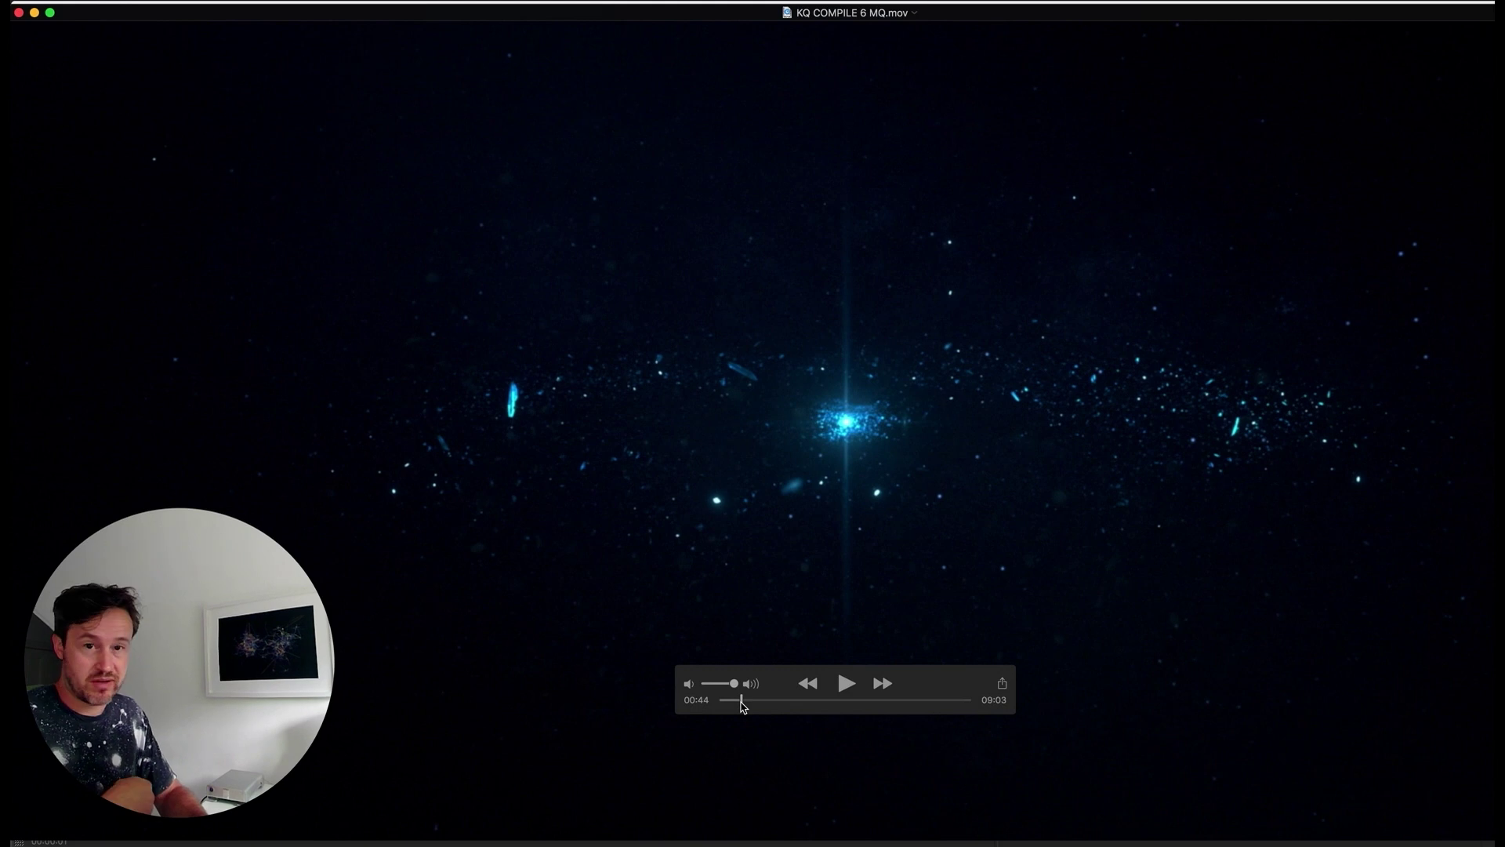
- Scrub through the first minute or so of the KQ COMPILE 6 MQ.mov video and preview the planet forming
drag(743, 704, 735, 708)
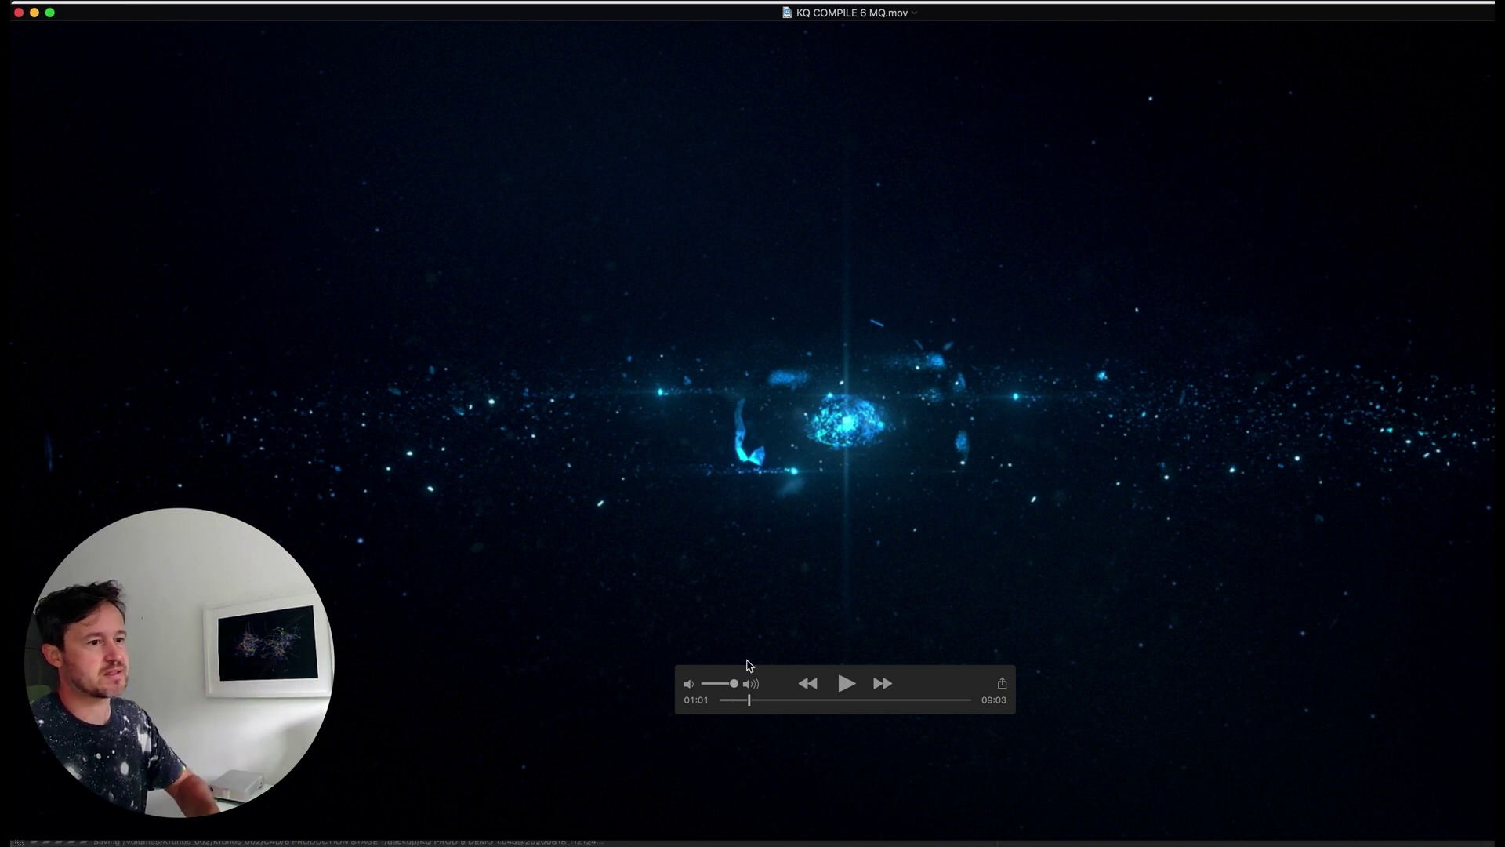
mouse_move(749, 699)
mouse_down()
mouse_move(737, 696)
mouse_move(751, 702)
mouse_up()
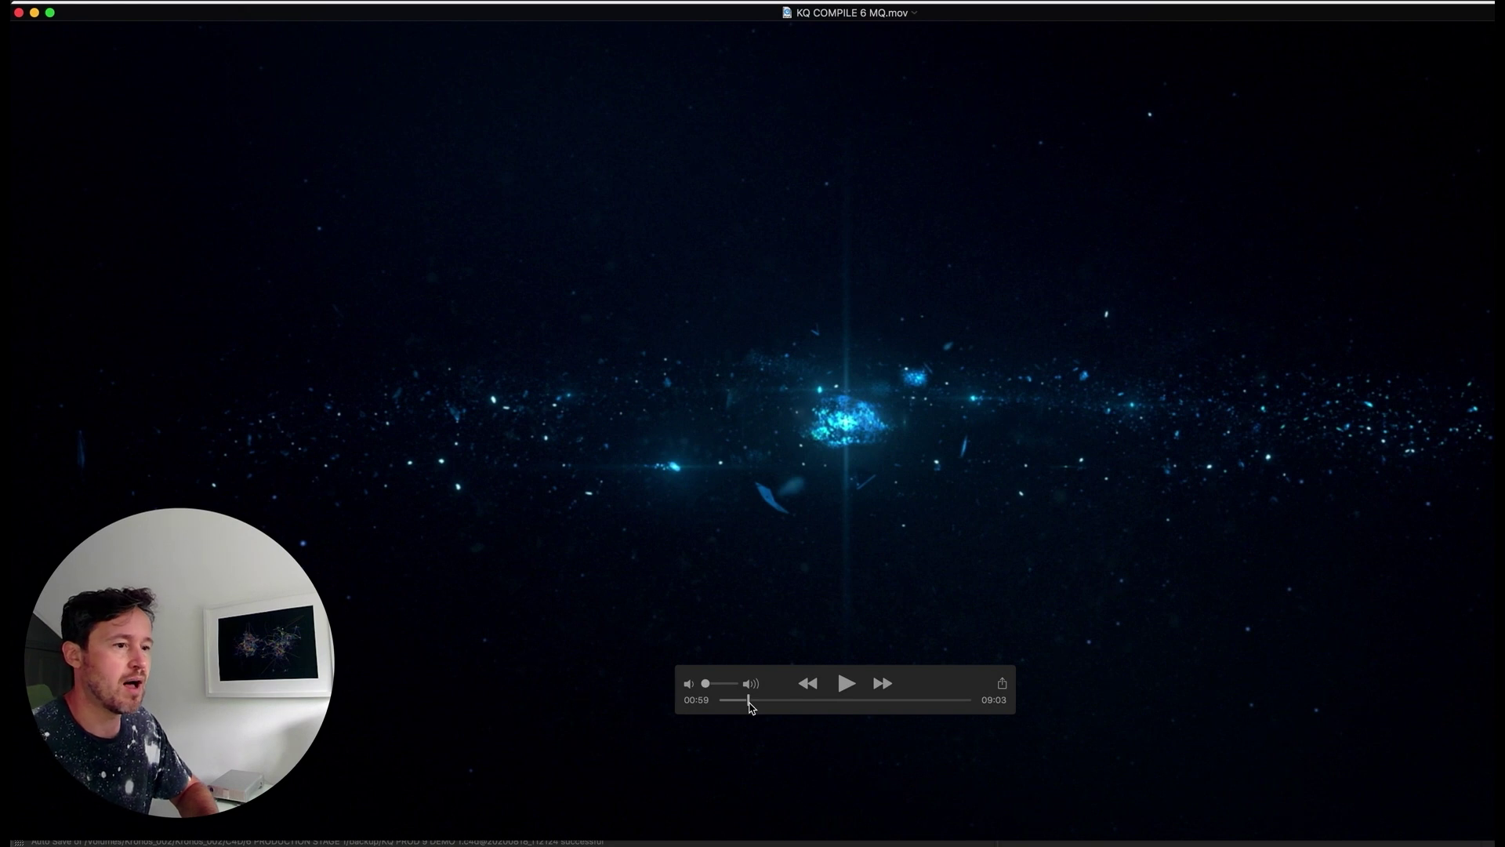
mouse_move(750, 703)
mouse_down()
mouse_move(732, 700)
mouse_move(749, 703)
mouse_up()
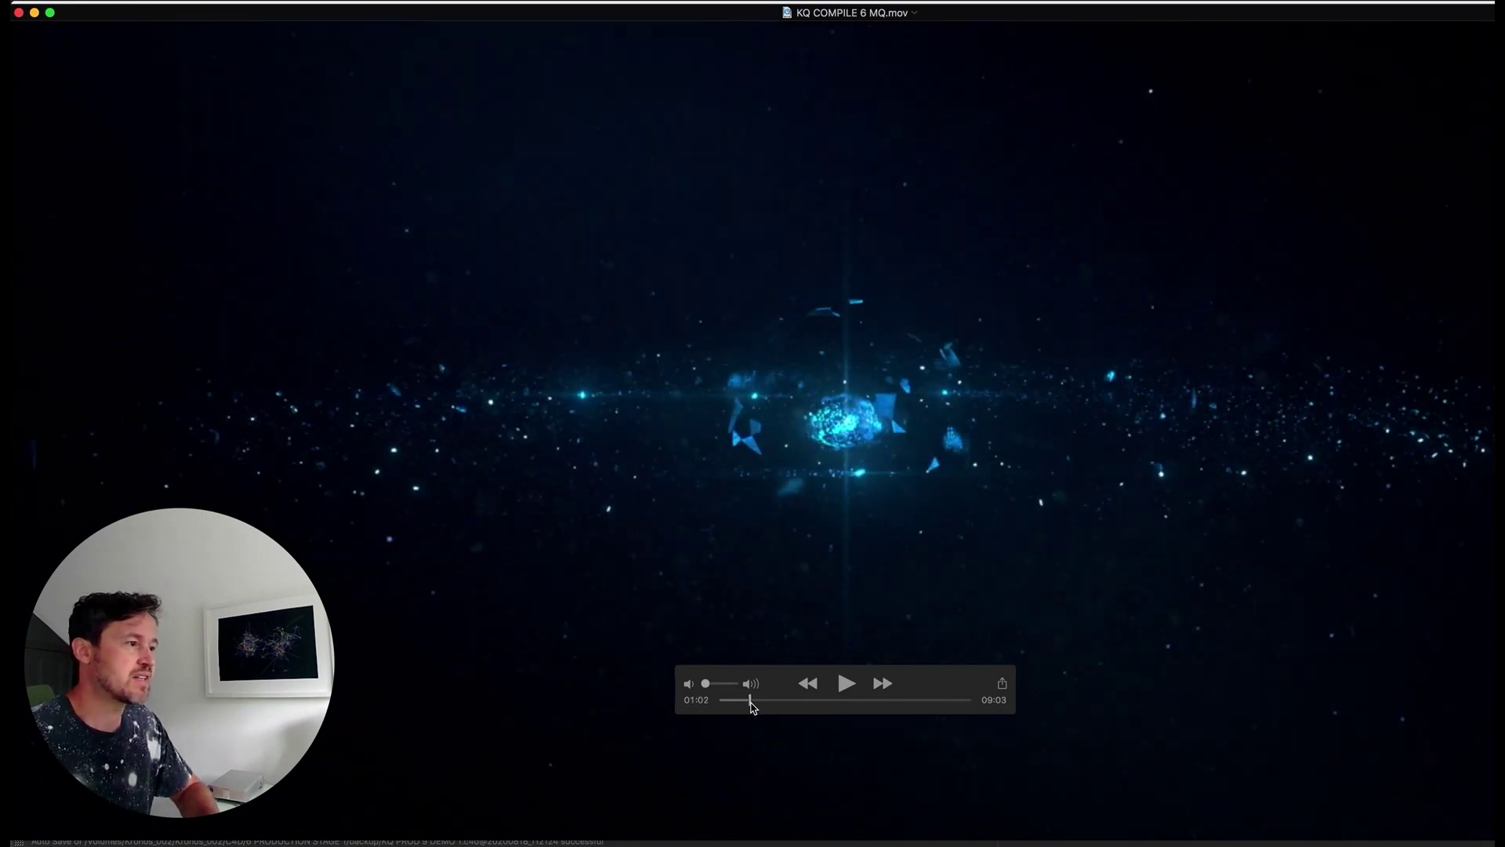
drag(750, 703, 750, 704)
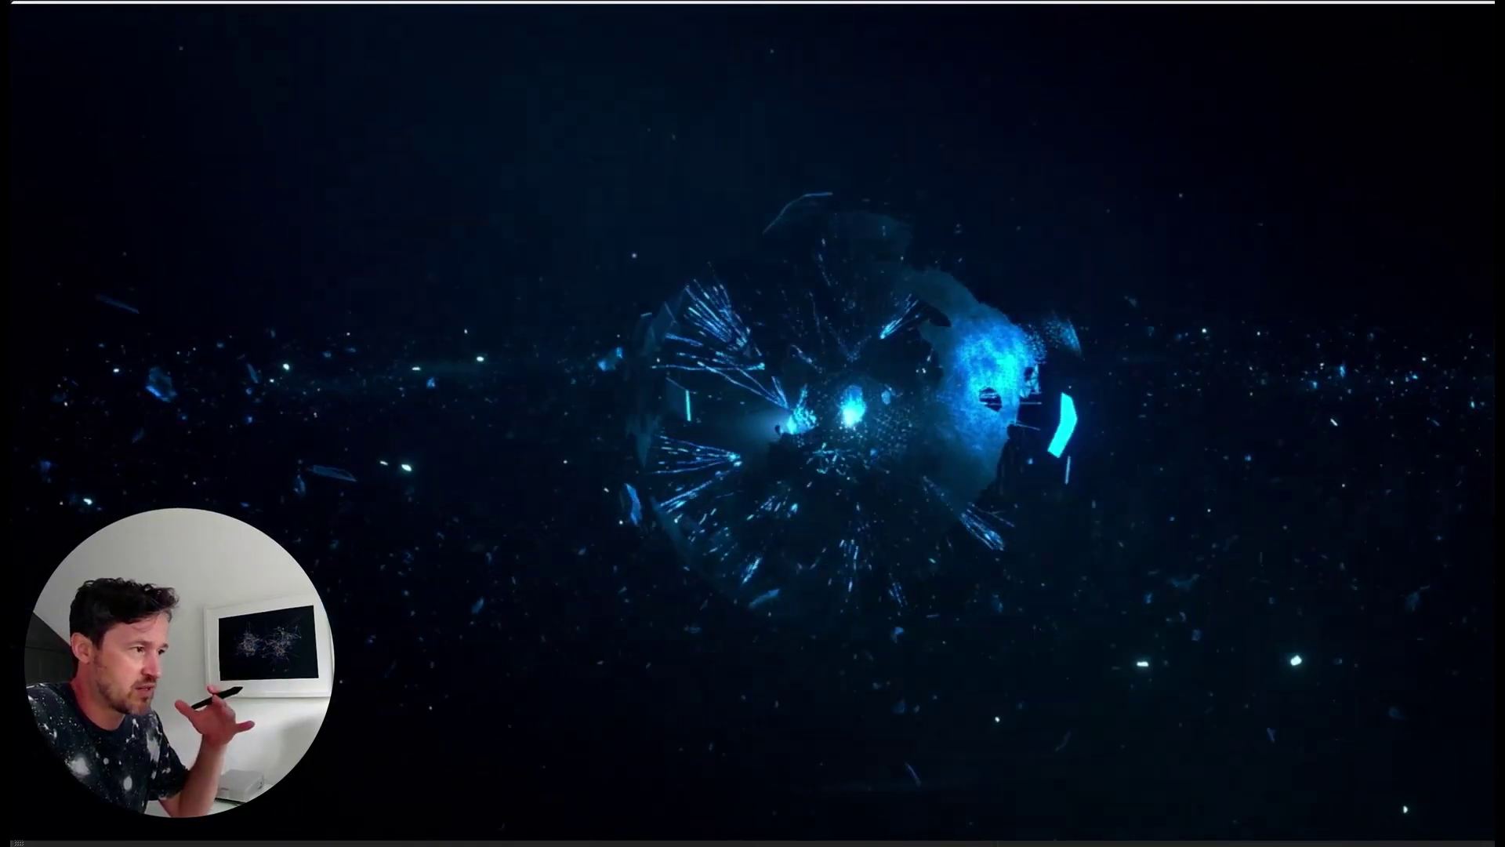
- Shrink the video player window and reposition it over the Cinema 4D project
mouse_move(777, 584)
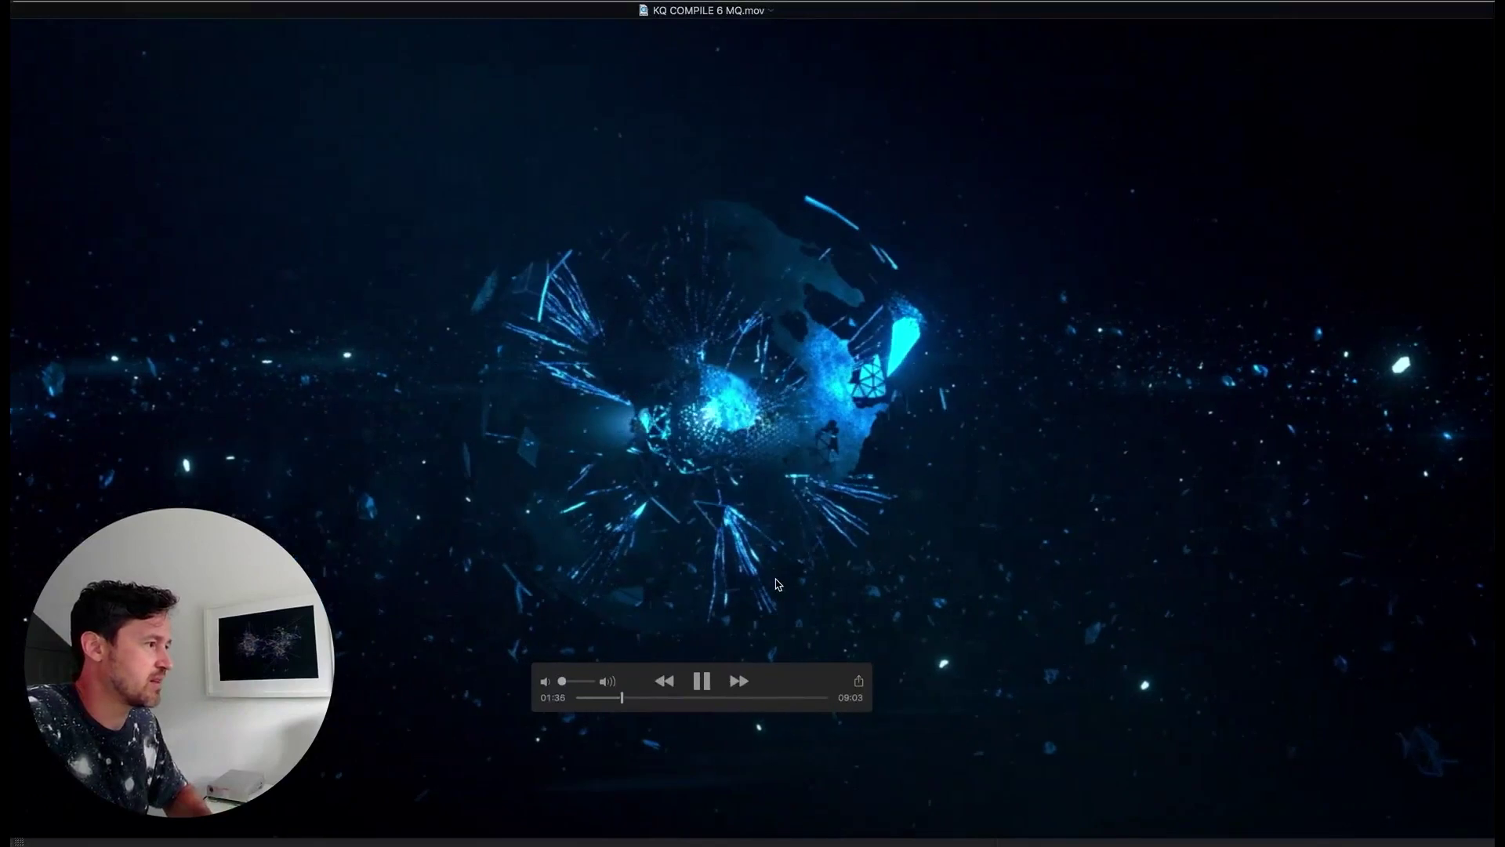
drag(703, 722, 542, 722)
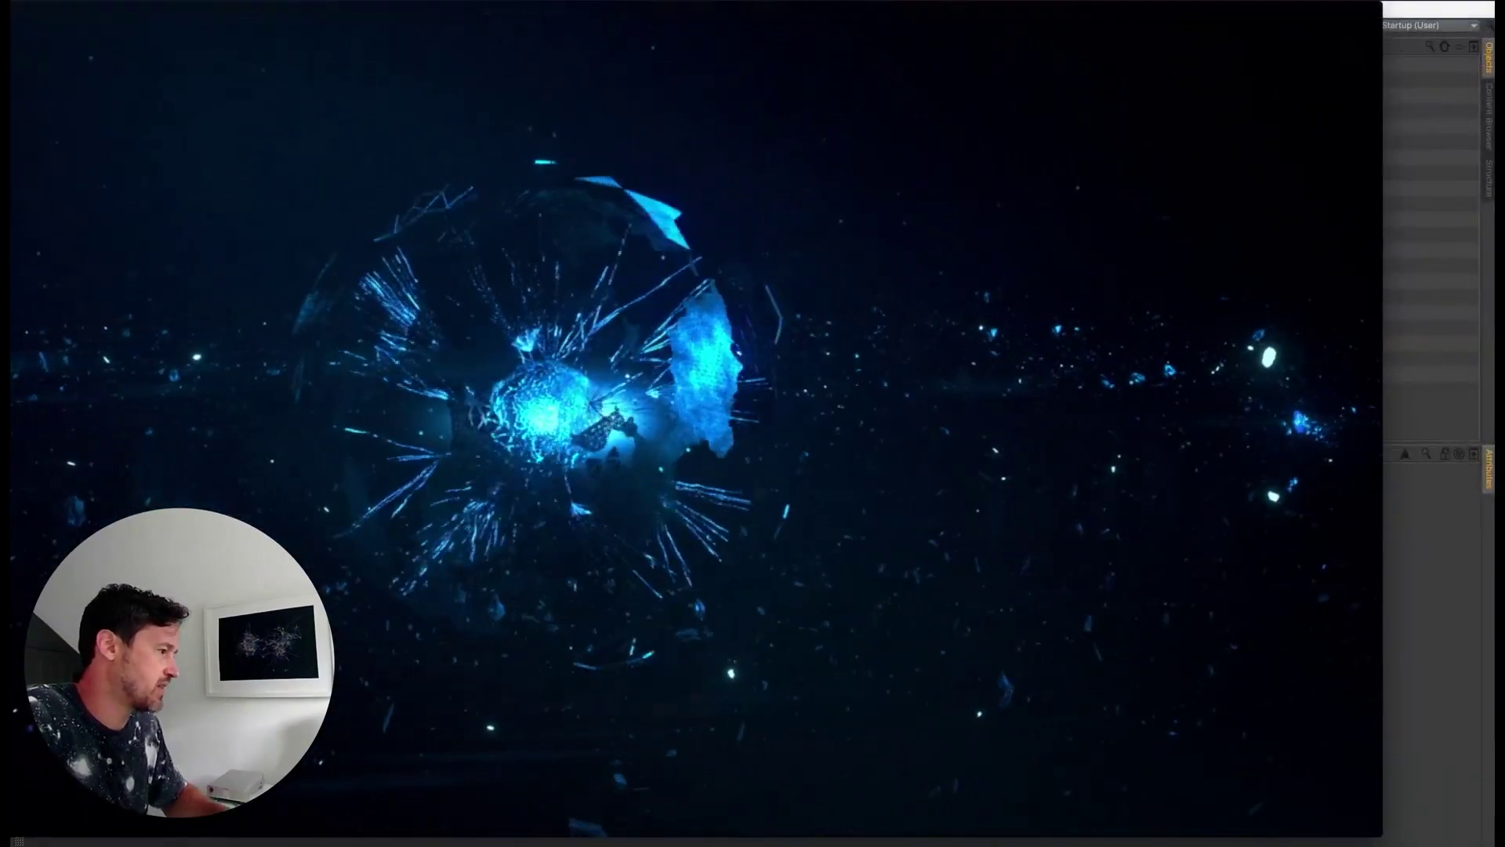
drag(1386, 838, 1167, 729)
drag(834, 467, 1155, 531)
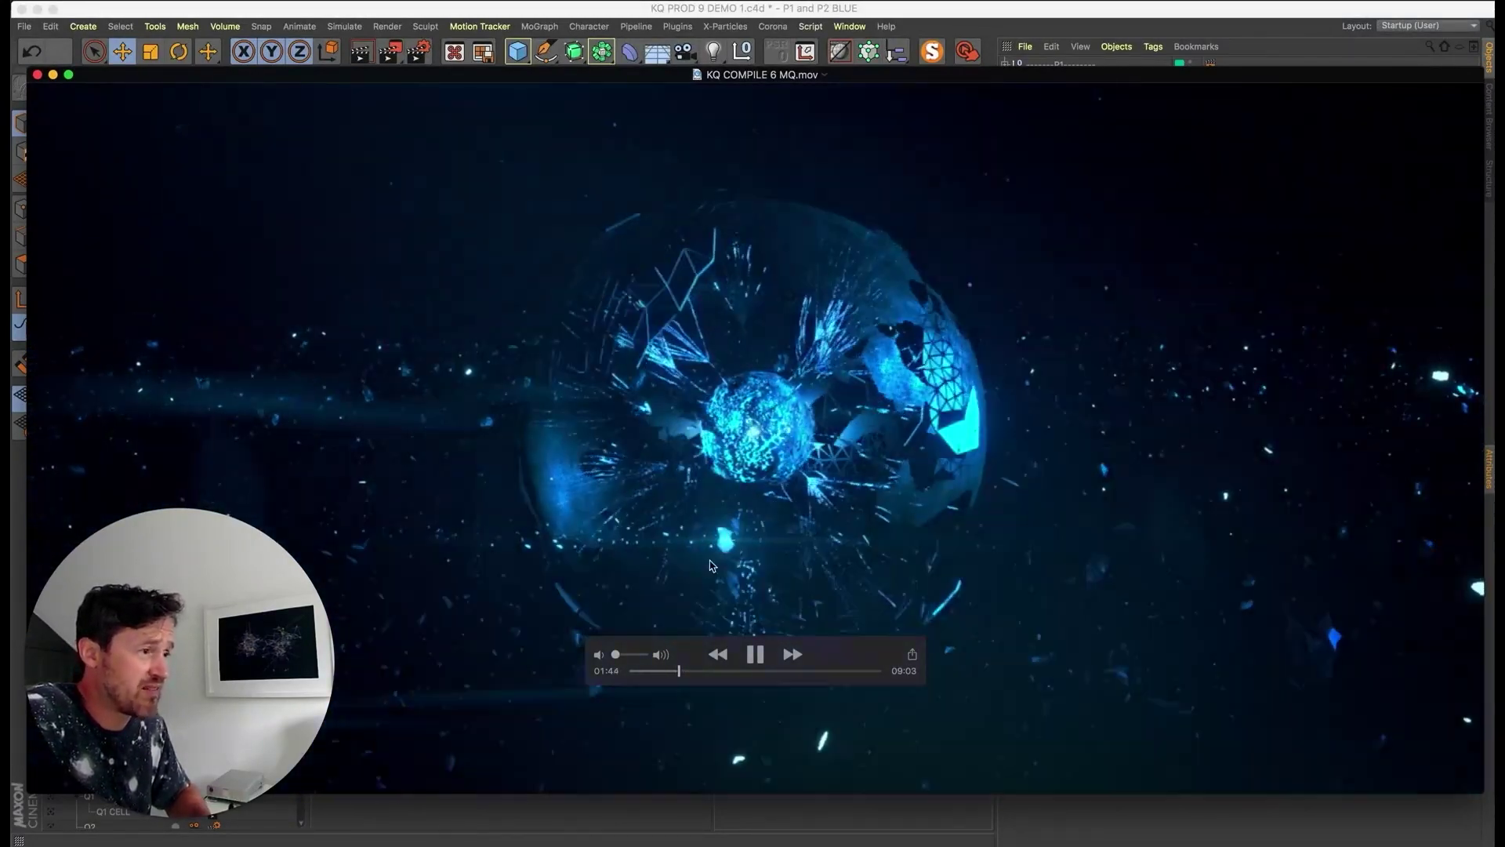
- Skim the rest of the video up to its closing seconds and close the player window
drag(683, 674, 684, 672)
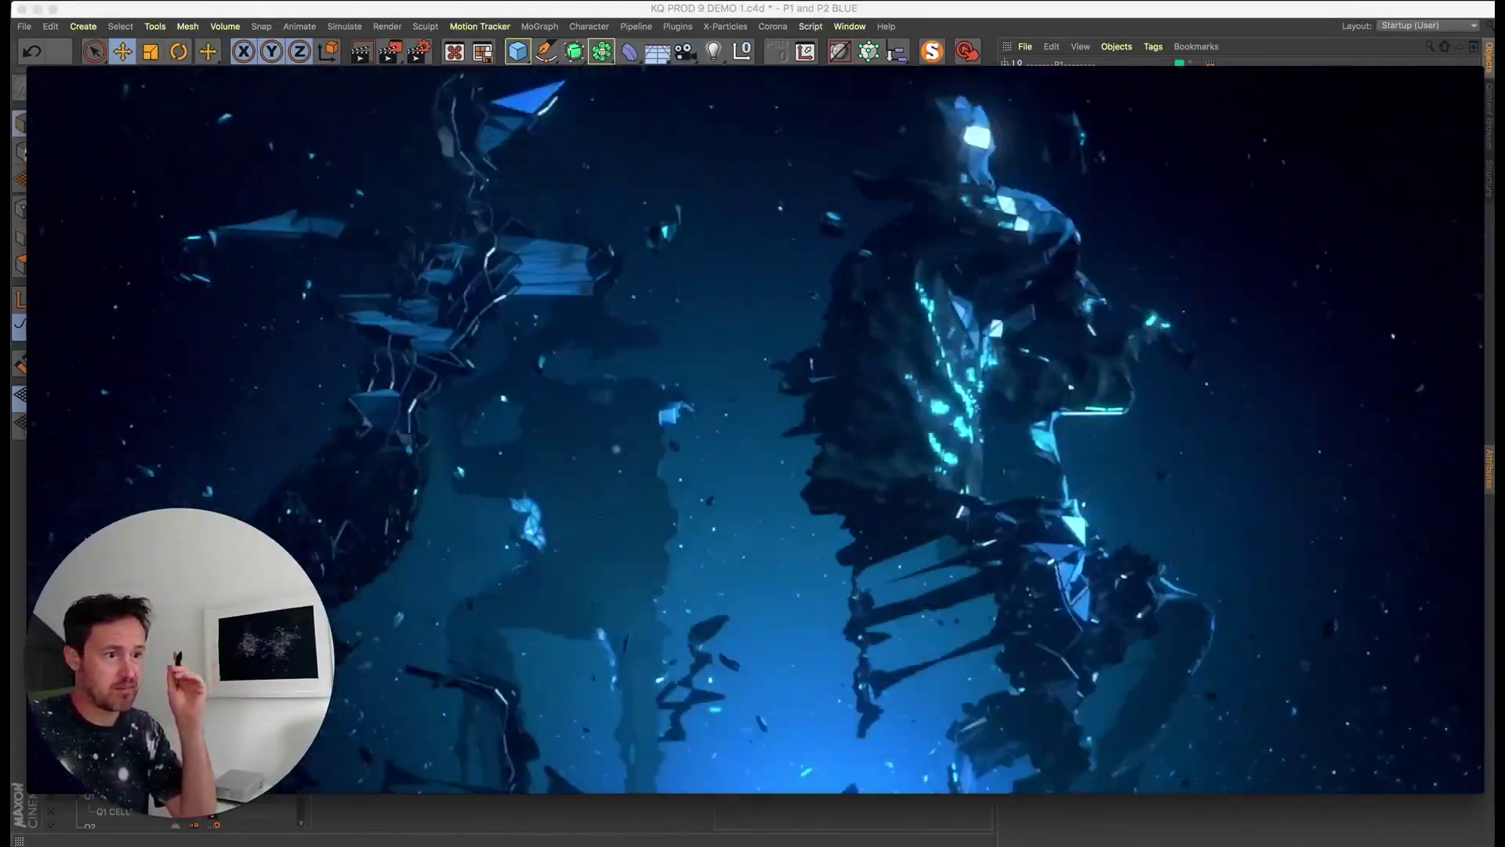
mouse_move(530, 759)
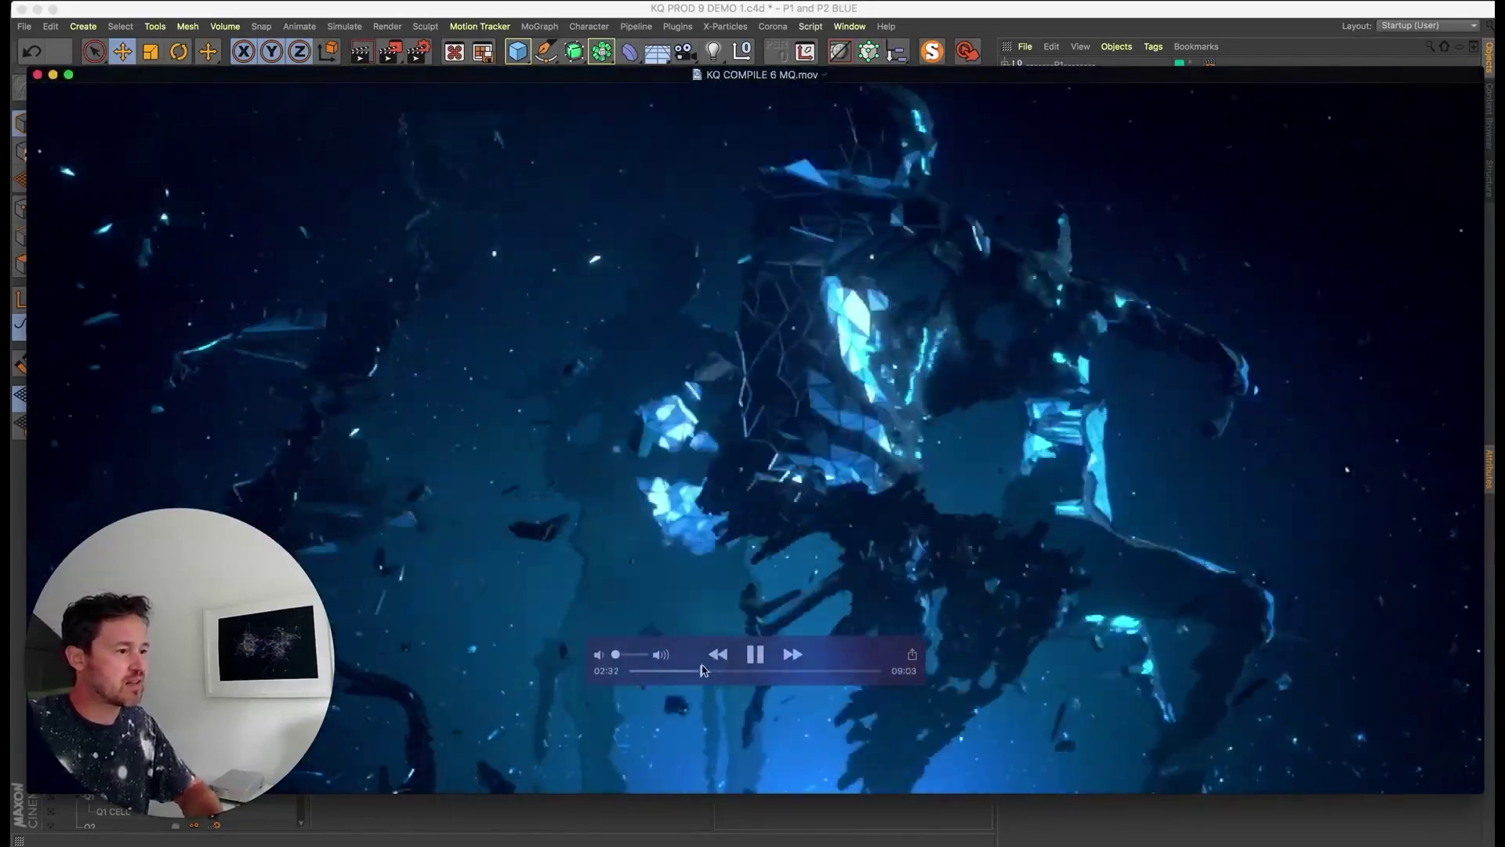
drag(701, 672, 731, 673)
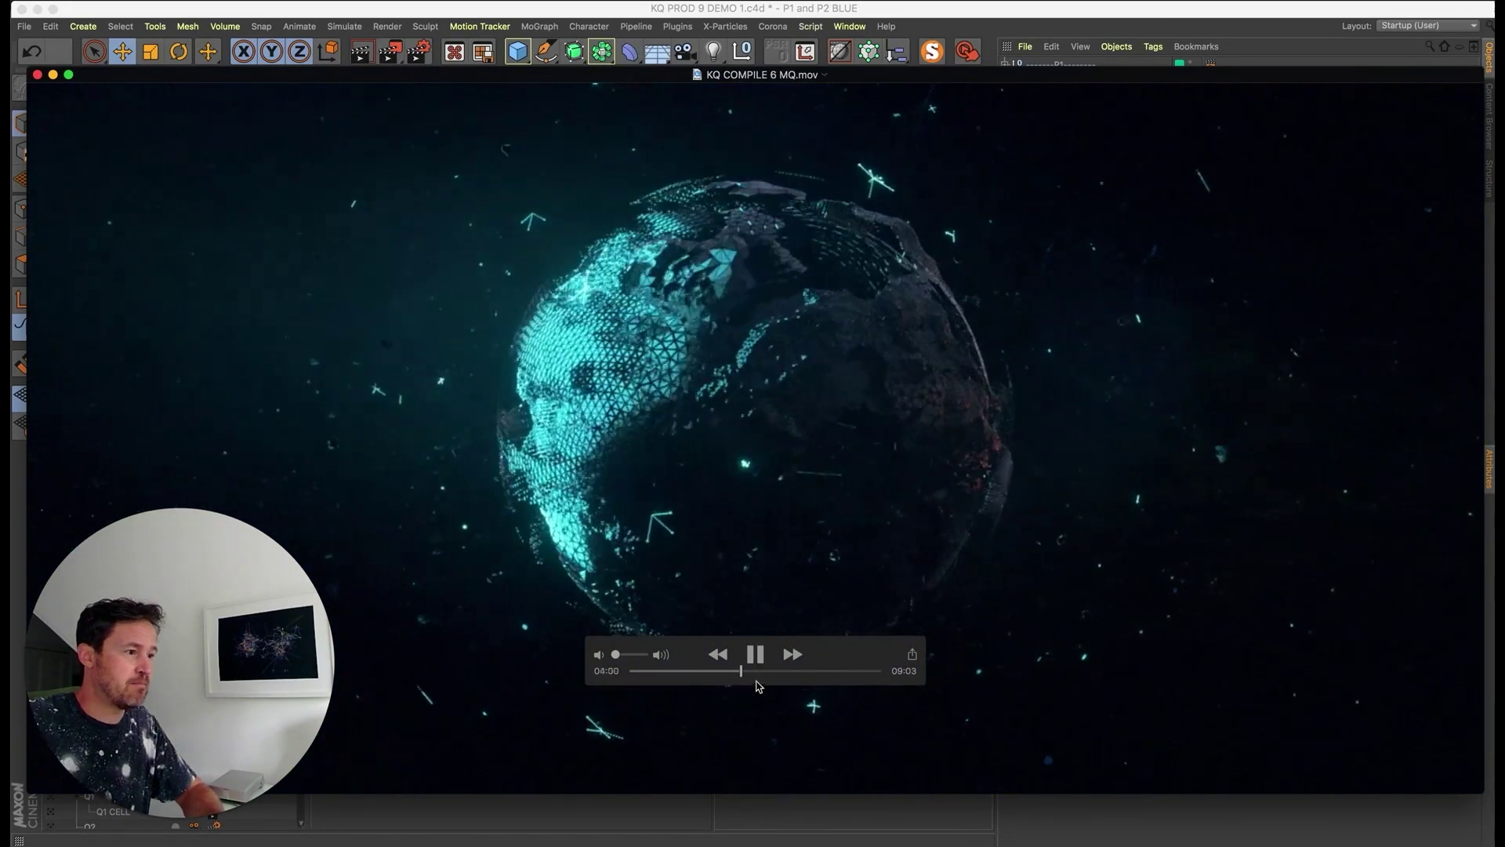
drag(747, 673, 876, 688)
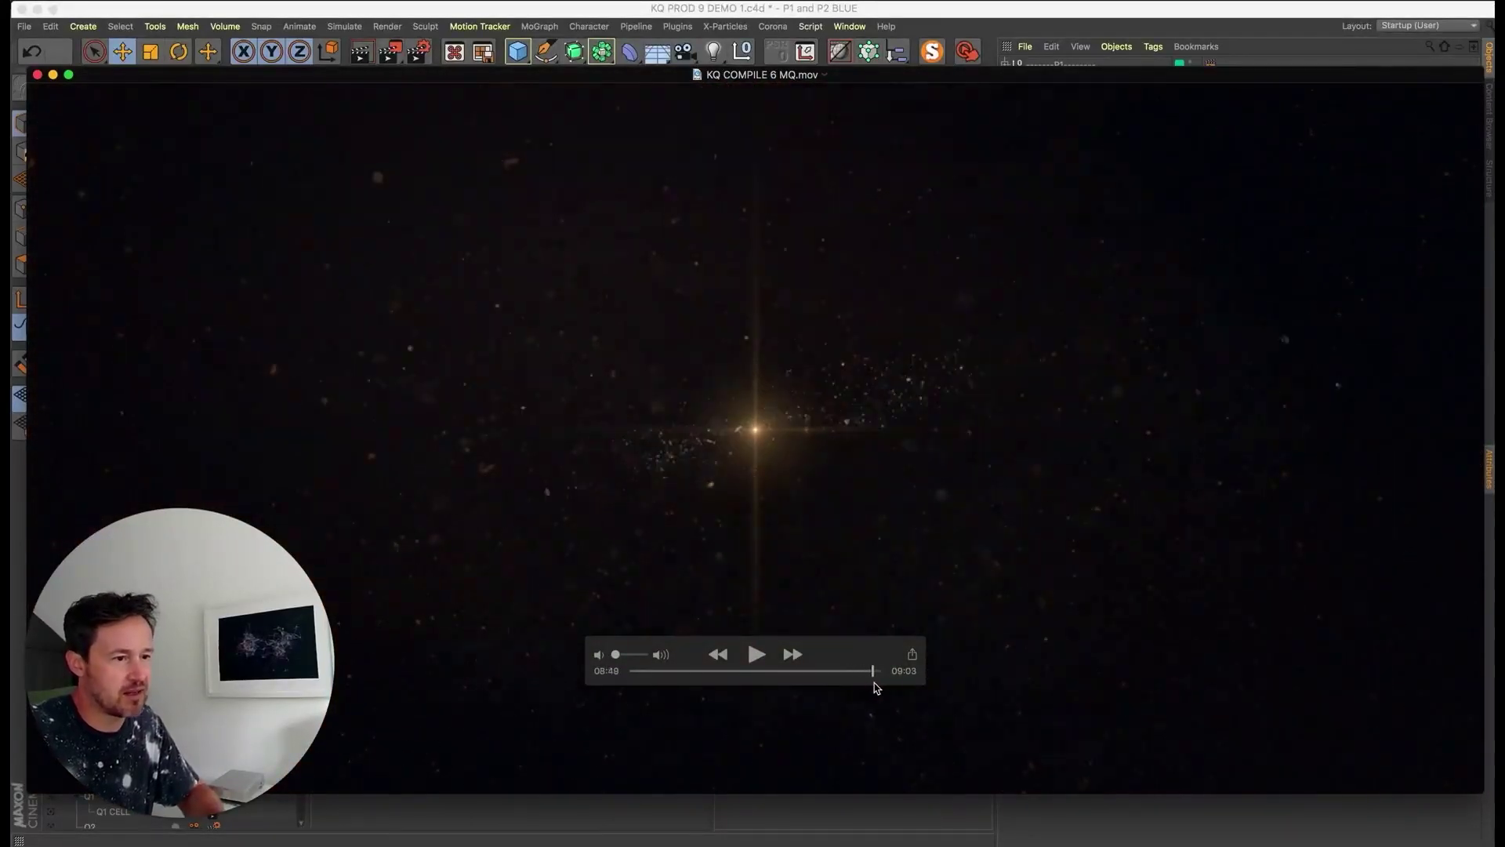
key(super+w)
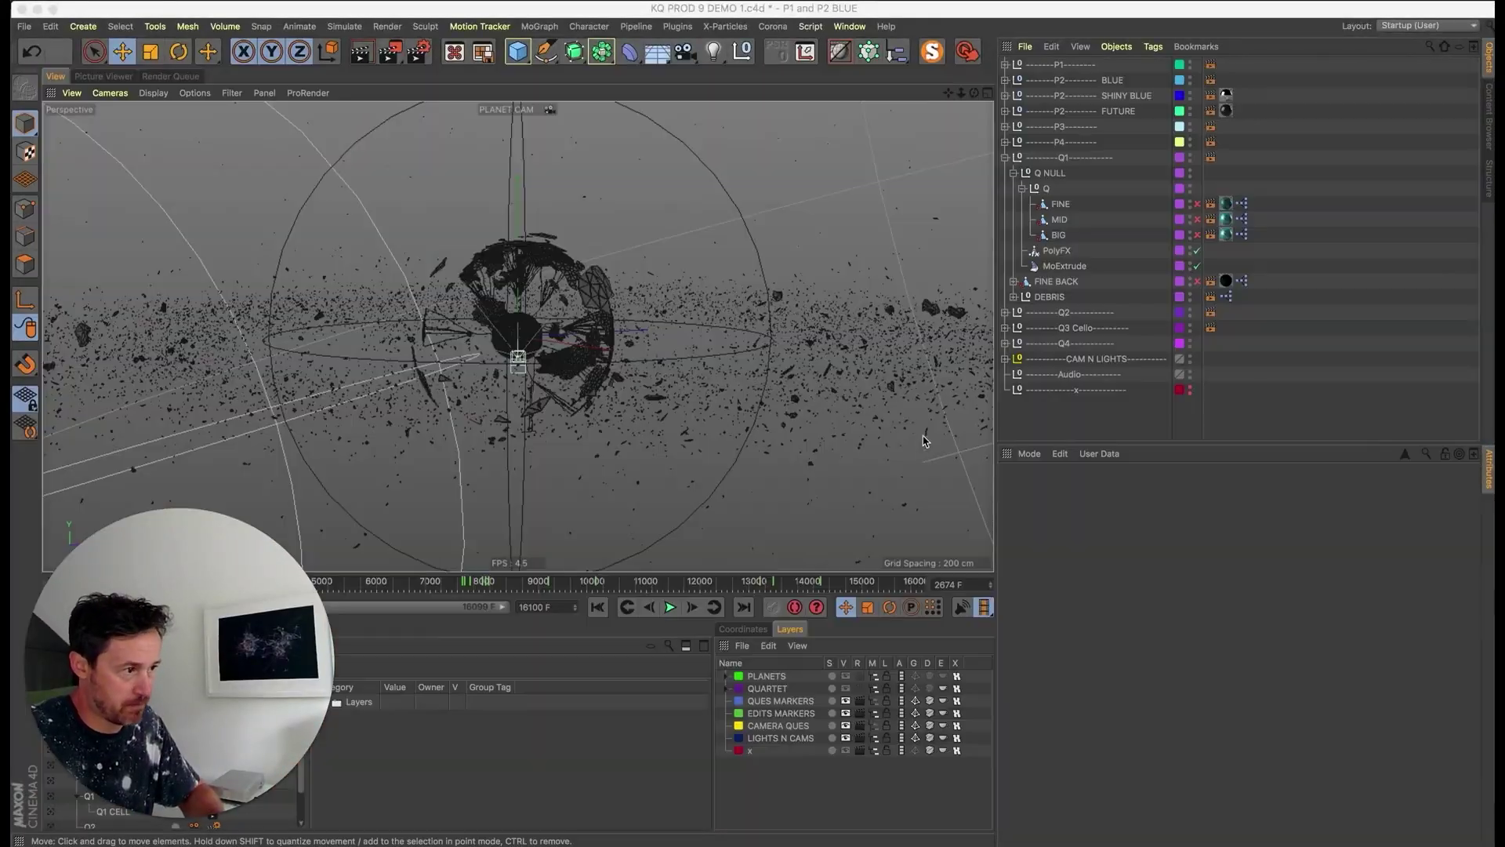
- Collapse the Q1 group in the object hierarchy and select the P1 null
click(1005, 157)
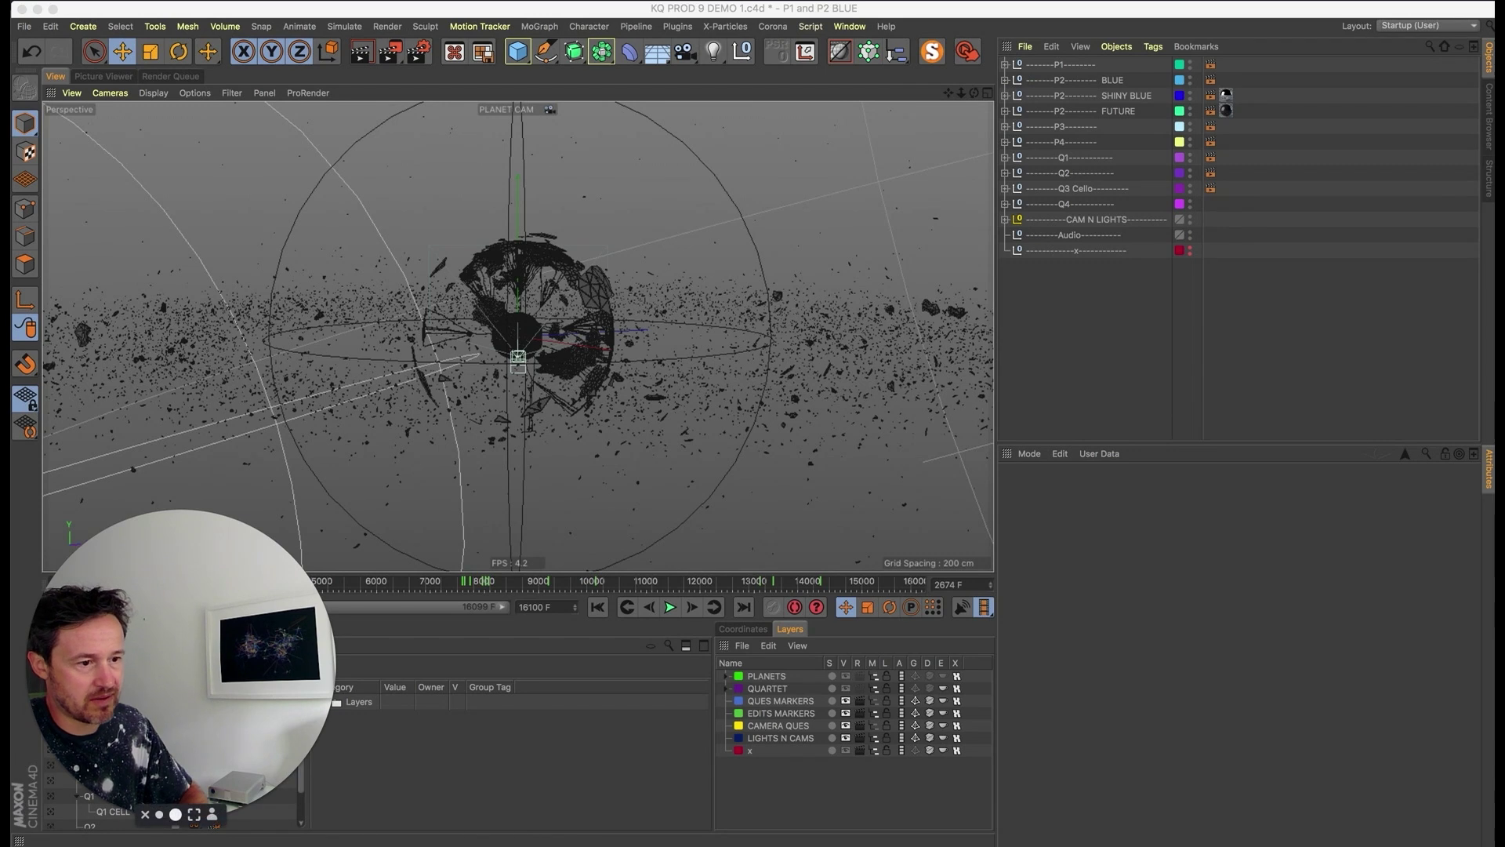
click(159, 815)
drag(124, 766, 143, 616)
click(1069, 67)
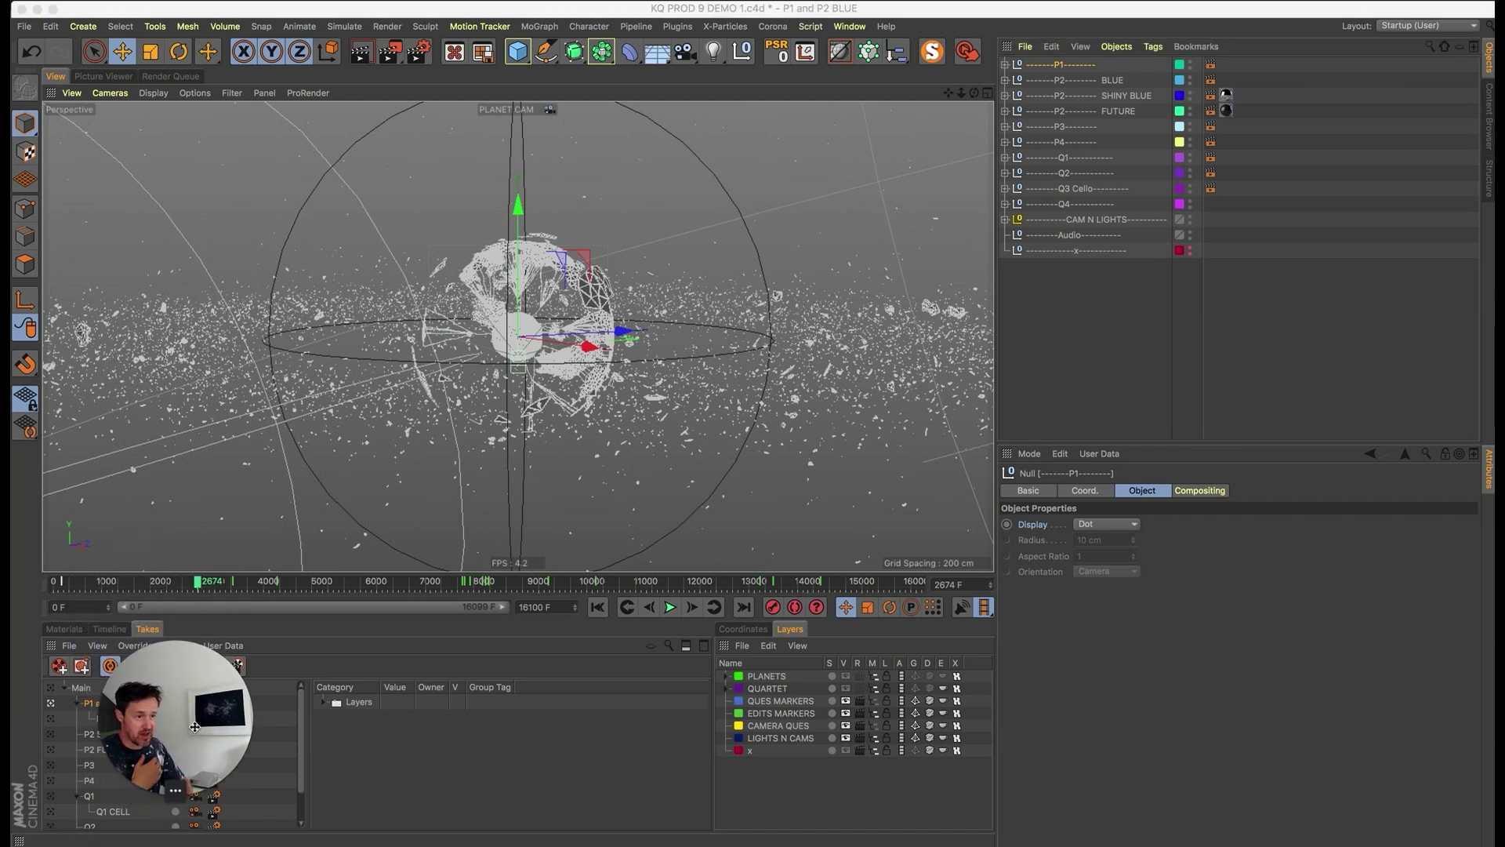
- Look through the layers in the QUARTET folder, collapse it again and clear the object selection
click(735, 691)
click(728, 688)
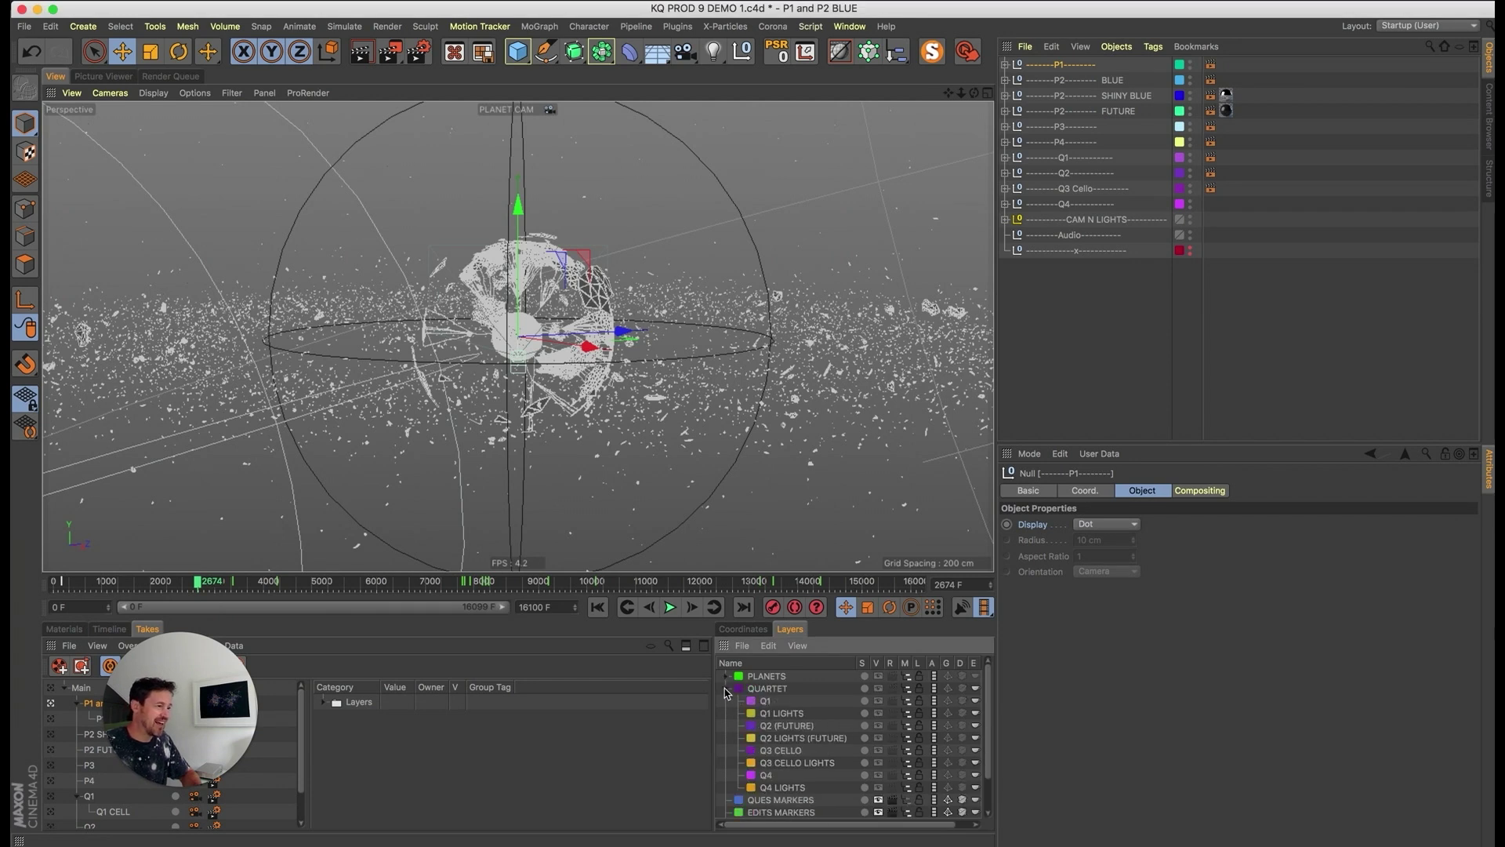
click(727, 690)
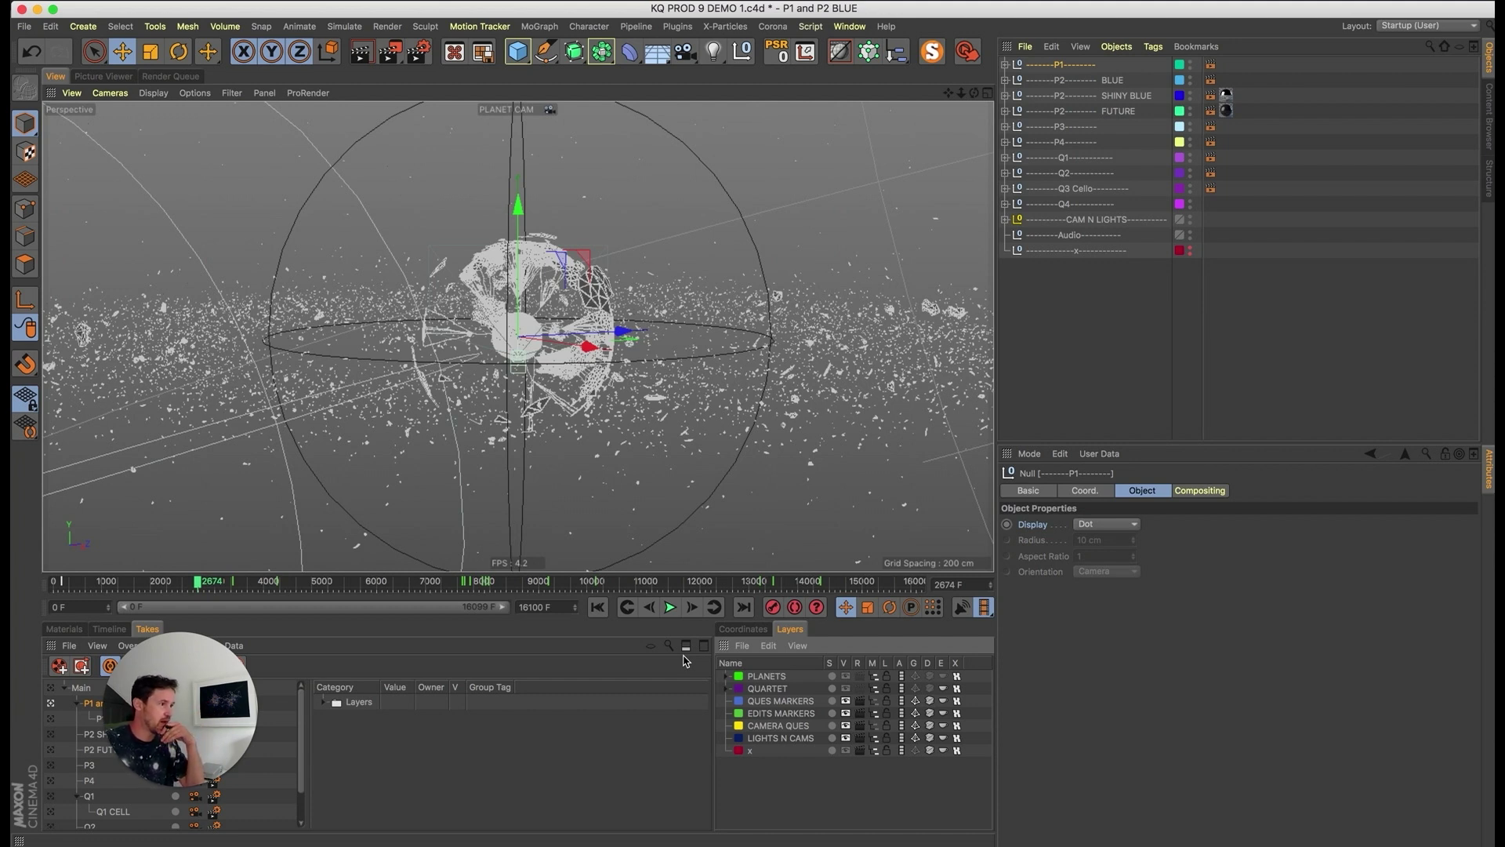
click(1087, 392)
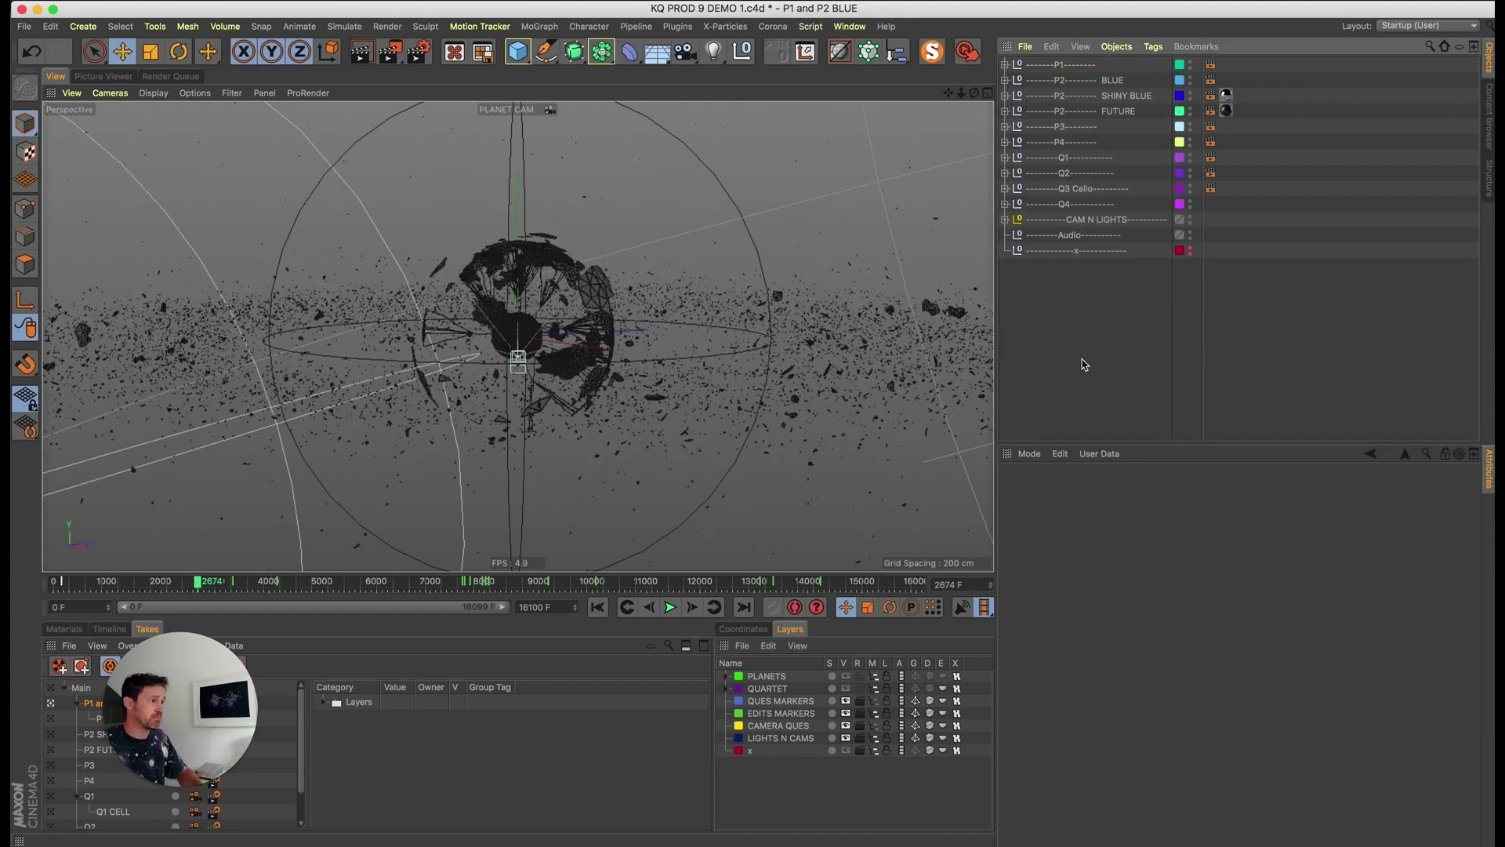
- Expand the P1 group and switch to the open project KQ PROD 9 DEMO P1.c4d
click(1006, 64)
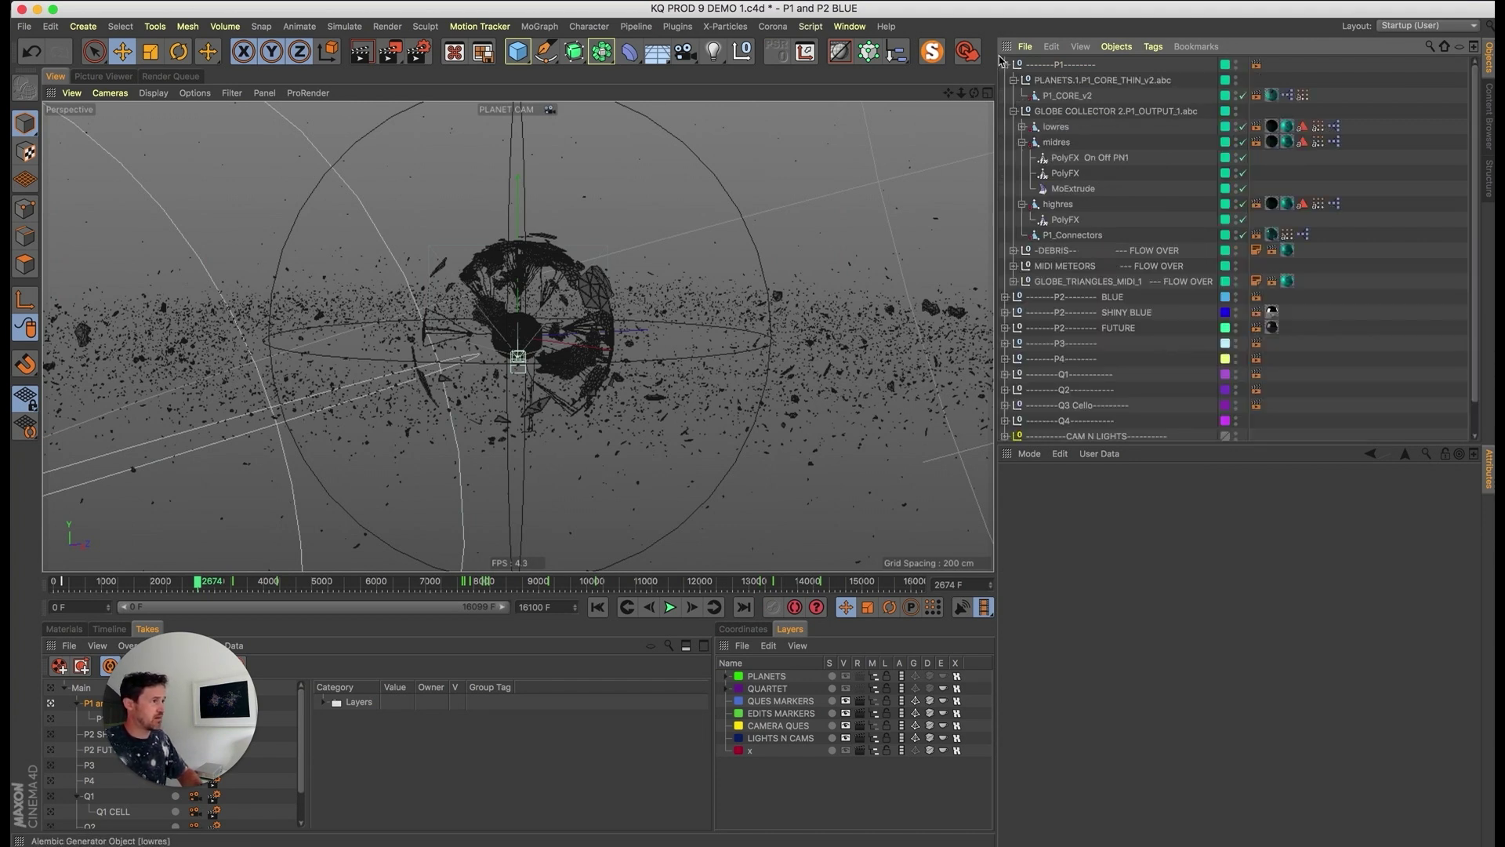
click(850, 26)
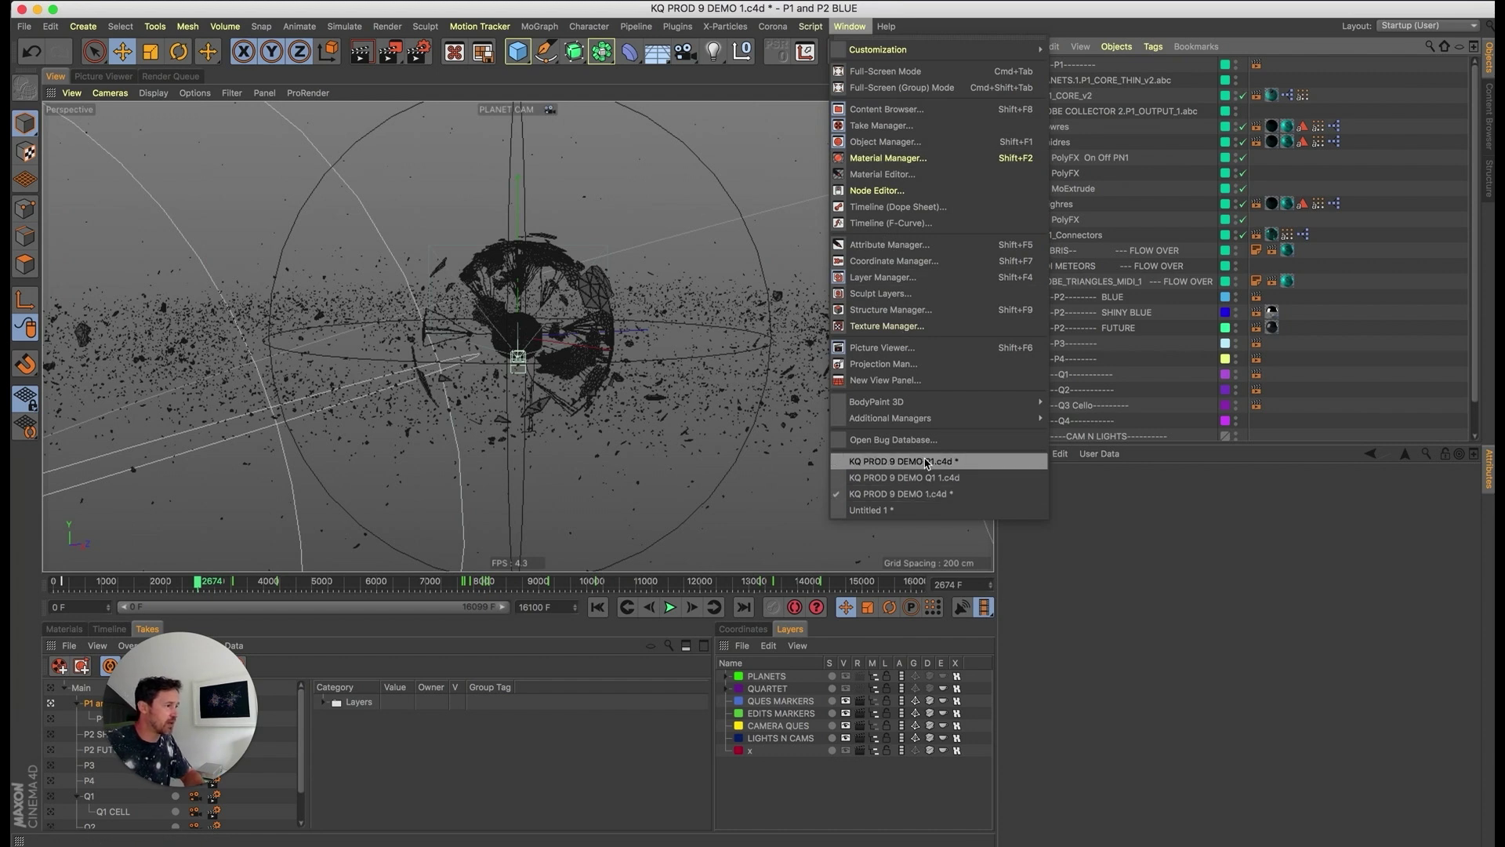
click(878, 457)
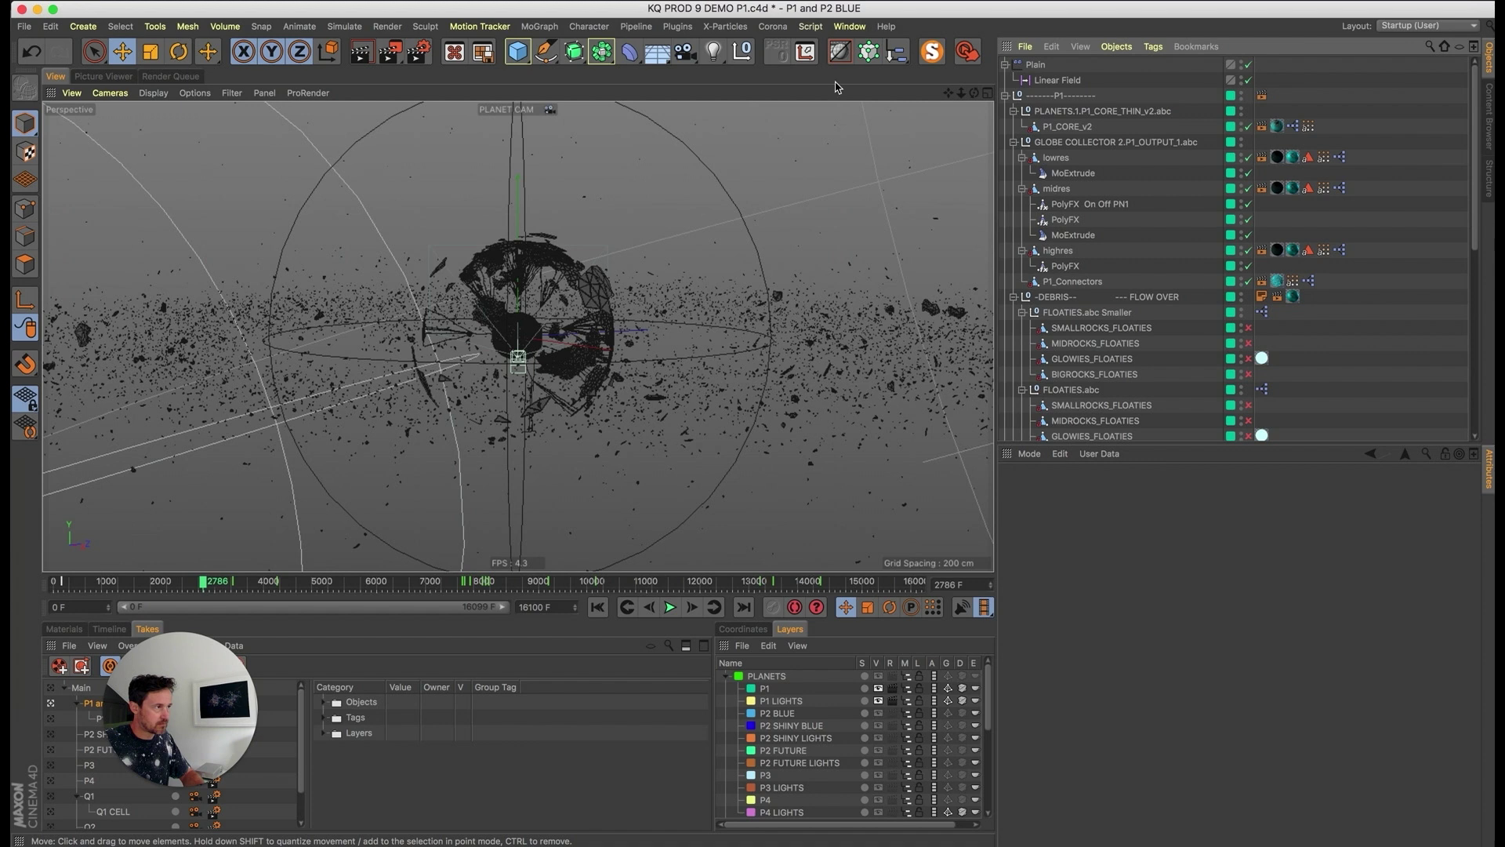
click(846, 25)
click(768, 211)
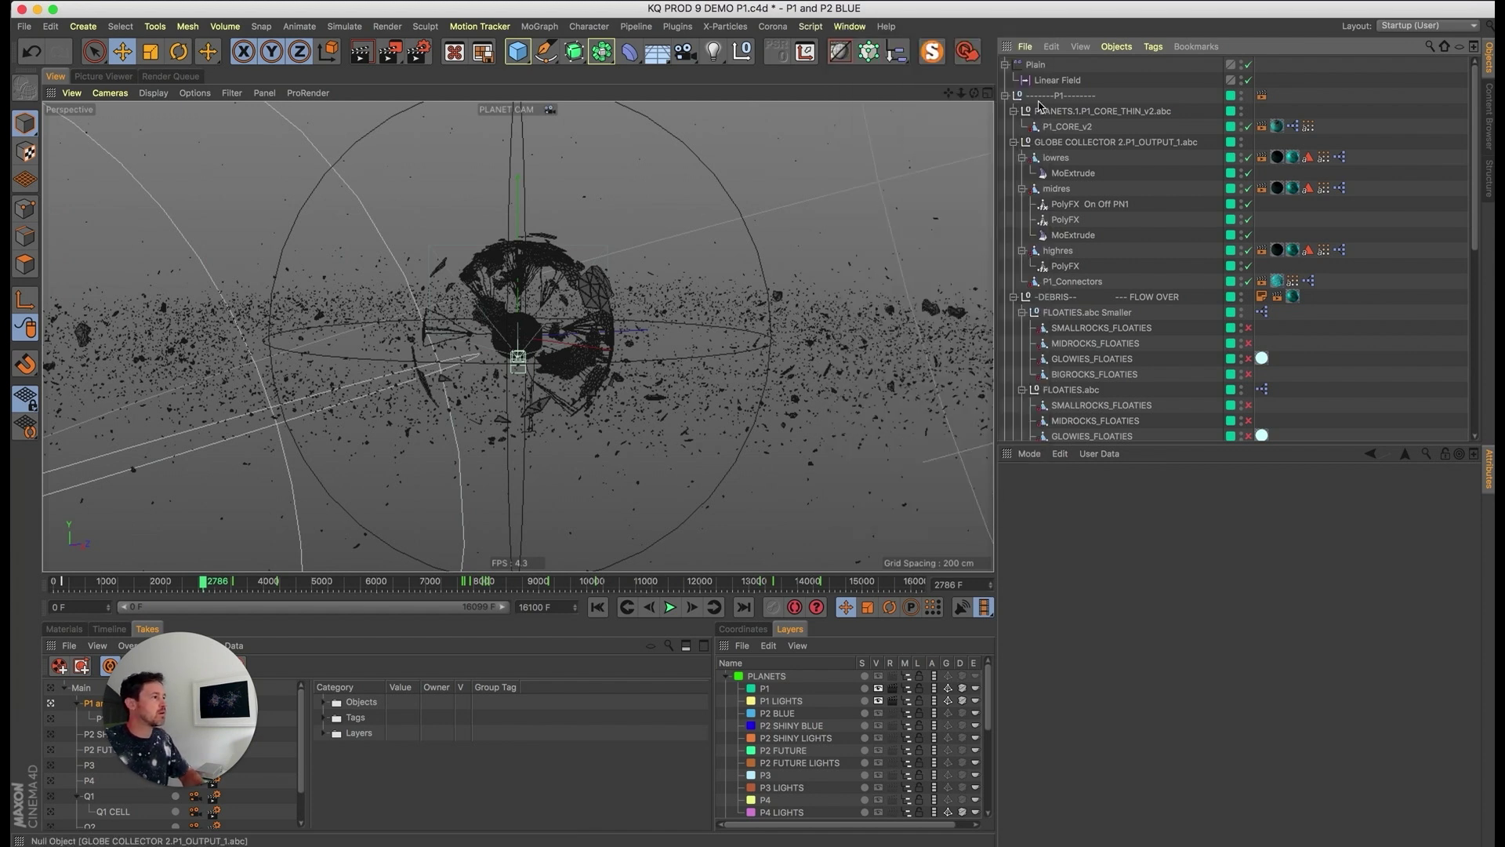
- Show the planet through the default camera, collapse the Plain effector and keep the P1 hierarchy expanded
click(1005, 96)
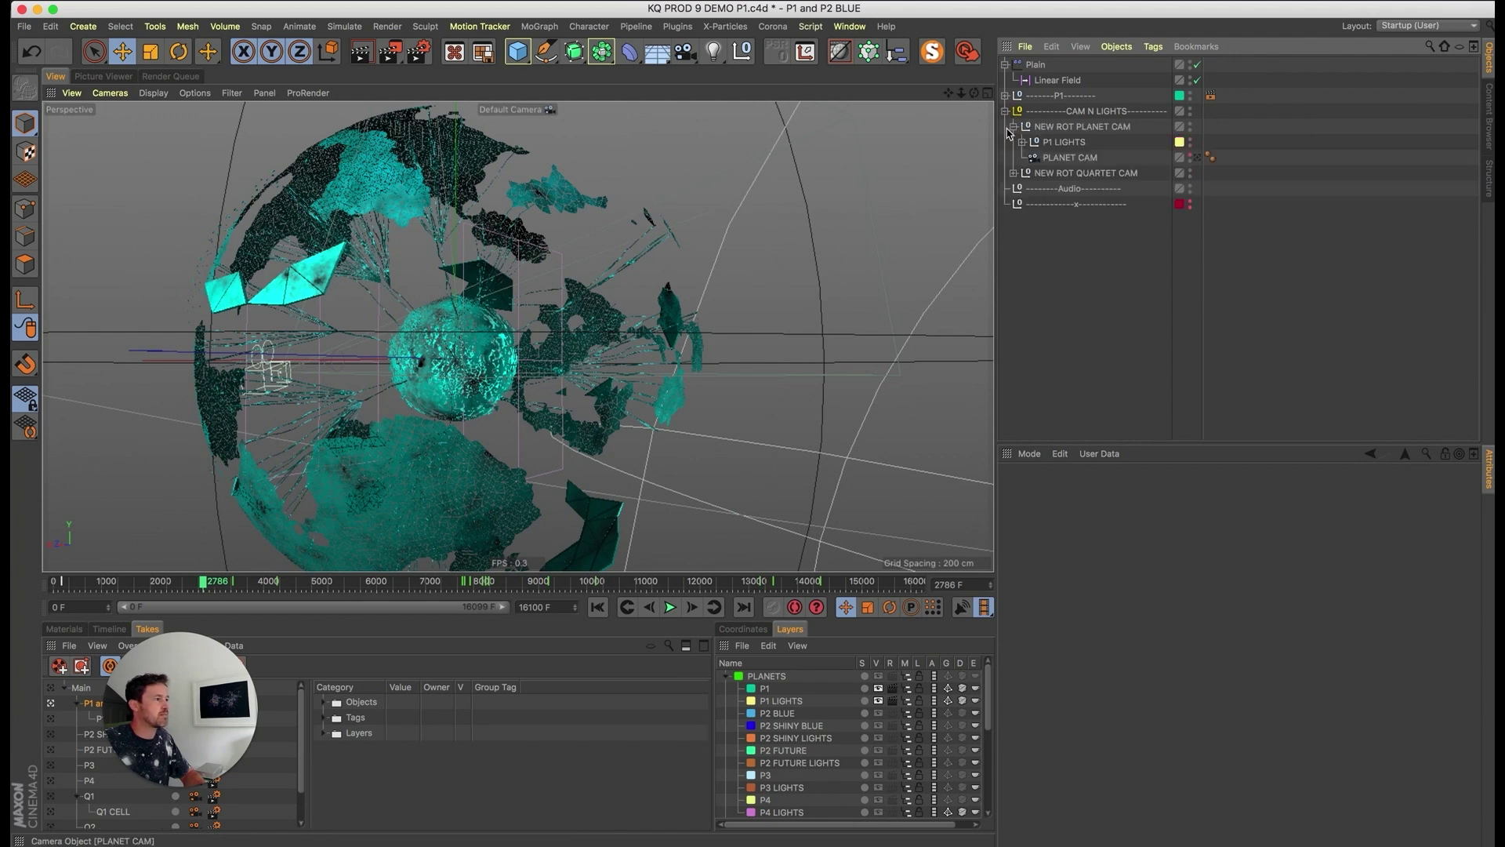
click(1005, 65)
click(1005, 80)
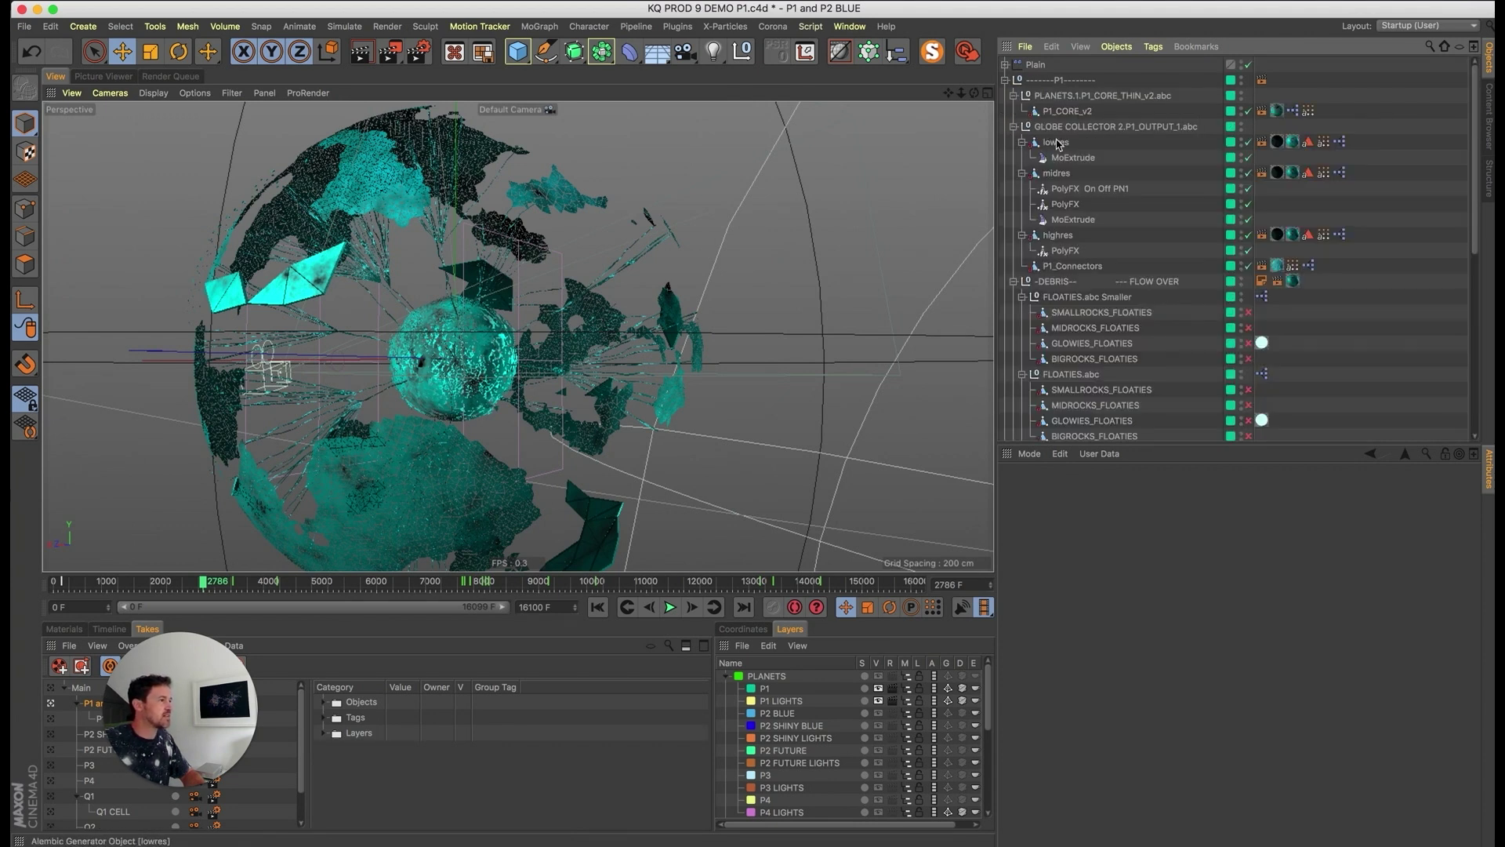
- Inspect the settings of the P1_CORE_v2 Alembic object and the MoExtrude deformer under lowres
click(1077, 112)
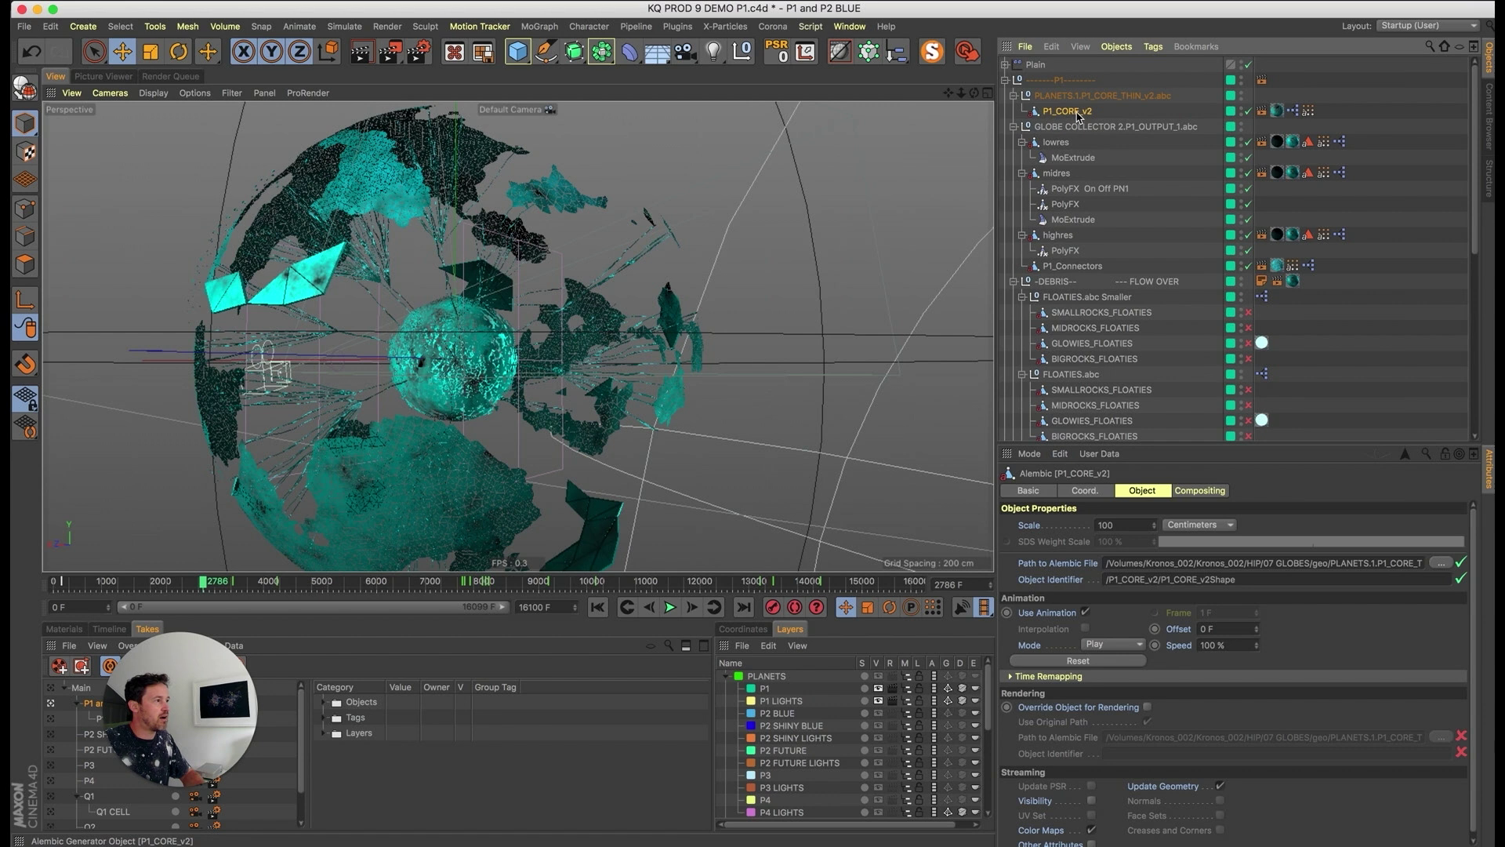
click(1073, 157)
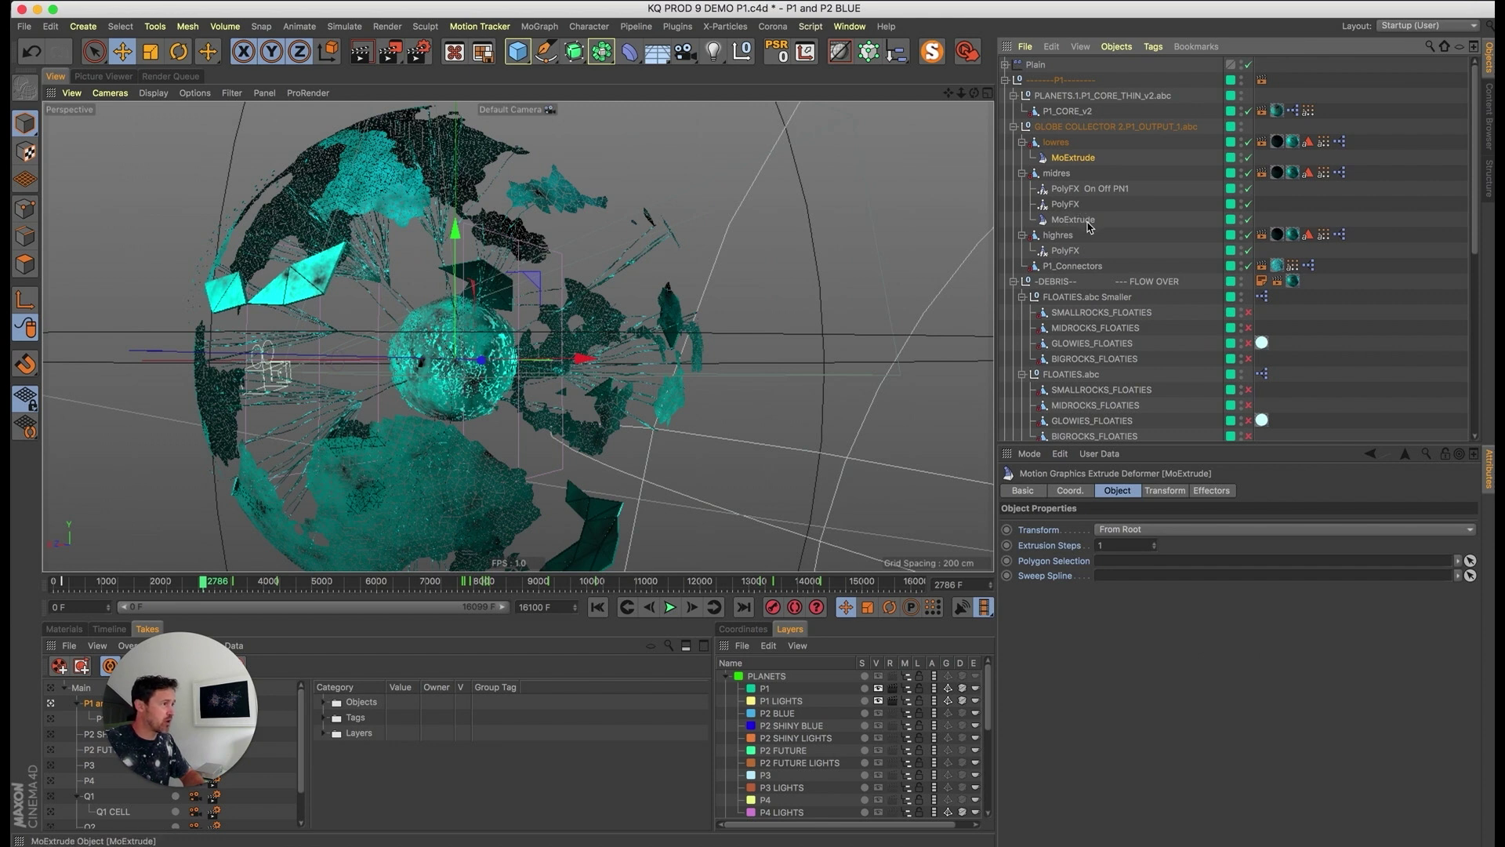
- Examine the highres object's On Off Generator XPresso tag and its node network, and close the XPresso Editor
click(1339, 234)
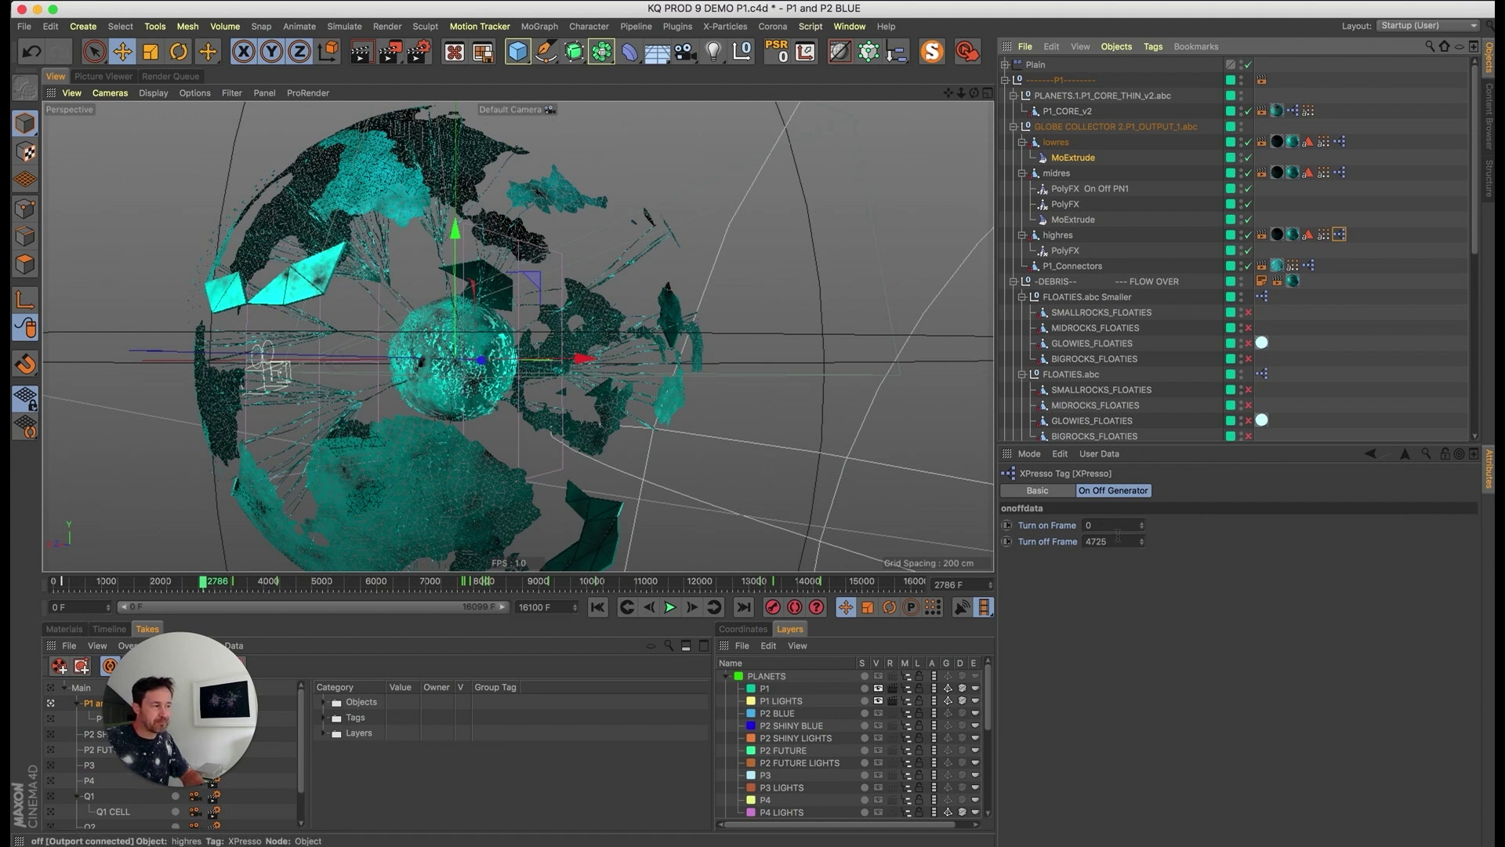
double_click(1340, 235)
drag(710, 226, 646, 247)
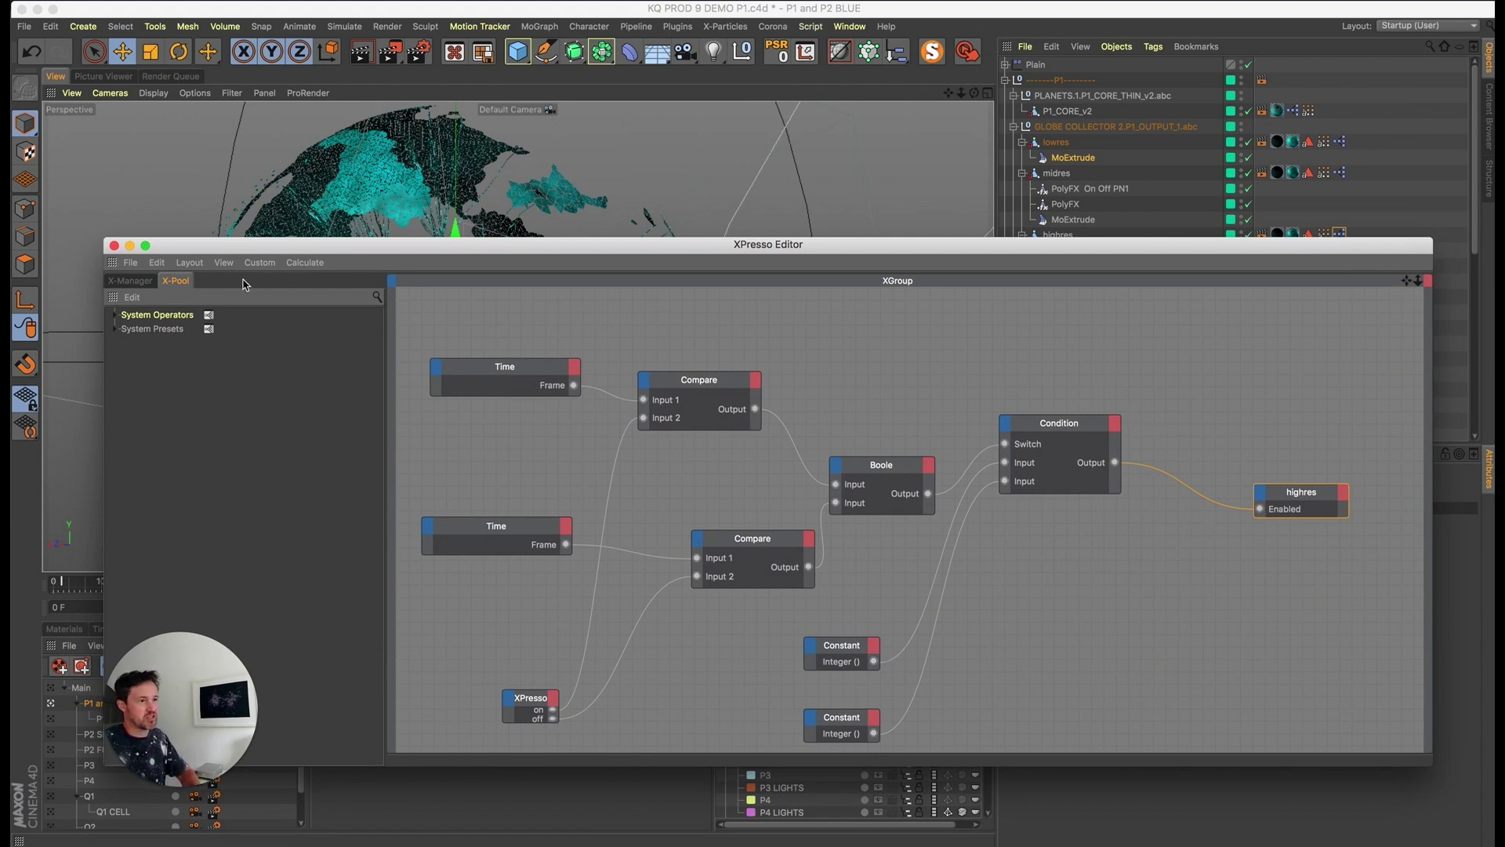
click(114, 246)
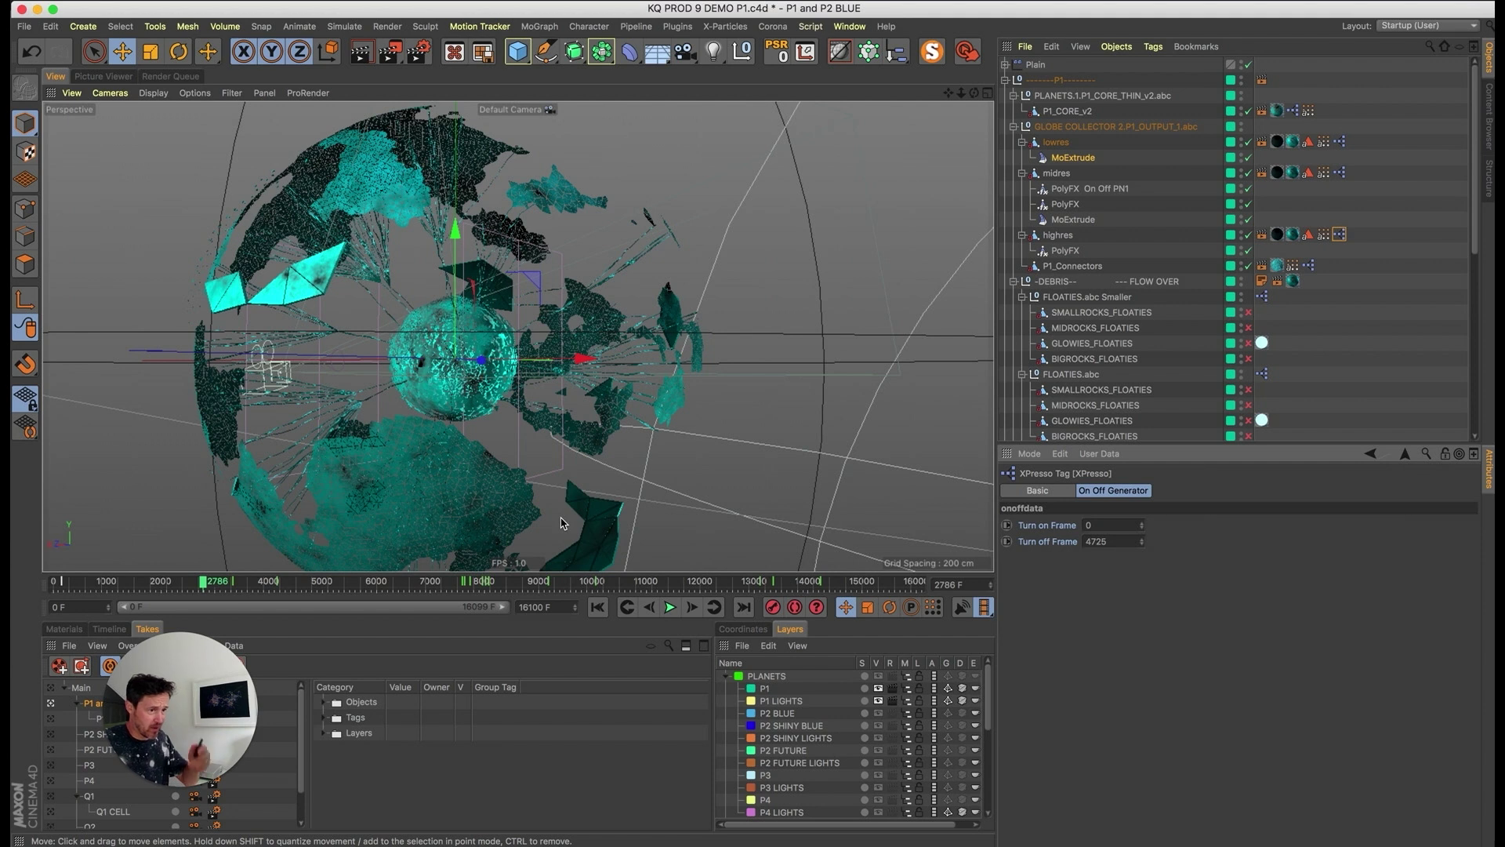
drag(187, 698, 152, 711)
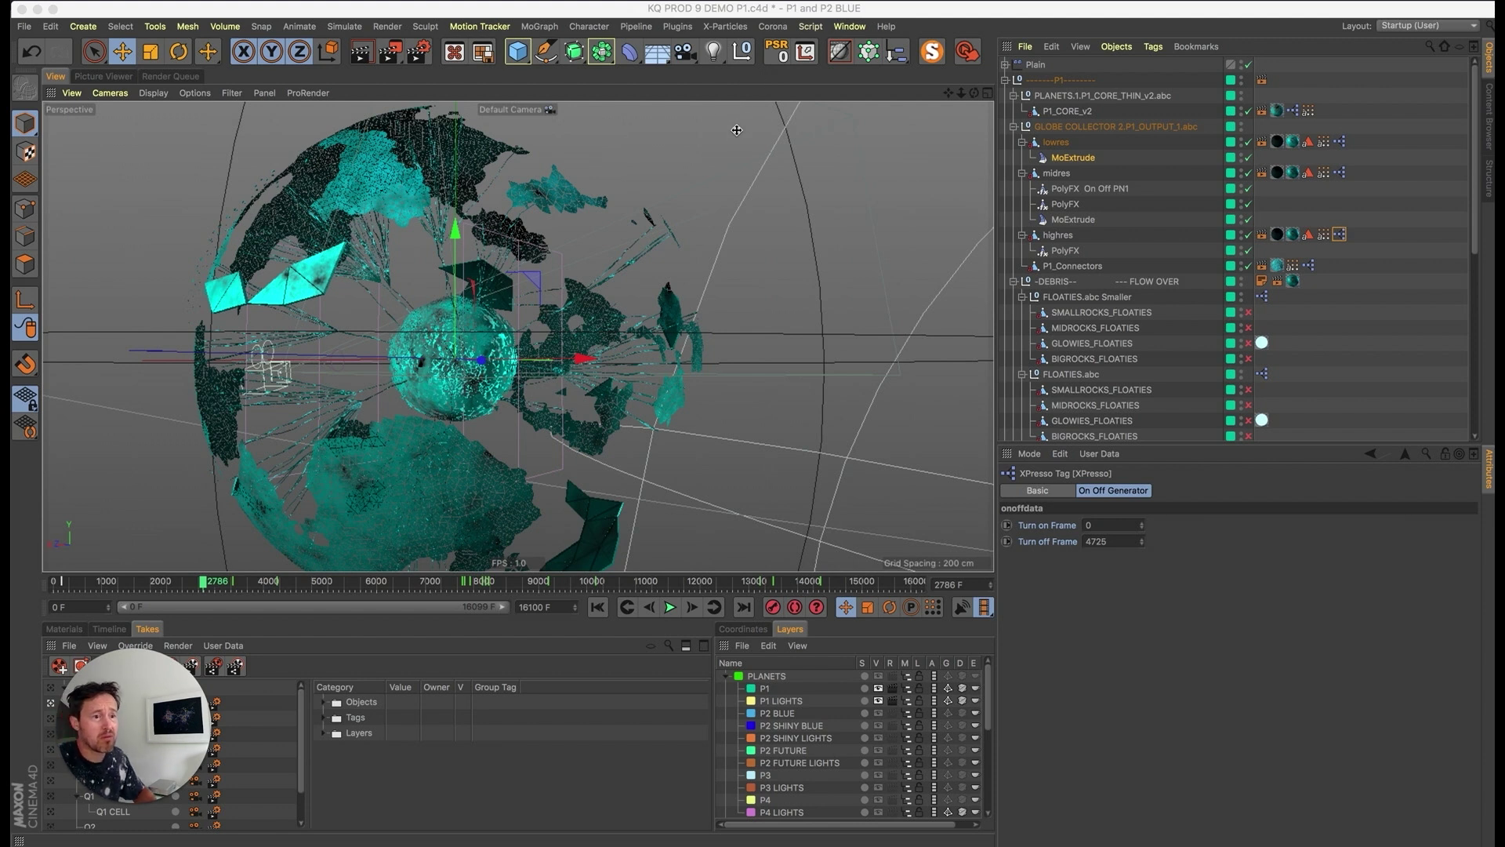
- Switch to the open project KQ PROD 9 DEMO Q1 1.c4d and render the quartet camera view
click(848, 26)
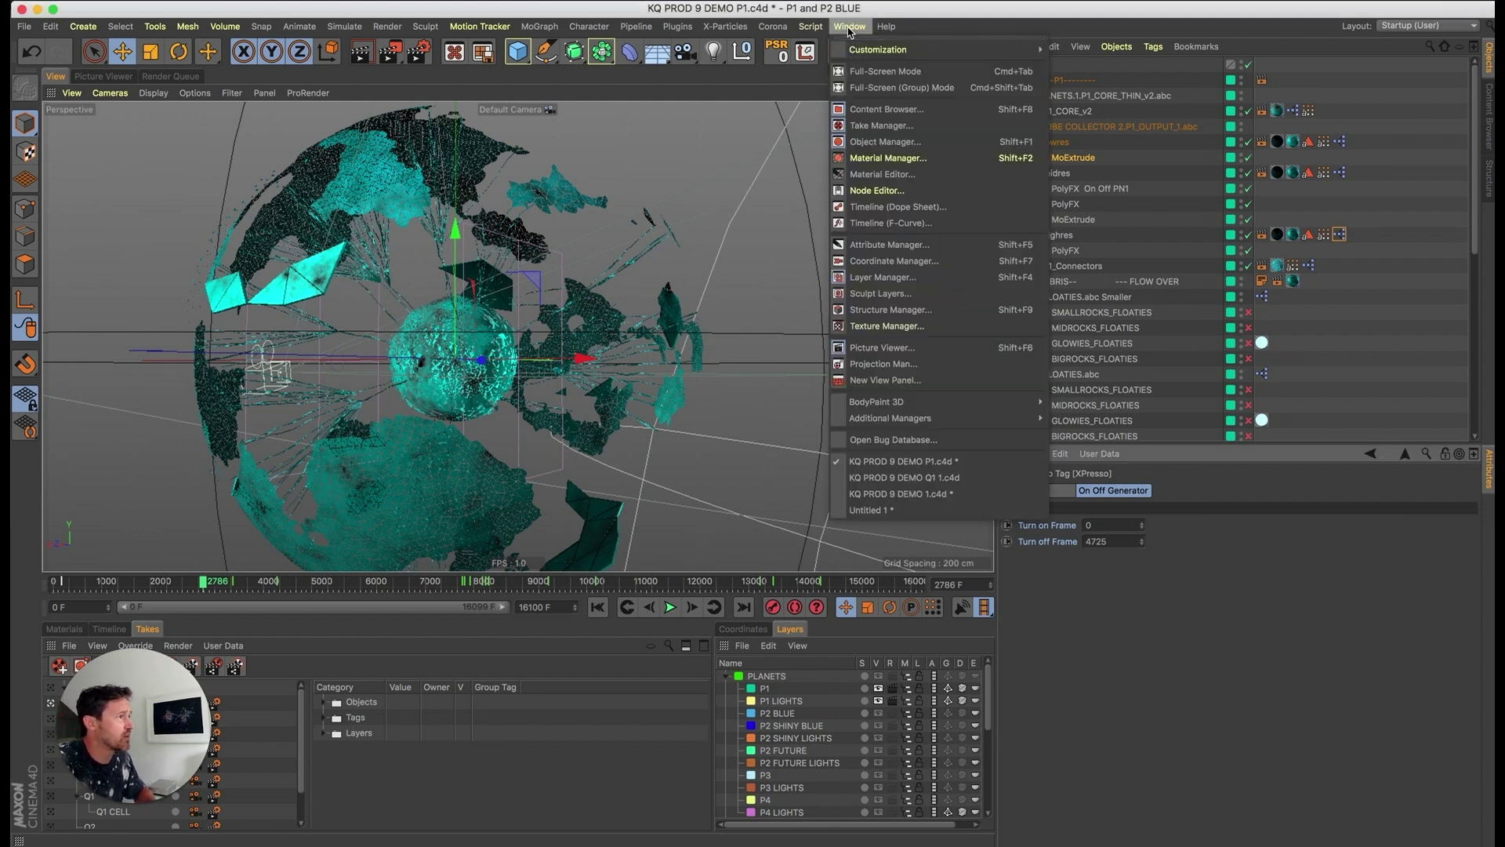
click(923, 480)
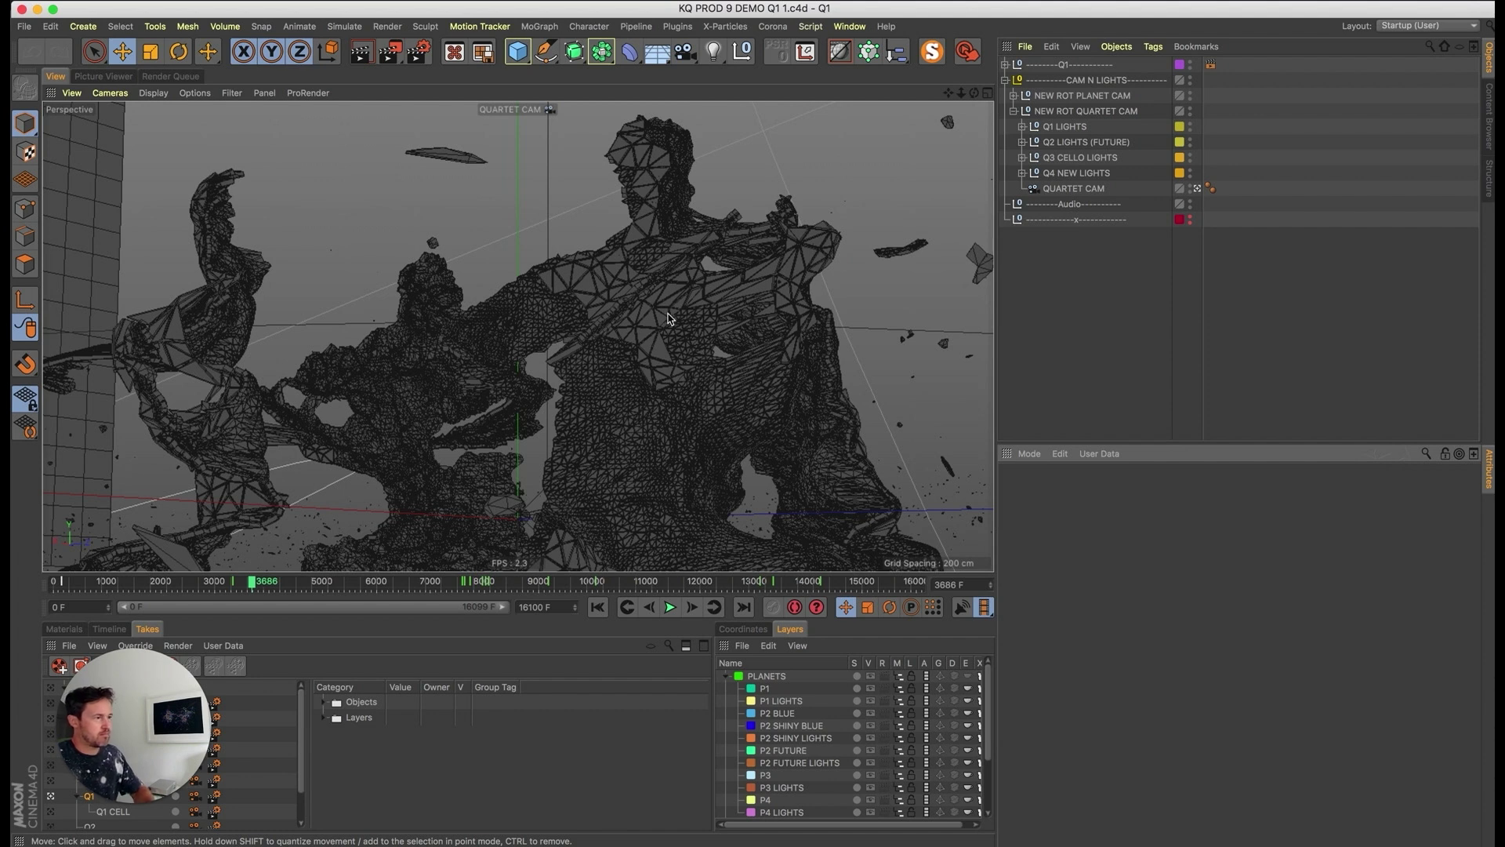
key(super+r)
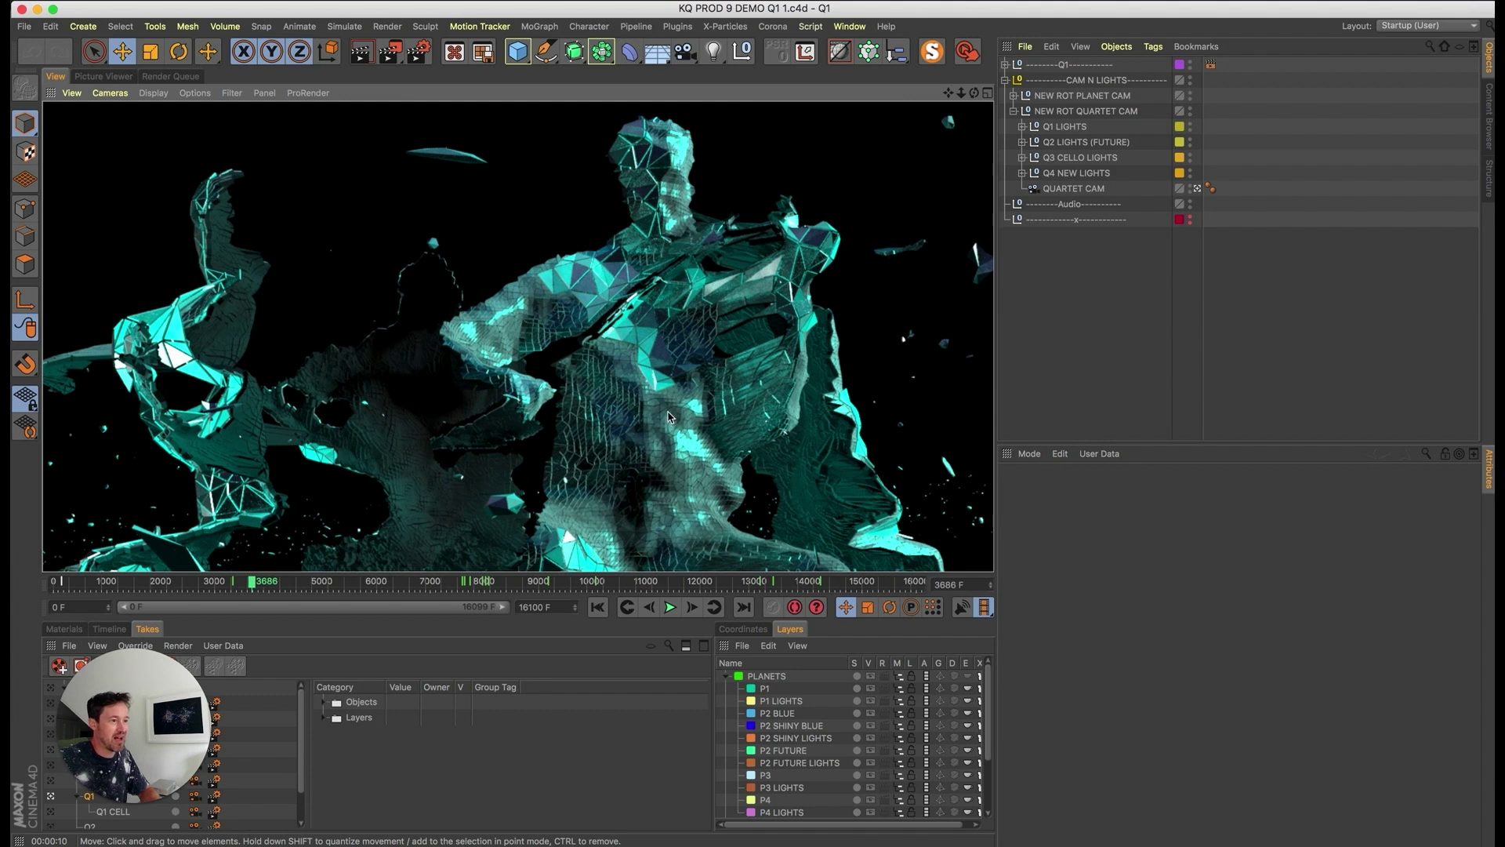
- Disable Ambient Occlusion in the render settings and render the view again
key(super+b)
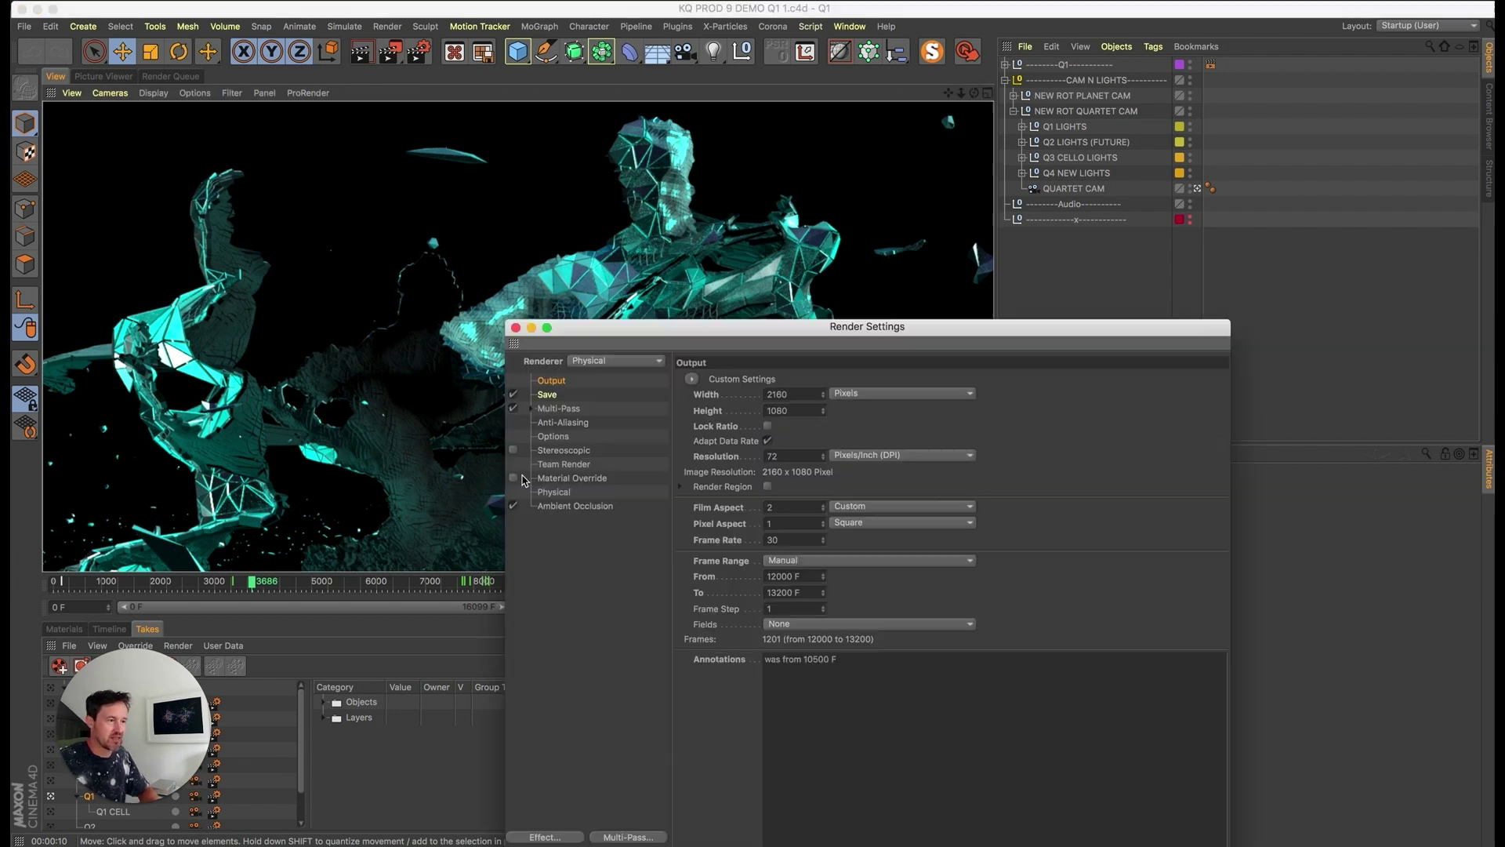
click(515, 506)
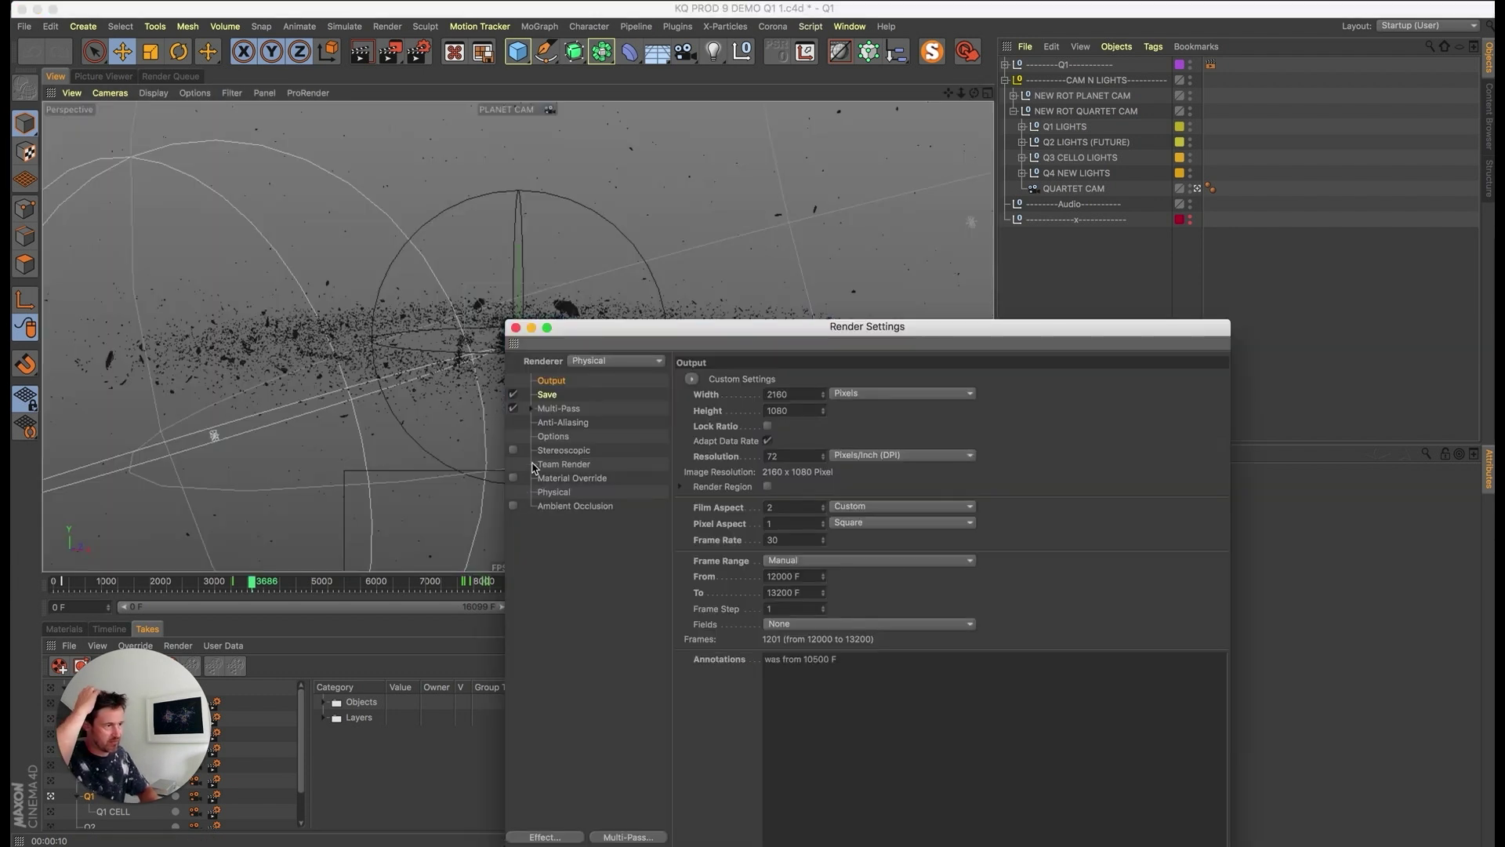
click(516, 328)
key(super+r)
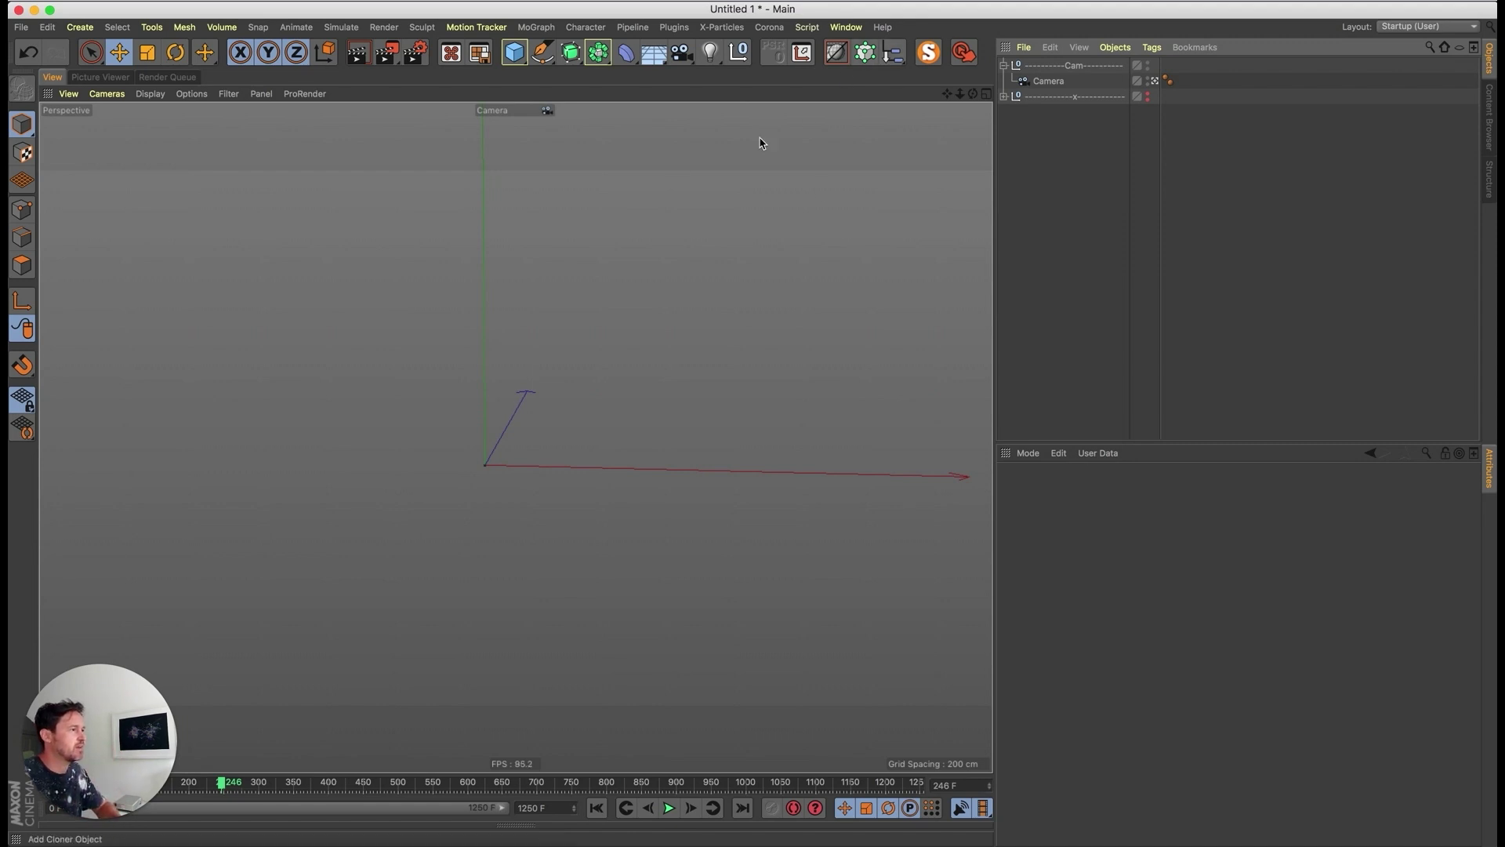
- Add a sphere to the empty scene and set its type to Icosahedron
click(514, 52)
click(833, 101)
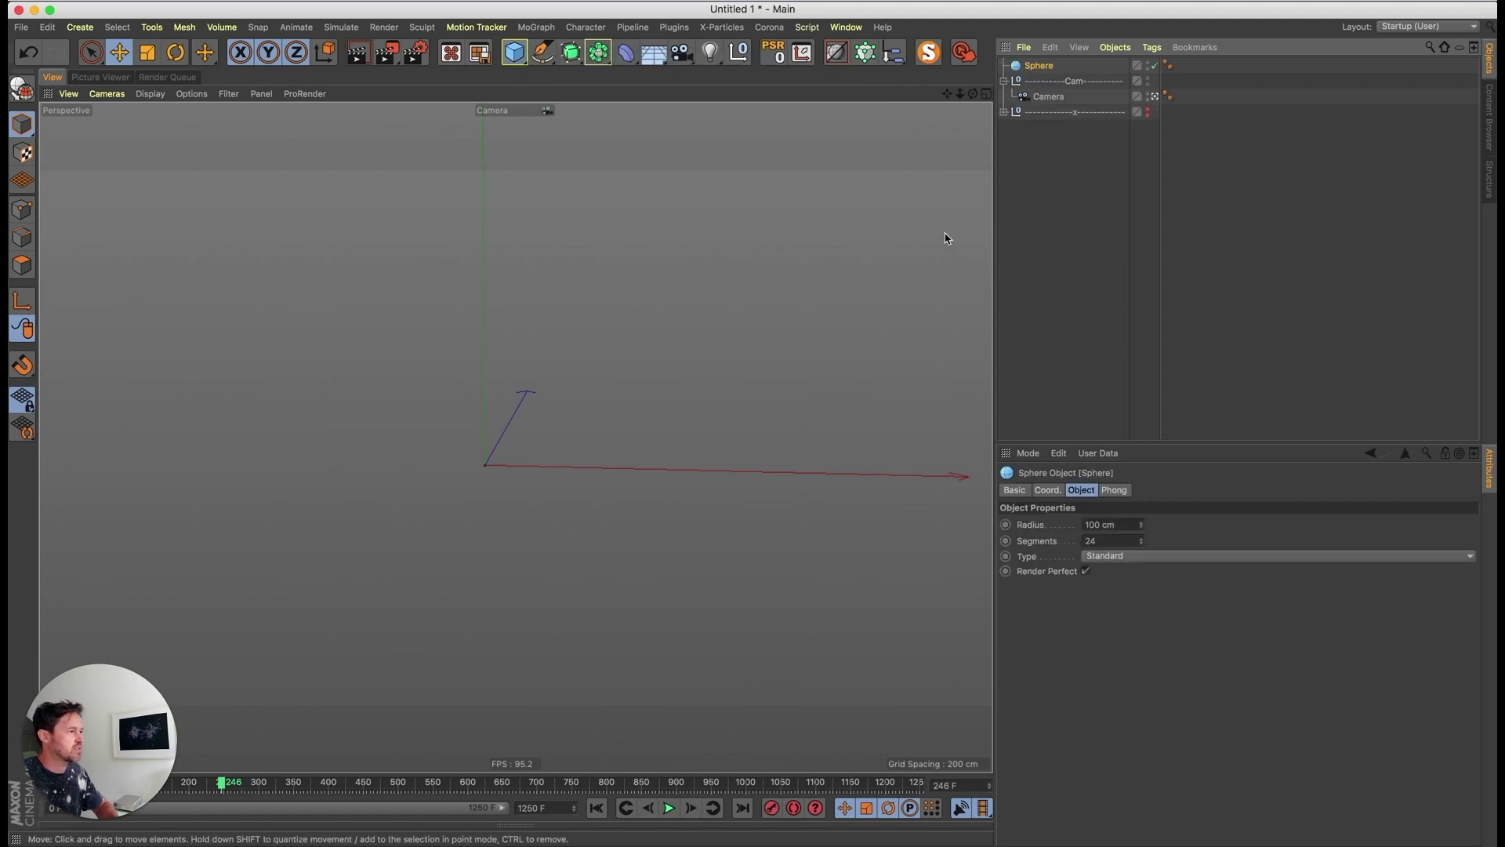
click(1158, 558)
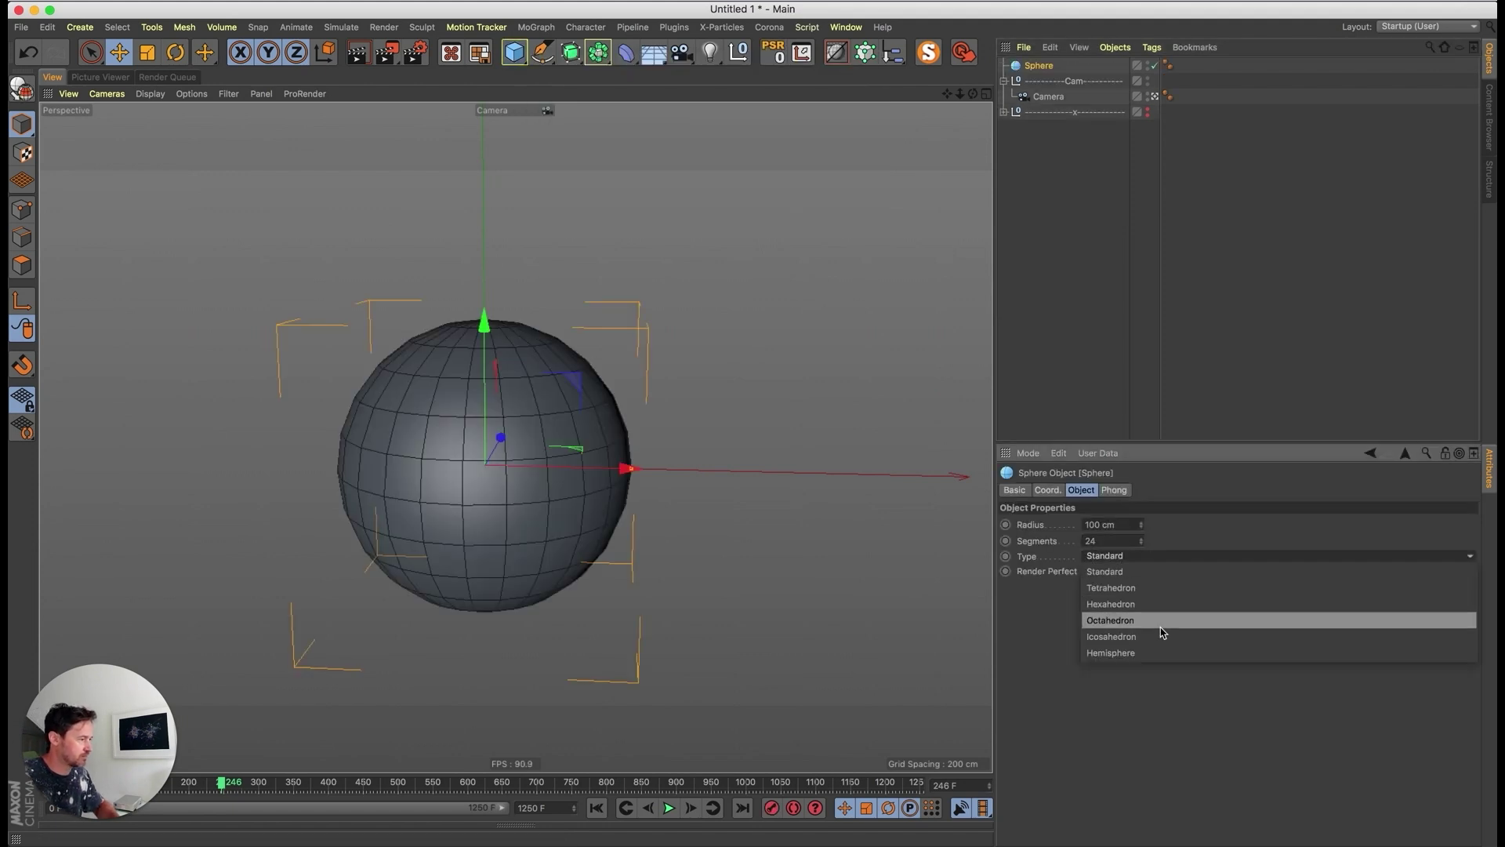
click(1174, 641)
alt+middle_drag(516, 511, 478, 510)
alt+drag(526, 483, 477, 490)
alt+right_drag(478, 490, 596, 502)
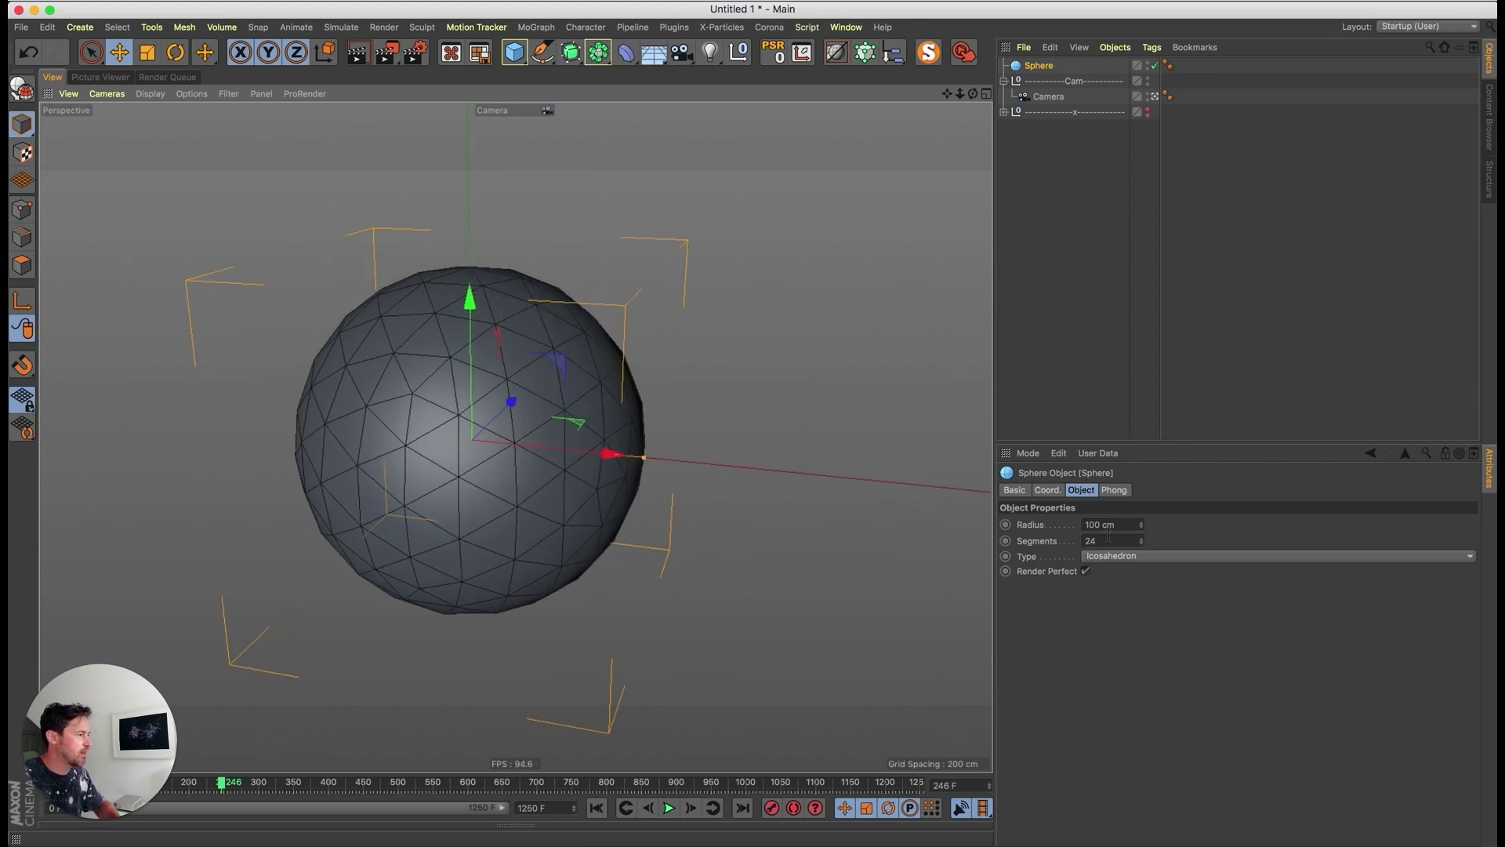
- Set the icosahedron sphere's segments to 96
double_click(1109, 538)
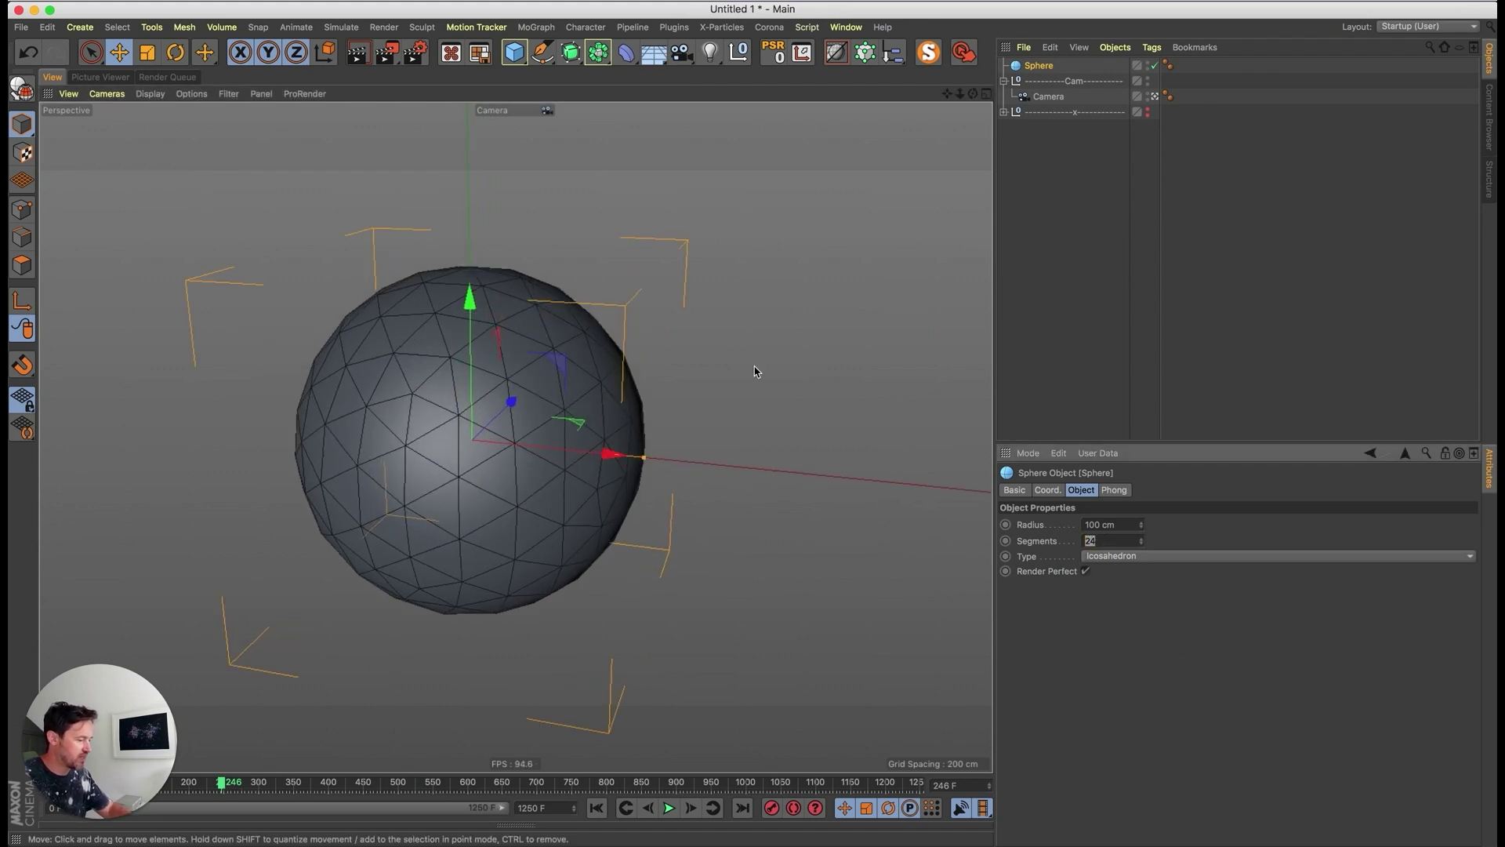
text(96)
key(Return)
alt+middle_drag(548, 496, 554, 484)
alt+right_drag(523, 481, 483, 478)
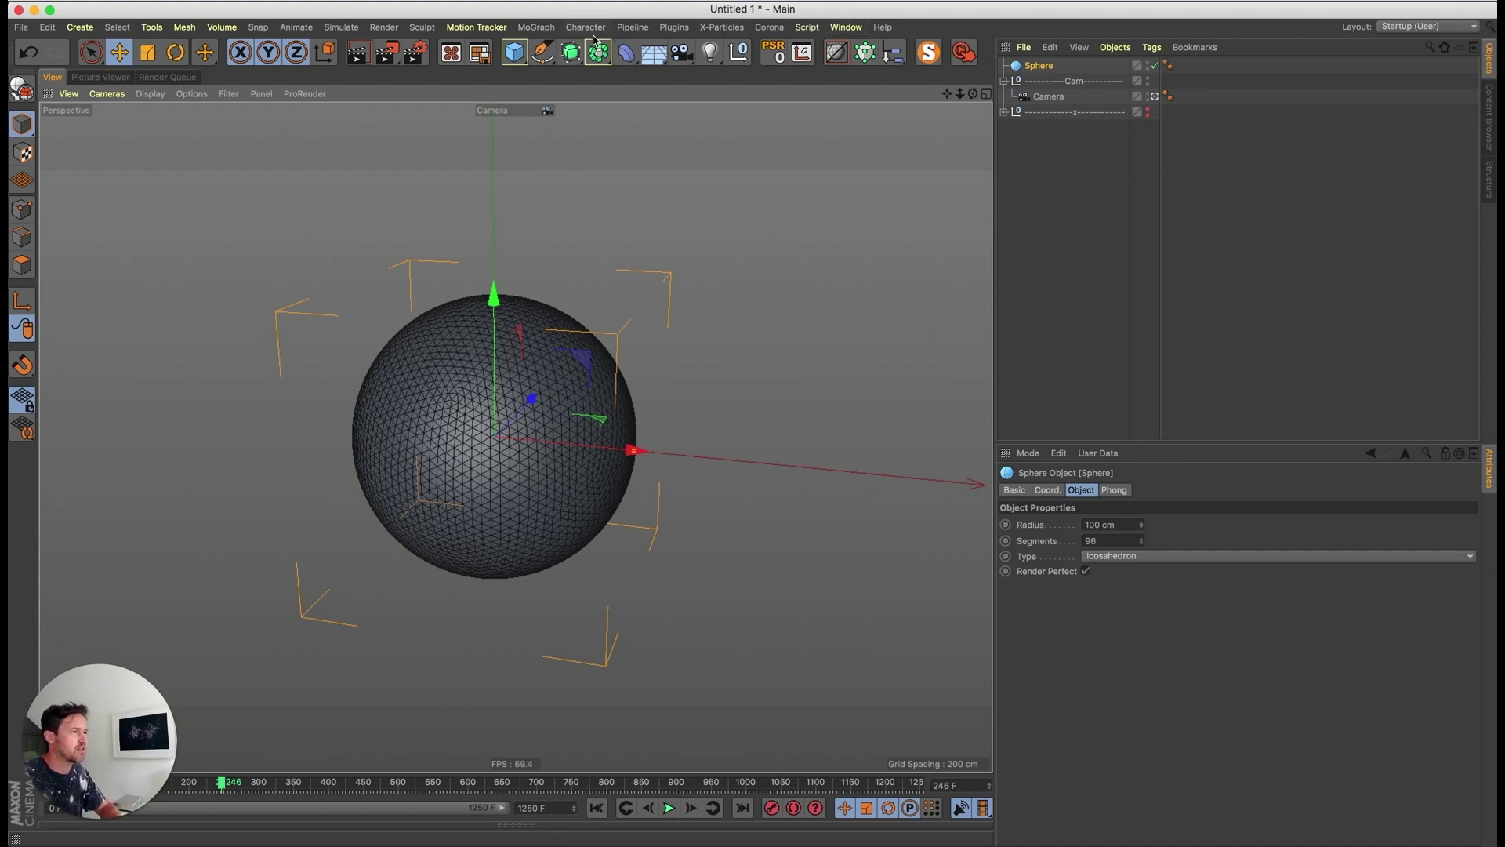
- Add a PolyFX deformer as a child of the sphere and set its transform scale to 0.85 on all three axes
click(562, 27)
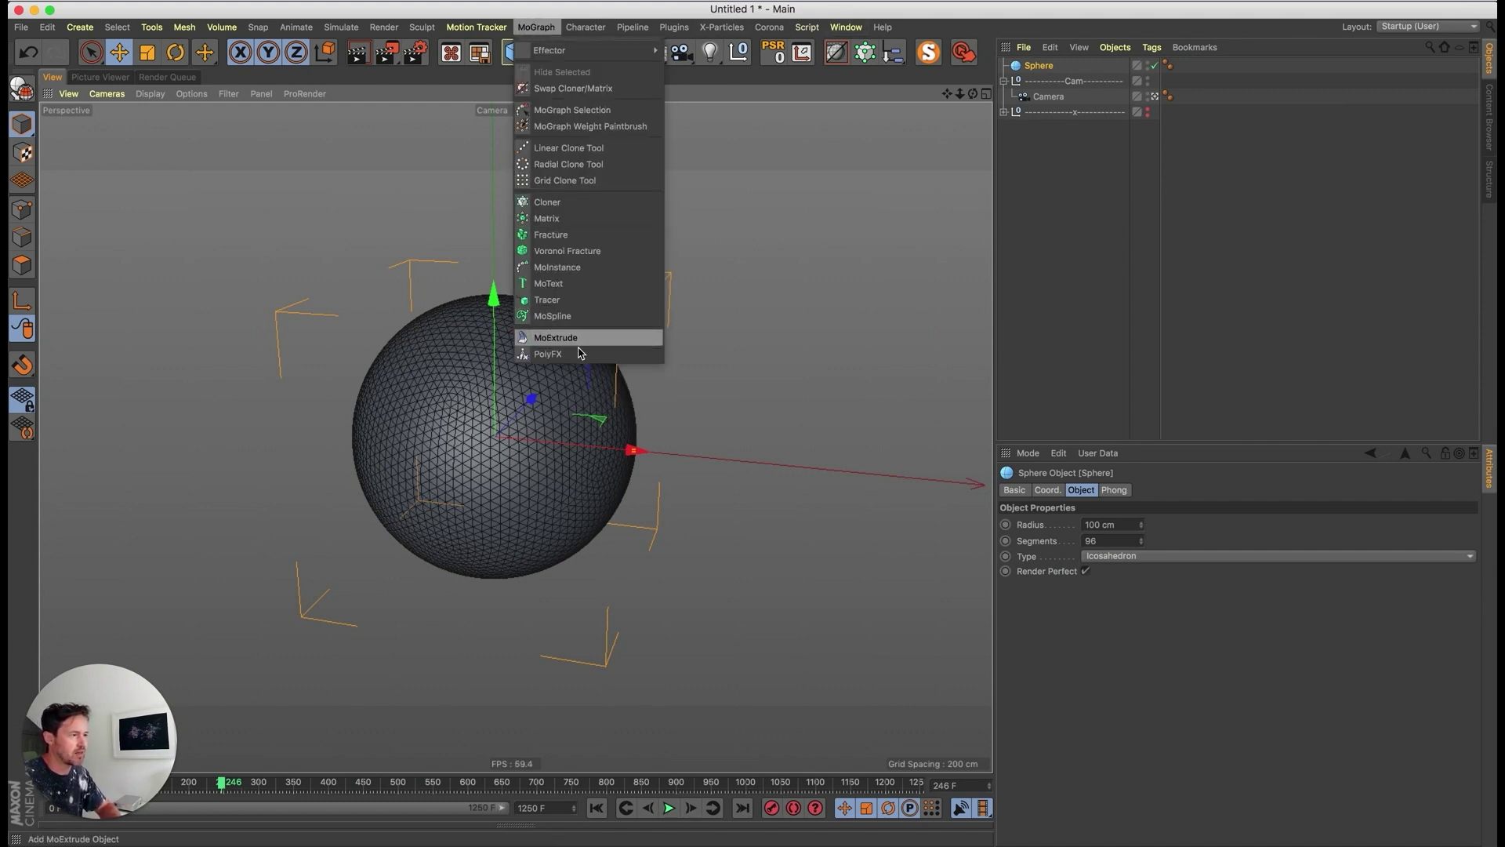
shift+click(596, 340)
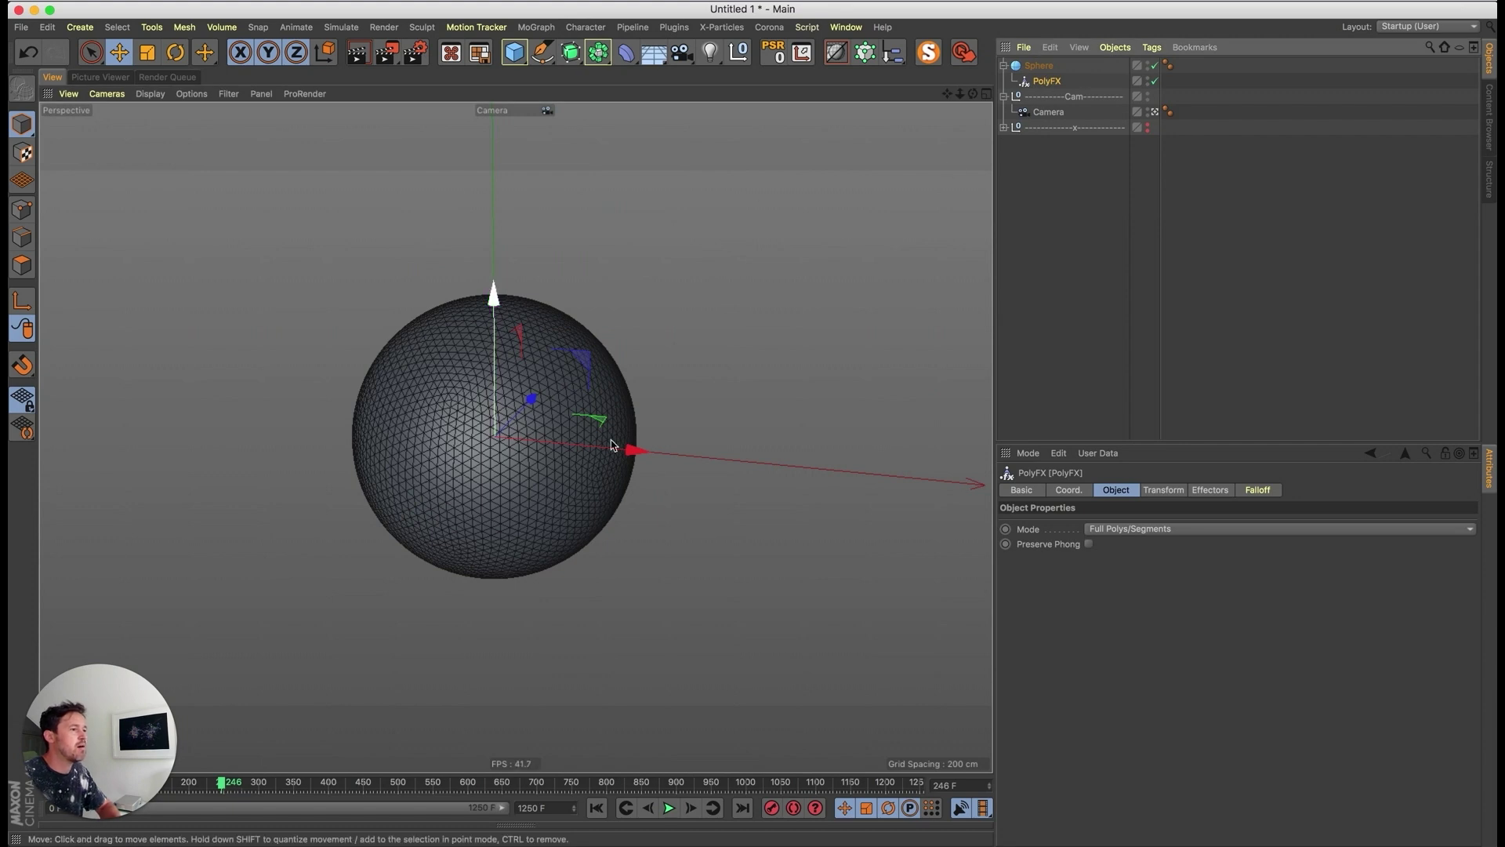
scroll(620, 390, up, 5)
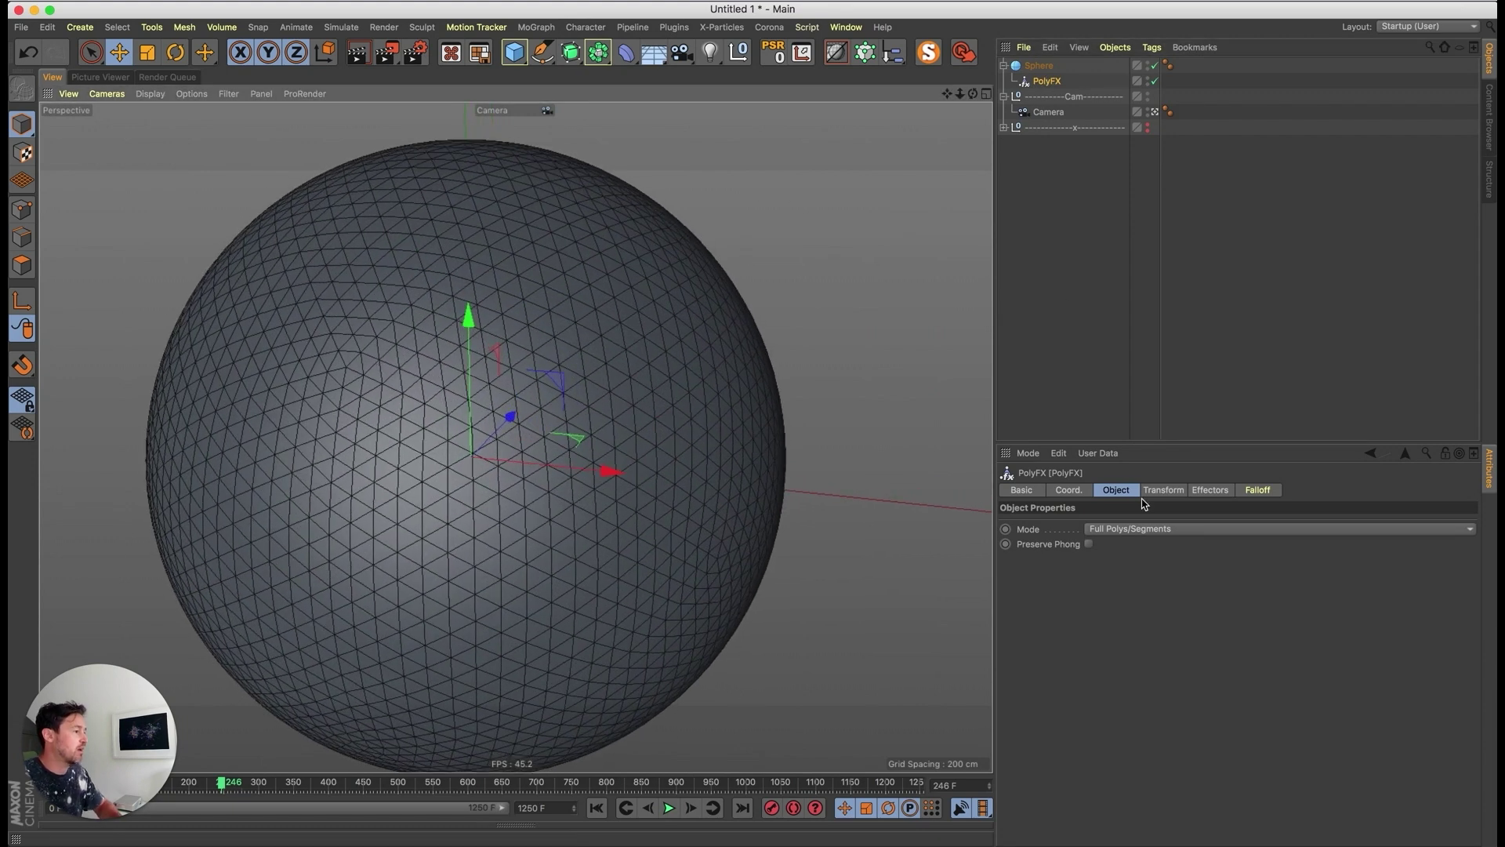
click(1164, 490)
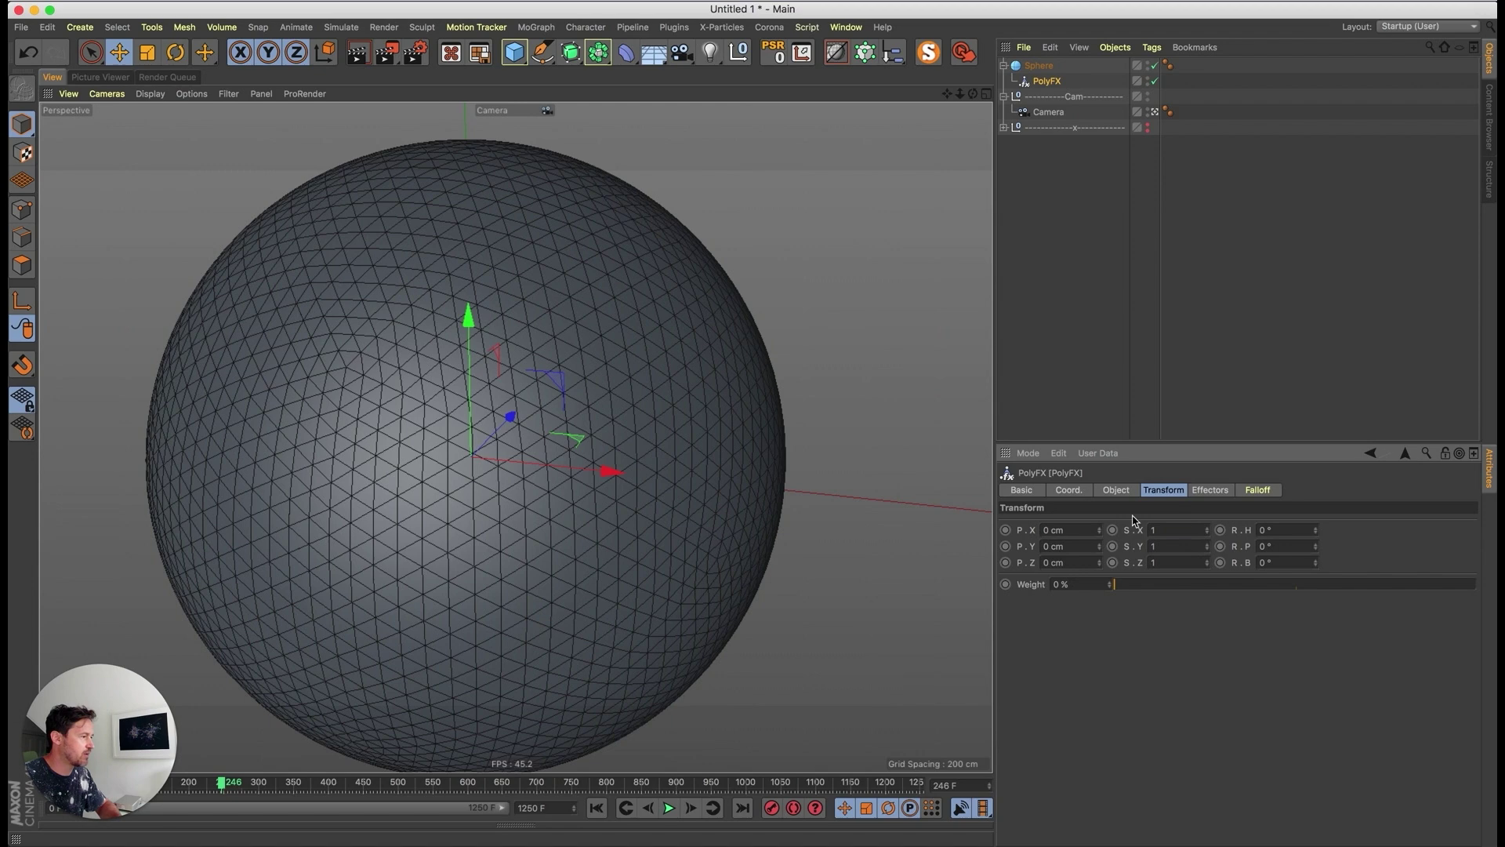
mouse_move(1208, 539)
mouse_down()
mouse_move(1204, 578)
mouse_move(1209, 540)
mouse_move(1193, 555)
mouse_up()
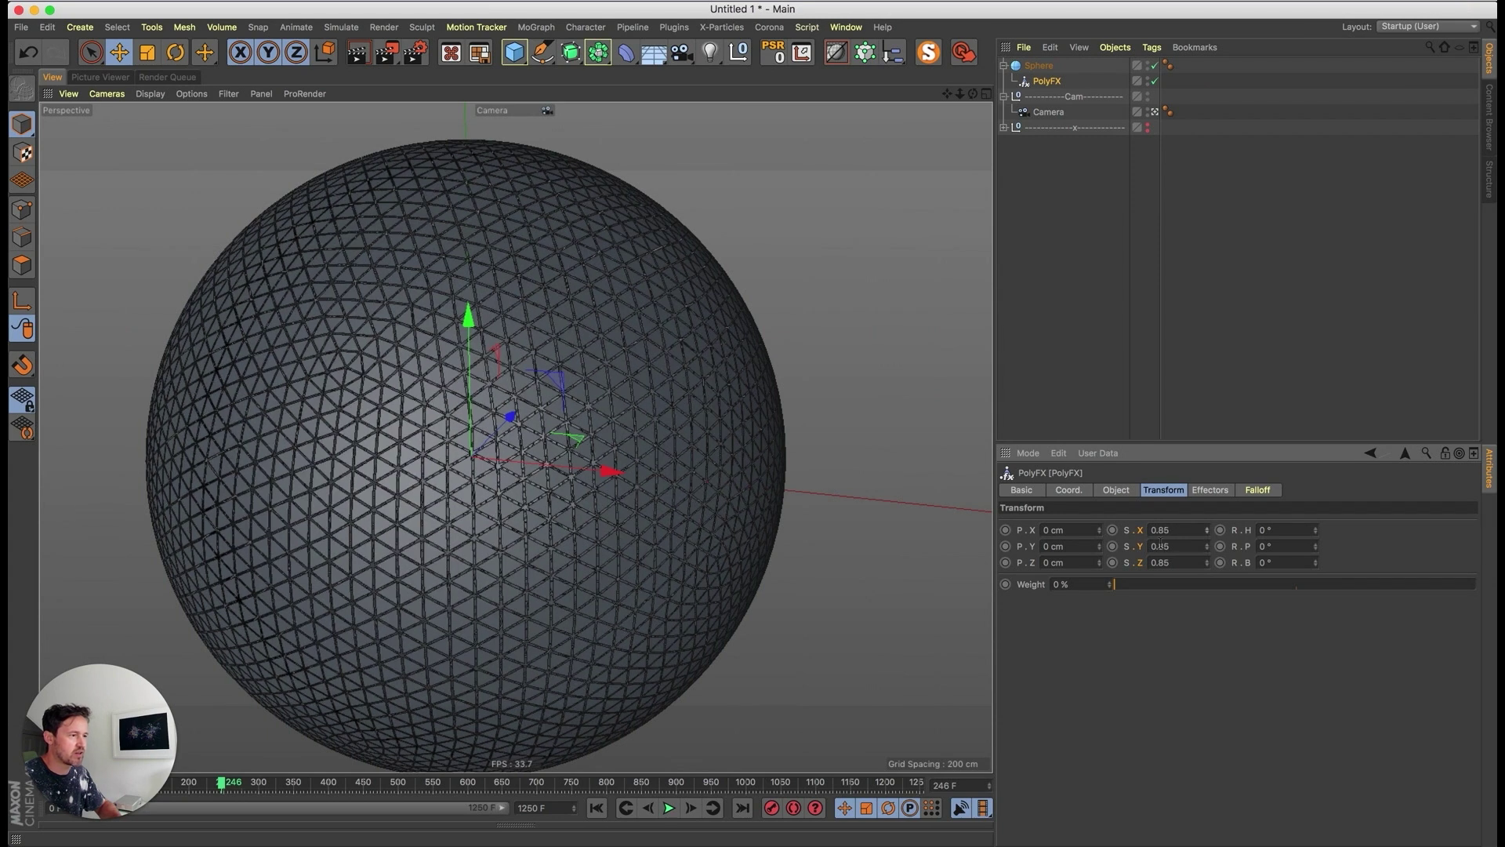
scroll(549, 541, down, 5)
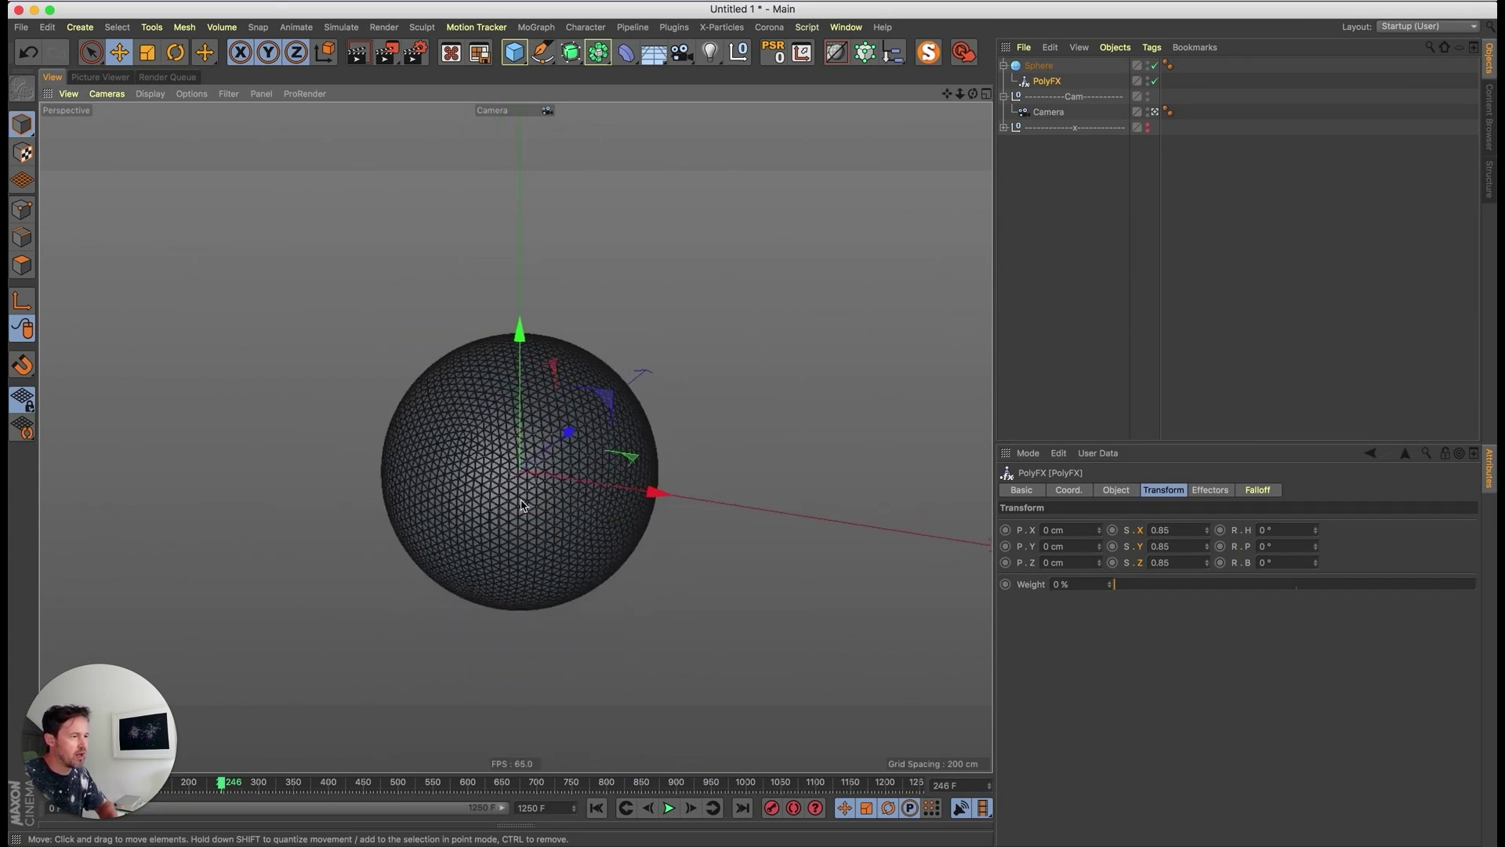
scroll(522, 506, up, 3)
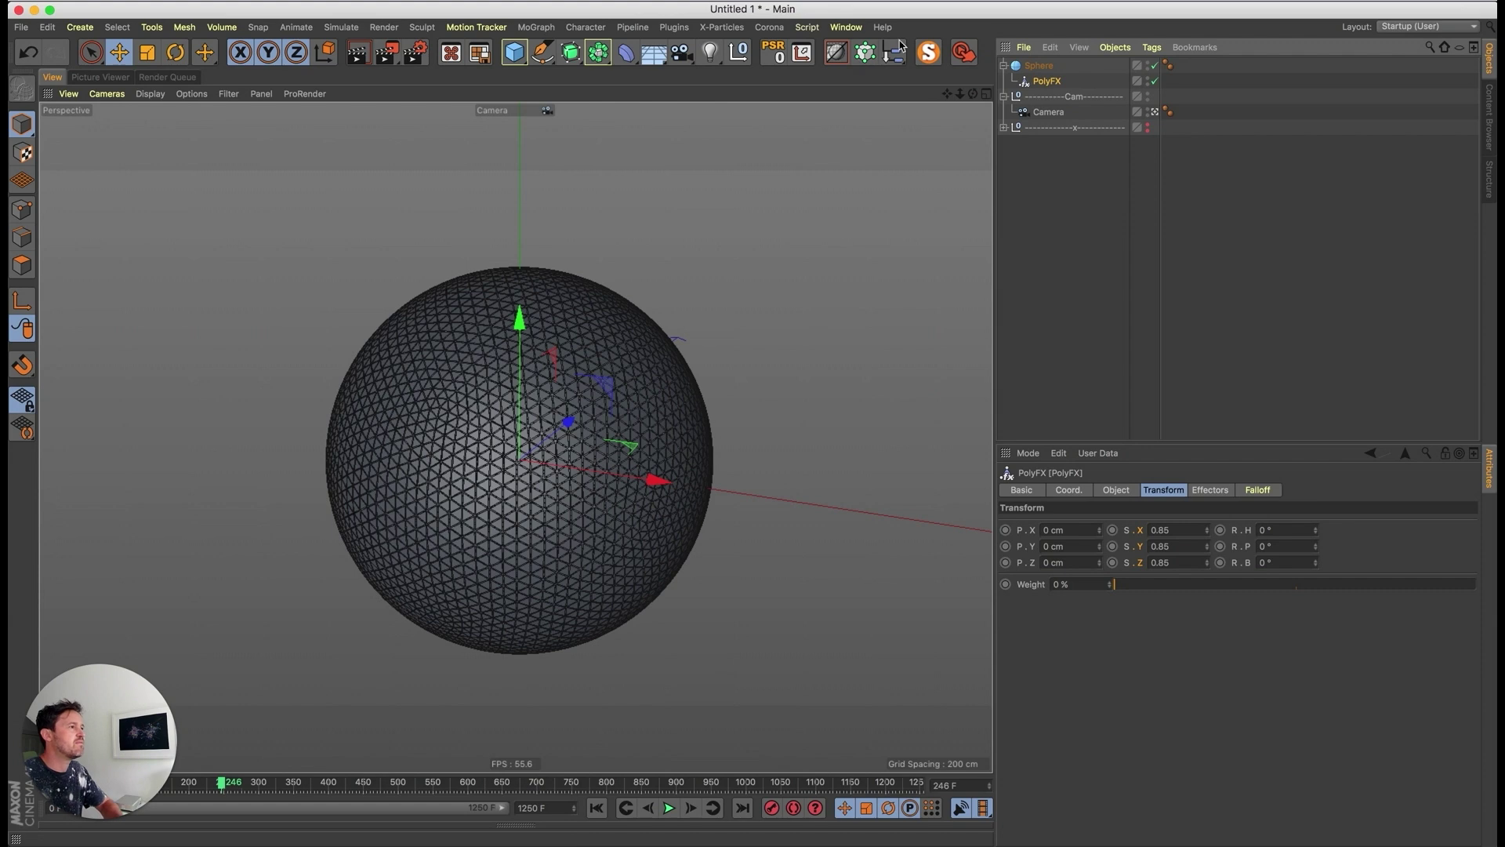
- Add a Plain effector with position disabled and a uniform scale of -1
drag(894, 57, 945, 116)
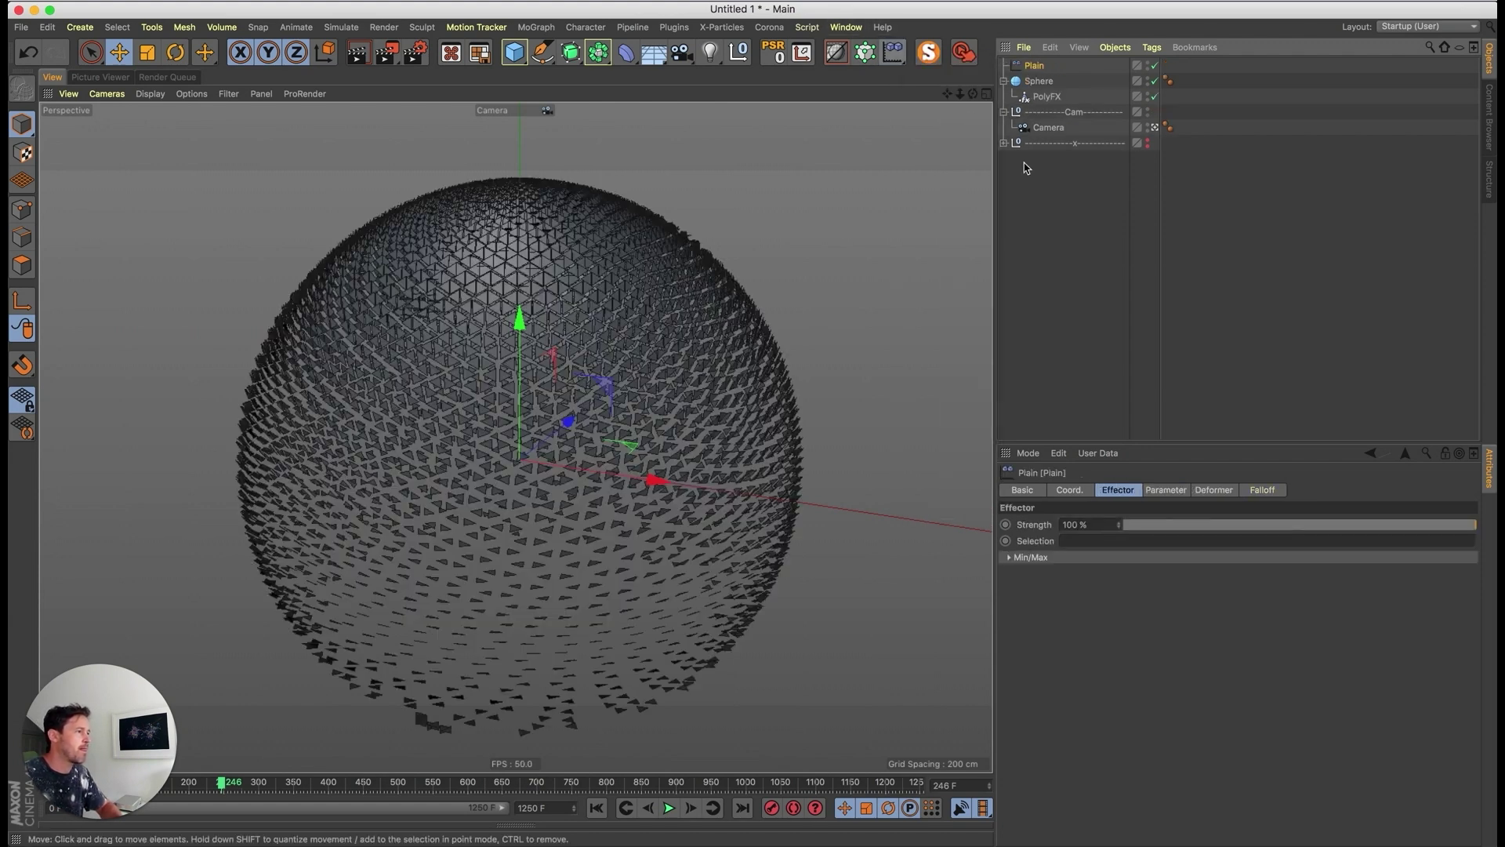
click(1158, 490)
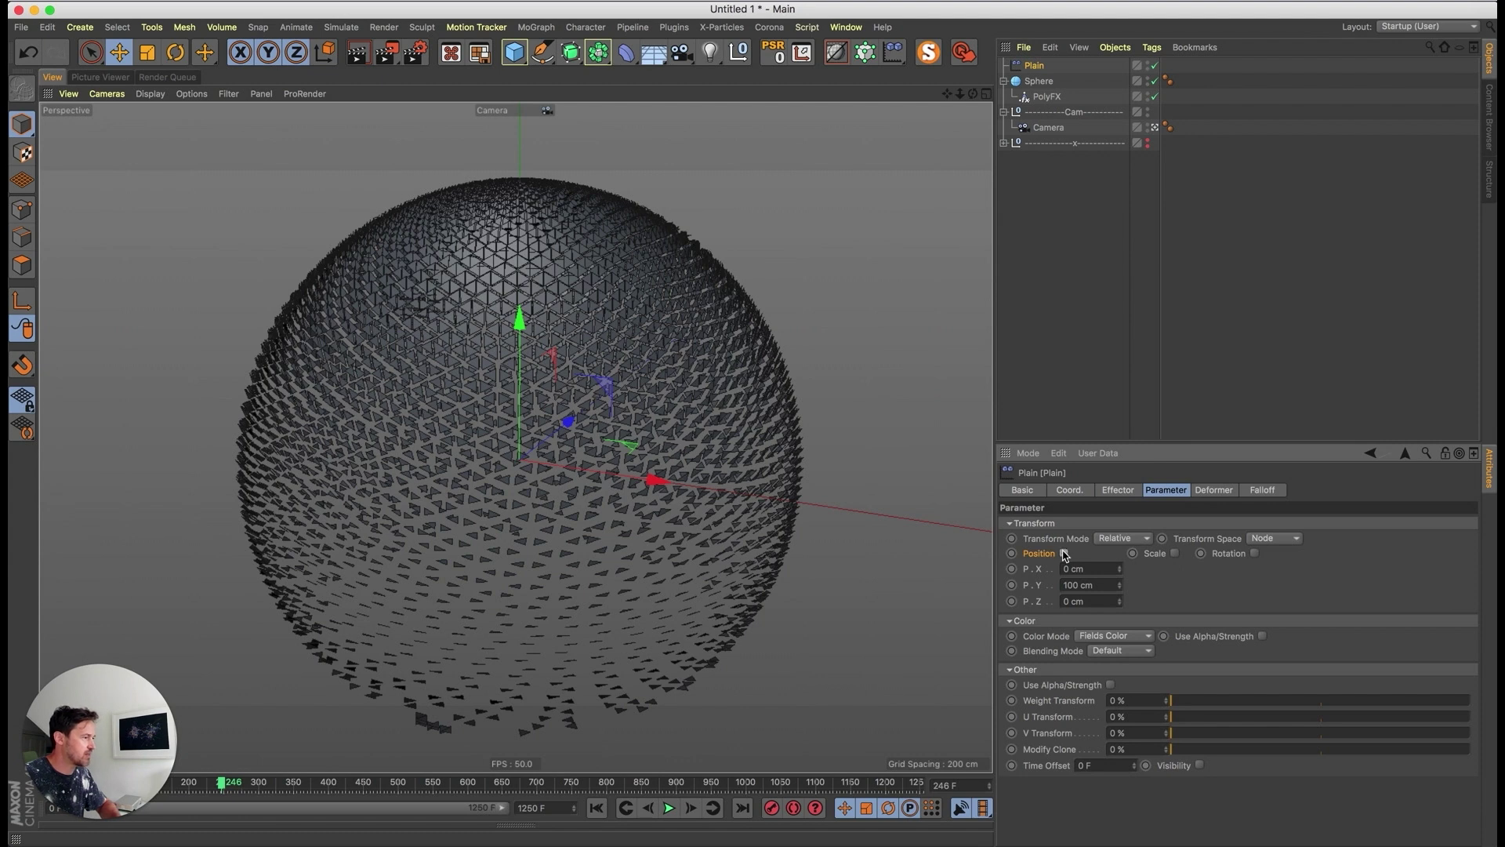
click(1064, 554)
click(1174, 553)
click(1170, 616)
drag(1190, 570, 796, 497)
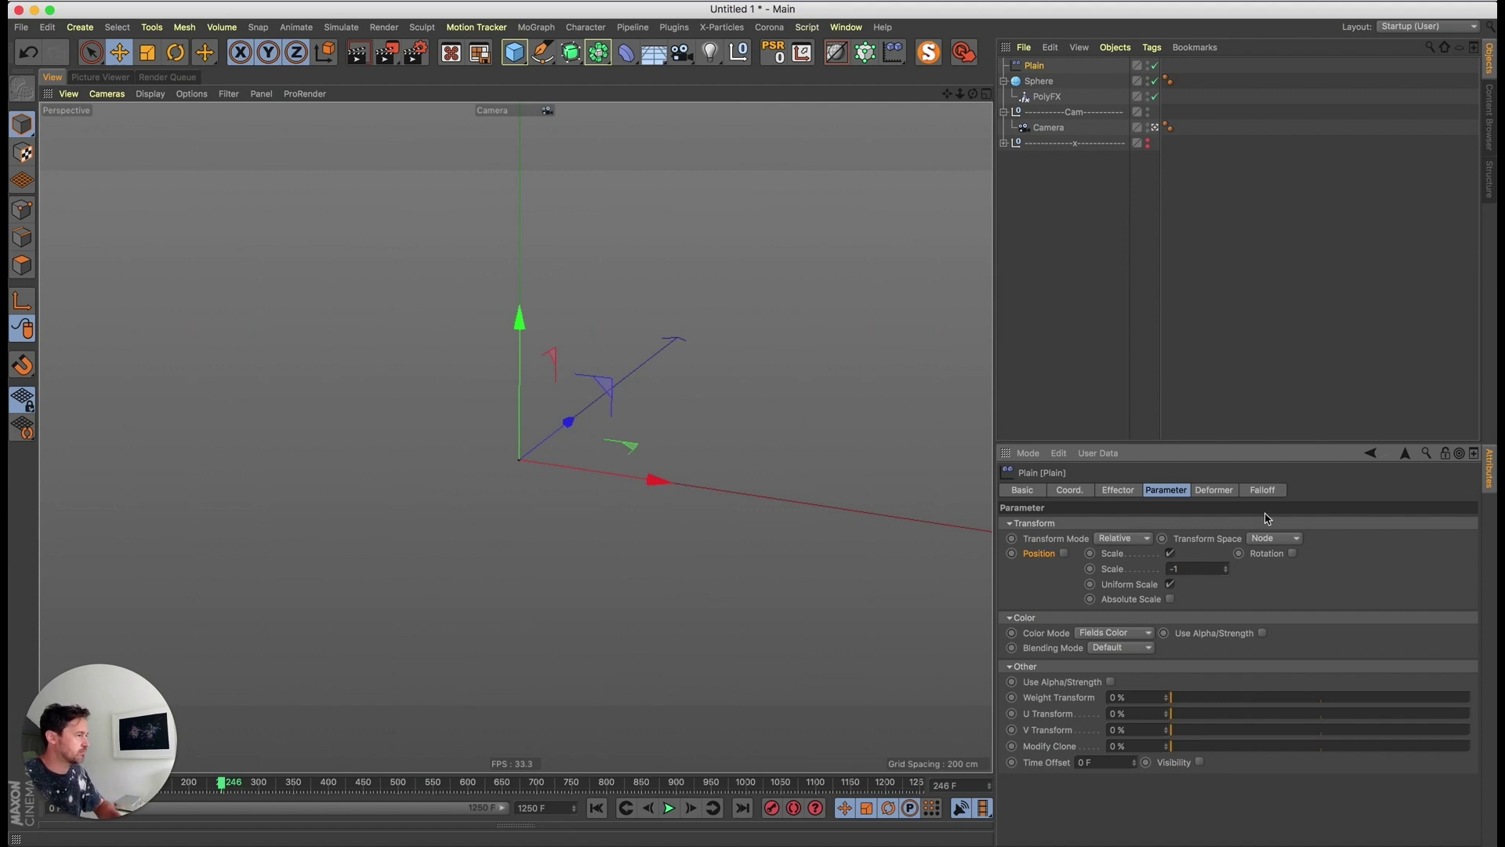
- Add a Random Field to the Plain effector's falloff
click(1264, 490)
click(1035, 638)
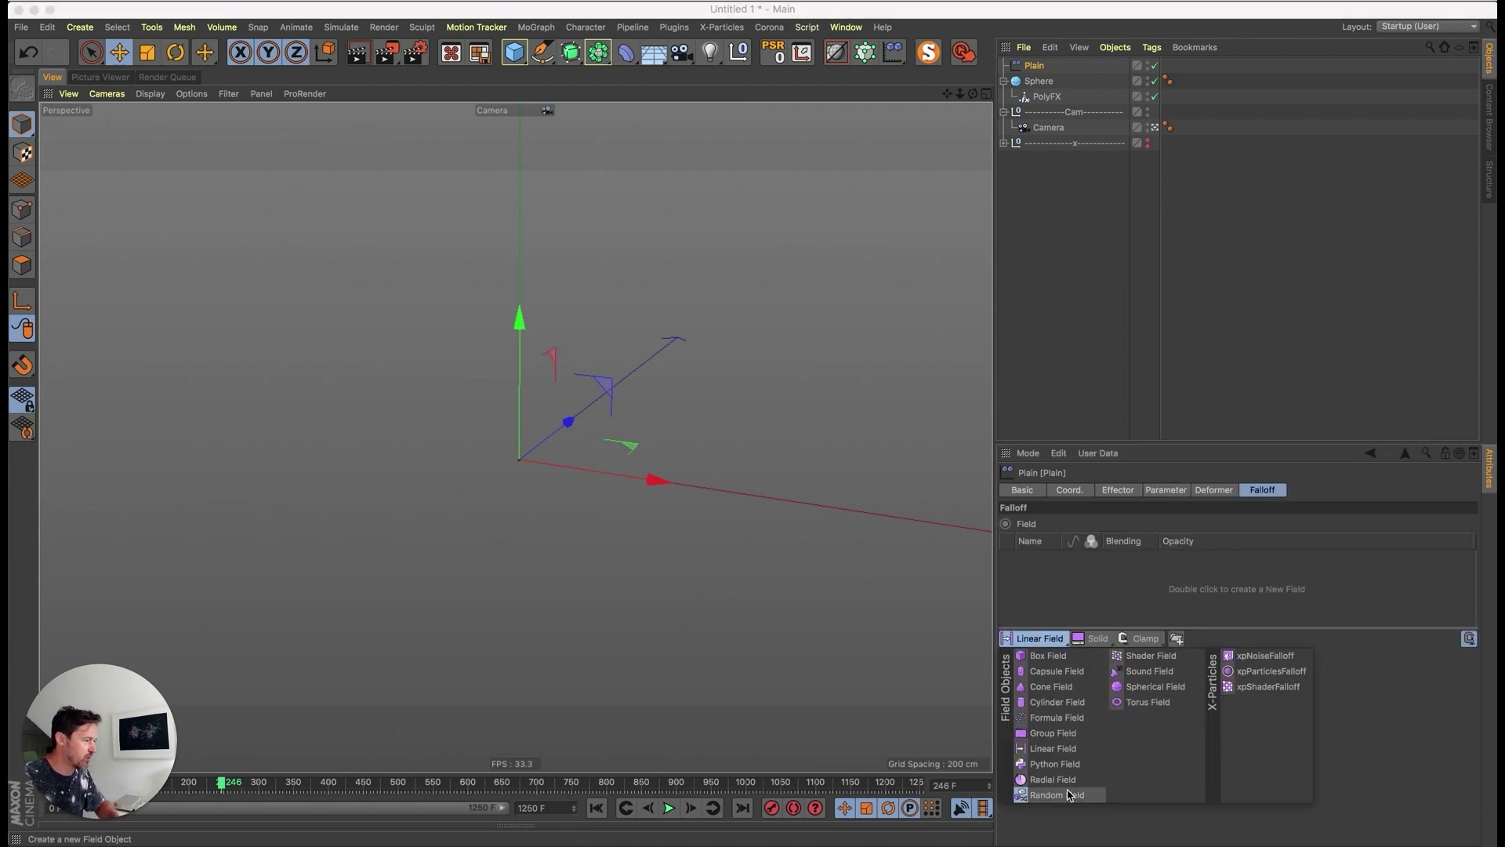
click(1070, 795)
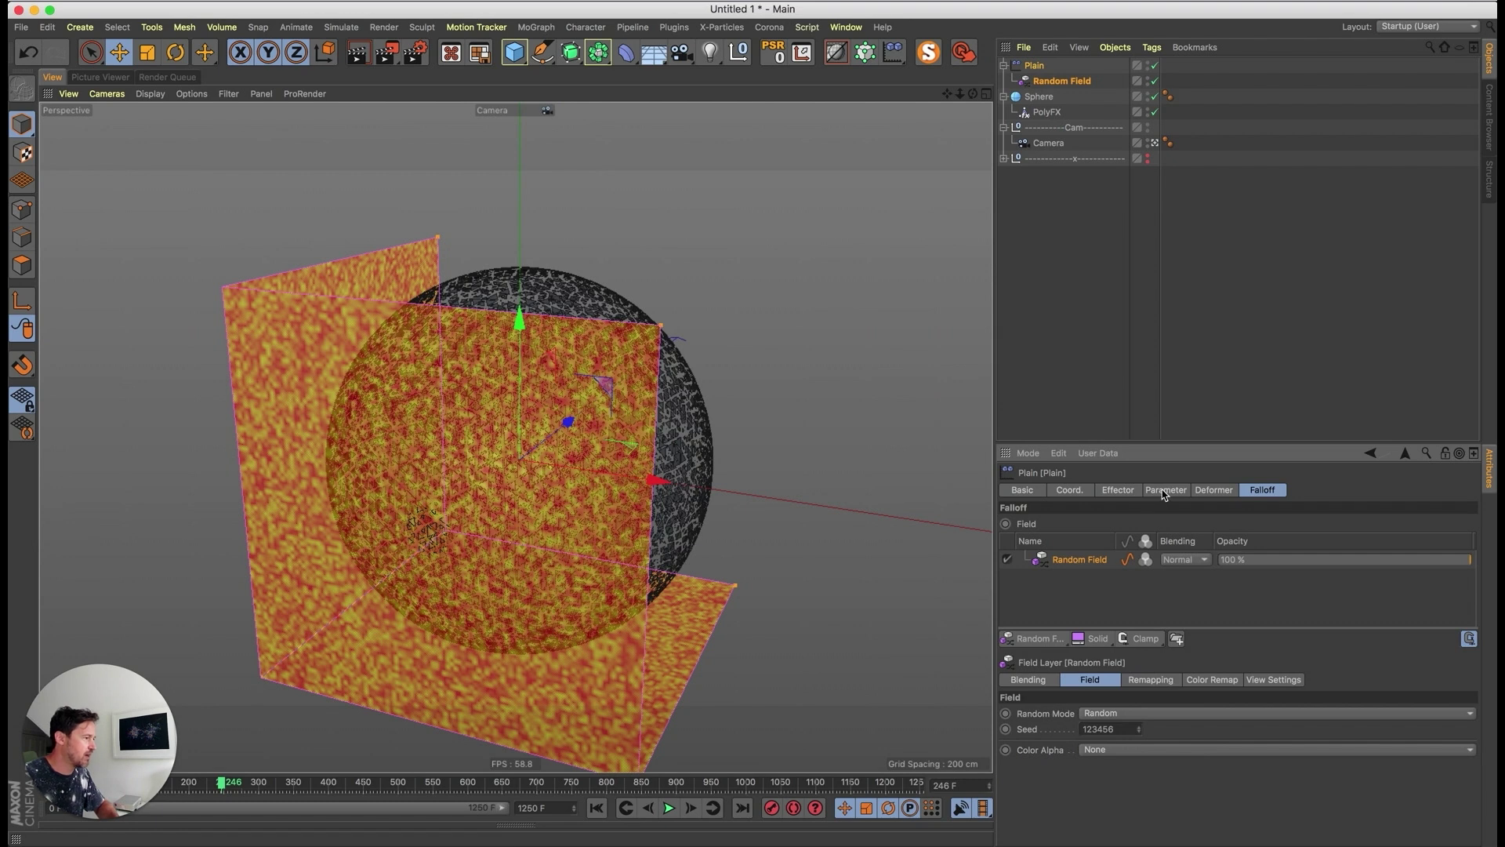
- Set the Random Field's random mode to Noise and its noise scale to 582%
click(1076, 80)
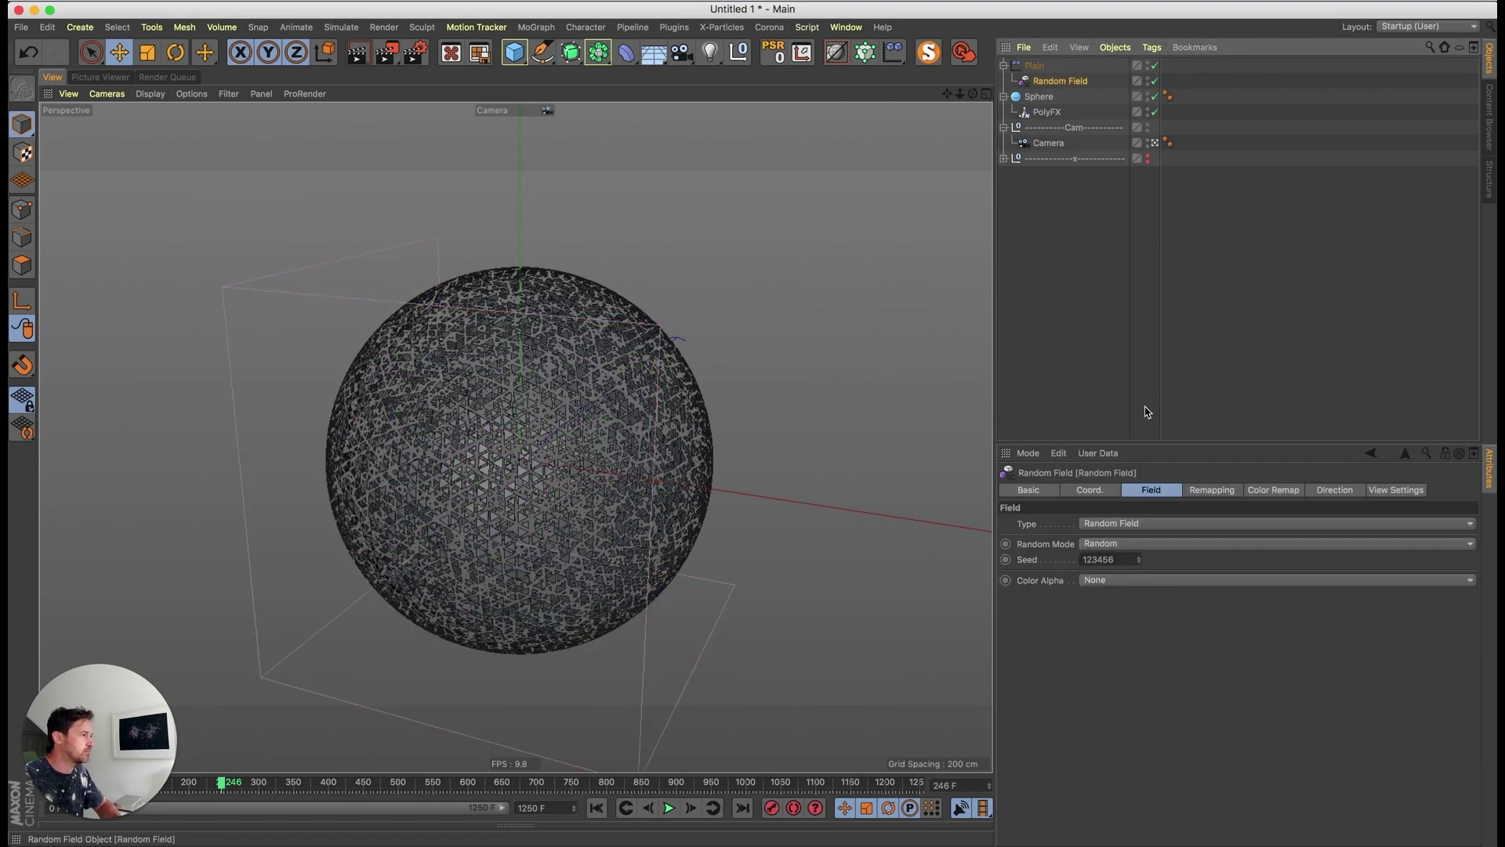
click(1106, 543)
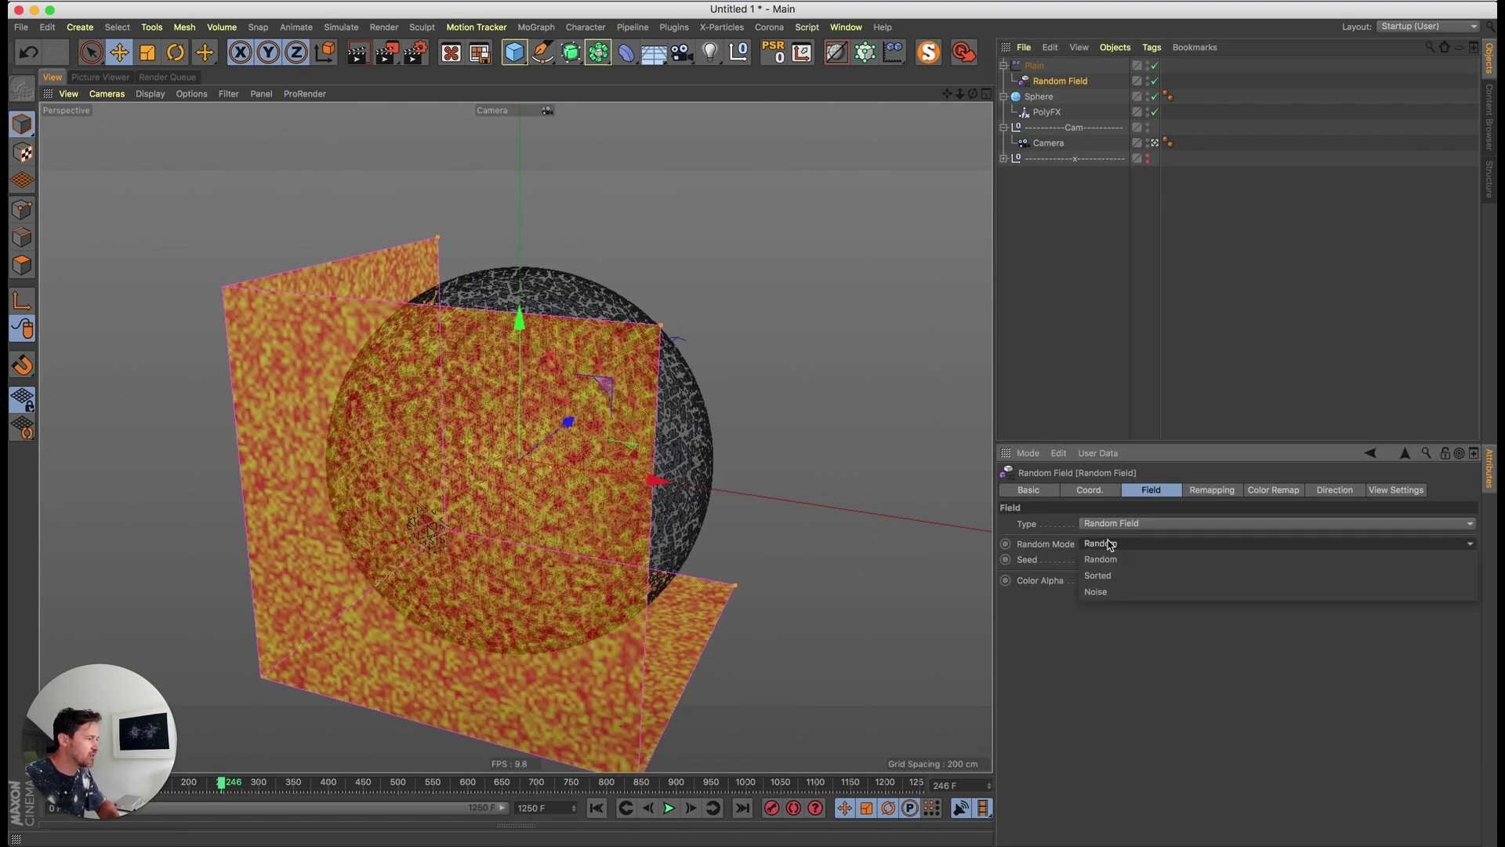
click(1110, 586)
alt+drag(432, 527, 428, 465)
scroll(428, 465, down, 3)
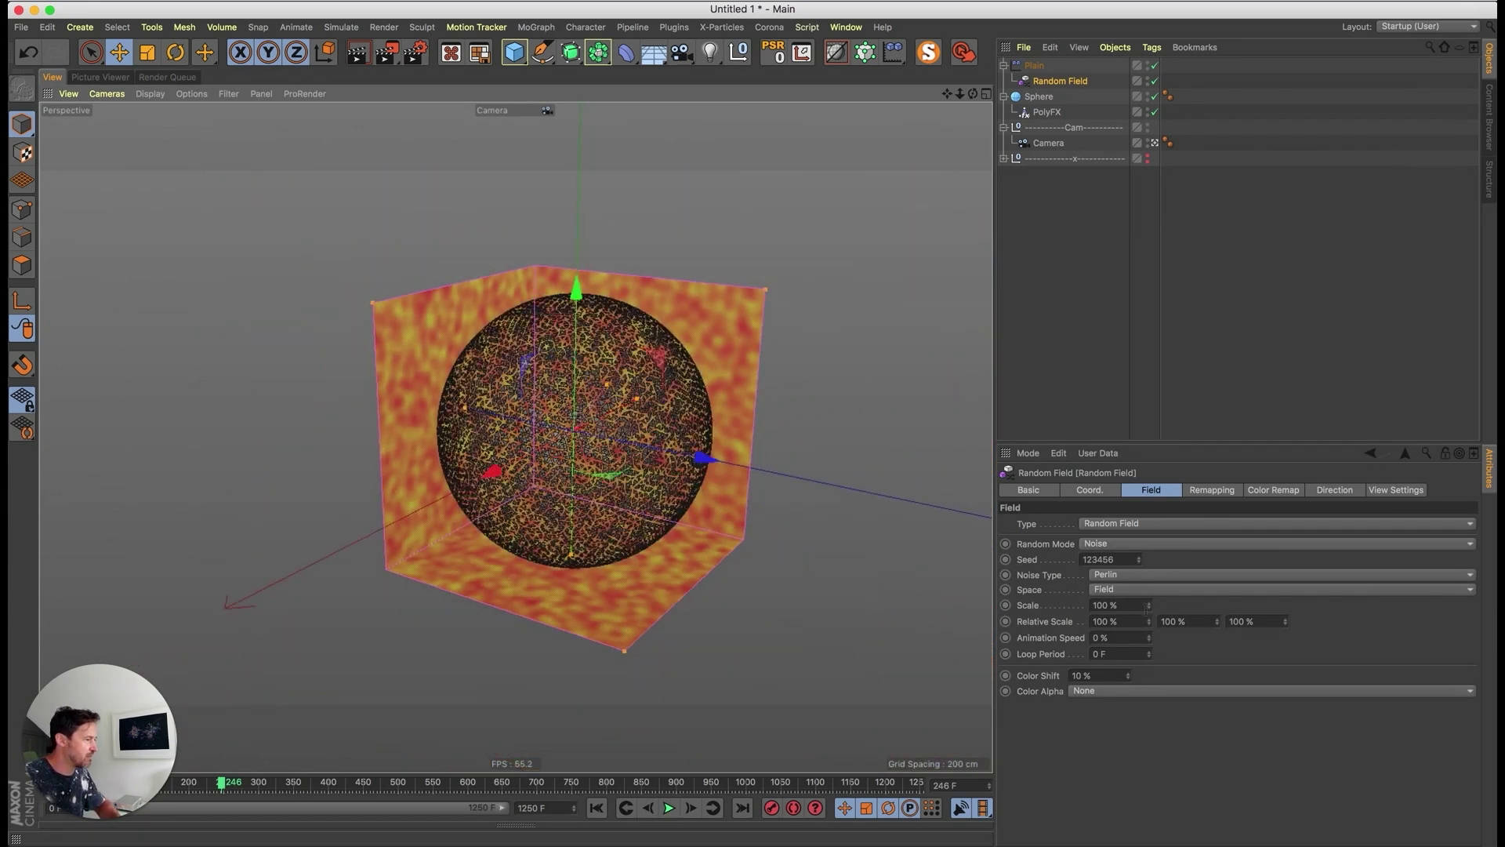
drag(1151, 610, 1145, 295)
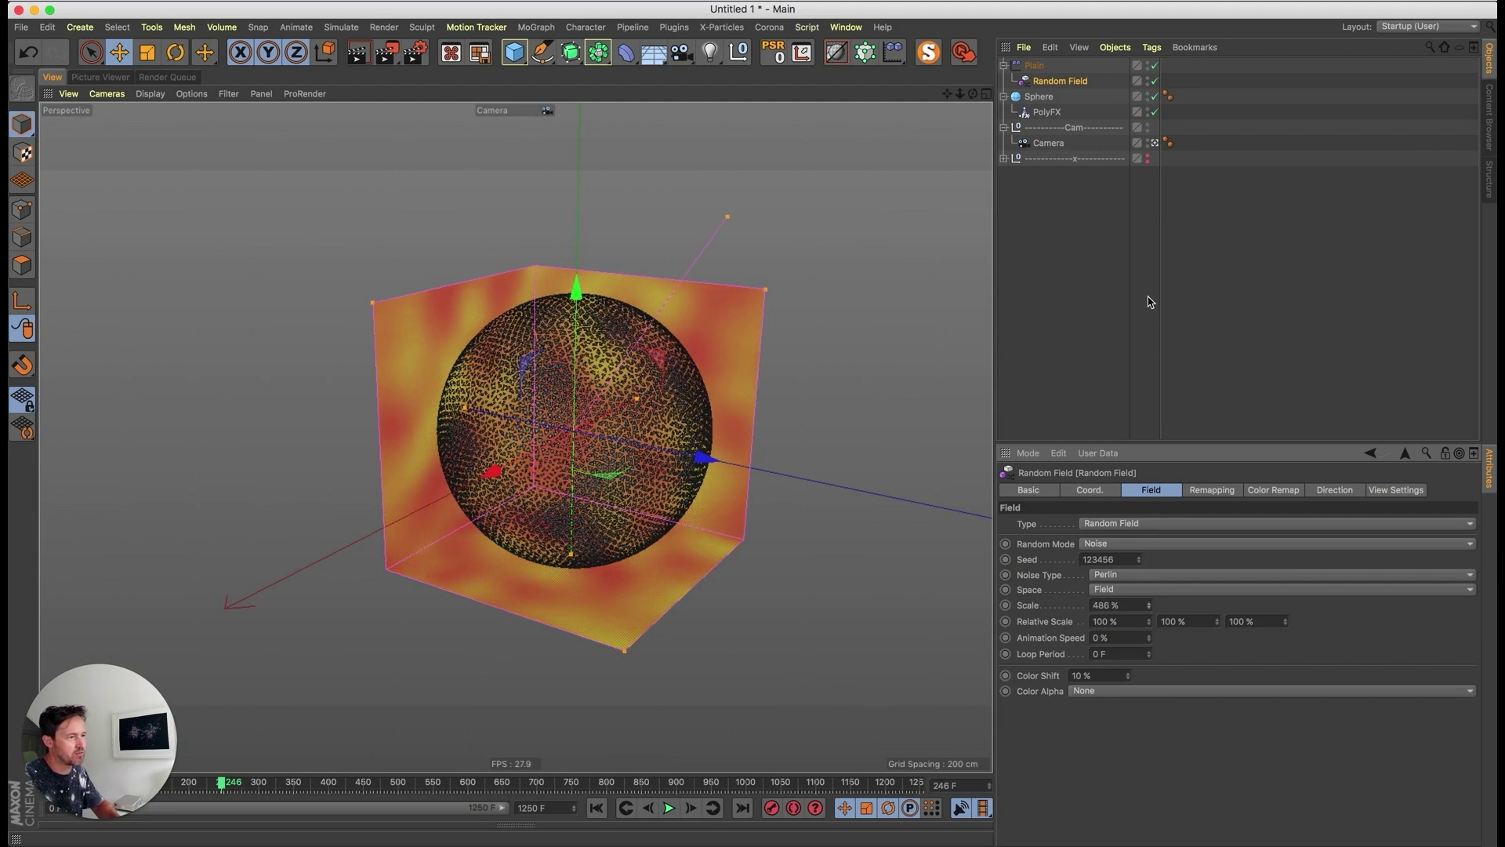
mouse_move(1146, 220)
mouse_down()
mouse_move(1151, 192)
mouse_move(1152, 239)
mouse_up()
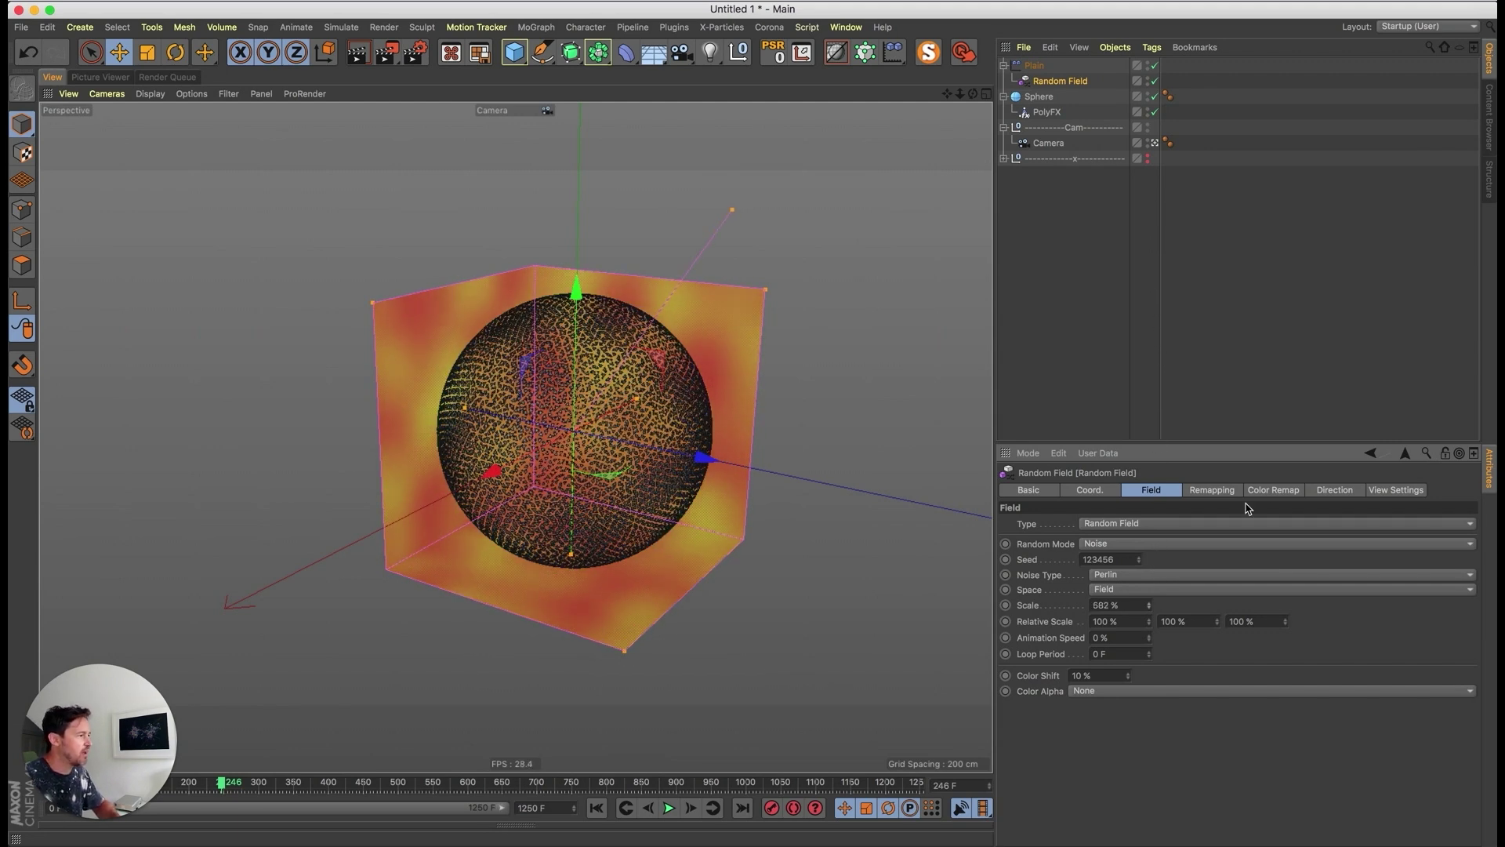
- Set the Random Field's remapping contour to Curve and steepen the spline by moving its end points to about 0.4 and 0.55 horizontally
click(1213, 491)
click(1028, 688)
click(1134, 720)
click(1150, 807)
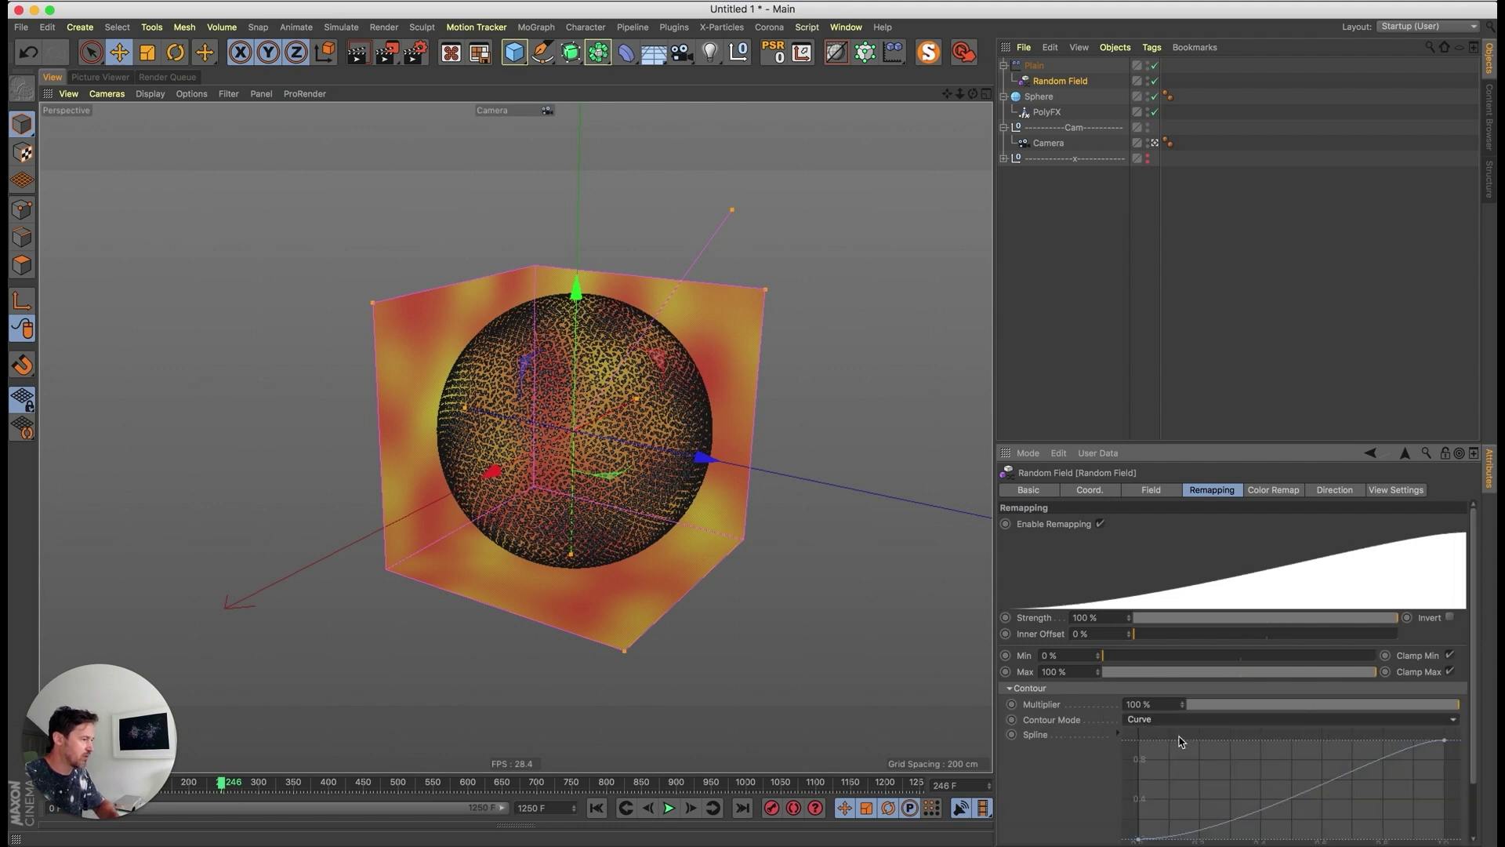
scroll(1473, 730, down, 2)
drag(1138, 776, 1263, 797)
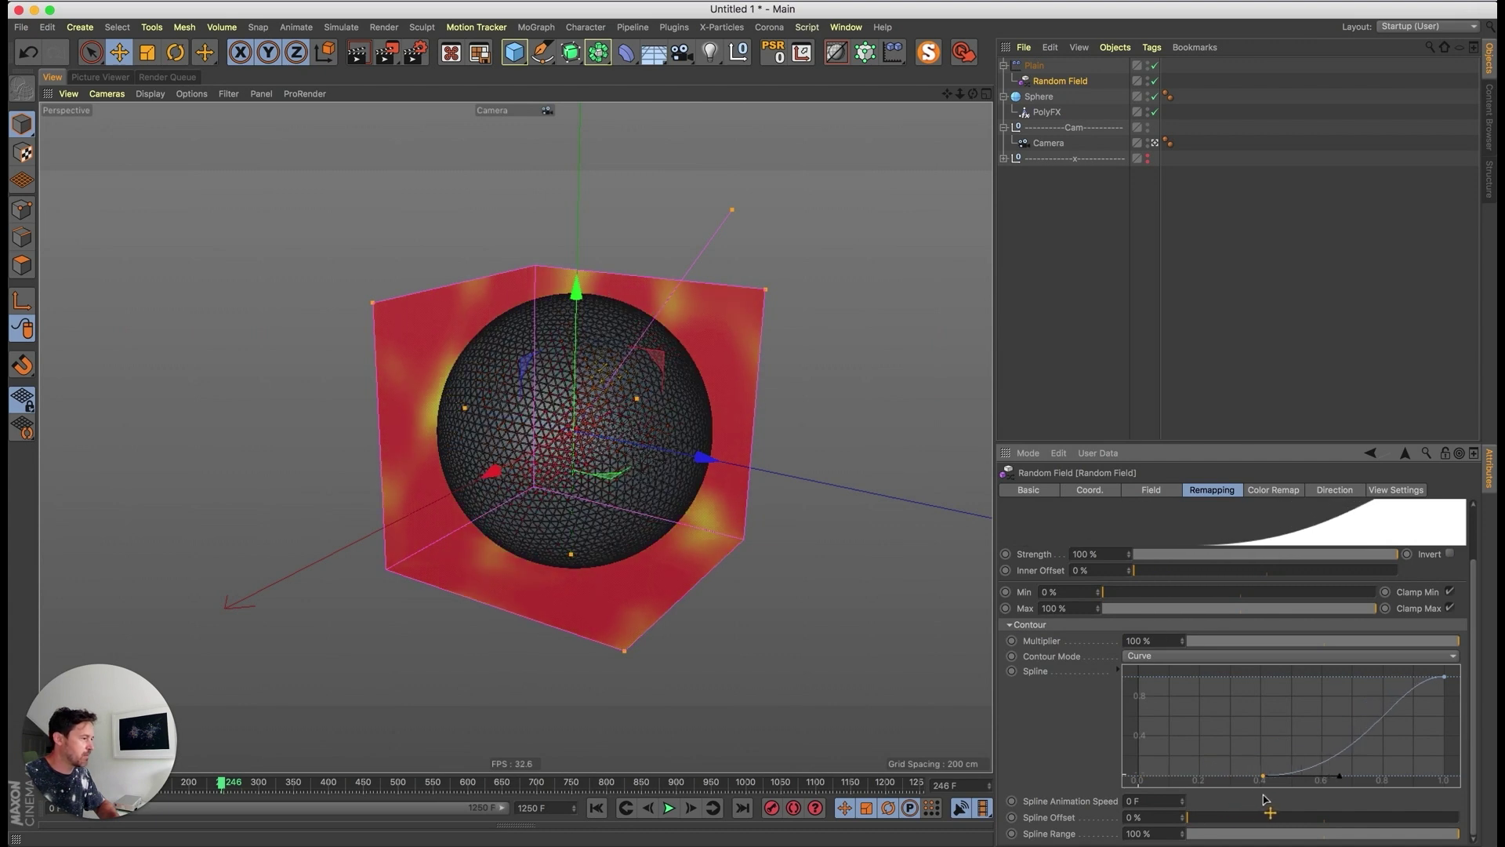
click(1446, 678)
drag(1448, 679, 1304, 677)
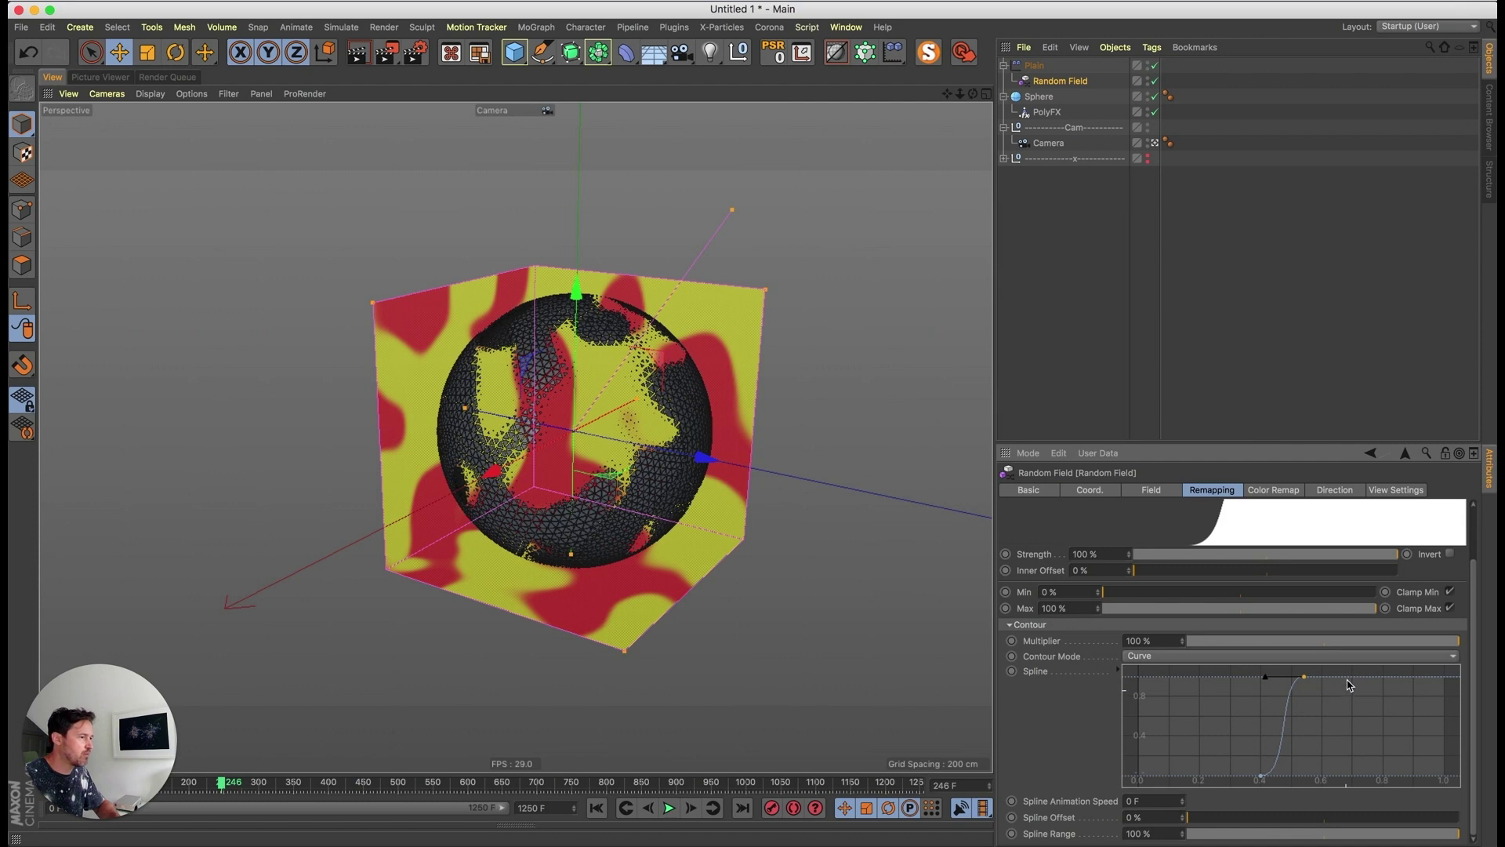
drag(1473, 594, 1472, 534)
- Disable the Random Field's viewplane preview and play the animation briefly from the start
alt+middle_drag(645, 534, 592, 514)
alt+drag(591, 465, 582, 490)
alt+right_drag(576, 439, 750, 382)
click(1398, 491)
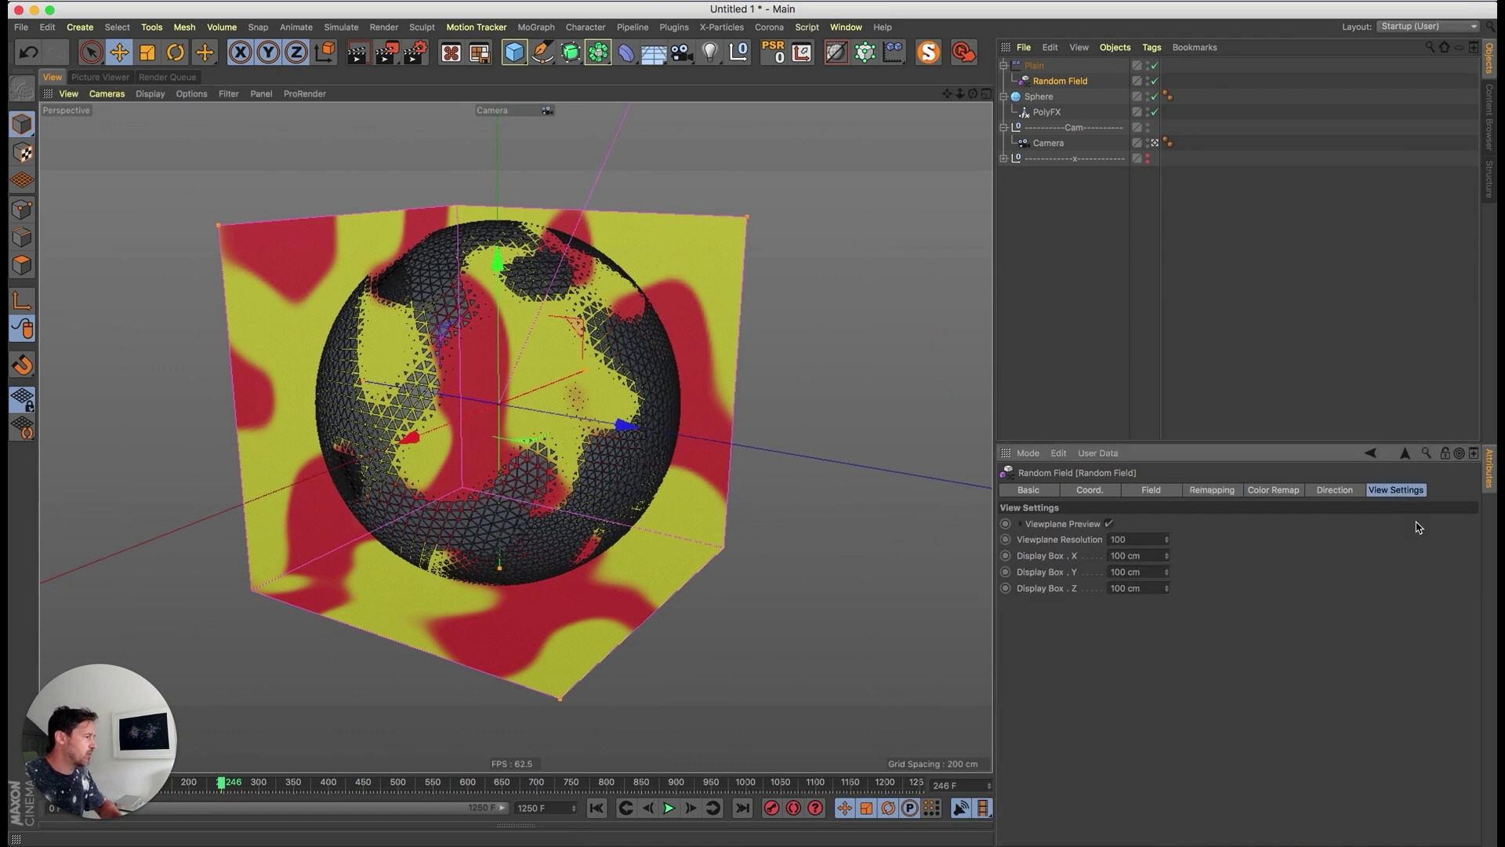
click(1109, 524)
alt+drag(810, 494, 628, 467)
key(shift+f)
key(F8)
key(F8)
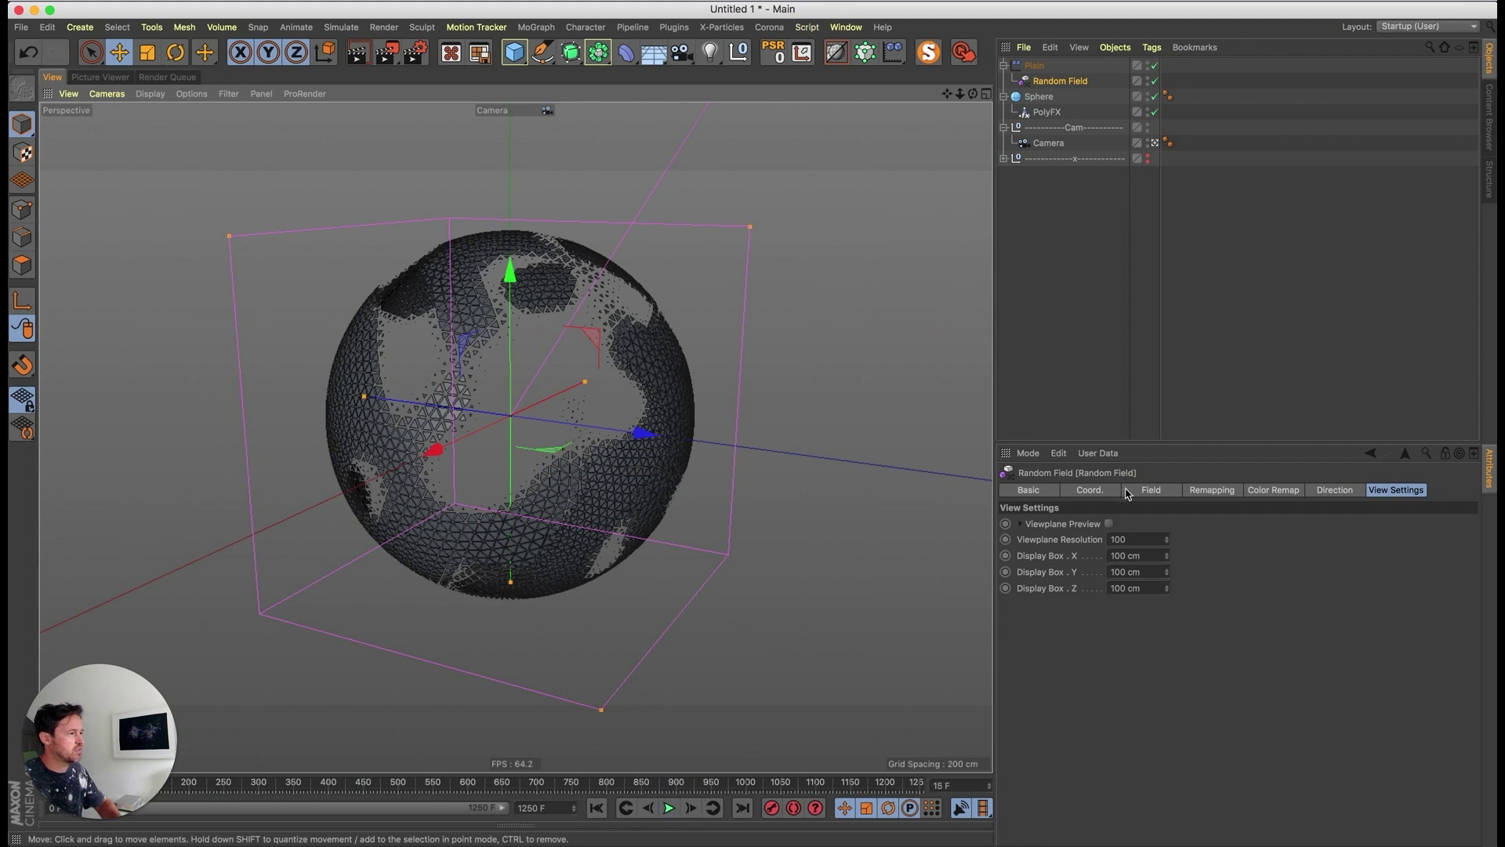
- Set the Random Field's animation speed to 20% and play the animation to check the moving noise pattern
click(1208, 492)
click(1168, 491)
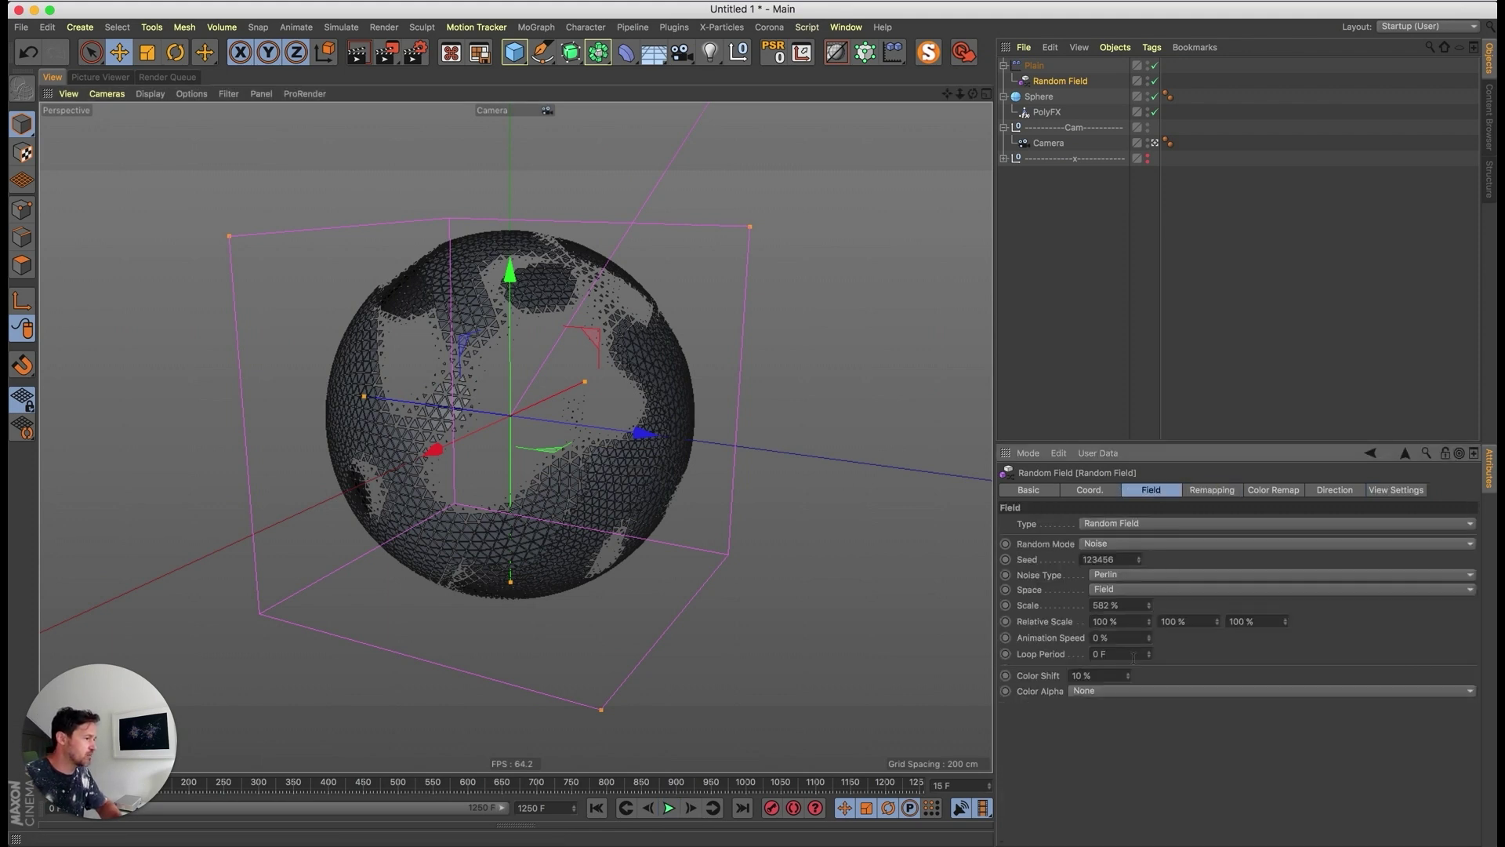
click(1112, 635)
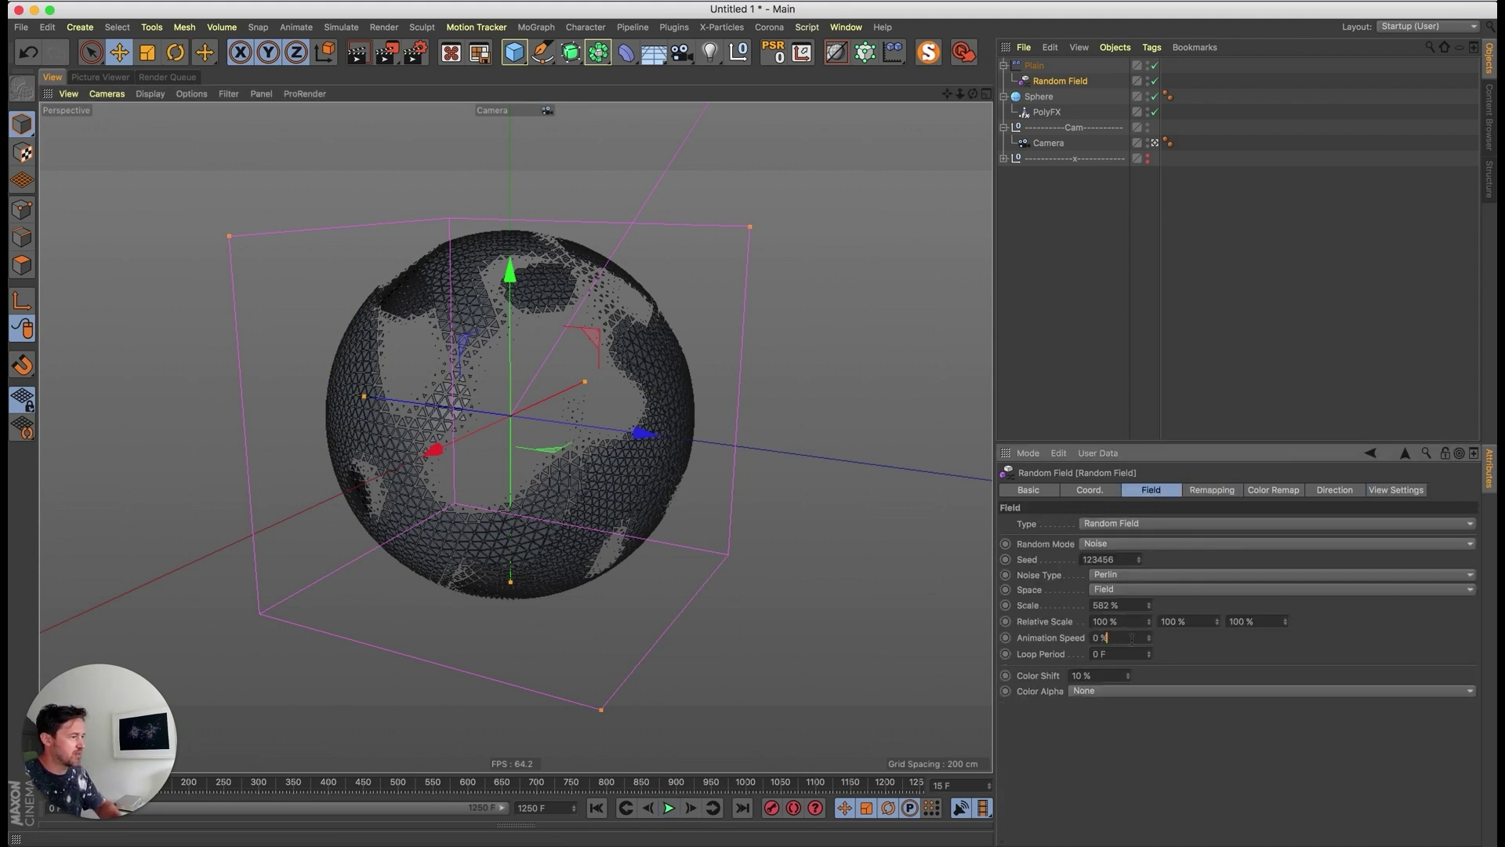
key(F8)
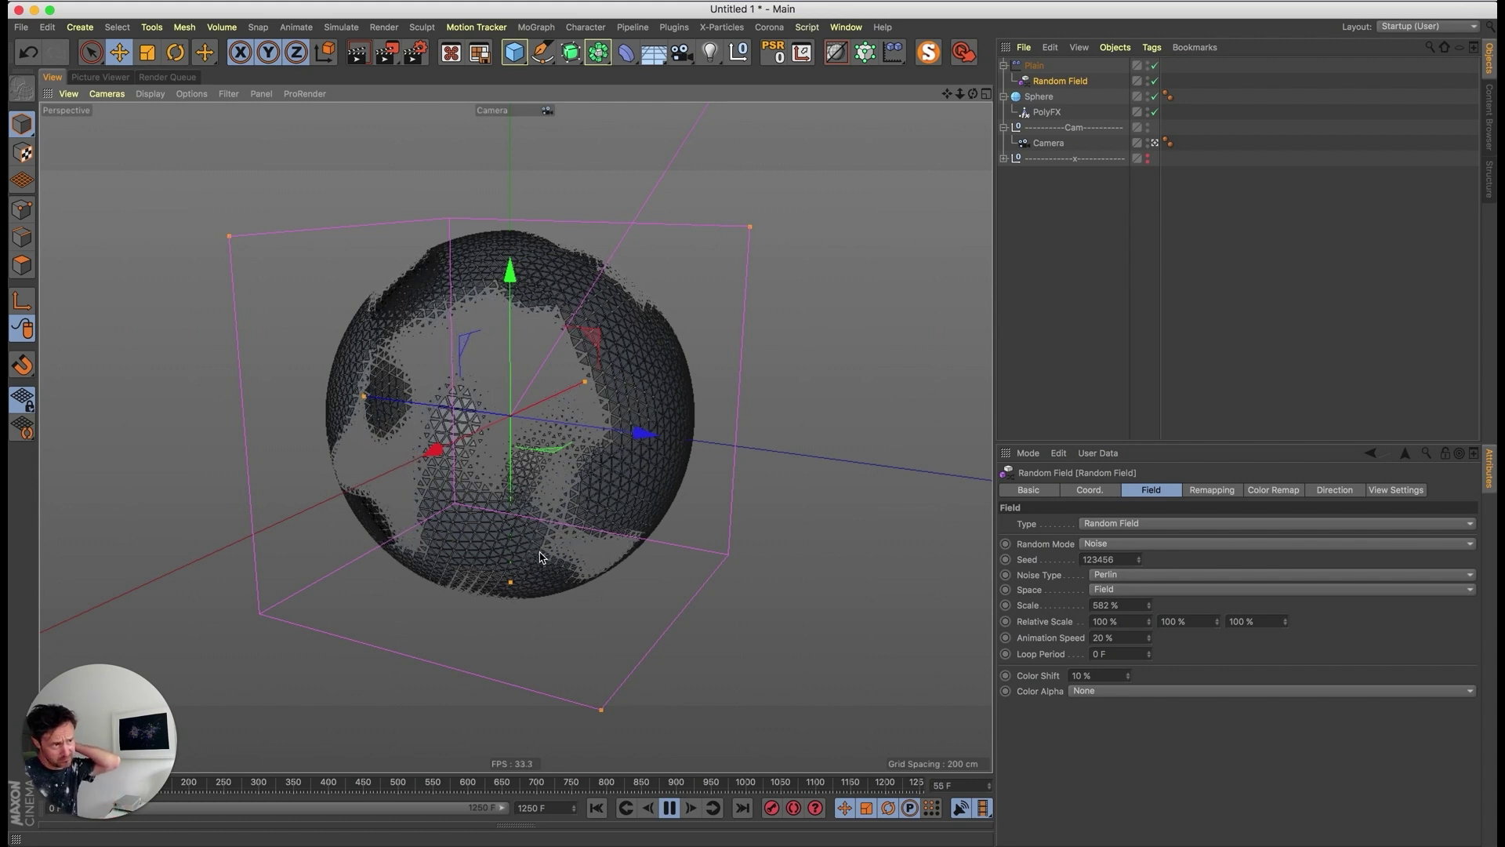
key(F8)
alt+middle_drag(641, 484, 639, 468)
alt+right_drag(639, 468, 576, 468)
alt+drag(576, 468, 549, 451)
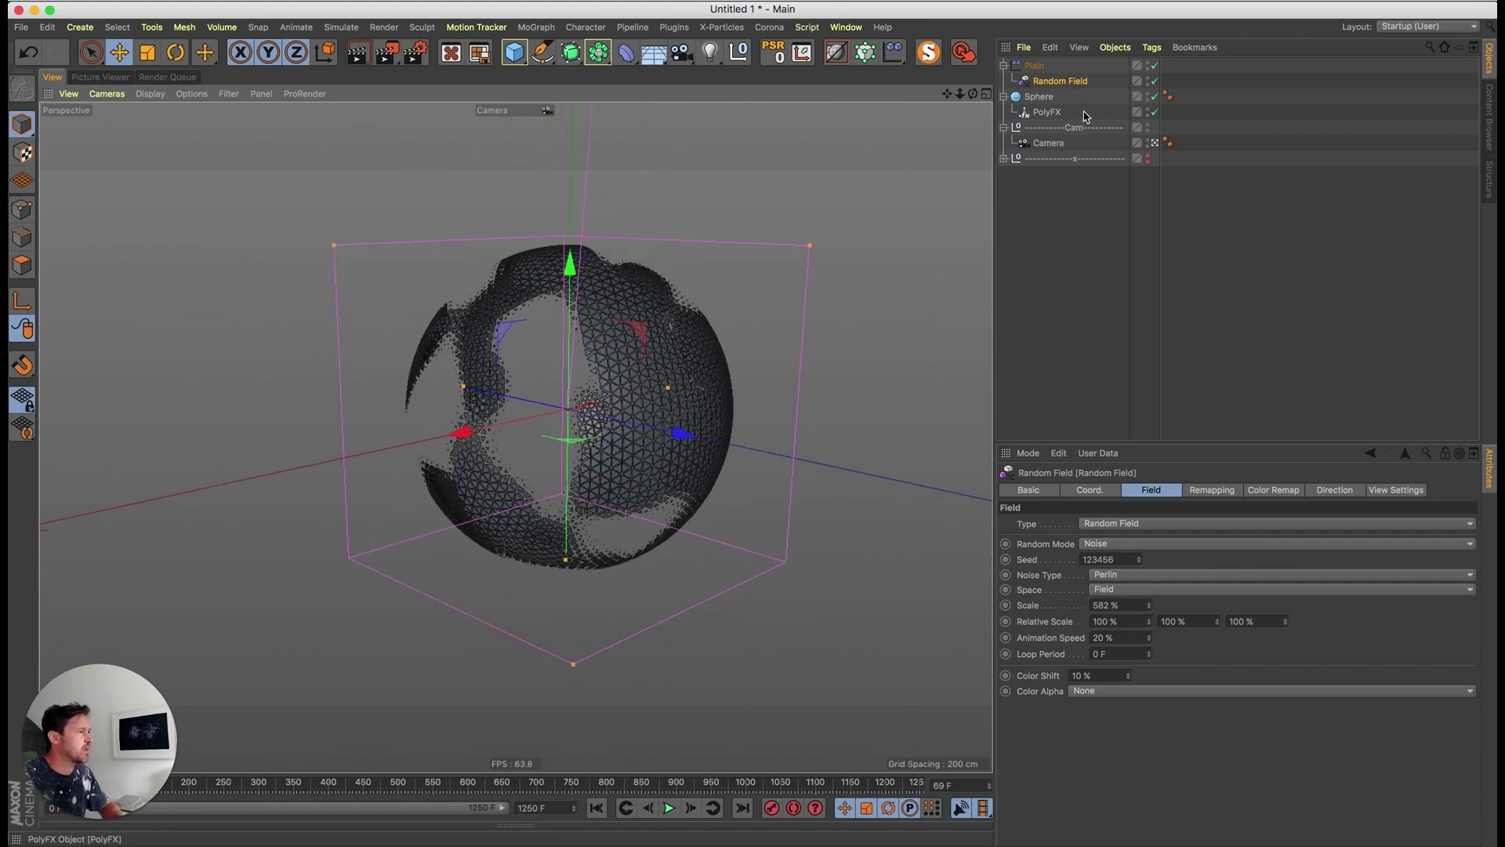
- Group the Plain effector and the sphere under a null and duplicate the group
drag(1084, 117, 1034, 71)
key(alt+g)
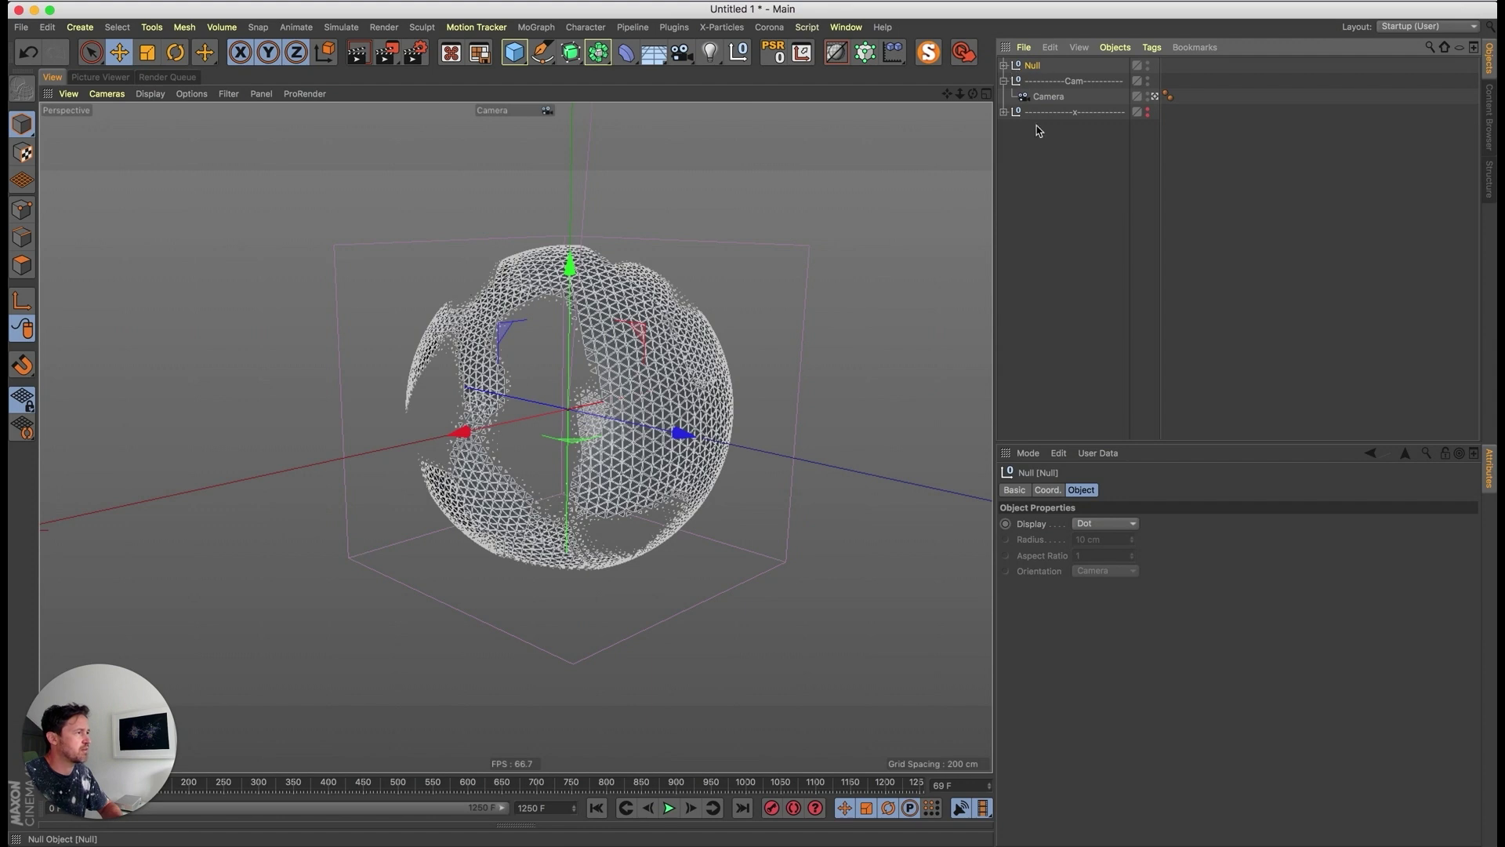
key(super+c)
key(super+v)
- Scale up the sphere in the duplicated null slightly so it forms a shell around the original
click(1004, 65)
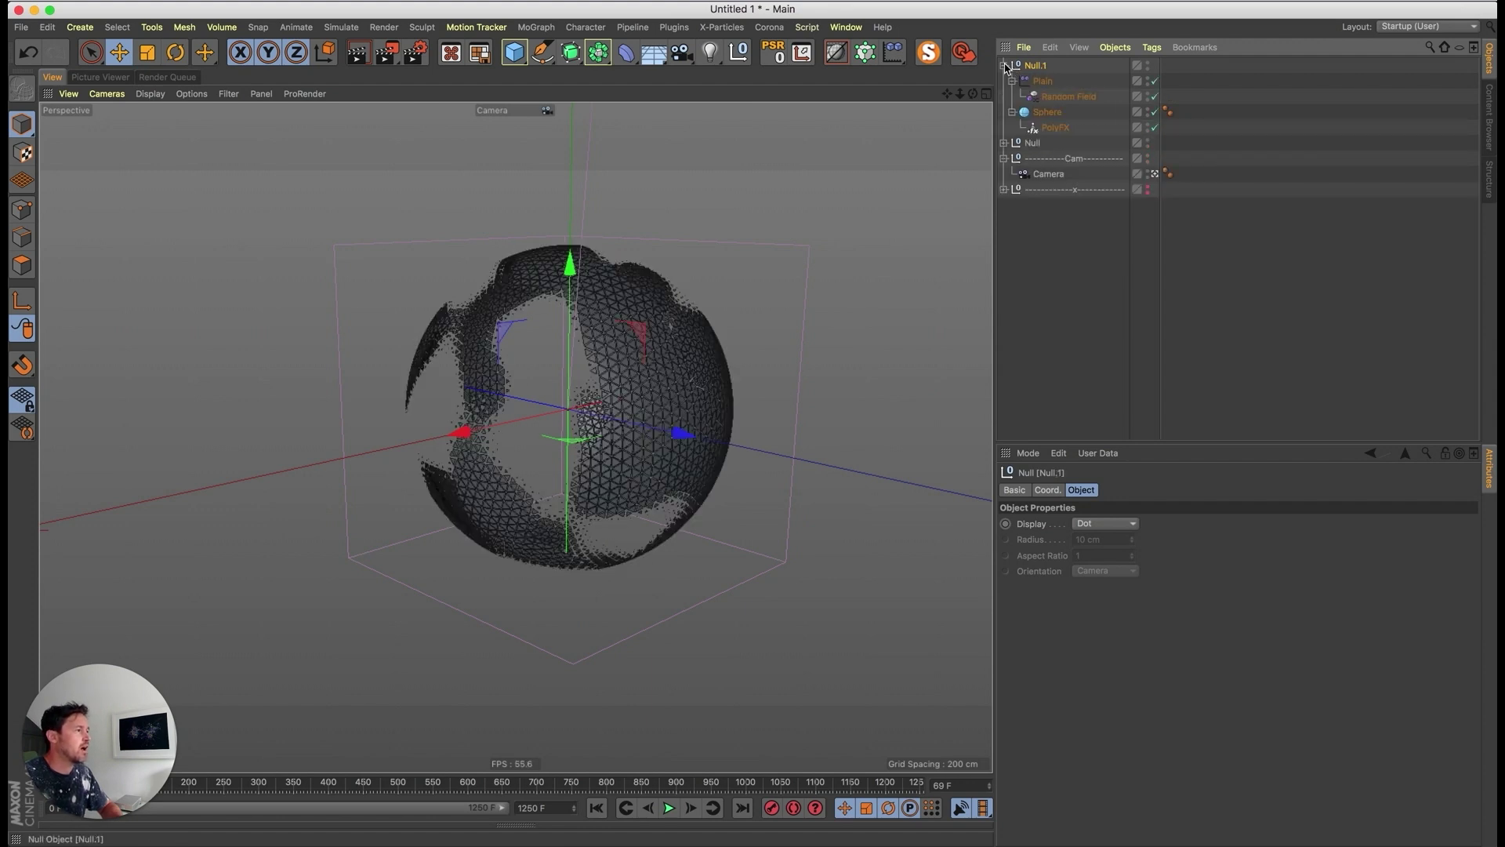
click(1054, 112)
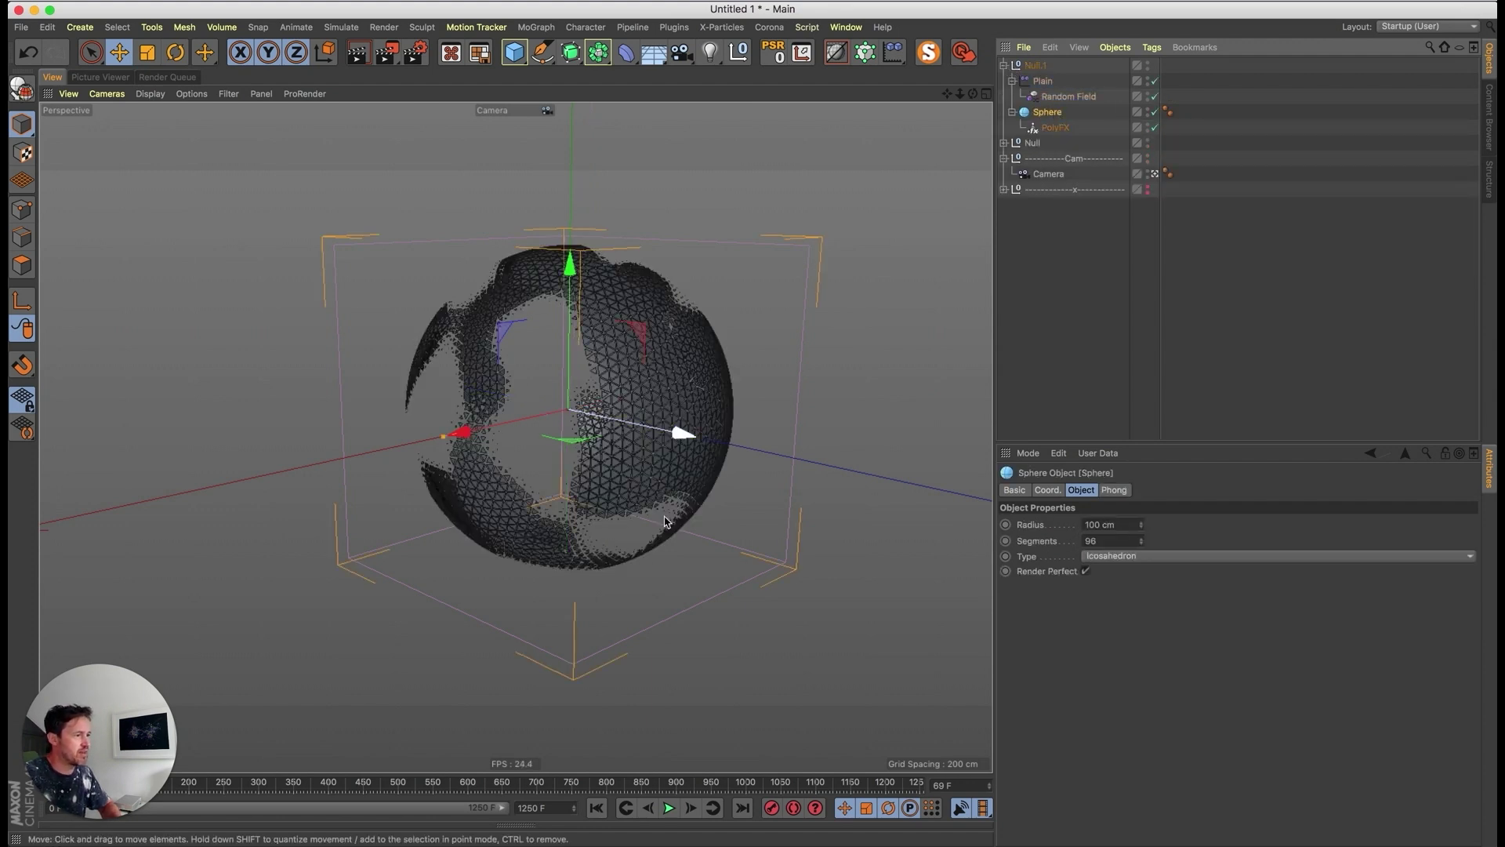
key(t)
drag(655, 578, 688, 561)
drag(687, 554, 687, 554)
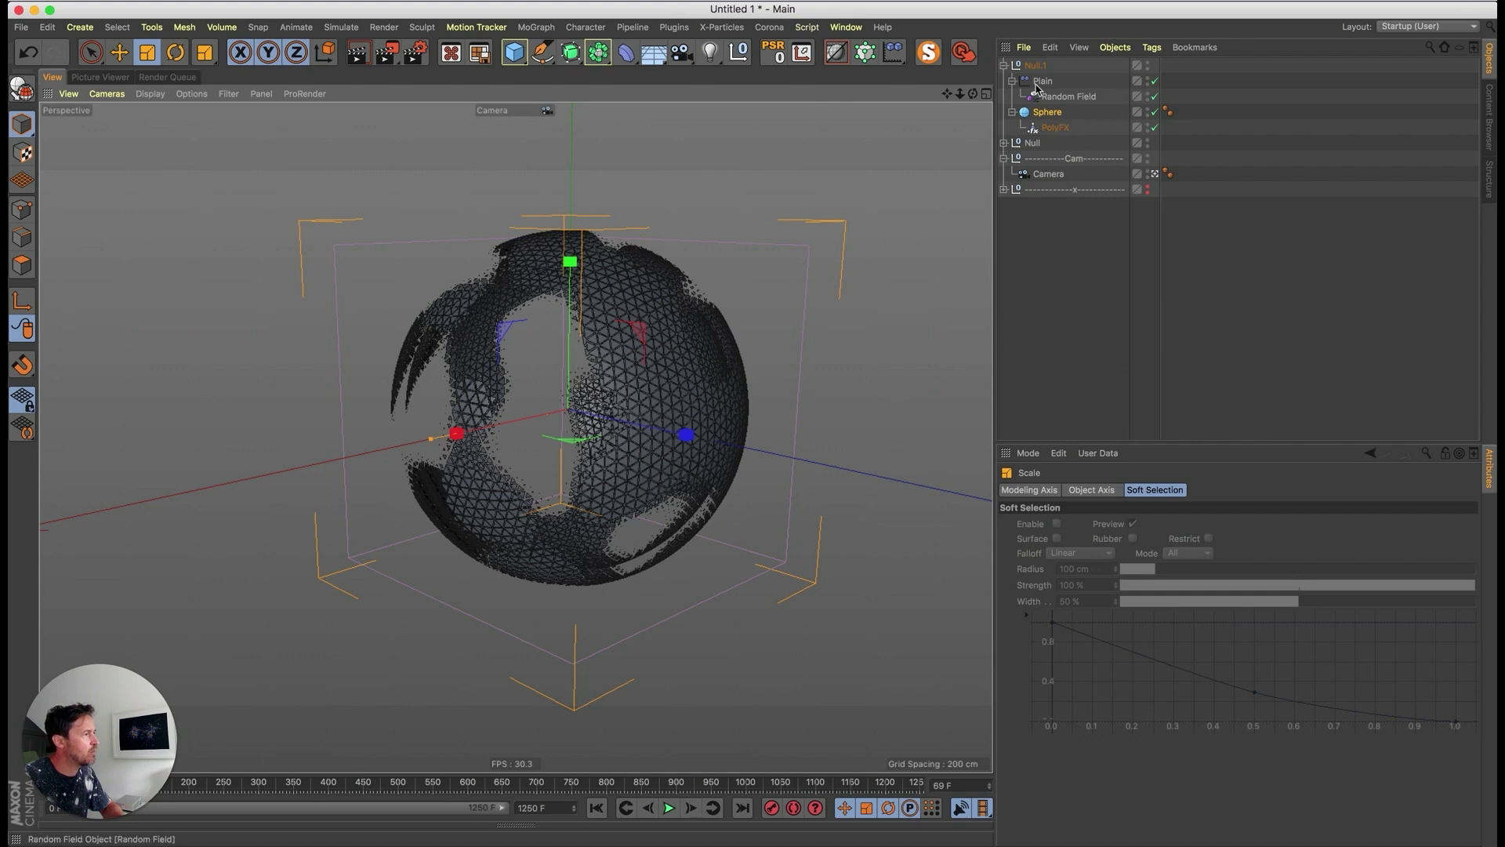
- Soften the remapping contour curve of Null.1's Random Field by moving the curve's lower point toward lower input values
click(1068, 97)
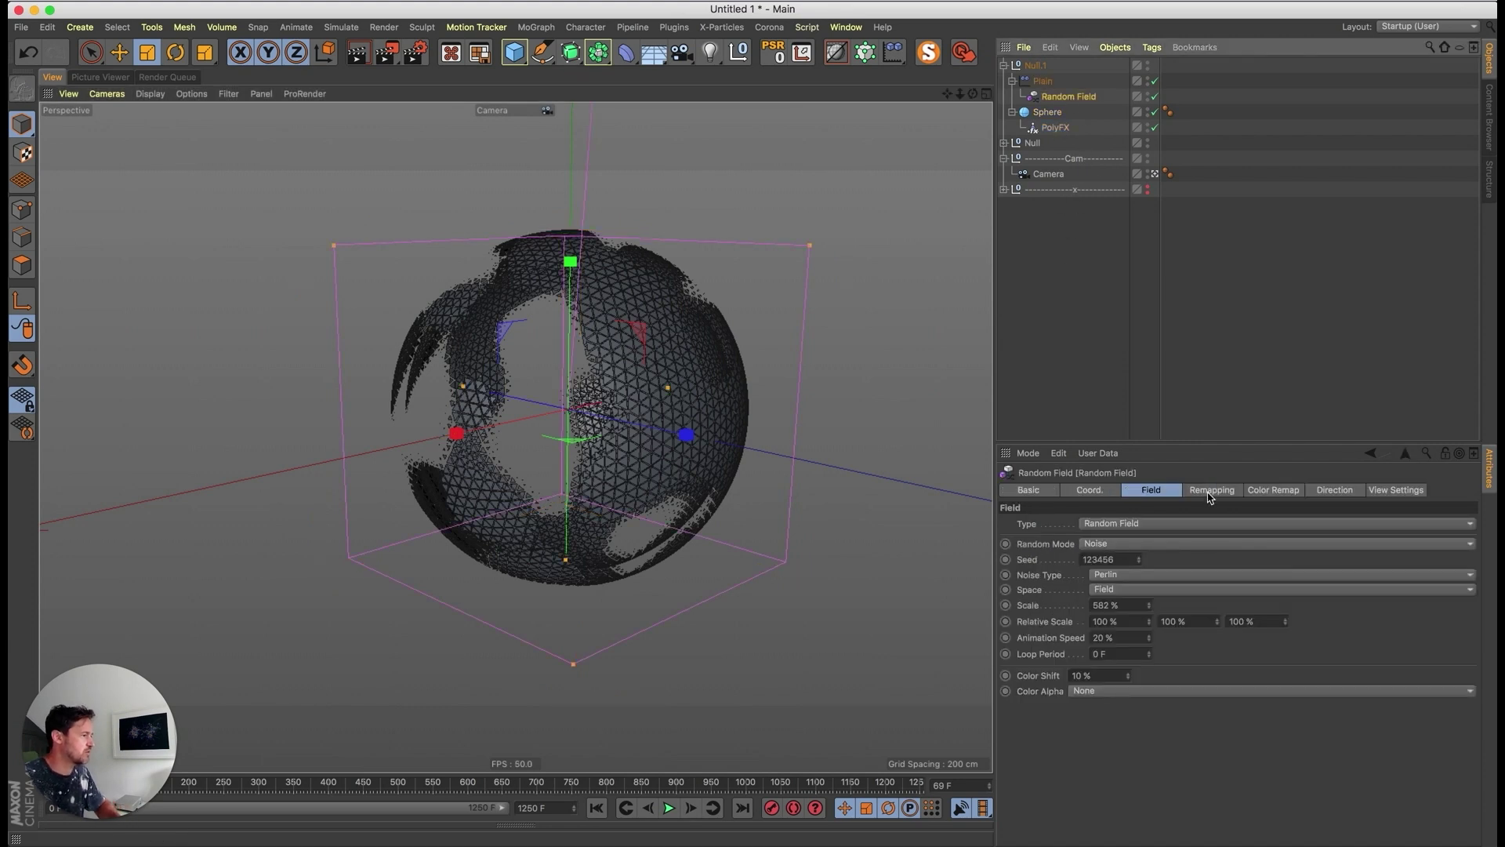
click(1211, 492)
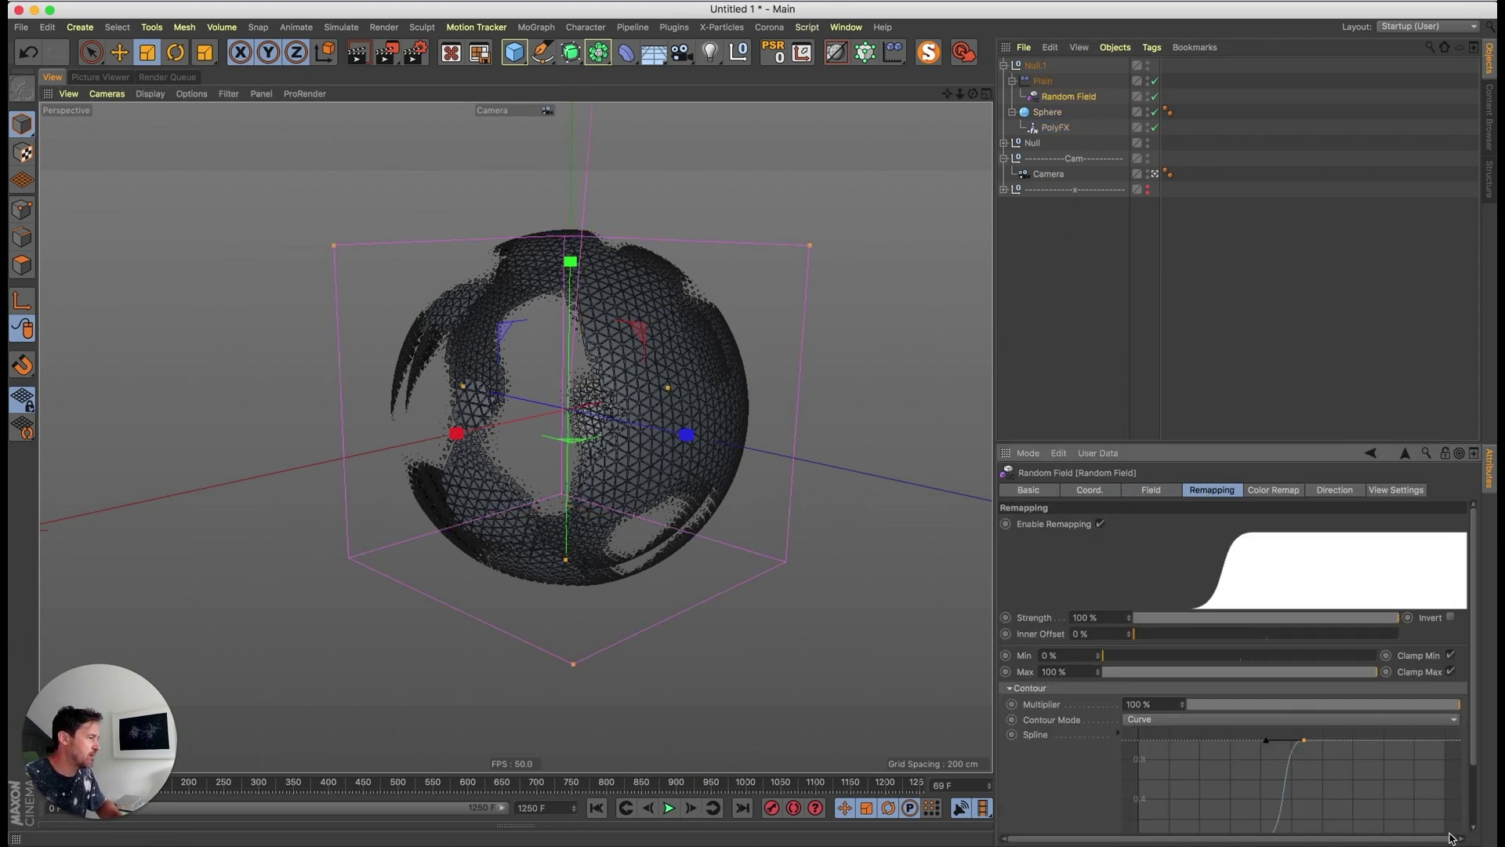
scroll(1473, 740, down, 3)
drag(1263, 766, 1186, 794)
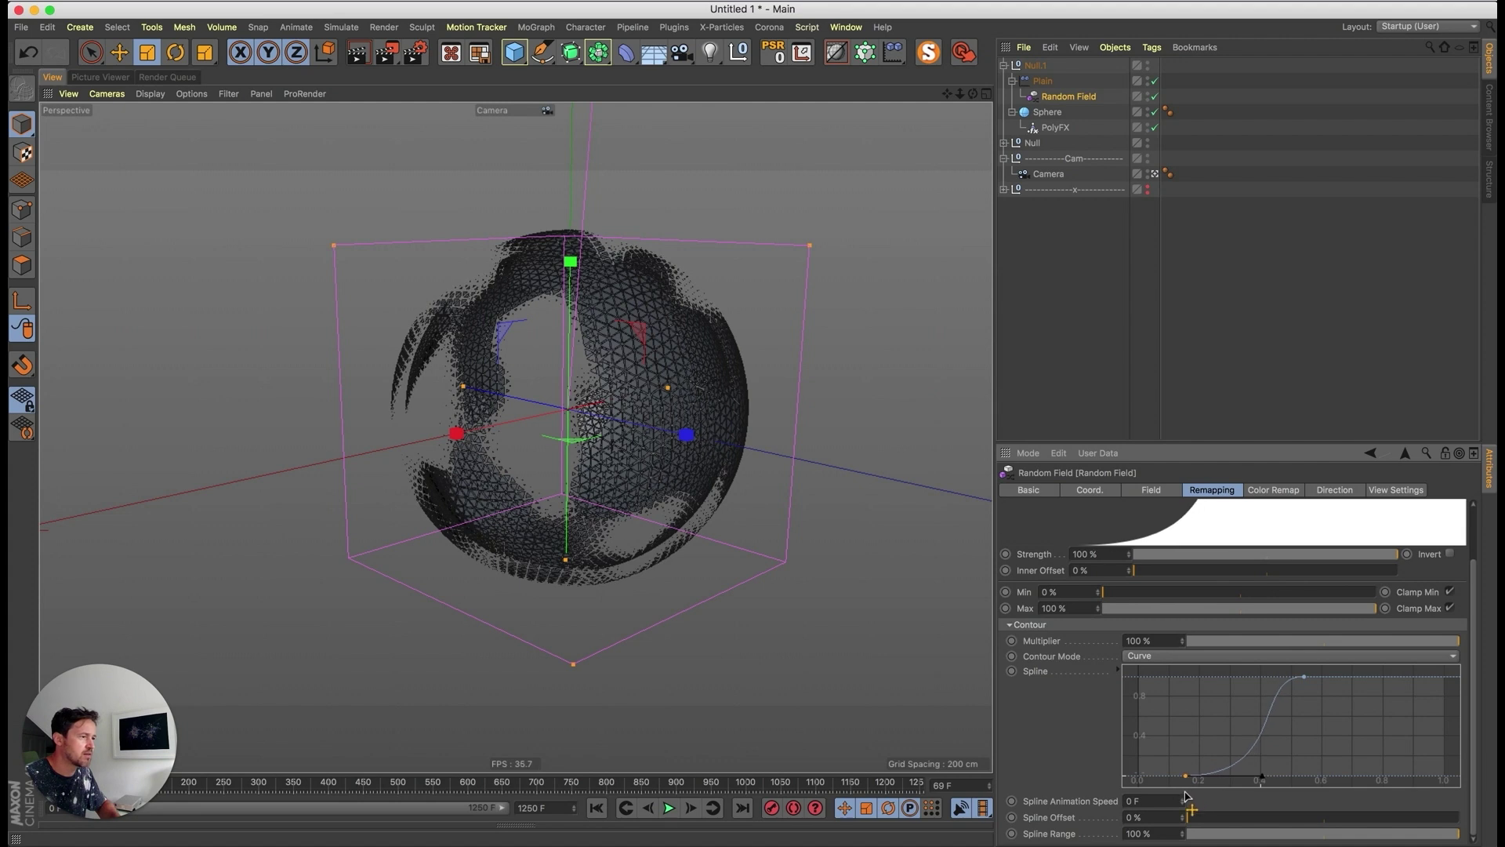
- Set the segments of the inner sphere in the original null to 36
click(1004, 143)
click(1047, 189)
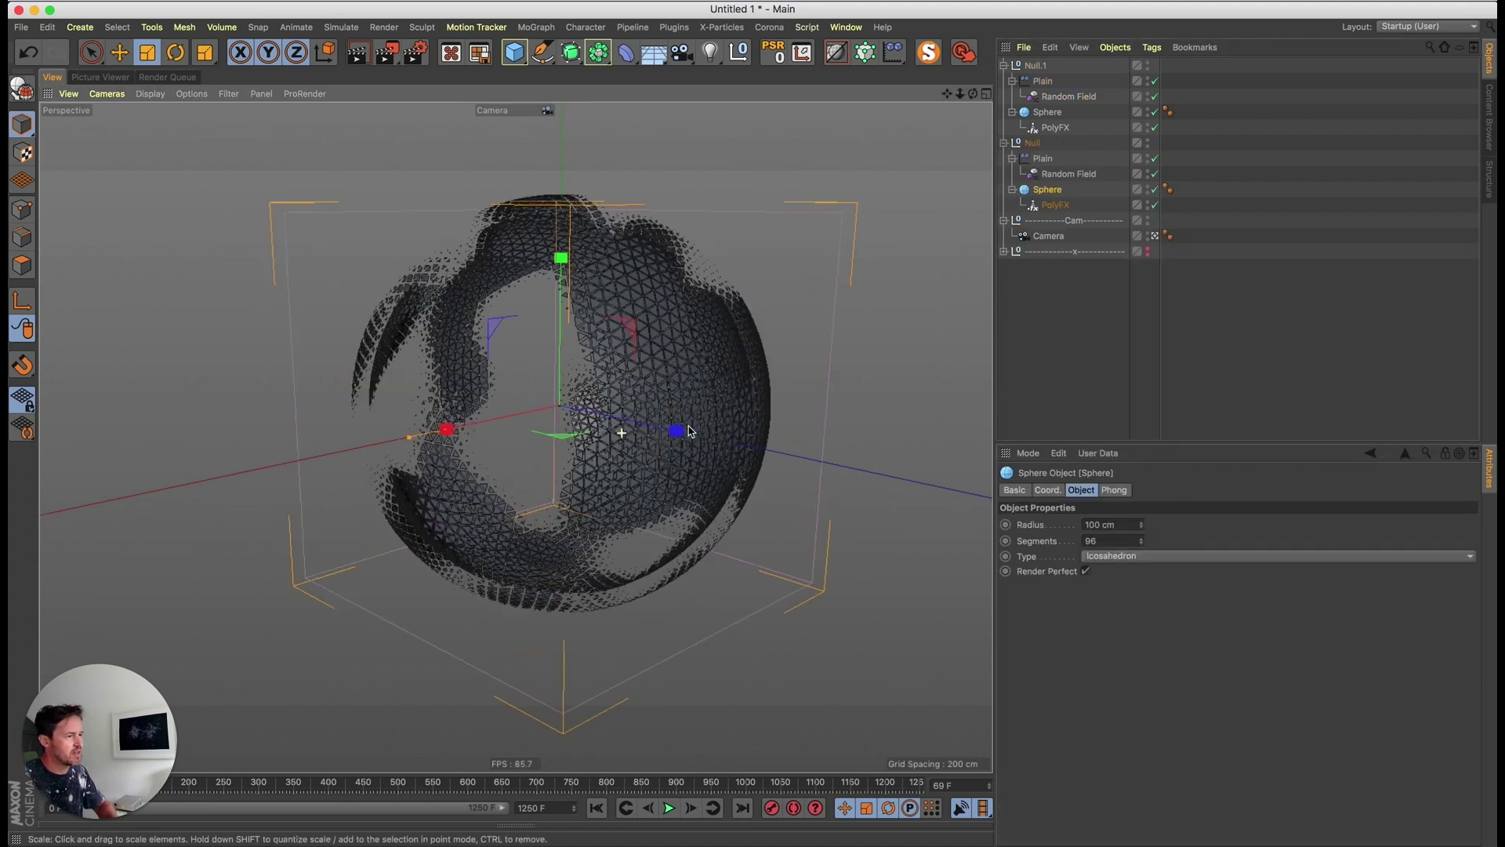
scroll(776, 378, up, 2)
scroll(686, 480, up, 2)
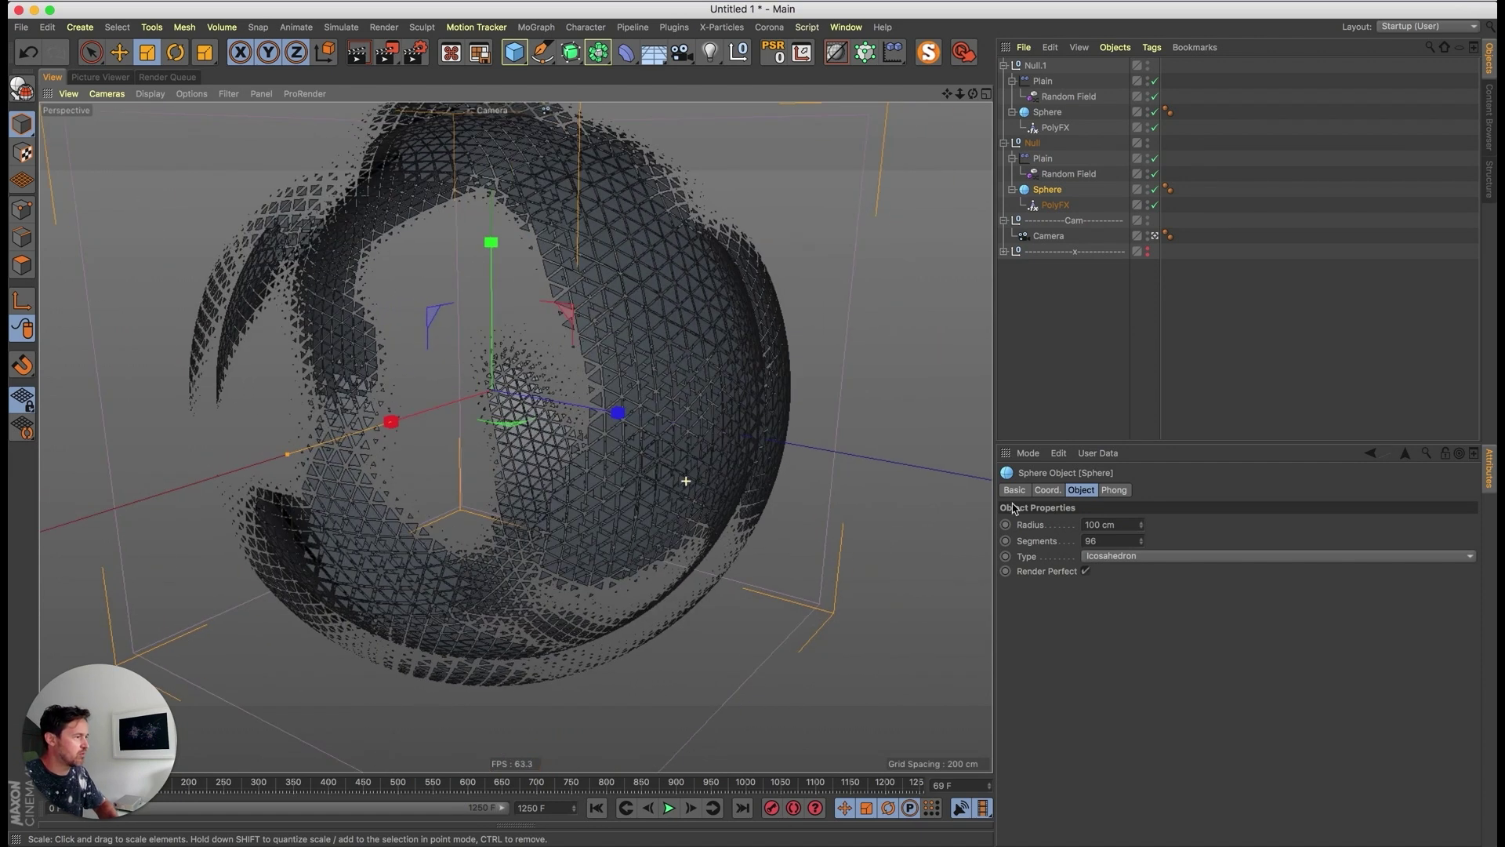
click(1108, 541)
scroll(703, 448, down, 1)
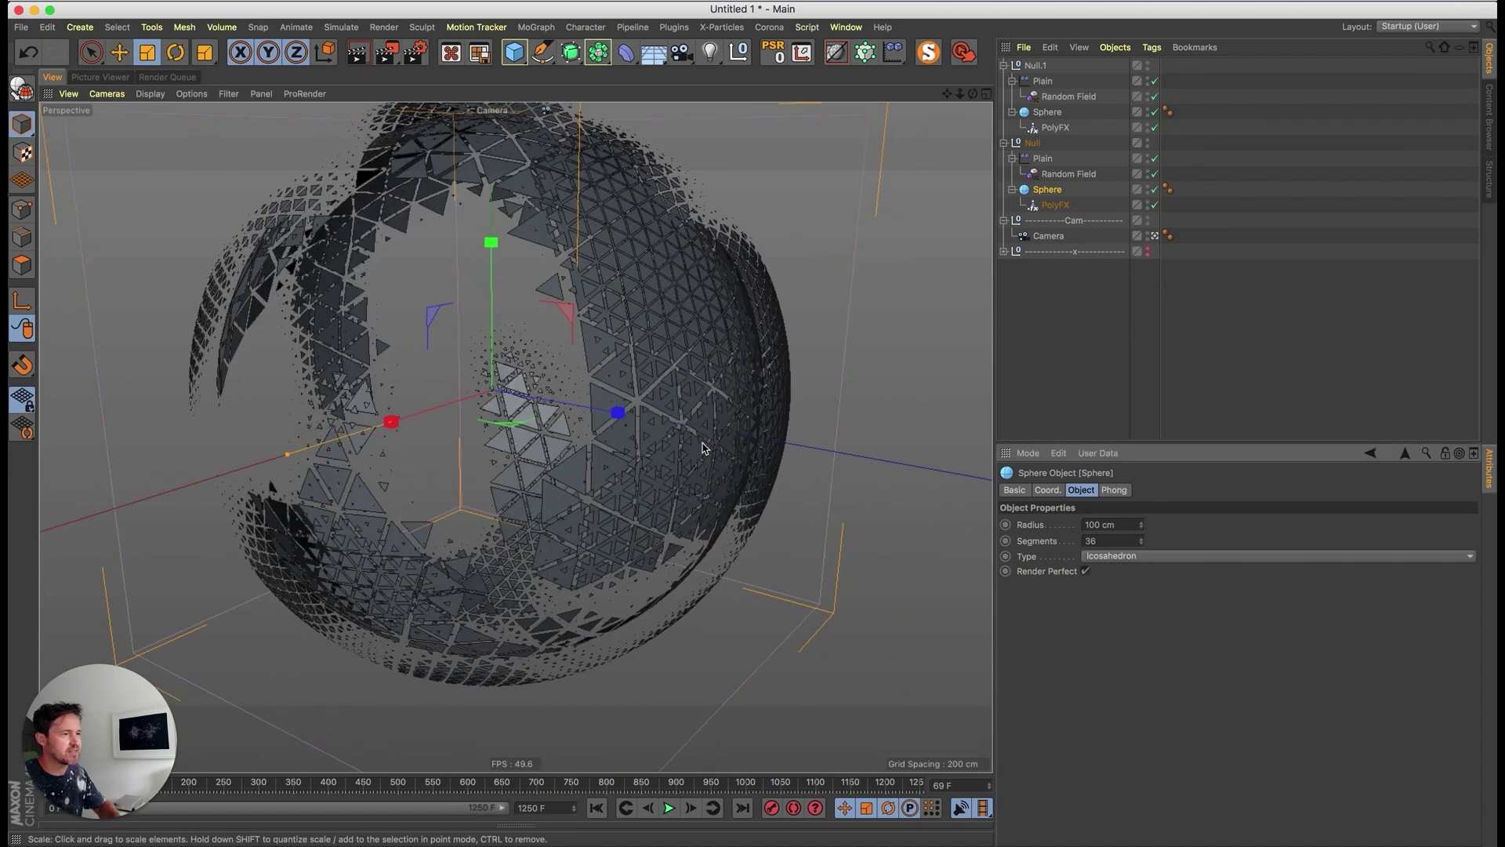
- Play the animation to check how the coarse inner sphere and finer outer shell move together
scroll(552, 433, down, 3)
key(F8)
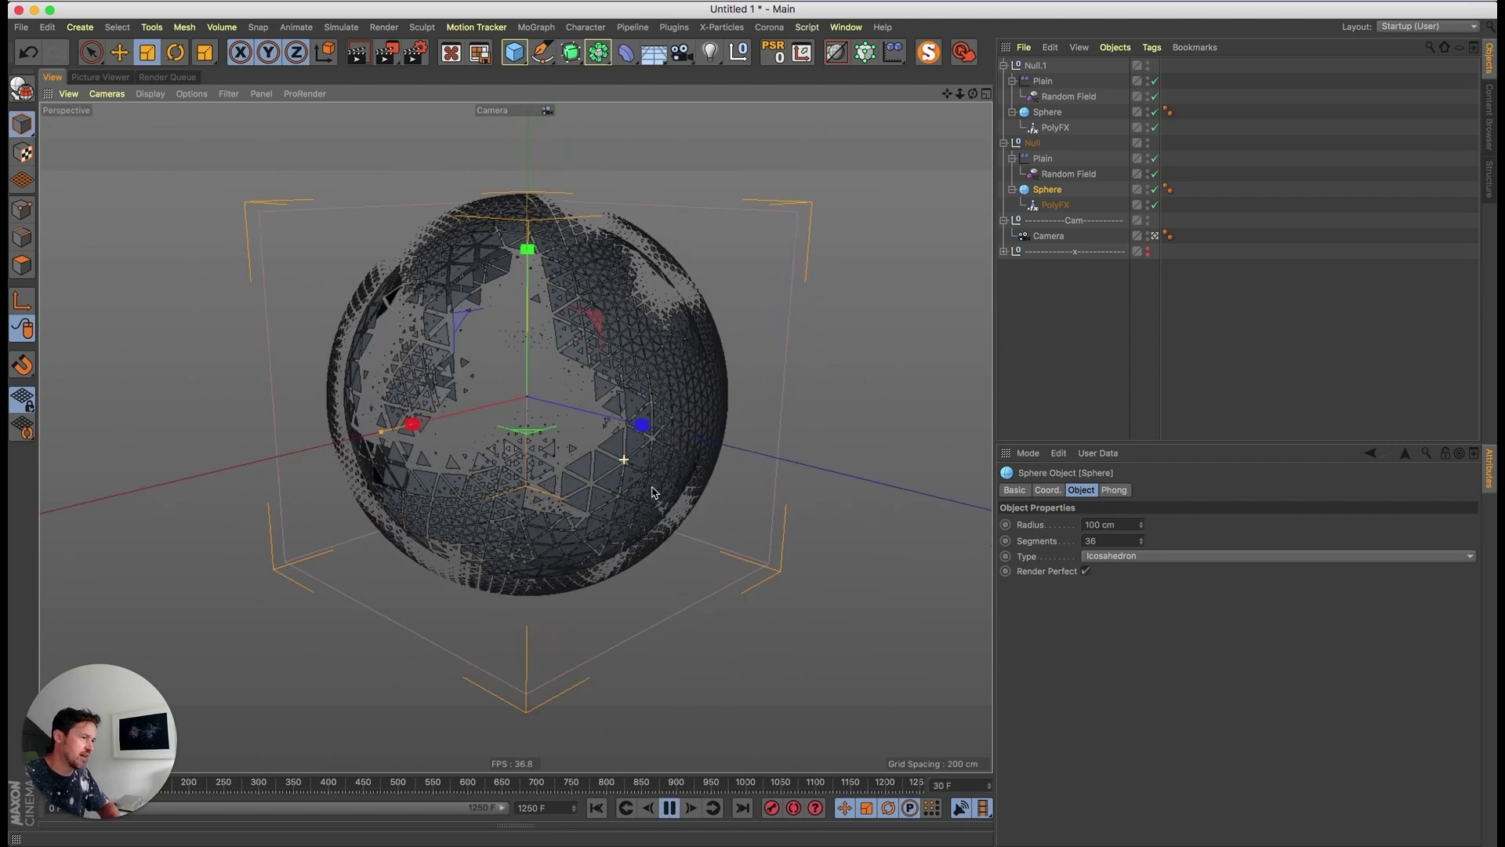
key(F8)
- Duplicate Null.1 and scale up the copy's sphere to a radius of about 133 cm as a third shell
click(1004, 143)
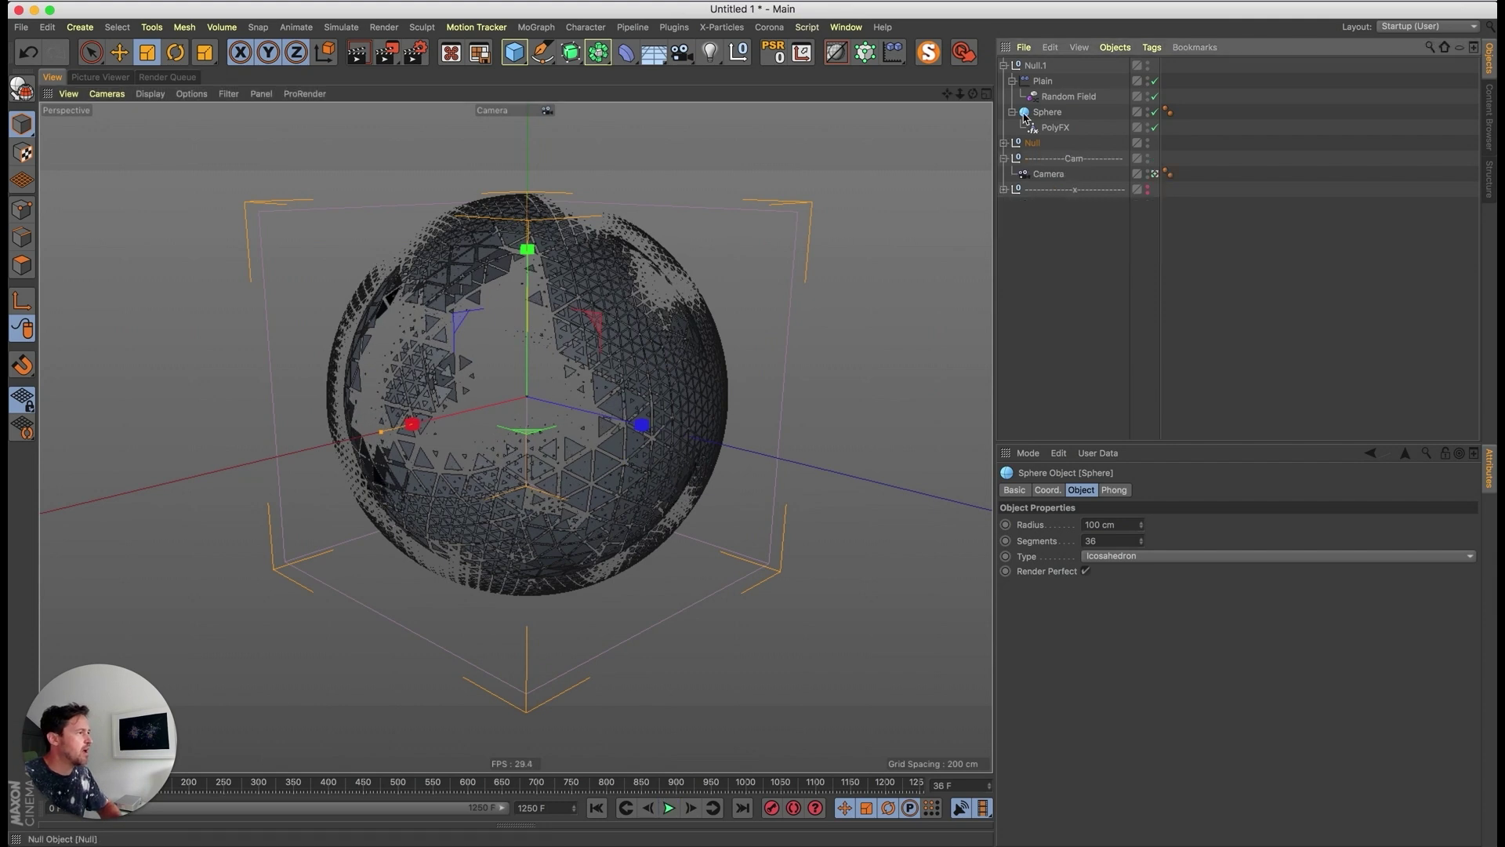
click(1005, 66)
ctrl+drag(1038, 66, 1045, 186)
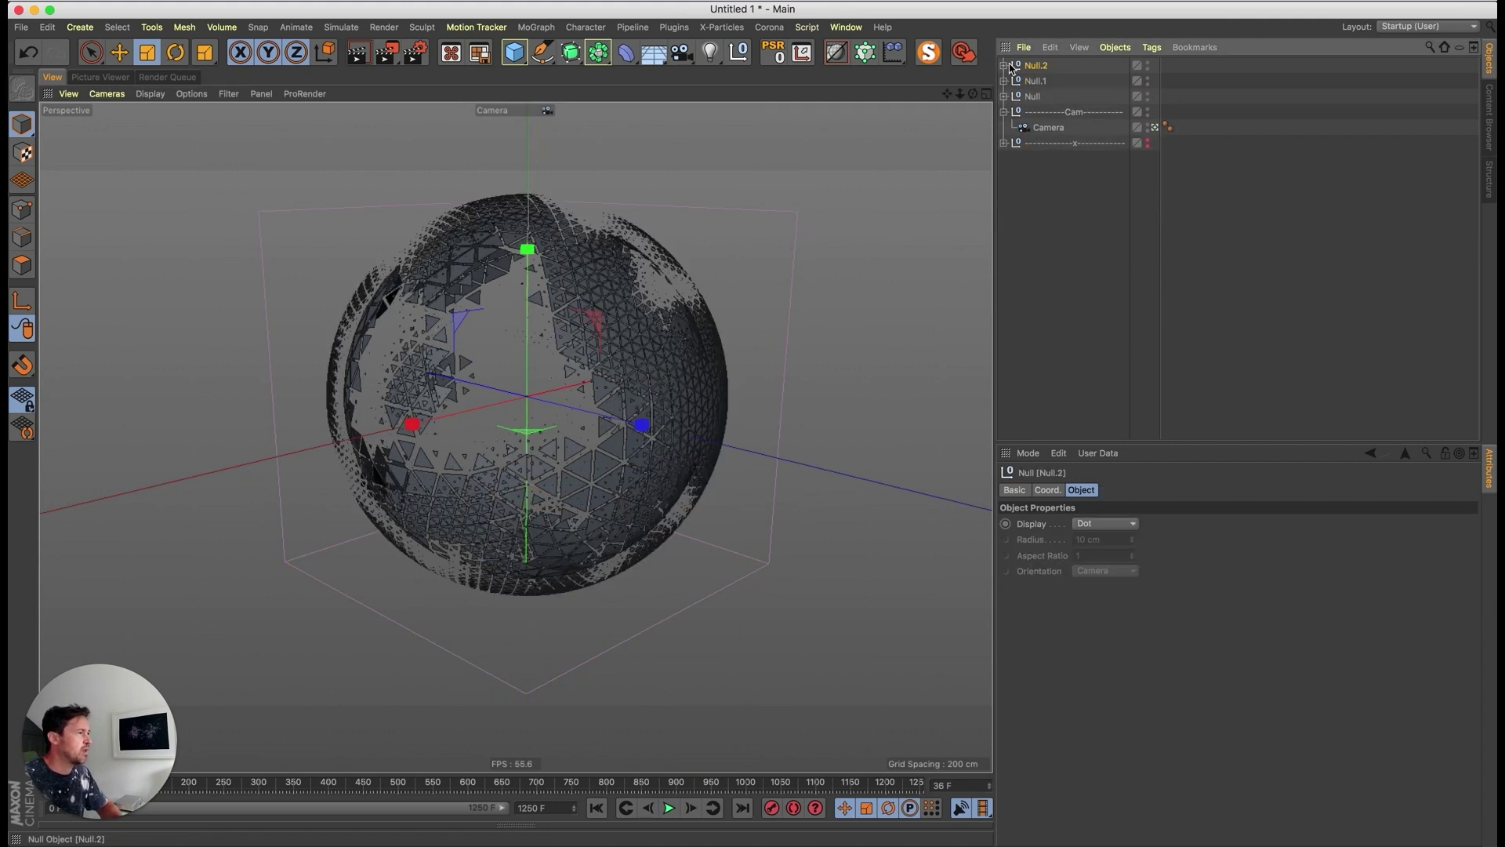
click(1006, 65)
key(t)
drag(690, 541, 730, 545)
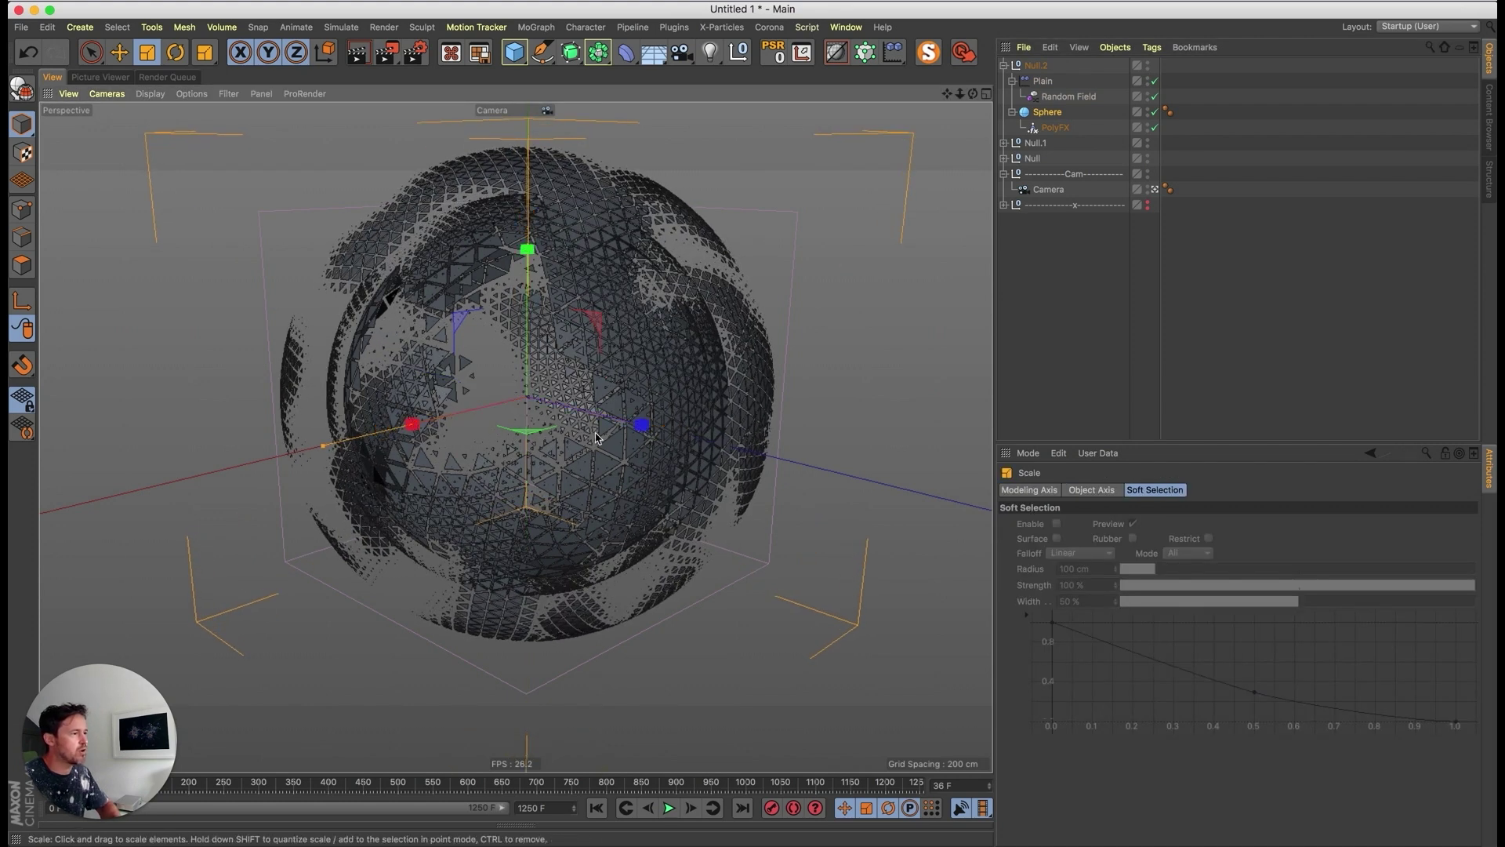
- Set the segments of the outermost sphere in Null.2 to 196
click(1046, 113)
double_click(1105, 541)
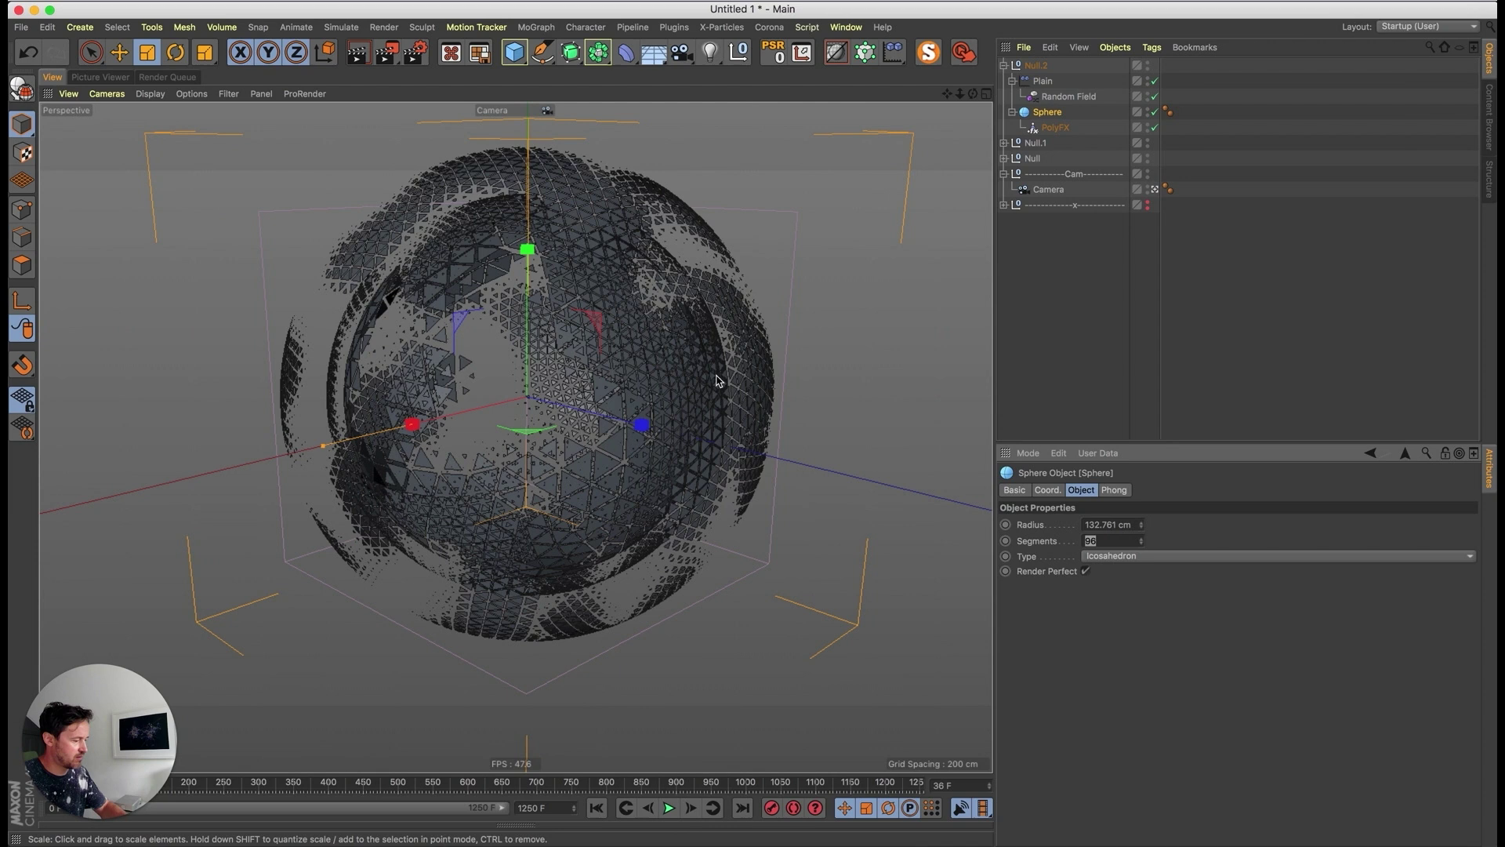
text(19)
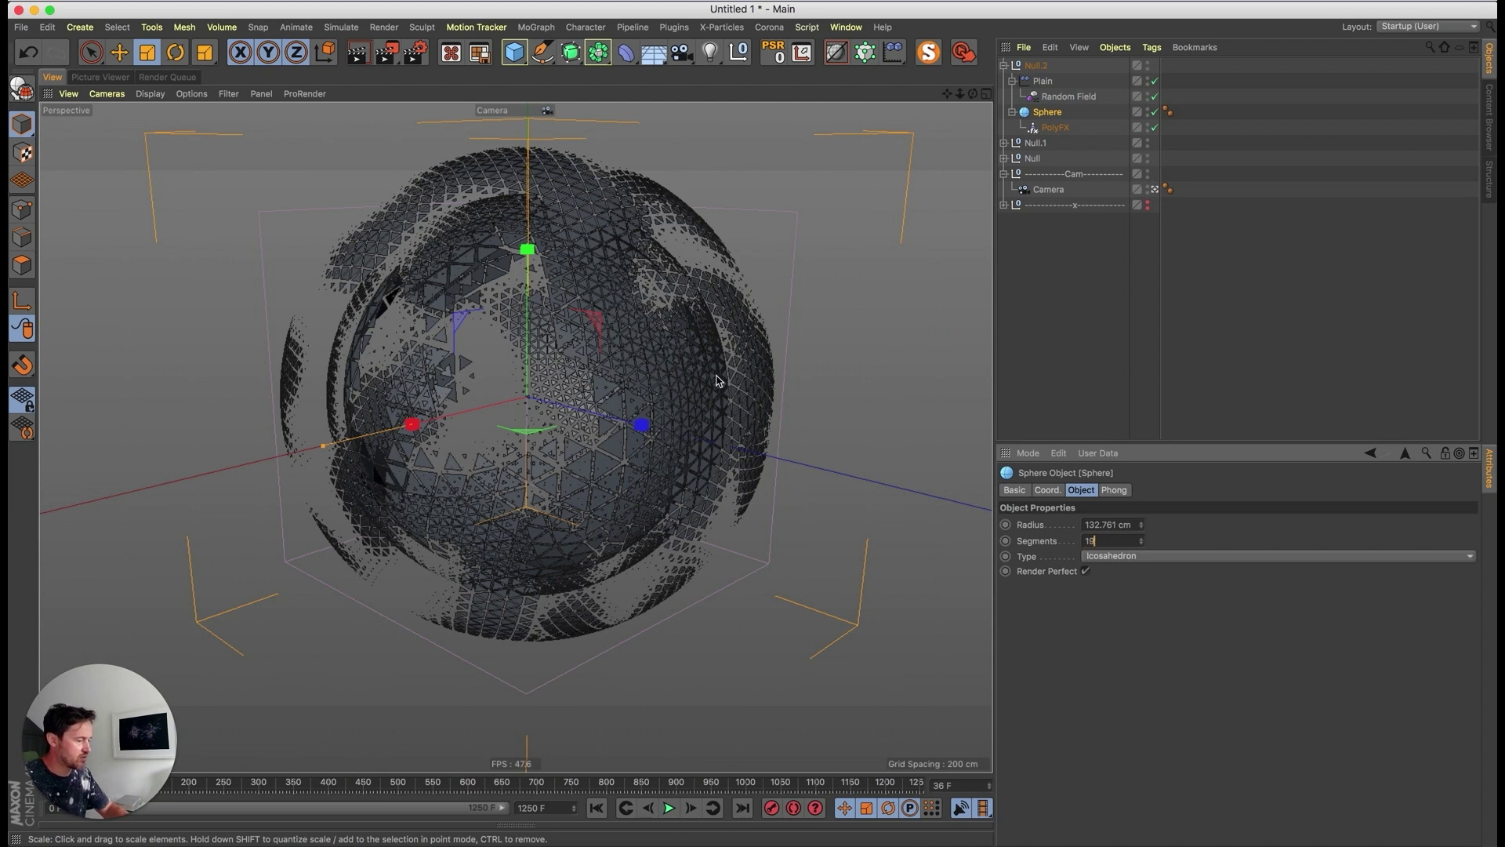
text(6)
key(Return)
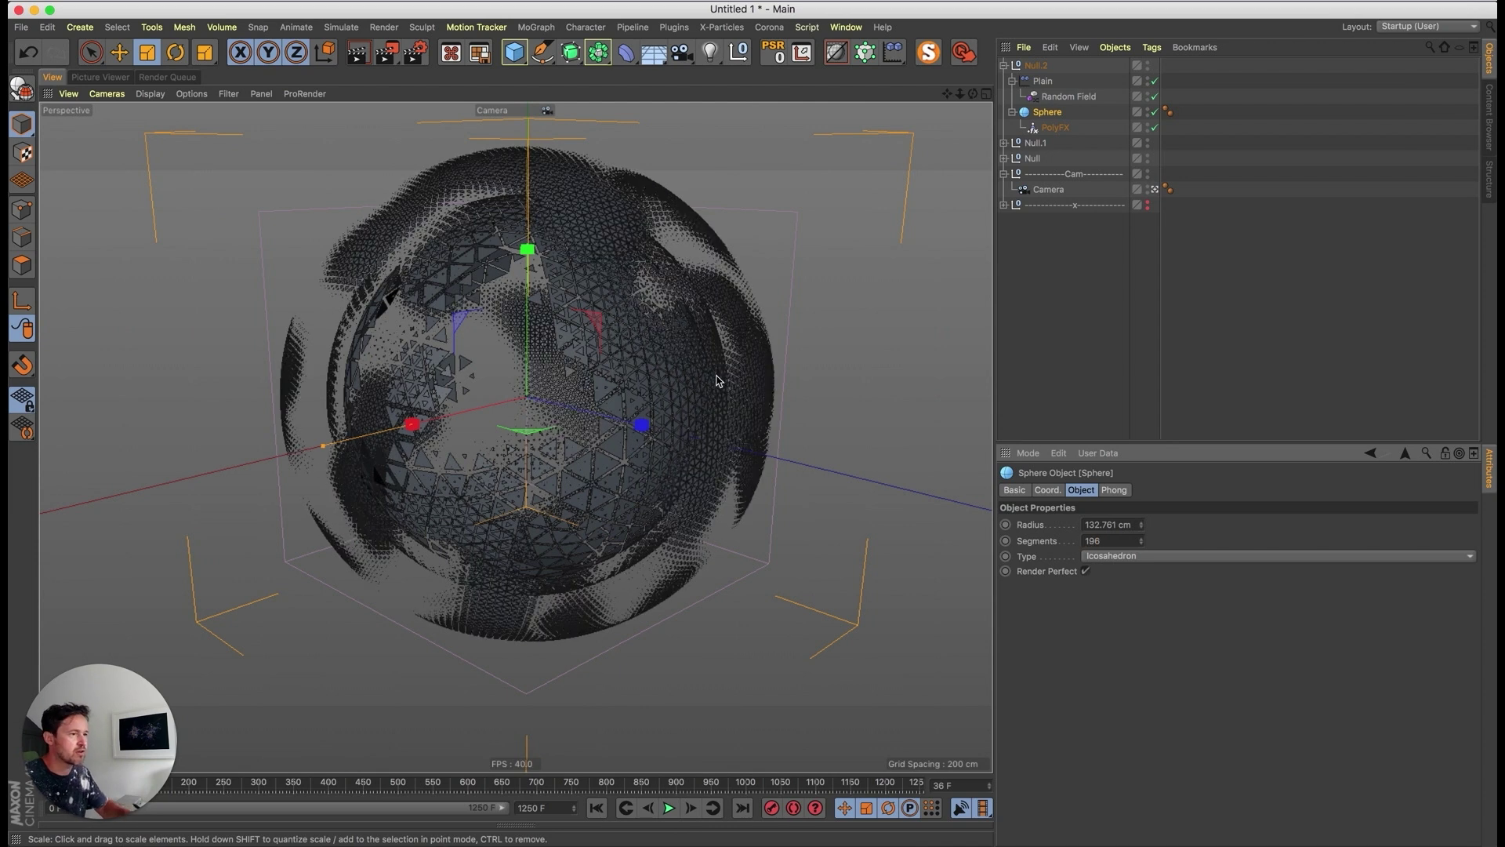
- Change the noise type of Null.2's Random Field to Displaced Turbulence and reduce its scale to 271%
click(1063, 131)
click(1077, 98)
click(1163, 490)
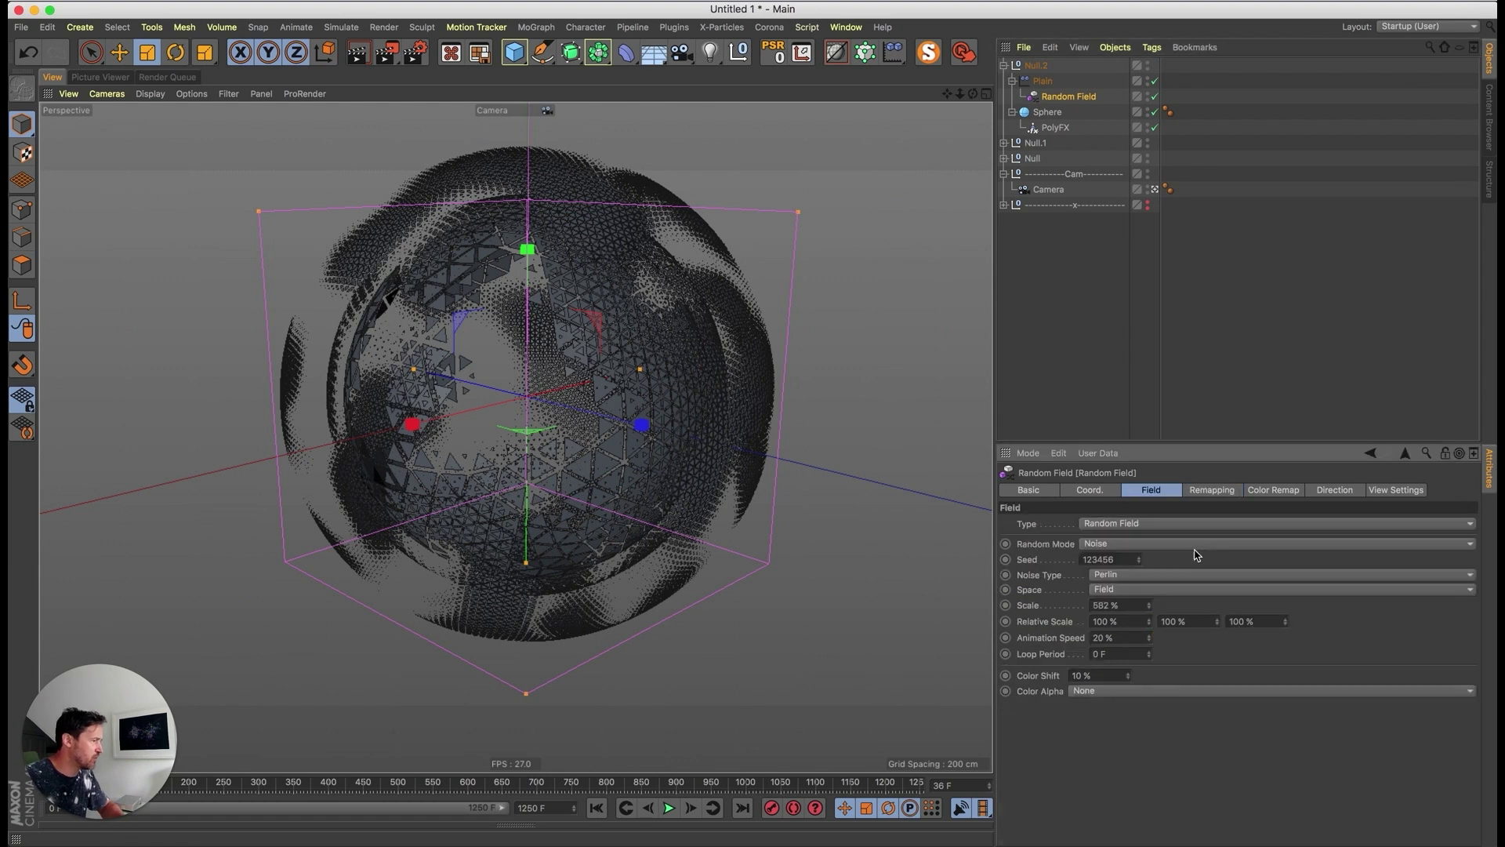
click(1147, 531)
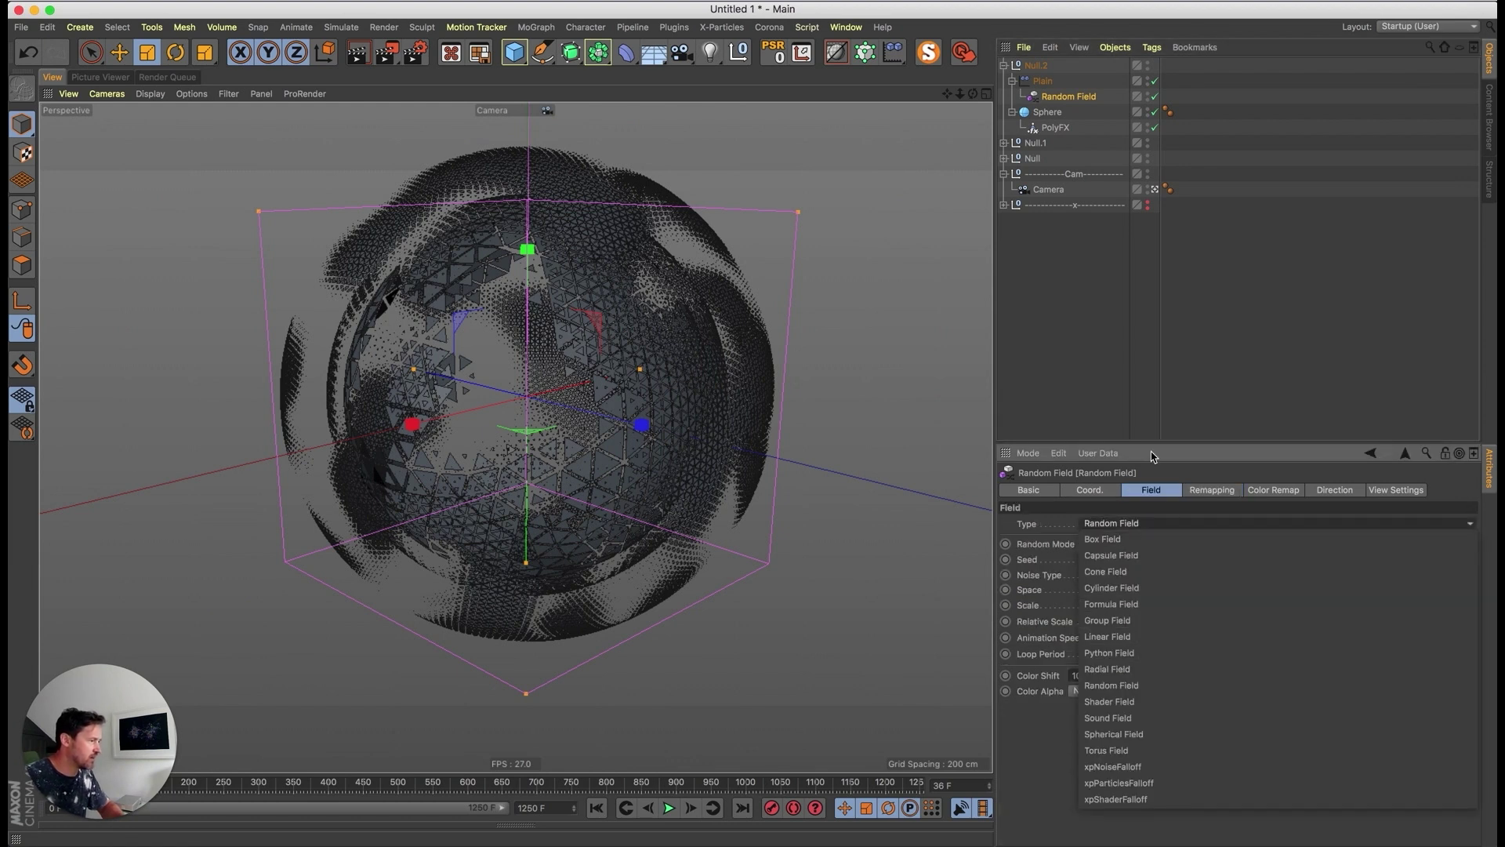
click(1149, 555)
click(1143, 575)
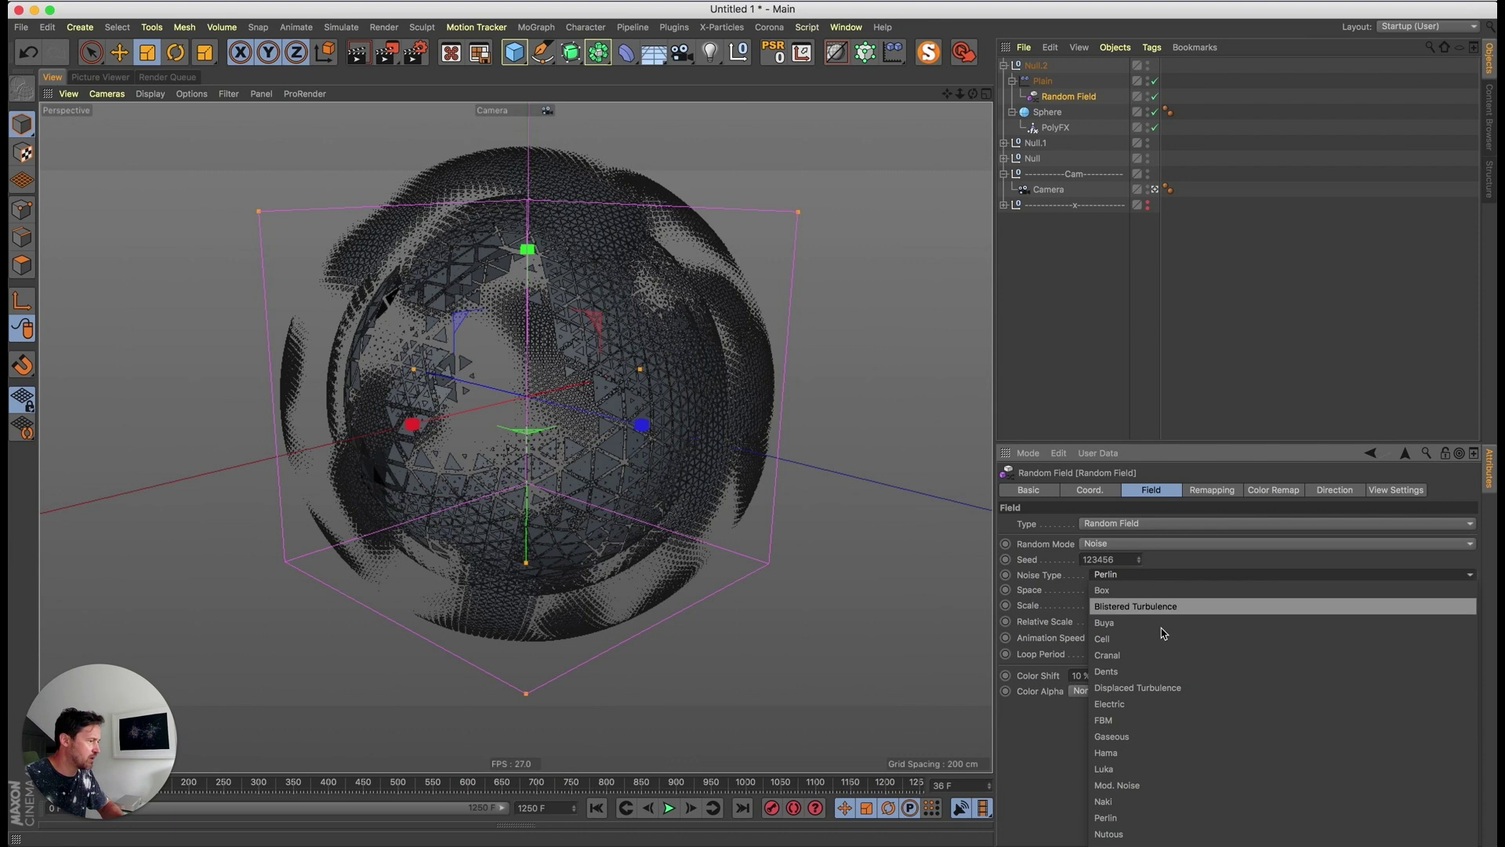
click(1176, 599)
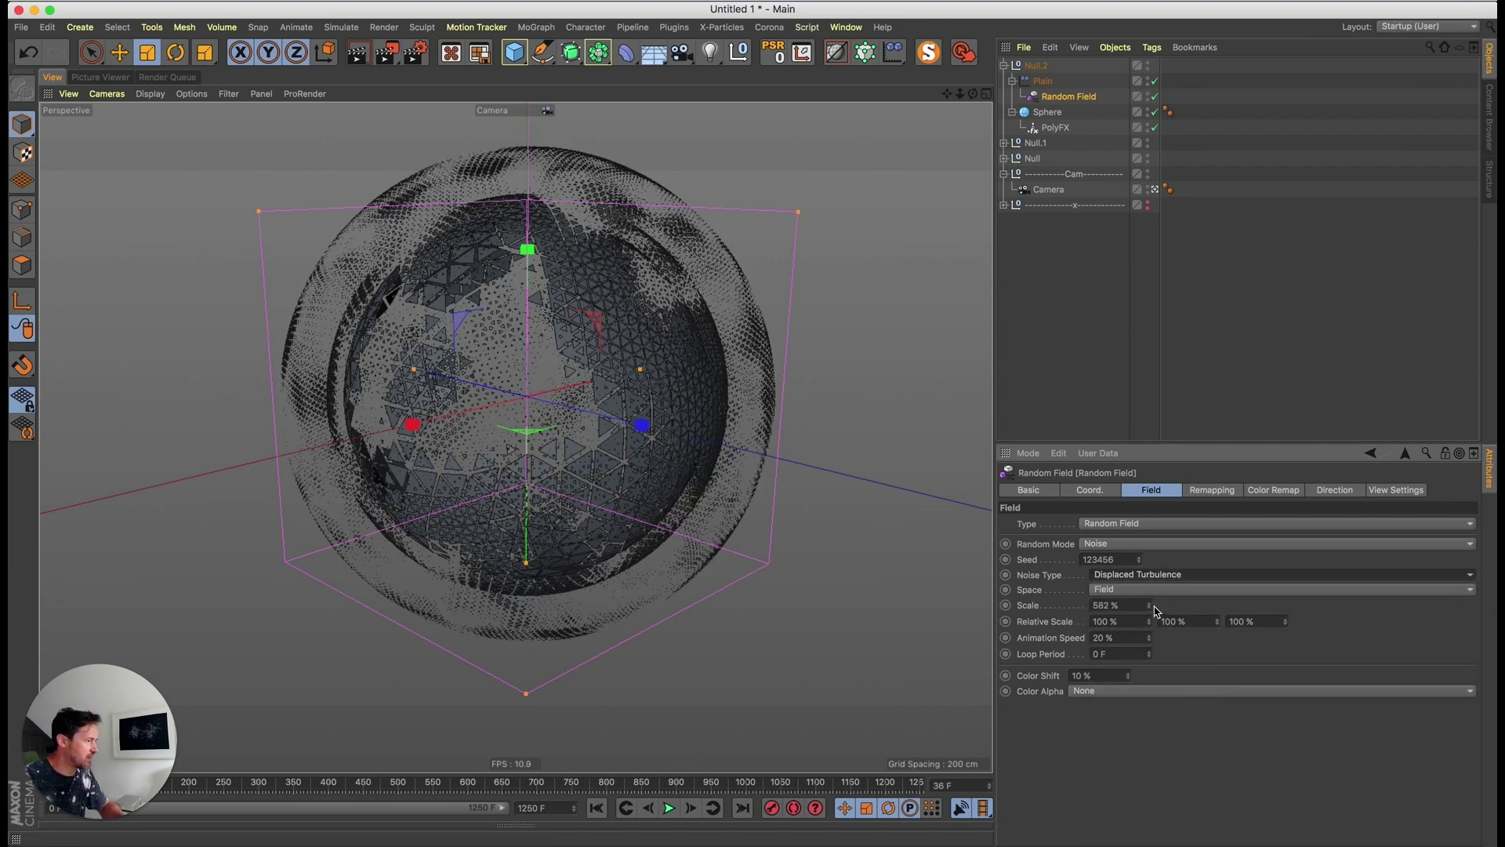
drag(1149, 609, 1174, 708)
- Reshape the remapping contour curve of Null.2's Random Field by shifting its upper and lower points to thin out the polygons
click(1210, 491)
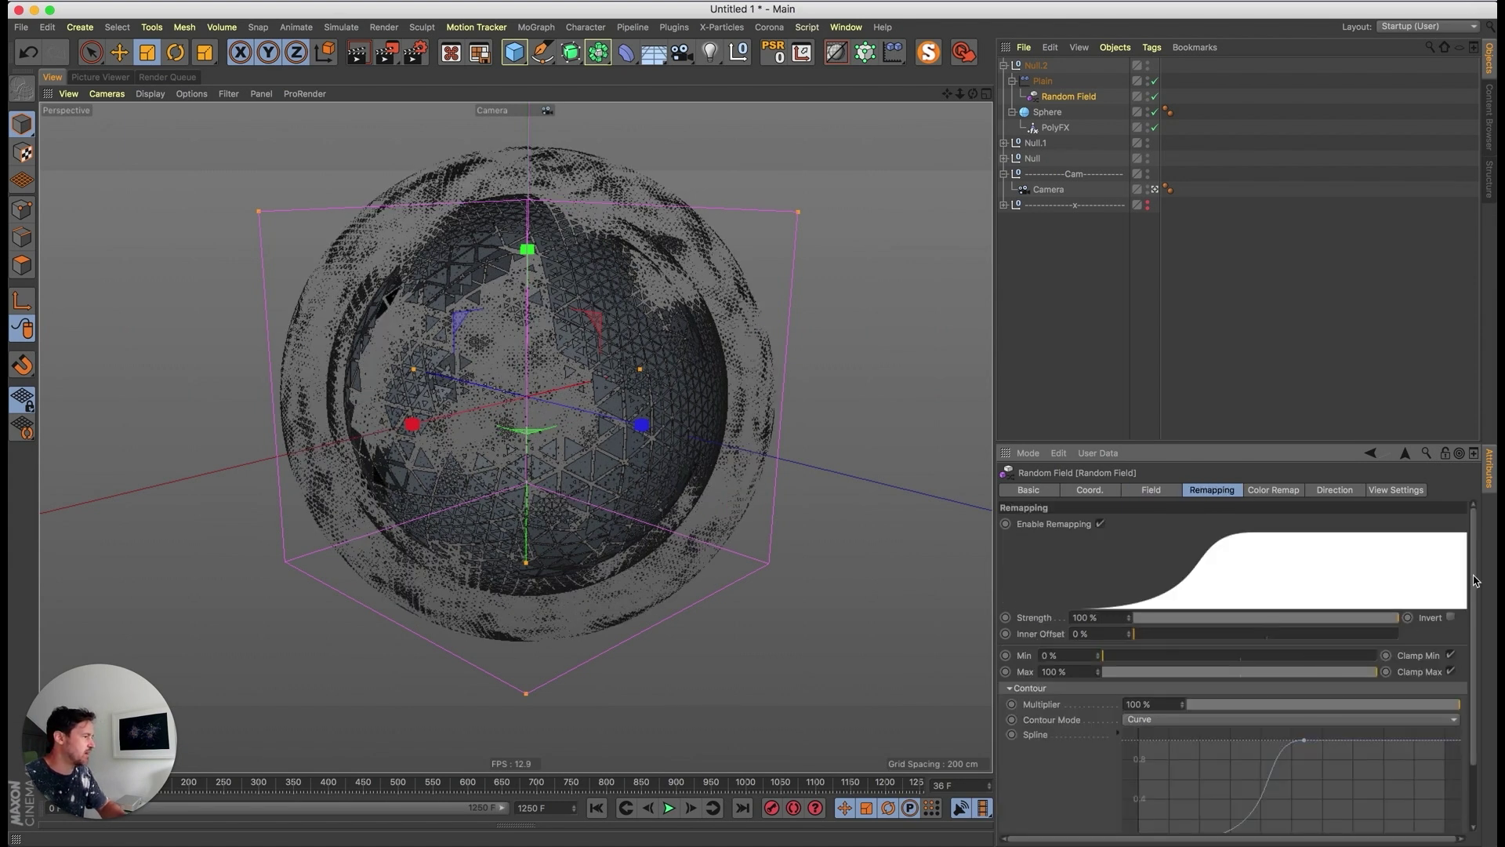
drag(1476, 580, 1477, 638)
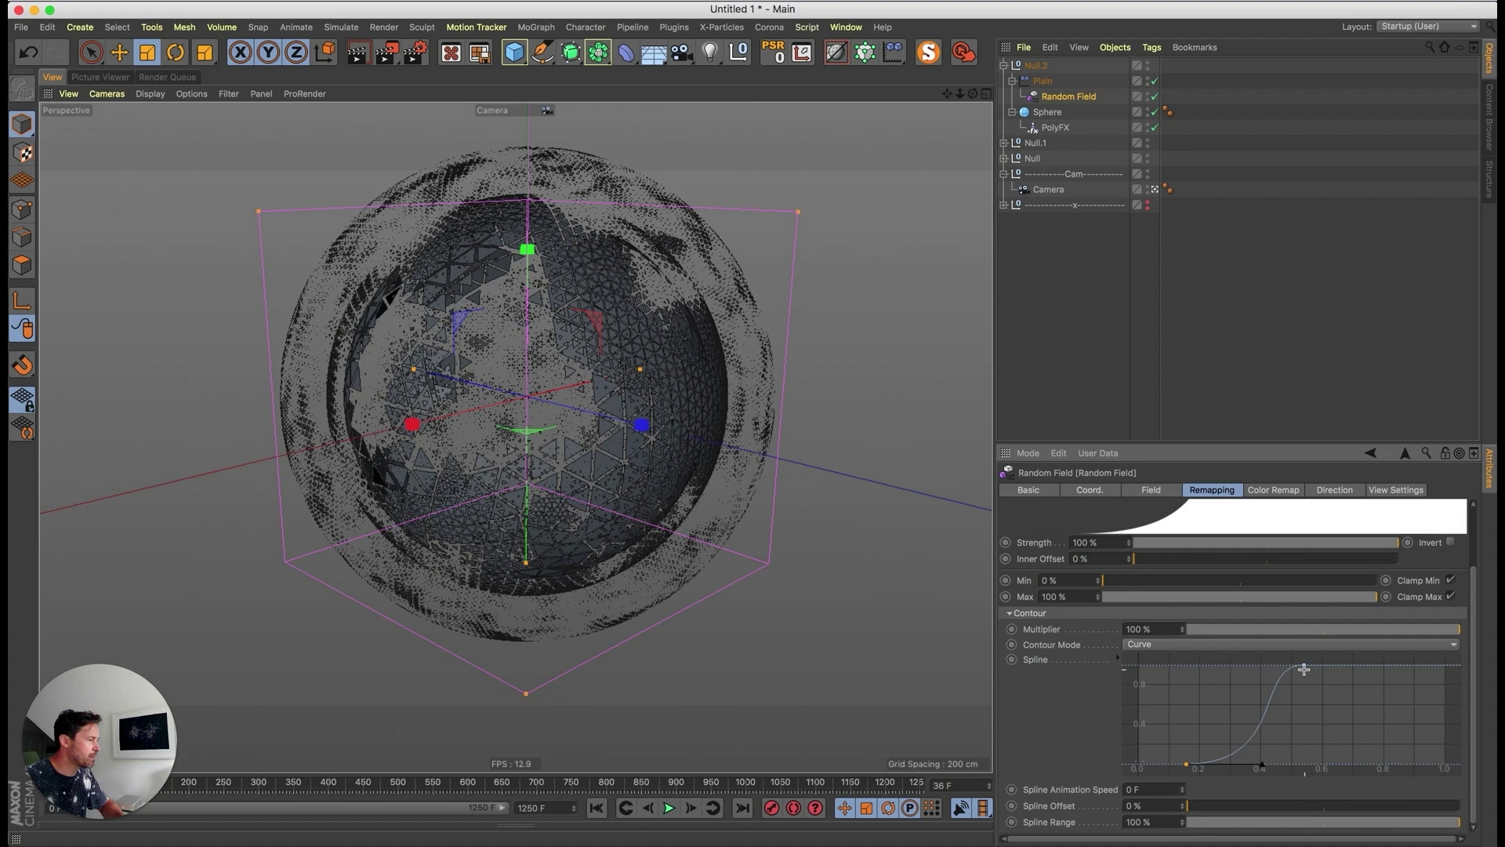
mouse_move(1304, 669)
mouse_down()
mouse_move(1371, 687)
mouse_move(1264, 679)
mouse_move(1289, 676)
mouse_up()
drag(1184, 777, 1176, 775)
- Set the animation speed of Null.2's Random Field to 5% and play the animation to check the slower noise
click(1156, 489)
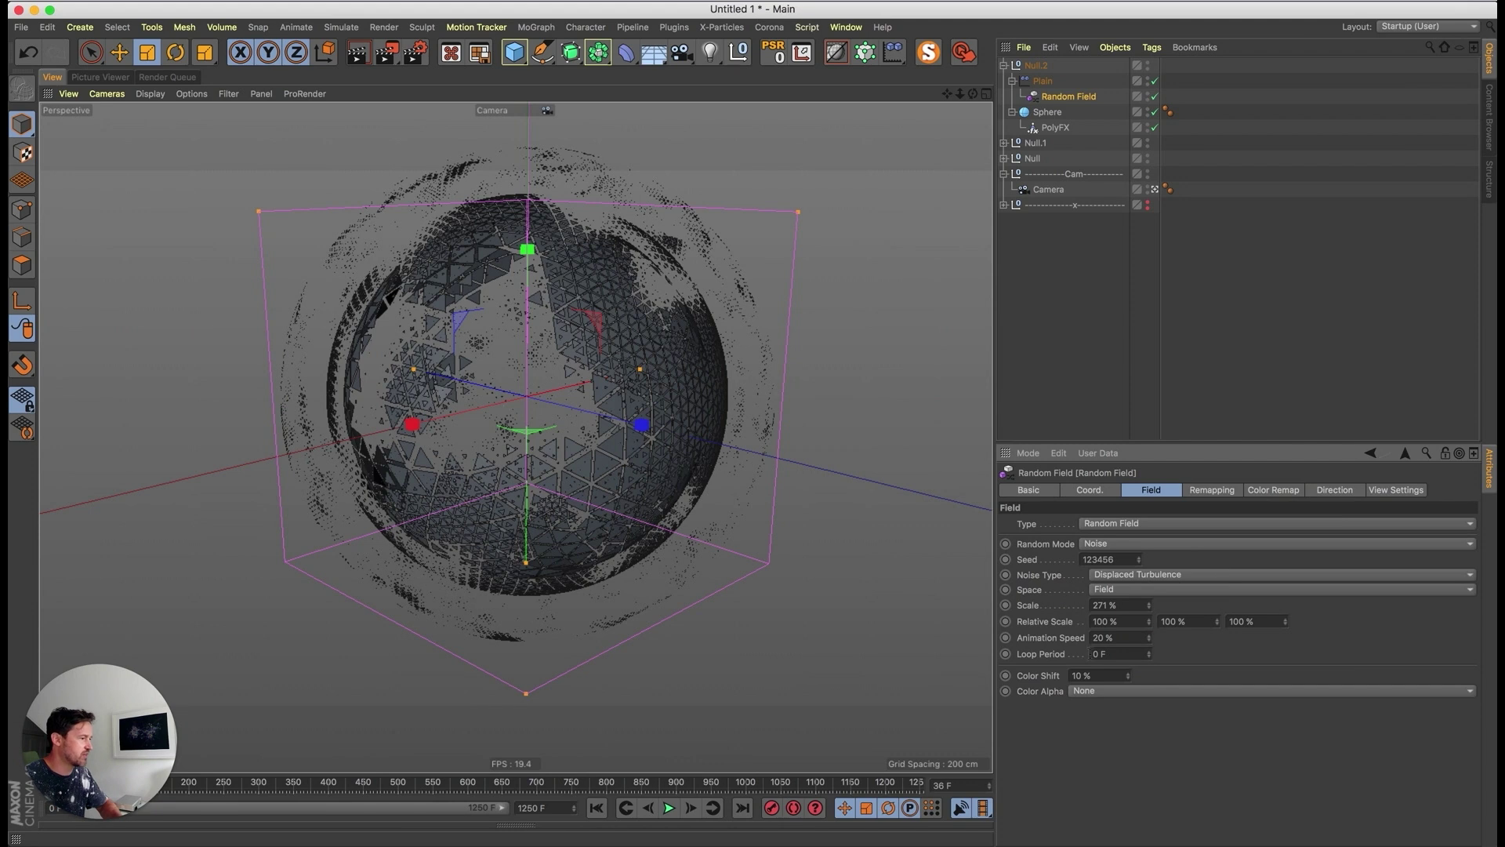
click(1135, 637)
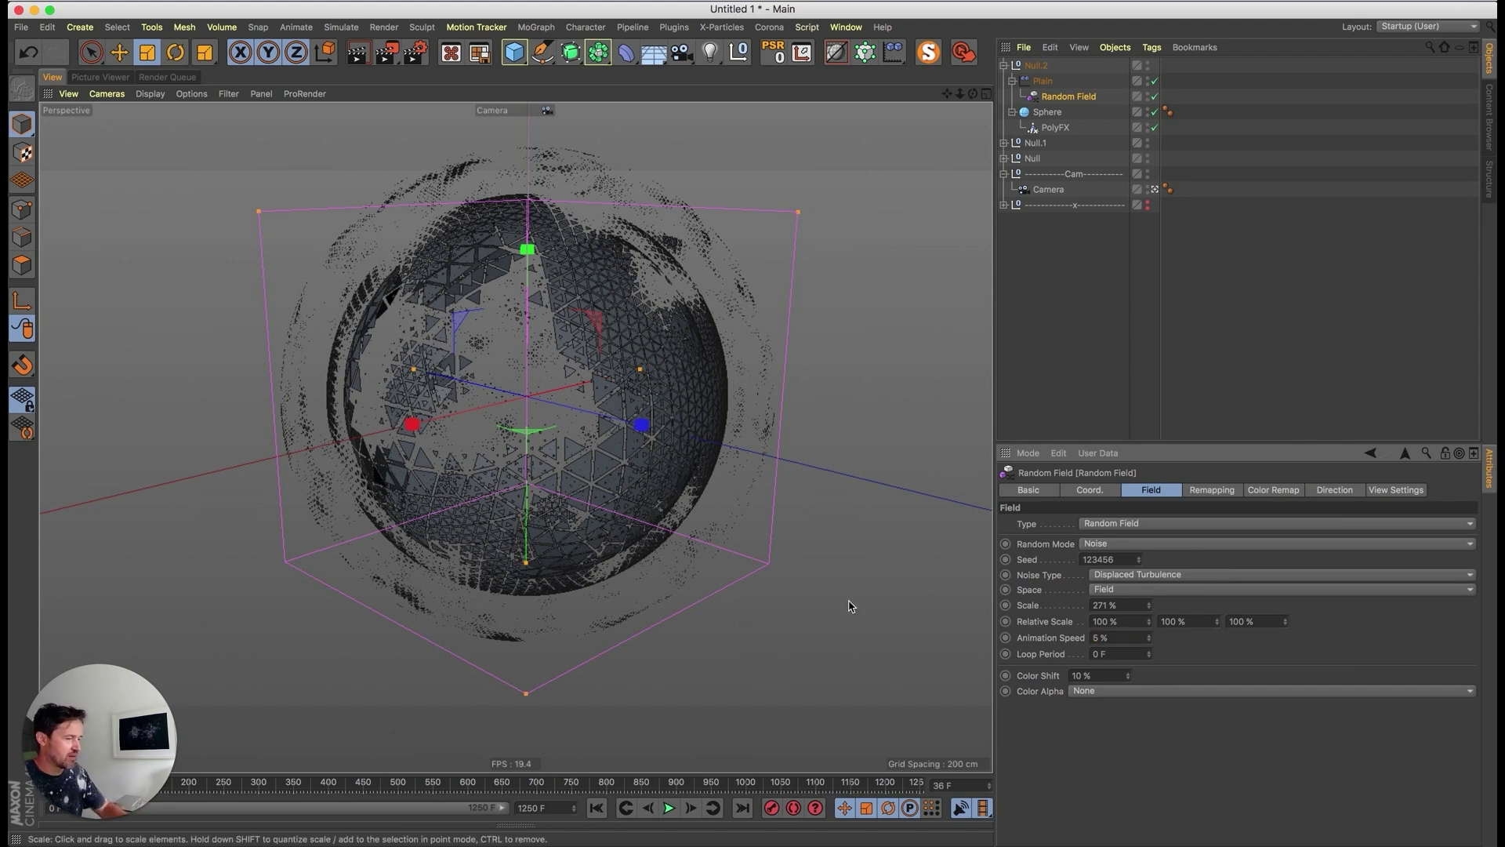
click(1047, 398)
key(shift+f)
key(F8)
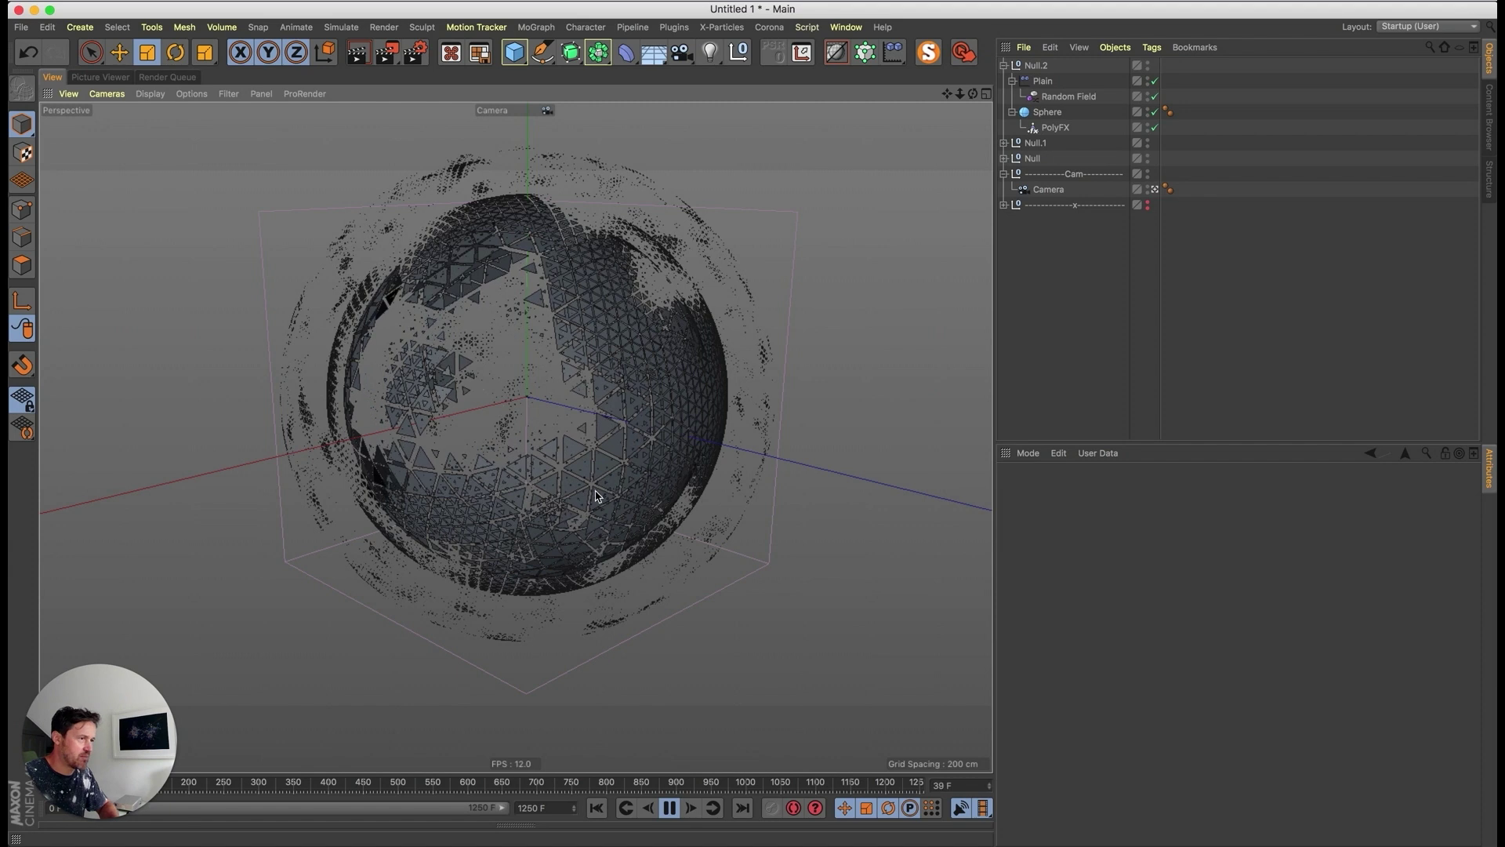
key(F8)
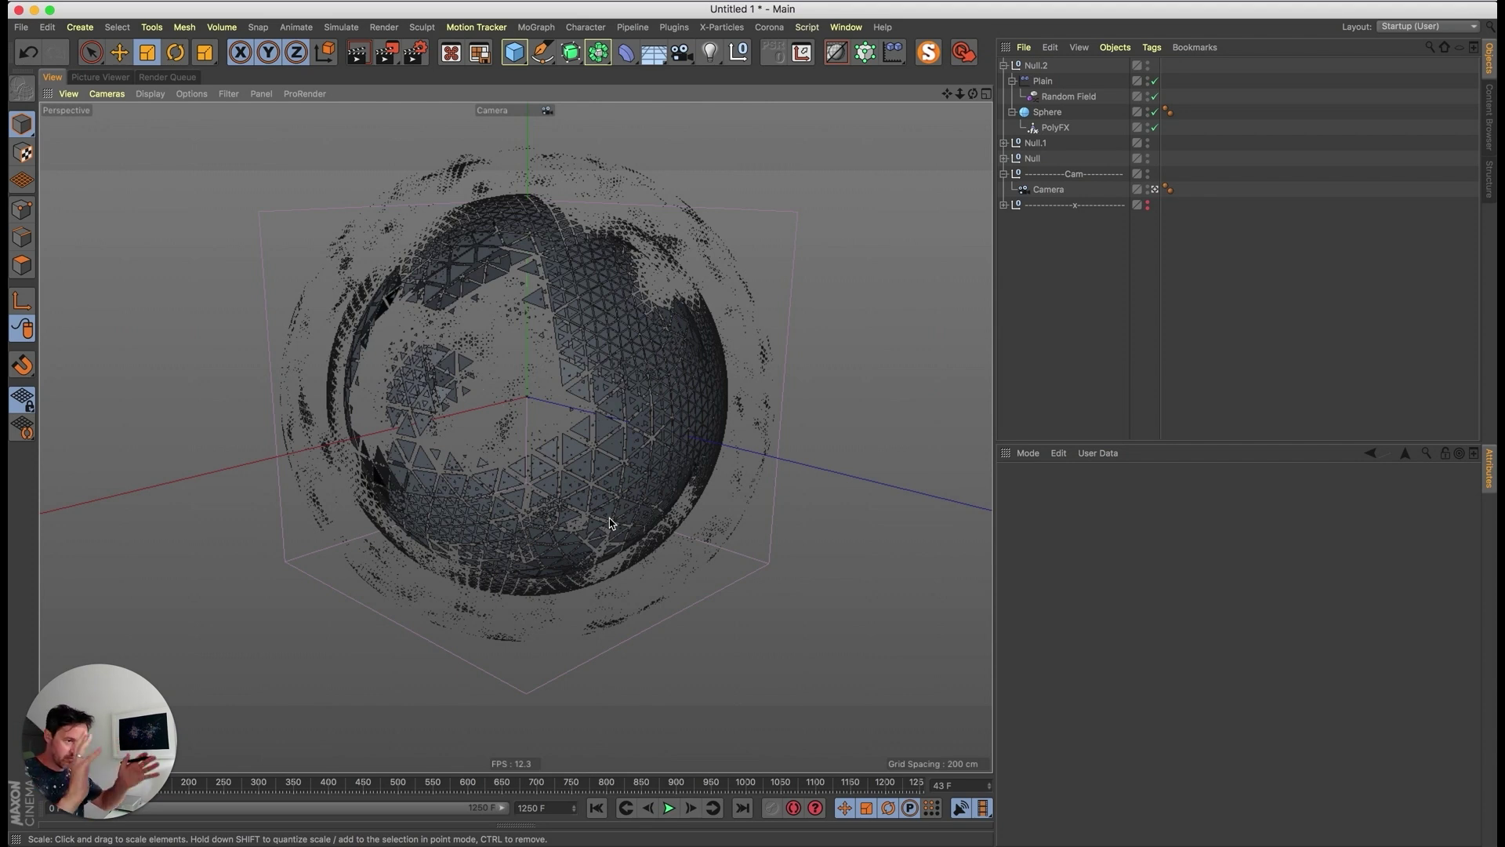
- Play the animation from the start and check the three layered spheres from a shifted viewpoint
mouse_move(605, 439)
alt+mouse_down()
mouse_move(729, 420)
mouse_move(621, 447)
alt+mouse_up()
key(shift+f)
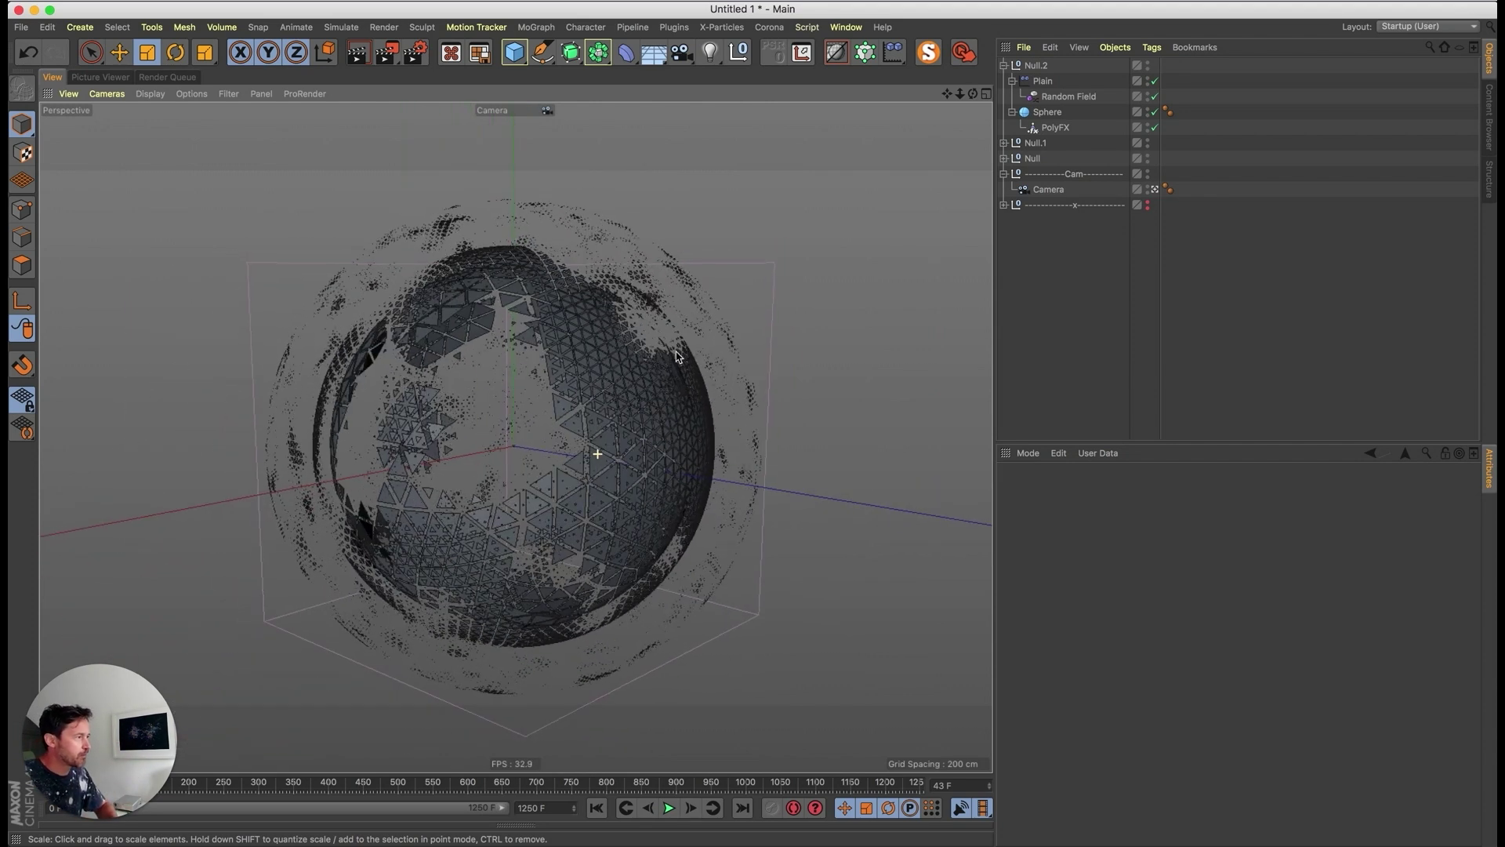
click(1004, 65)
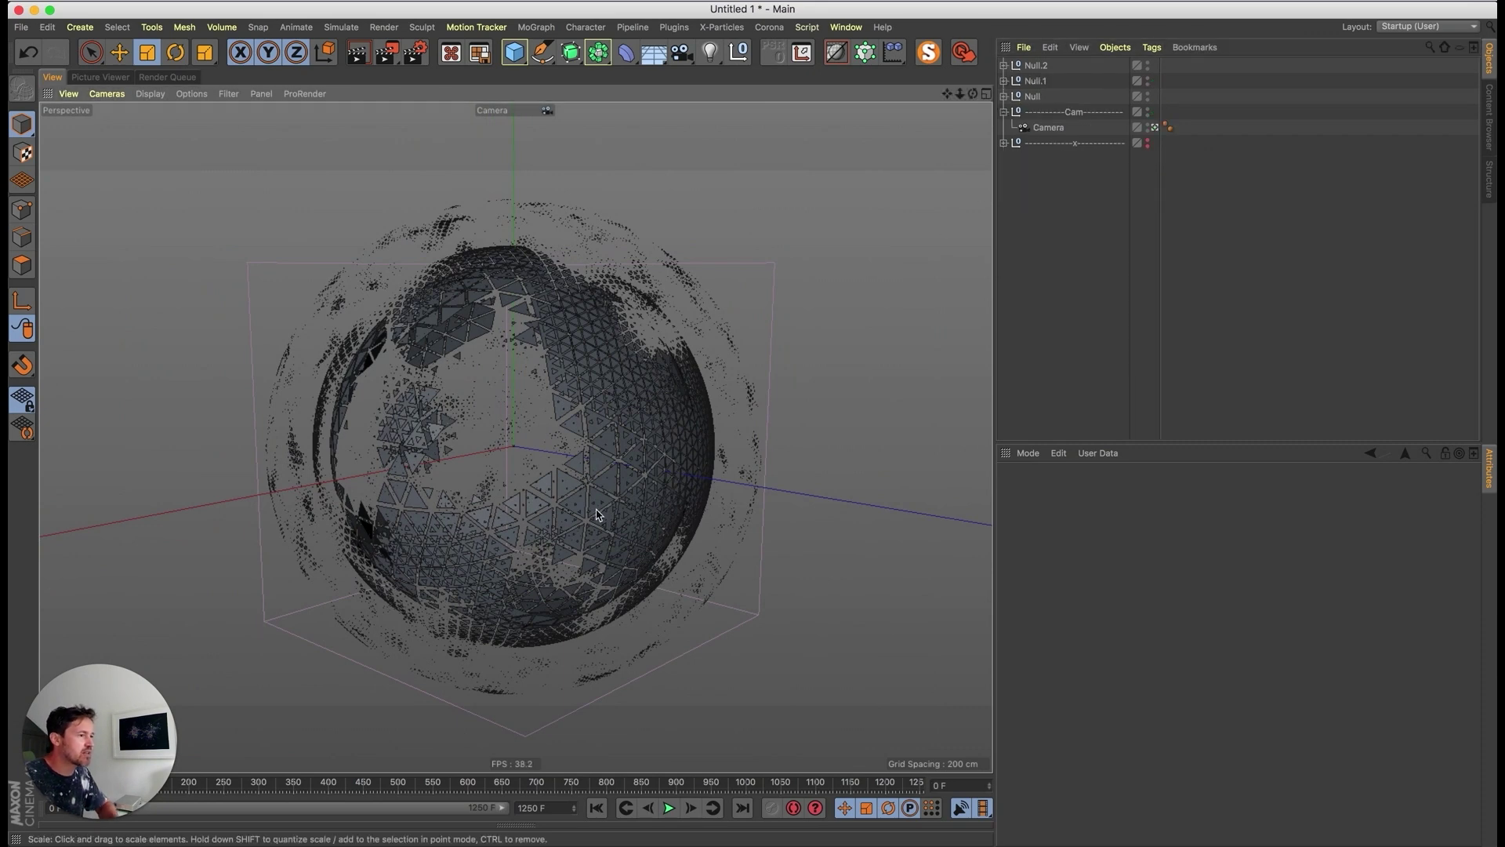
key(F8)
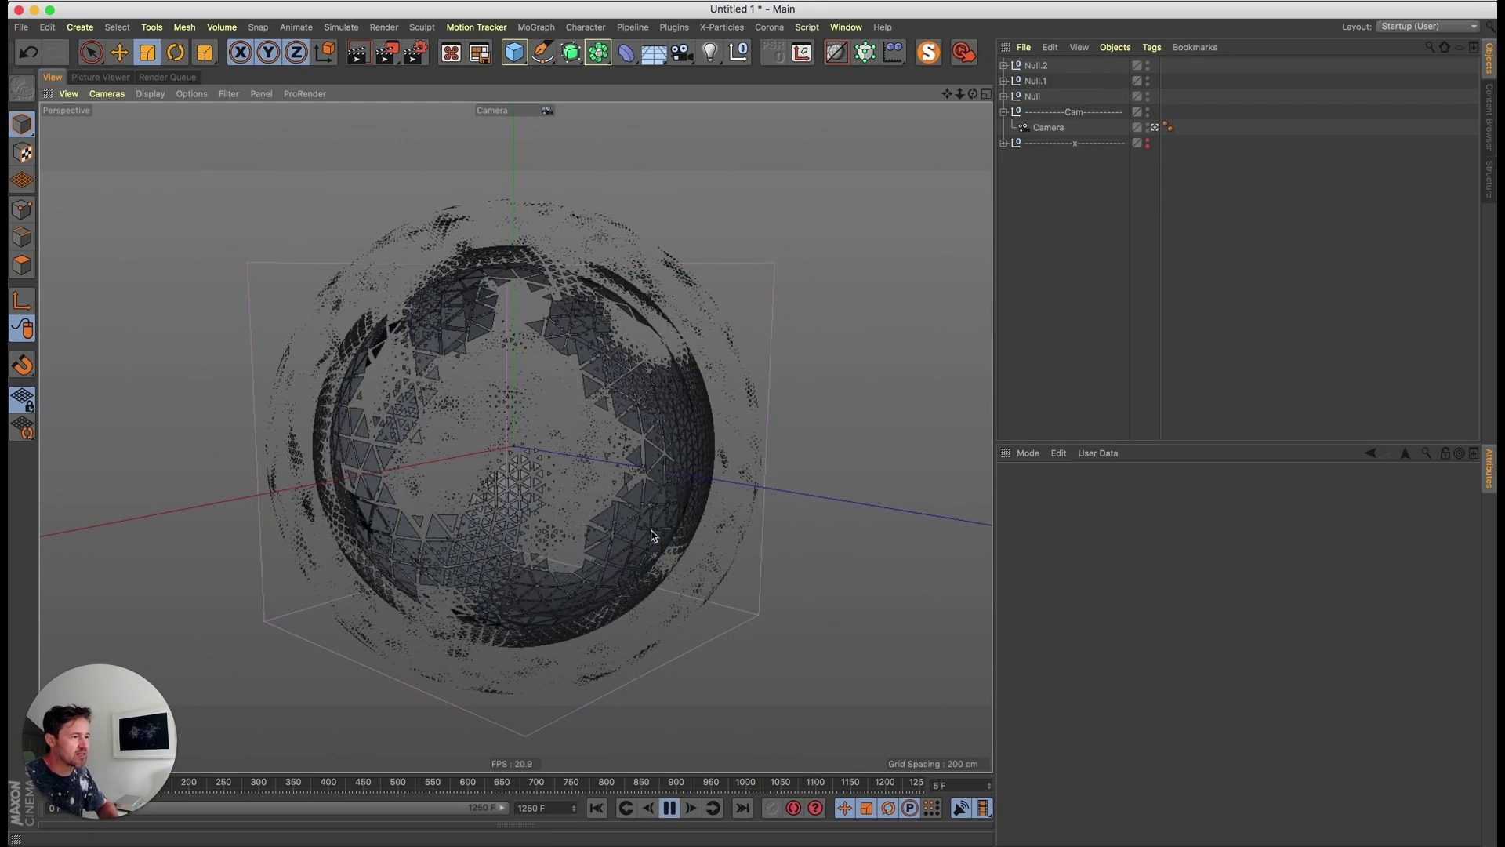
- Lower the segment count of the outermost sphere in Null.2 and play the animation to check its coarser pattern
click(1004, 65)
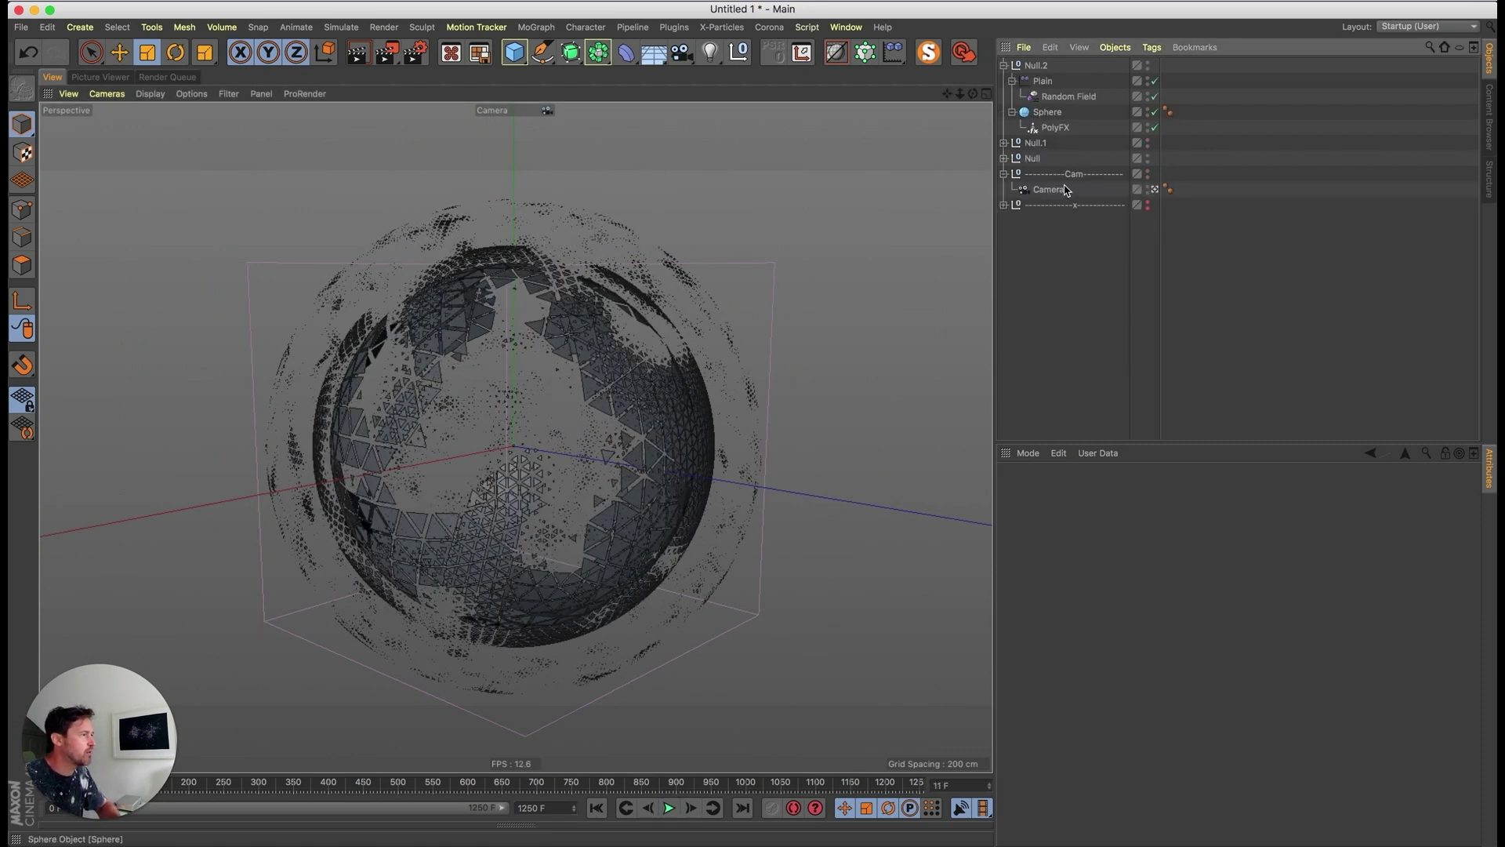
click(1051, 113)
click(1119, 541)
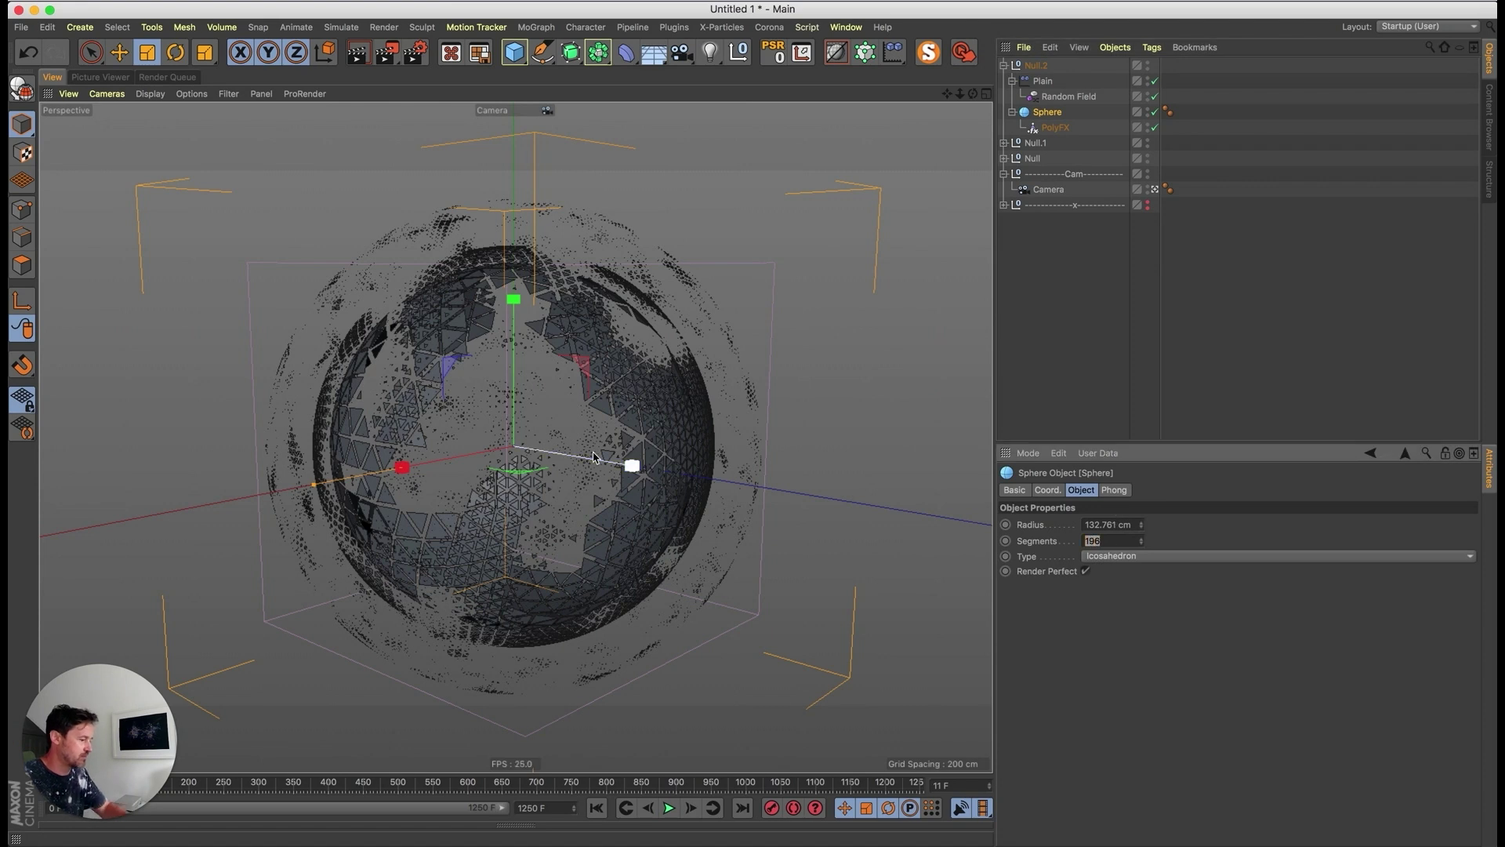
text(12)
key(Return)
click(1061, 360)
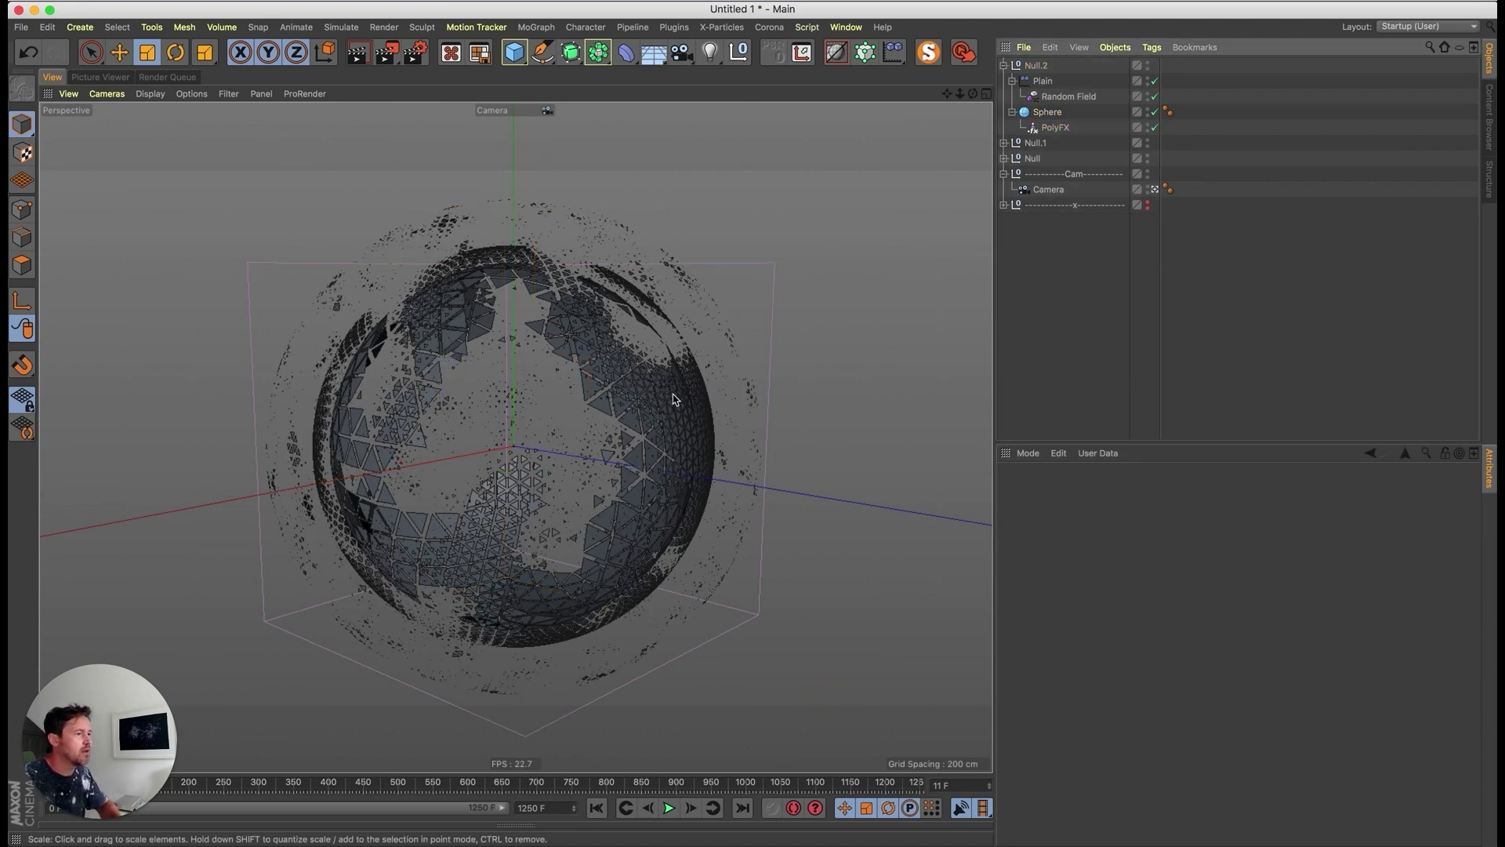
key(F8)
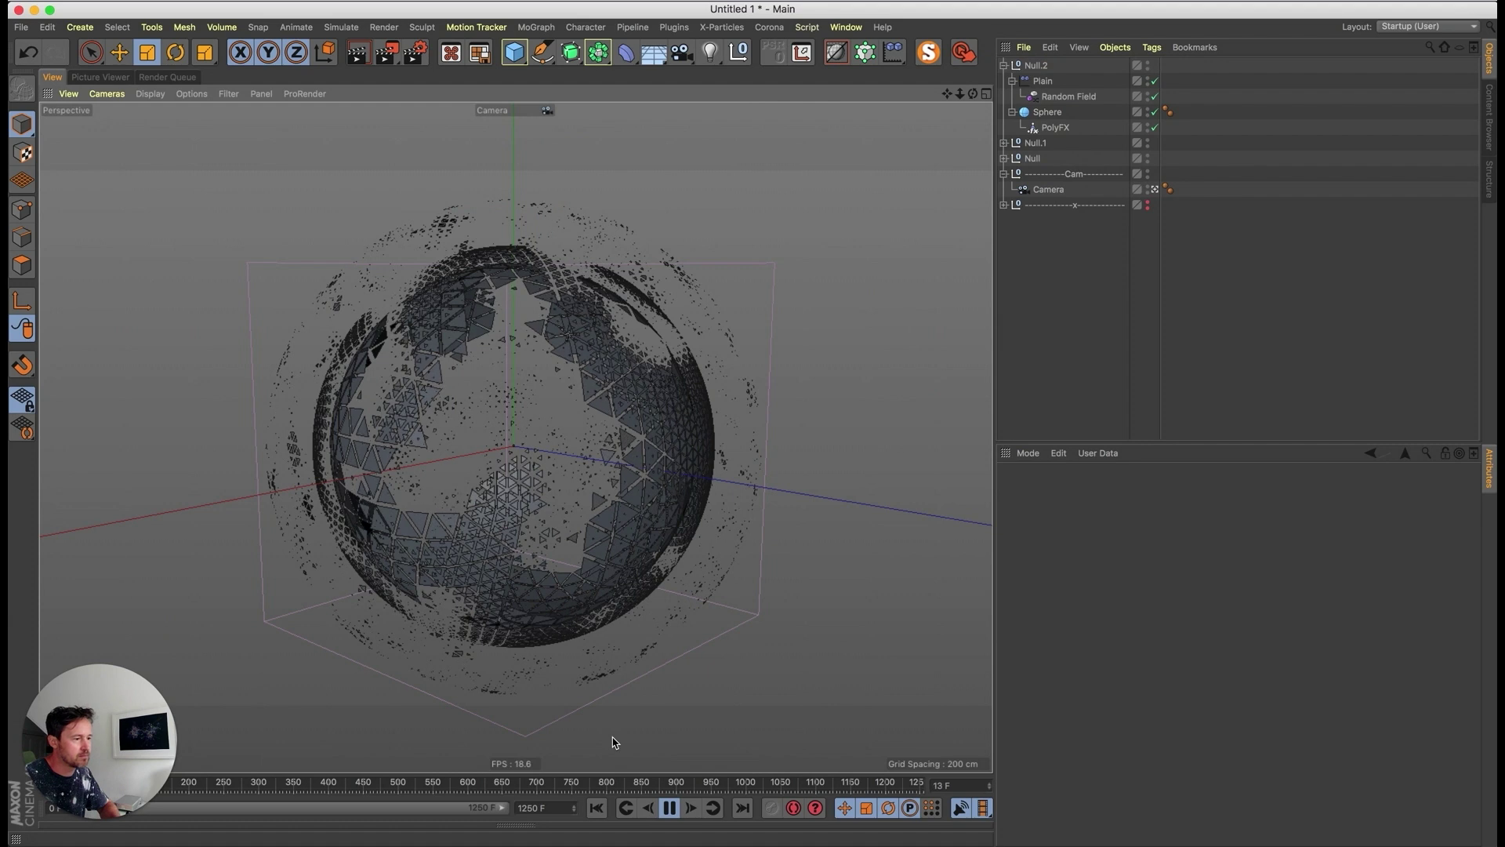
key(F8)
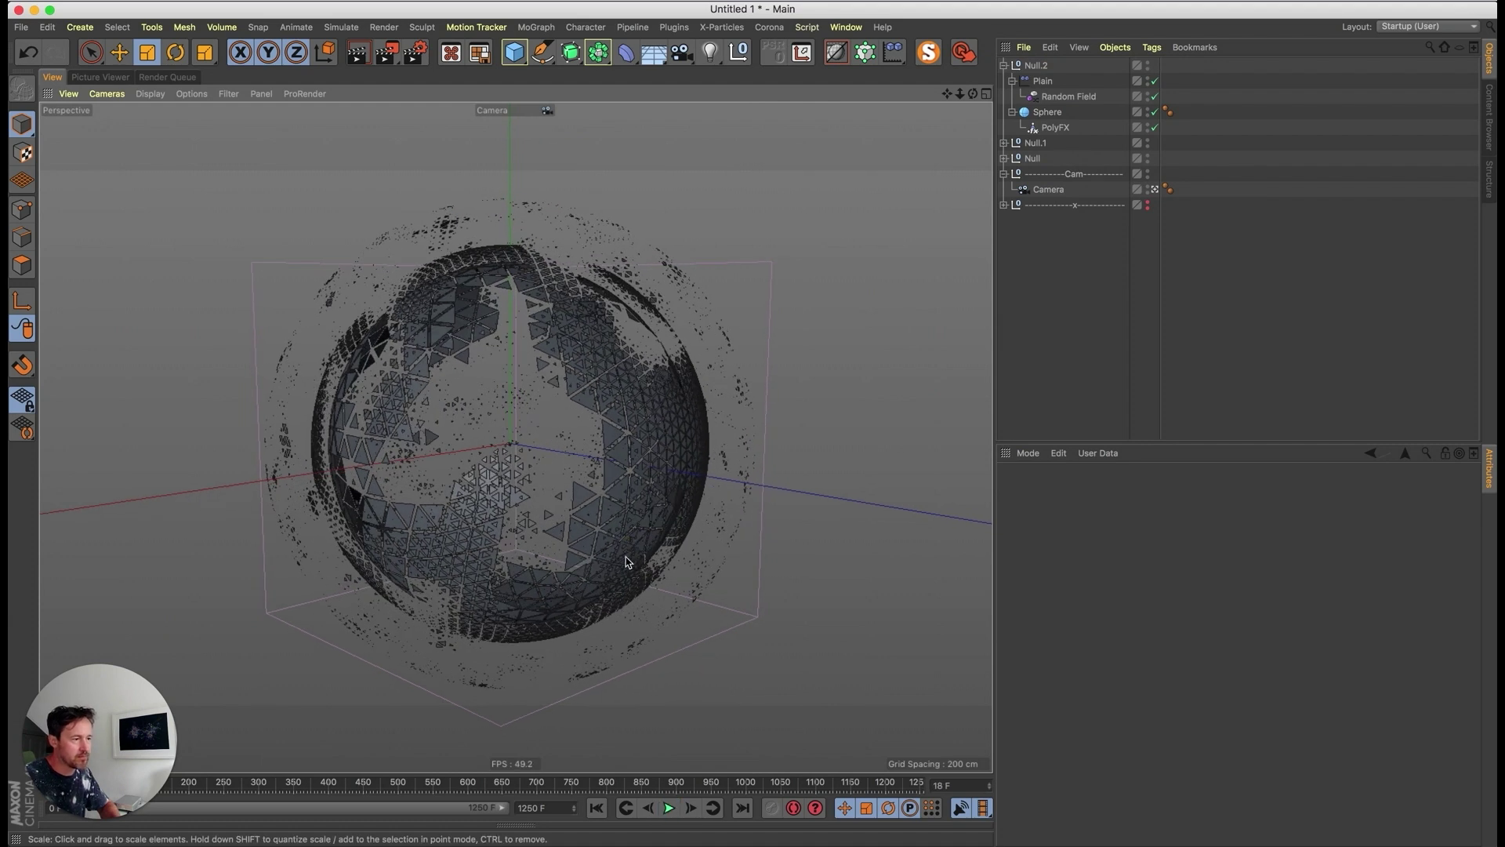
- Expand Null, Null.1 and Null.2 to show all effectors and spheres in the object hierarchy
click(1004, 65)
click(1004, 96)
click(1004, 81)
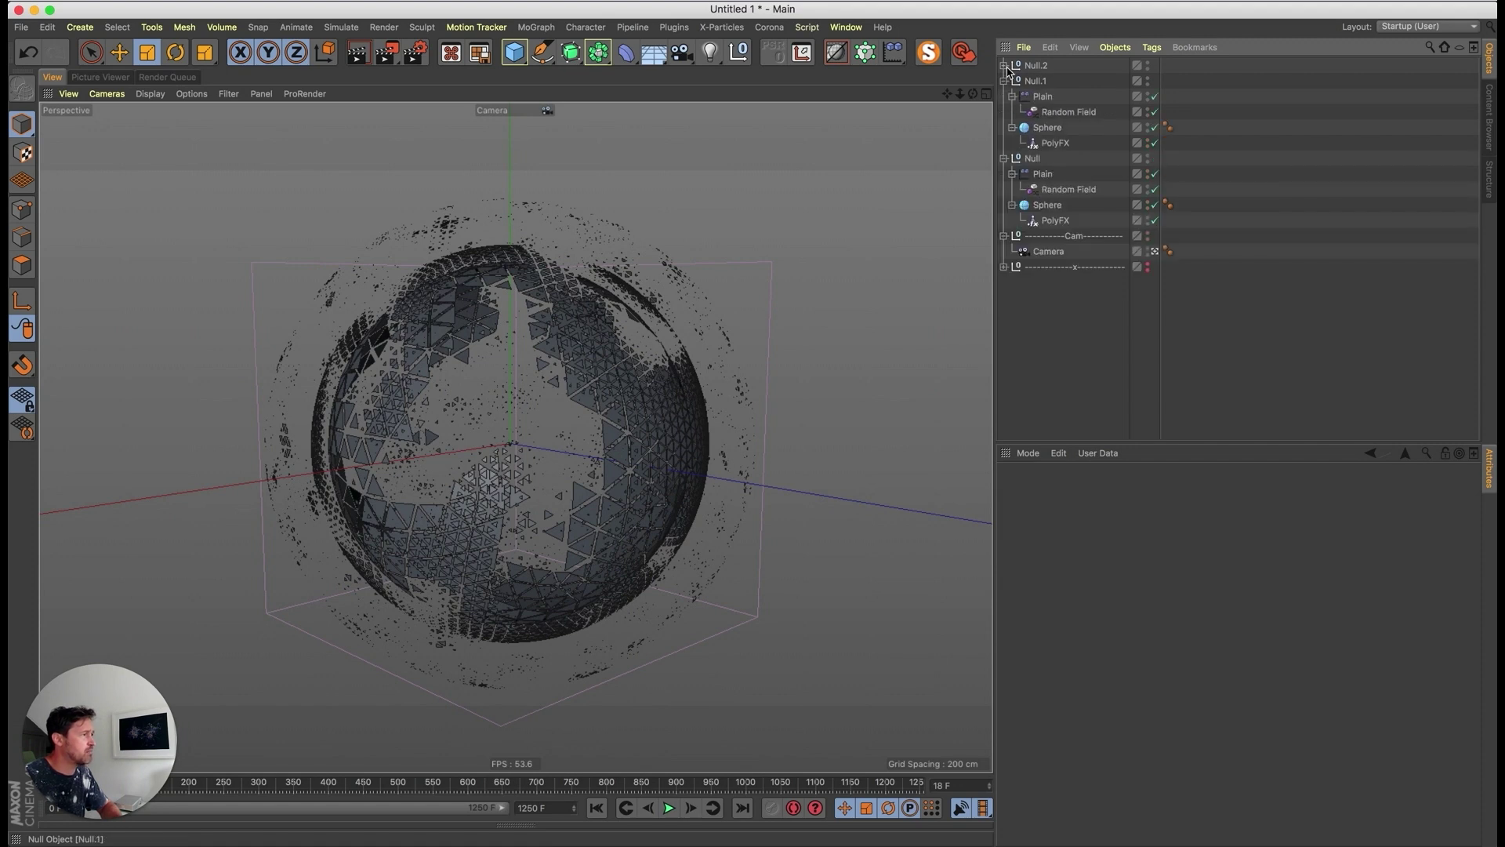
click(1005, 65)
- Try rotating the inner sphere of the original null about its vertical axis, and undo the rotation
click(1058, 269)
key(r)
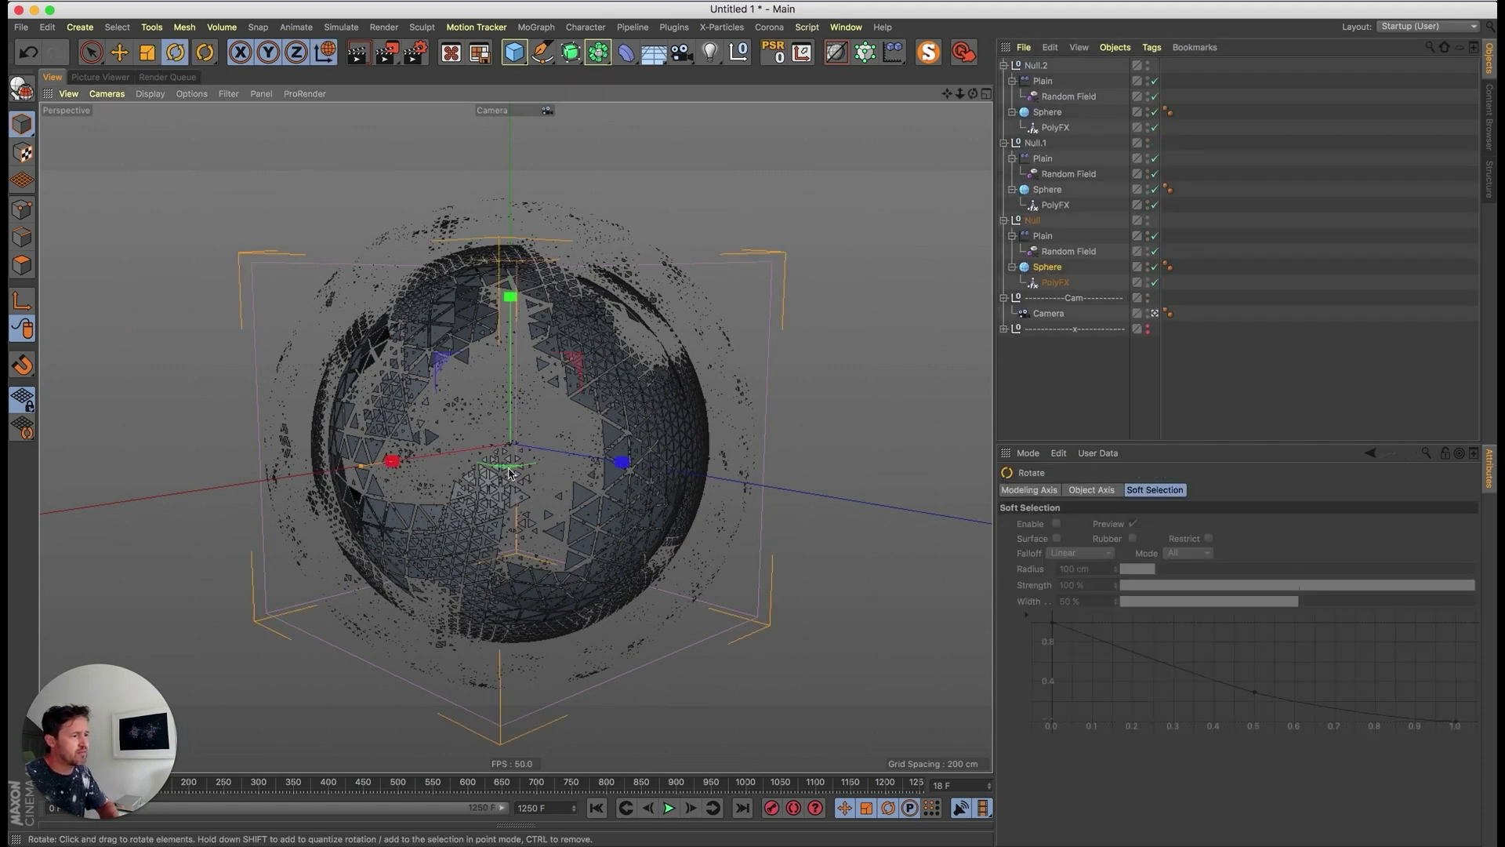
drag(500, 461, 567, 466)
key(super+z)
- Add an XPresso tag to the sphere in the original null and open its node editor
click(1054, 275)
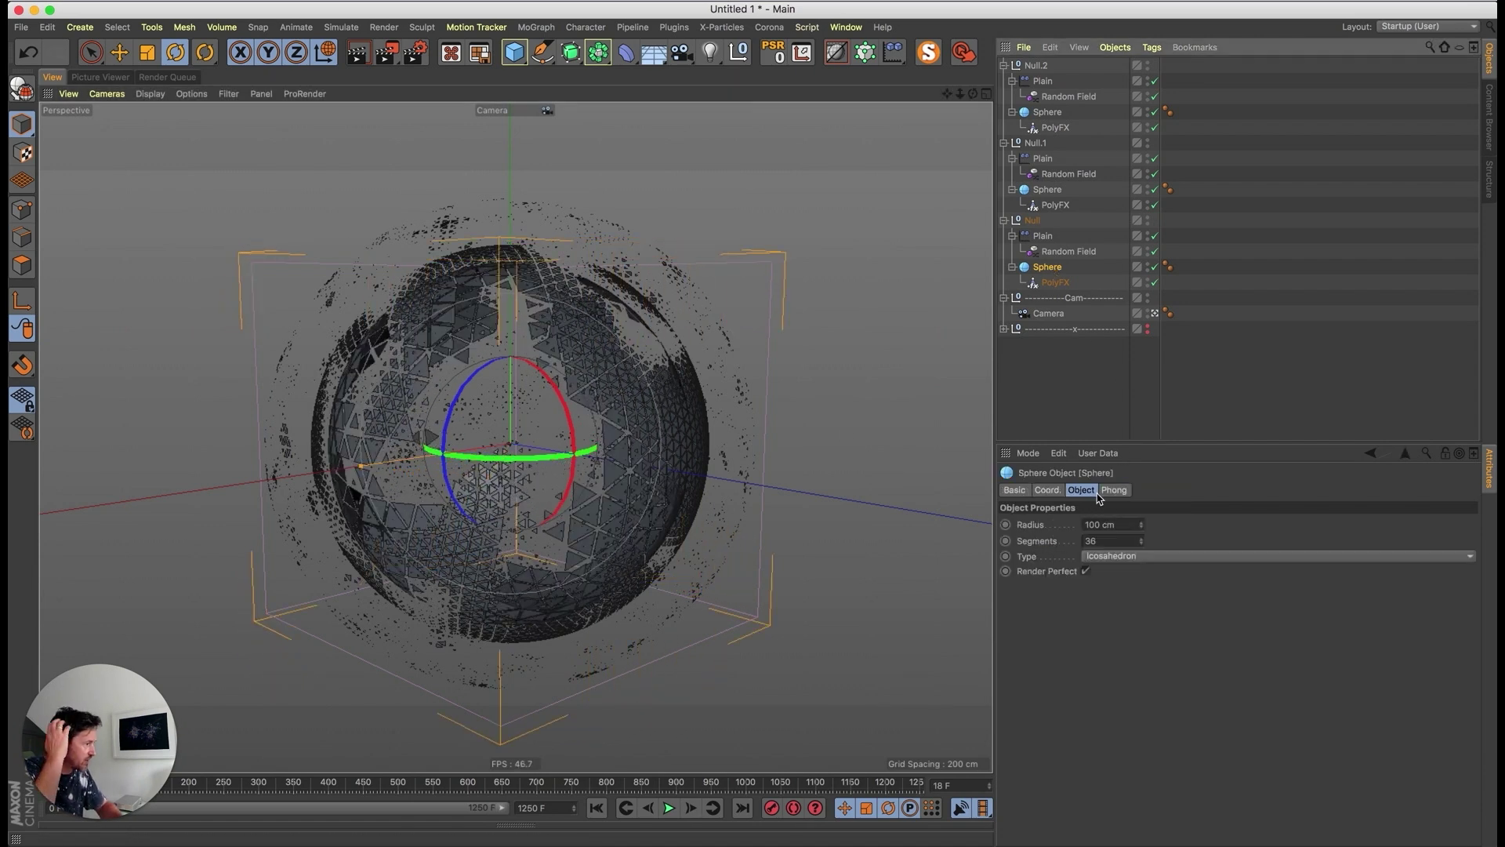
click(1048, 490)
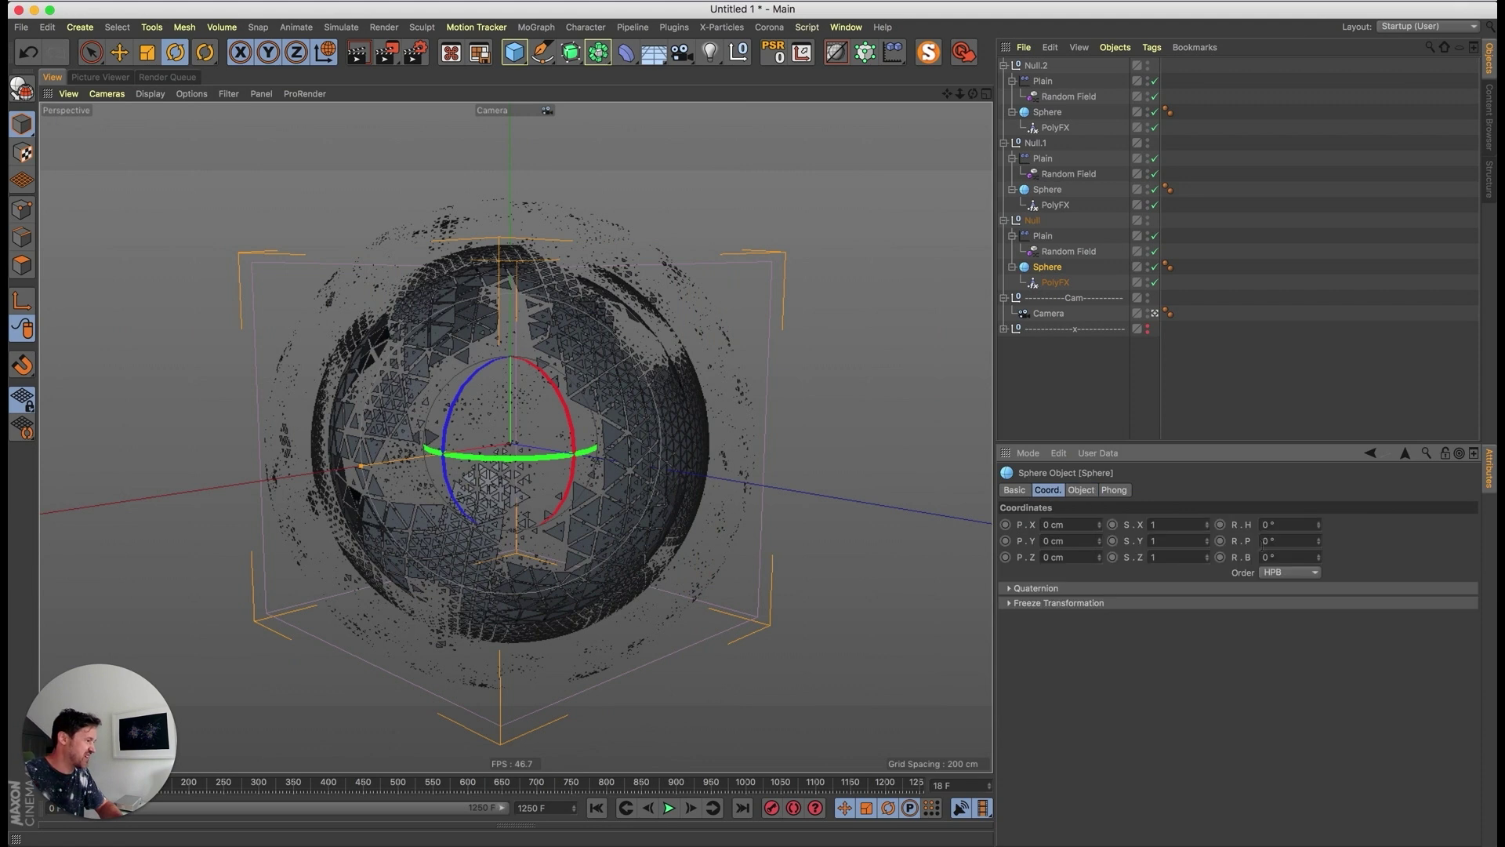
right_click(1054, 274)
click(1351, 812)
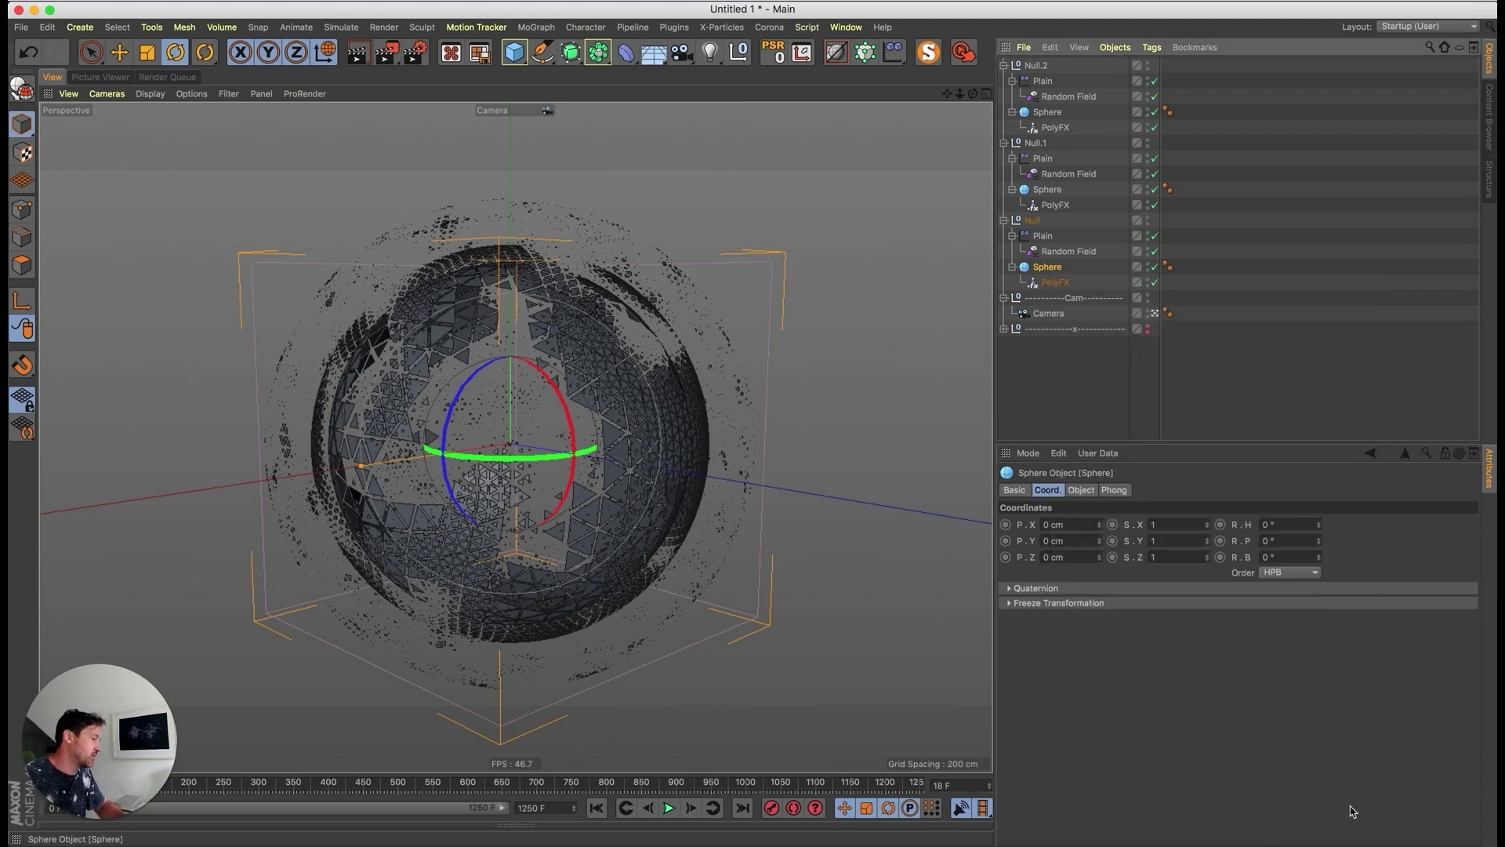
drag(794, 575, 769, 253)
drag(1471, 771, 964, 727)
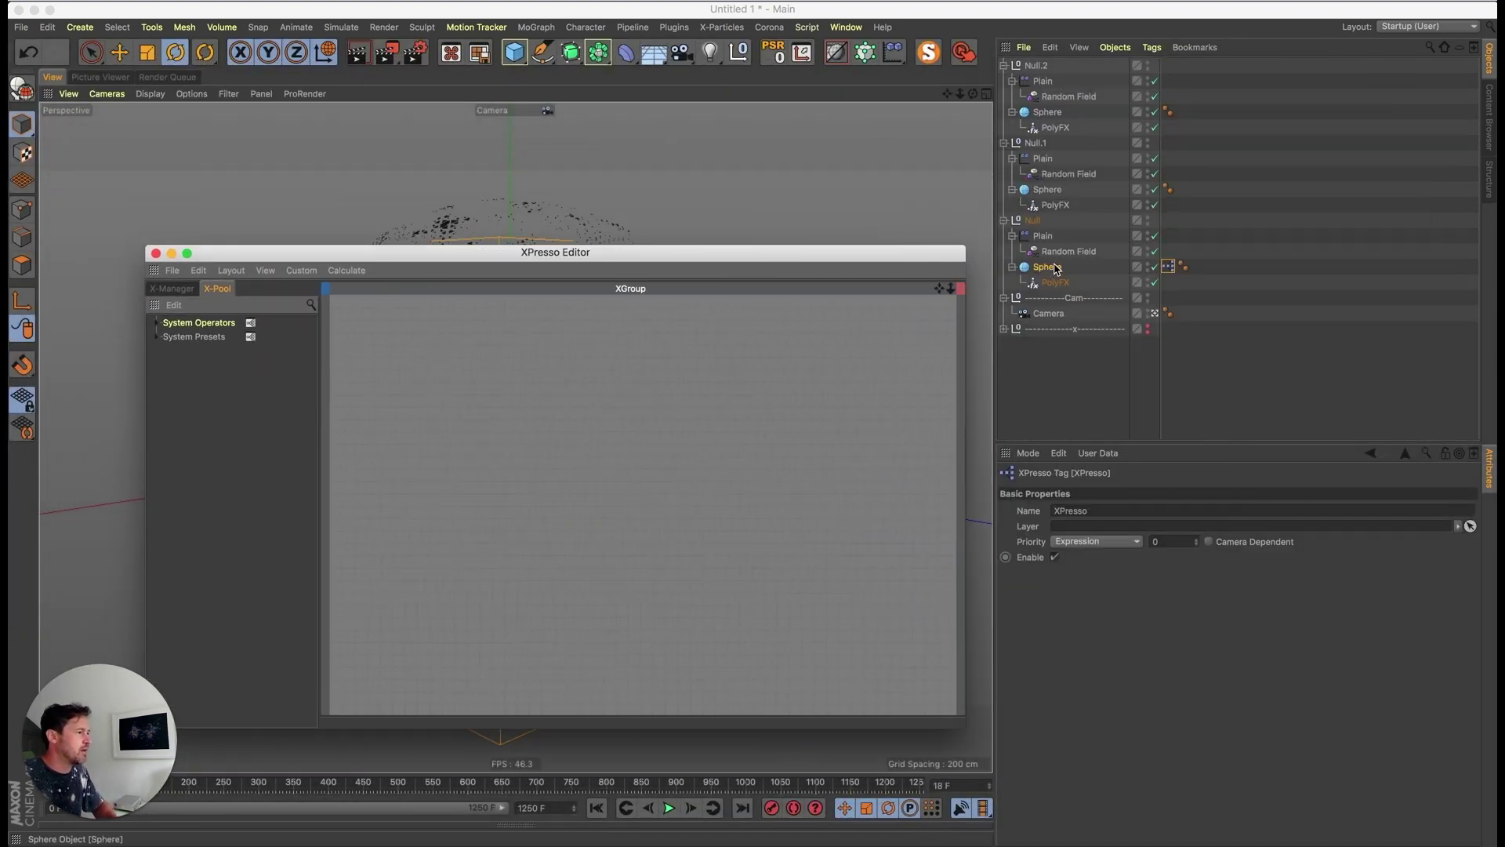
- Add the original null's sphere as an XPresso node with a Rotation . H input port
drag(1056, 269, 724, 443)
click(1052, 268)
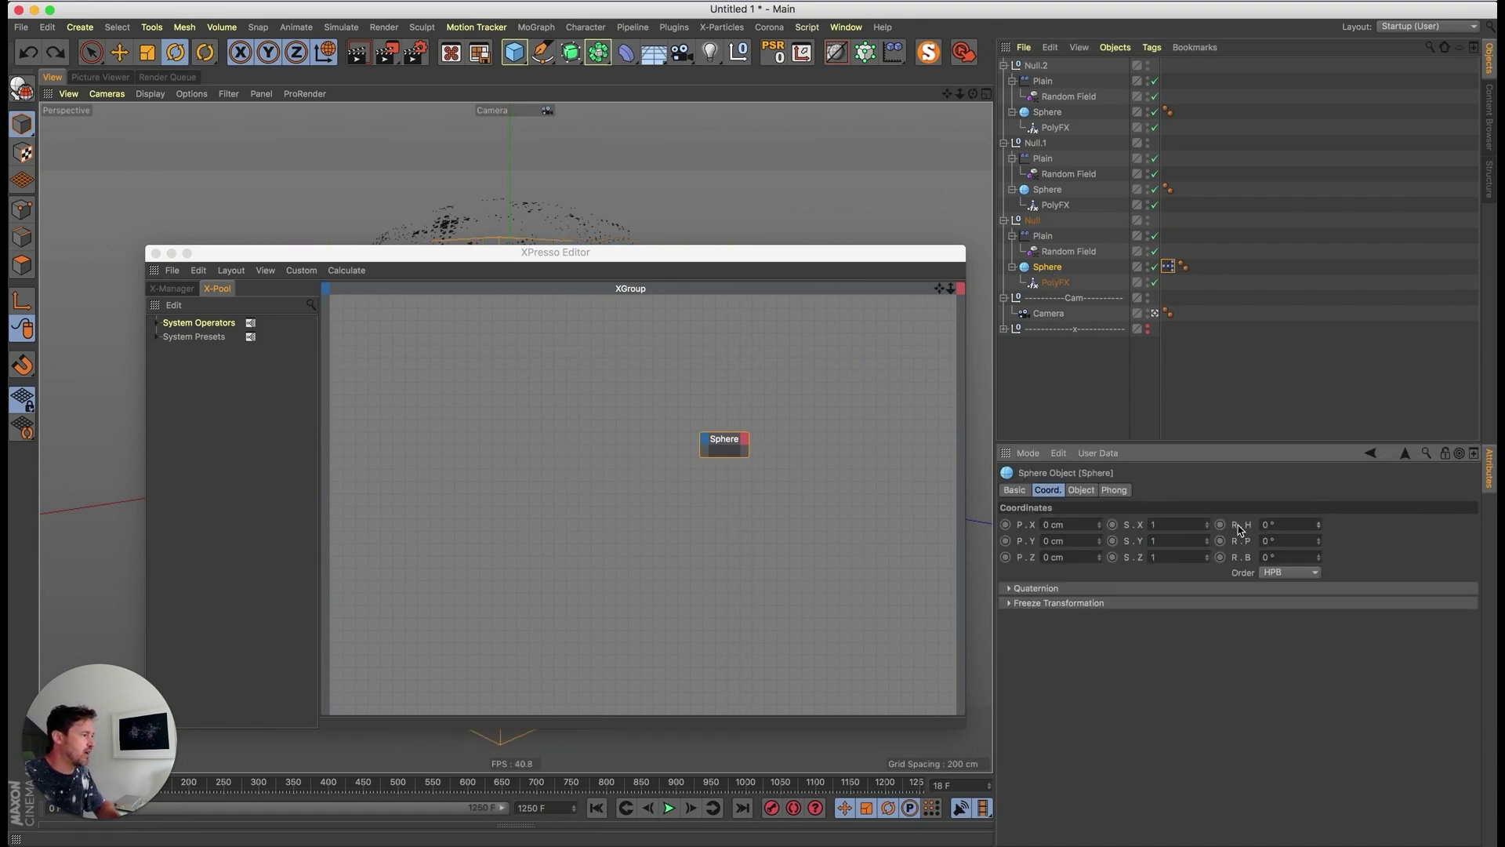
drag(710, 464, 840, 470)
click(752, 461)
- Add a Time node, connect its output to the sphere's Rotation . H, and play the animation to check the spin
click(312, 304)
text(time)
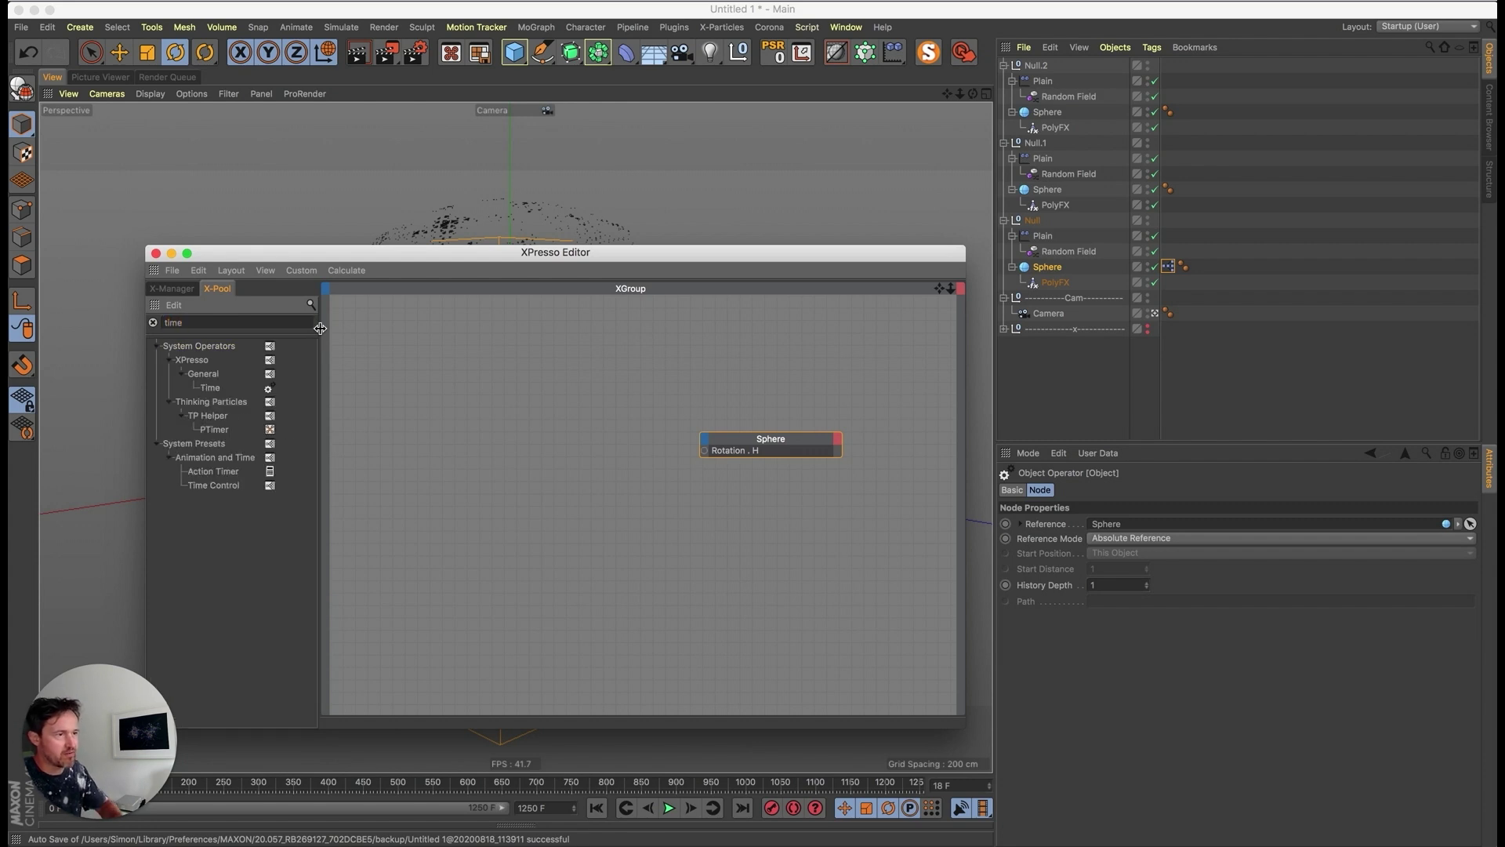
drag(210, 387, 704, 454)
drag(698, 253, 1239, 586)
click(729, 484)
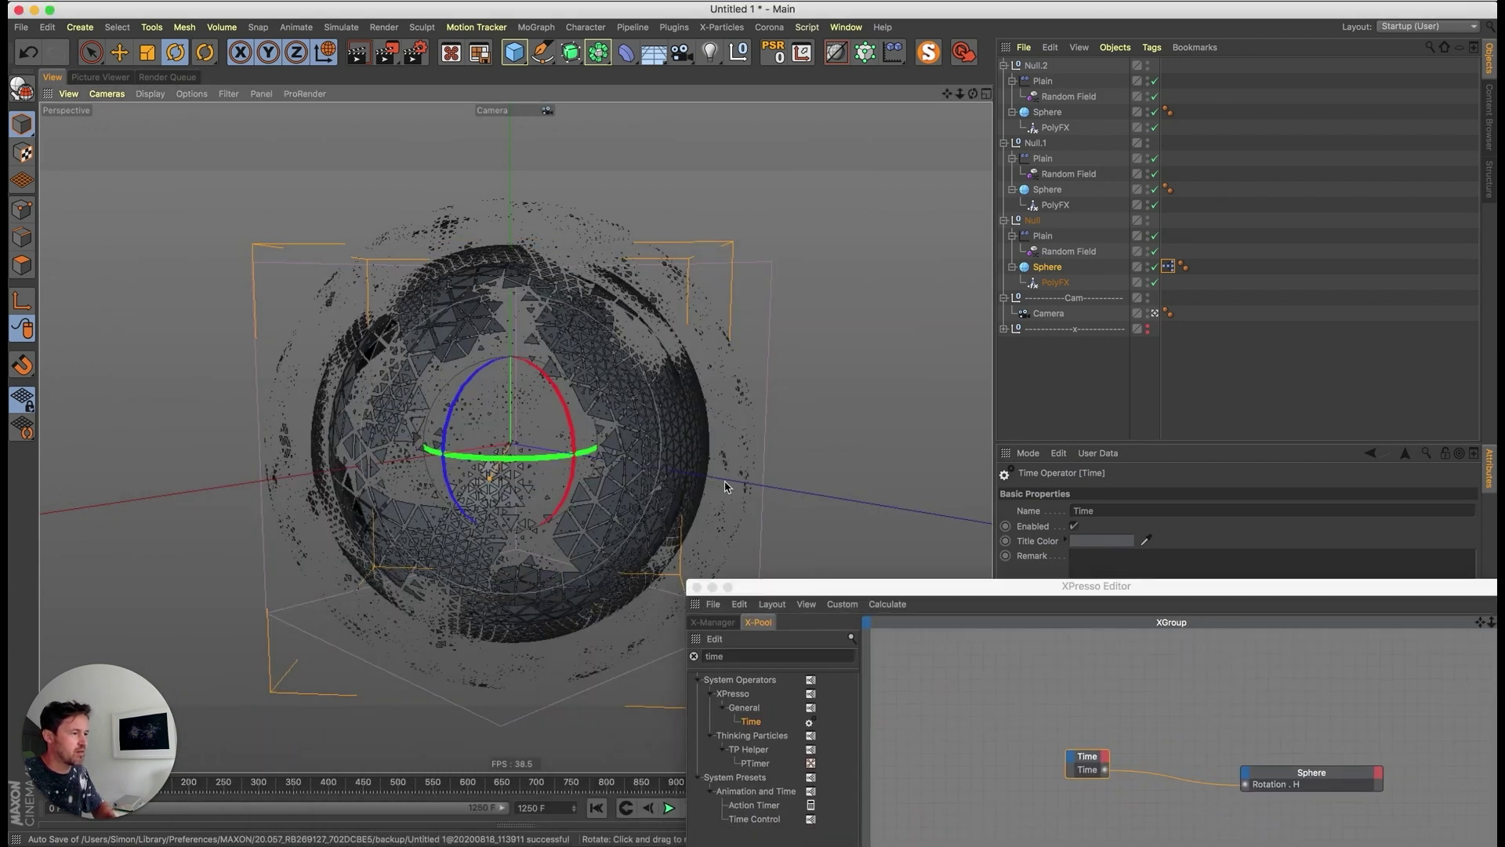
key(F8)
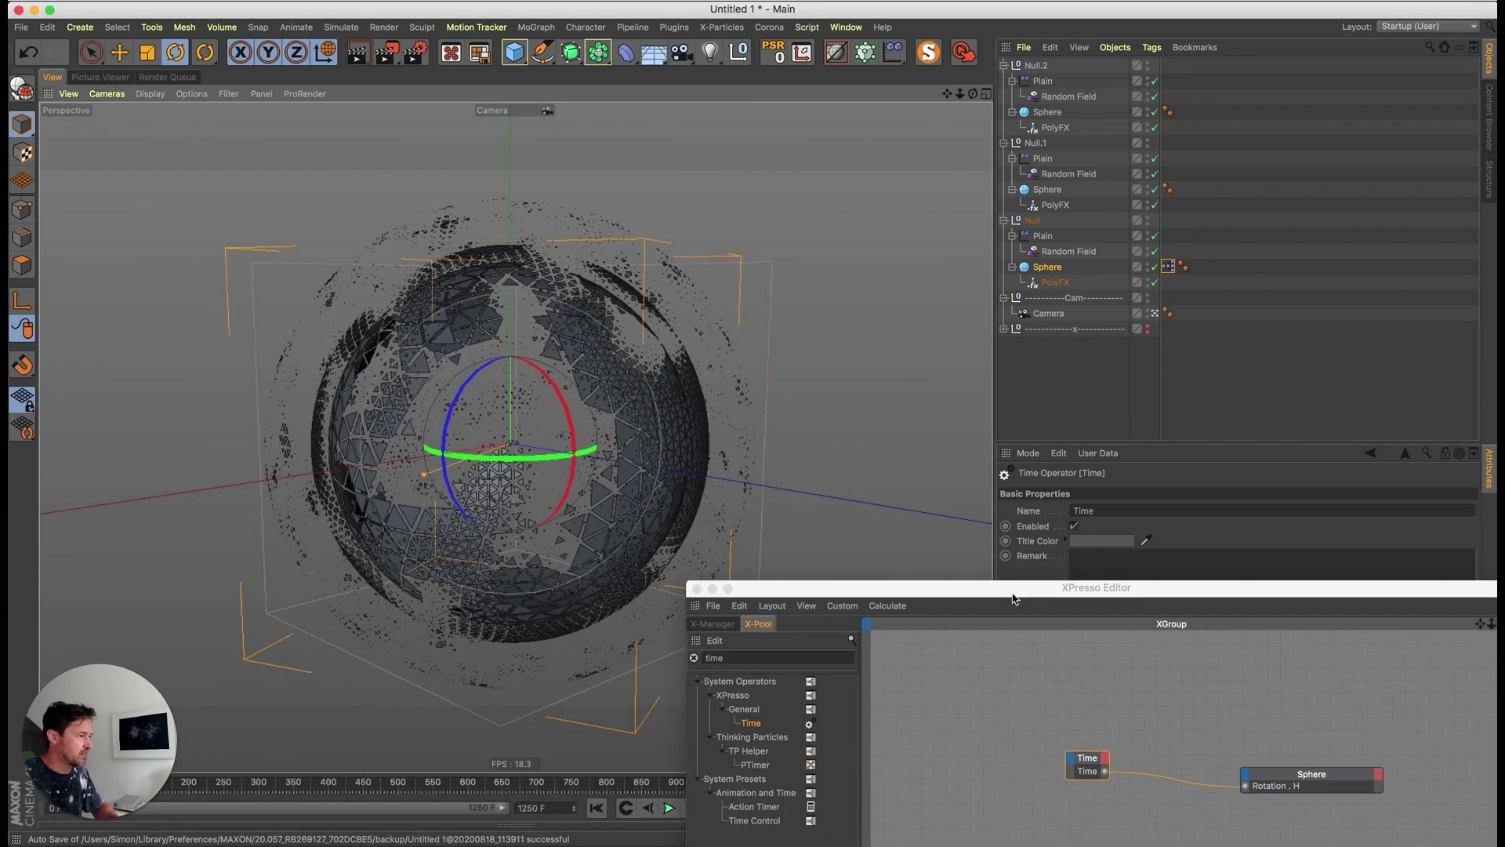
- Add a Math node to the XPresso graph and set its function to Multiply
drag(992, 597, 557, 230)
drag(369, 290, 239, 285)
text(math)
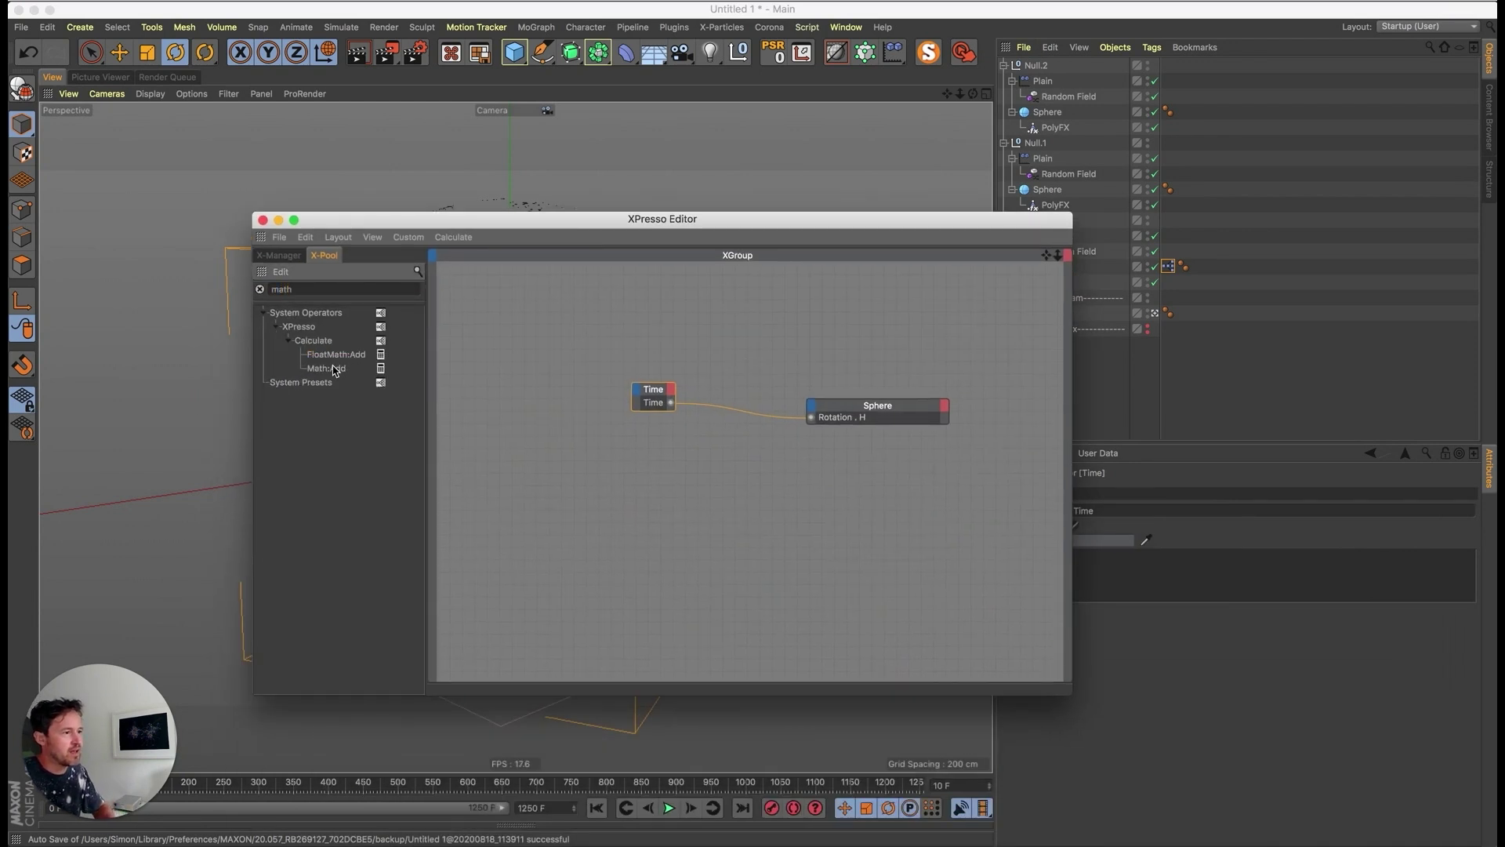
drag(695, 504, 695, 504)
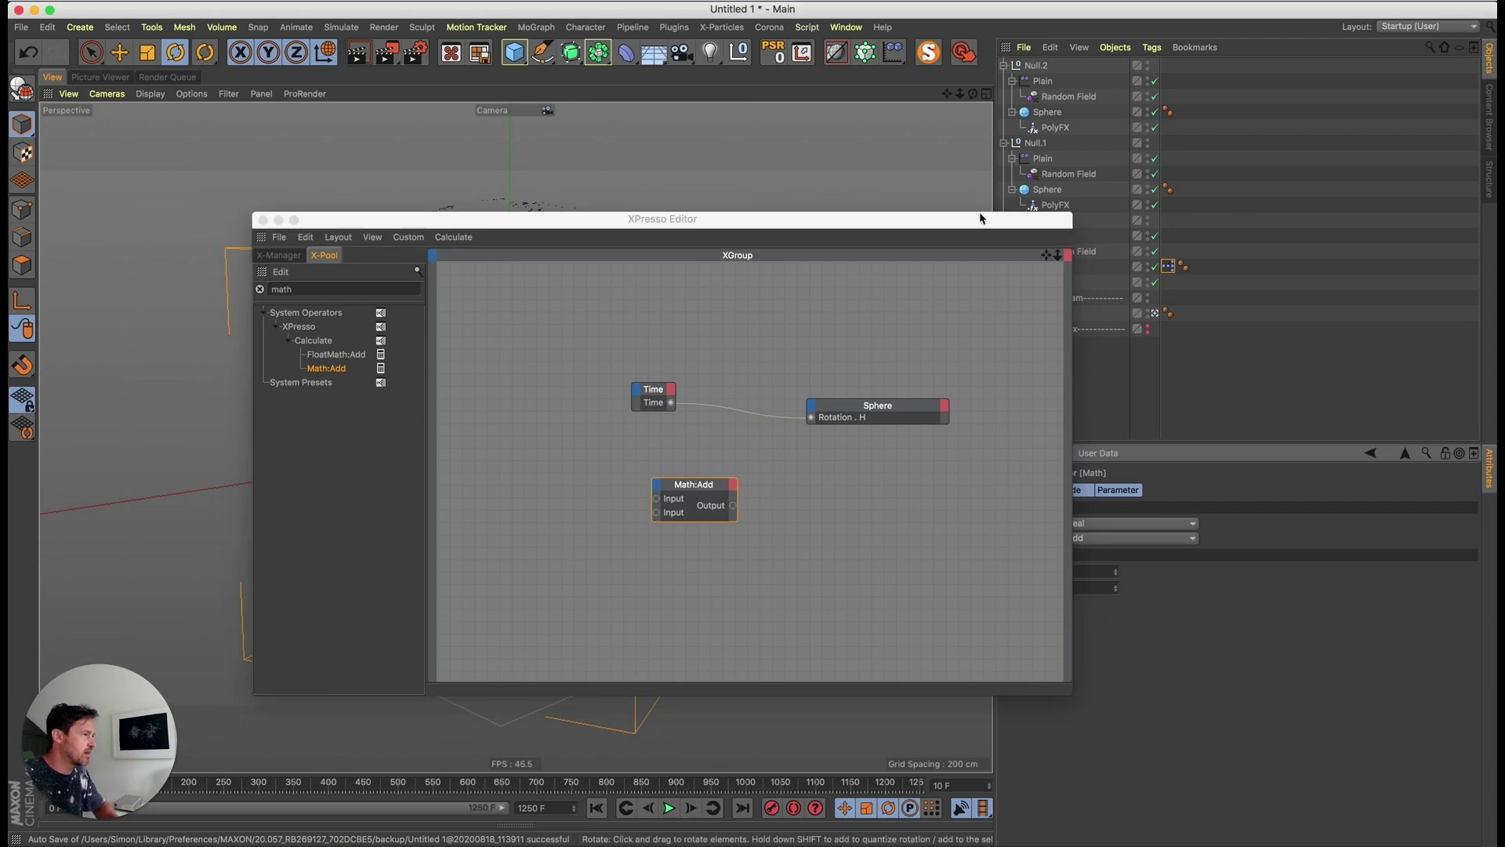
drag(980, 220, 818, 210)
click(1129, 538)
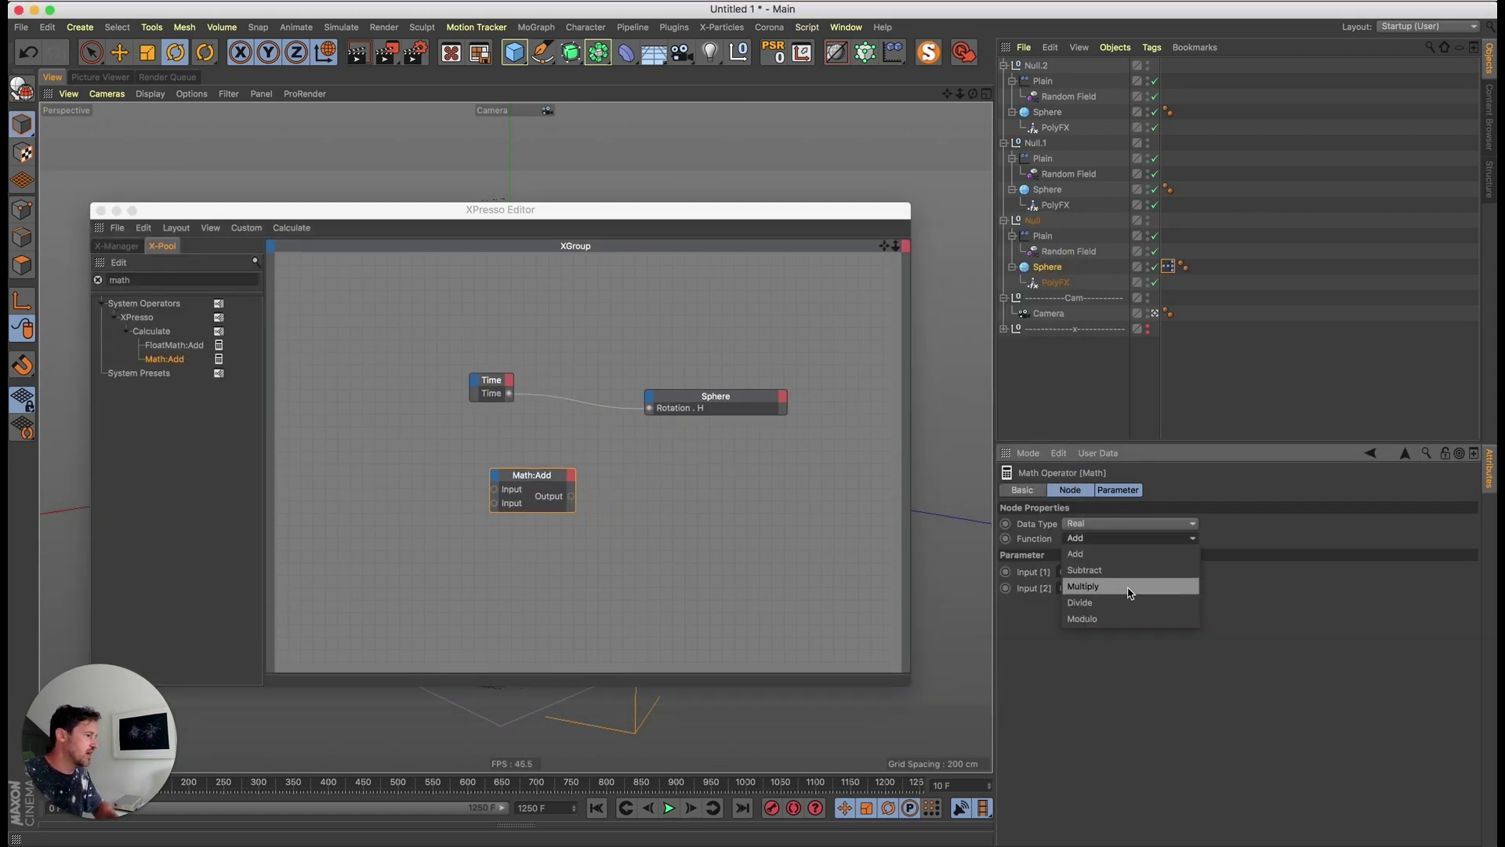
click(1130, 587)
- Route the Time output through the Multiply node's first input into the sphere's Rotation . H
click(511, 387)
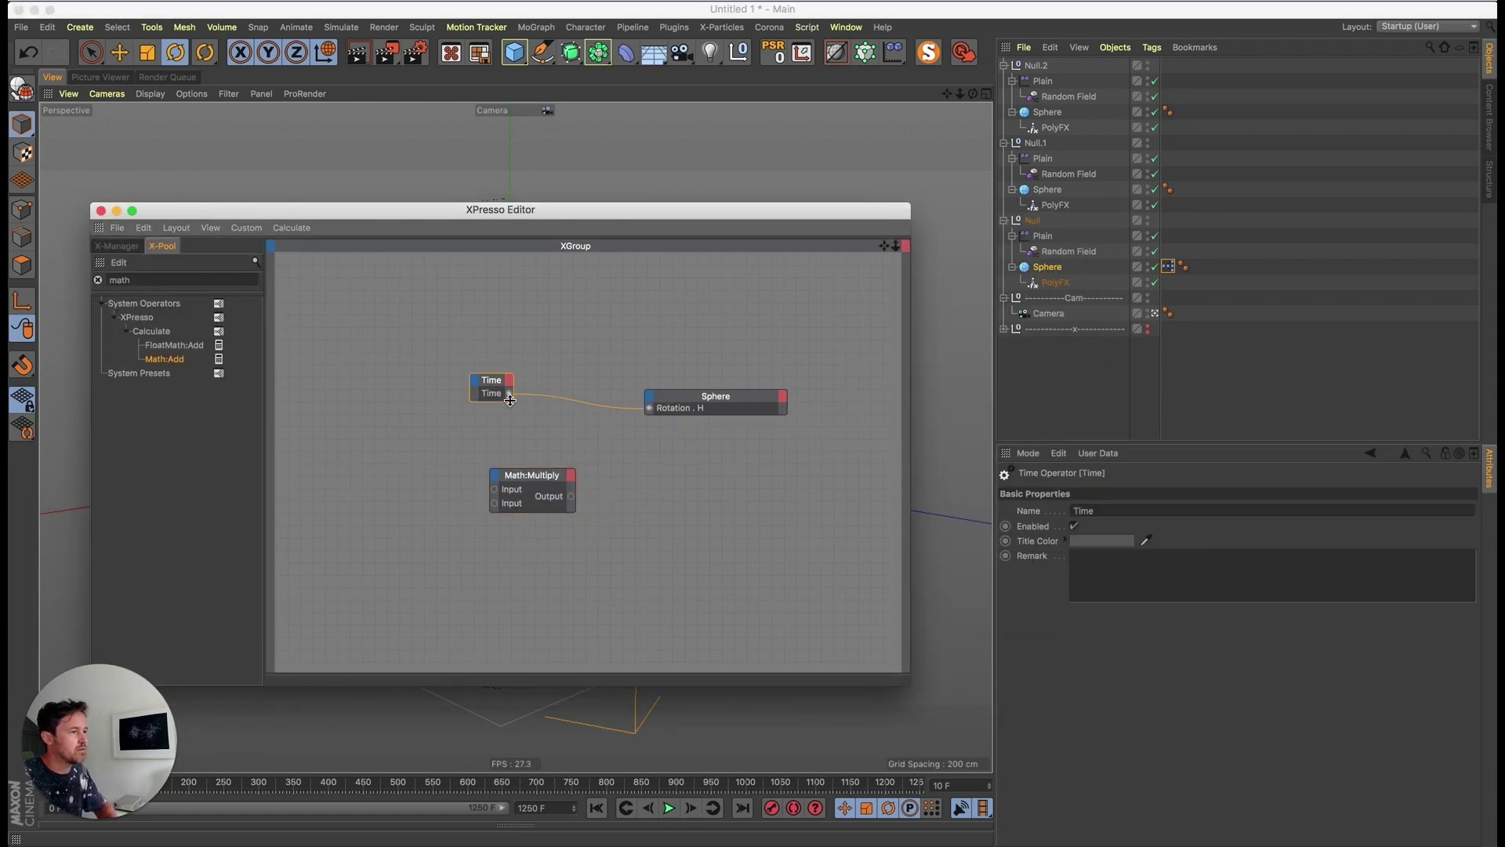
drag(494, 492, 495, 489)
drag(622, 445, 651, 411)
drag(492, 381, 437, 379)
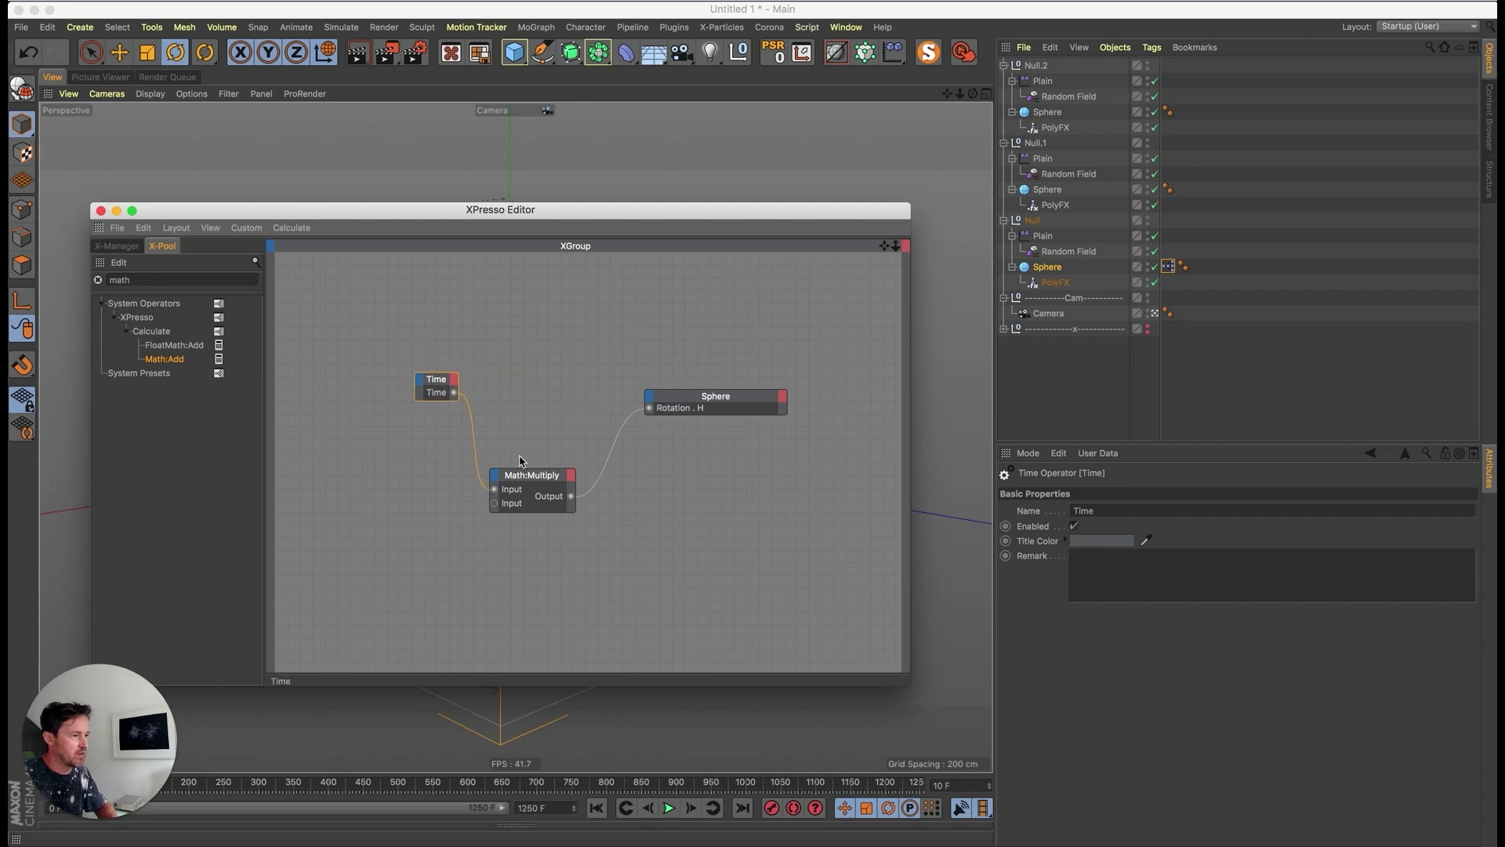
- Set the Multiply node's second input to 0.2 and play the animation to check the rotation speed
click(527, 484)
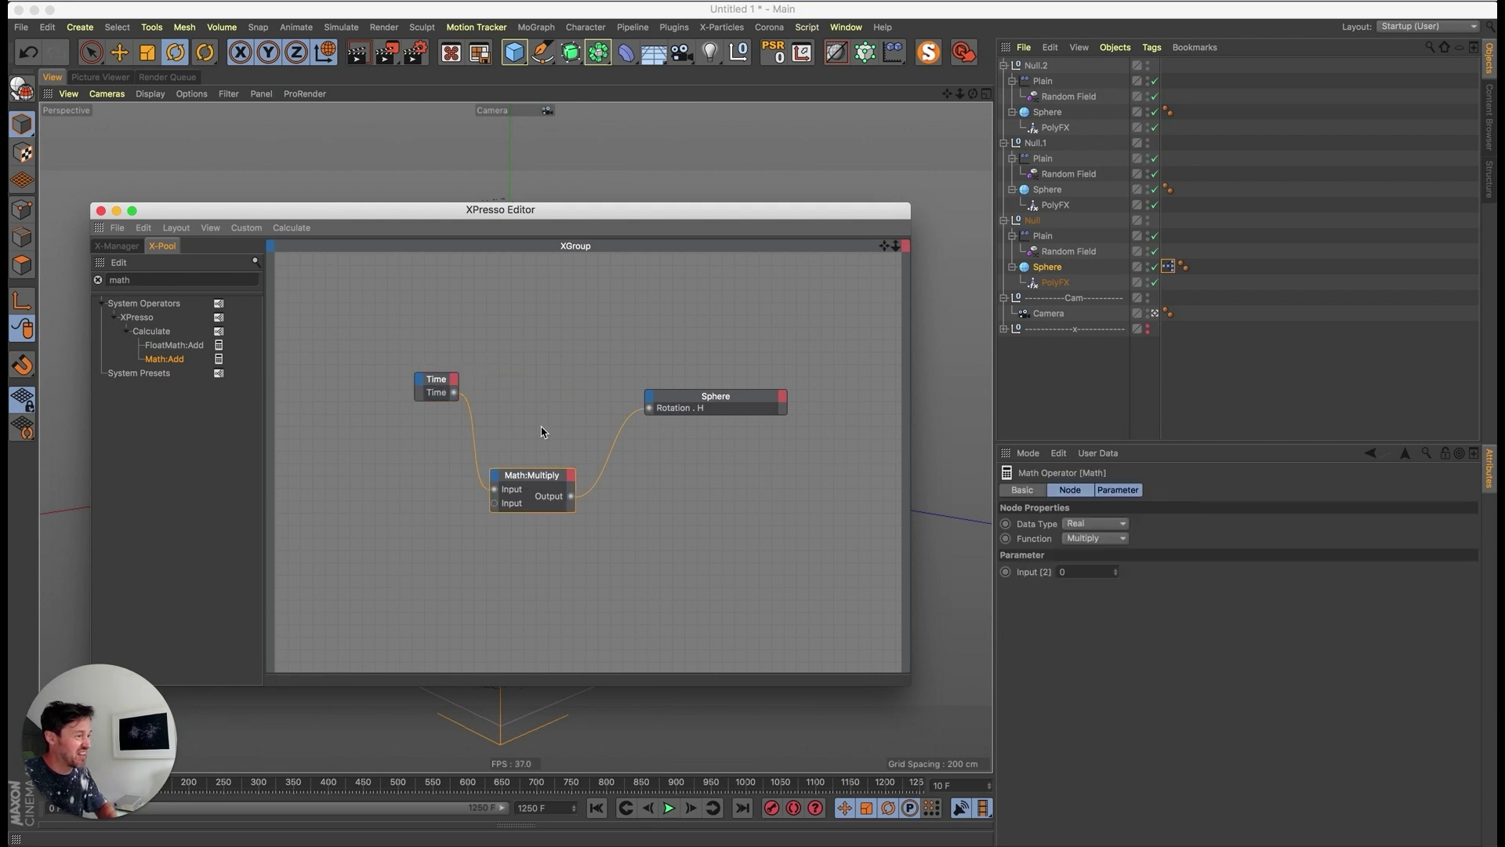
click(1086, 571)
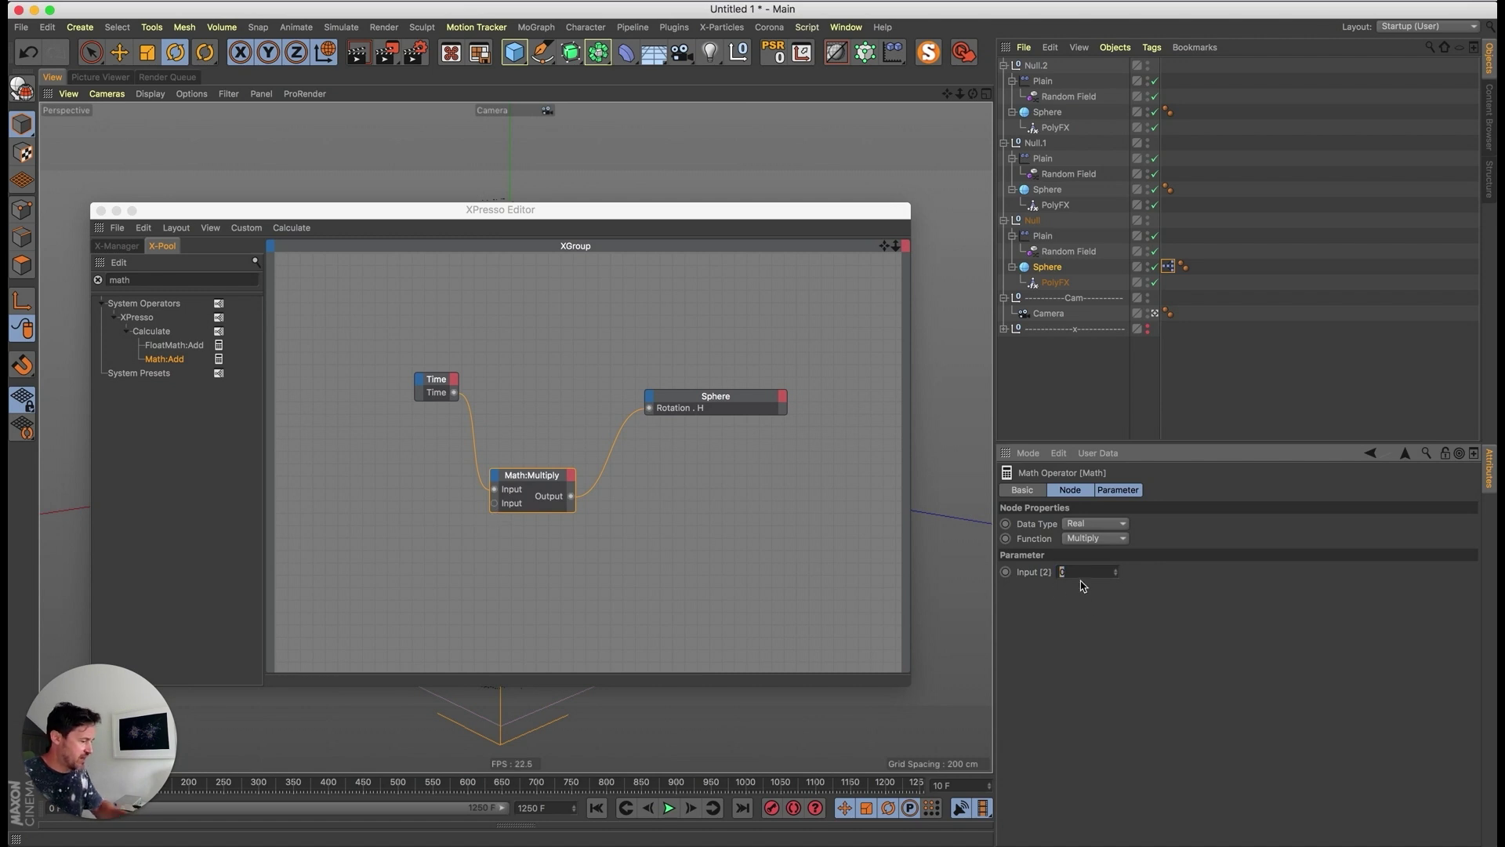
text(0.2)
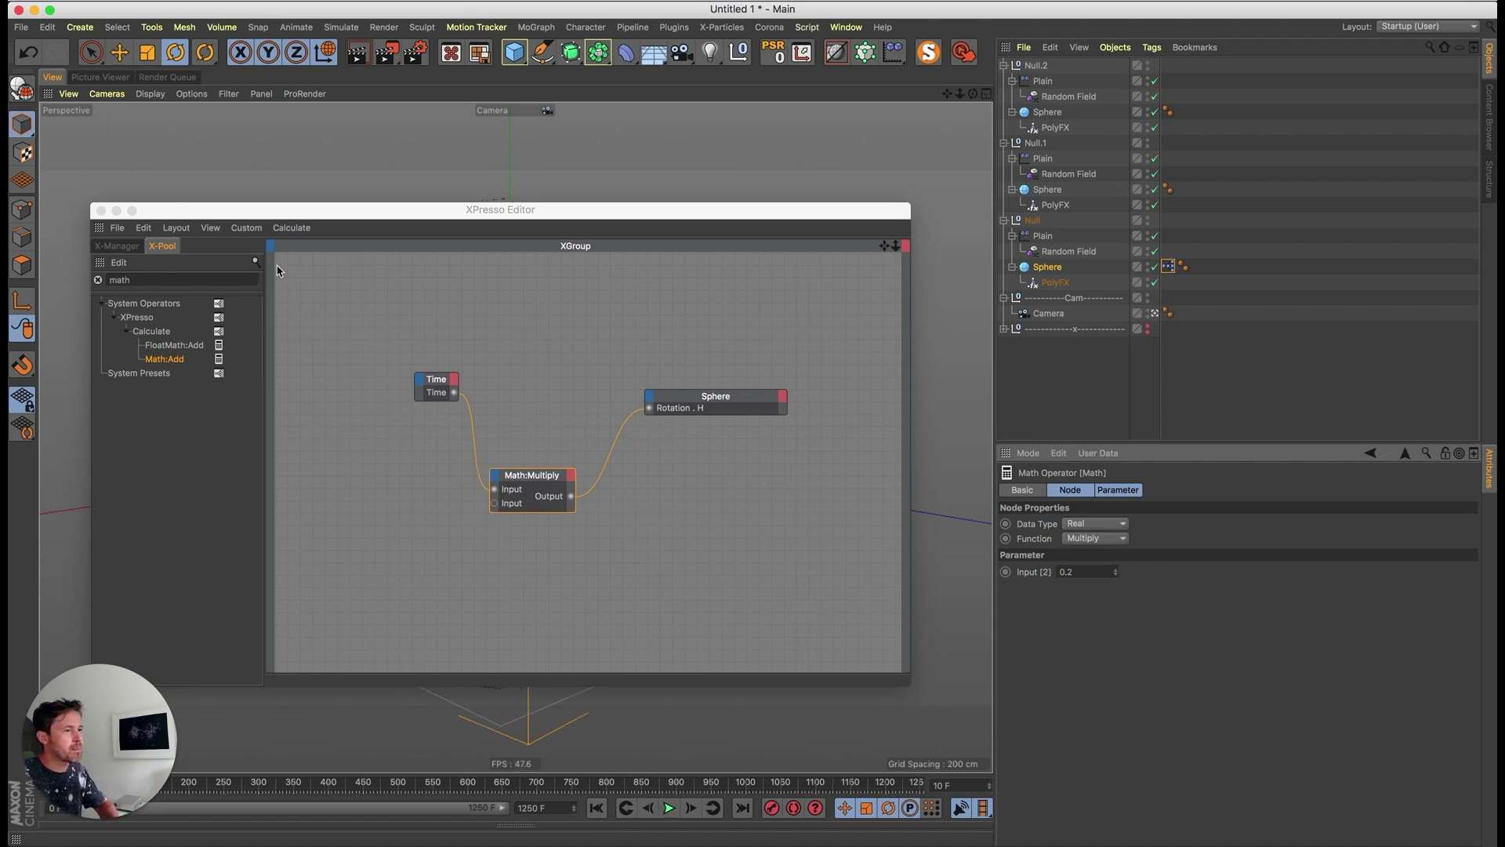
double_click(286, 210)
key(F8)
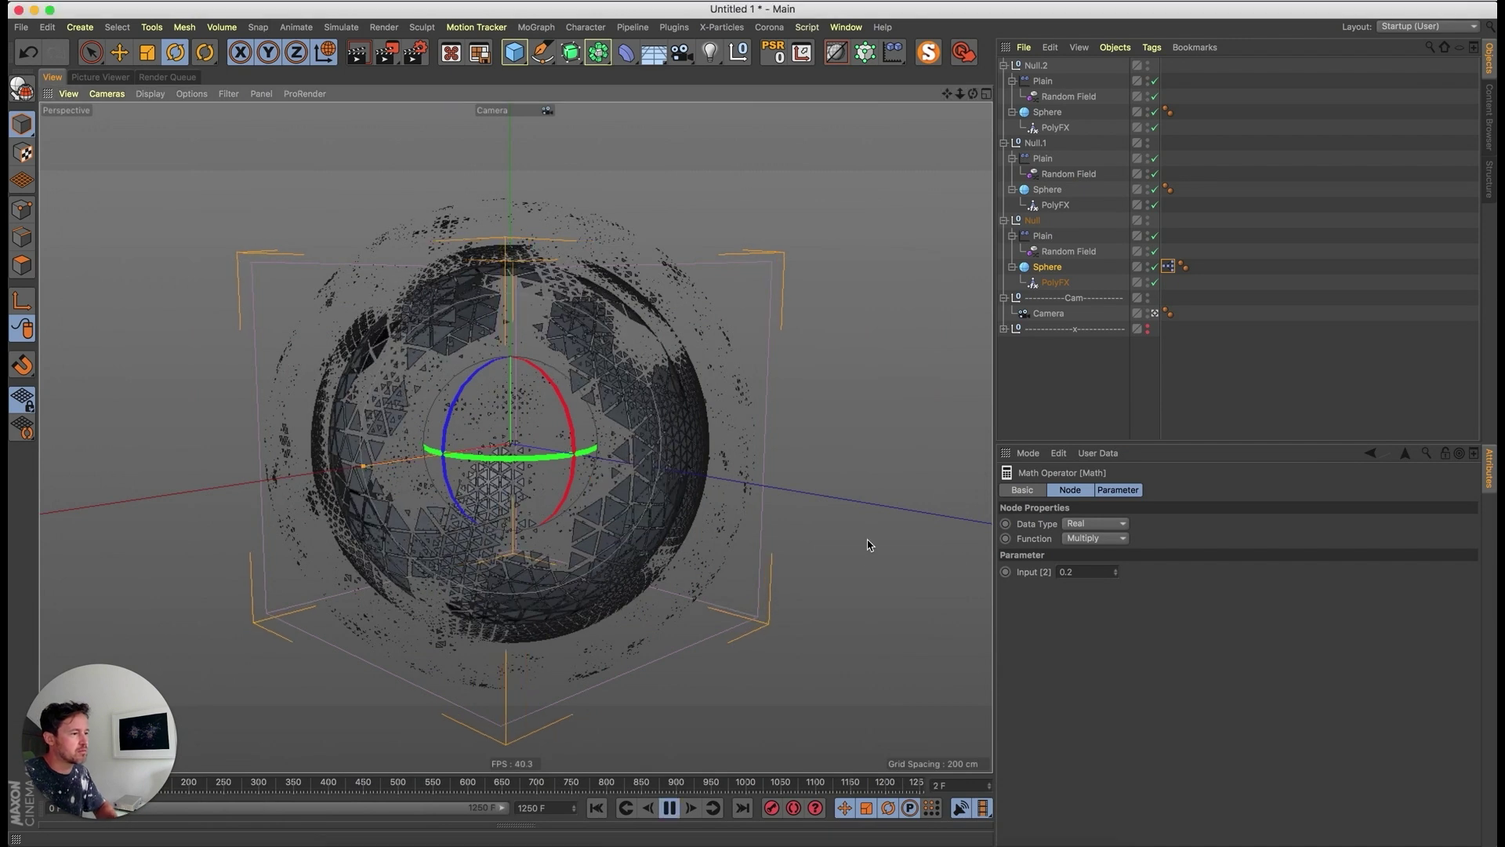
key(F8)
- Set the Multiply node's second input to 0.1 and the Sphere node's reference mode to Relative Reference
drag(737, 846, 707, 504)
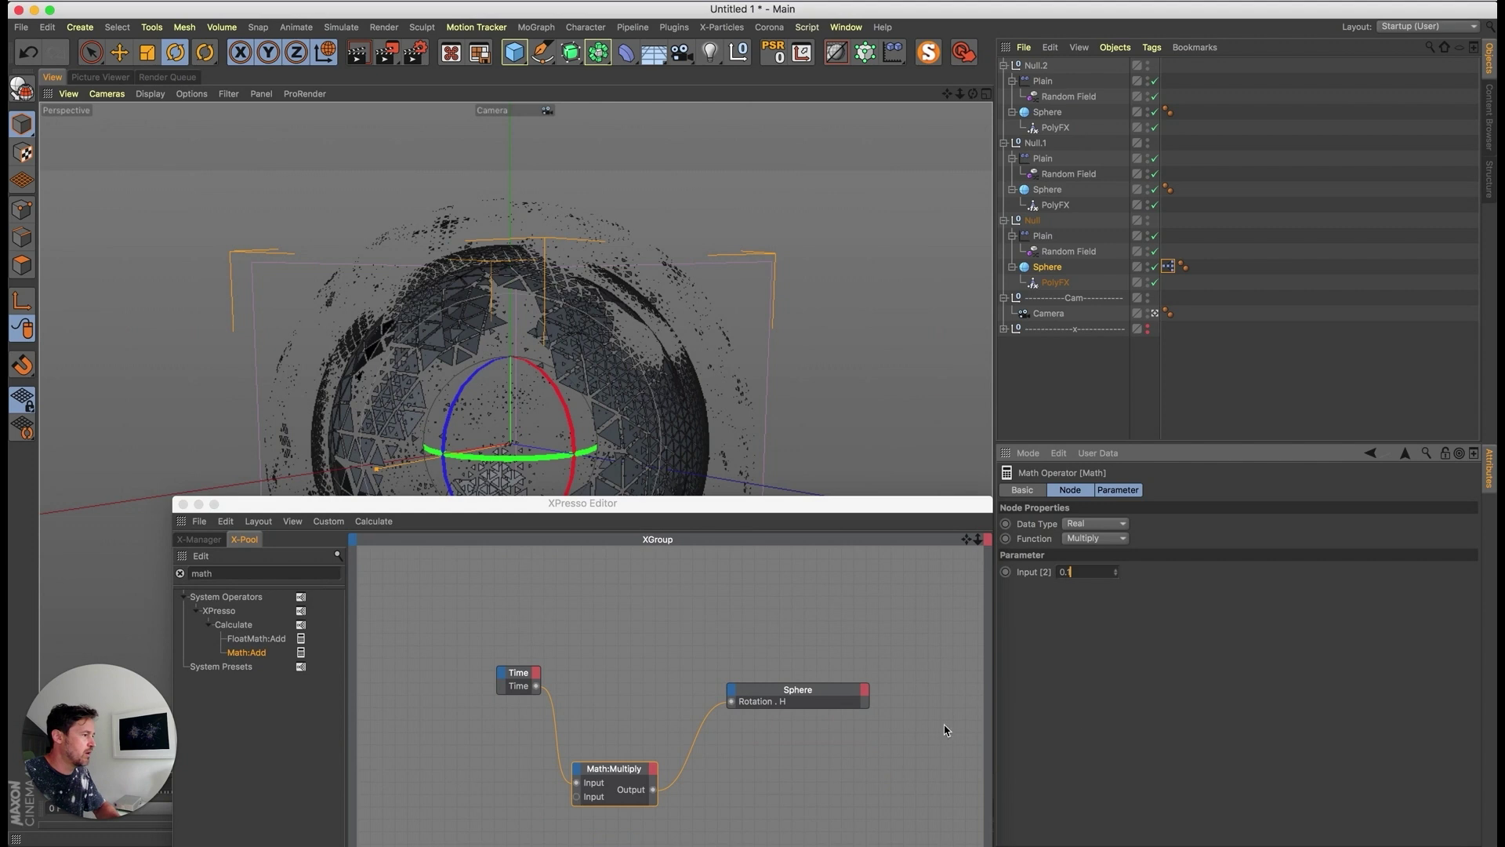
click(765, 838)
click(796, 700)
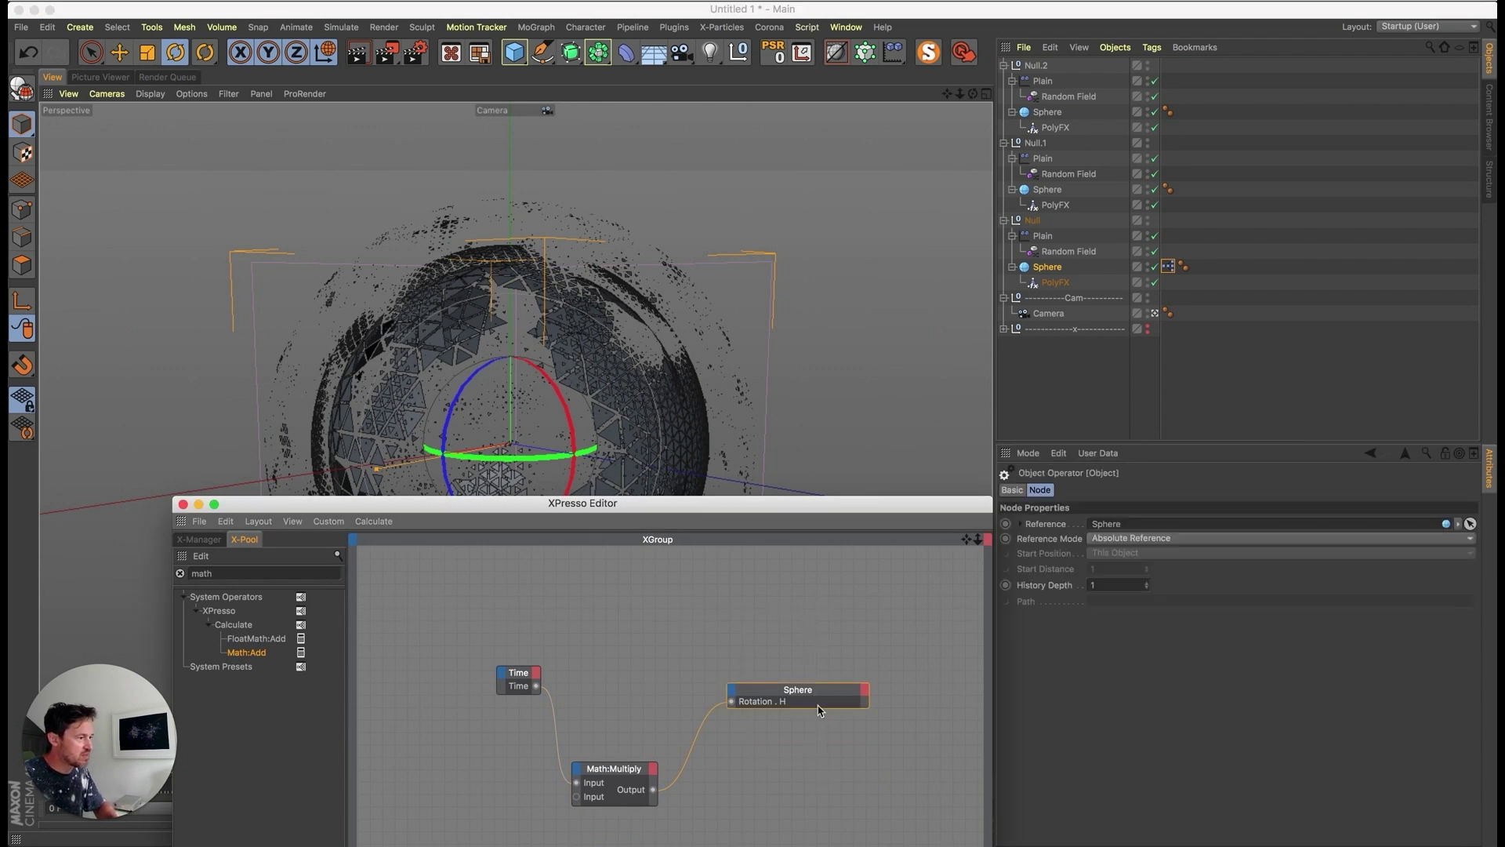
drag(850, 504, 748, 268)
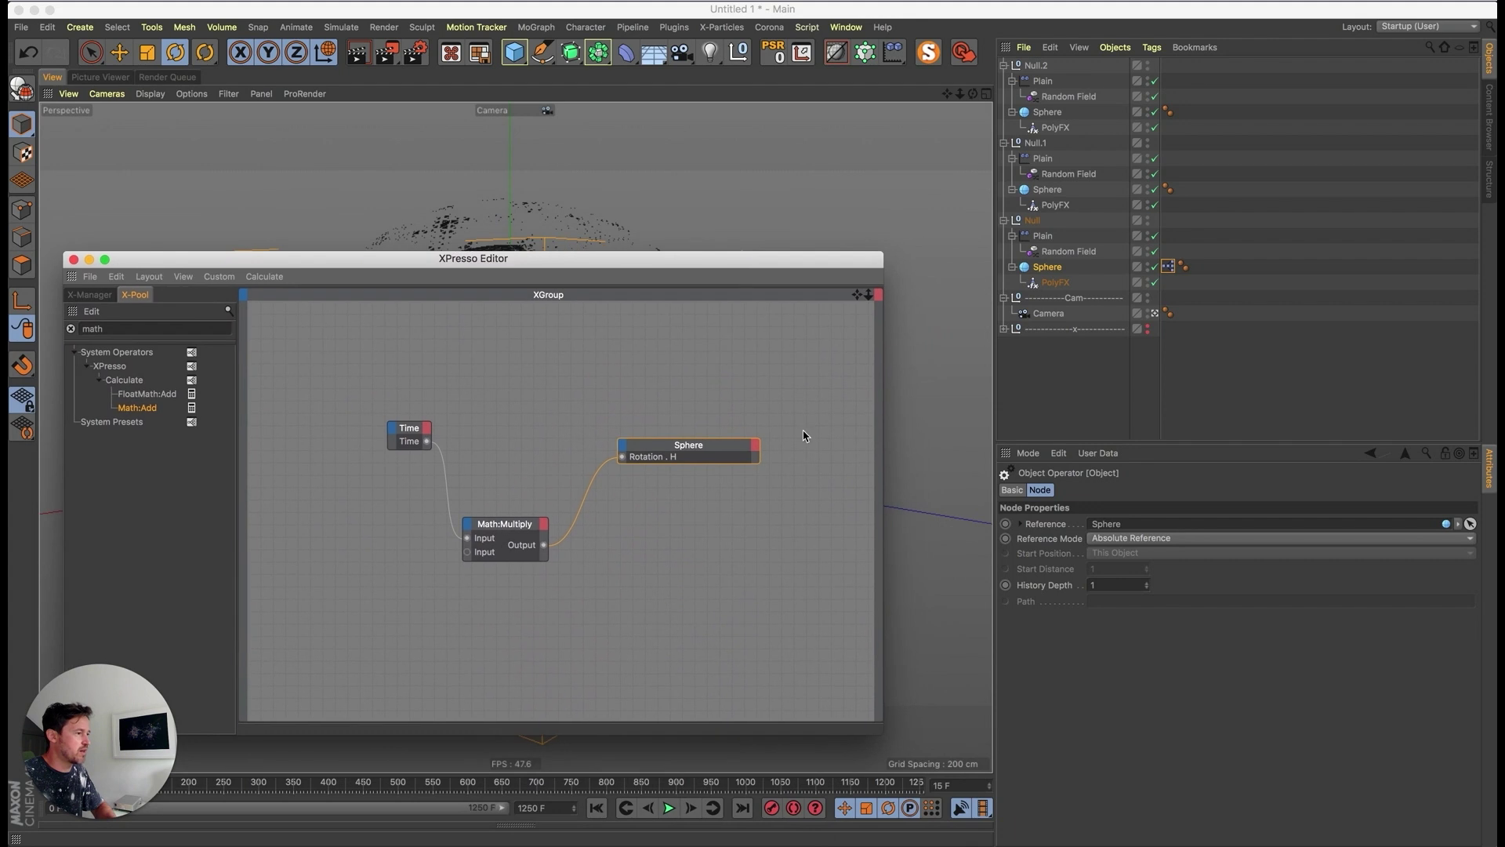
click(1133, 538)
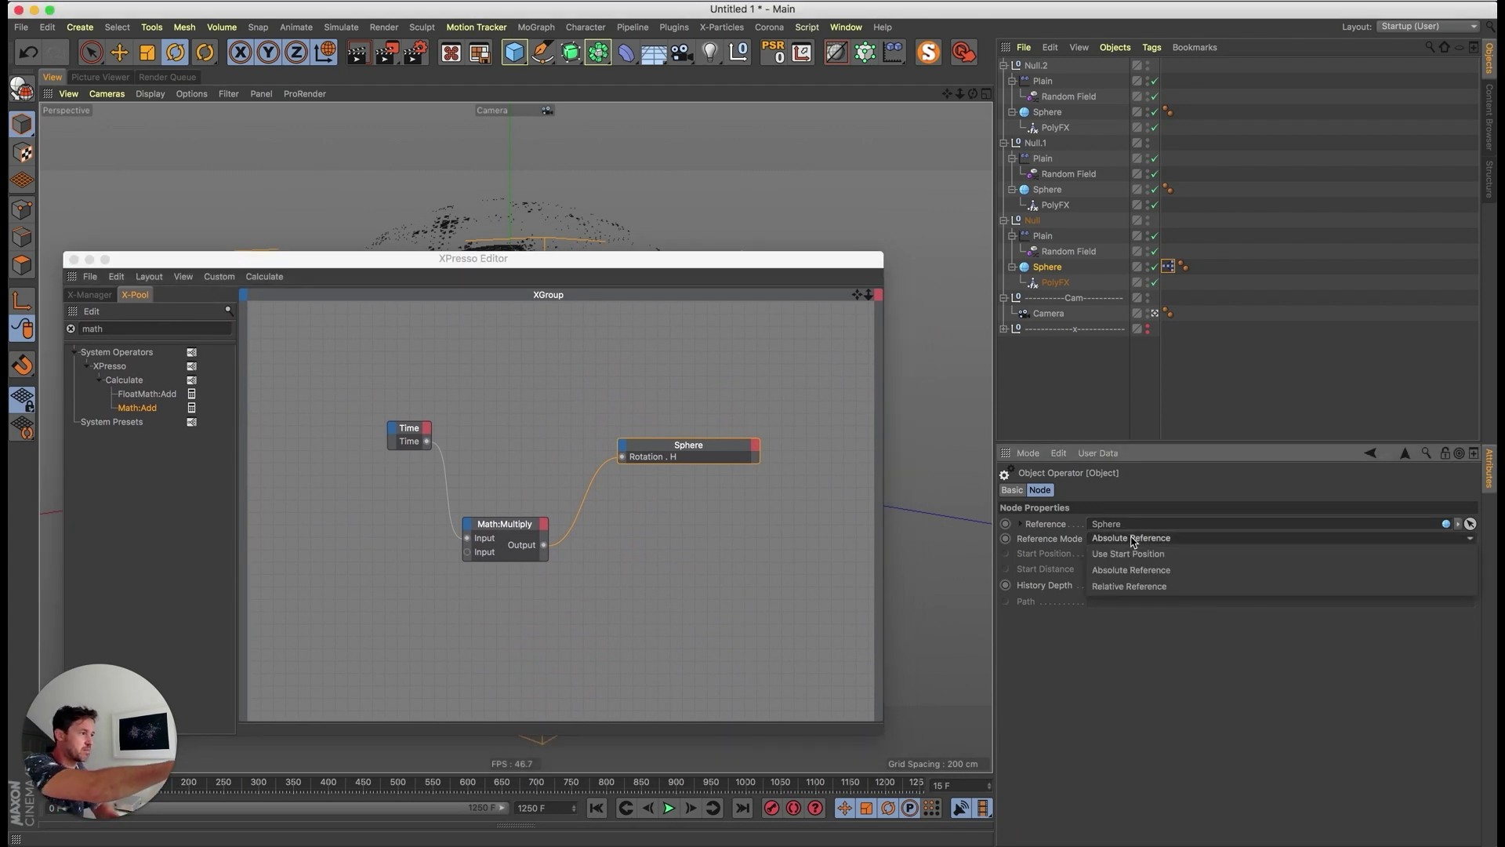
click(1129, 586)
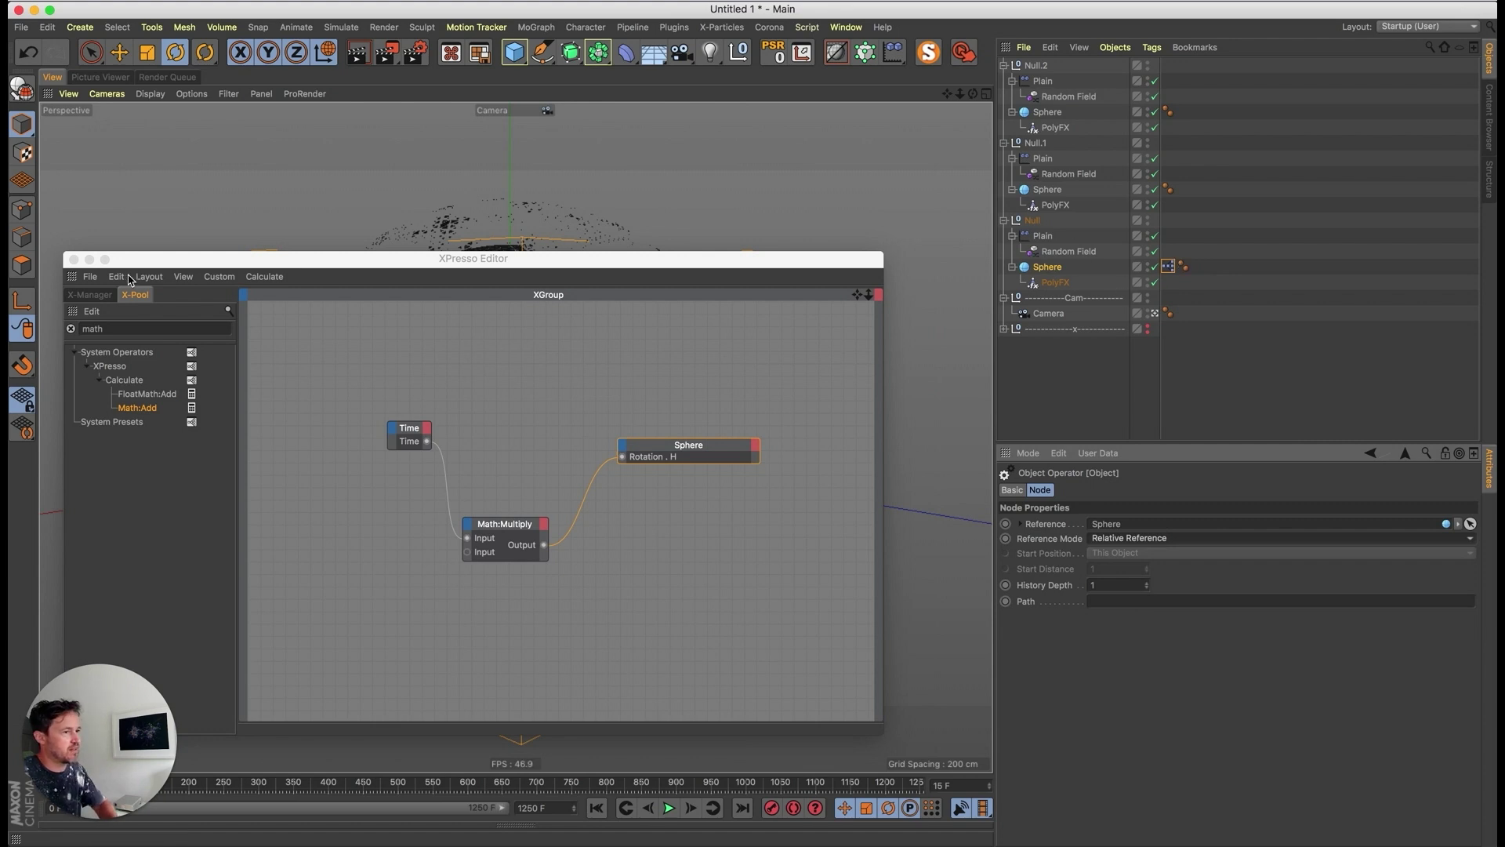
click(76, 260)
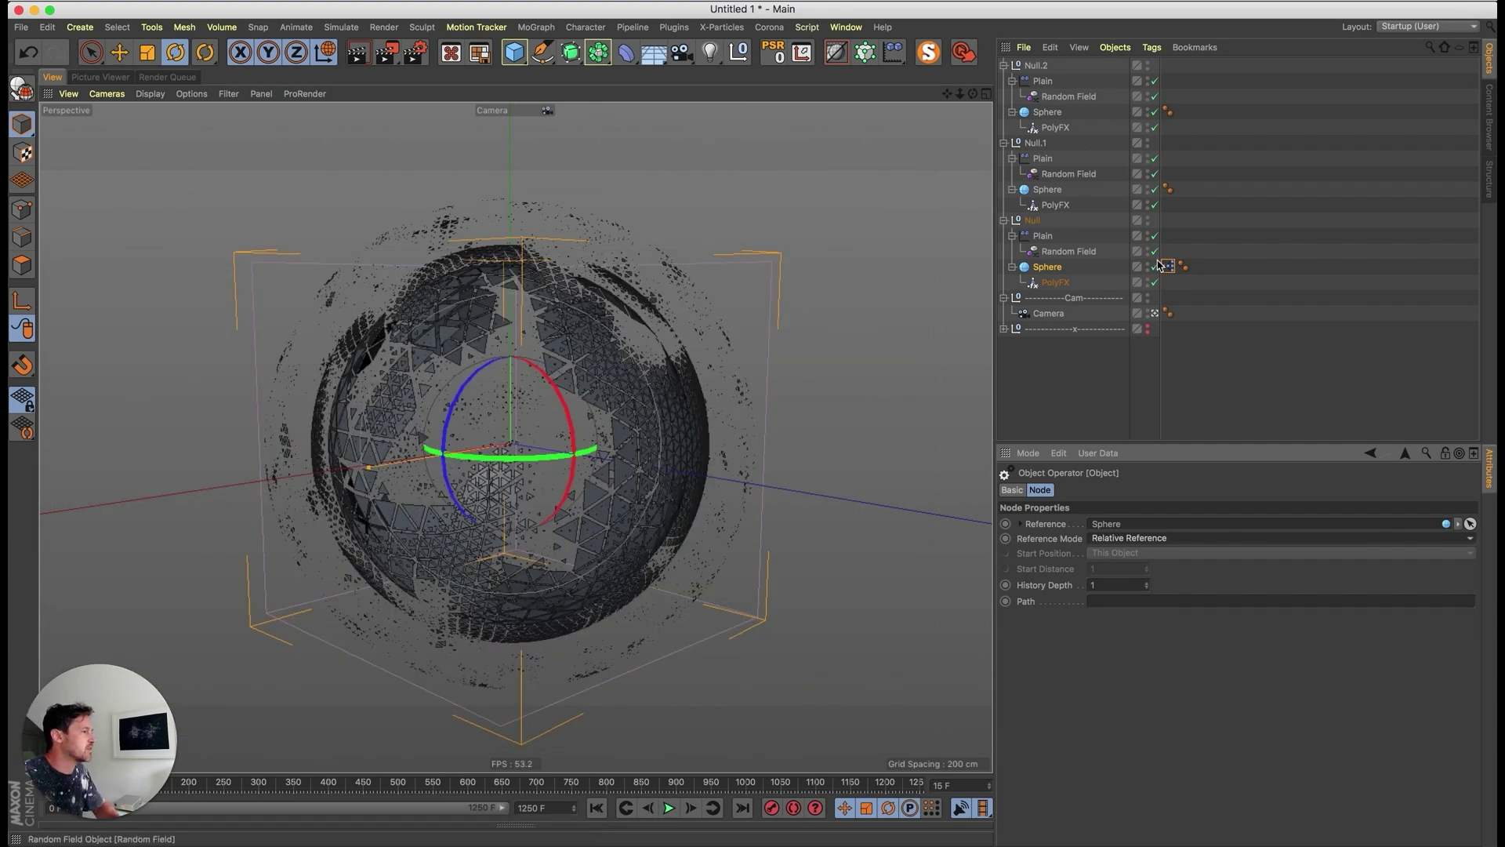
- Copy the XPresso tag to the sphere in Null.1 and set its Multiply node's second input to 0.06
ctrl+drag(1169, 267, 1082, 190)
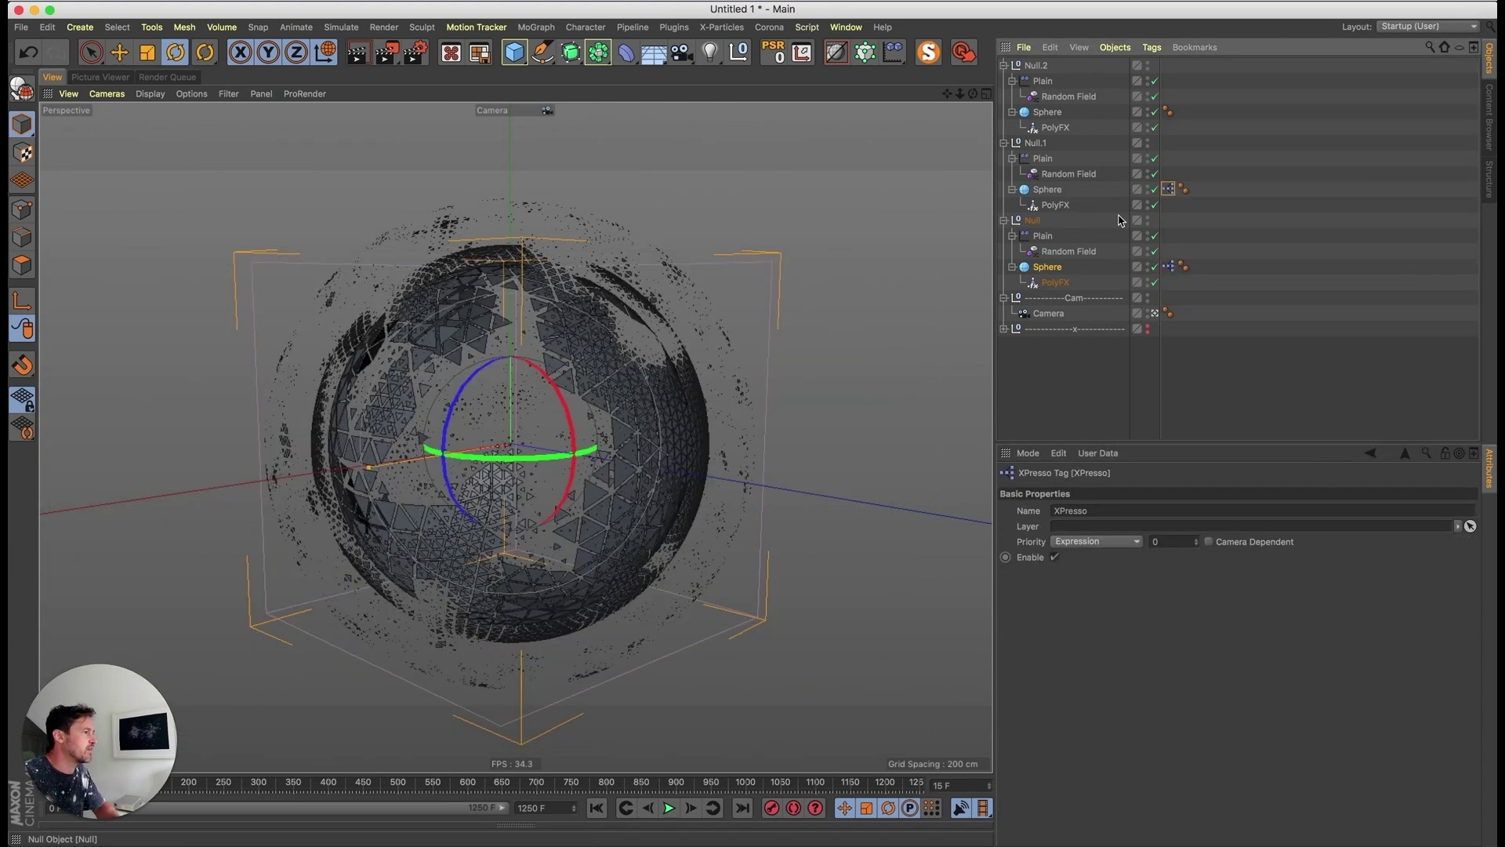
double_click(1168, 189)
click(1119, 448)
drag(1125, 180, 569, 160)
click(1079, 573)
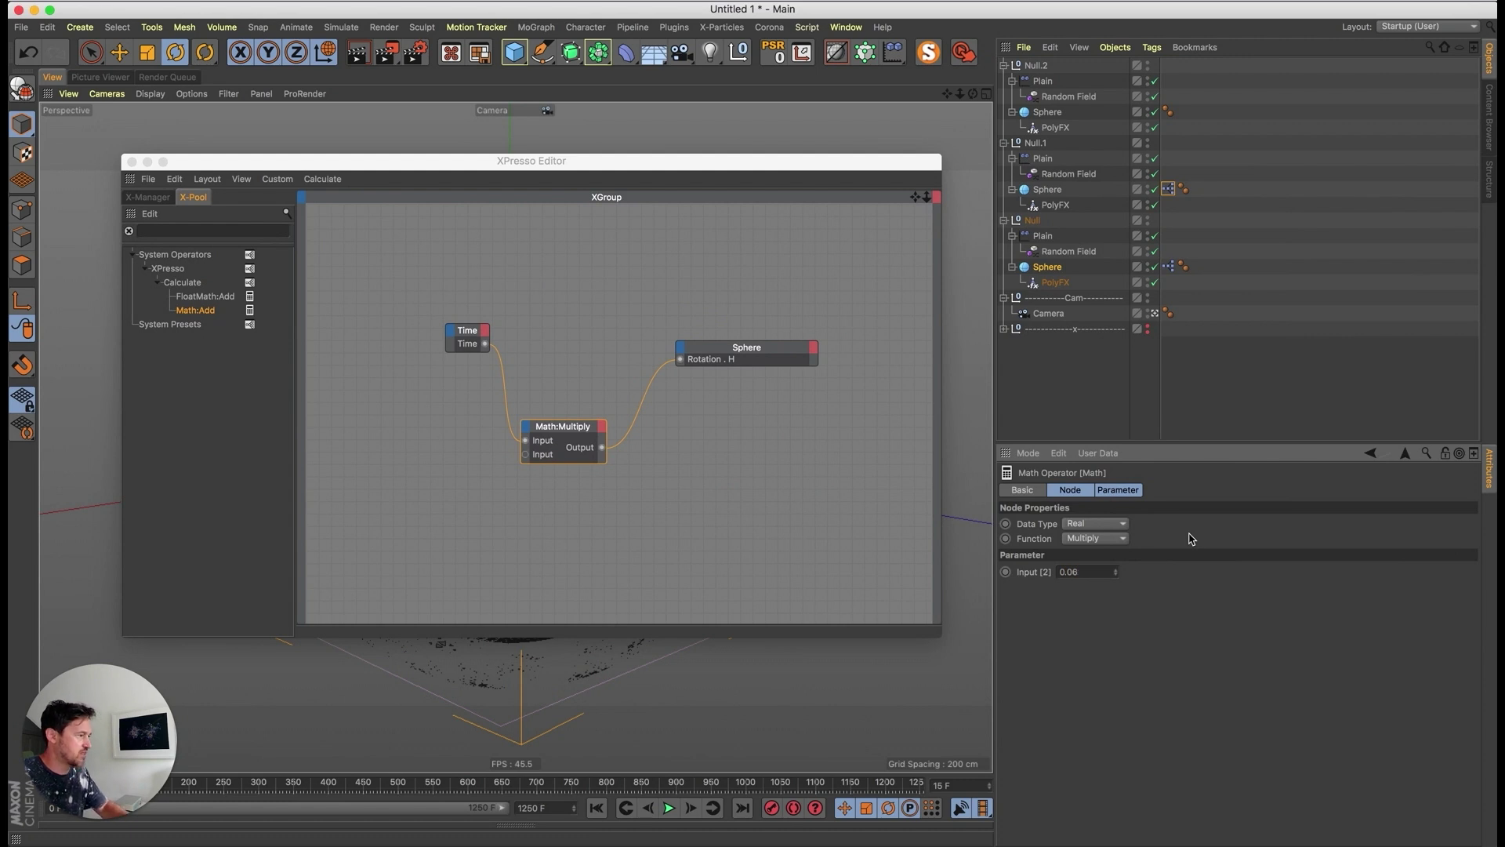
- Copy the XPresso tag to the sphere in Null.2 and set its Multiply node's second input to 0.03
ctrl+drag(1169, 189, 1048, 114)
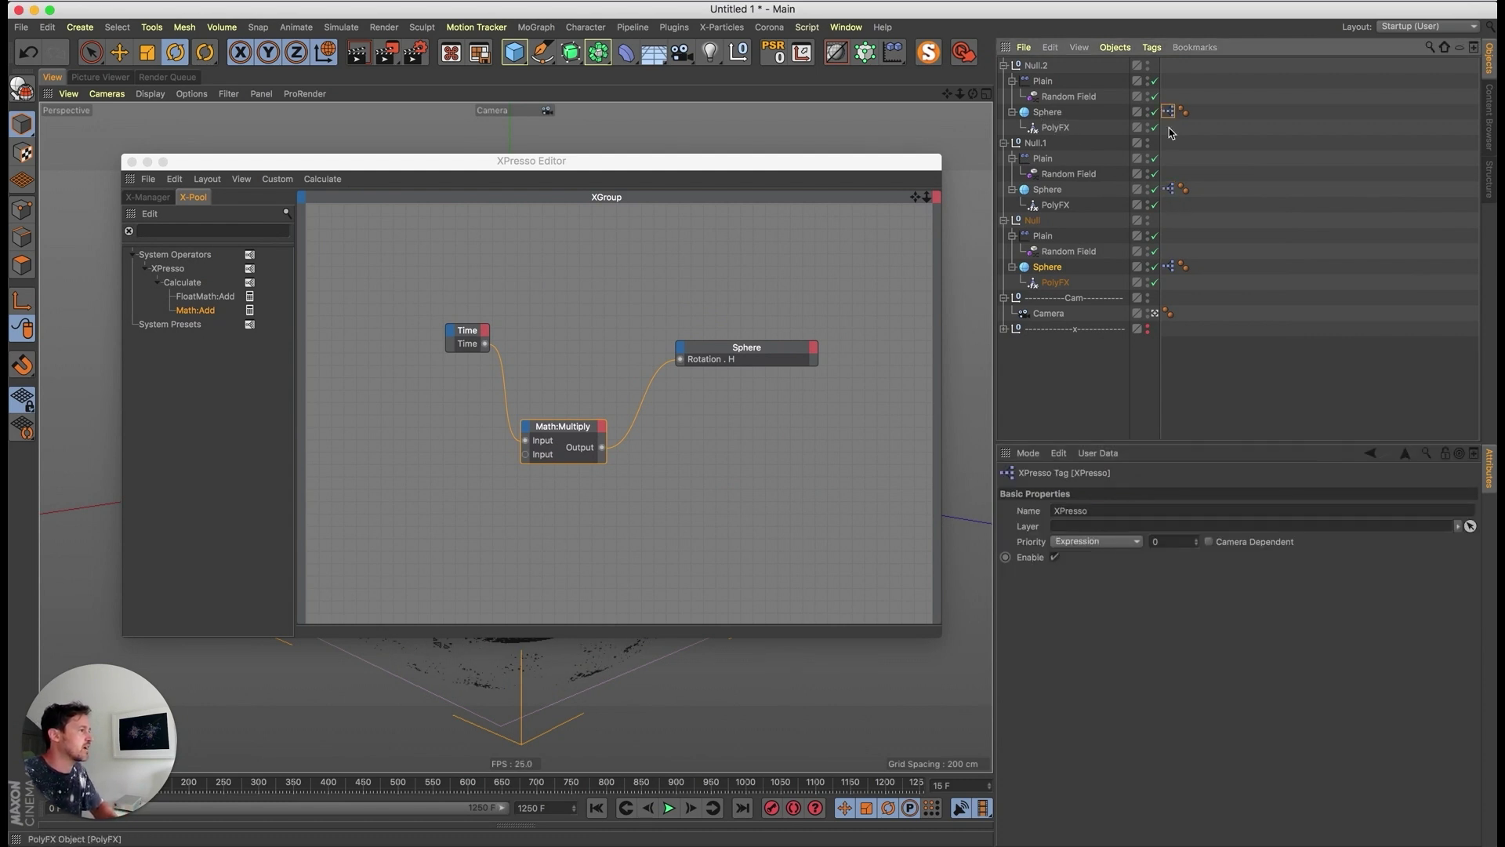
click(589, 483)
click(1074, 572)
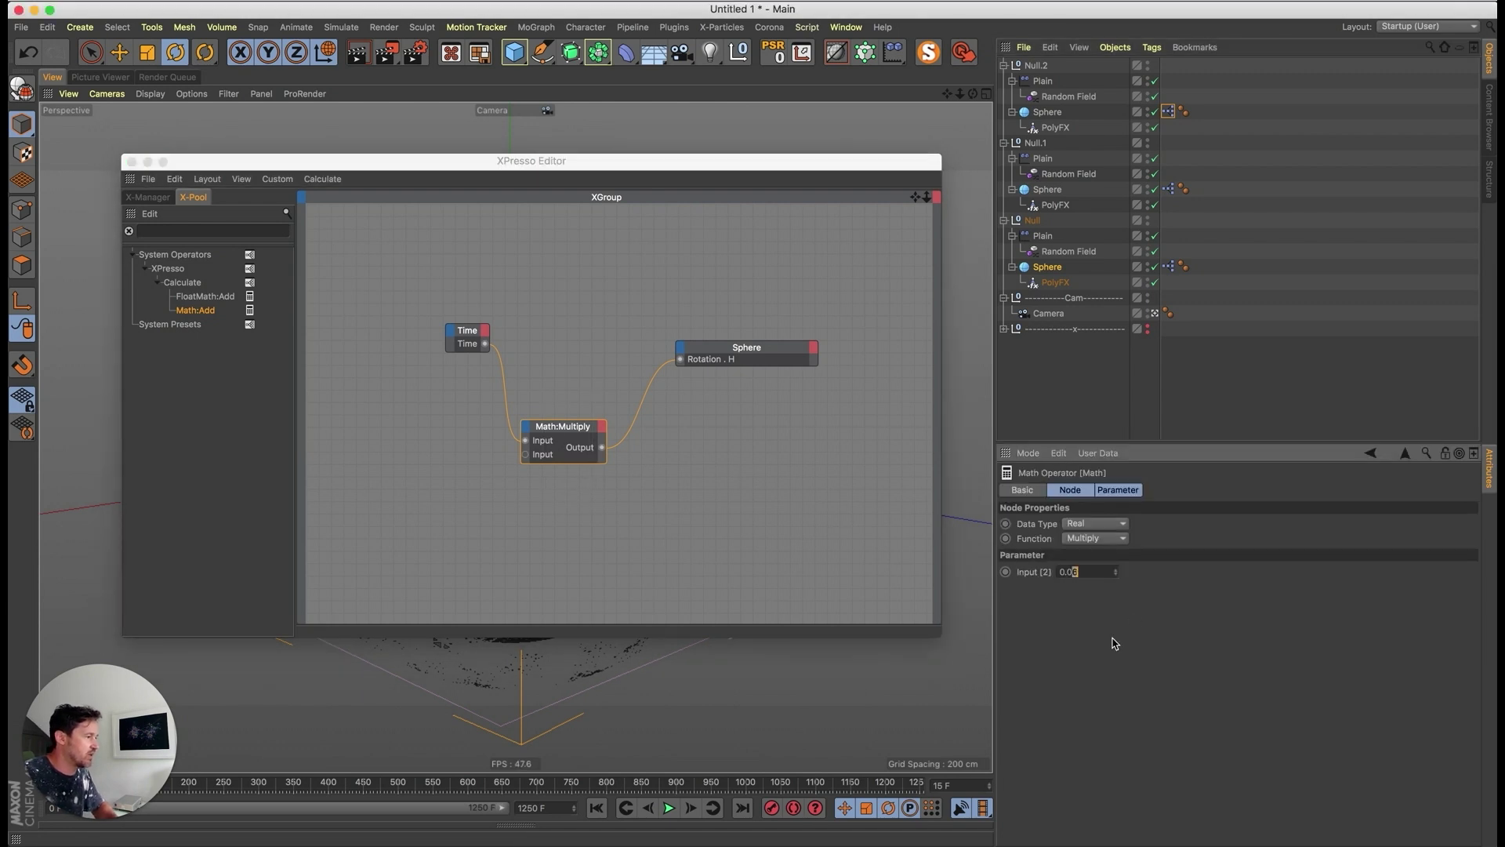
click(132, 162)
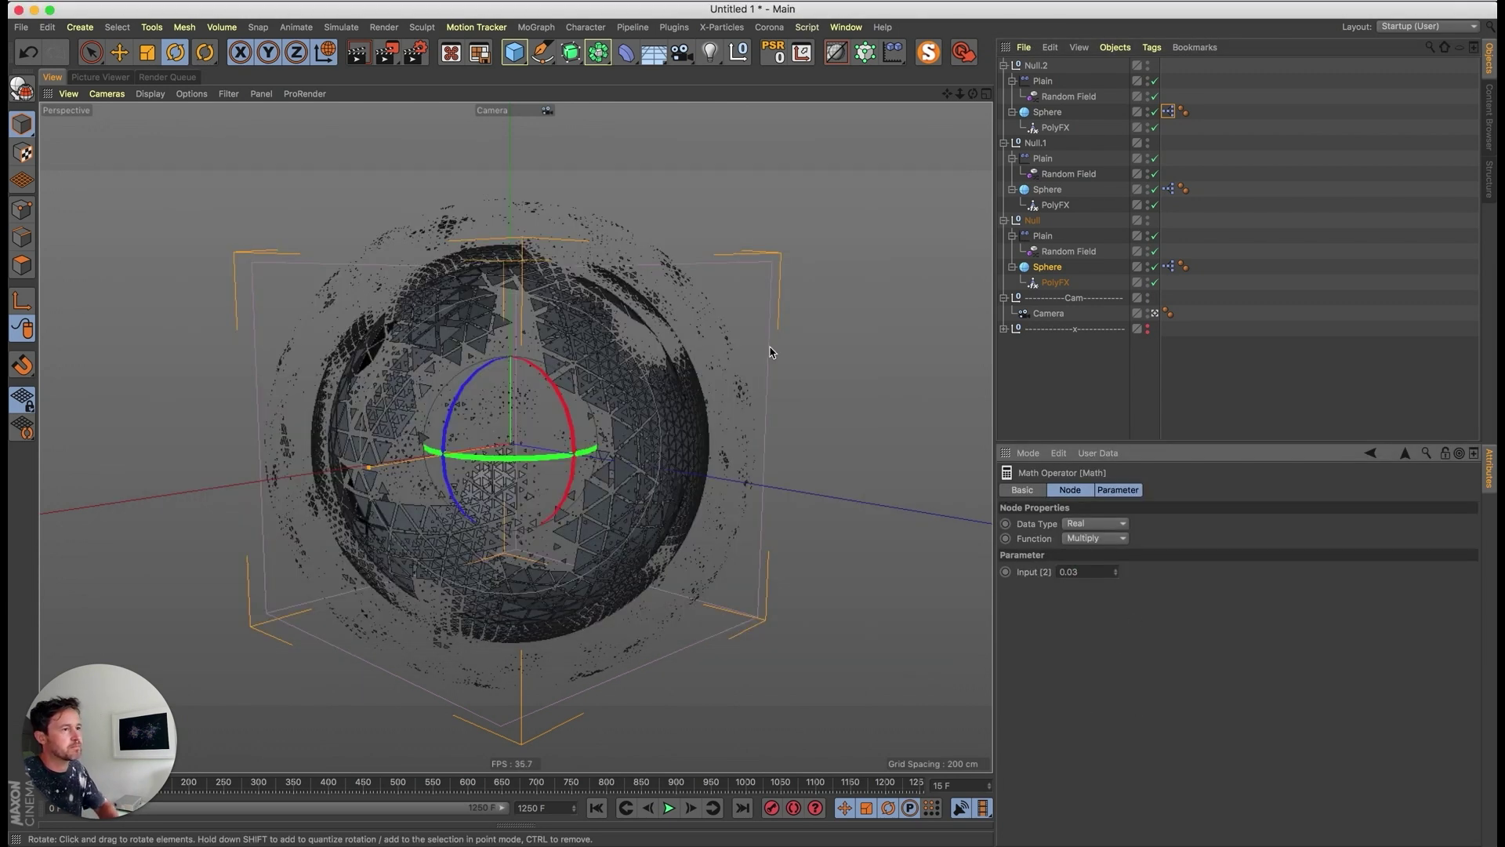
- Review the Sphere node's reference mode in the original null's XPresso graph and play the animation to check all three rotating layers
click(1169, 266)
drag(1312, 564, 1288, 403)
drag(1310, 267, 737, 225)
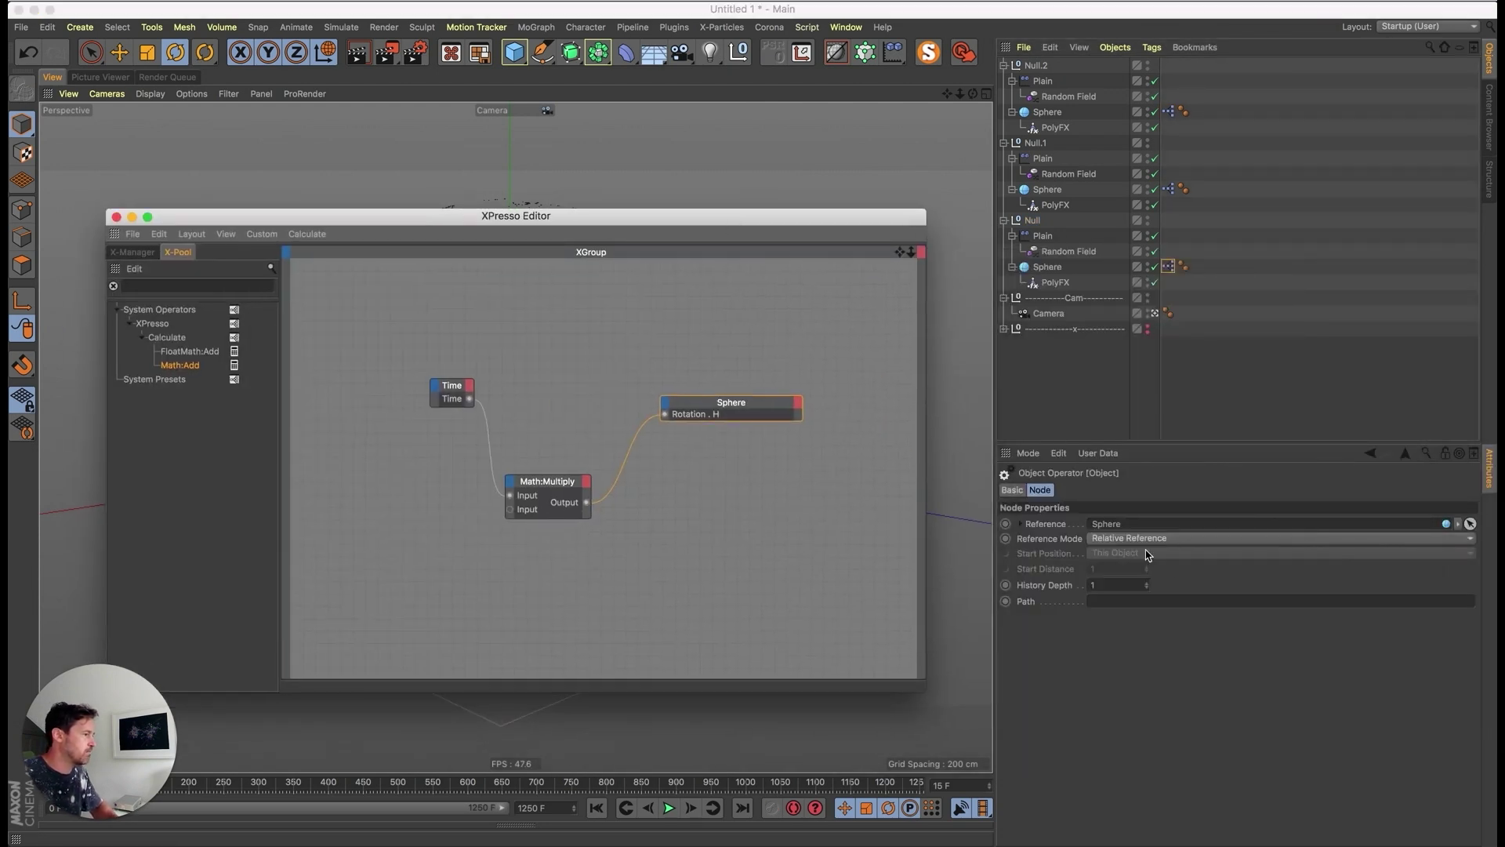
click(116, 216)
key(F8)
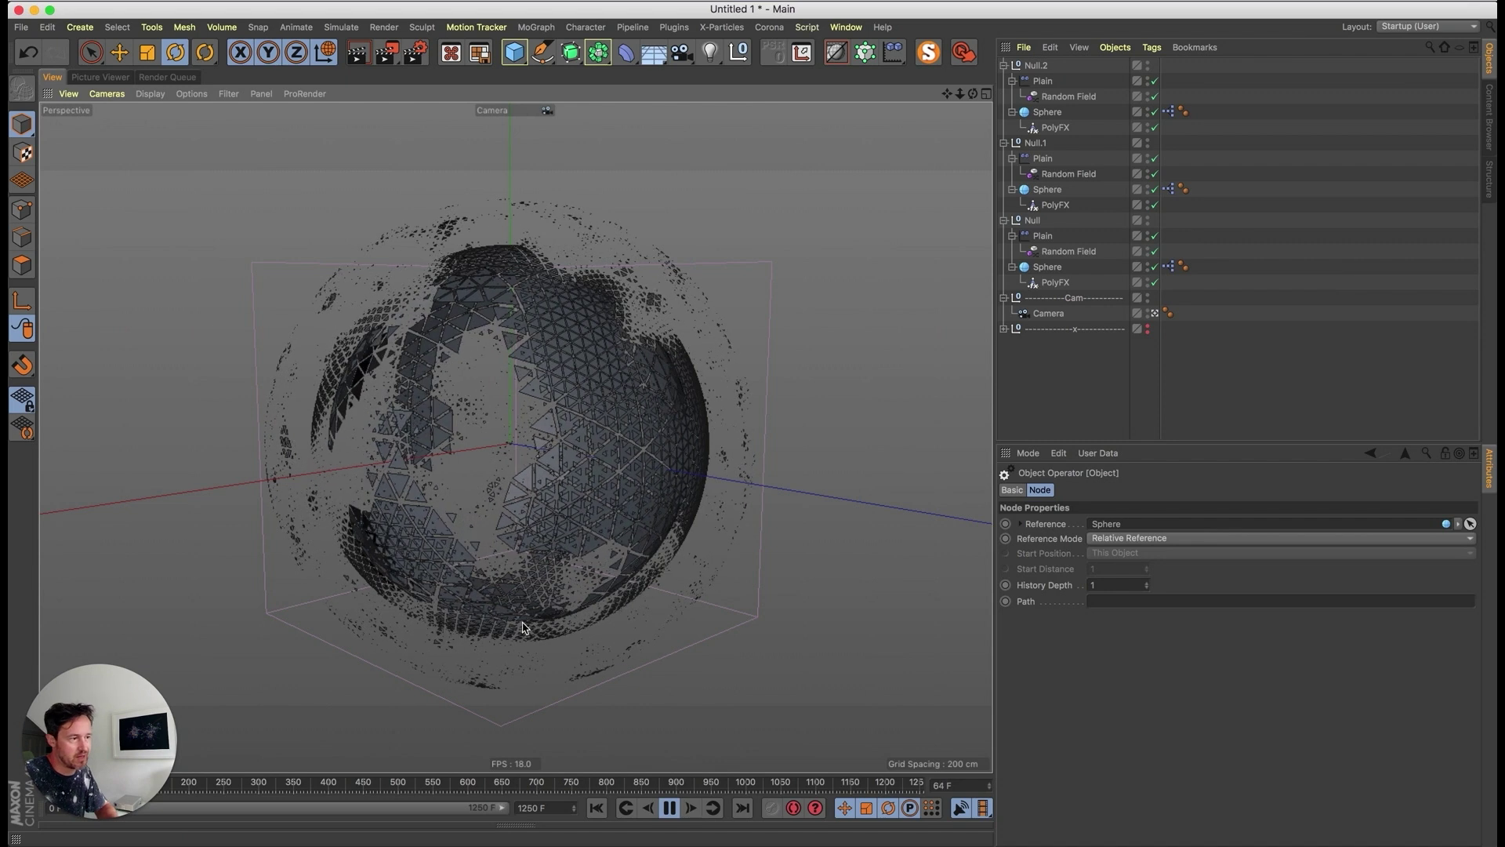
key(F8)
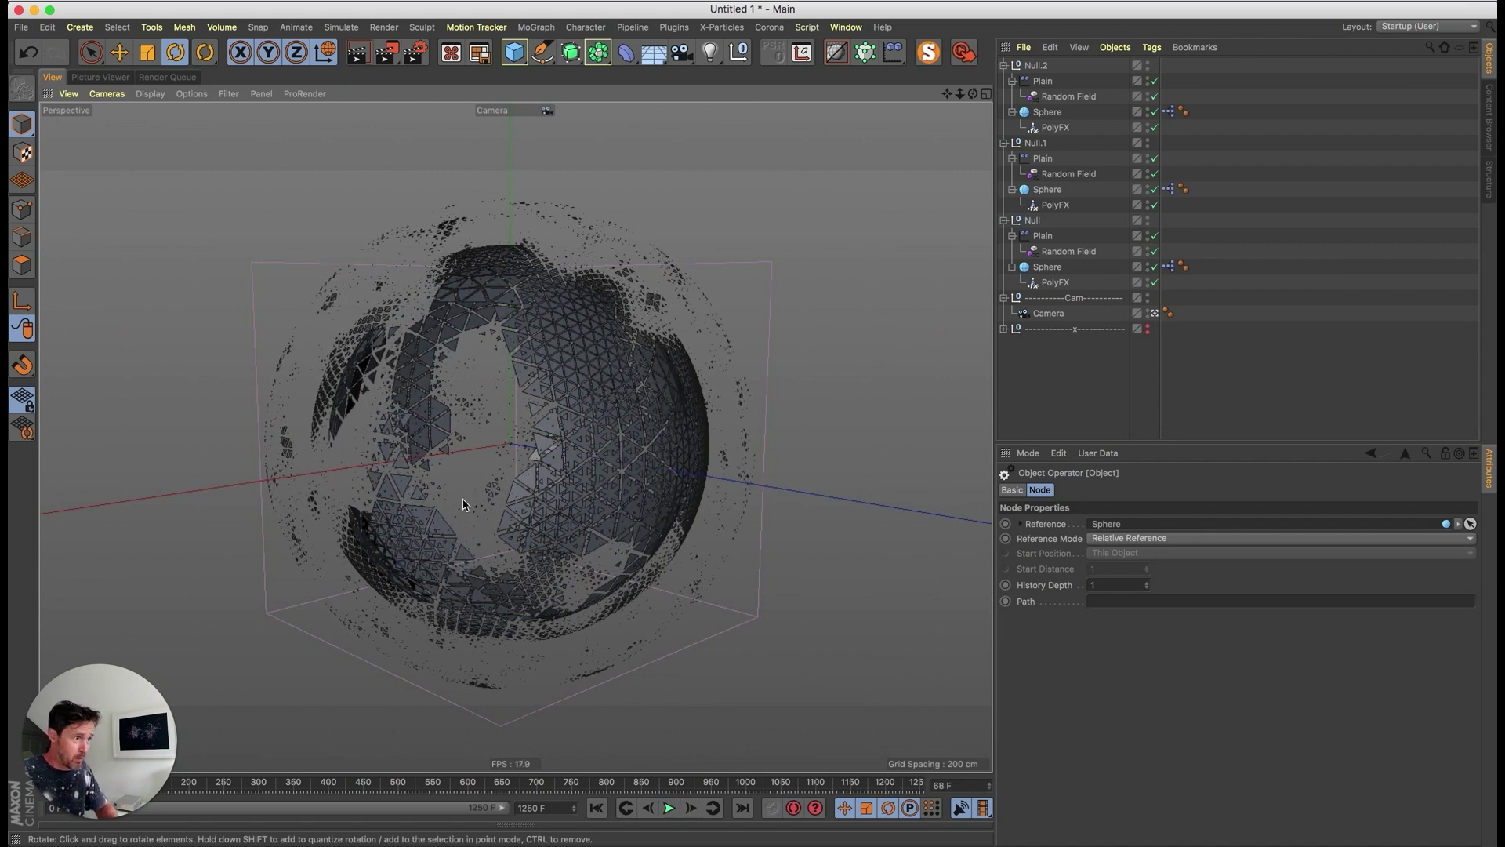
key(F8)
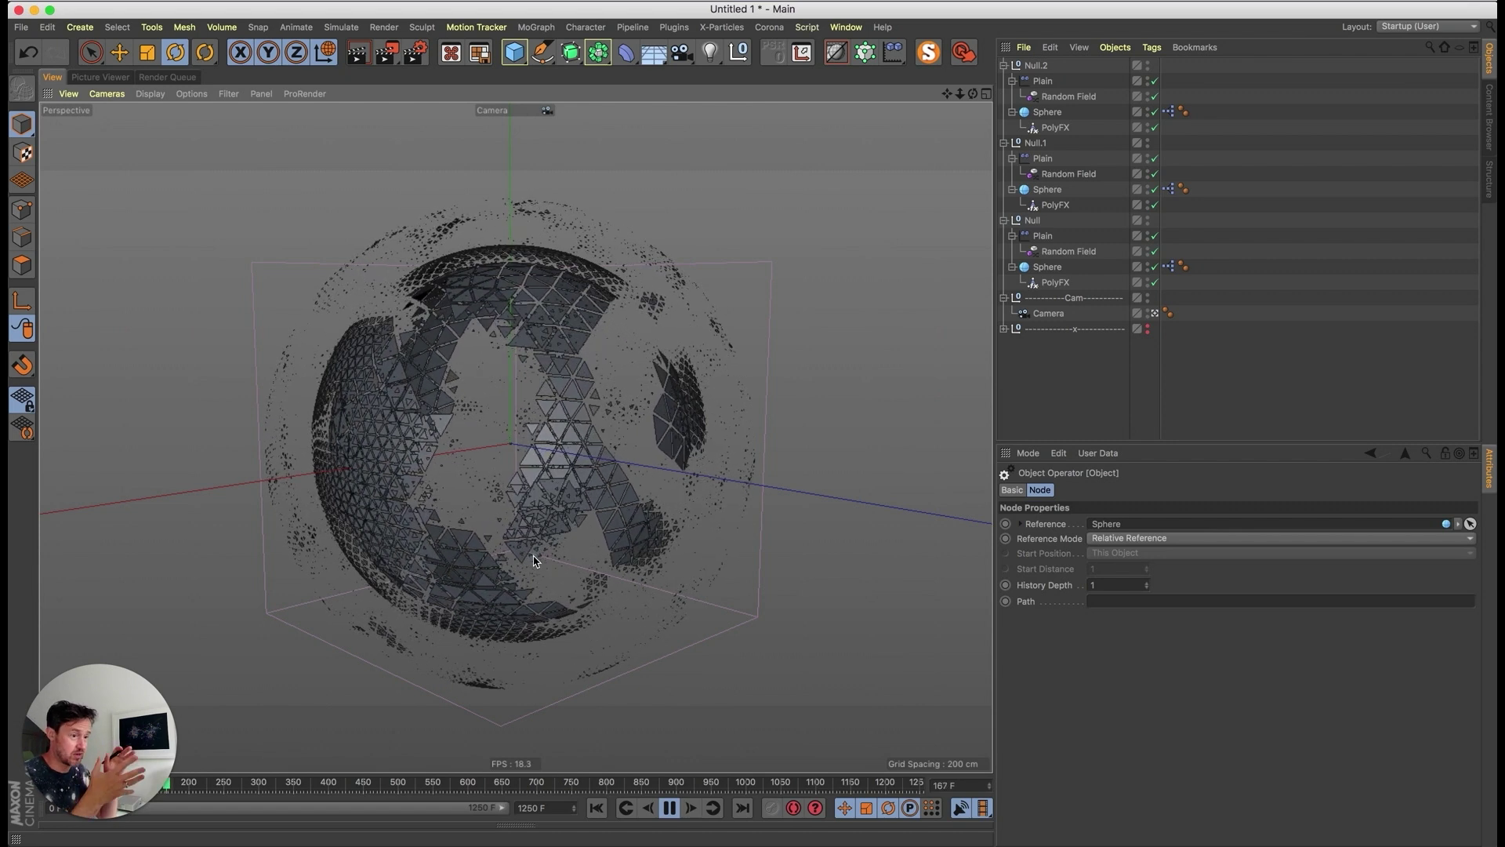
- Select the spheres in Null, Null.1 and Null.2 together and start exporting them as Alembic
click(1047, 267)
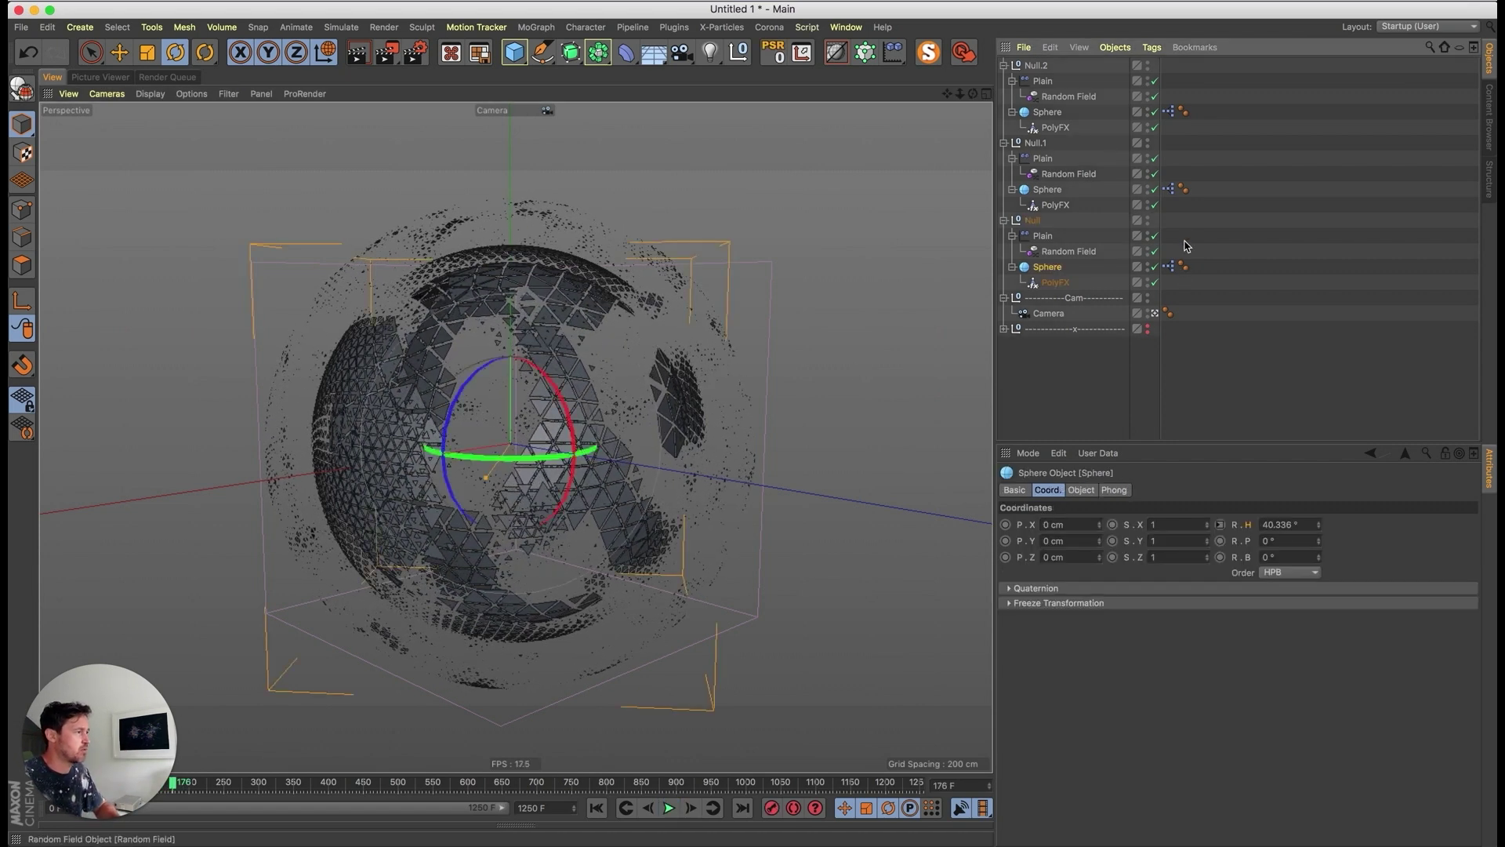
super+click(1049, 191)
super+click(1047, 112)
click(21, 27)
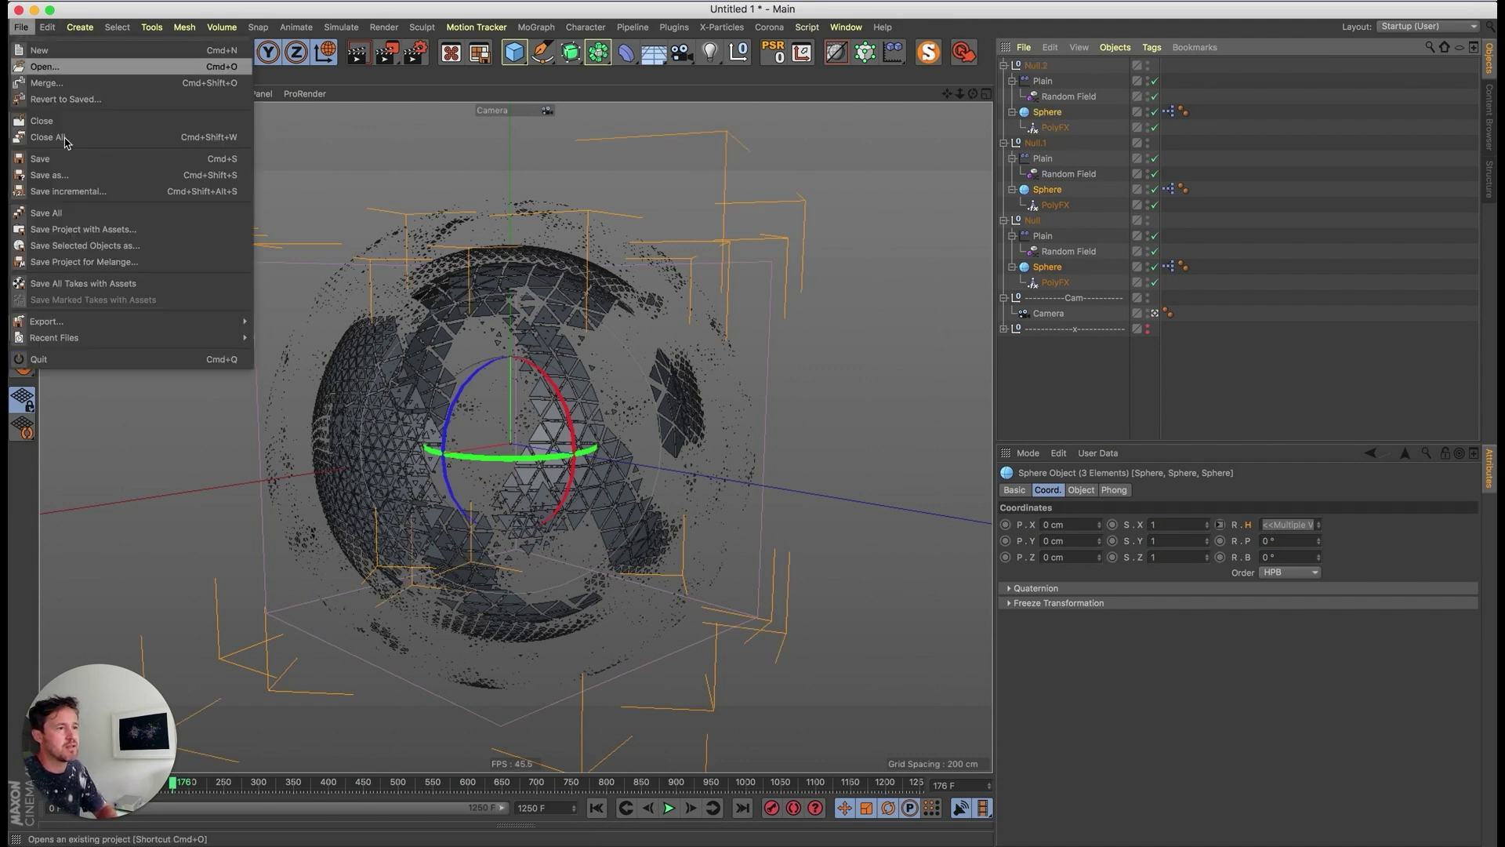
mouse_move(177, 323)
click(327, 337)
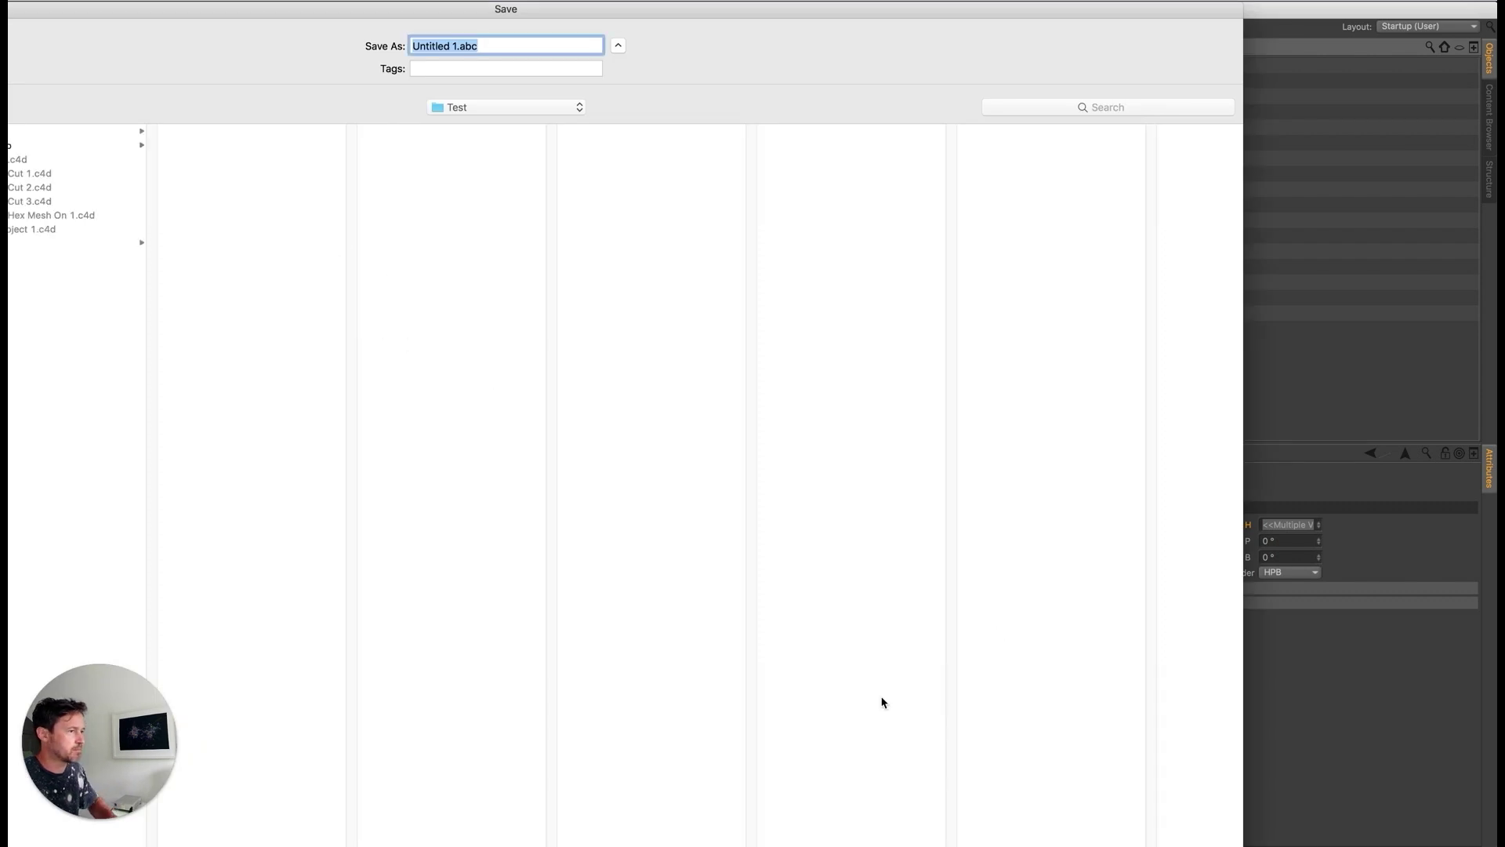
- Save the Alembic export as Globe Cut 4.1.abc in the abc folder, keeping the offered export settings
click(71, 131)
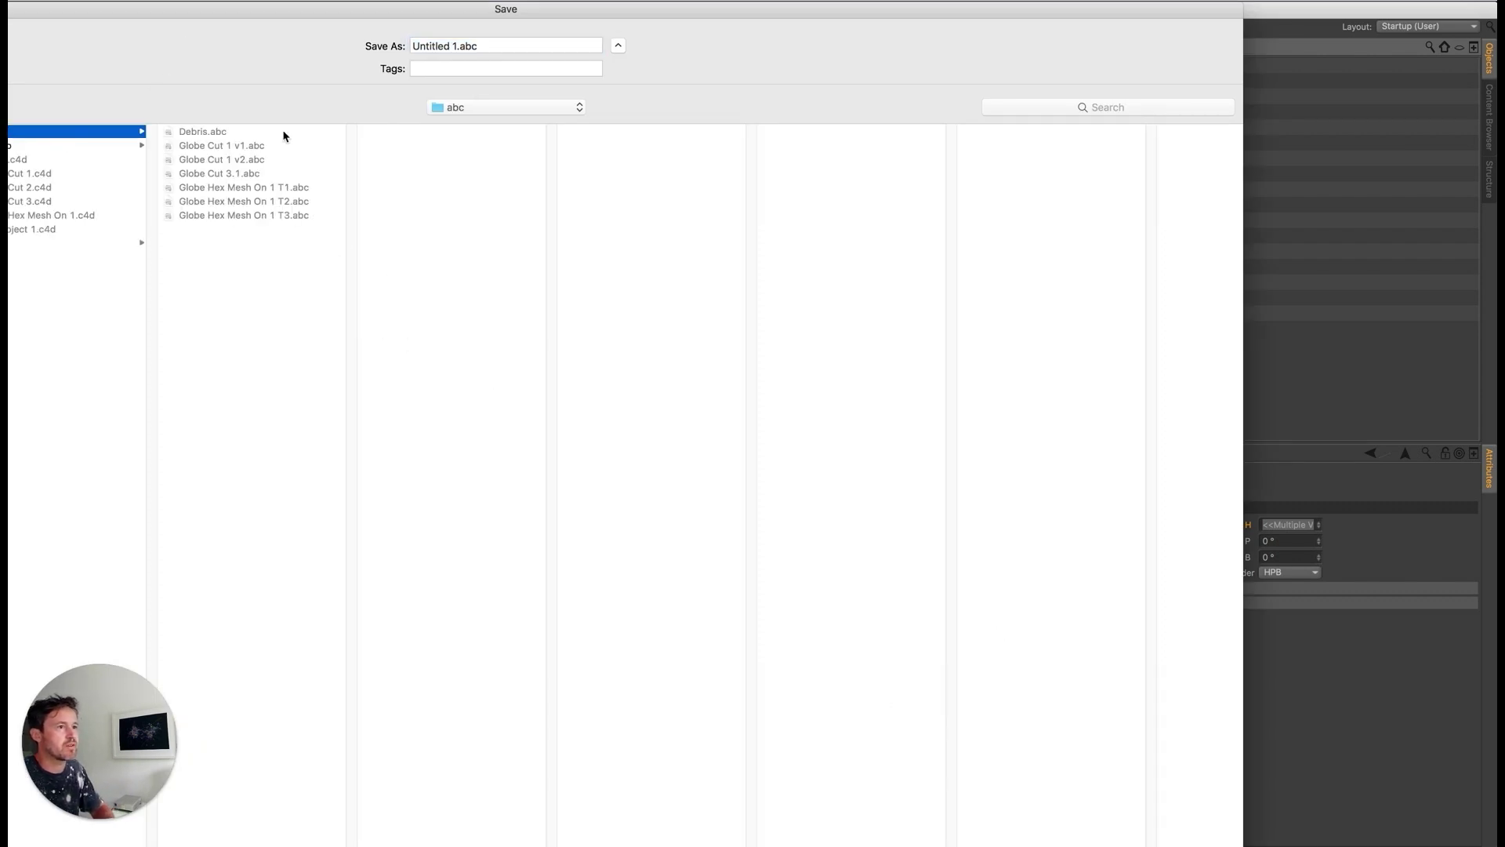
click(440, 48)
double_click(441, 48)
text(Globe Cut)
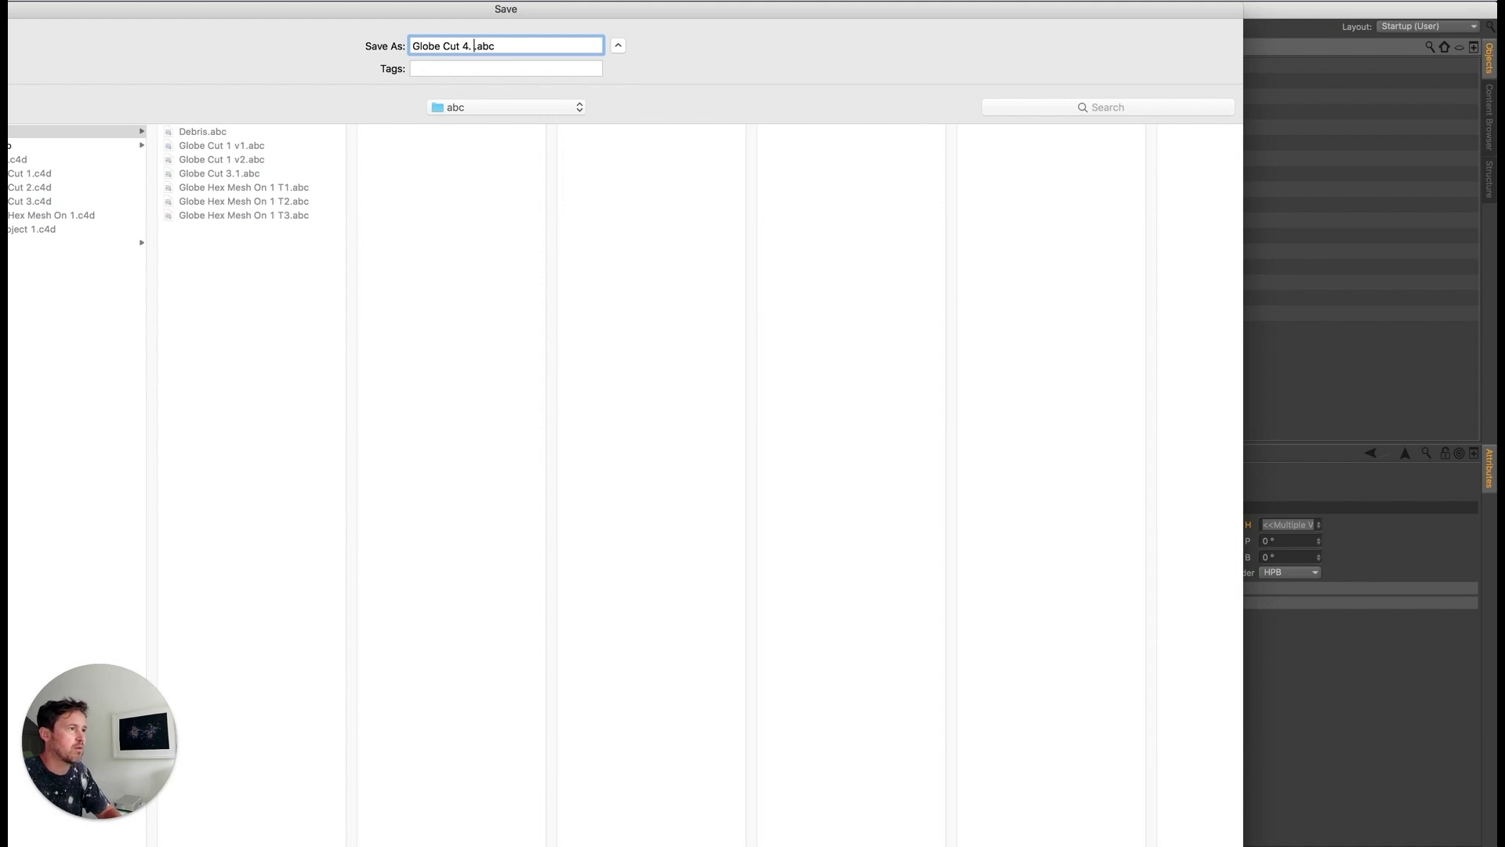
key(Return)
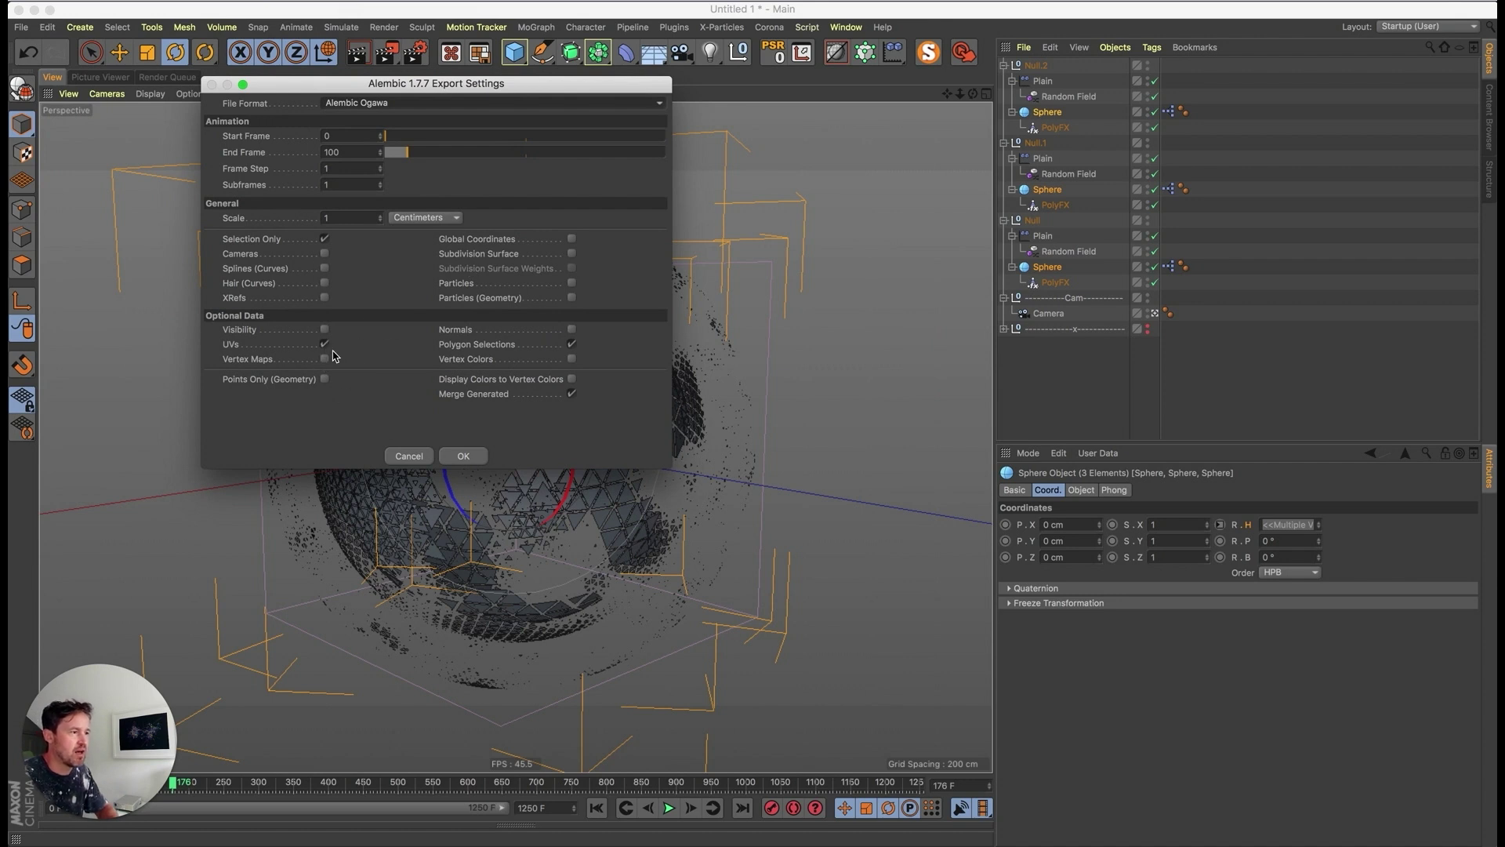
click(484, 456)
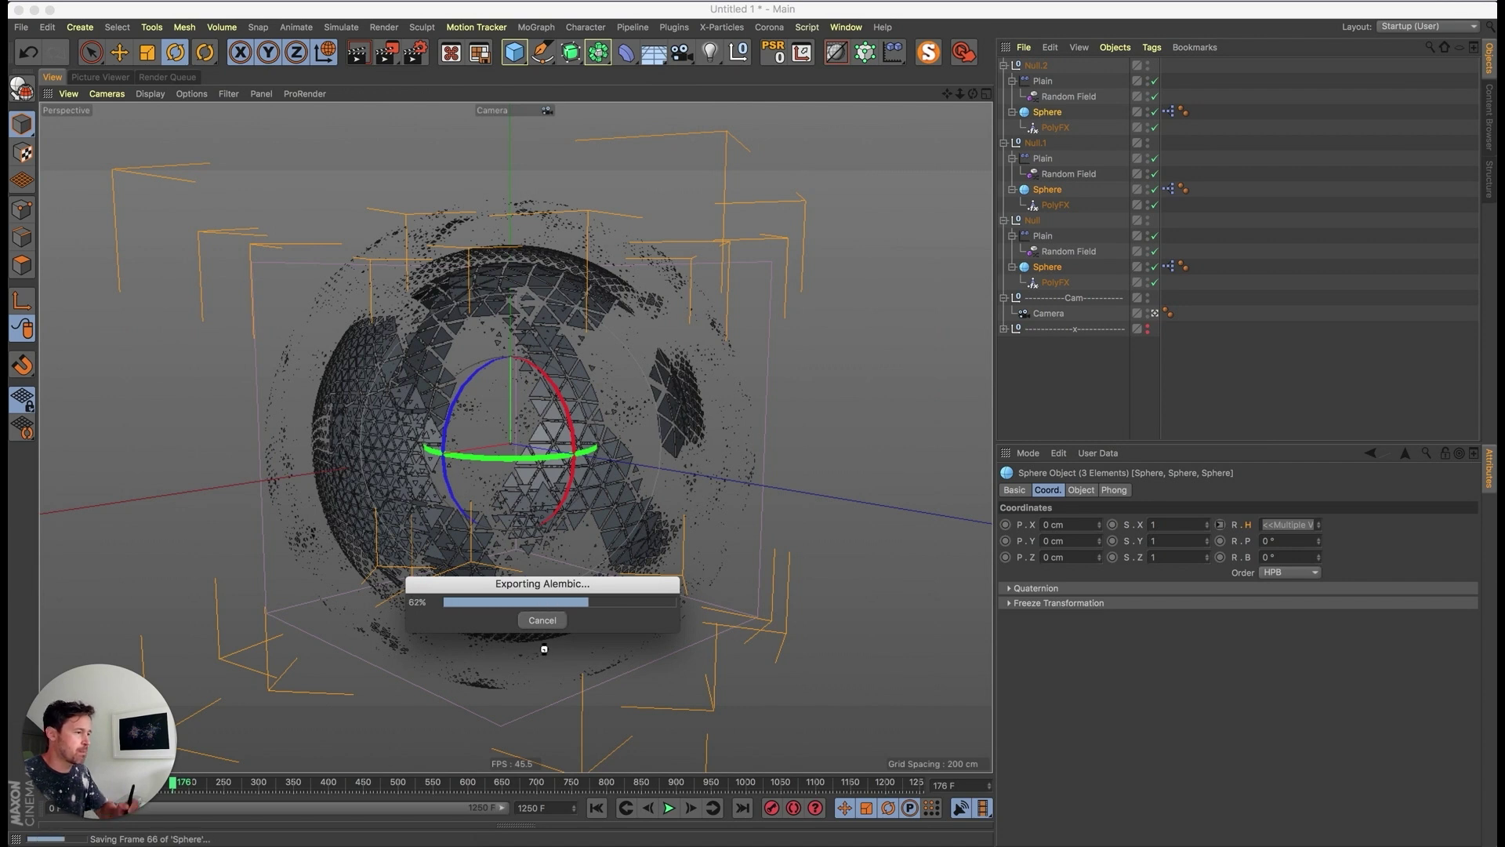
- Merge Globe Cut 4.1.abc into a new project, keeping the offered Alembic import settings
click(1071, 379)
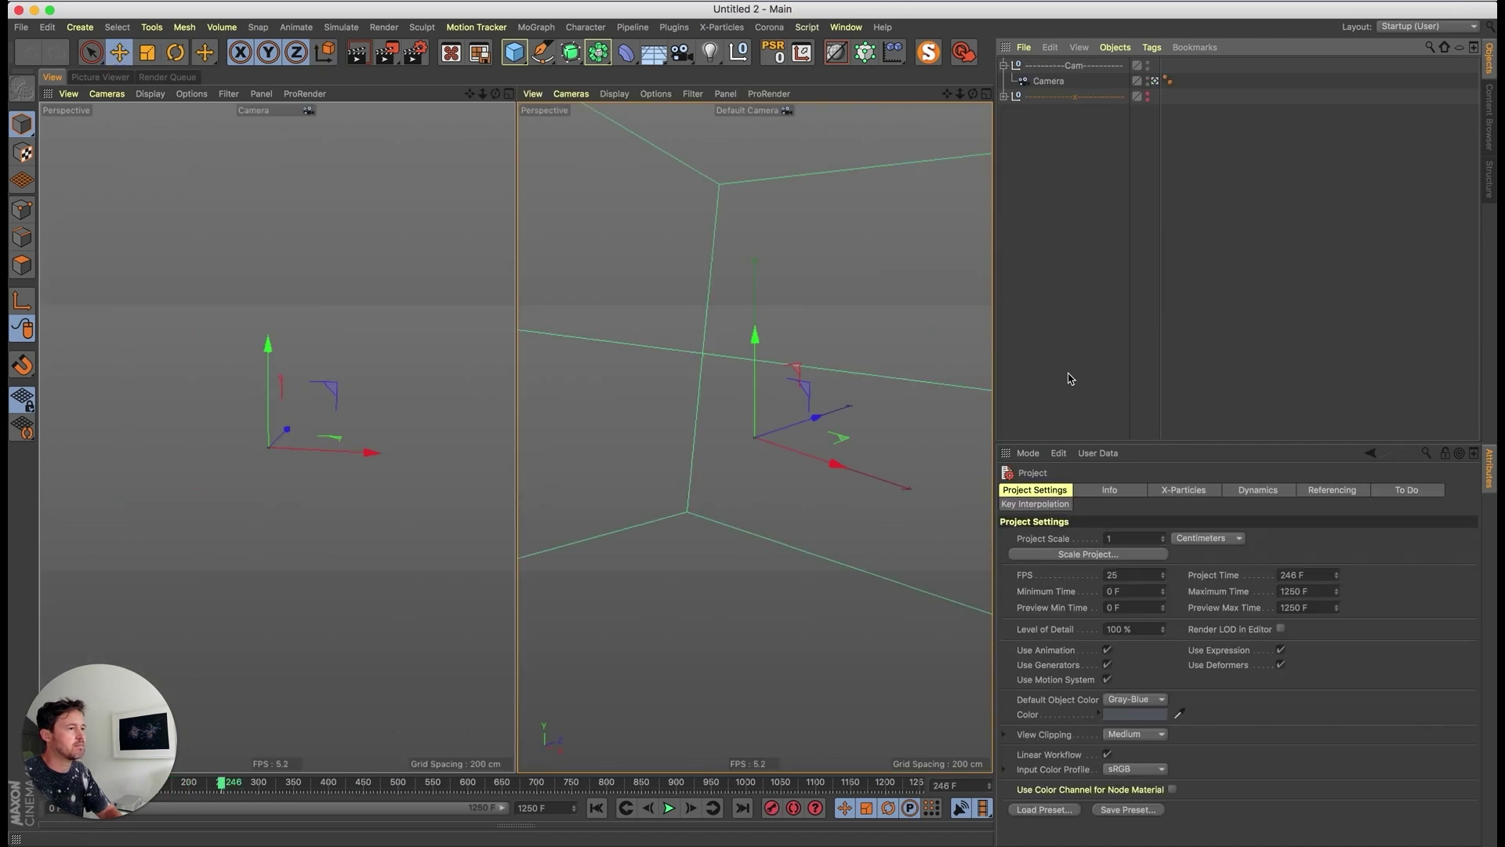
key(shift+super+o)
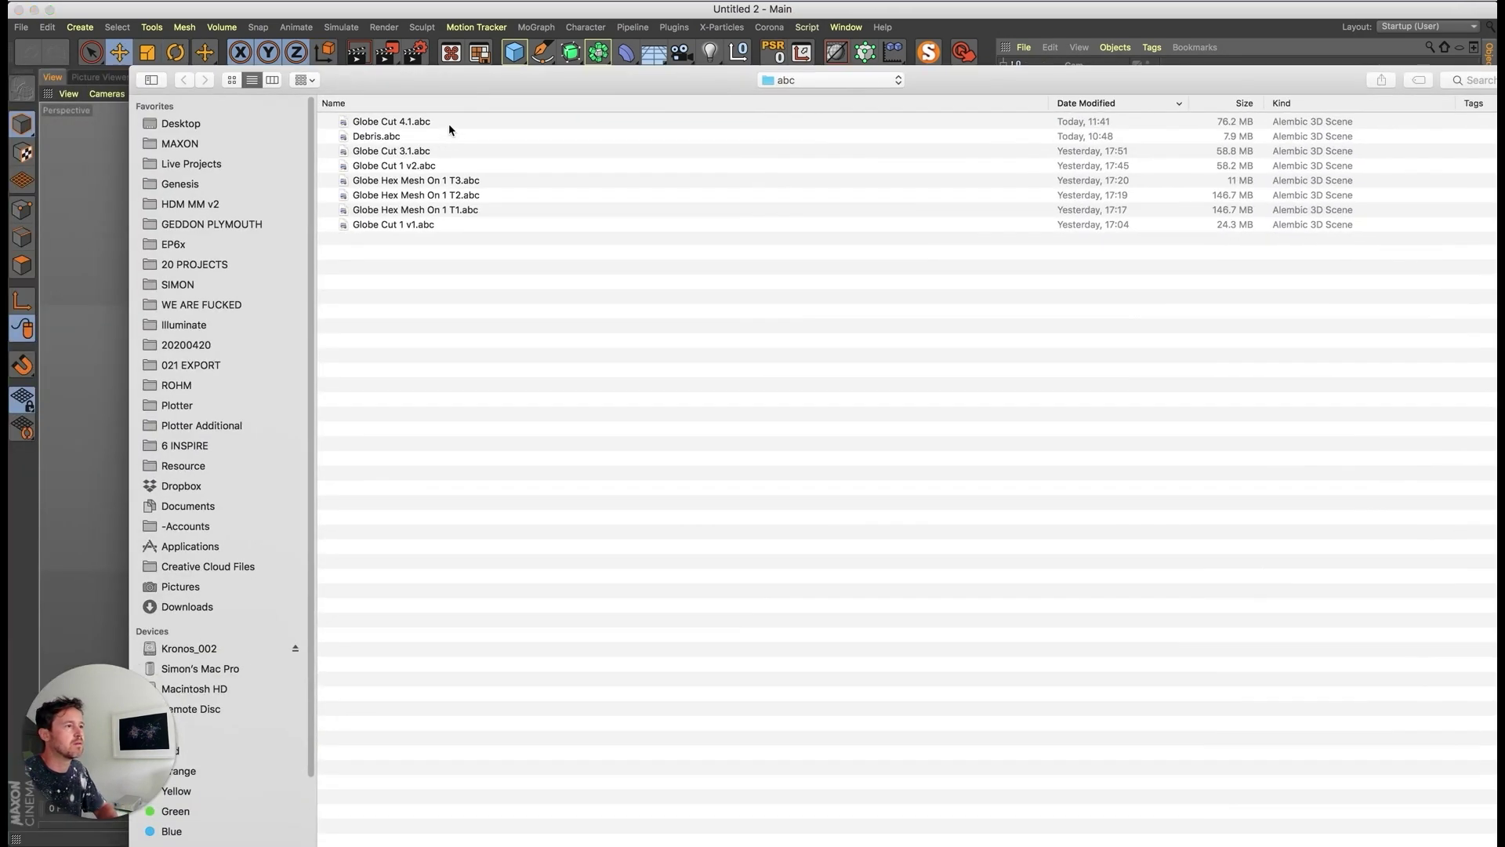
click(449, 123)
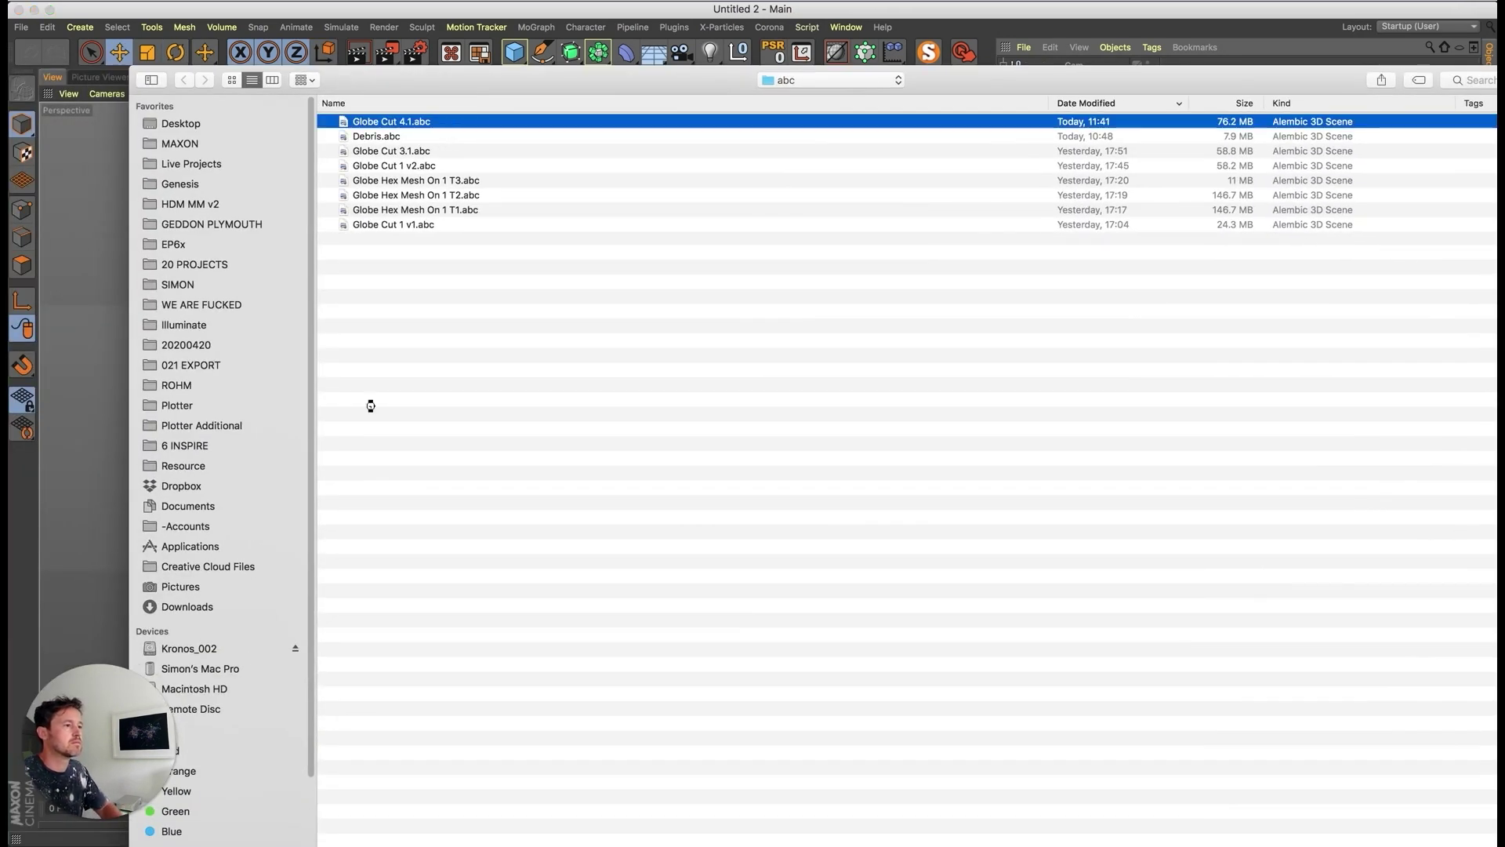
key(Return)
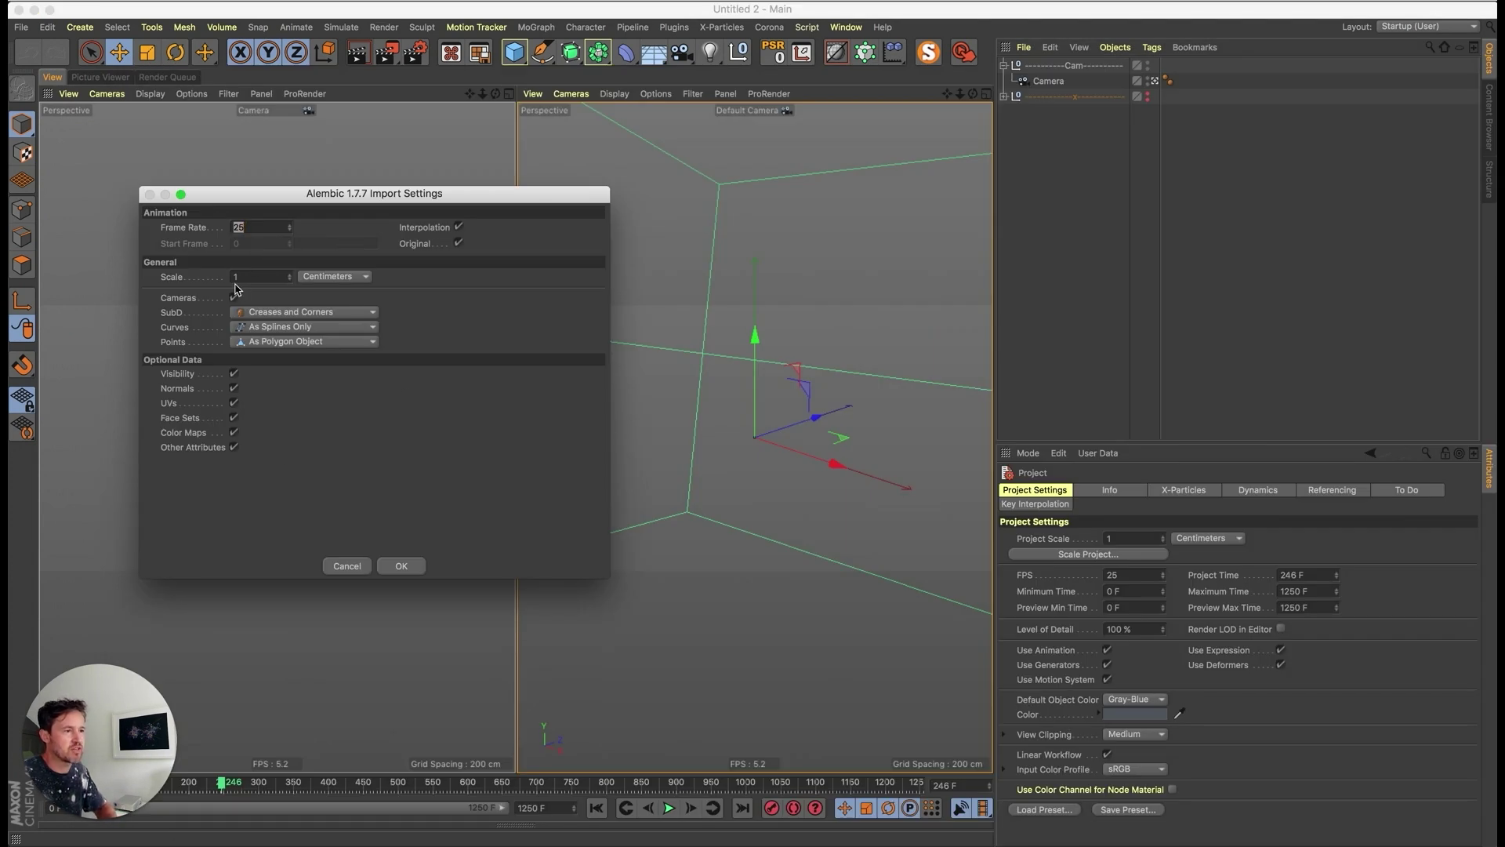
click(404, 565)
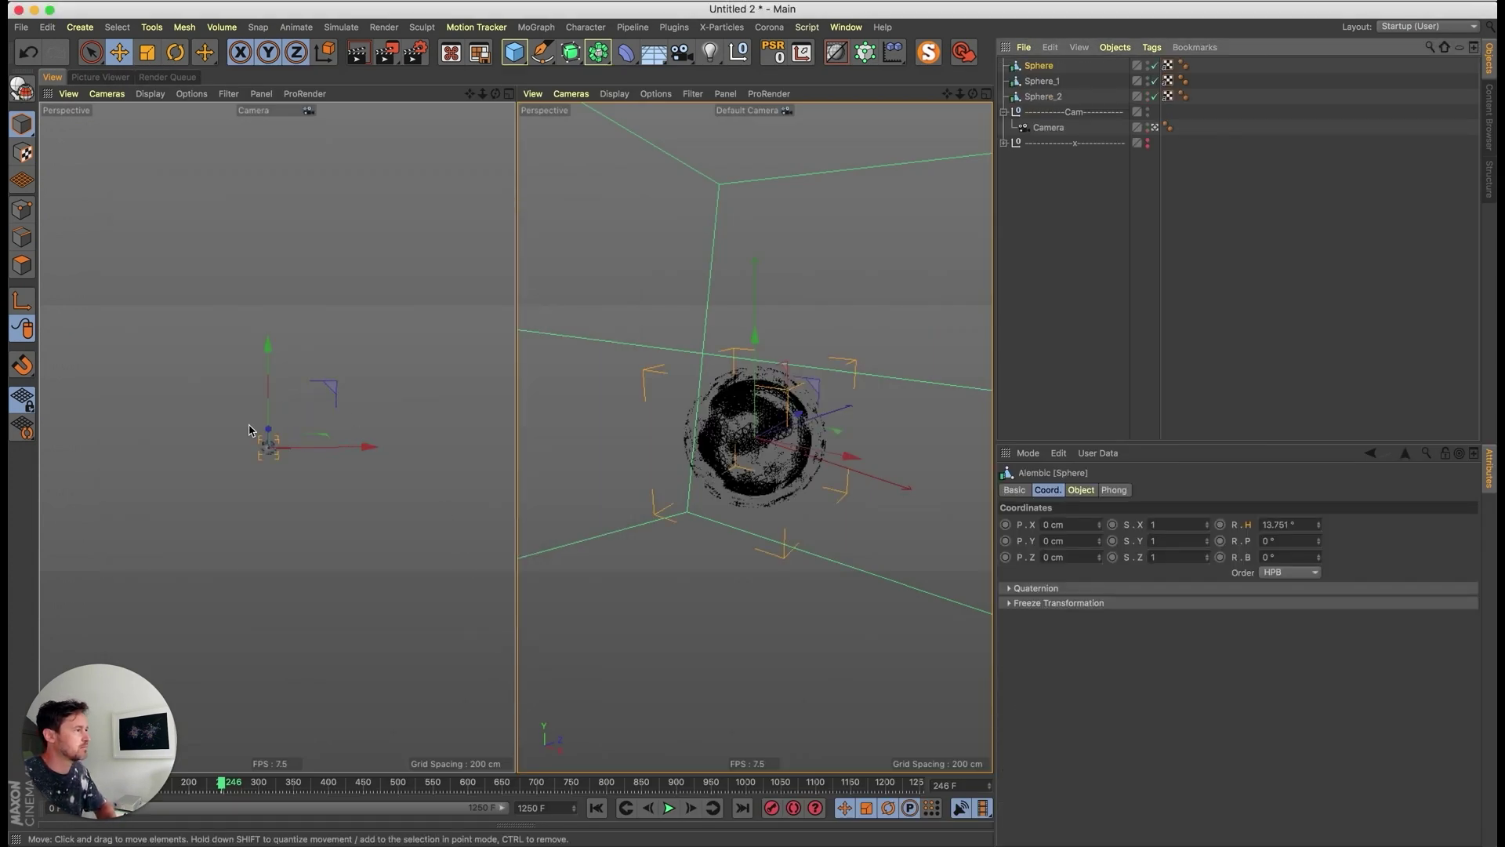
- Play the imported Alembic spheres from the first frame in a single enlarged perspective view, and stop playback
alt+right_drag(343, 447, 541, 368)
key(F1)
alt+right_drag(660, 452, 568, 467)
click(598, 807)
click(668, 807)
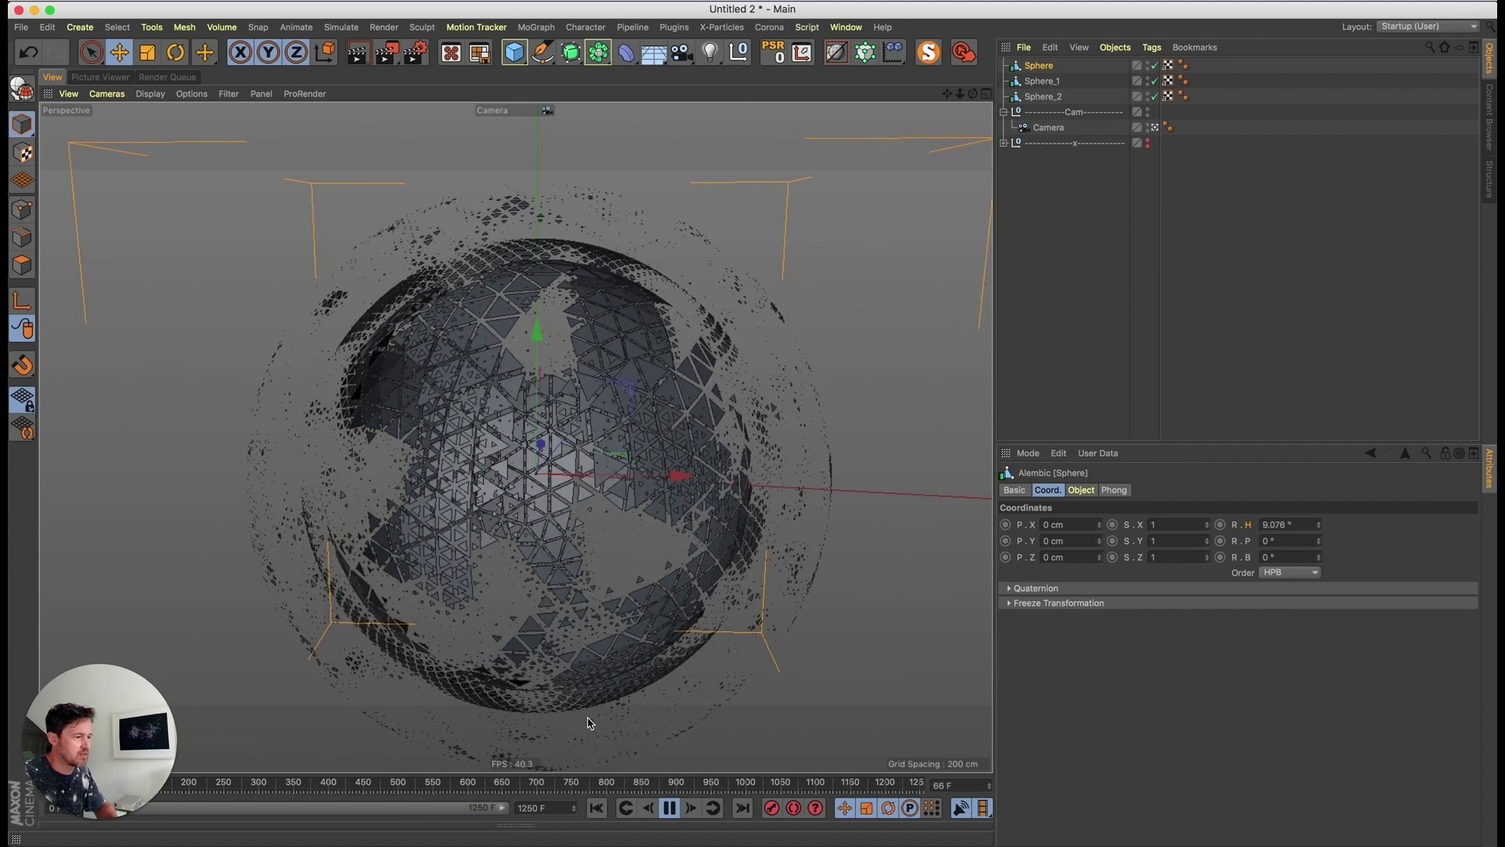
key(F8)
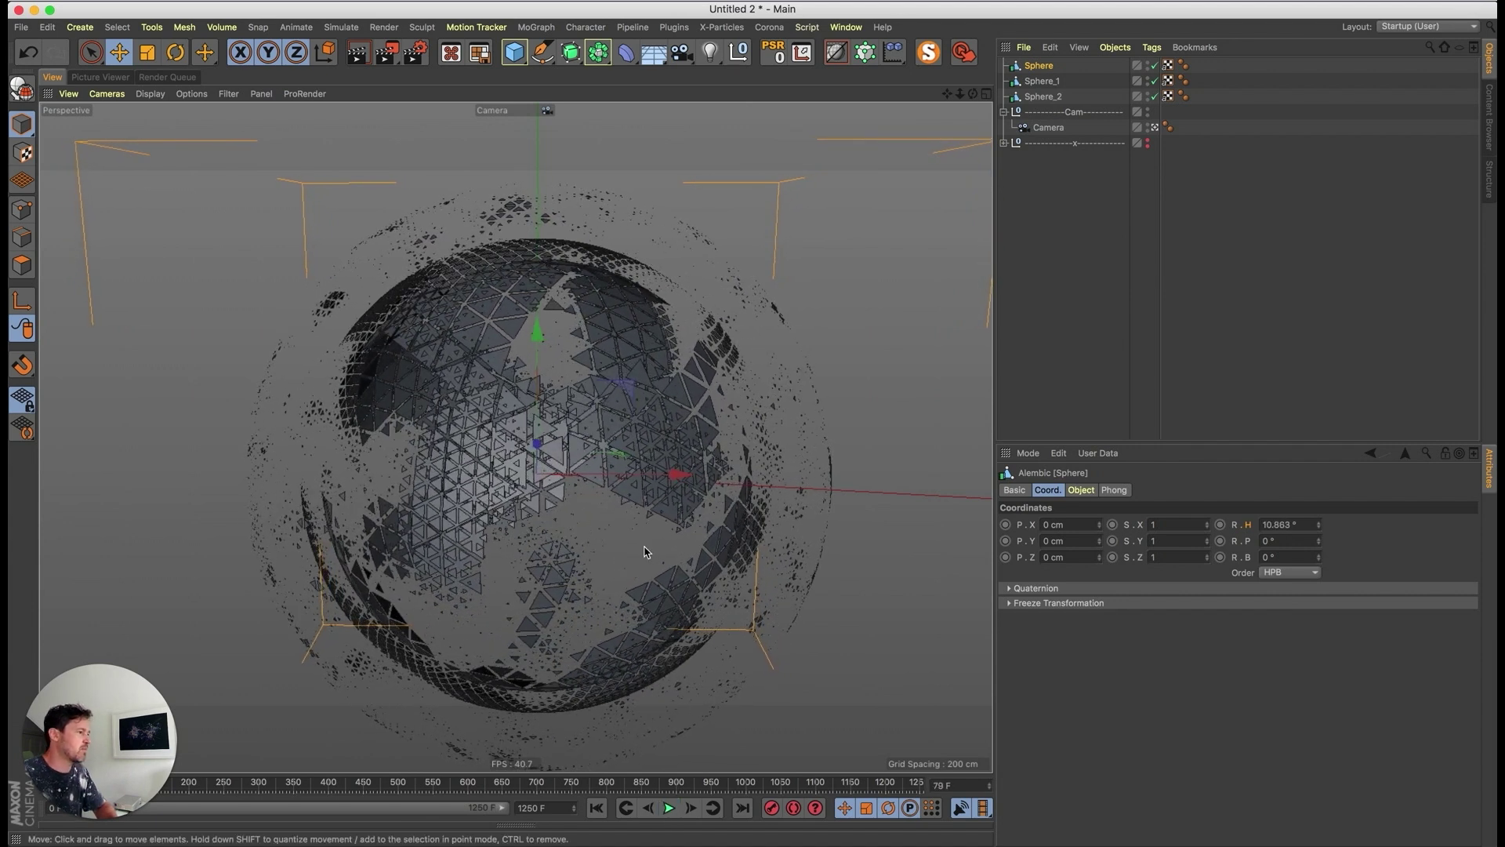
- Review the perspective viewport's HUD settings and the cameras available for the view
key(shift+v)
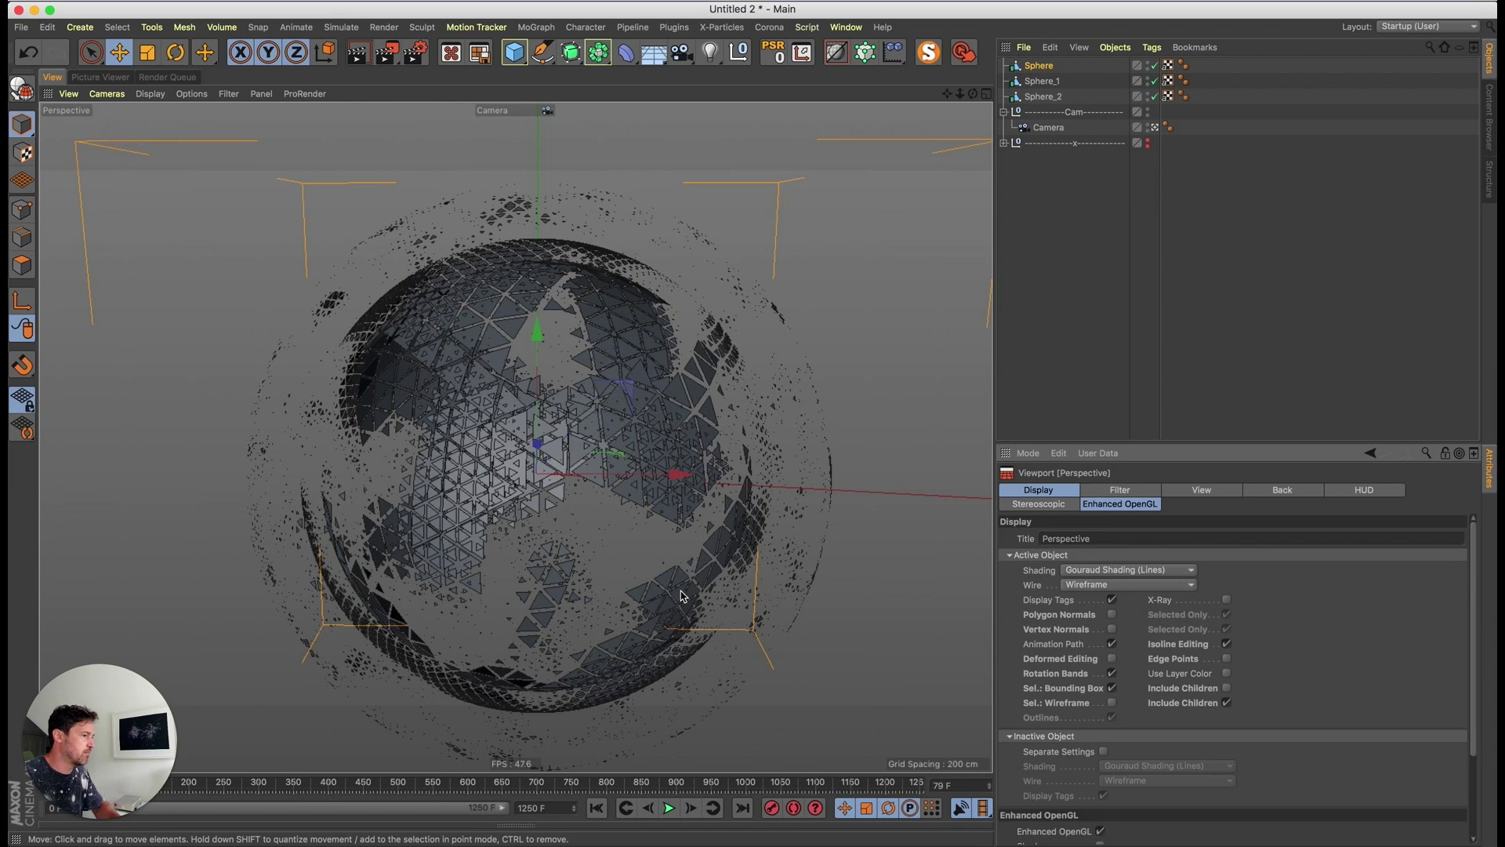
click(1358, 491)
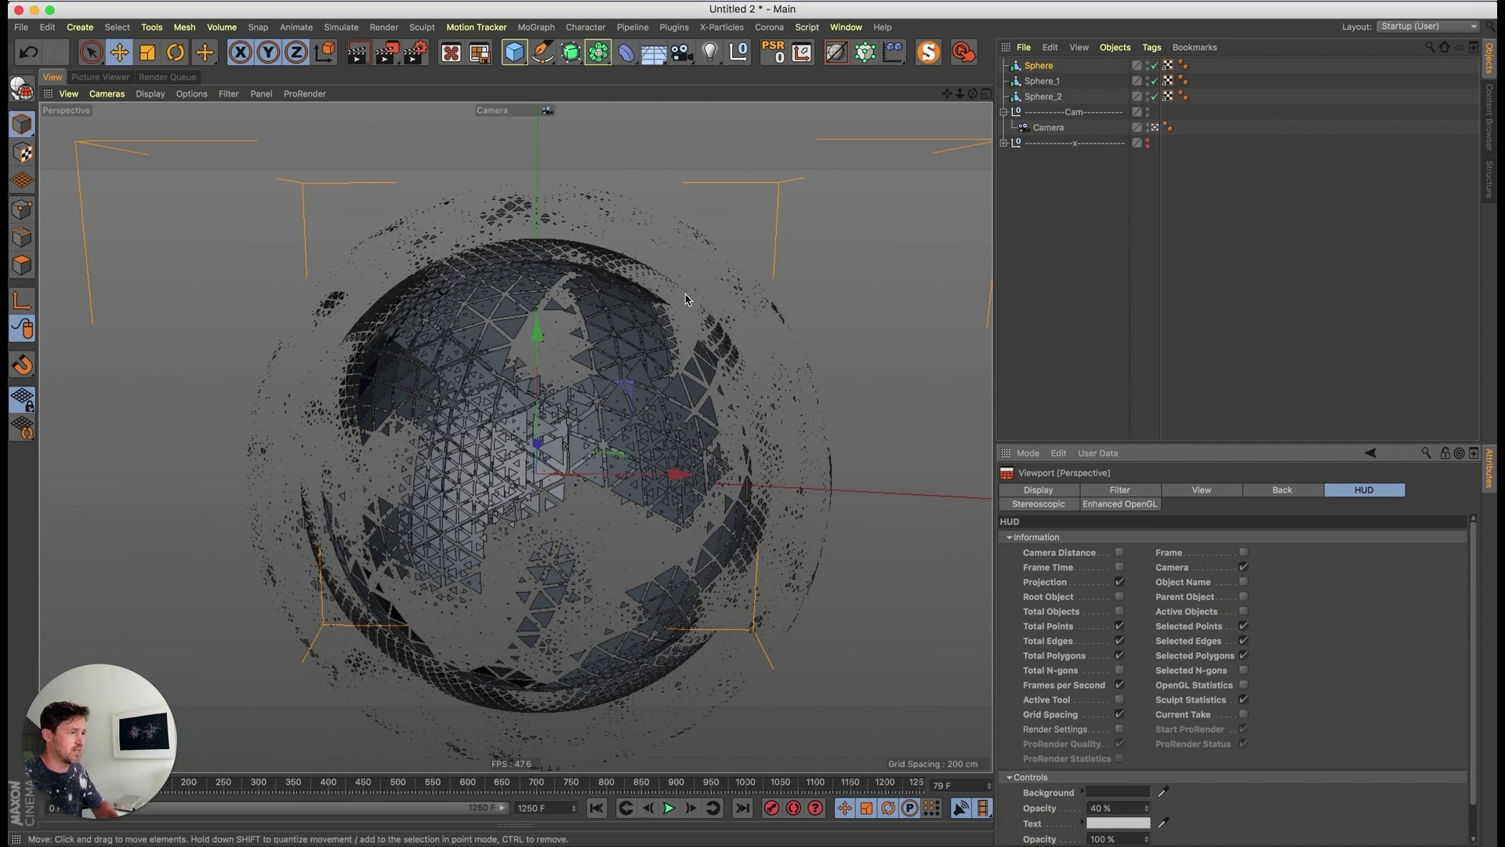
click(499, 113)
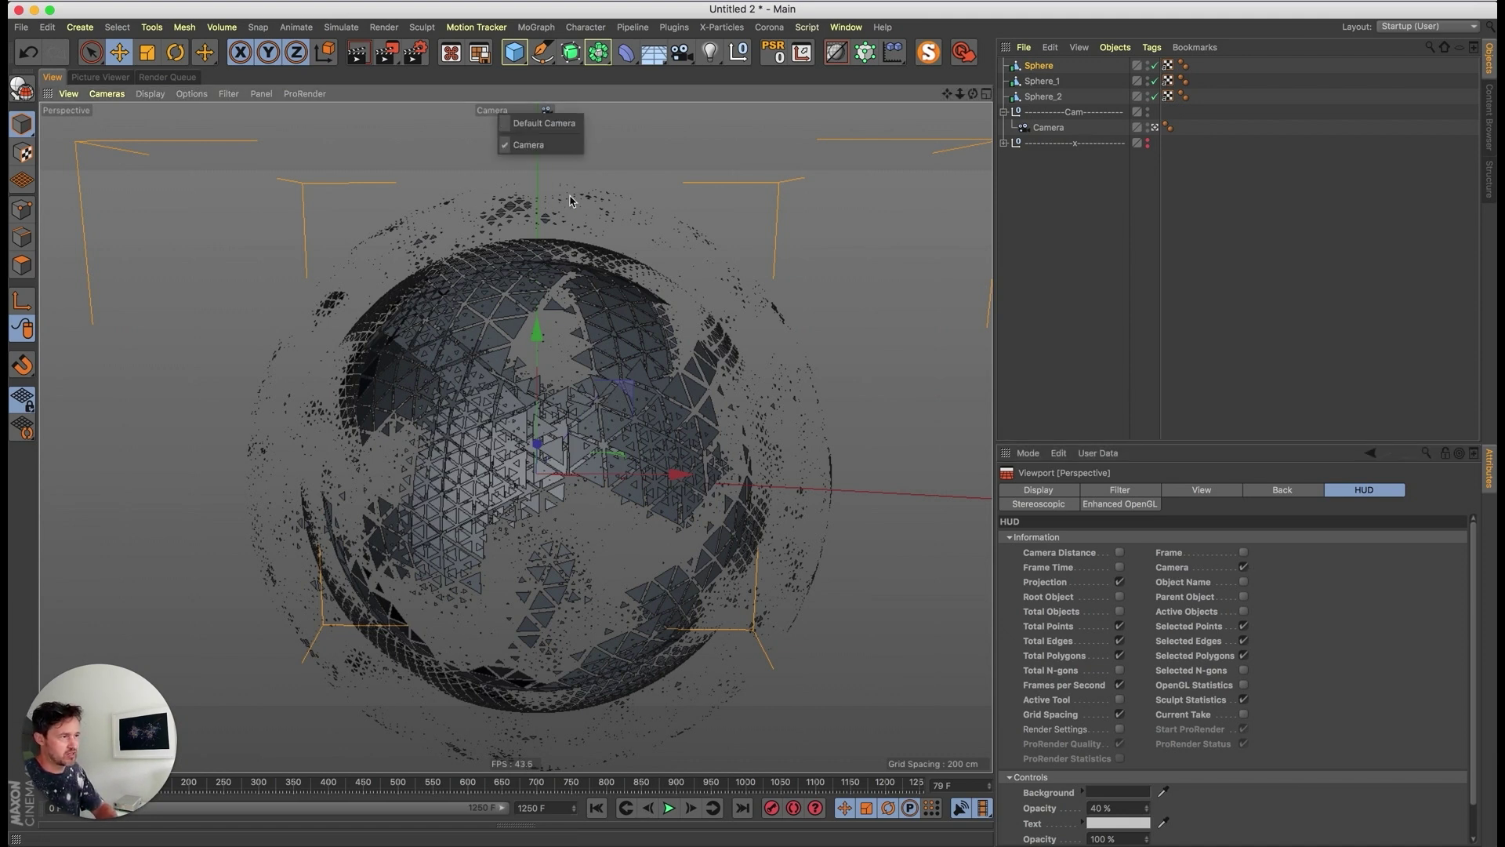
click(474, 578)
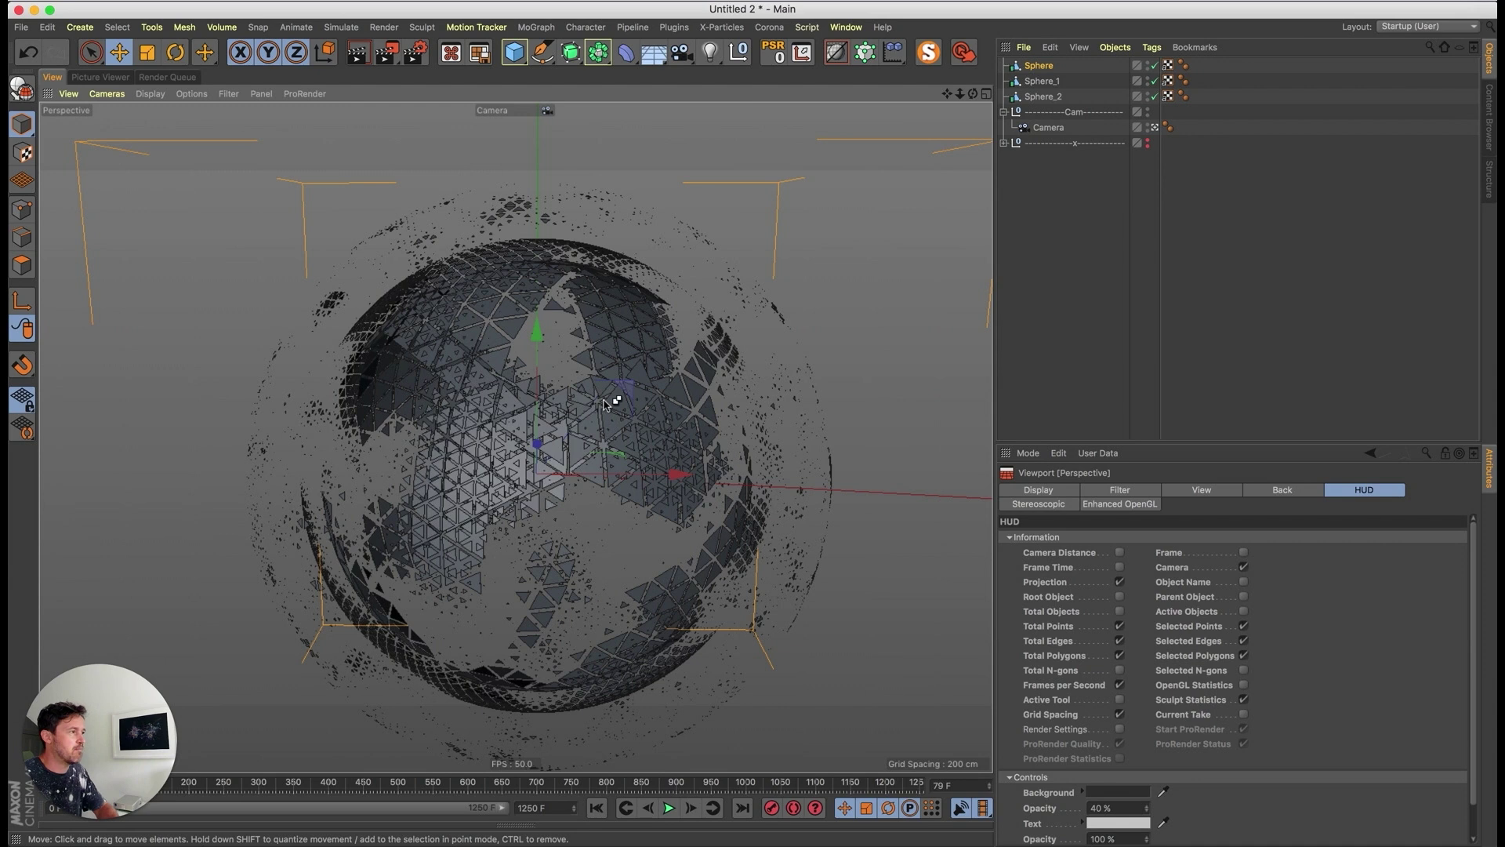
- Close the Alembic test project and return to the planet scene Cut 1.c4d
key(super+w)
click(452, 345)
alt+drag(669, 591, 640, 462)
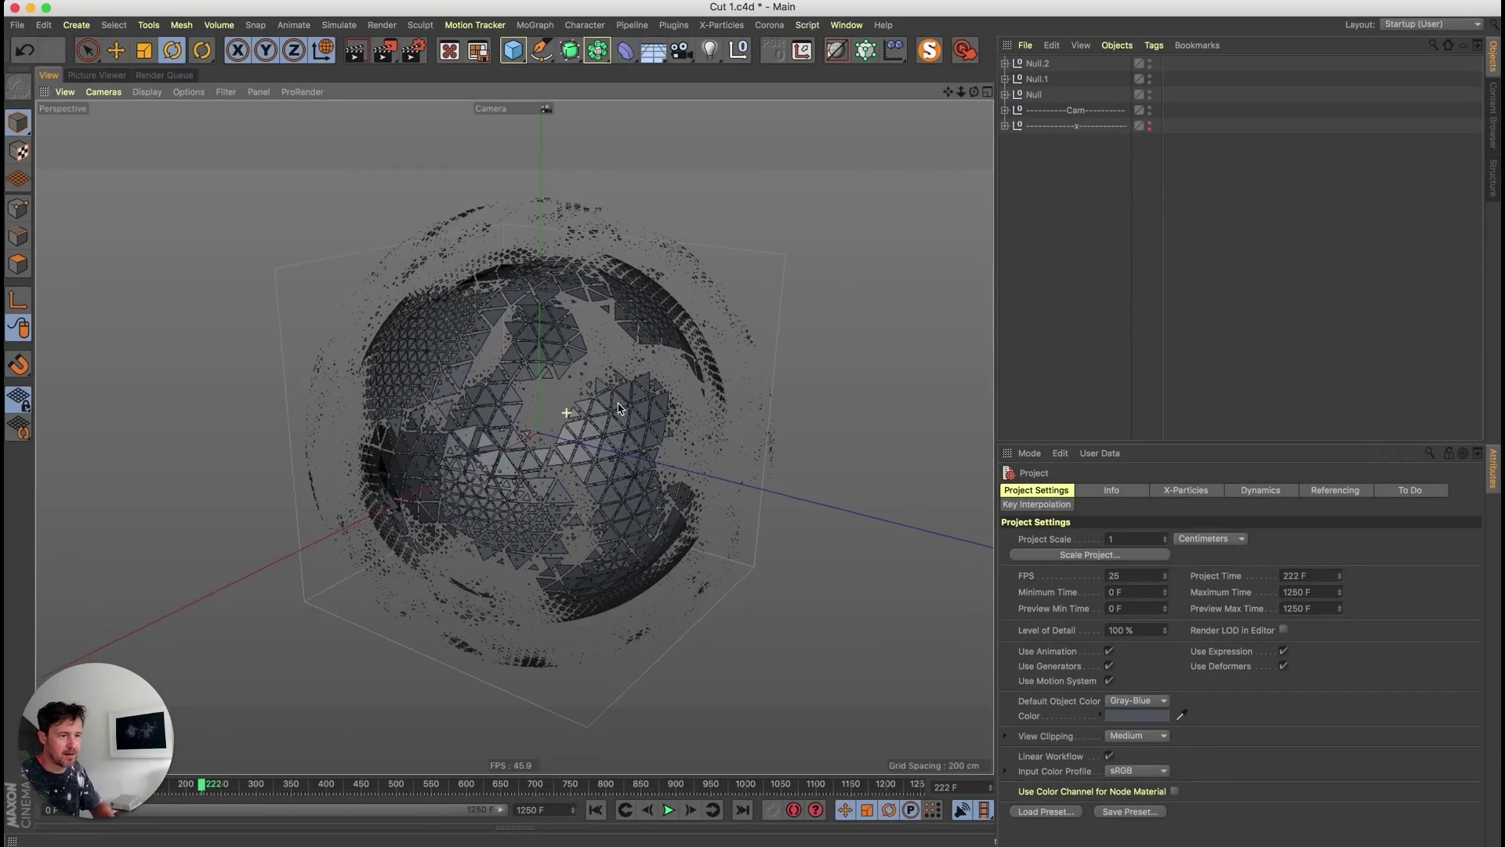
alt+drag(618, 409, 573, 430)
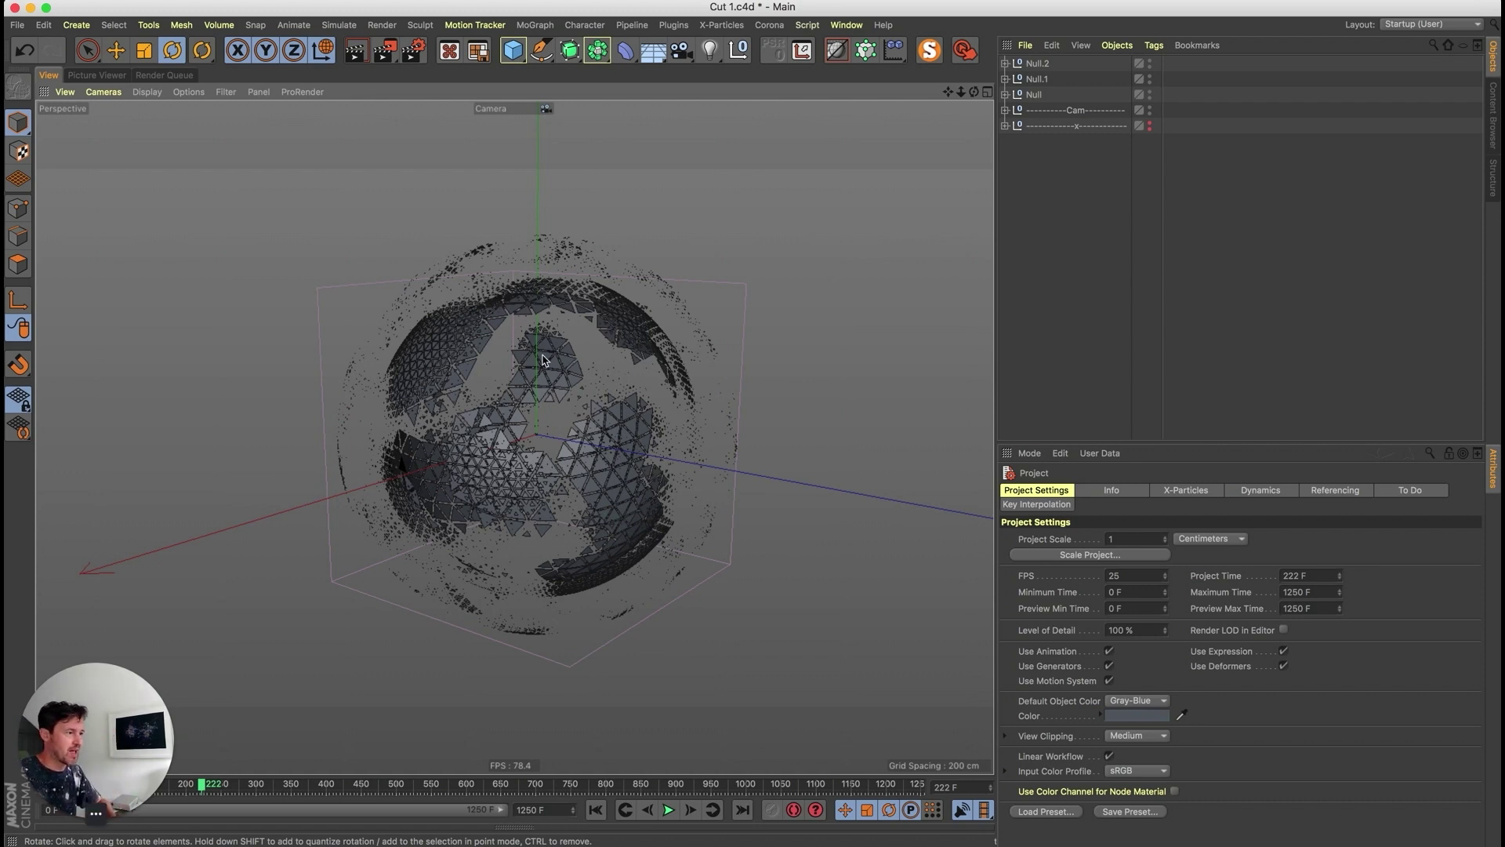
- Duplicate the null named Null and delete the three original nulls, keeping only the copy
ctrl+drag(1034, 99, 1055, 113)
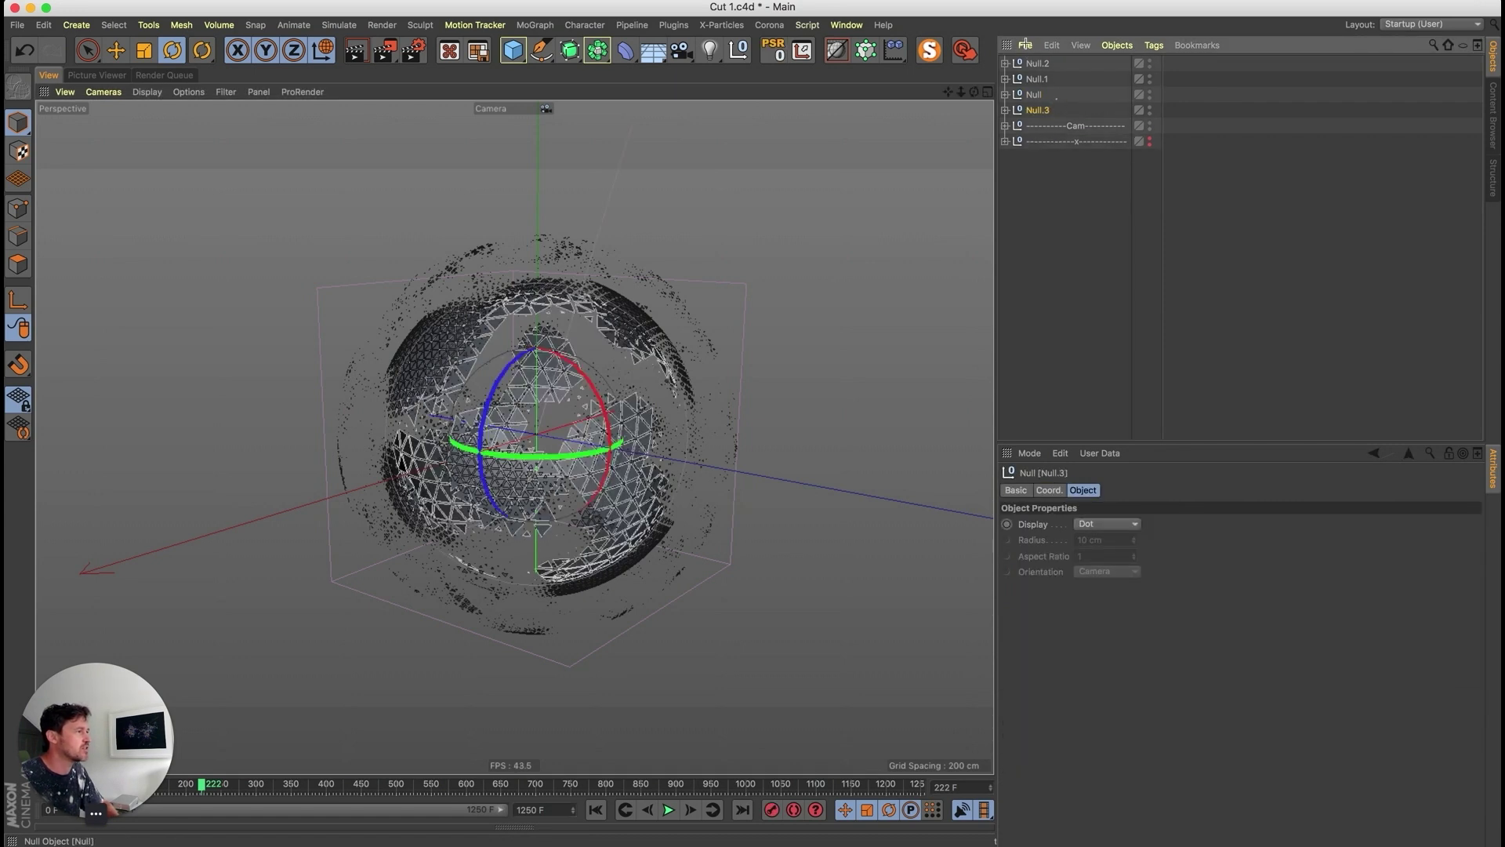
drag(1025, 44, 1025, 44)
key(Delete)
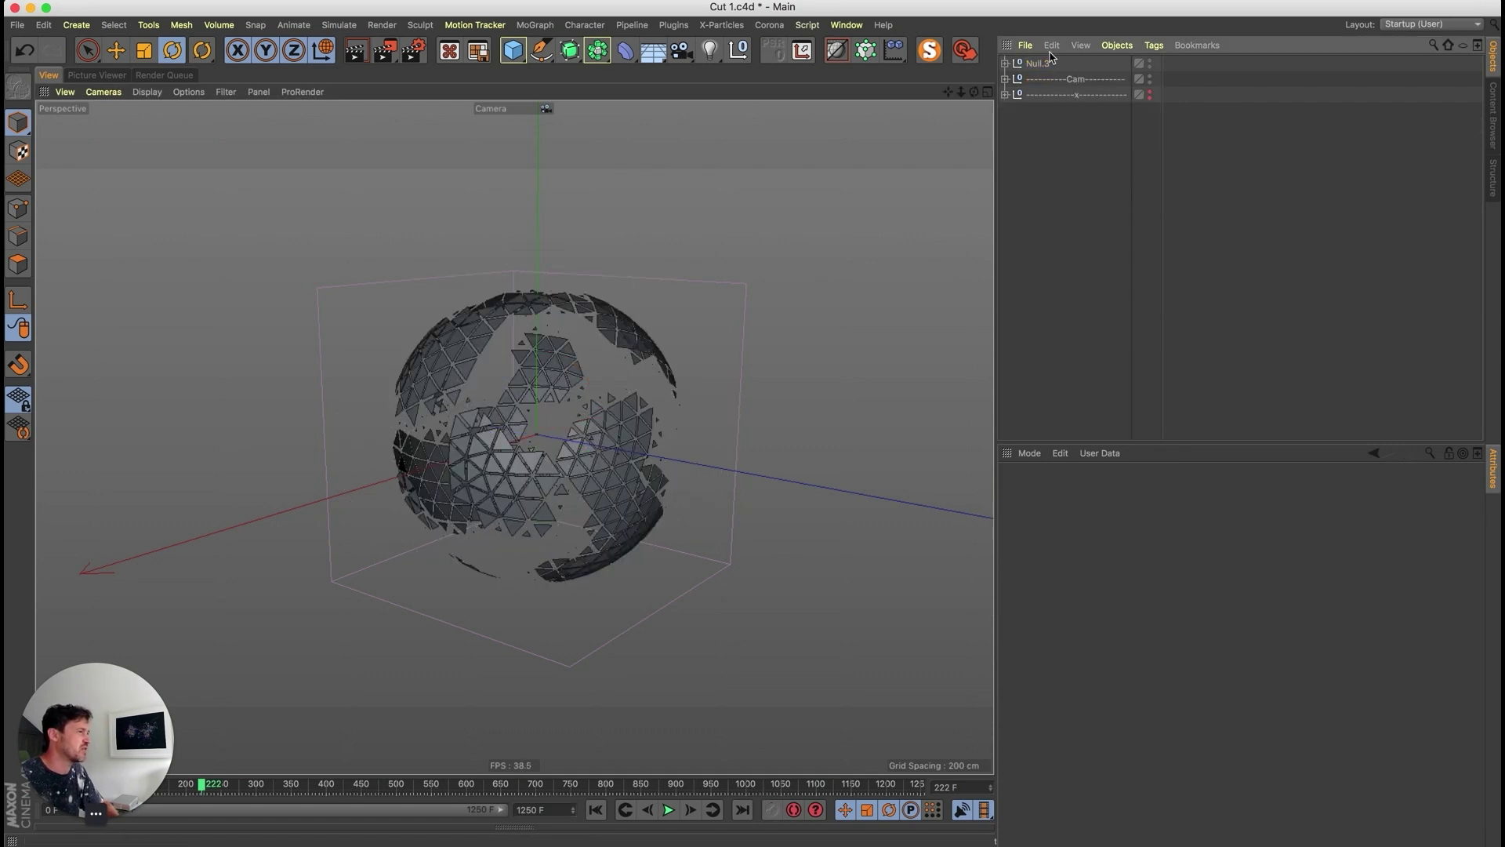
- Group the Sphere inside Null.3 into its own new null
click(1007, 62)
click(1066, 124)
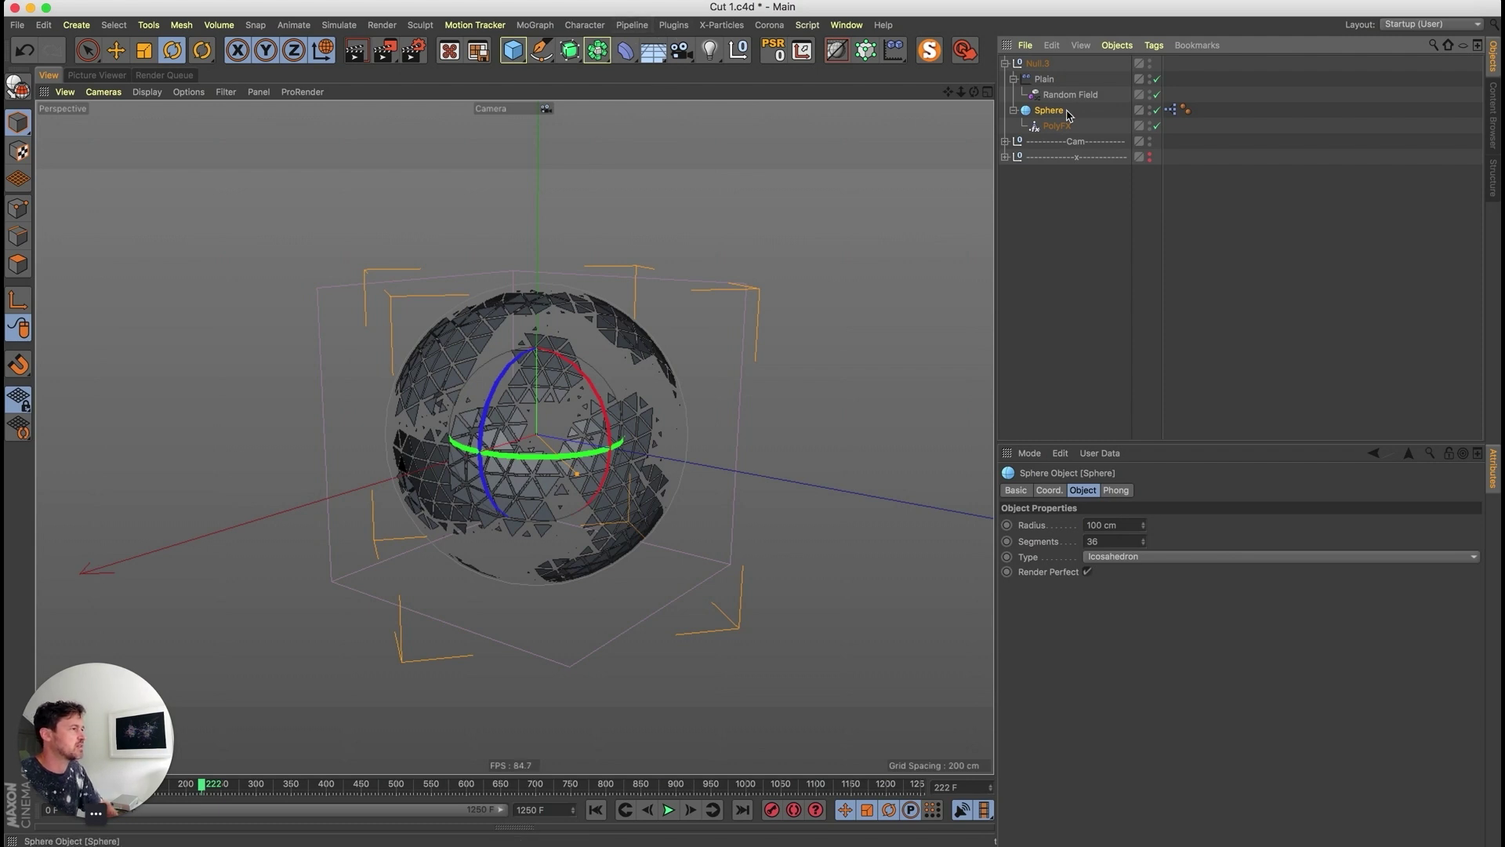
key(alt+g)
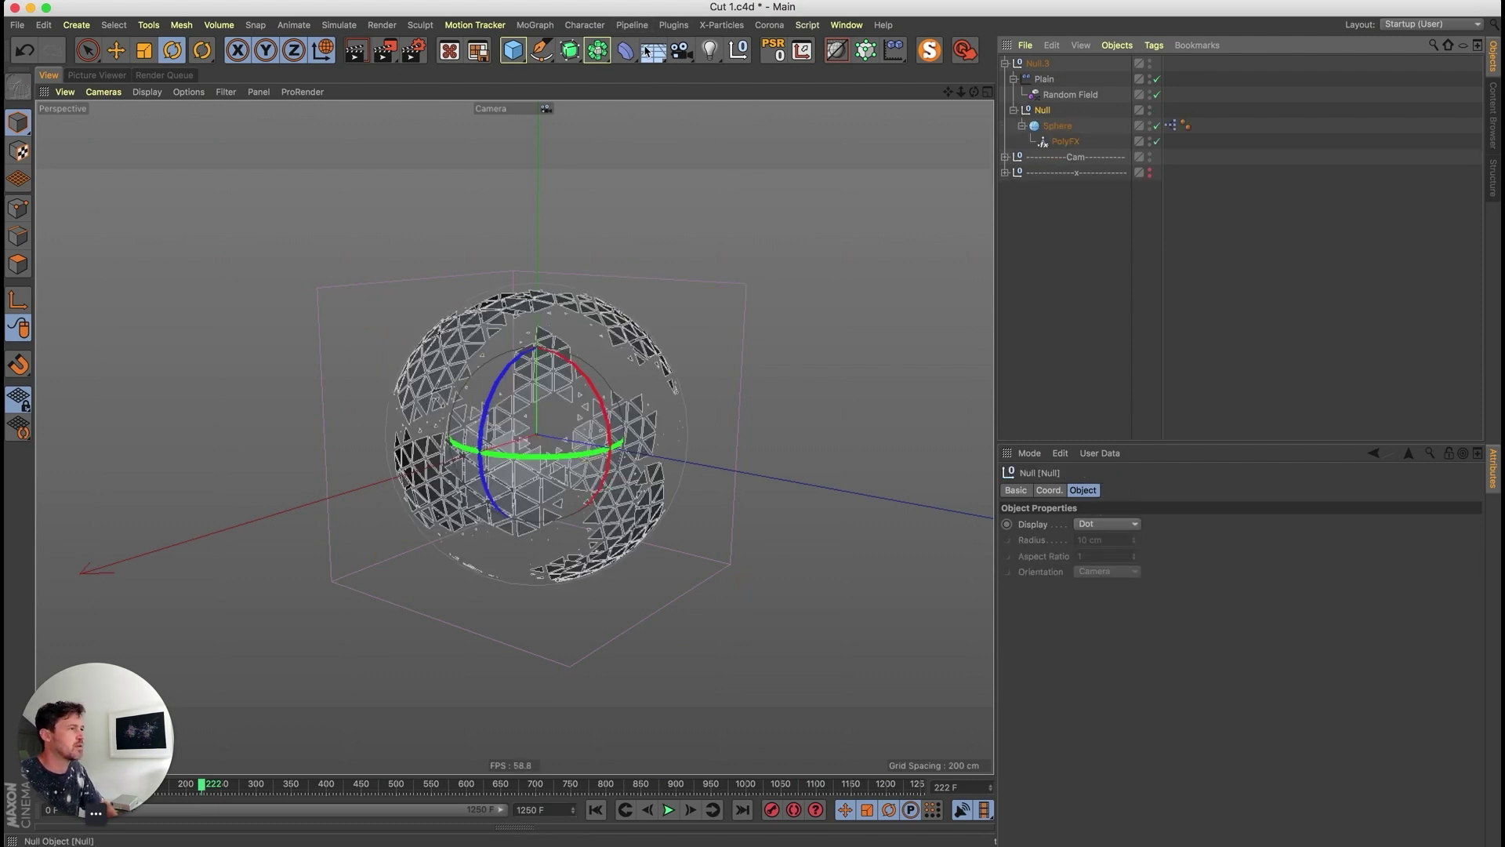
- Add a MoExtrude deformer beside the sphere in the new null and set its extrusion steps to 1
click(535, 24)
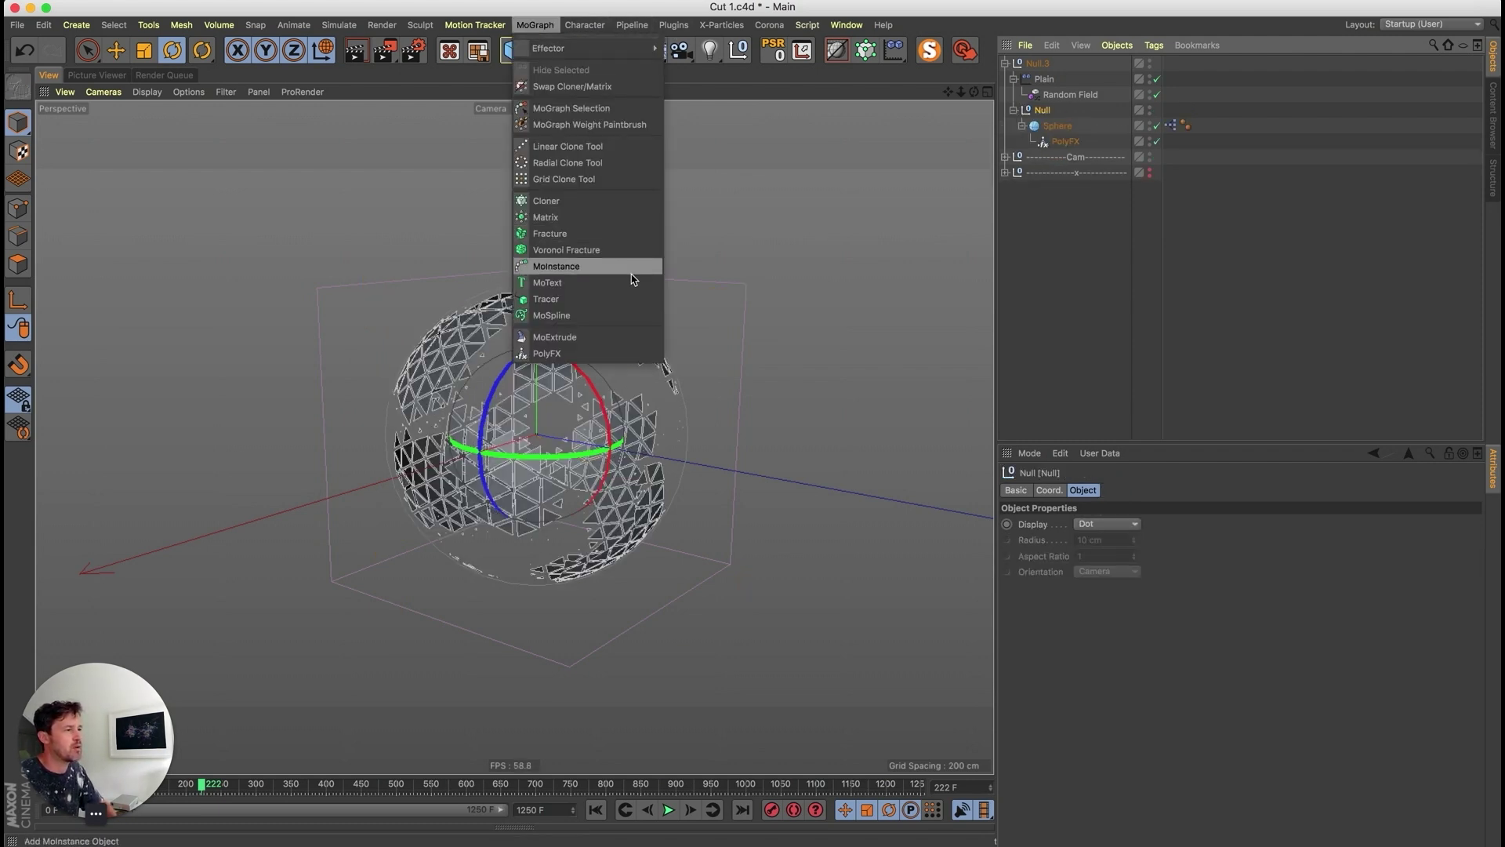
click(627, 337)
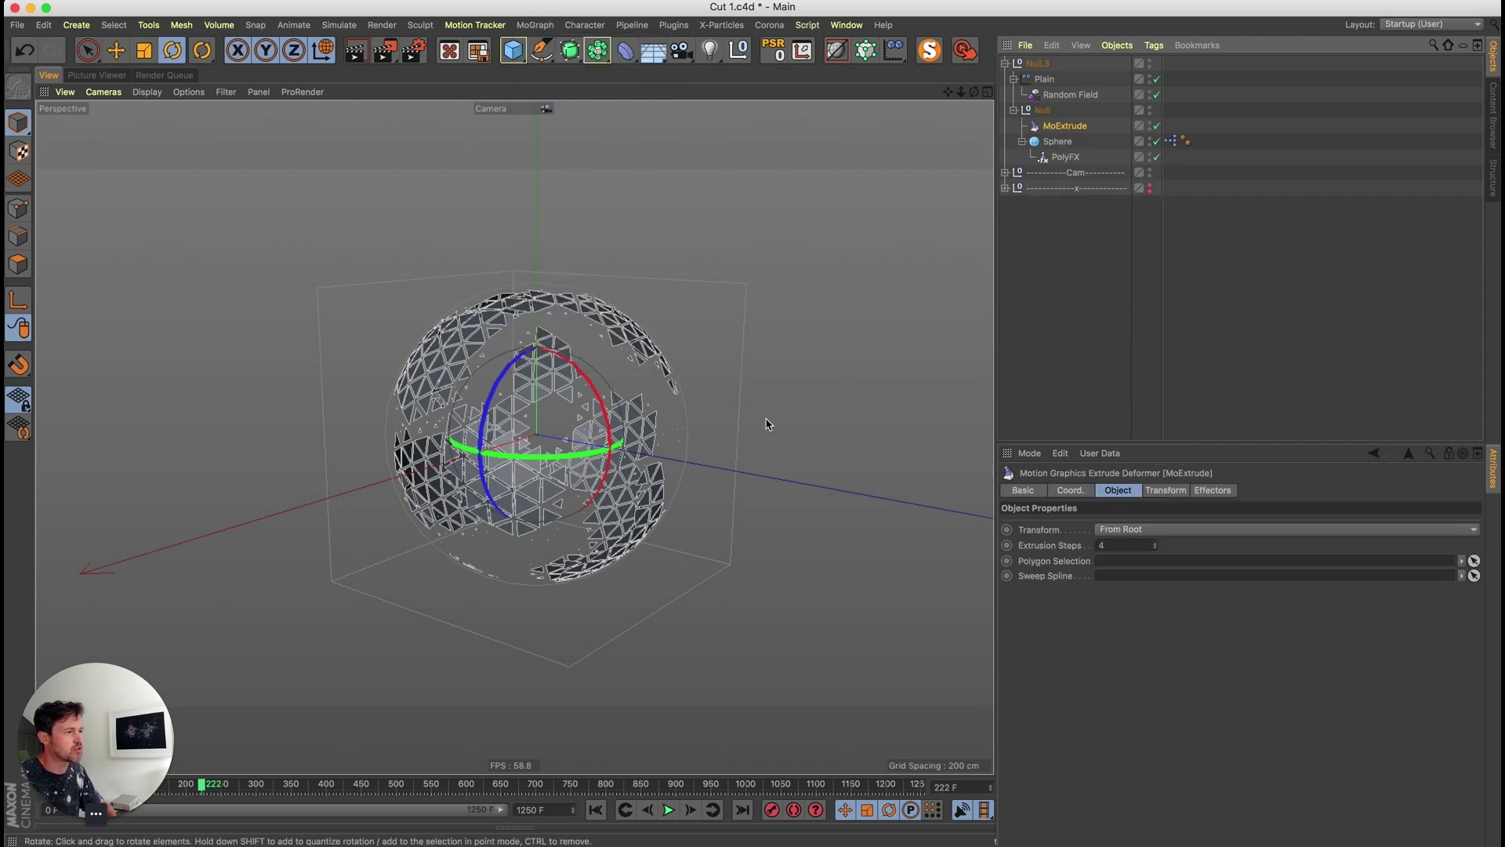
double_click(1120, 544)
text(1)
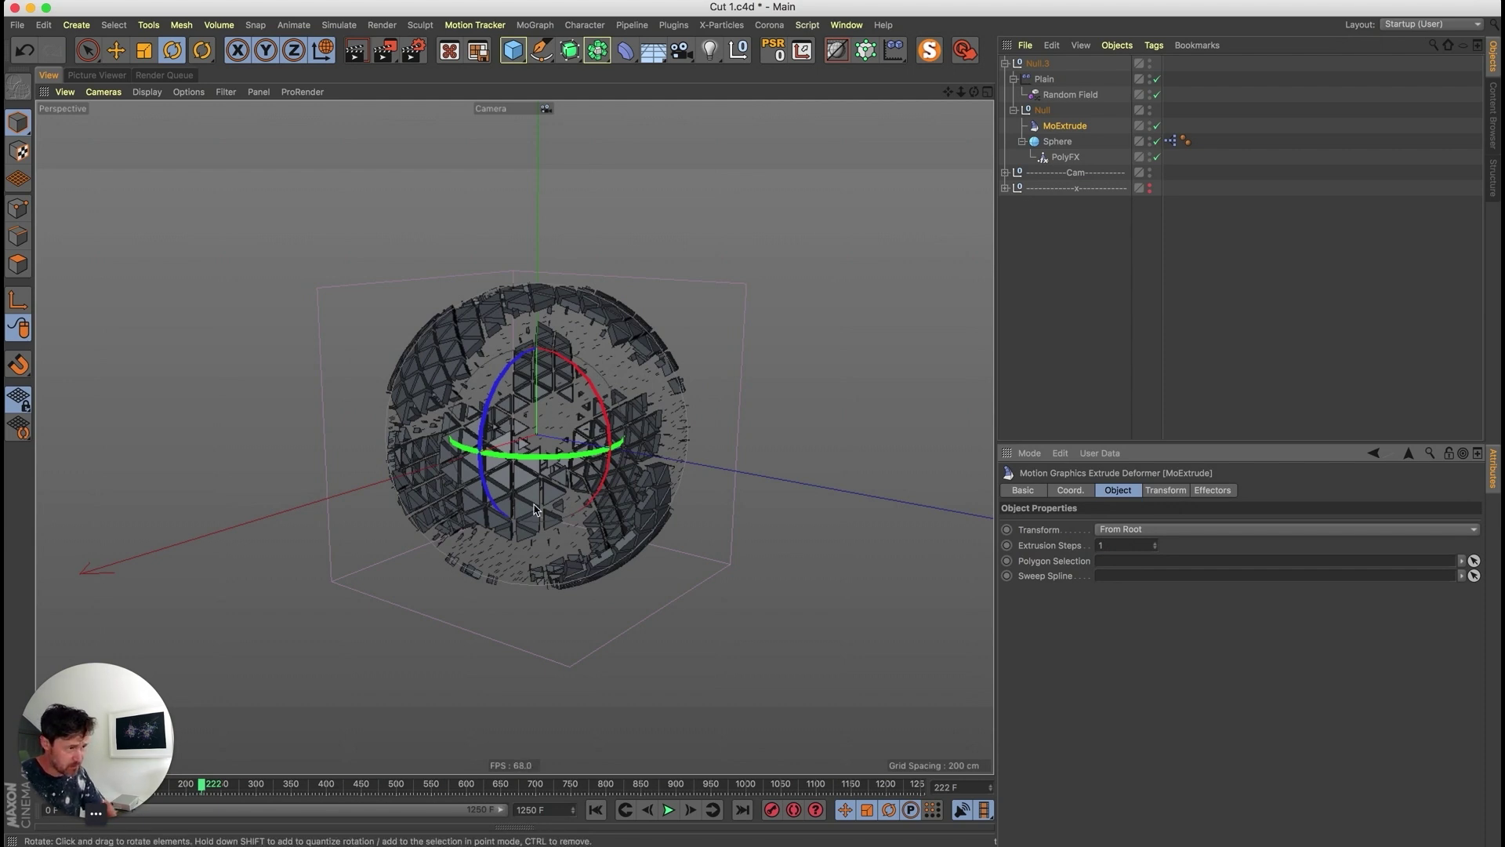
scroll(562, 494, up, 10)
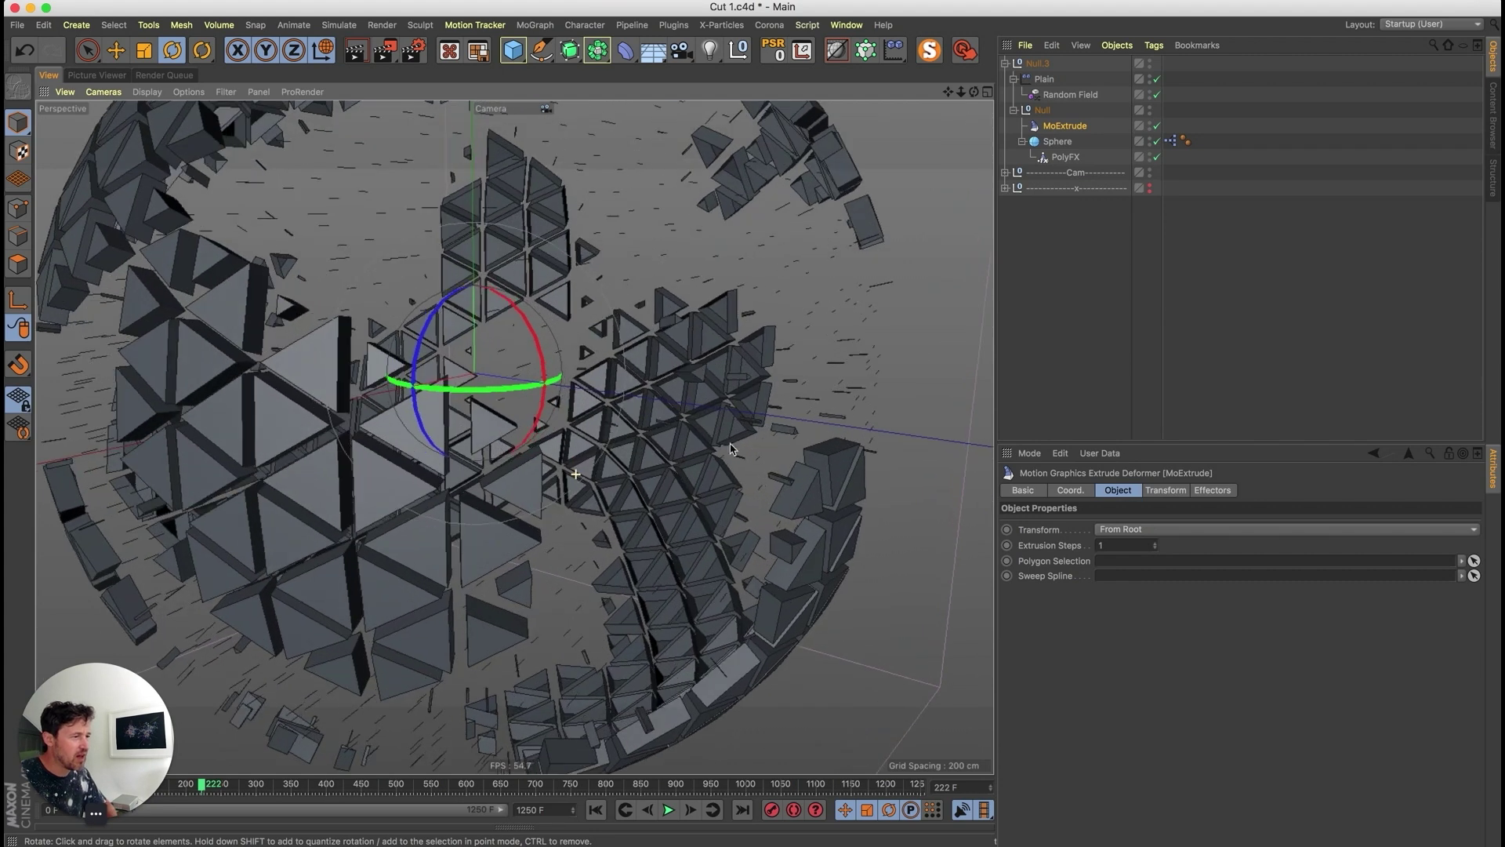
scroll(525, 480, down, 10)
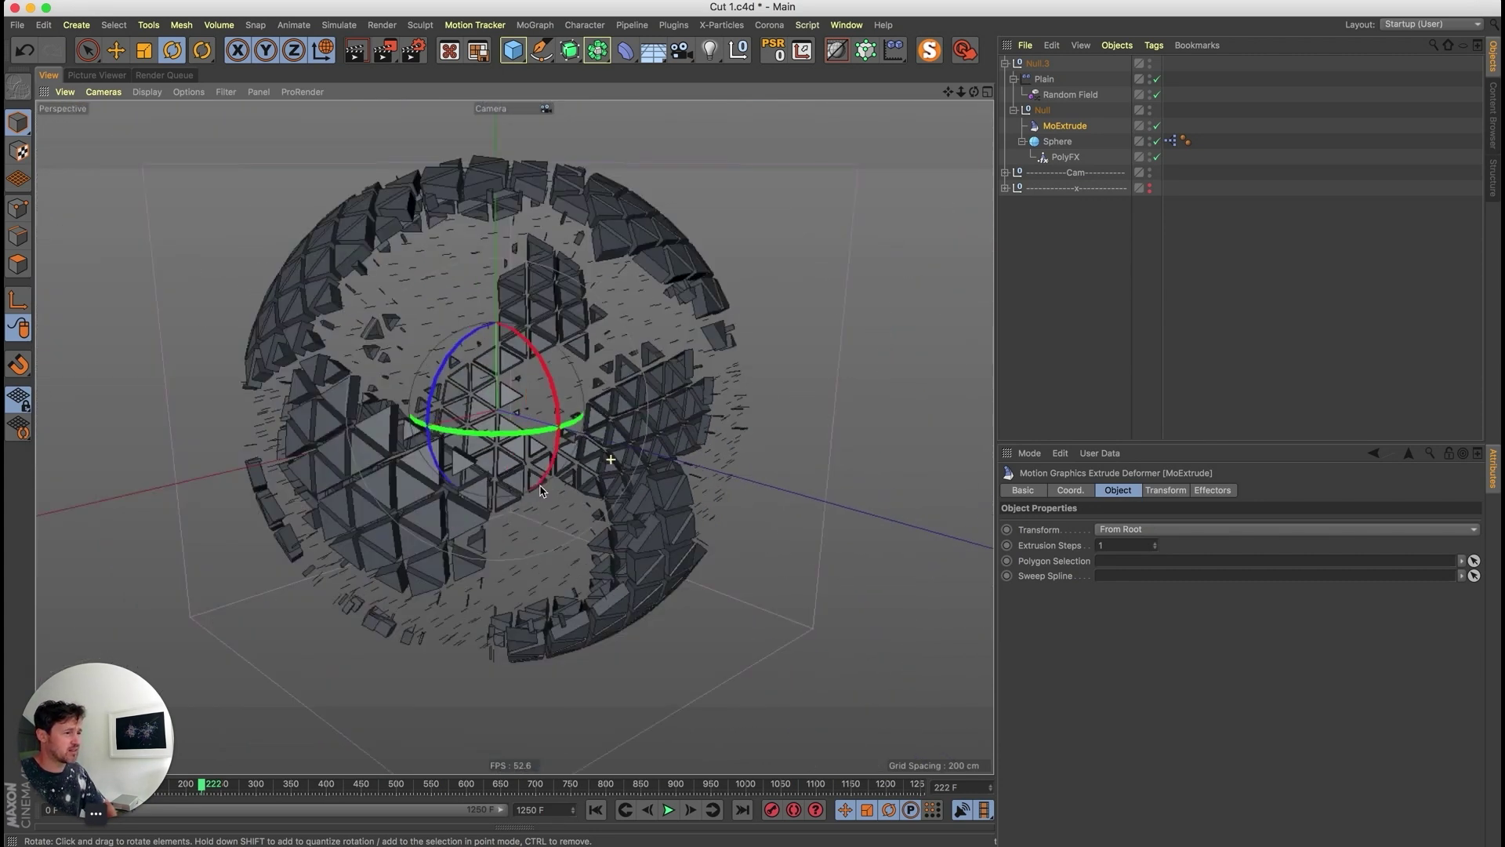
- Add a Plain effector to the MoExtrude and set its position to 0 cm in Y and 100 cm in Z
click(1212, 490)
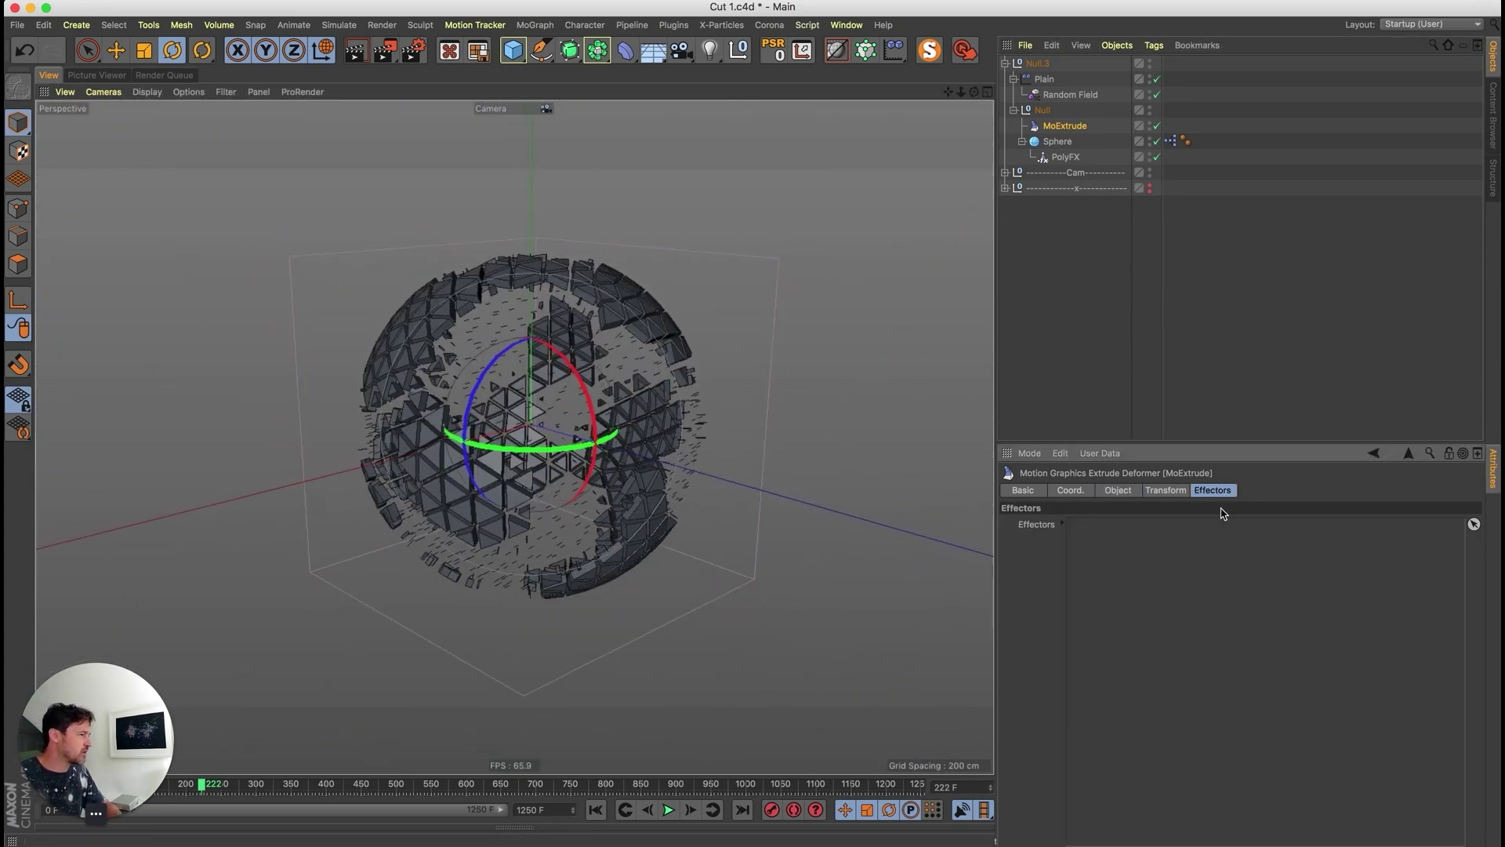
click(893, 49)
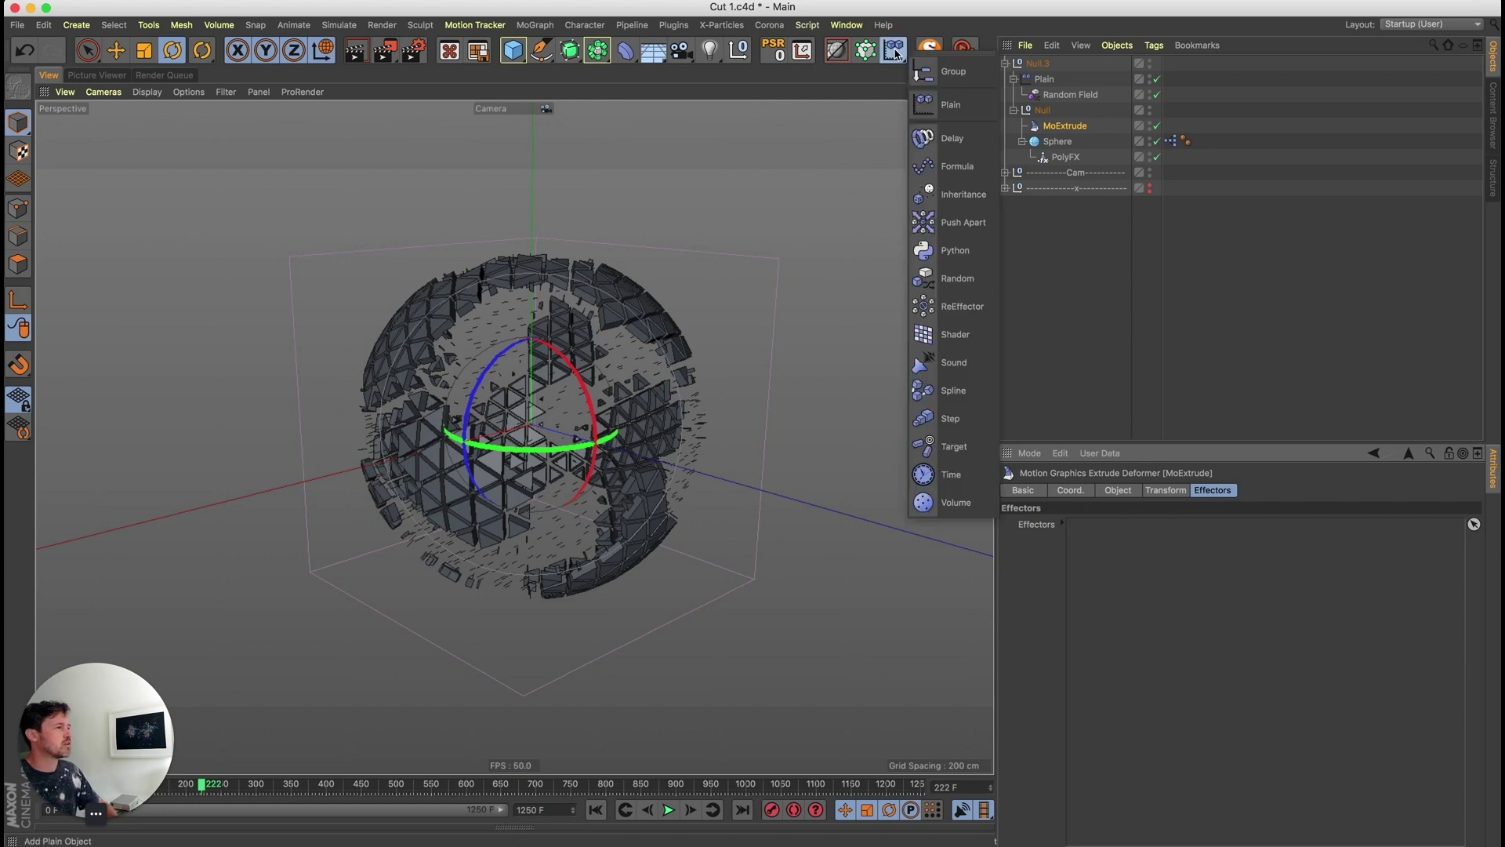
click(951, 104)
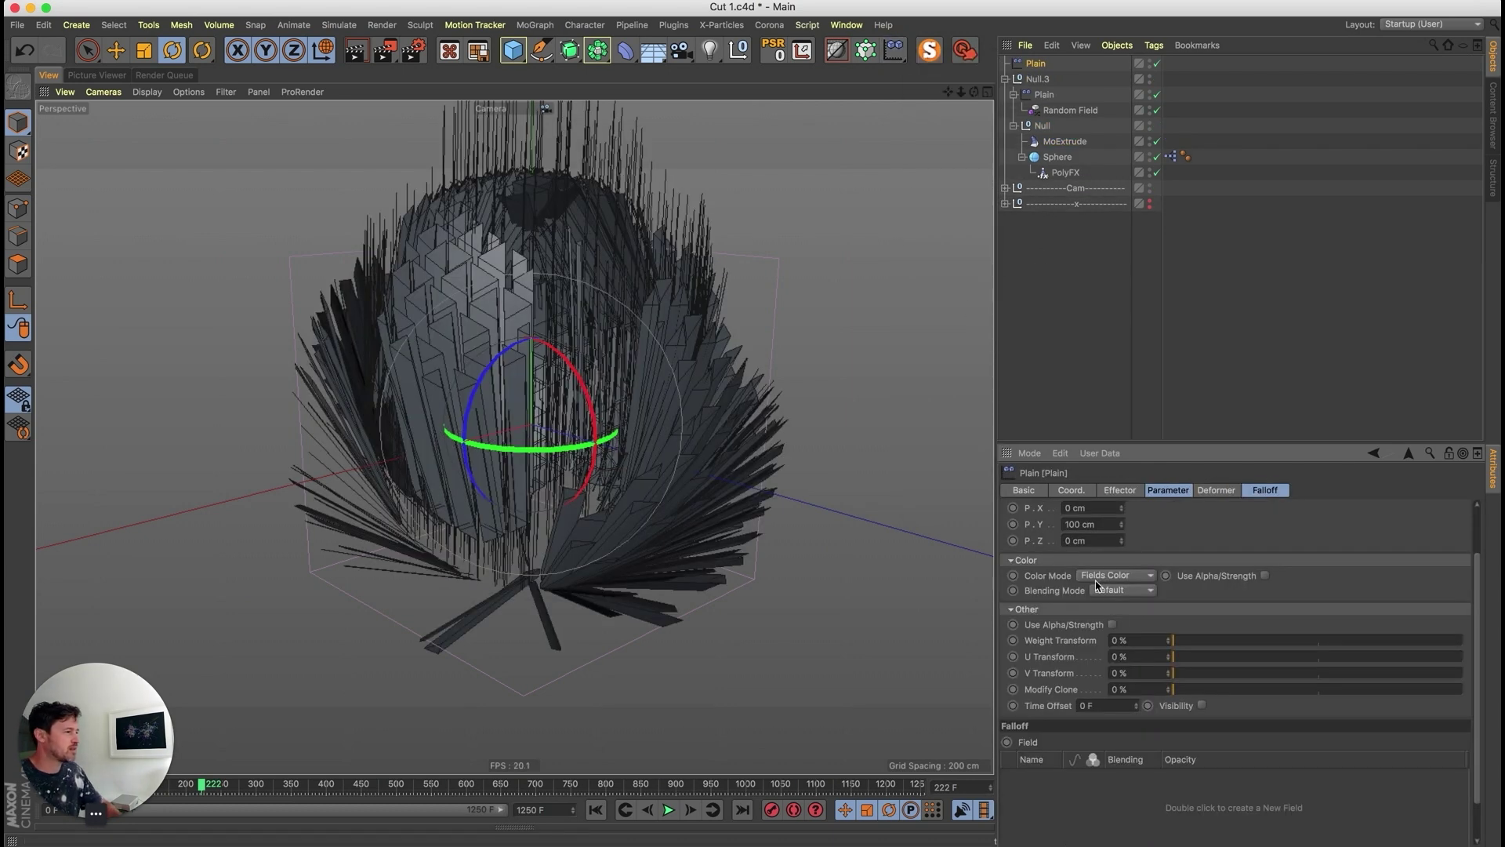
double_click(1110, 528)
text(0)
key(Tab)
text(100)
key(Return)
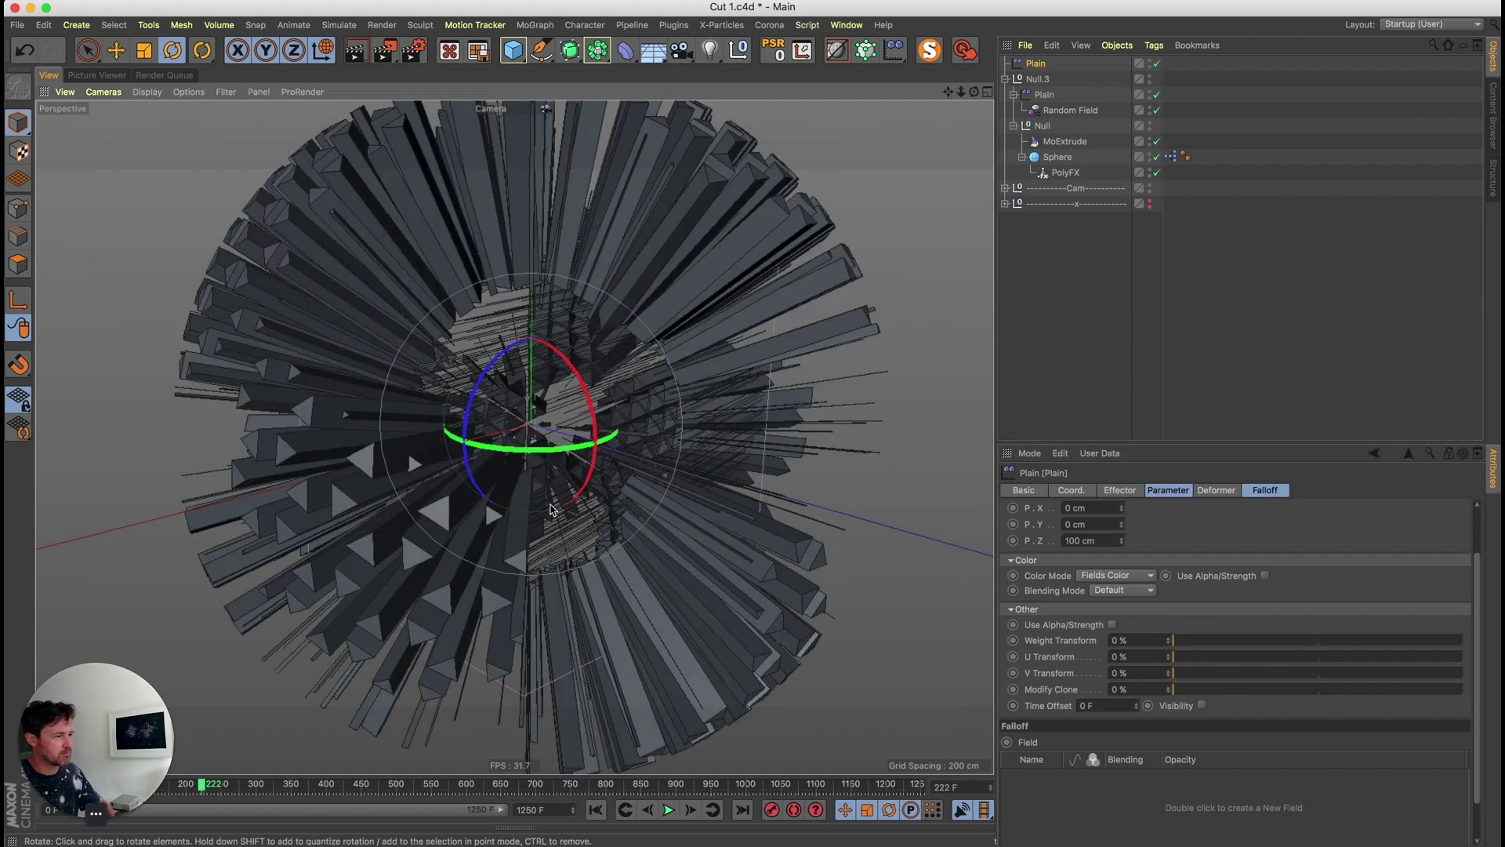
- Examine the extruded polygons from several angles and bring up the Sphere object's properties
alt+drag(625, 478, 970, 249)
alt+drag(480, 524, 739, 578)
mouse_move(653, 537)
alt+mouse_down()
mouse_move(753, 478)
mouse_move(901, 353)
alt+mouse_up()
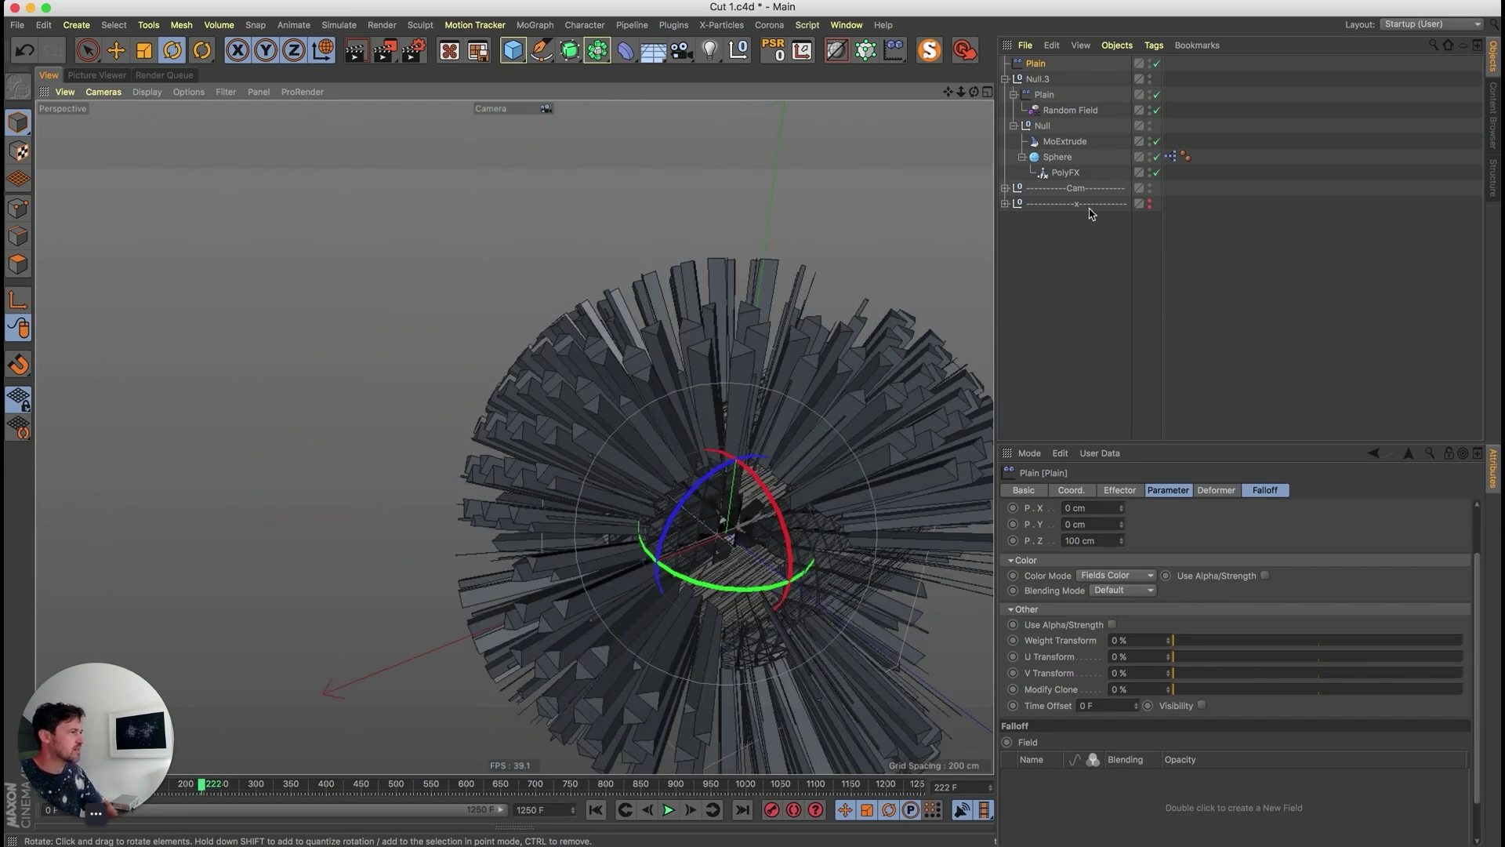
click(1055, 158)
alt+middle_drag(607, 471, 418, 386)
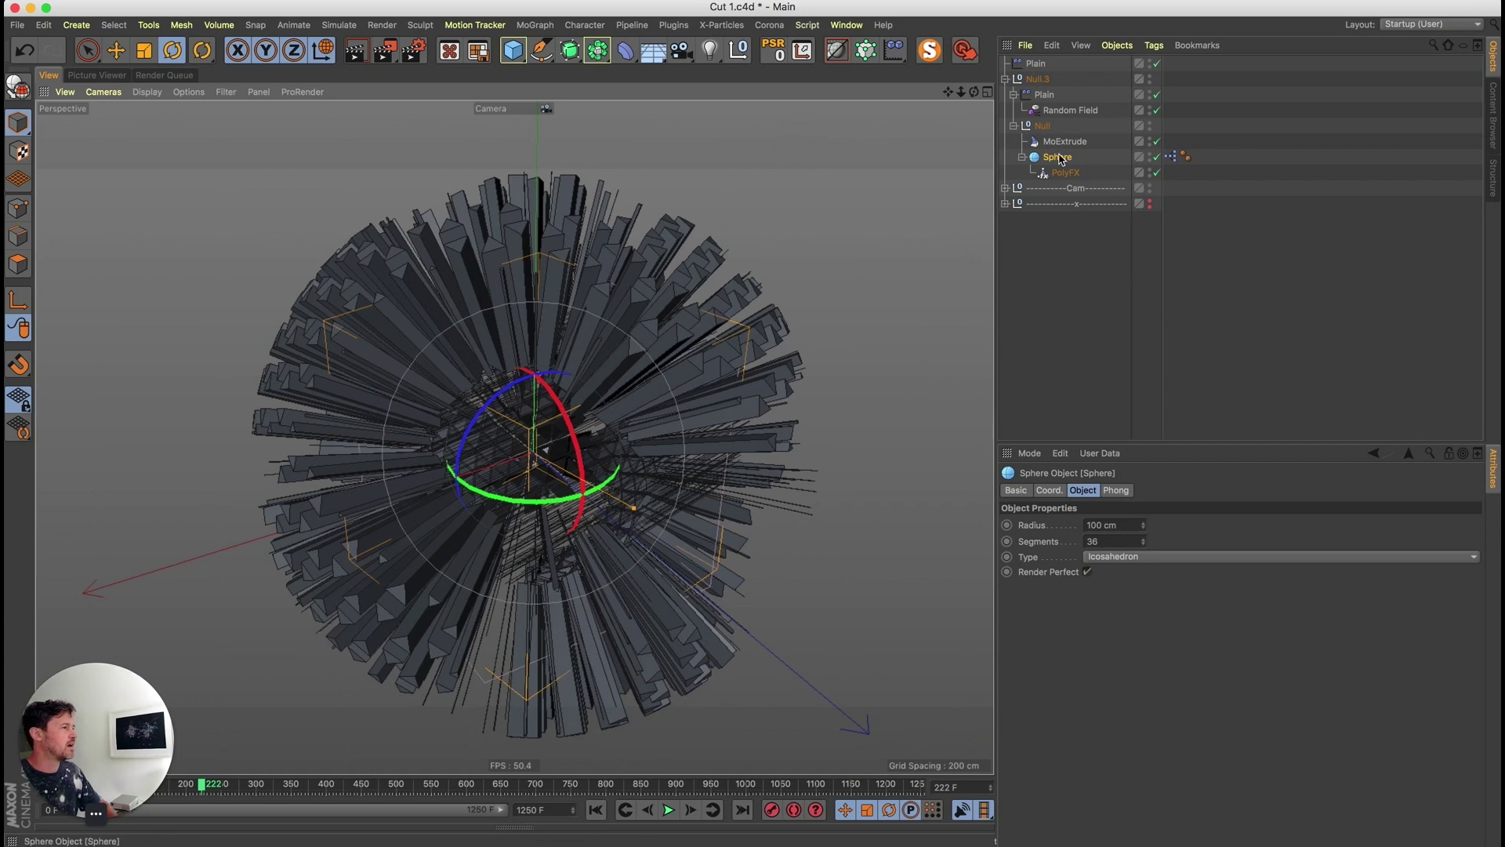
- Wrap the Sphere in a Connect object, set its Phong Mode to Manual, and check the flat-shaded extrusions
click(596, 50)
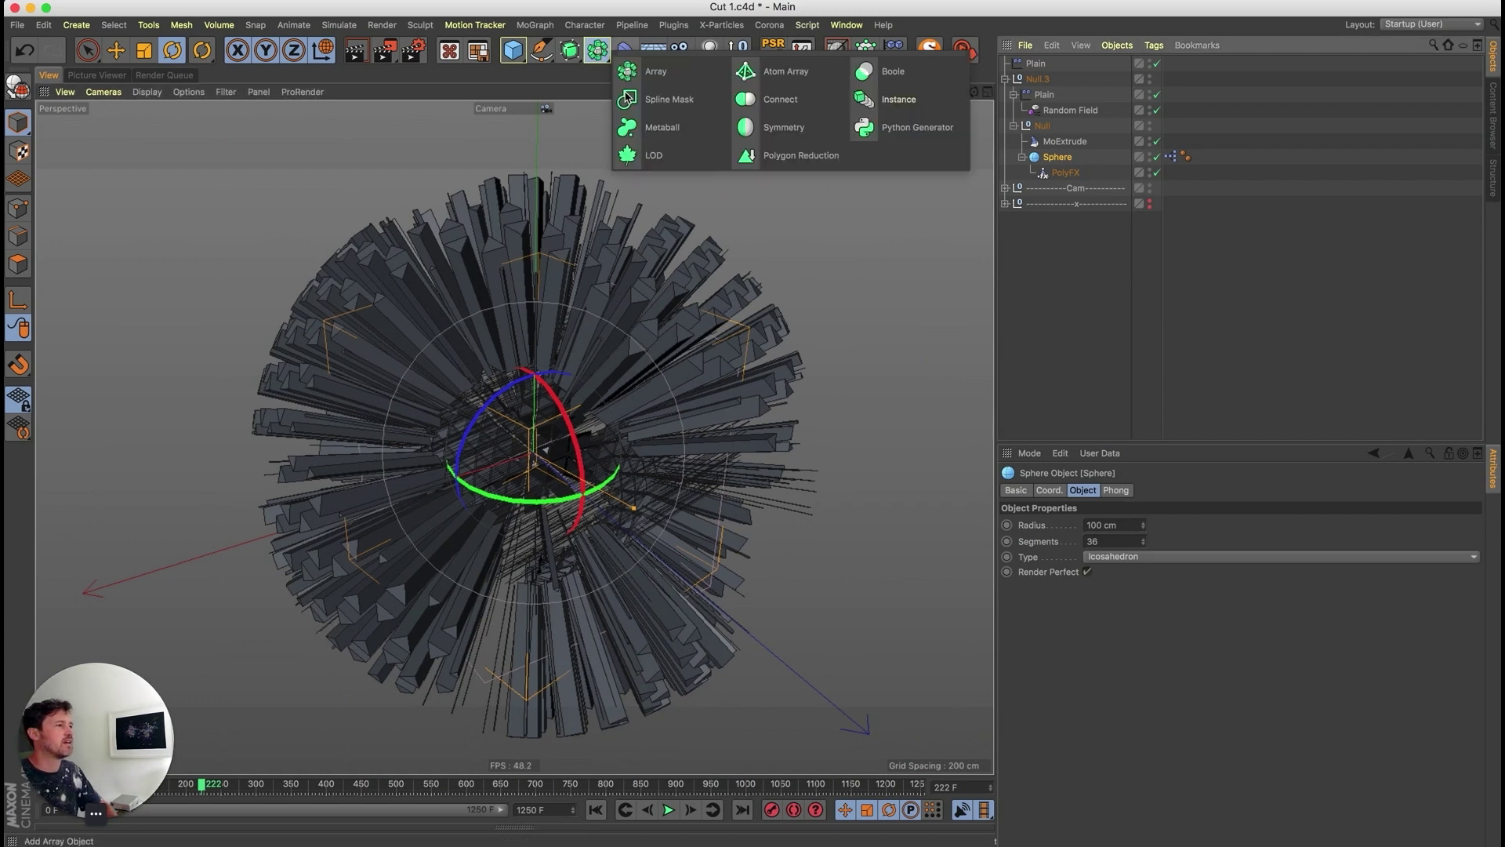
alt+click(807, 105)
click(1109, 567)
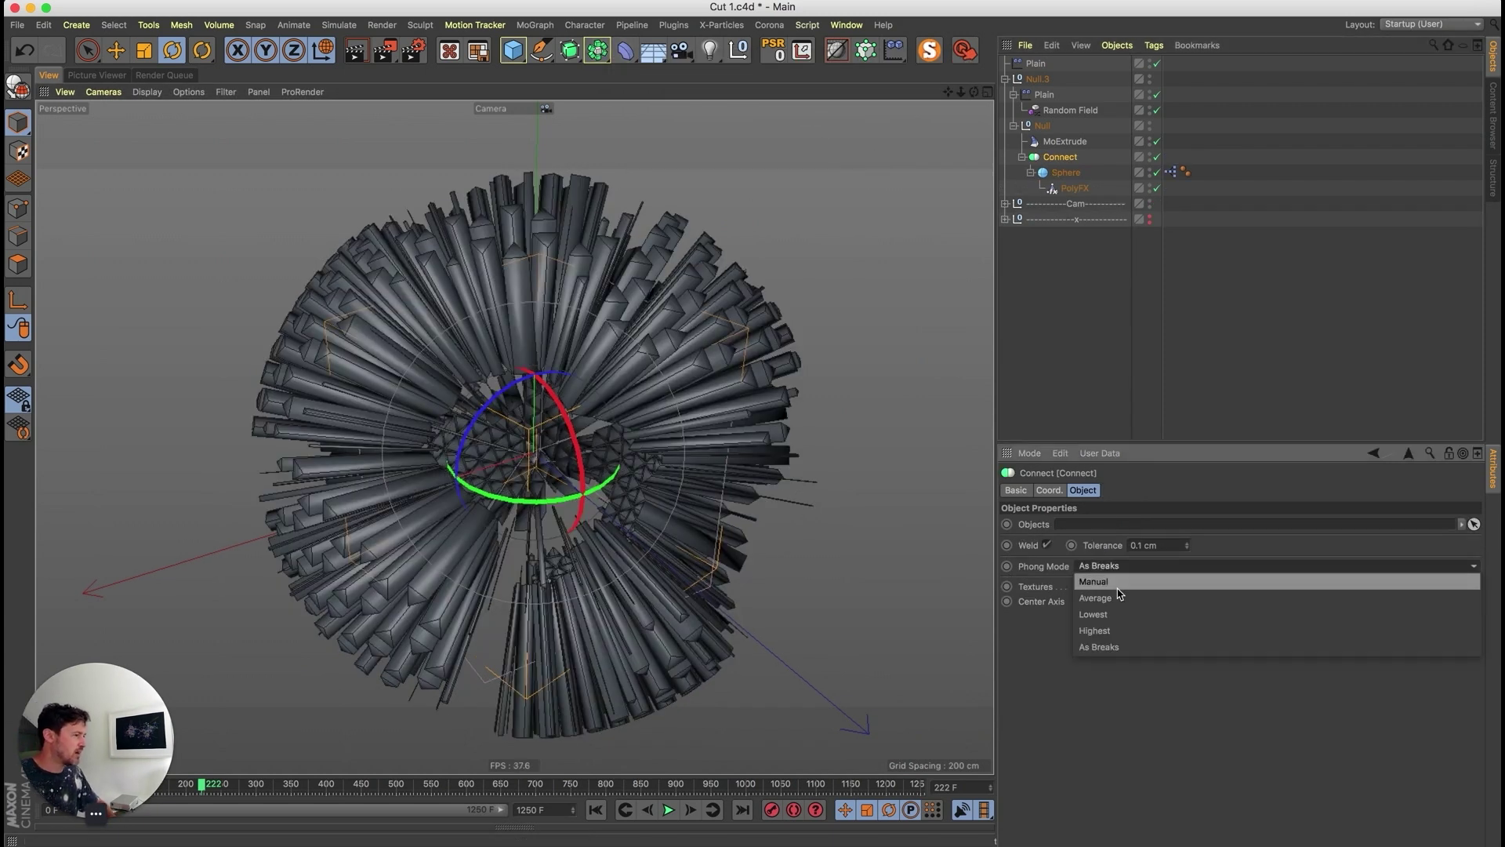
click(1117, 580)
mouse_move(597, 496)
alt+mouse_down()
mouse_move(558, 541)
mouse_move(560, 581)
alt+mouse_up()
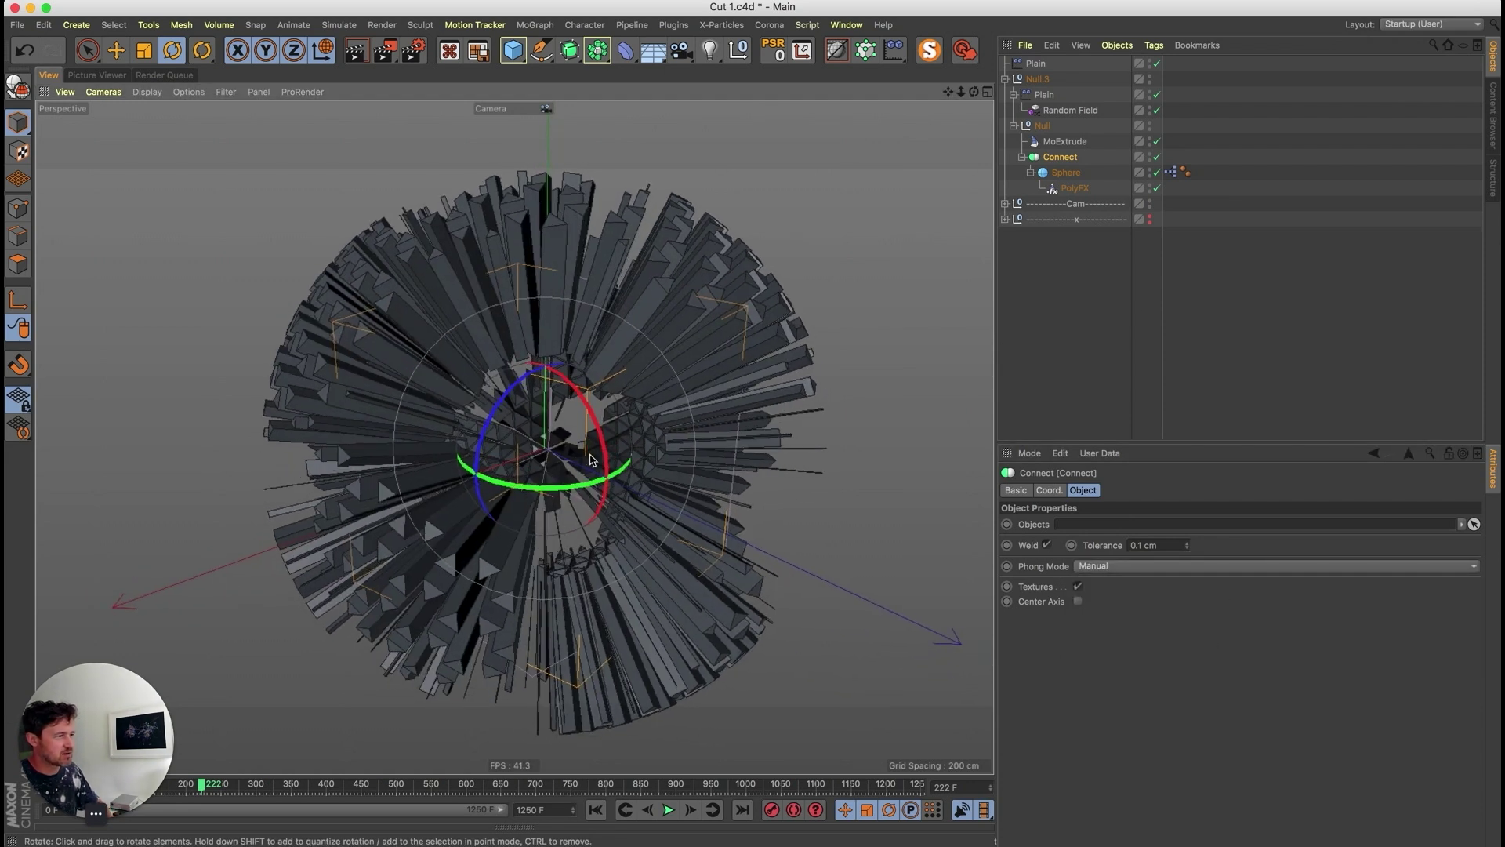
alt+middle_drag(616, 473, 516, 460)
alt+right_drag(534, 426, 507, 438)
alt+drag(519, 431, 574, 430)
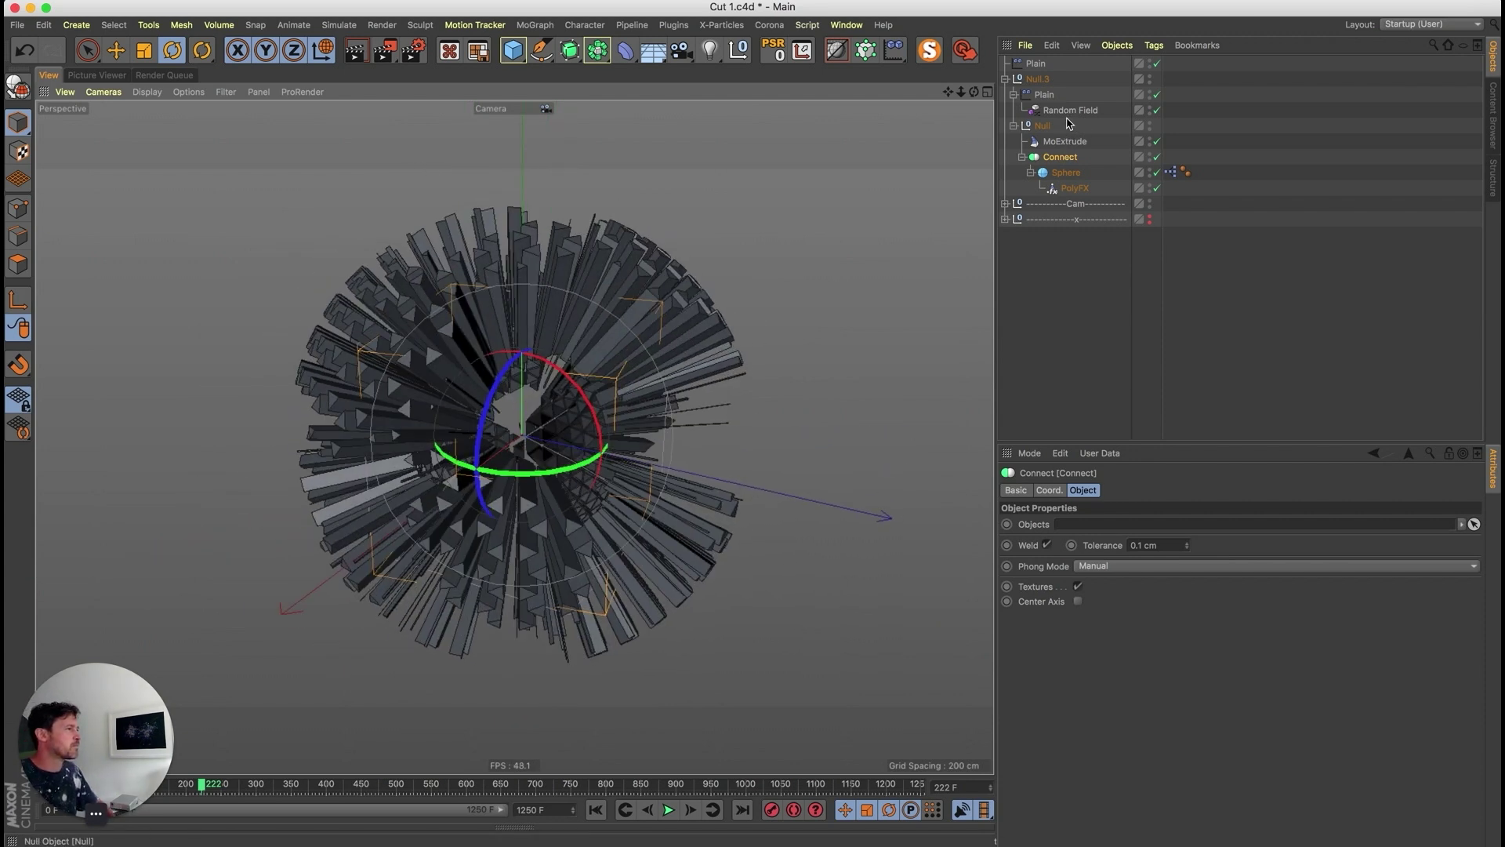
- Add a Random Field to the falloff of the Plain effector that drives the MoExtrude
click(1076, 188)
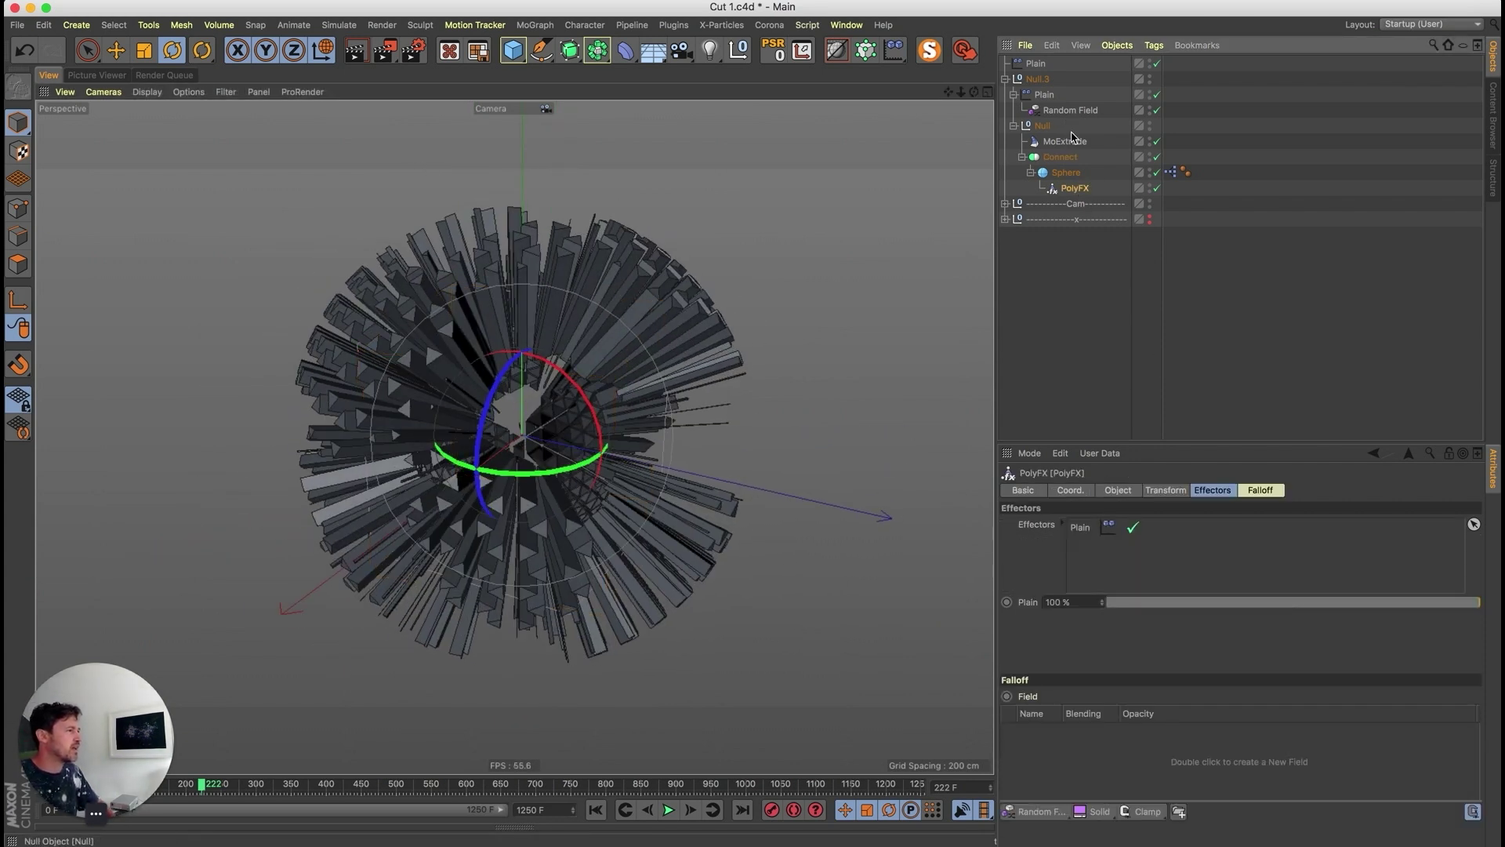
click(1068, 141)
double_click(1087, 530)
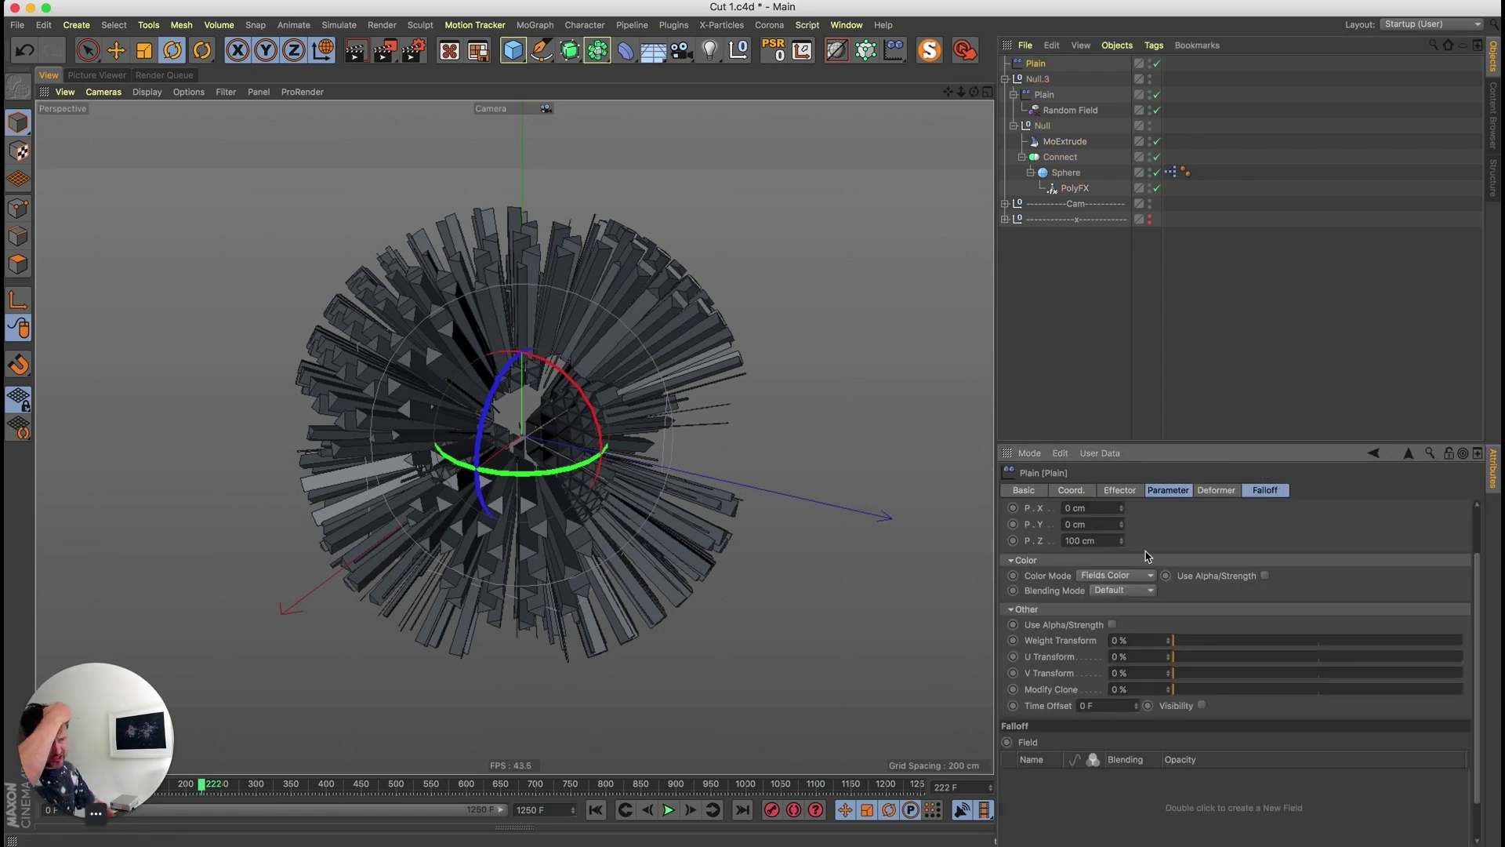
click(1218, 492)
click(1266, 491)
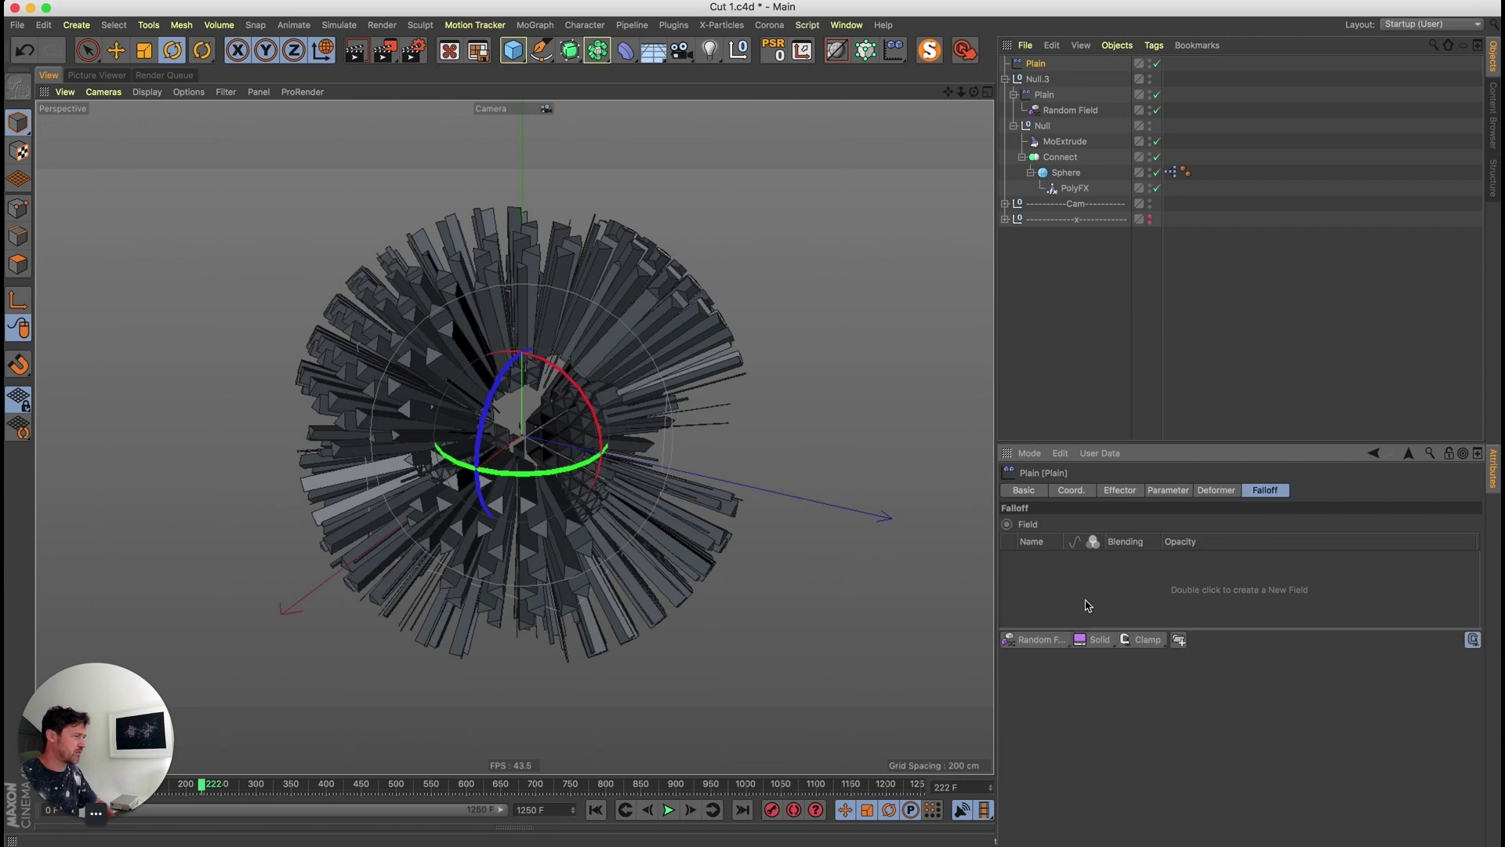
click(1035, 639)
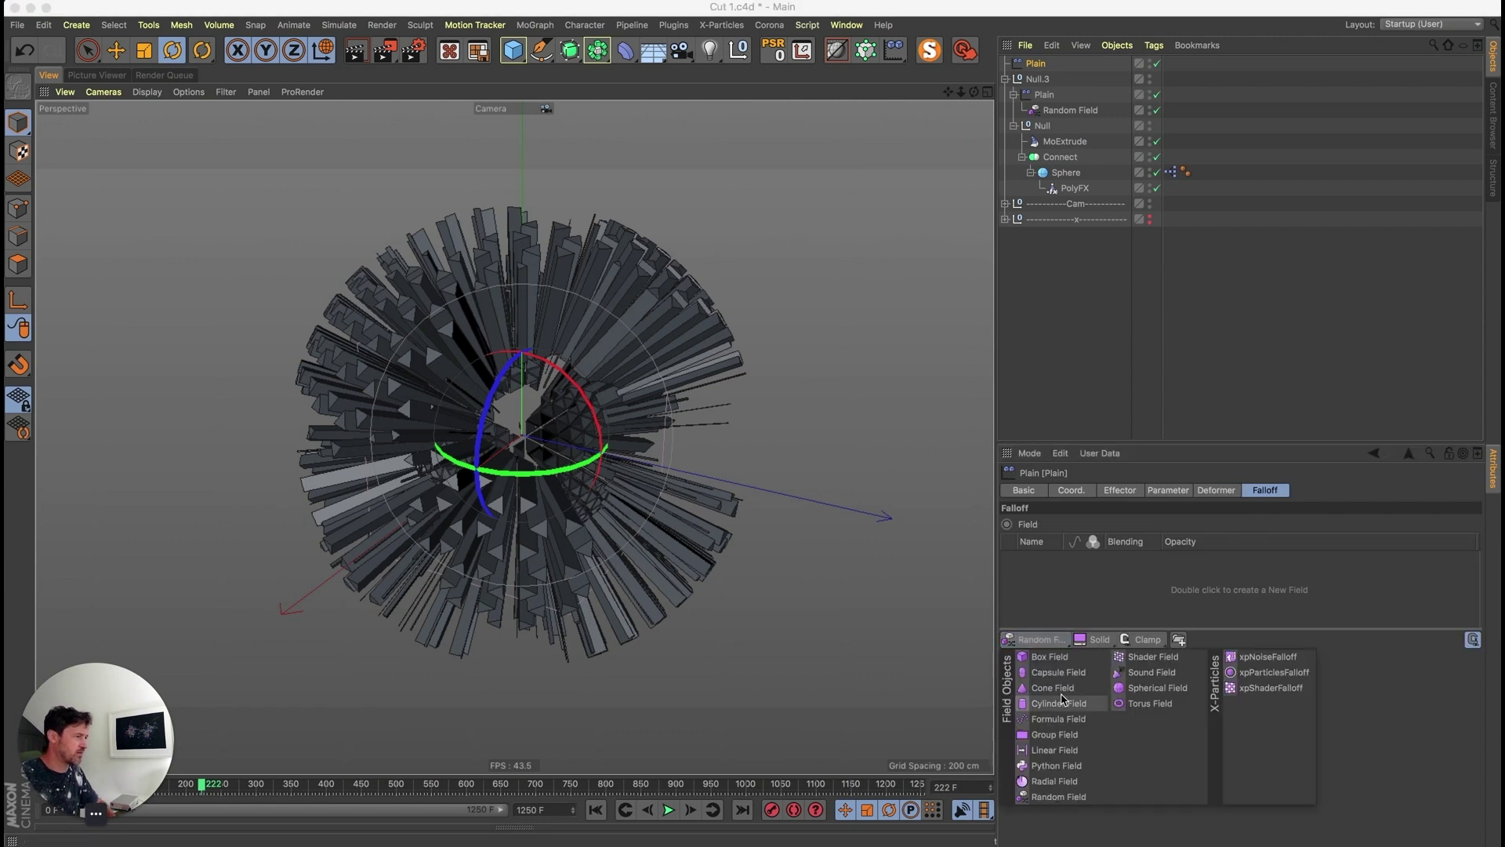
click(1060, 795)
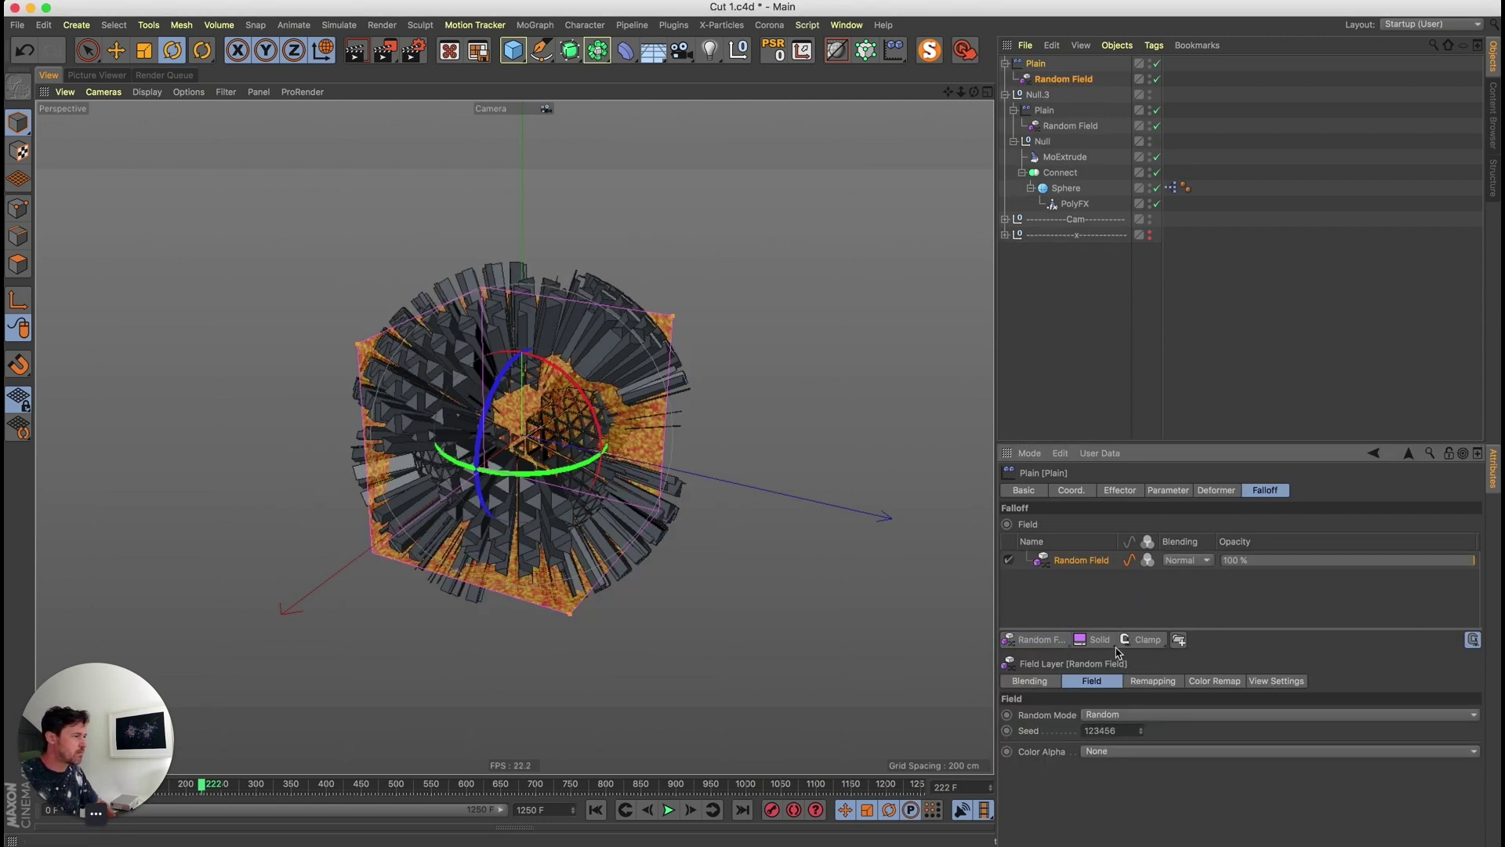
- Set the new Random Field's Random Mode to Noise and preview the animation from the first frame
click(1112, 716)
click(1112, 766)
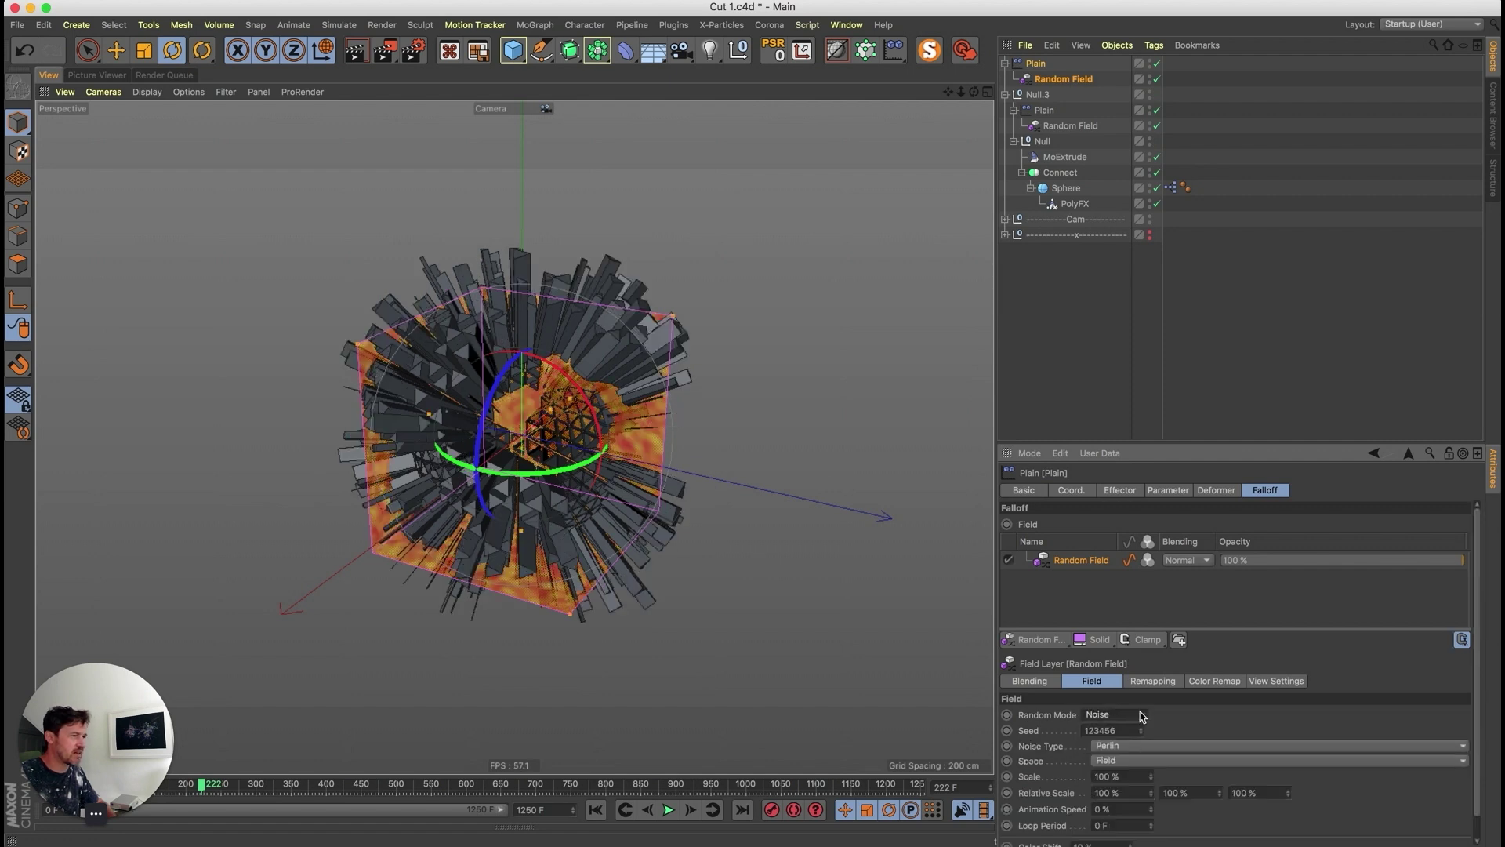
alt+drag(534, 453, 615, 457)
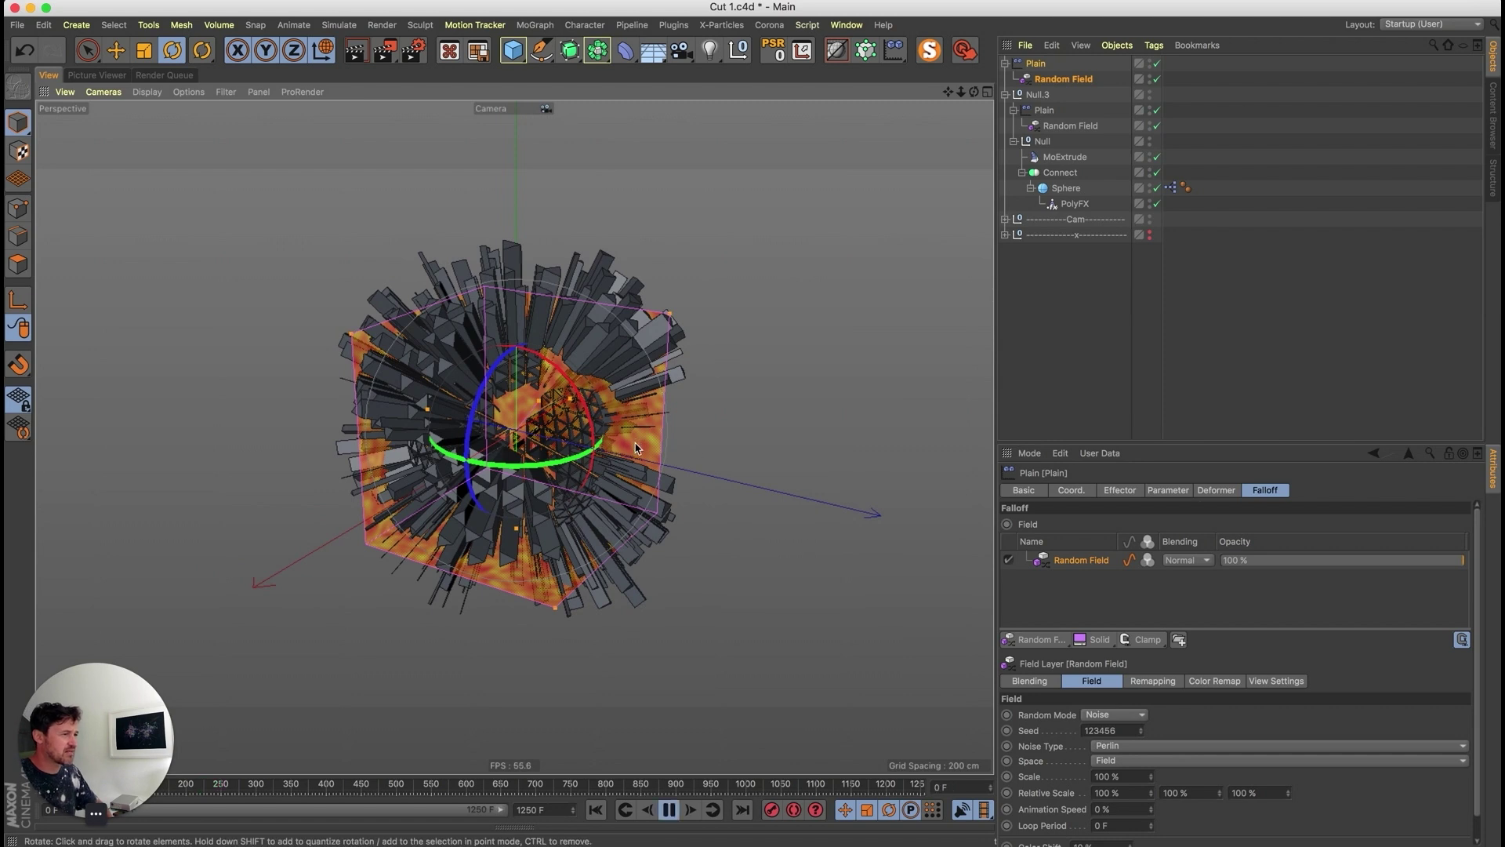
key(shift+f)
key(F8)
key(F8)
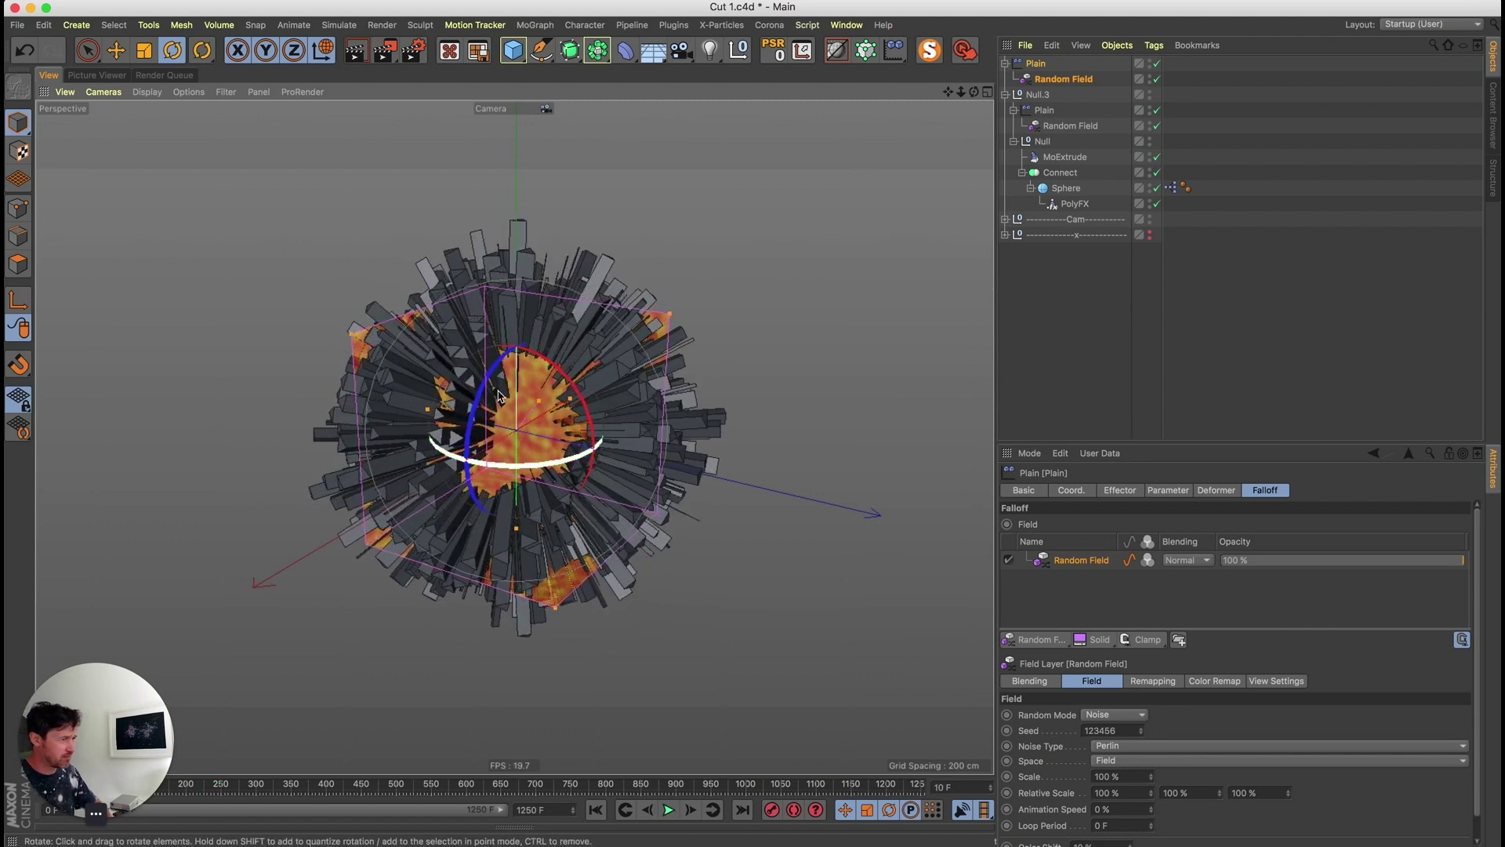
- Reshape the remapping curve of Null.3's Random Field to fall from full at about 0.6 to zero at about 0.8, then preview the animation
click(1063, 79)
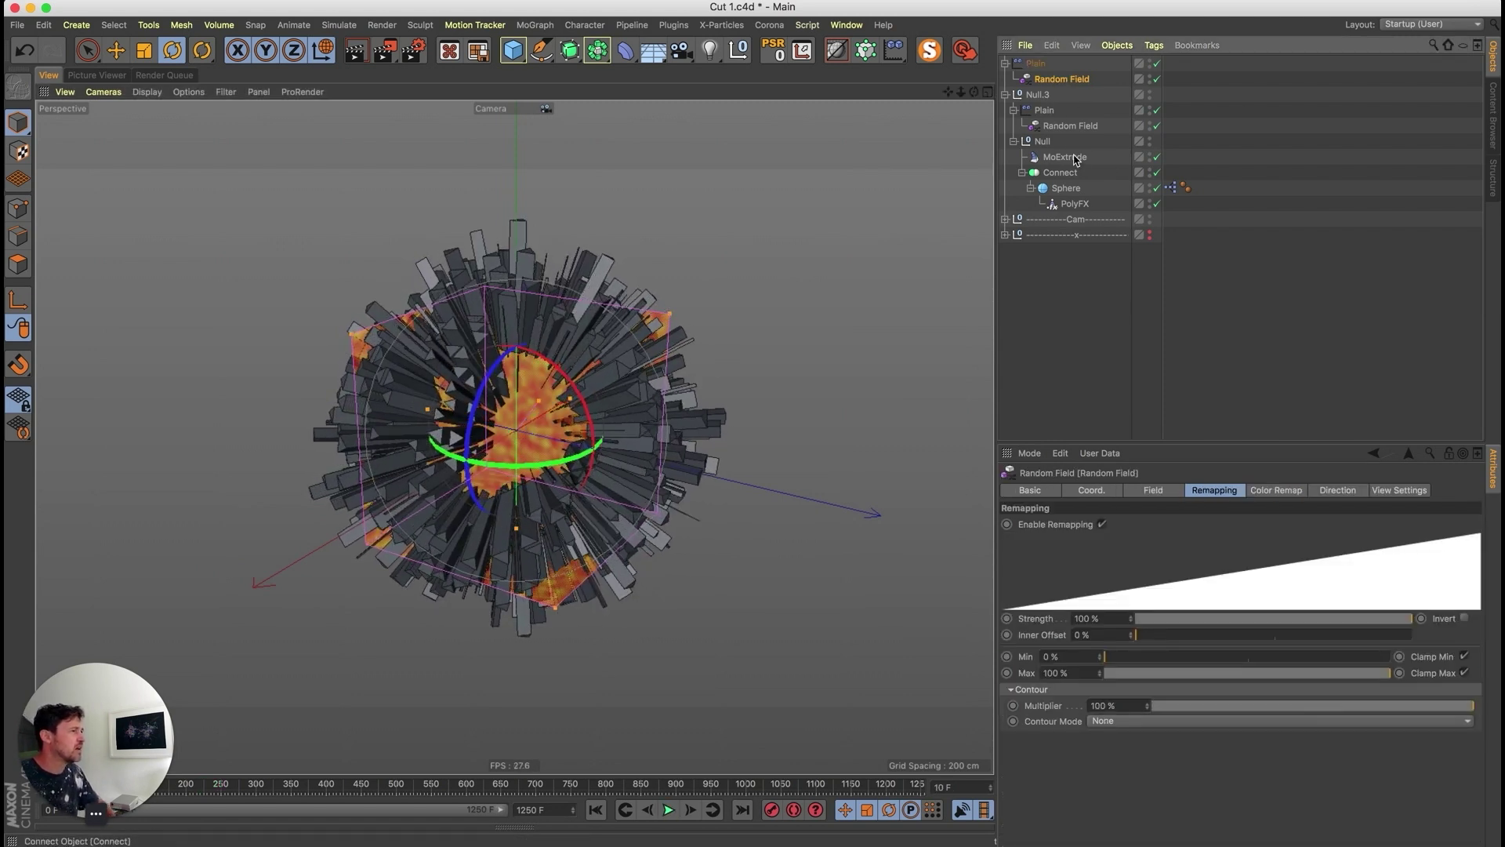
click(1064, 125)
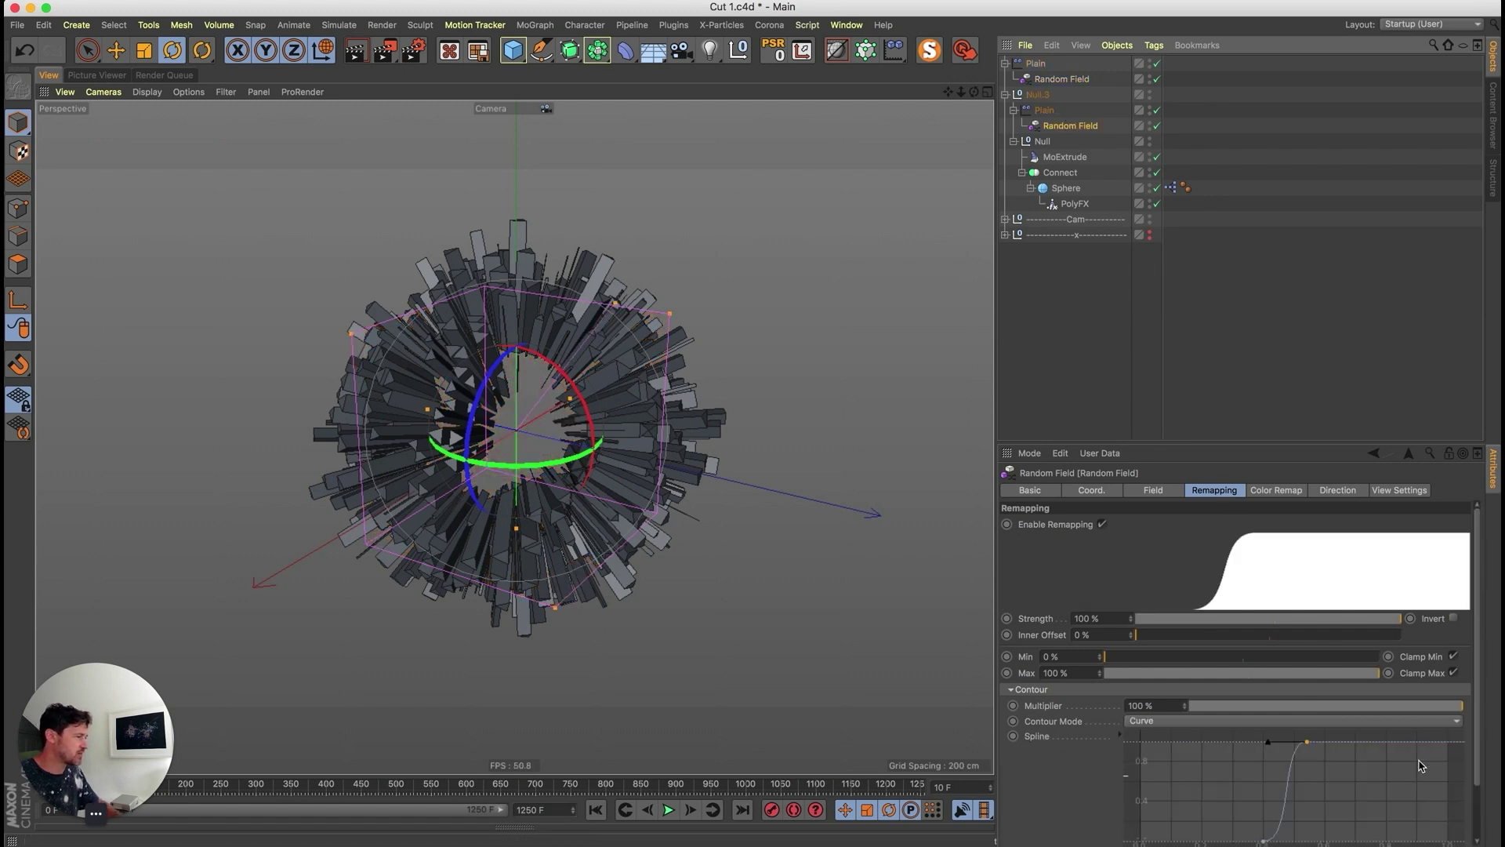
drag(1479, 692, 1478, 757)
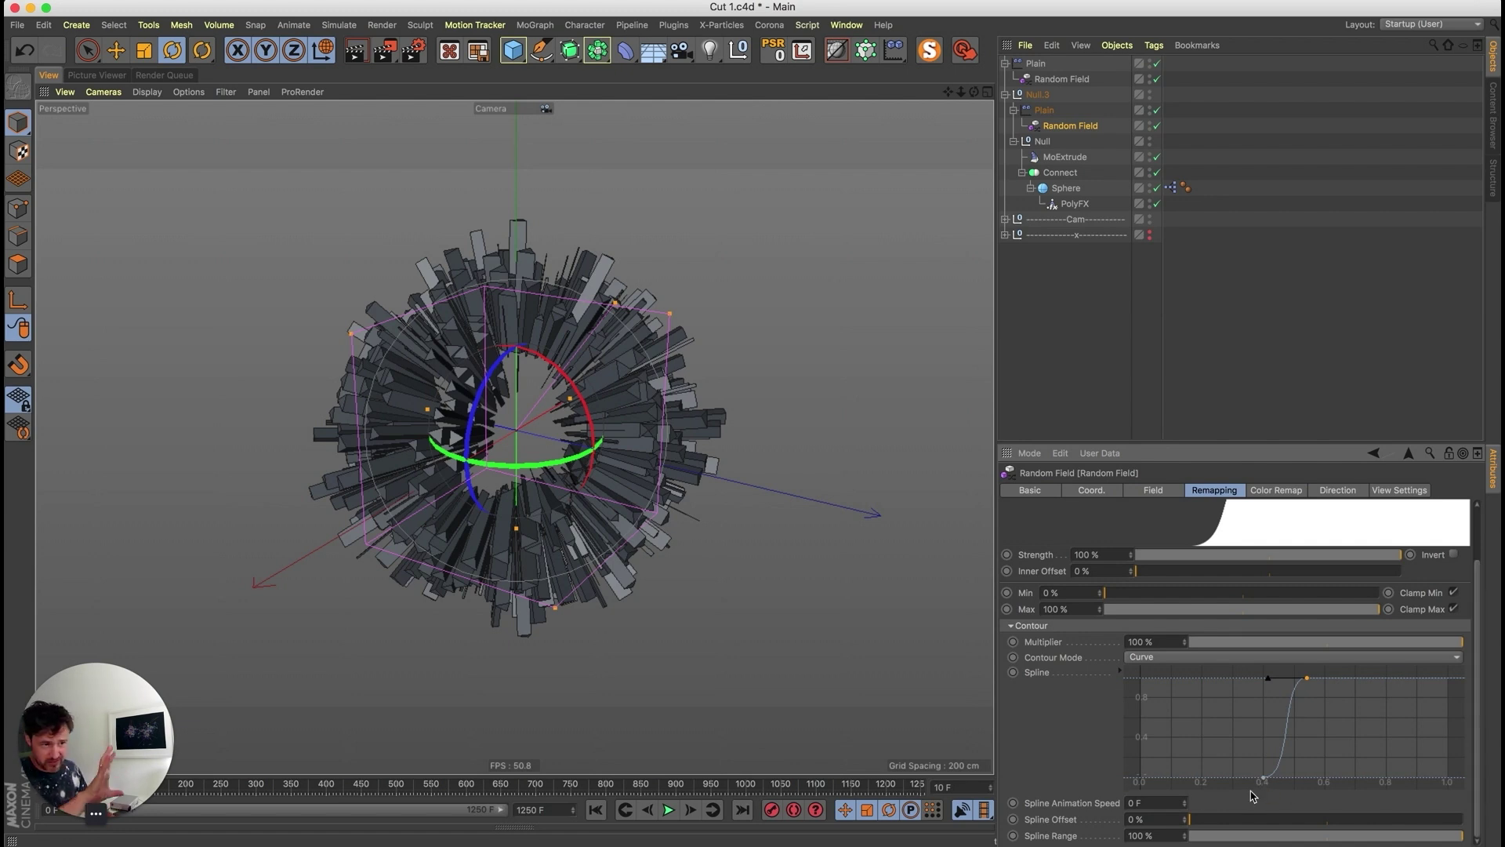
drag(1264, 781, 1381, 799)
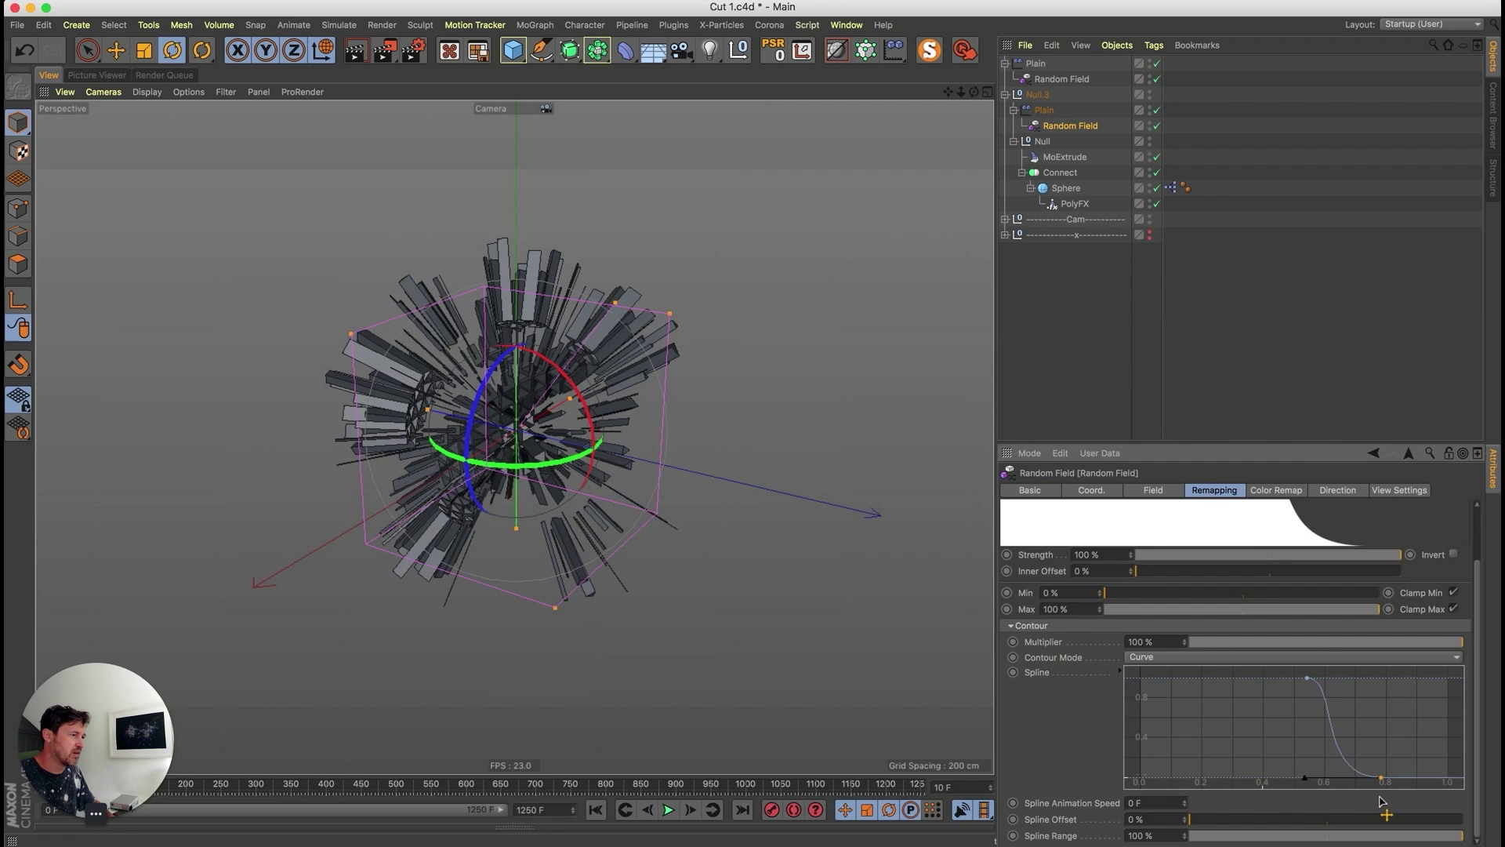
mouse_move(1307, 681)
mouse_down()
mouse_move(1342, 675)
mouse_move(1326, 672)
mouse_up()
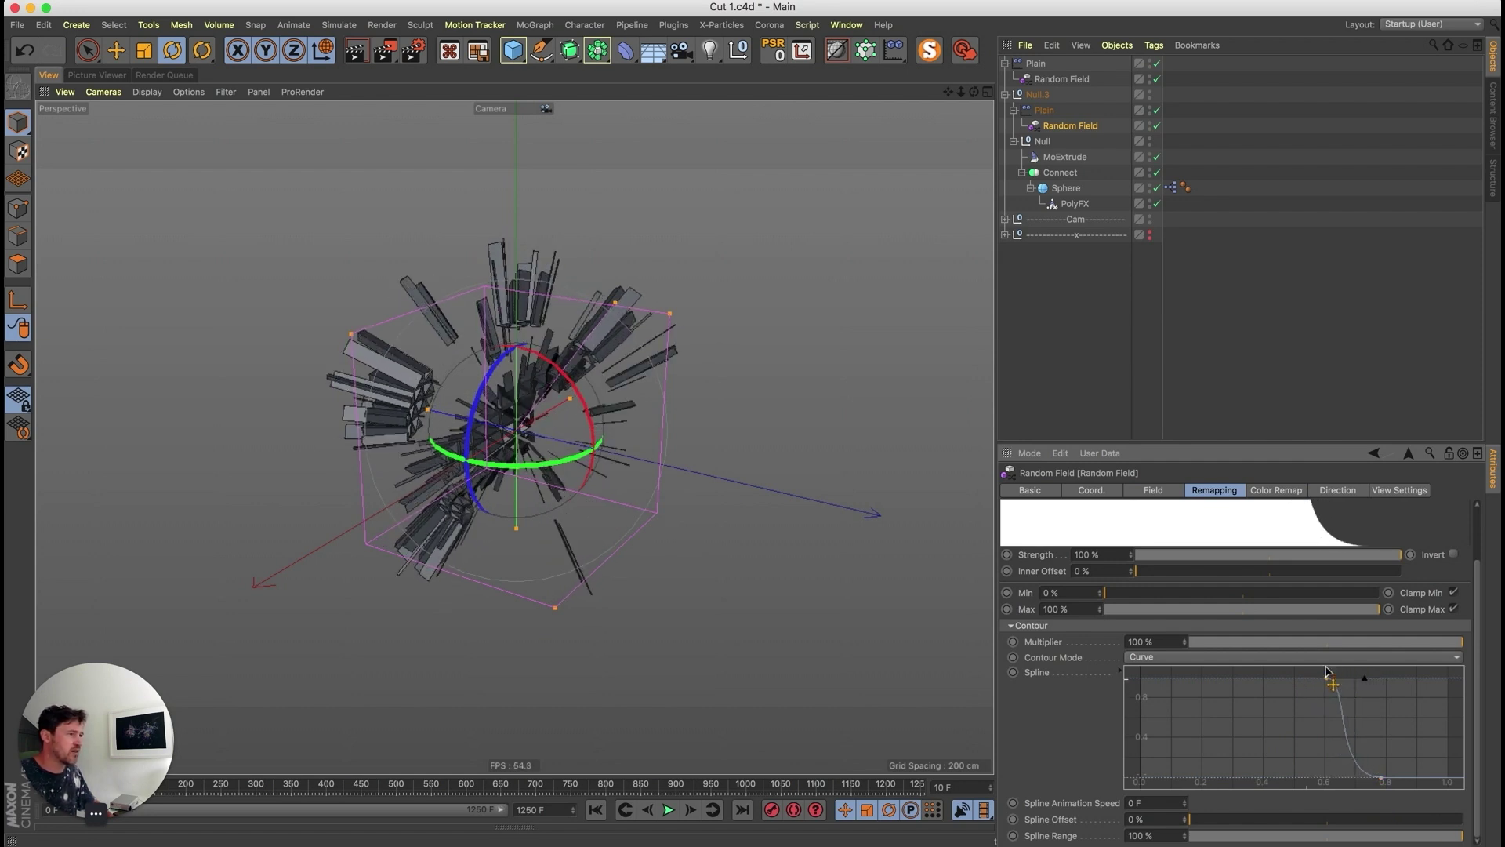
mouse_move(1381, 780)
mouse_down()
mouse_move(1418, 792)
mouse_move(1396, 793)
mouse_up()
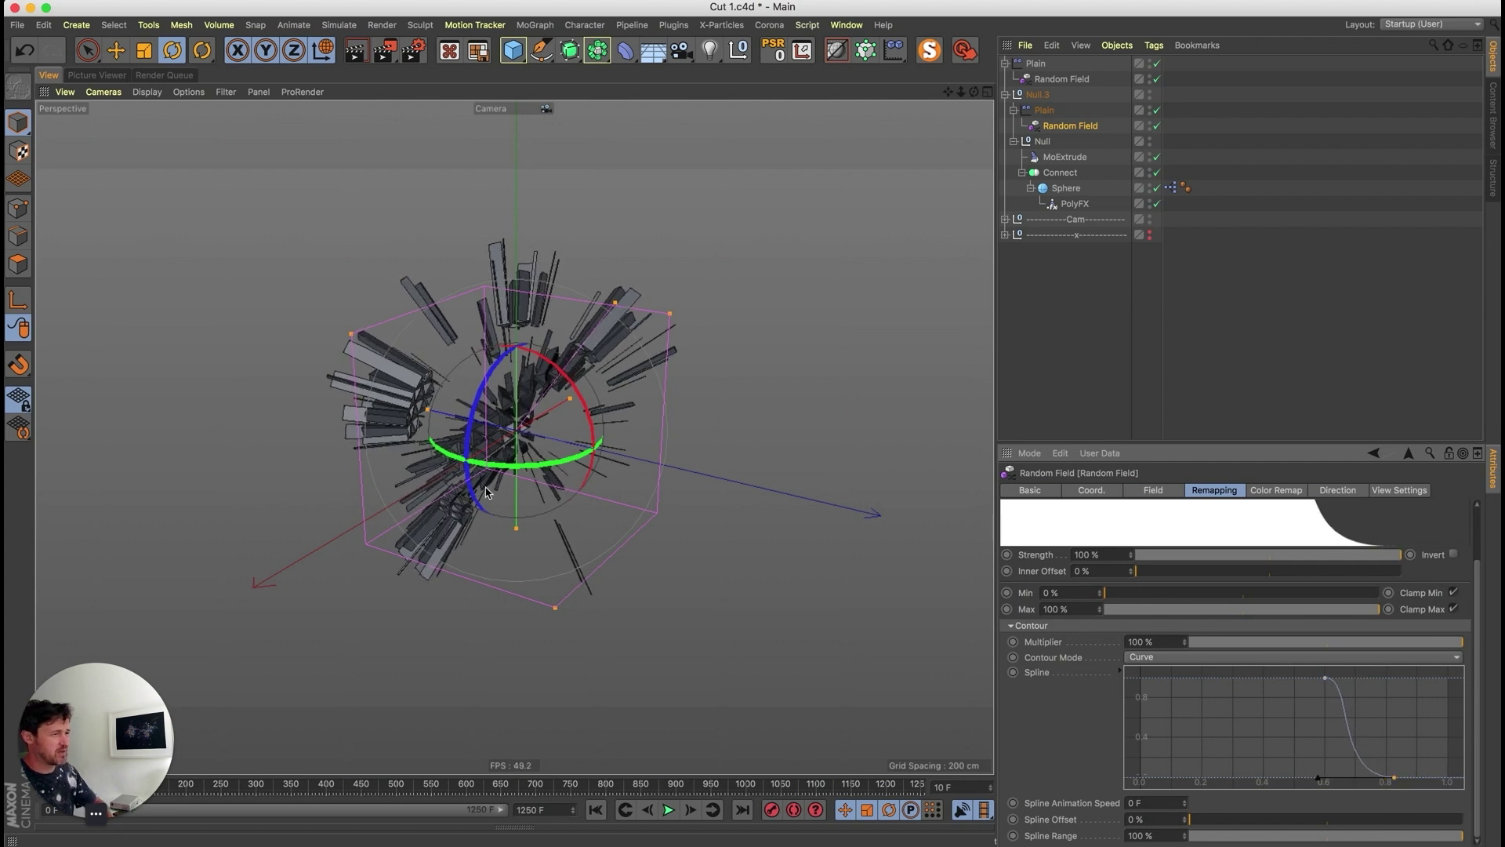
alt+drag(486, 492, 559, 418)
key(F8)
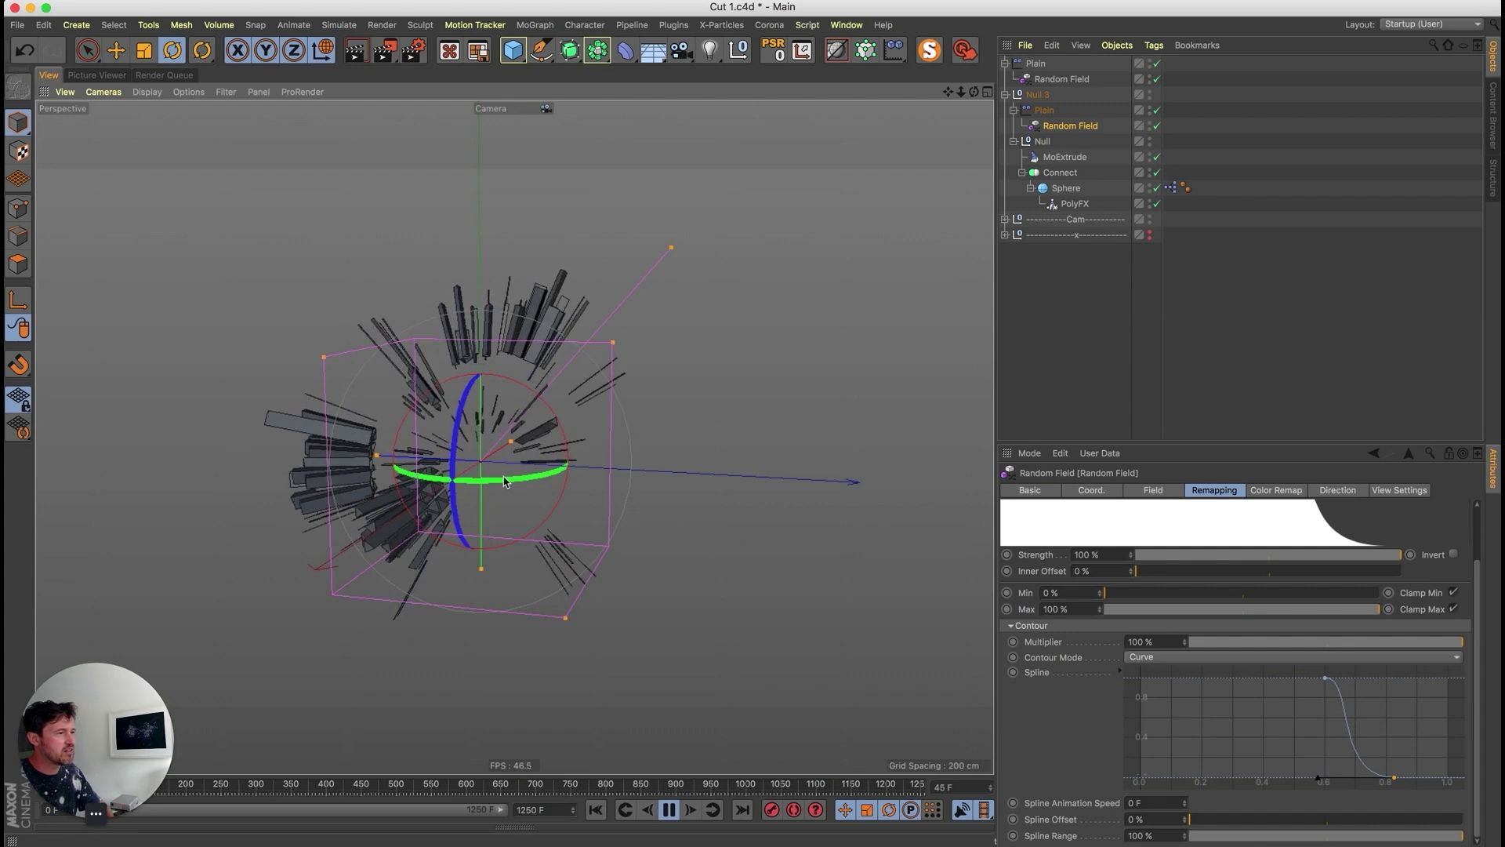
key(F8)
alt+drag(446, 492, 783, 362)
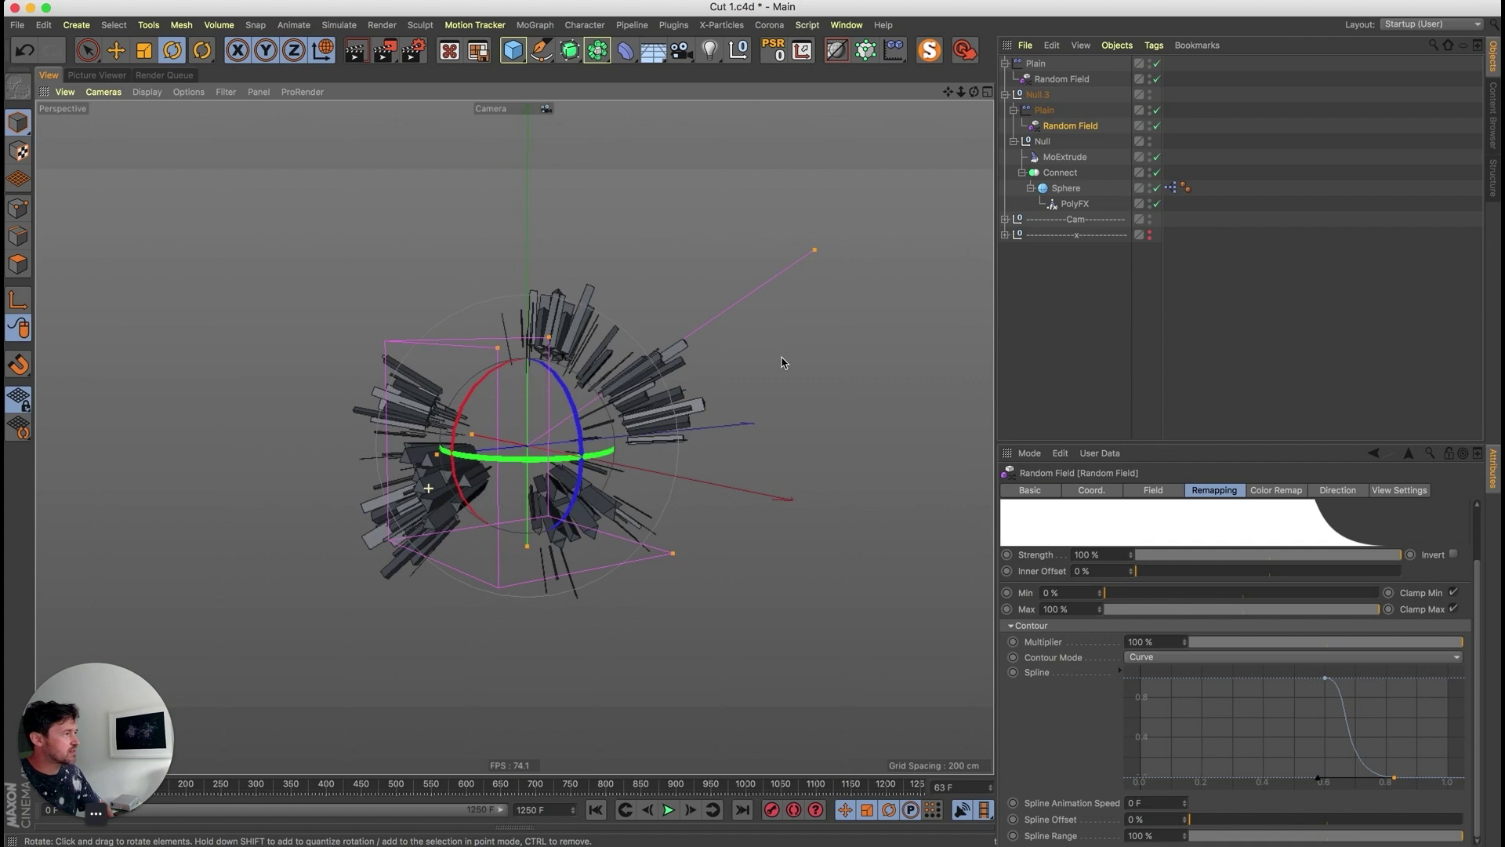
- Increase the Sphere's segment count and shift the upper curve point of Null.3's Random Field to about 0.57
click(1066, 188)
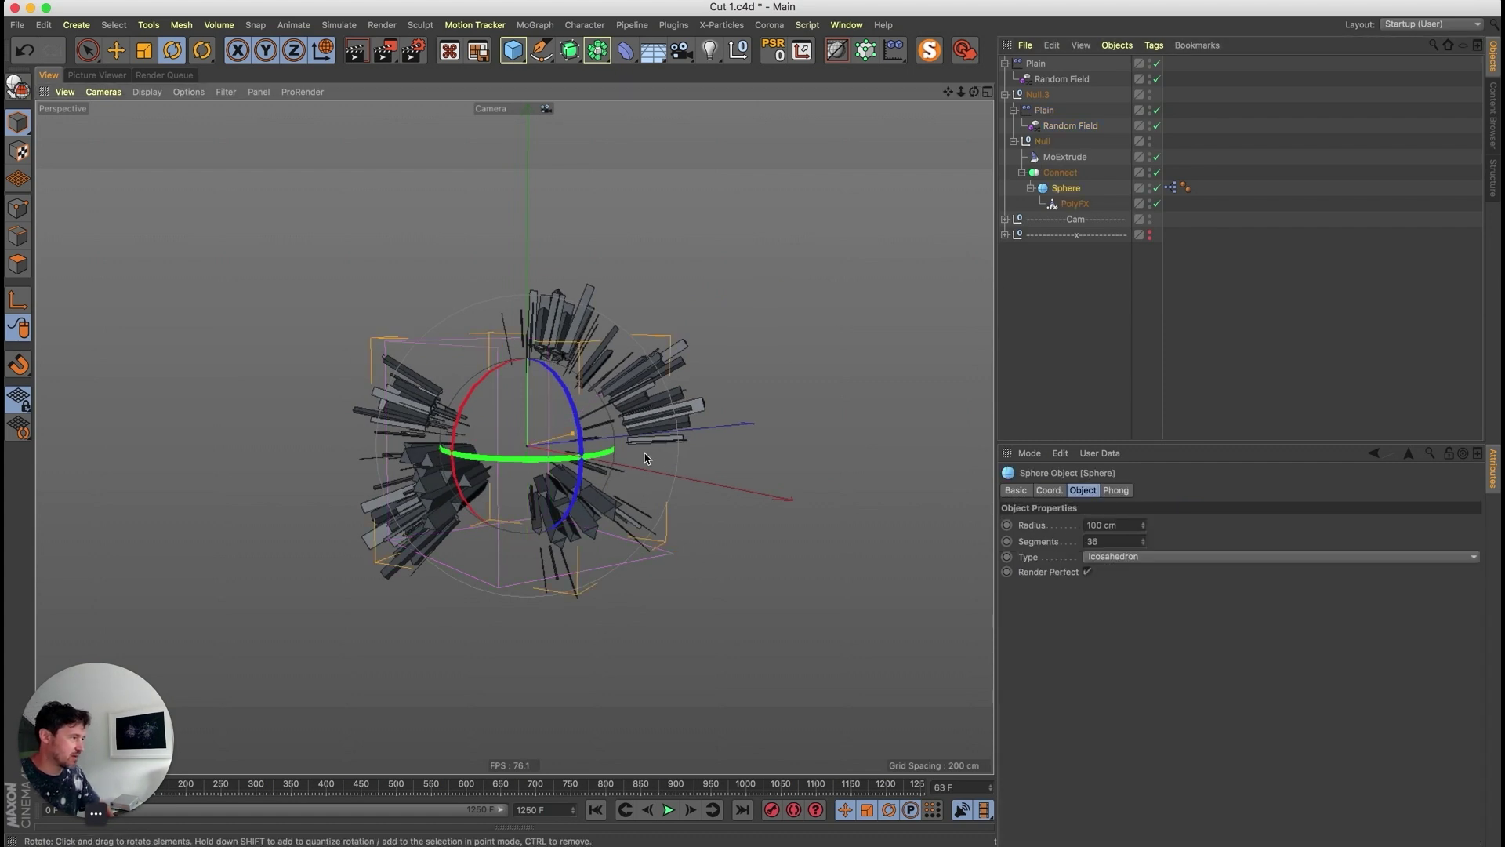
alt+drag(646, 458, 682, 459)
double_click(1091, 542)
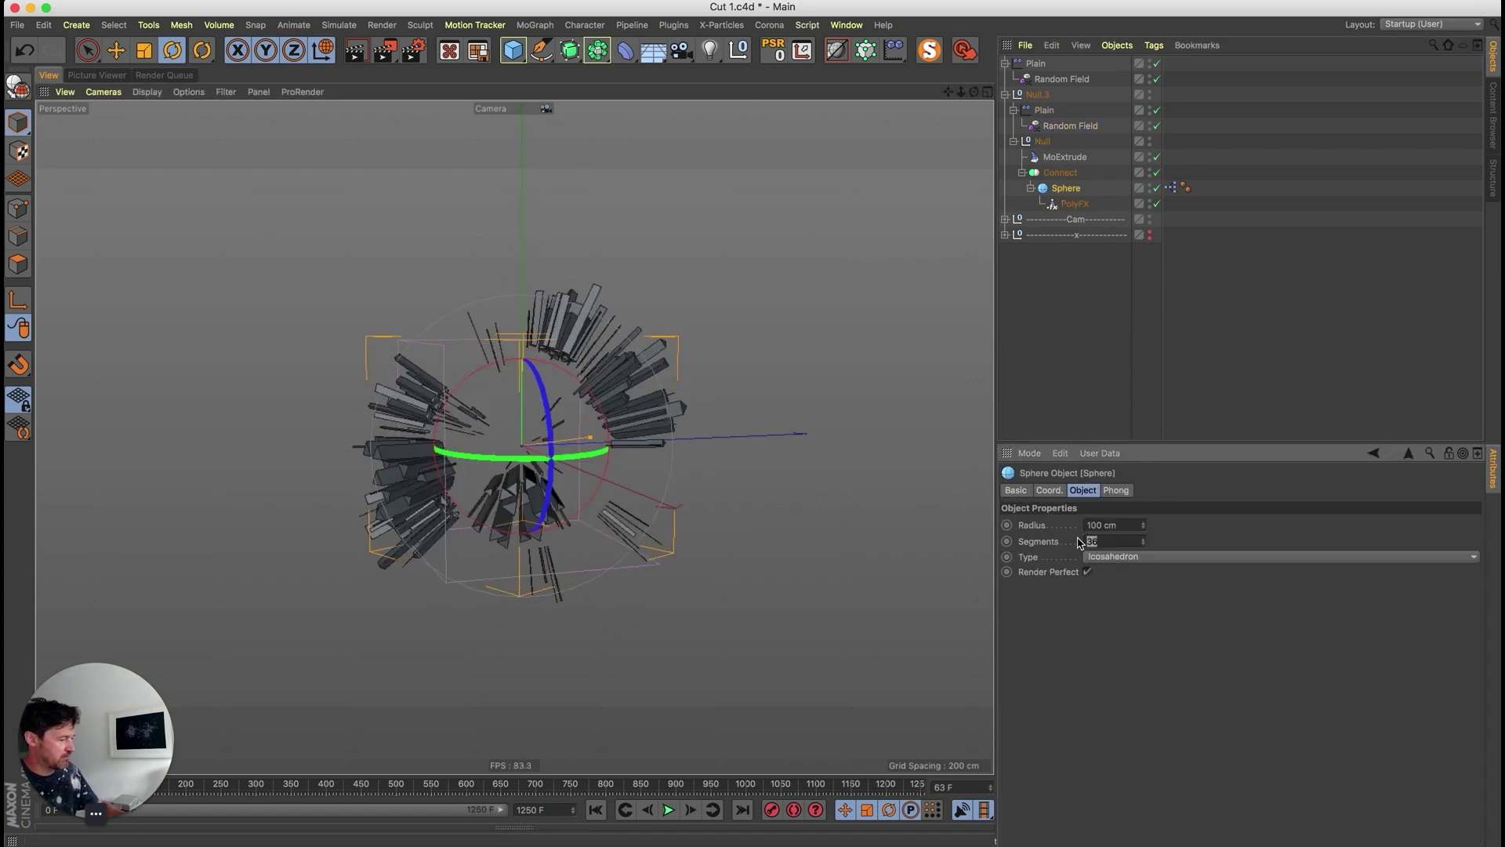
key(Return)
alt+drag(596, 439, 705, 424)
click(1071, 125)
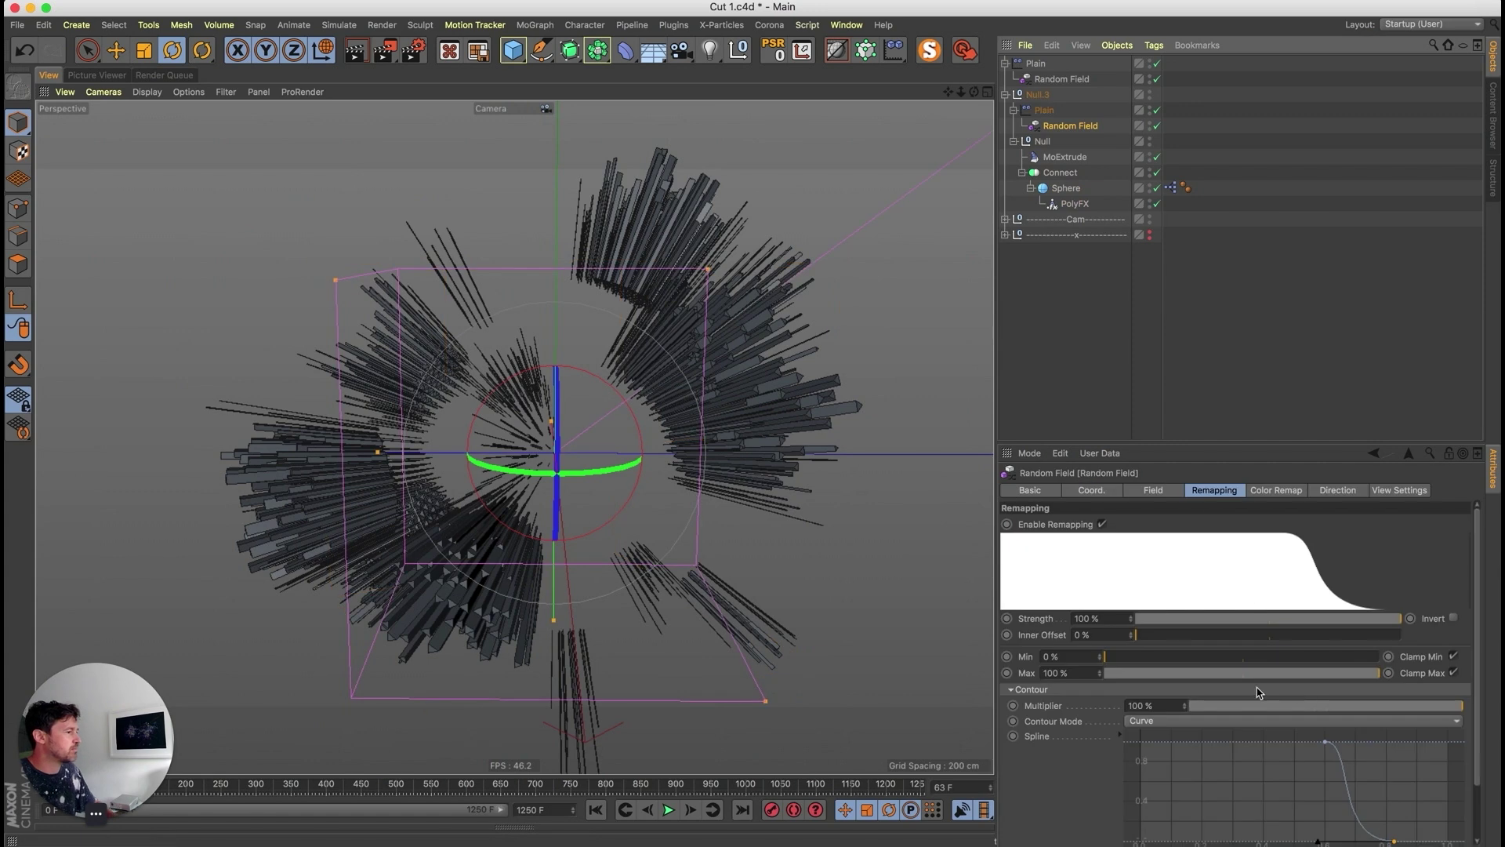
drag(1325, 745, 1313, 739)
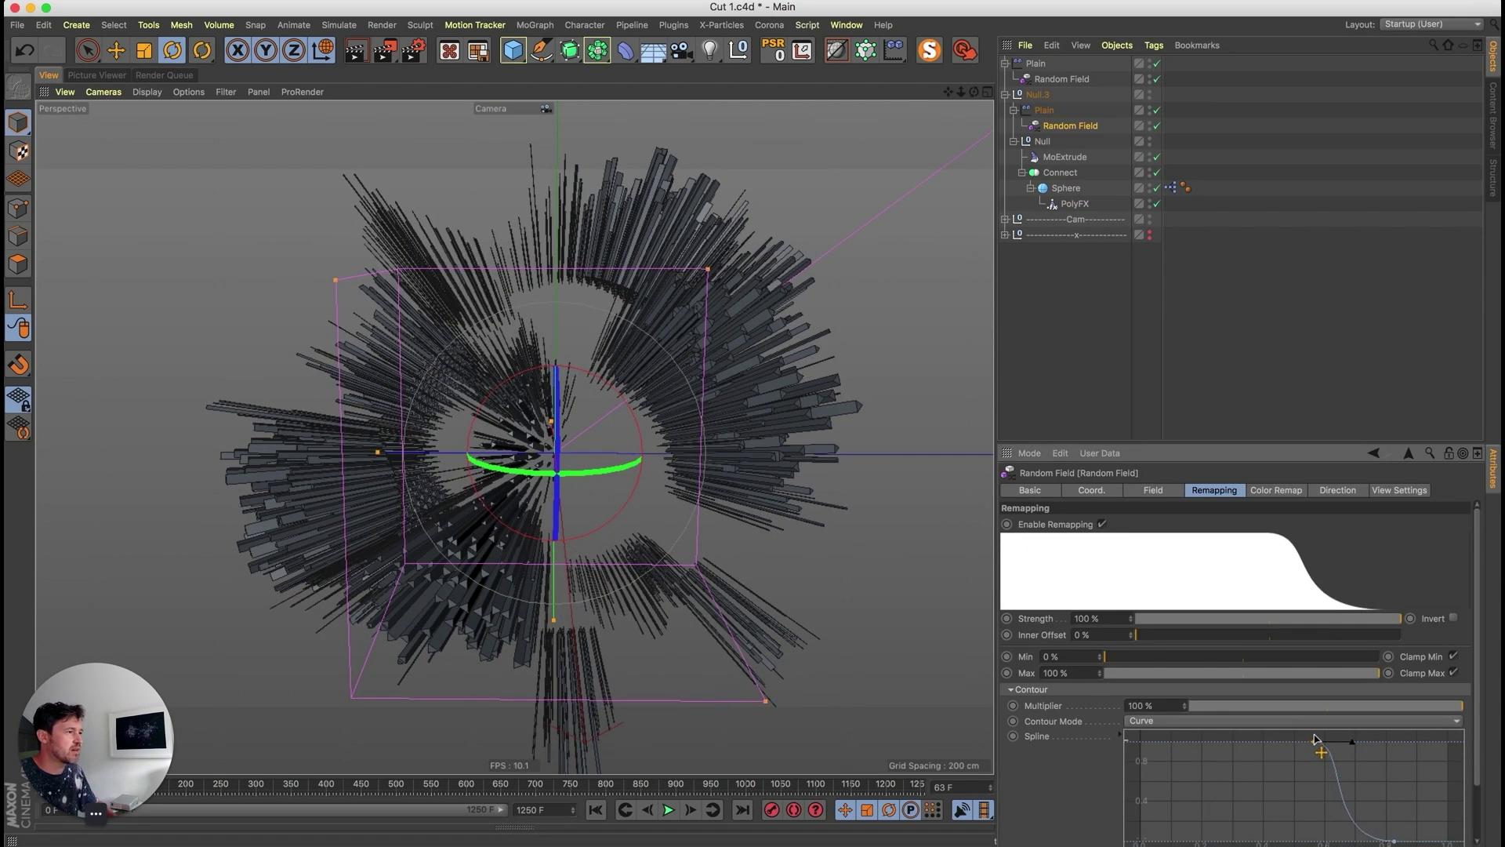
- Set the MoExtrude's Z position transform to 5 cm
click(1072, 158)
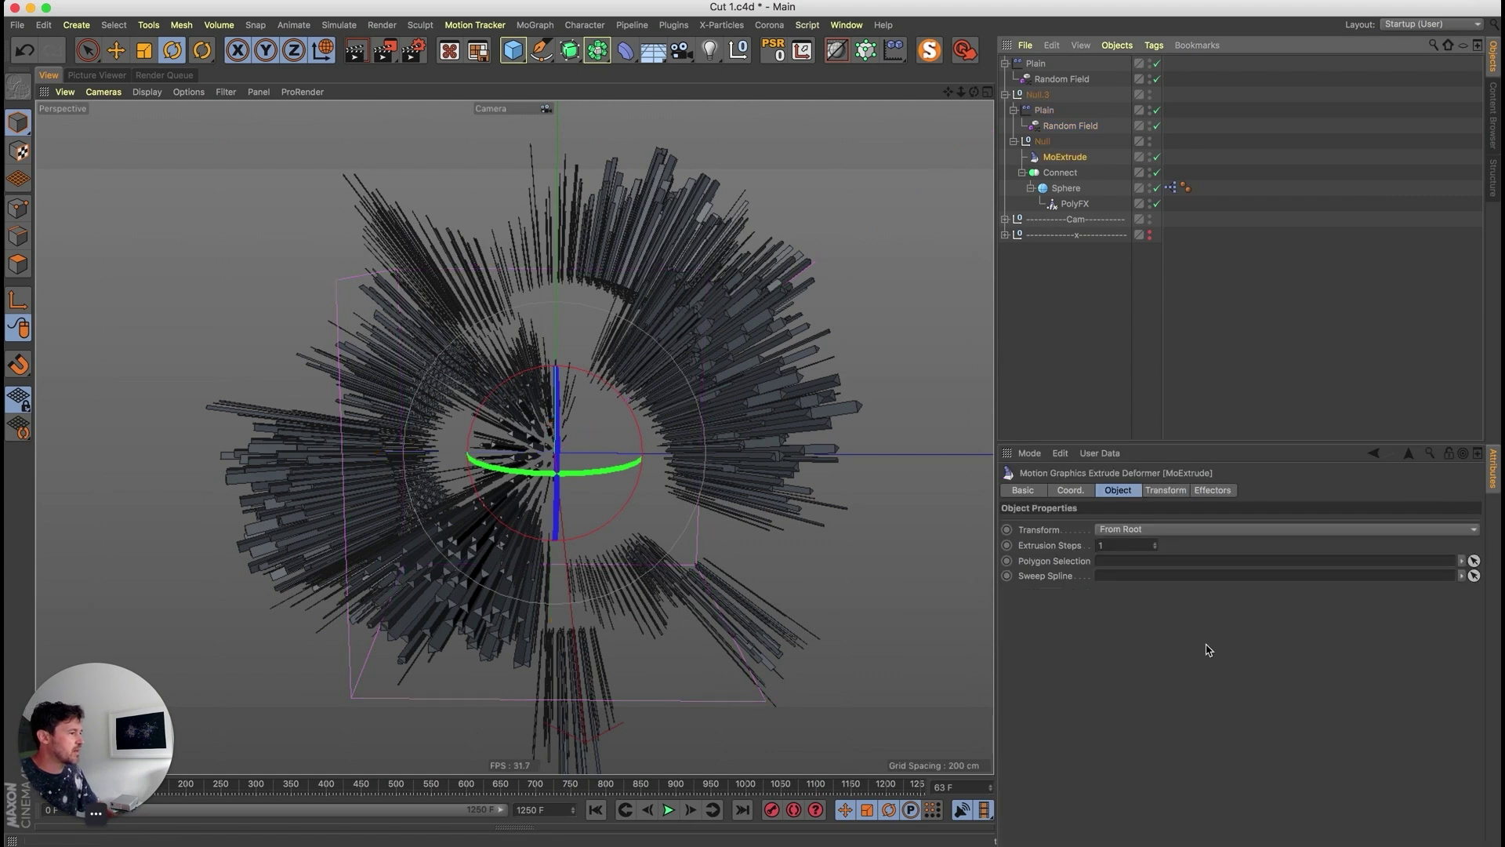
click(1163, 490)
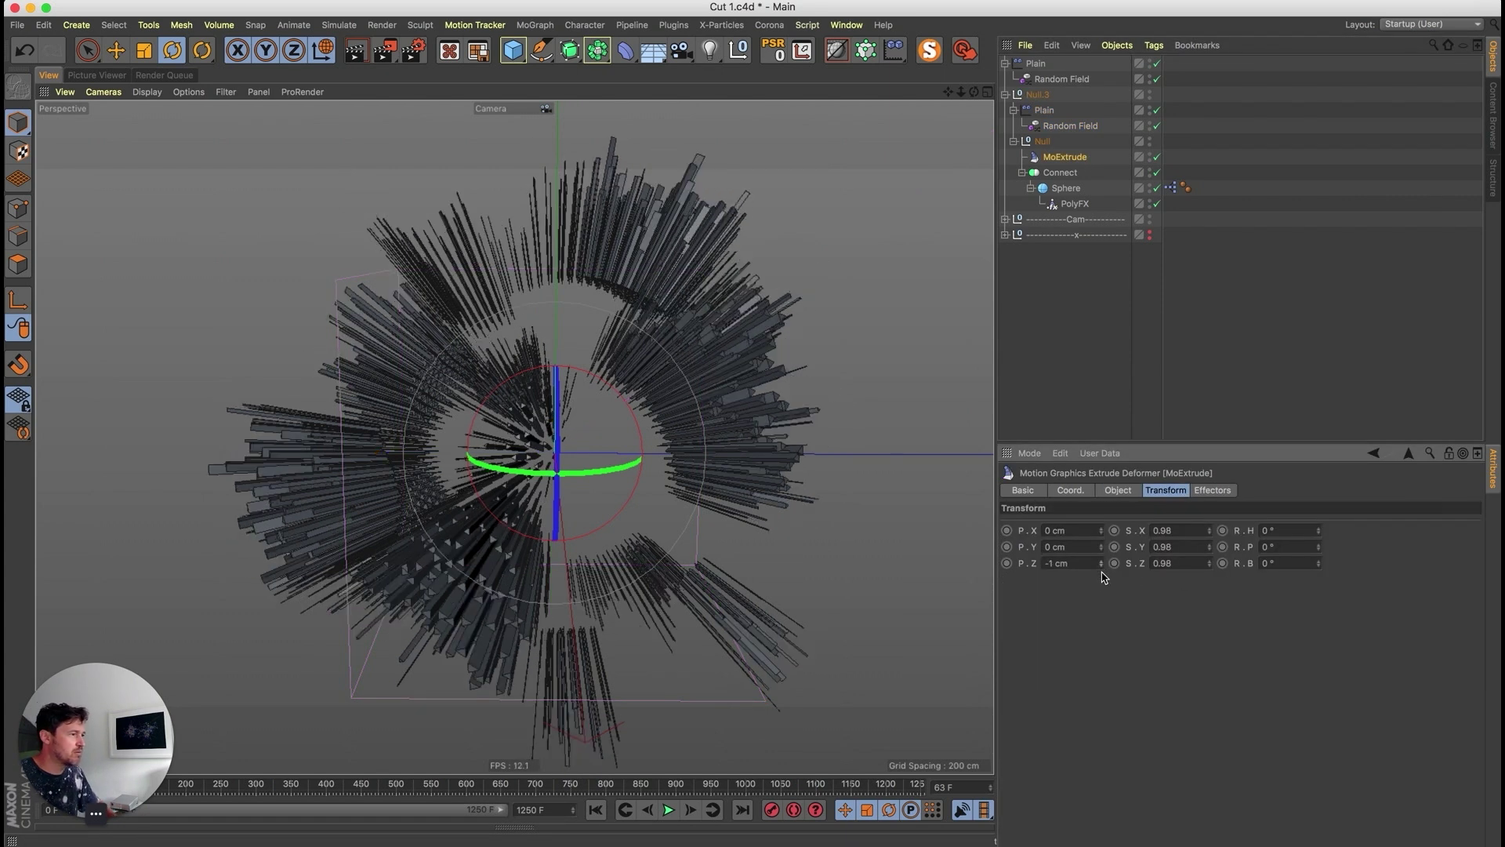
scroll(730, 402, down, 3)
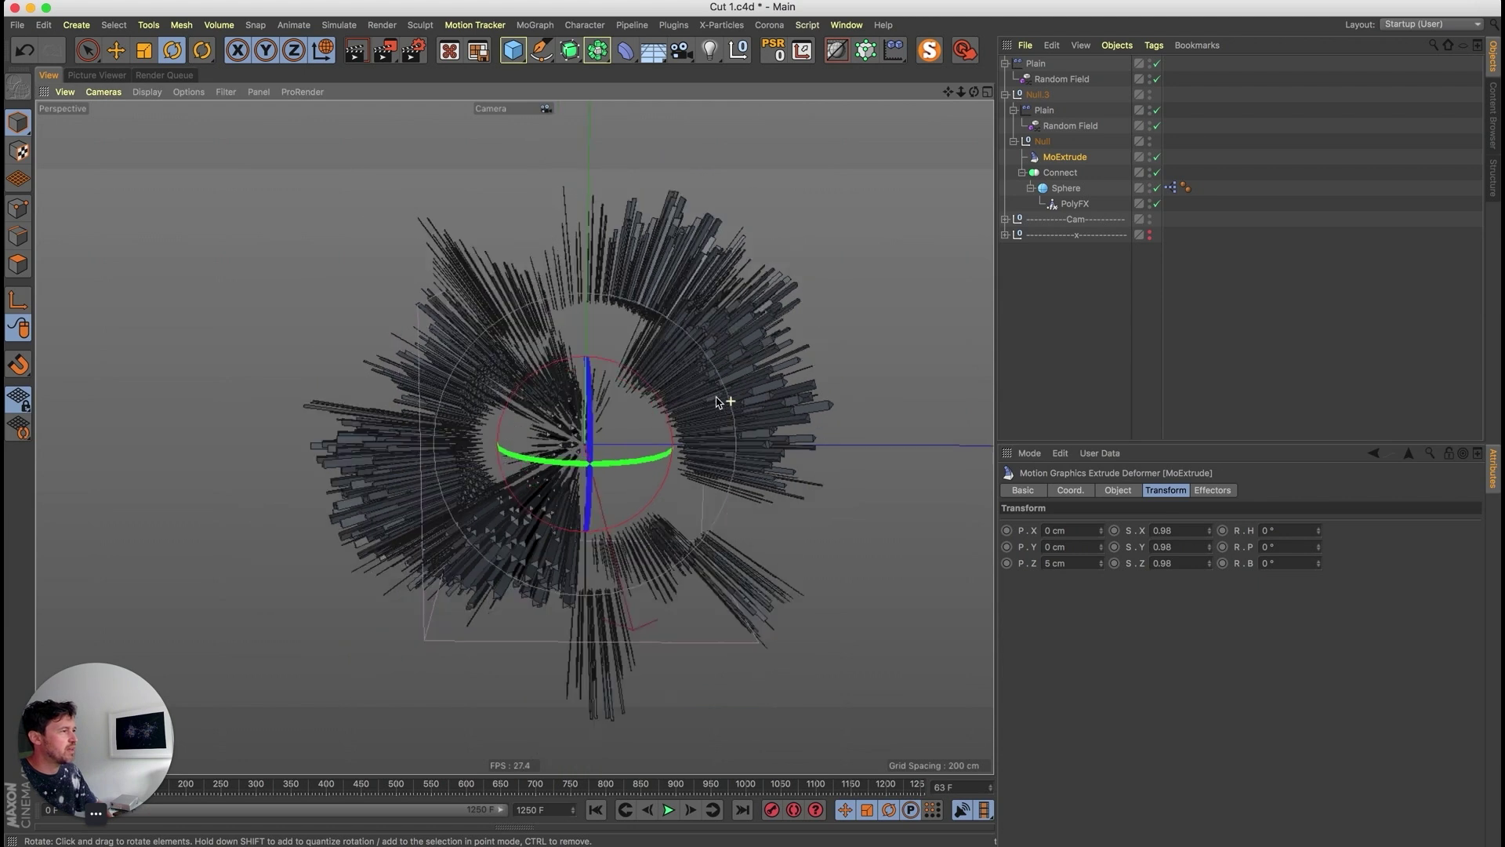
- Set the Contour Mode of the MoExtrude effector's Random Field to Curve, rising from zero at about 0.4 to full at about 0.8
click(1062, 80)
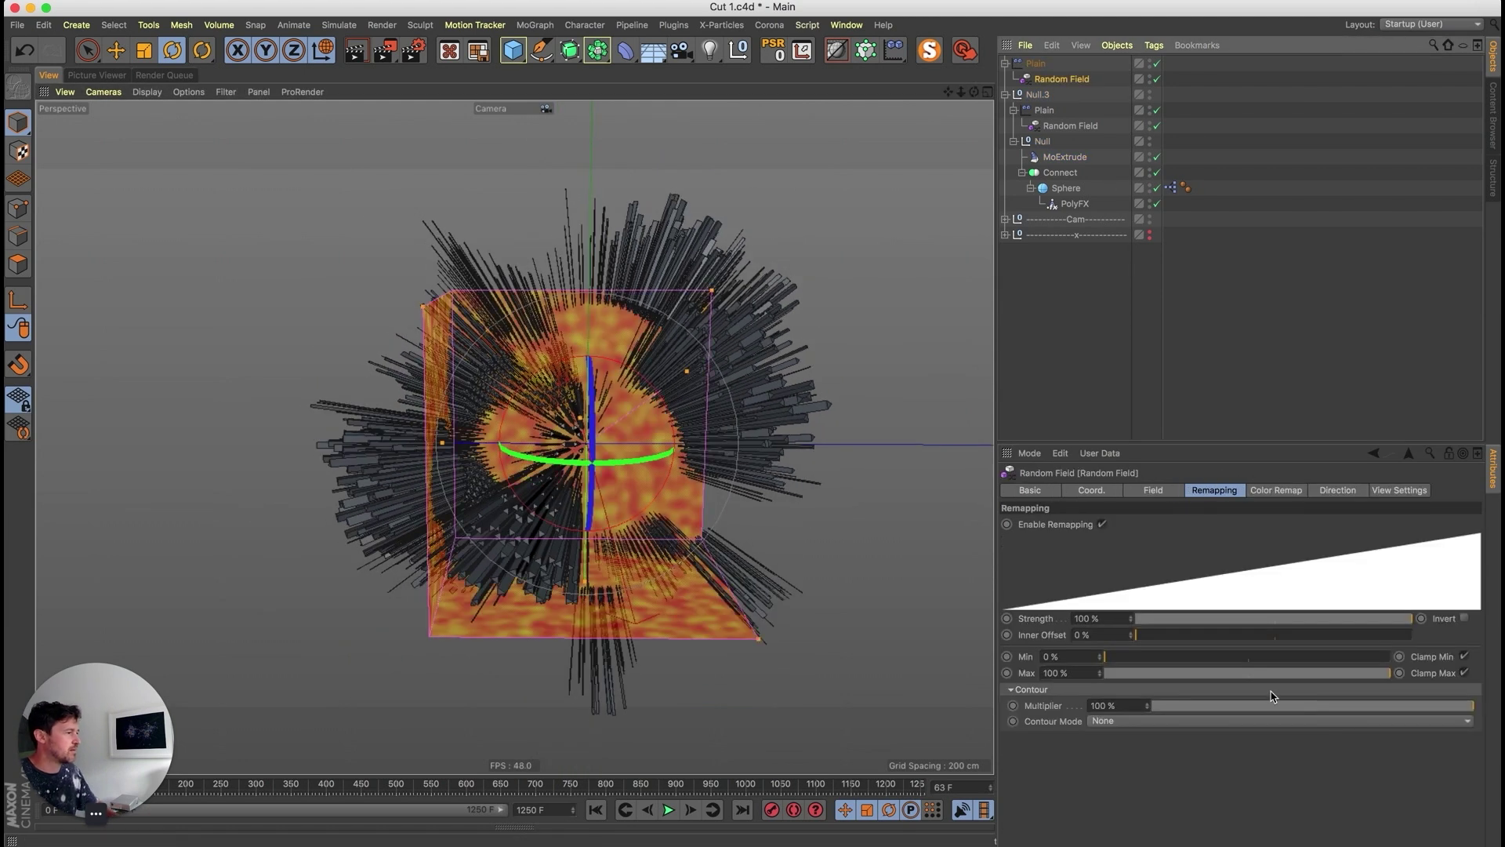
click(1141, 721)
click(1106, 807)
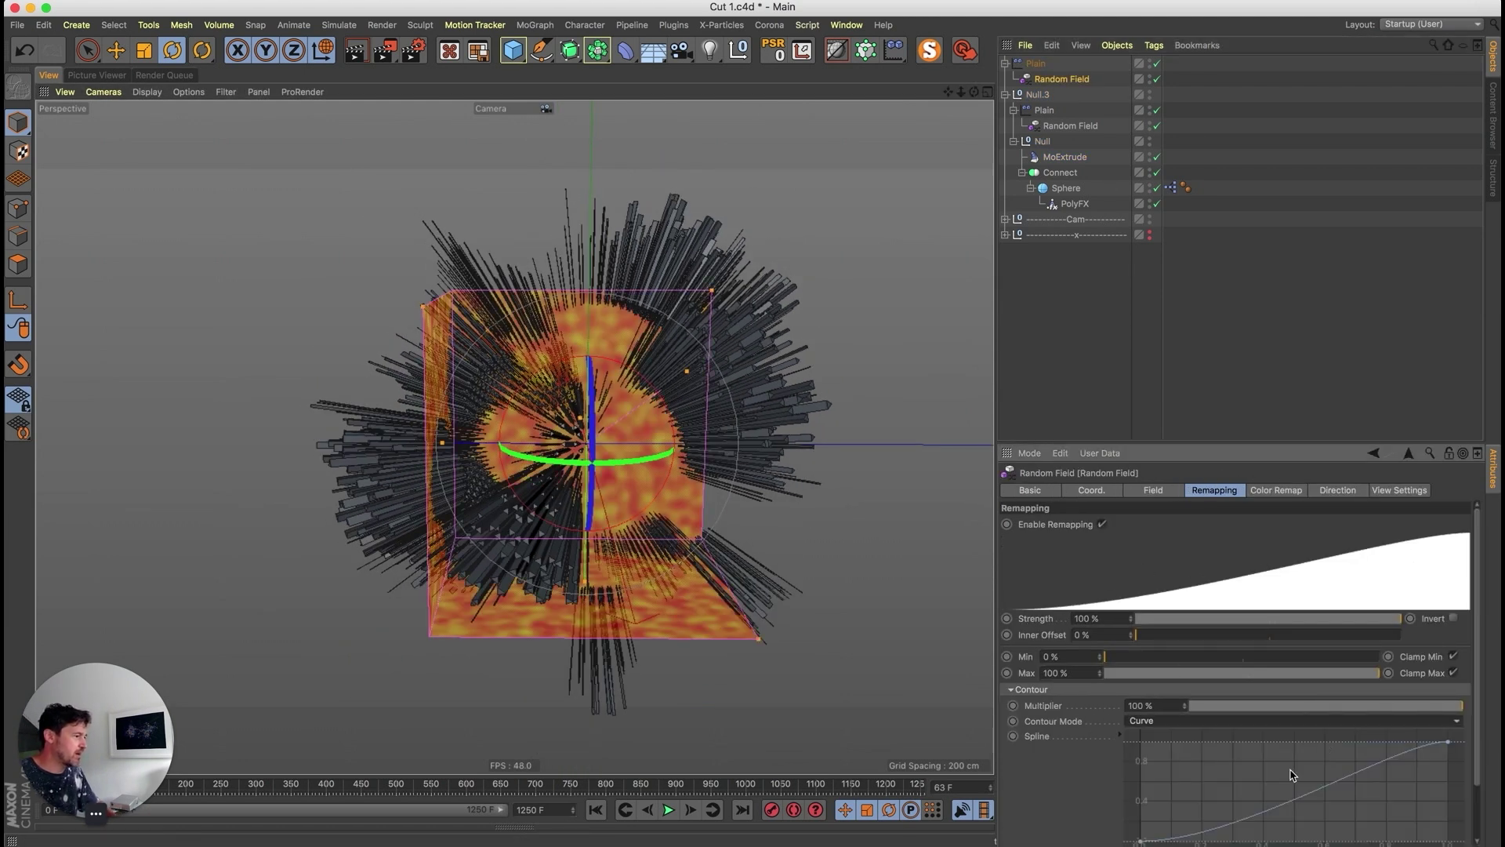
scroll(1480, 614, down, 3)
drag(1152, 787, 1252, 809)
drag(1449, 679, 1392, 665)
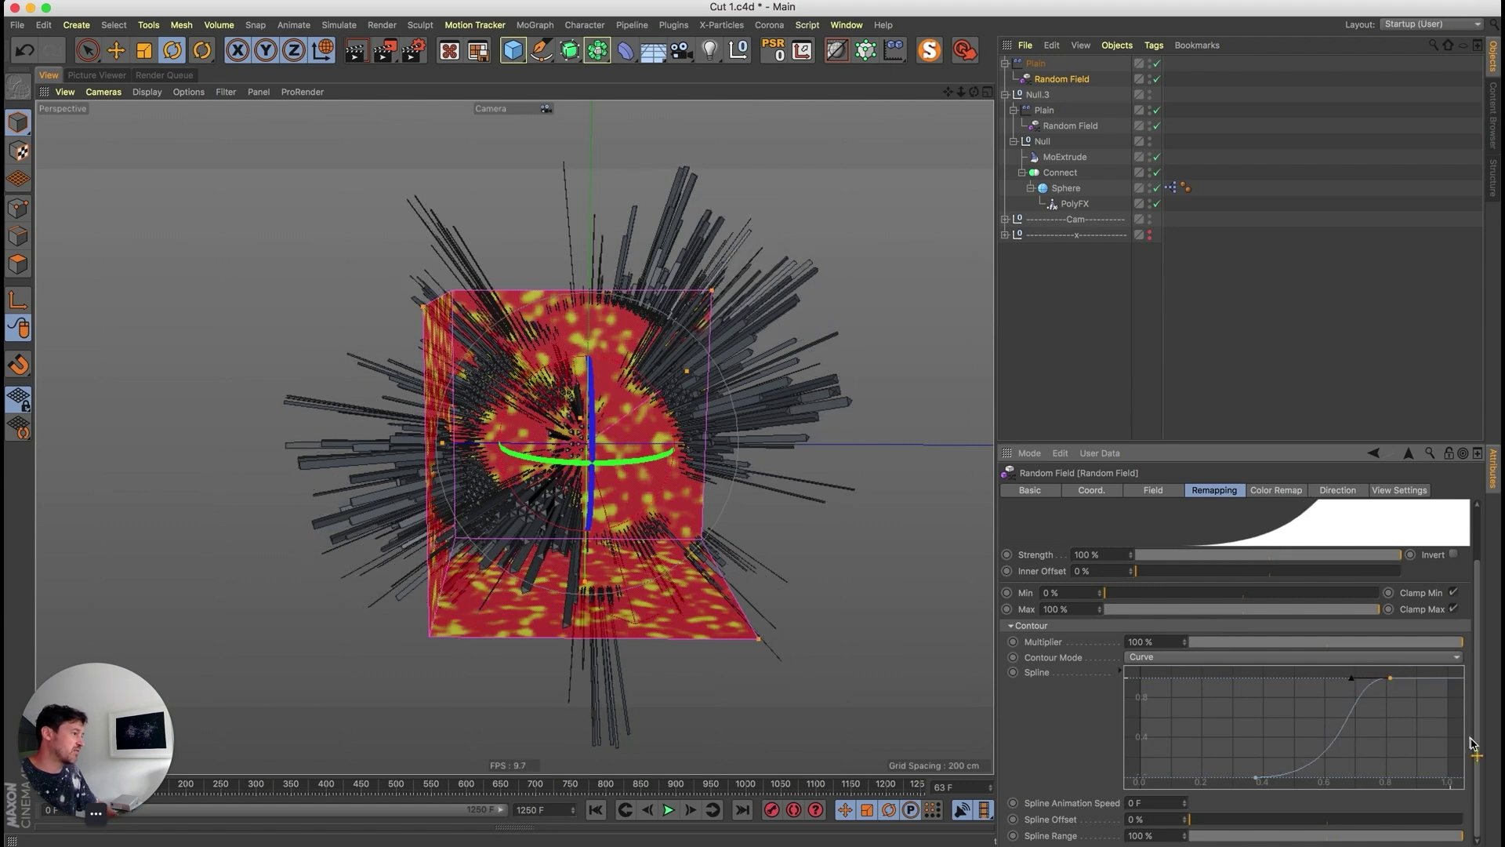
scroll(1479, 674, up, 3)
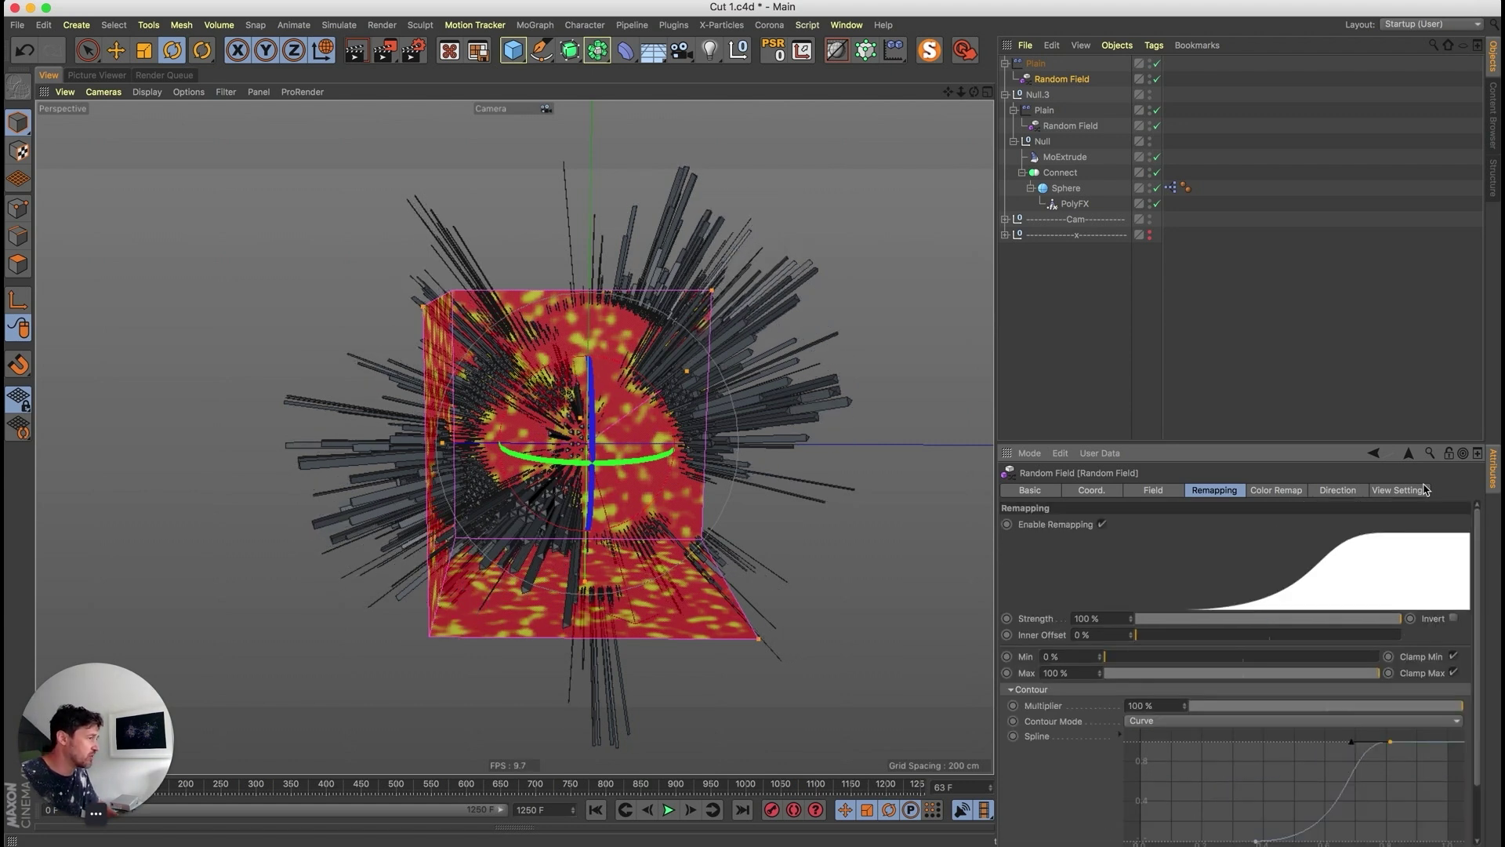
- Turn off the Viewplane Preview of that Random Field, view the spiky sphere unobstructed, and select the Connect object
click(1399, 490)
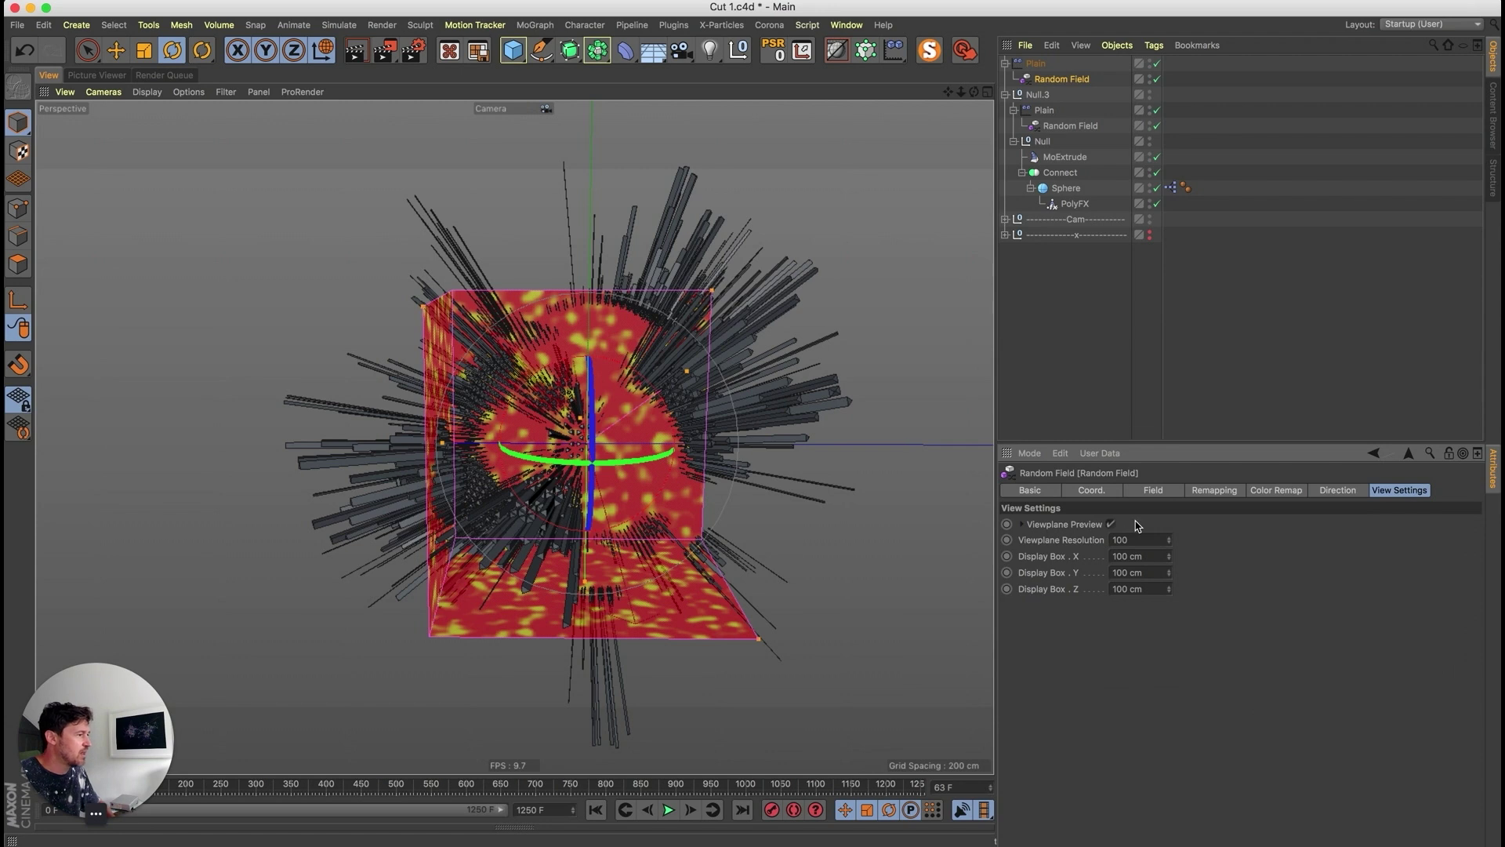
click(1110, 524)
click(1038, 247)
alt+drag(627, 428, 914, 332)
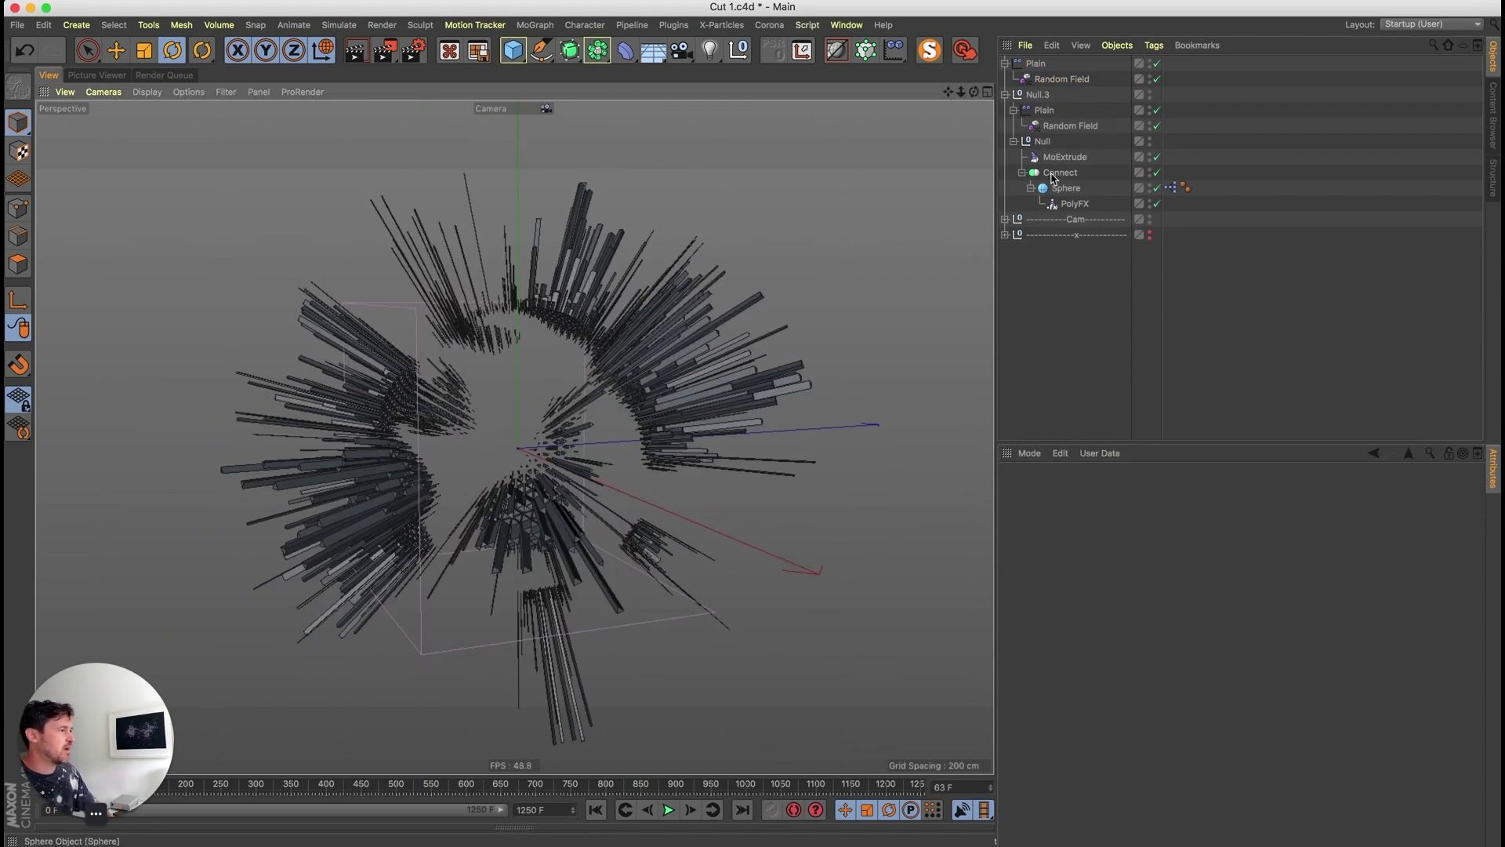
click(1069, 173)
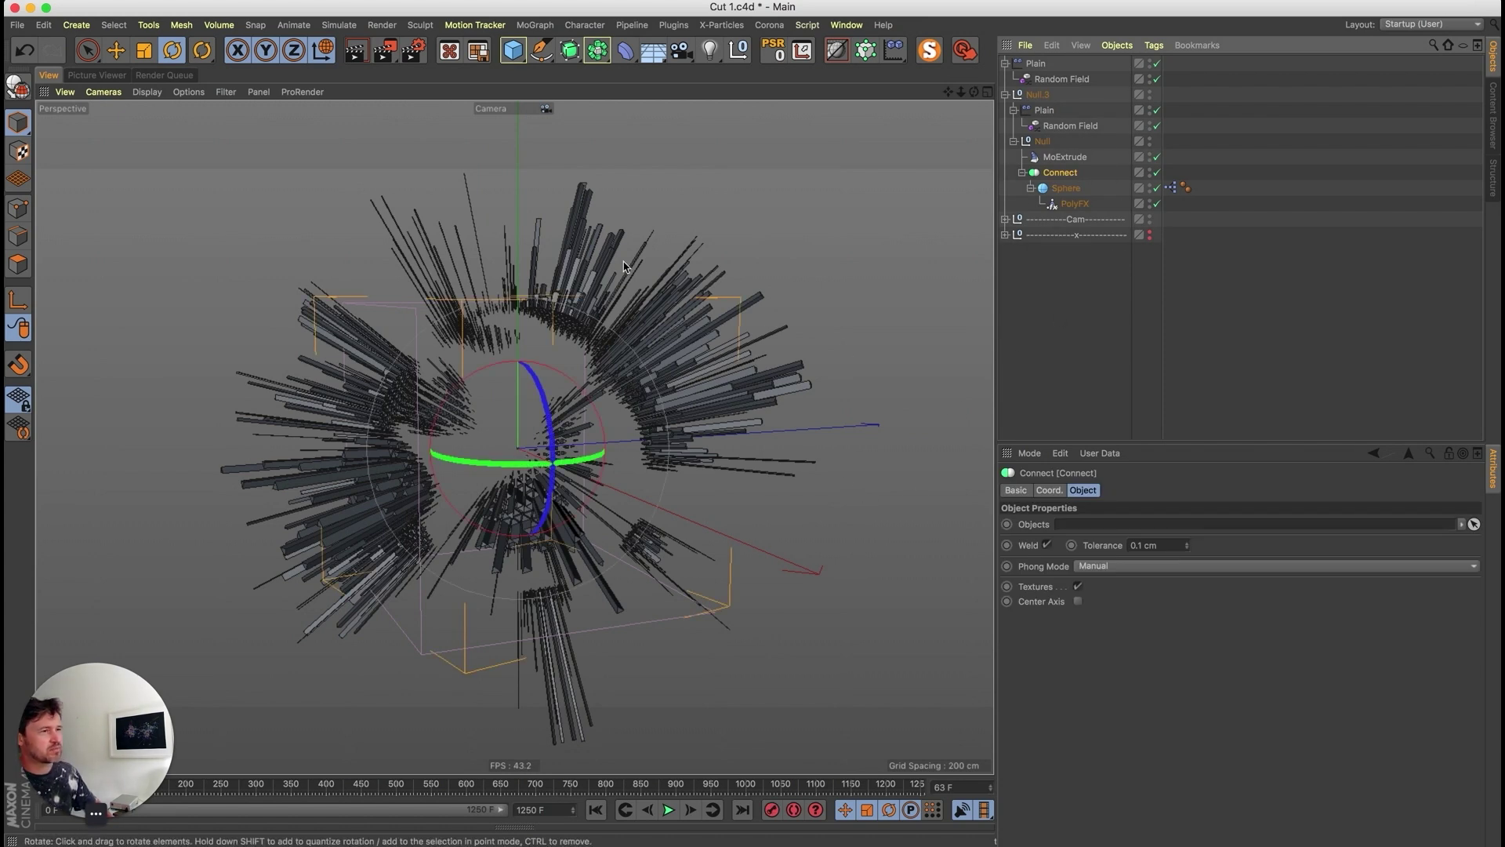
- Switch to a new untitled scene
click(17, 25)
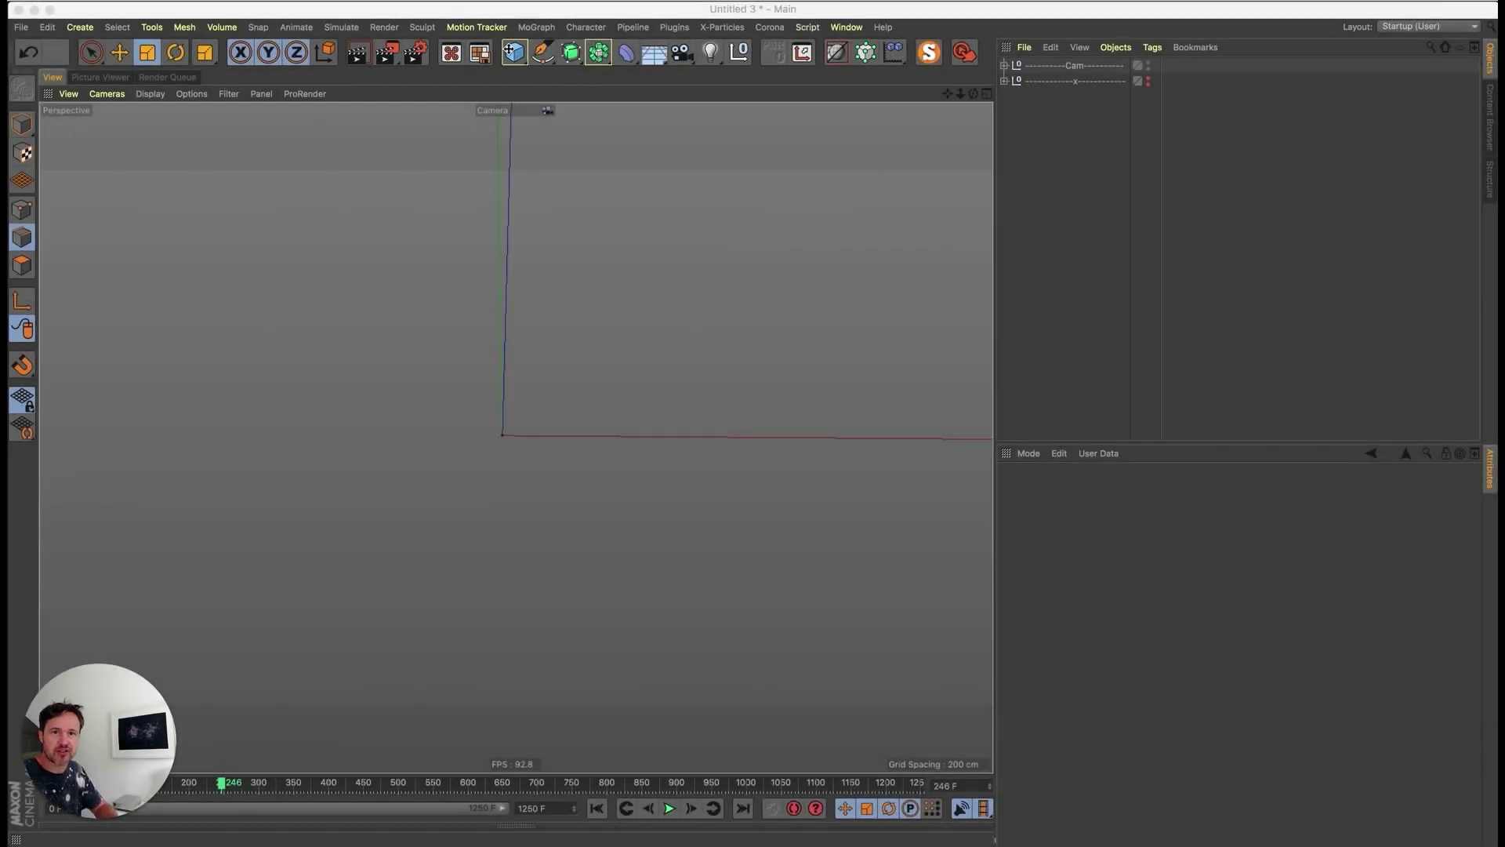
- Add a sphere primitive to the empty scene and frame it in the viewport
click(514, 52)
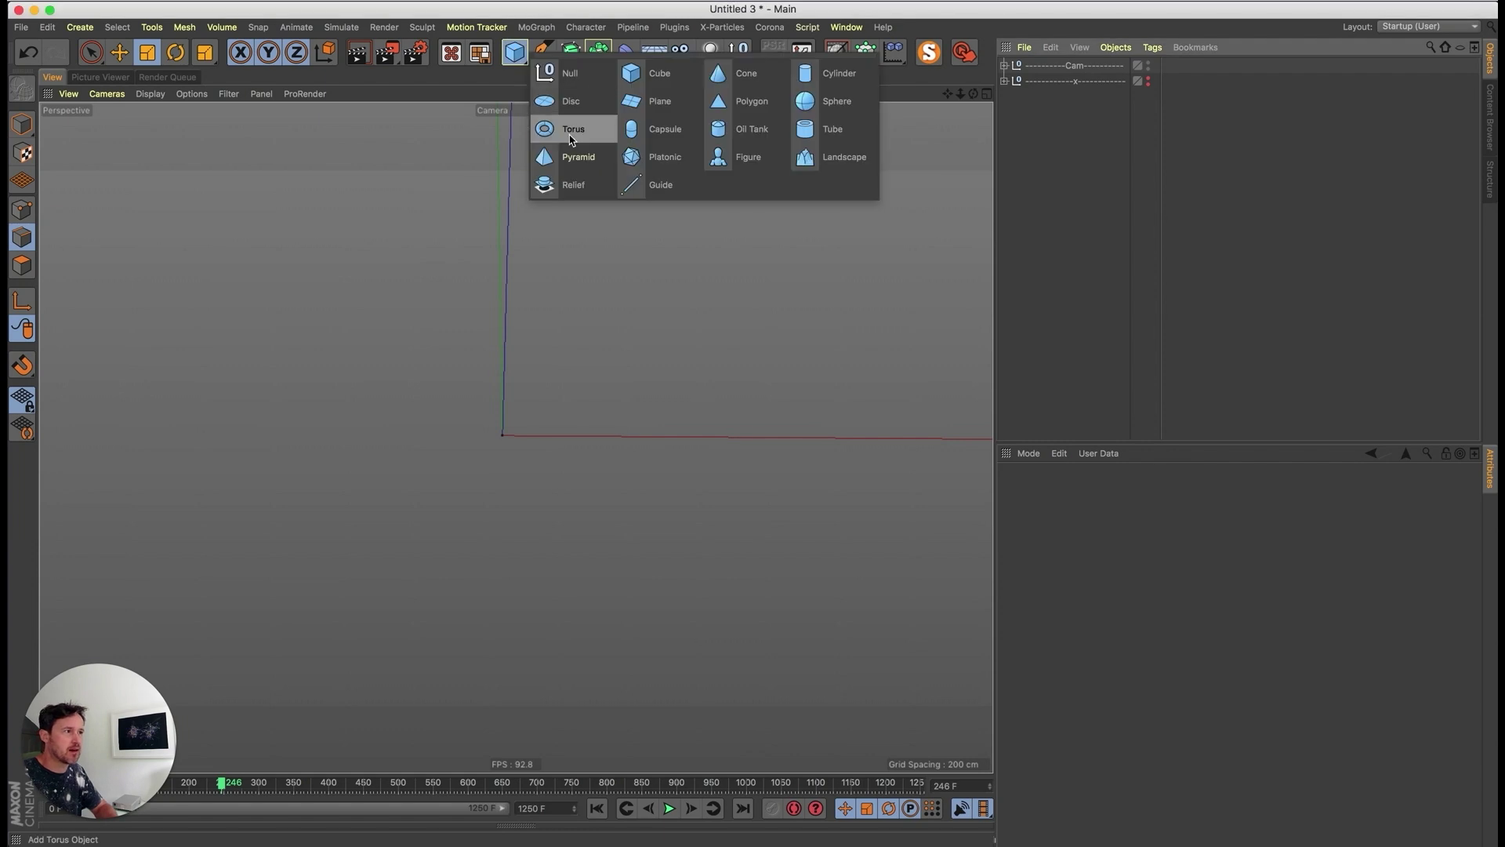
click(832, 103)
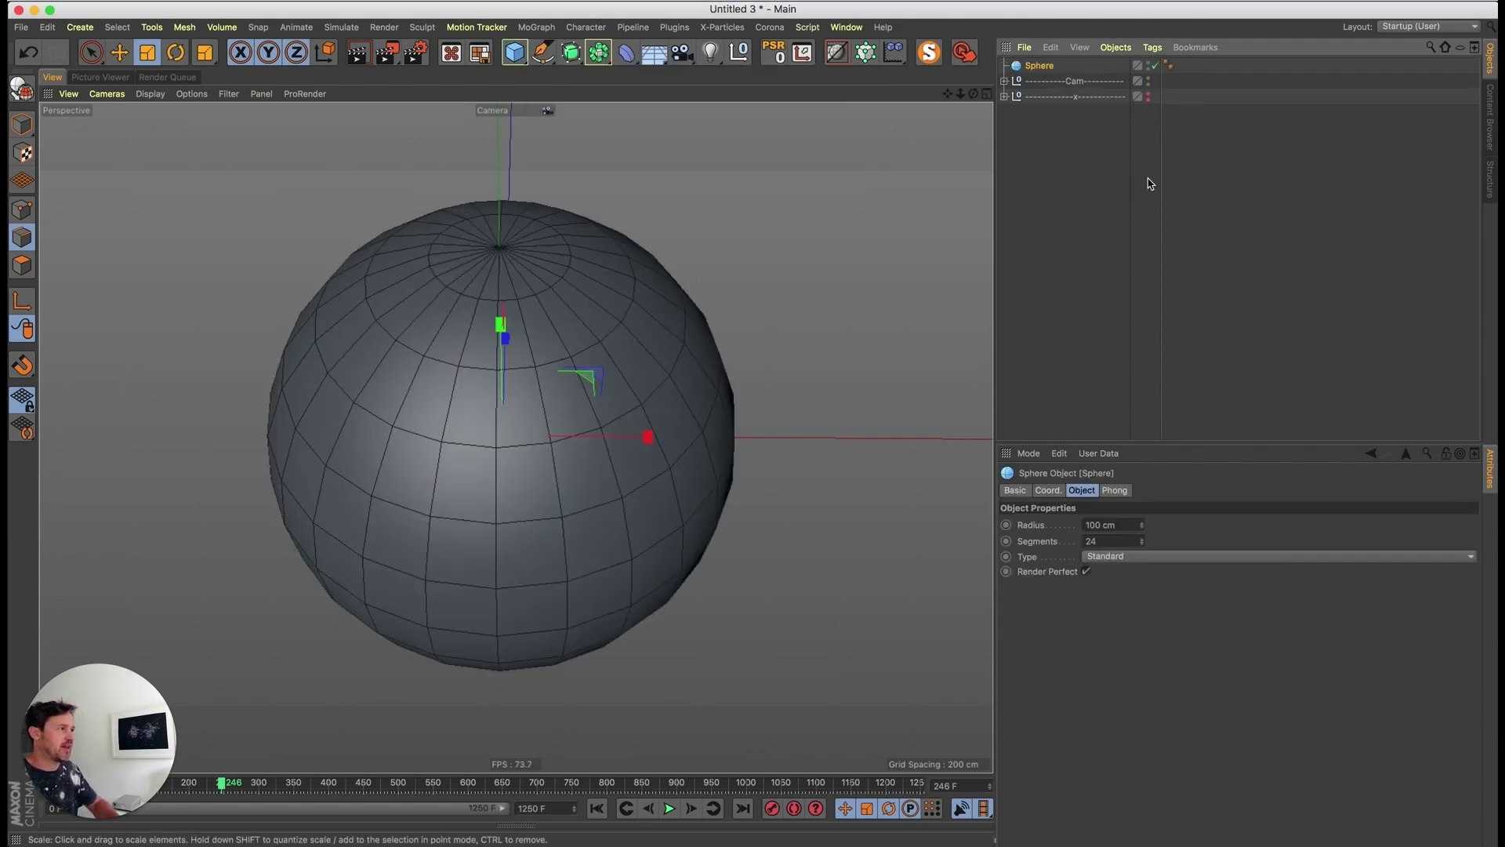
alt+right_drag(545, 478, 557, 551)
alt+middle_drag(558, 551, 544, 497)
alt+drag(544, 497, 530, 465)
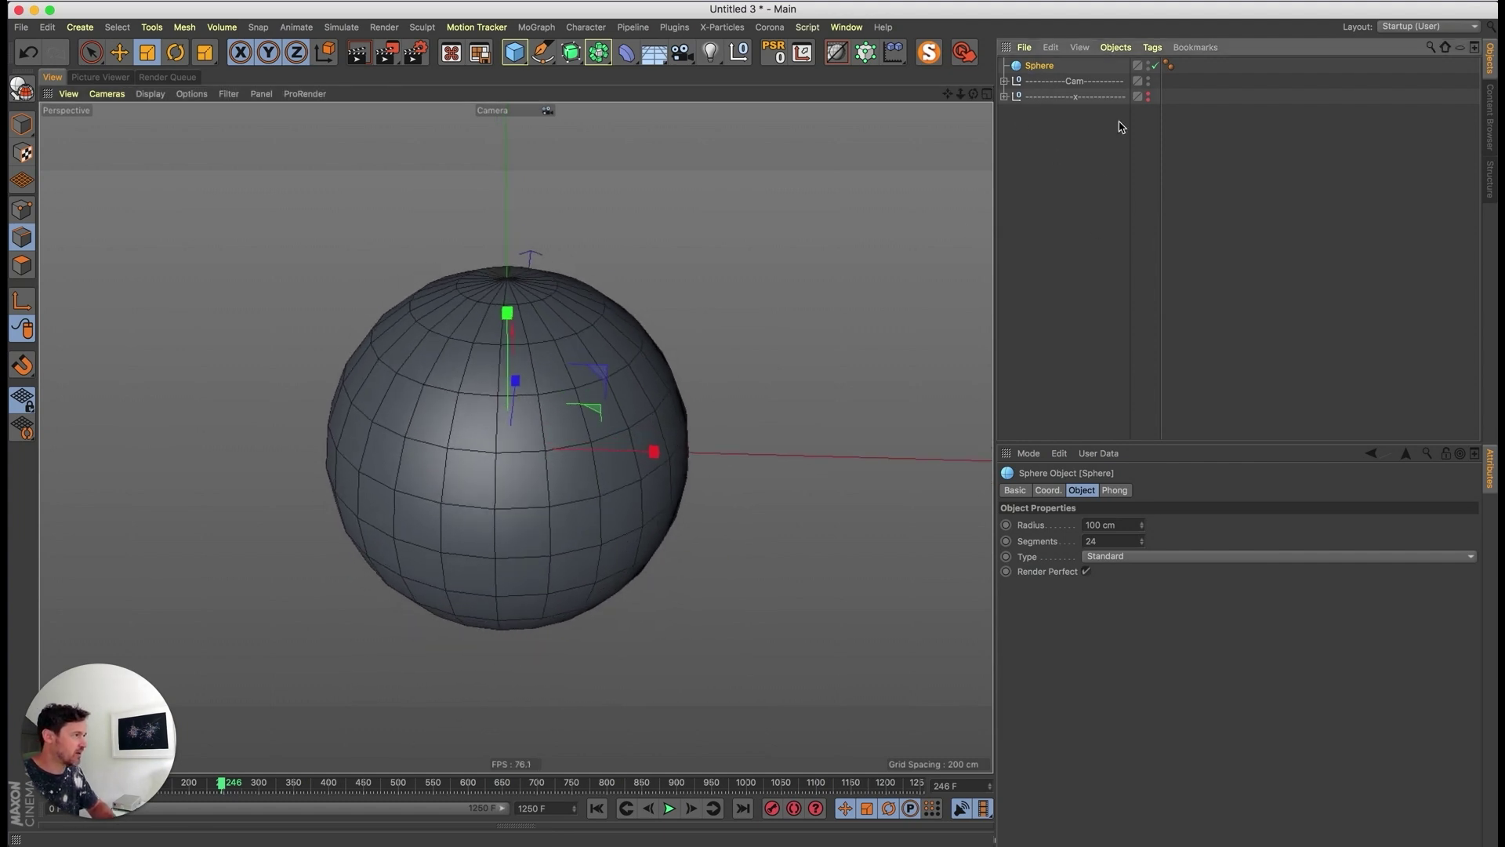
- Change the sphere's type to Icosahedron
click(1107, 556)
click(1117, 617)
alt+right_drag(506, 507, 552, 511)
alt+middle_drag(552, 512, 488, 486)
mouse_move(483, 460)
alt+right_down()
mouse_move(506, 462)
mouse_move(488, 480)
alt+right_up()
alt+drag(475, 472, 622, 356)
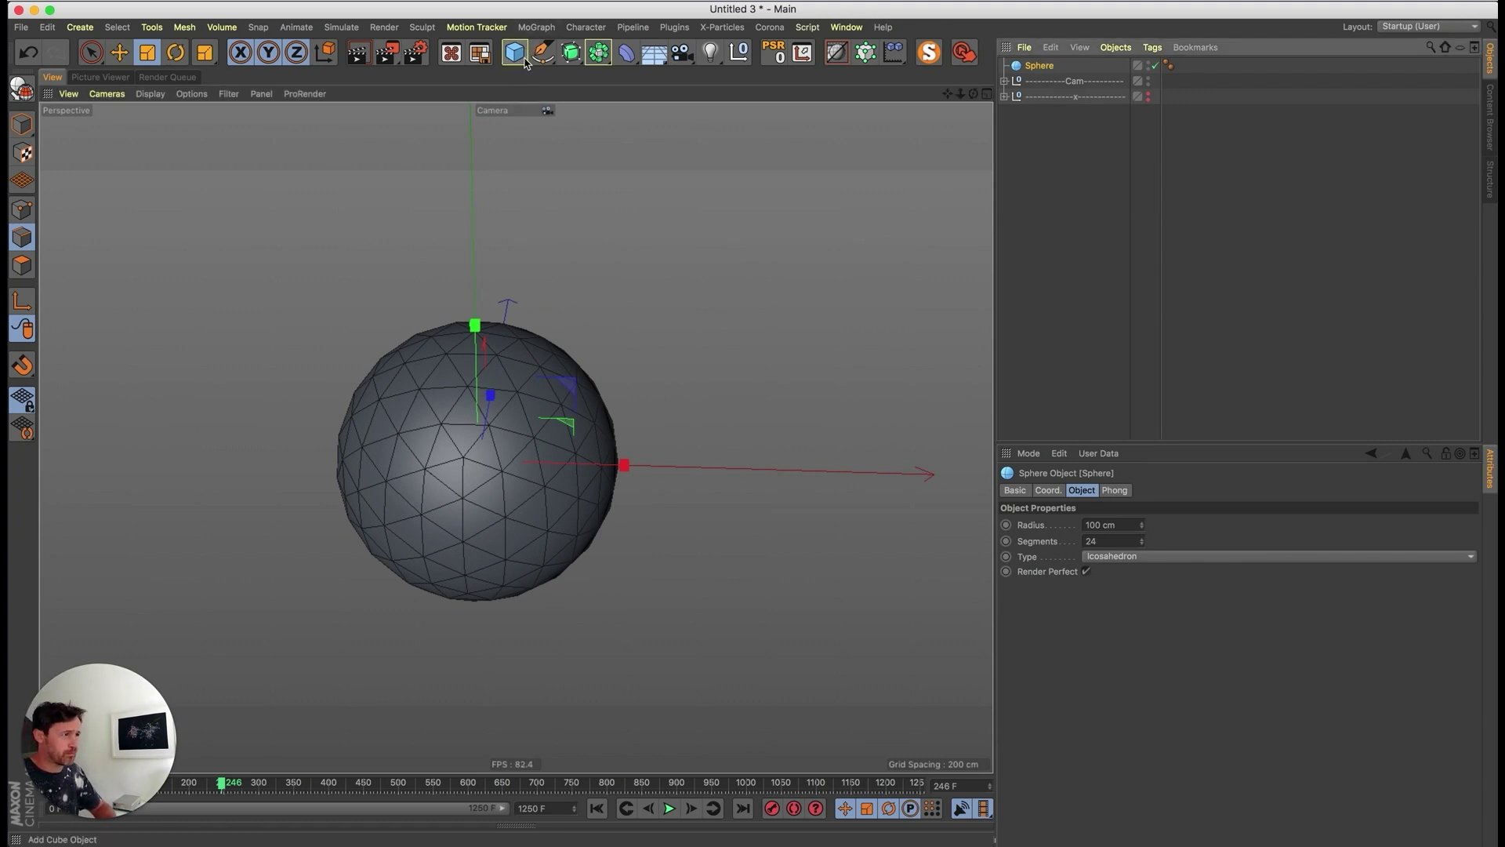
- Group the sphere under a null and add a Bevel deformer inside that null, above the sphere
key(alt+g)
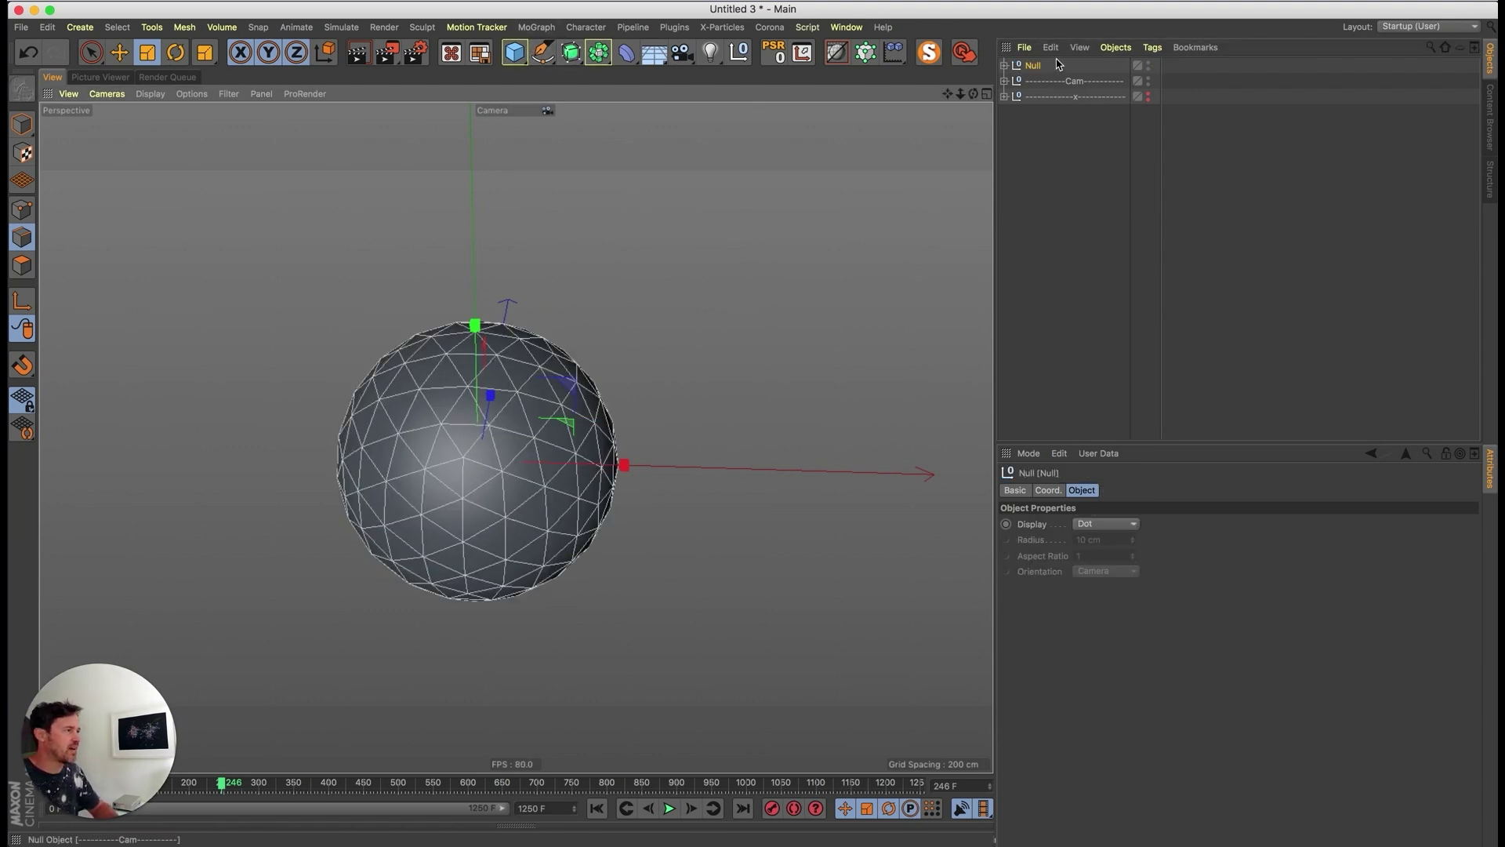
click(1004, 66)
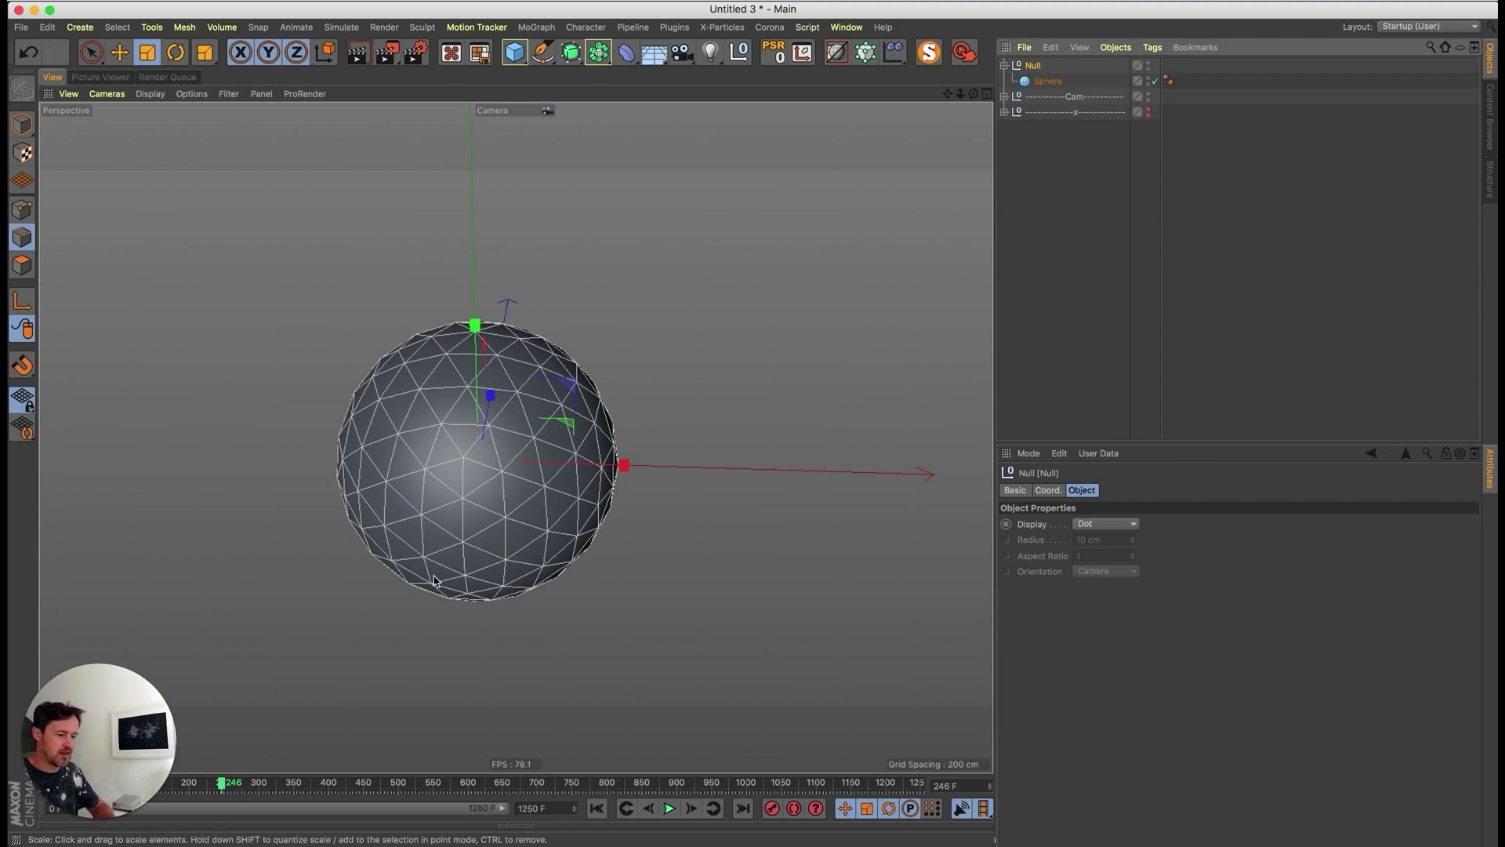
key(shift+c)
text(bev)
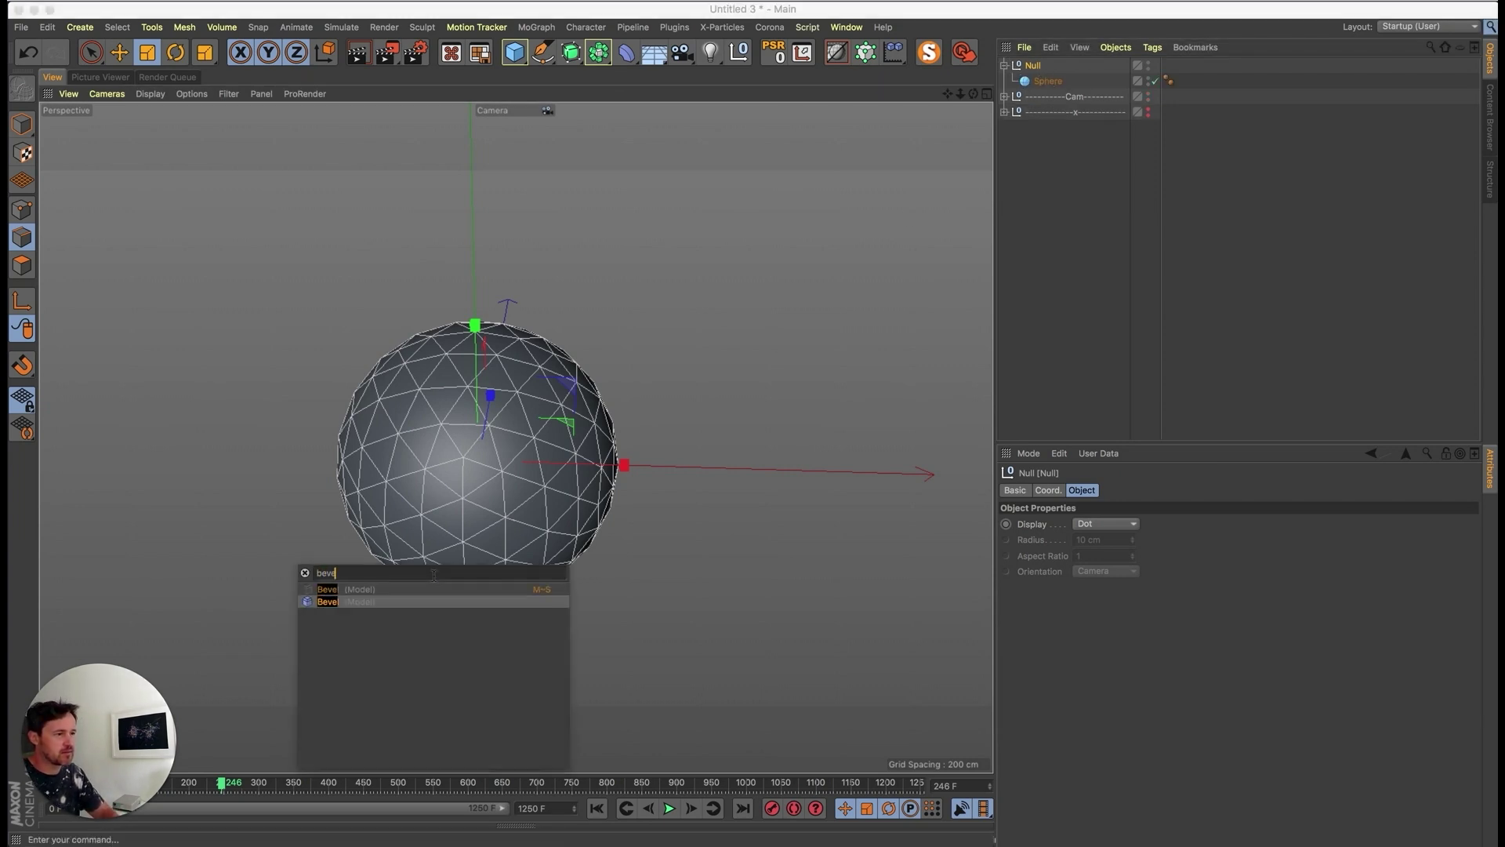
text(e)
key(Return)
drag(1043, 79, 1044, 86)
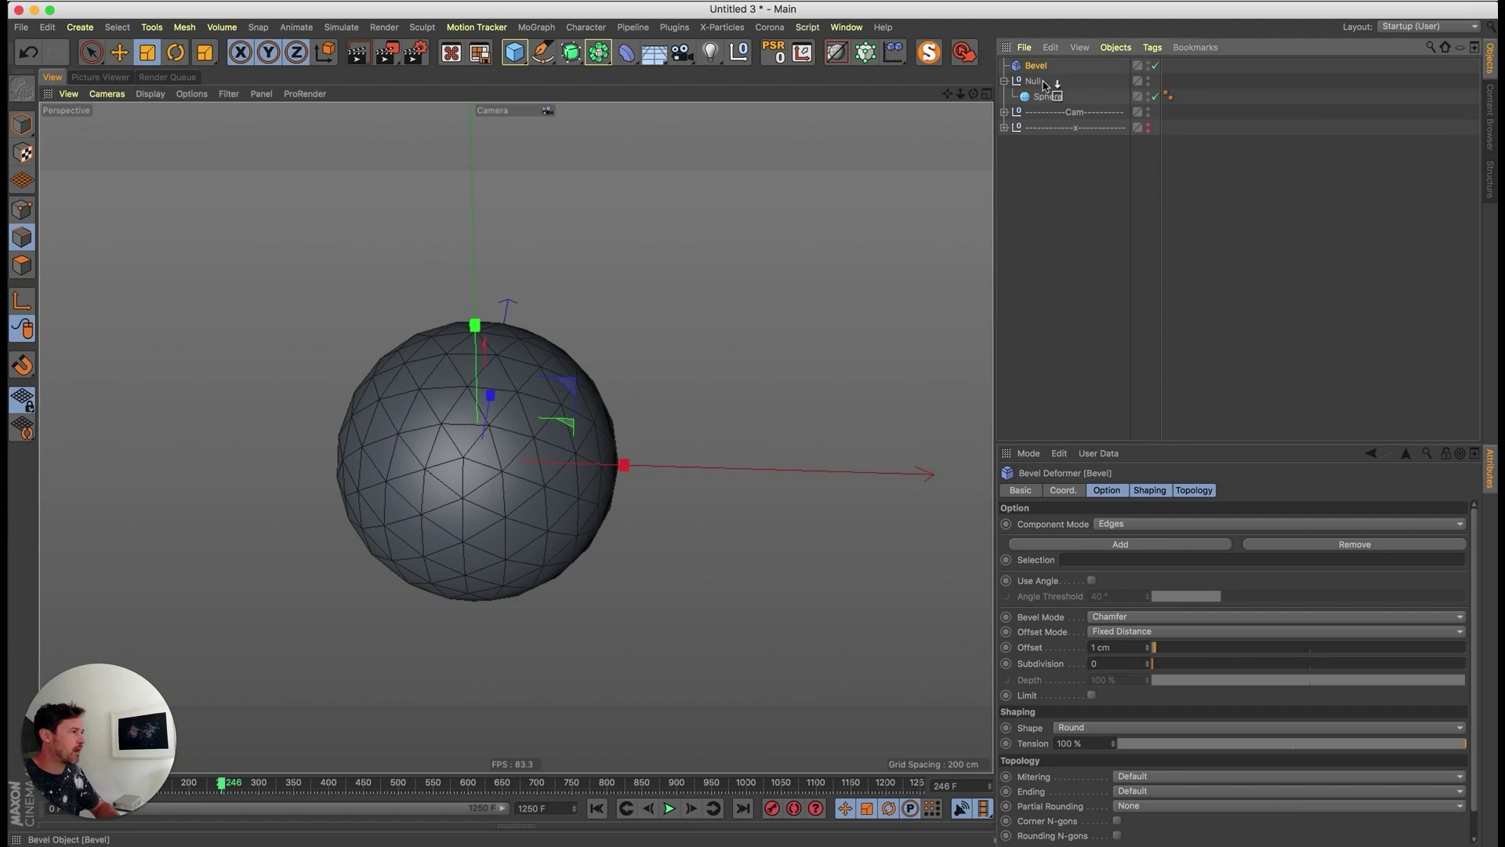
- Set the Bevel deformer's Offset Mode to Proportional with an Offset of 50 %
click(1119, 631)
click(1122, 679)
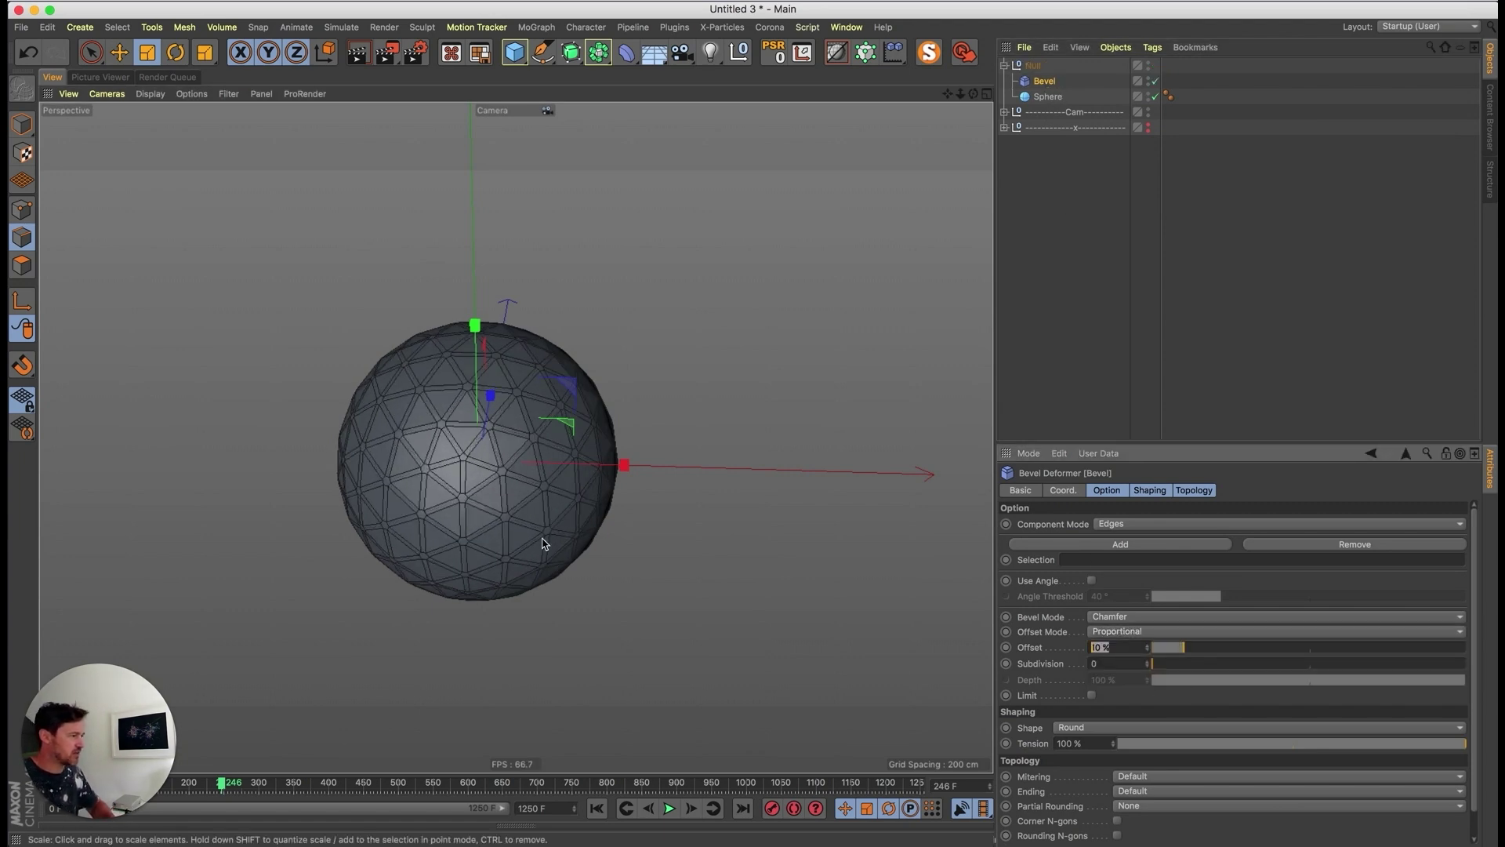
text(50)
key(Return)
alt+drag(494, 473, 575, 496)
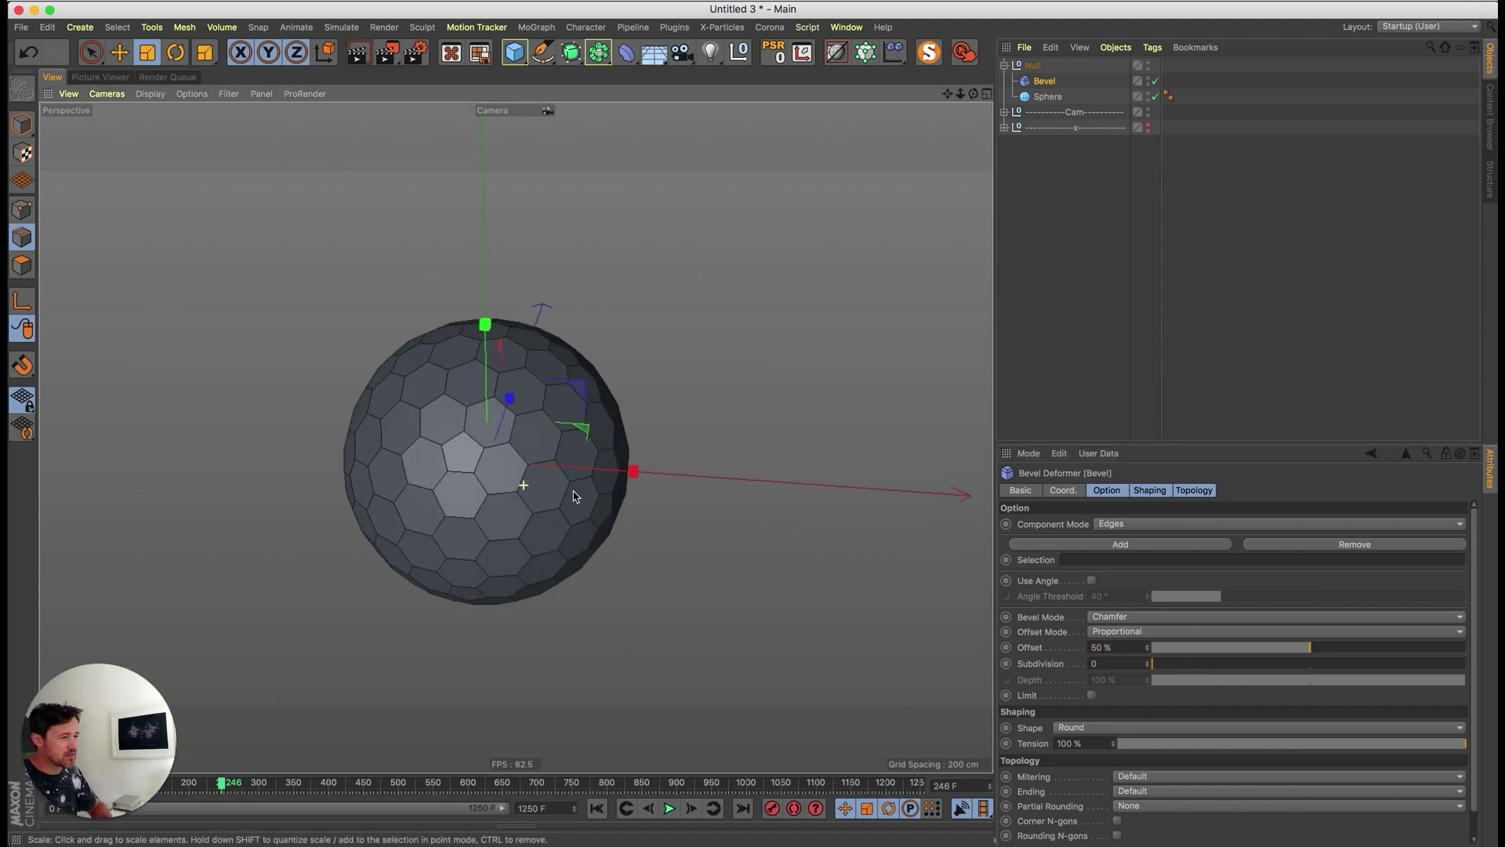
- Put the null inside a Connect object and set the Connect's Phong Mode to Manual
click(1048, 66)
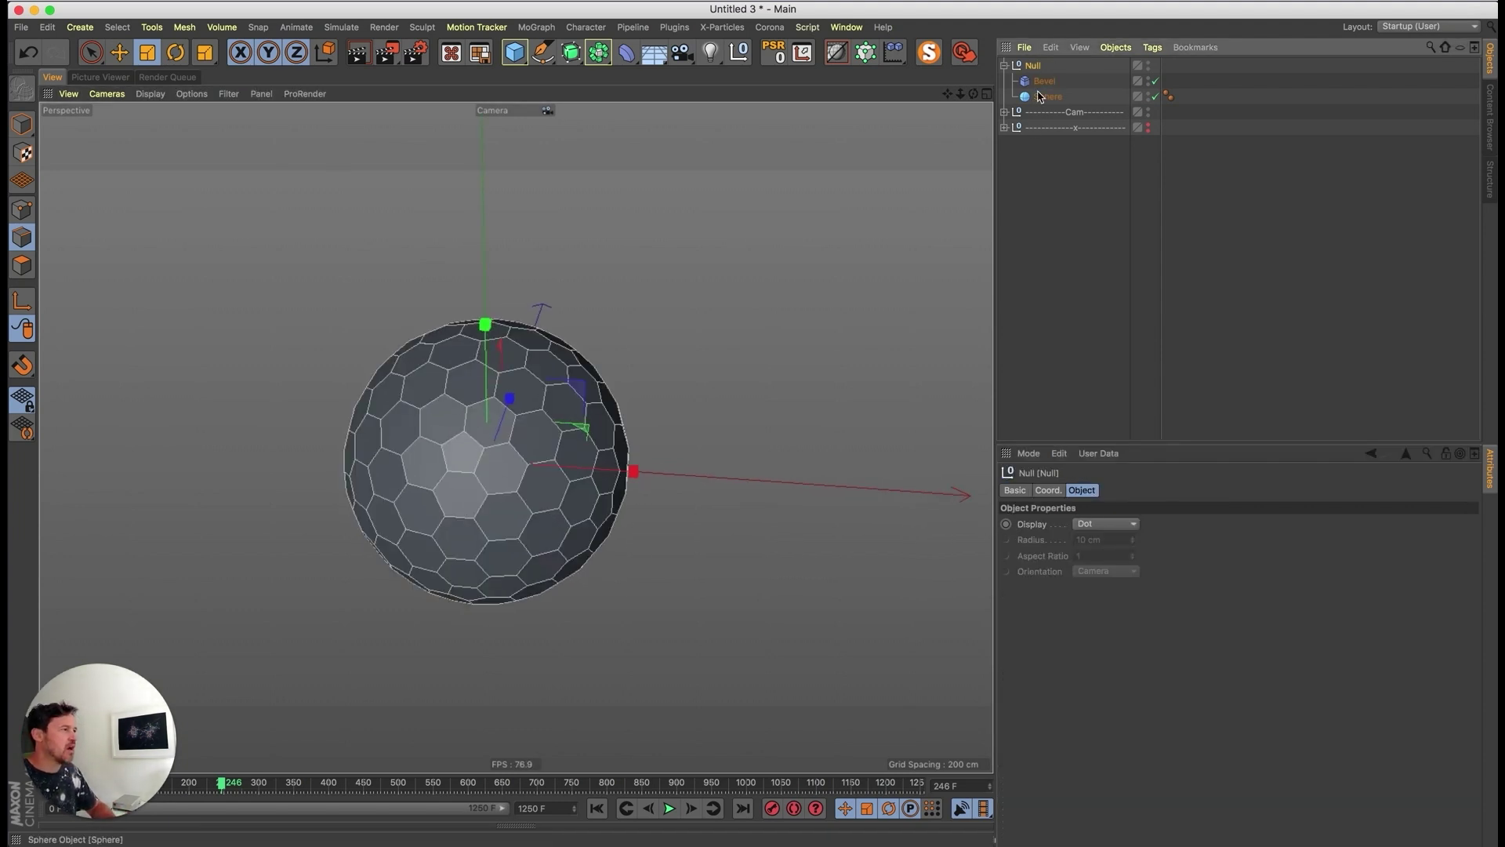
click(599, 52)
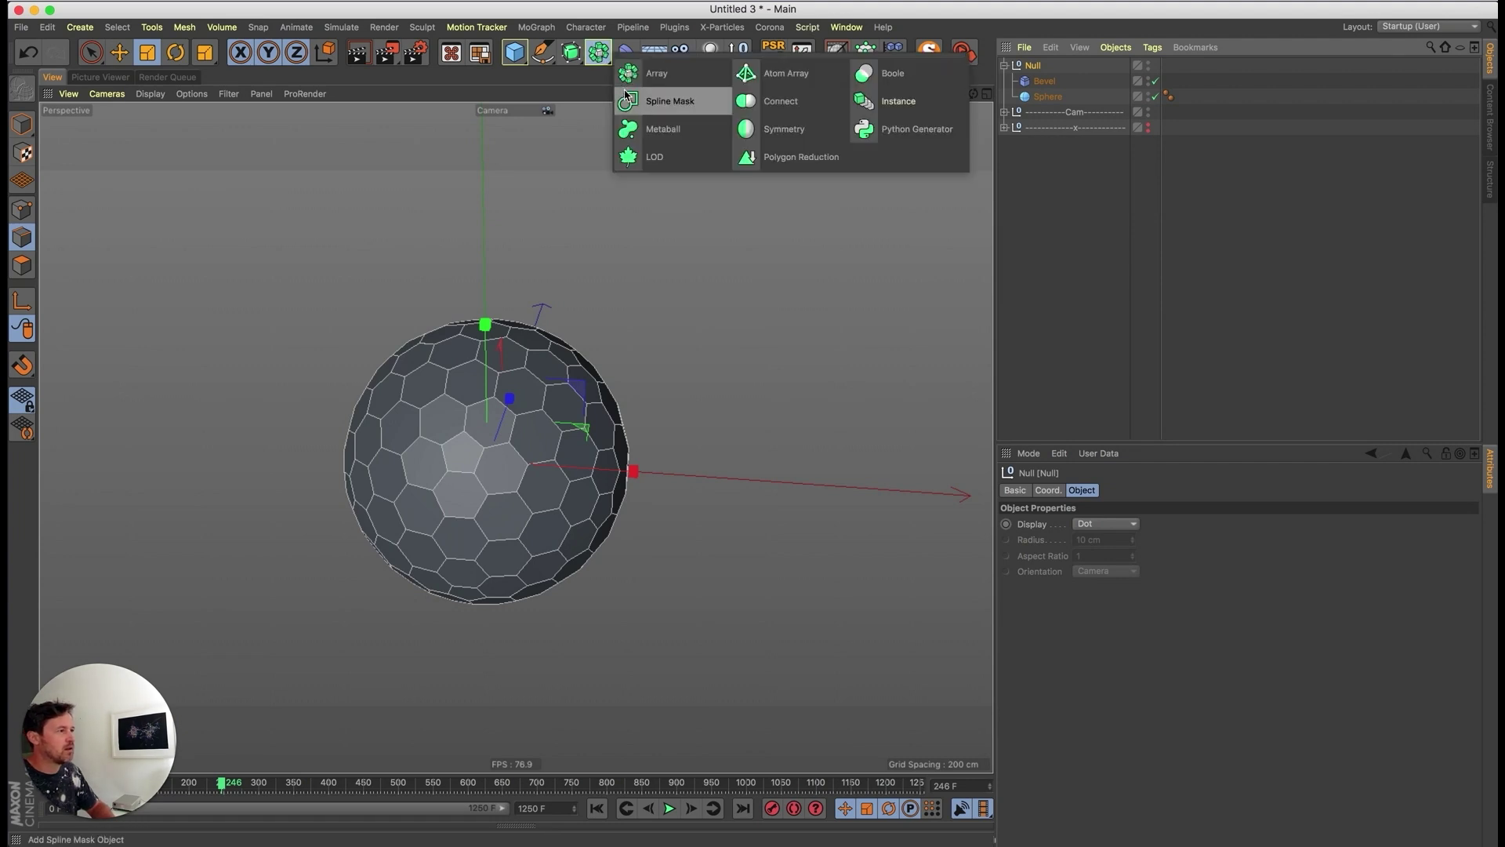
alt+click(778, 102)
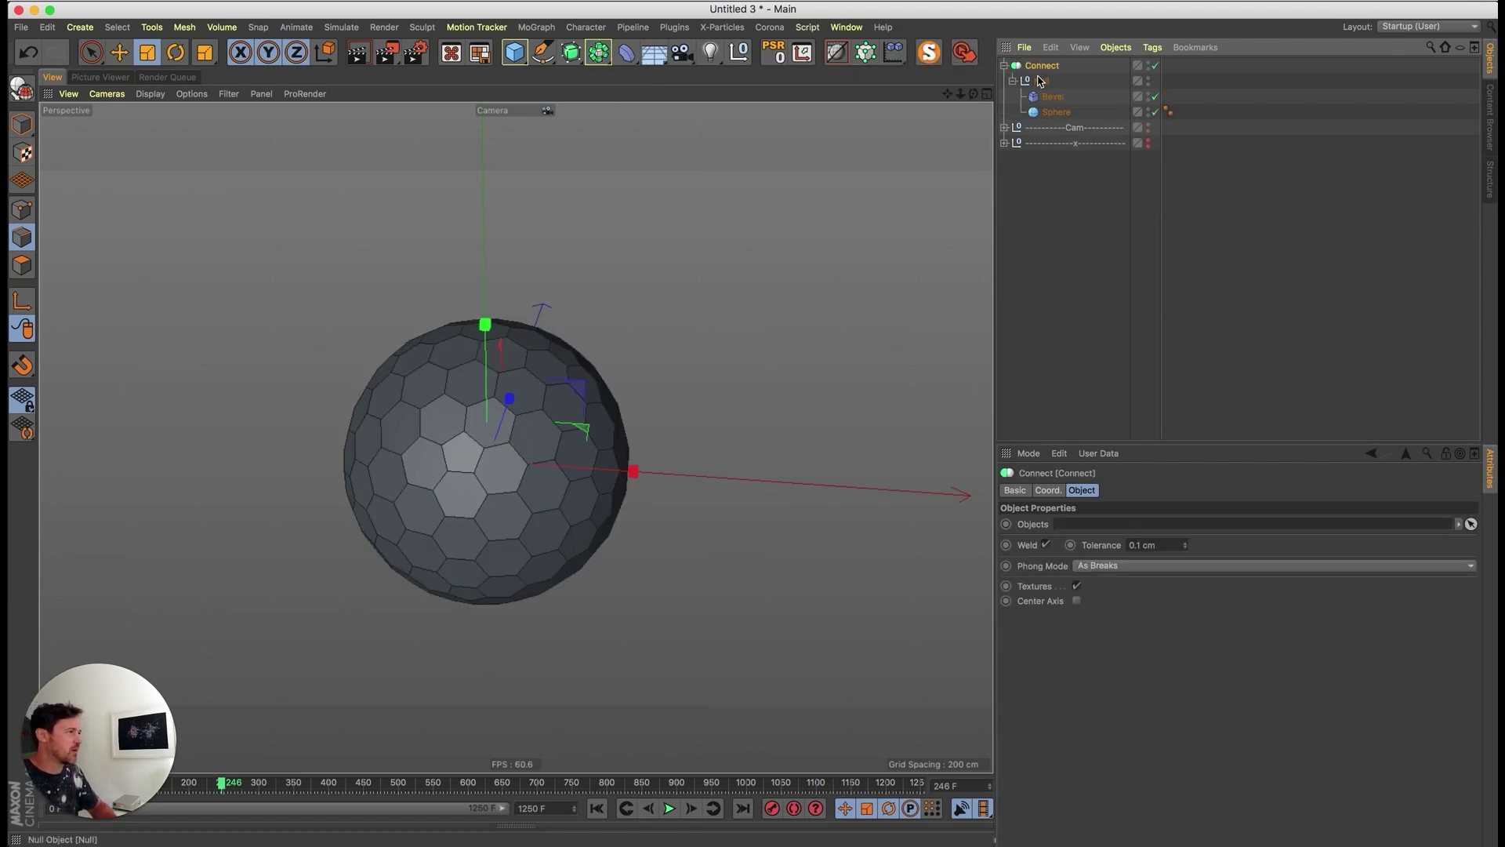
click(1113, 573)
click(1129, 584)
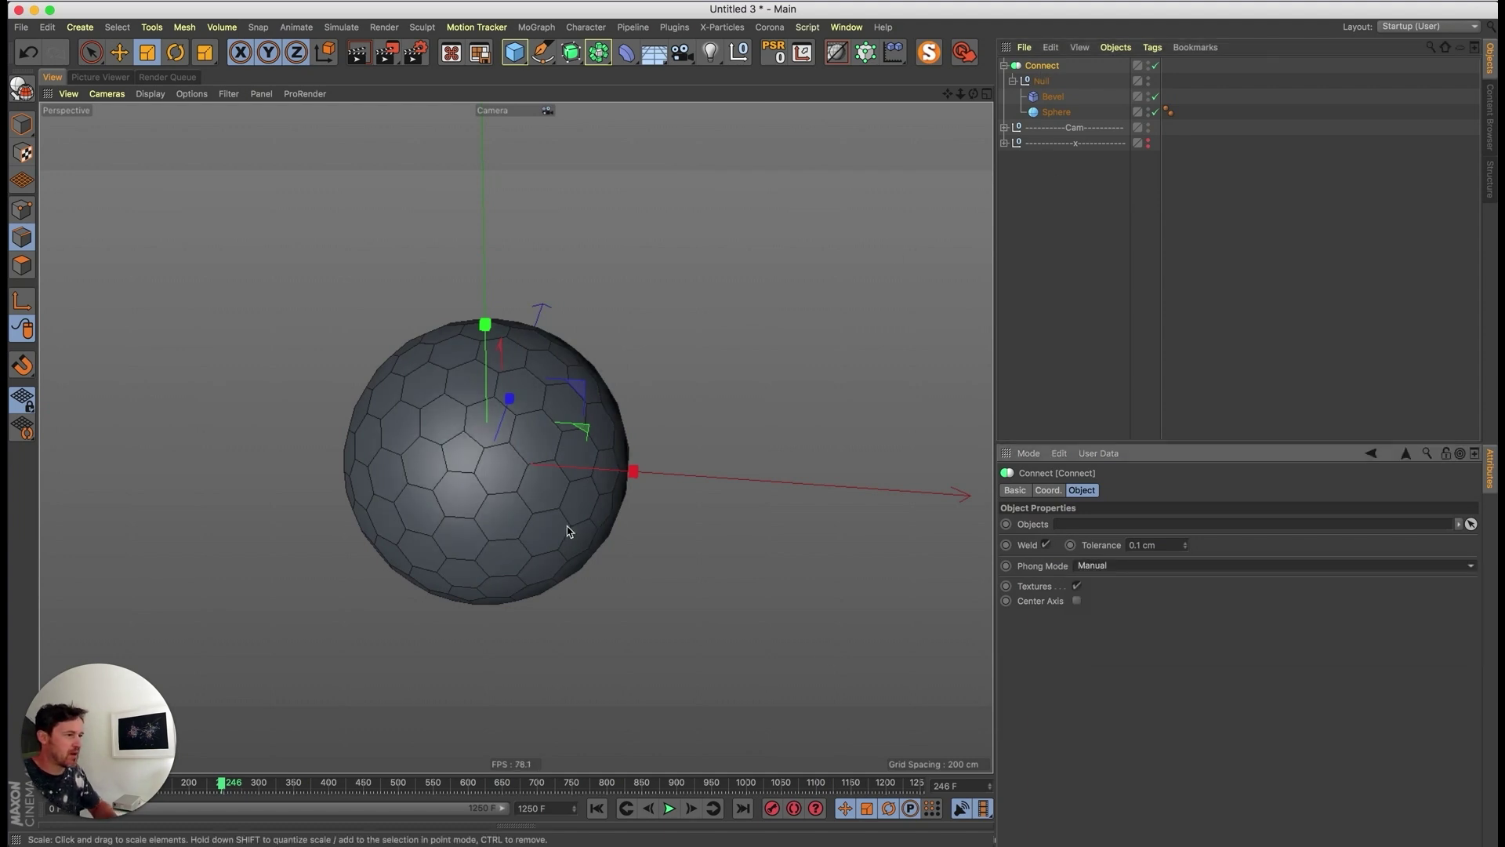
alt+middle_drag(544, 482, 551, 491)
alt+drag(559, 477, 574, 504)
alt+right_drag(575, 504, 594, 532)
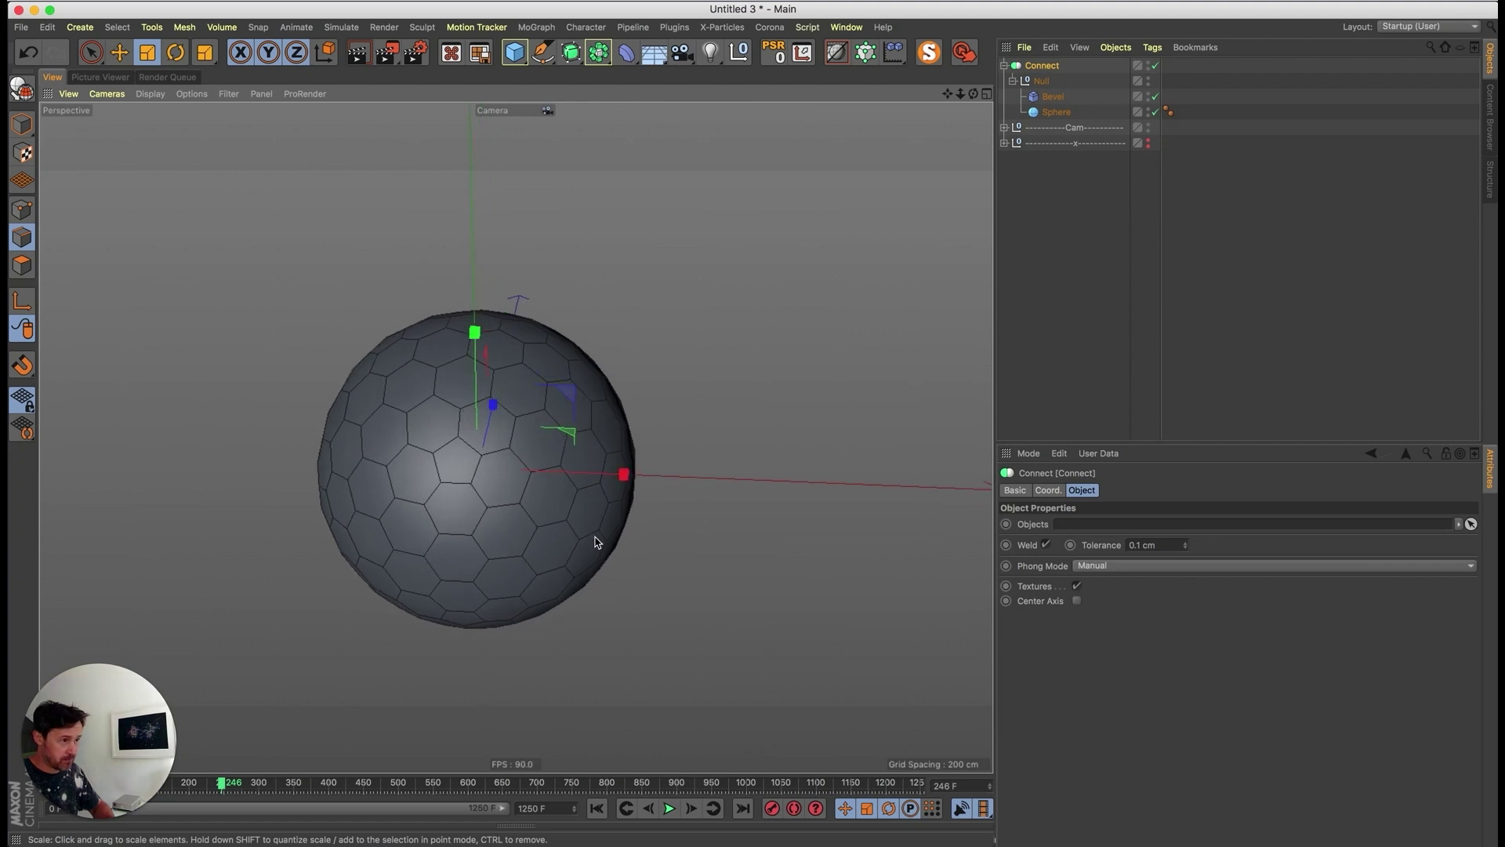
alt+drag(595, 541, 627, 558)
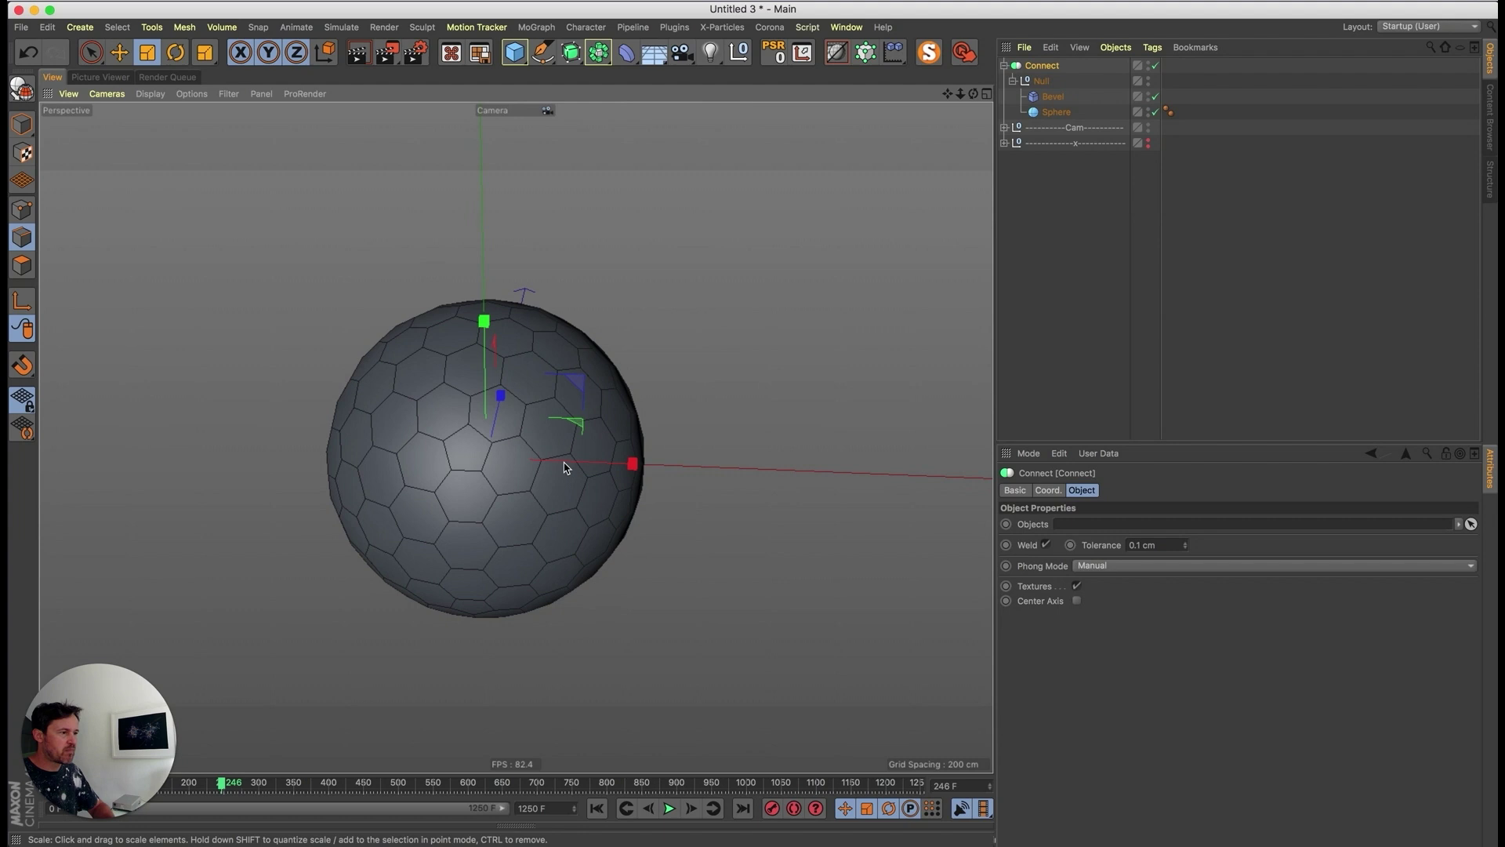
alt+drag(564, 468, 585, 471)
- Try the icosahedron sphere with 48 segments and undo the change
click(1059, 112)
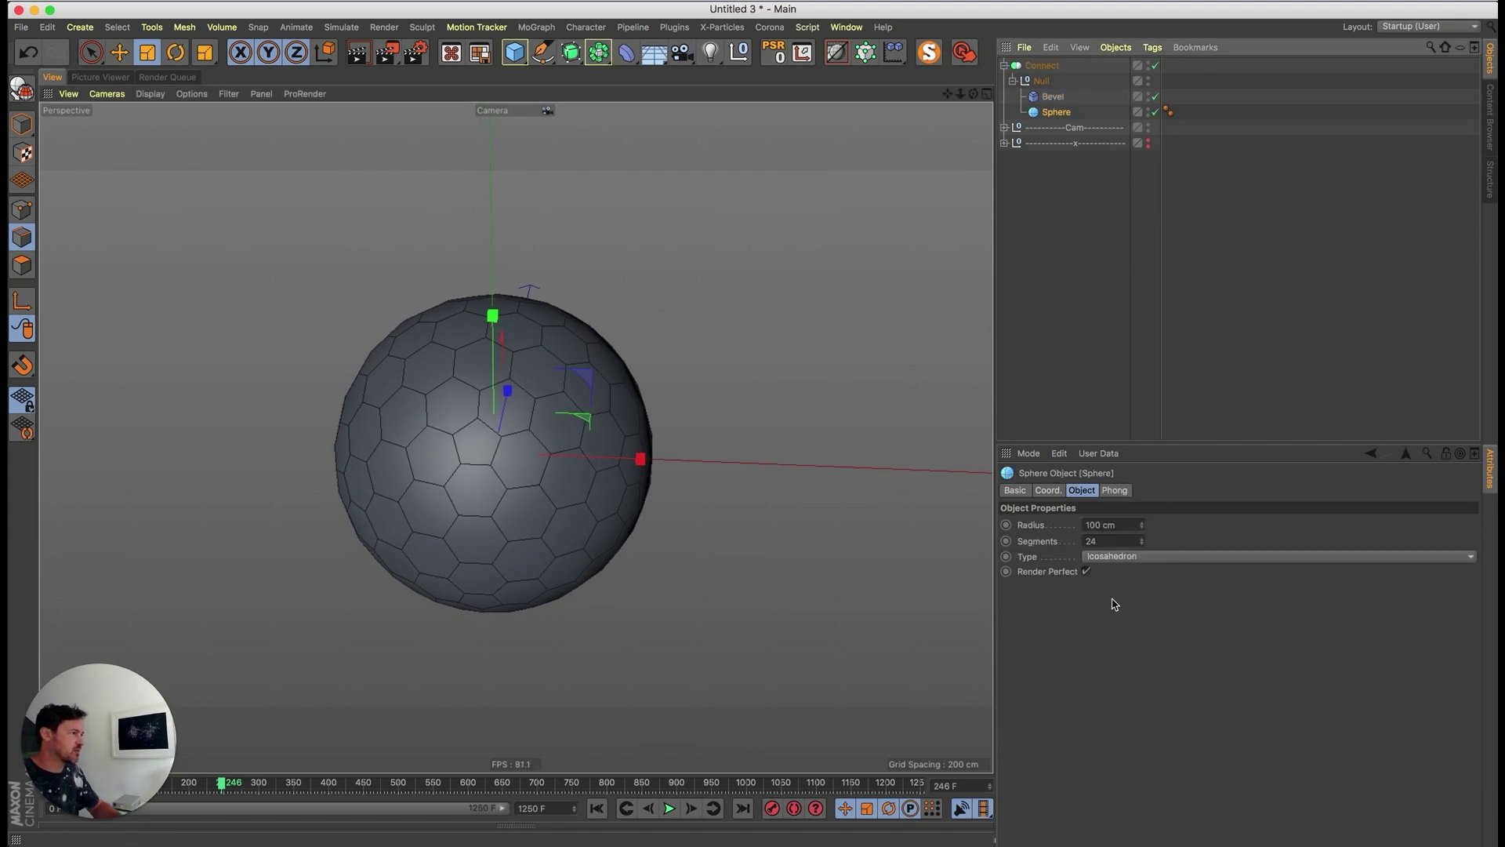
double_click(1114, 544)
text(48)
key(Return)
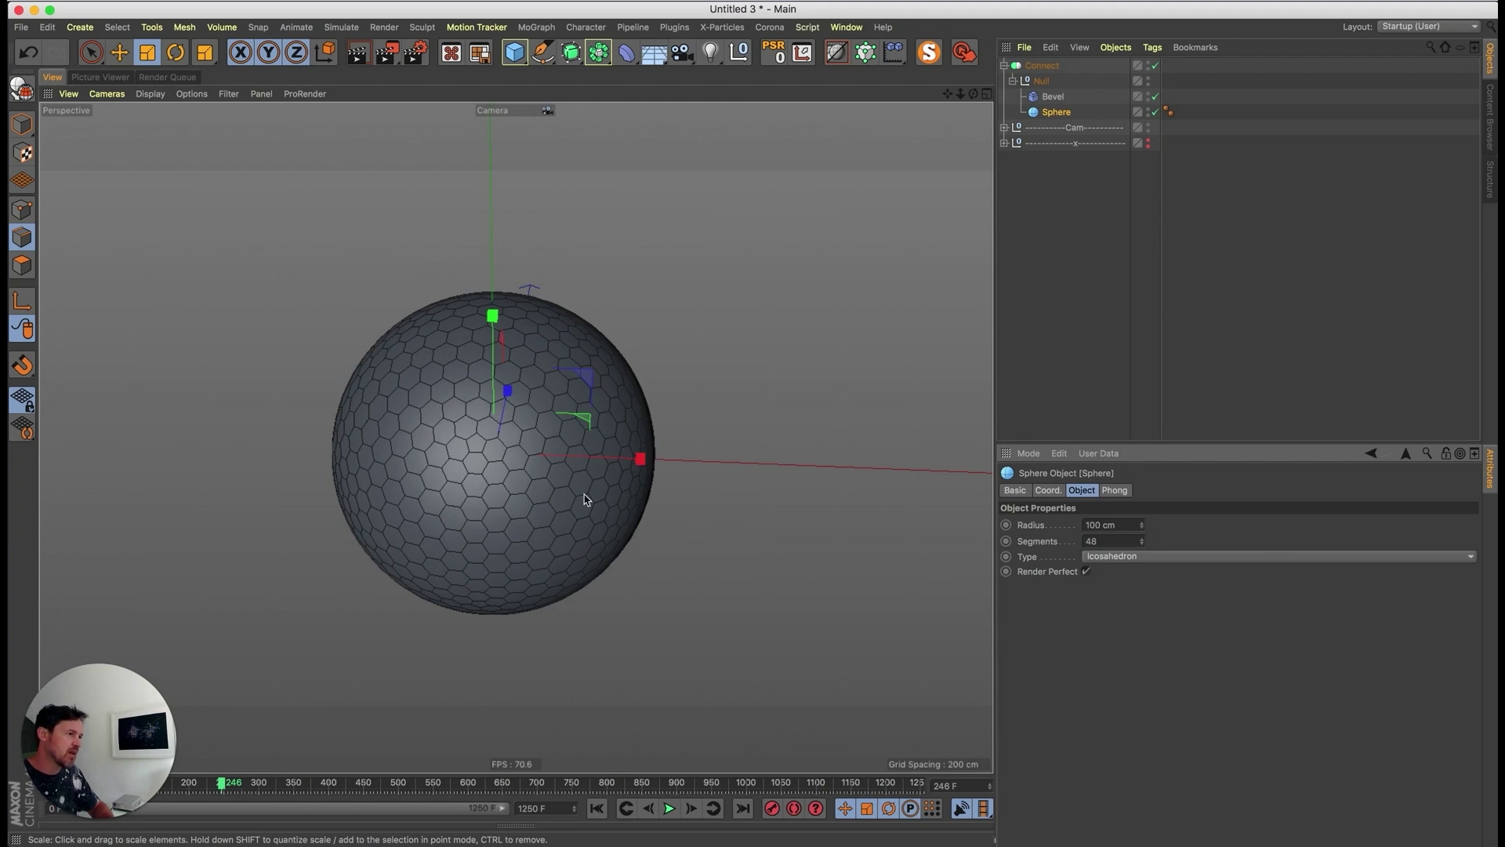
key(super+z)
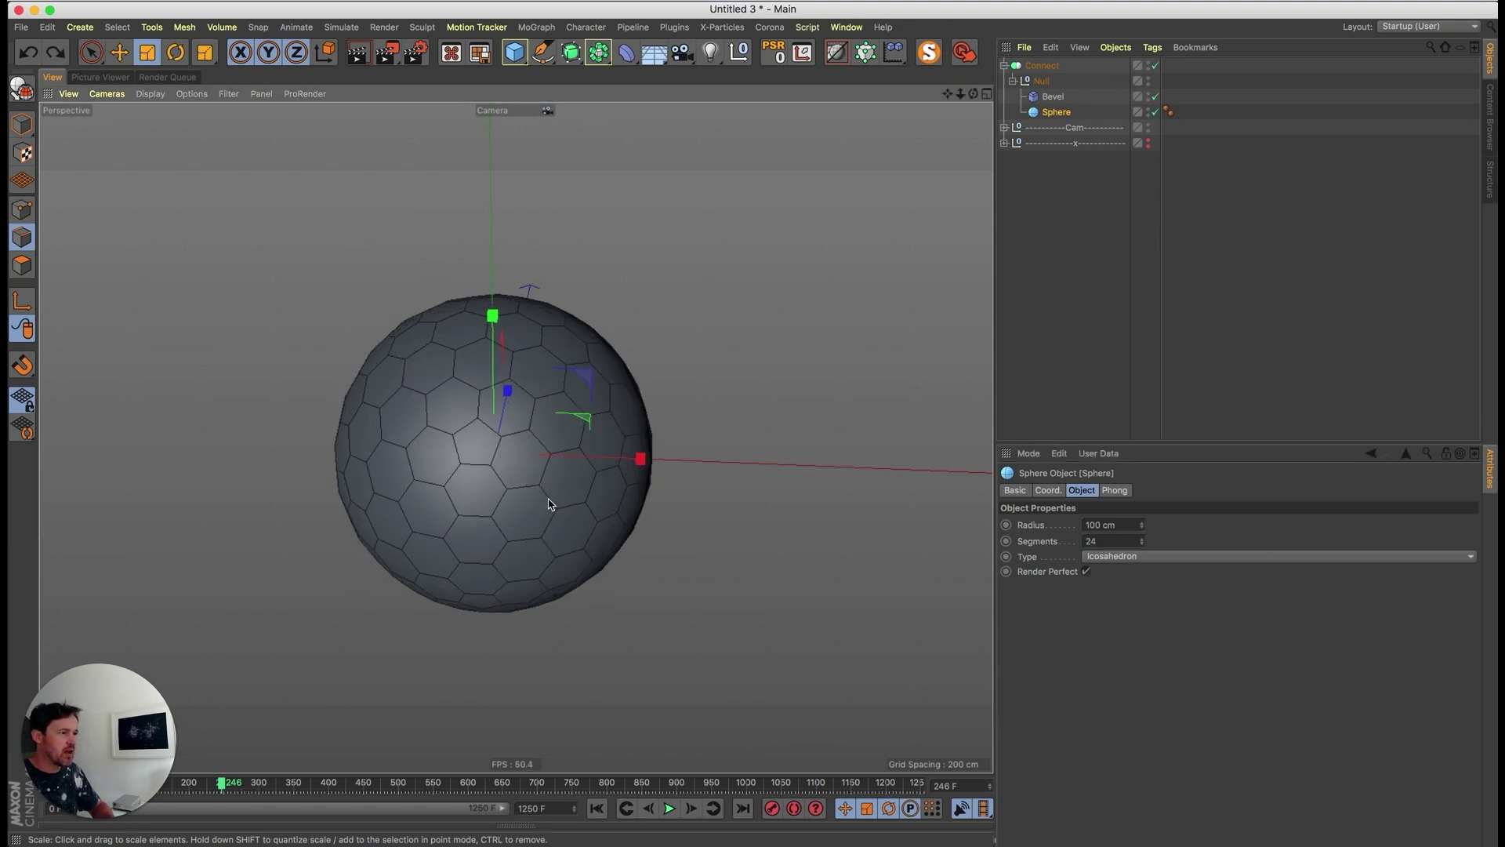
- Duplicate the Connect hierarchy and store one copy in the hidden "x" null as a backup
click(1042, 66)
key(super+c)
key(super+v)
drag(1053, 130, 1058, 206)
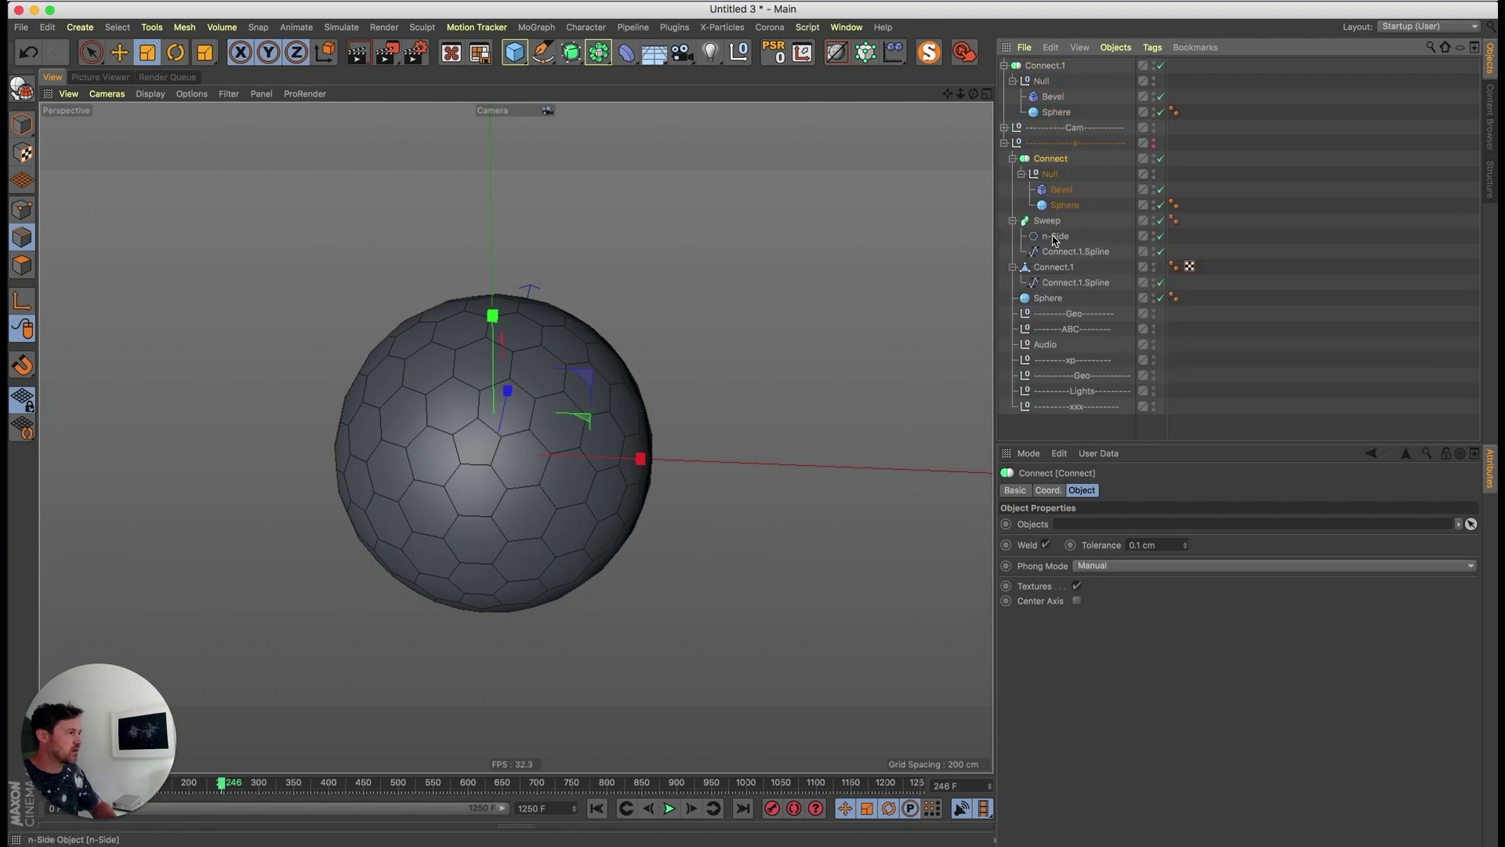
click(1004, 144)
- Make the remaining Connect object editable and convert all its edges to a spline with Edge to Spline
click(1036, 67)
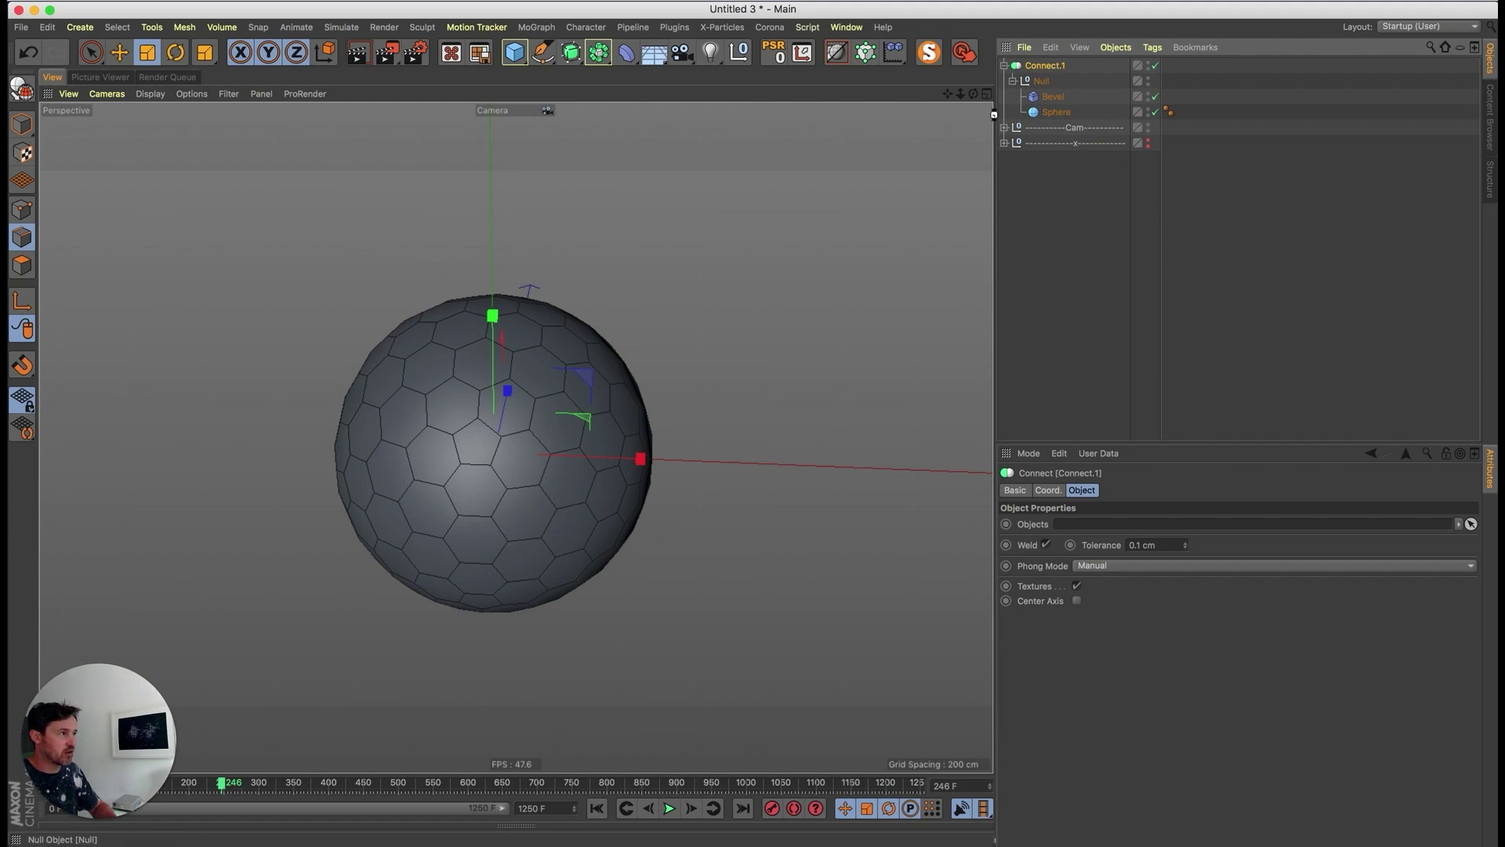
key(c)
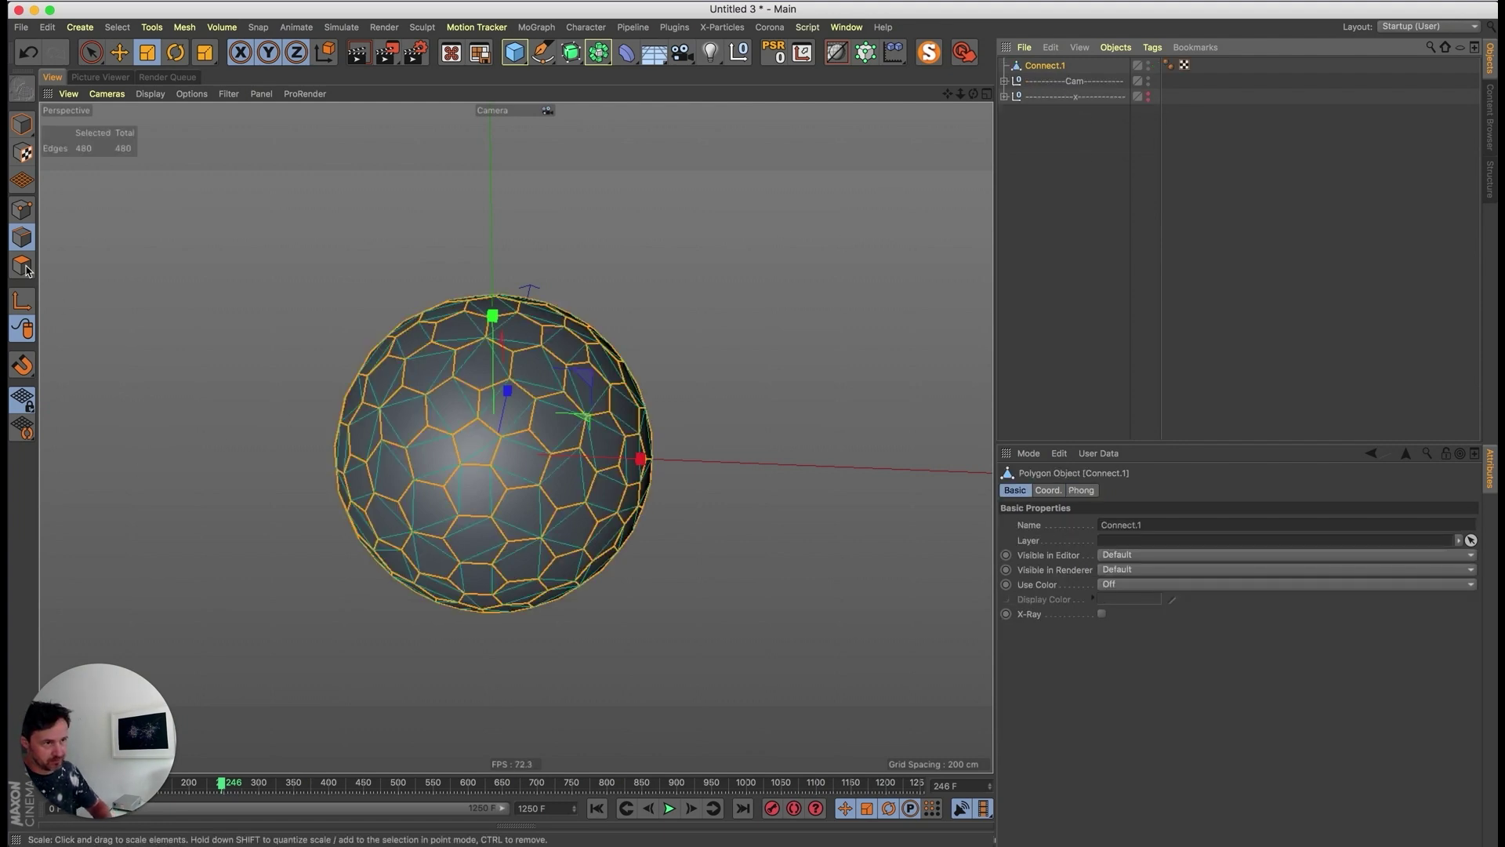
key(shift+c)
text(edge to)
key(Return)
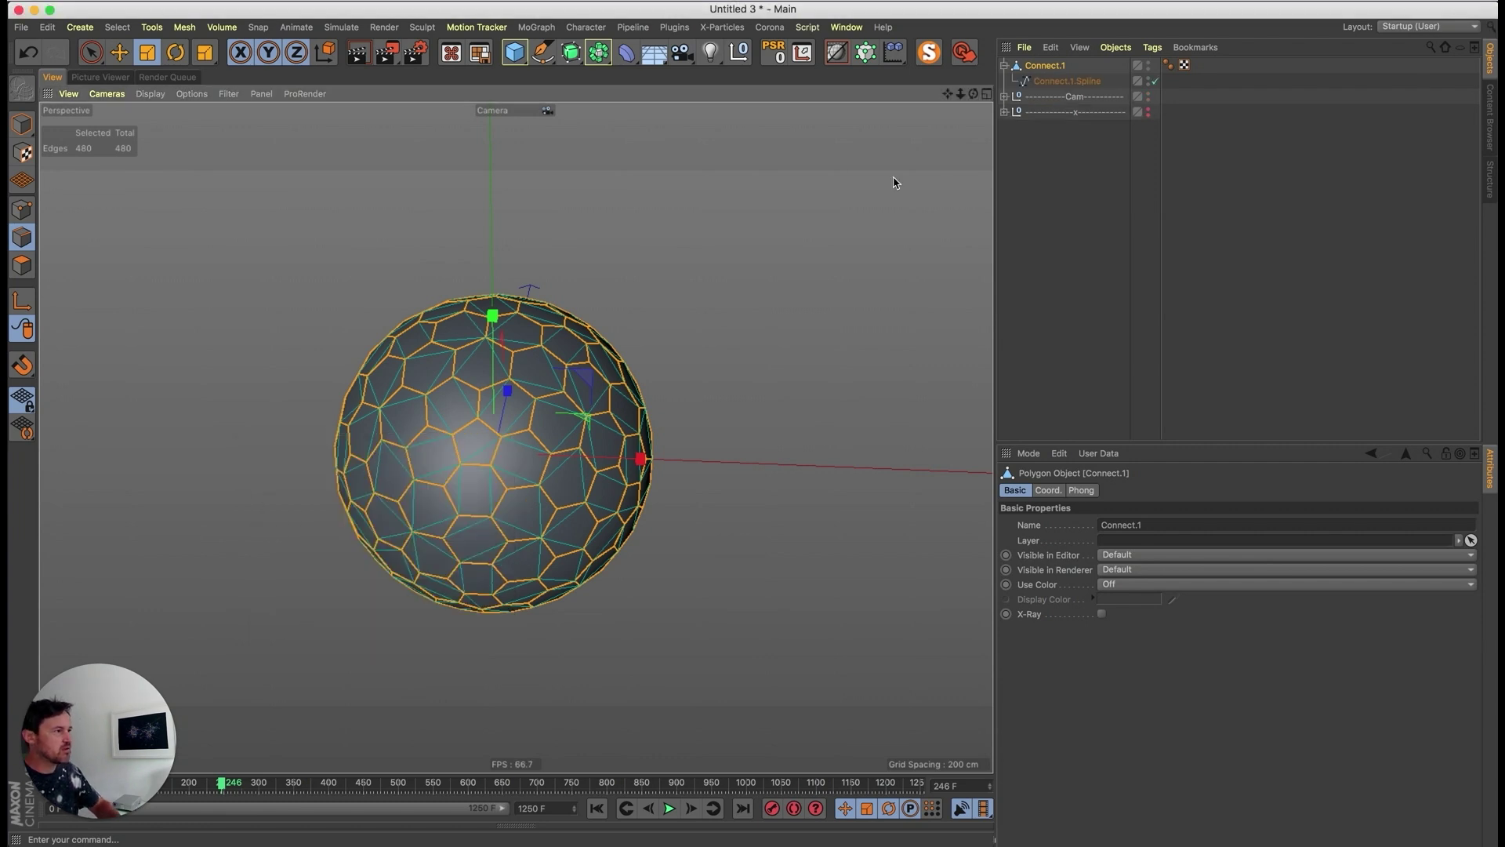
- Move the extracted edge spline out of the polygon object's hierarchy and delete the polygon mesh
click(1062, 83)
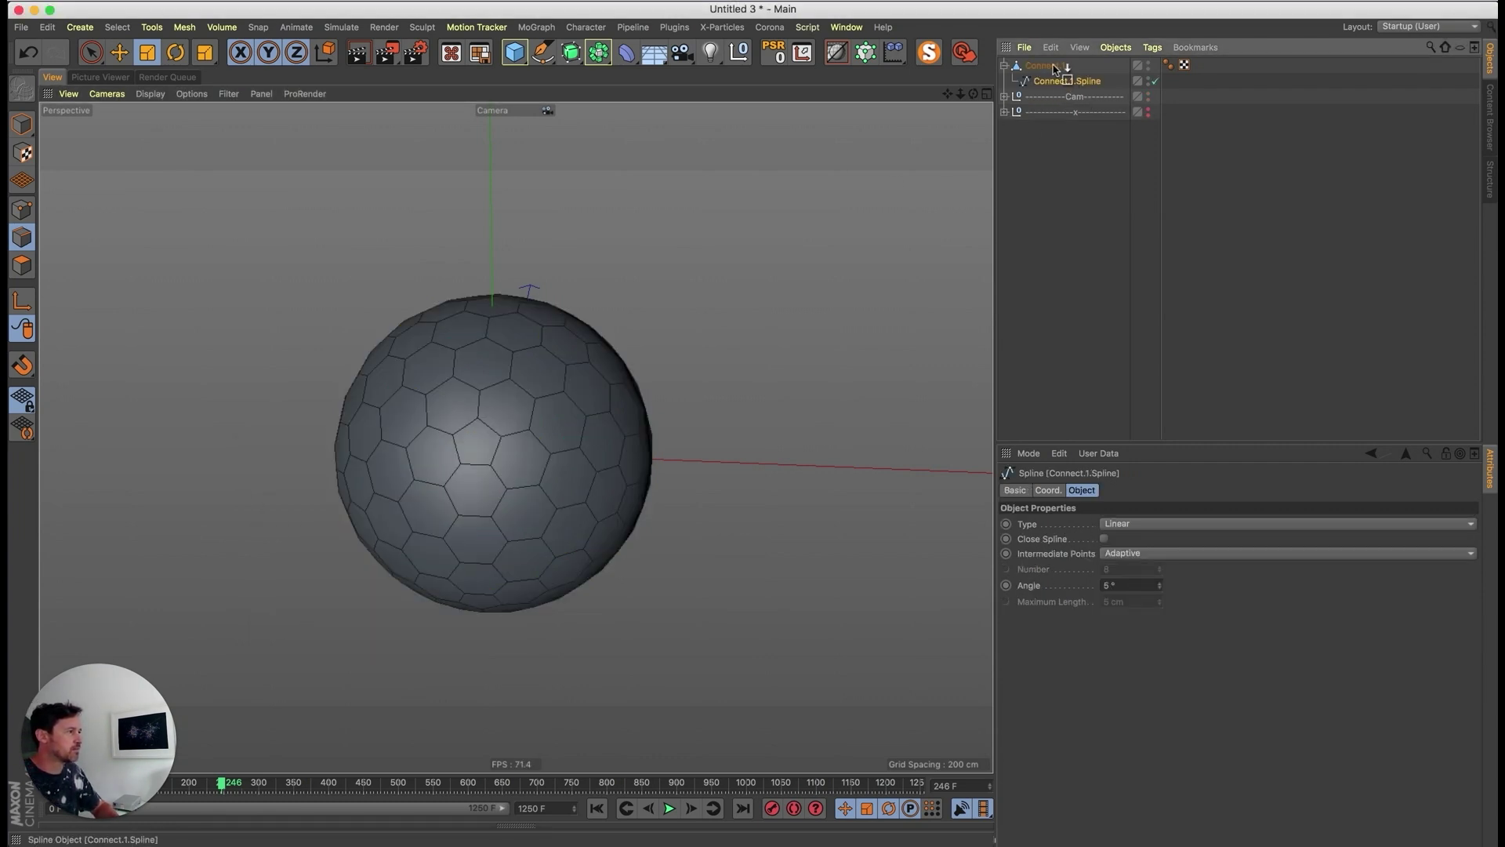
drag(1054, 64, 1057, 60)
click(1055, 82)
key(Delete)
click(1055, 66)
- Put the edge spline inside a Sweep object and add an n-Side spline as its profile
click(571, 53)
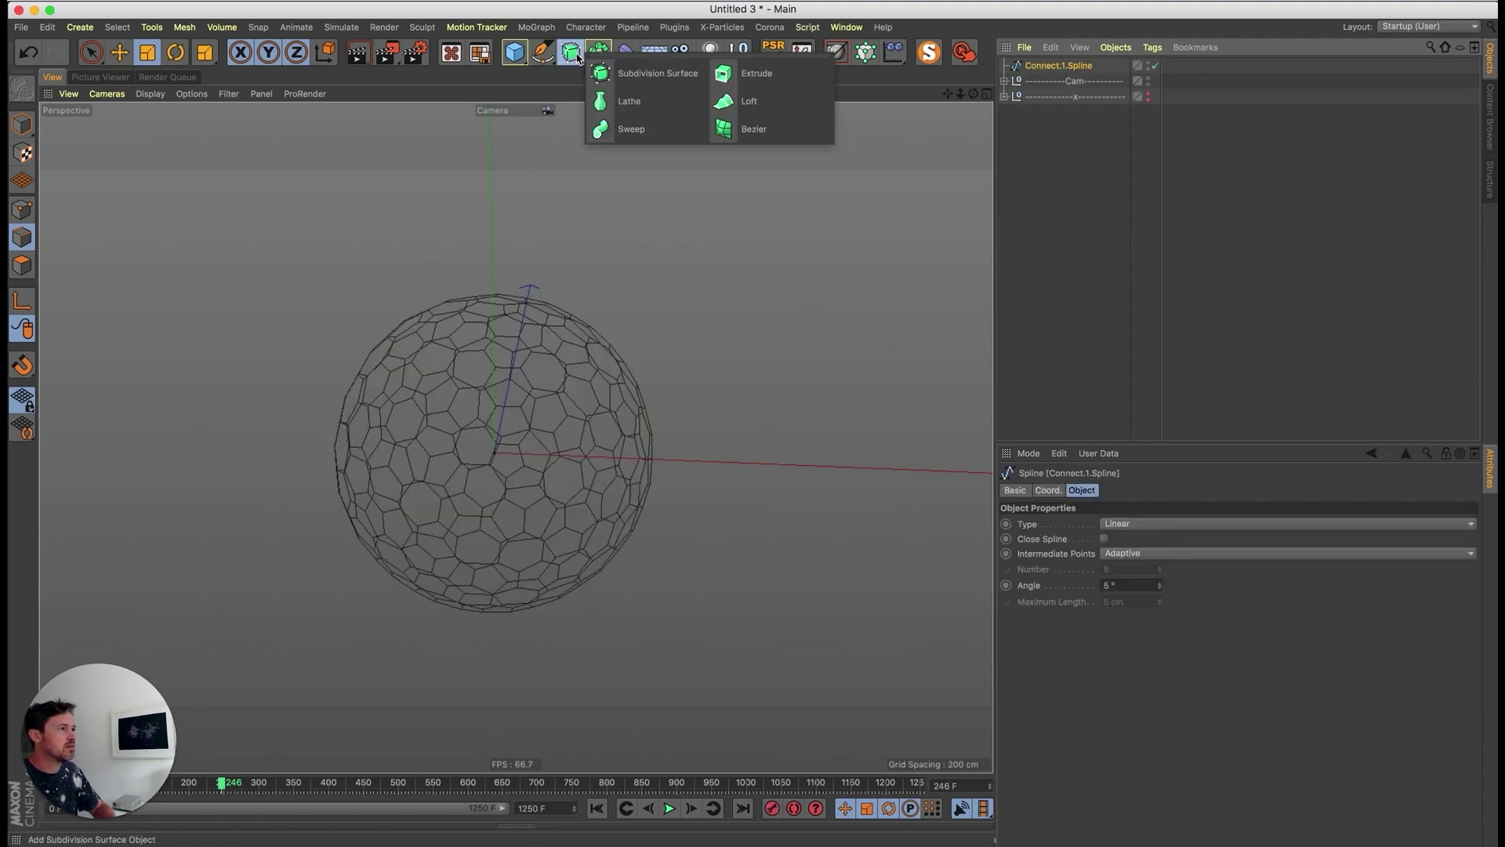
alt+click(657, 137)
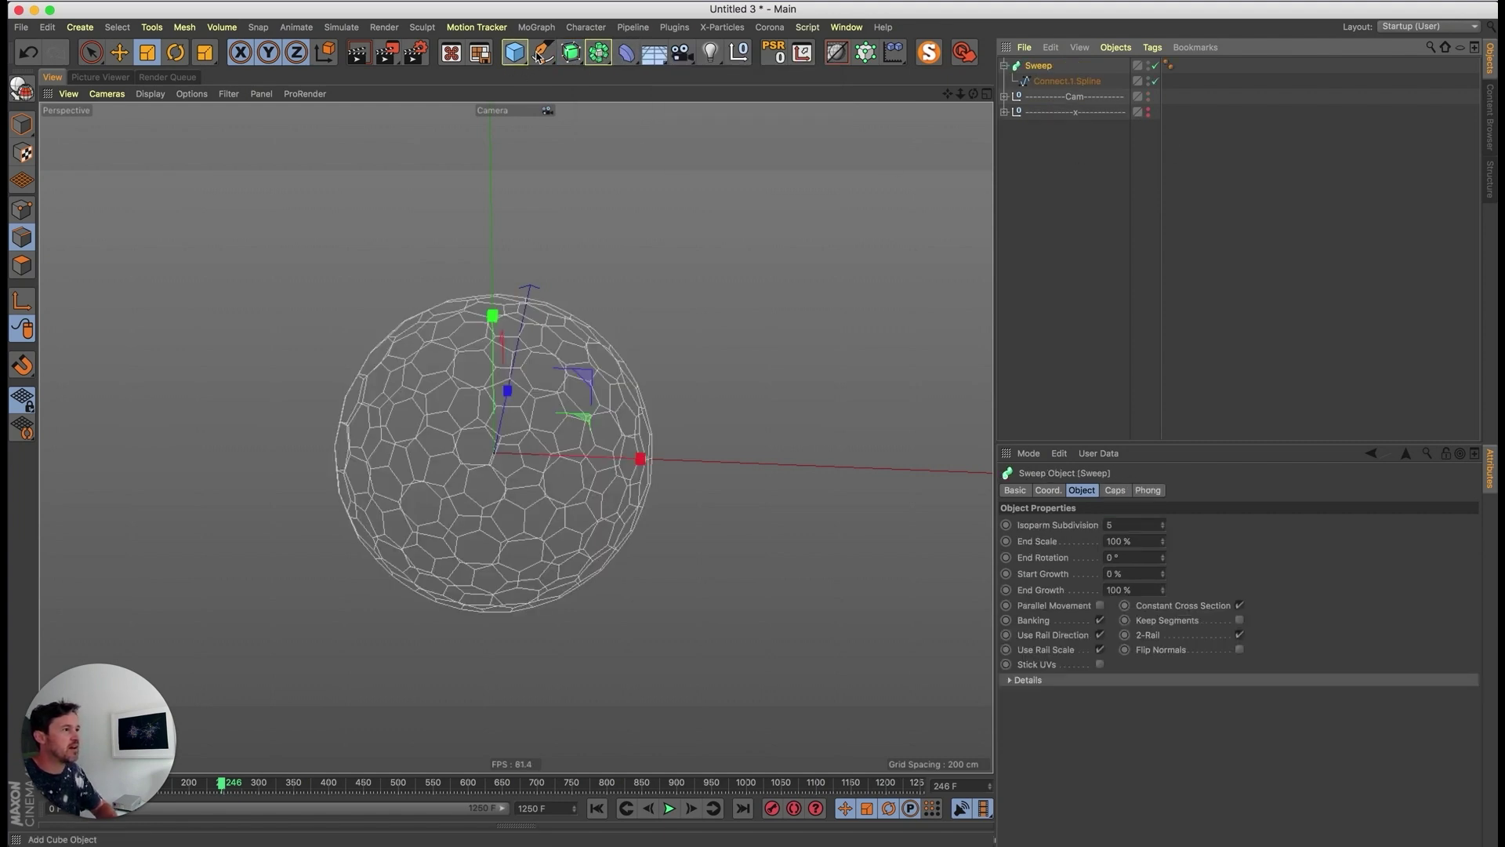
click(541, 54)
shift+click(706, 160)
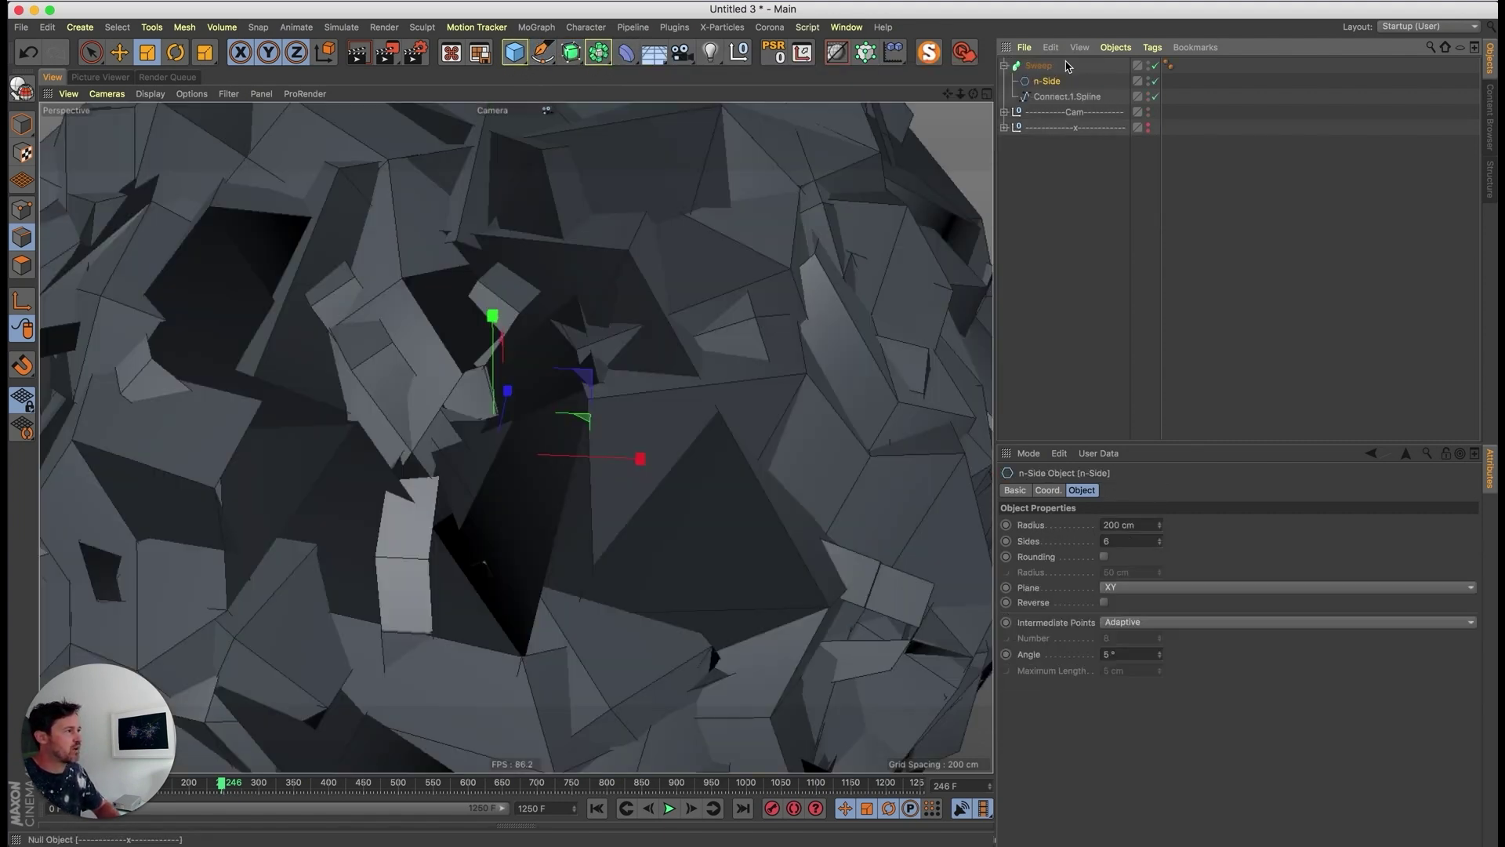
- Scale the n-Side profile down to a radius of about 0.17 cm for very thin struts
key(t)
drag(625, 464, 518, 600)
drag(693, 370, 525, 694)
drag(611, 502, 561, 576)
alt+right_drag(537, 459, 627, 435)
drag(628, 435, 459, 840)
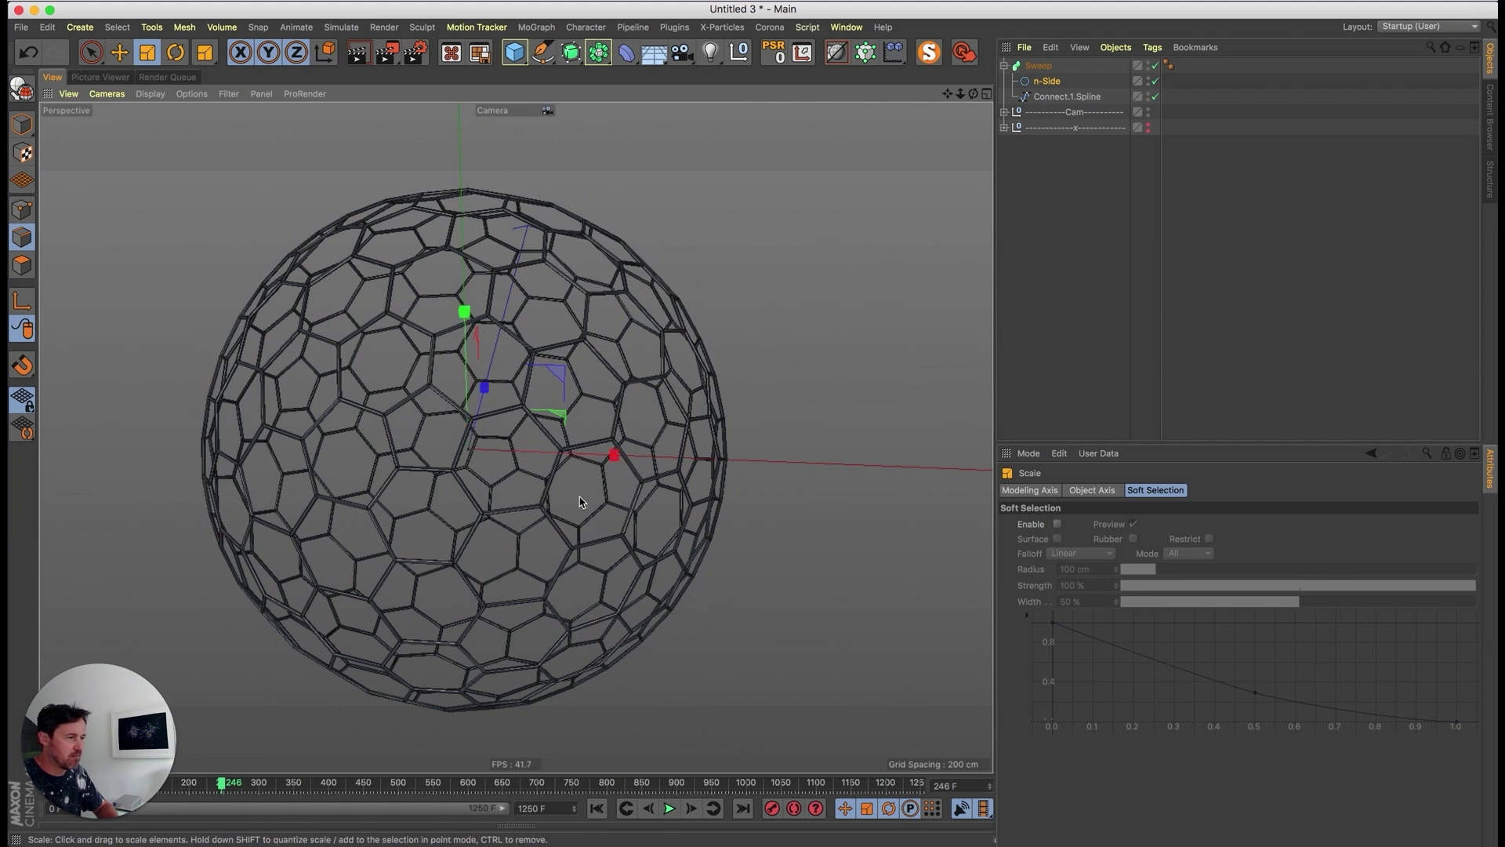
scroll(605, 470, up, 6)
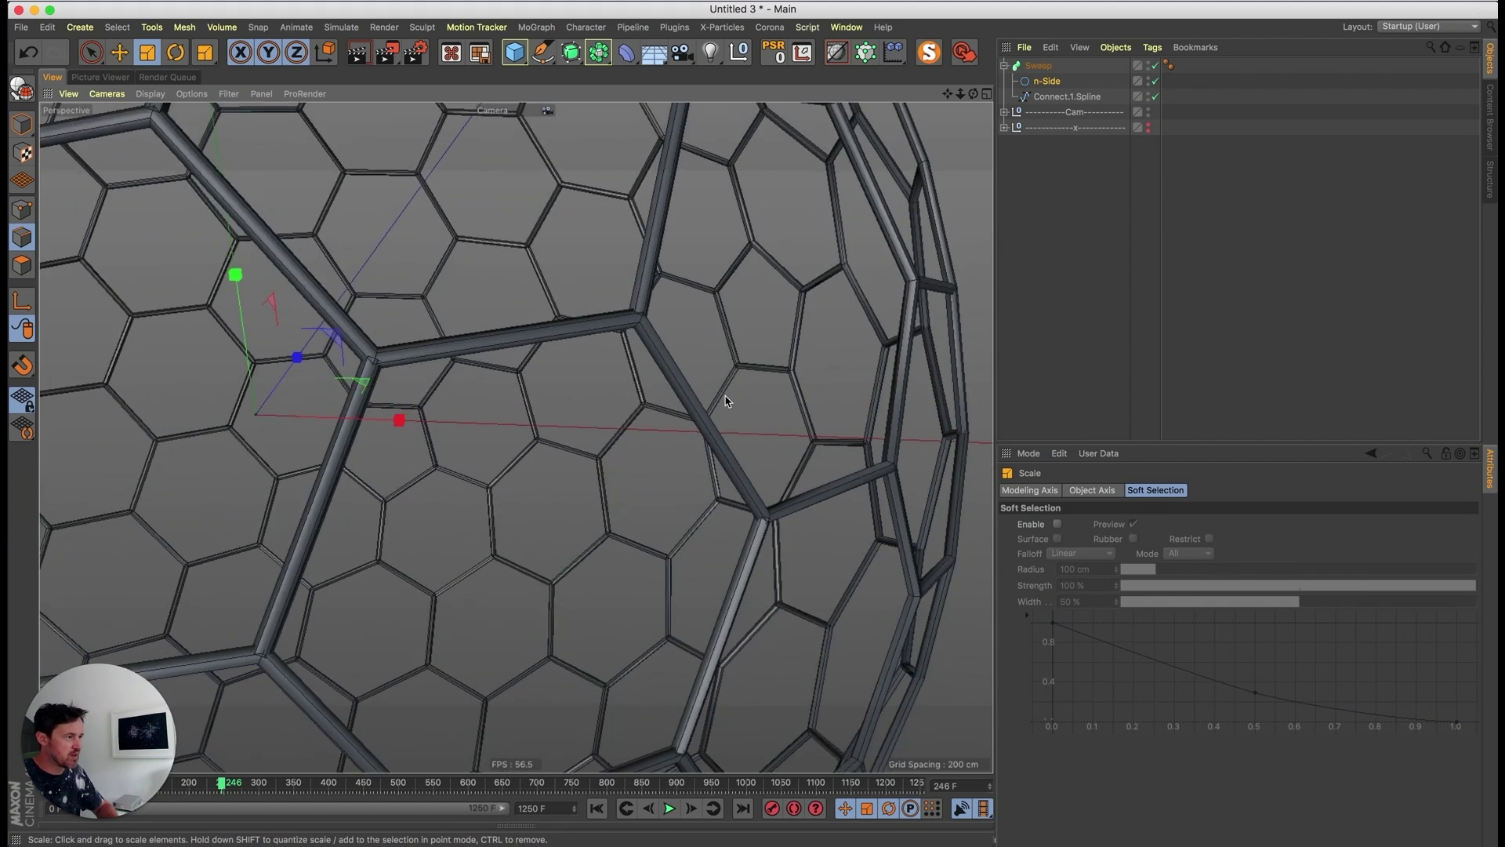
drag(726, 400, 1011, 351)
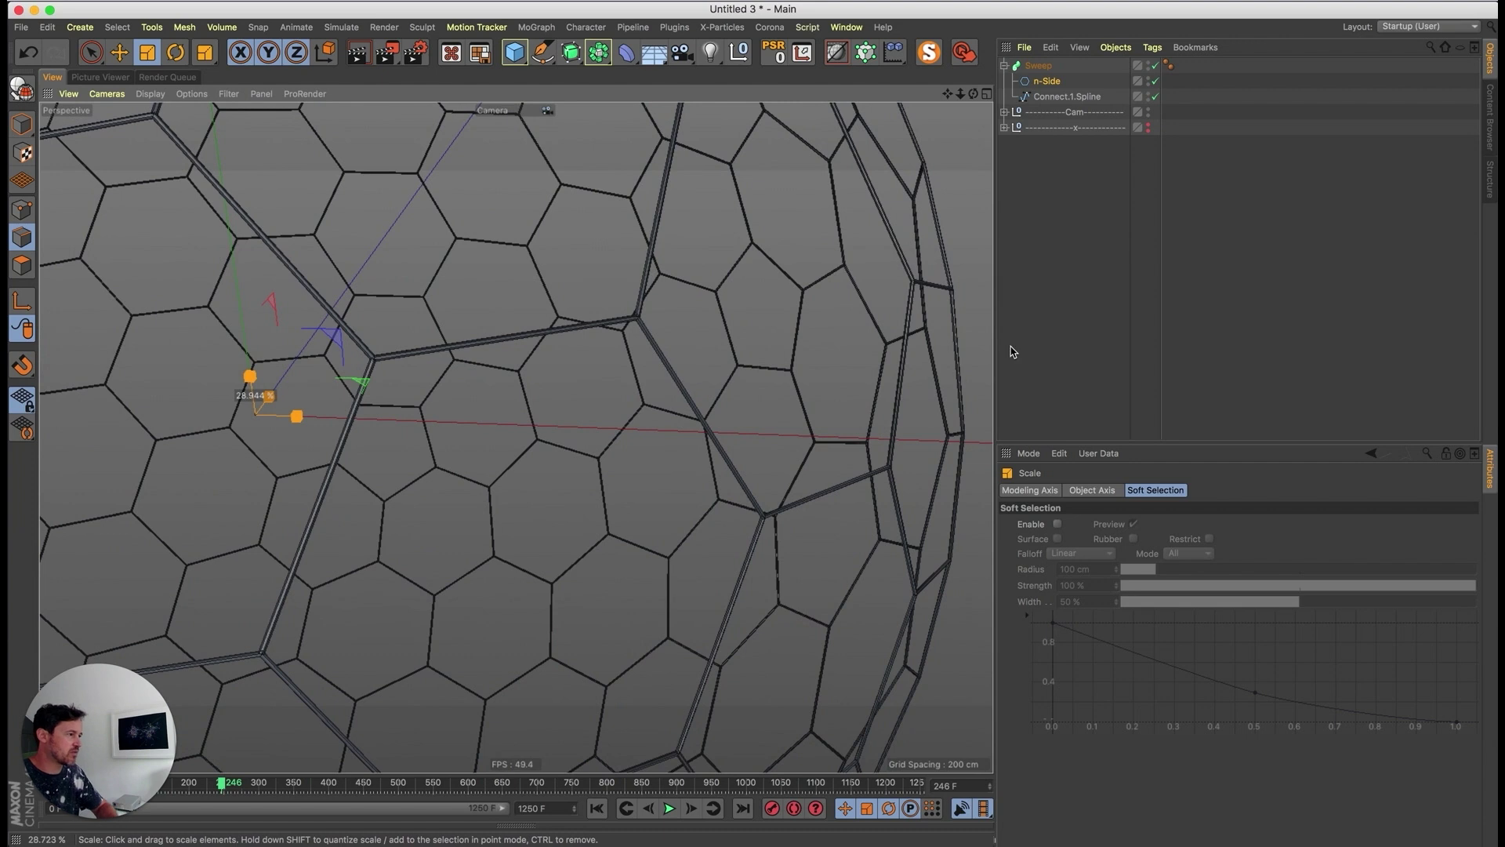
click(1048, 83)
alt+right_drag(713, 482, 628, 550)
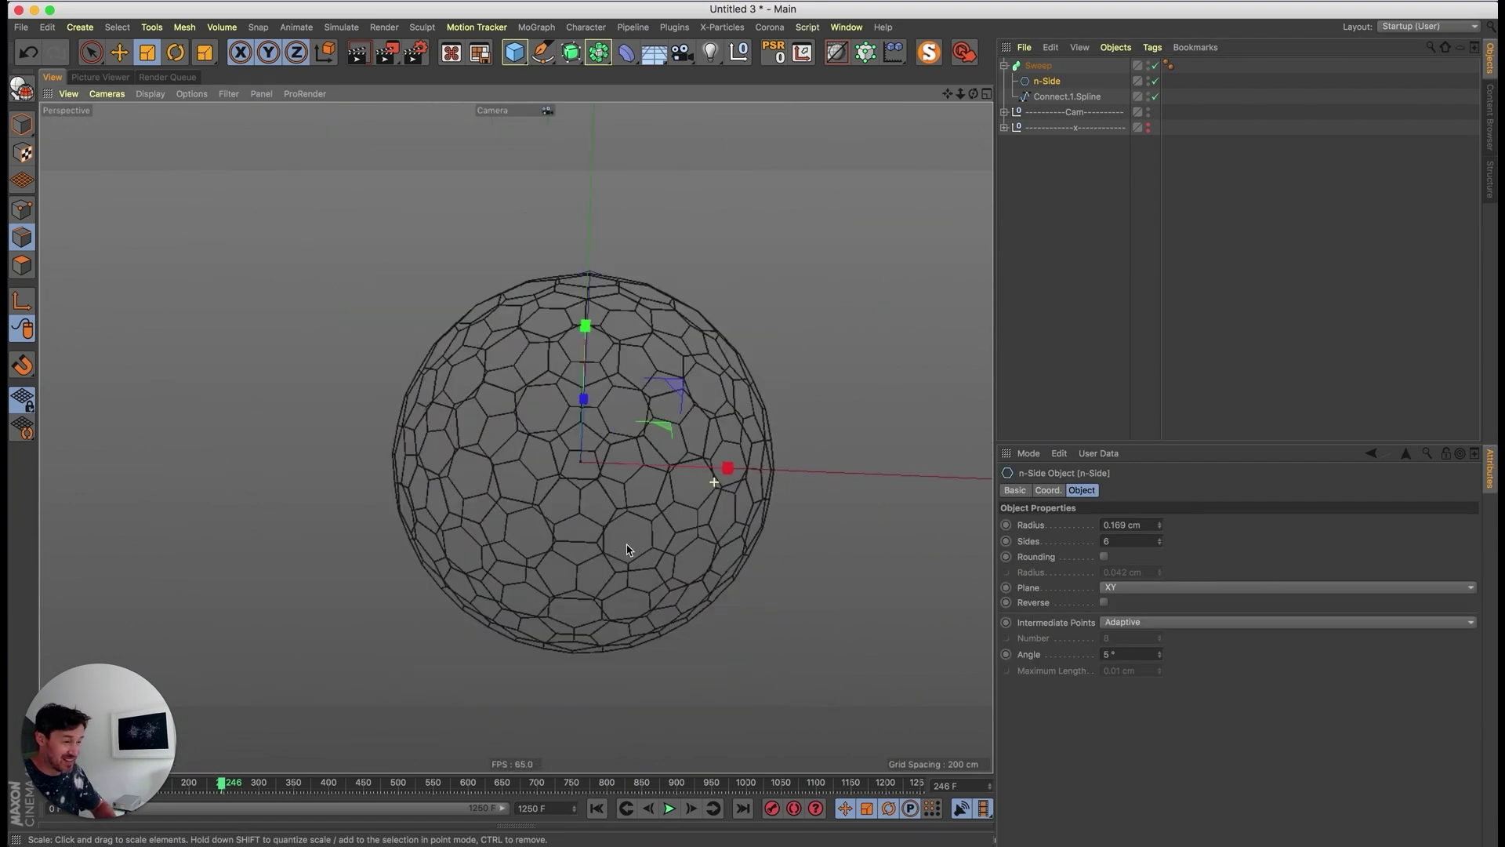
- Render a viewport preview of the hexagonal wire sphere, and move the Sweep into the hidden "x" null
scroll(627, 548, up, 2)
key(ctrl+r)
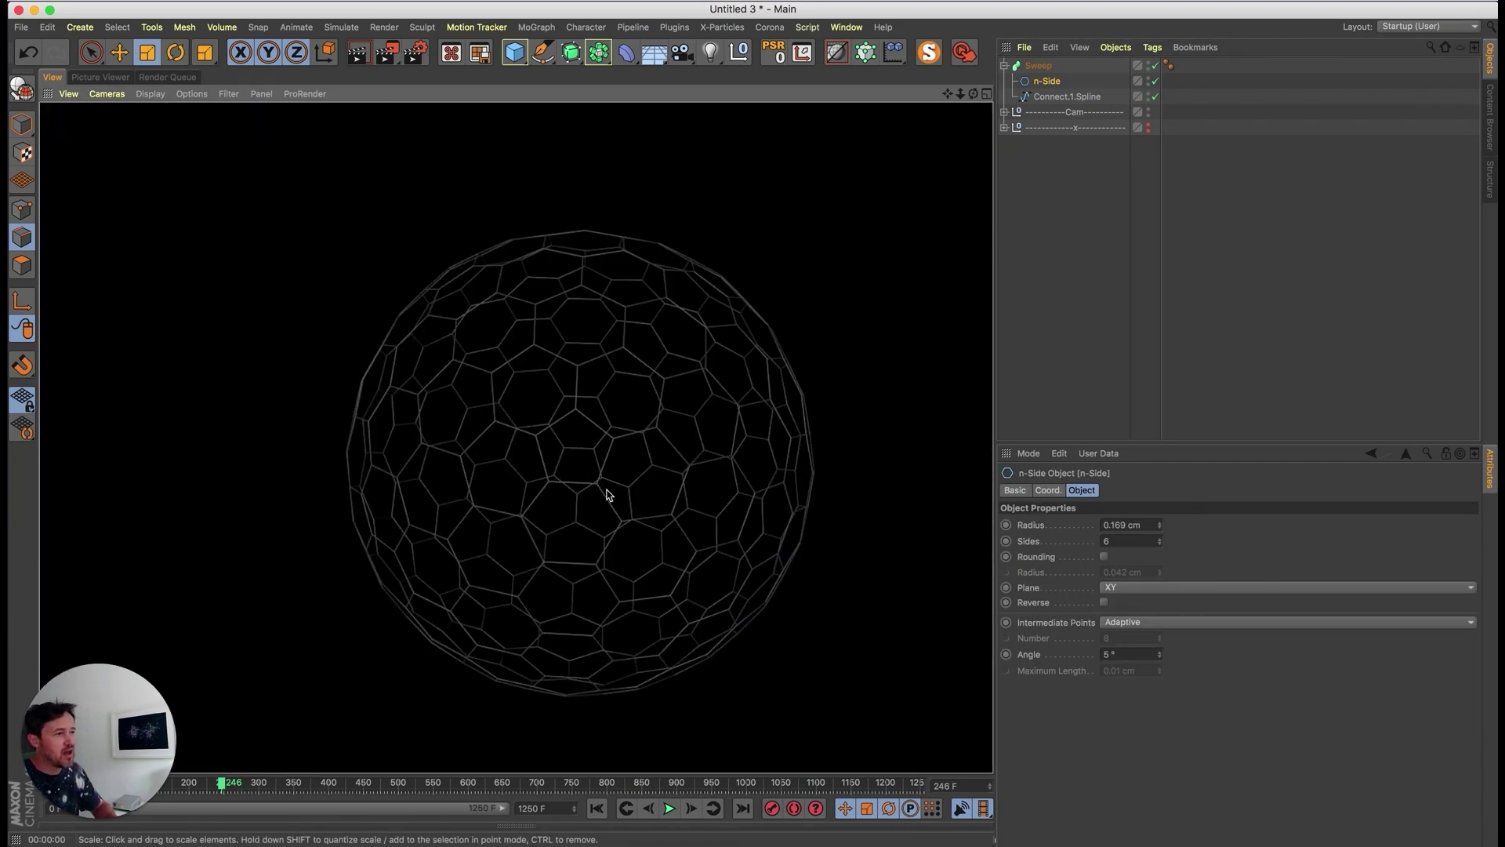
alt+drag(635, 472, 586, 482)
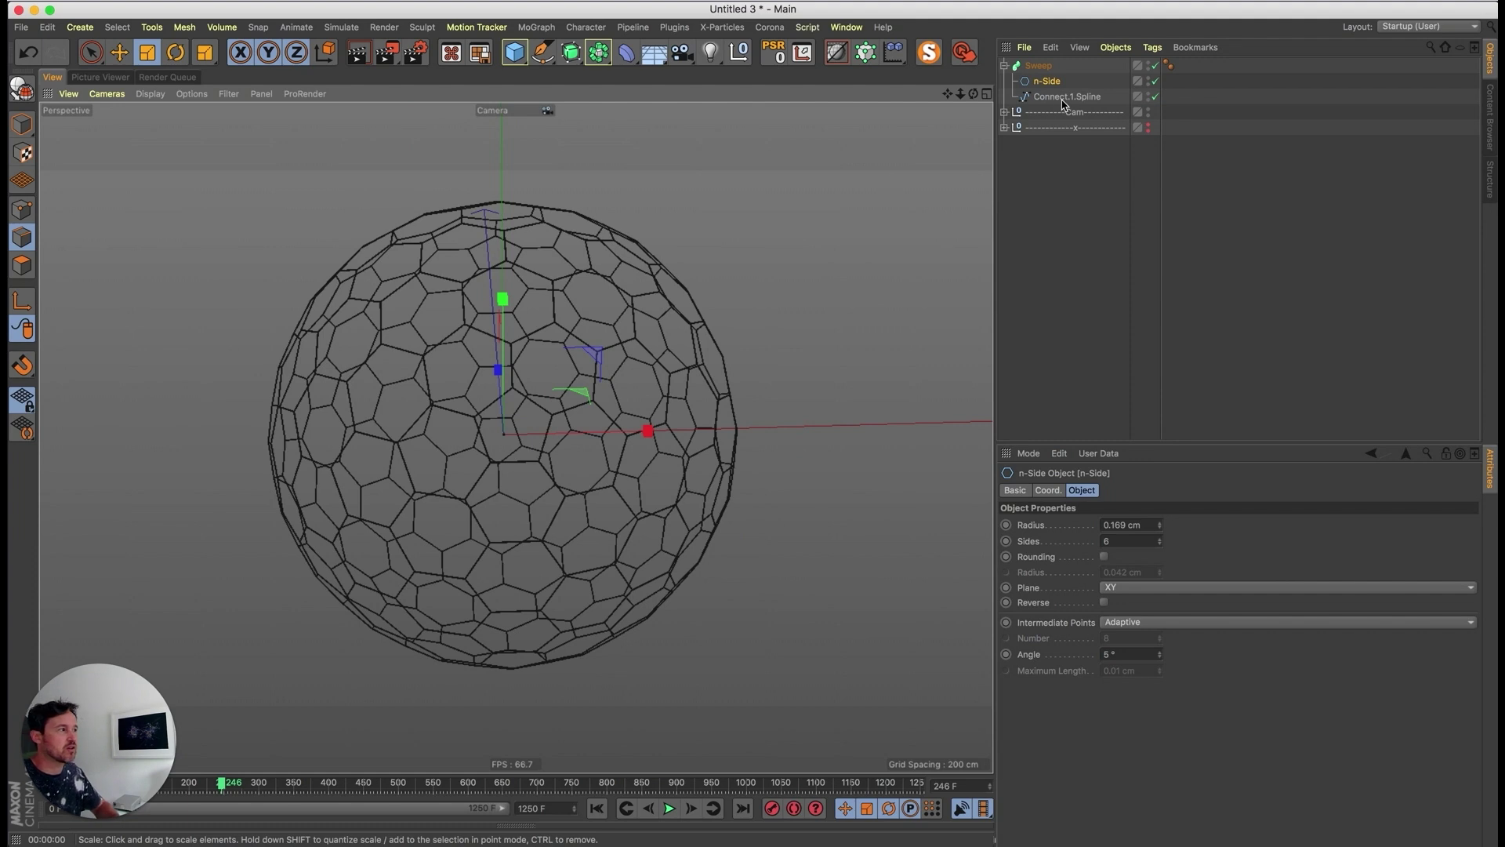
click(1041, 69)
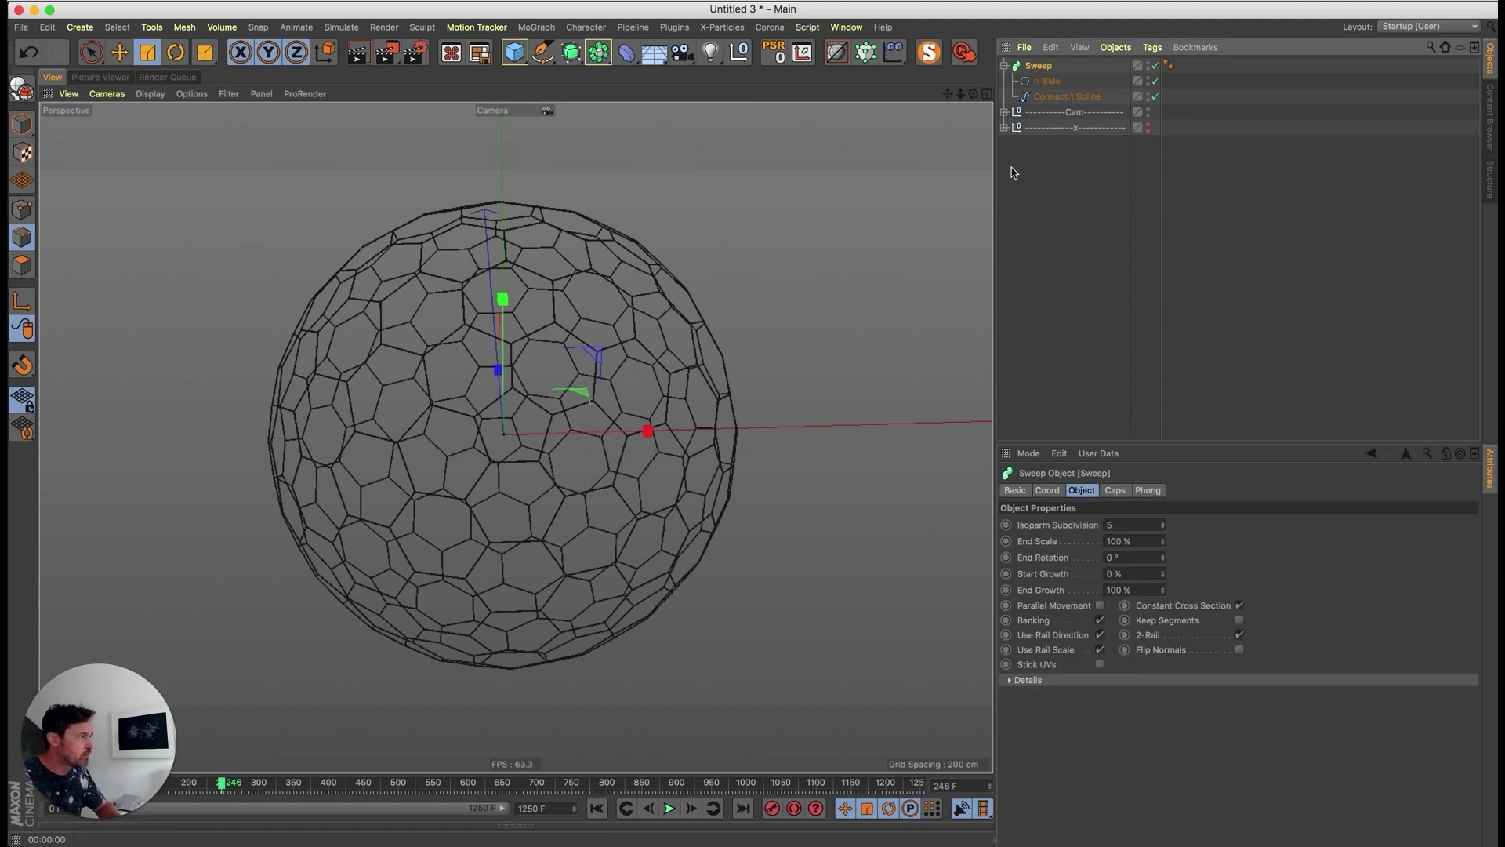
drag(1074, 135, 1075, 130)
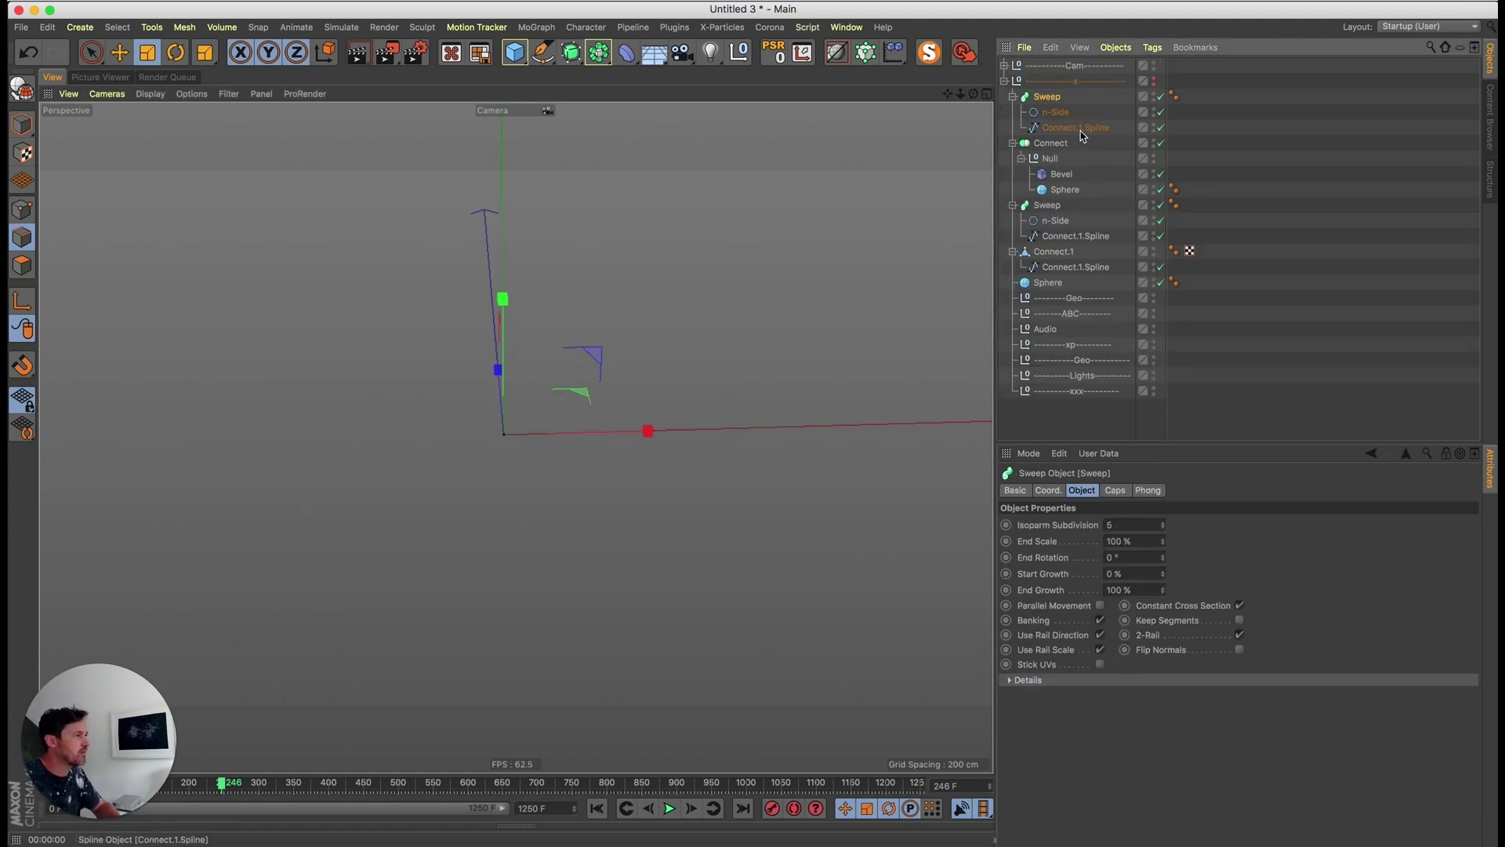
- Move the beveled-sphere Connect out of the hidden null to the top level, and create a Cloner with a Cylinder inside it
click(1051, 144)
drag(1050, 64, 1049, 60)
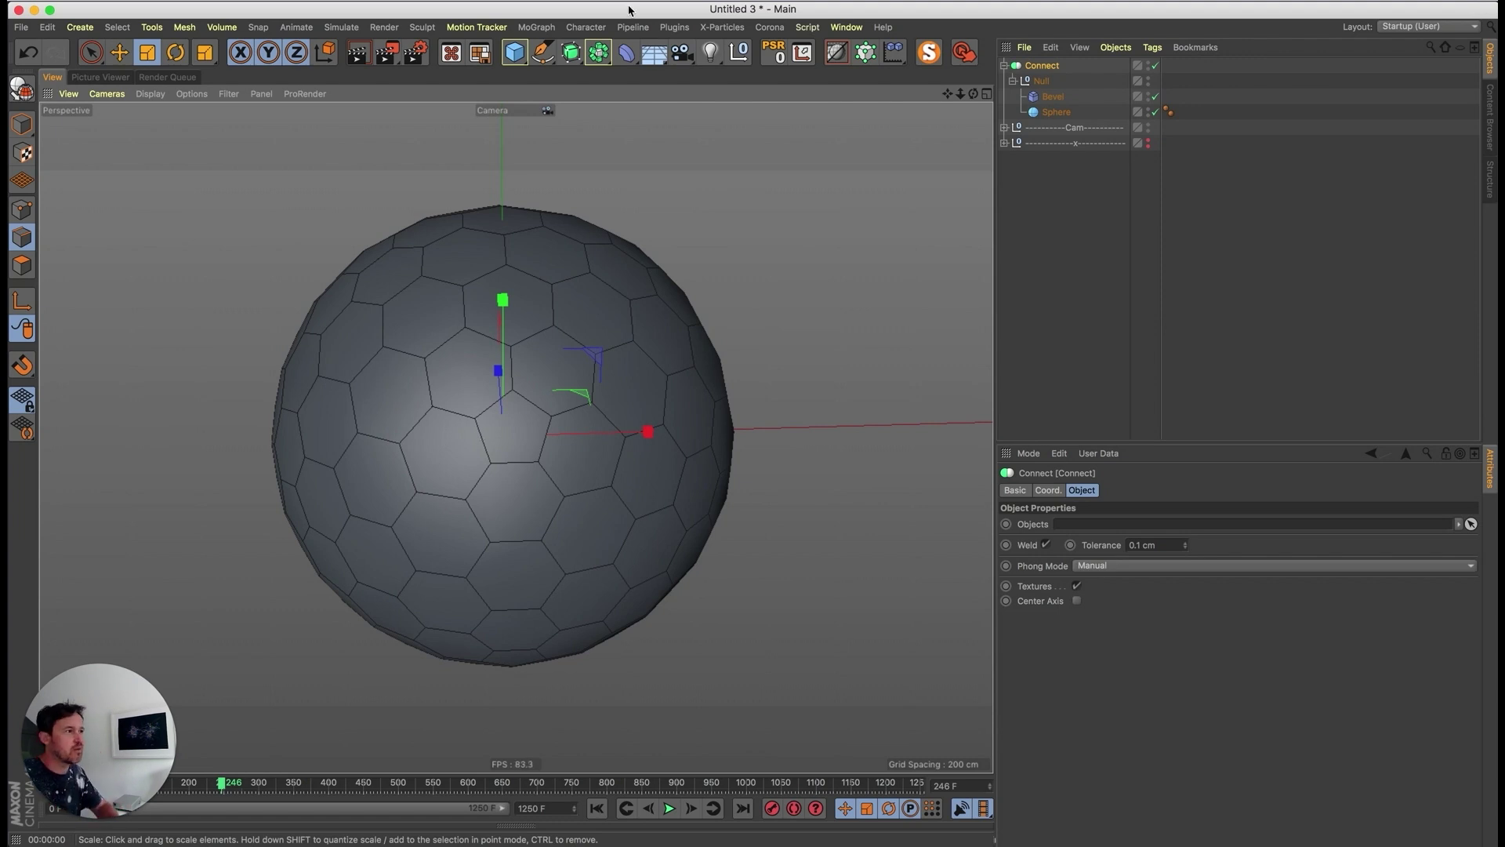
click(538, 27)
click(547, 33)
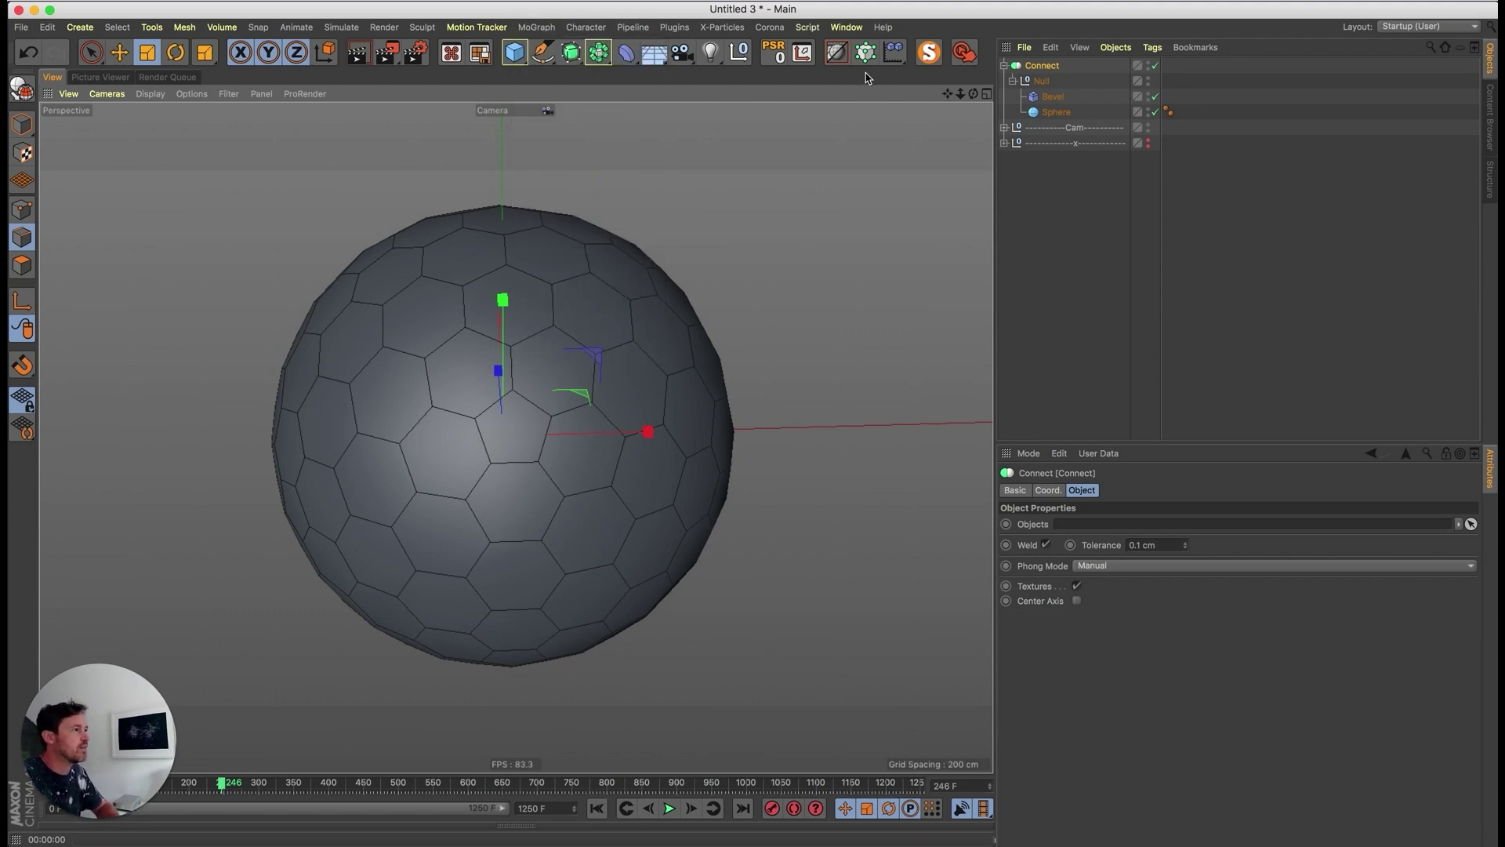
click(867, 54)
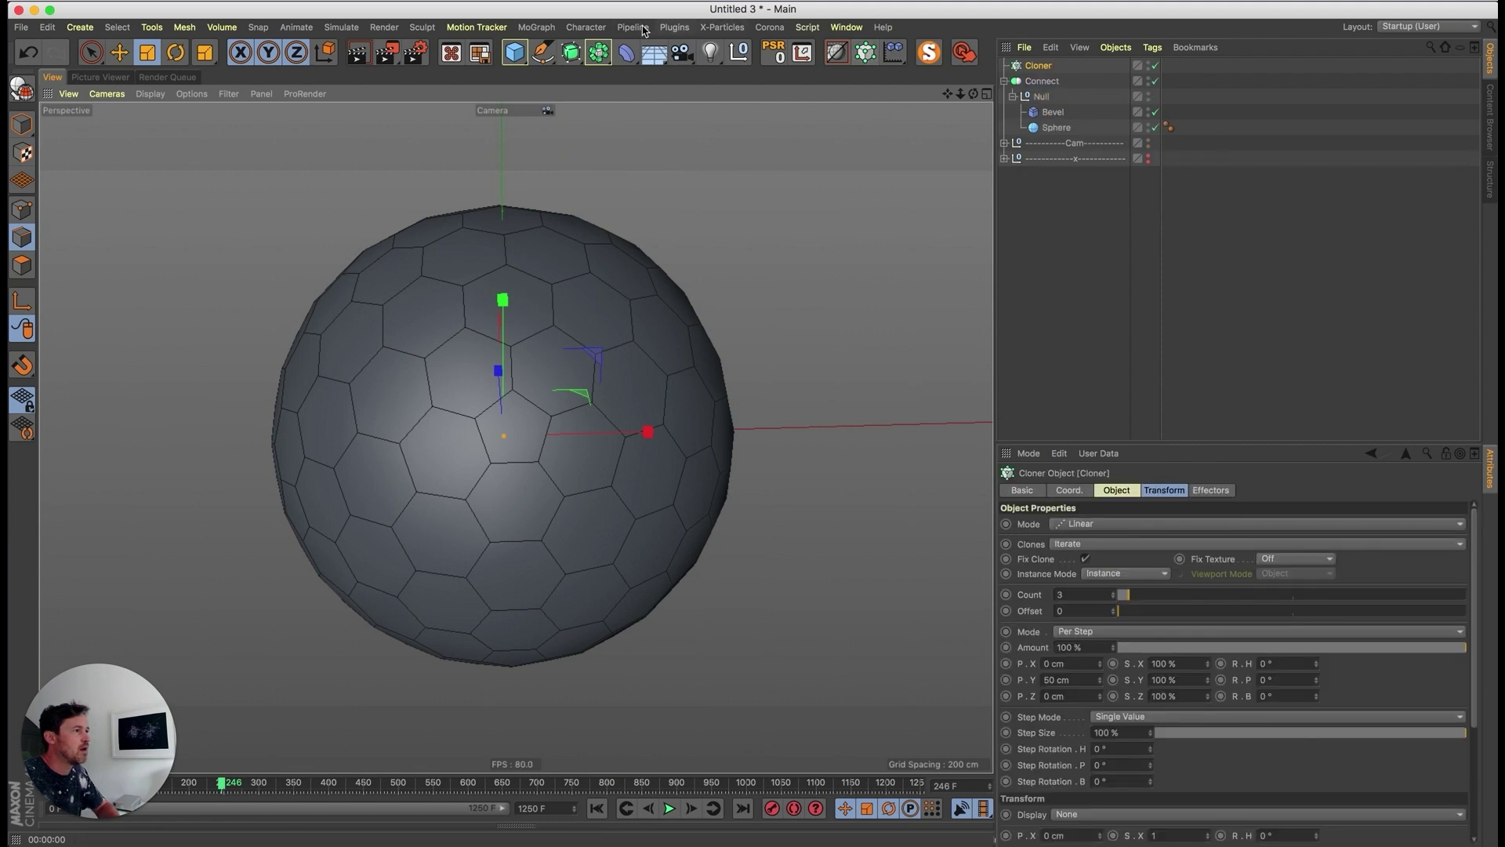
click(515, 52)
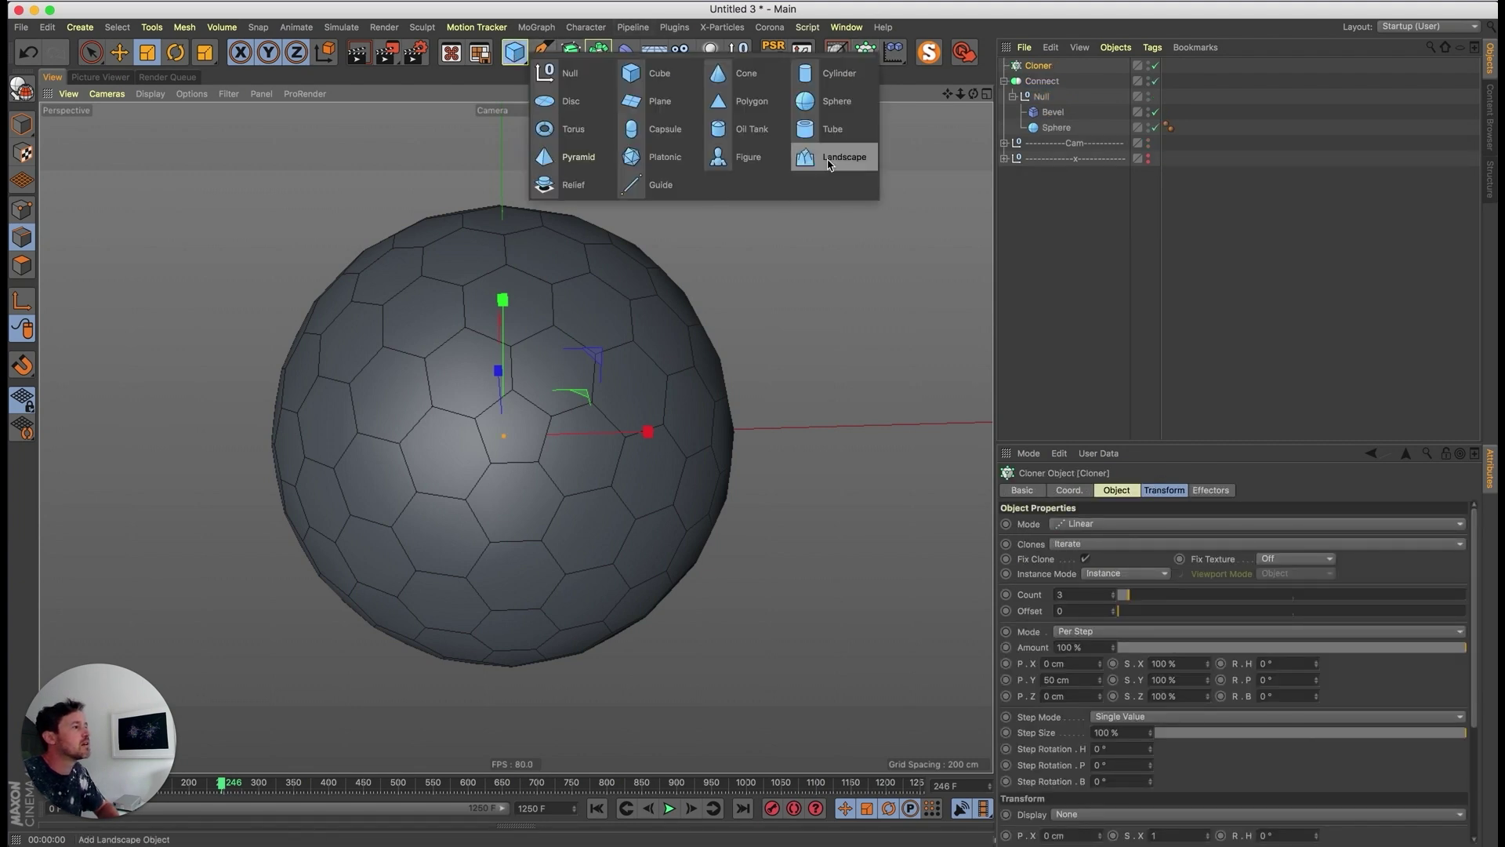
alt+click(841, 75)
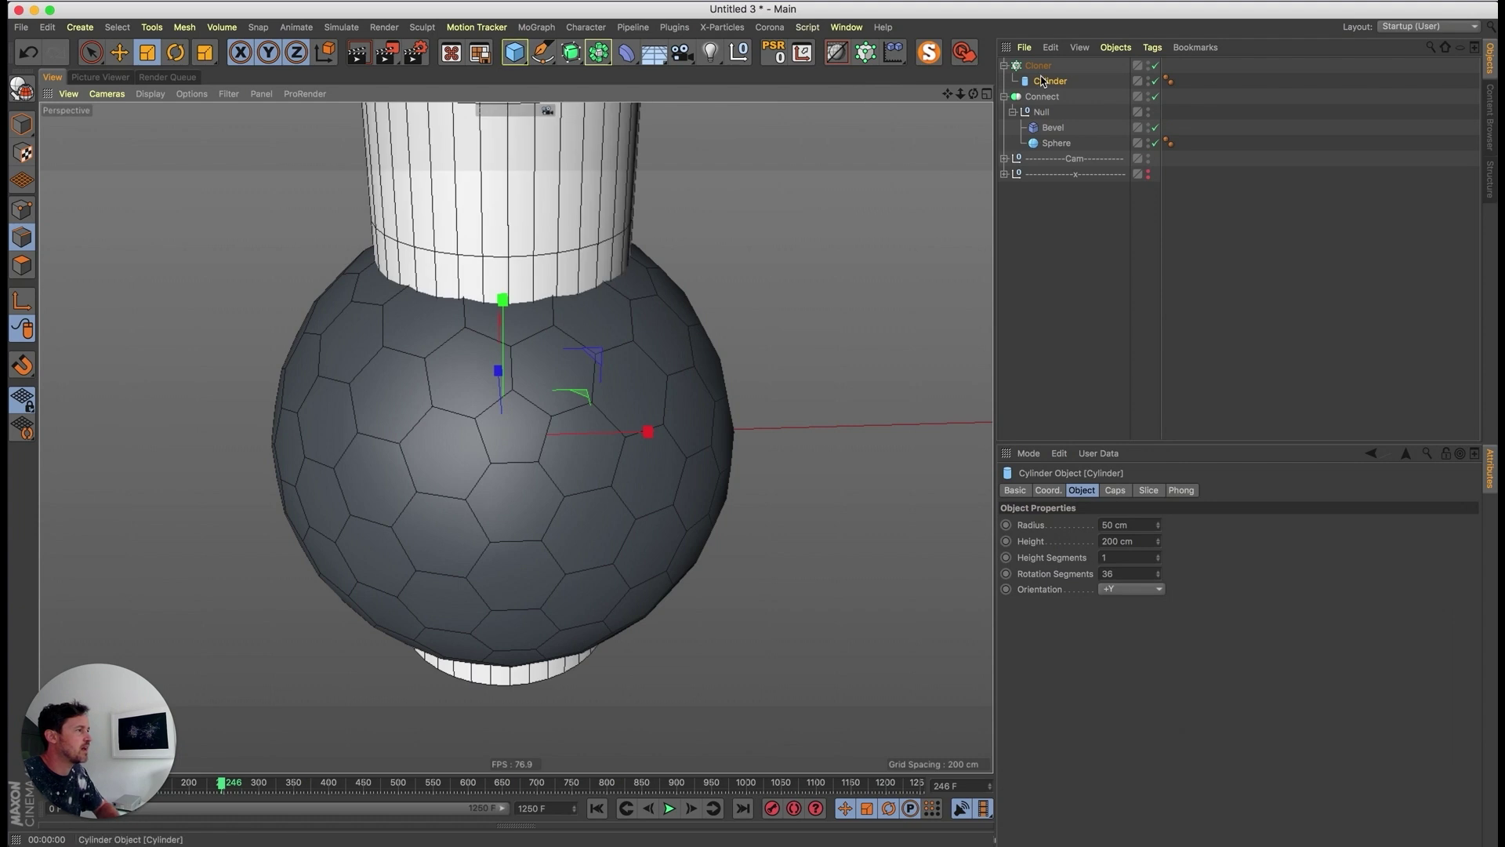
- Set the Cloner to Object mode with the Connect as its object and Edge as the distribution
click(1039, 65)
click(1106, 525)
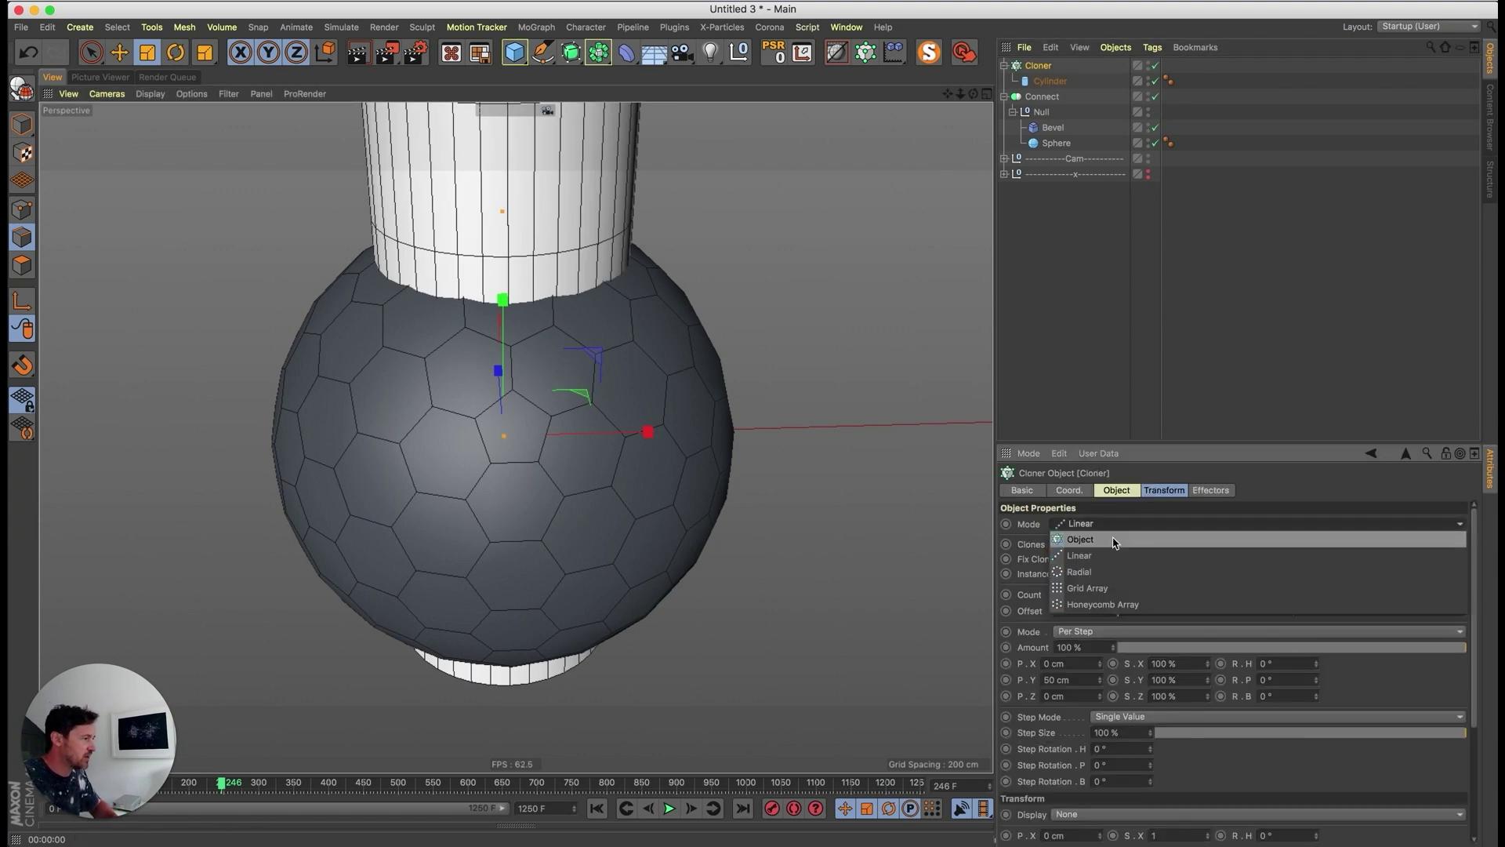
click(1097, 538)
drag(1065, 100, 1090, 593)
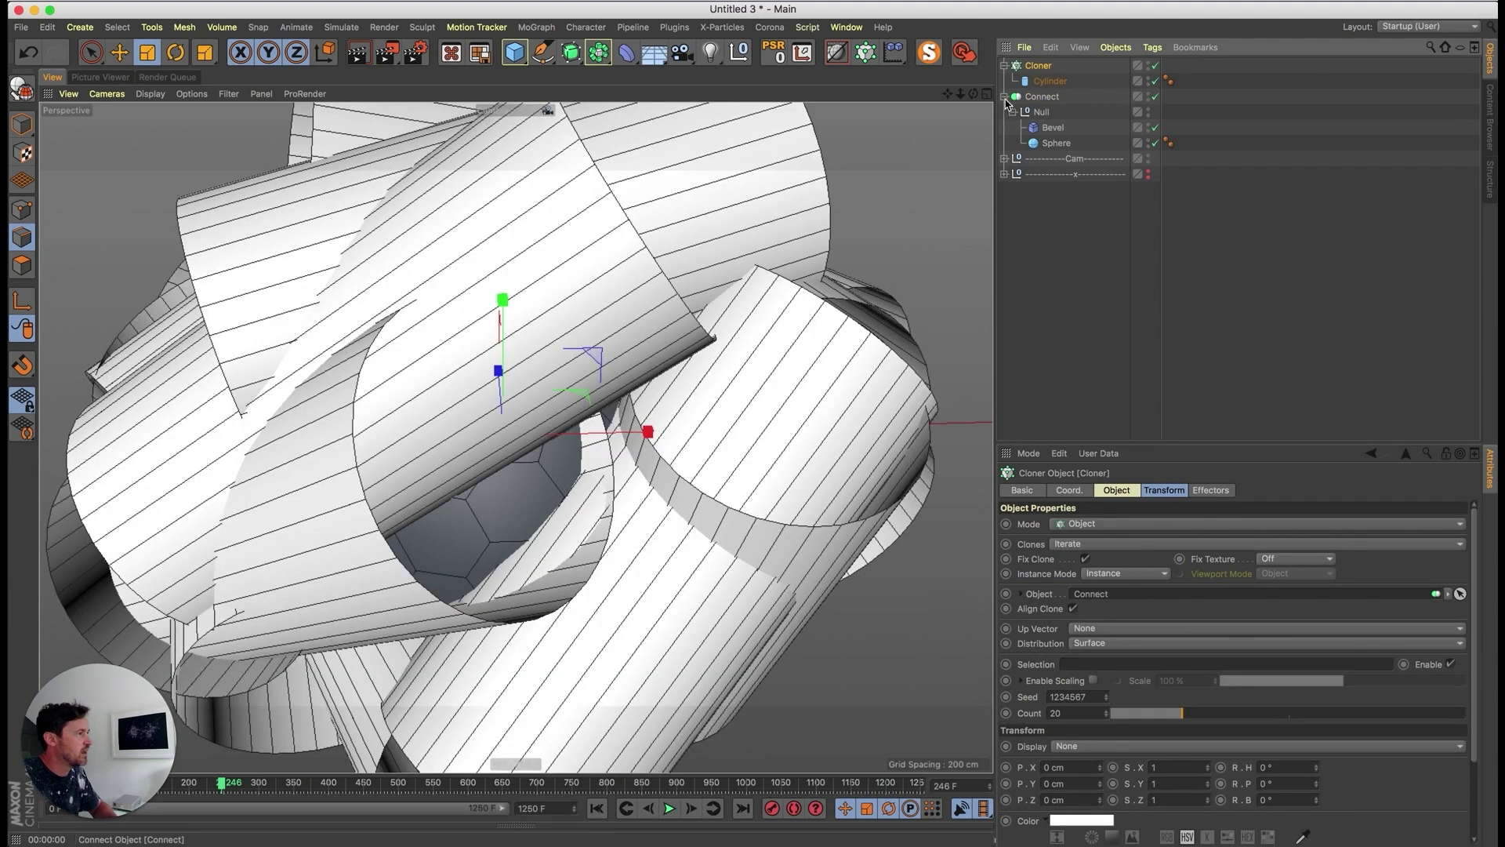
click(1004, 96)
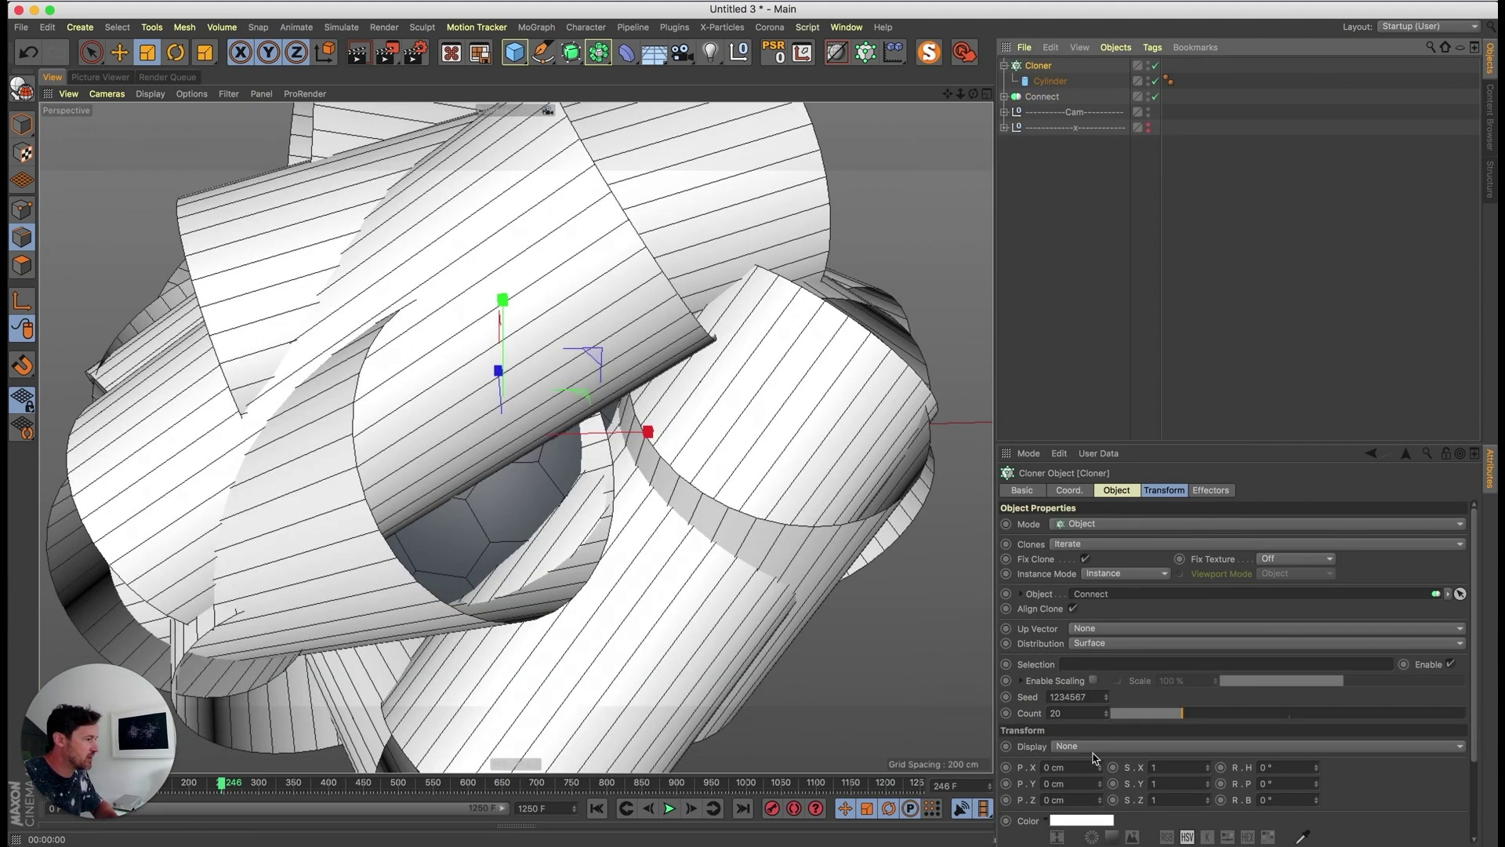
click(1115, 644)
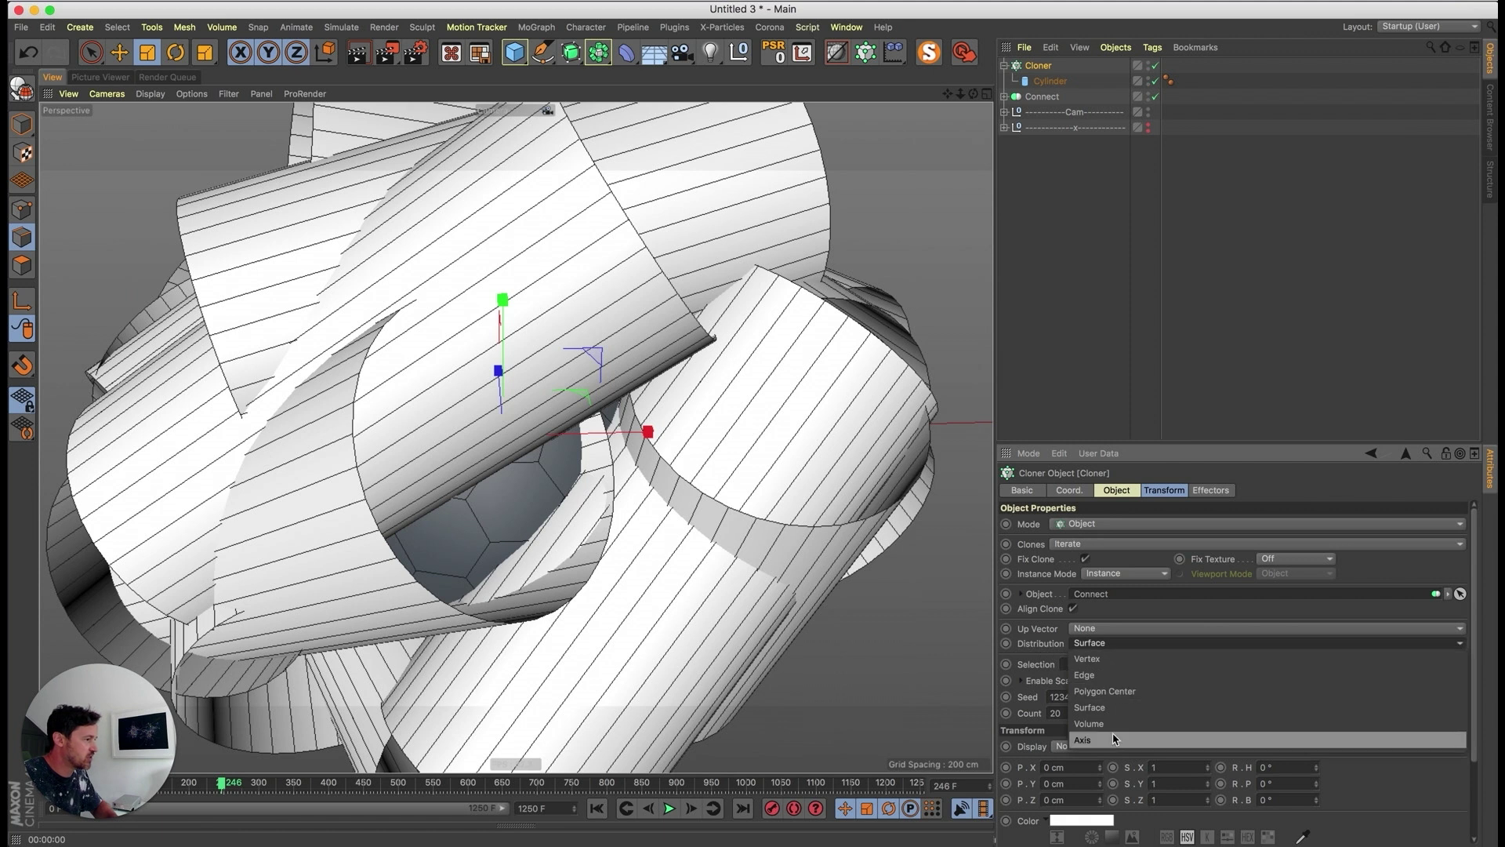
click(1118, 676)
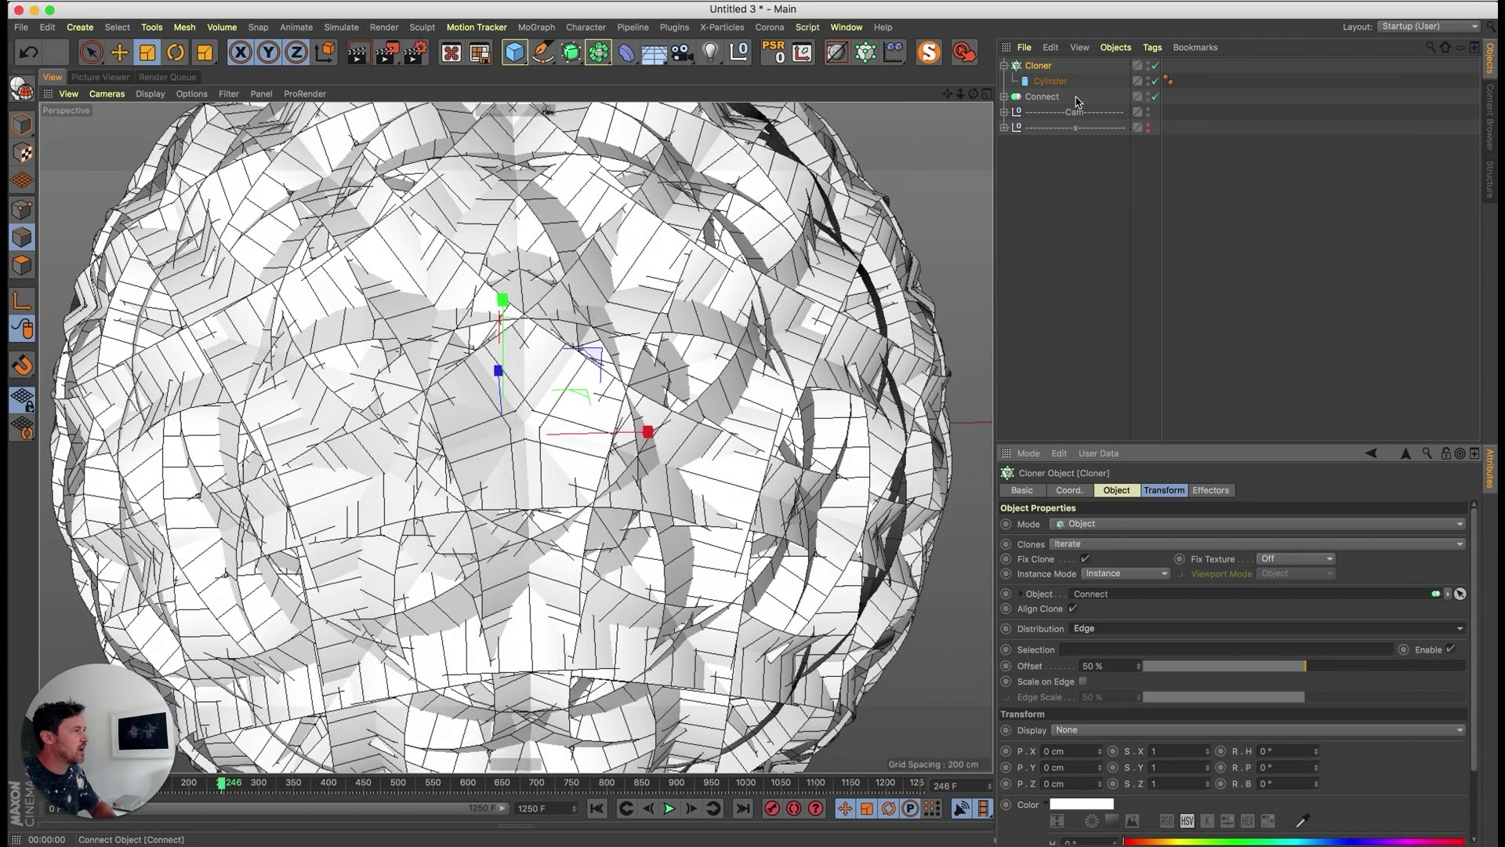
- Give the cloned cylinder 3 rotation segments and scale it down to about 1.16 cm radius and 4.65 cm height
click(1050, 81)
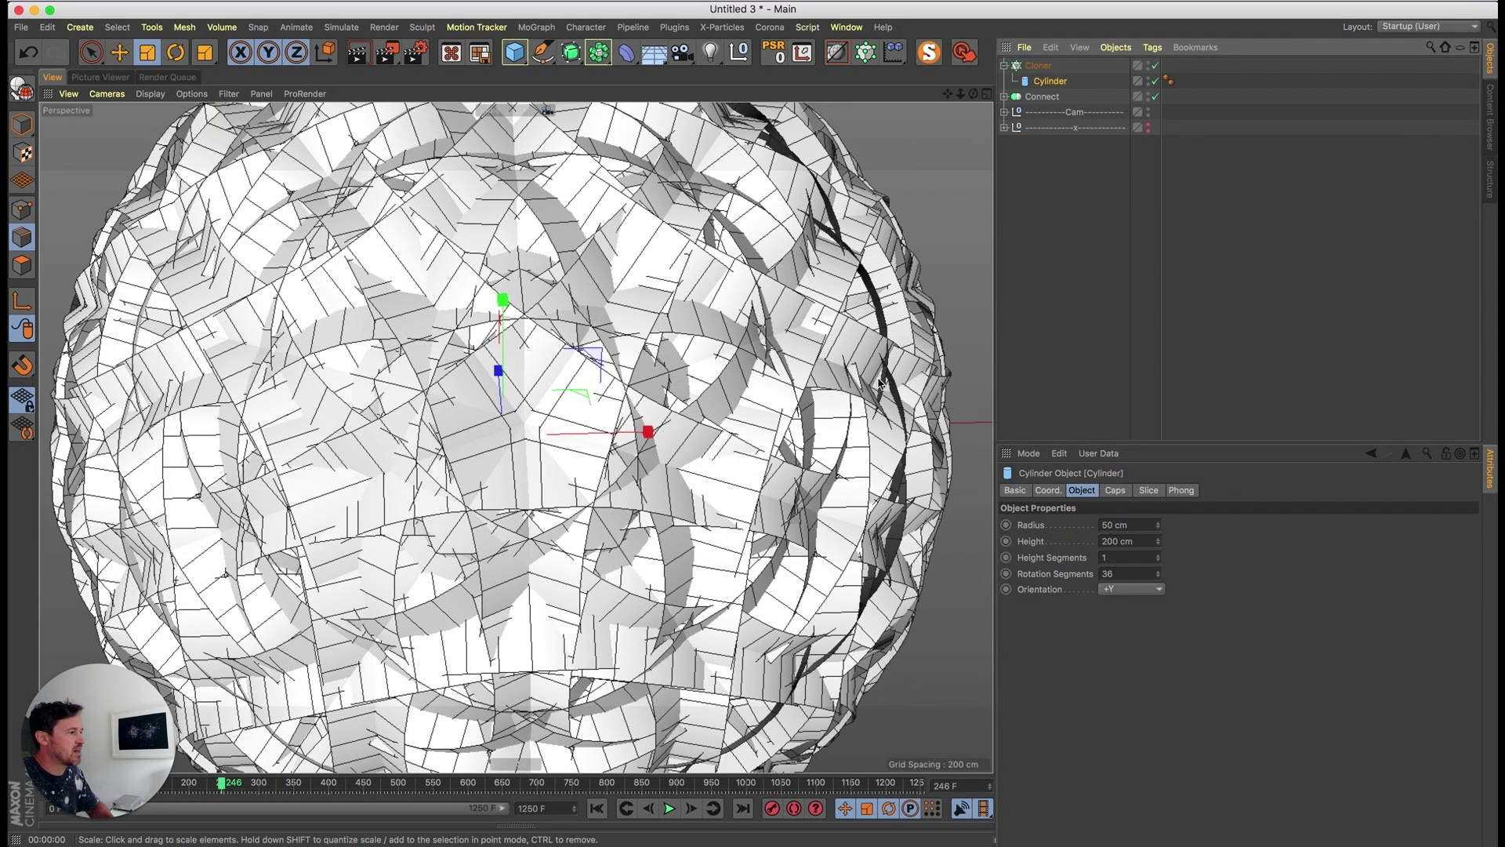
double_click(1108, 574)
text(3)
key(Return)
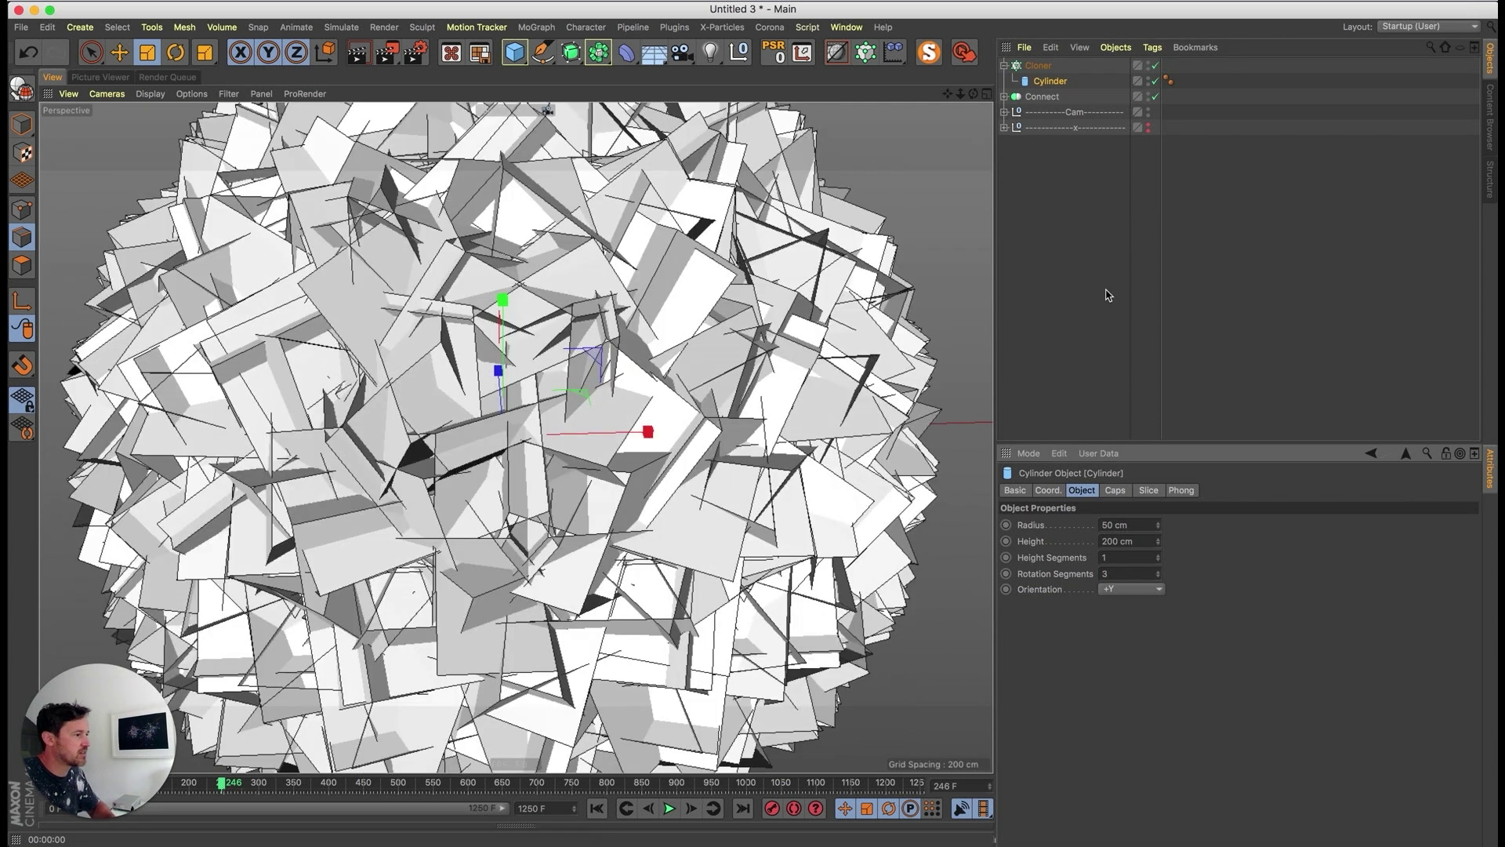
click(1055, 77)
mouse_move(718, 373)
mouse_down()
mouse_move(533, 605)
mouse_move(838, 280)
mouse_move(541, 693)
mouse_move(564, 676)
mouse_up()
- Hide the Connect object and place the Cloner below it in the hierarchy
click(1149, 94)
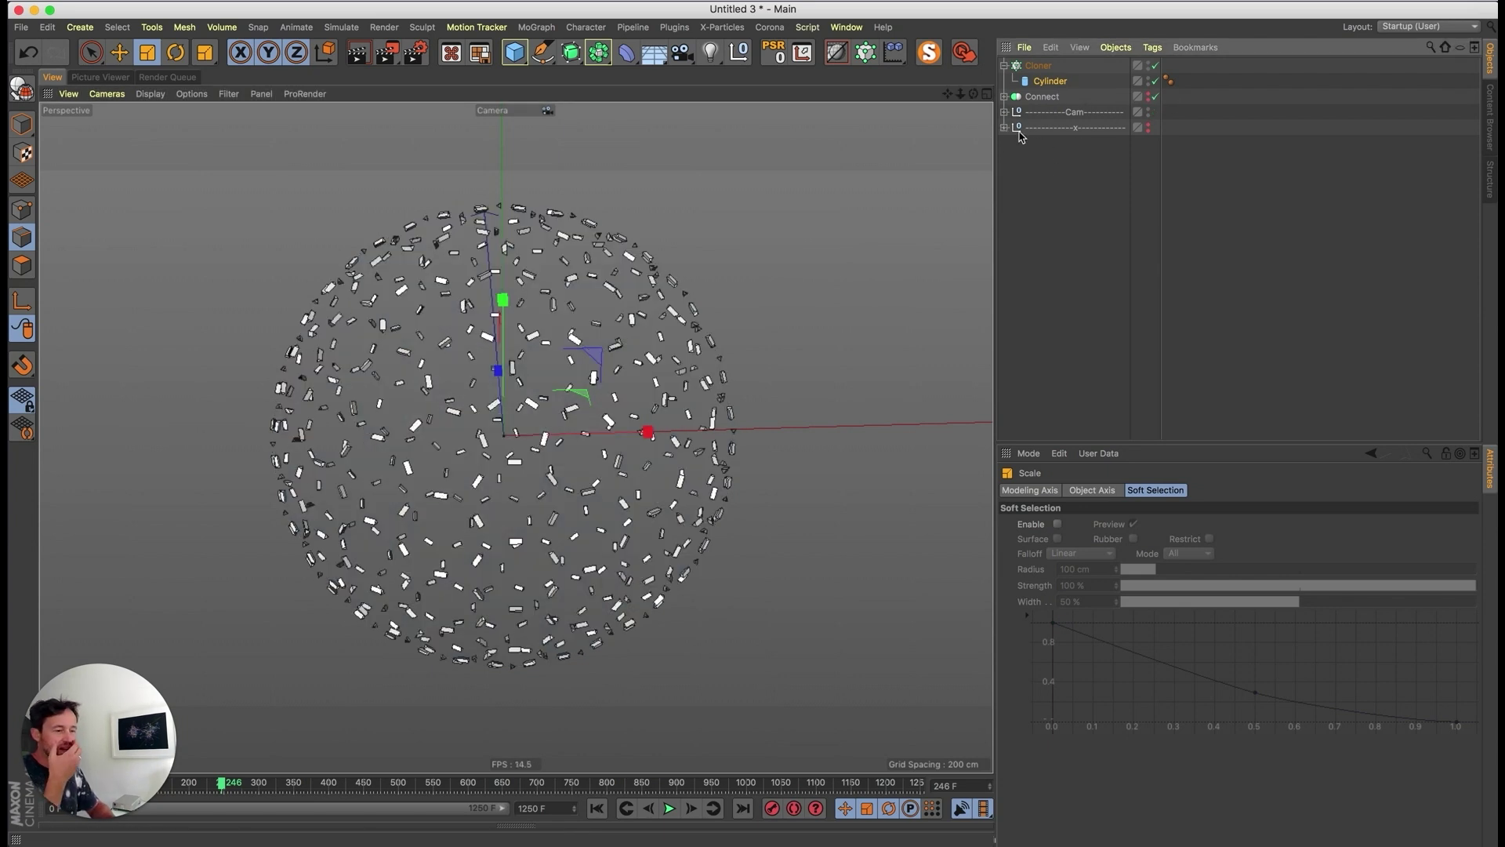
click(1005, 66)
drag(1037, 66, 1043, 89)
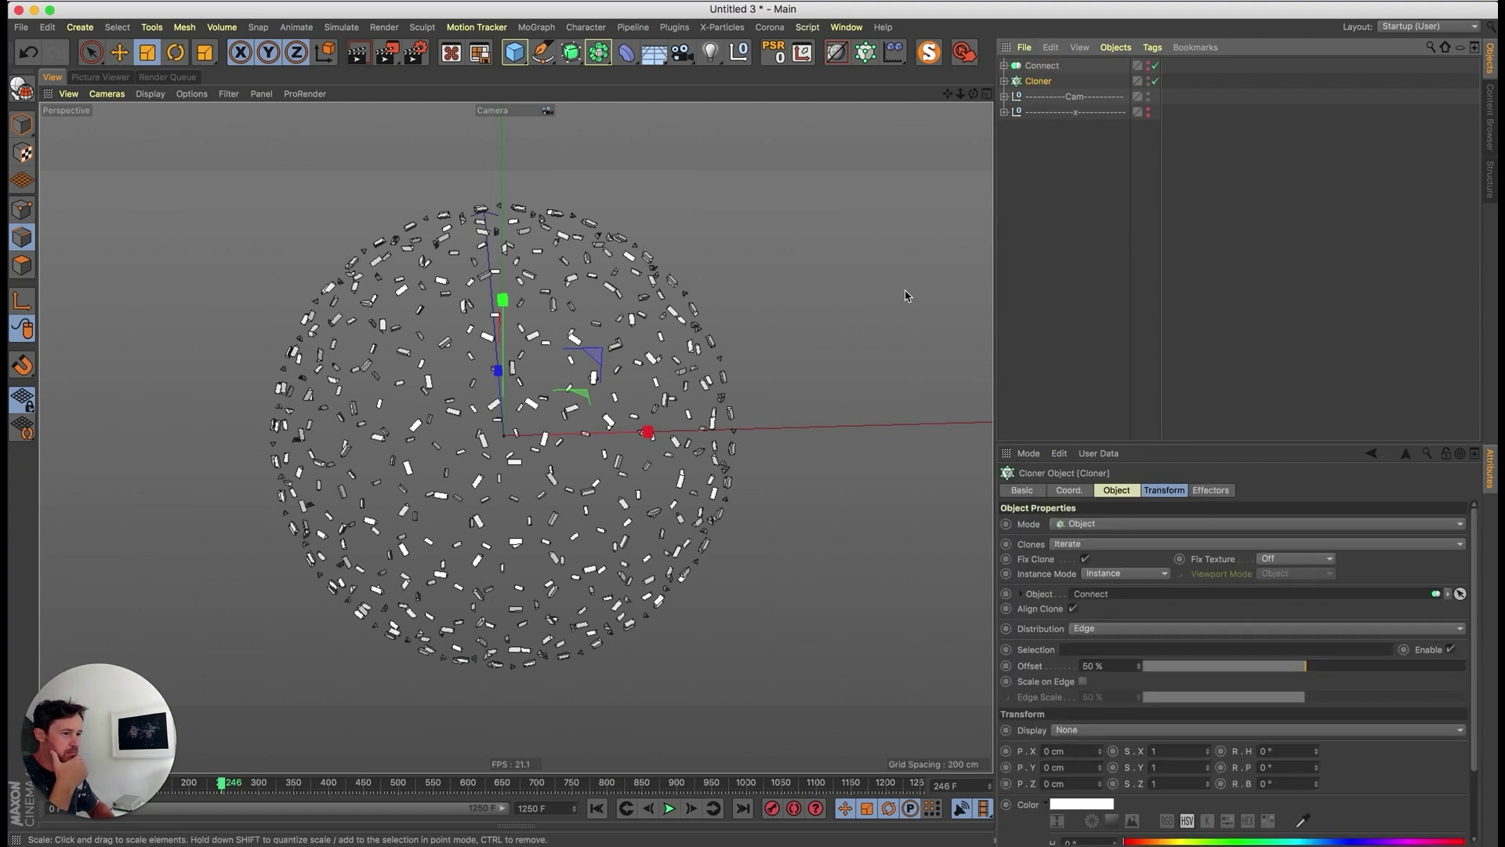
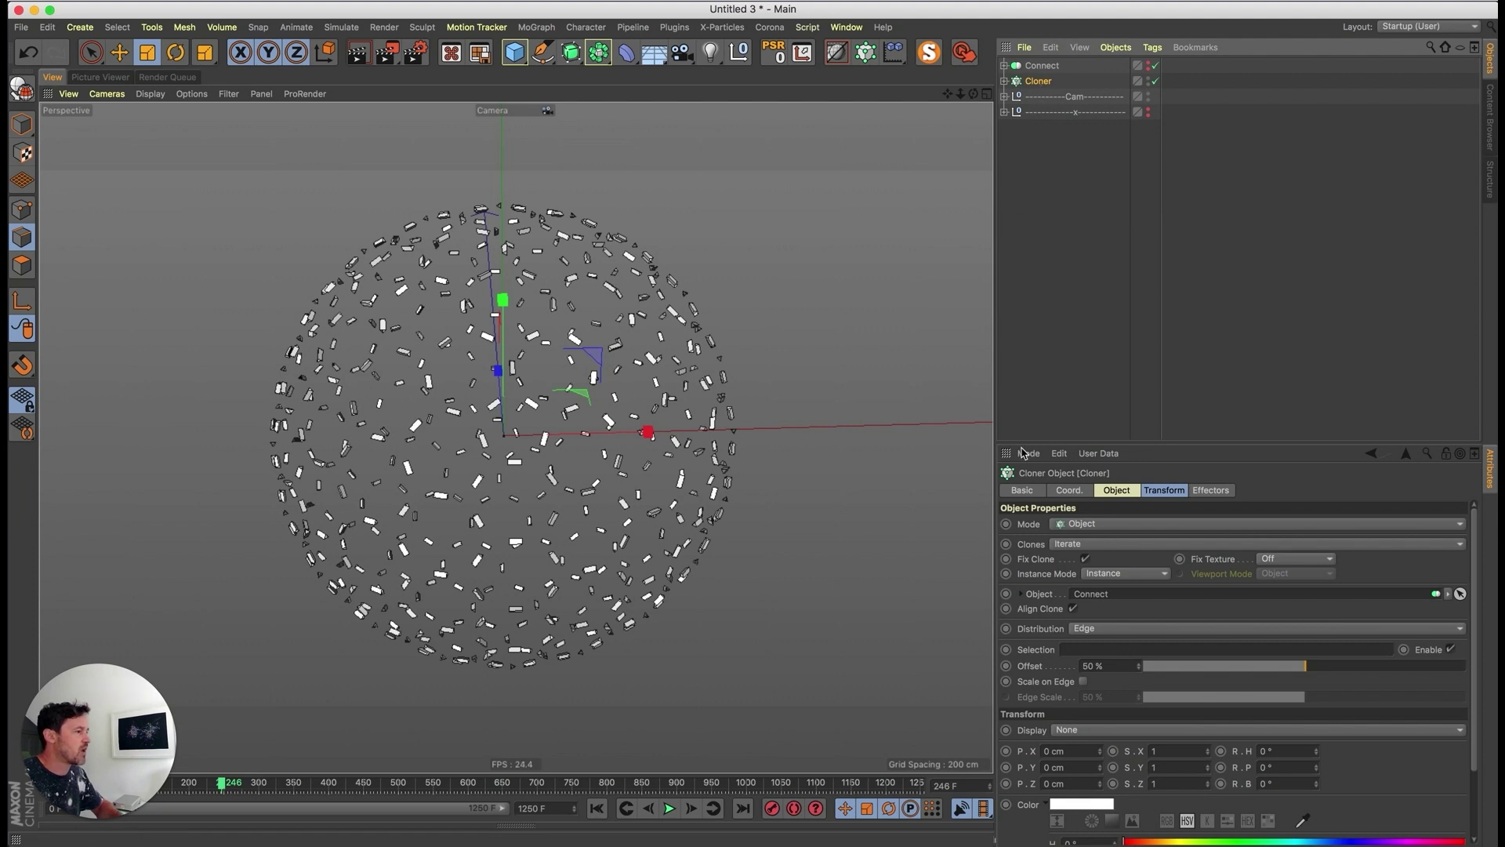
- Enable Scale on Edge for the Cloner and set the Edge Scale to 100%
click(1084, 681)
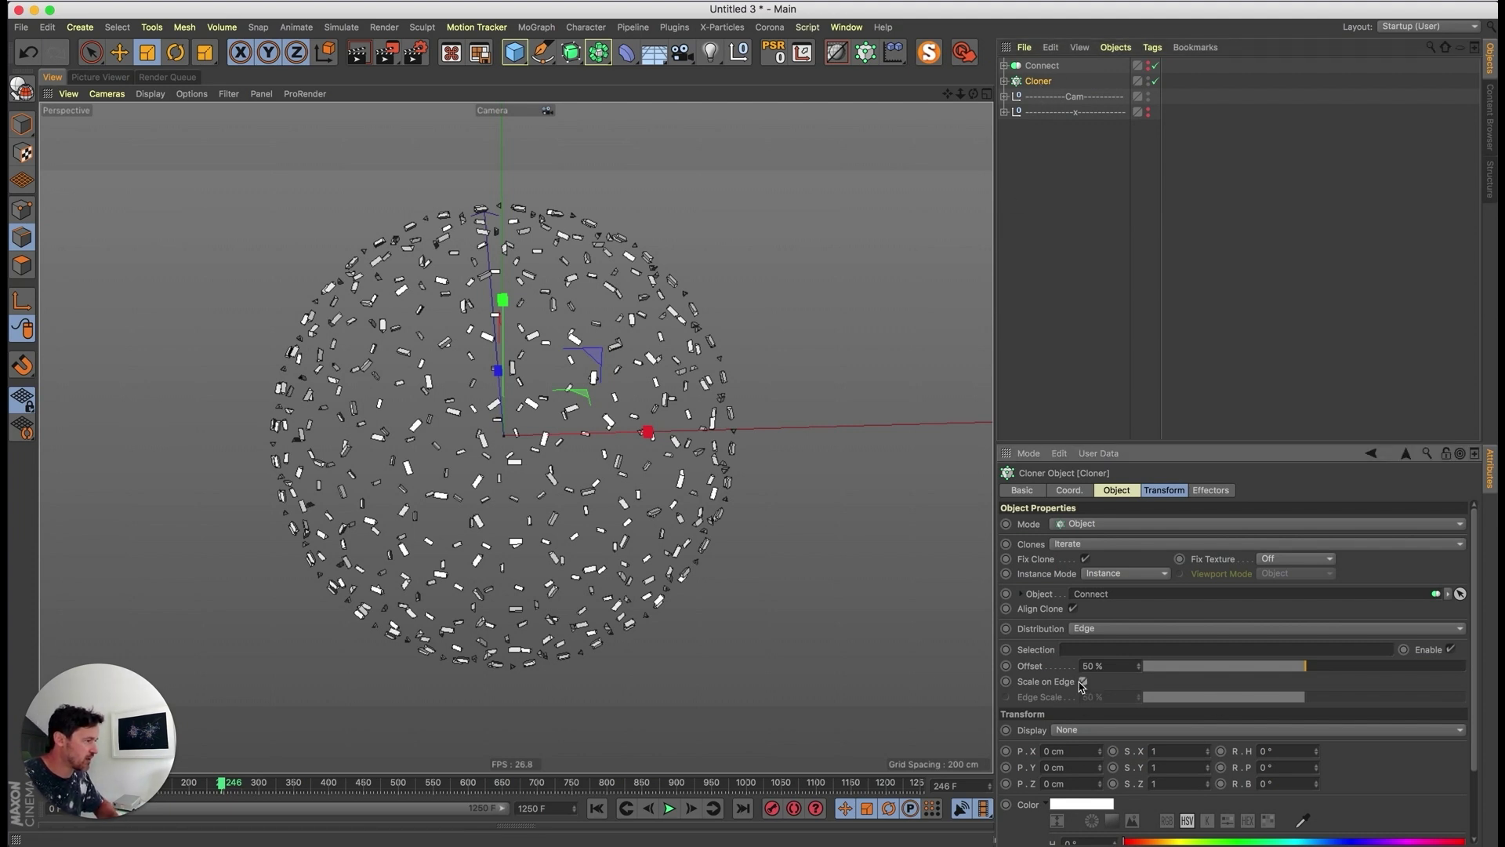
drag(1329, 700, 1466, 697)
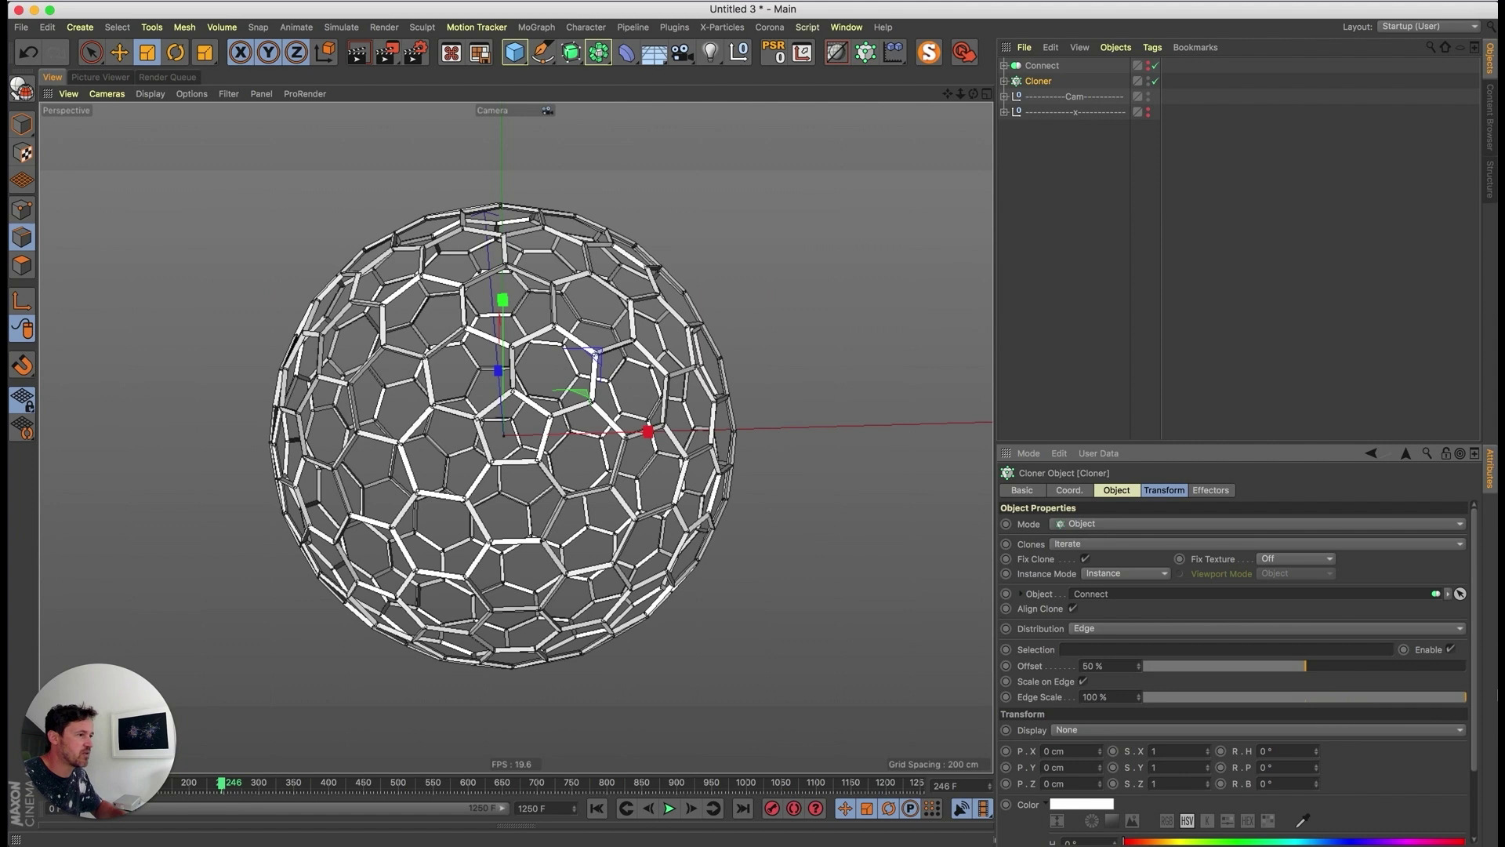
mouse_move(533, 492)
alt+mouse_down()
mouse_move(487, 478)
mouse_move(505, 501)
mouse_move(533, 494)
alt+mouse_up()
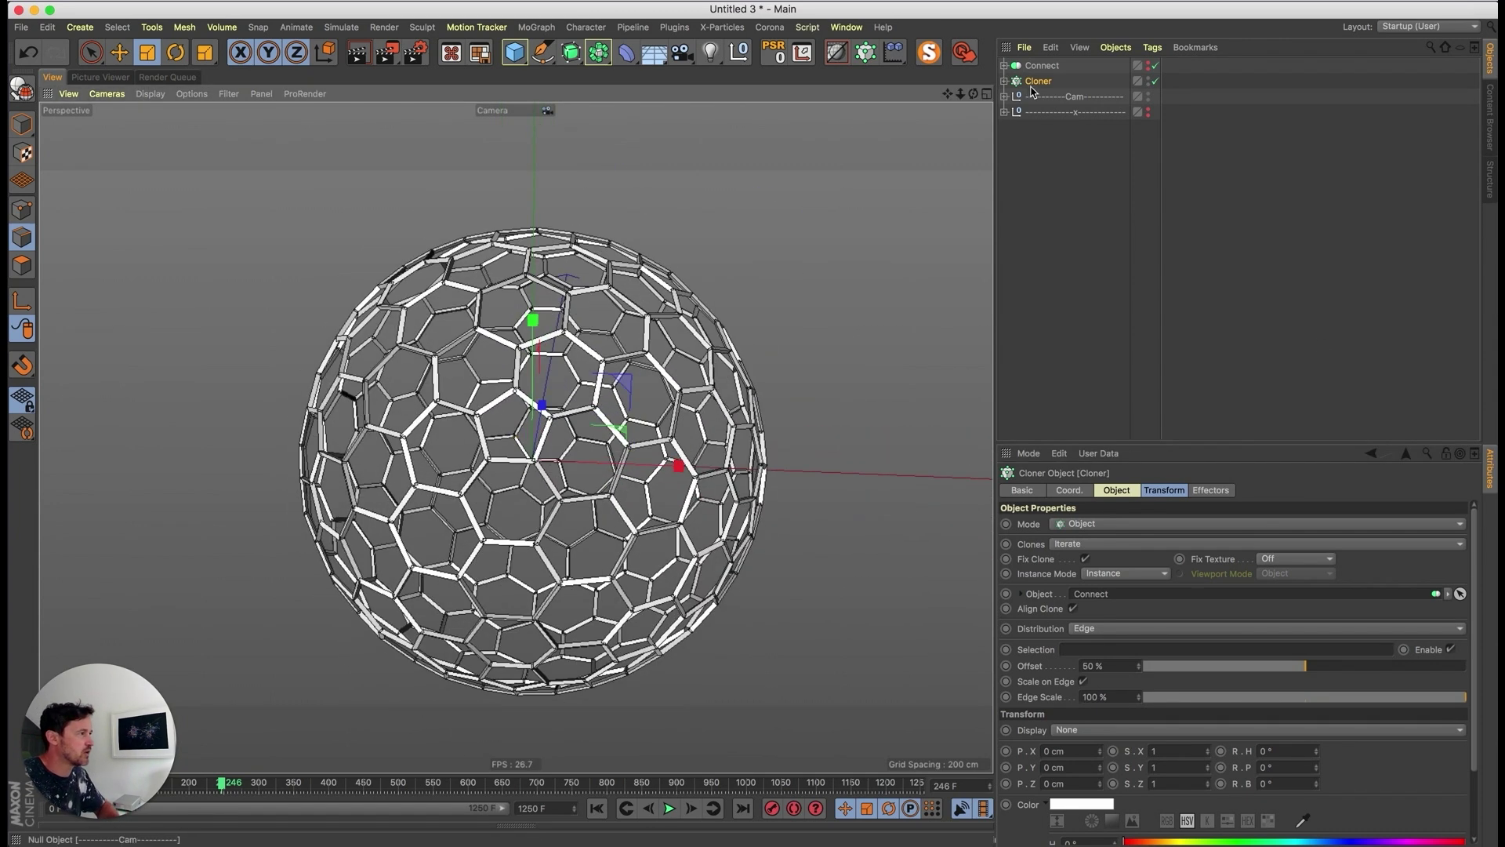
- Set the segments of the icosahedron sphere inside the Connect to 48
click(1004, 65)
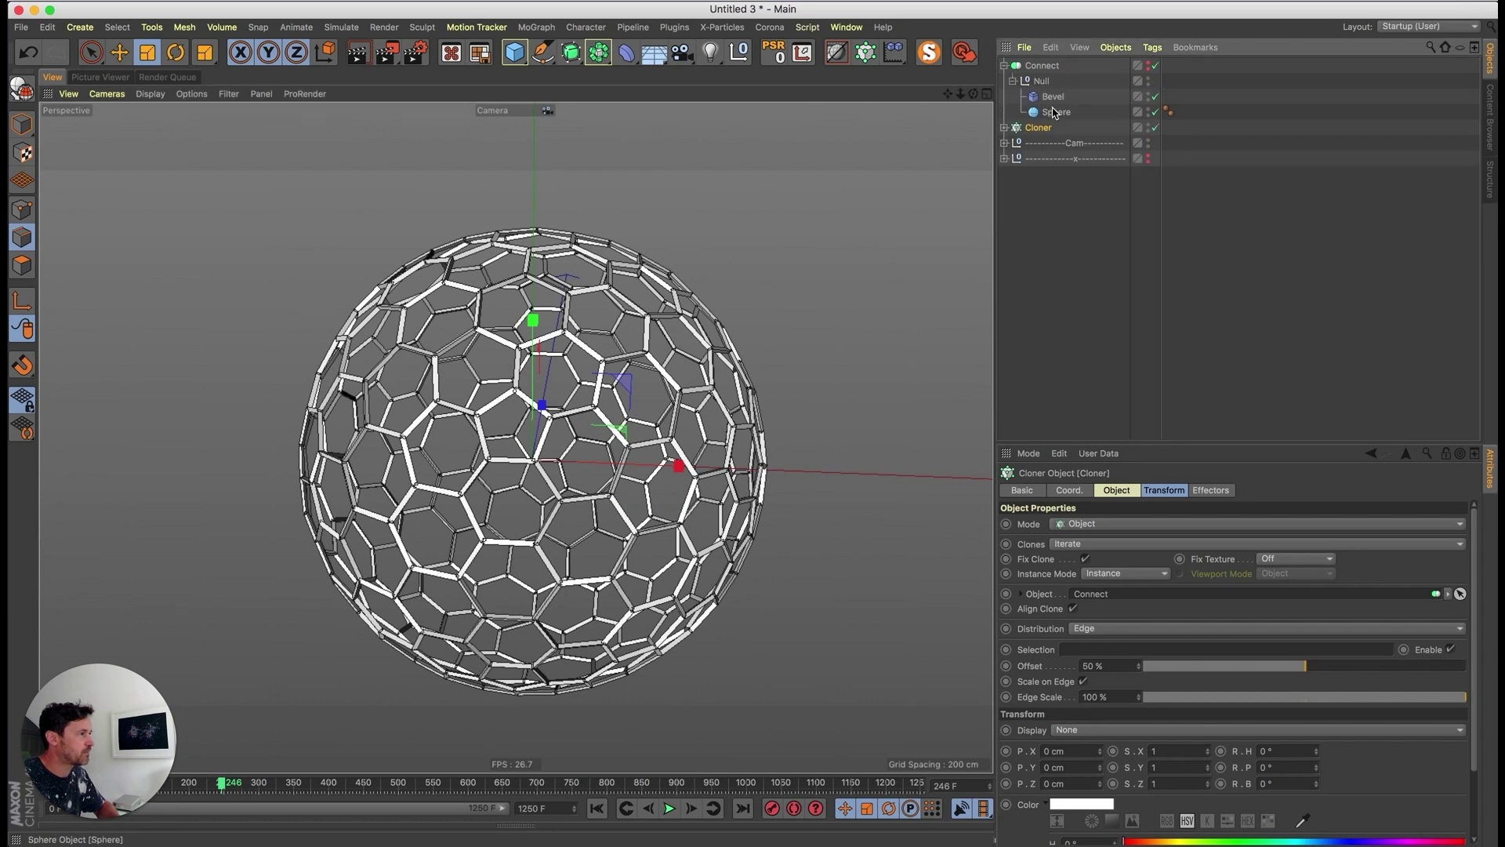
click(1055, 112)
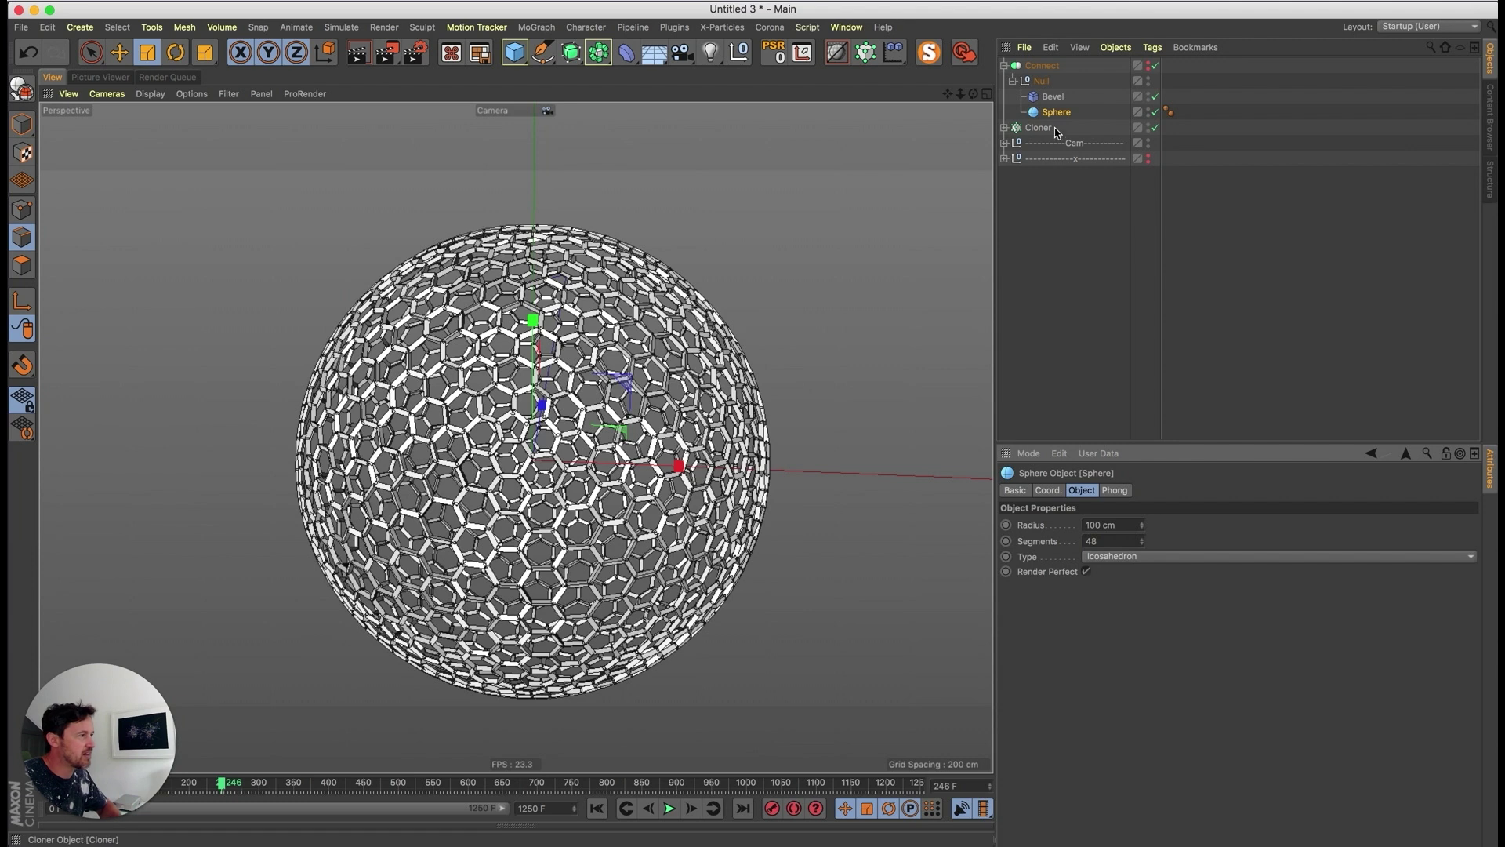
- Set the cloned cylinder's radius to 0.5 cm and render a viewport preview of the thinner struts
click(1004, 128)
click(1054, 145)
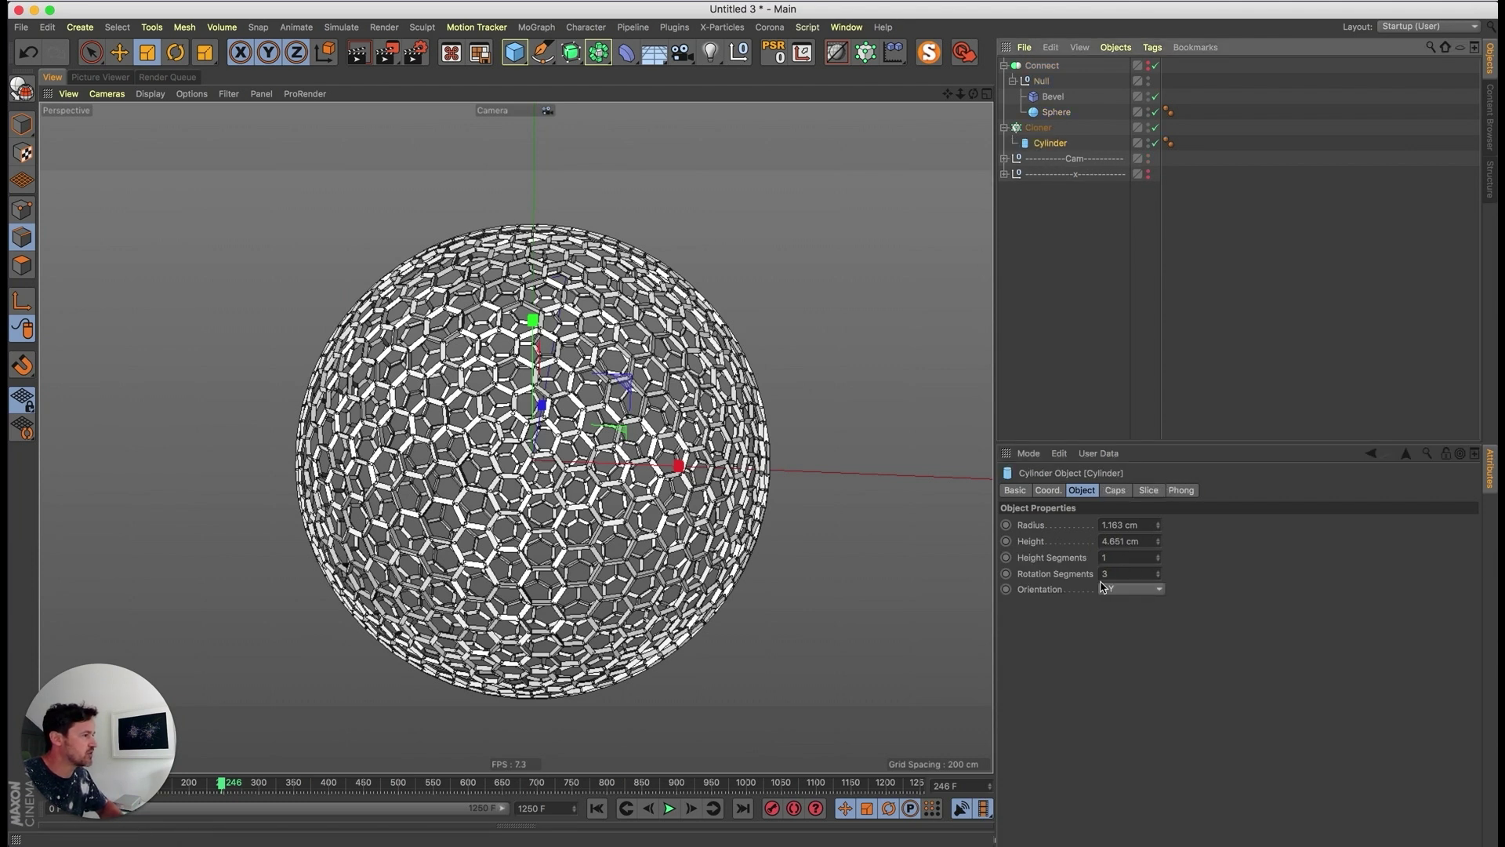
click(1129, 525)
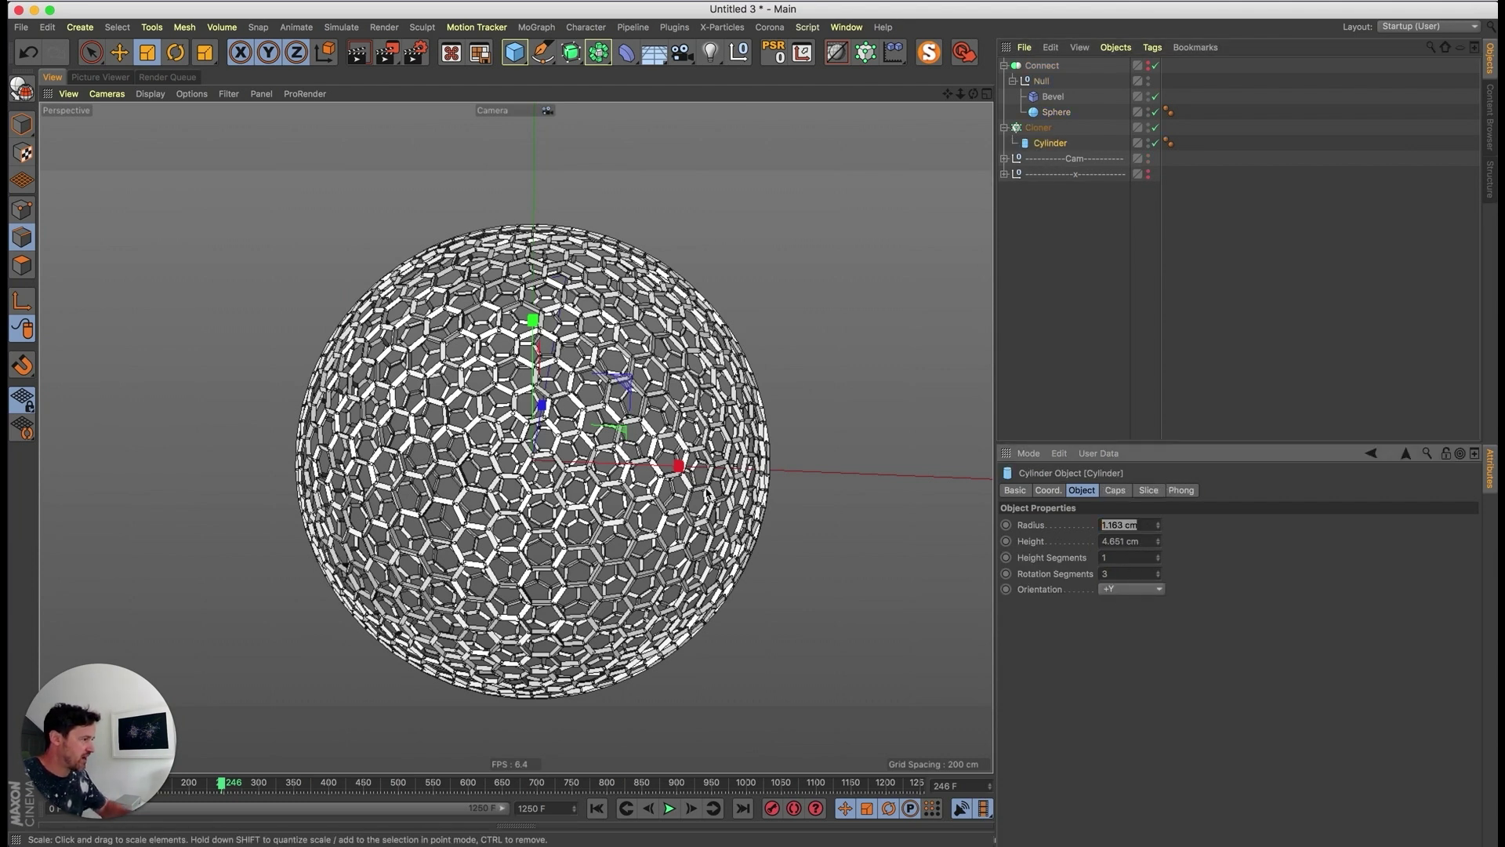
key(BackSpace)
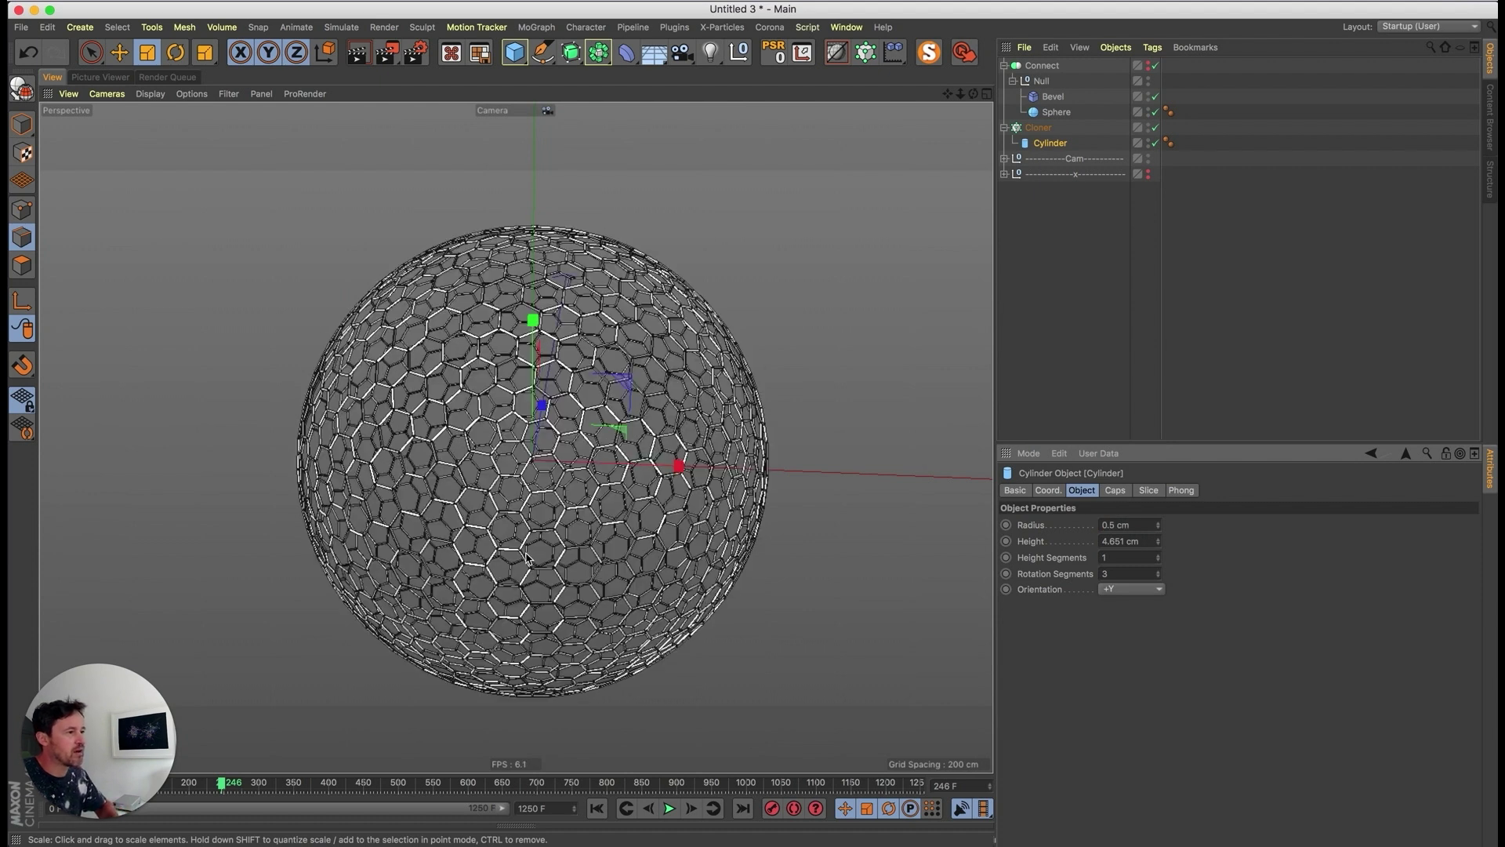
scroll(595, 490, up, 5)
scroll(581, 490, down, 3)
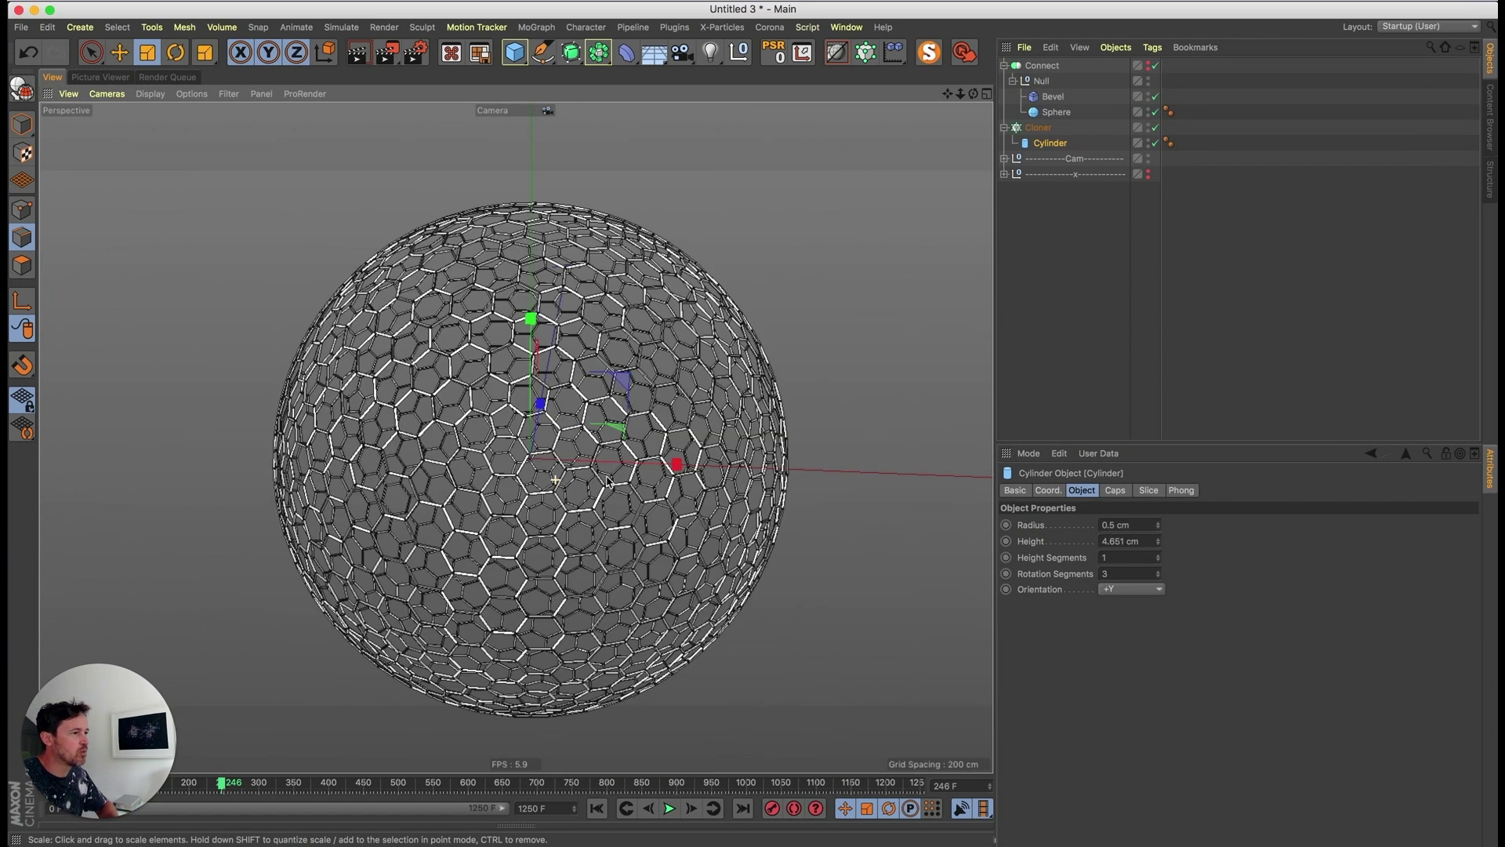
key(ctrl+r)
- Switch the Cloner's instance mode to Multi-Instance
click(1042, 127)
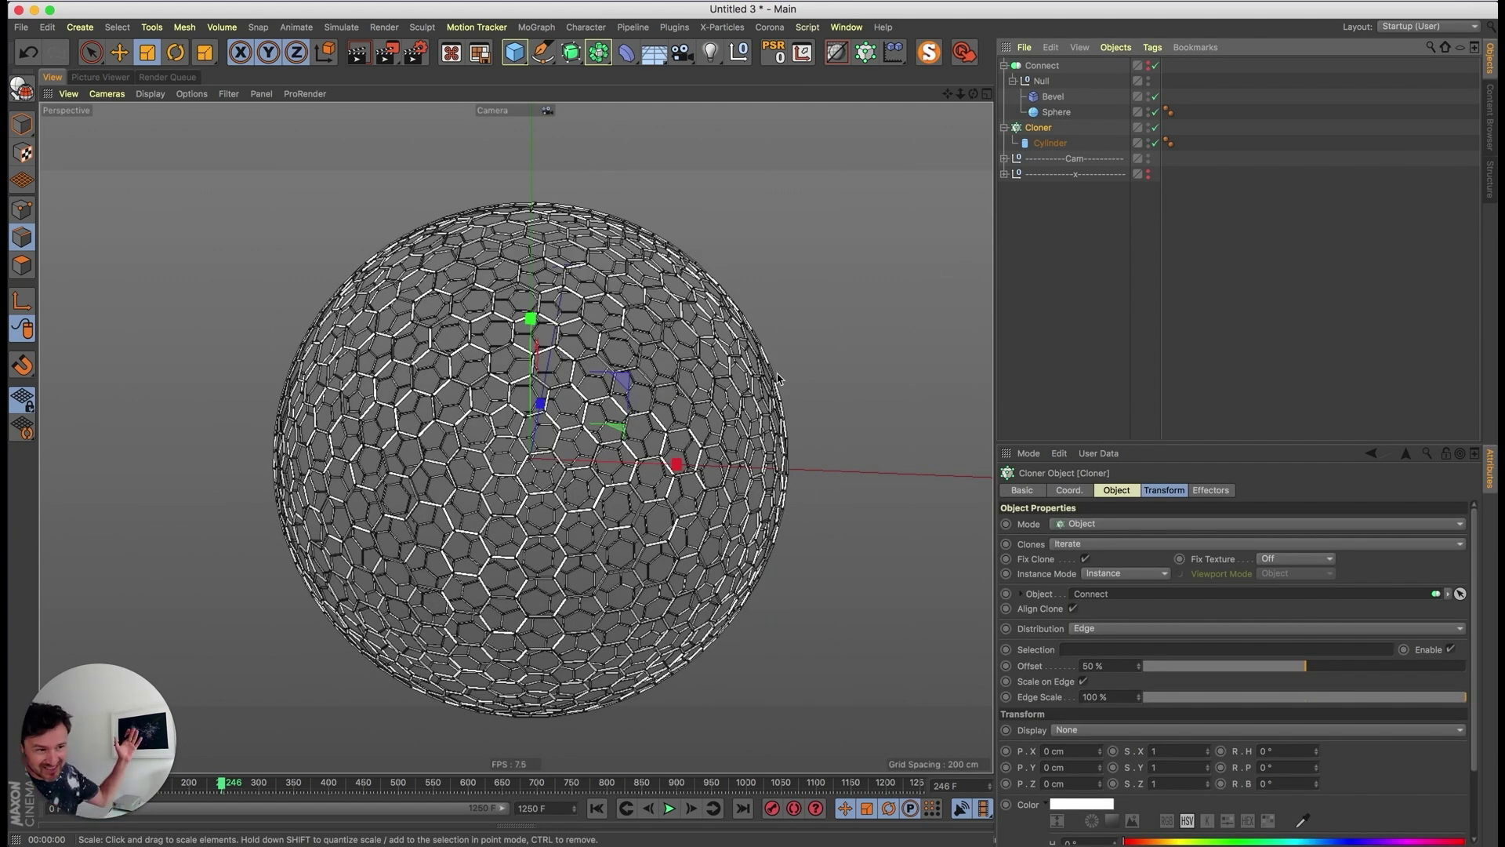
click(1125, 573)
click(1121, 620)
mouse_move(616, 541)
alt+mouse_down()
mouse_move(608, 584)
mouse_move(626, 541)
mouse_move(608, 543)
alt+mouse_up()
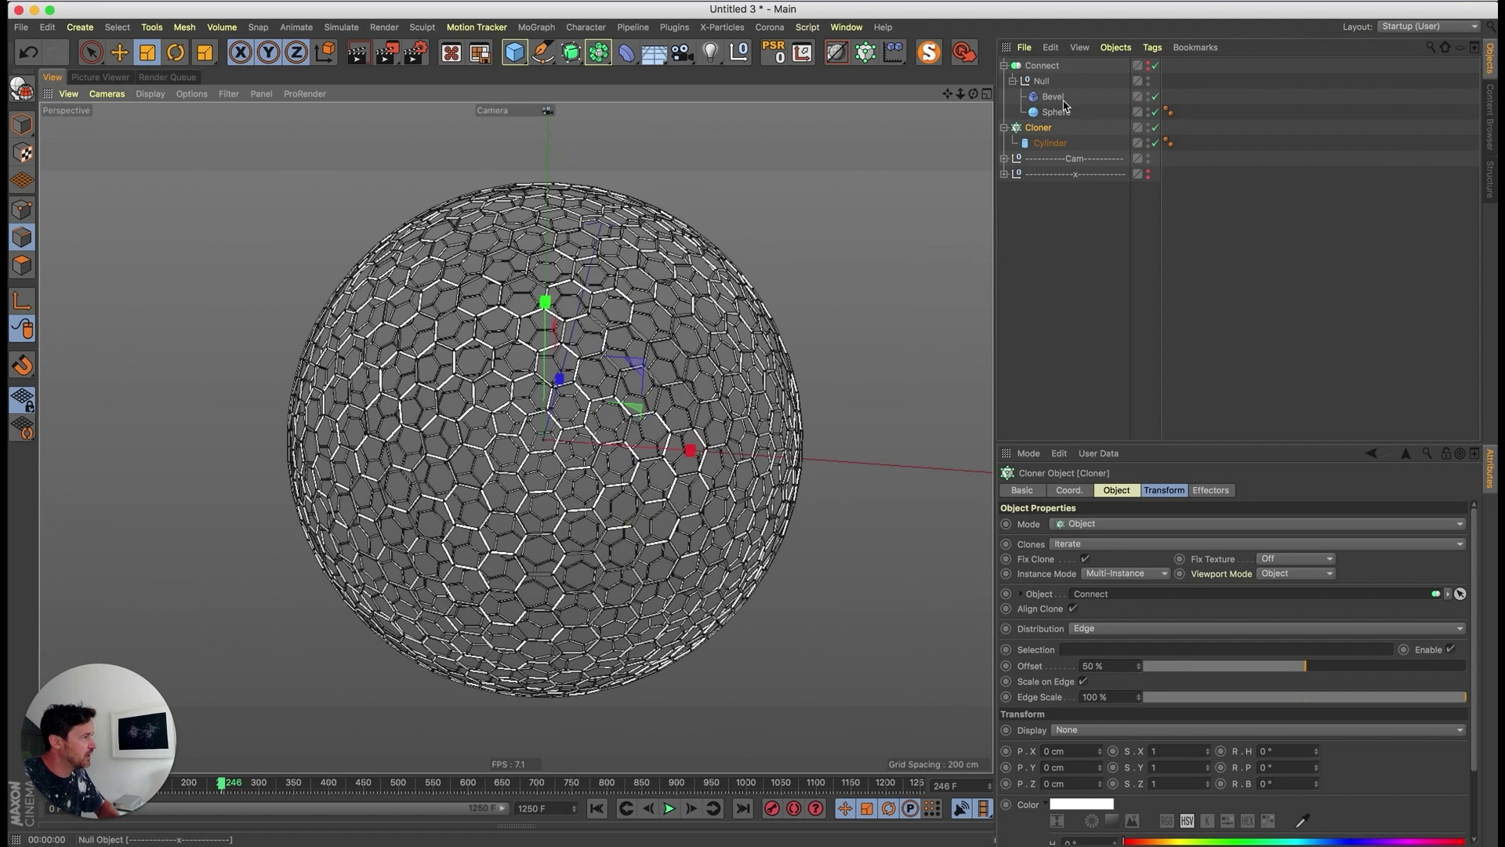
- Turn off the mesh lines in the viewport shading, and set the icosahedron sphere's segments to 24
click(1044, 66)
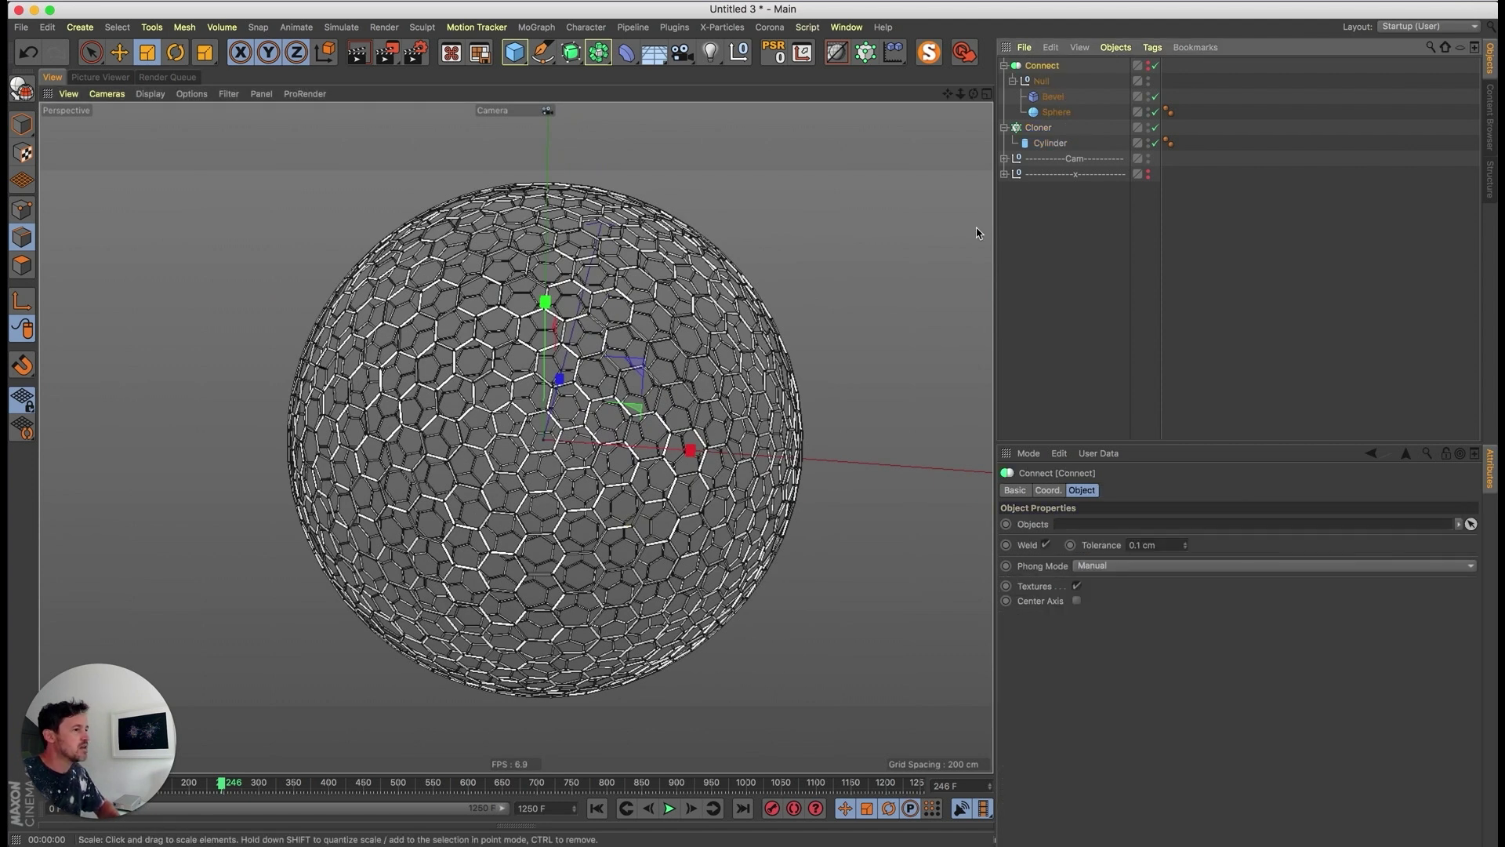
scroll(651, 503, down, 1)
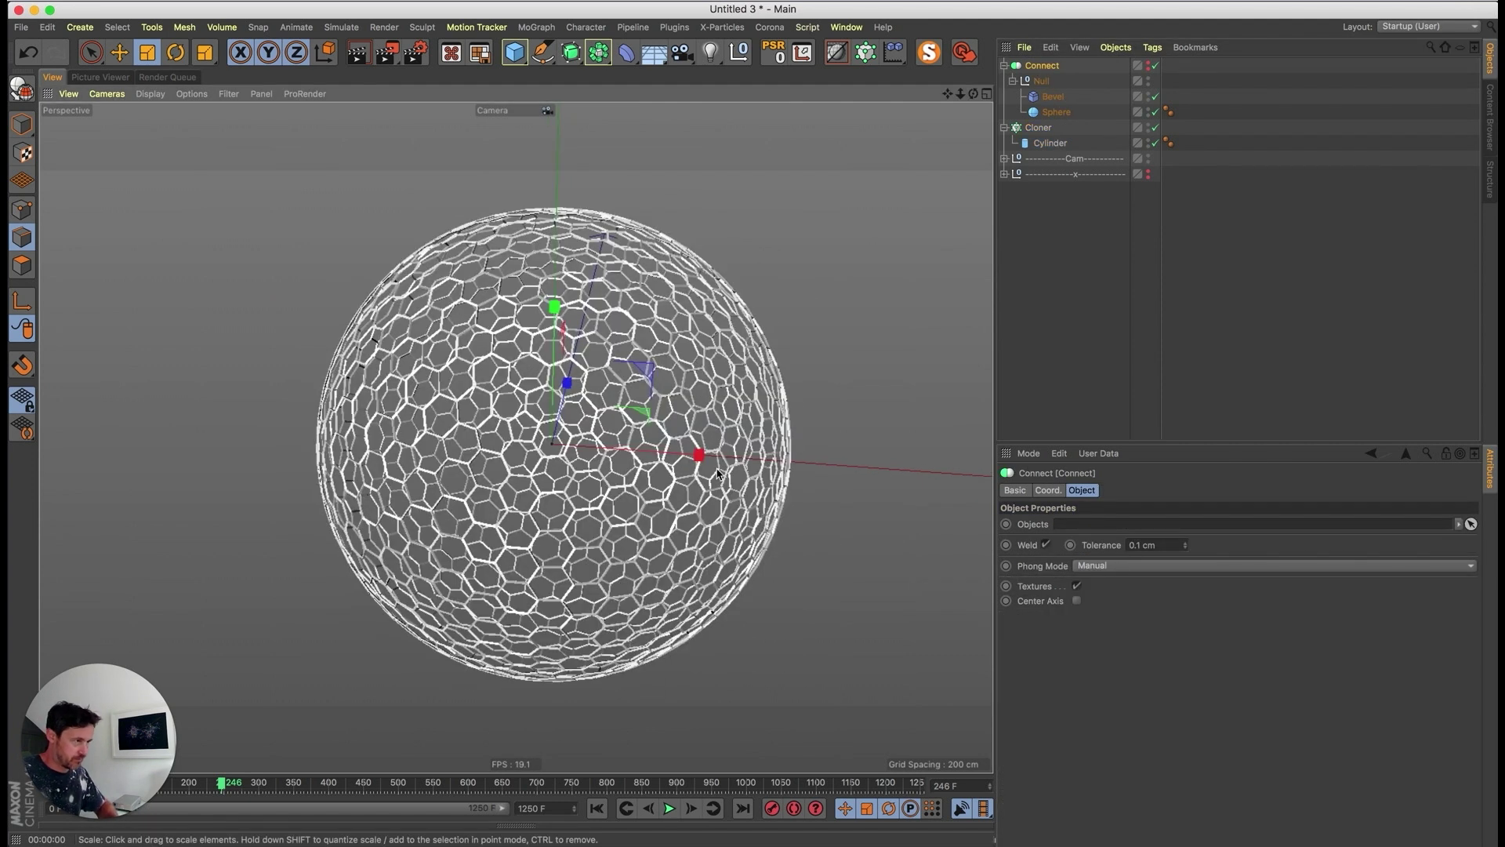
click(1056, 112)
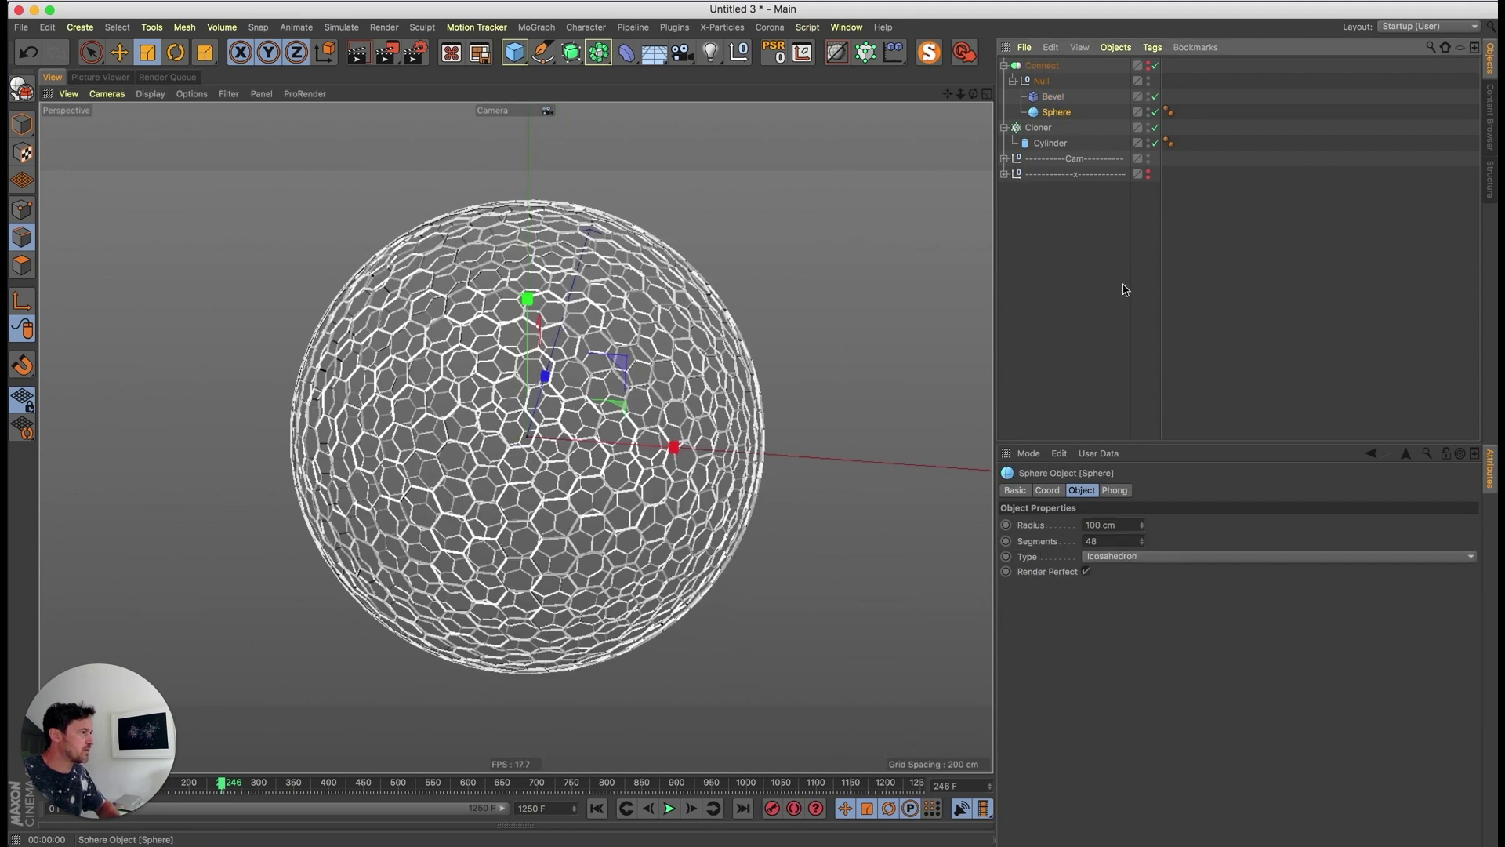
click(1098, 542)
text(24)
key(Return)
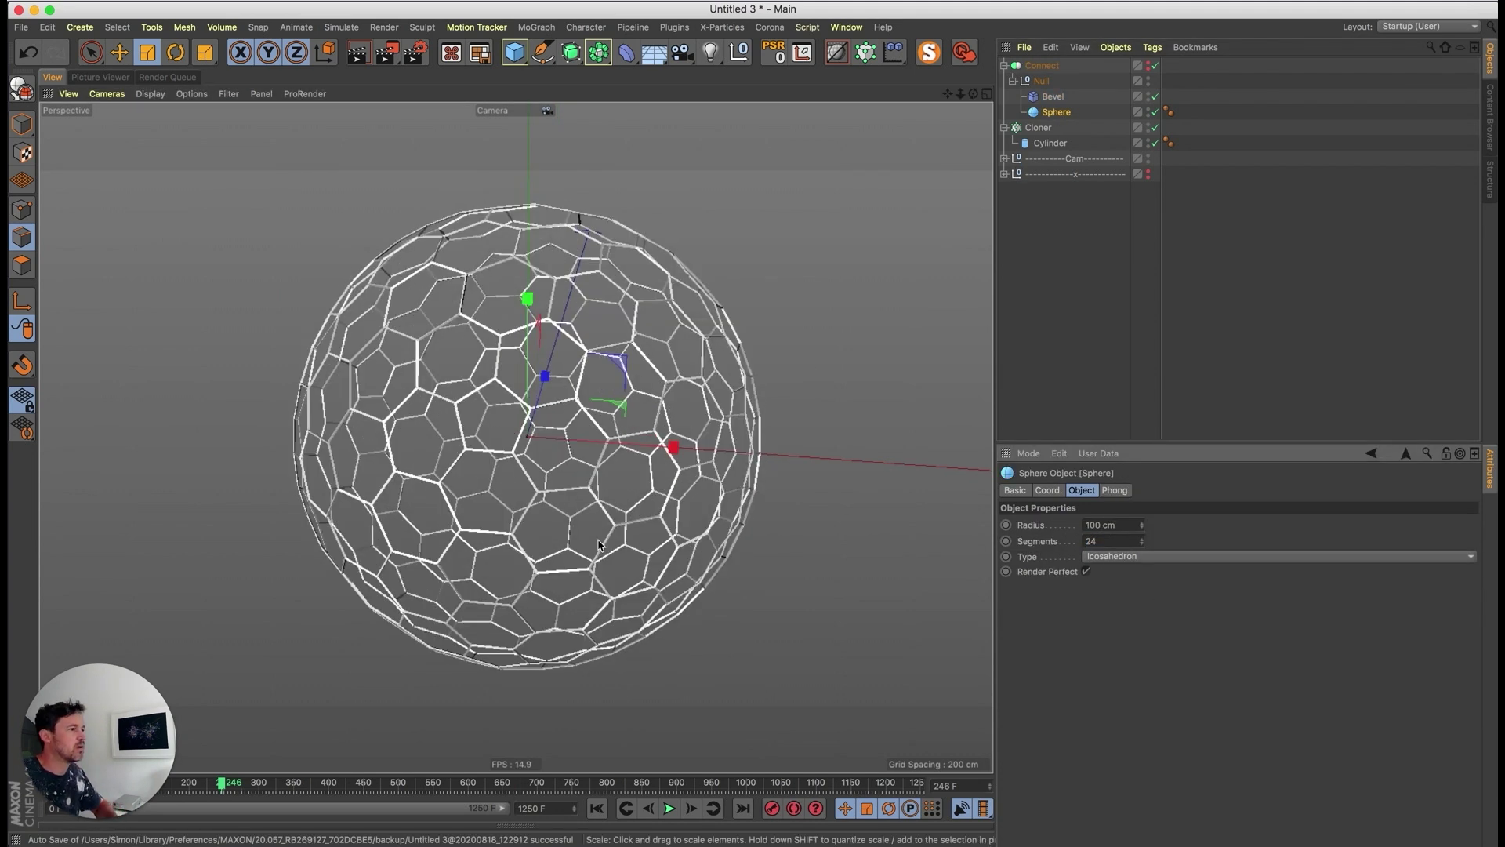
mouse_move(595, 511)
alt+mouse_down()
mouse_move(618, 524)
mouse_move(604, 532)
alt+mouse_up()
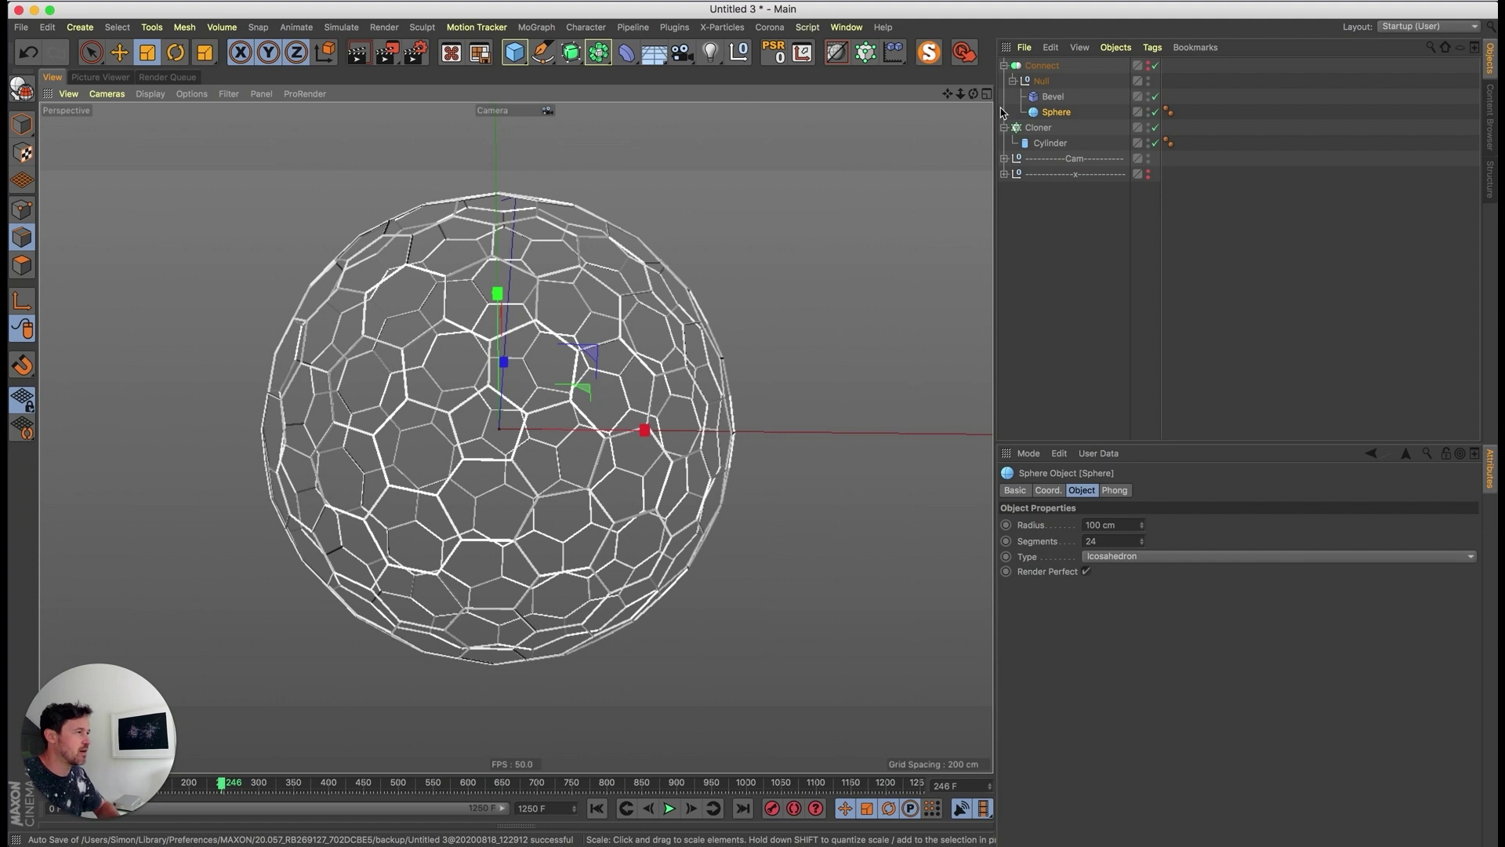
- Add a Random effector as a child of the icosahedron sphere and set its random mode to Noise
click(895, 61)
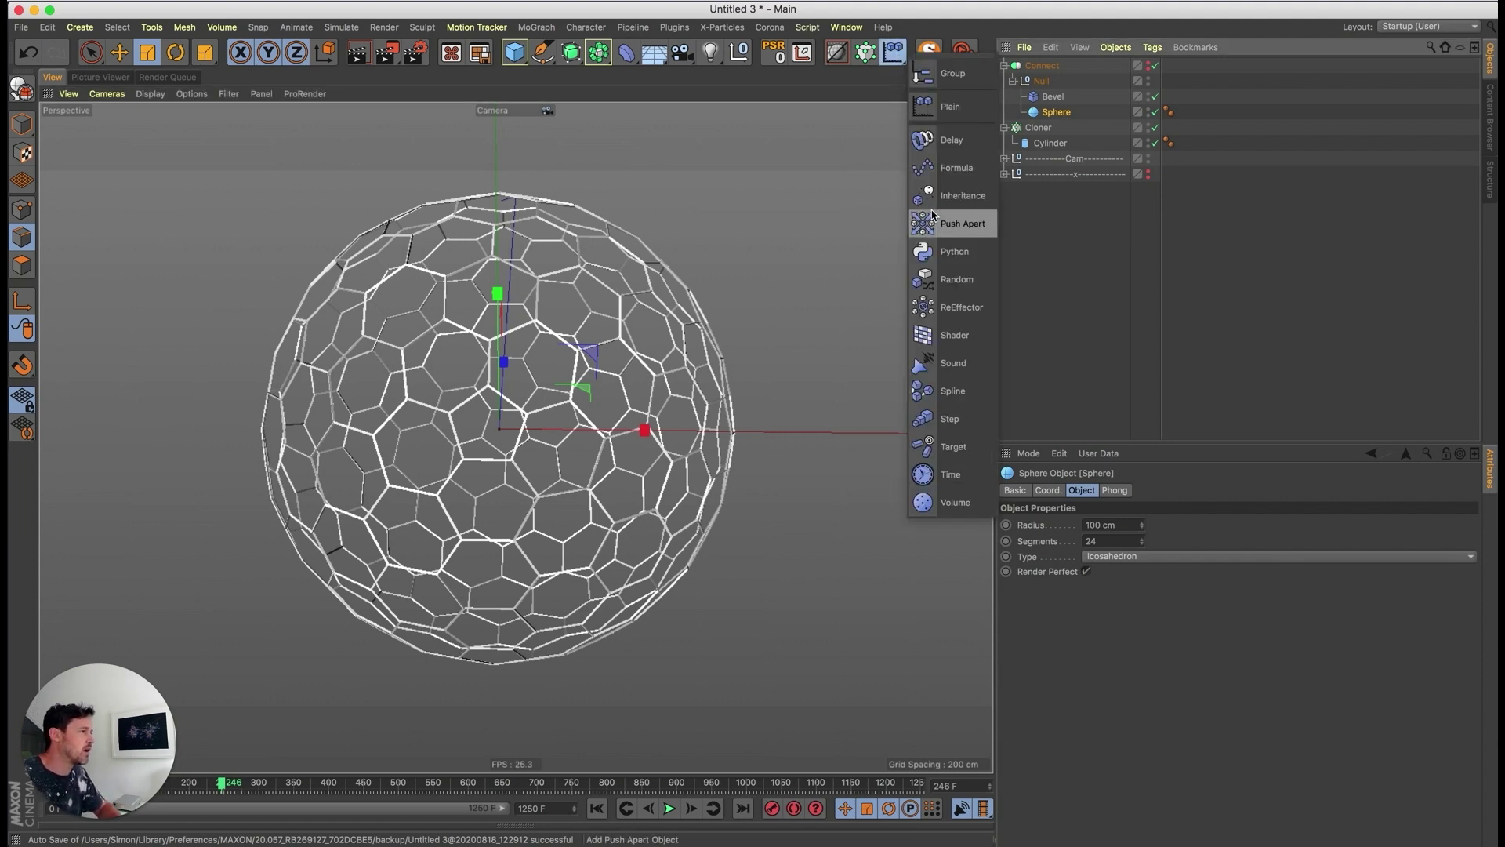
shift+click(957, 279)
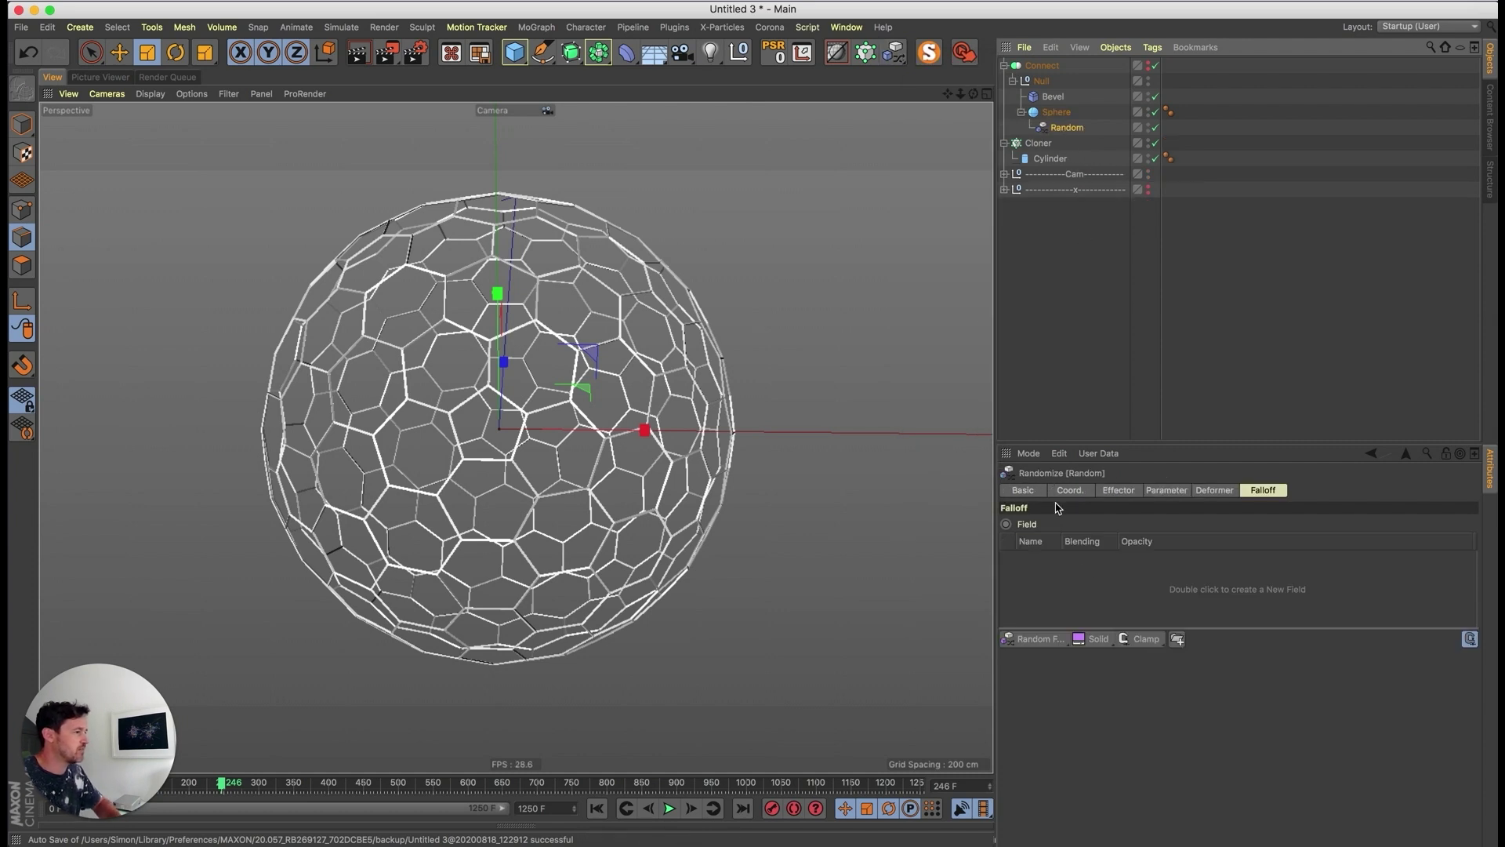
click(1162, 491)
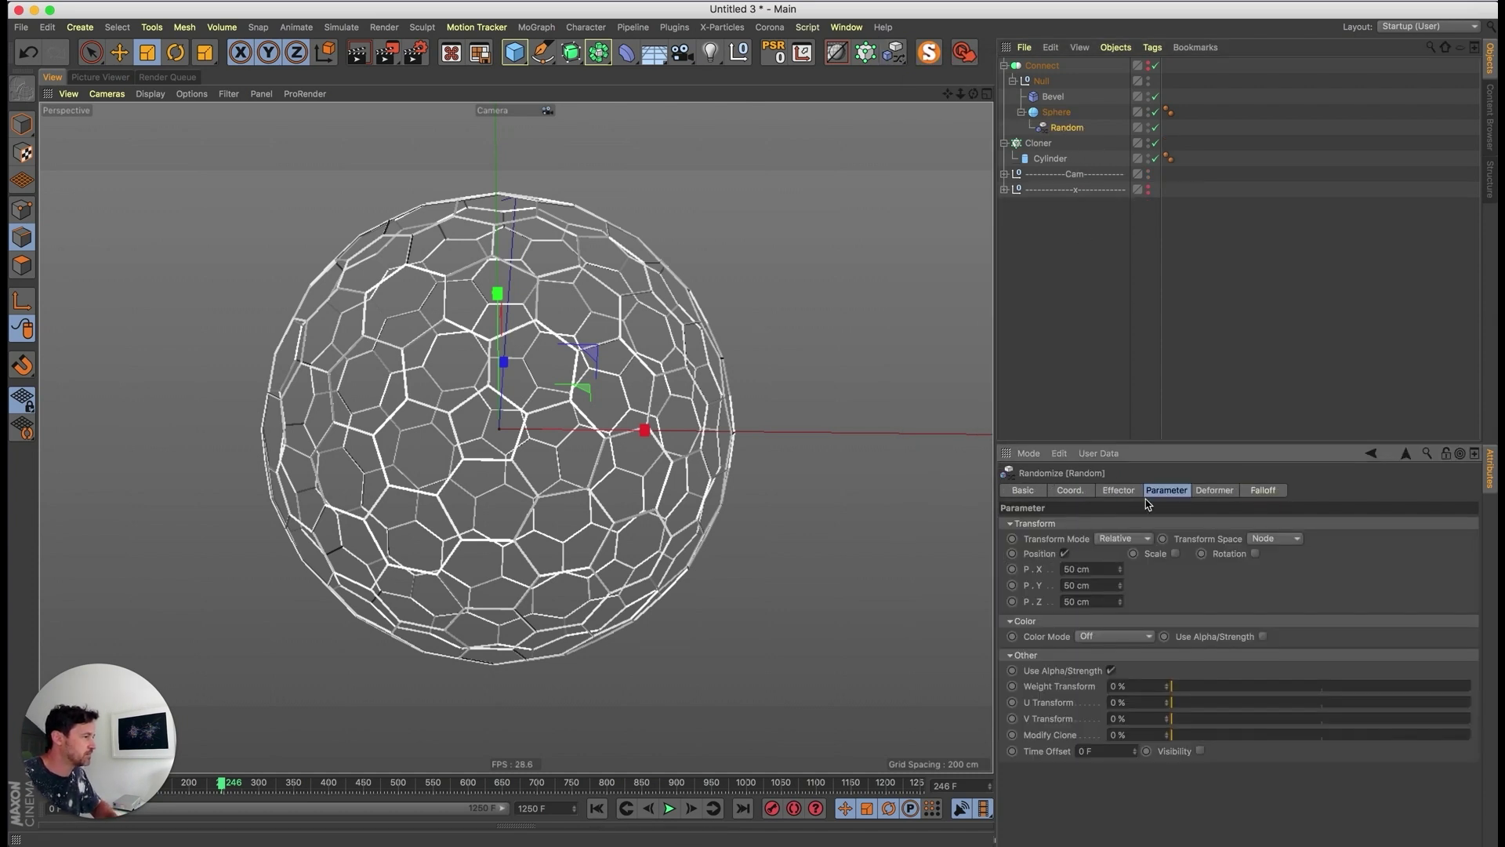
click(1207, 492)
click(1129, 494)
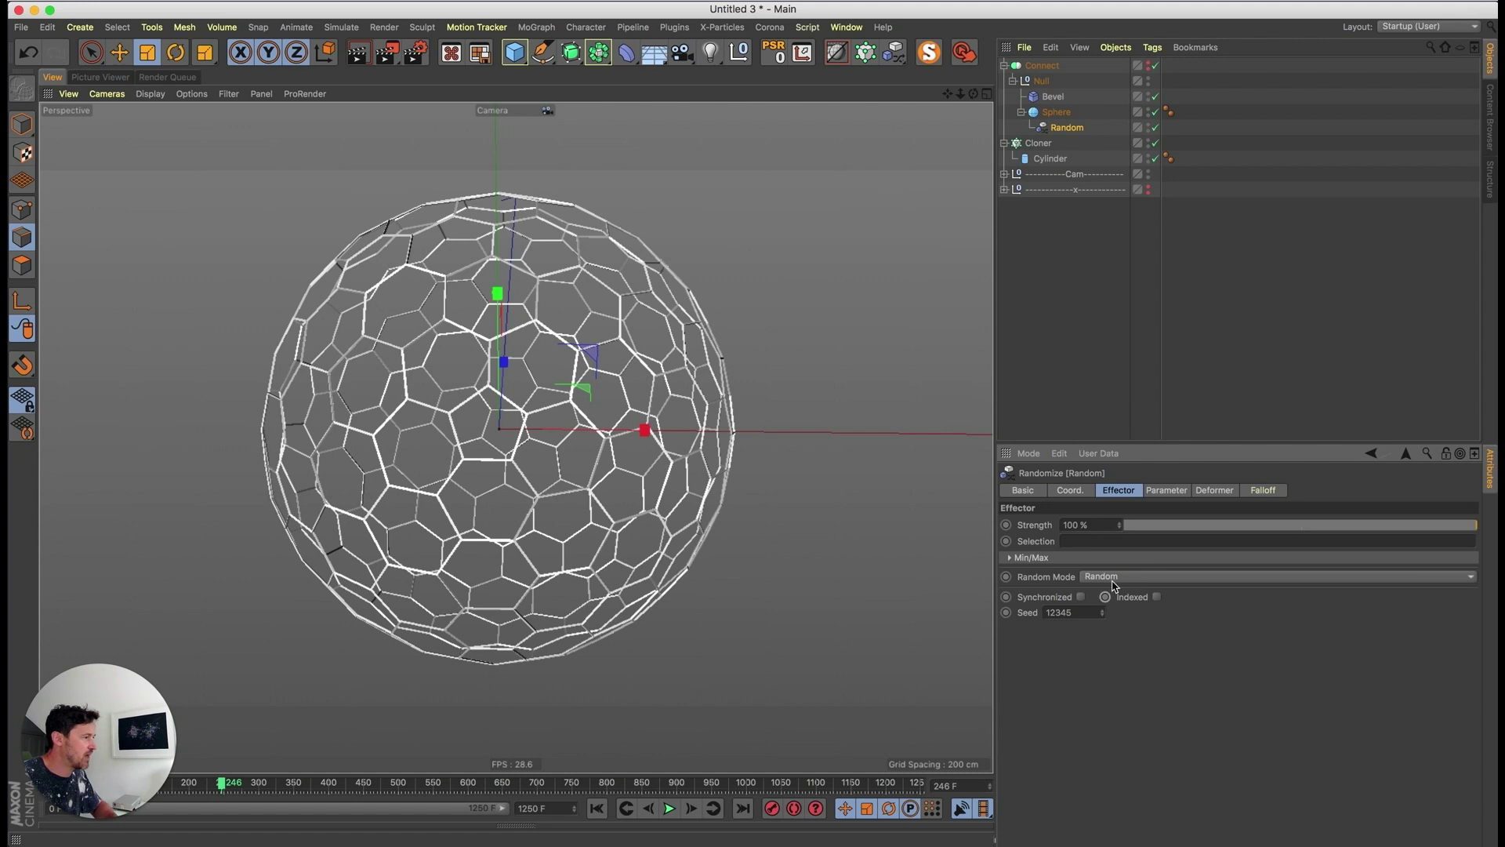
click(1113, 577)
click(1117, 621)
- Set the Random effector's deformation to Point so it distorts the sphere
click(1214, 491)
click(1123, 524)
click(1106, 552)
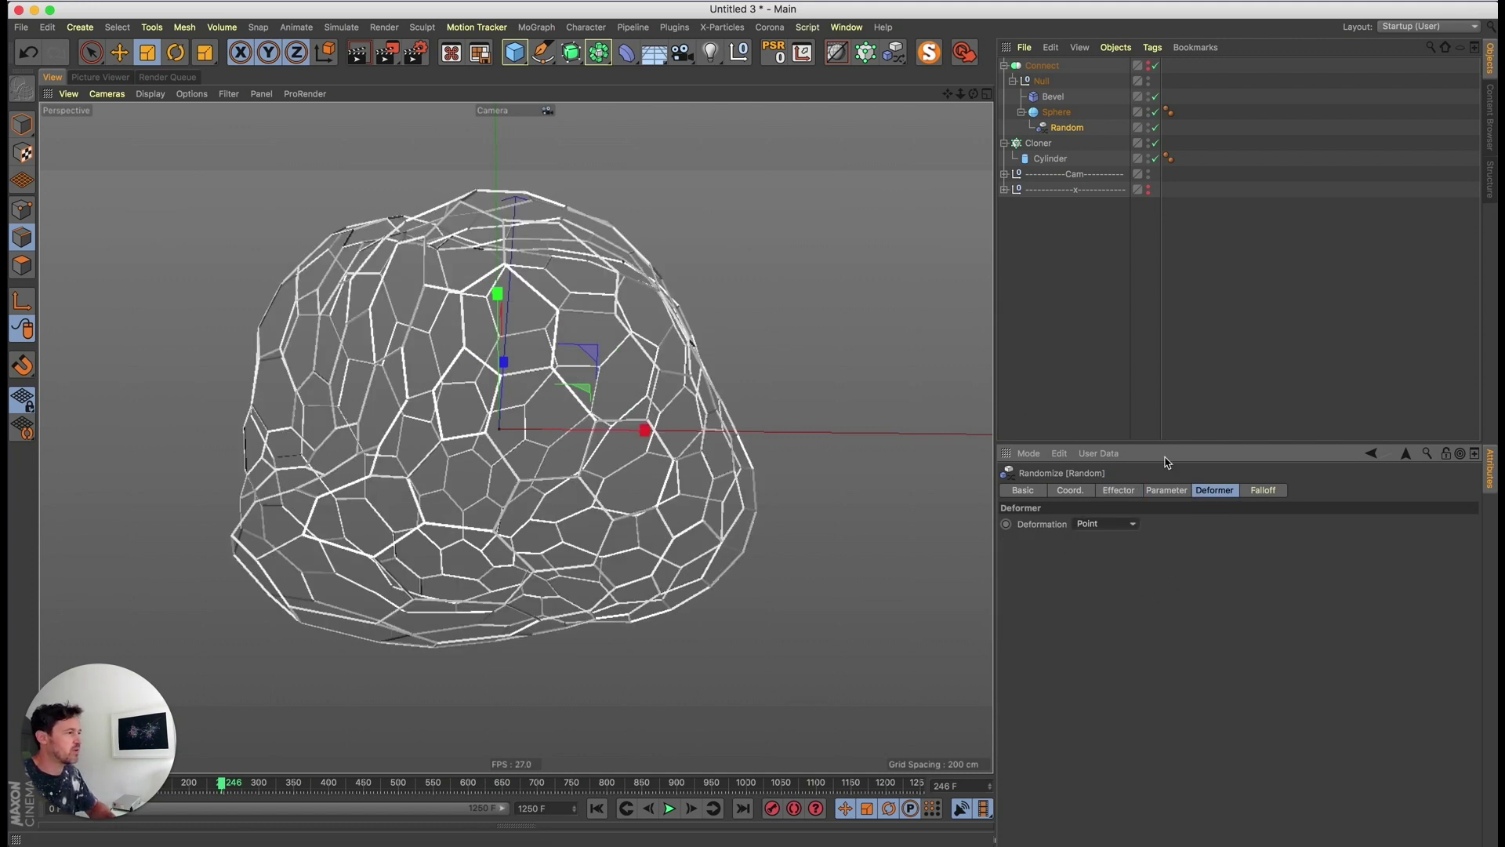
- Set the Random effector's noise scale to 2 % and enable Indexed
click(1166, 491)
click(1129, 492)
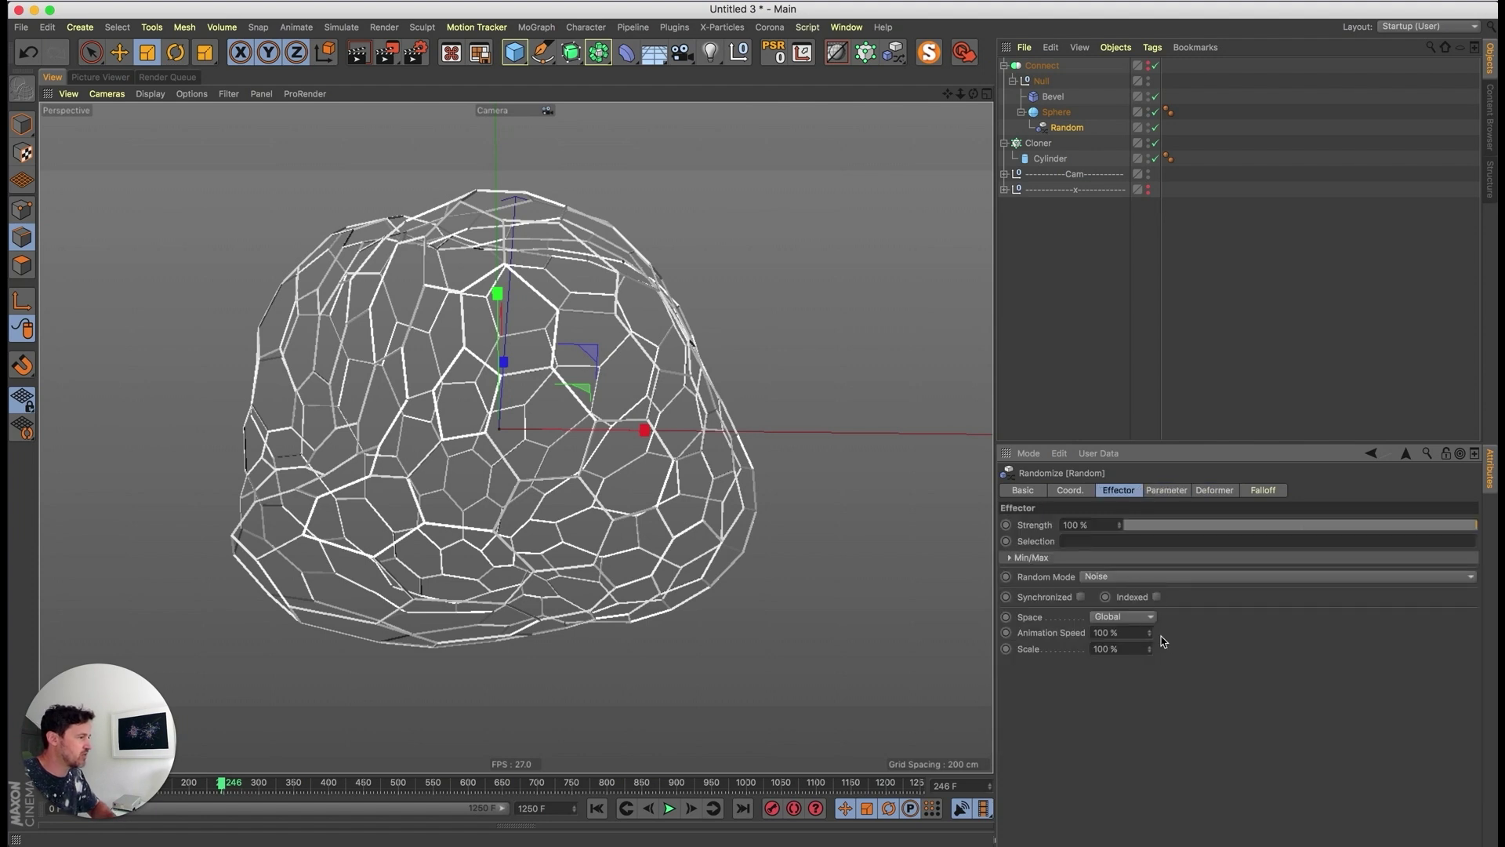
drag(1150, 649, 1149, 755)
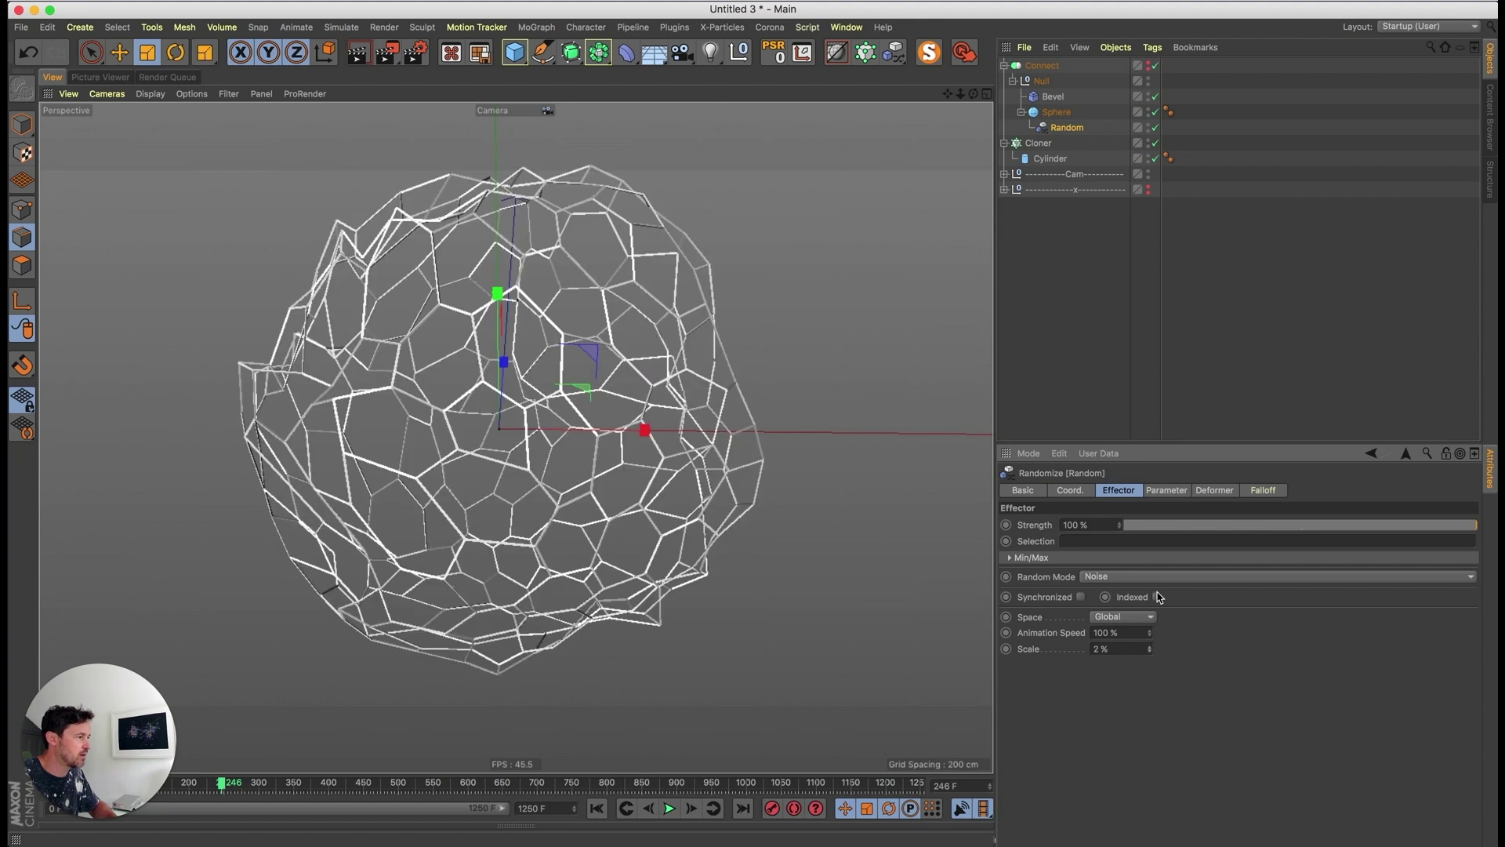
click(1156, 596)
- Set the Random effector's X and Y position offsets to 0 cm
click(1165, 492)
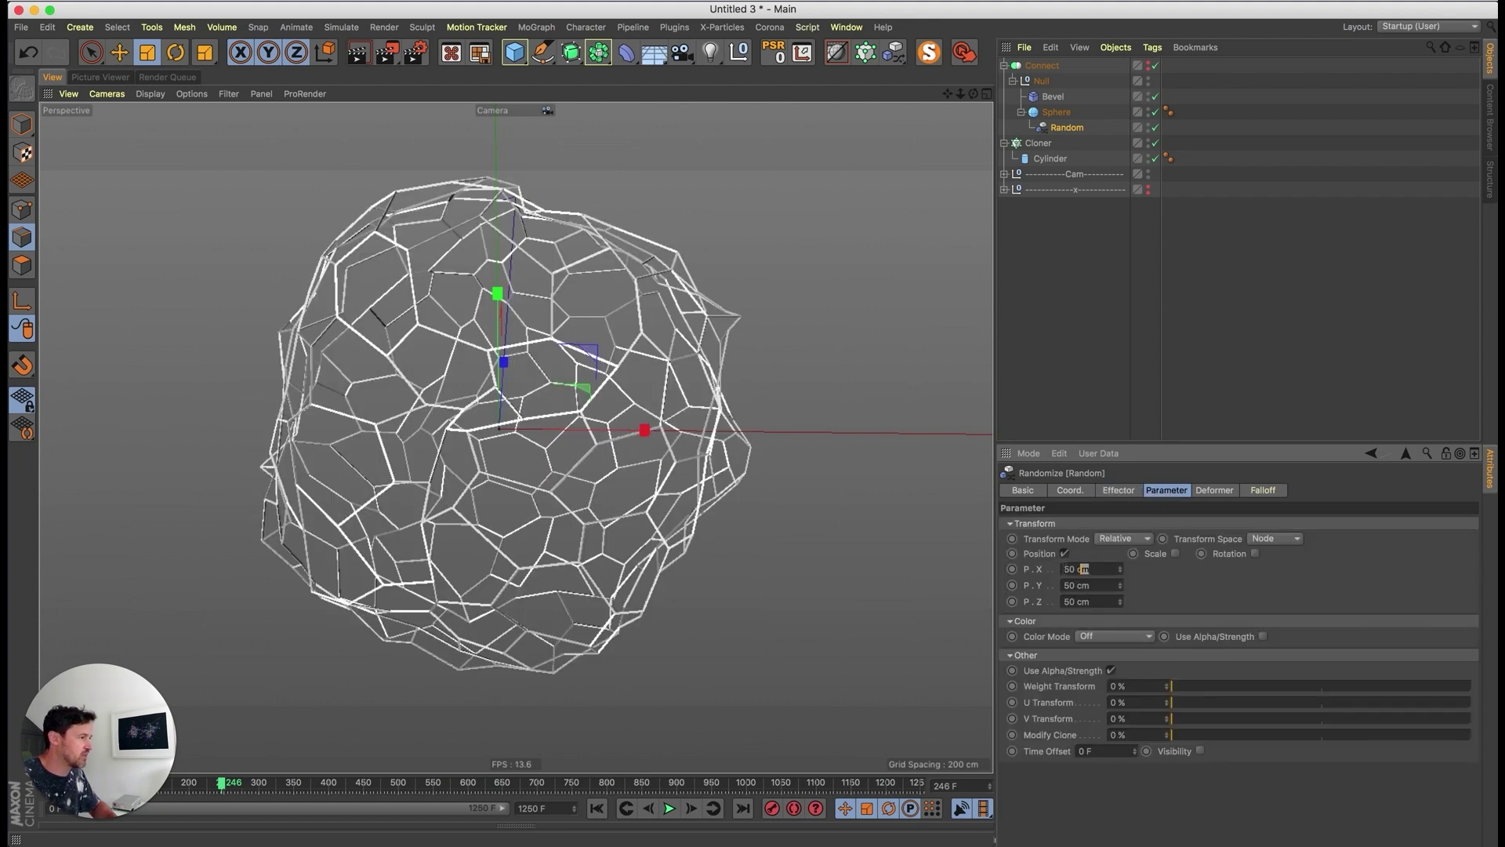
drag(1064, 568, 1046, 567)
text(0)
key(Tab)
text(0)
key(Return)
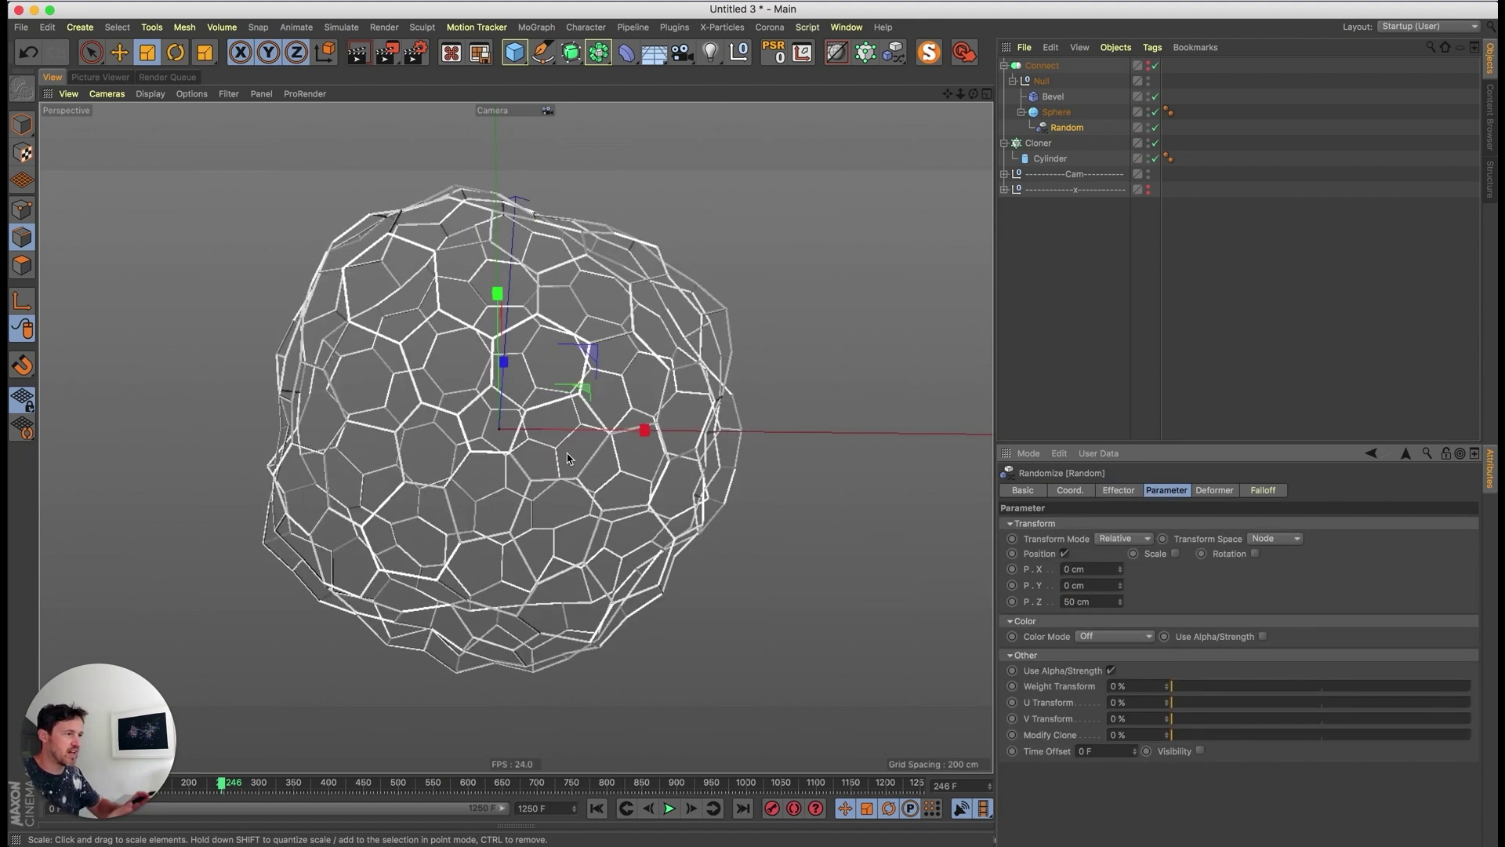
- Reduce the Random effector's animation speed to about 83 % and its Z position offset to 0 cm
click(1121, 492)
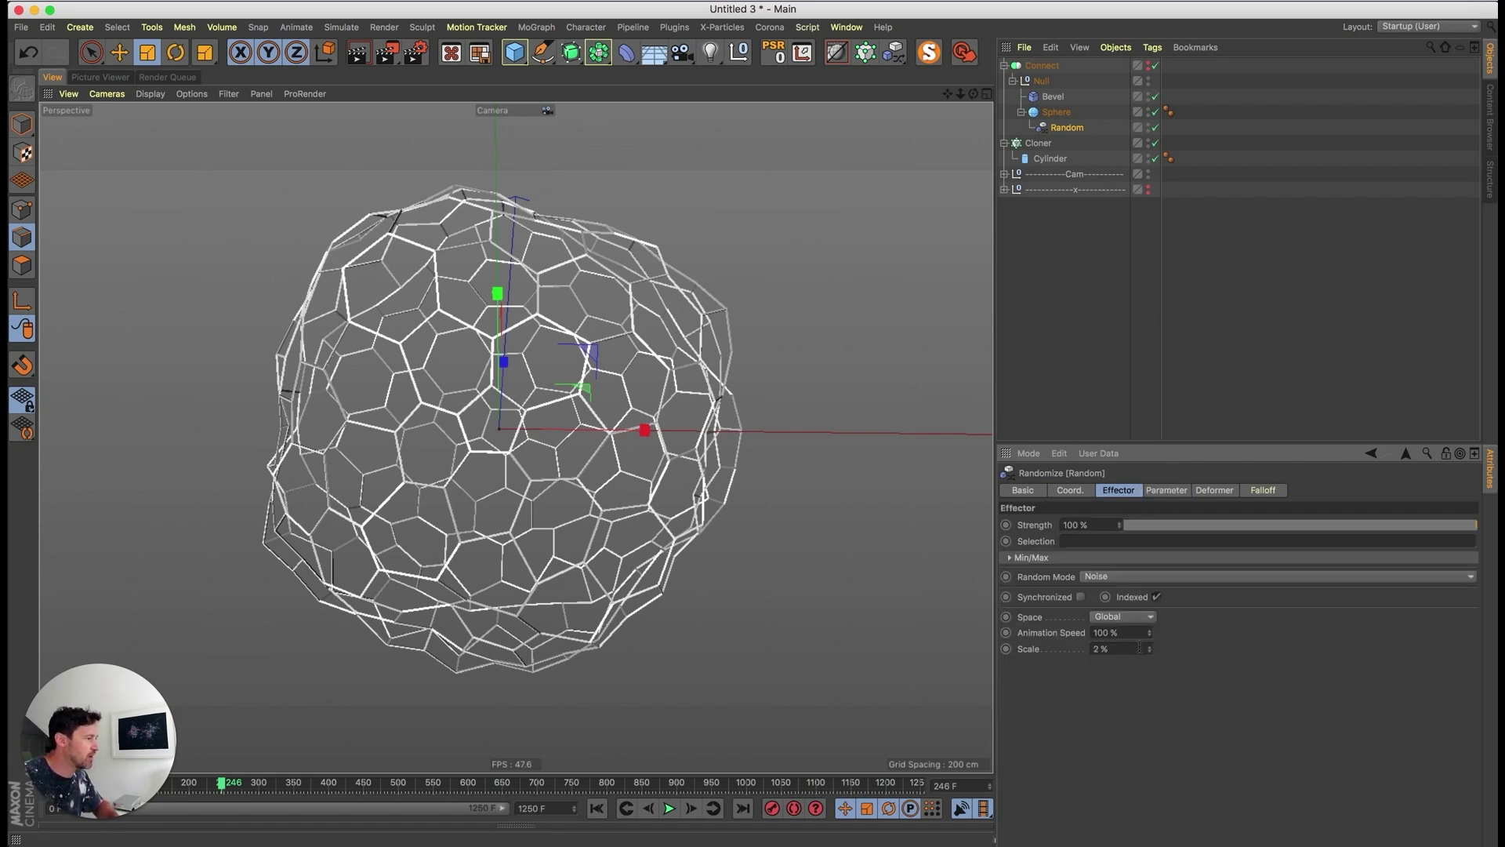
drag(1149, 637, 1155, 668)
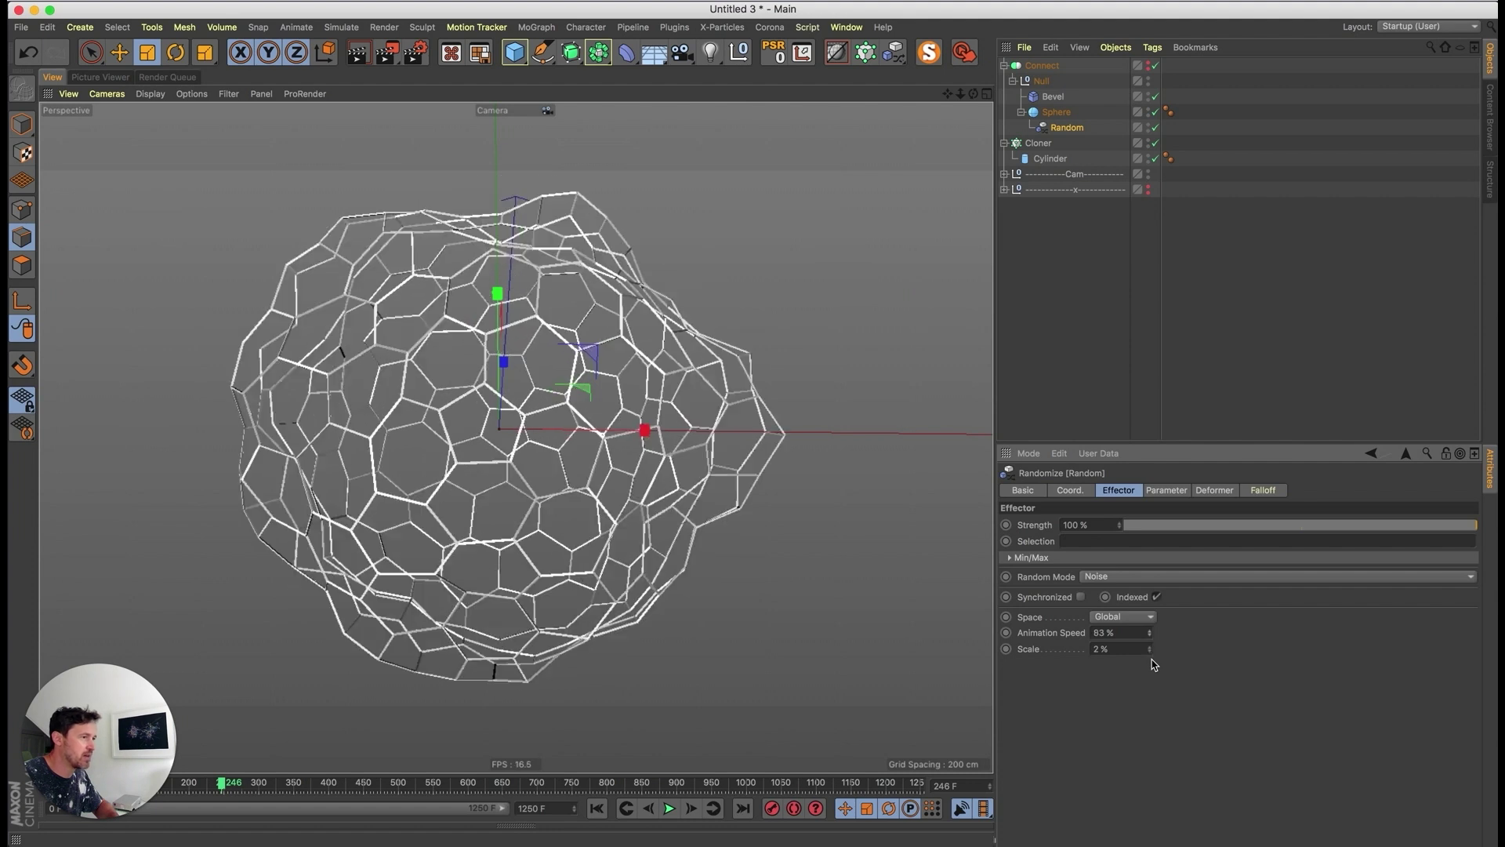
click(1180, 492)
drag(1121, 602, 1122, 661)
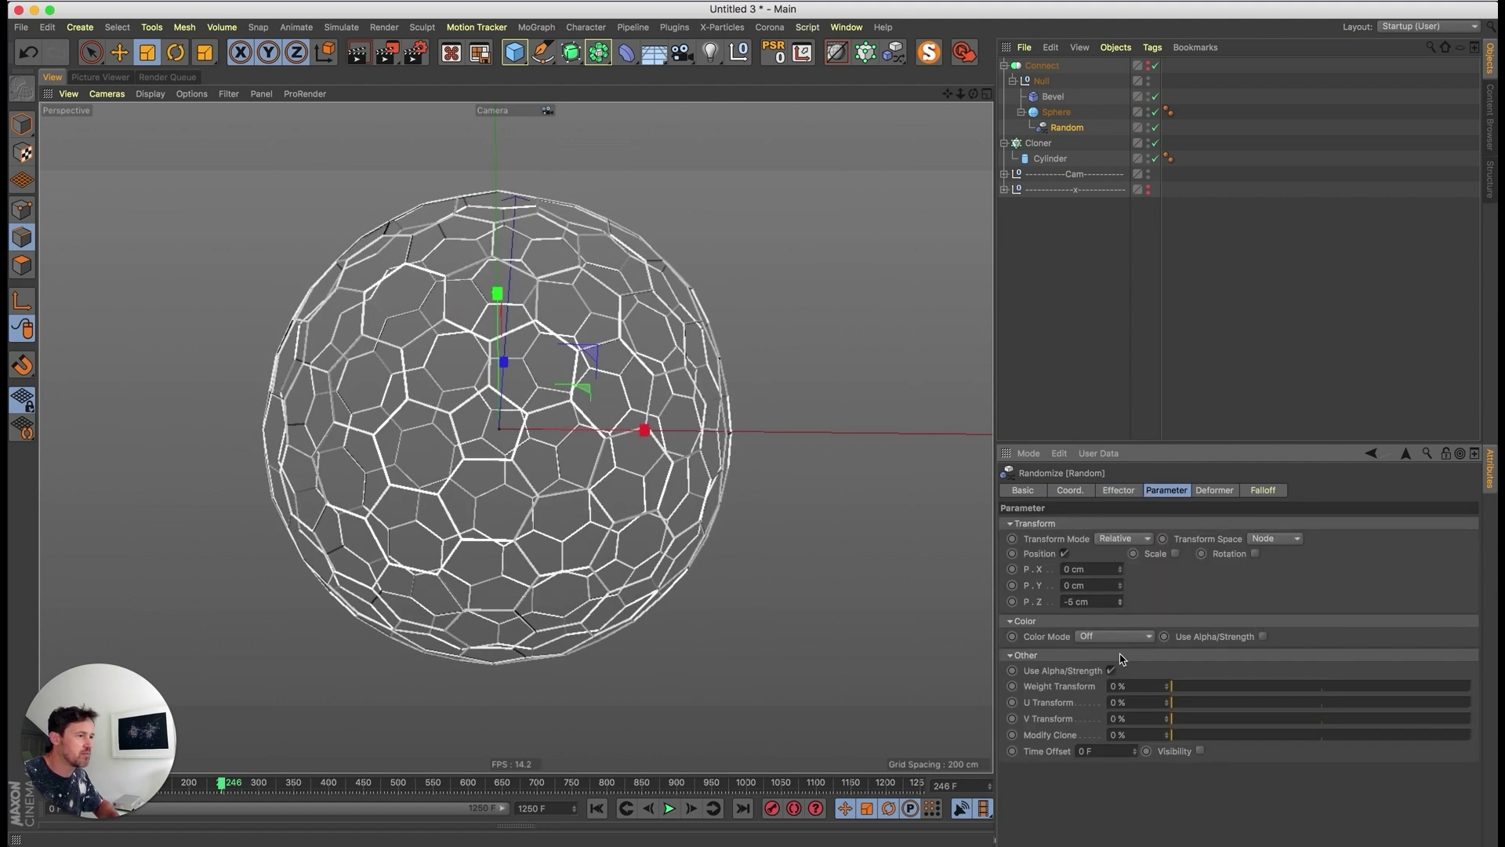
- Deselect everything and play the animation to check the sphere's motion
click(1125, 282)
key(F8)
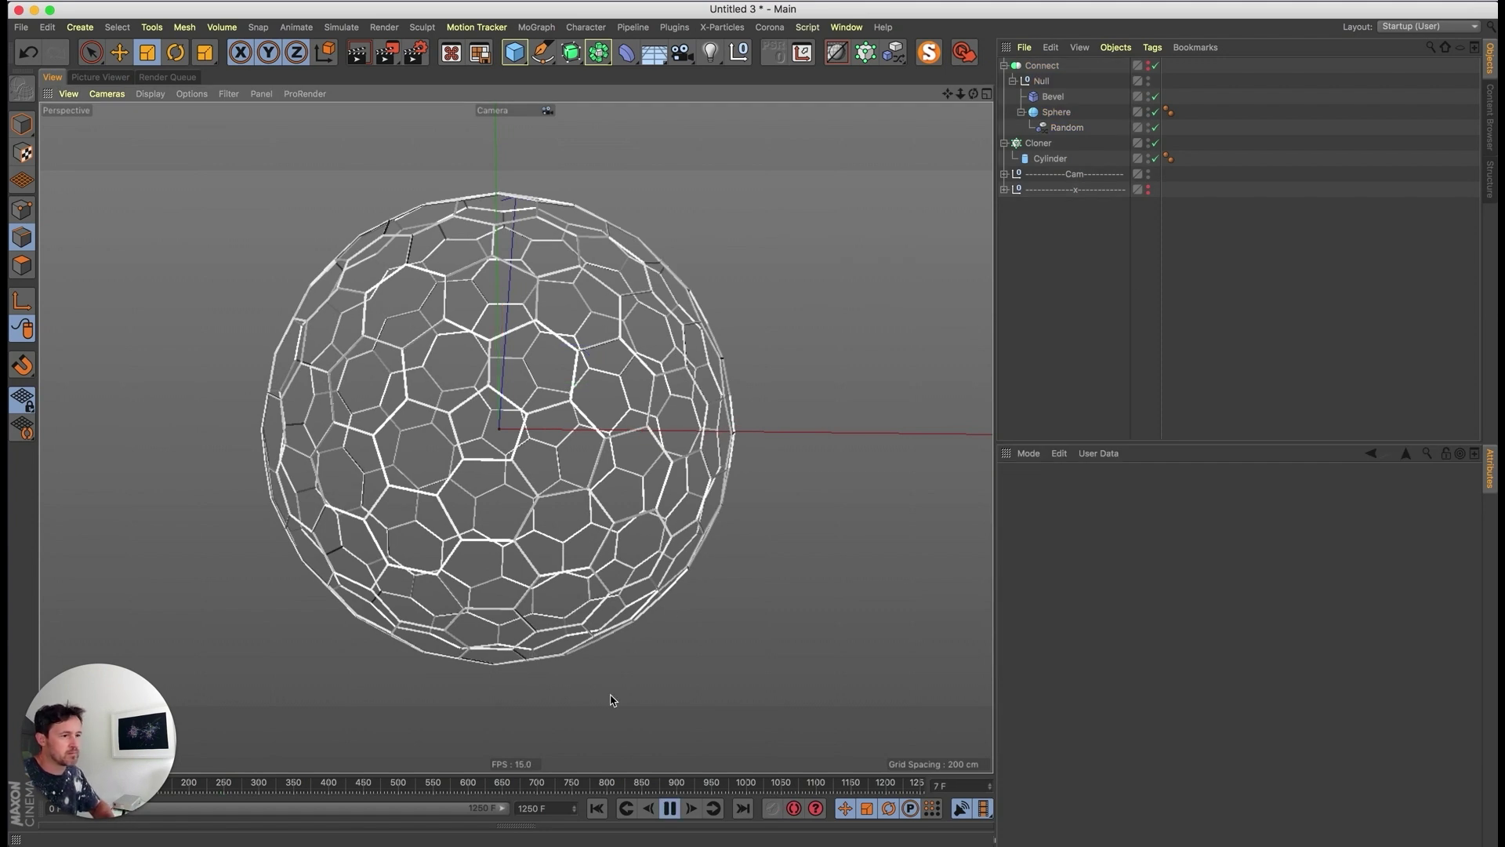
drag(120, 746, 132, 683)
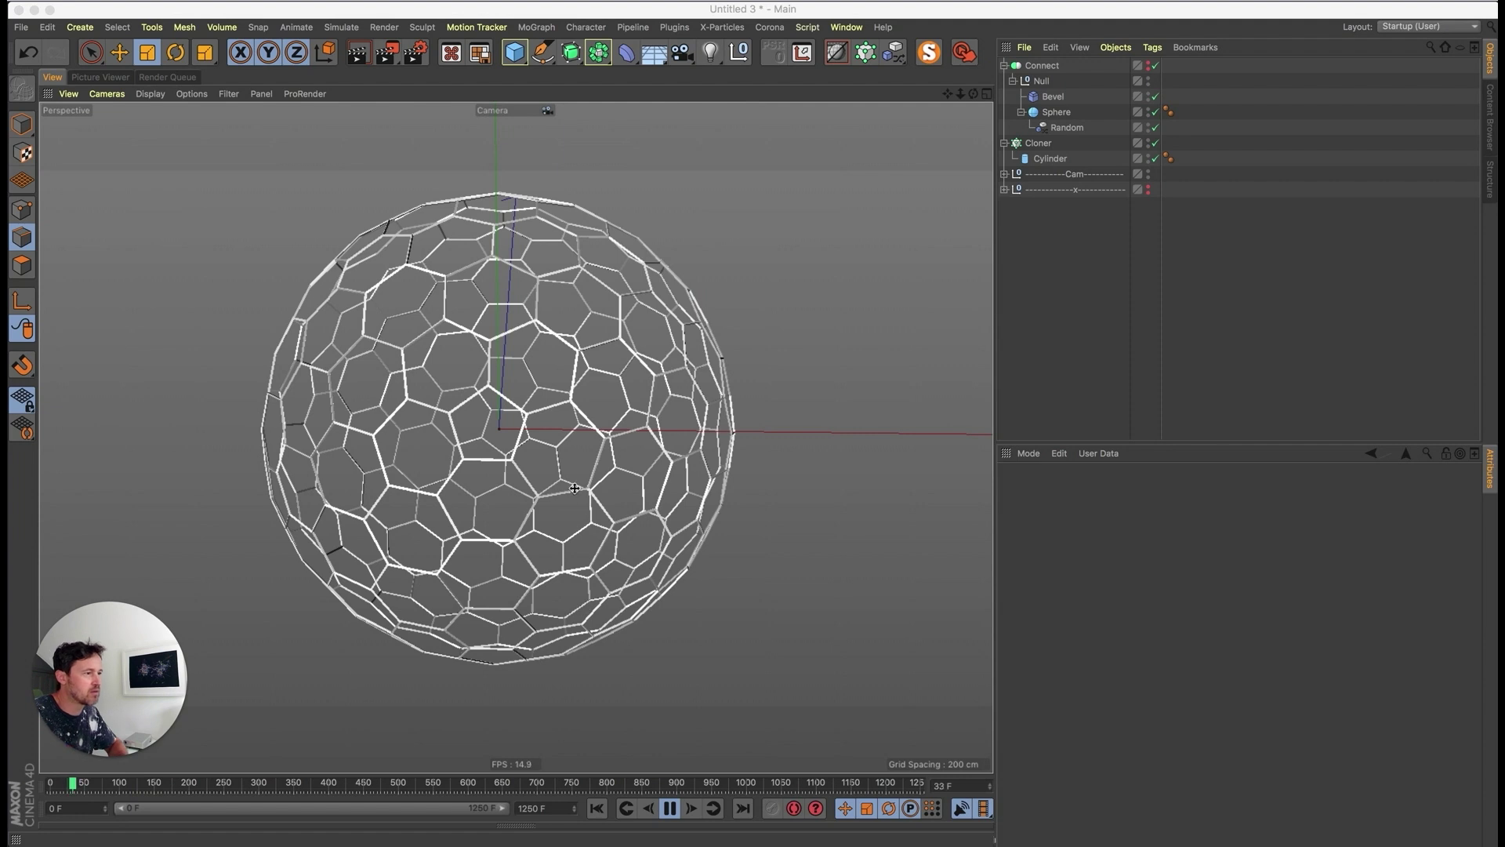
- Raise the Random effector's Z position offset to about 6 cm and preview the animation from the first frame
click(1075, 130)
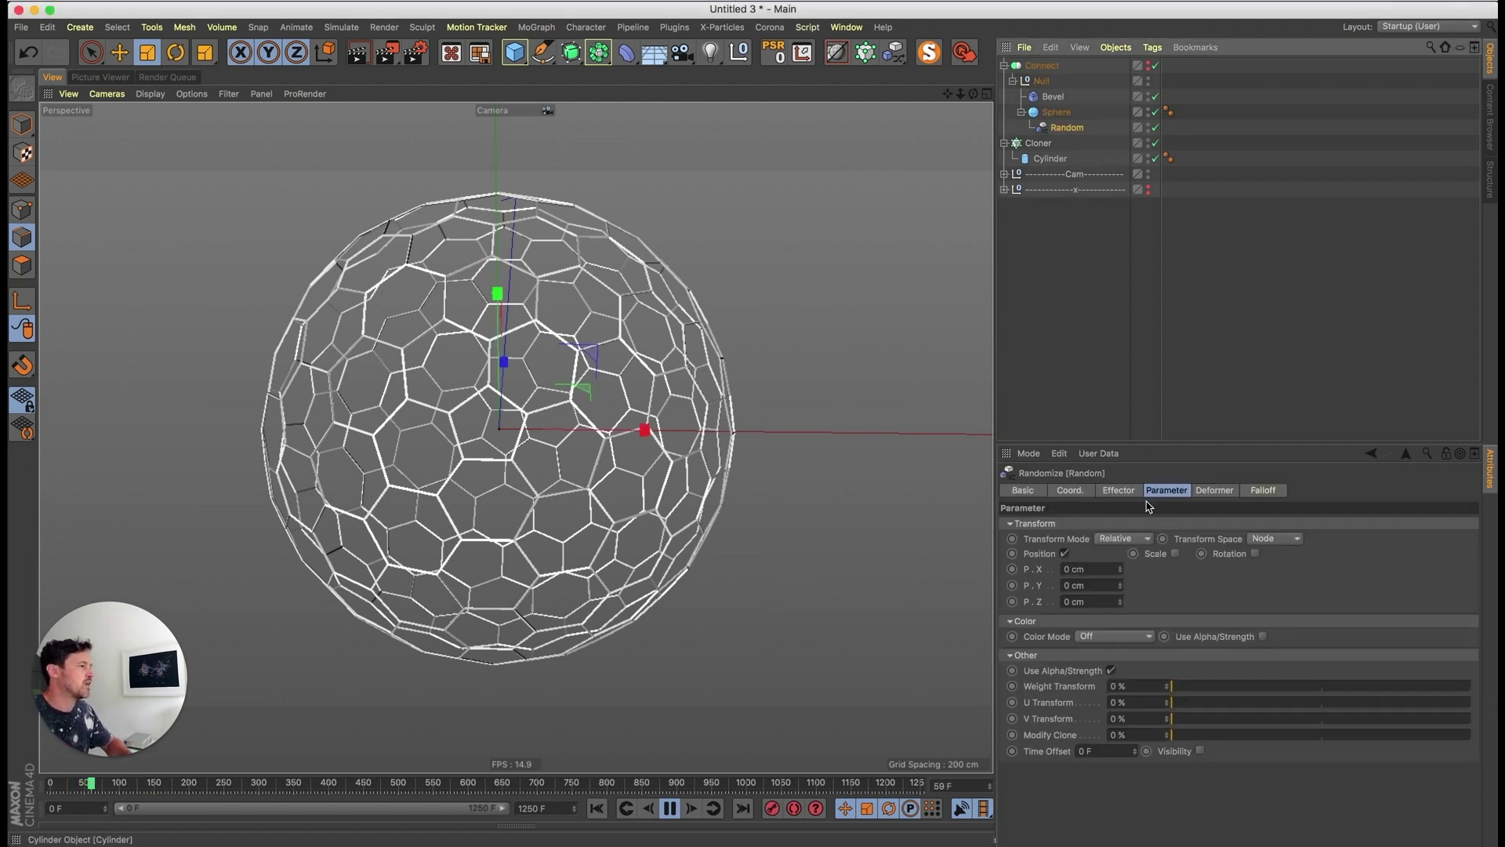
drag(1121, 606, 1123, 592)
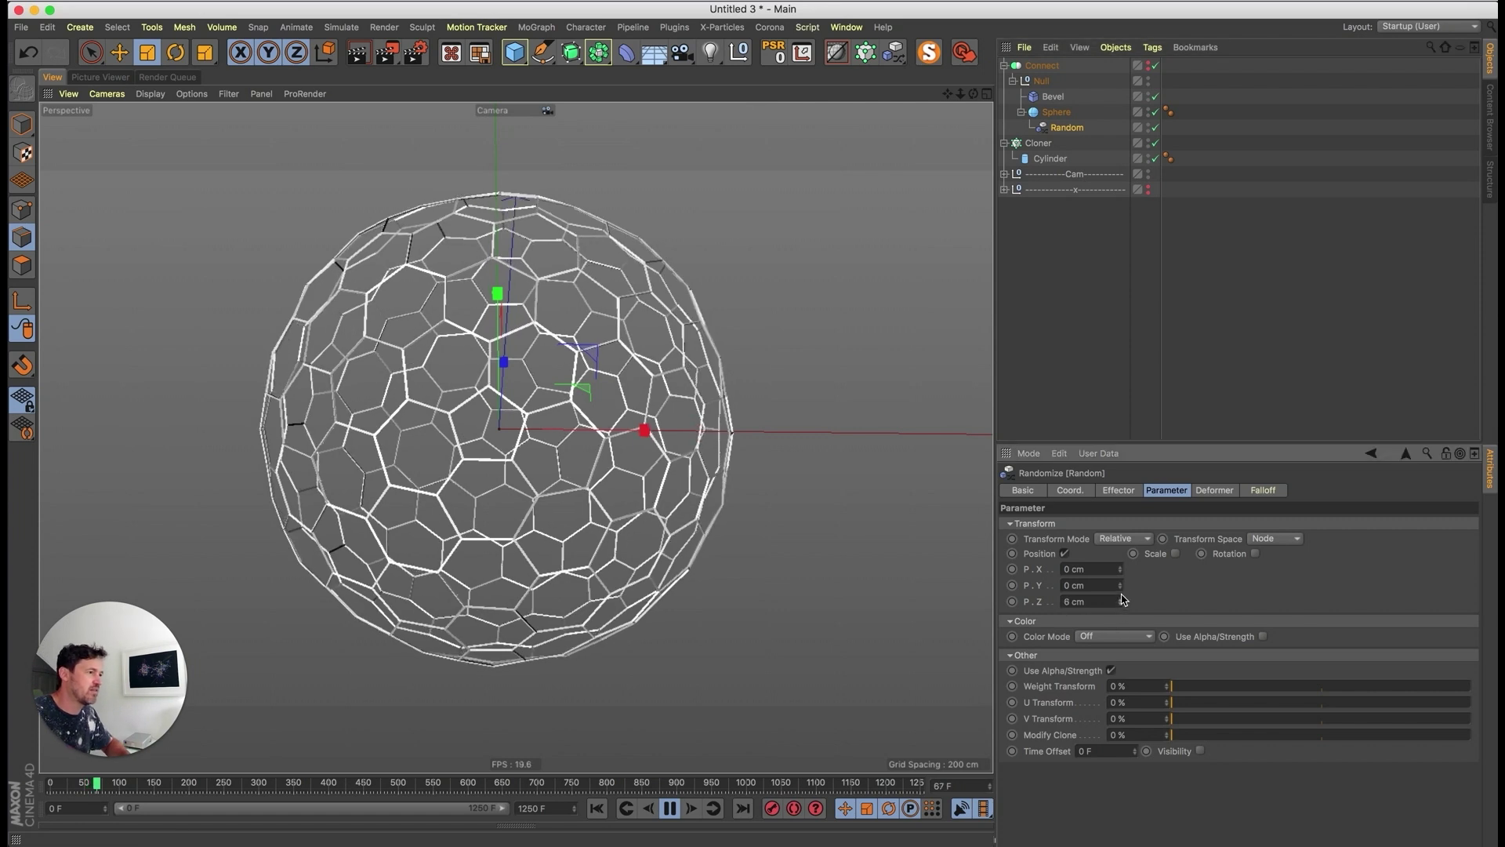
click(754, 504)
key(shift+f)
key(F8)
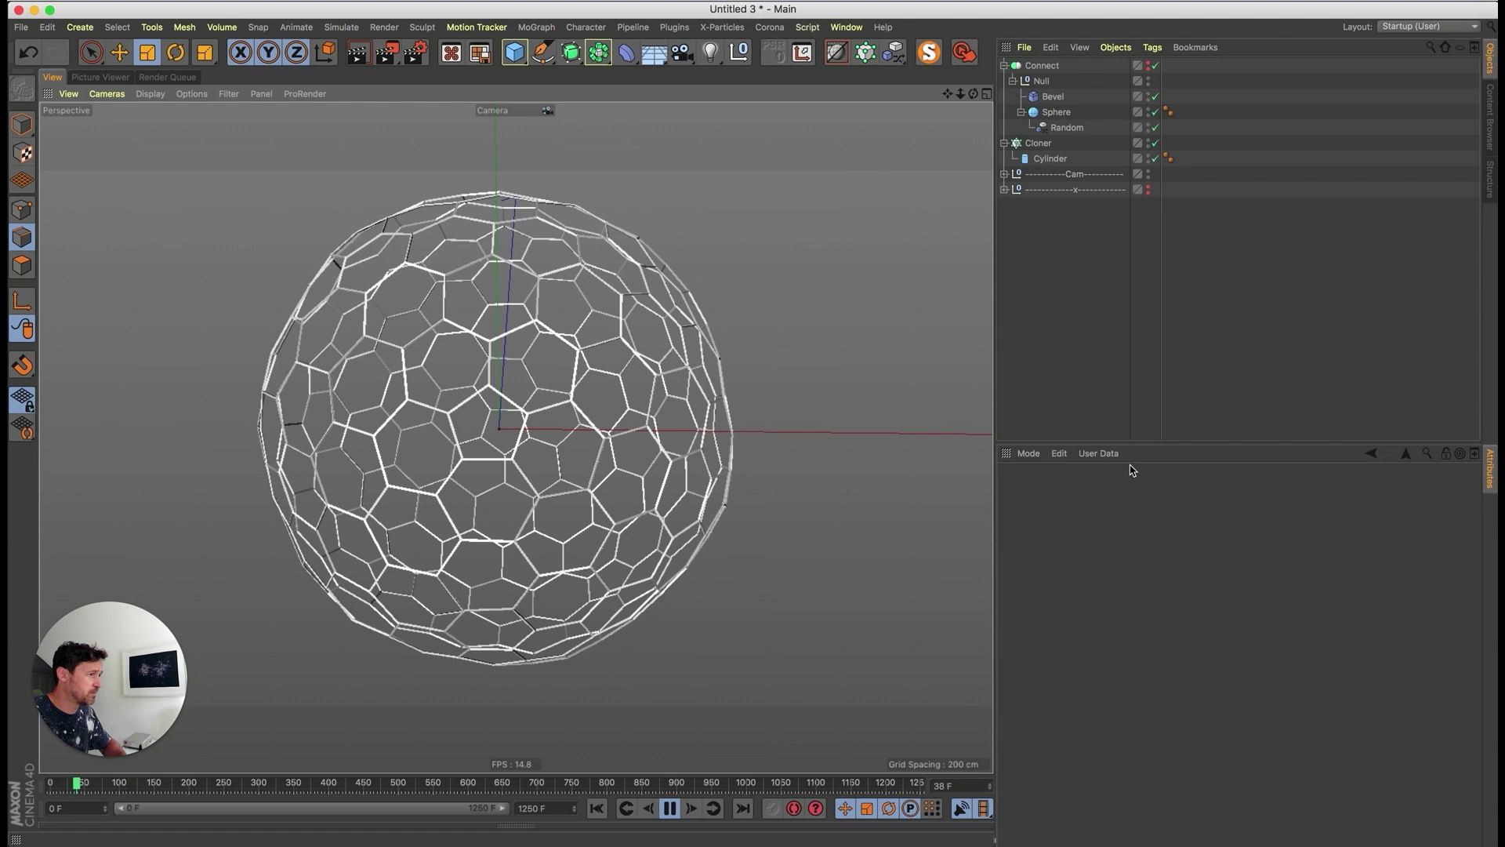
key(F8)
- Add a Plain effector to the Cloner
click(1080, 144)
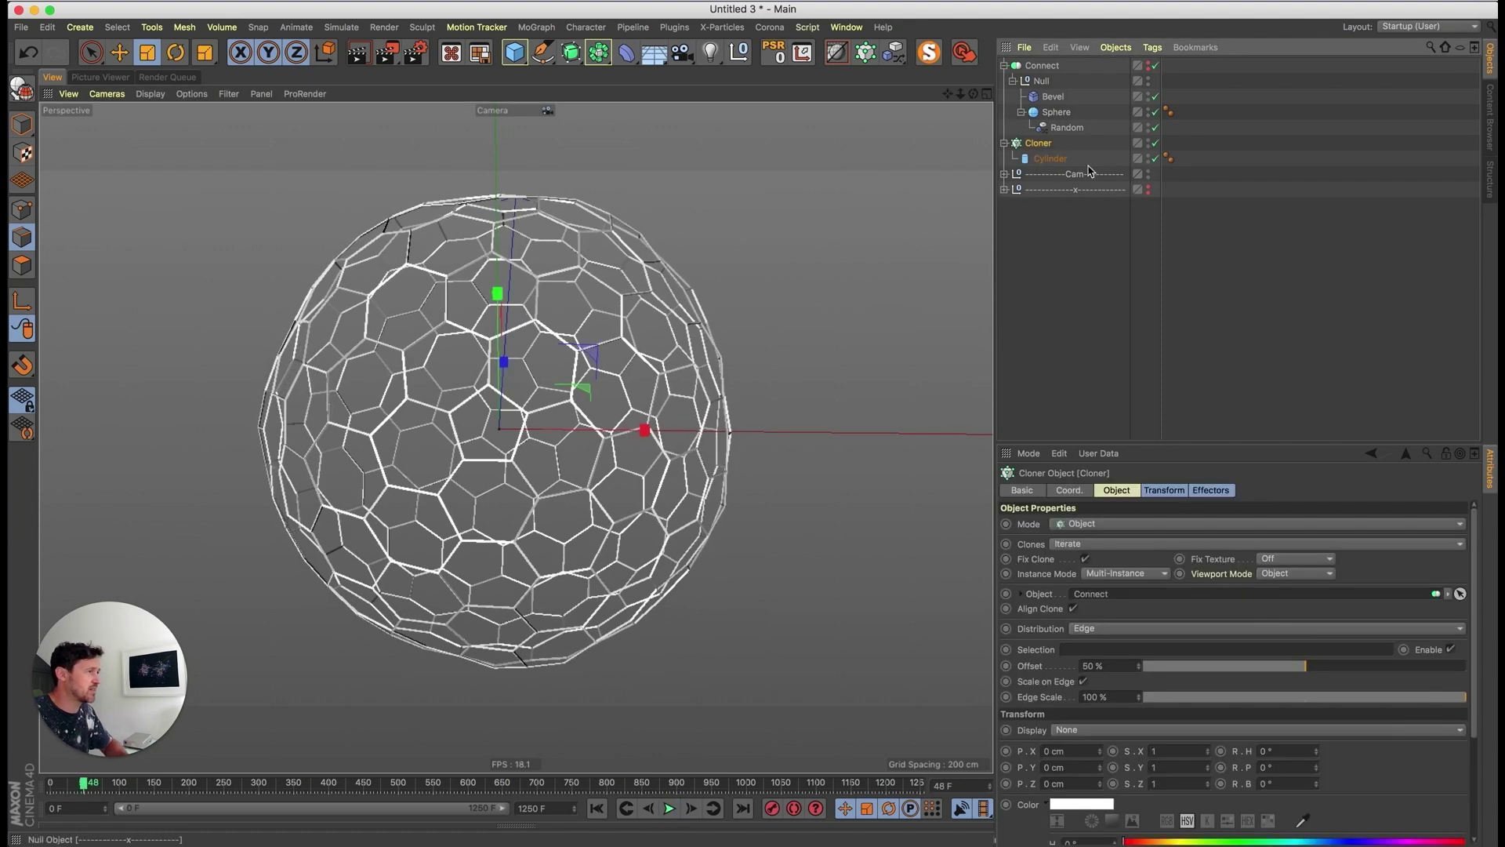
click(894, 52)
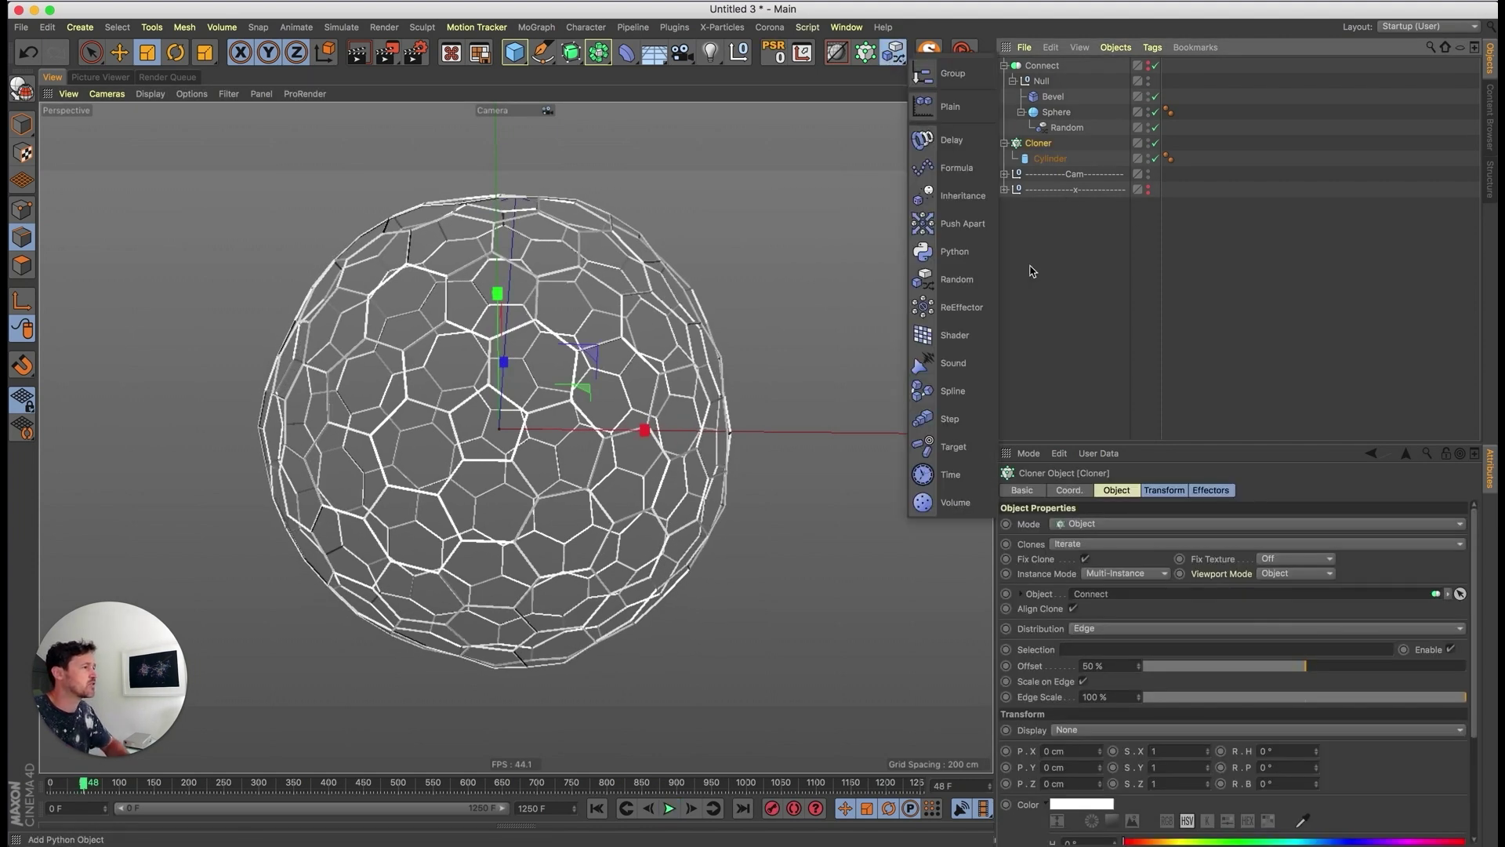
click(980, 100)
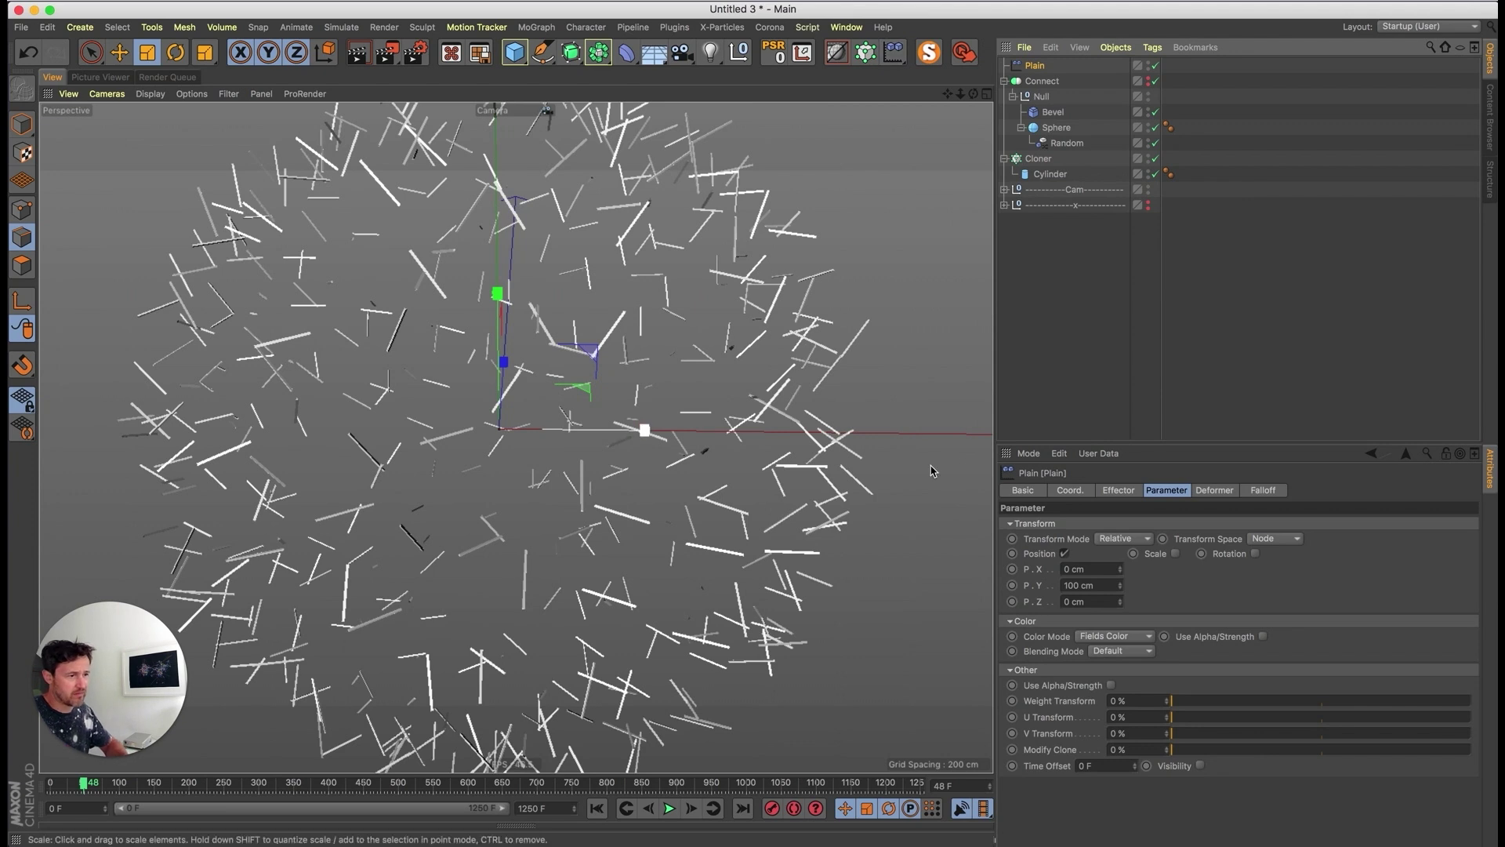
- Turn off position and enable uniform scale on the Plain effector, scaling the clones down to nothing
click(1064, 553)
click(1170, 553)
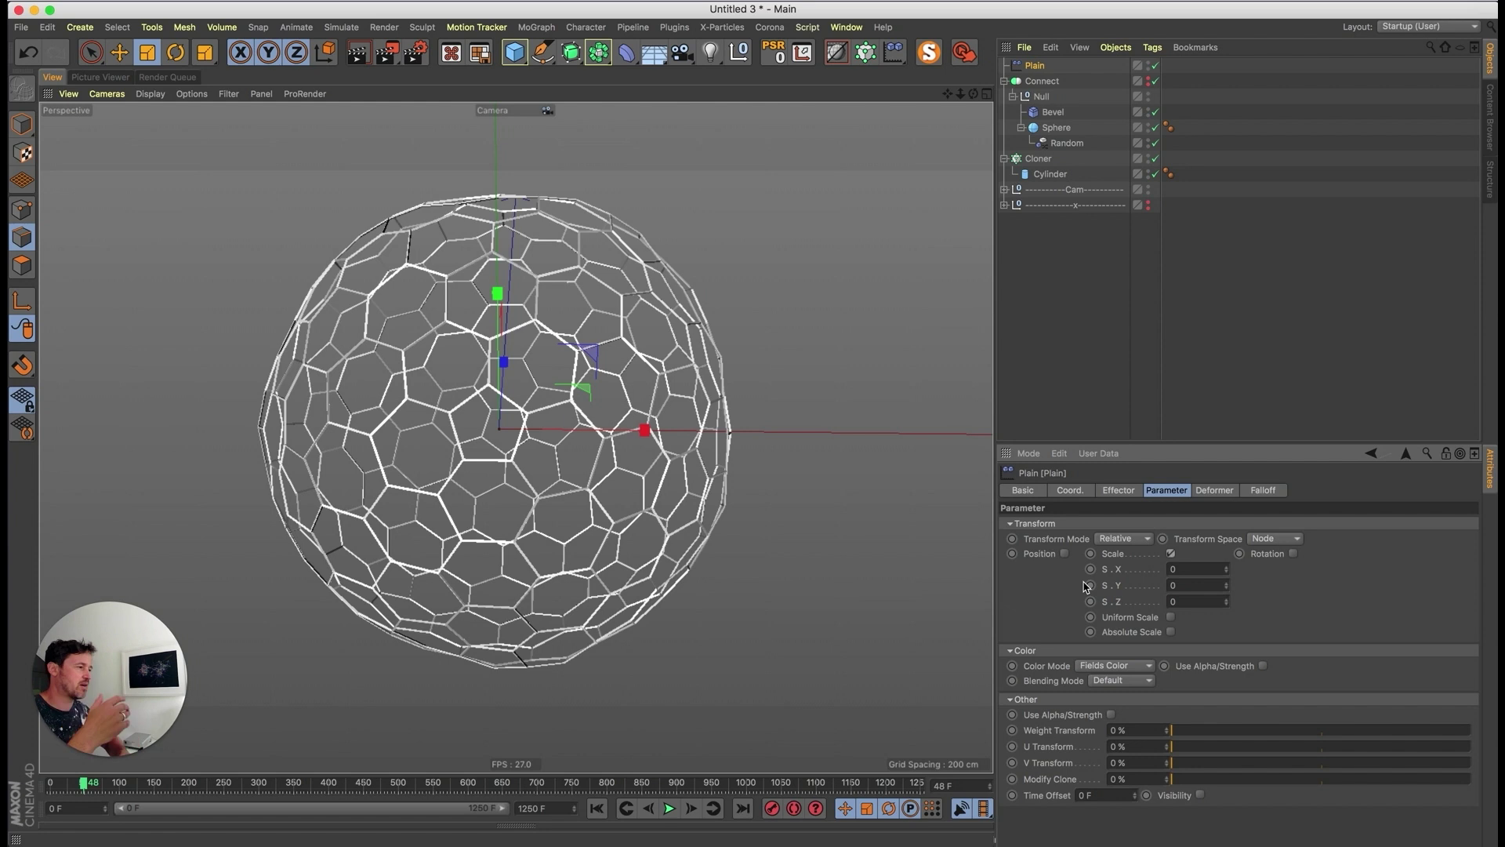
click(1045, 66)
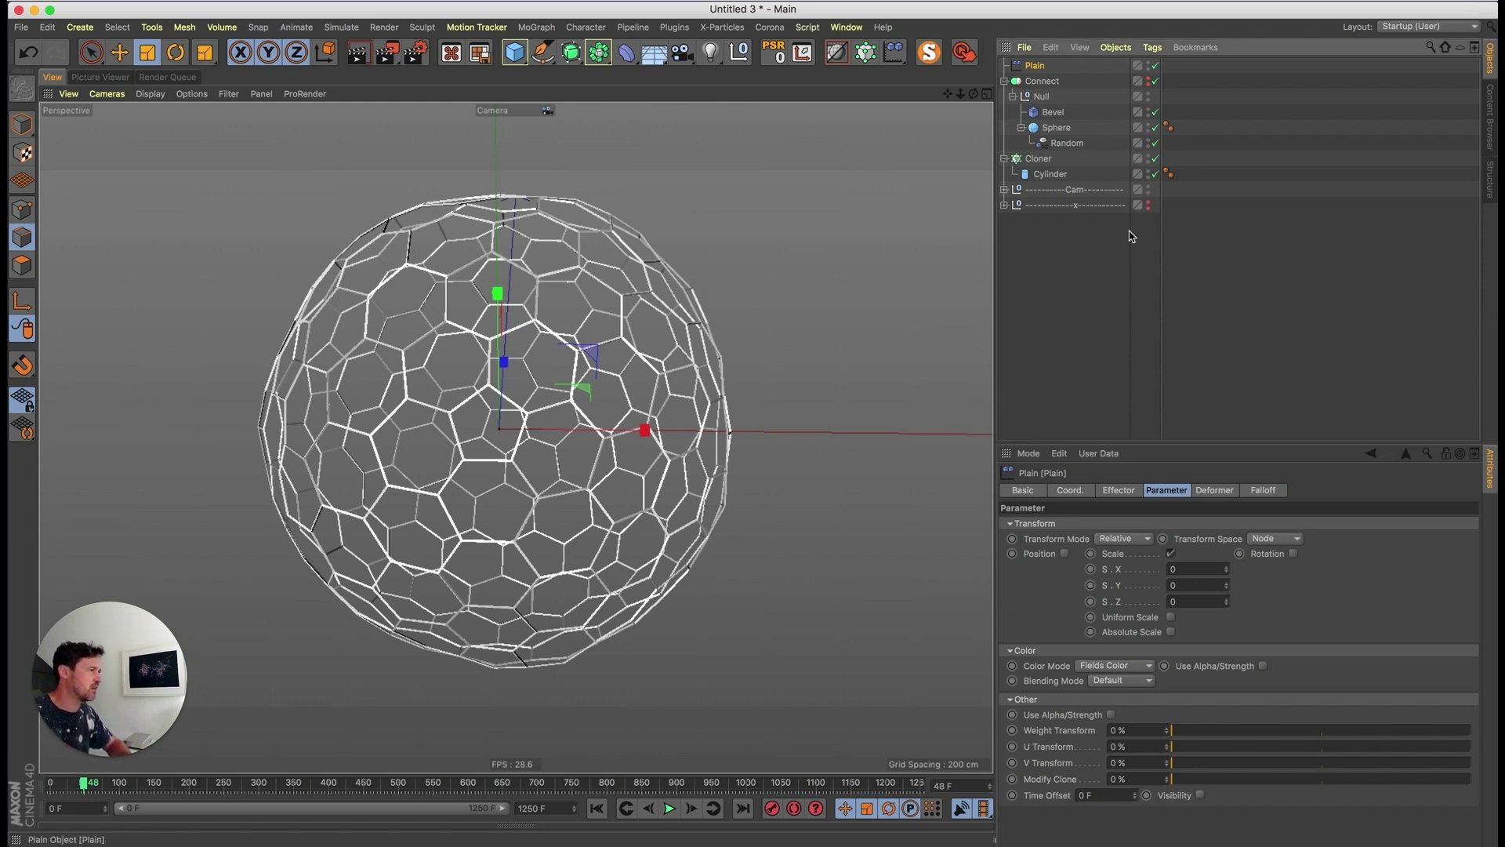
click(1171, 618)
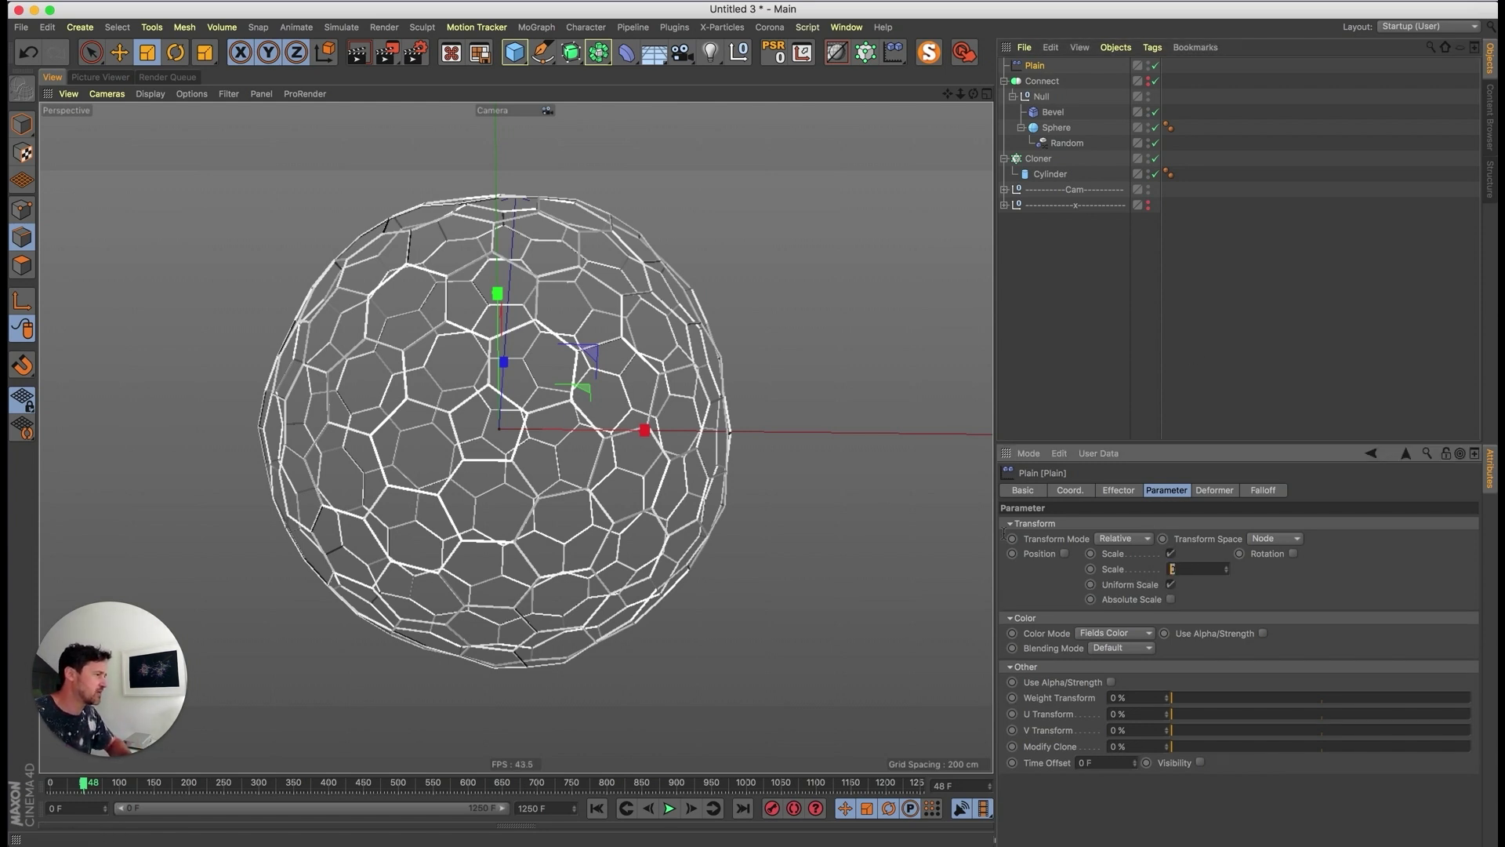
- Add a Linear Field to the Plain effector's falloff
click(1263, 490)
click(1044, 640)
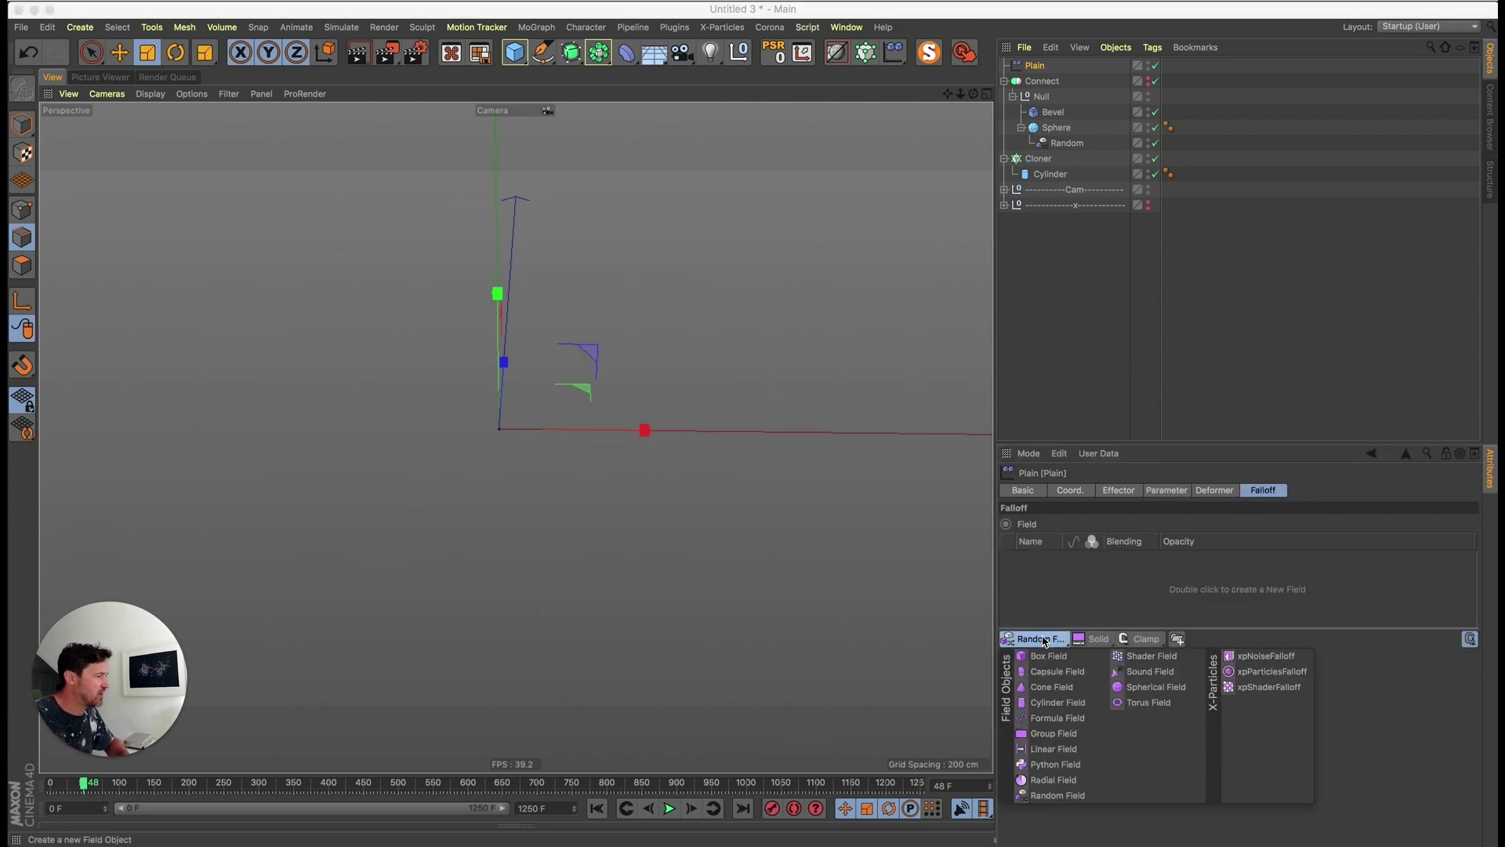
click(1062, 749)
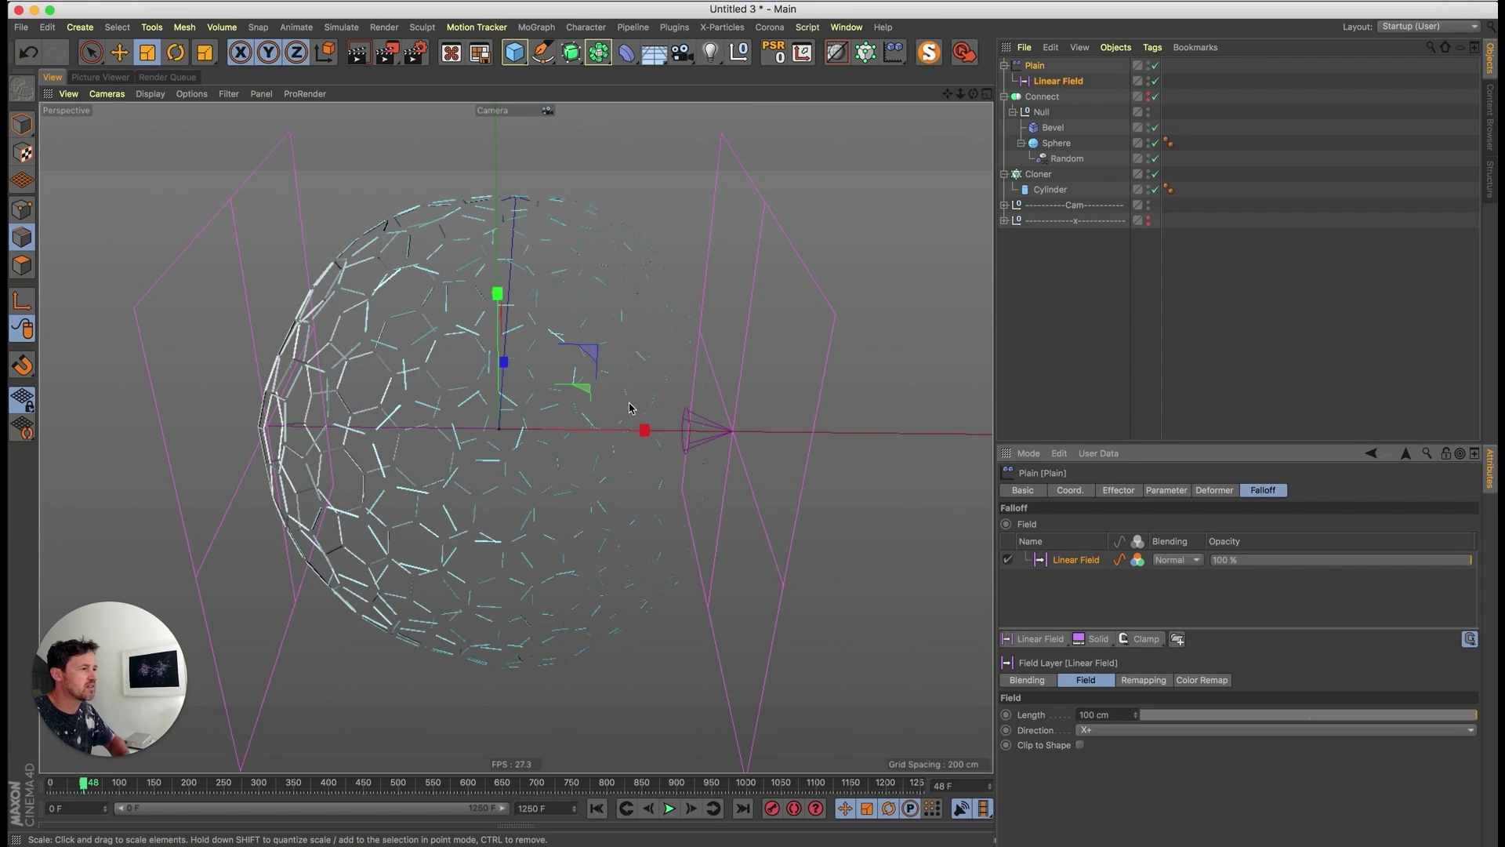
- Move the Linear Field along X to about -273.86 cm, before the sphere, and keyframe its X position at frame 0
drag(574, 452, 980, 627)
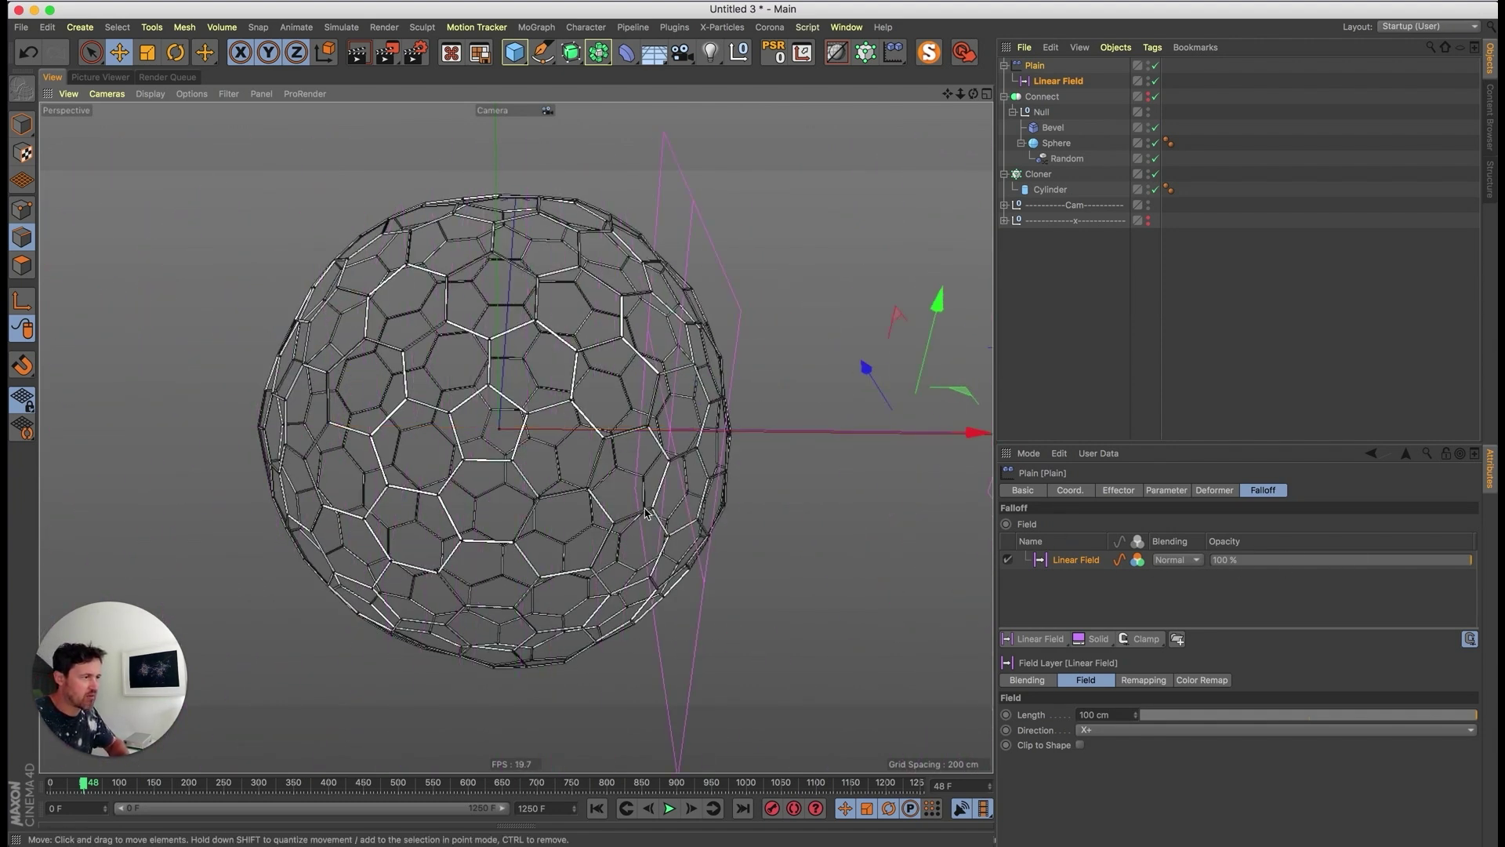
scroll(631, 506, down, 3)
alt+middle_drag(766, 462, 712, 487)
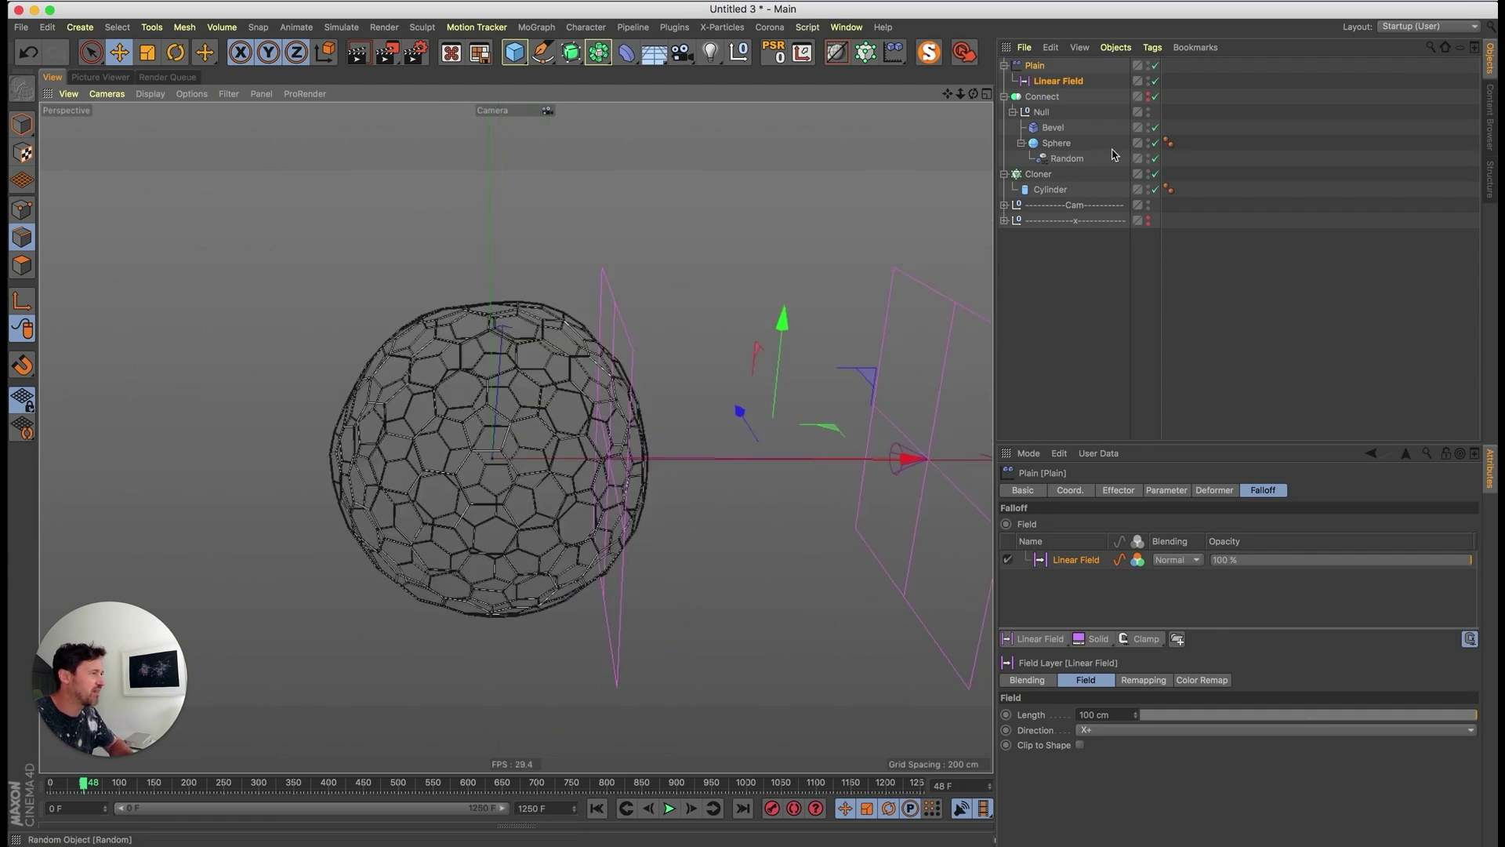
drag(903, 460, 189, 684)
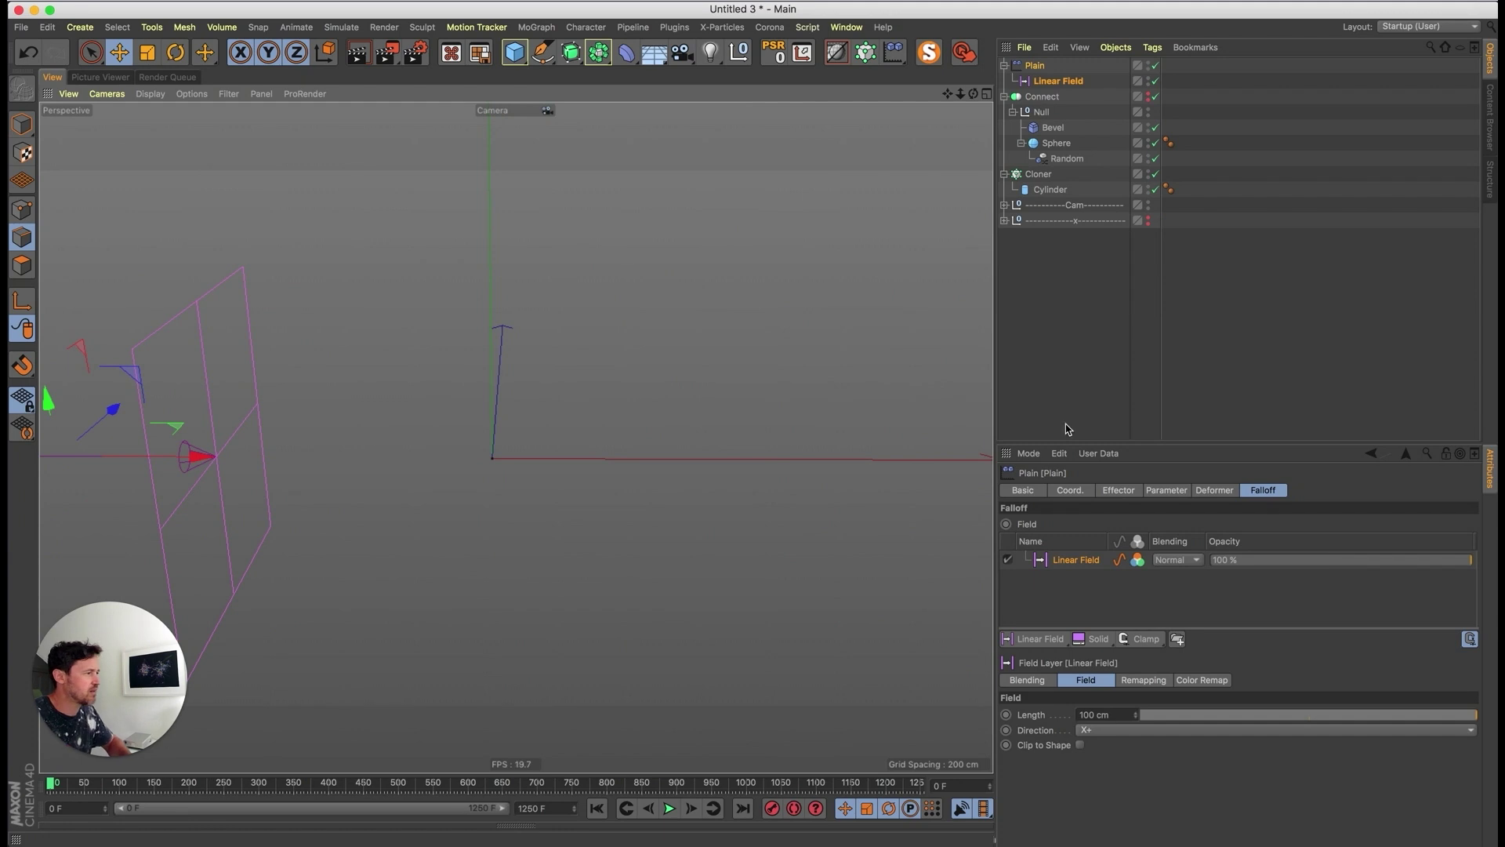
click(1057, 81)
click(1090, 492)
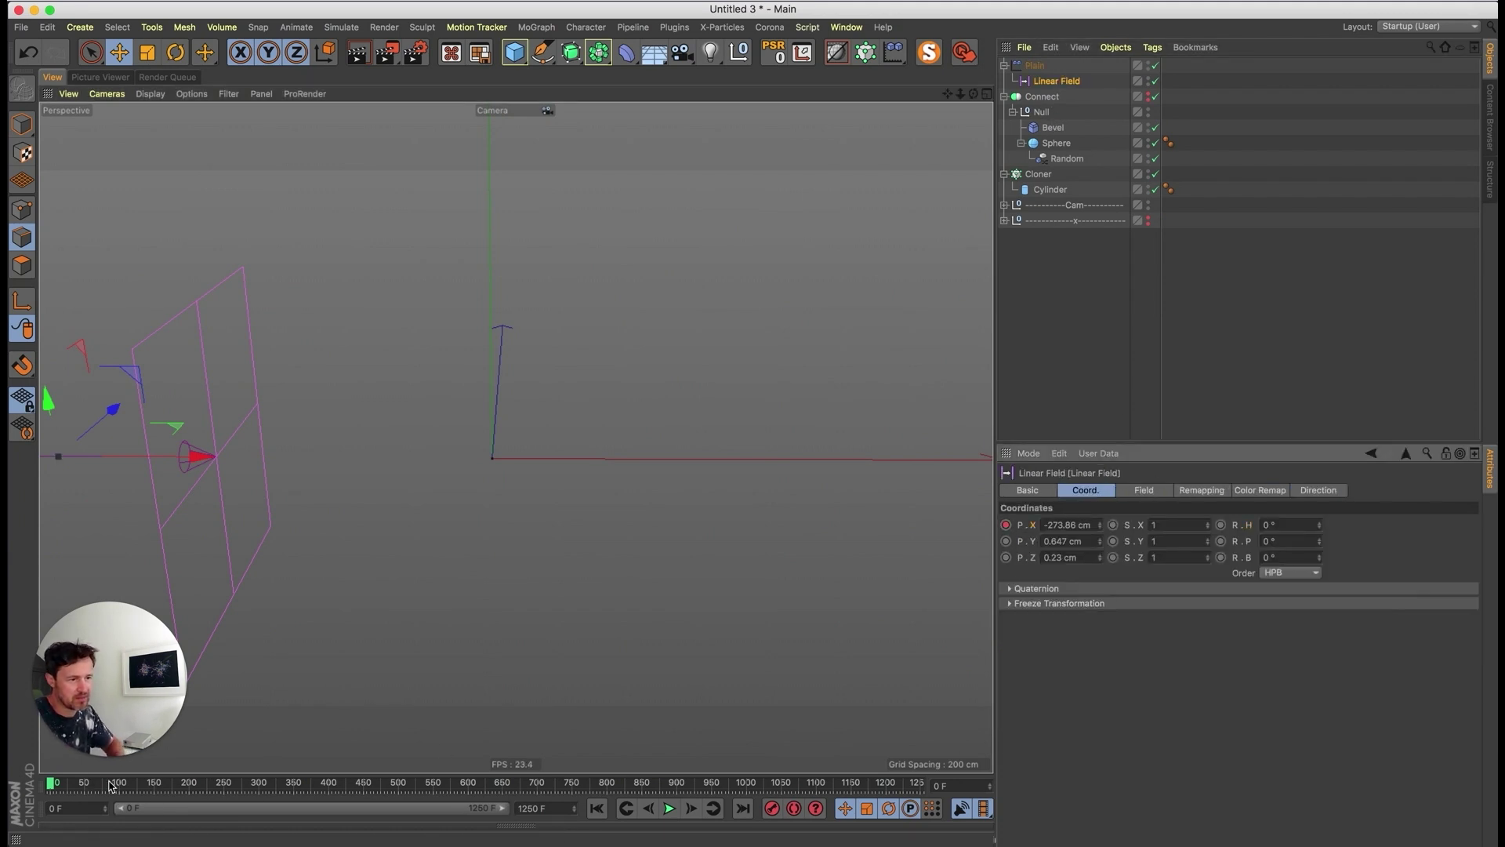
- At frame 25, move the Linear Field past the sphere to about X 252.648 cm and keyframe its X position
drag(111, 787, 88, 790)
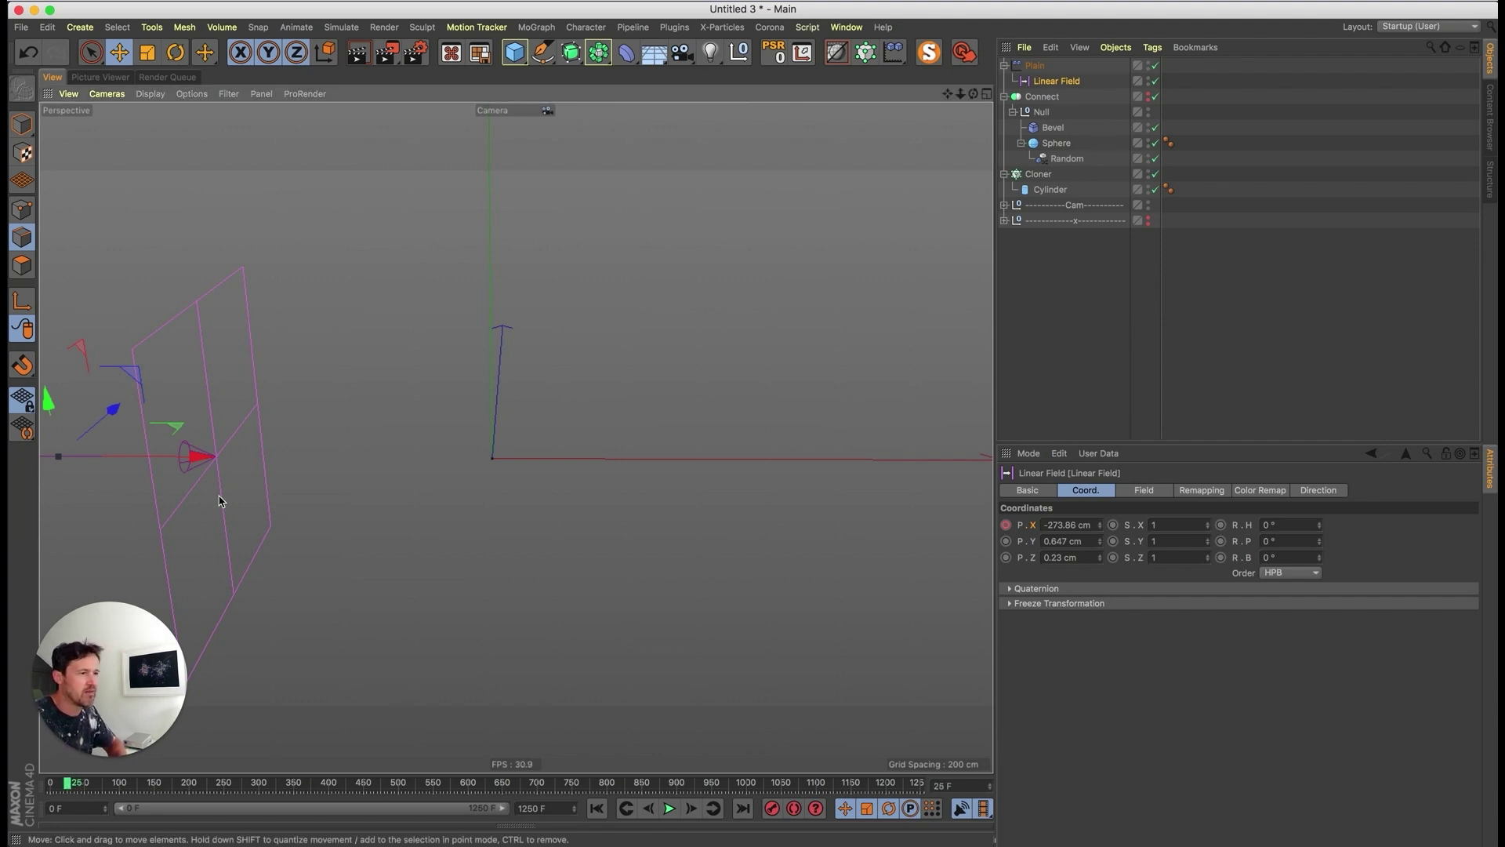
drag(202, 457, 1160, 580)
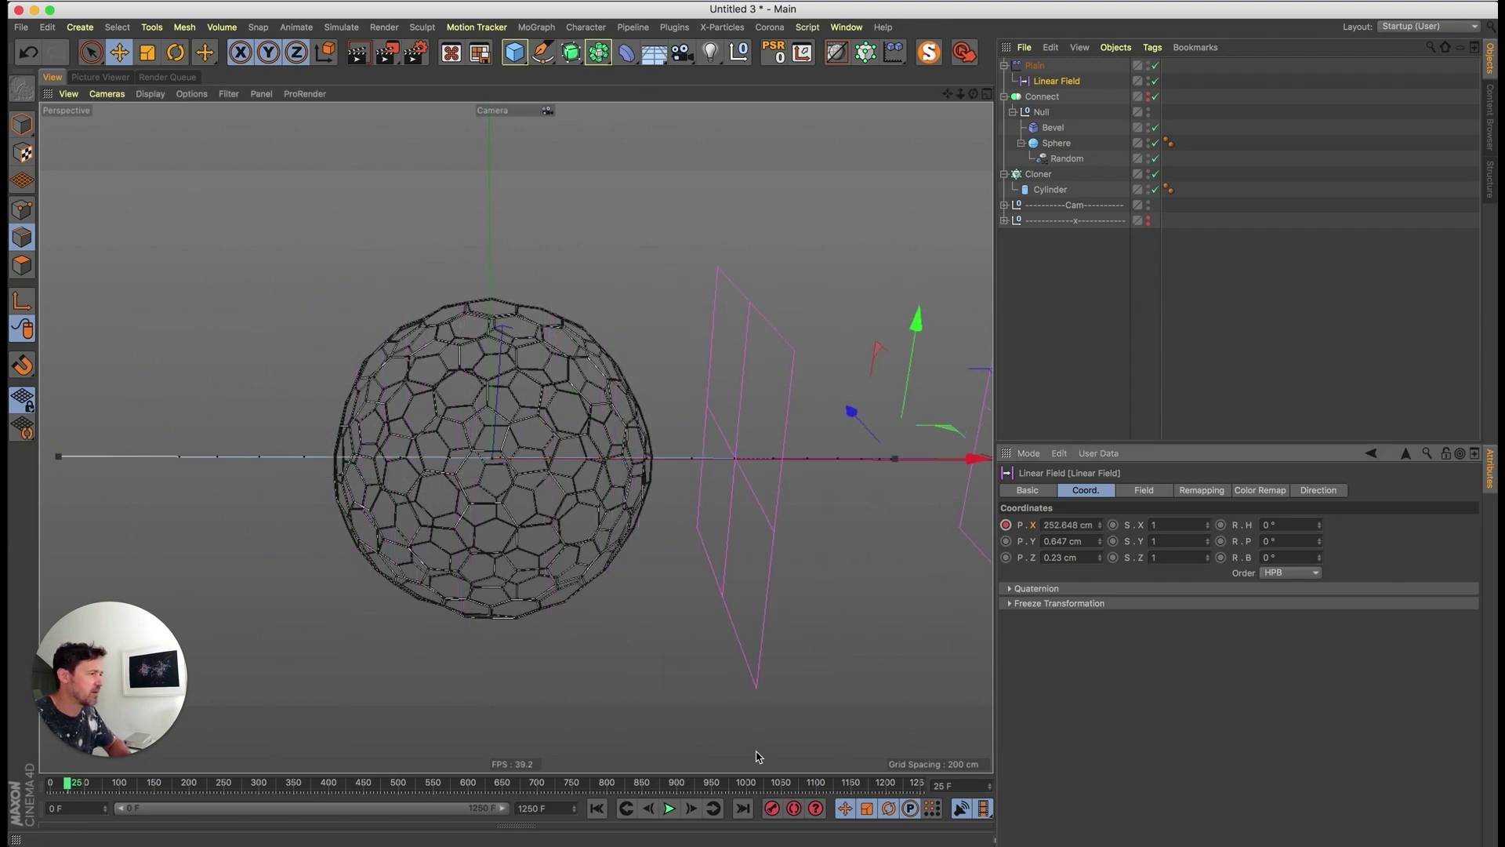
- Set the icosahedron sphere's segments to 96
click(1057, 147)
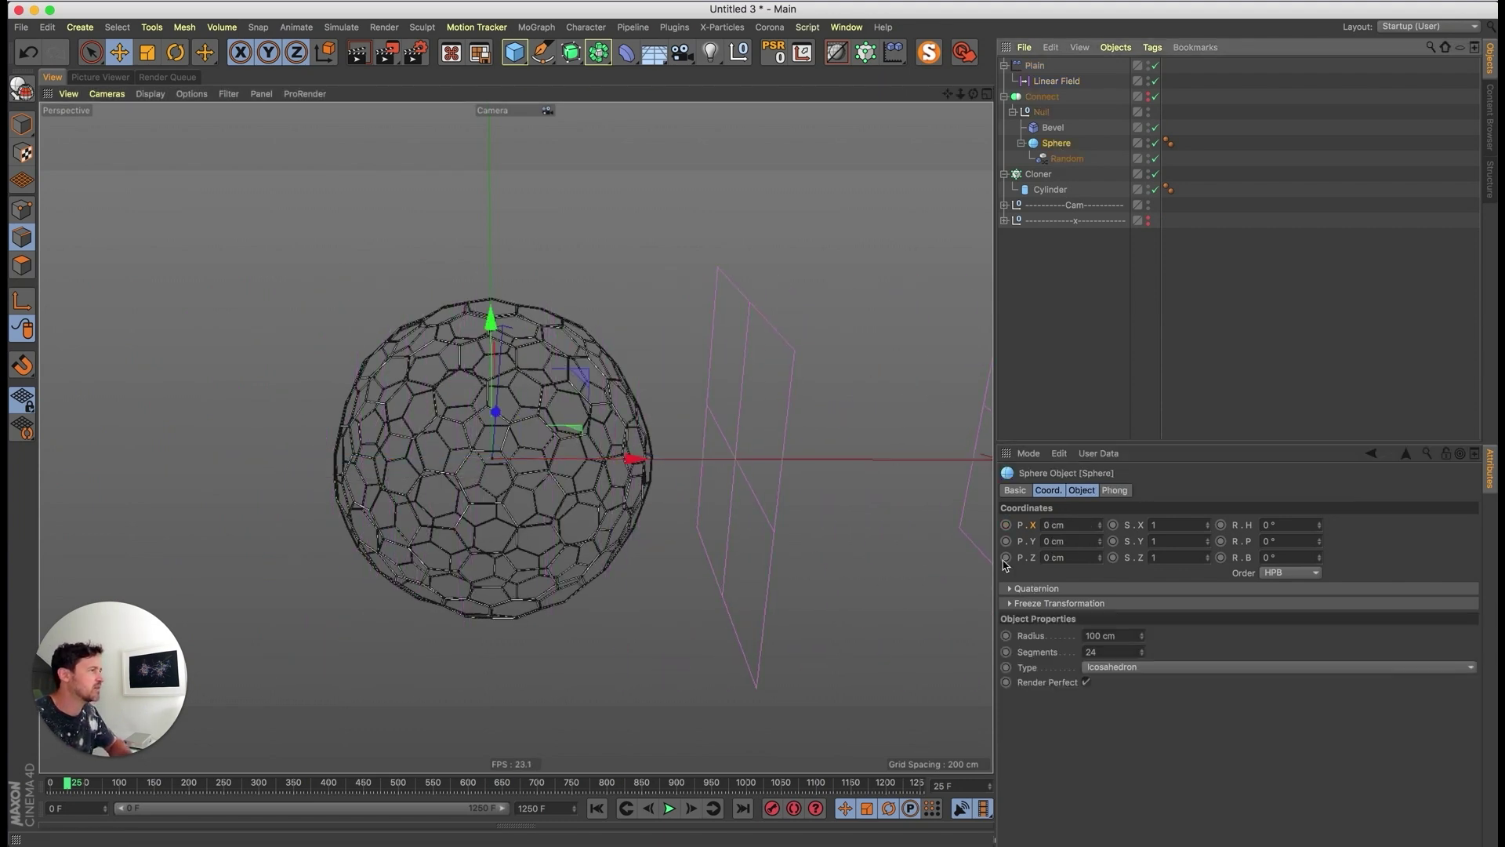
double_click(1121, 653)
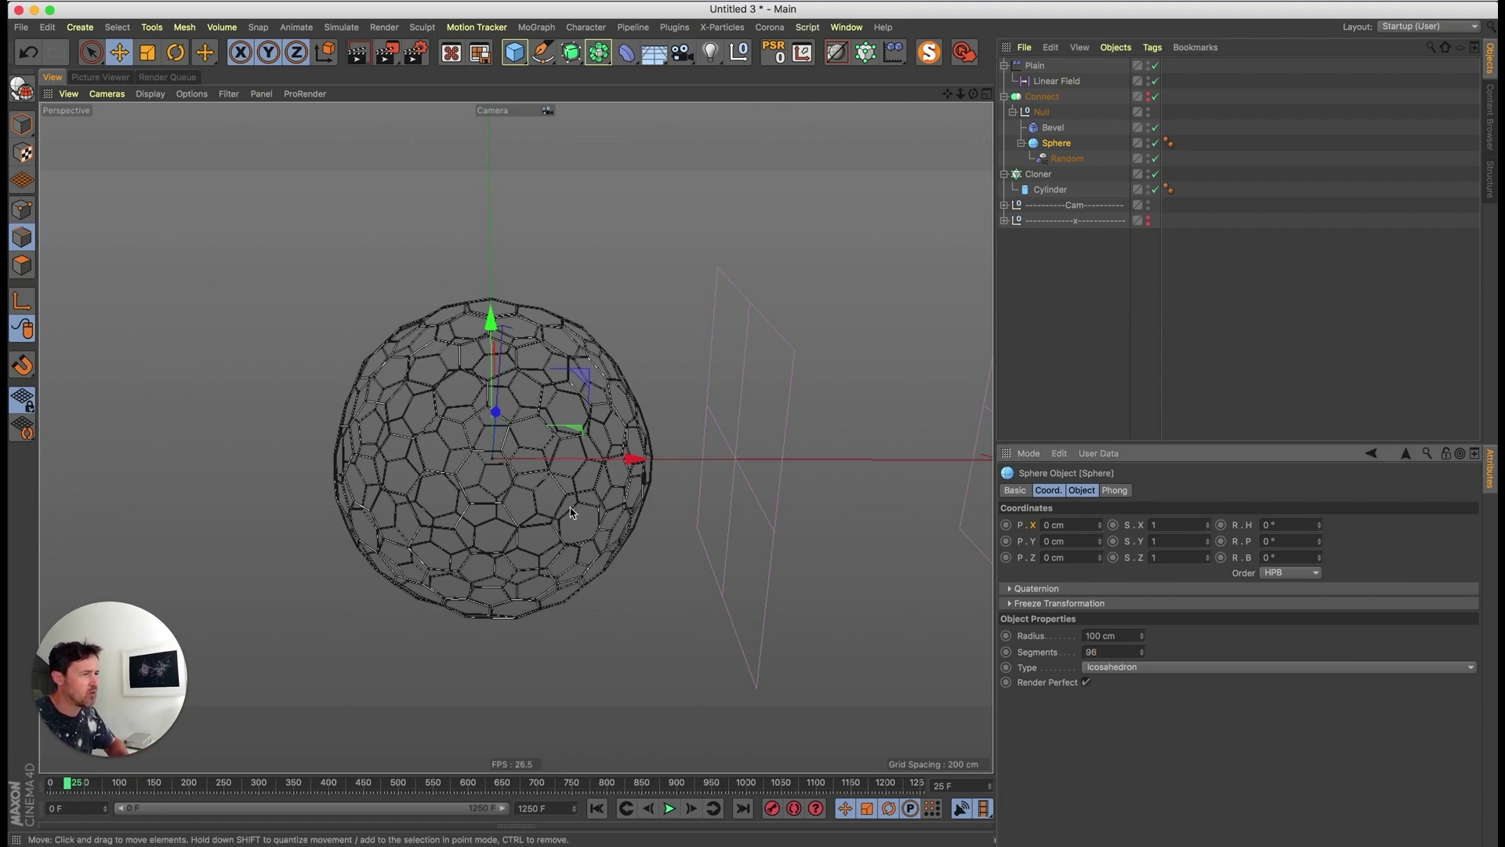
click(1156, 345)
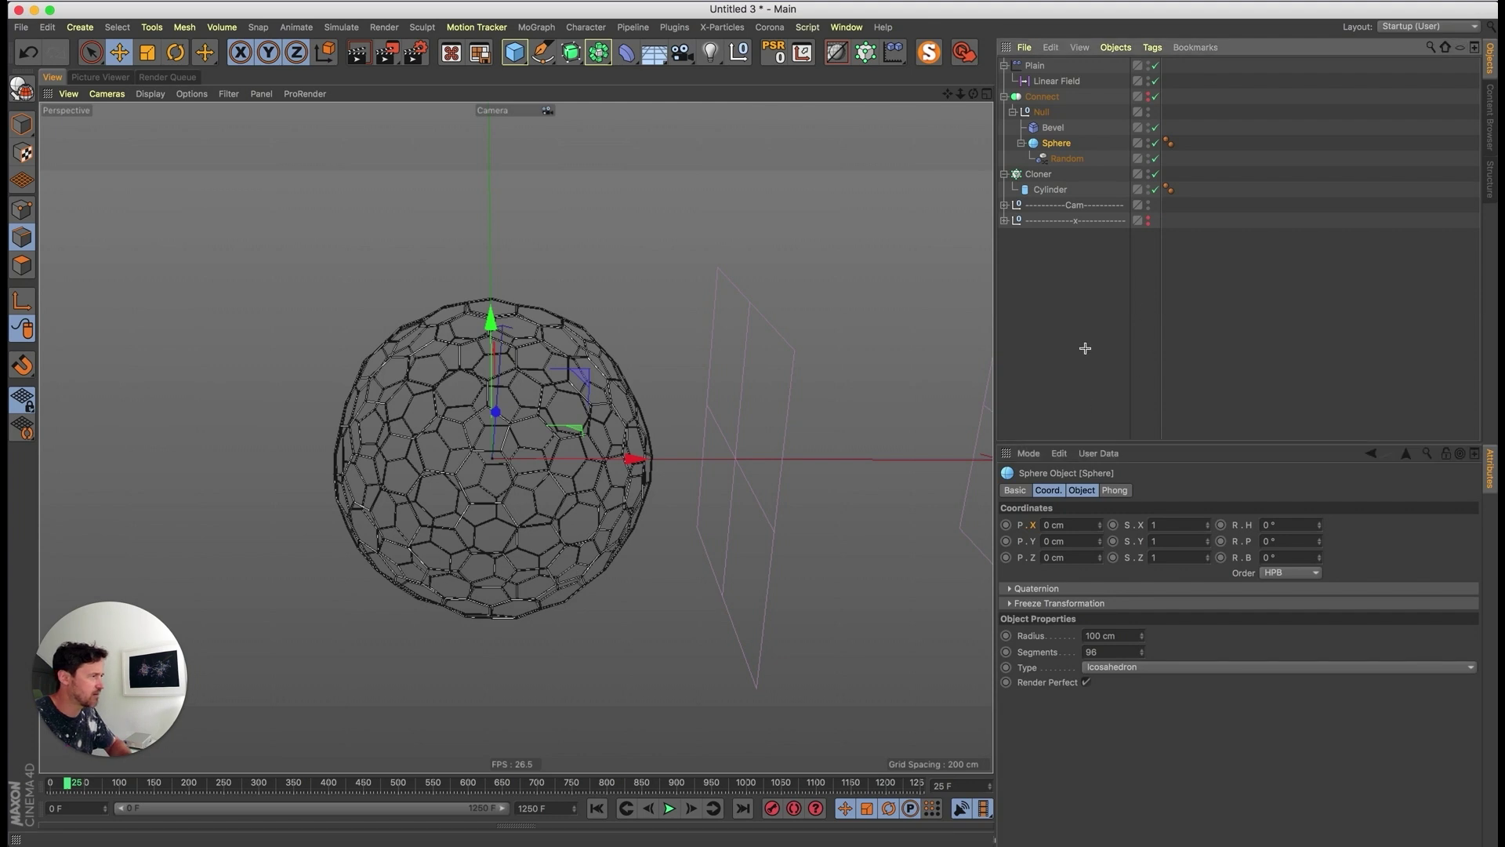
scroll(507, 470, up, 3)
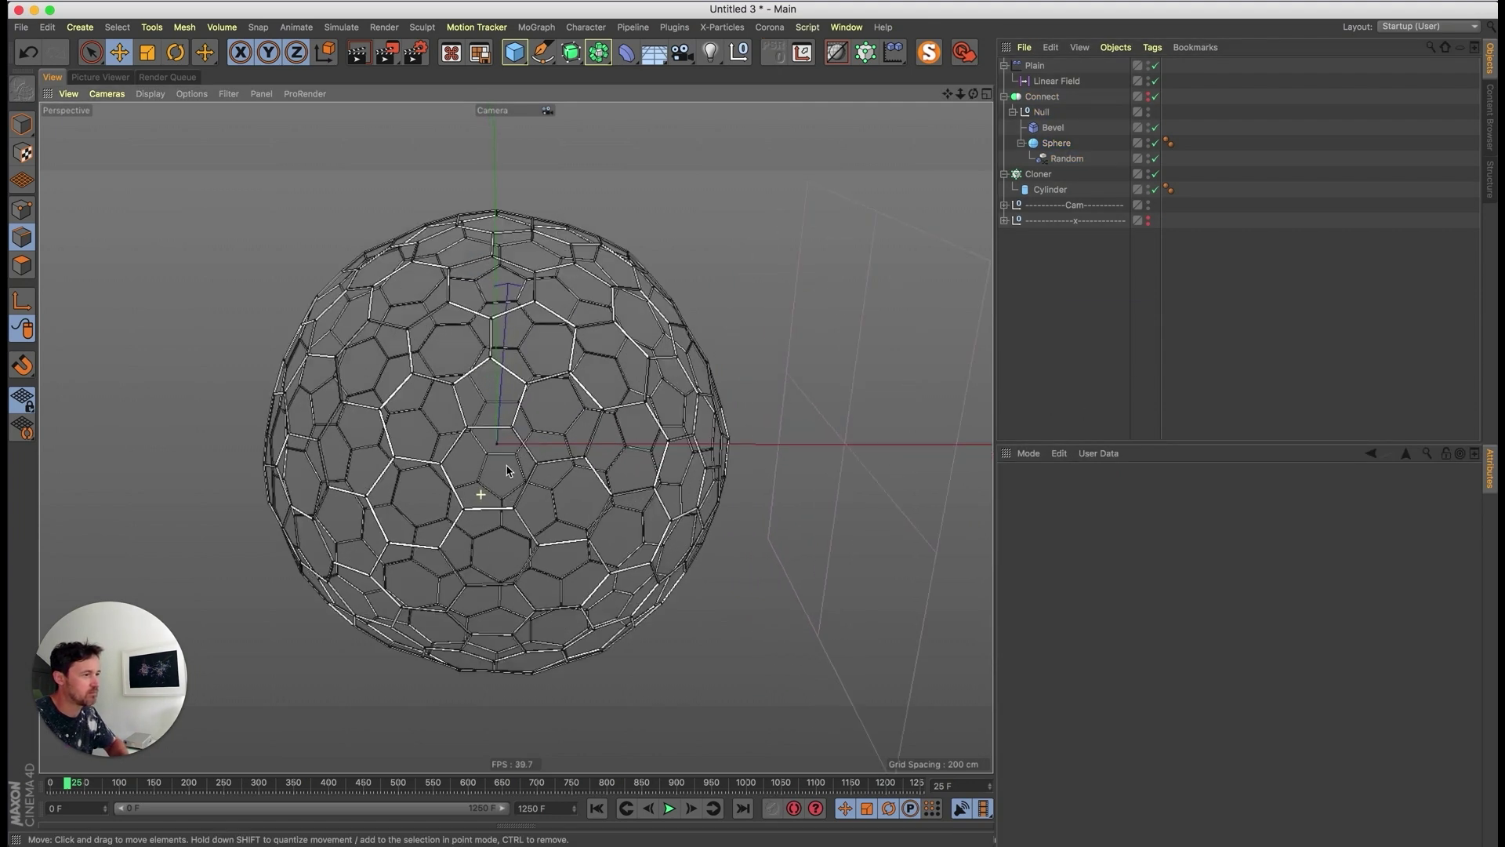
- Raise the icosahedron sphere's segment count to make the hexagonal wireframe denser
click(1056, 143)
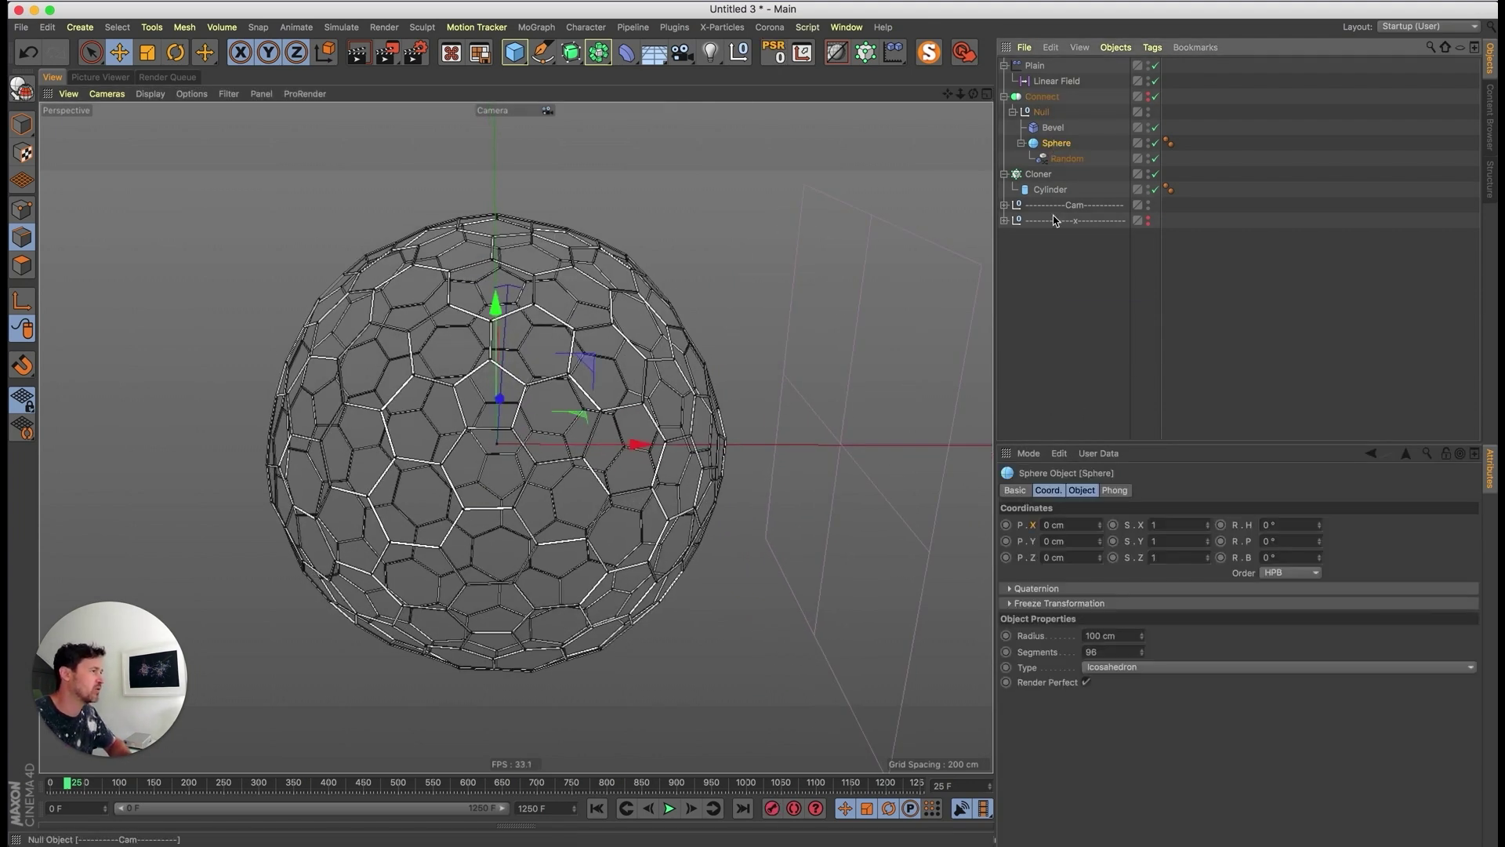
double_click(1113, 652)
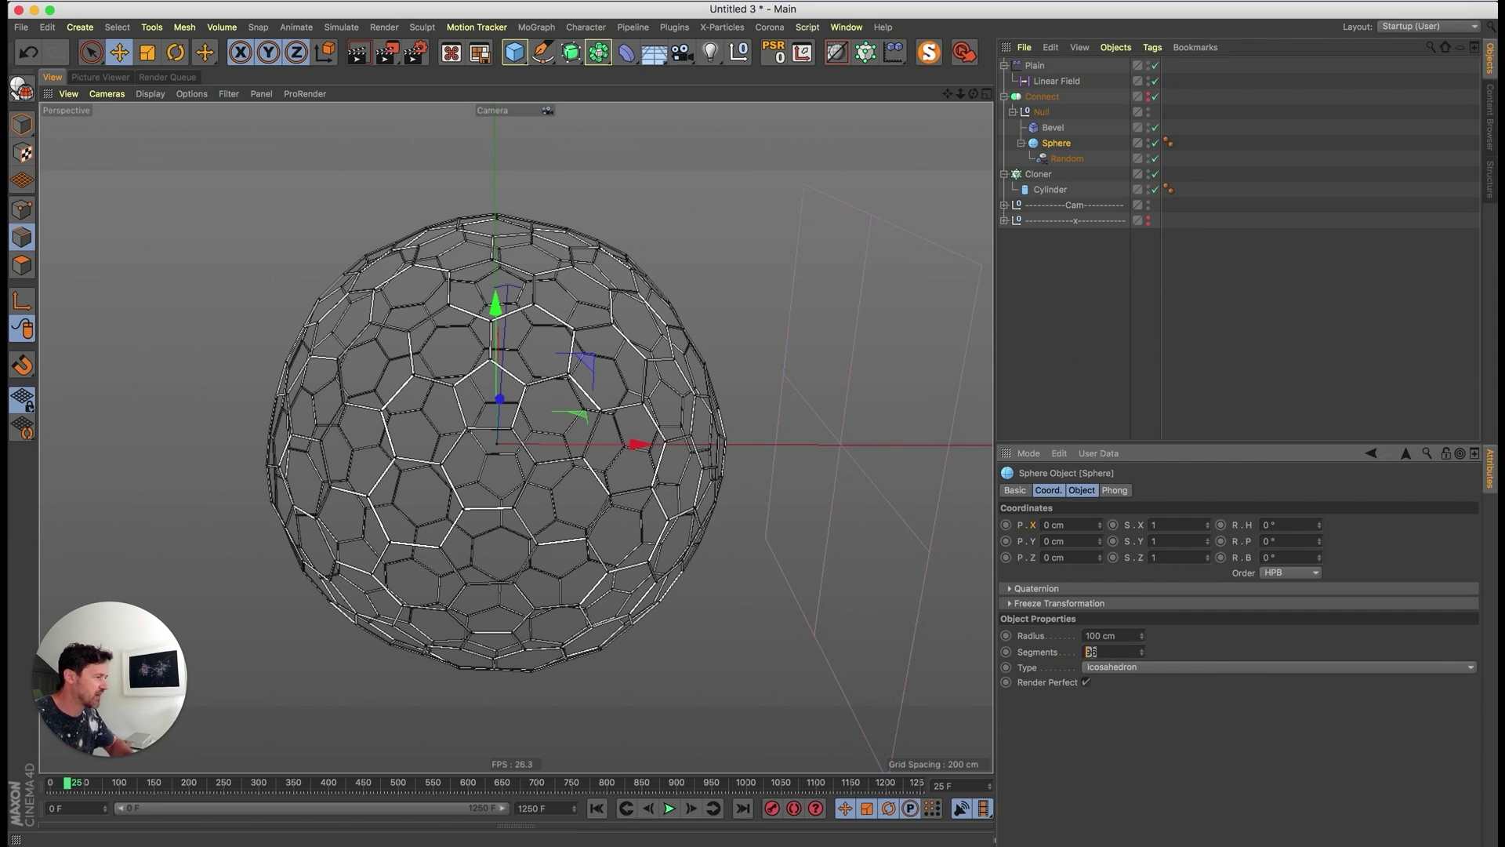
key(super+z)
click(1060, 143)
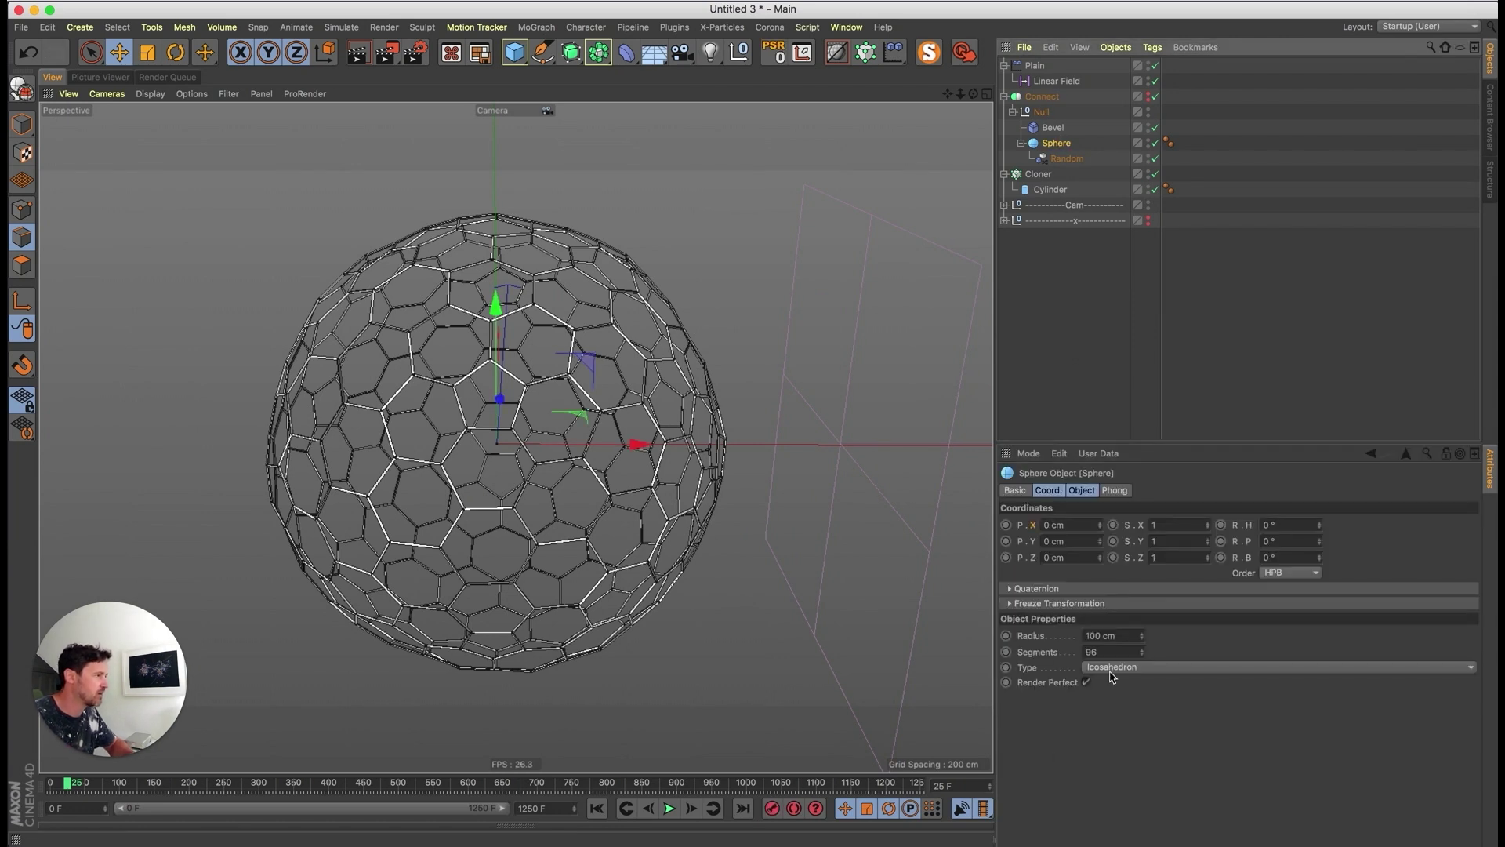
click(1039, 592)
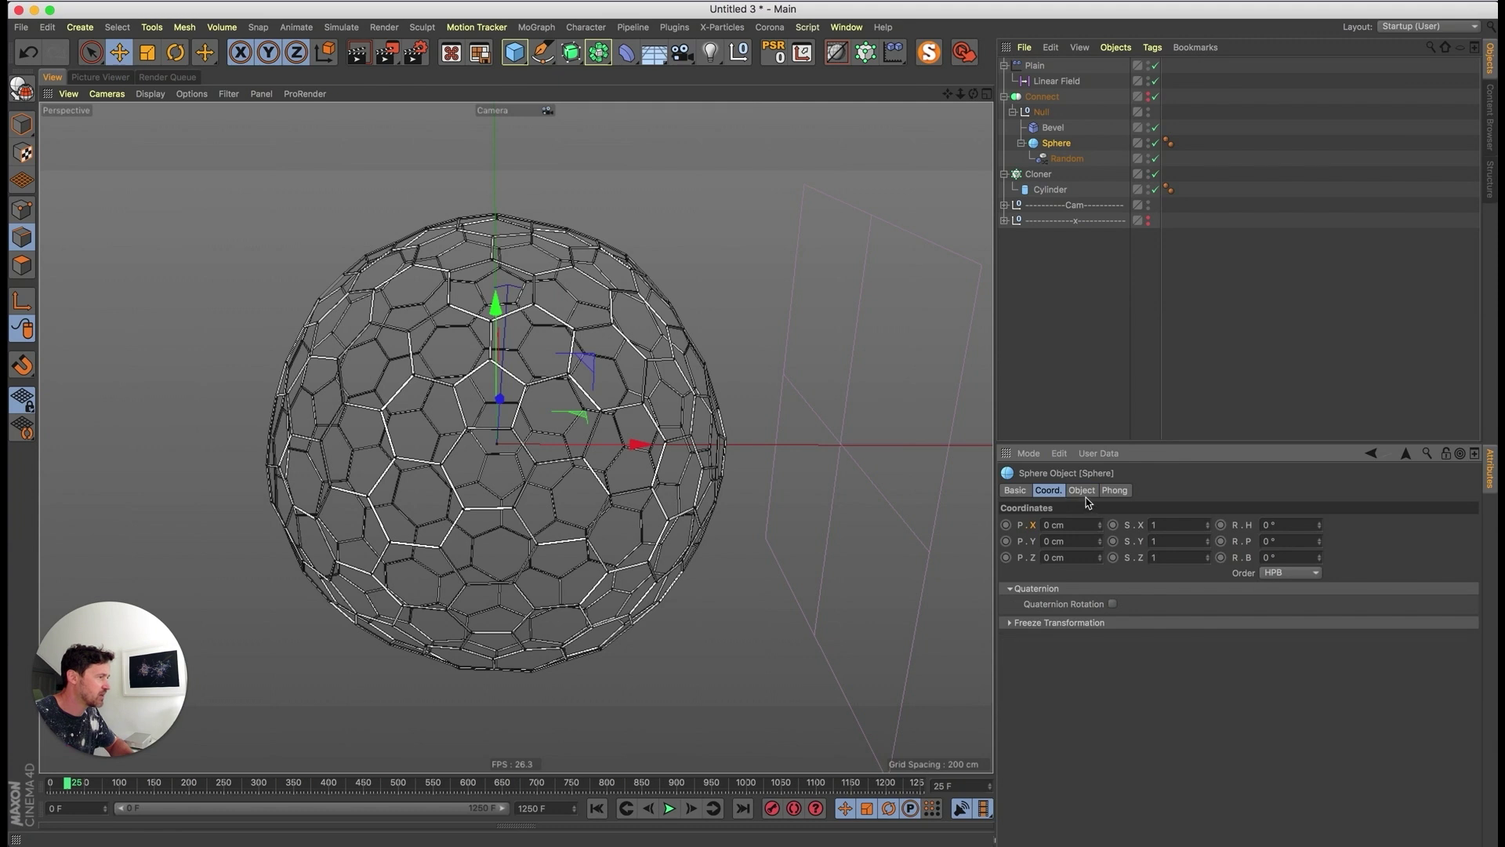
click(1083, 492)
double_click(1120, 541)
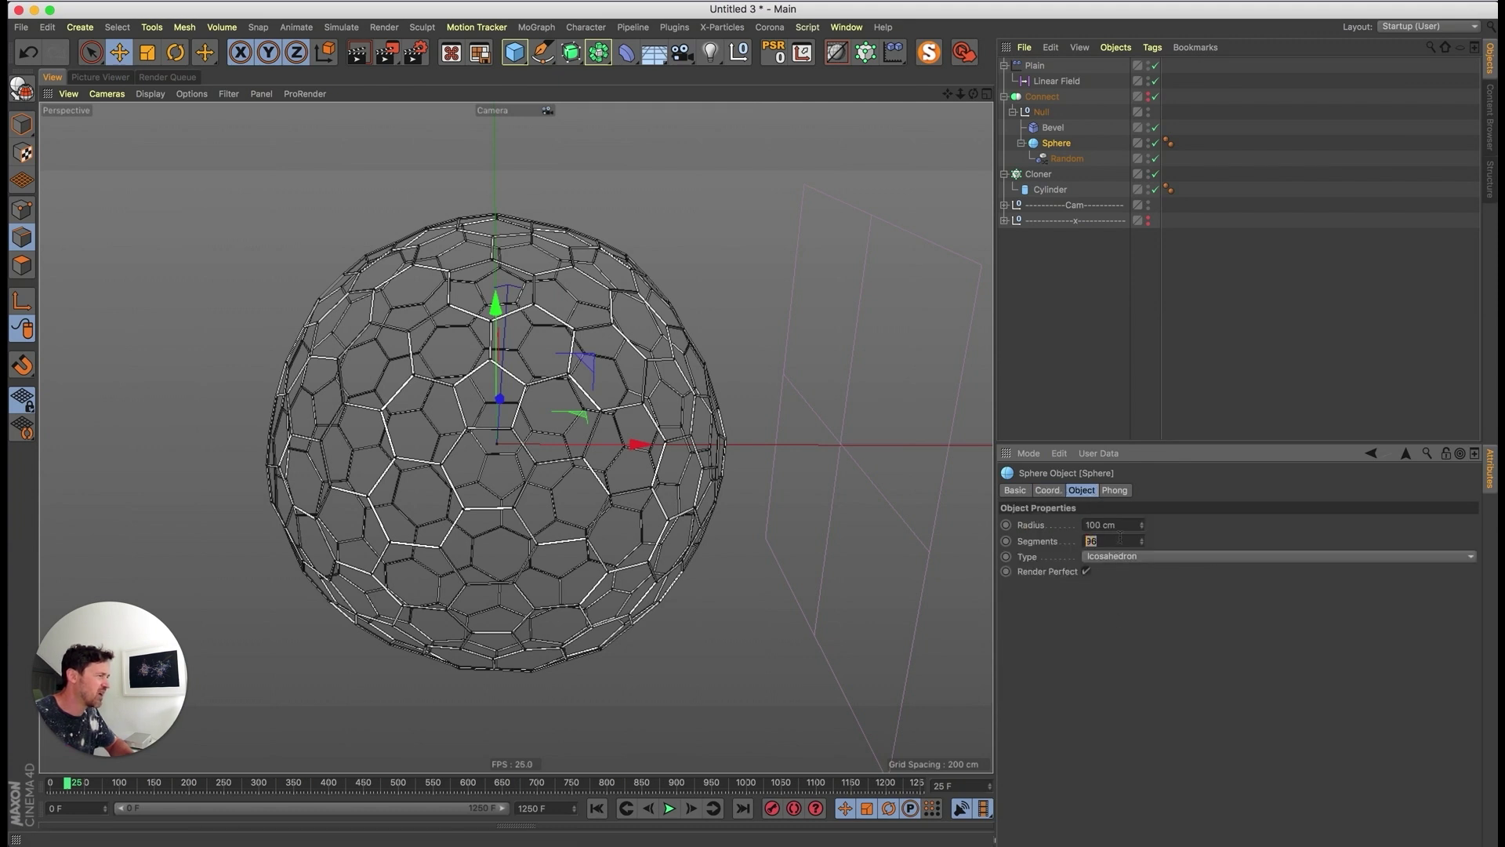
- Move the Plain effector with its Linear Field below the Cloner in the object hierarchy
drag(1035, 65, 1026, 206)
click(1157, 143)
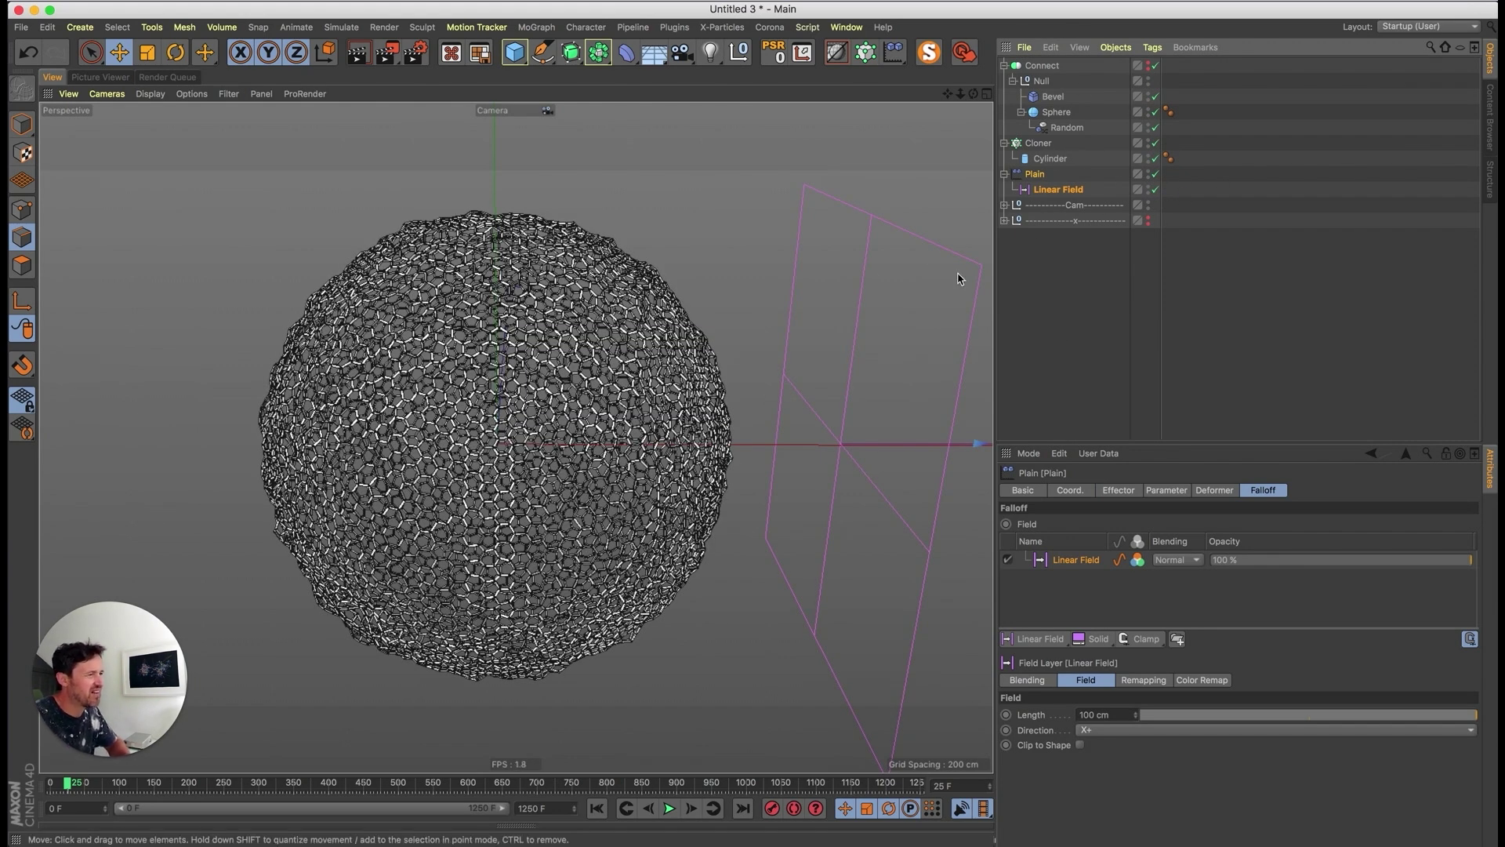
- Set the icosahedron sphere's segments to 64
click(1056, 112)
click(1110, 541)
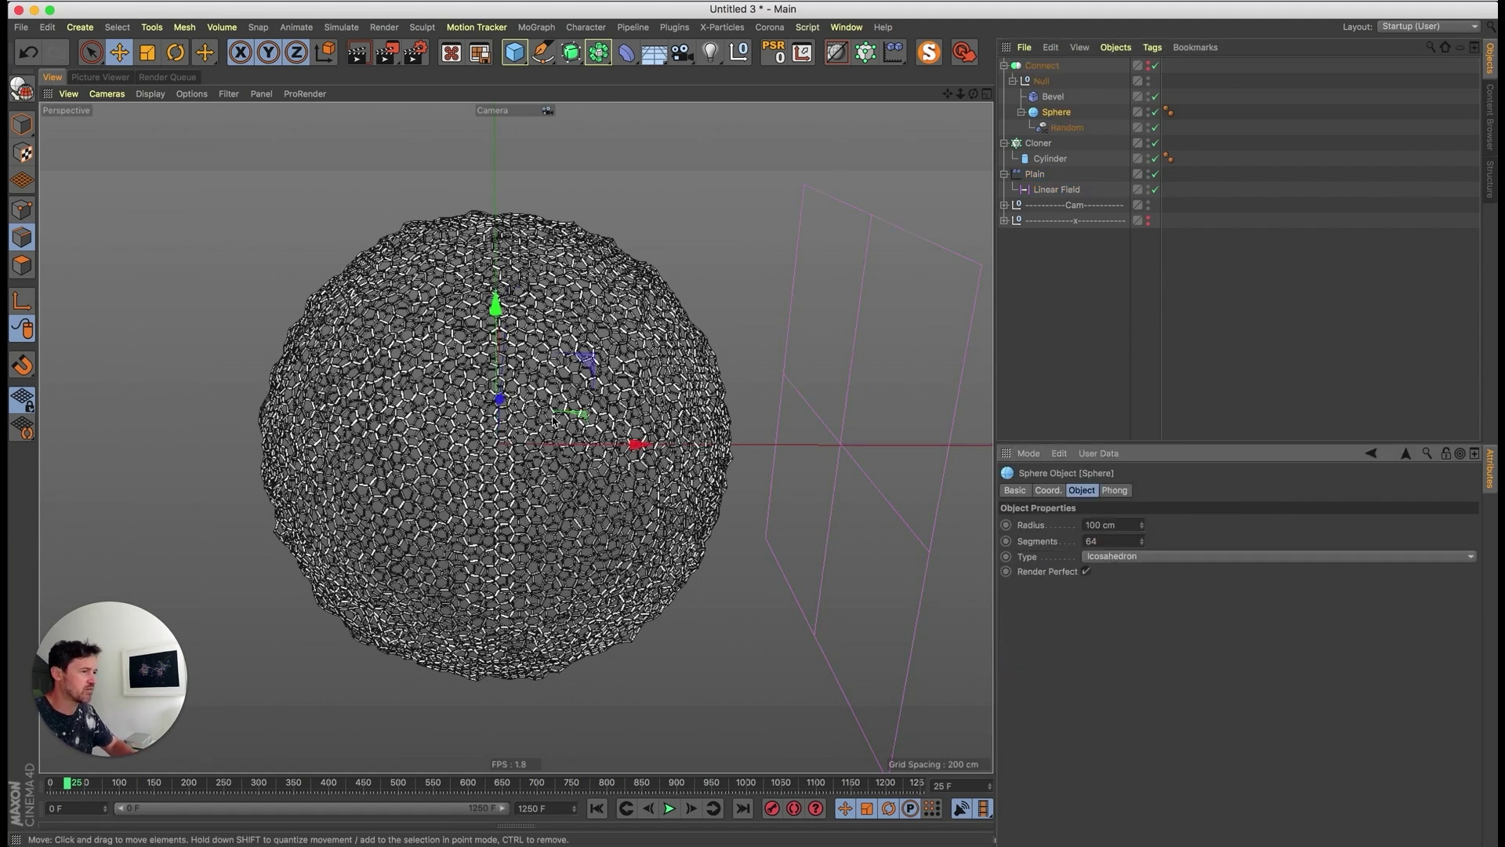
alt+drag(554, 511, 543, 481)
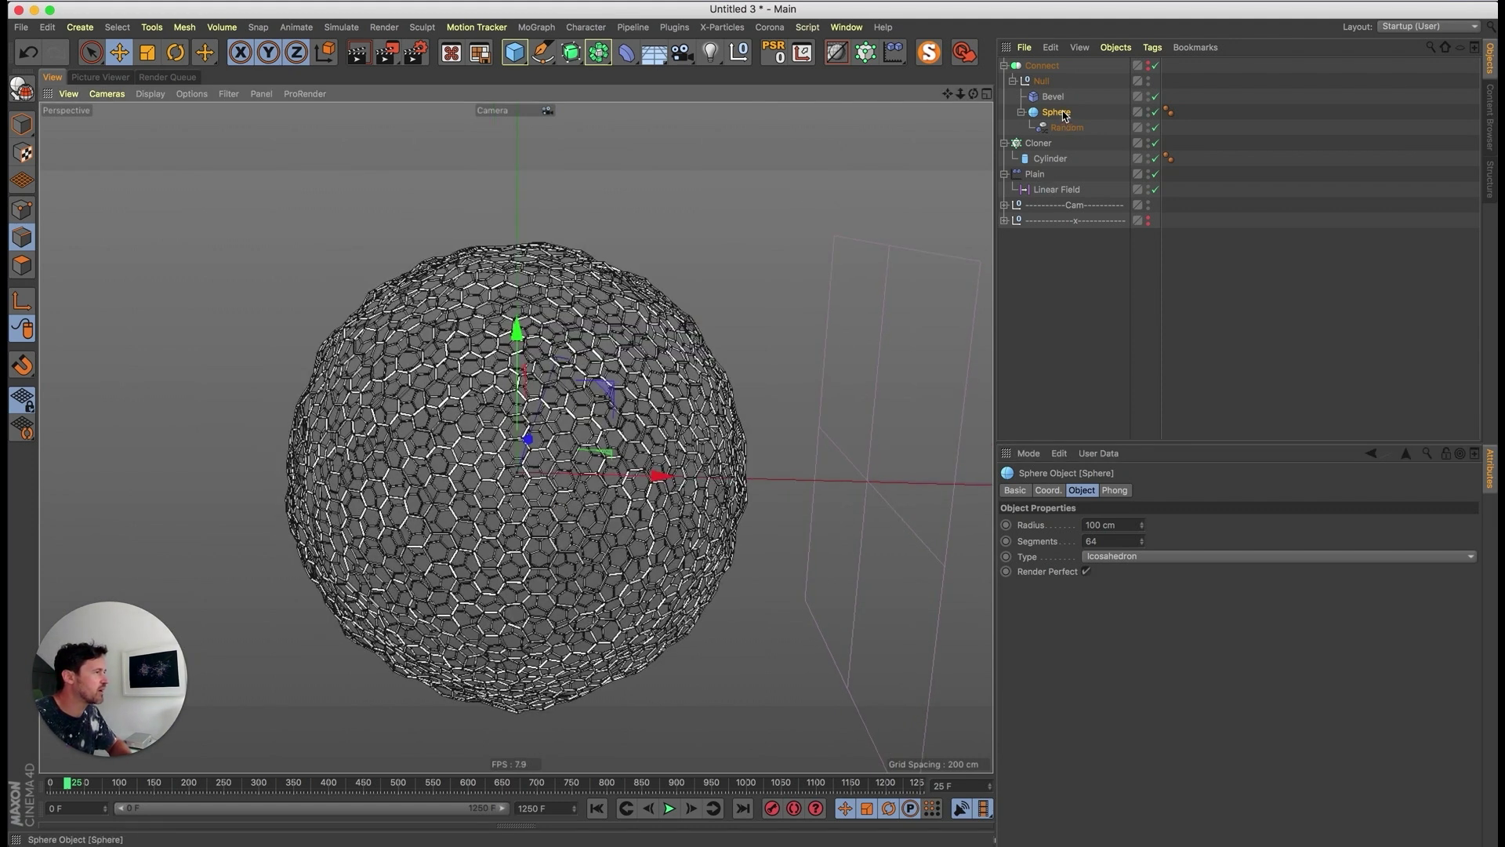
- Set the cloned cylinder's radius to 0.25 cm, and play the animation and scrub to frame 131 to check the reveal
click(1051, 159)
click(1117, 524)
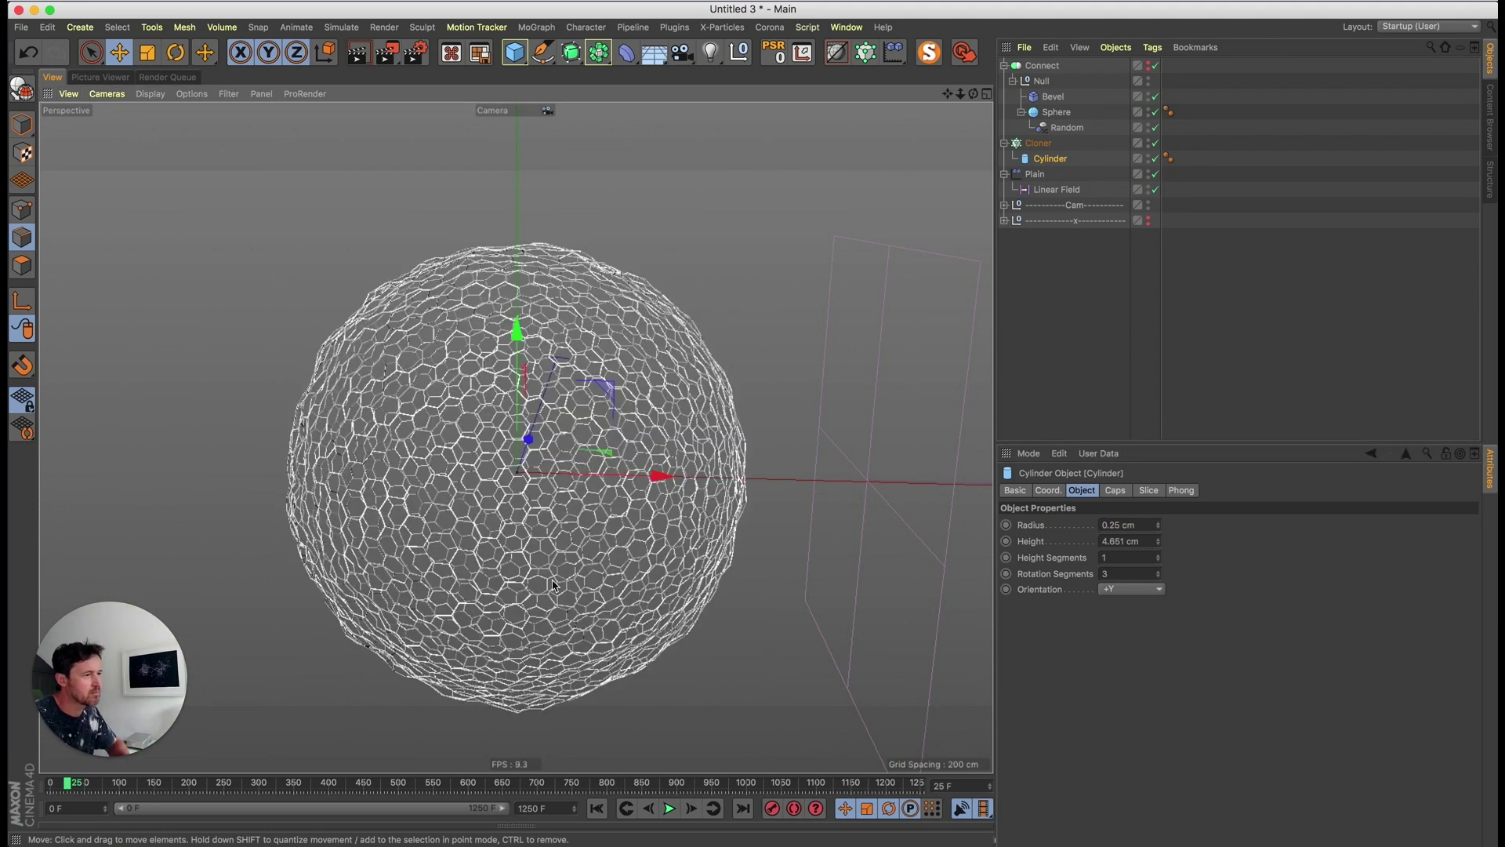
key(super+r)
click(530, 603)
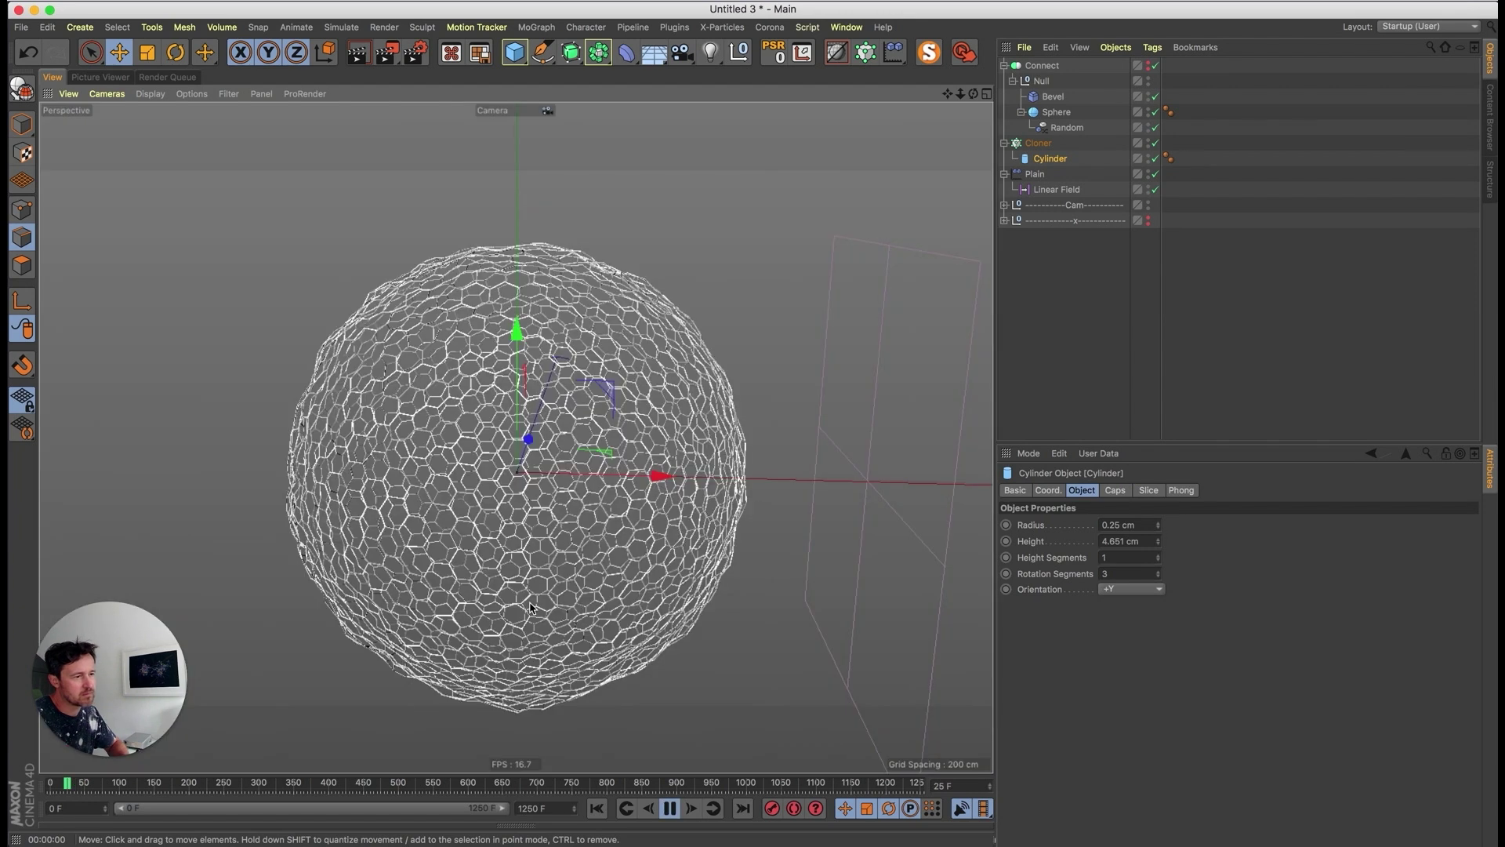
key(F8)
drag(71, 783, 143, 798)
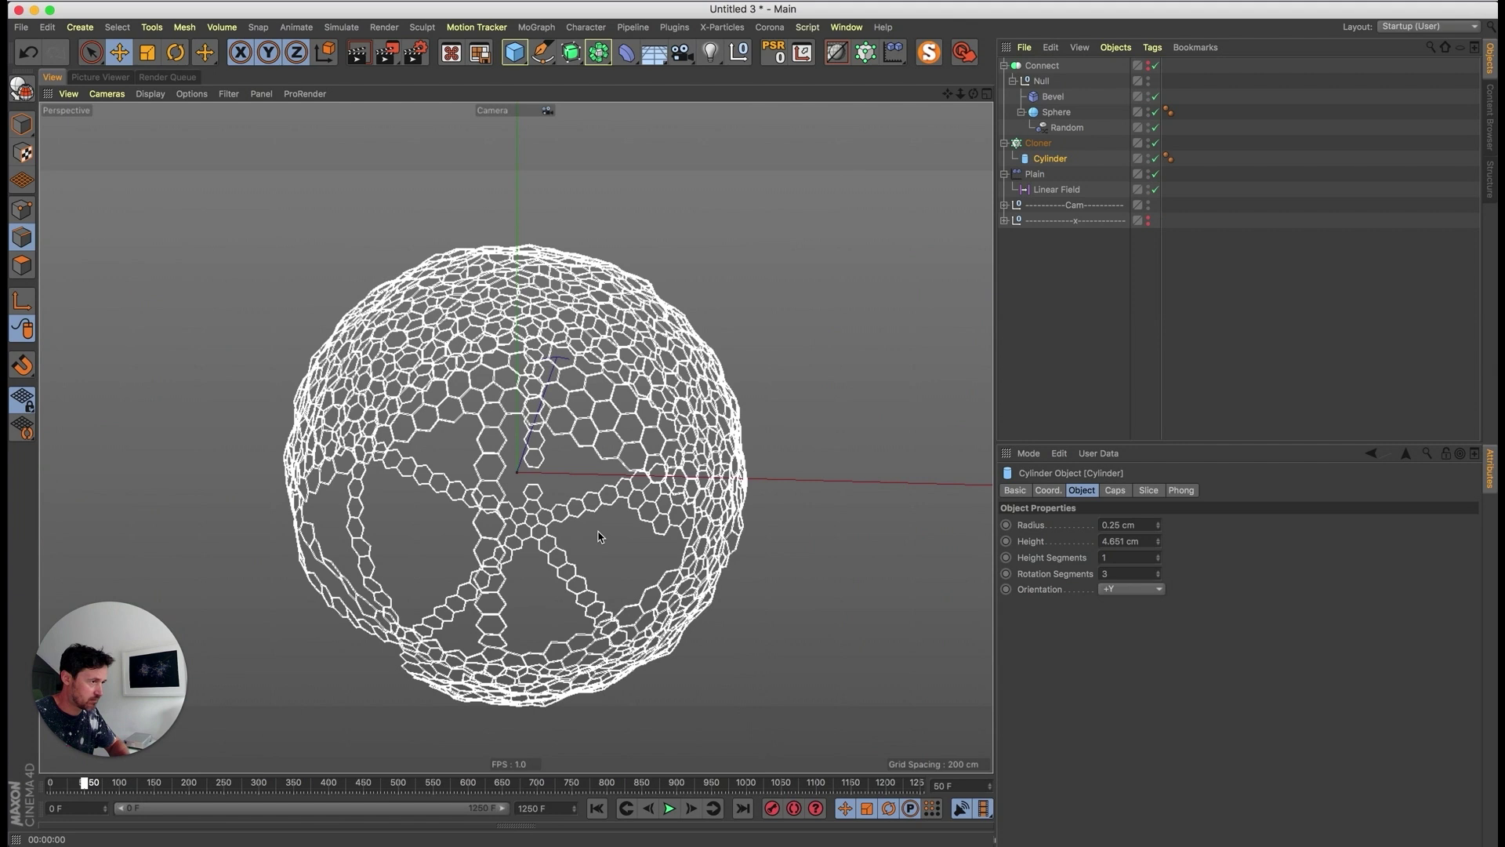
- Set the icosahedron sphere's segments to 24 and inspect the coarser wireframe from another angle
click(1057, 112)
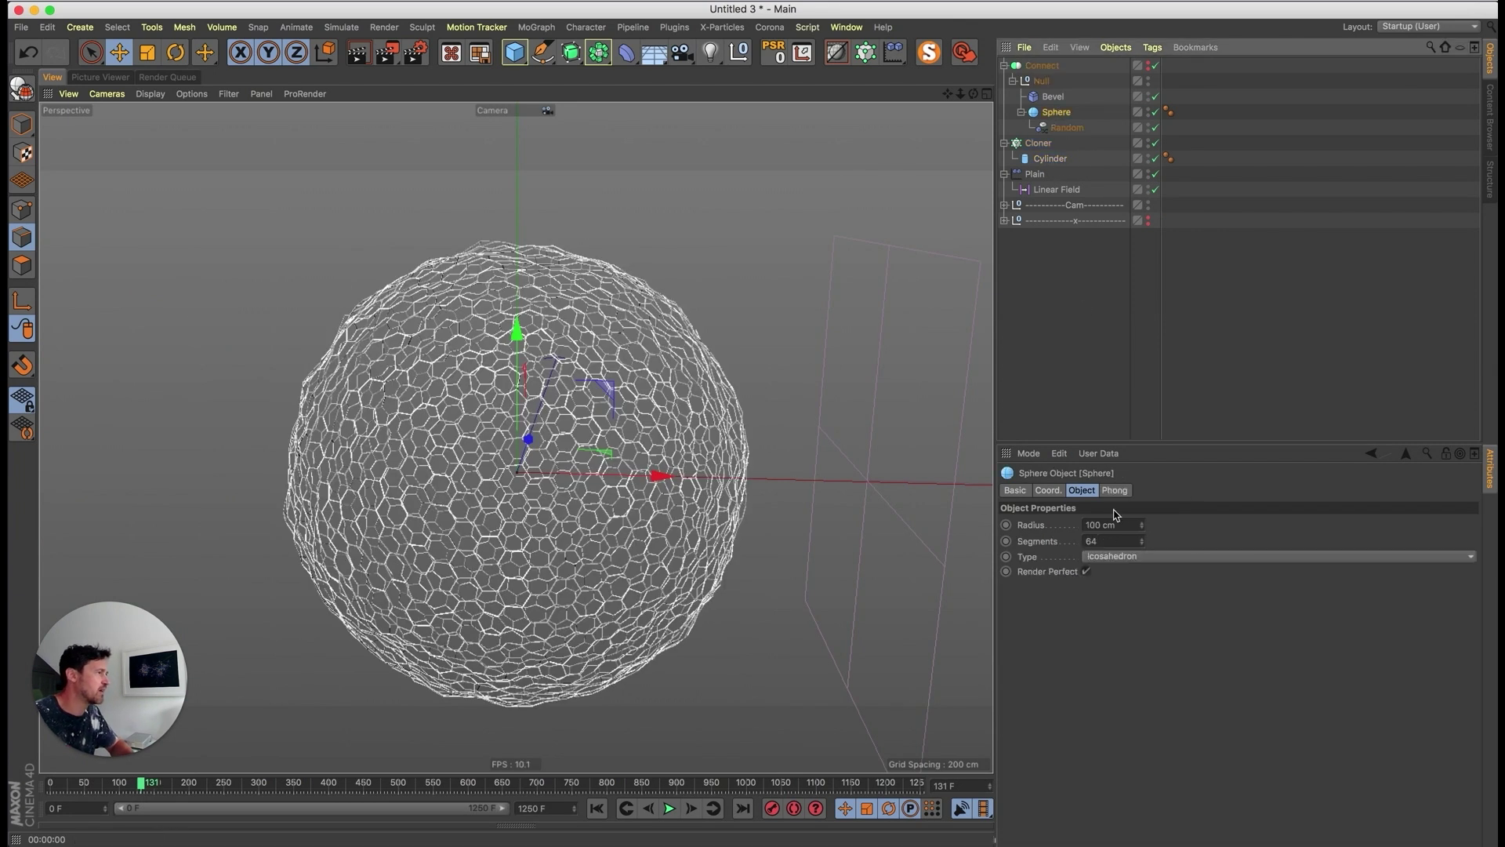
drag(1114, 542, 805, 465)
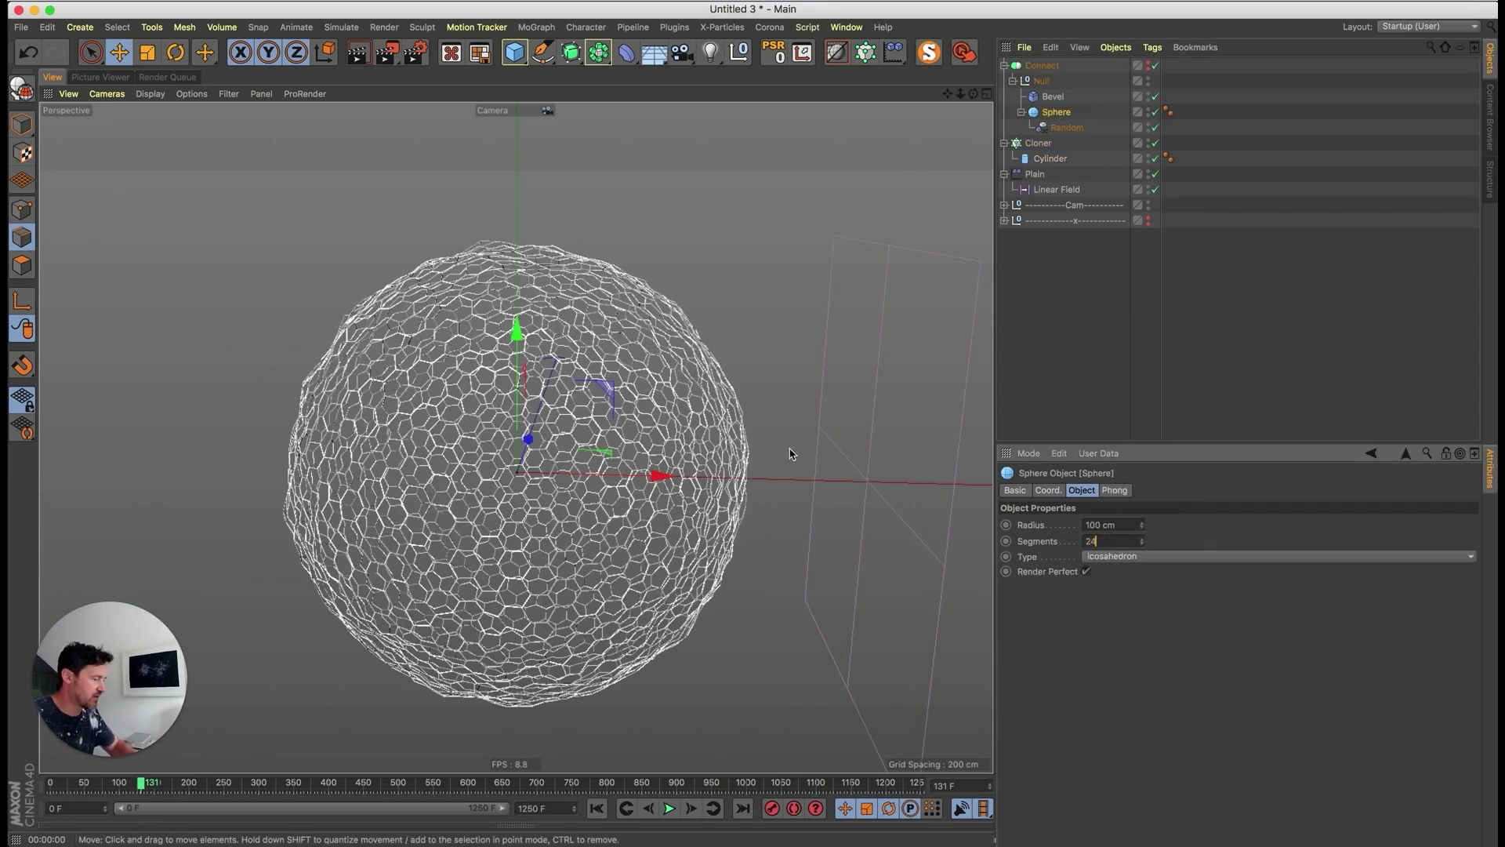
text(24)
key(Return)
scroll(590, 493, up, 5)
scroll(572, 495, down, 5)
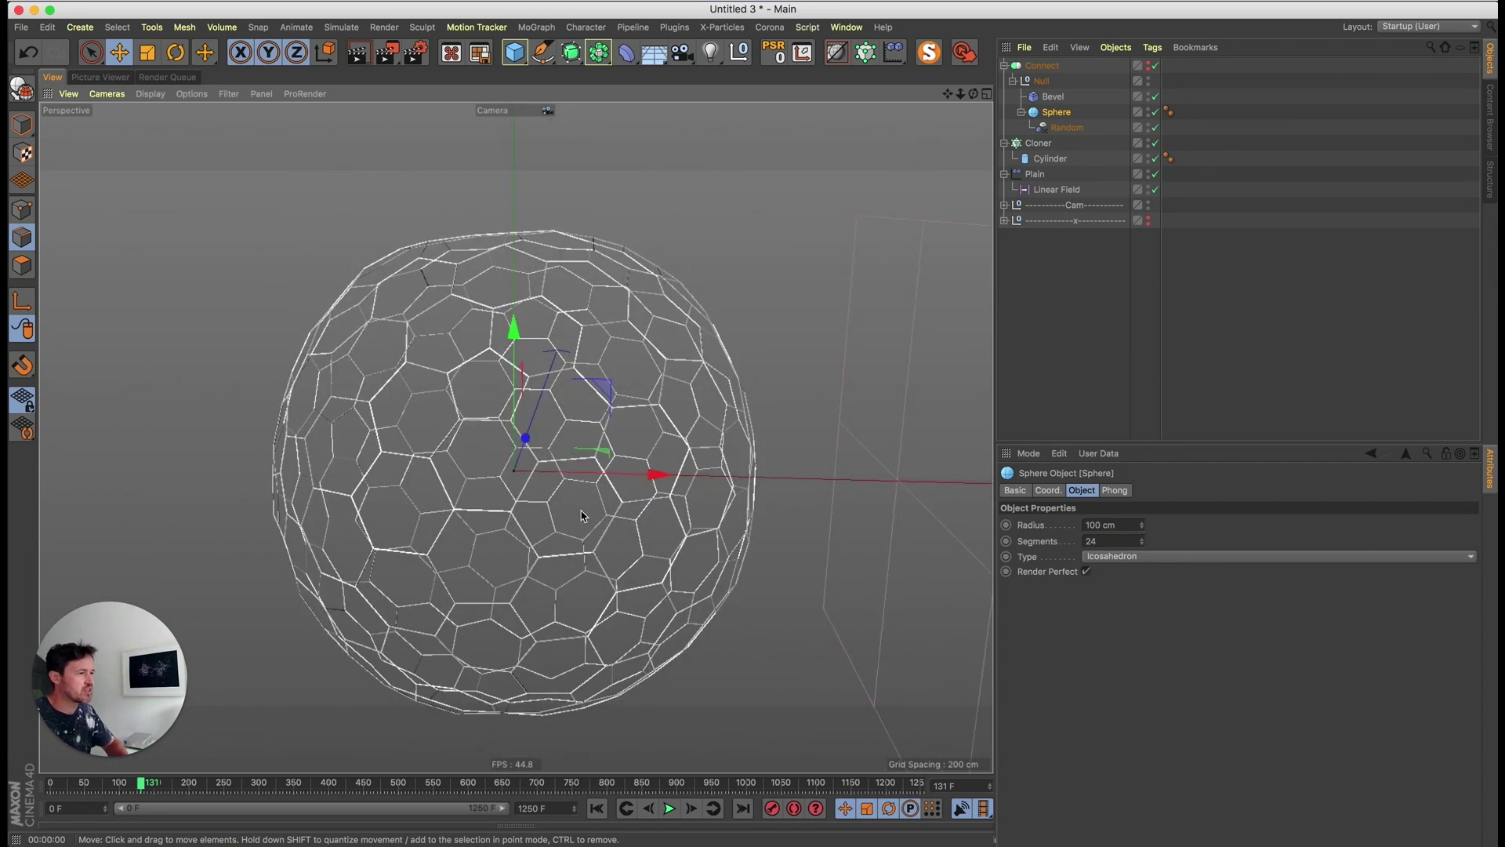
alt+drag(582, 516, 616, 513)
alt+middle_drag(625, 474, 604, 442)
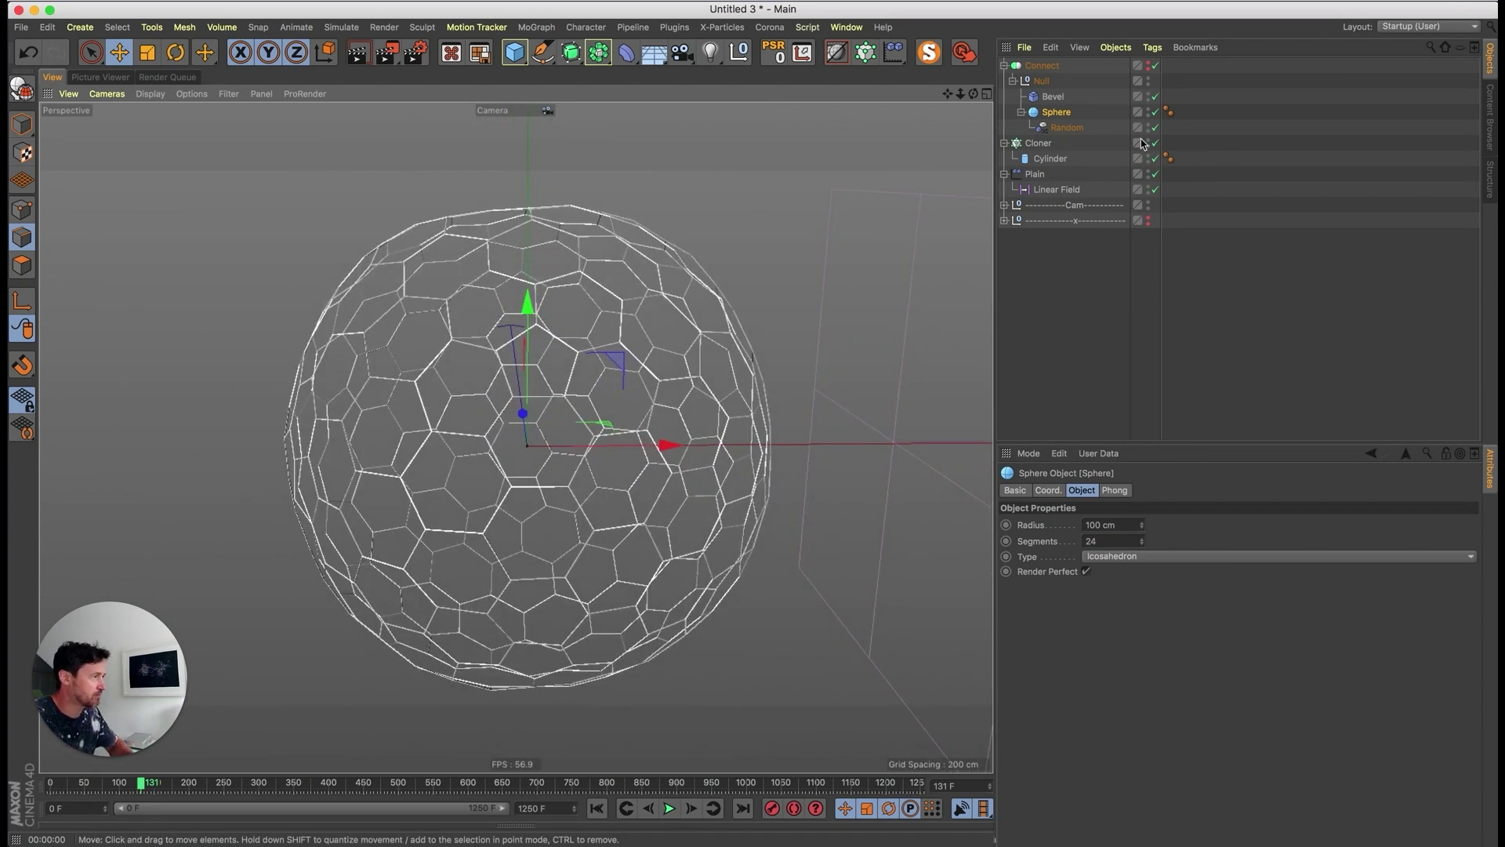
- Set the Cloner's Edge Scale to 75% to open gaps between the cylinders at the hexagon corners
click(1039, 143)
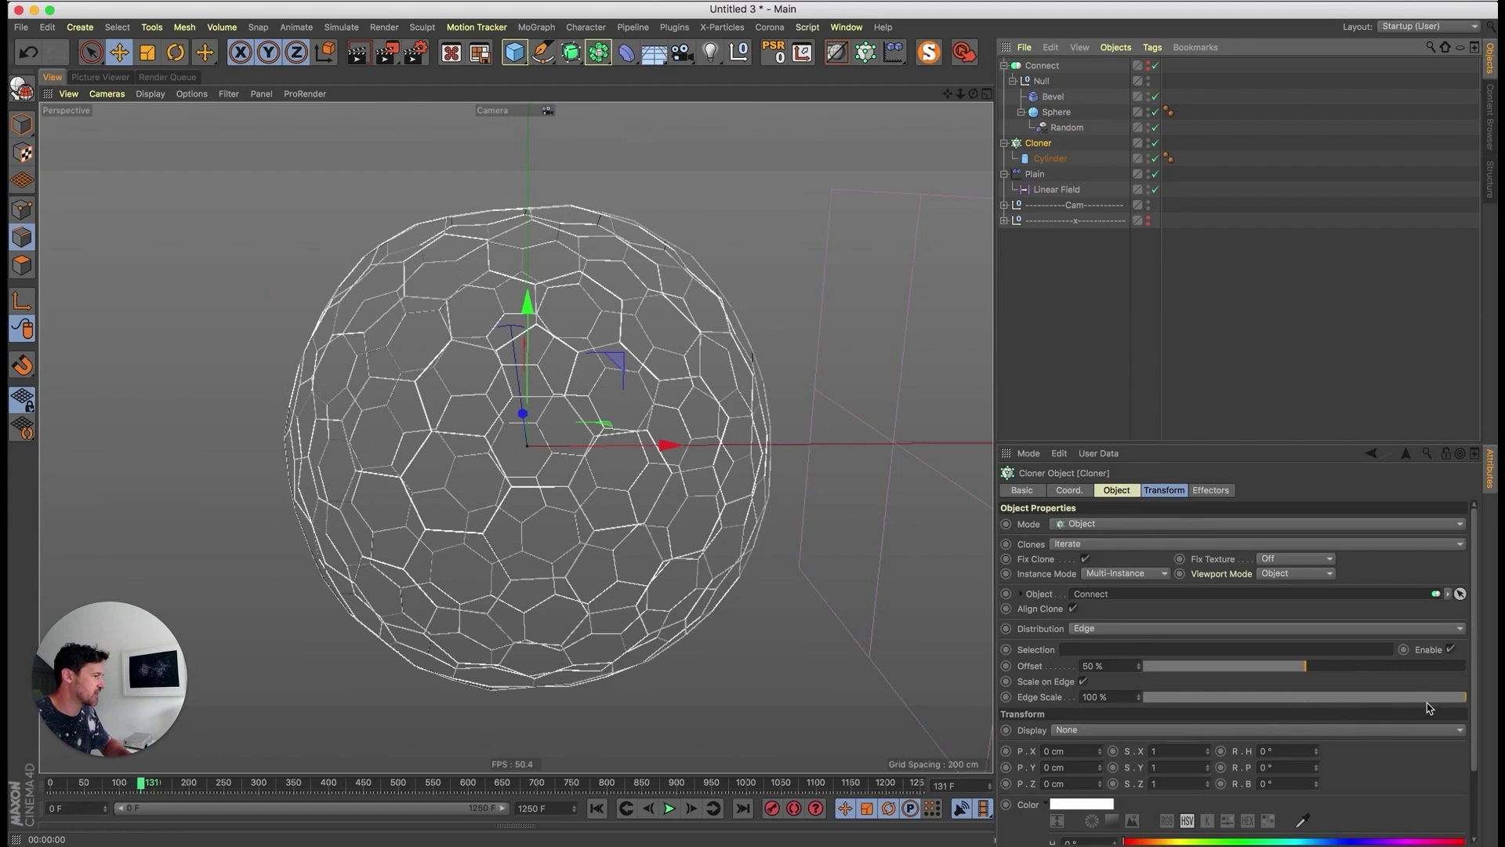
drag(1445, 701, 1441, 698)
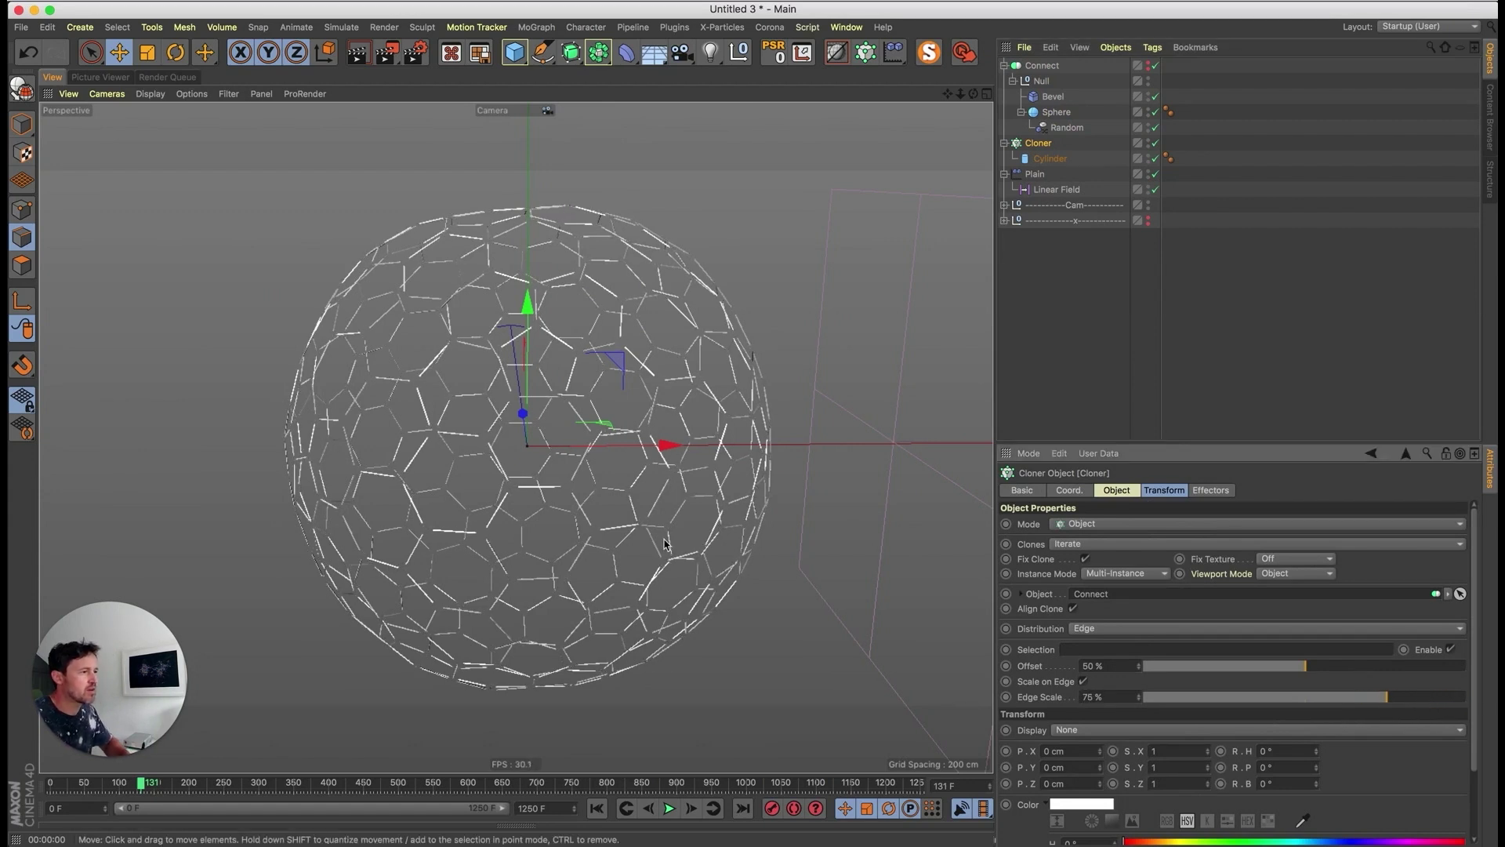
mouse_move(629, 561)
alt+mouse_down()
mouse_move(610, 536)
mouse_move(694, 480)
alt+mouse_up()
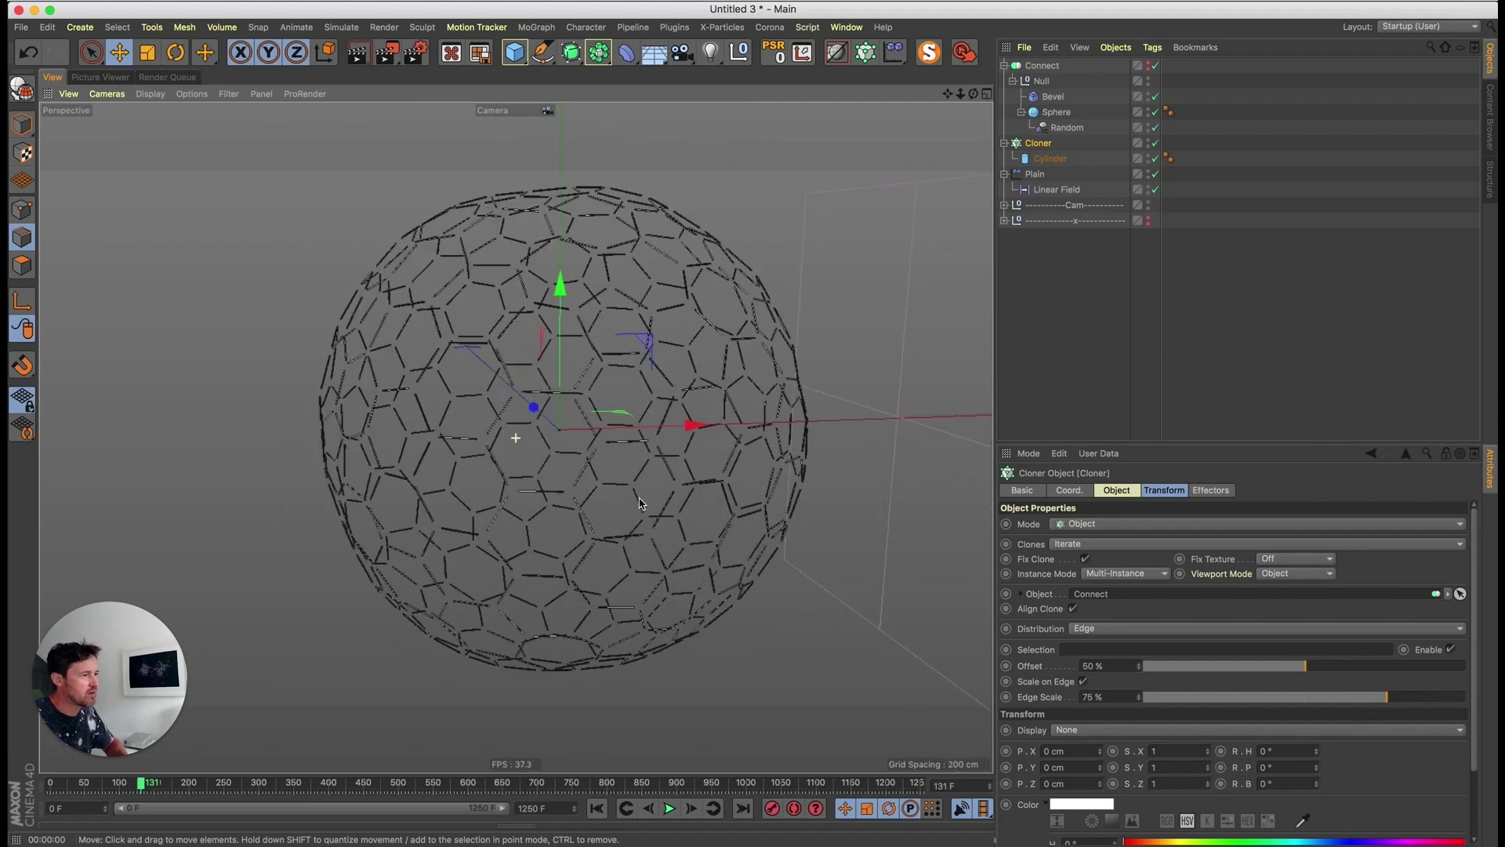
- Duplicate the Cloner without its Cylinder and add a Sphere primitive as the copy's child
ctrl+drag(1035, 144, 1036, 174)
key(super+z)
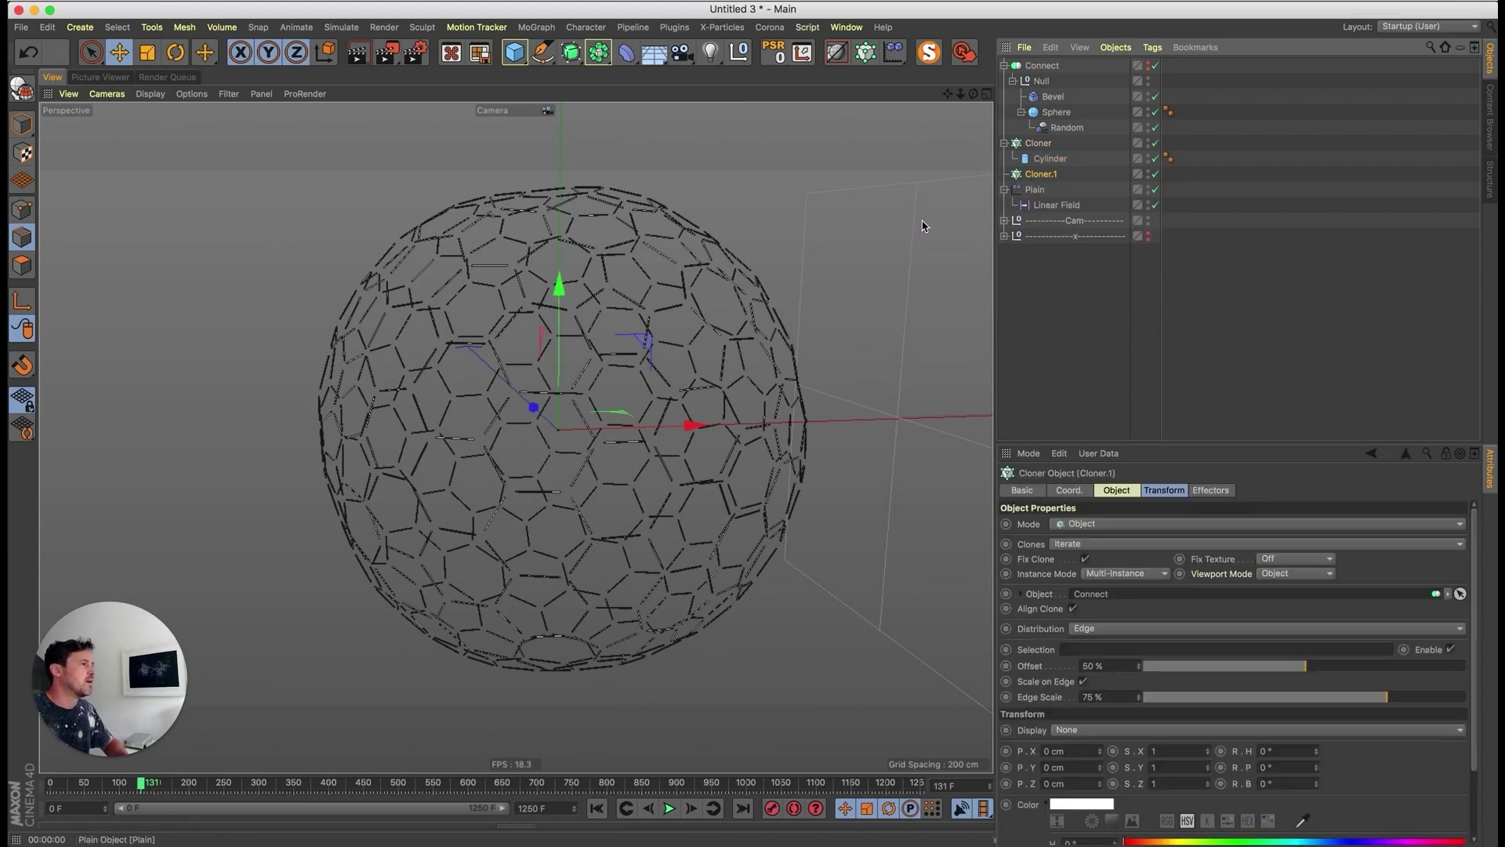
click(515, 52)
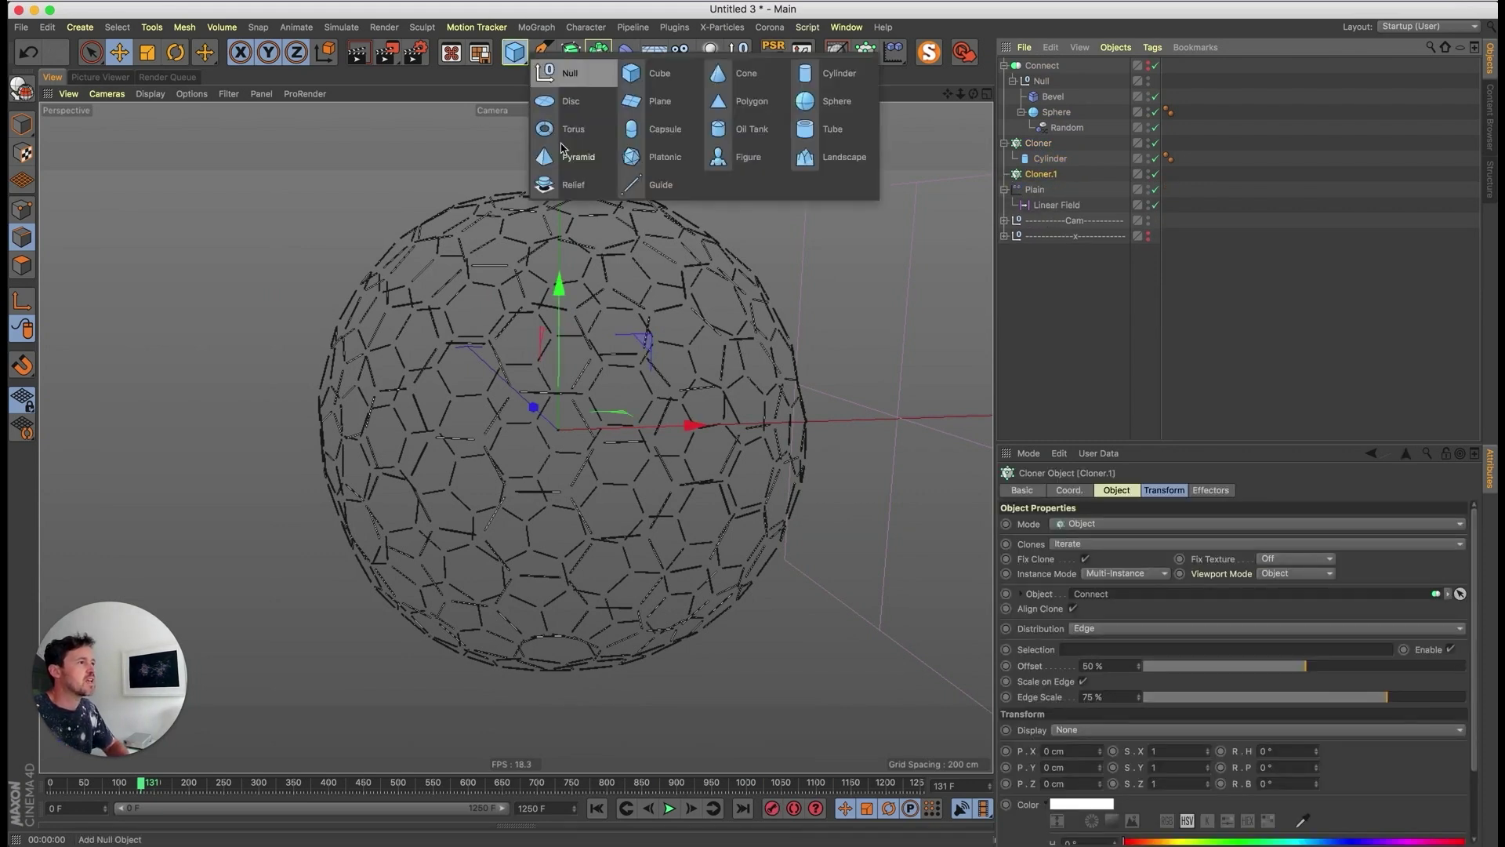
shift+click(837, 102)
- Scale the new cloned sphere down to a radius of about 15.1 cm
click(1113, 556)
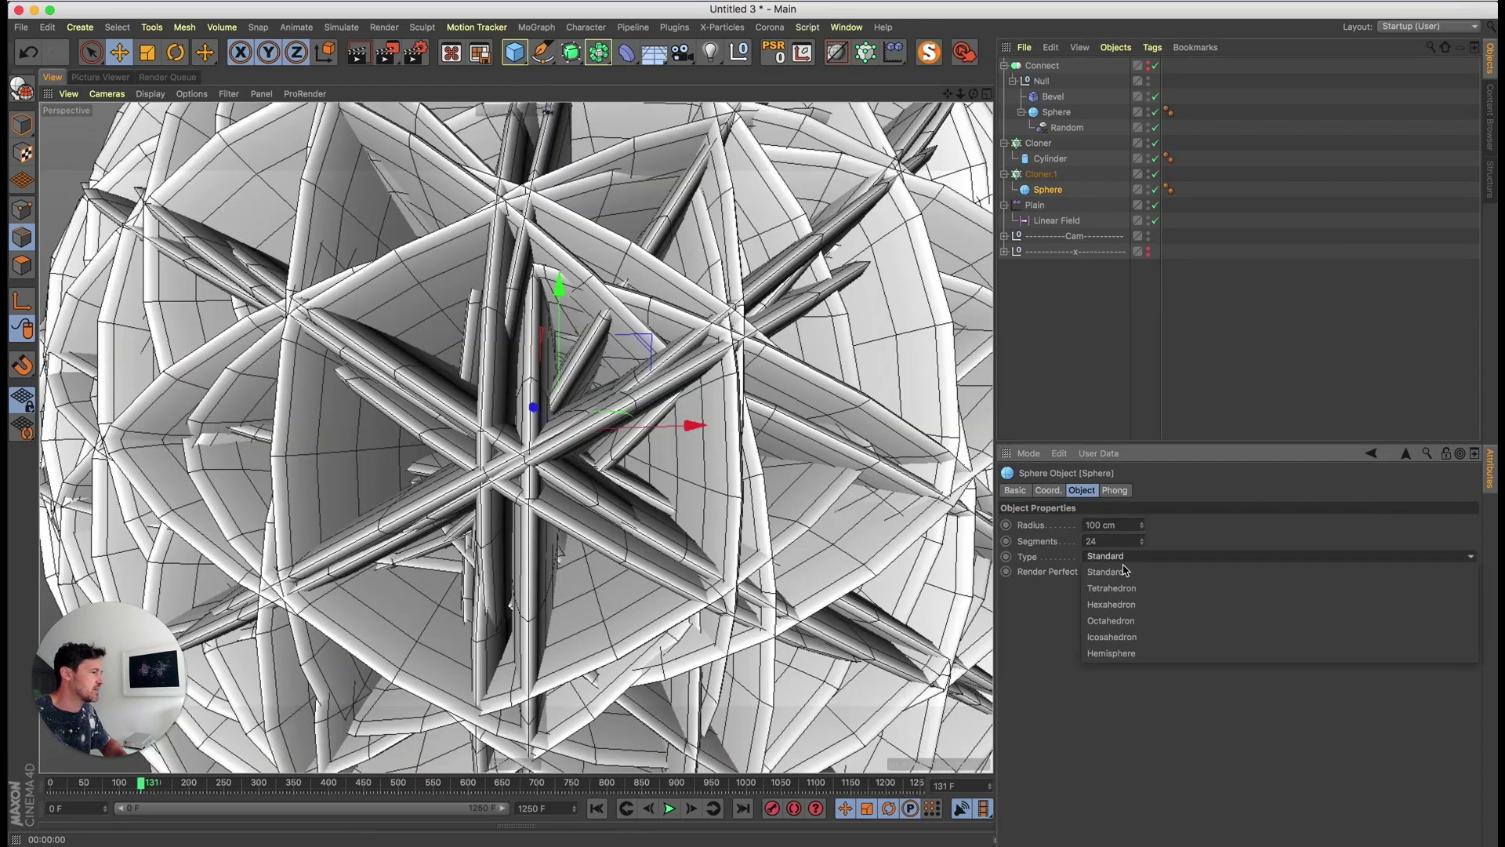
click(1136, 637)
key(t)
drag(683, 582, 555, 589)
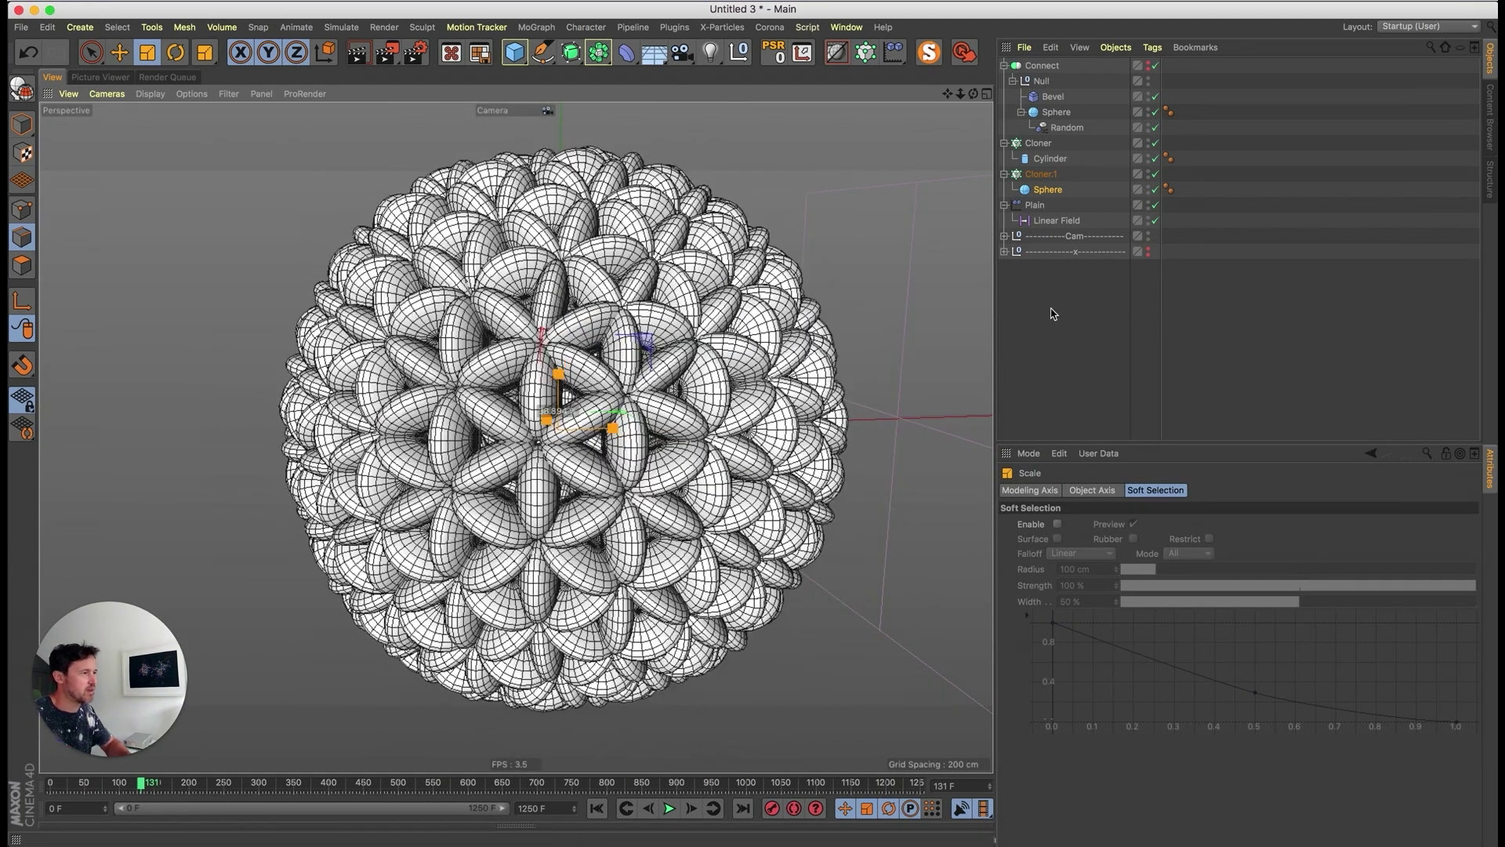
- Set the cloned sphere's type to Icosahedron and its segments to 3
click(1071, 194)
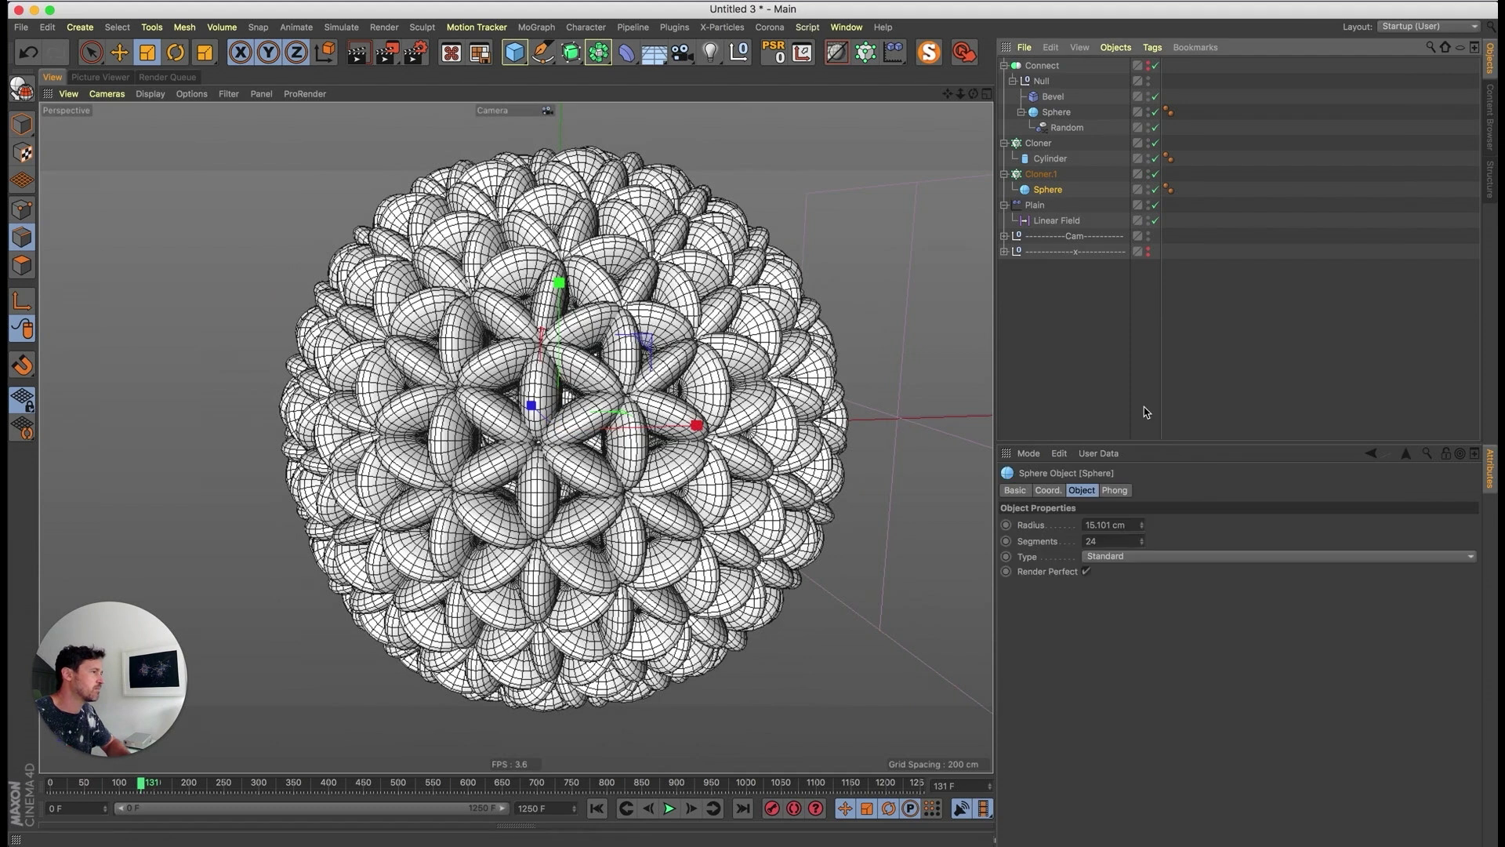
click(1119, 557)
click(1124, 644)
drag(1039, 532, 619, 424)
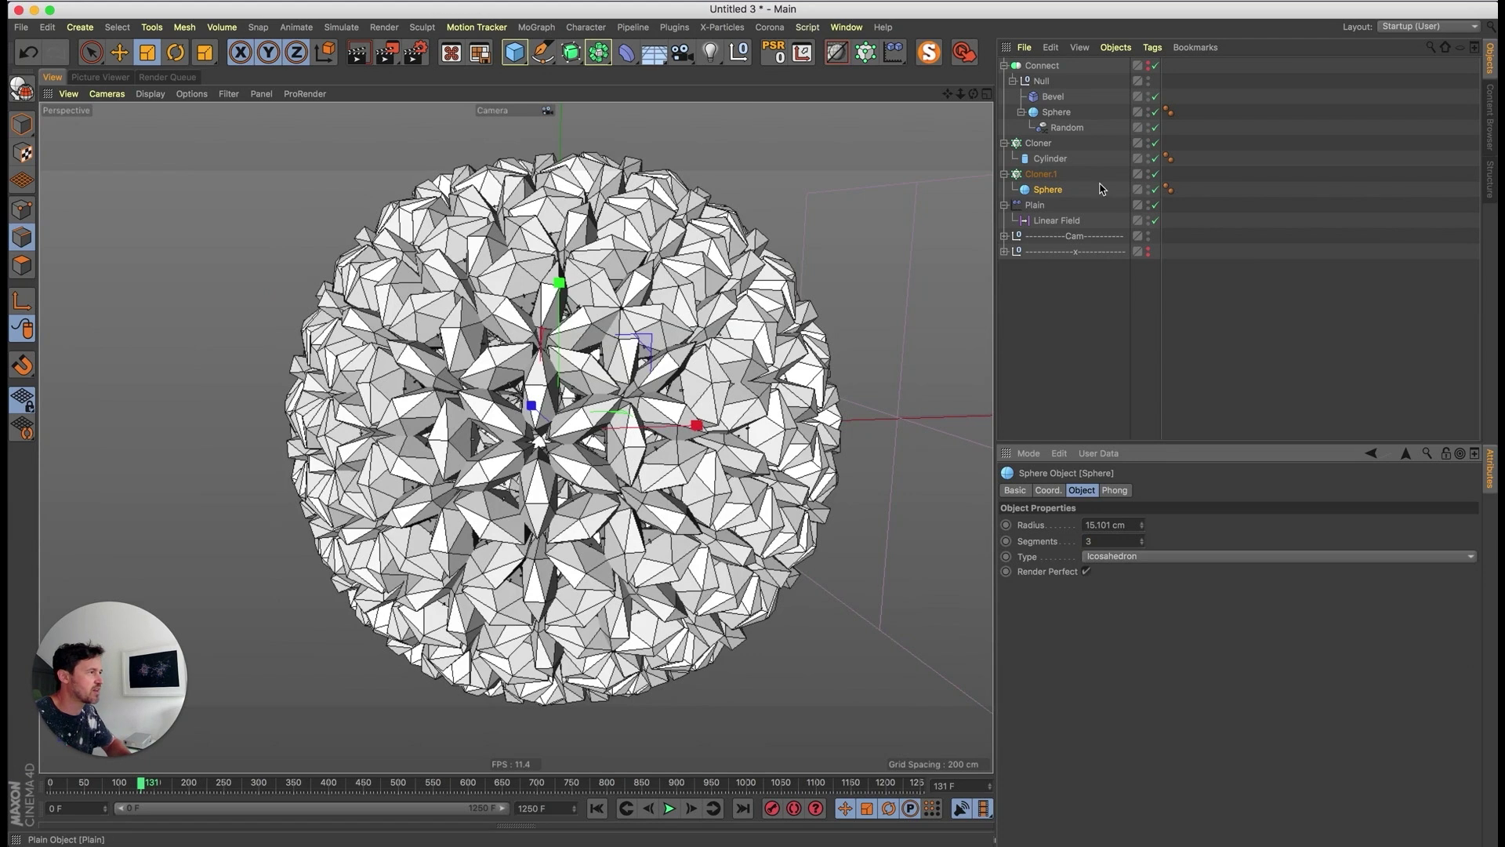
- Set the duplicated Cloner's distribution to Vertex
click(1042, 174)
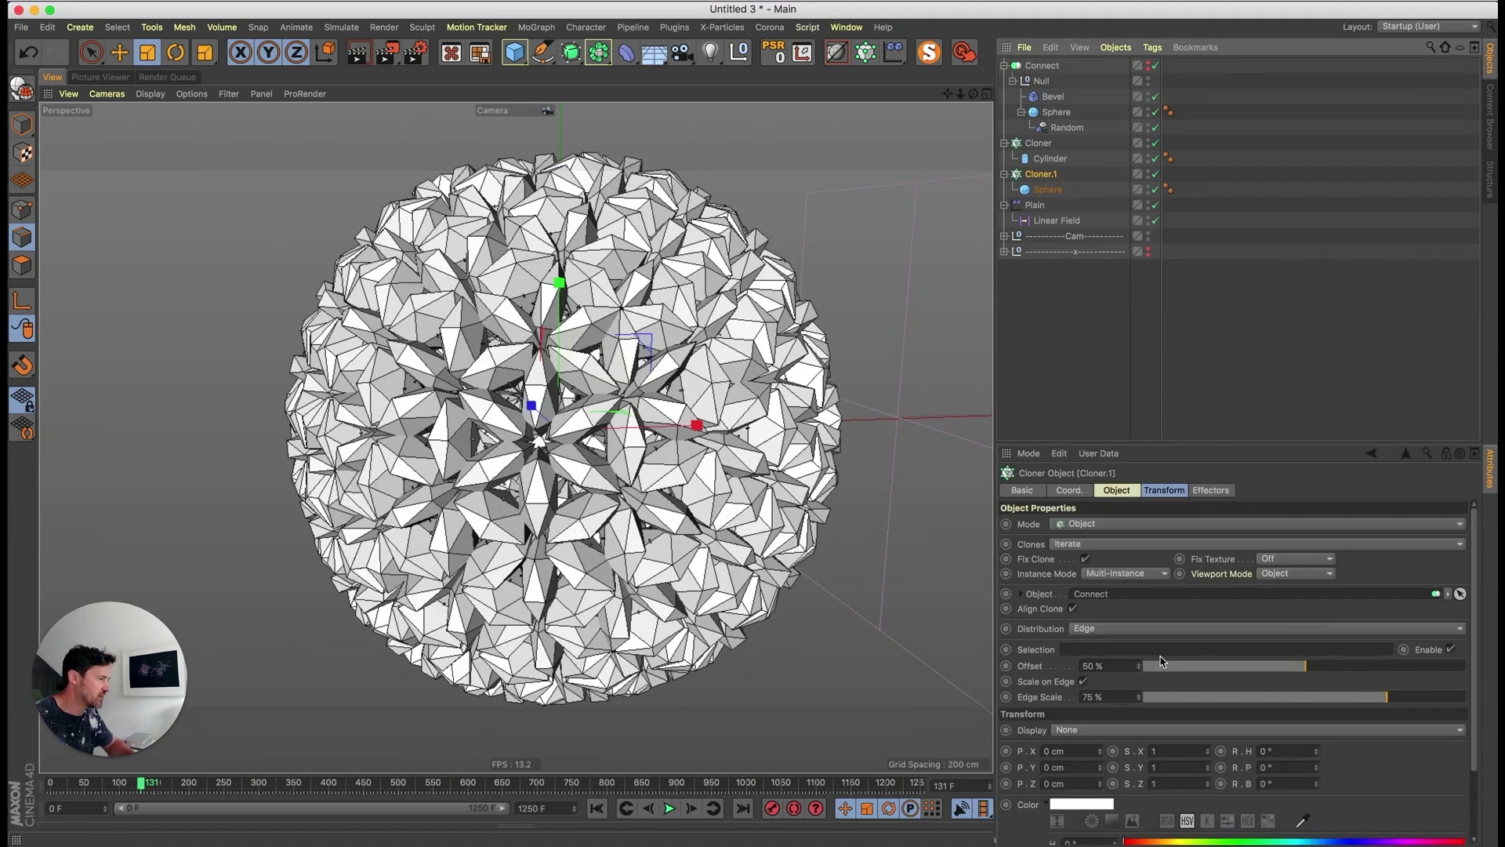
click(1106, 628)
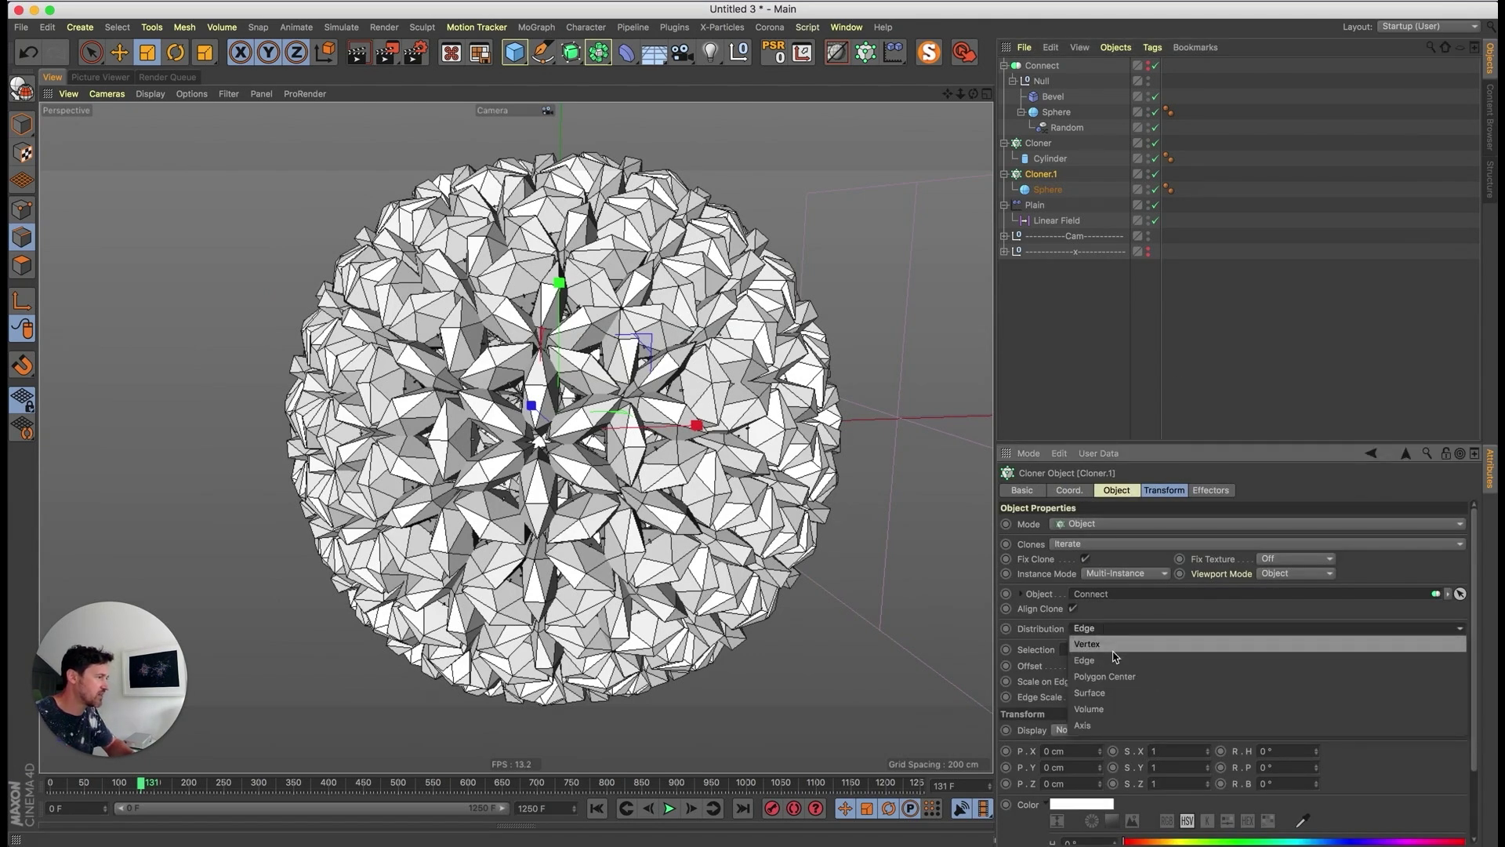
click(1098, 645)
- Scale the cloned sphere down to small joint-sized balls at the lattice vertices
click(1048, 190)
key(t)
drag(706, 541, 510, 734)
scroll(715, 463, up, 1)
scroll(717, 463, up, 3)
- Play the animation from the first frame and examine how the struts and vertex spheres move
key(shift+f)
key(F8)
key(F8)
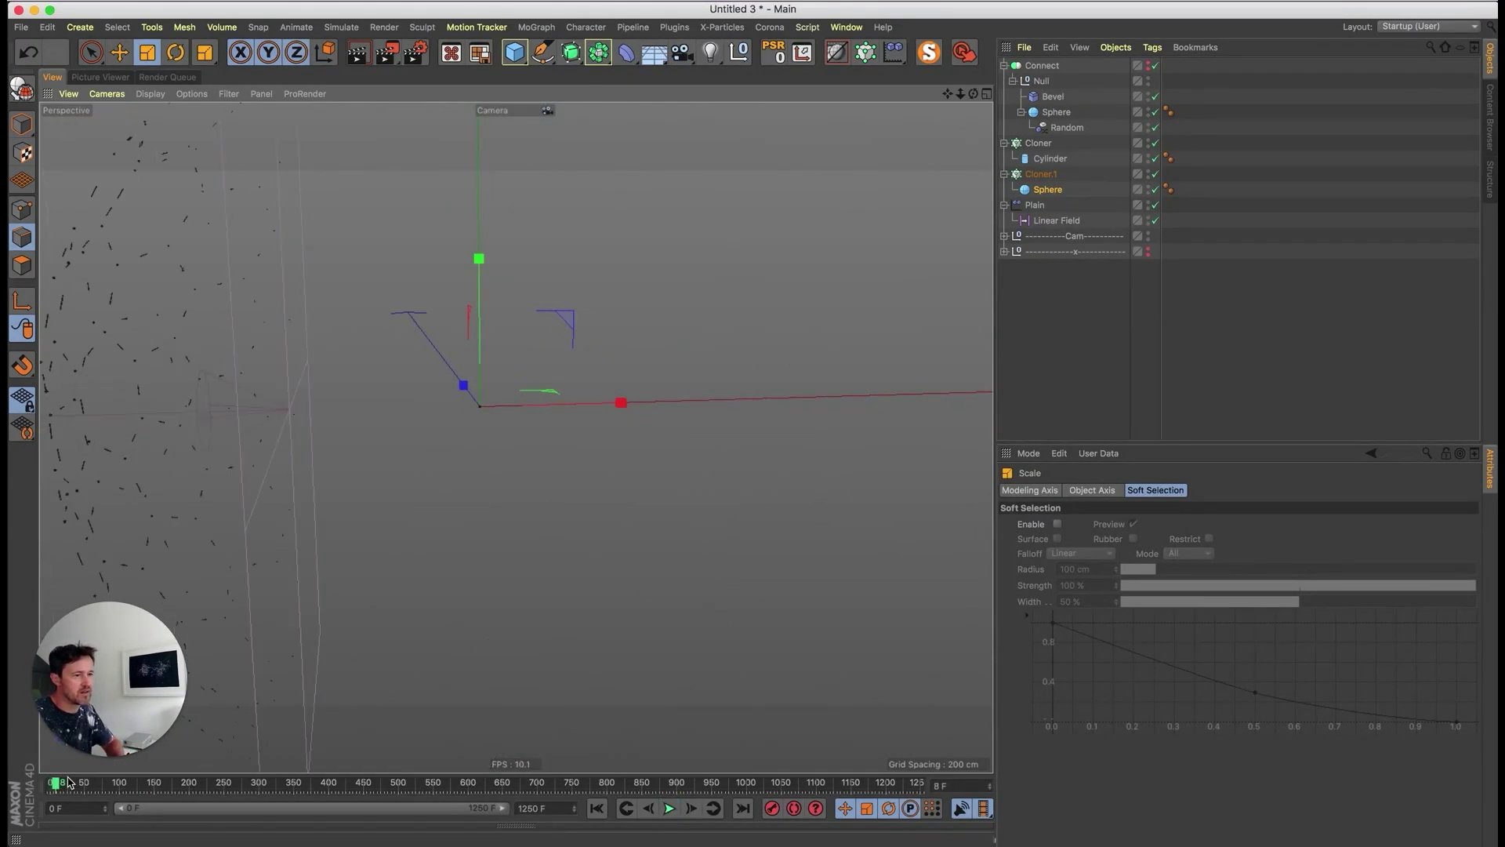
drag(68, 782, 82, 783)
click(1058, 337)
key(F8)
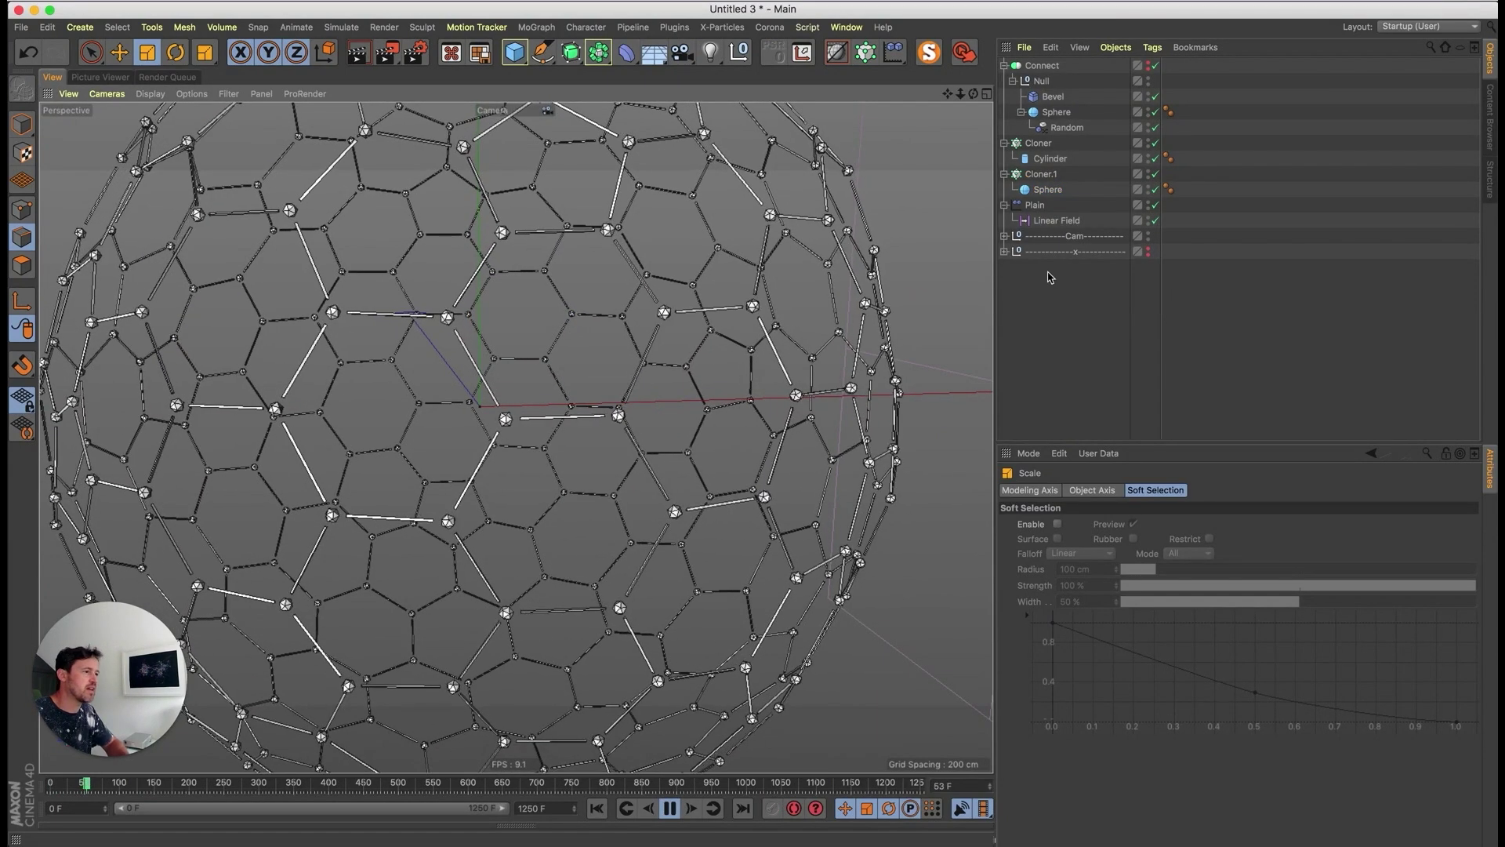
key(F8)
- Reduce the size of the vertex spheres and check them against the struts at another frame
click(1077, 189)
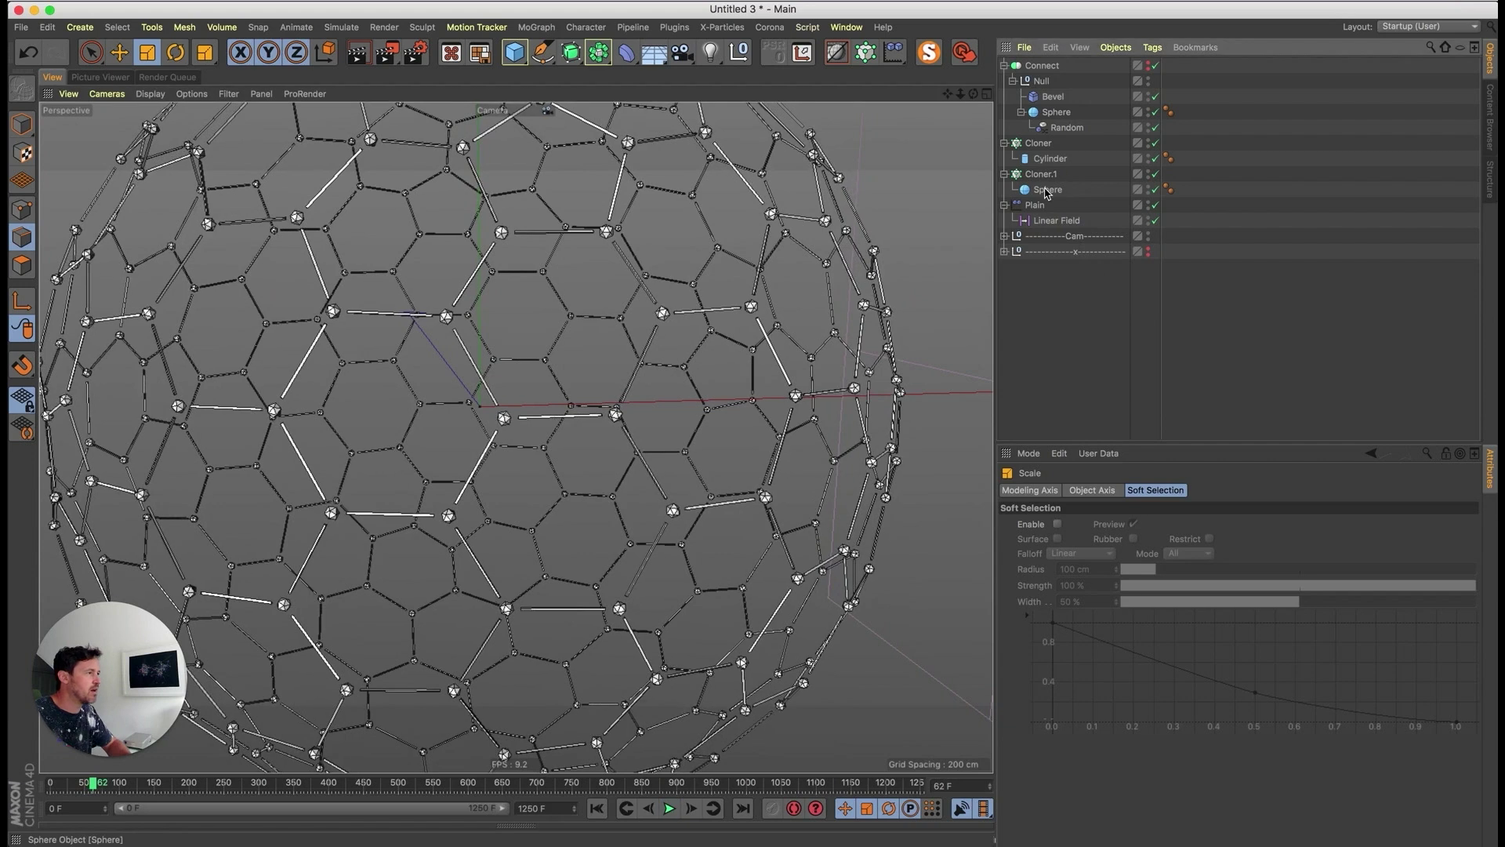
drag(677, 528, 707, 514)
click(1043, 174)
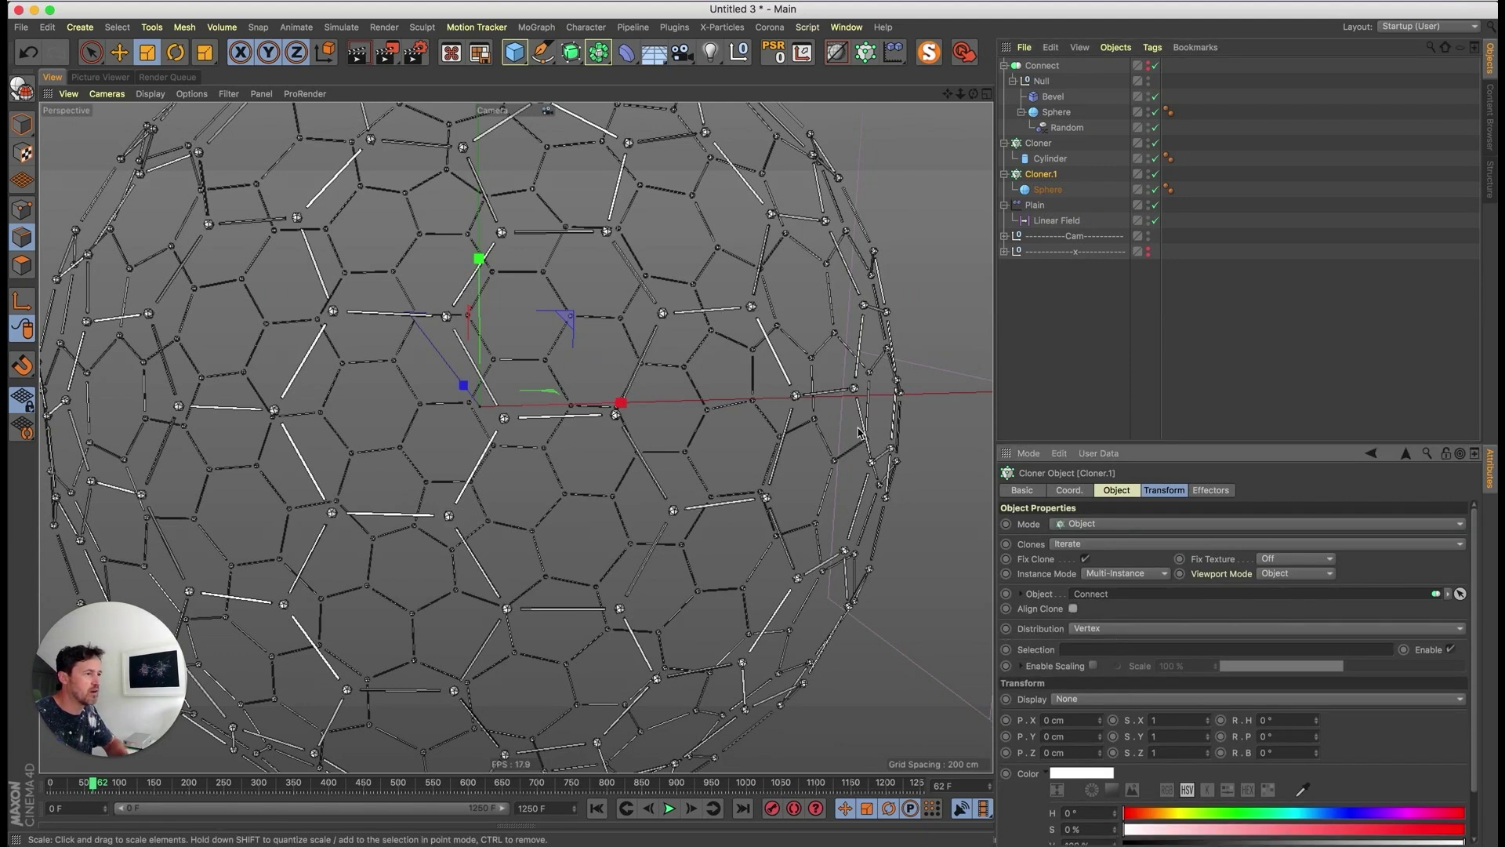
click(1088, 343)
mouse_move(105, 789)
mouse_down()
mouse_move(52, 792)
mouse_move(88, 793)
mouse_up()
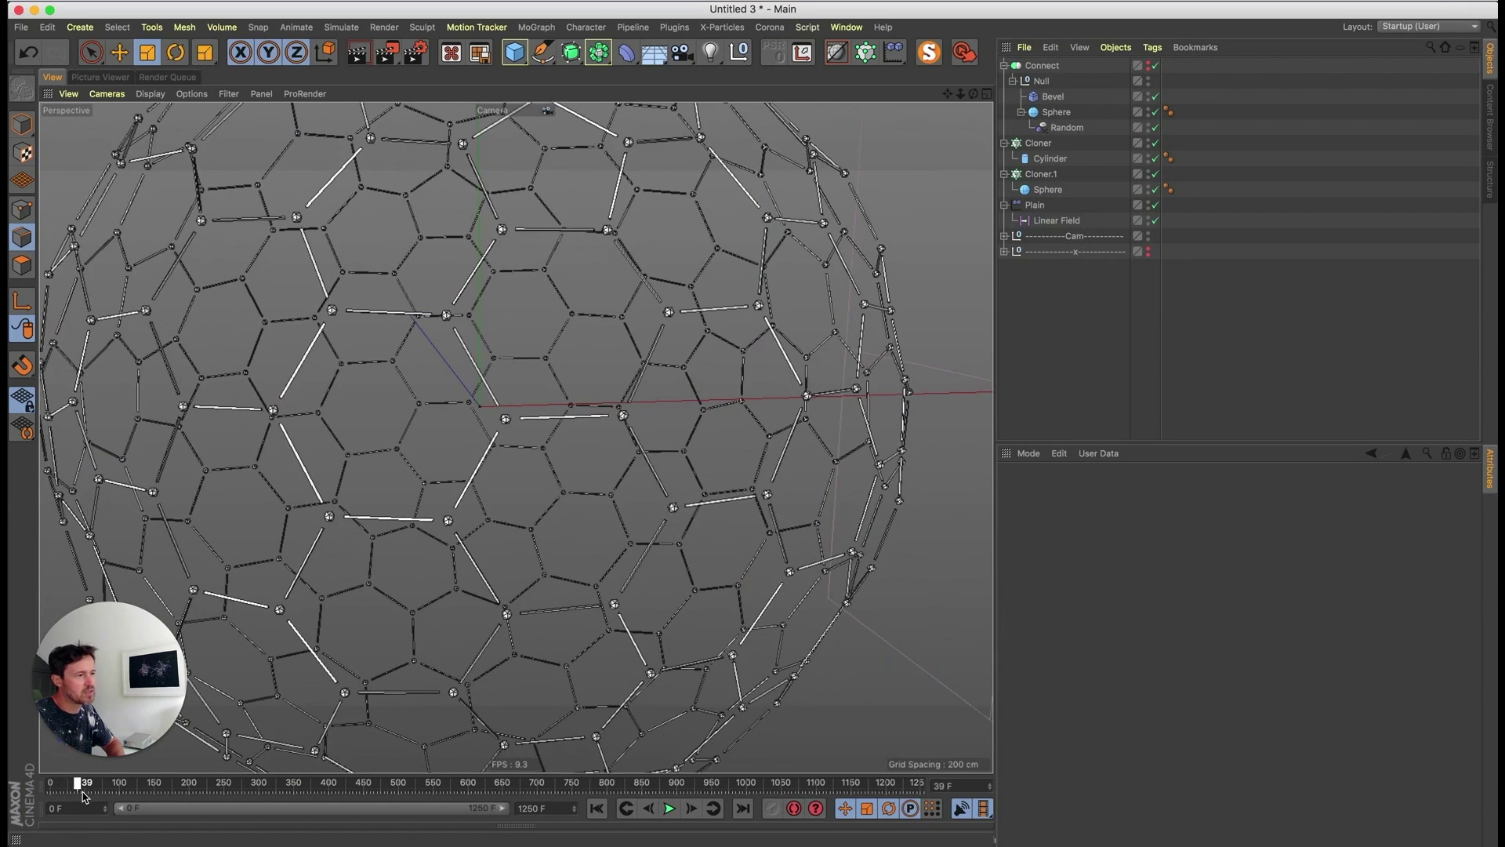
- Set the segments of the base sphere inside the Connect object to 48
click(1056, 111)
text(48)
key(Return)
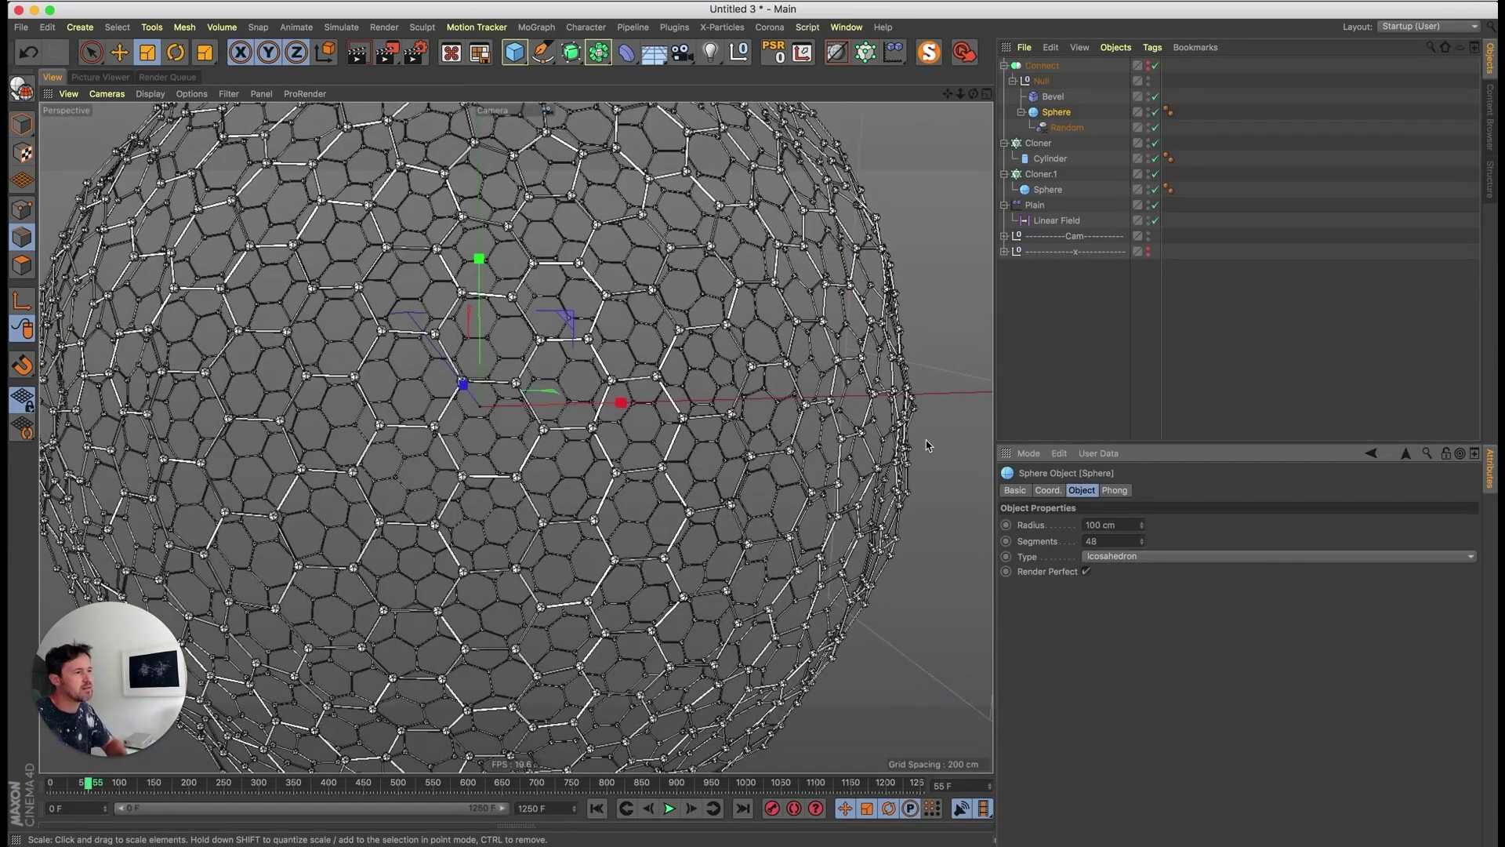
- Scale the vertex spheres down further to suit the denser hexagonal lattice
click(1055, 339)
click(1047, 189)
drag(818, 439, 779, 483)
scroll(682, 506, down, 5)
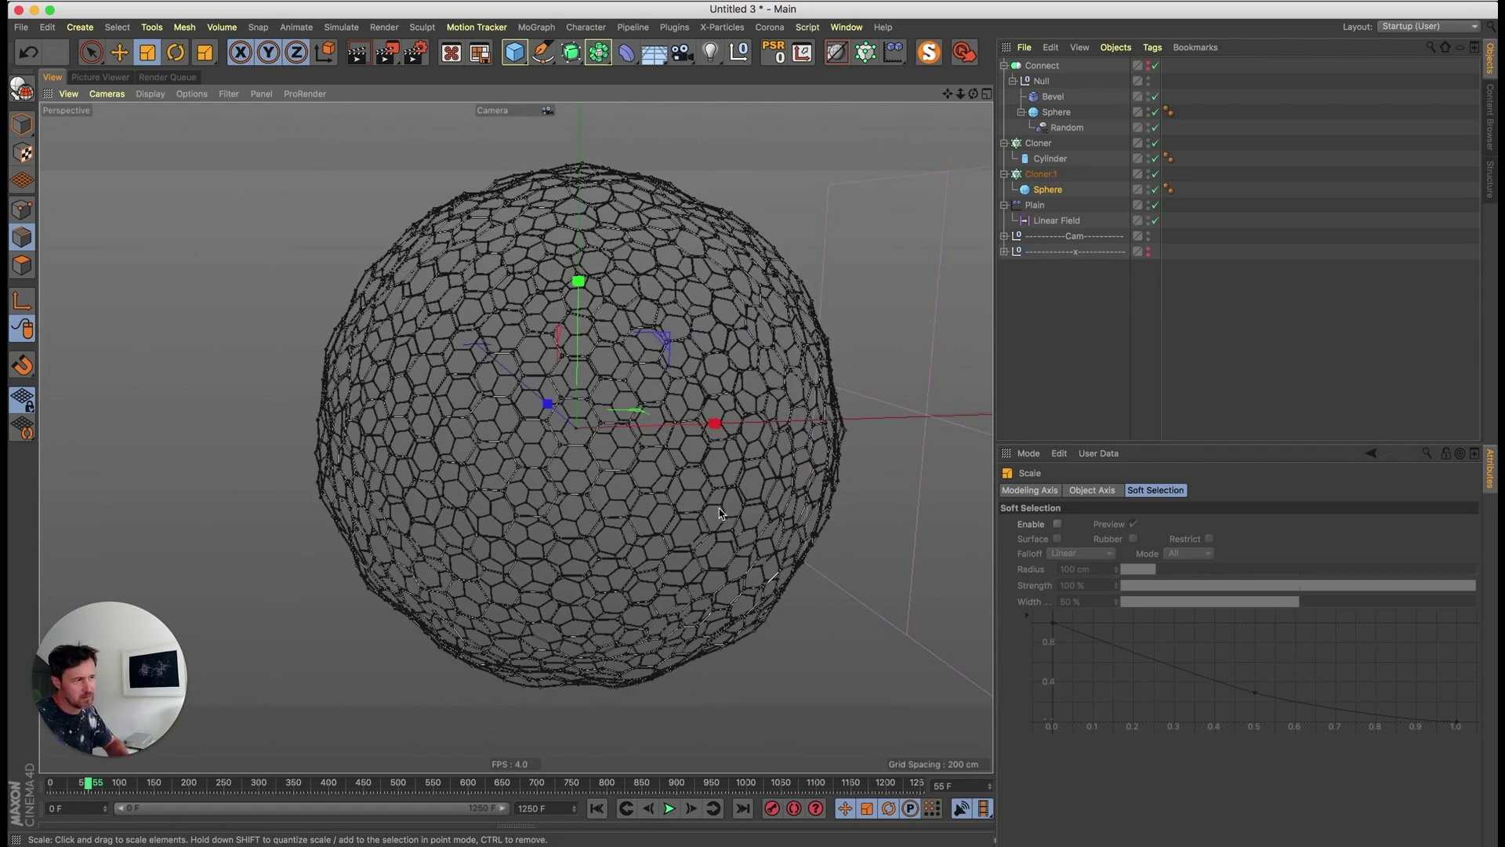
- Render the view of the lattice sphere and play its animation from the first frame
key(super+r)
alt+middle_drag(660, 465, 633, 471)
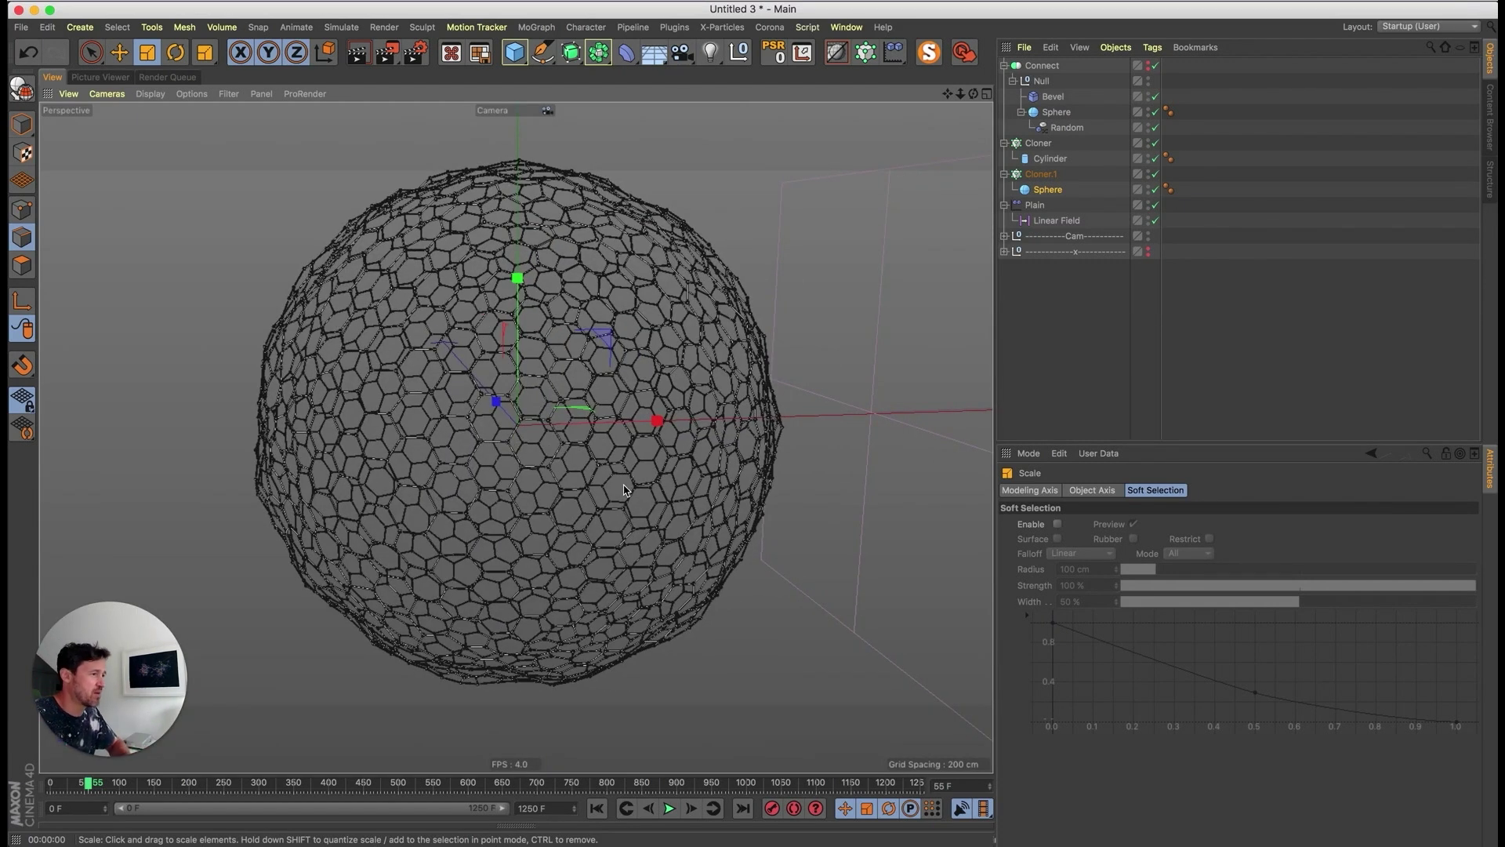
alt+drag(590, 493, 559, 489)
key(shift+f)
key(F8)
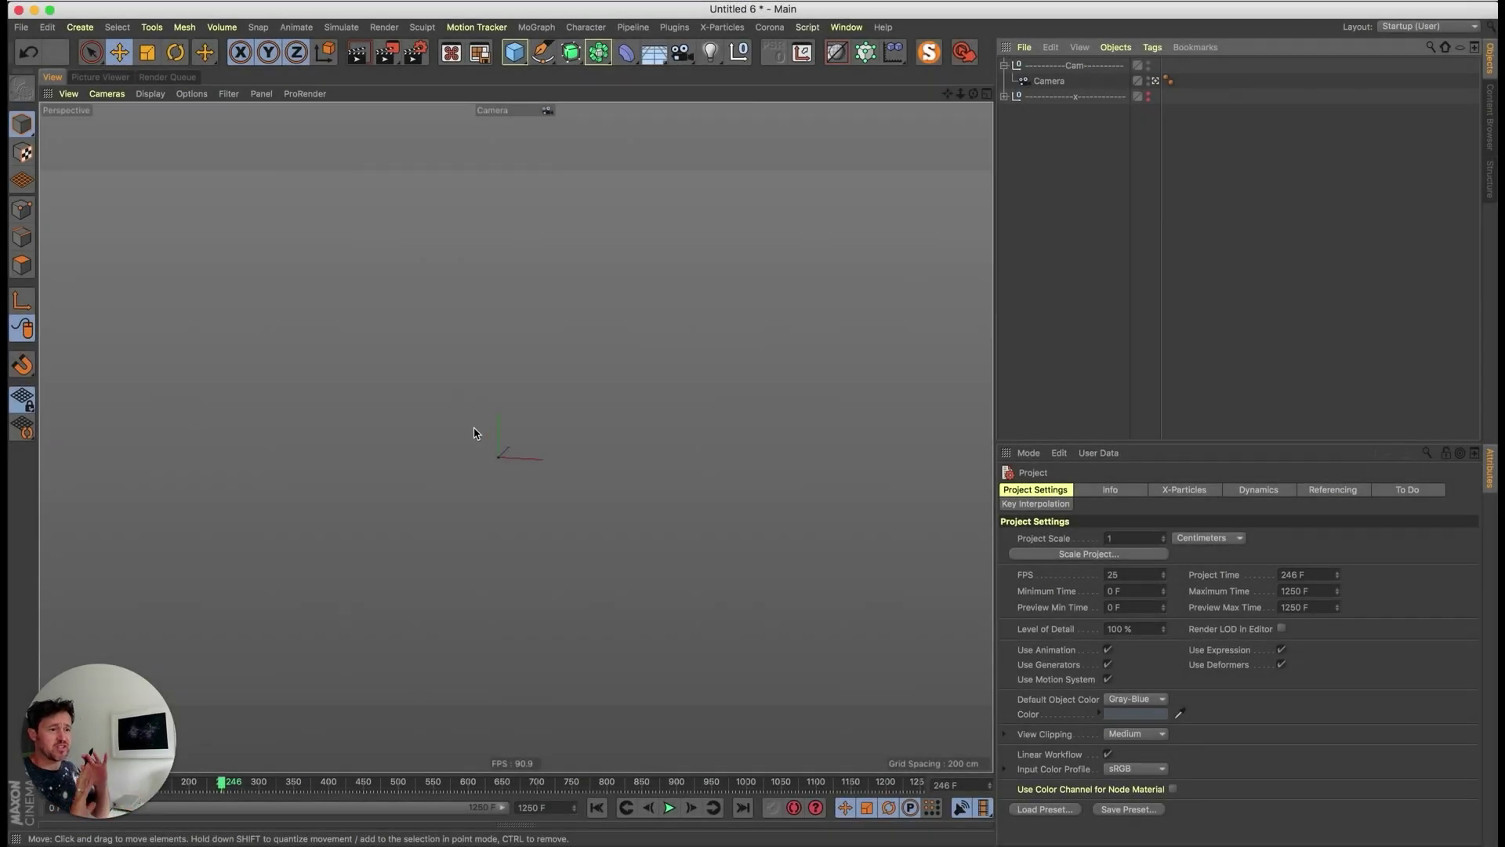
- Switch to QuickTime Player, watch the debris section of KQ COMPILE 6 MQ.mov with the volume lowered, and close the video
key(super+Tab)
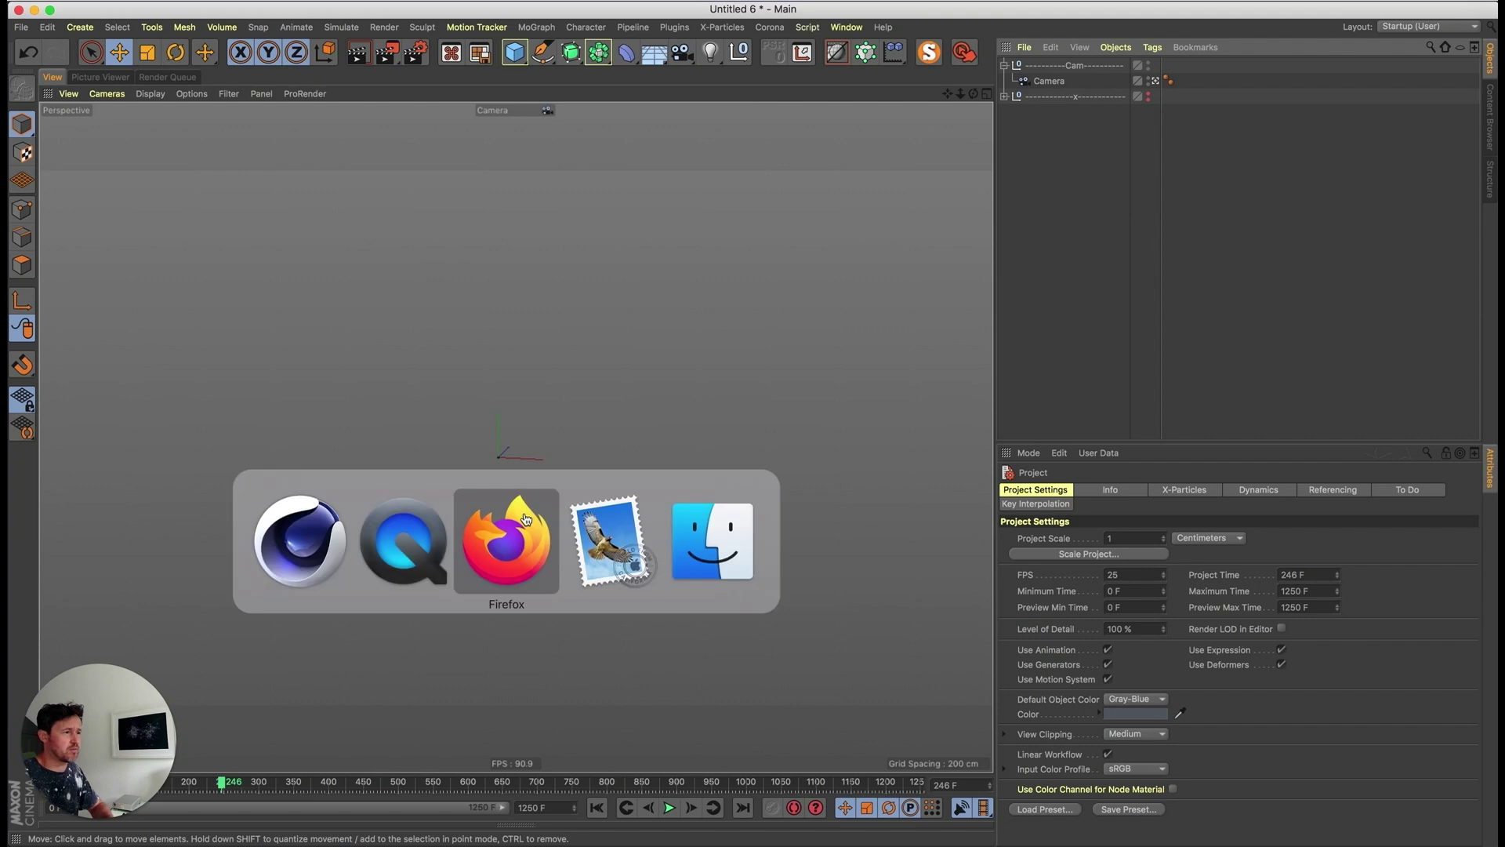
click(423, 545)
click(609, 644)
key(space)
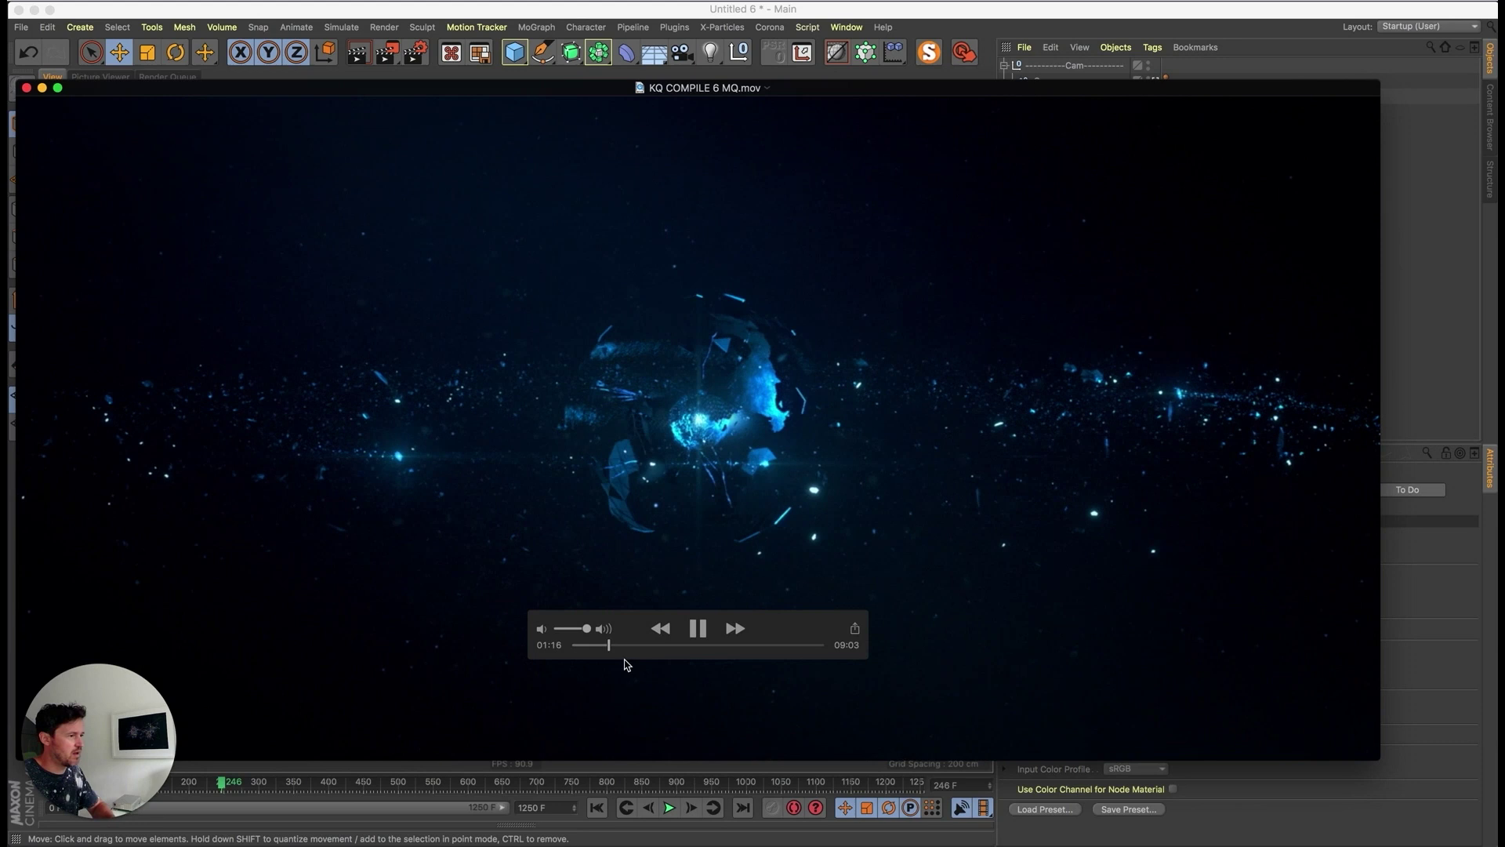
drag(587, 628, 558, 628)
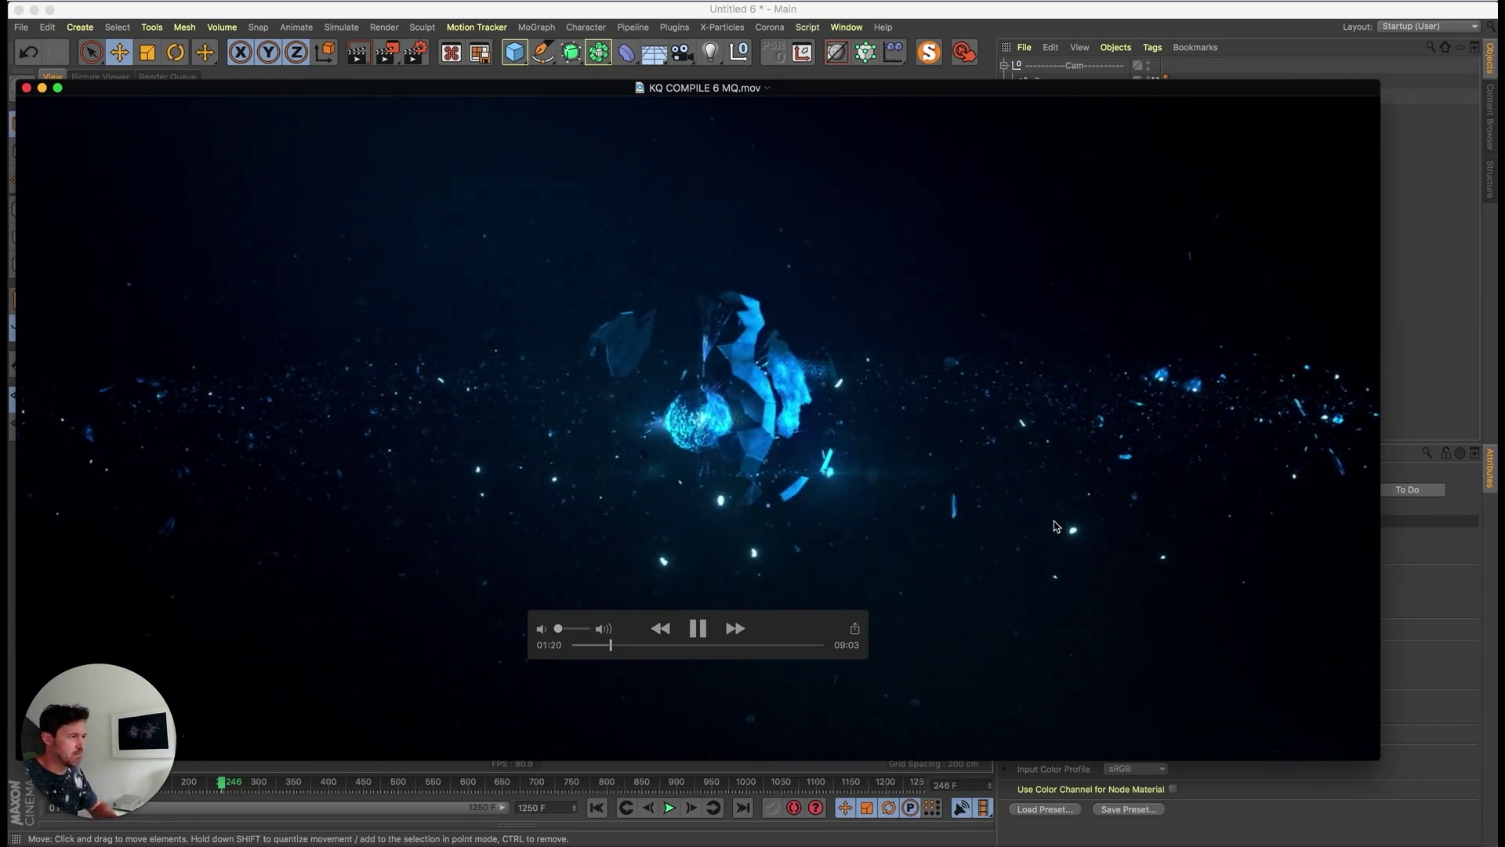
key(super+w)
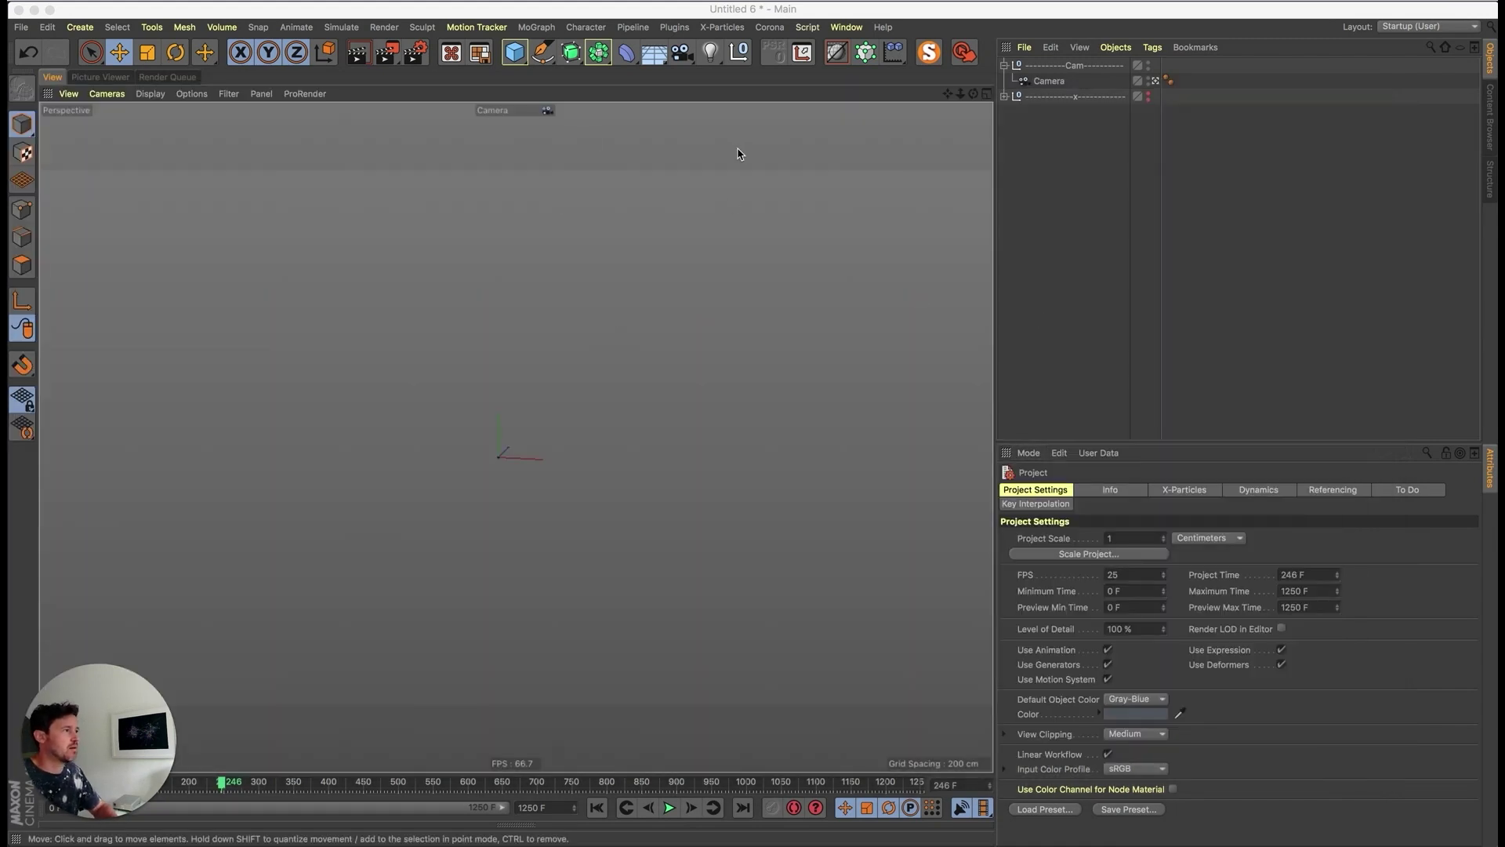
- Switch to the Space Debris.c4d document in Cinema 4D and select all of its rock objects
click(723, 239)
click(846, 28)
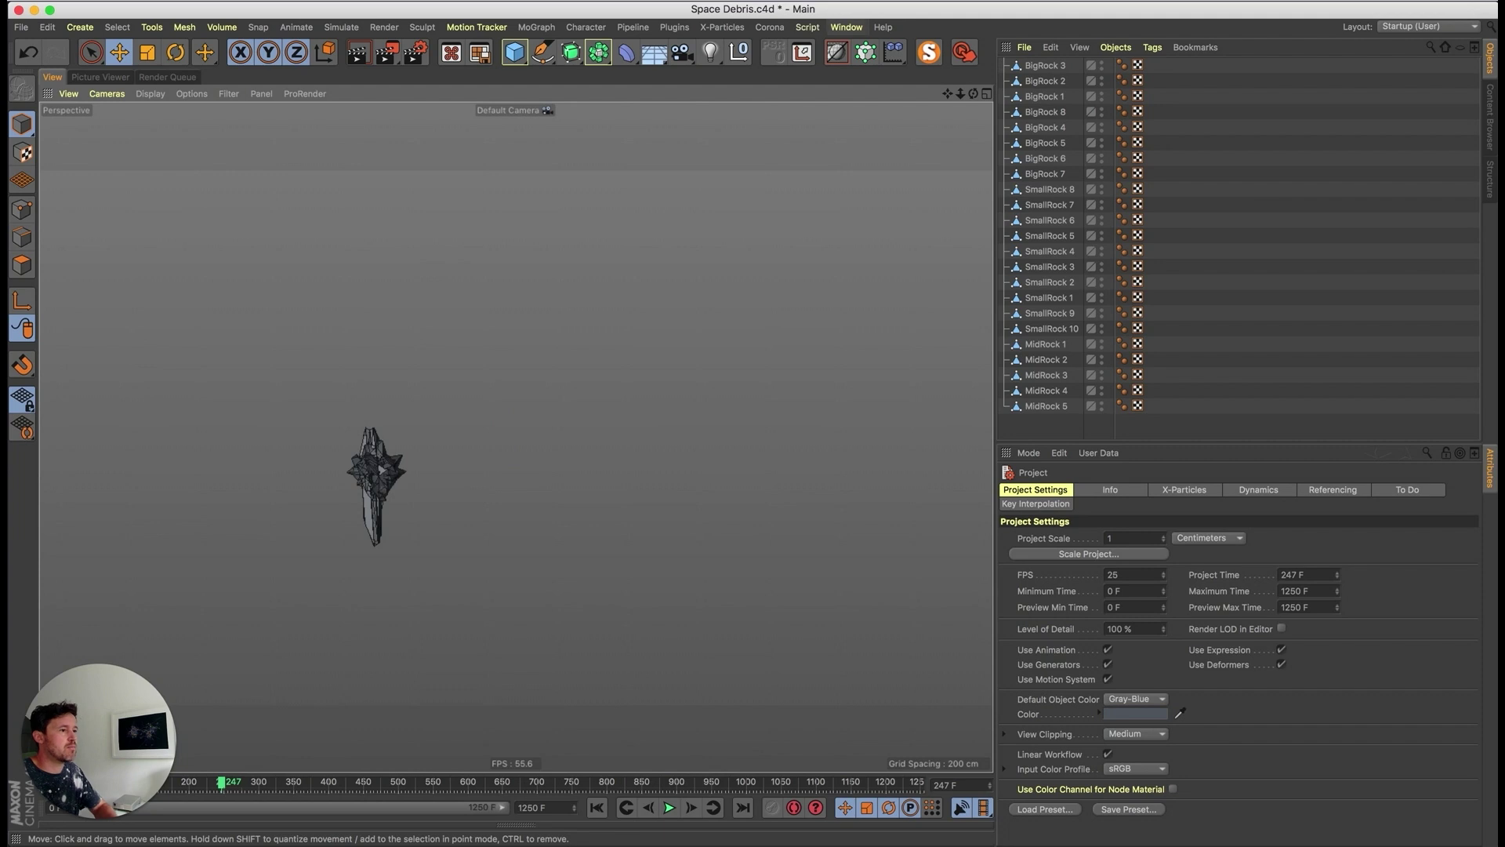
click(378, 467)
key(super+a)
- Arrange the selected rocks in Linear mode with a per-step move of 50 cm in X and 0 cm in Y
click(152, 28)
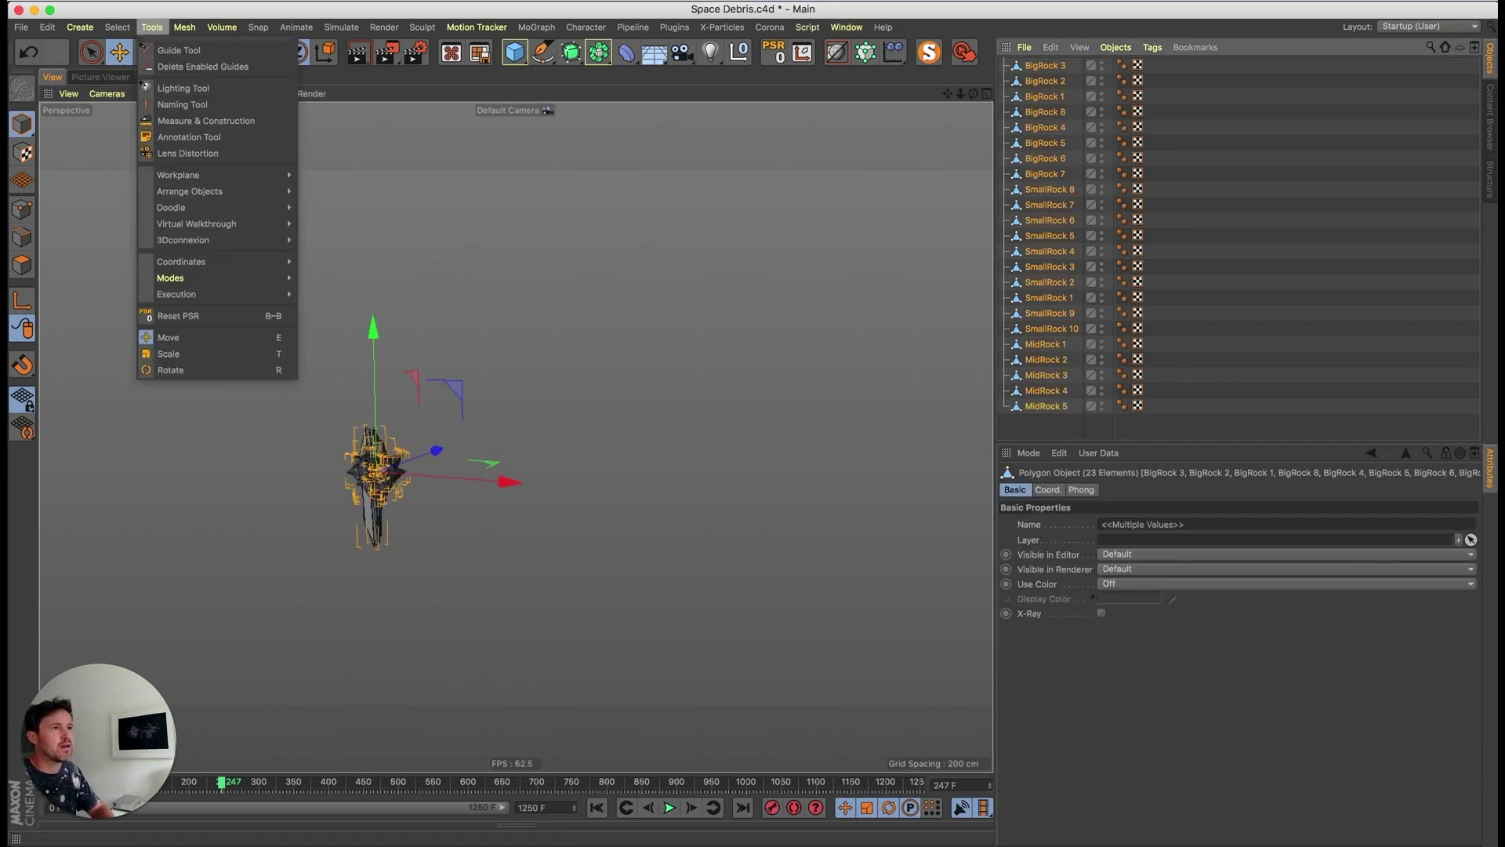
mouse_move(235, 191)
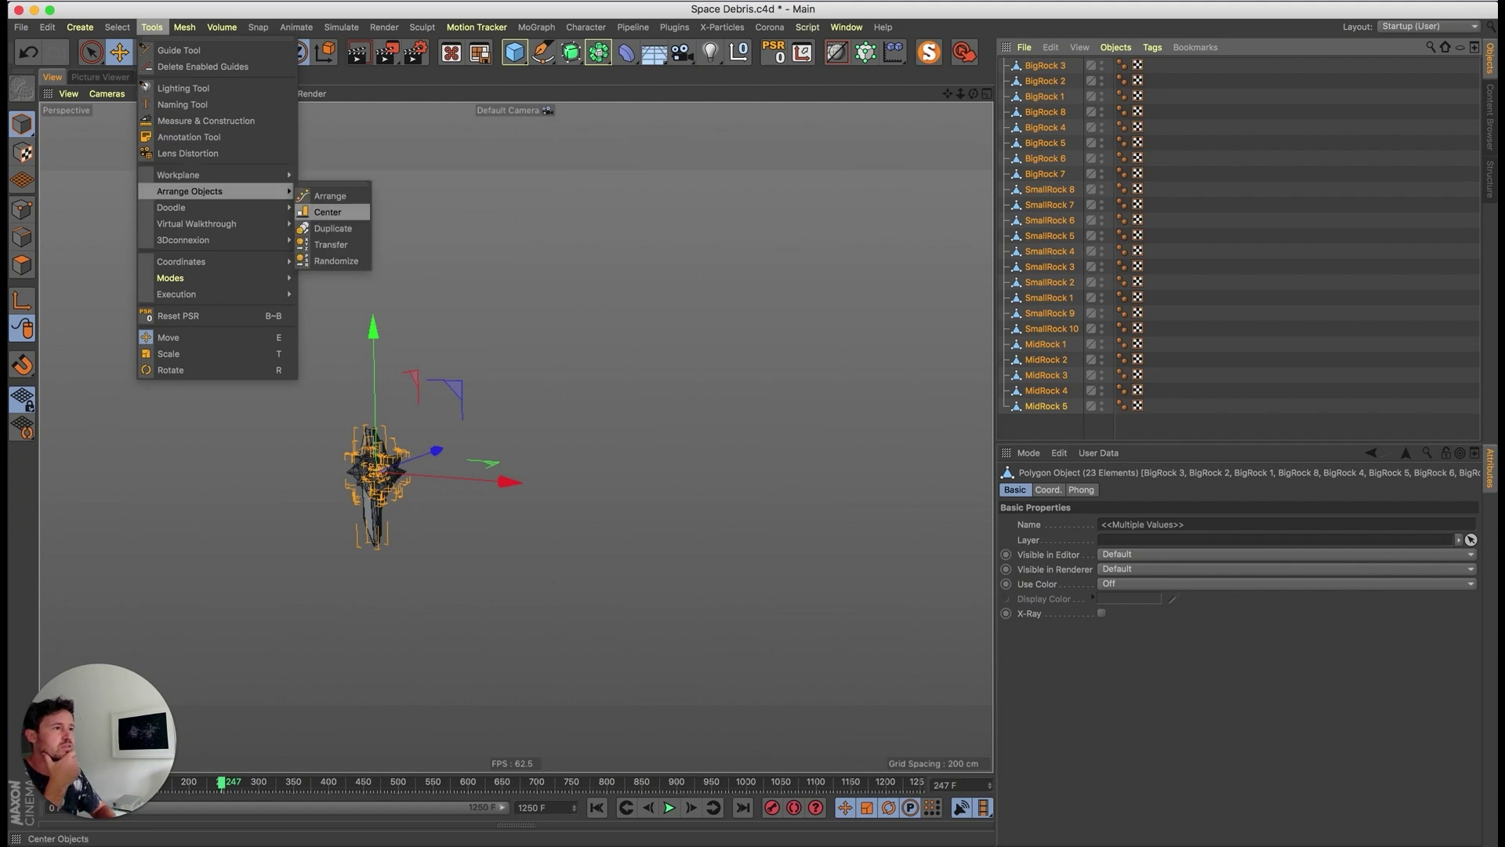
click(329, 196)
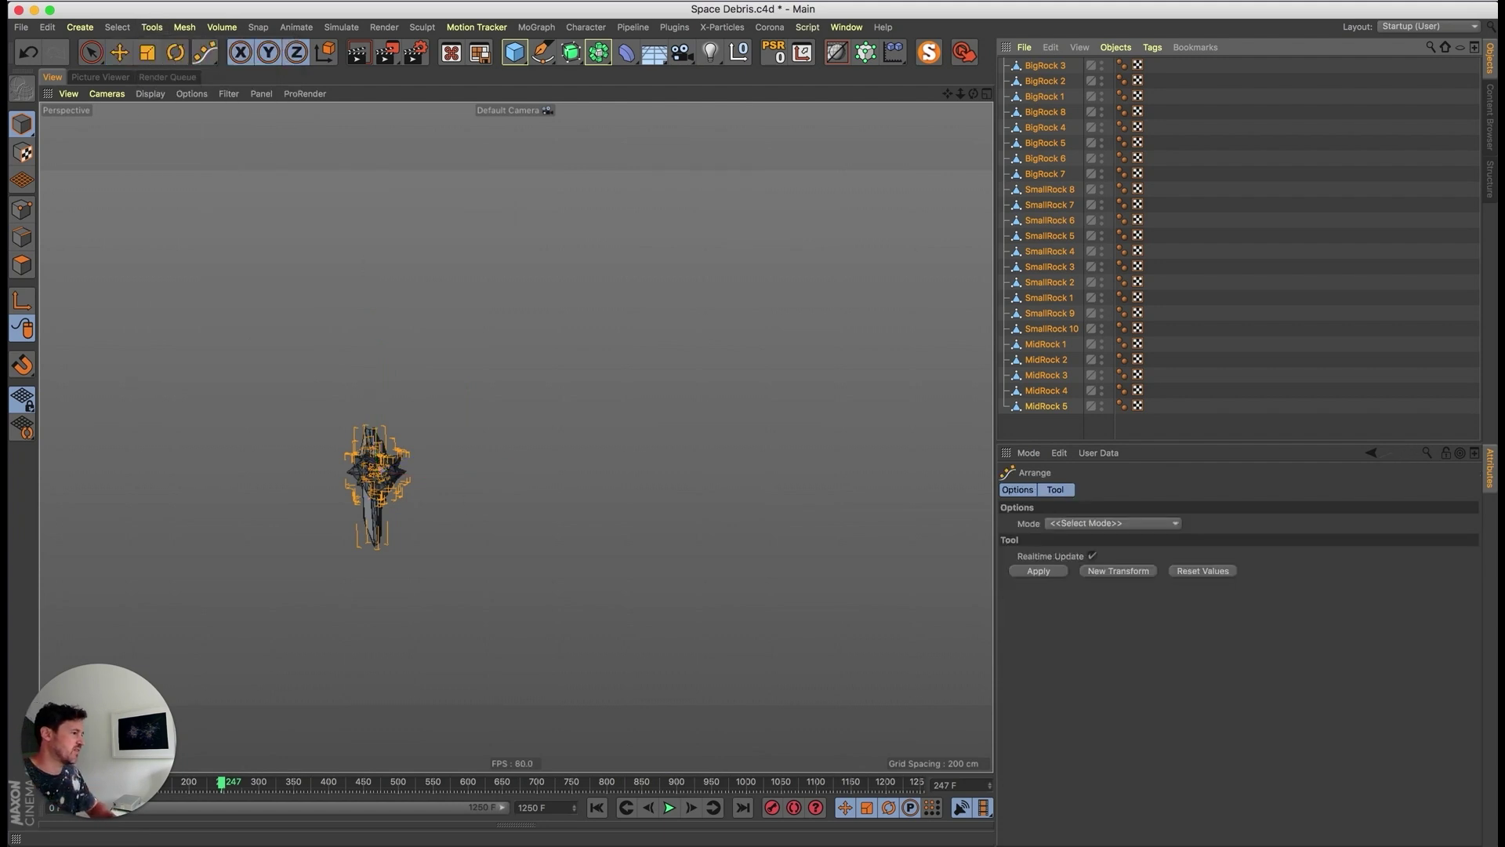
click(1112, 523)
click(1090, 548)
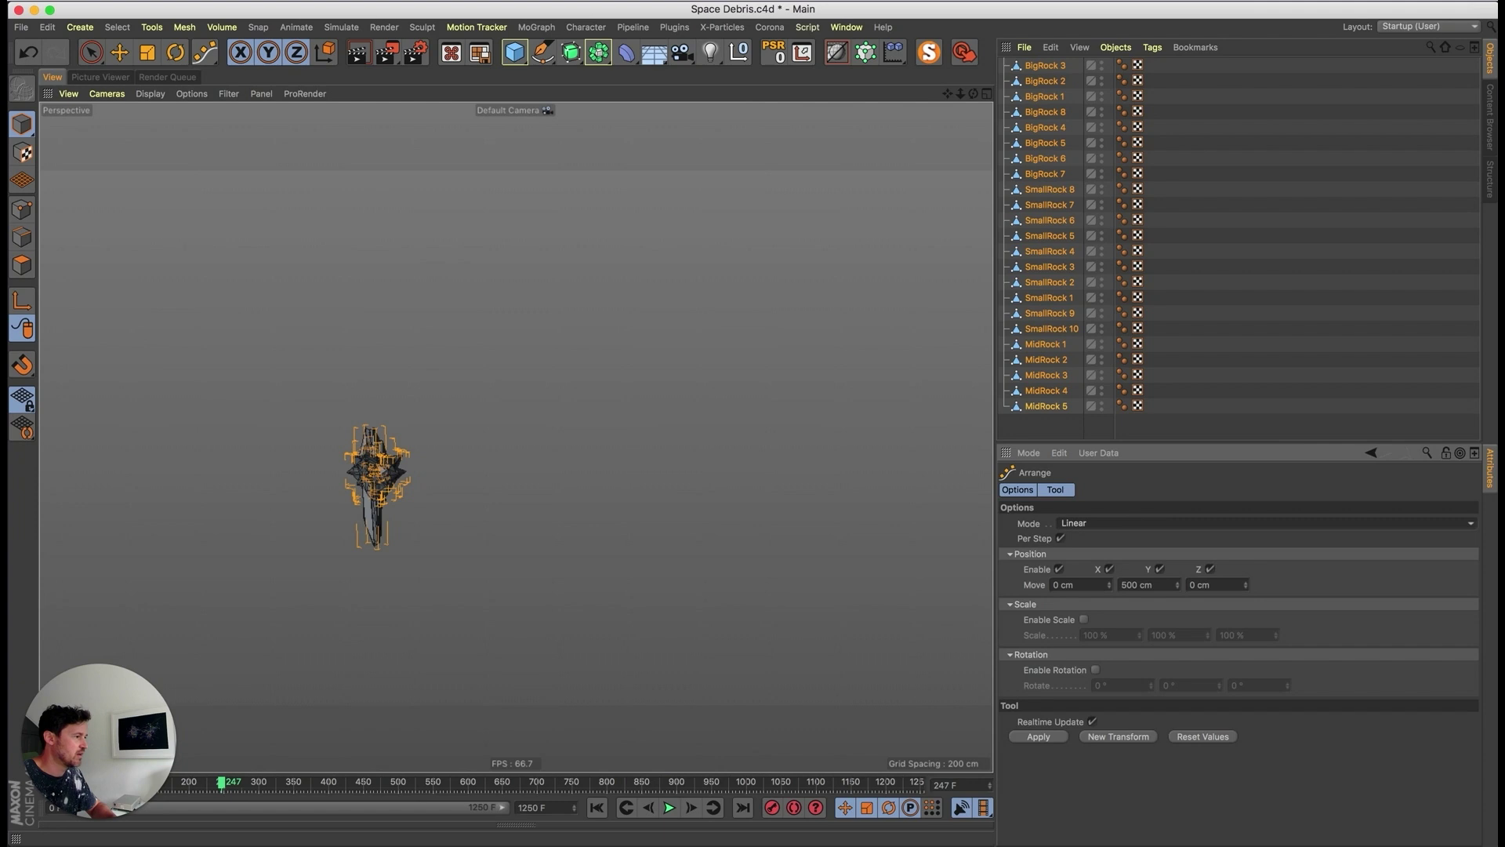
text(50)
key(Tab)
text(0)
key(Return)
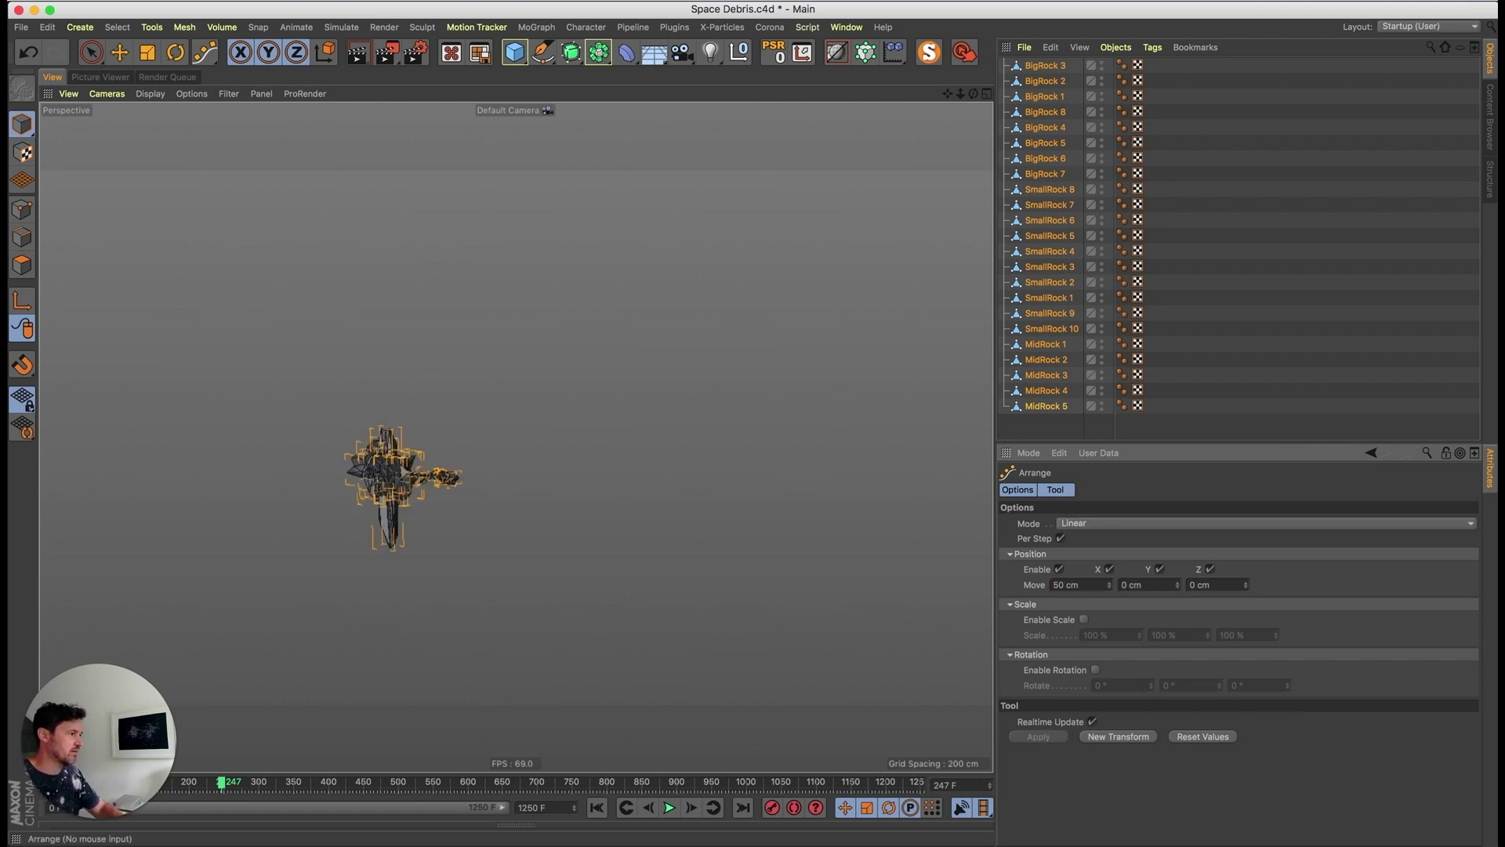
- Increase the Arrange tool's X move to 850 cm per step so the rocks spread into a row
drag(1110, 585, 1109, 522)
alt+middle_drag(639, 551, 290, 510)
alt+right_drag(439, 511, 399, 494)
alt+middle_drag(902, 473, 515, 437)
alt+right_drag(697, 487, 538, 515)
alt+right_drag(516, 437, 992, 247)
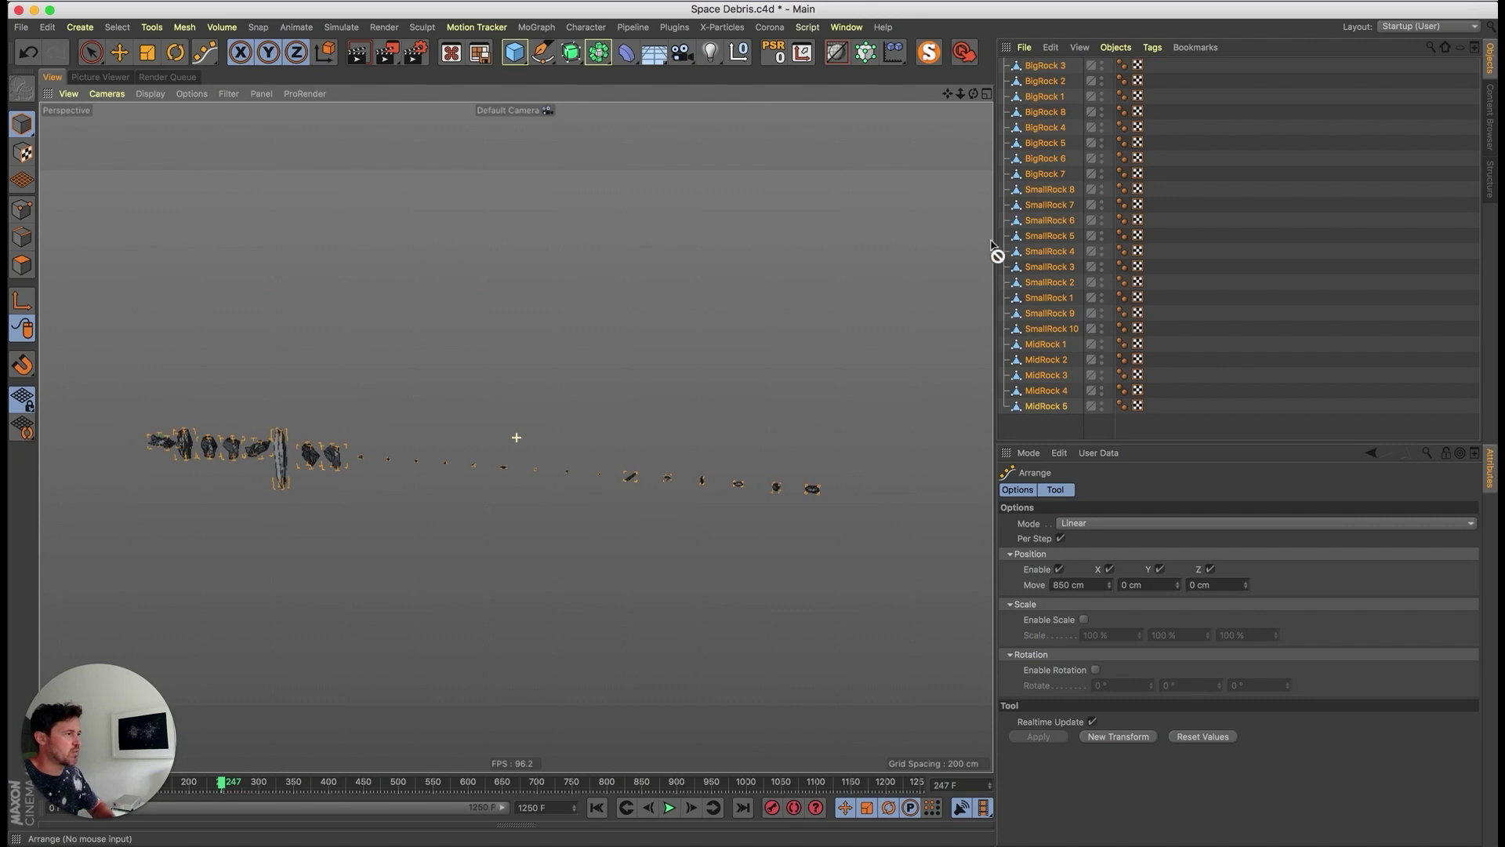
- Copy all the rock objects and return to the Untitled 6 document
click(1243, 174)
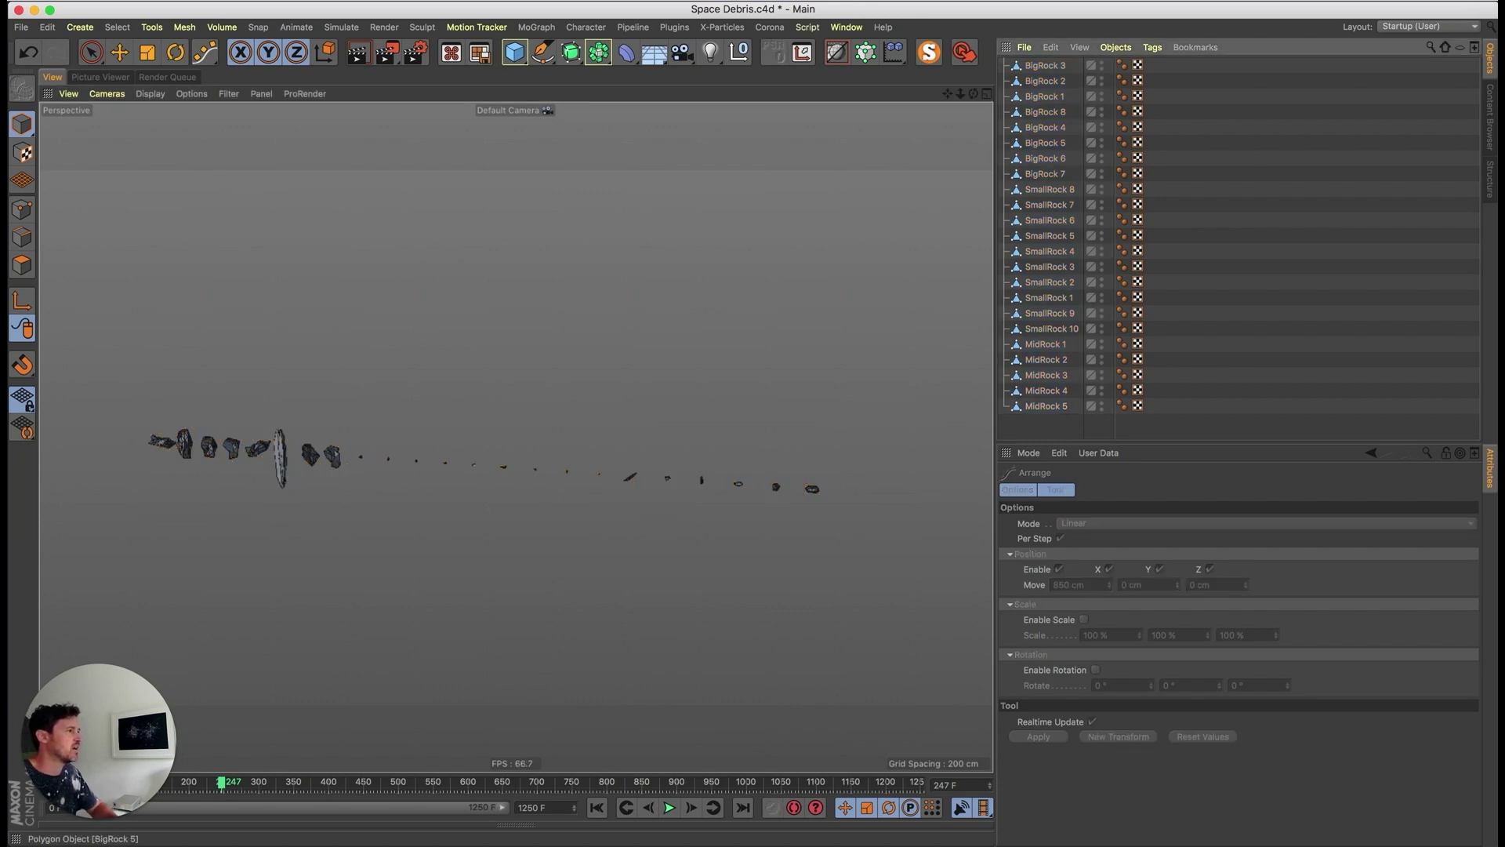
click(280, 458)
drag(1050, 425, 1032, 58)
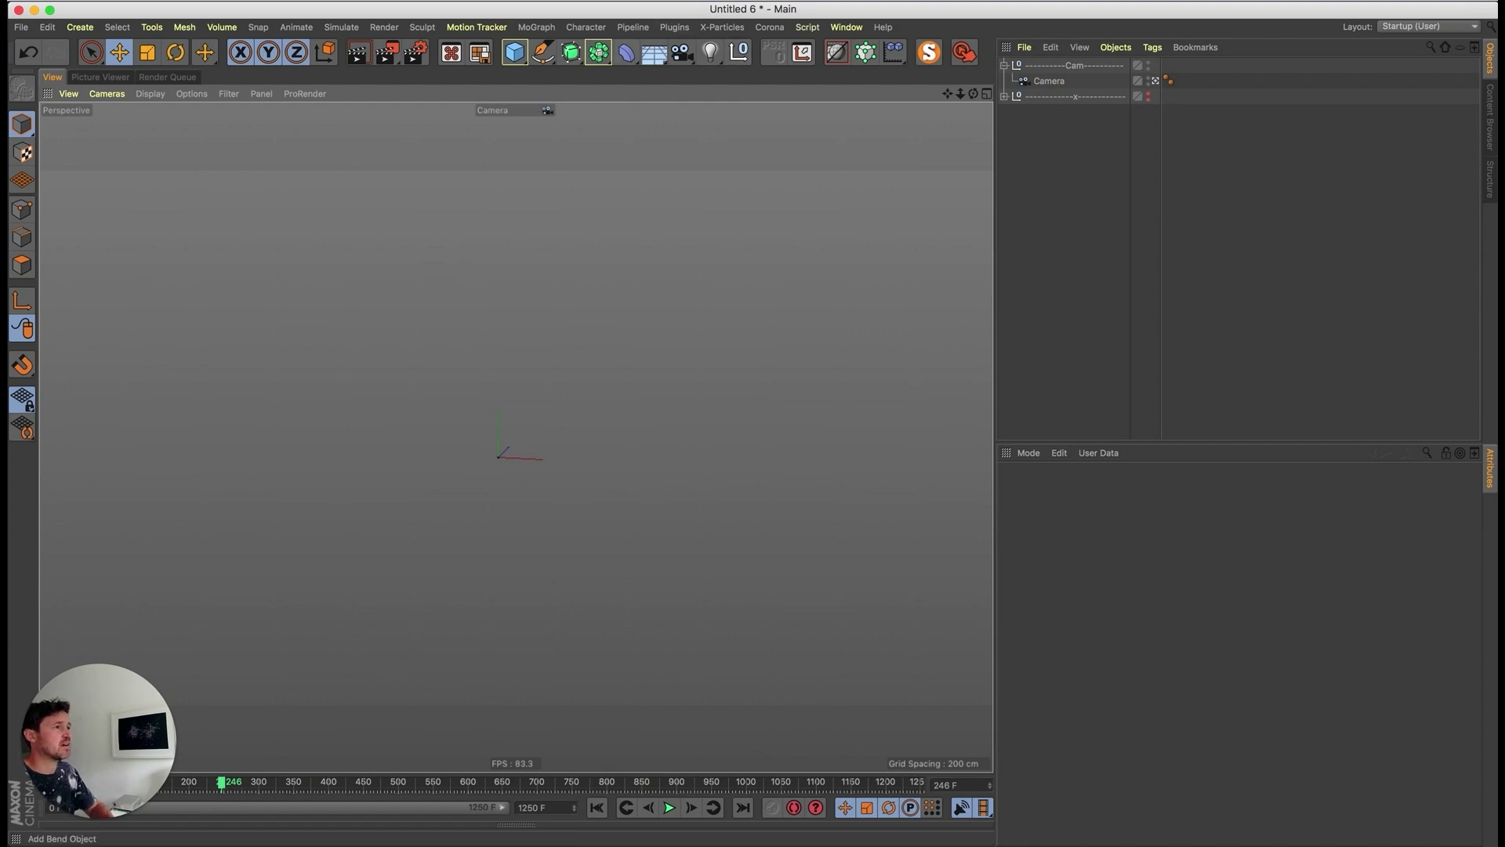
- Add a Circle spline on the XZ plane and scale it up into a wide ring
click(543, 51)
click(713, 101)
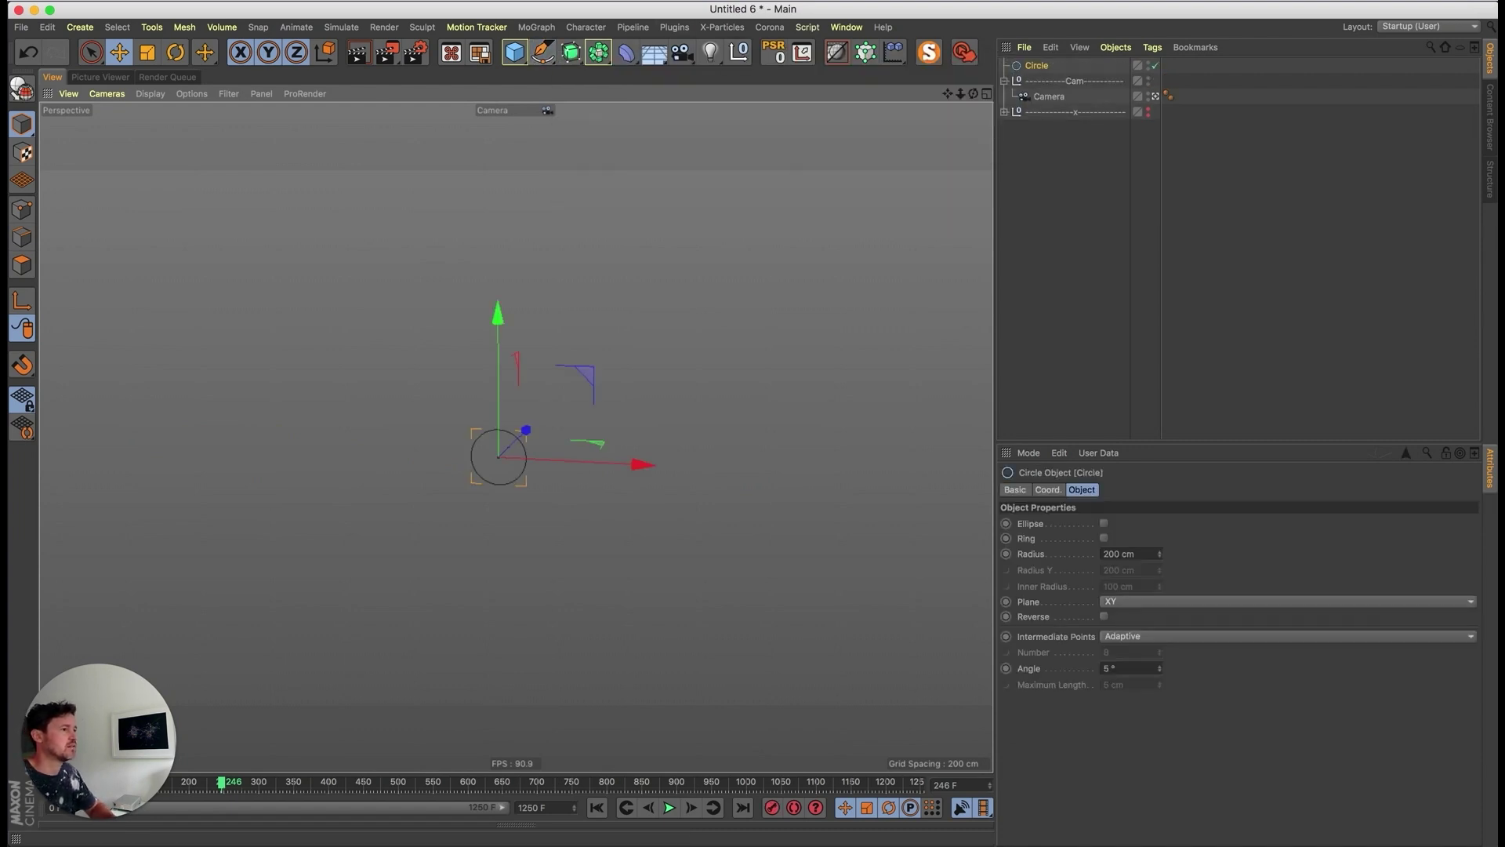
click(1286, 602)
click(1286, 649)
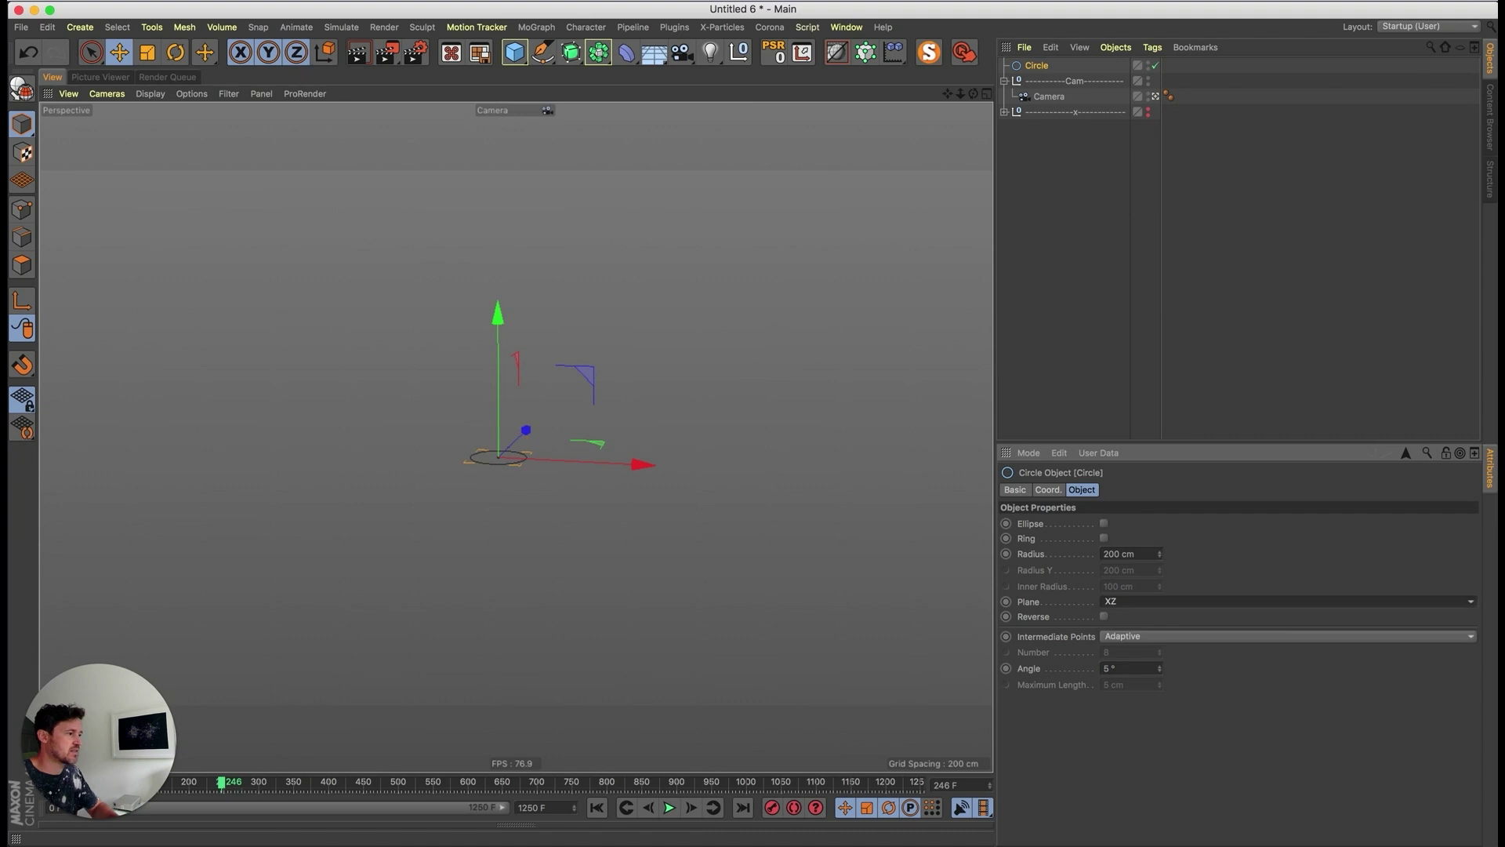
key(t)
drag(644, 465, 892, 475)
- Add a Cloner and paste the copied rocks in as its children
click(865, 51)
key(super+v)
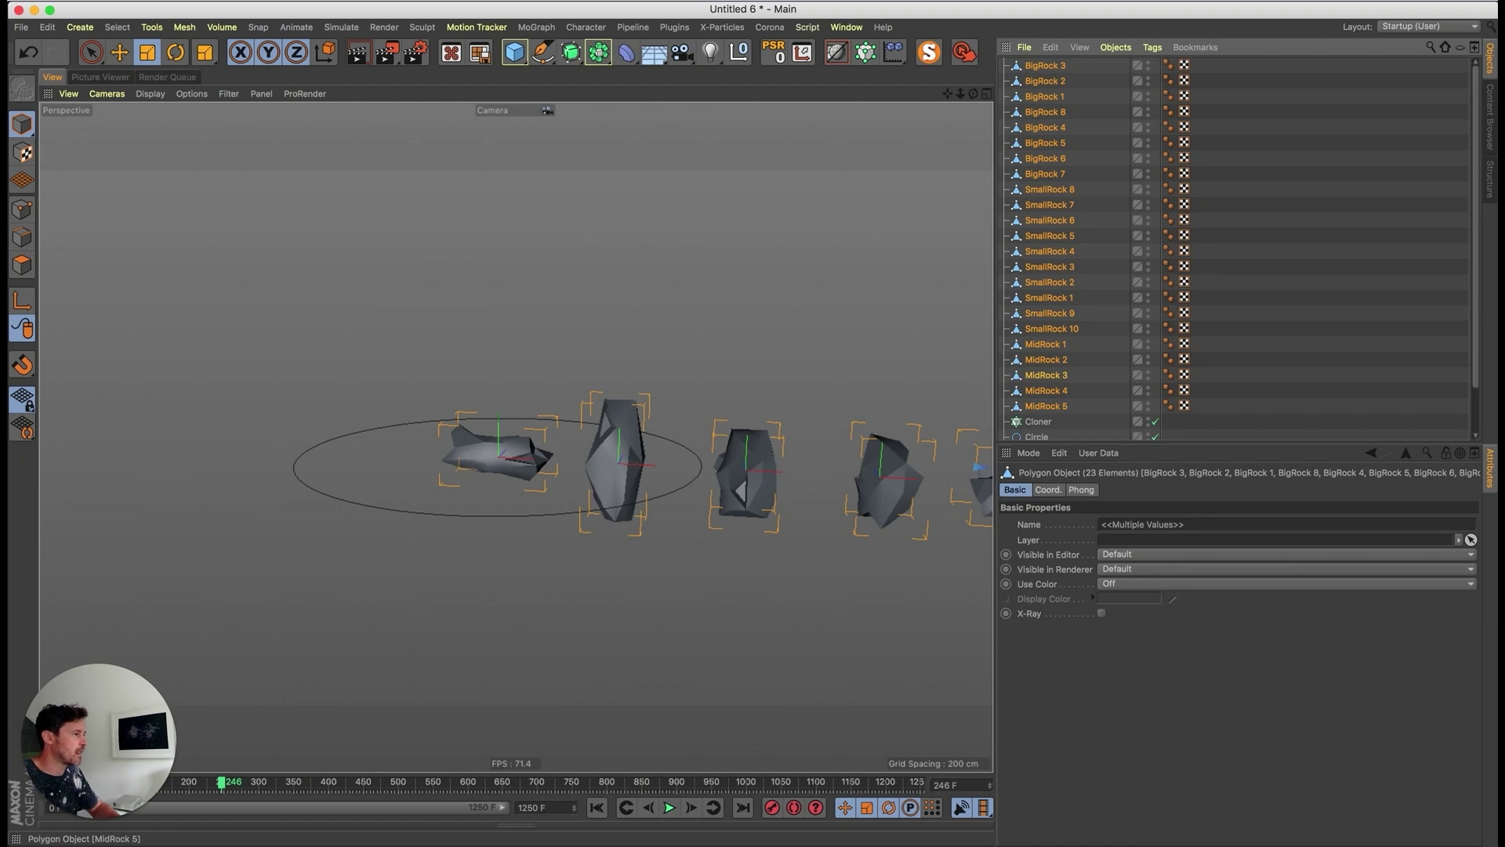
drag(1046, 405, 1040, 421)
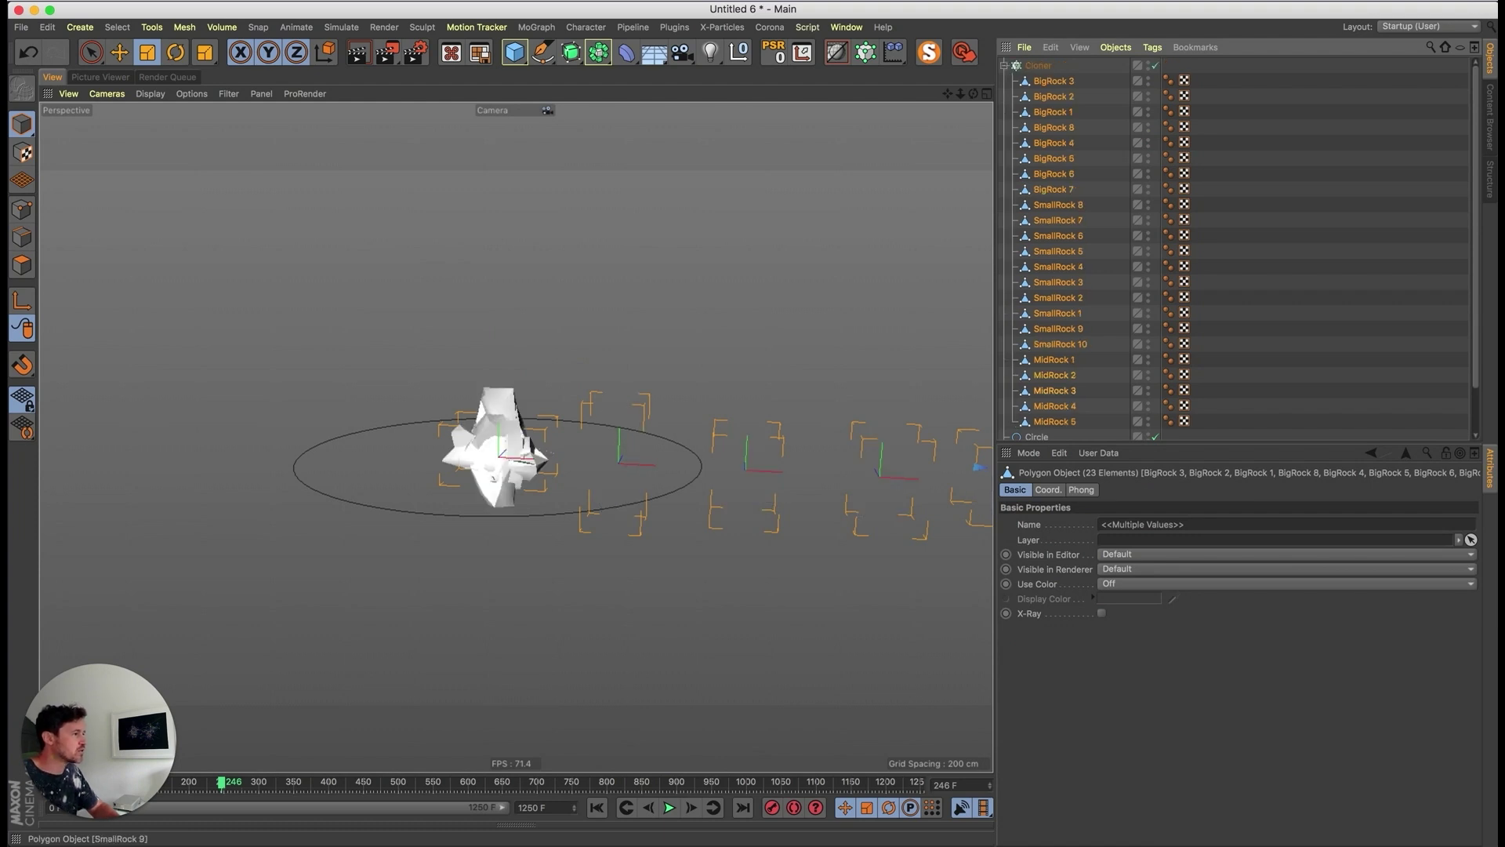
- Move the ten SmallRock objects ahead of the big and mid rocks inside the Cloner
mouse_move(1101, 348)
mouse_down()
mouse_move(1070, 216)
mouse_move(1051, 202)
mouse_move(1051, 74)
mouse_up()
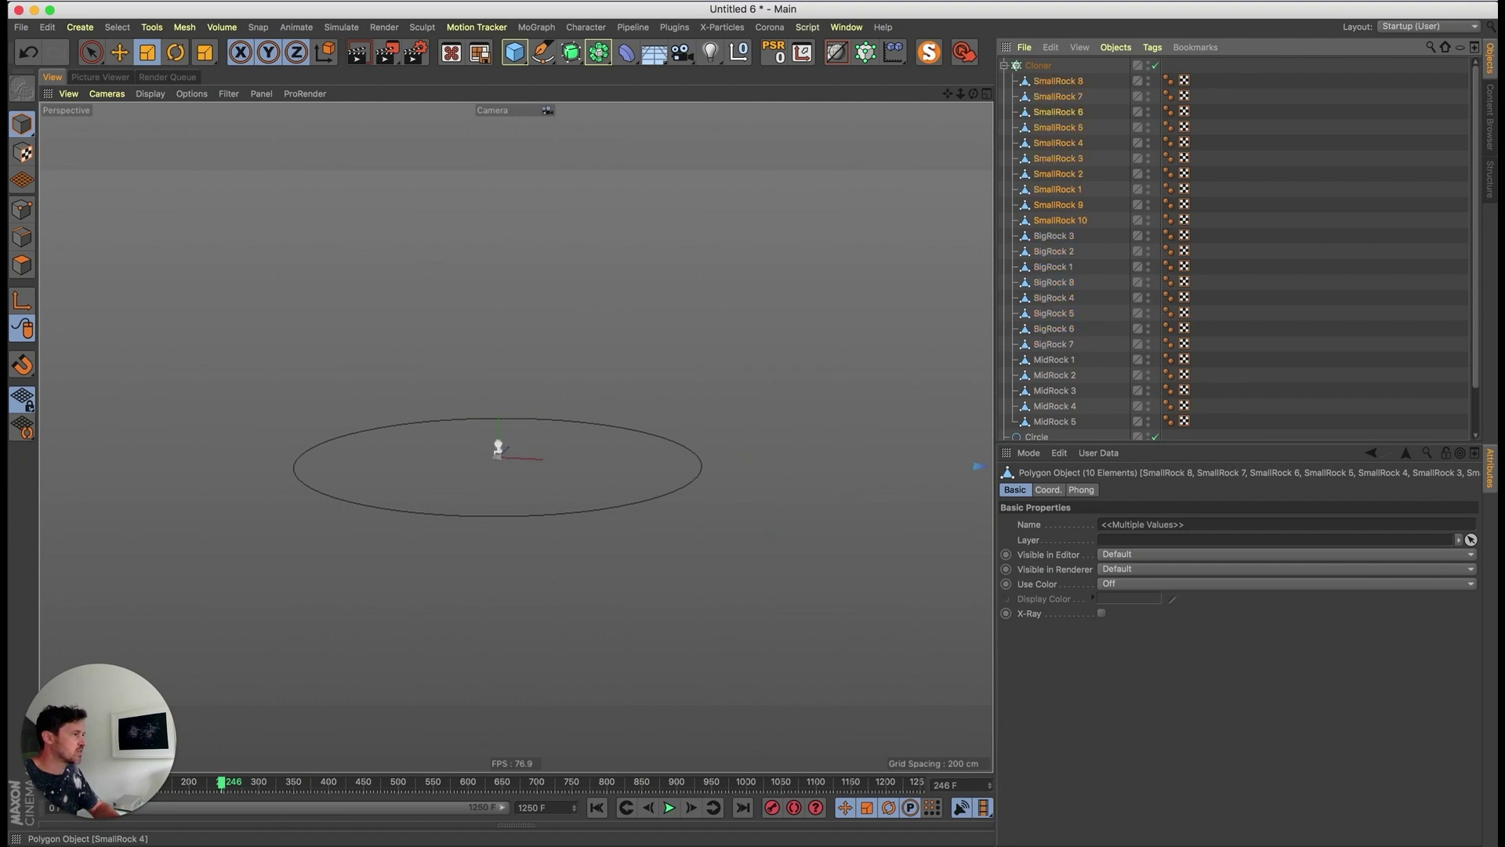
- Paste four extra copies of the ten SmallRock objects inside the Cloner
key(super+c)
key(super+v)
key(super+v)
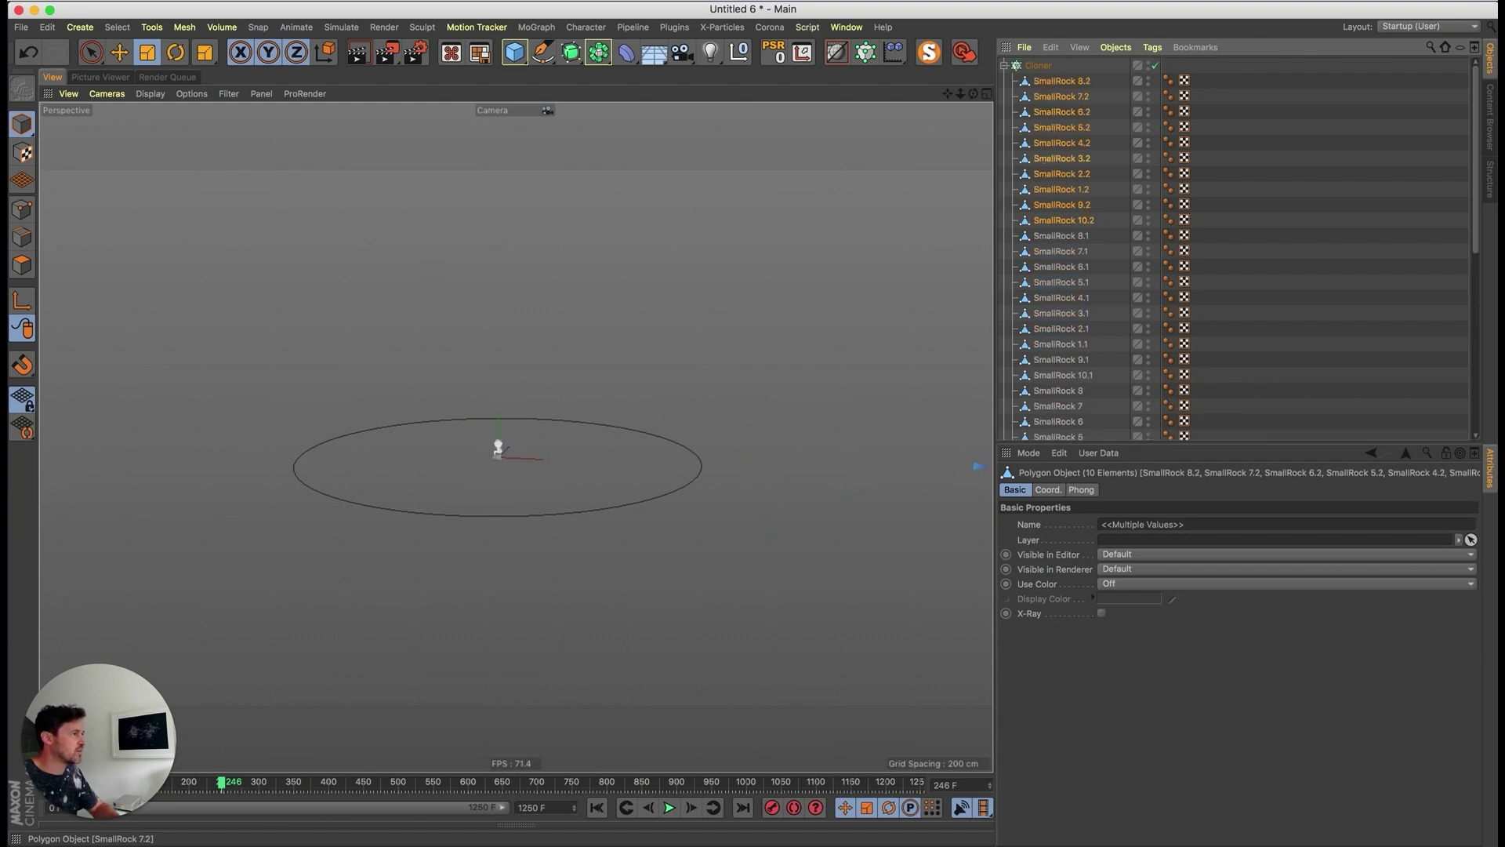
key(super+v)
scroll(1247, 313, down, 5)
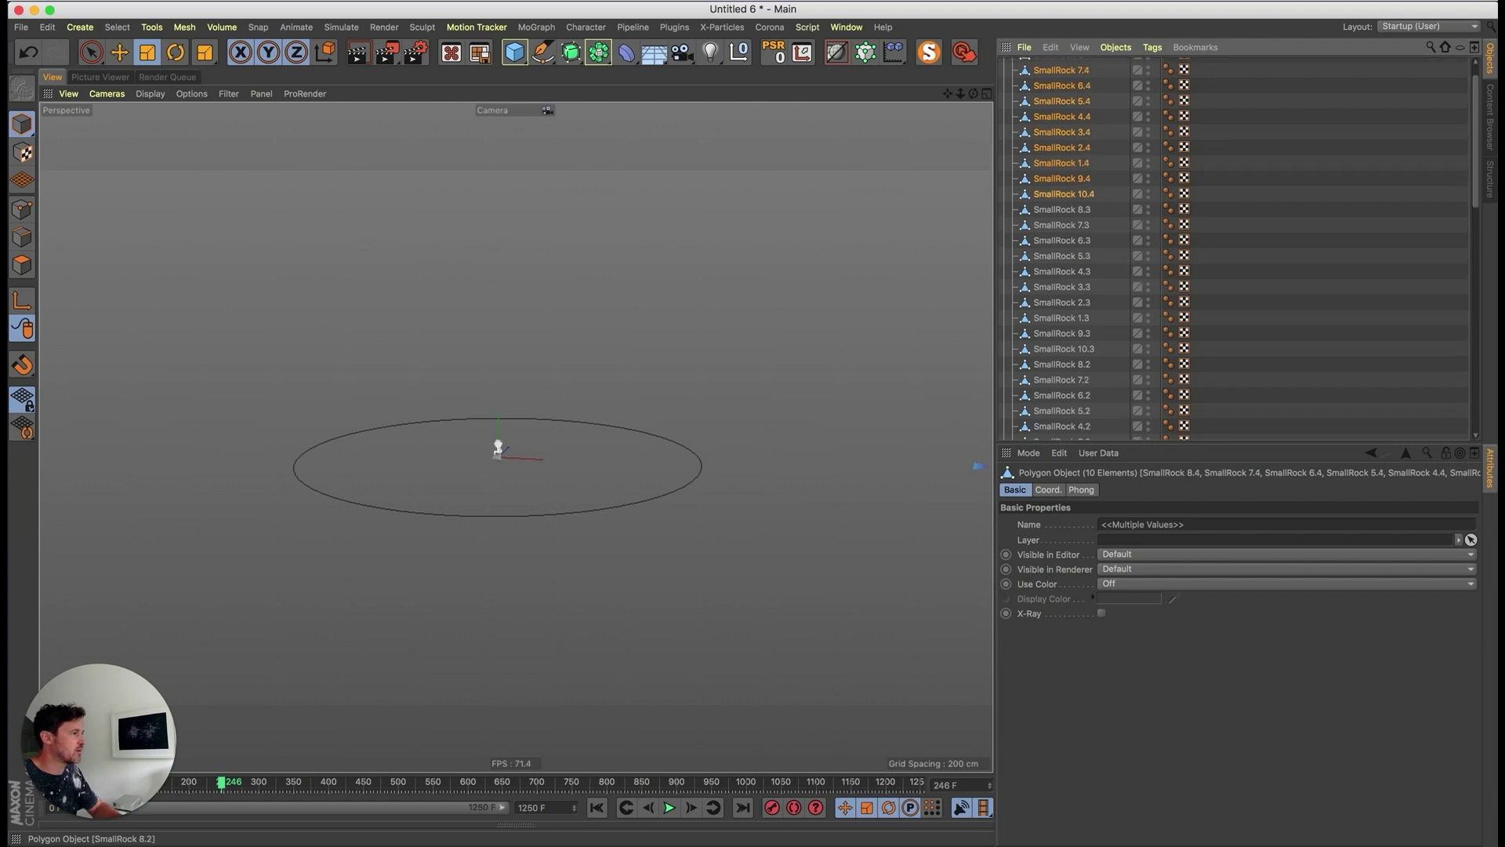
- Paste two extra copies of the five MidRock objects inside the Cloner
scroll(1239, 247, down, 8)
drag(1103, 376, 1063, 306)
key(super+v)
key(super+v)
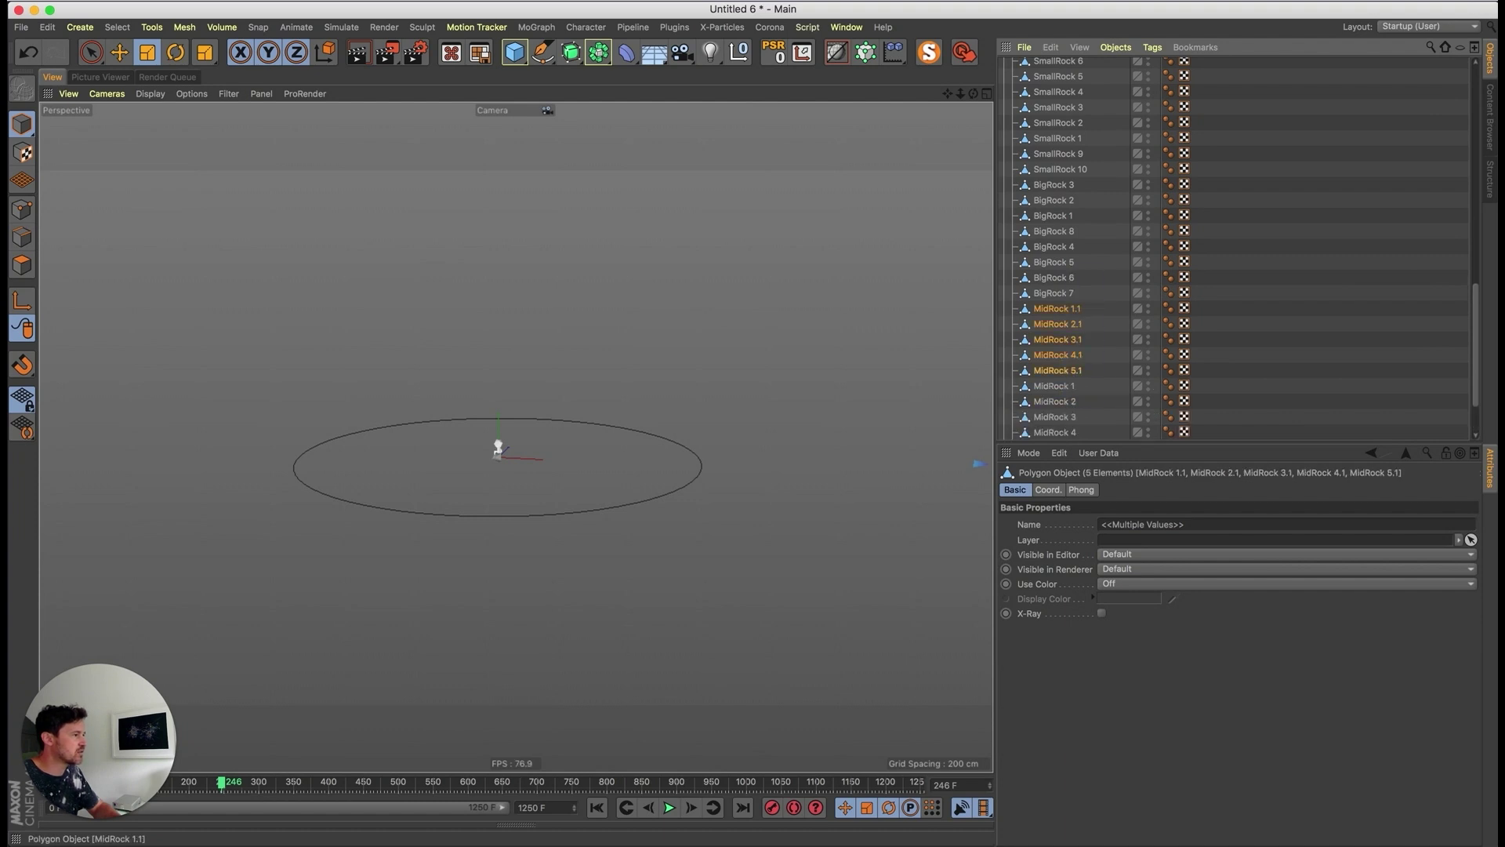
scroll(1065, 310, up, 13)
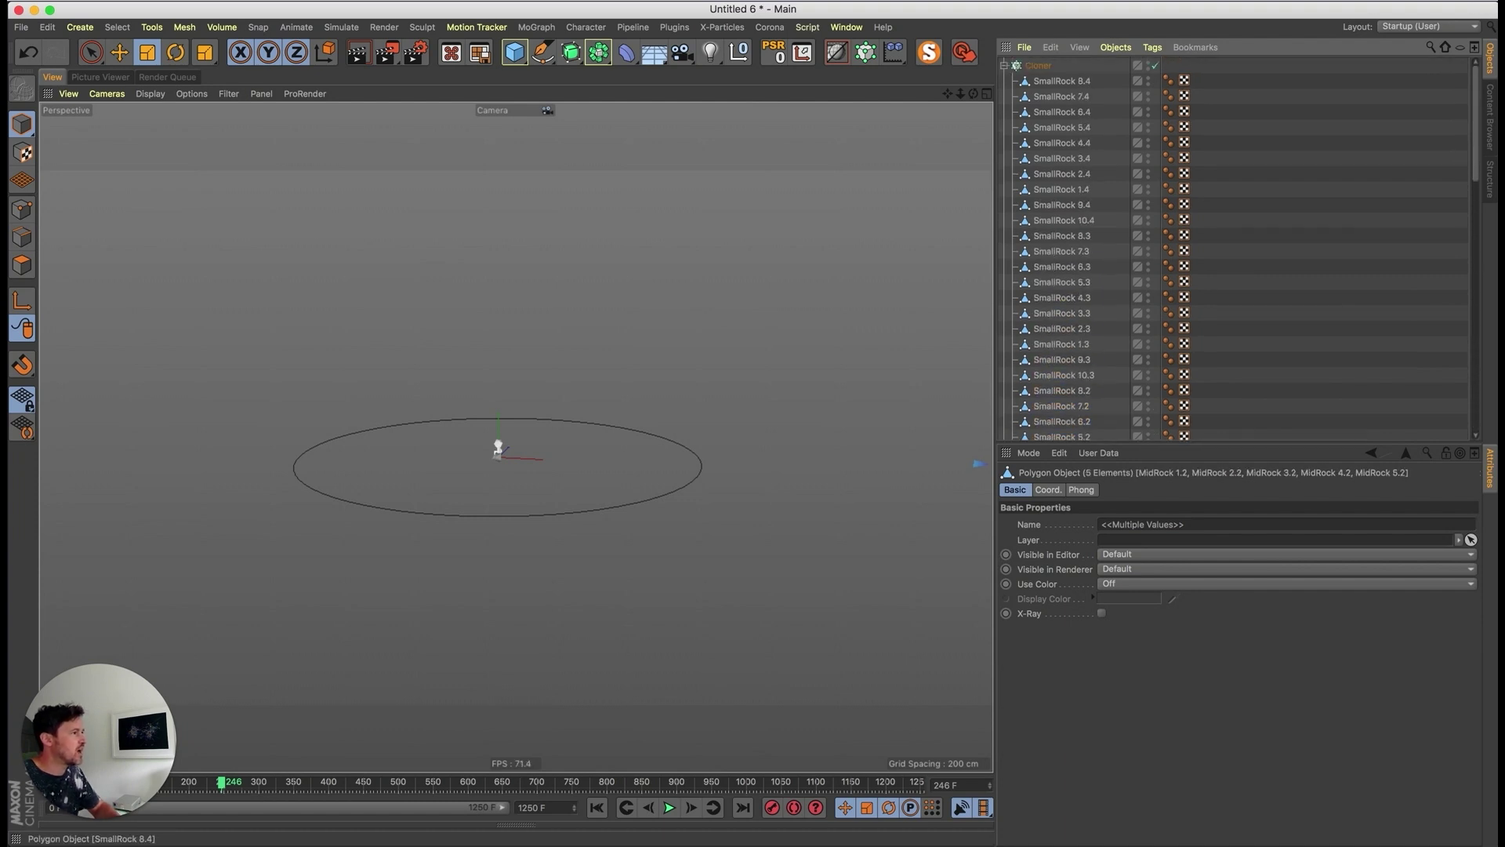
- Set the Cloner's clone order to Random and its distribution mode to Object
click(1038, 65)
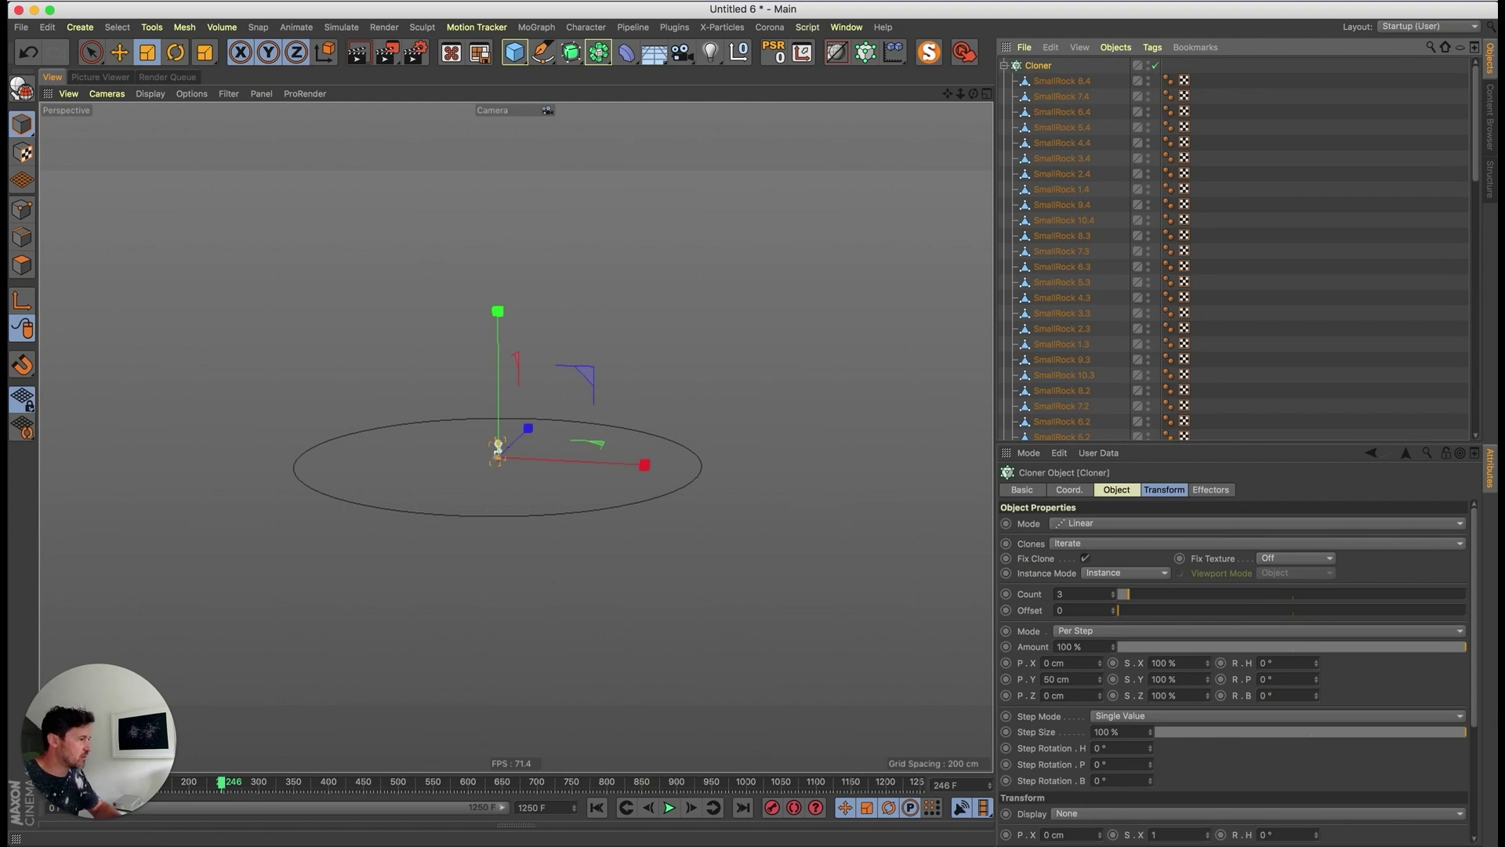
click(1097, 542)
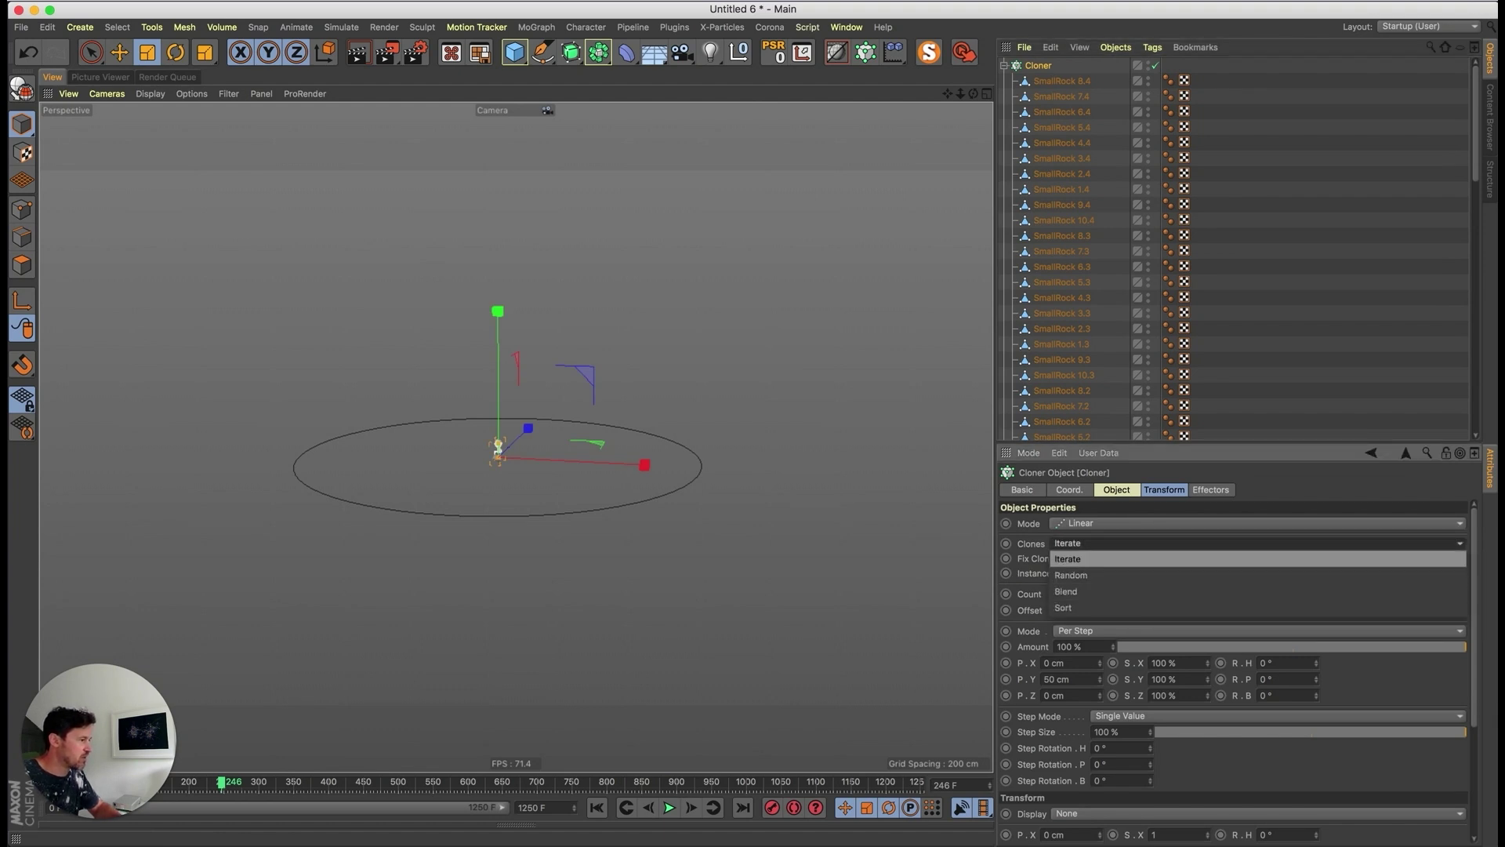
click(1097, 575)
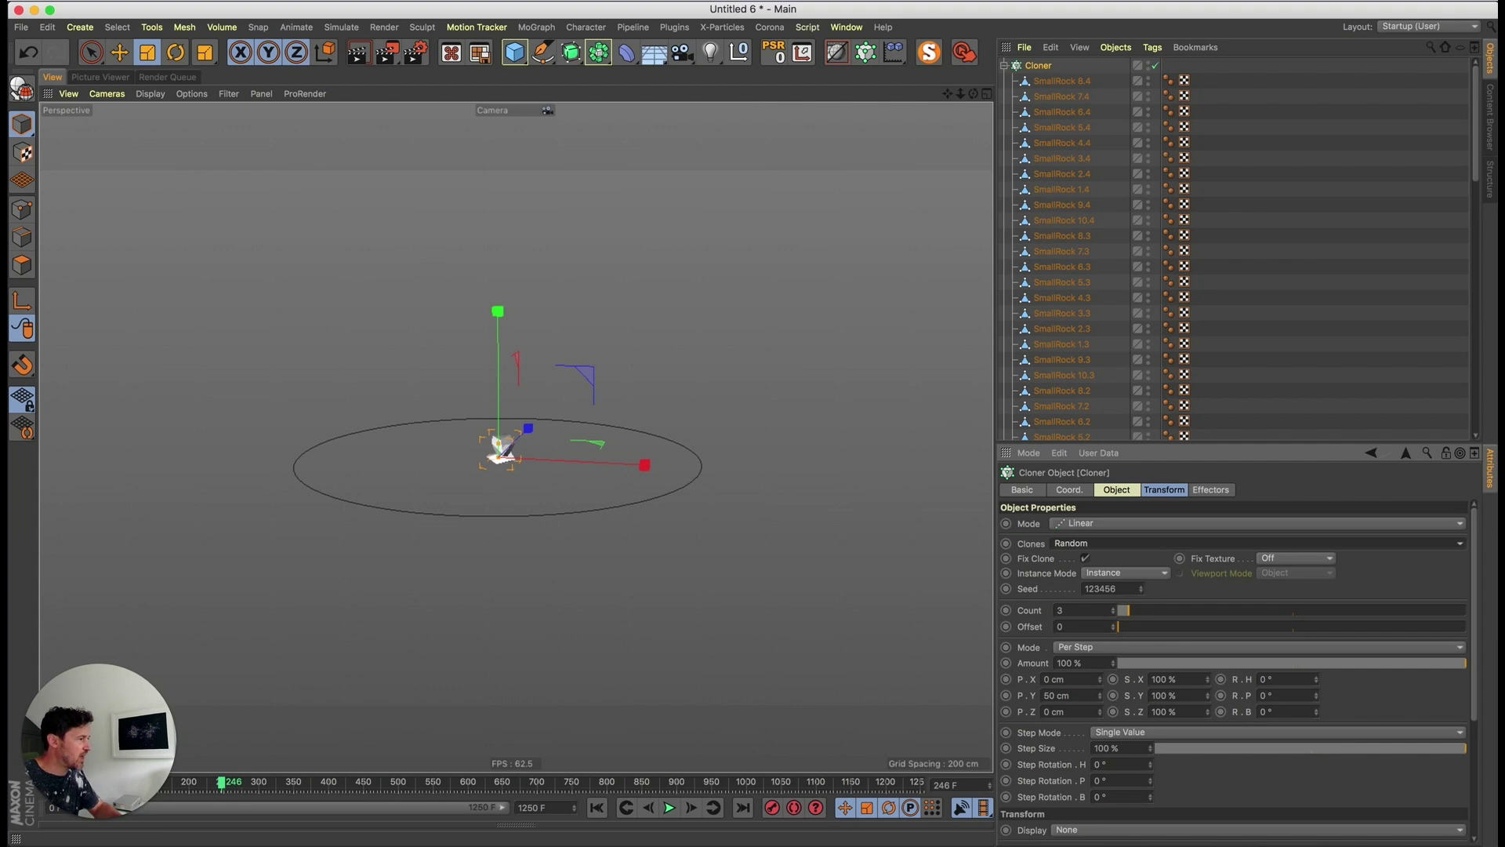
click(1098, 523)
click(1090, 524)
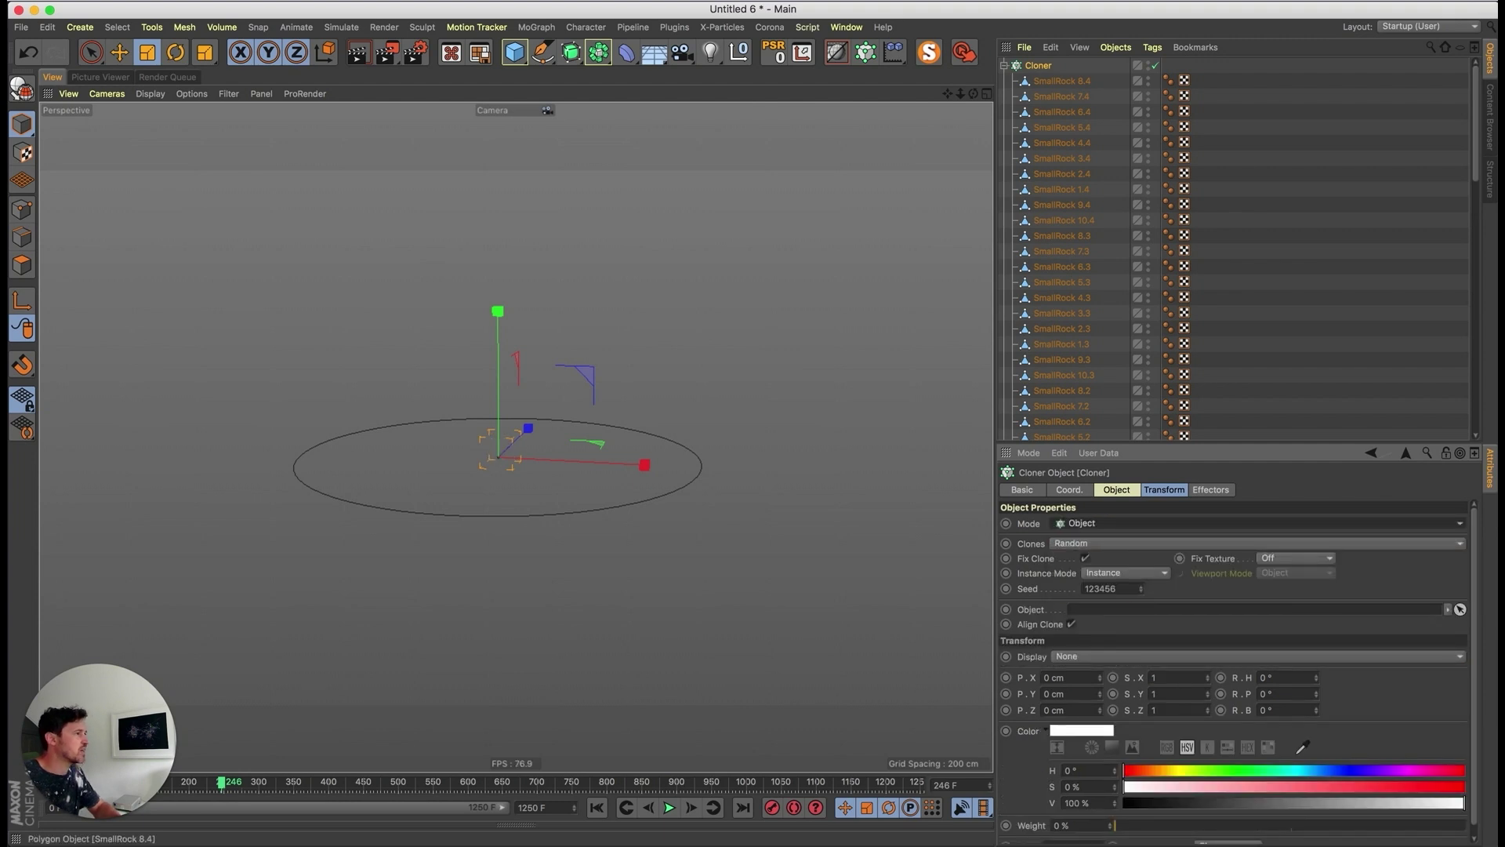
- Collapse the Cloner, move it below the Circle and assign the Circle as its distribution object
click(1004, 66)
drag(1038, 66, 1038, 88)
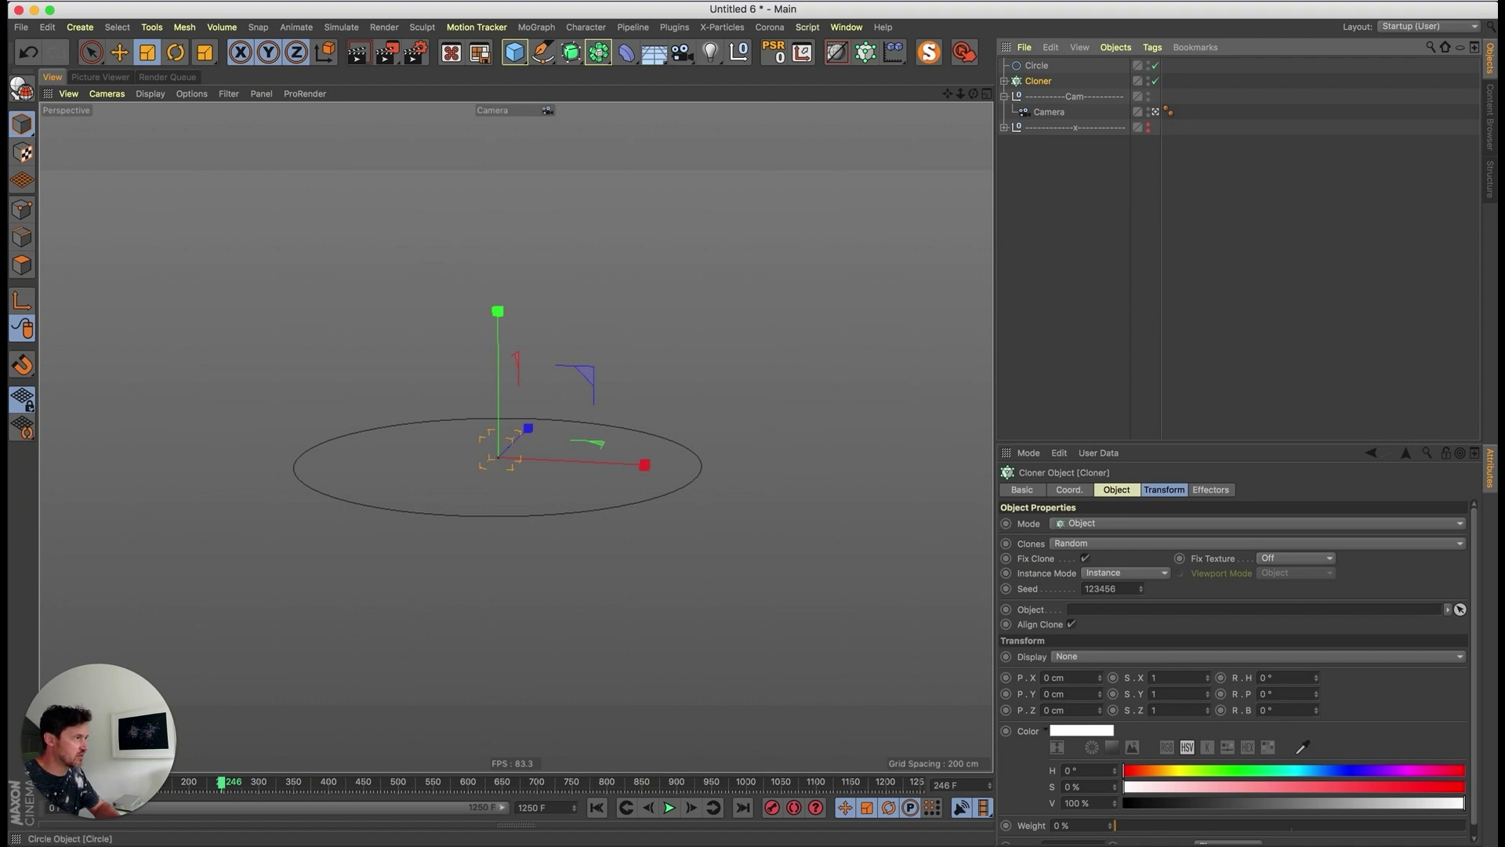
click(1036, 66)
click(1038, 81)
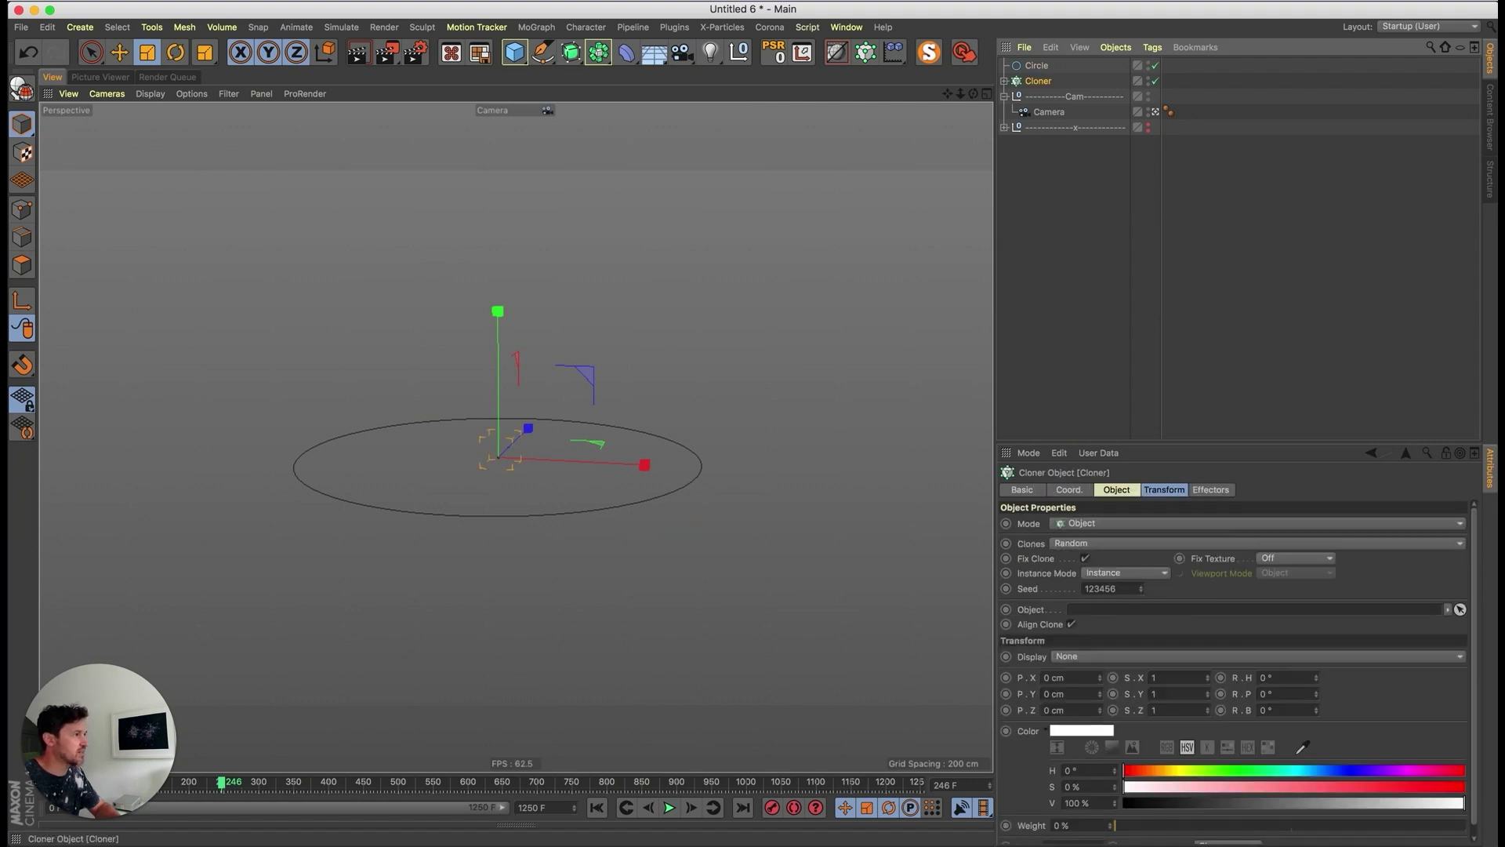
drag(1064, 590, 1094, 610)
- Set the Cloner's count along the circle to 100
alt+middle_drag(516, 437, 498, 417)
alt+right_drag(498, 416, 577, 466)
double_click(1223, 659)
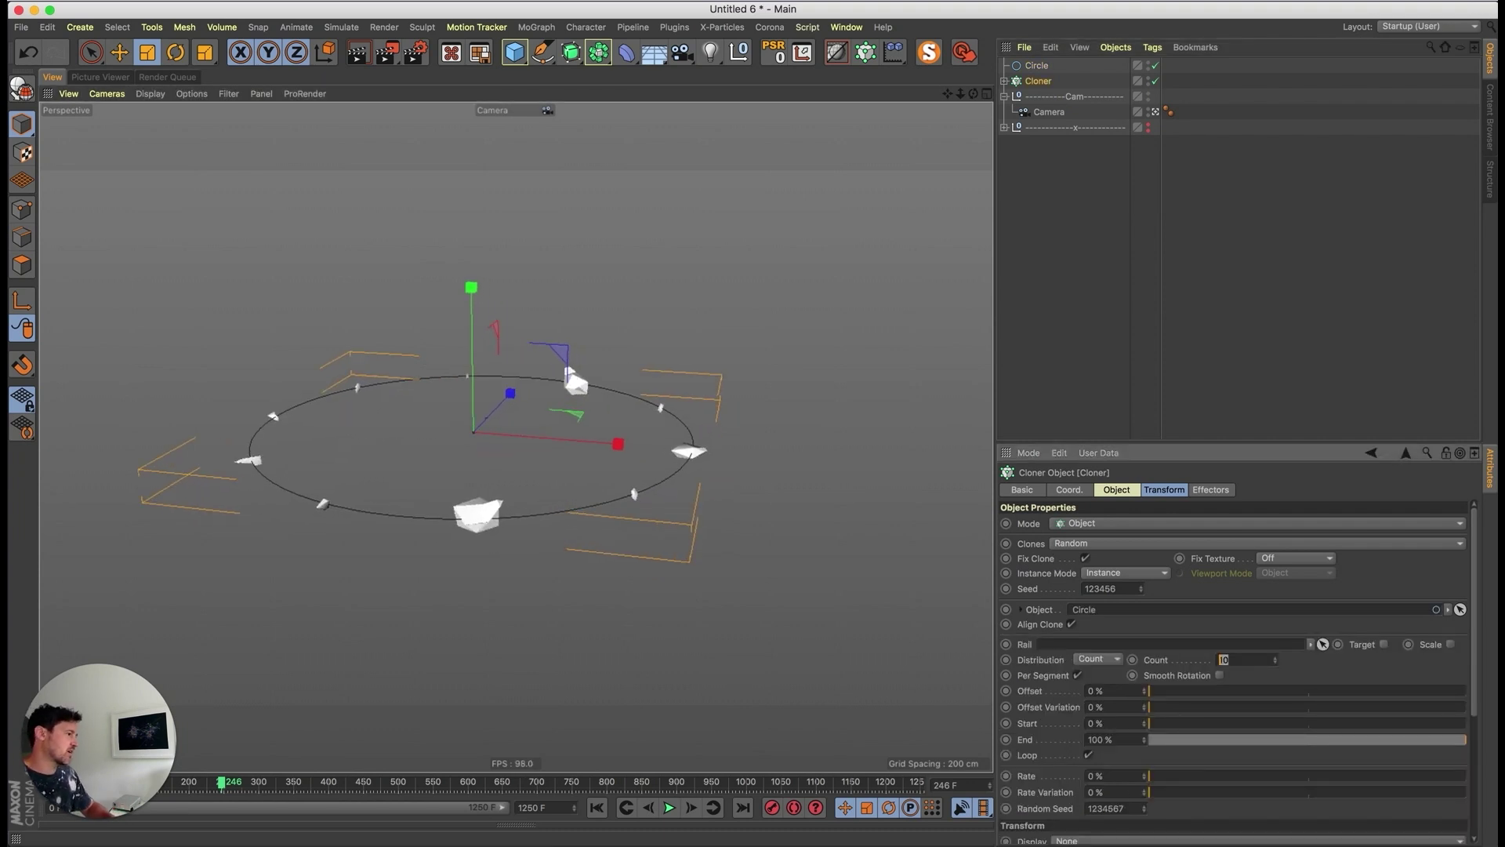
text(100)
key(Return)
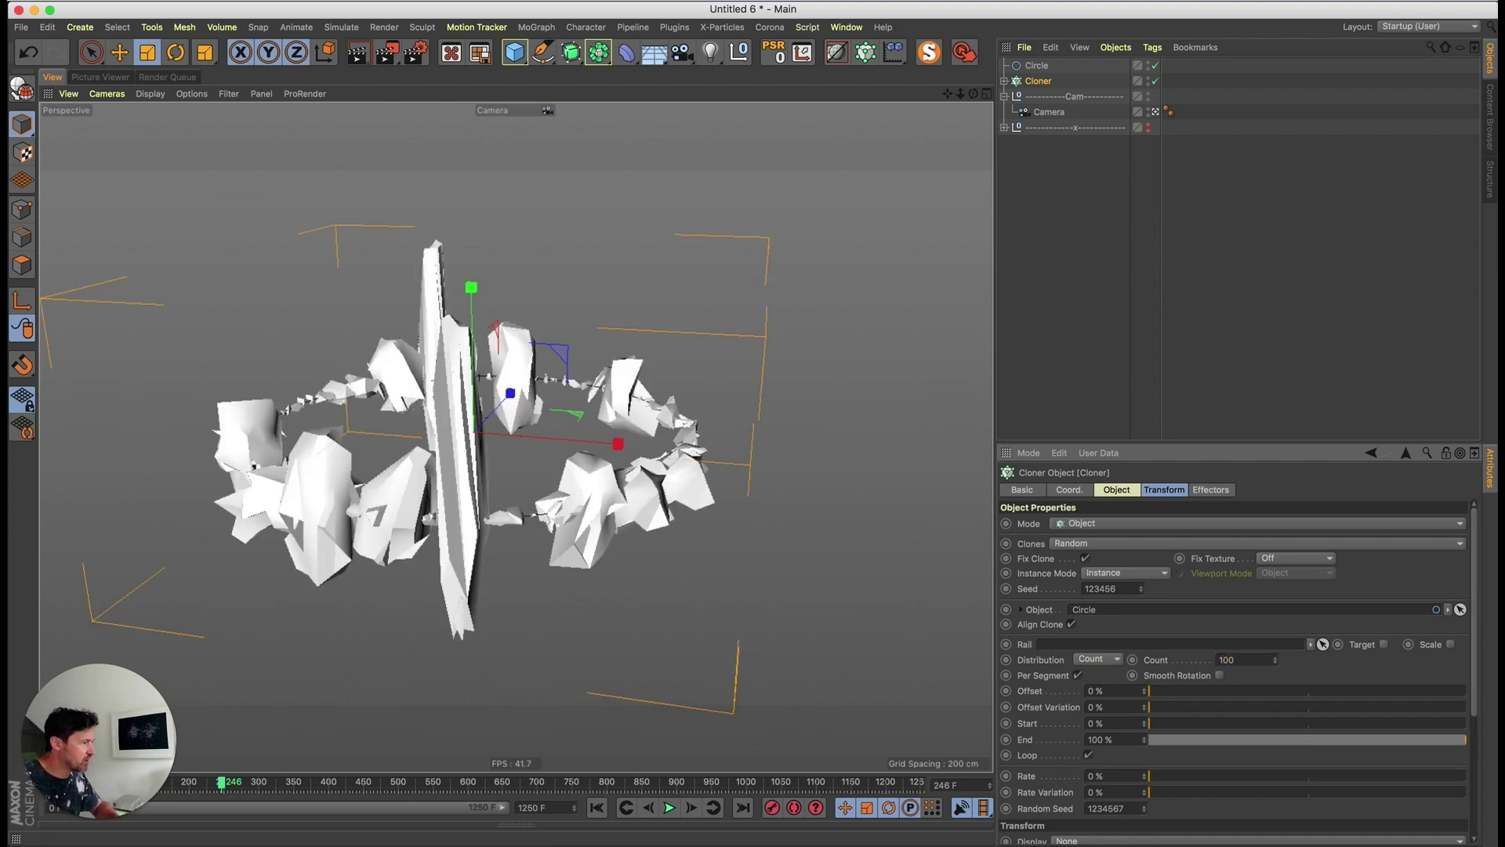
scroll(1234, 666, down, 5)
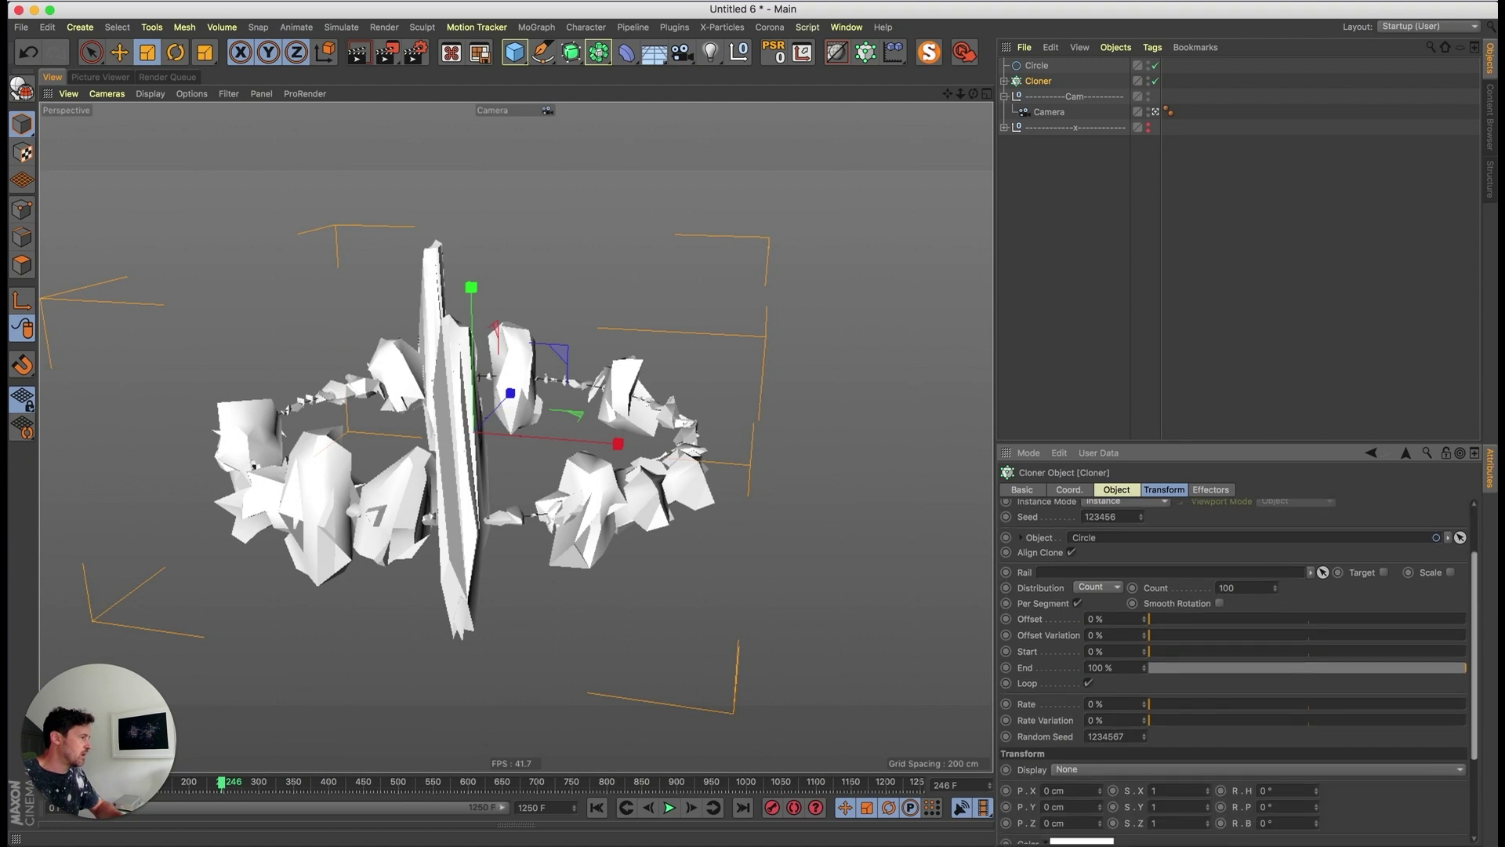
- Scale the Circle spline up into a much wider ring so the rocks spread out
click(1036, 66)
scroll(502, 502, down, 3)
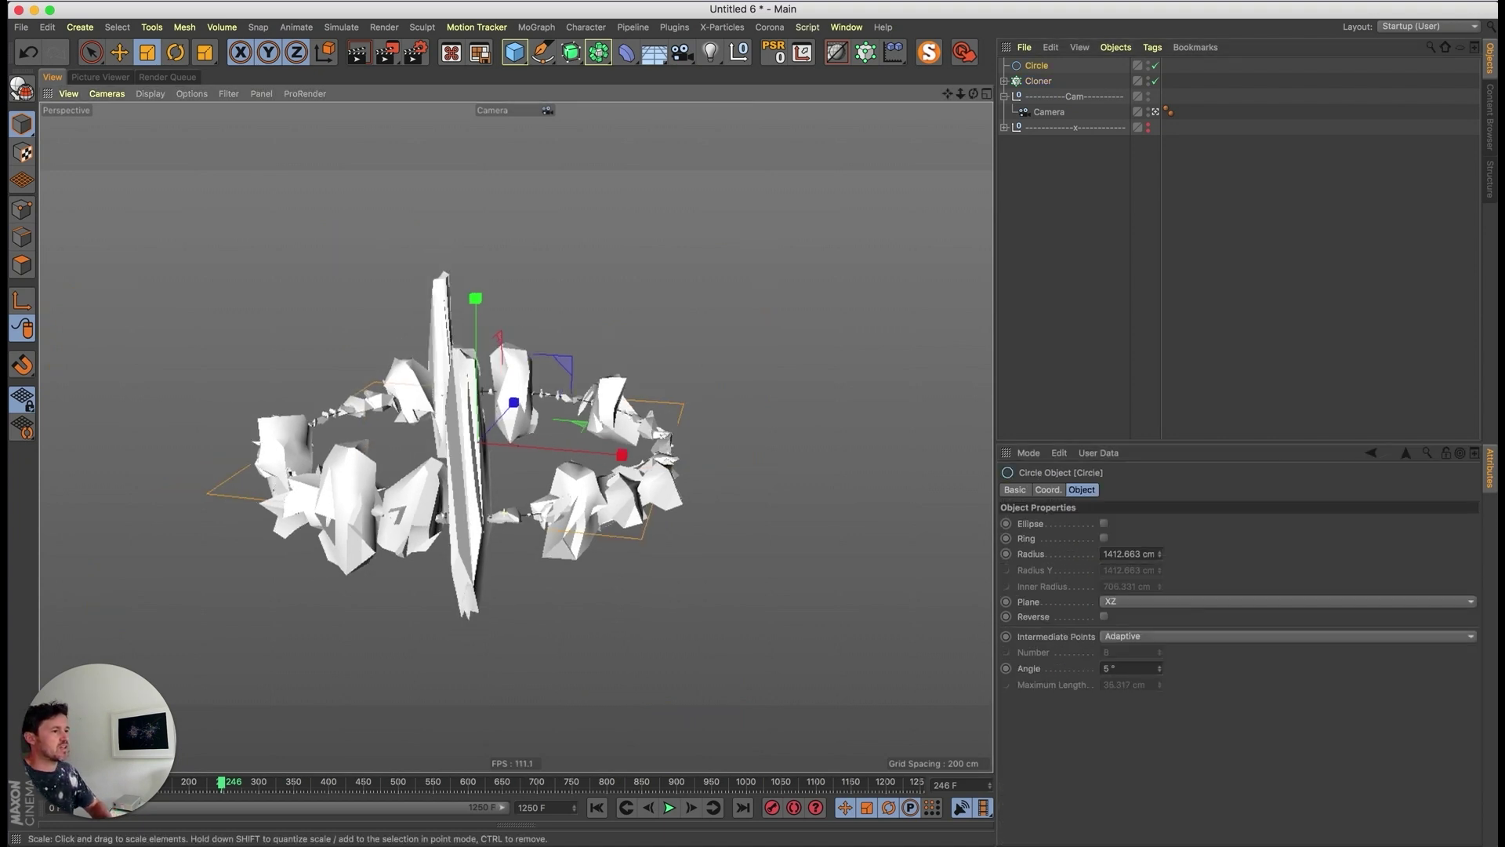
alt+drag(502, 501, 505, 533)
key(t)
drag(580, 478, 784, 473)
scroll(784, 474, down, 2)
- Select all the rock objects inside the Cloner without the Cloner itself and scale them down
click(1005, 81)
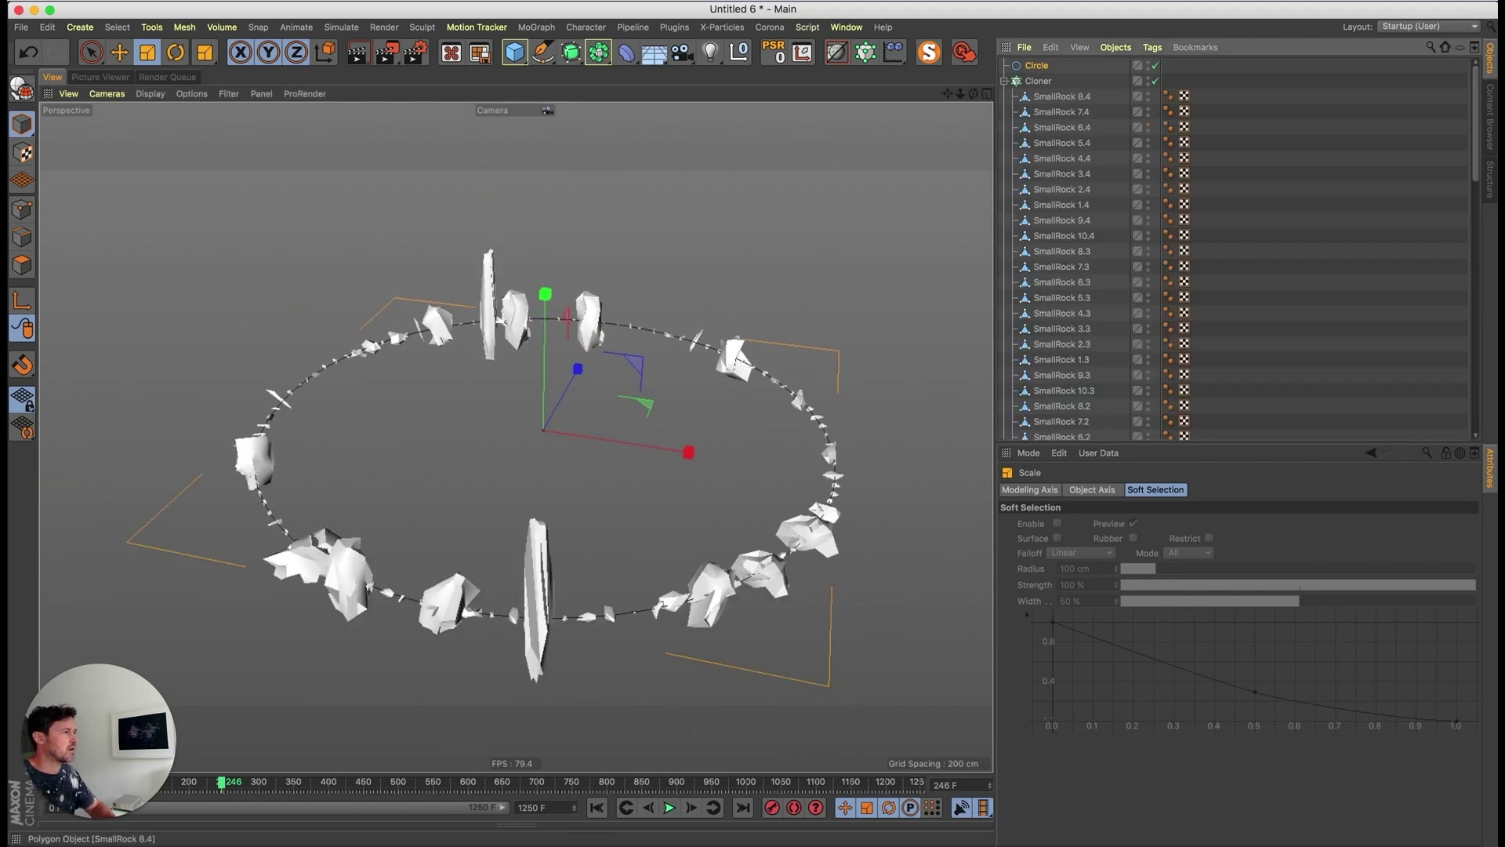
middle_click(1038, 82)
ctrl+click(1038, 81)
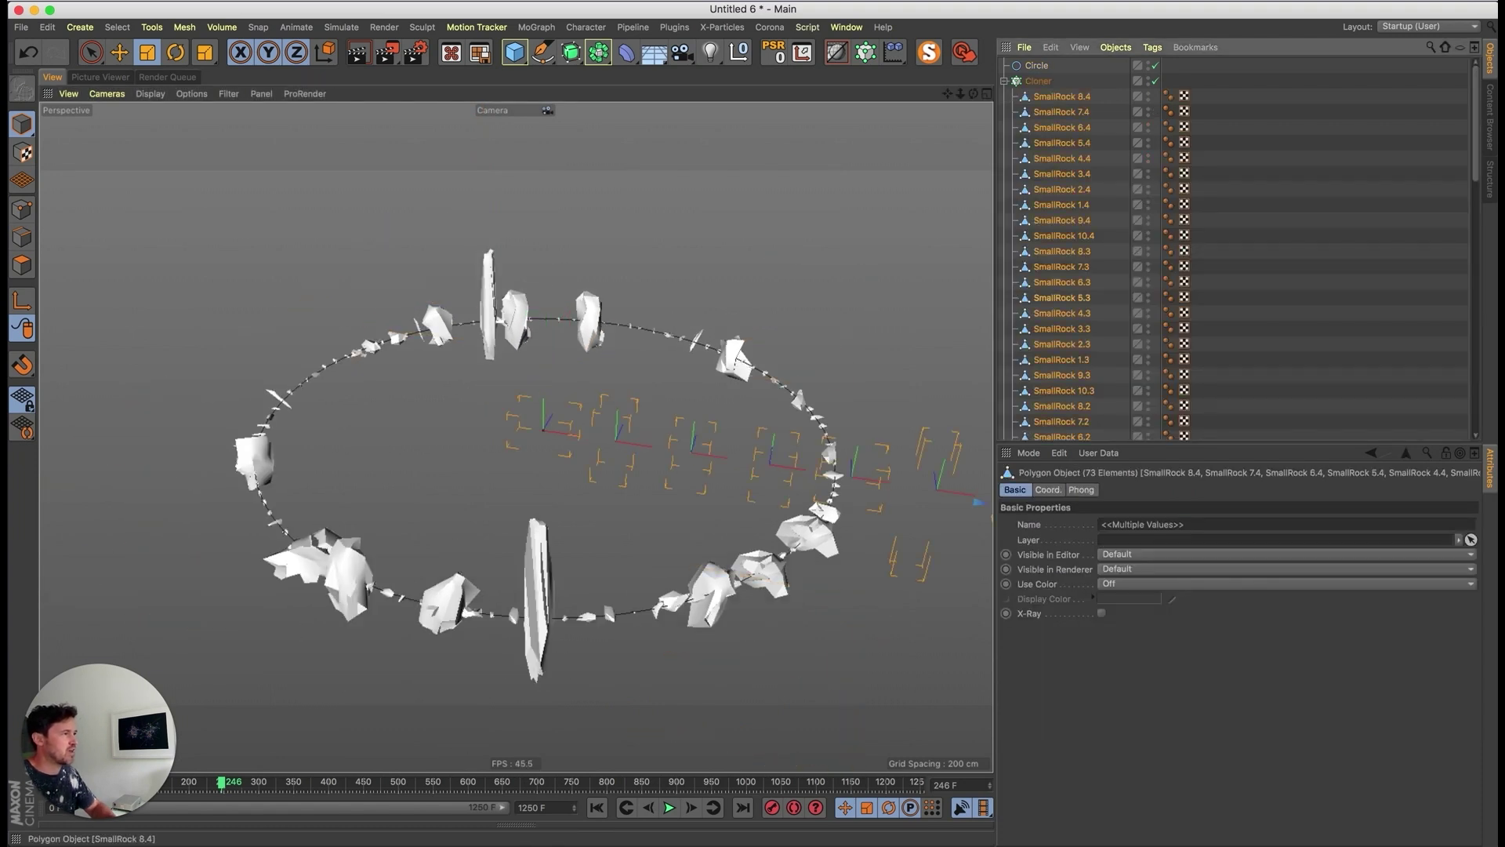
drag(705, 470, 577, 470)
drag(933, 549, 932, 549)
scroll(1059, 386, down, 7)
scroll(1066, 251, down, 5)
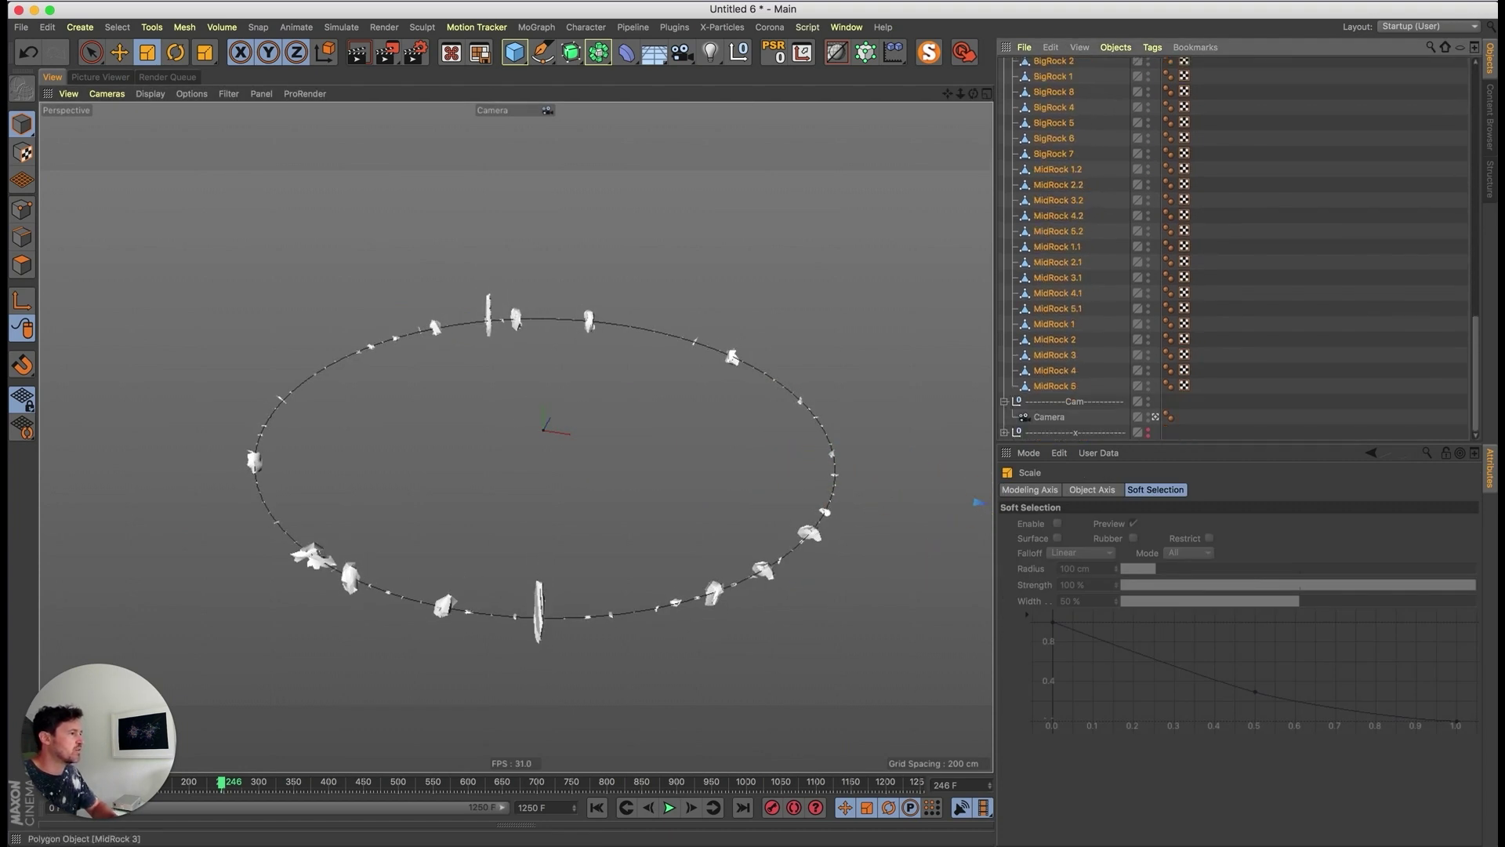
- Select only the BigRock objects inside the Cloner and scale them down further
scroll(1058, 259, up, 2)
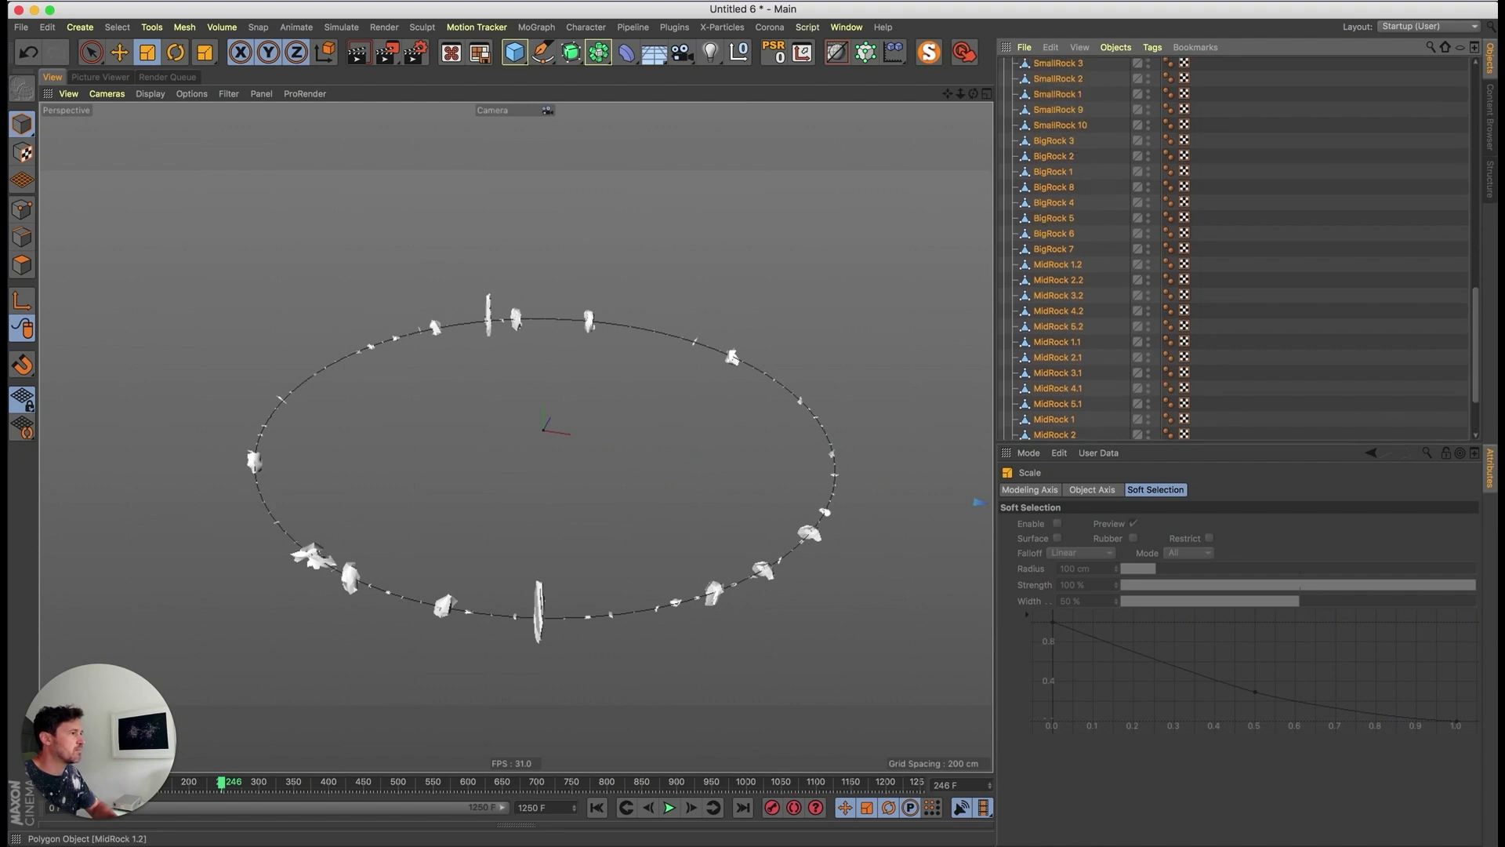
drag(1117, 146, 1048, 236)
mouse_move(925, 501)
mouse_down()
mouse_move(889, 501)
mouse_move(927, 506)
mouse_up()
scroll(1098, 235, up, 8)
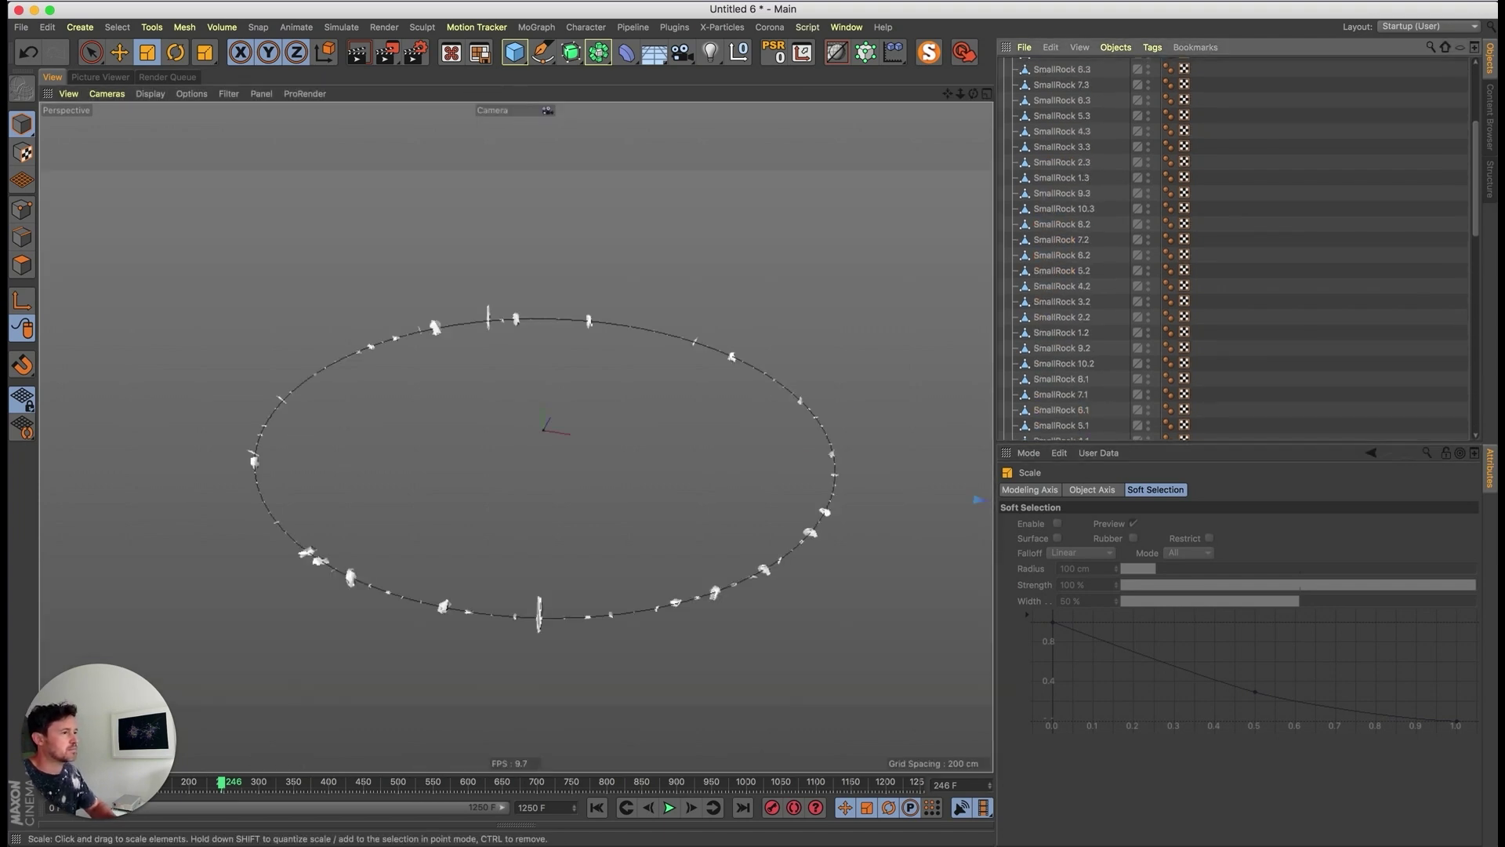
scroll(1239, 248, up, 6)
- Collapse the Cloner and hide the Circle spline in both the editor and the renderer
click(1005, 81)
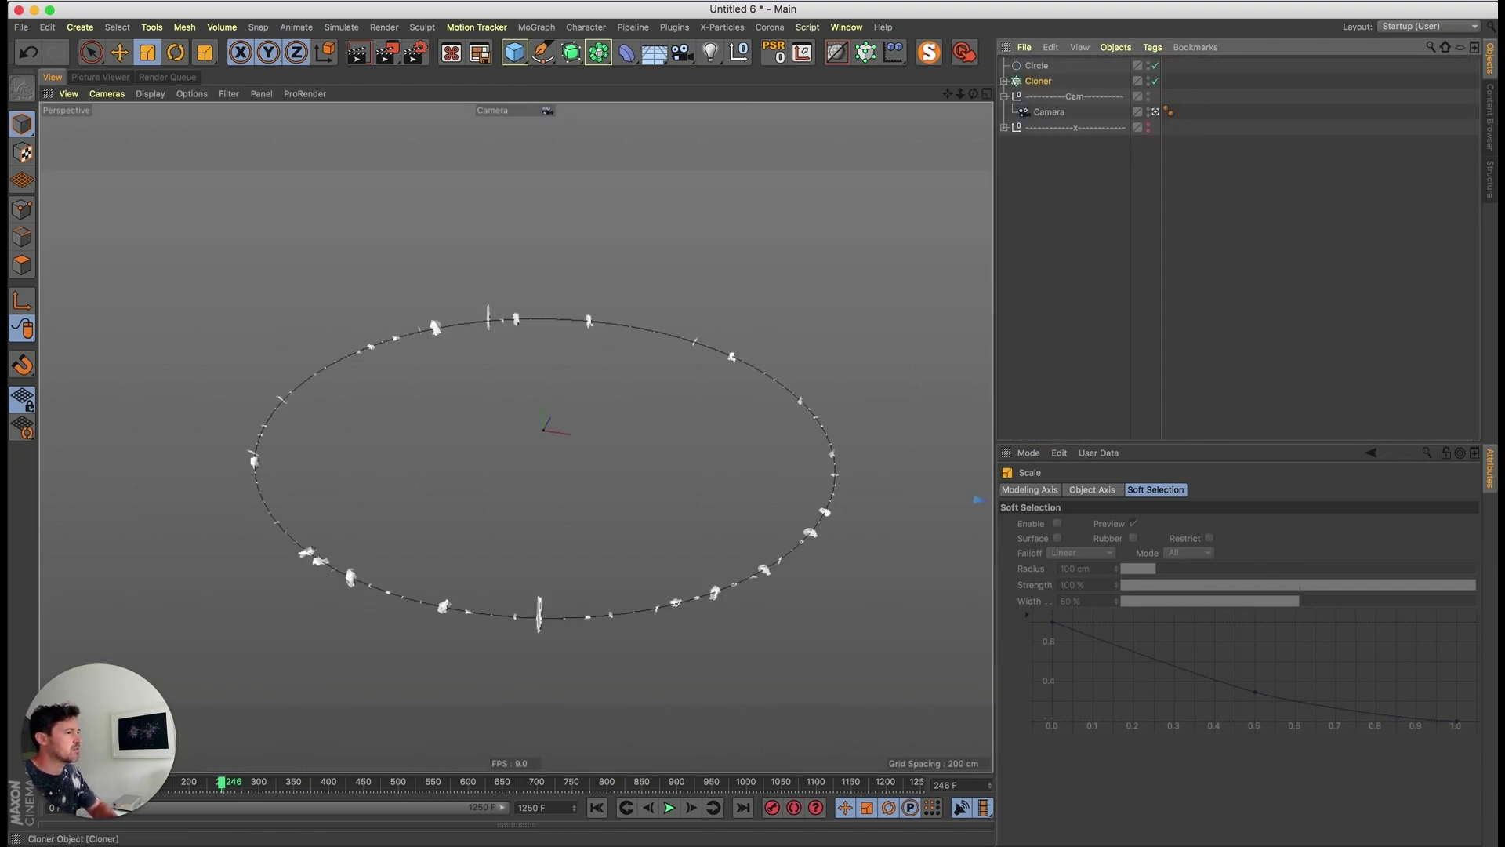
scroll(585, 497, up, 1)
alt+middle_drag(528, 447, 510, 416)
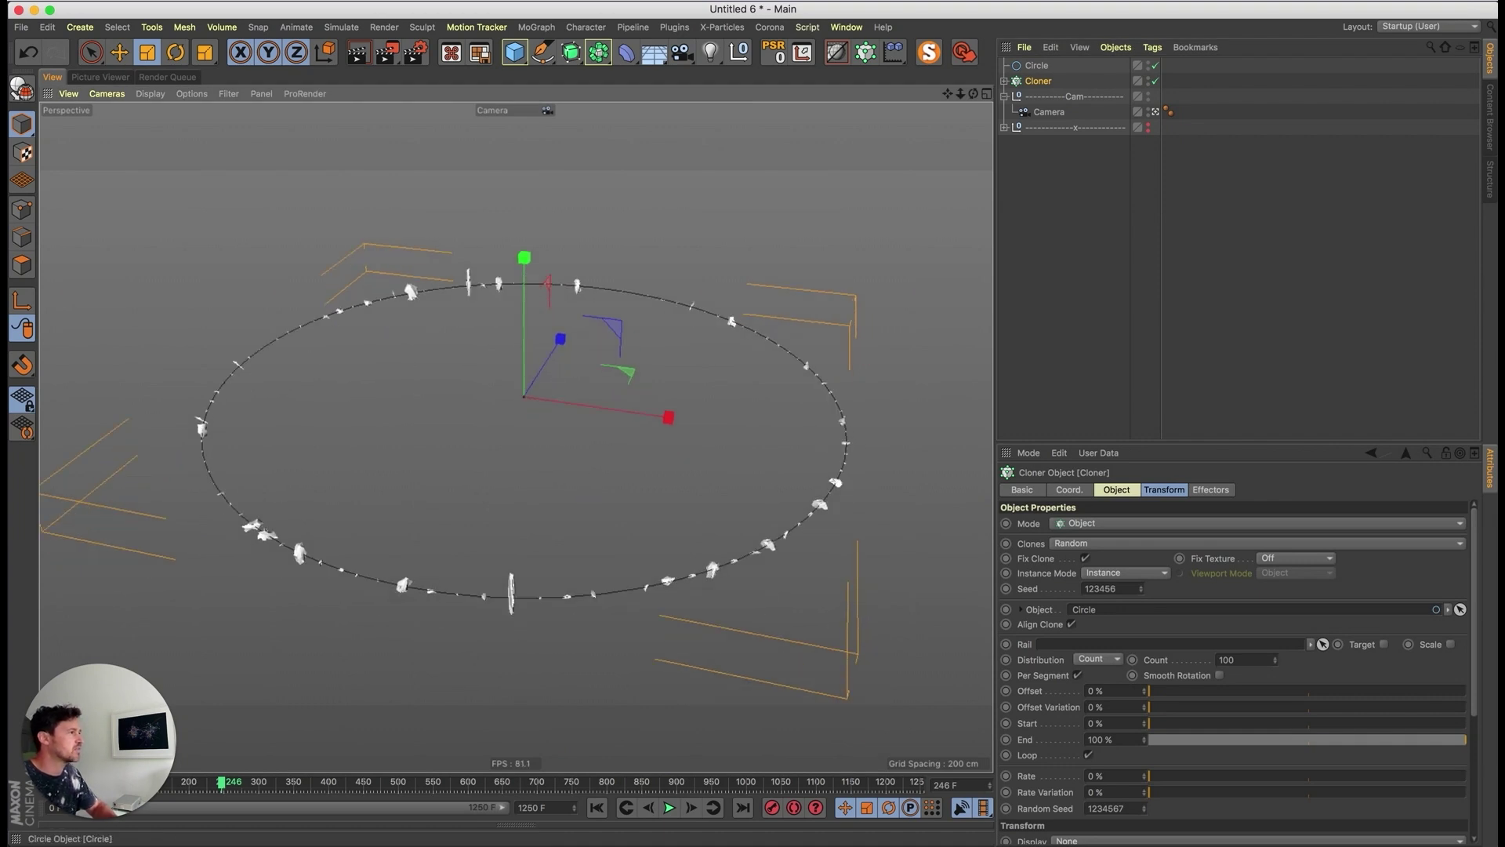
alt+click(1149, 66)
alt+click(1149, 66)
alt+drag(486, 549, 472, 541)
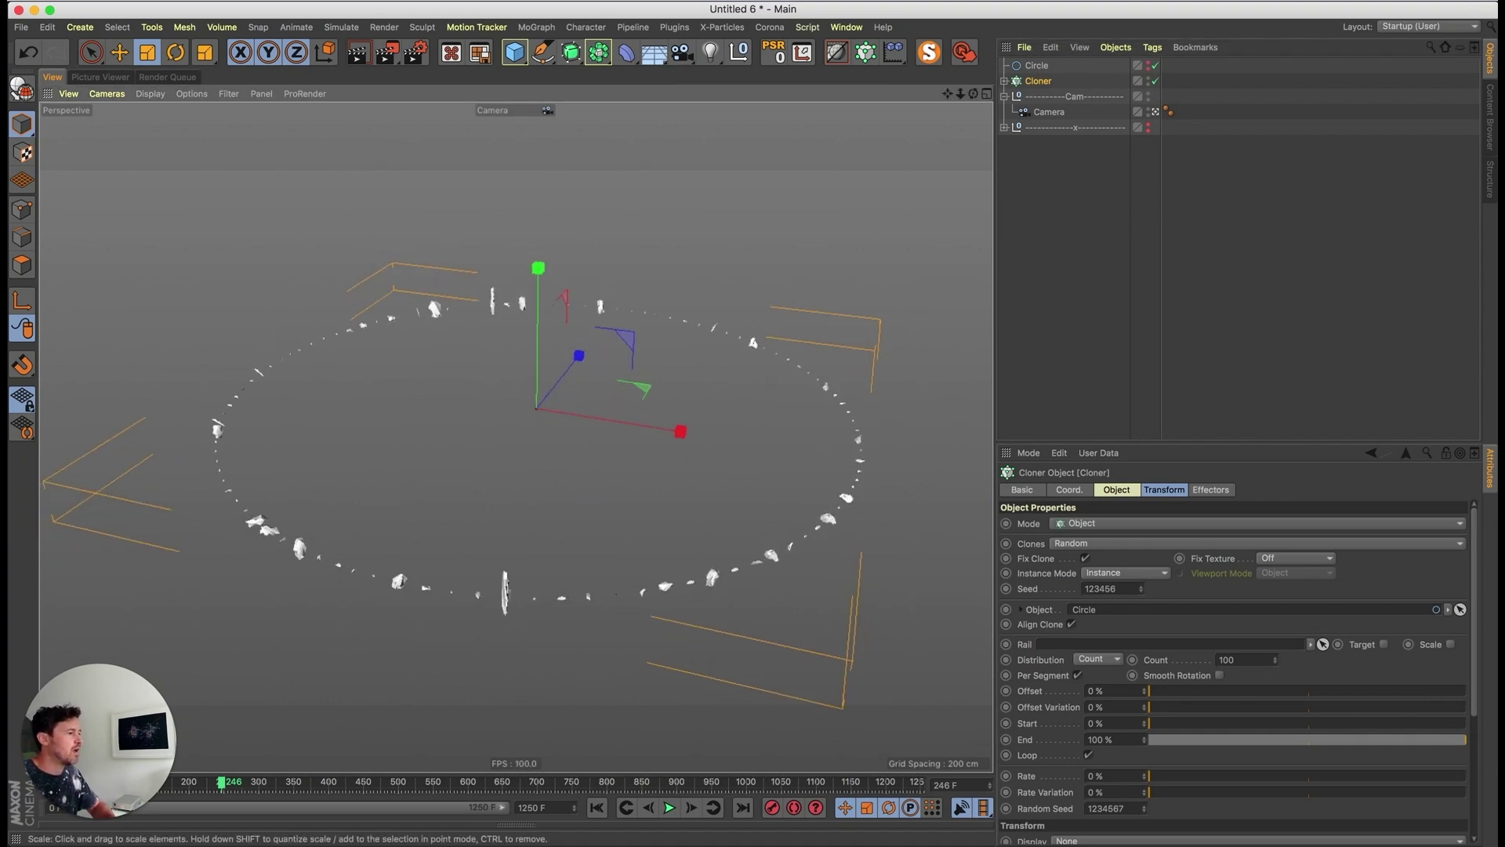
- Add a Random effector to the Cloner and show its transform parameters
scroll(1239, 667, down, 5)
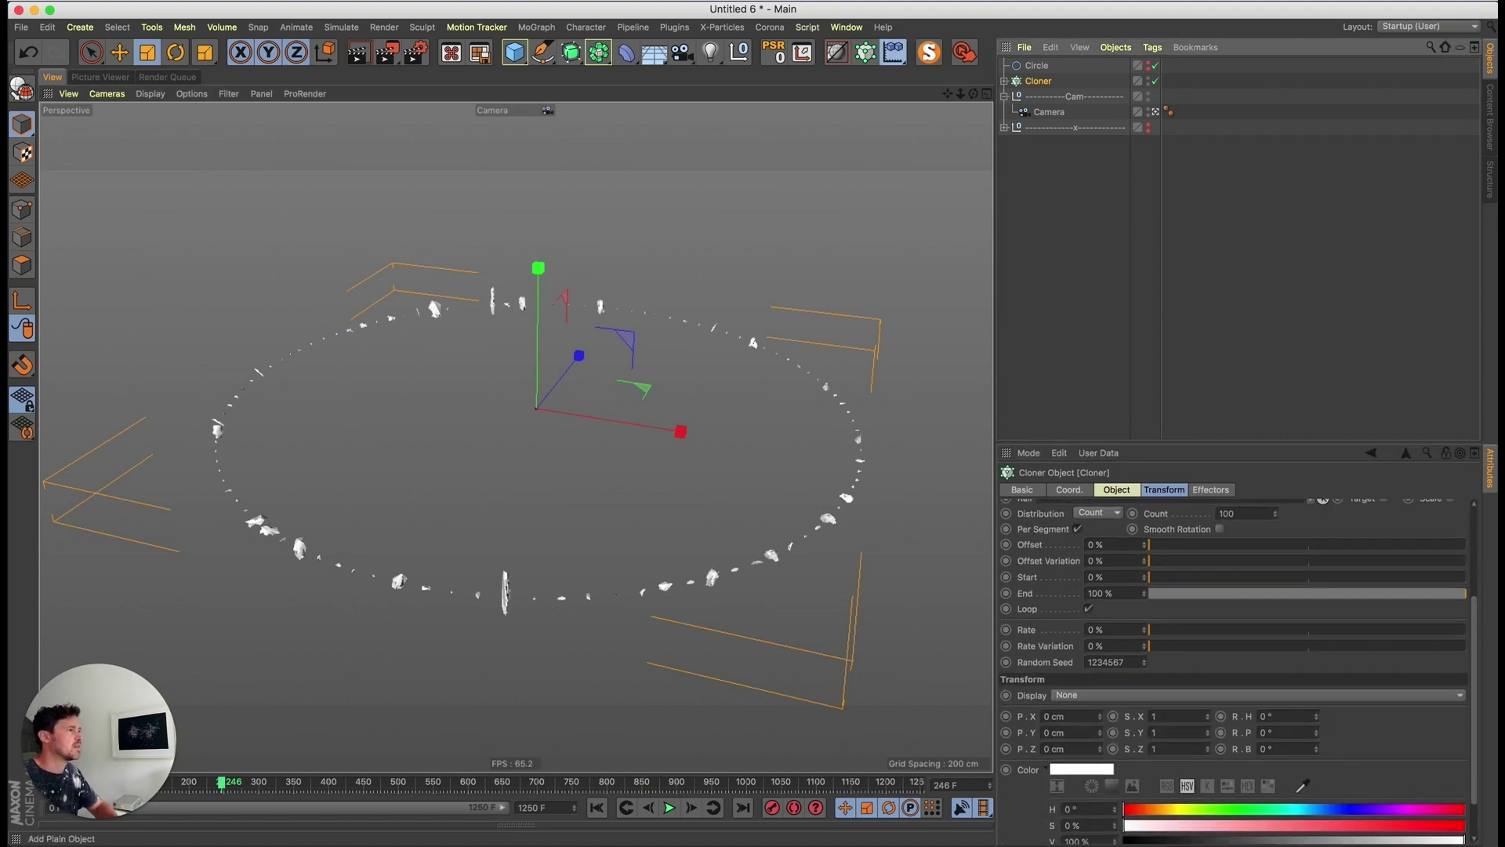
click(893, 53)
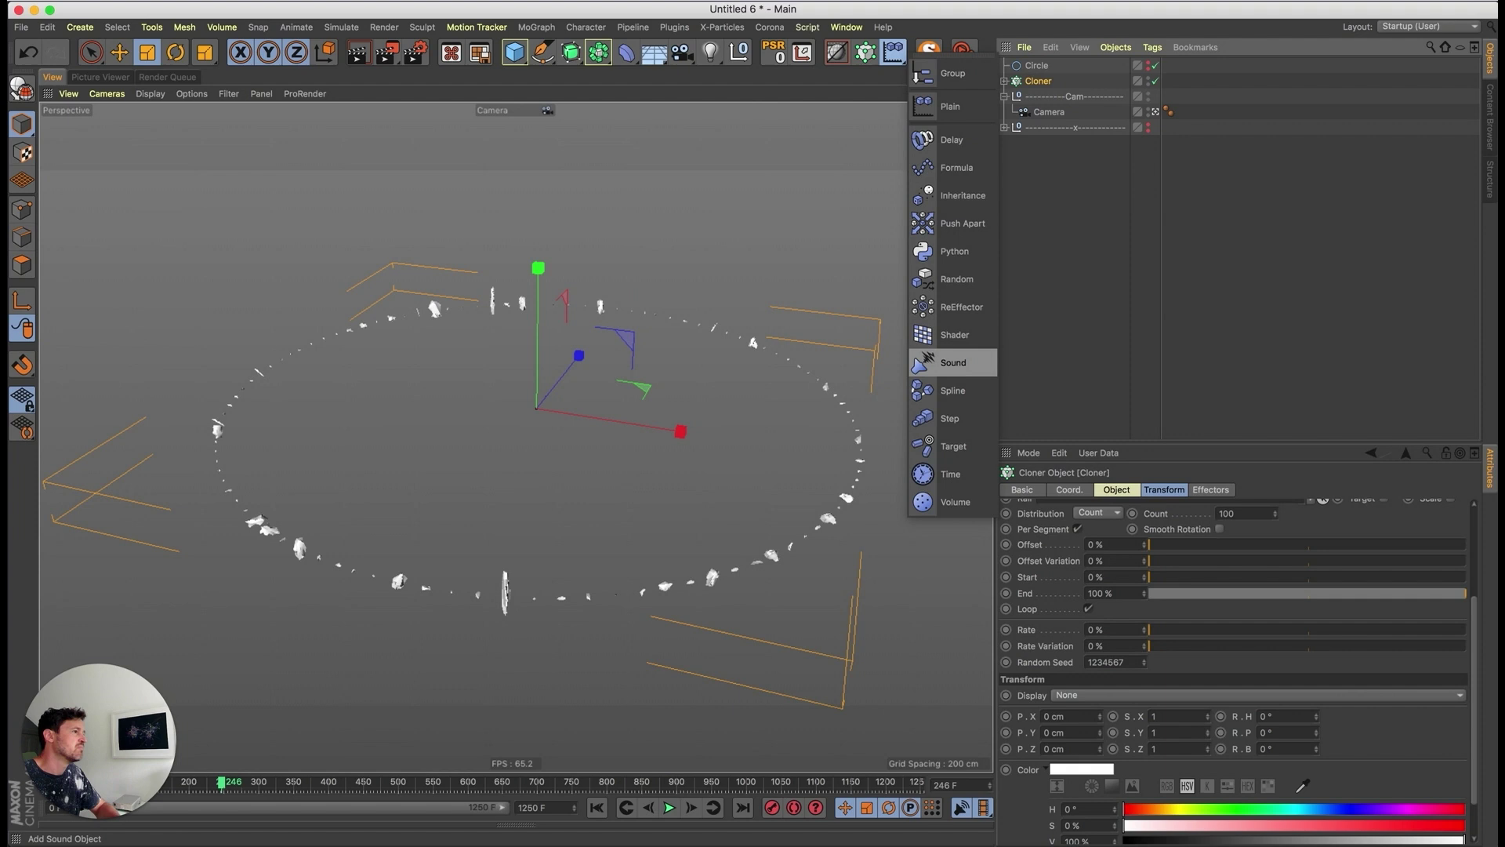
click(956, 279)
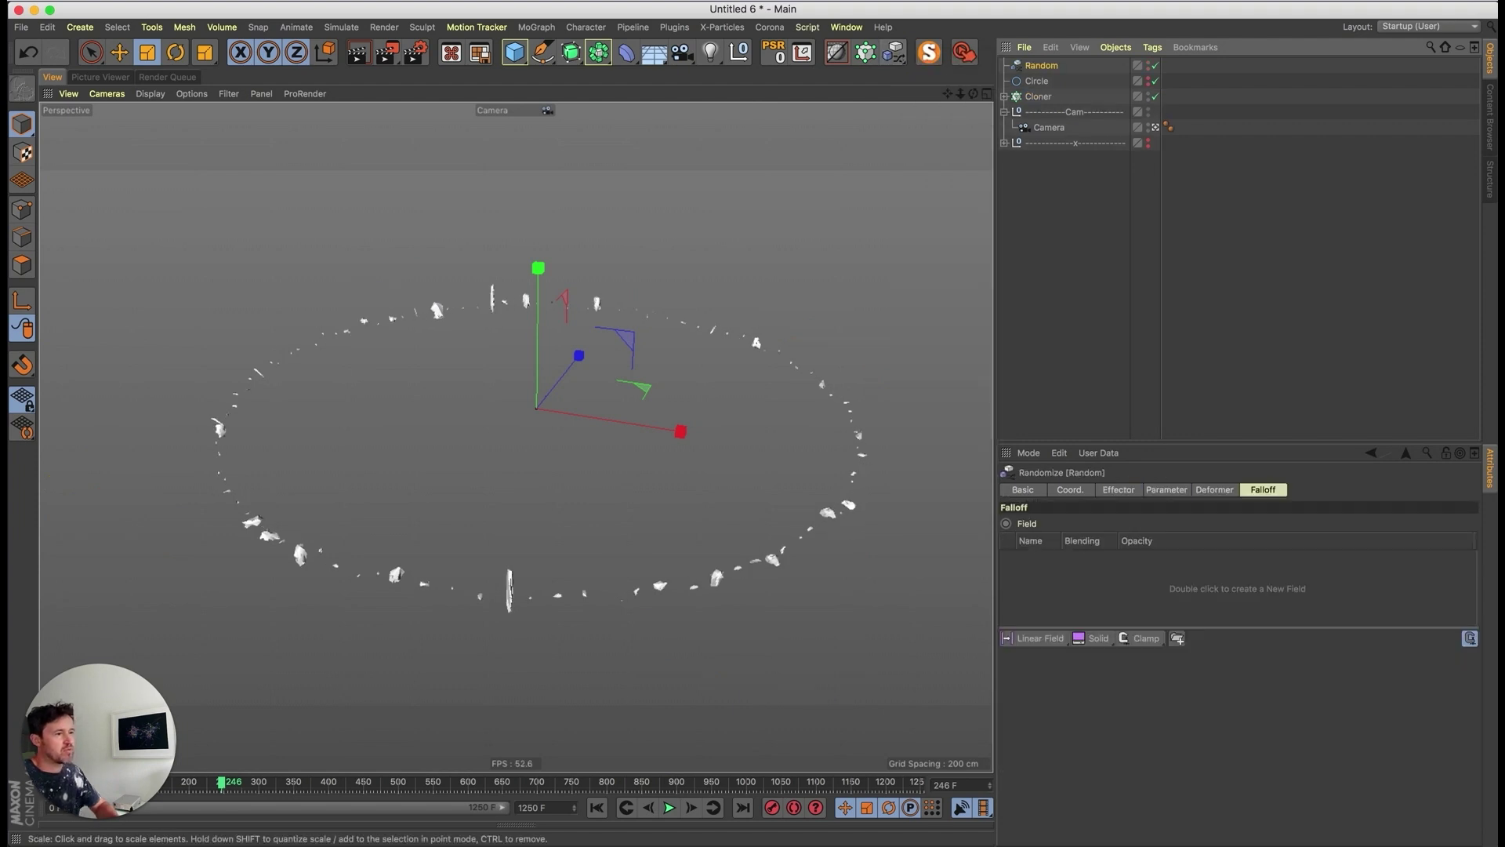
click(1166, 490)
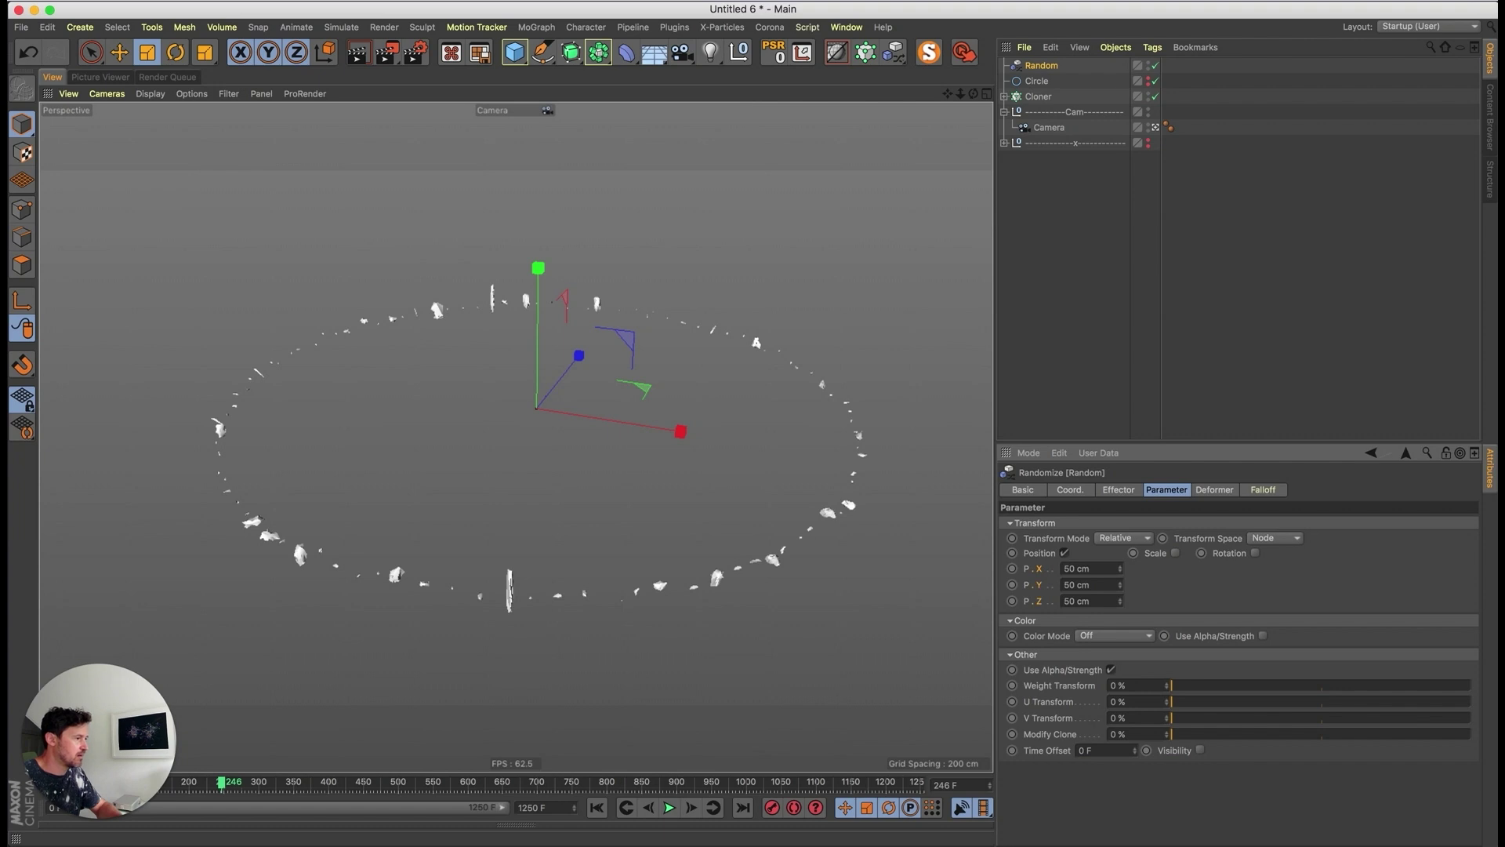
- Set the Random effector's X, Y and Z position variation to 458 cm each
drag(1120, 601, 1120, 531)
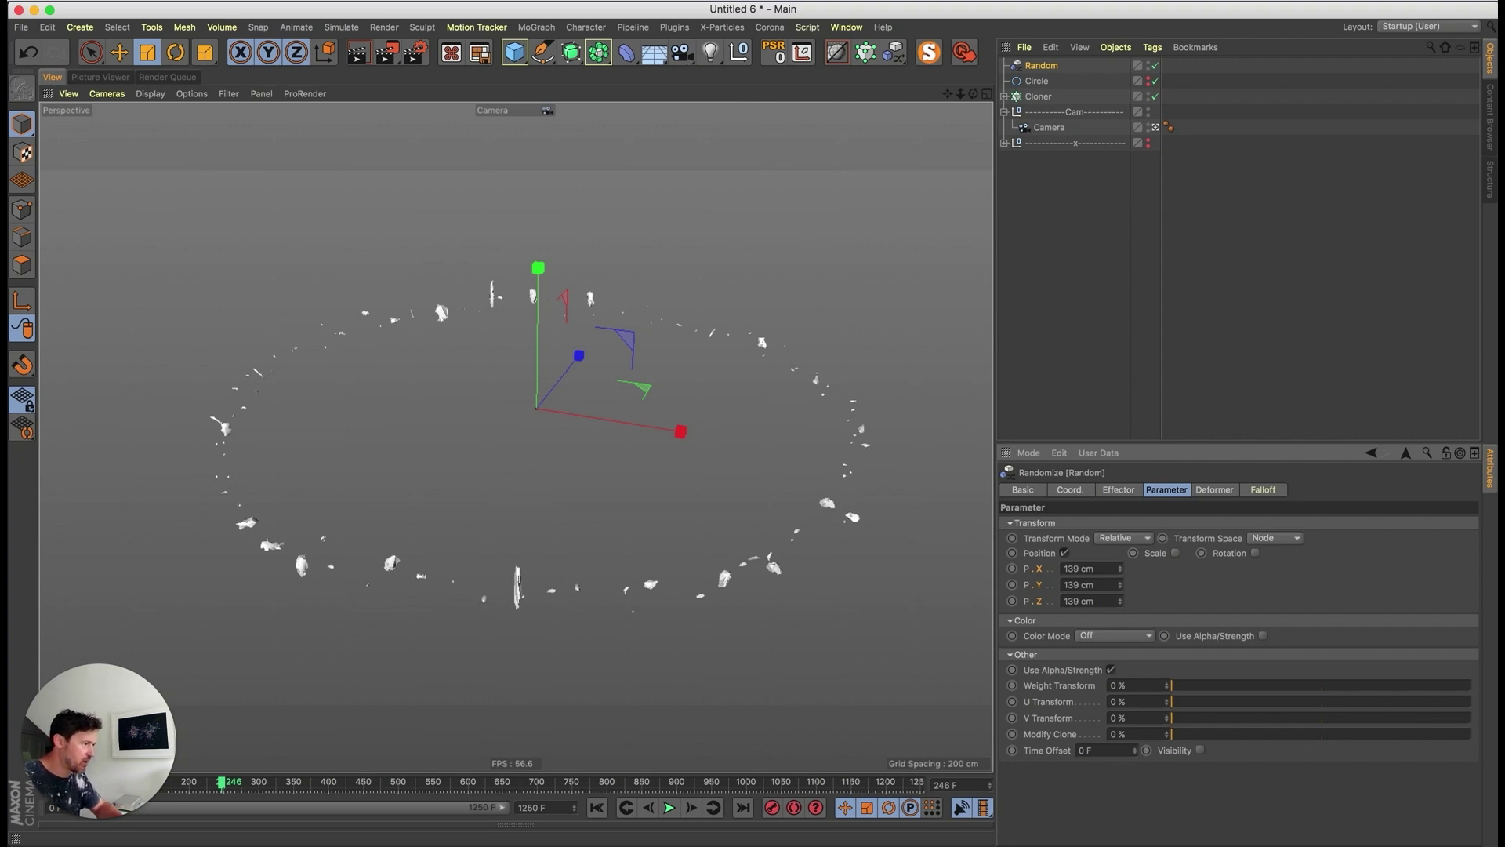
mouse_move(1120, 602)
mouse_down()
mouse_move(1119, 508)
mouse_move(1120, 625)
mouse_move(1120, 384)
mouse_up()
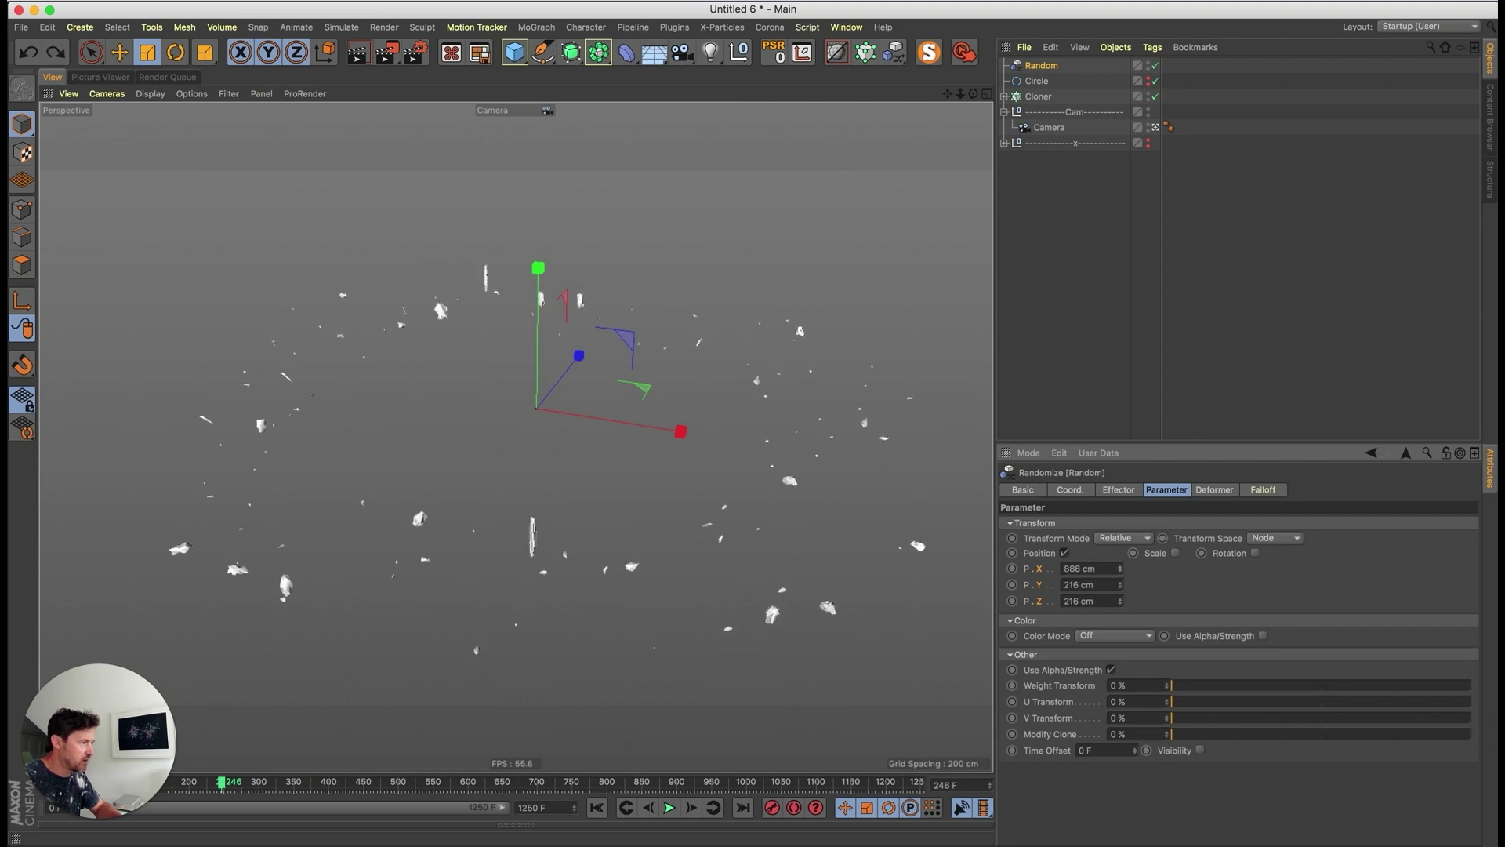
key(super+z)
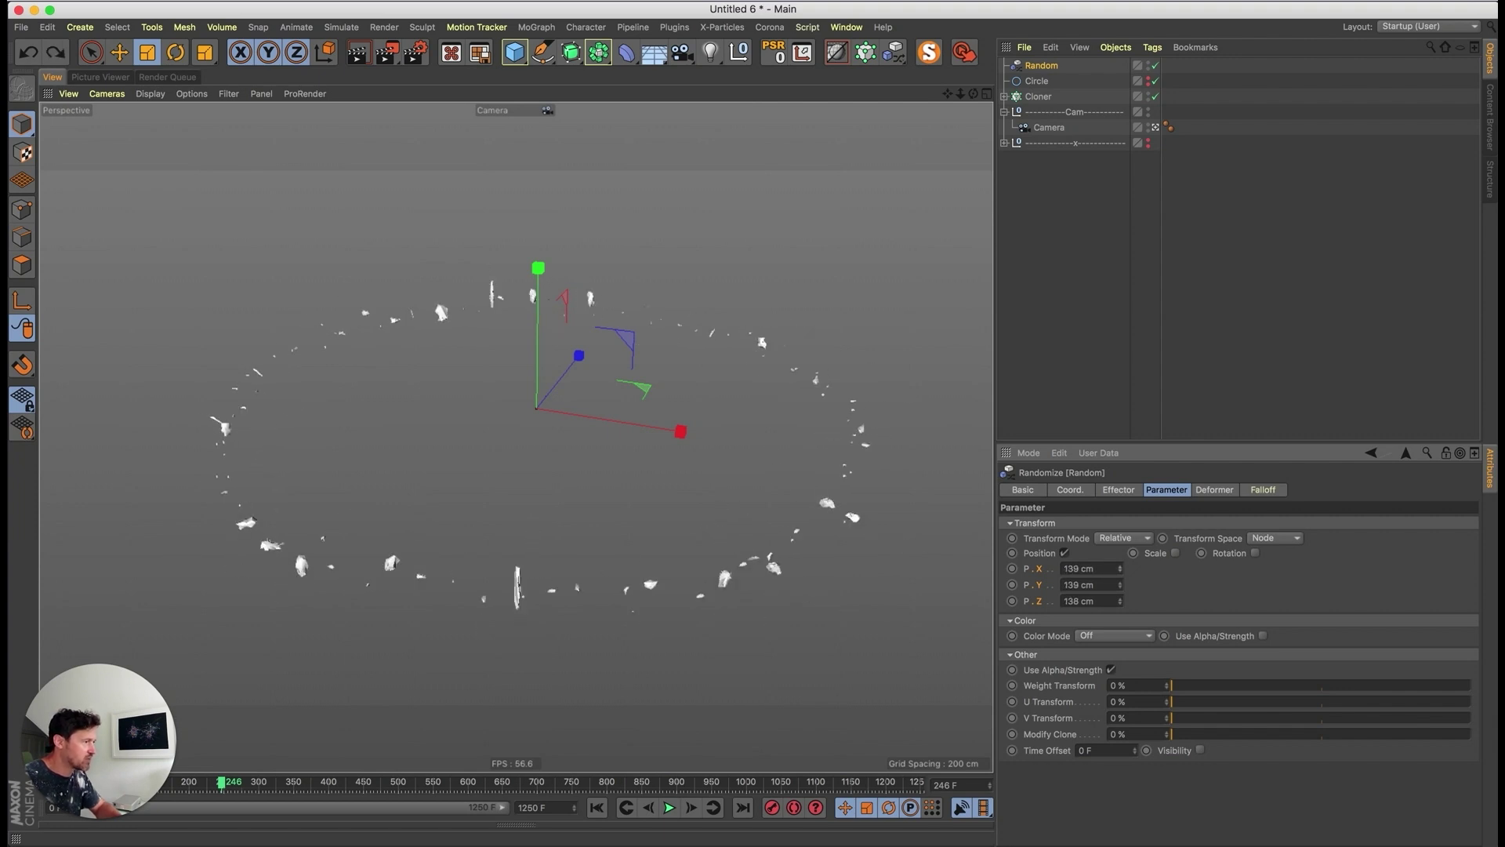
drag(1120, 585, 1120, 335)
alt+middle_drag(529, 458, 516, 438)
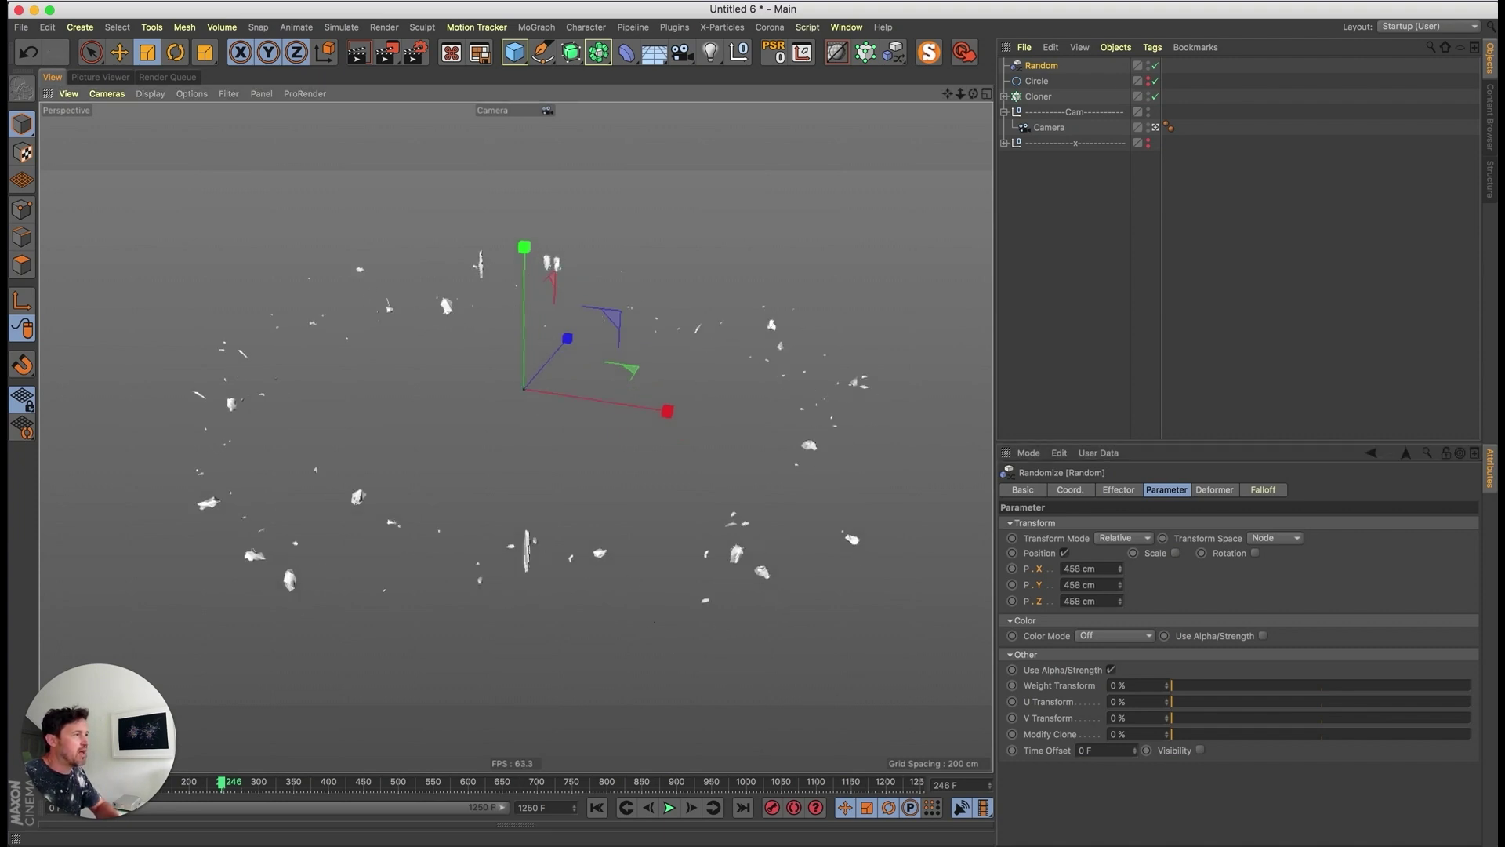
- Play the animation and set the Cloner's Rate to 3 % so the rocks travel around the ring
click(1038, 96)
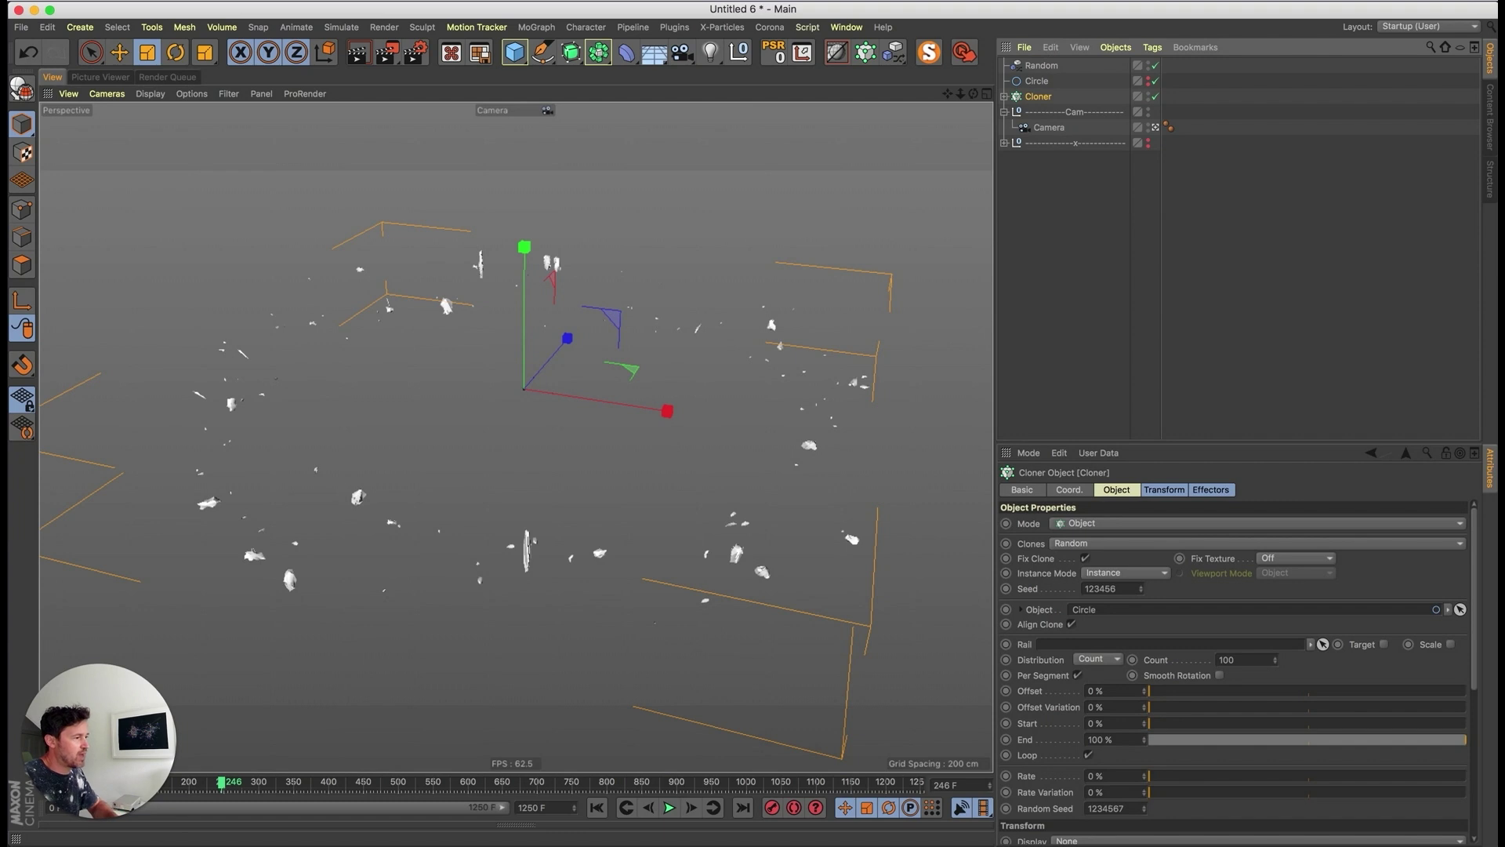
drag(1149, 776, 1168, 776)
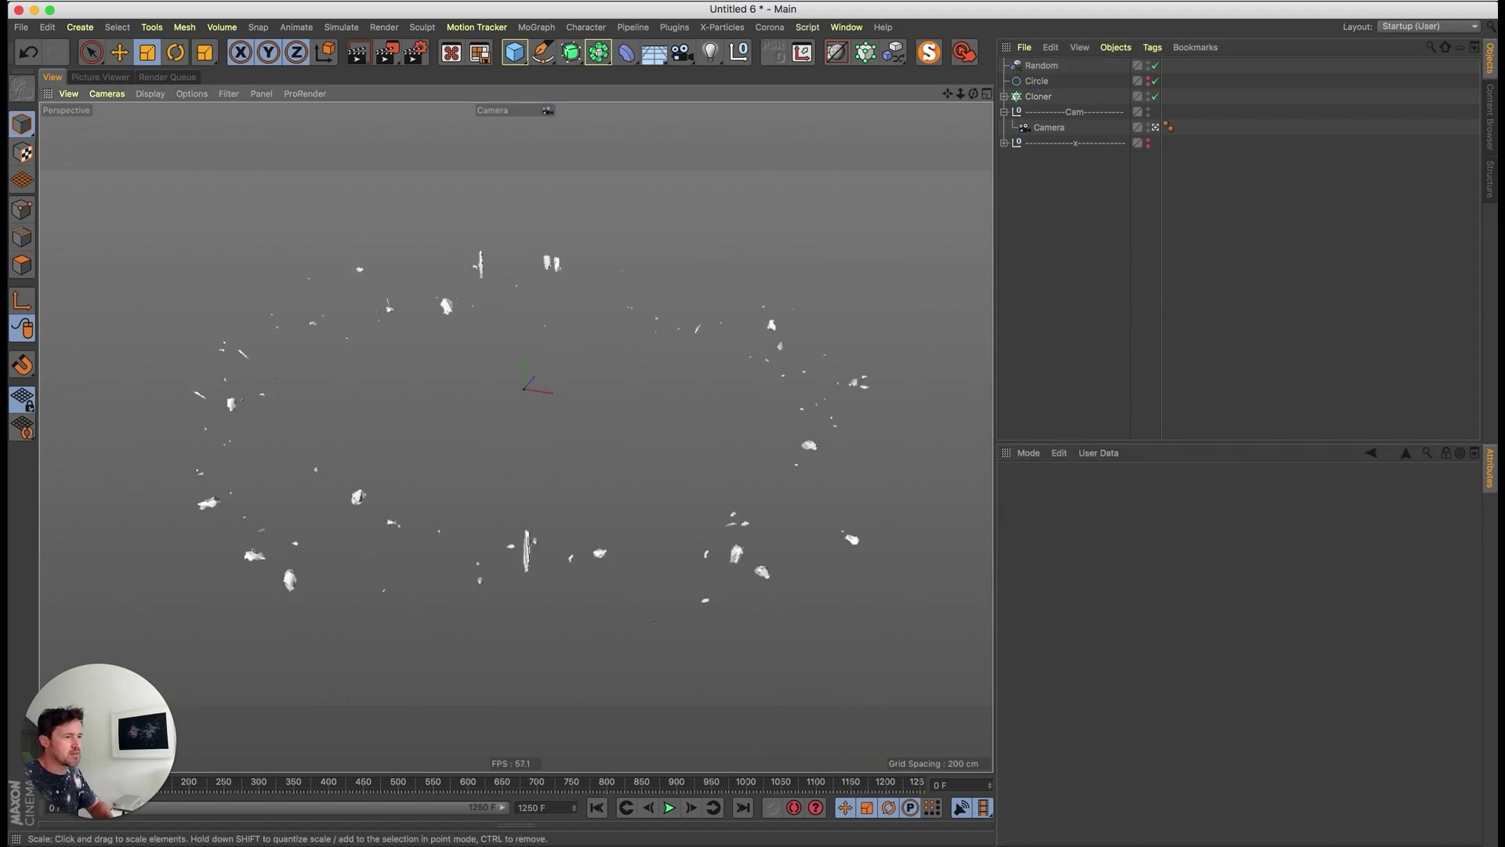
key(F8)
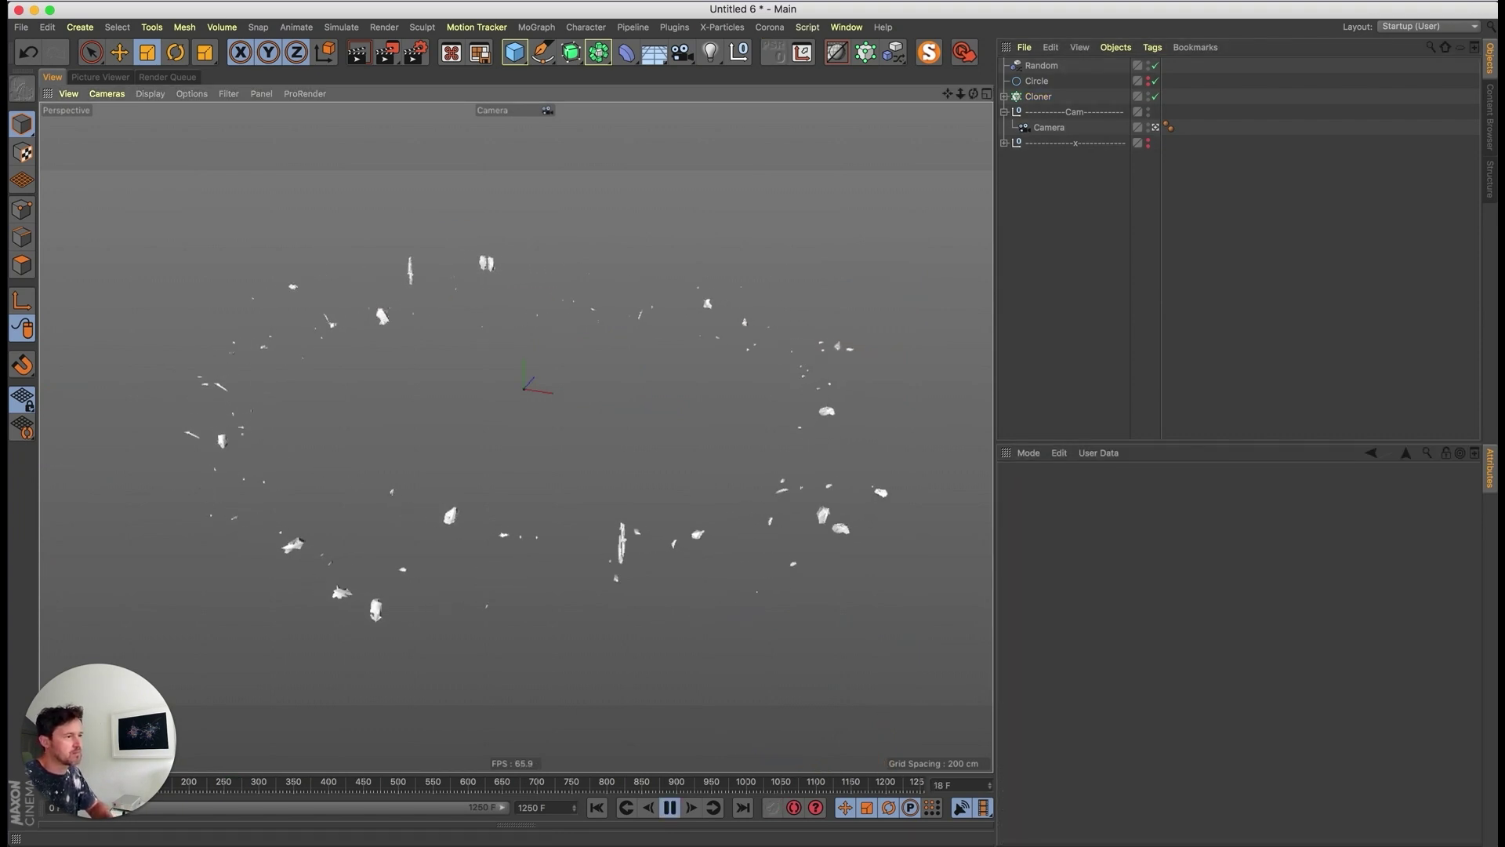
click(1038, 96)
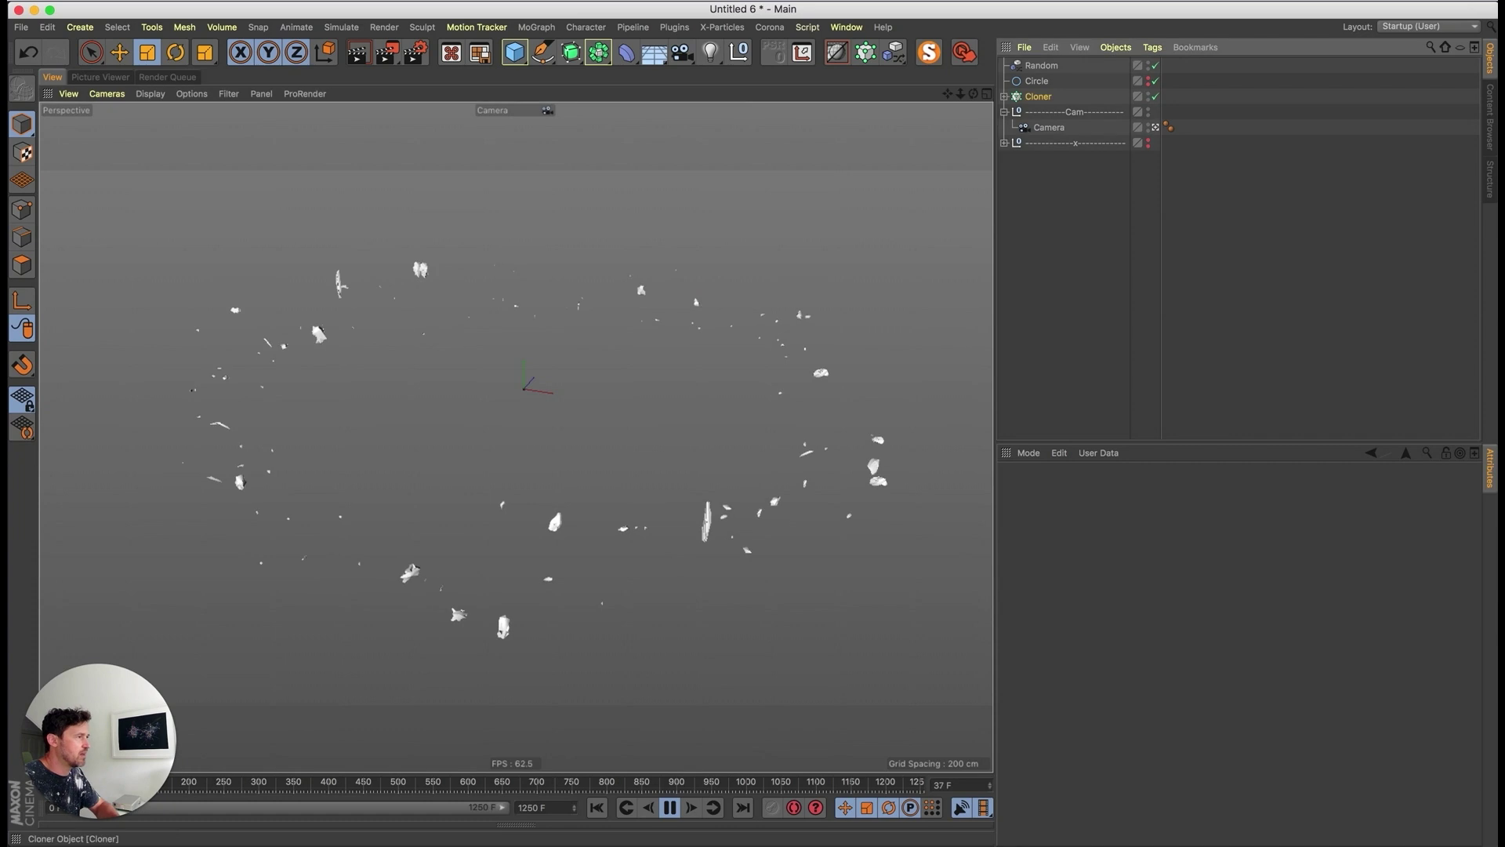
double_click(1095, 775)
text(3)
key(Return)
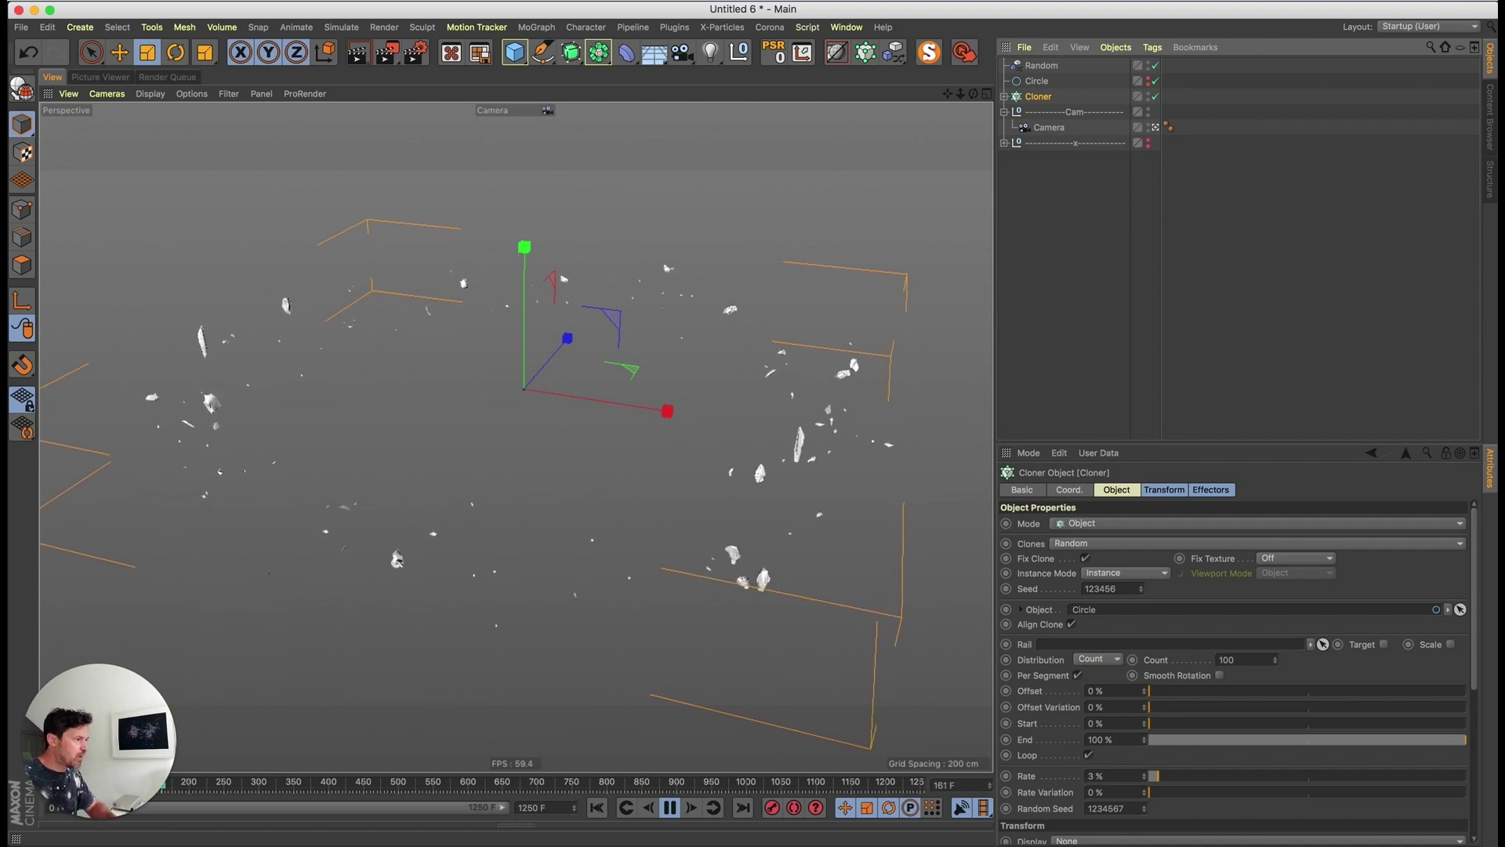
- Enable Smooth Rotation on the Cloner and display the viewport in Gouraud shading with lines while the animation plays
click(1219, 675)
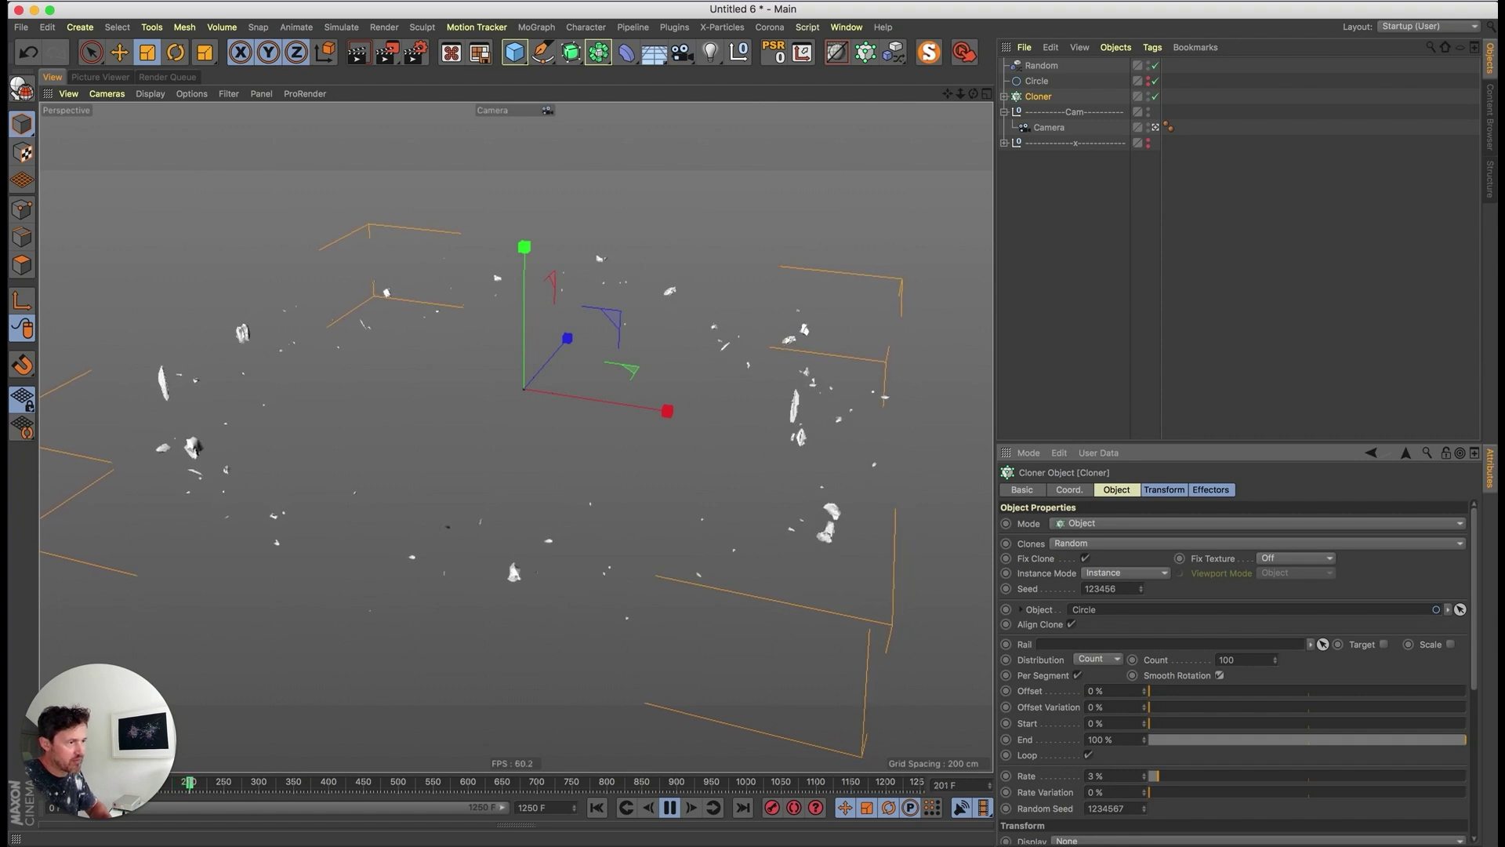
key(n)
key(b)
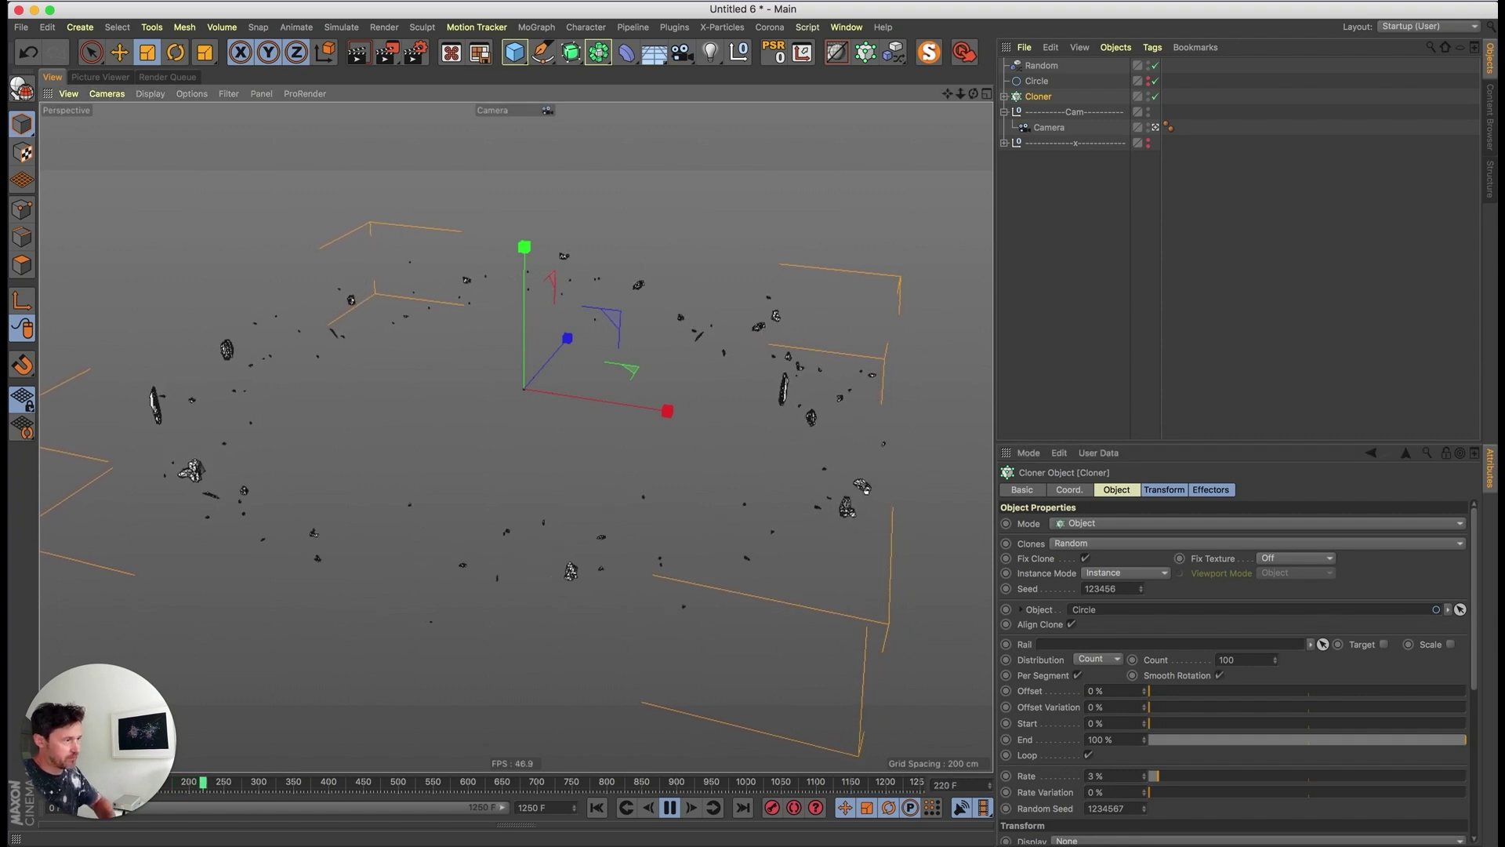
key(F8)
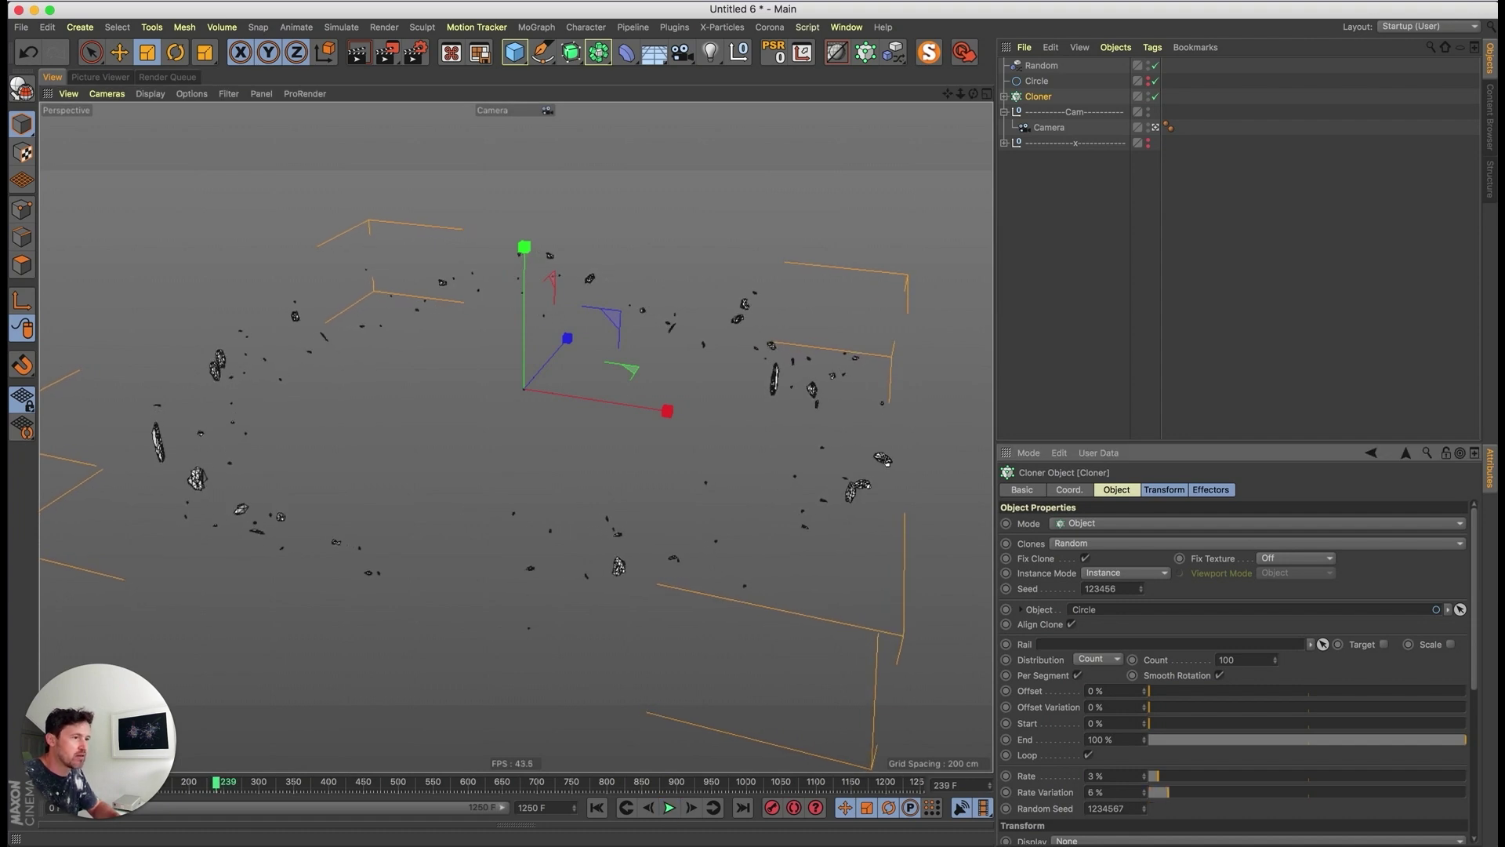
- Replay the animation from the start and raise the Cloner's Rate Variation to 77 %
key(shift+f)
key(F8)
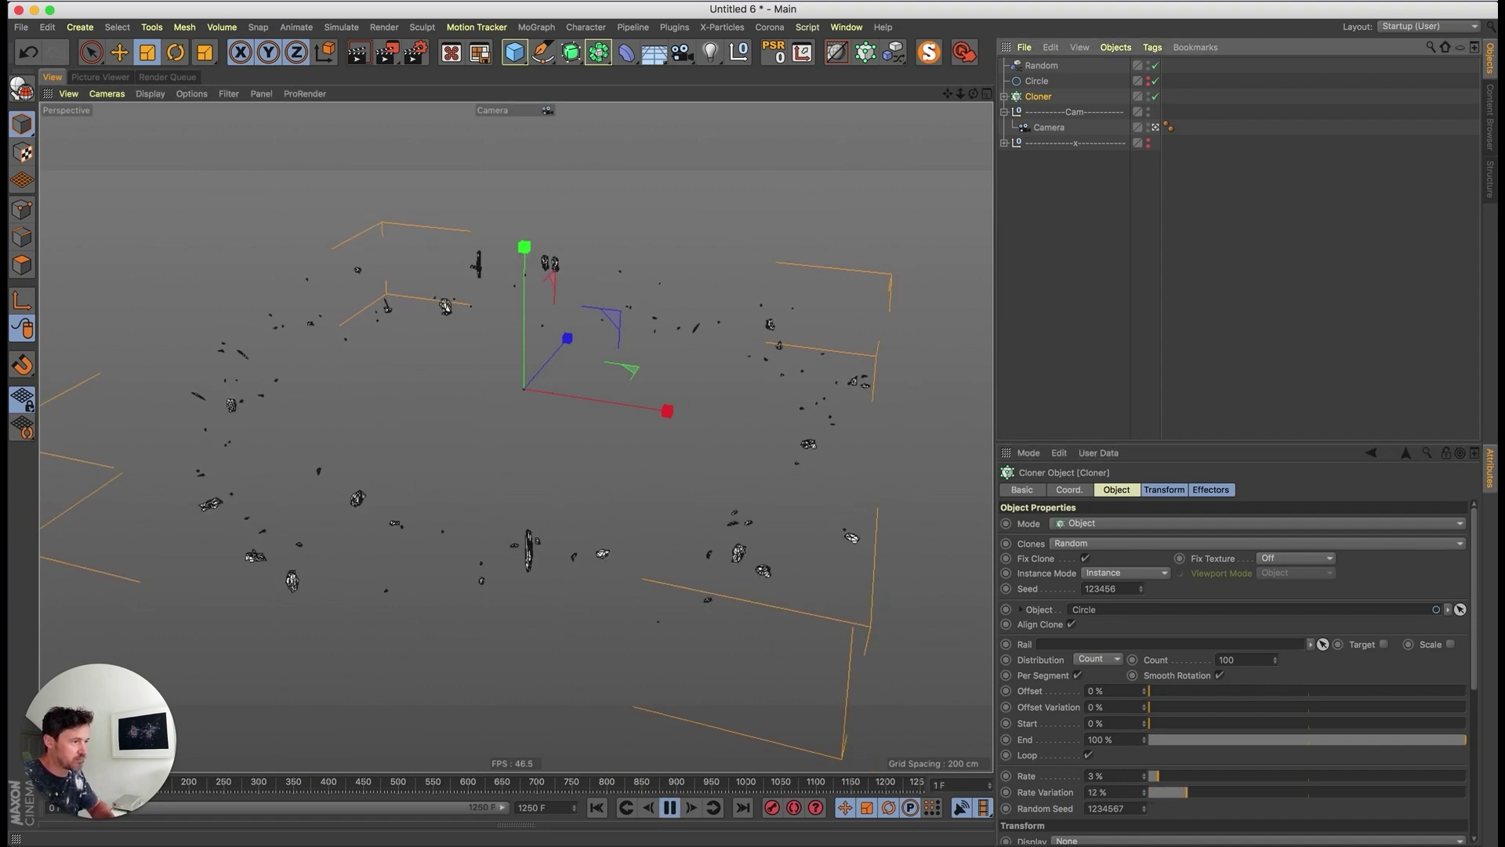
drag(1186, 791, 1394, 792)
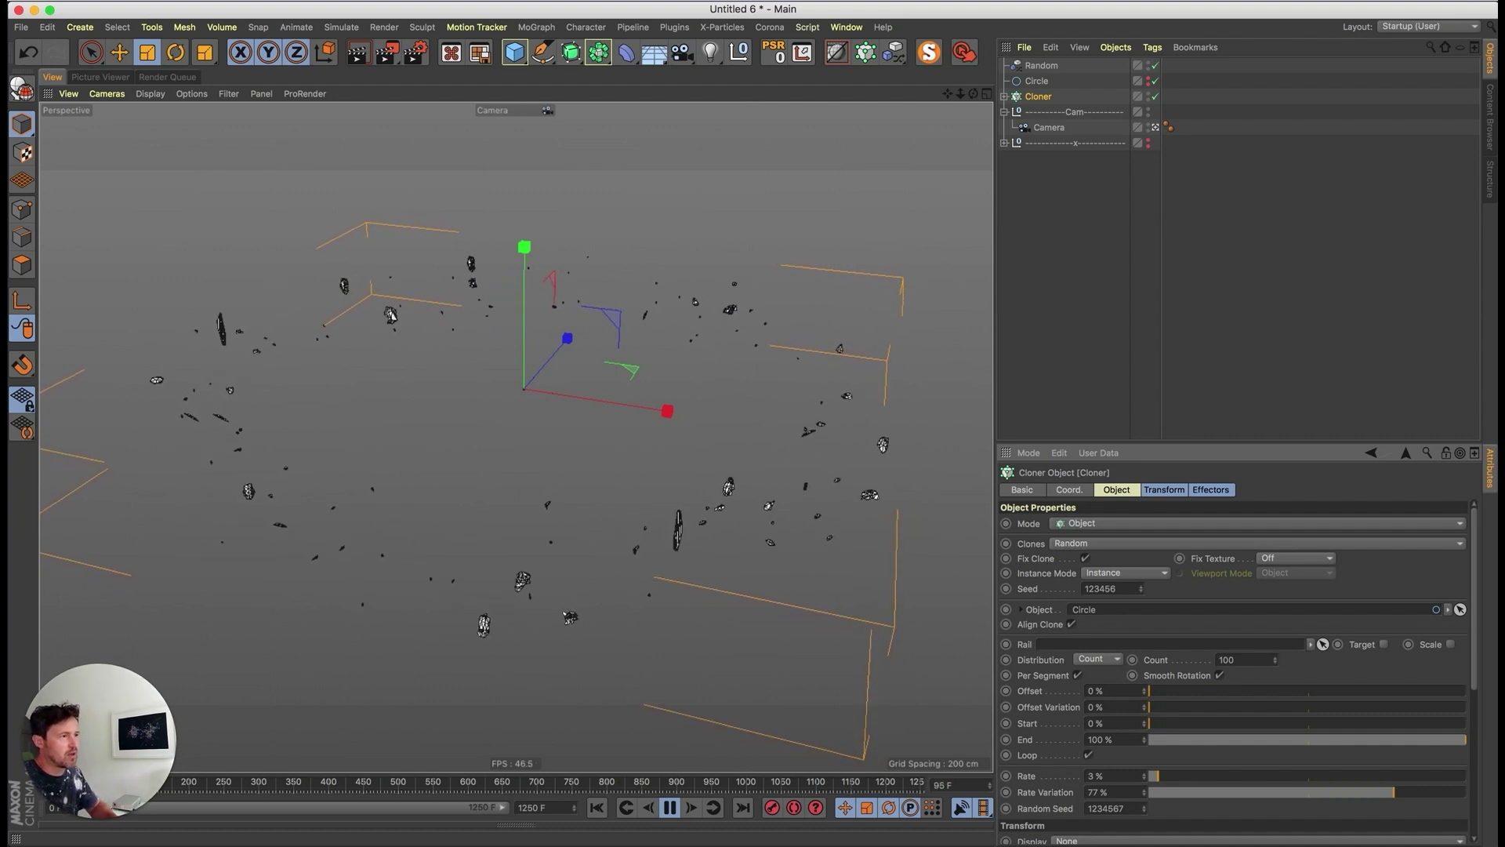
key(F8)
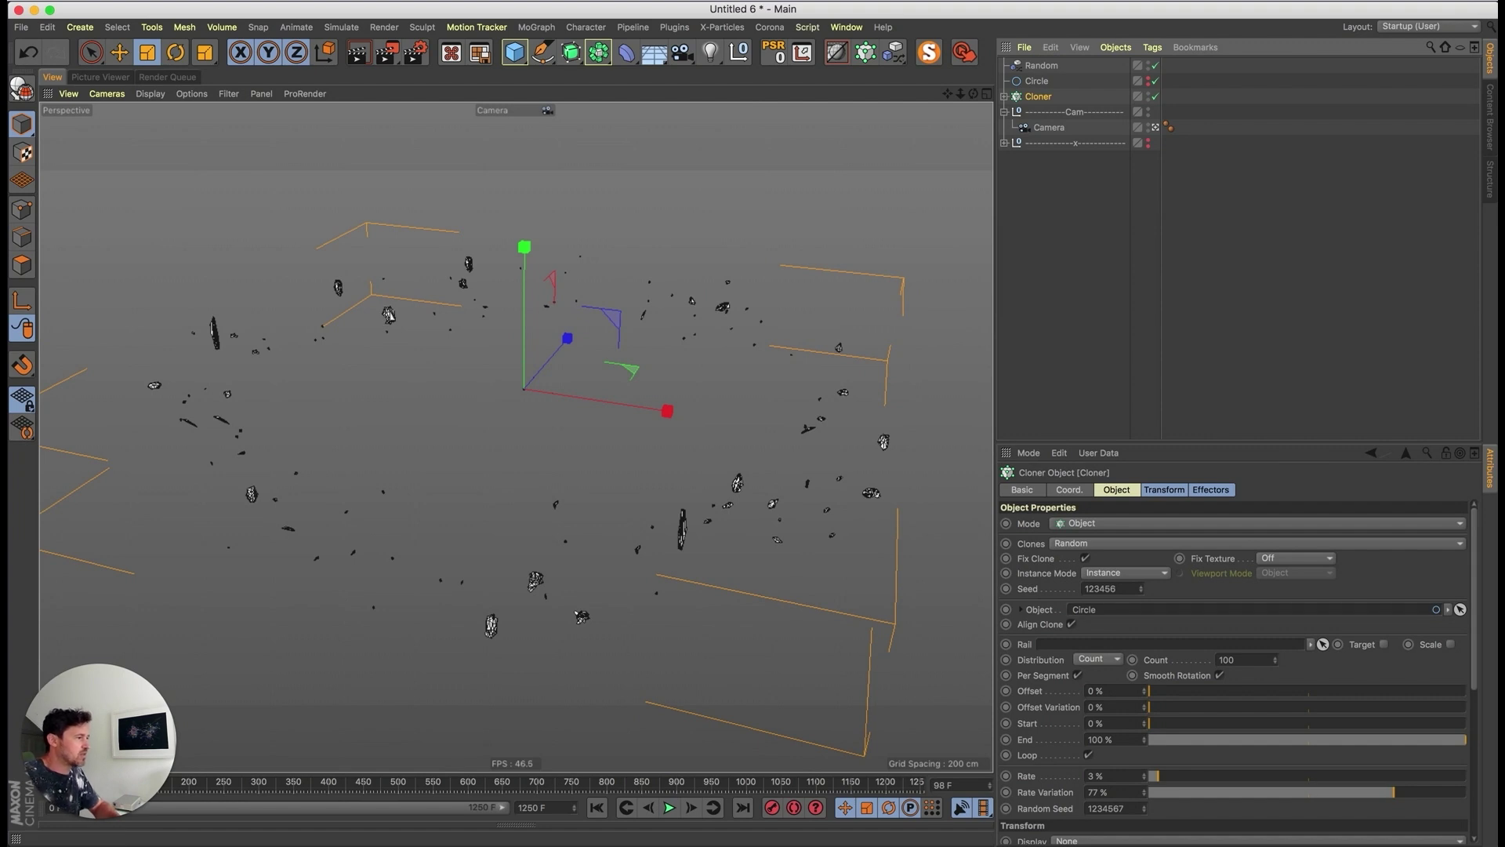
- Set the Cloner's Instance Mode to Multi-Instance and its clone count to 500
click(1127, 573)
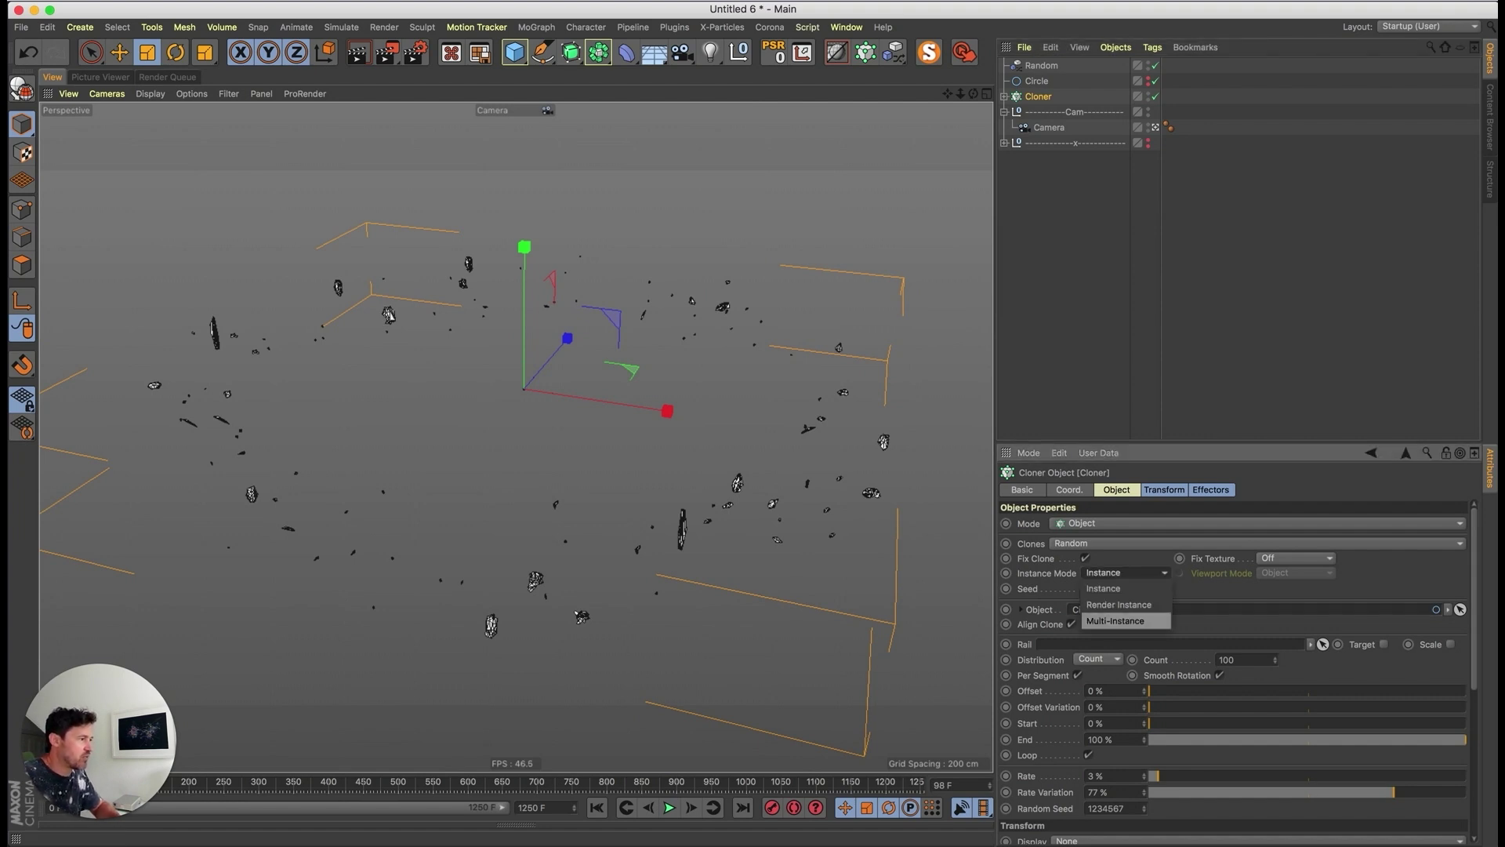
click(1115, 620)
drag(1223, 660, 1211, 660)
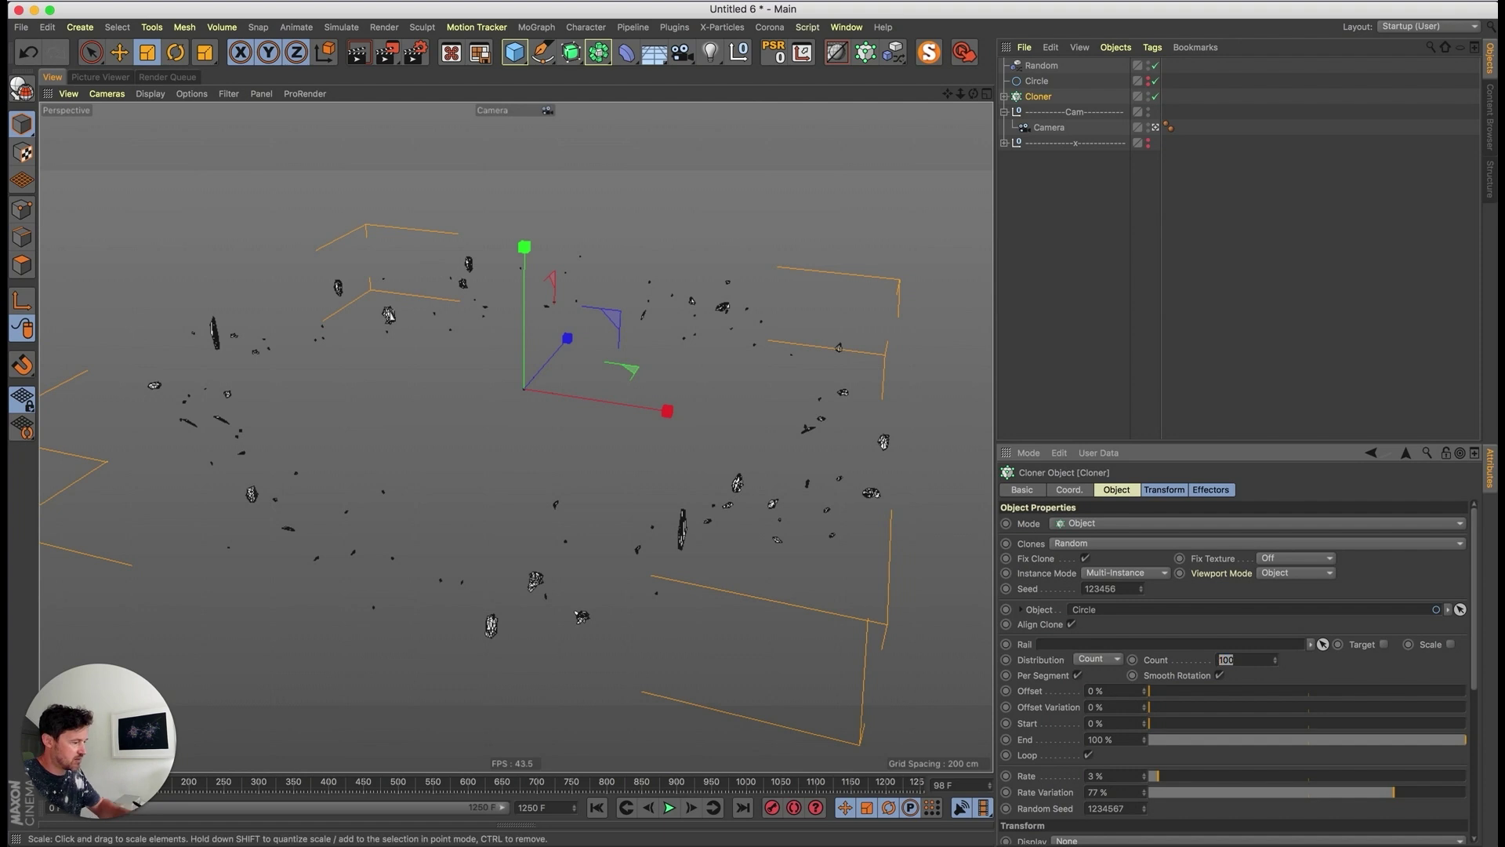
text(500)
key(Return)
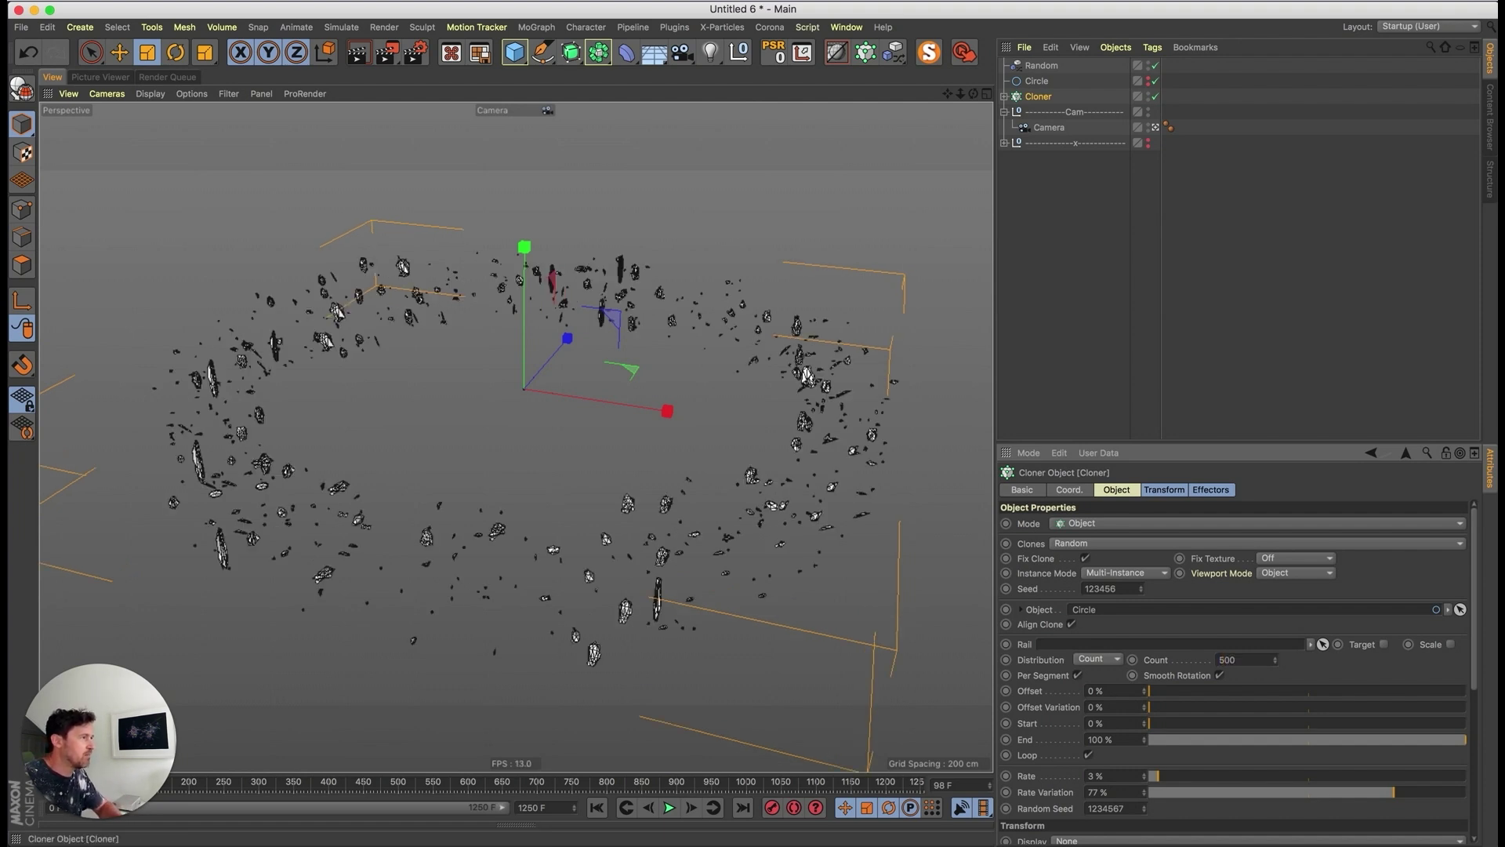
mouse_move(516, 438)
alt+mouse_down()
mouse_move(505, 394)
mouse_move(513, 408)
alt+mouse_up()
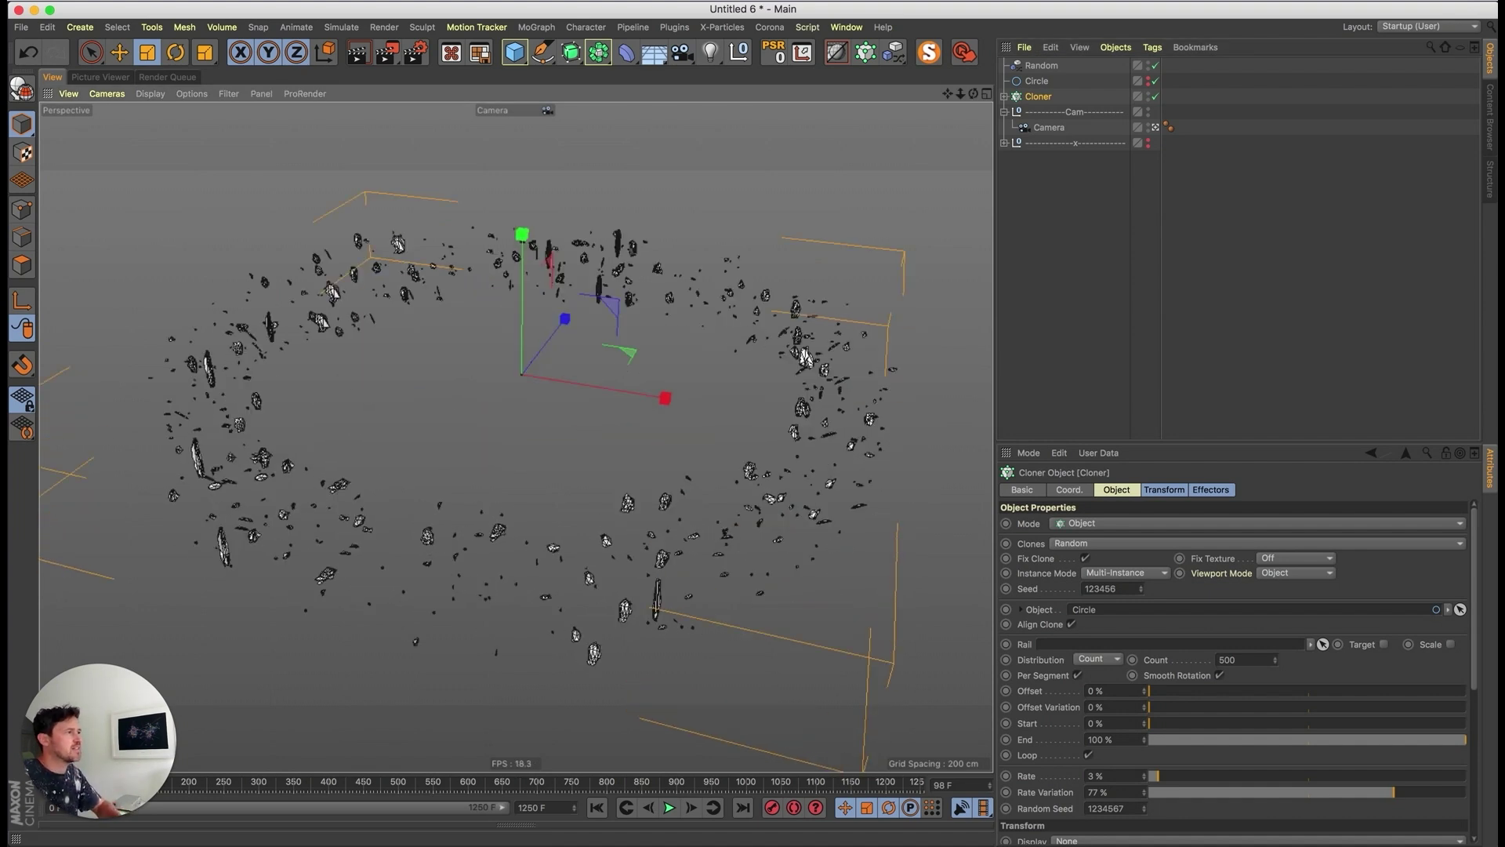
- Set the Random effector's position variation to 750 cm in X and Z and 137 cm in Y, and preview the motion
click(1041, 66)
drag(1120, 585, 1121, 788)
drag(1120, 602, 1120, 314)
key(super+z)
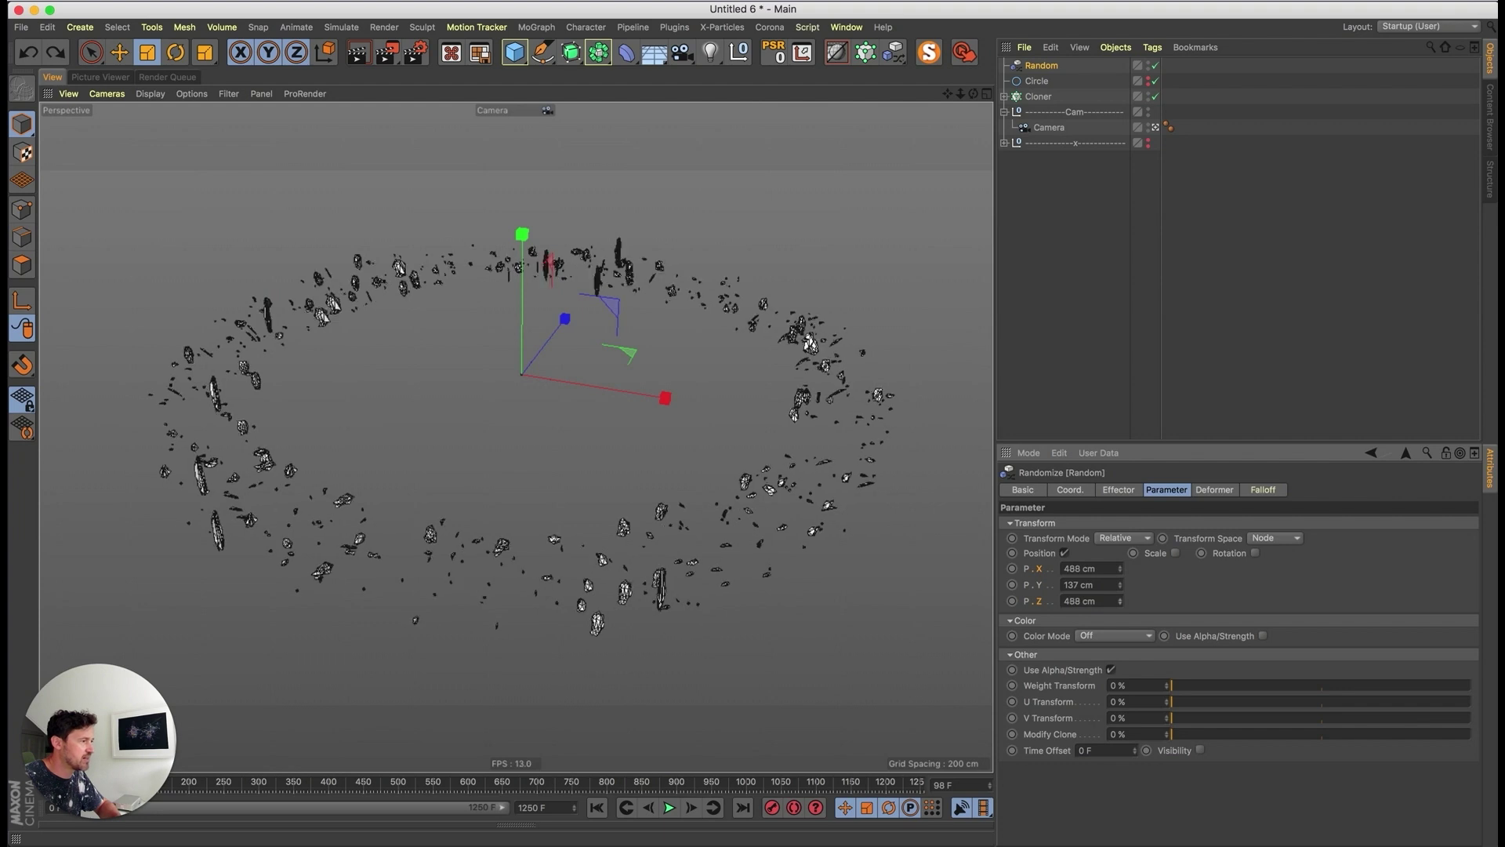
mouse_move(1120, 601)
mouse_down()
mouse_move(1120, 549)
mouse_move(1120, 586)
mouse_up()
key(shift+f)
key(F8)
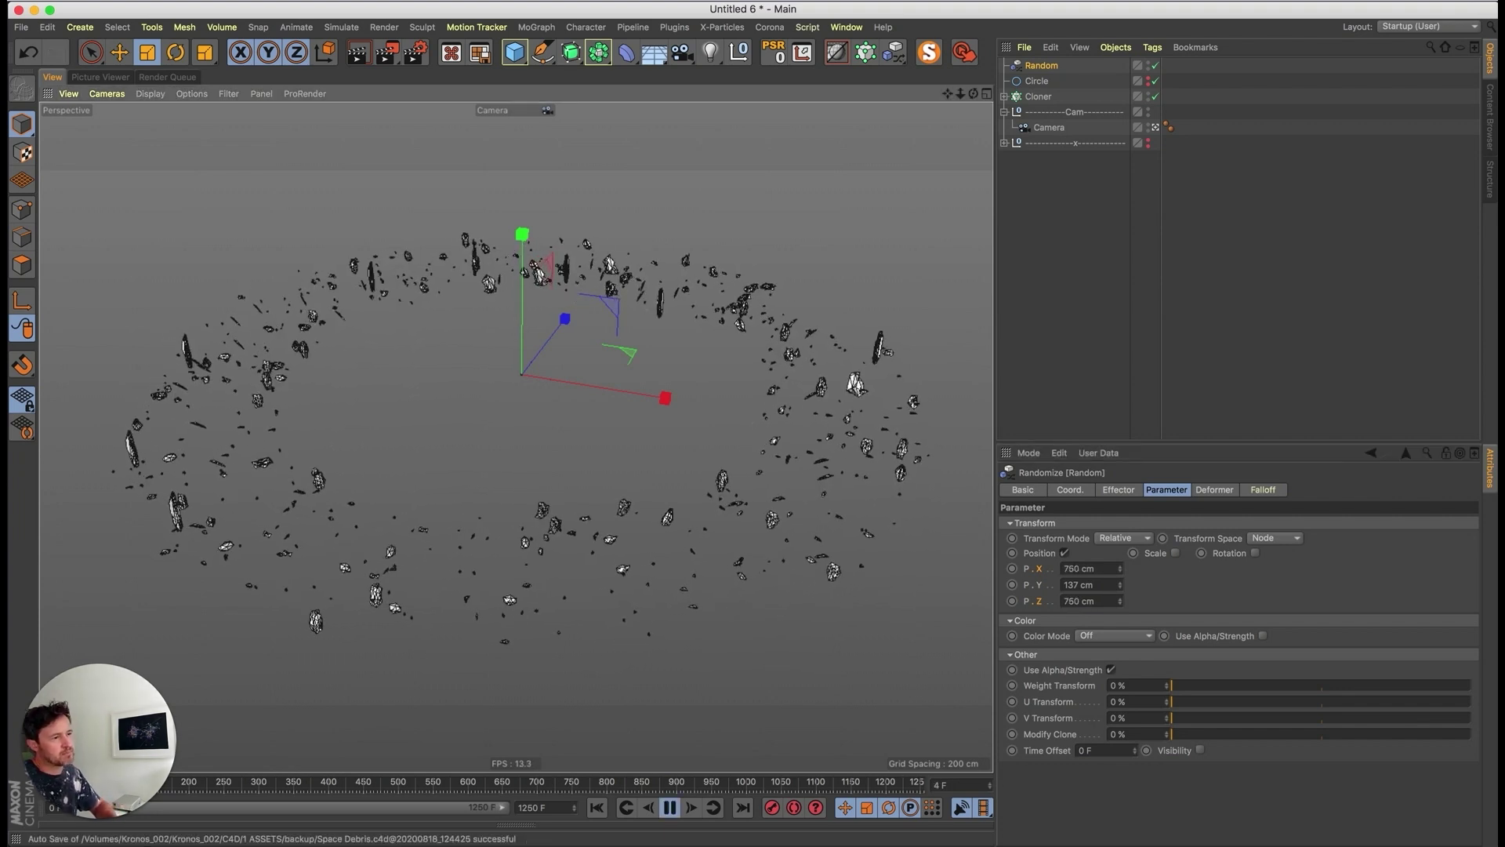
key(F8)
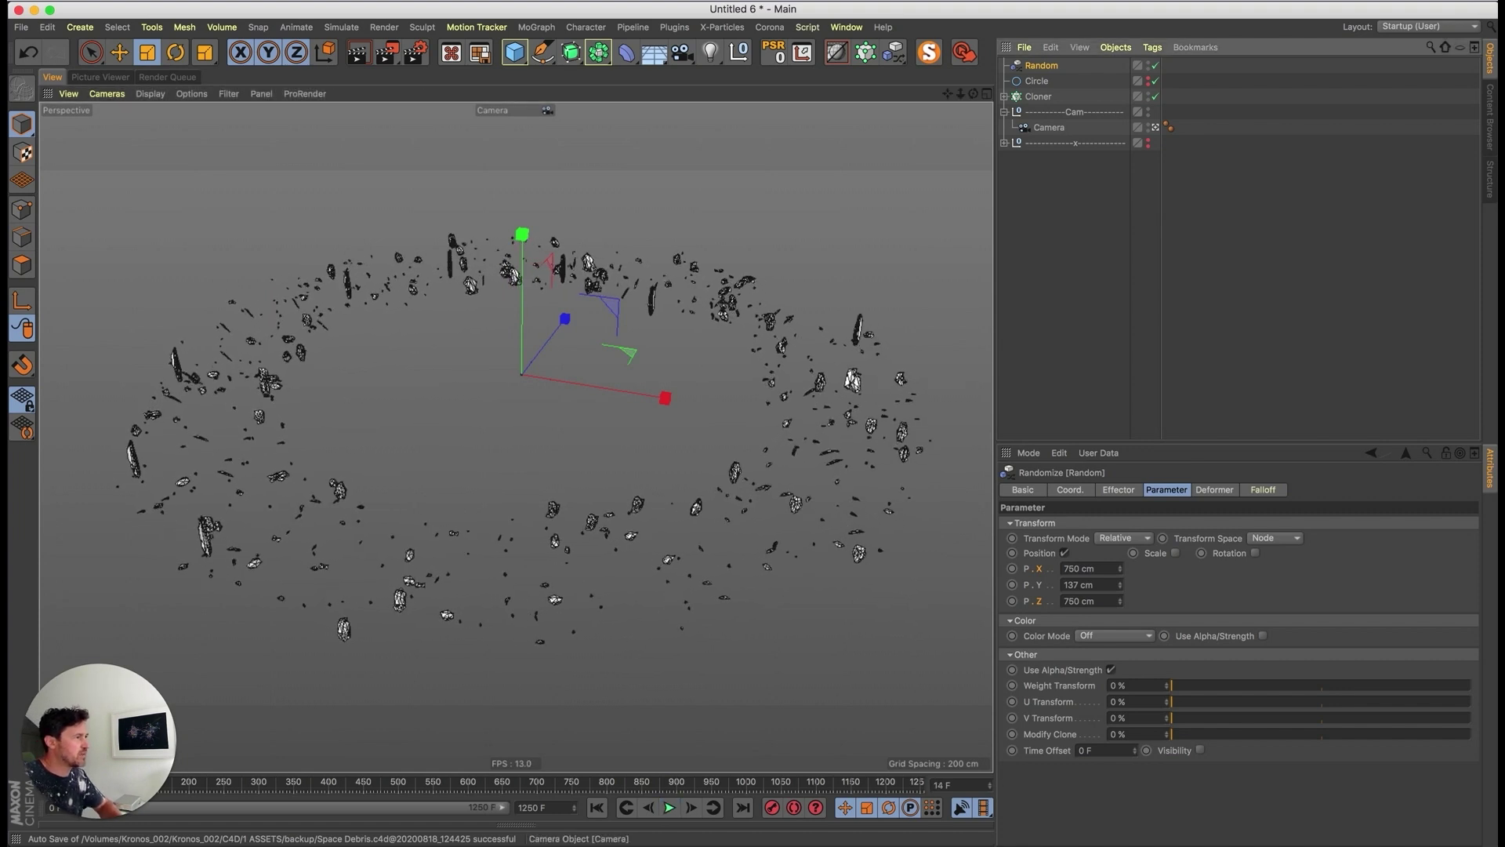
- Enable rotation on the Random effector with 360° for heading, pitch and bank, and preview the animation
click(1255, 553)
double_click(1260, 568)
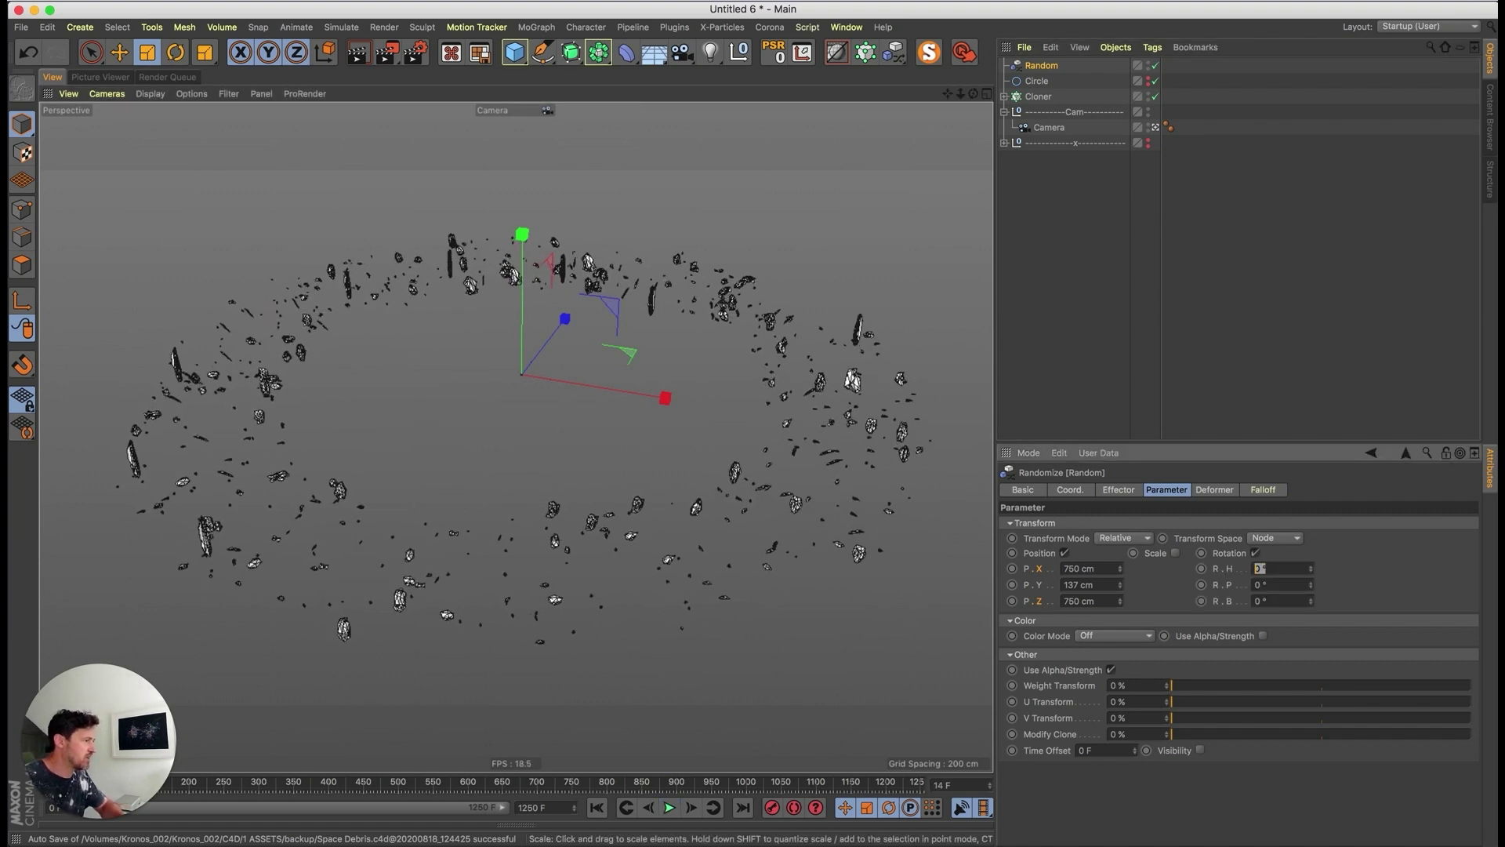
text(360)
key(Tab)
text(36)
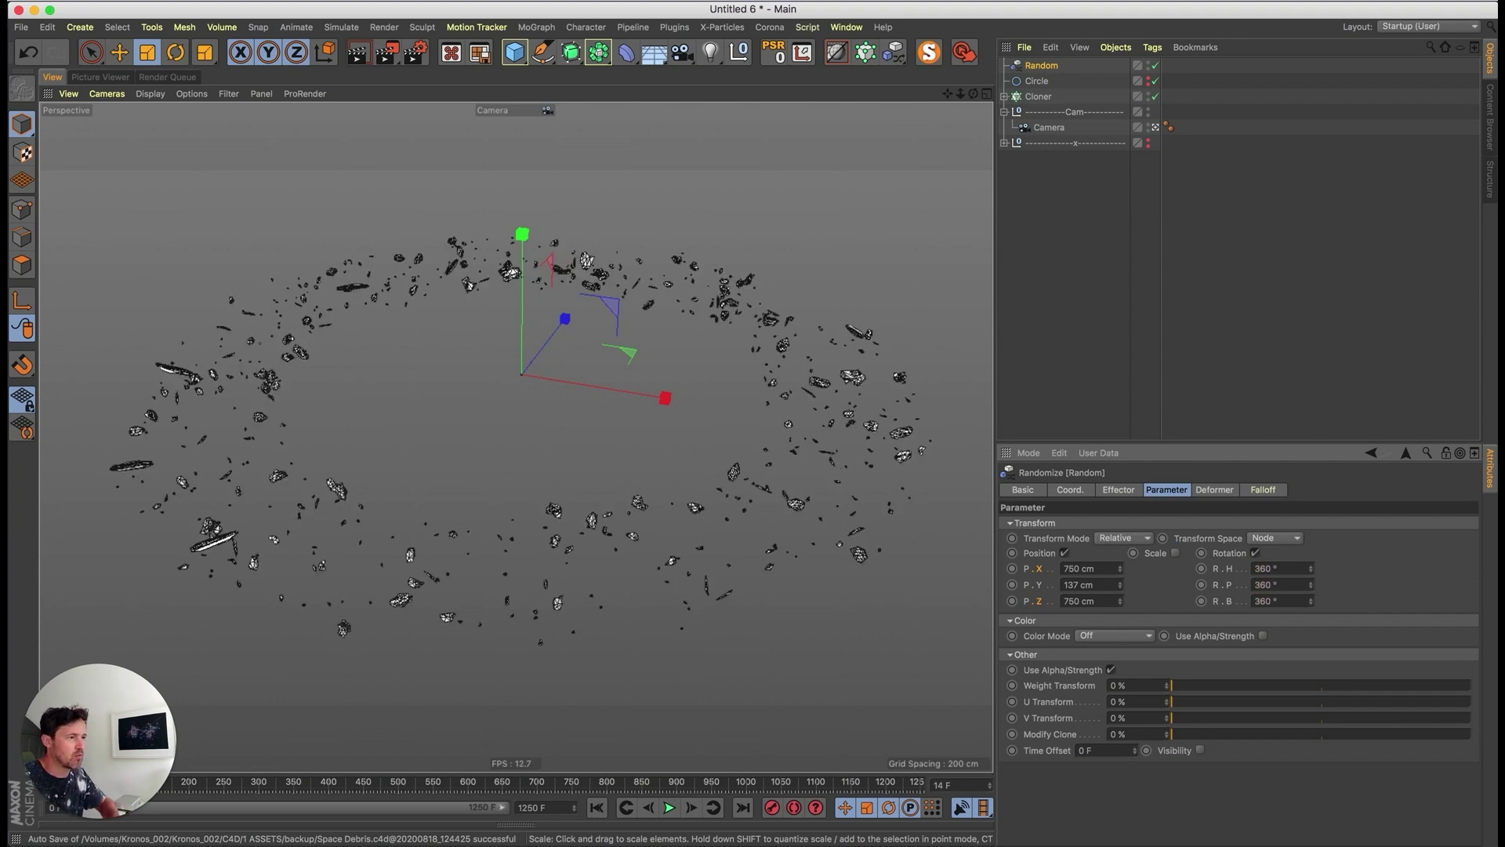
key(shift+f)
key(F8)
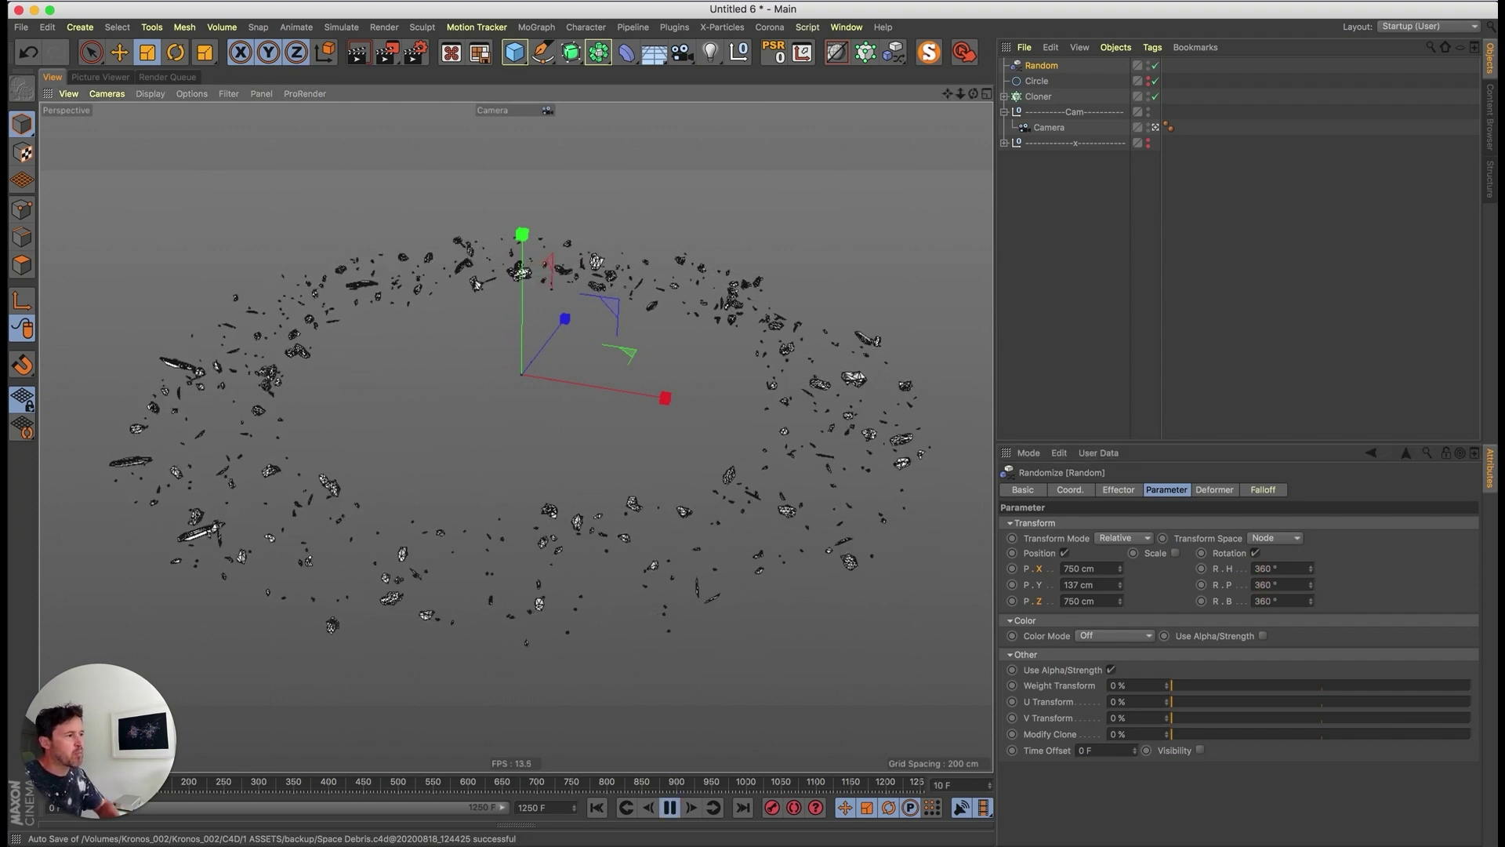
key(F8)
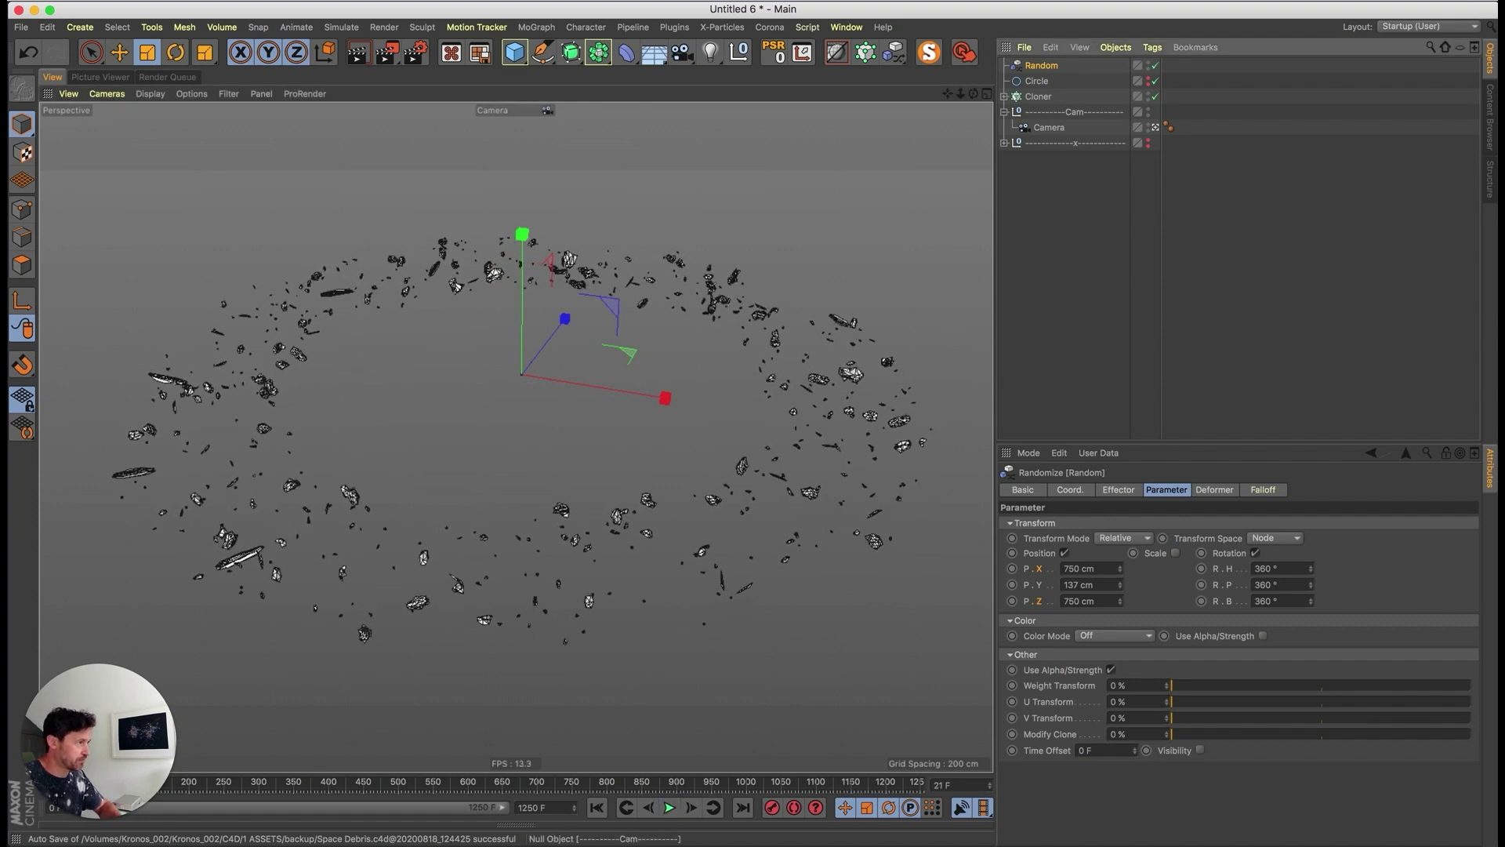
- Add a Time effector to the Cloner and move the Time and Random effectors below the Cloner in the object list
click(1038, 97)
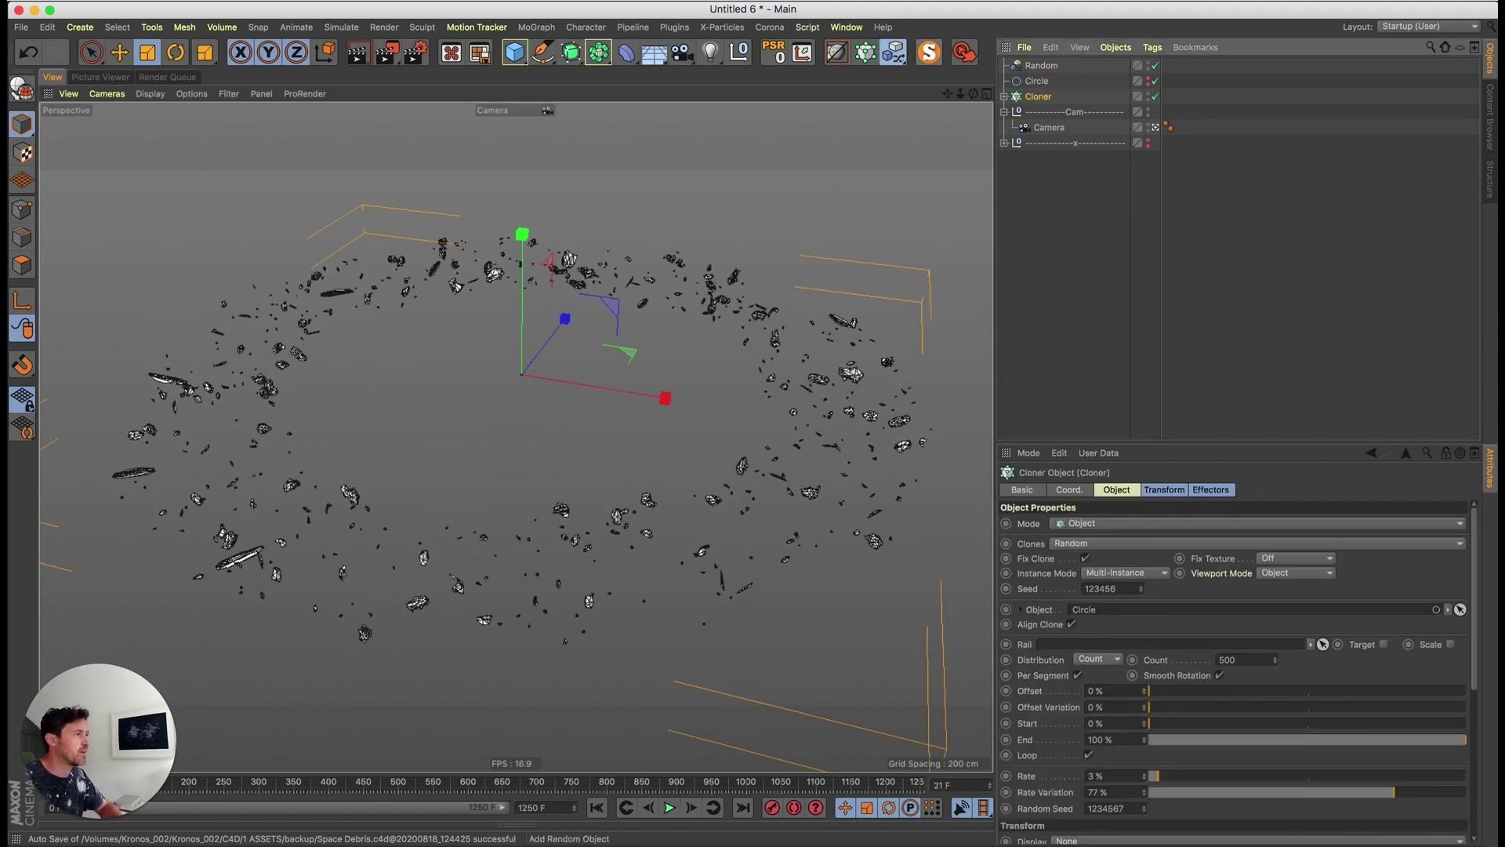
click(893, 52)
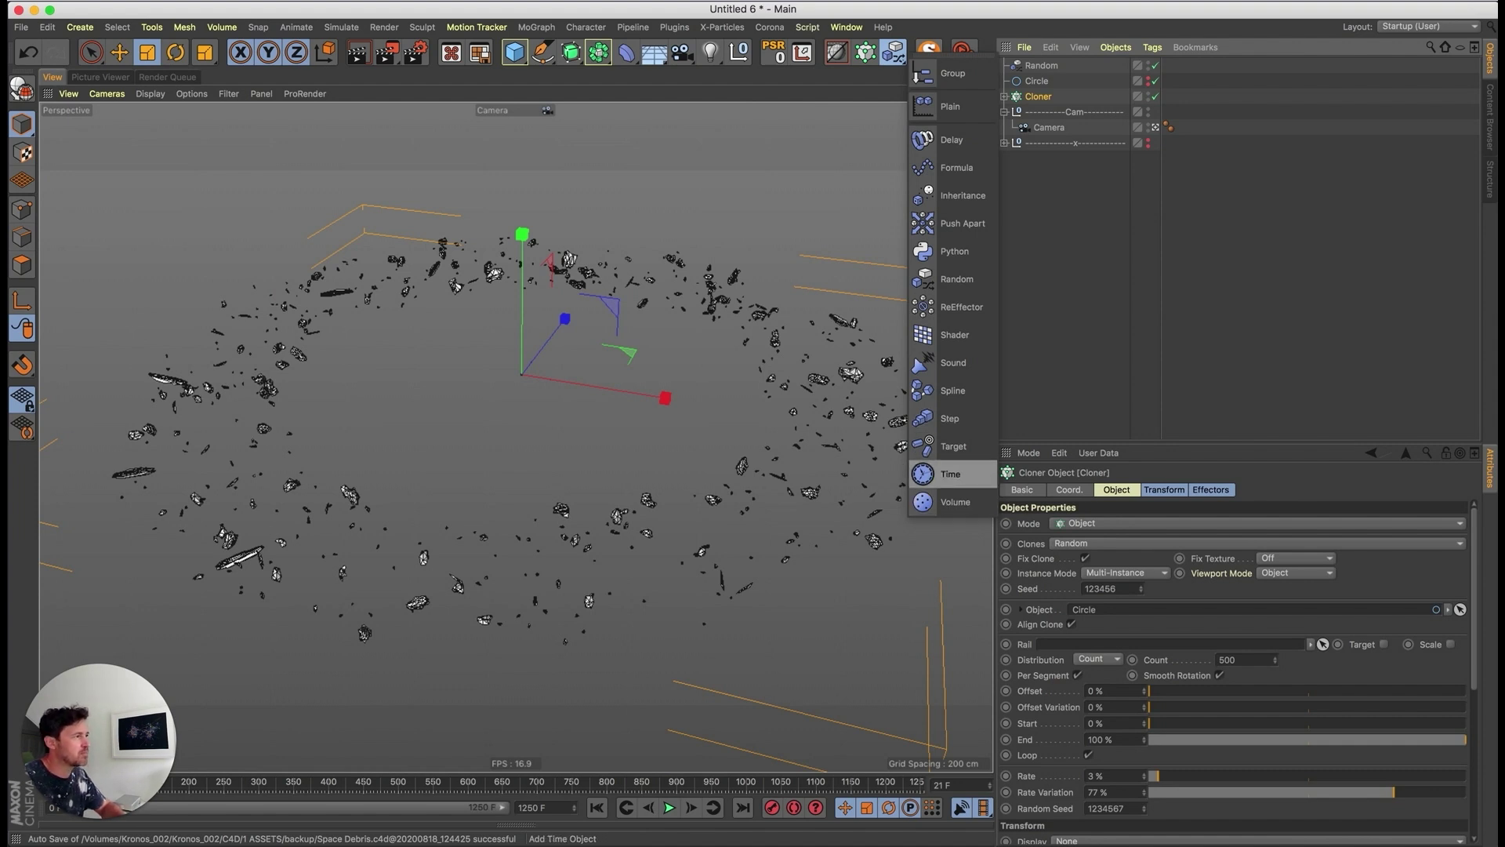
click(948, 474)
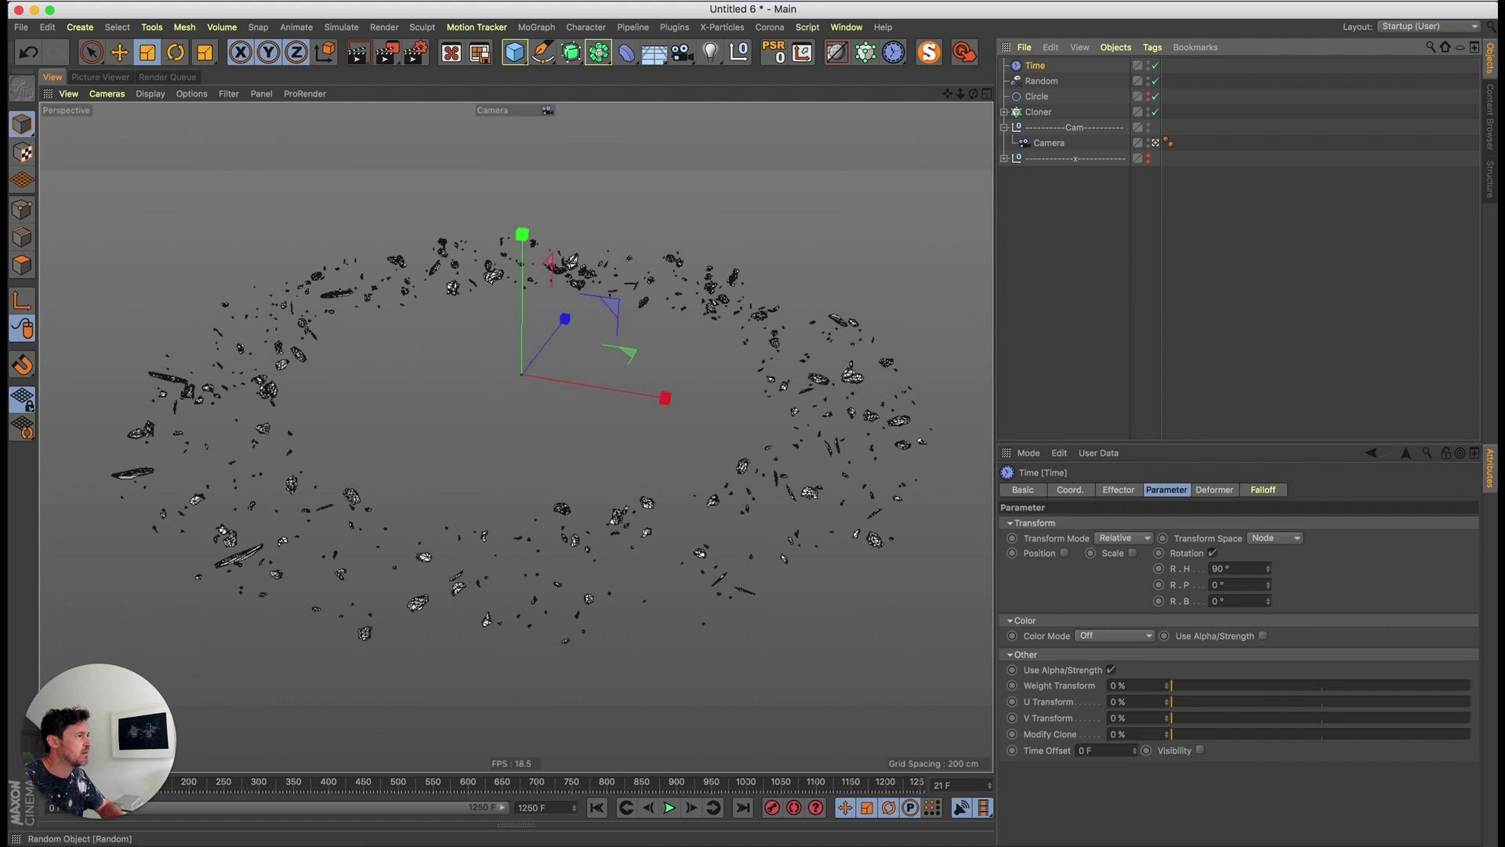
shift+click(1041, 81)
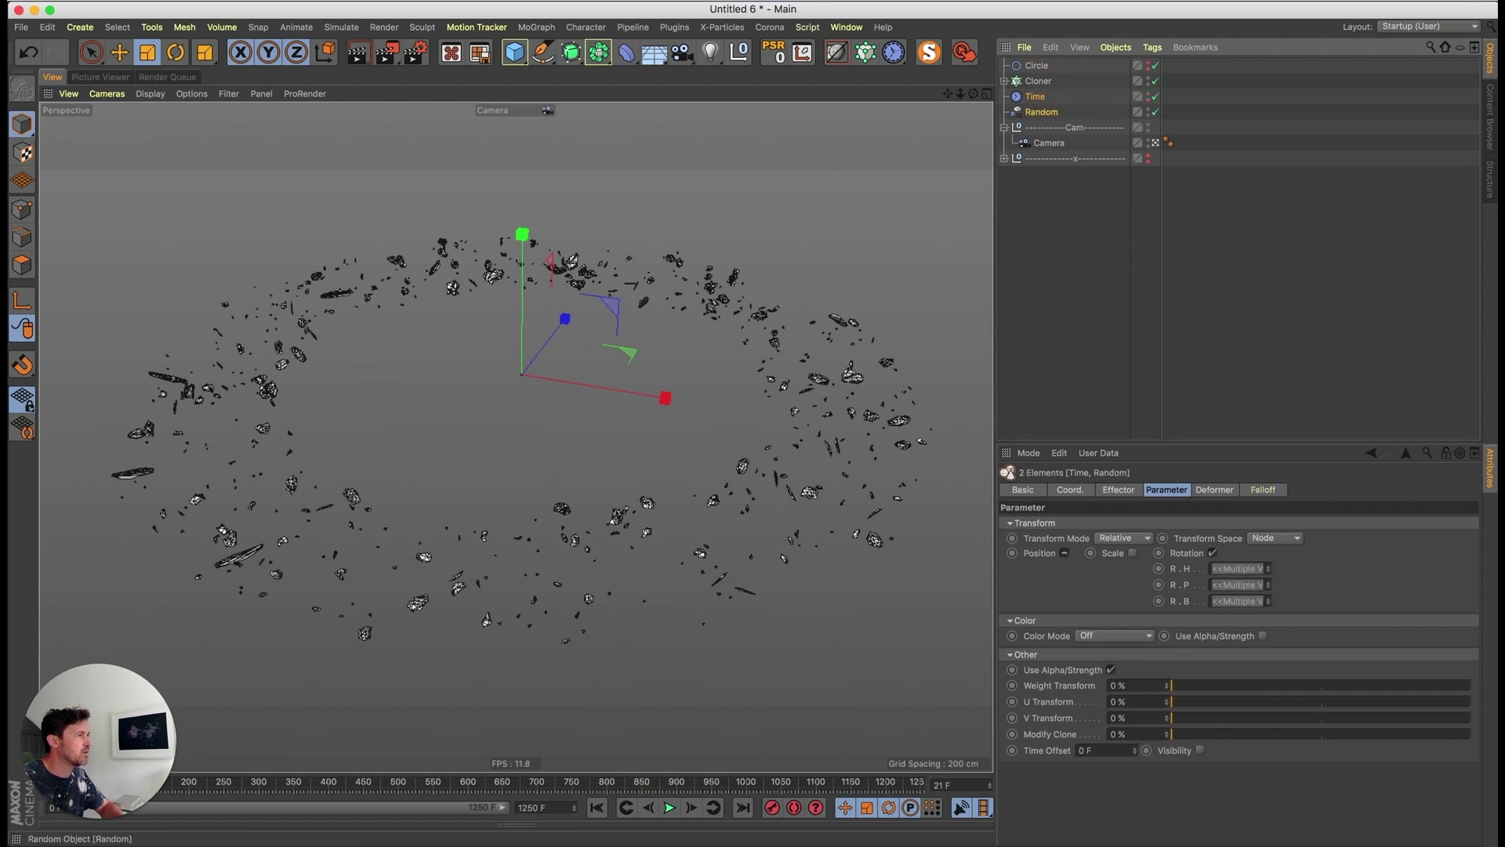
- Play the animation from the start to check how the Time effector spins the rocks
click(1034, 96)
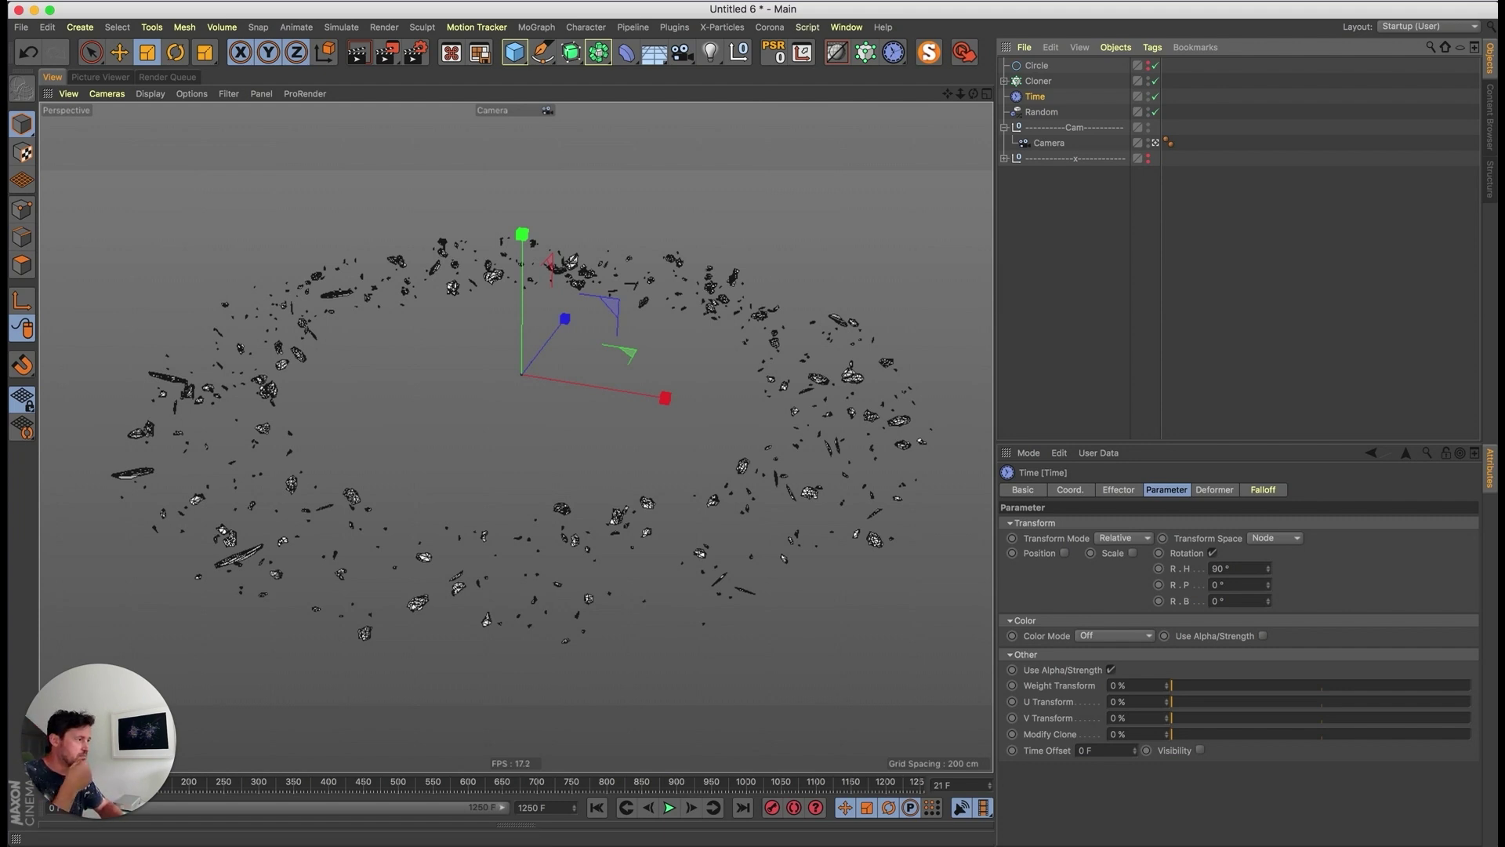
double_click(1221, 569)
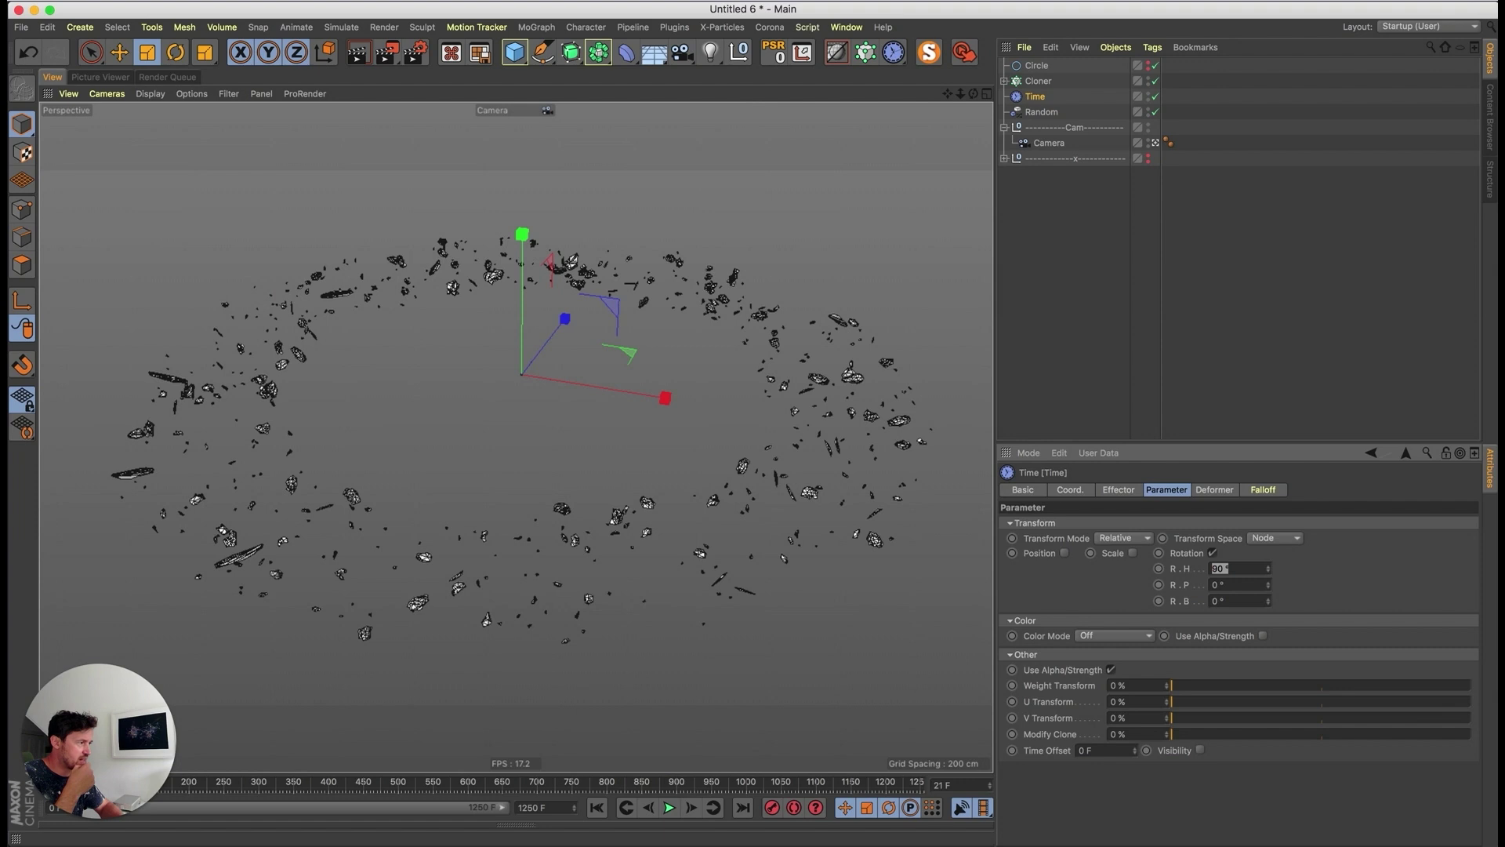
click(1223, 282)
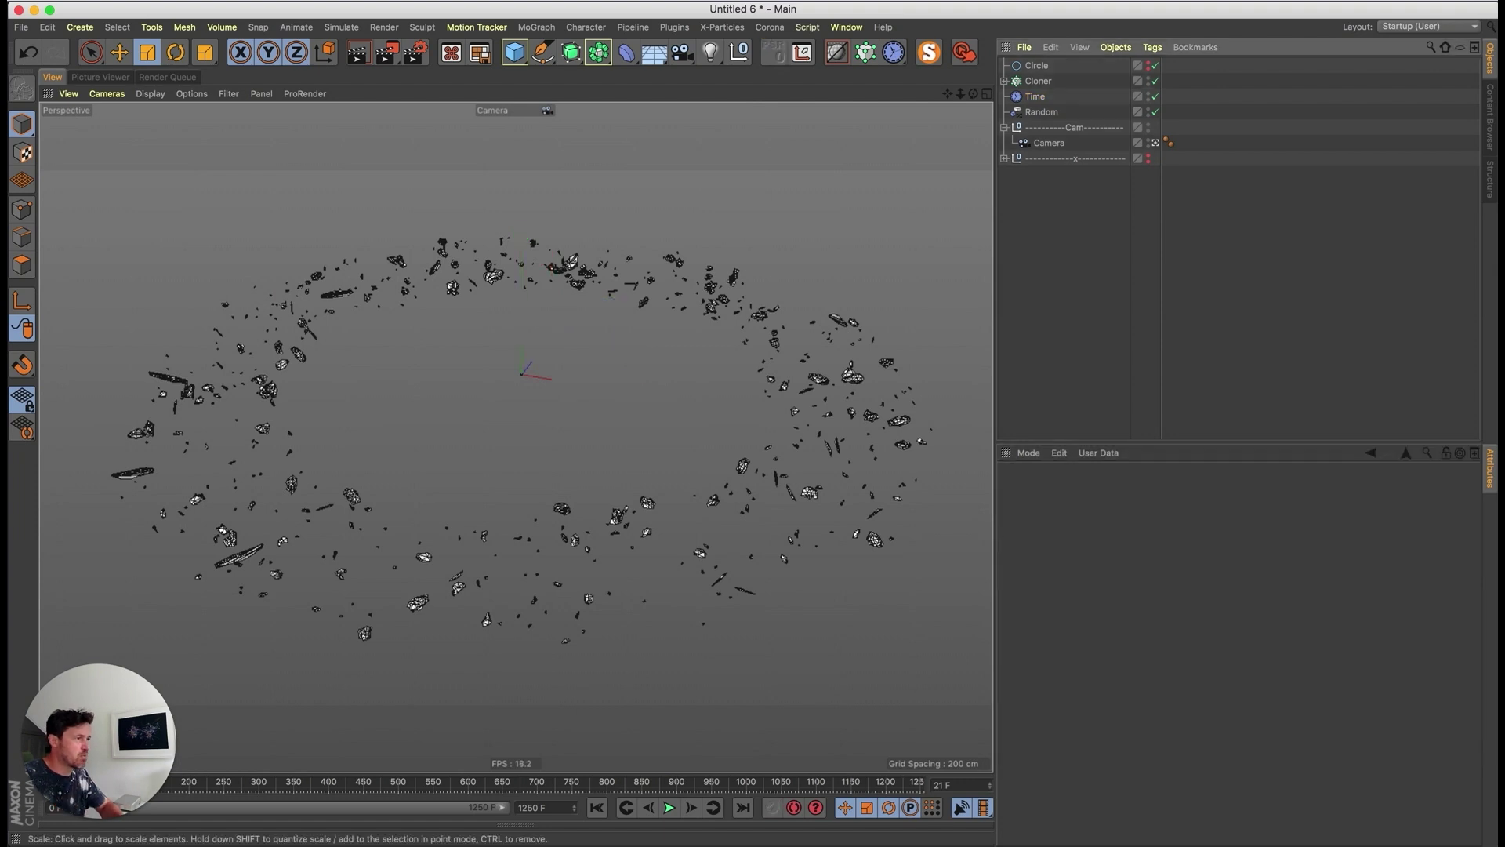
key(shift+f)
key(F8)
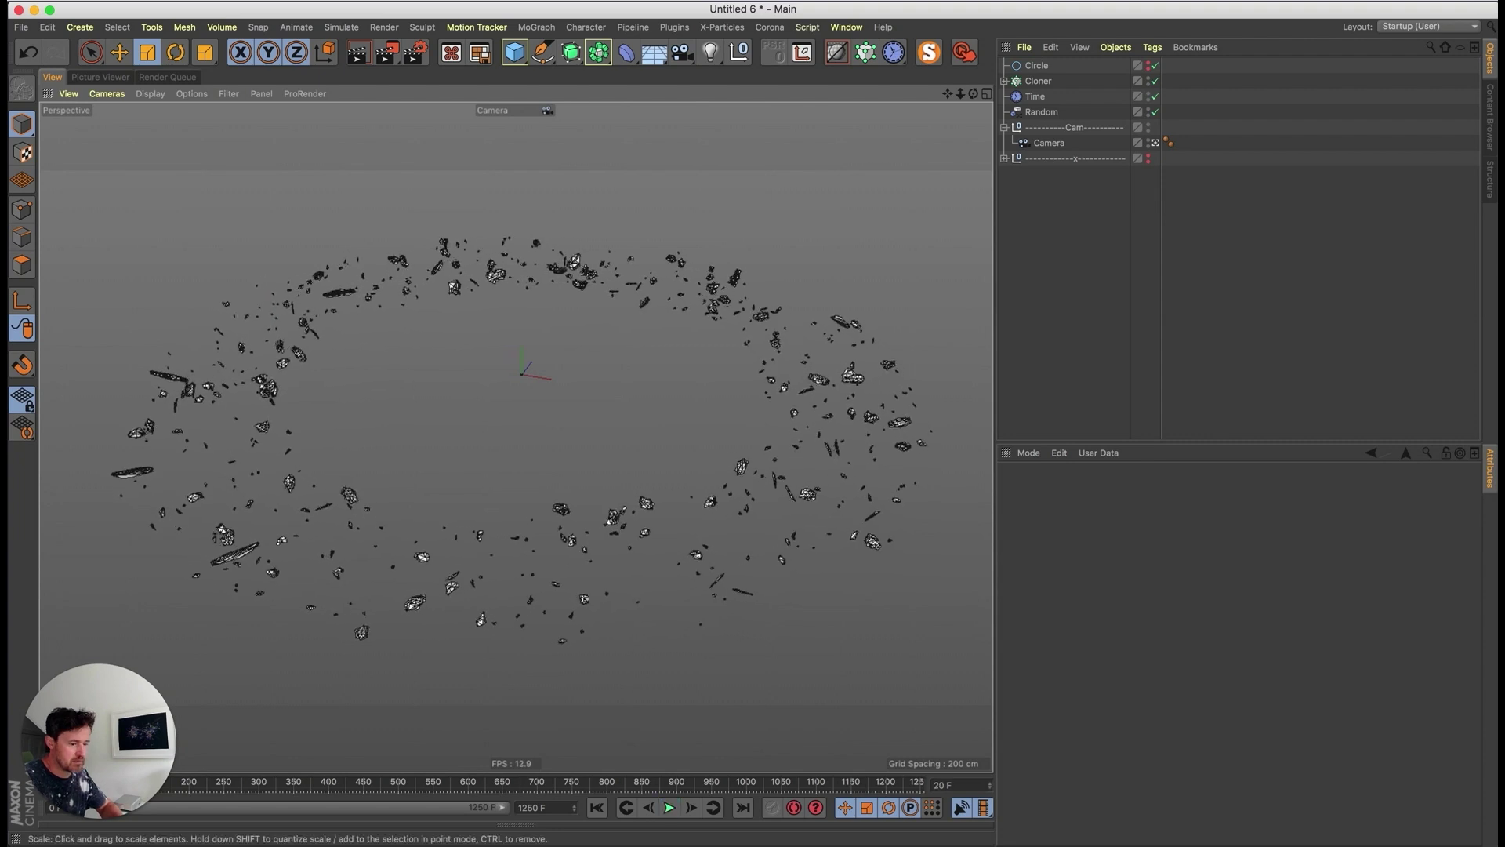
key(F8)
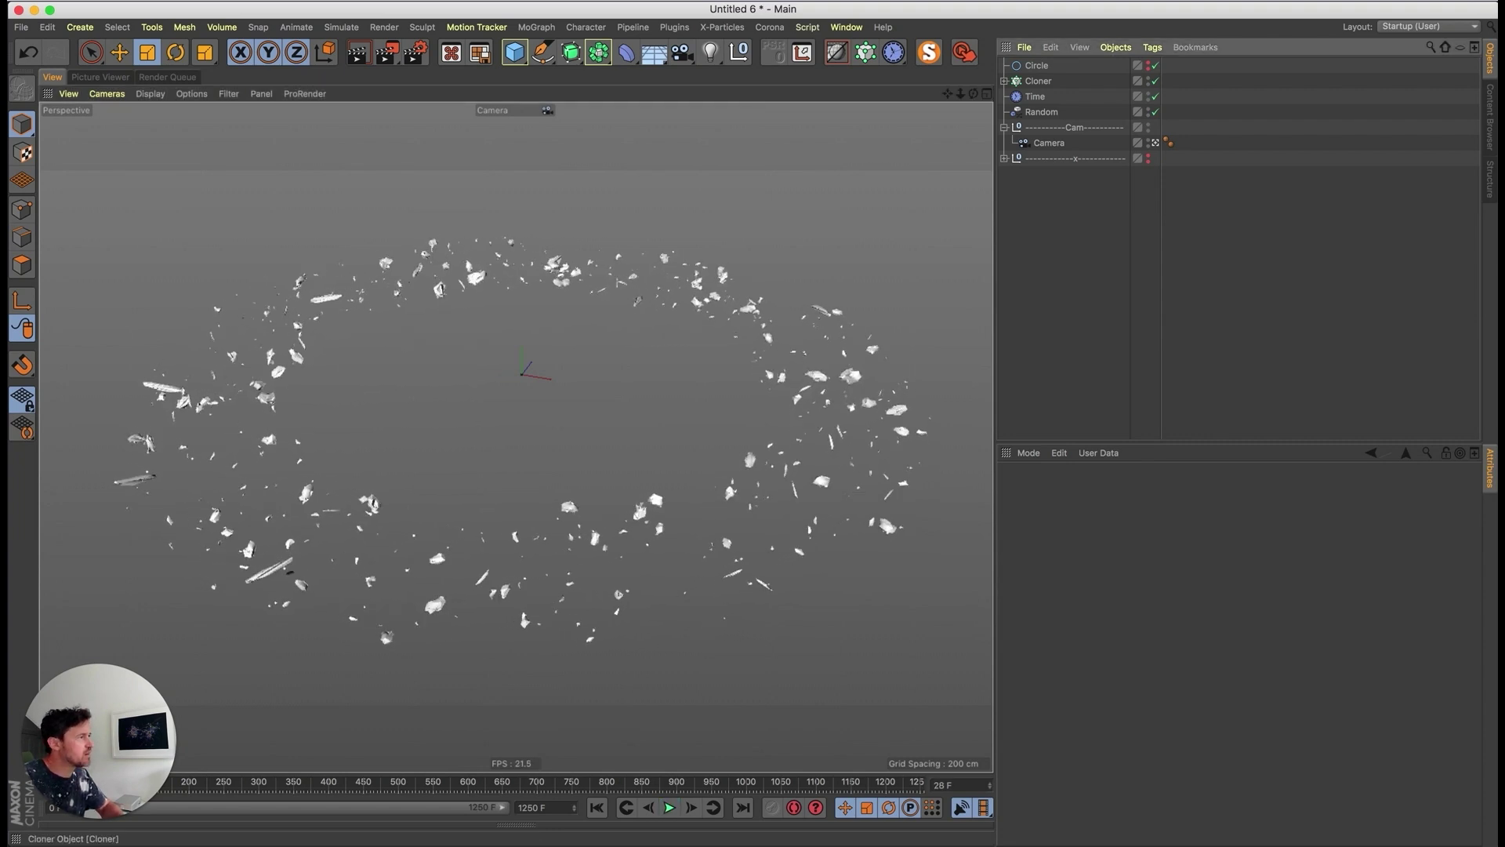
- Set the Time effector's heading rotation to 360° and play the animation
click(1034, 97)
double_click(1220, 569)
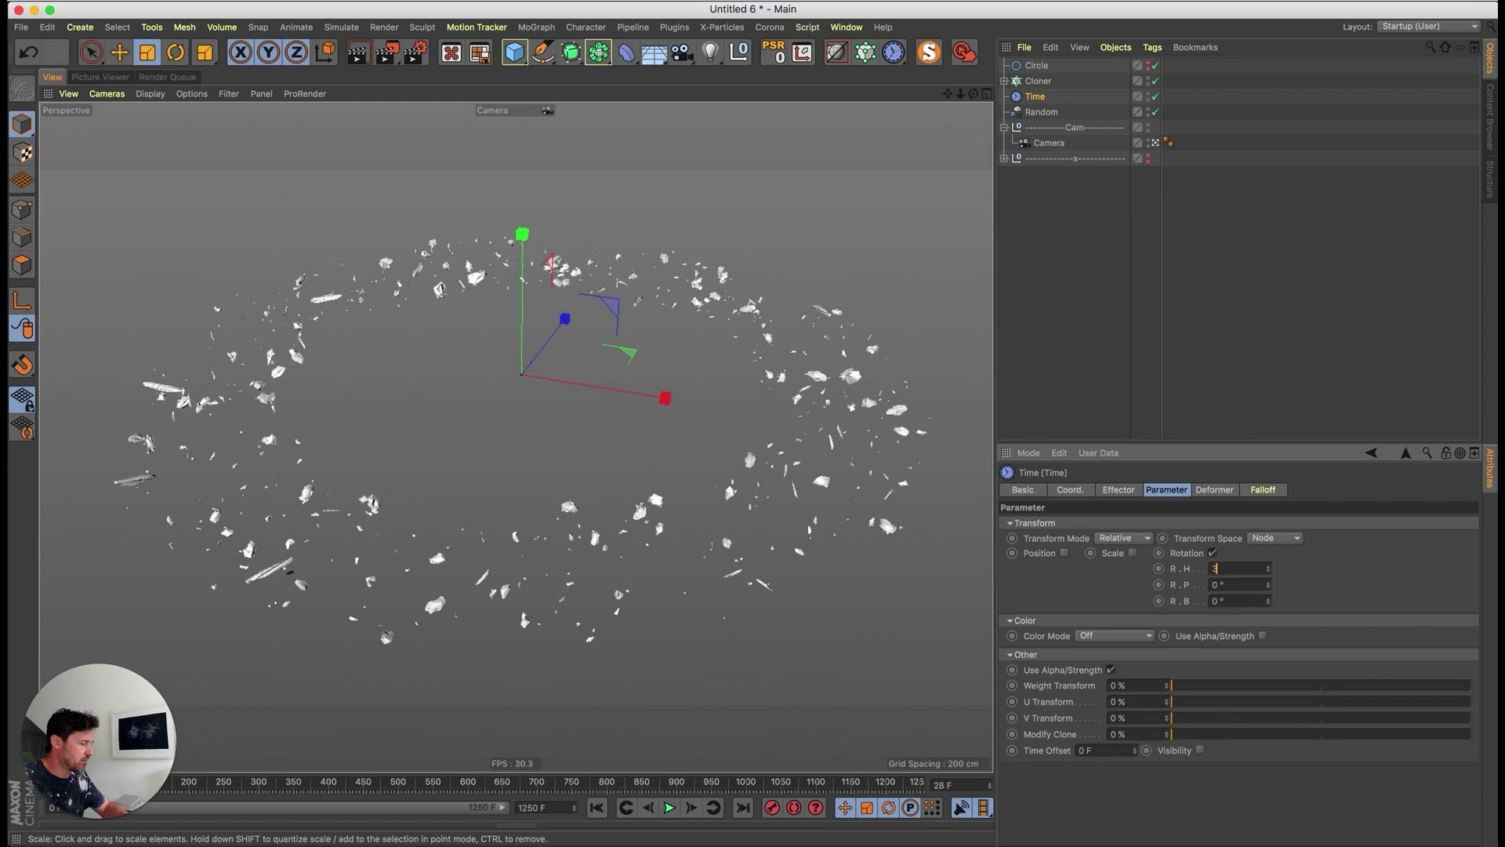
key(F8)
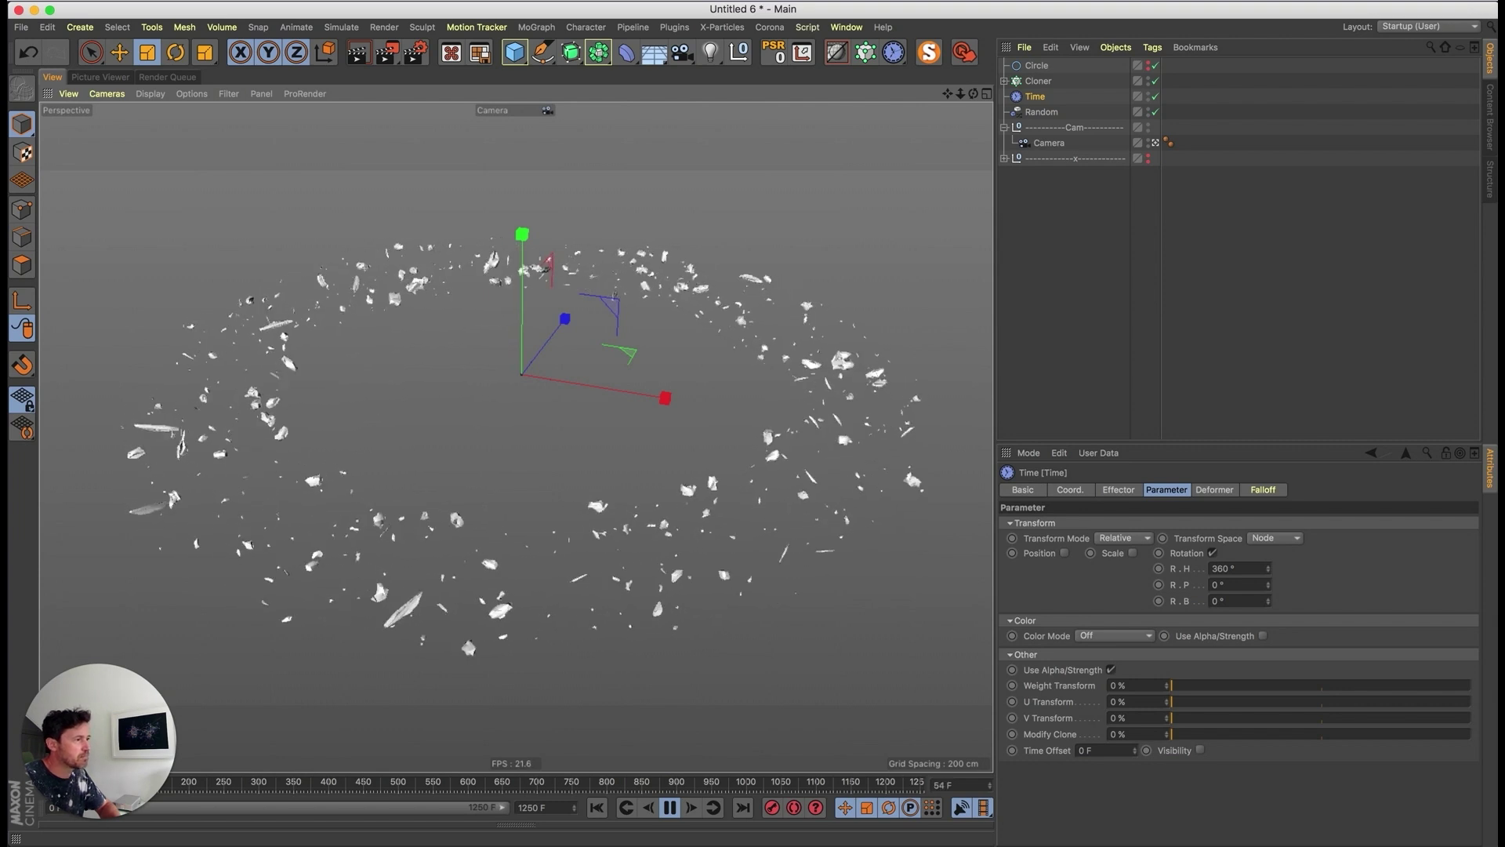
- Set the Time effector's heading rotation to 180° and replay the animation from the start
double_click(1223, 568)
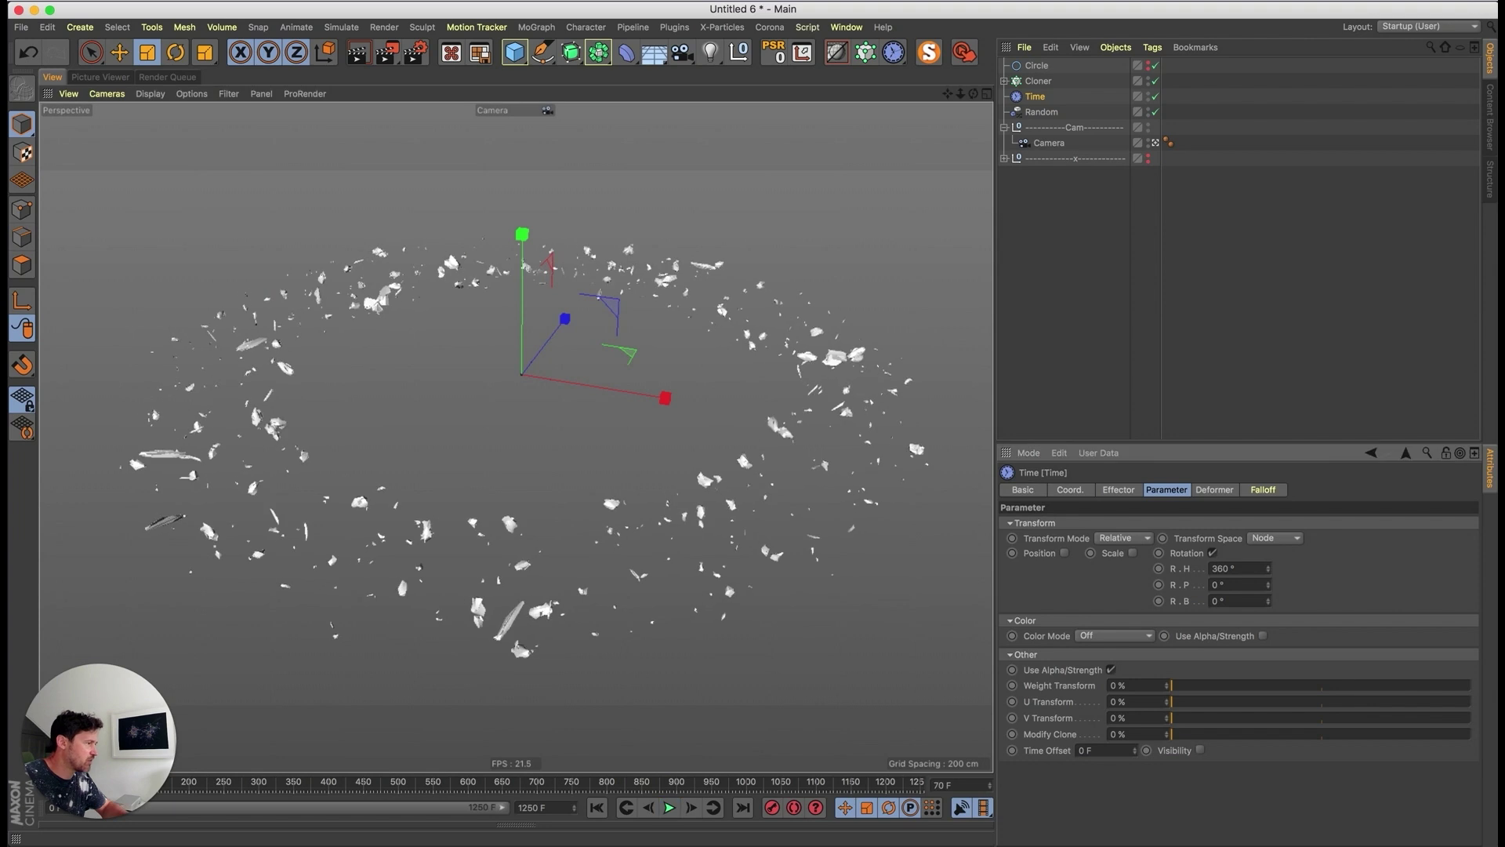
key(shift+f)
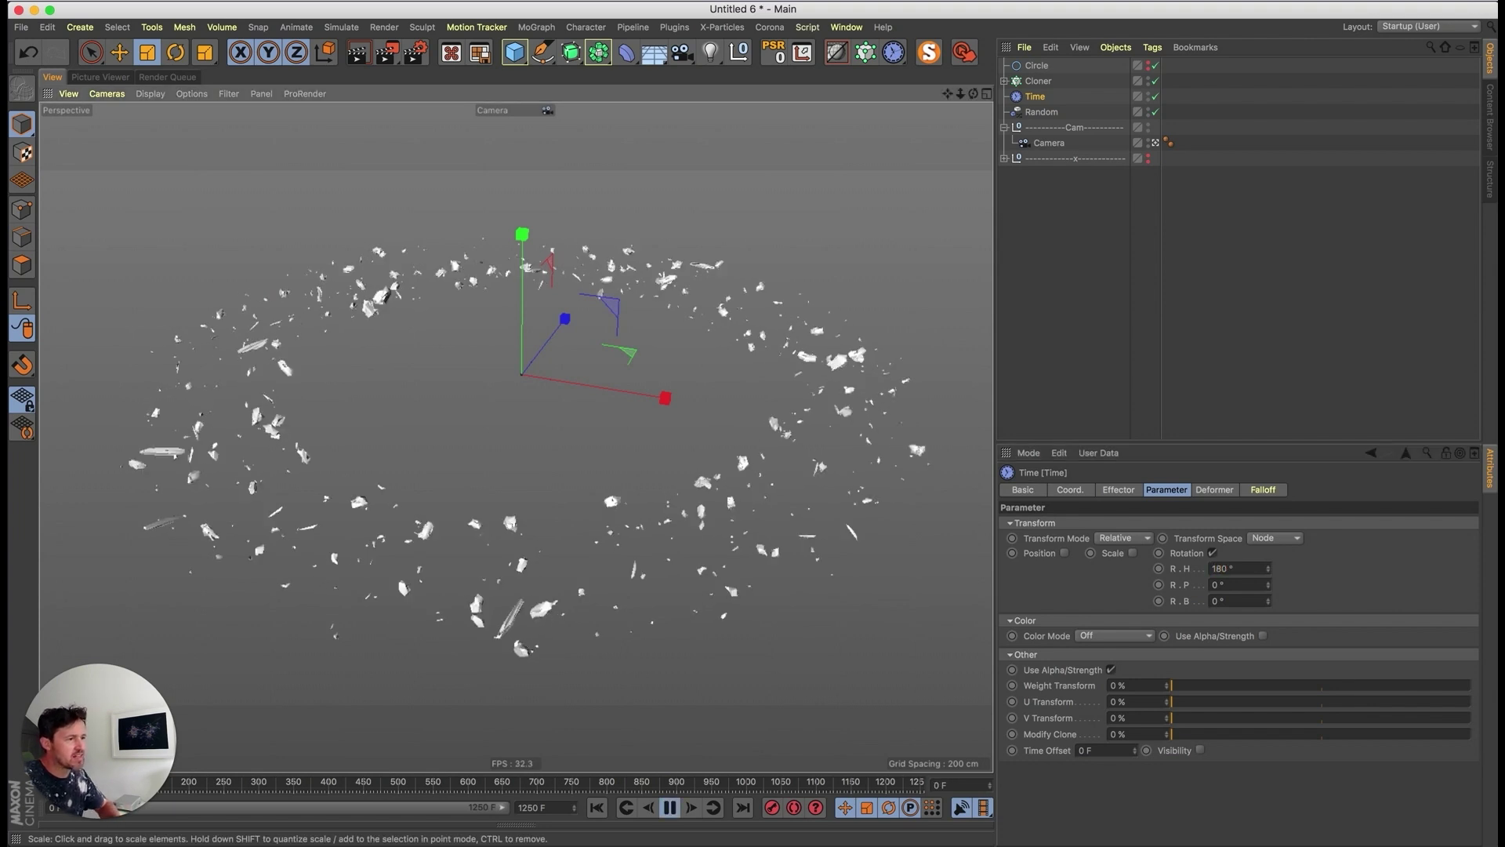
key(F8)
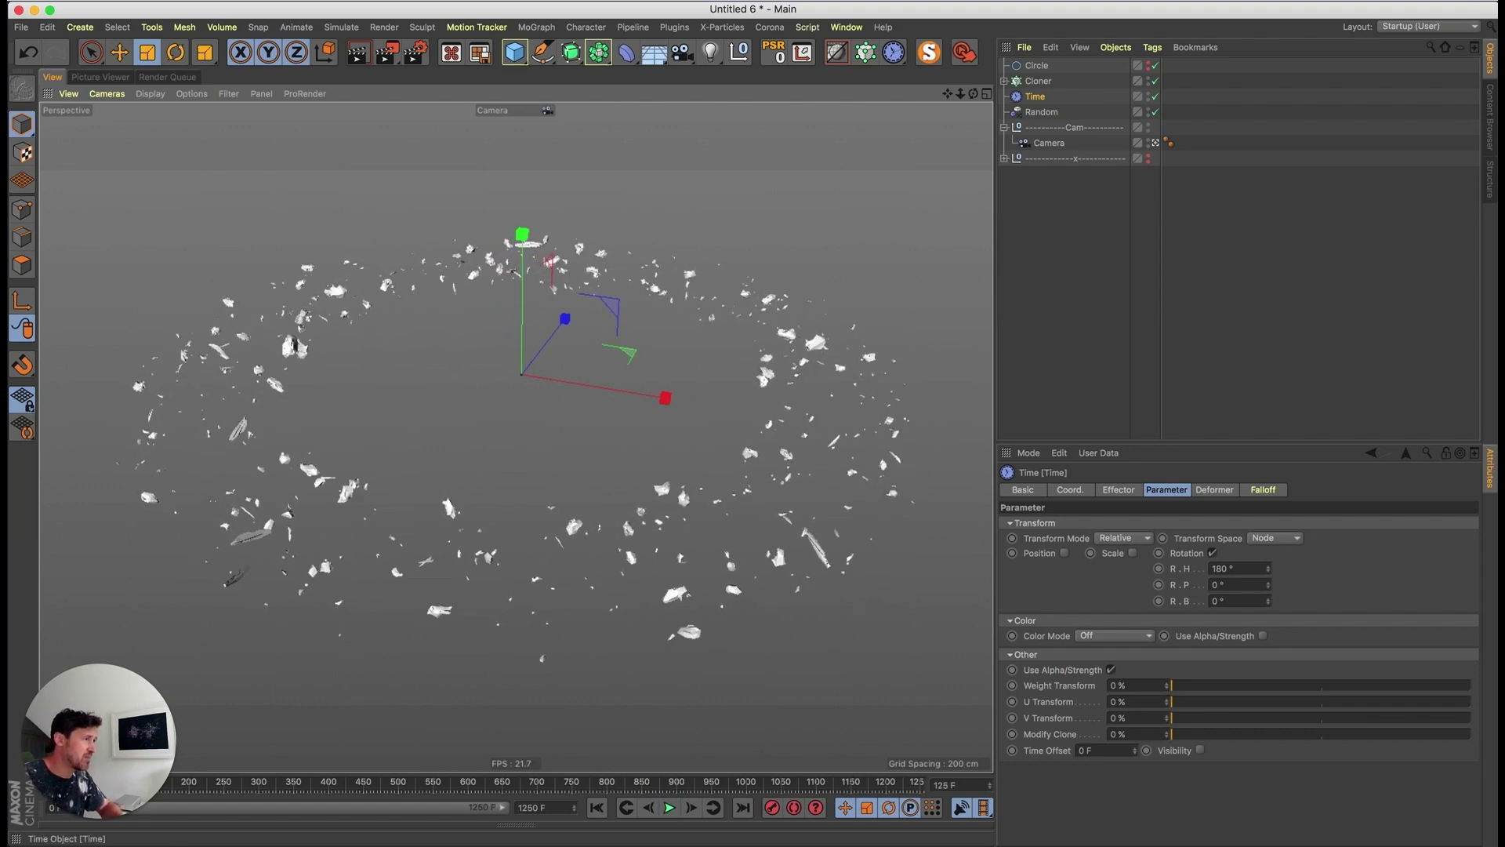
- Select the Cloner and examine the rocks' meshes up close in Gouraud shading with lines
click(1039, 81)
scroll(675, 529, up, 10)
key(n)
key(b)
scroll(690, 405, up, 5)
scroll(690, 405, down, 3)
scroll(687, 403, down, 4)
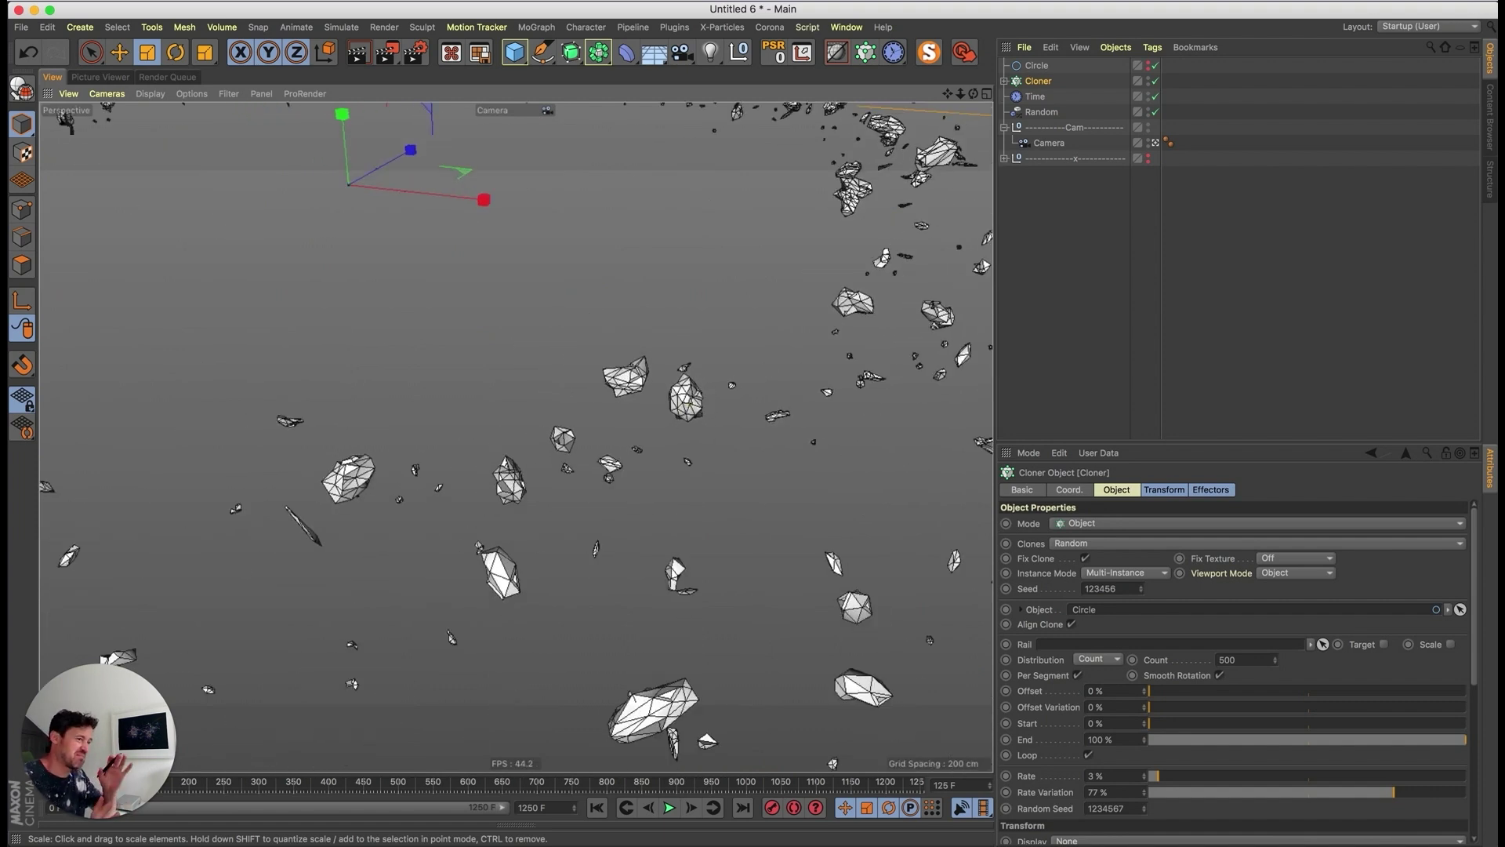
- Render the active view from a low angle and examine the debris ring from around its edge
alt+drag(686, 404, 620, 306)
key(ctrl+r)
scroll(708, 550, down, 5)
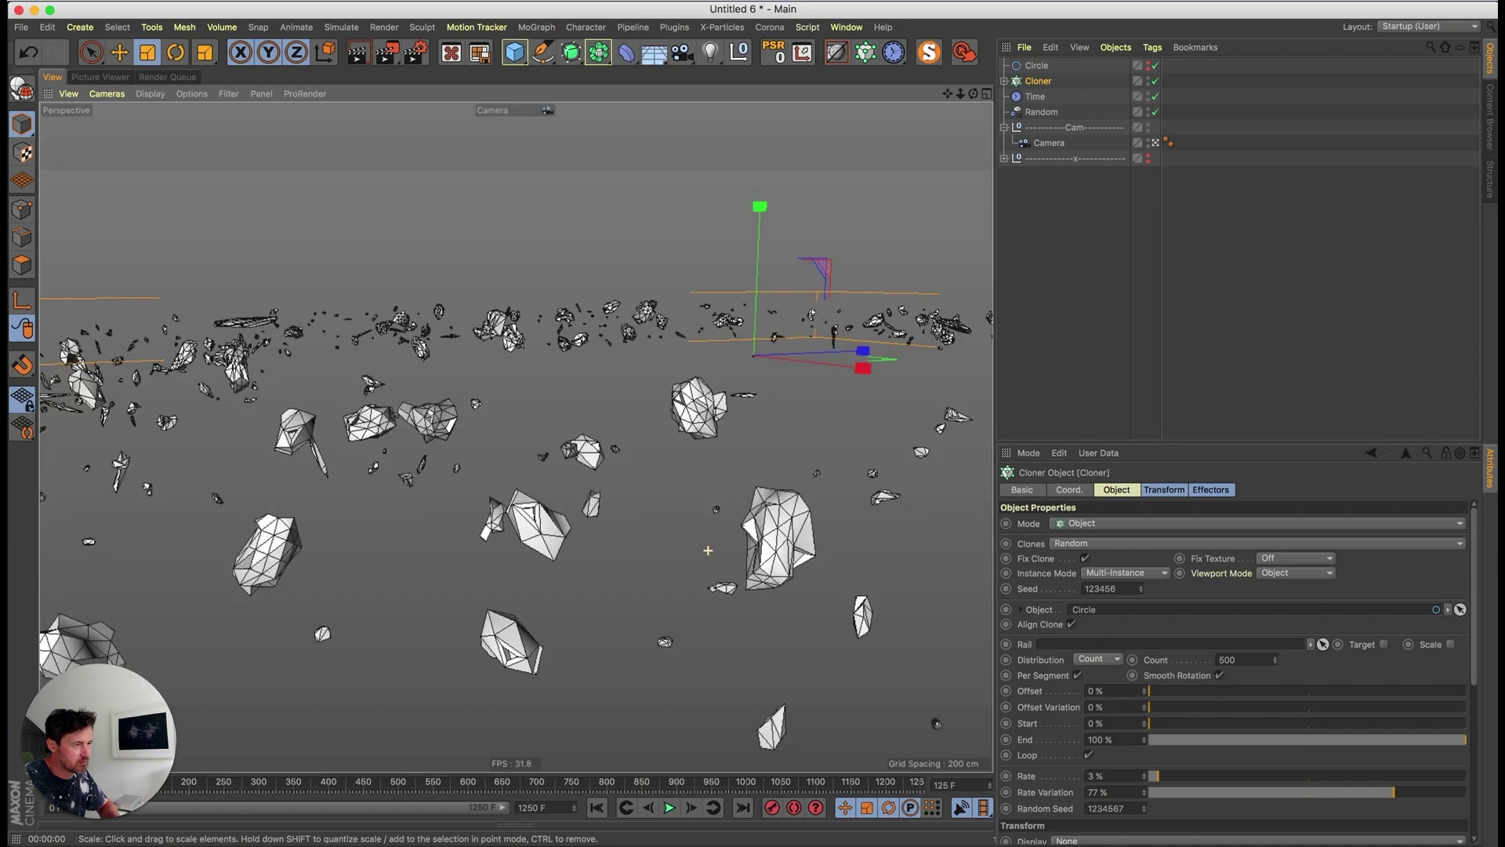
alt+middle_drag(708, 550, 615, 549)
alt+drag(616, 549, 619, 576)
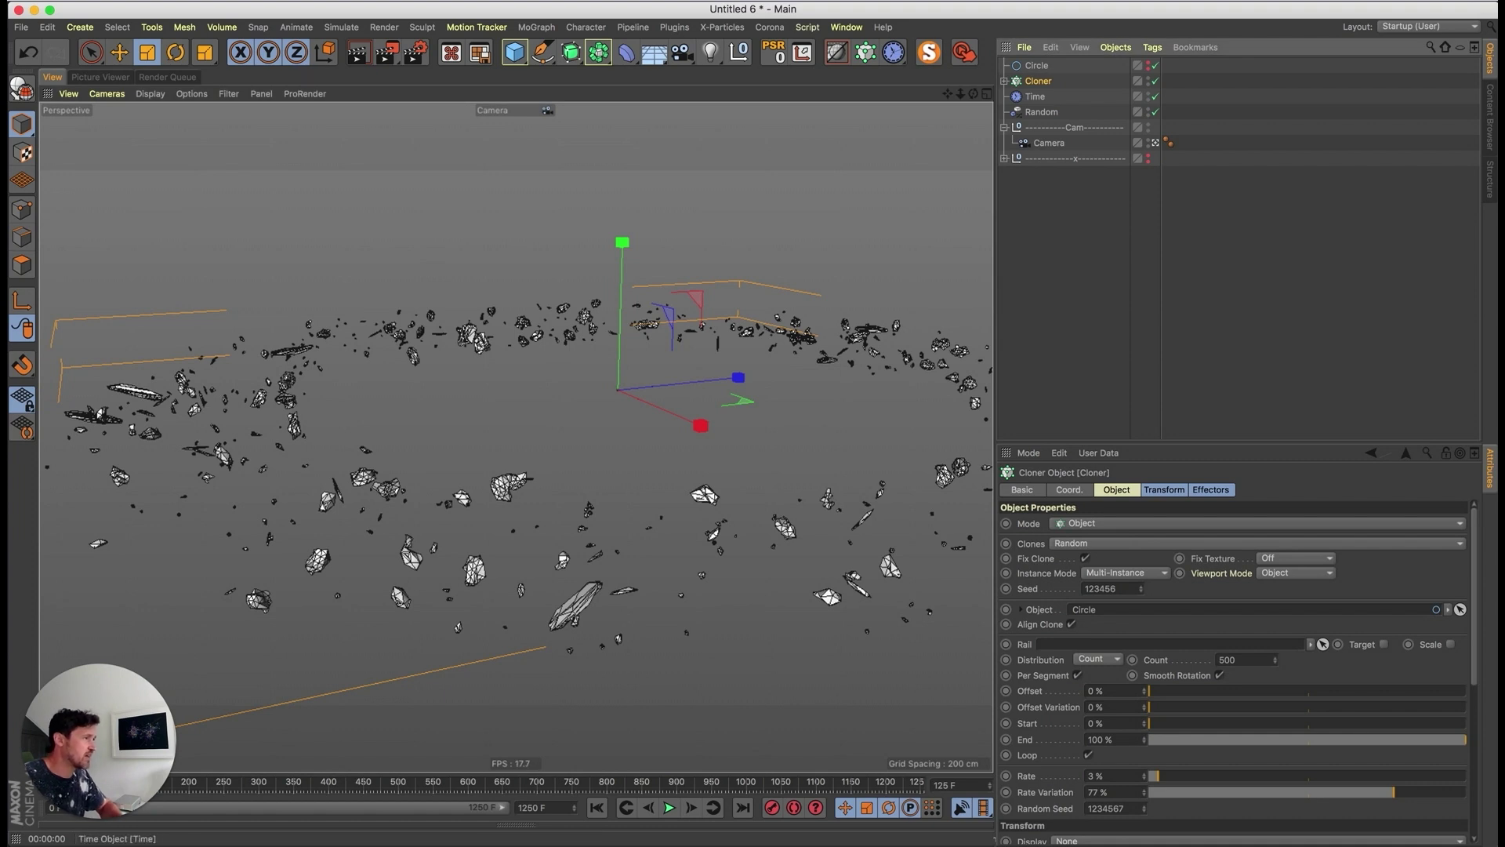
click(21, 27)
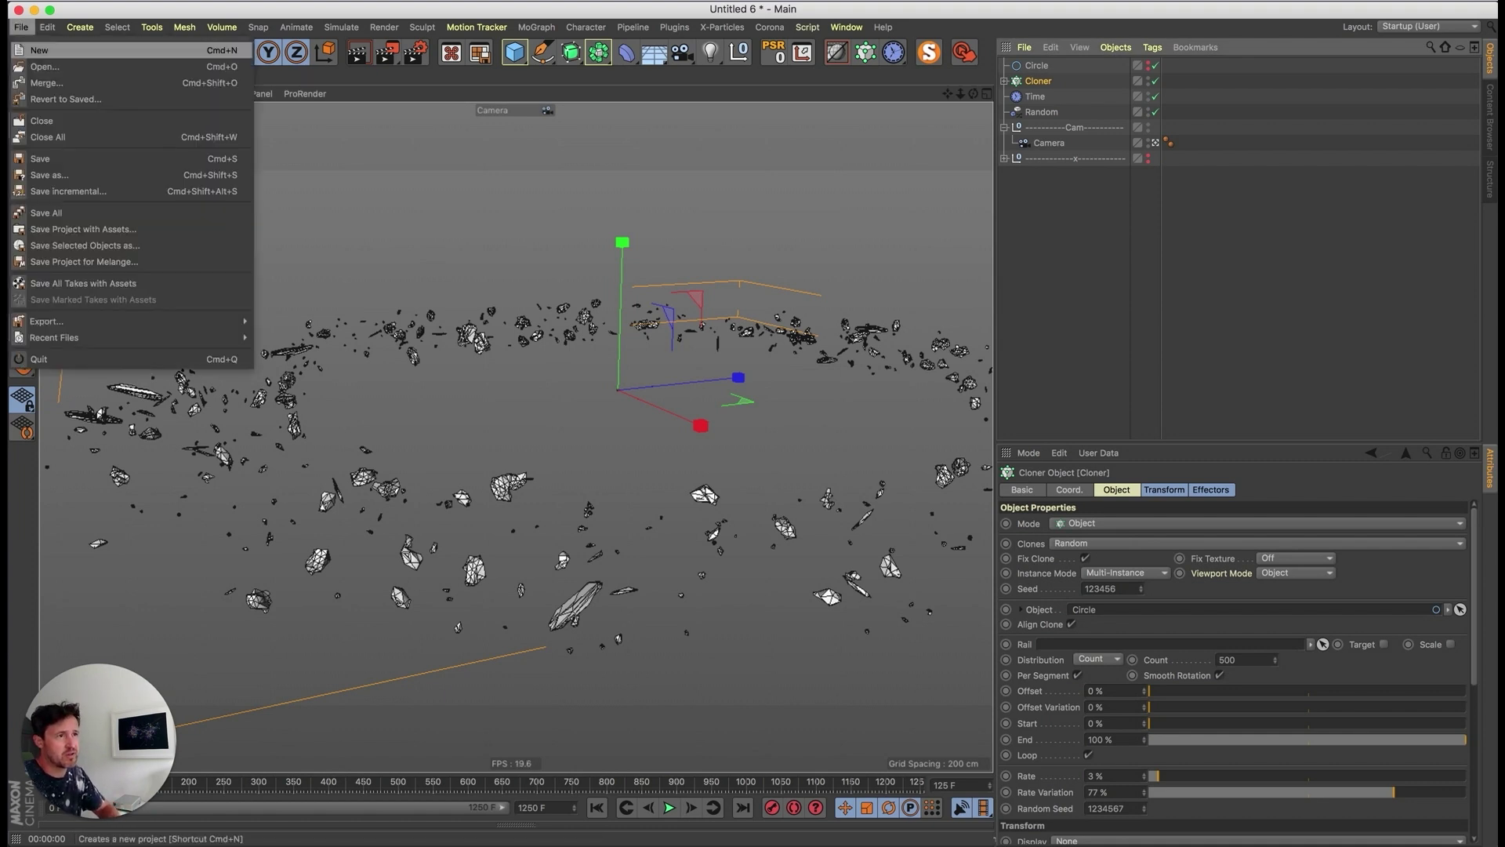
mouse_move(78, 321)
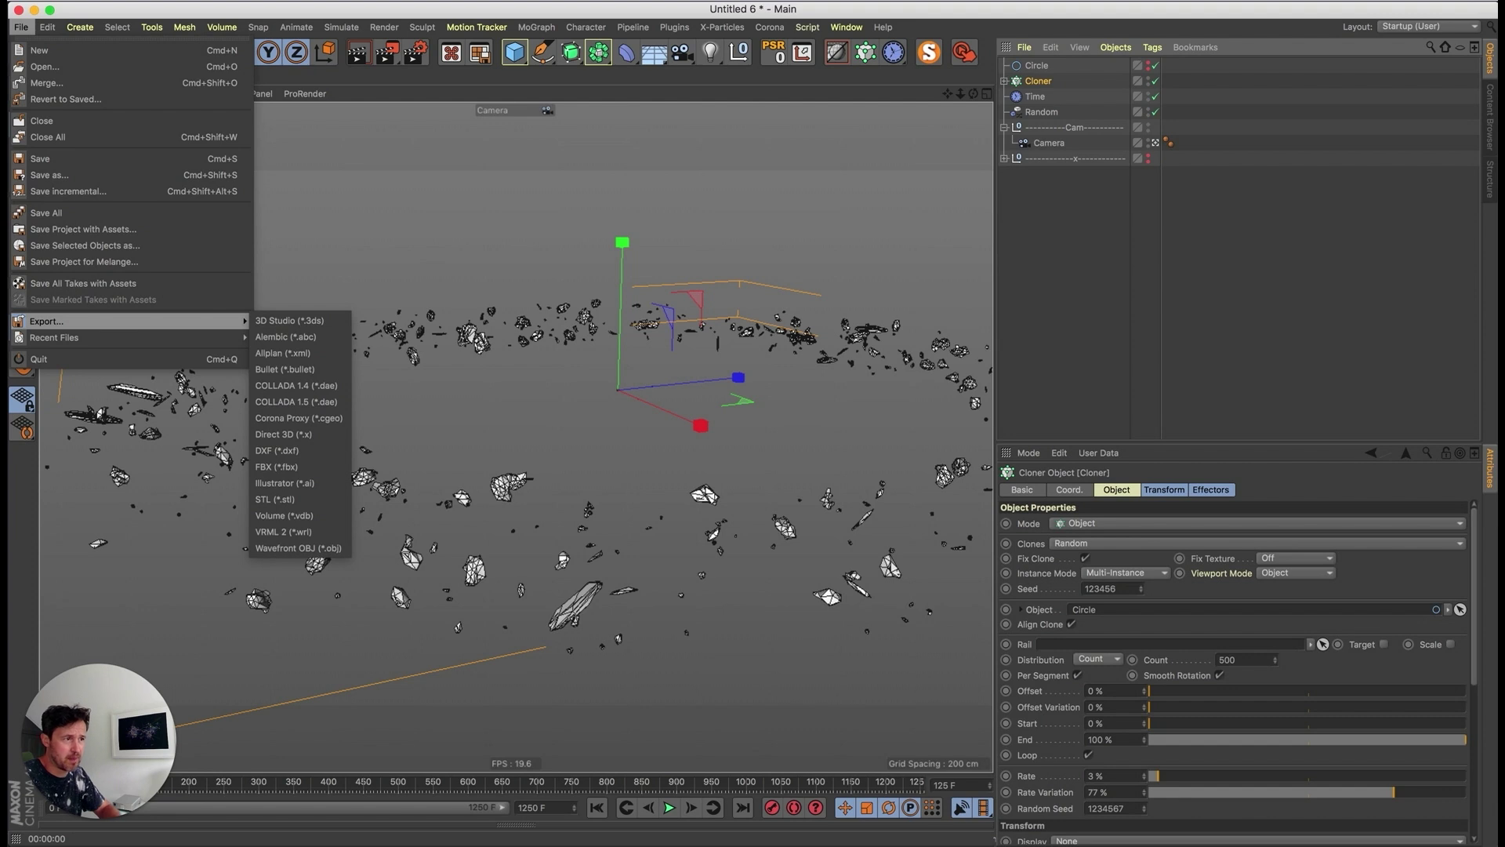
key(Escape)
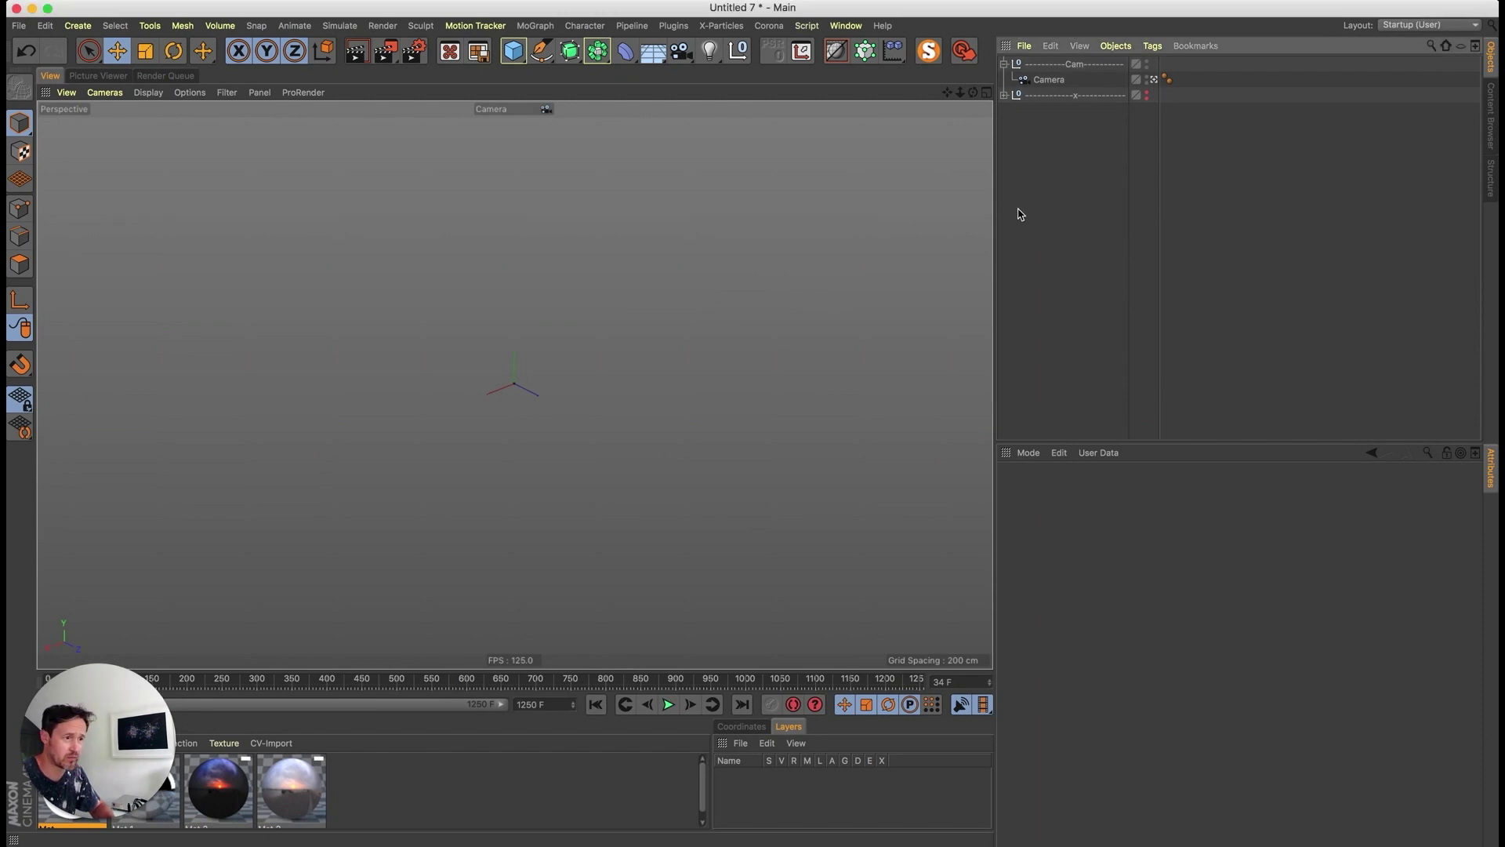
- Merge the Alembic file Debris 1.abc into the empty project at a frame rate of 25 and a scale of 1 centimeter
key(shift+super+o)
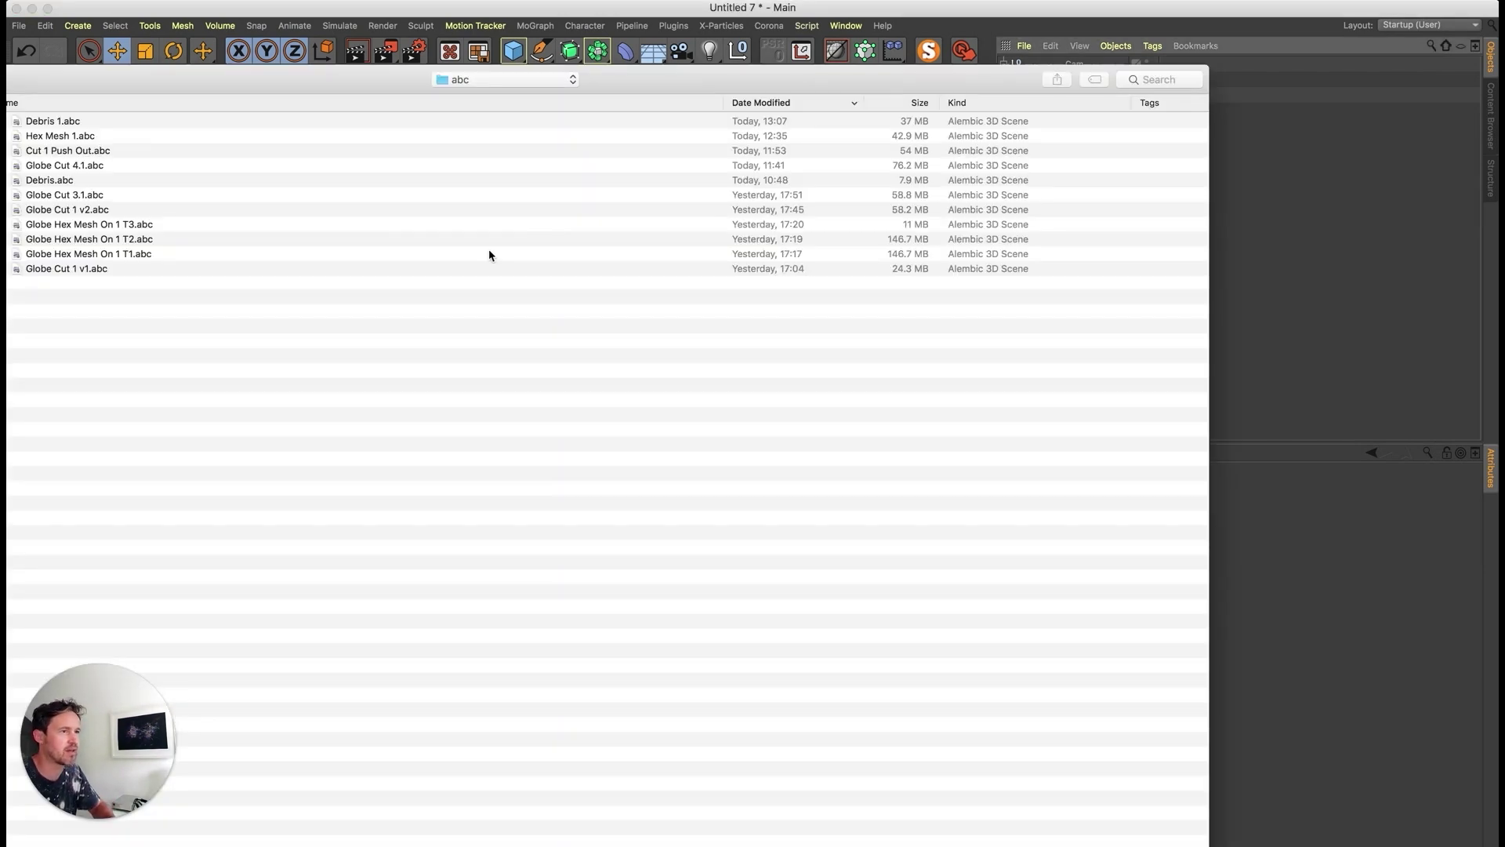
click(90, 121)
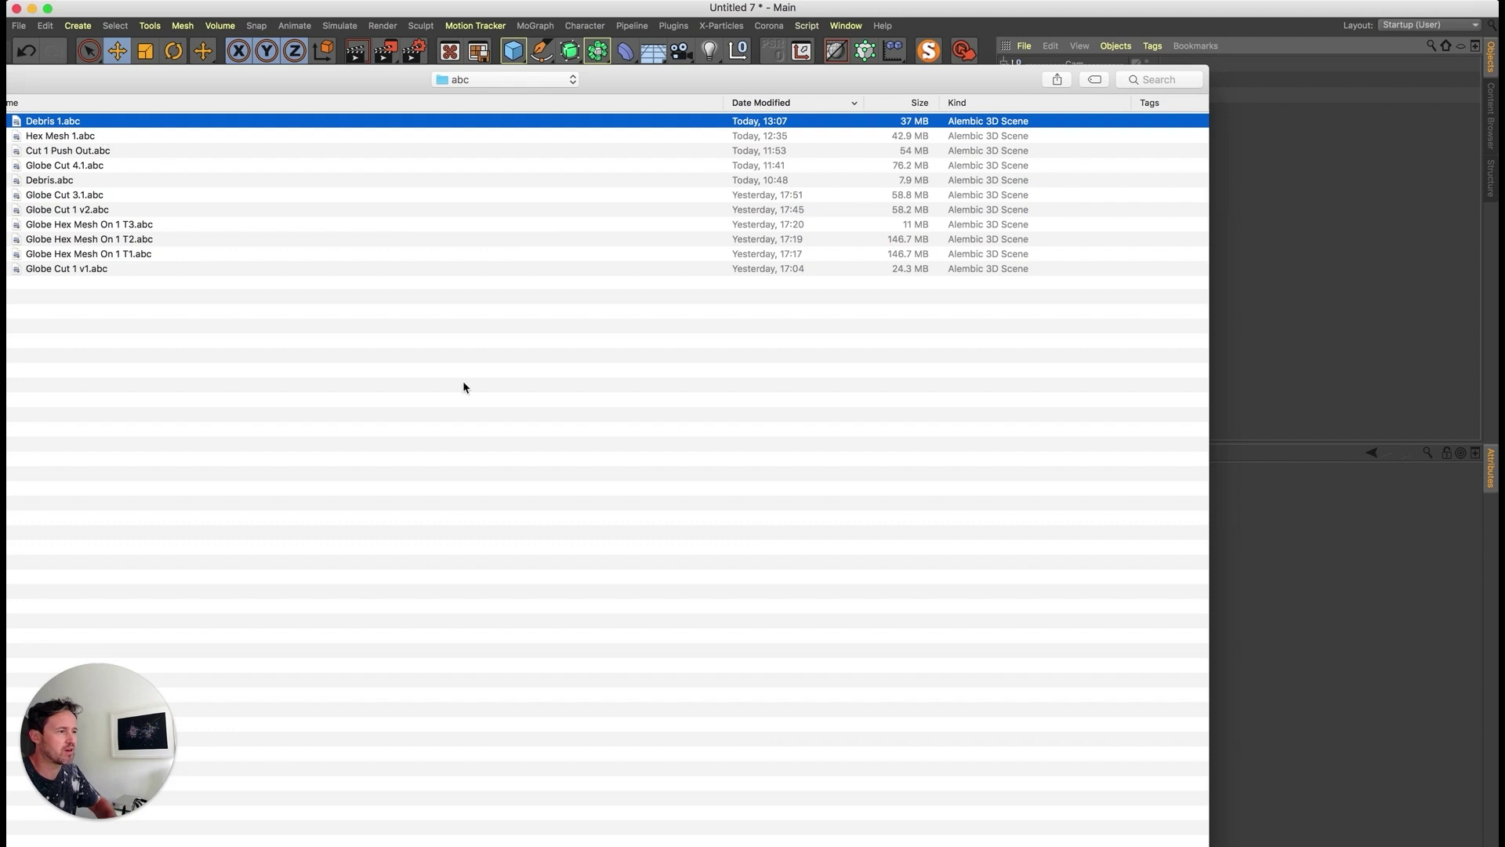
key(Return)
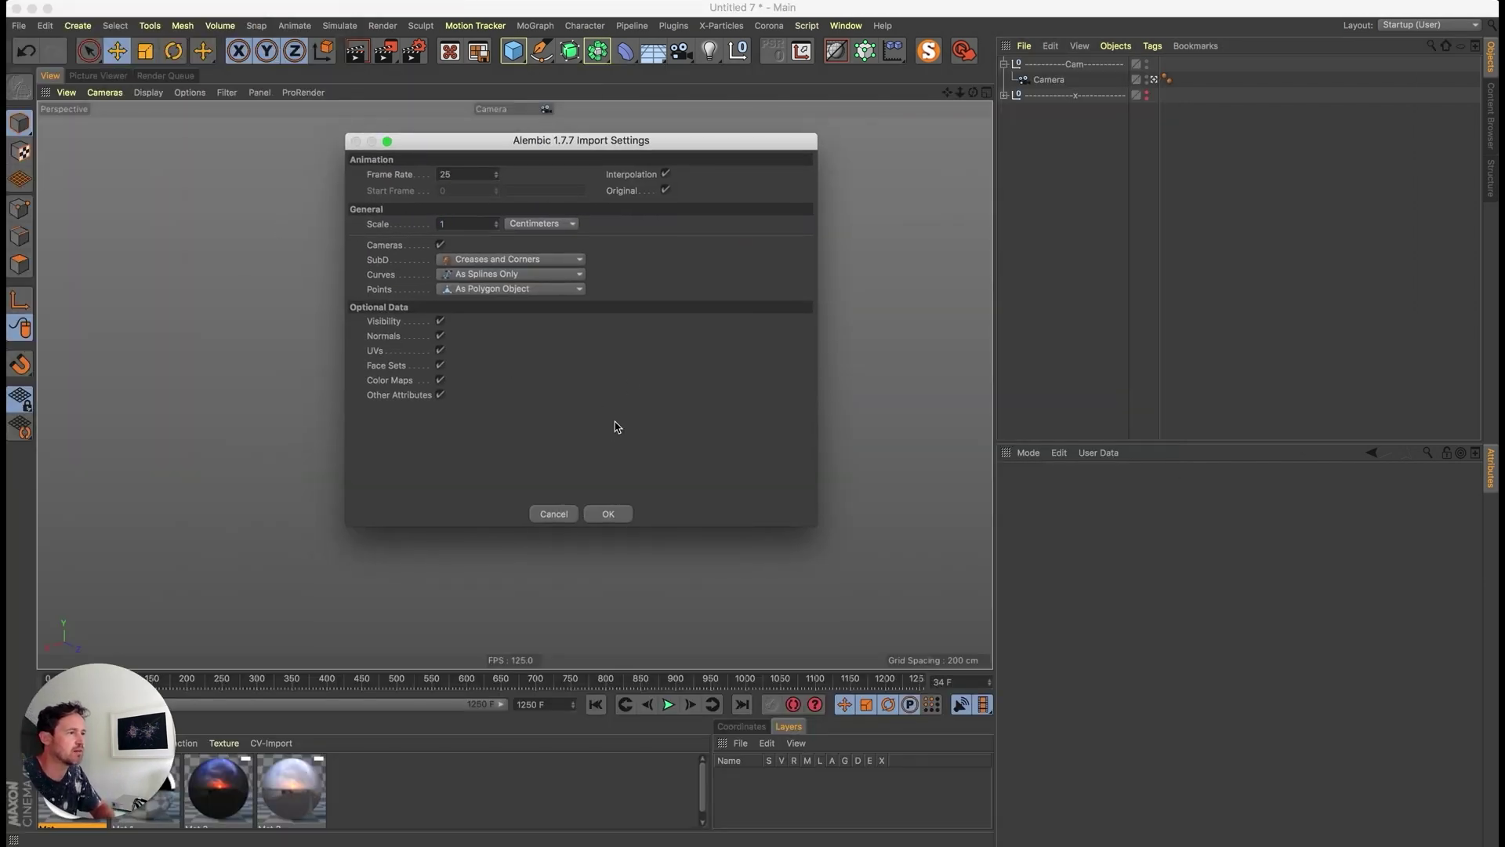
click(588, 516)
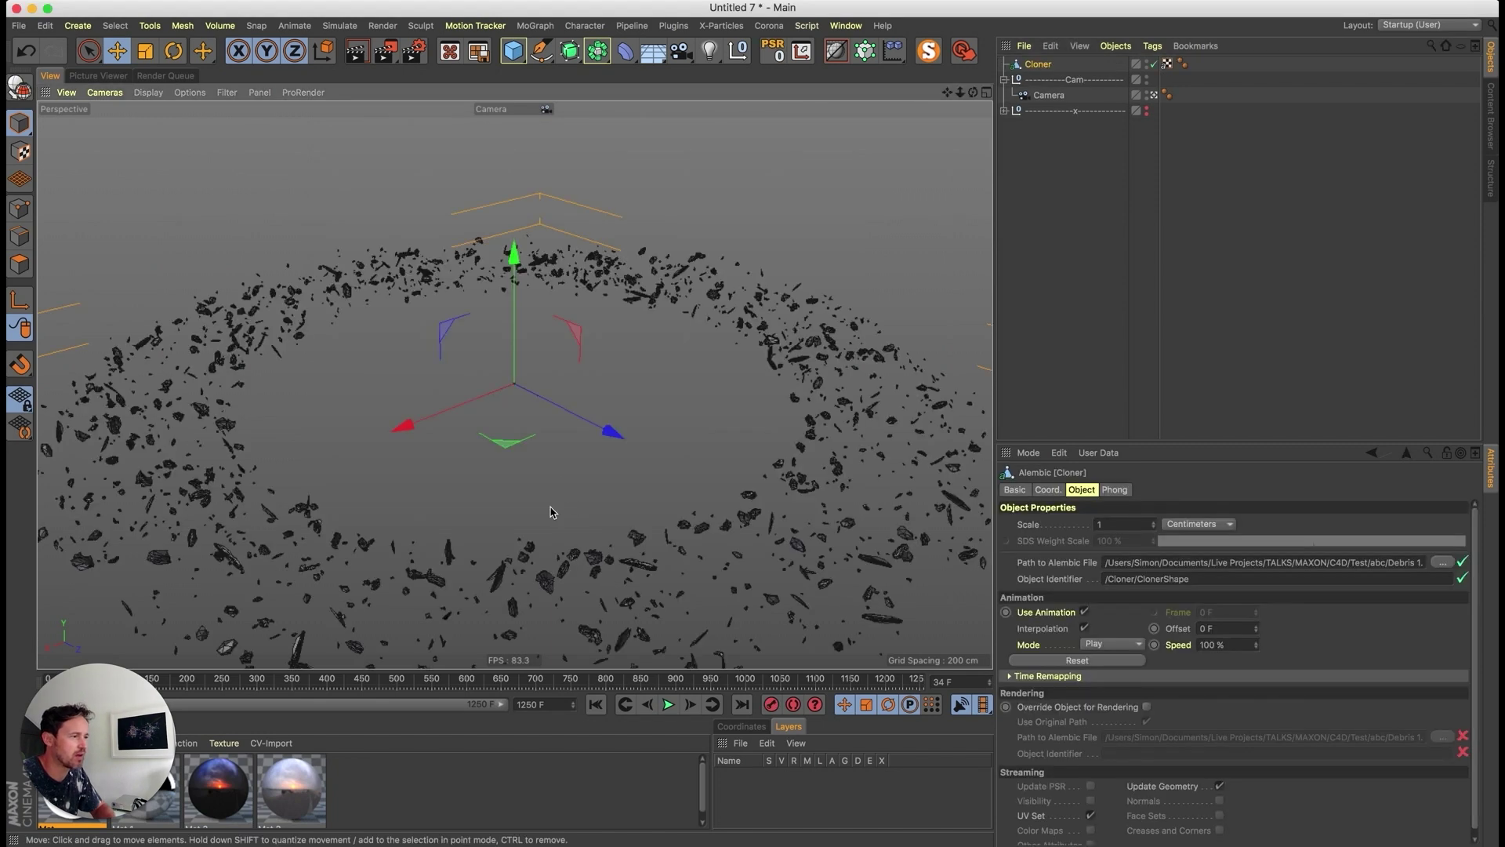
- Play the animation and examine the imported debris ring from a lower angle
key(F8)
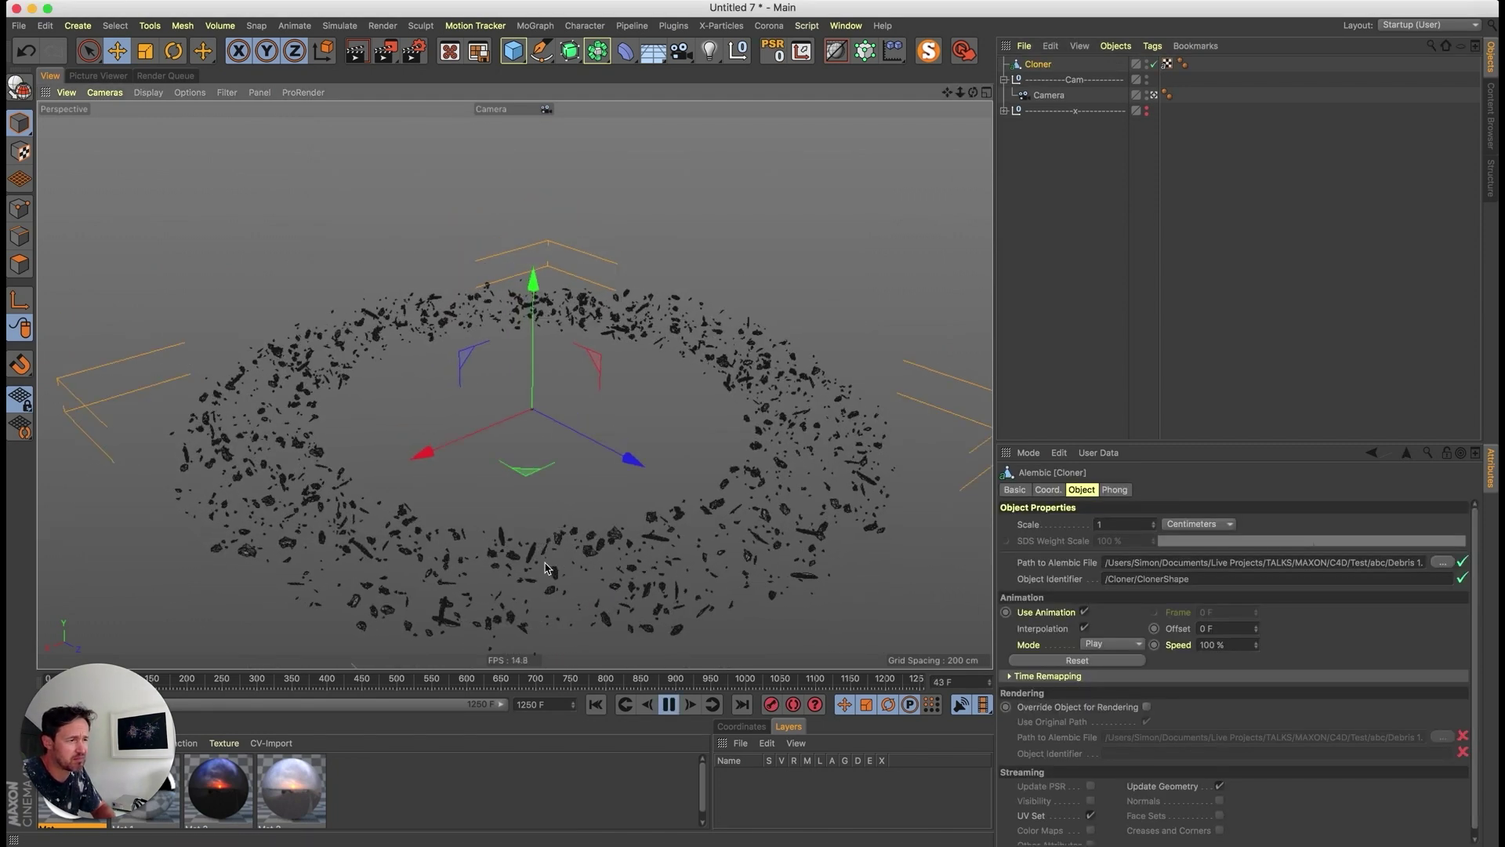
alt+drag(523, 510, 550, 450)
alt+drag(515, 385, 508, 426)
alt+middle_drag(508, 427, 530, 396)
key(F8)
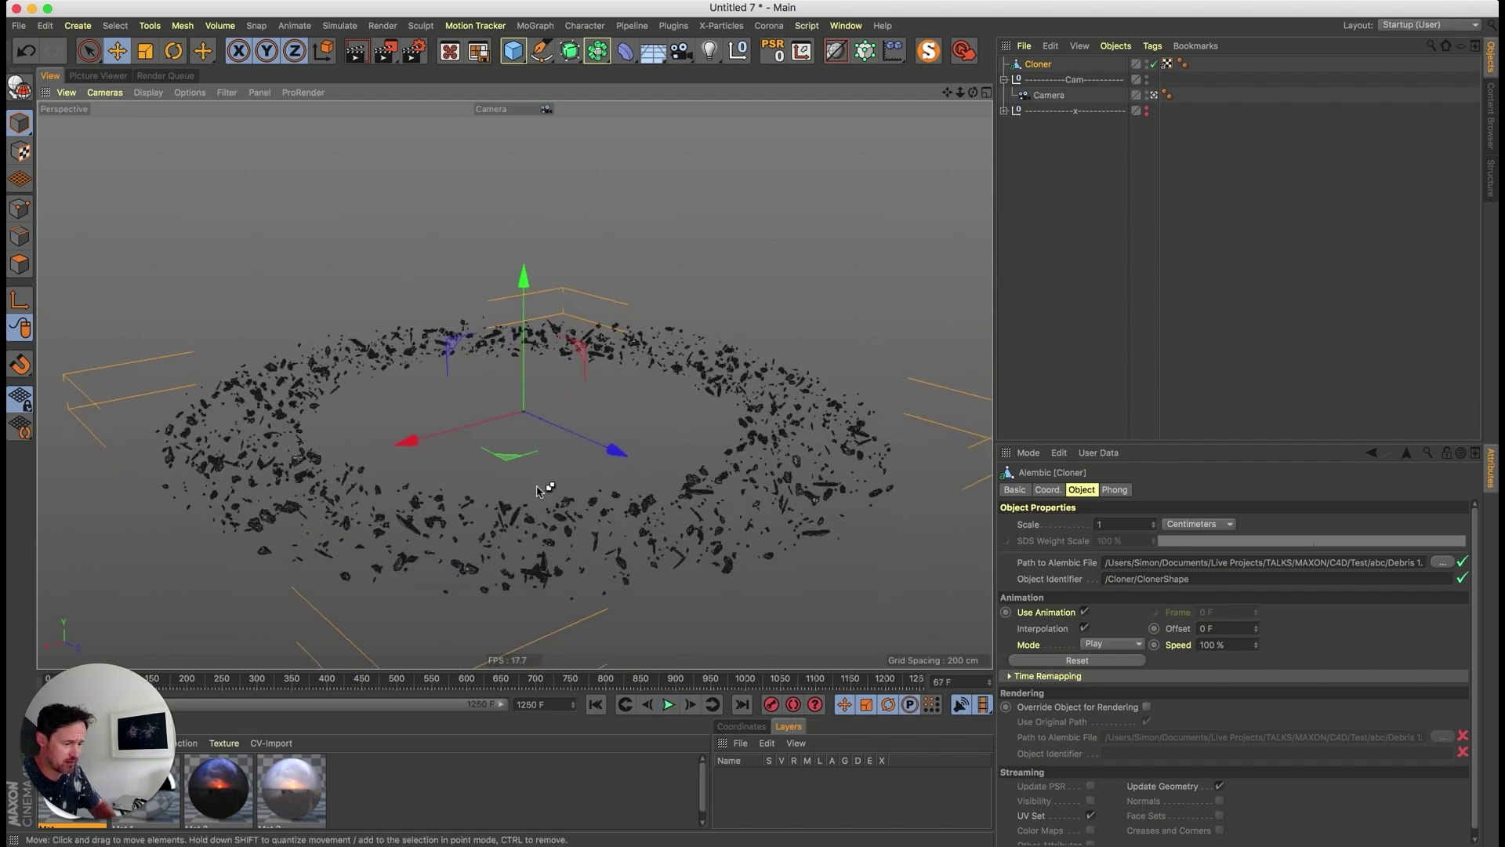
- Merge Hex Mesh 1.abc and the globe Alembic files into the scene with the debris ring
key(super+Tab)
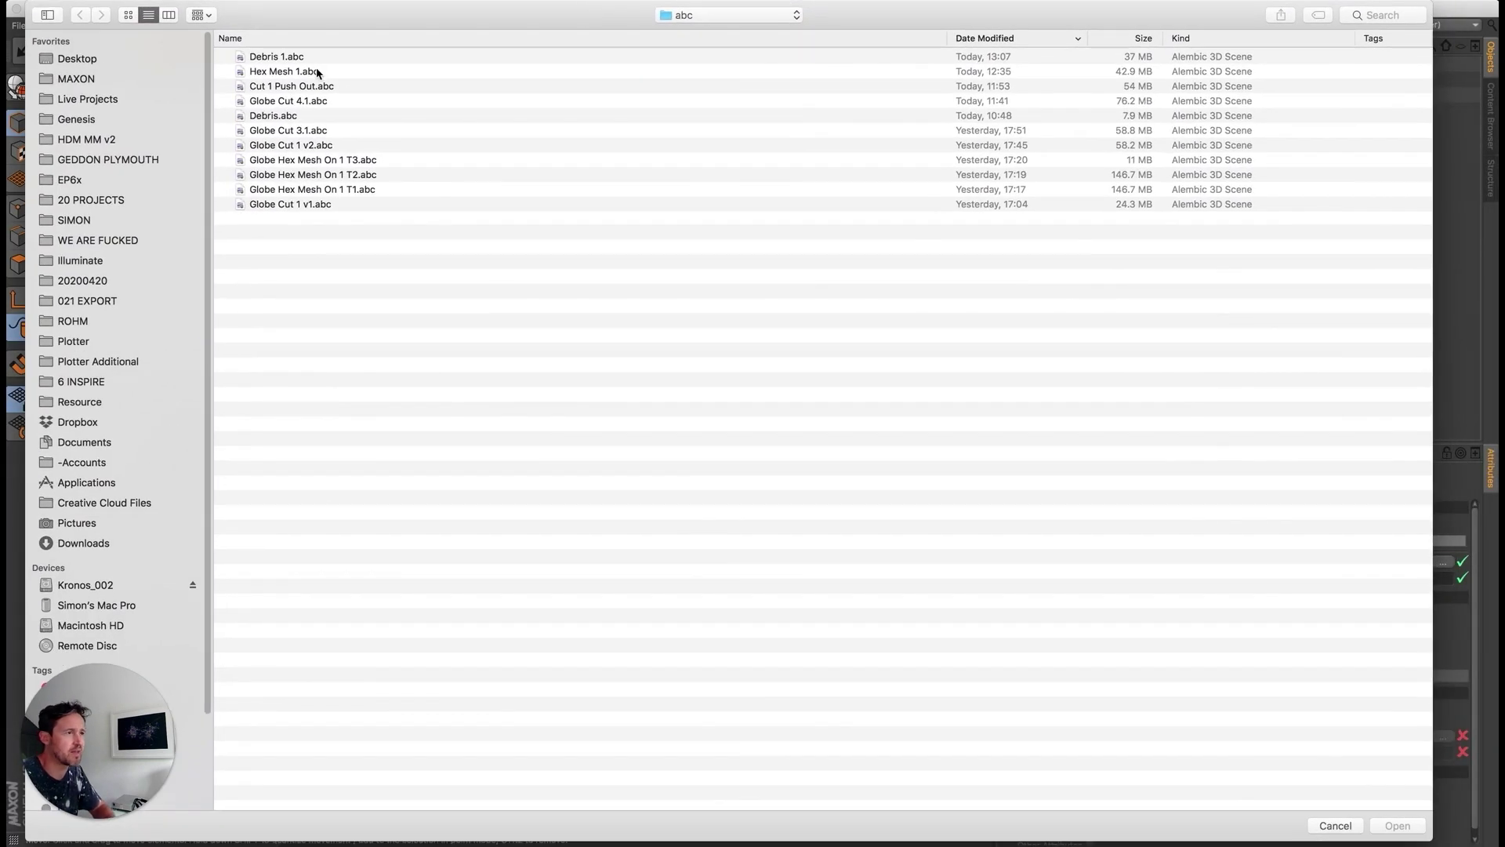
click(312, 74)
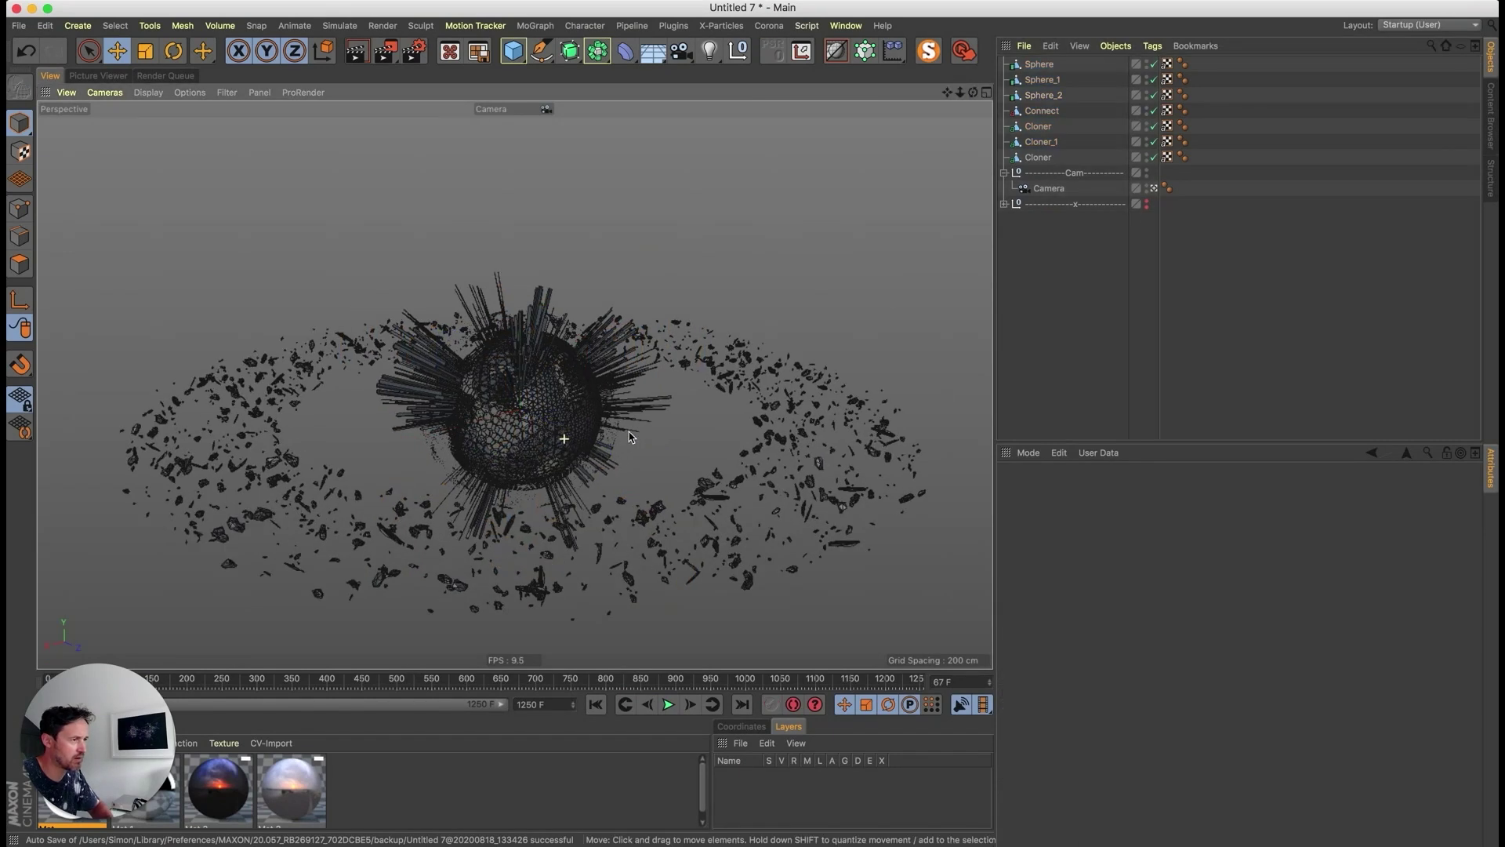
scroll(629, 436, up, 5)
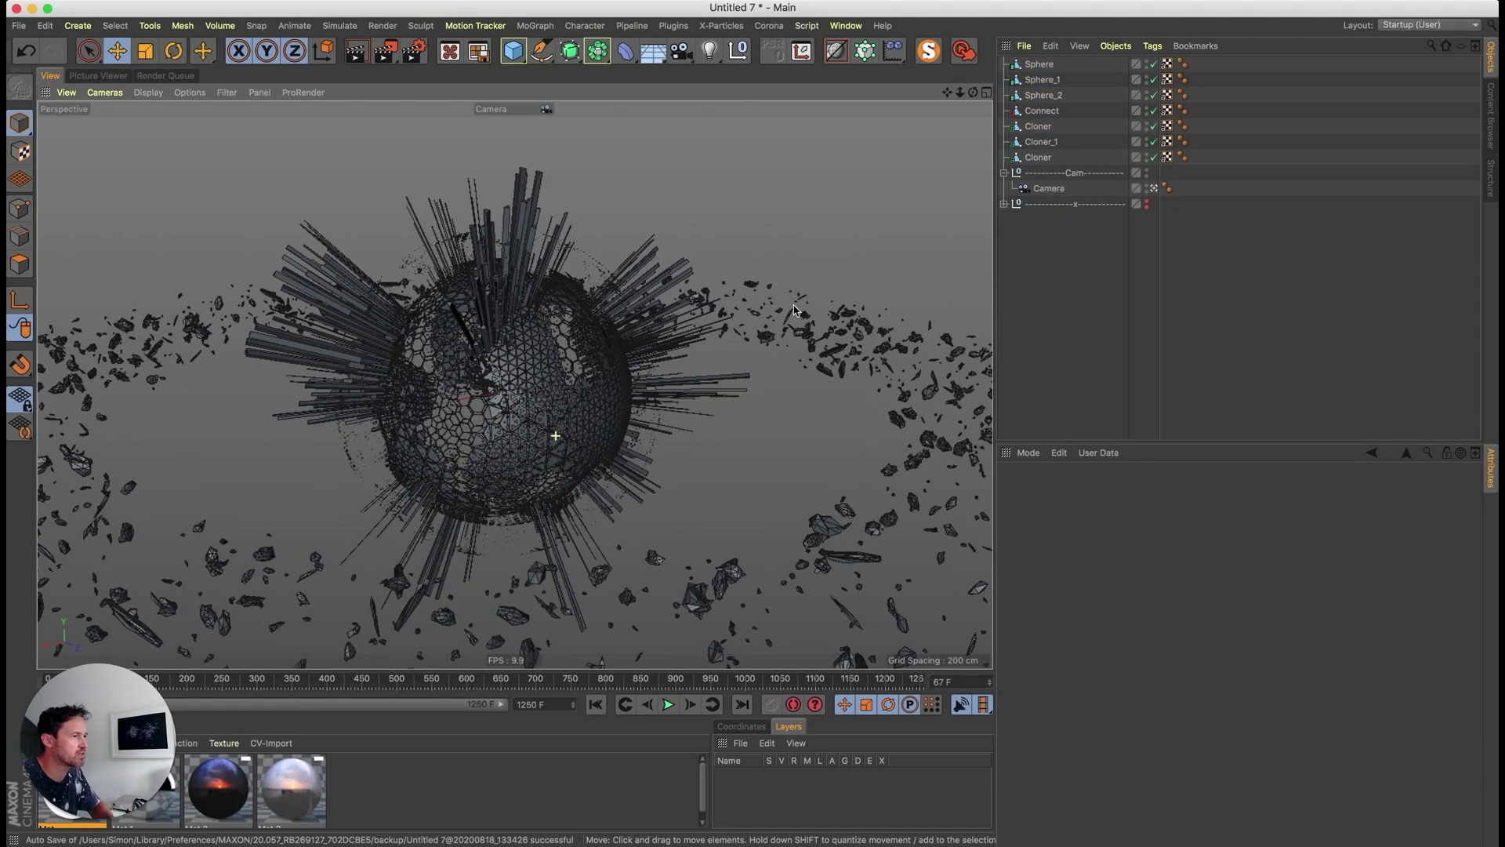
- Isolate the hexagon mesh Cloner with MagicSolo, play its growth animation from the start, and show all objects again
click(1038, 126)
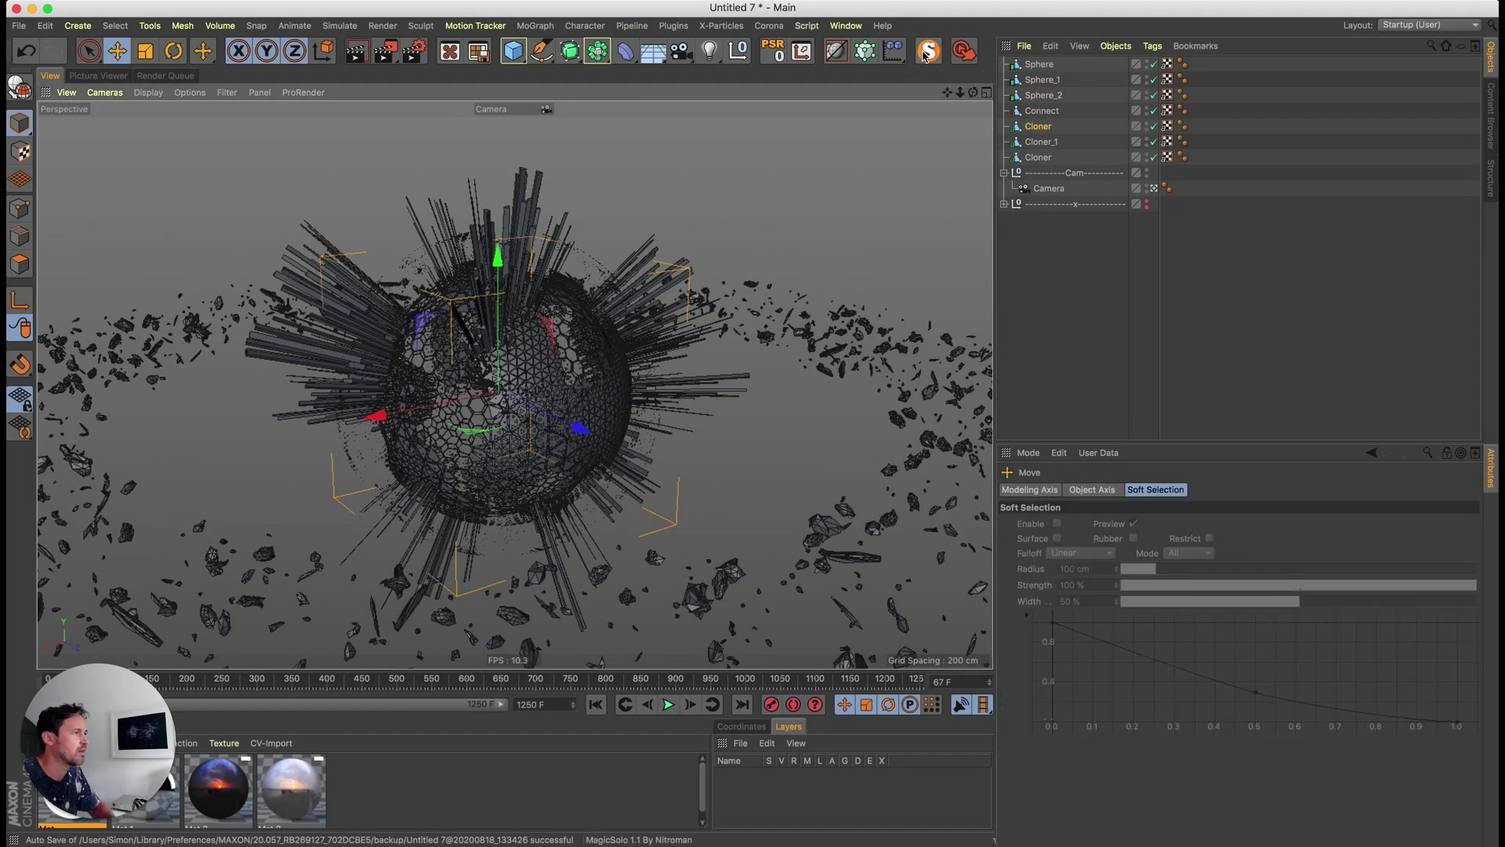
click(928, 52)
key(shift+f)
key(F8)
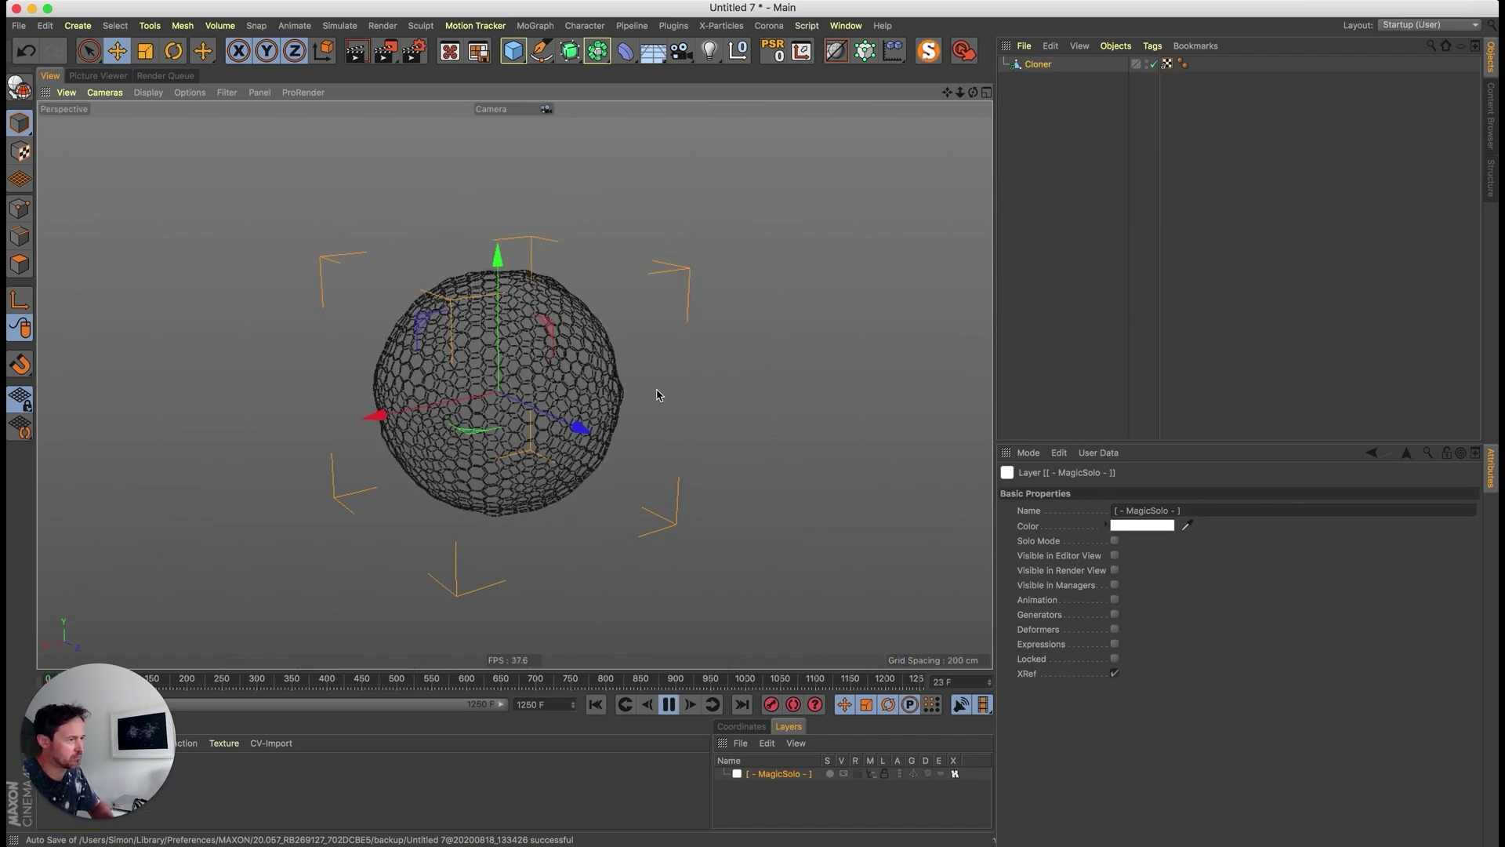
key(shift+f)
key(F8)
key(F8)
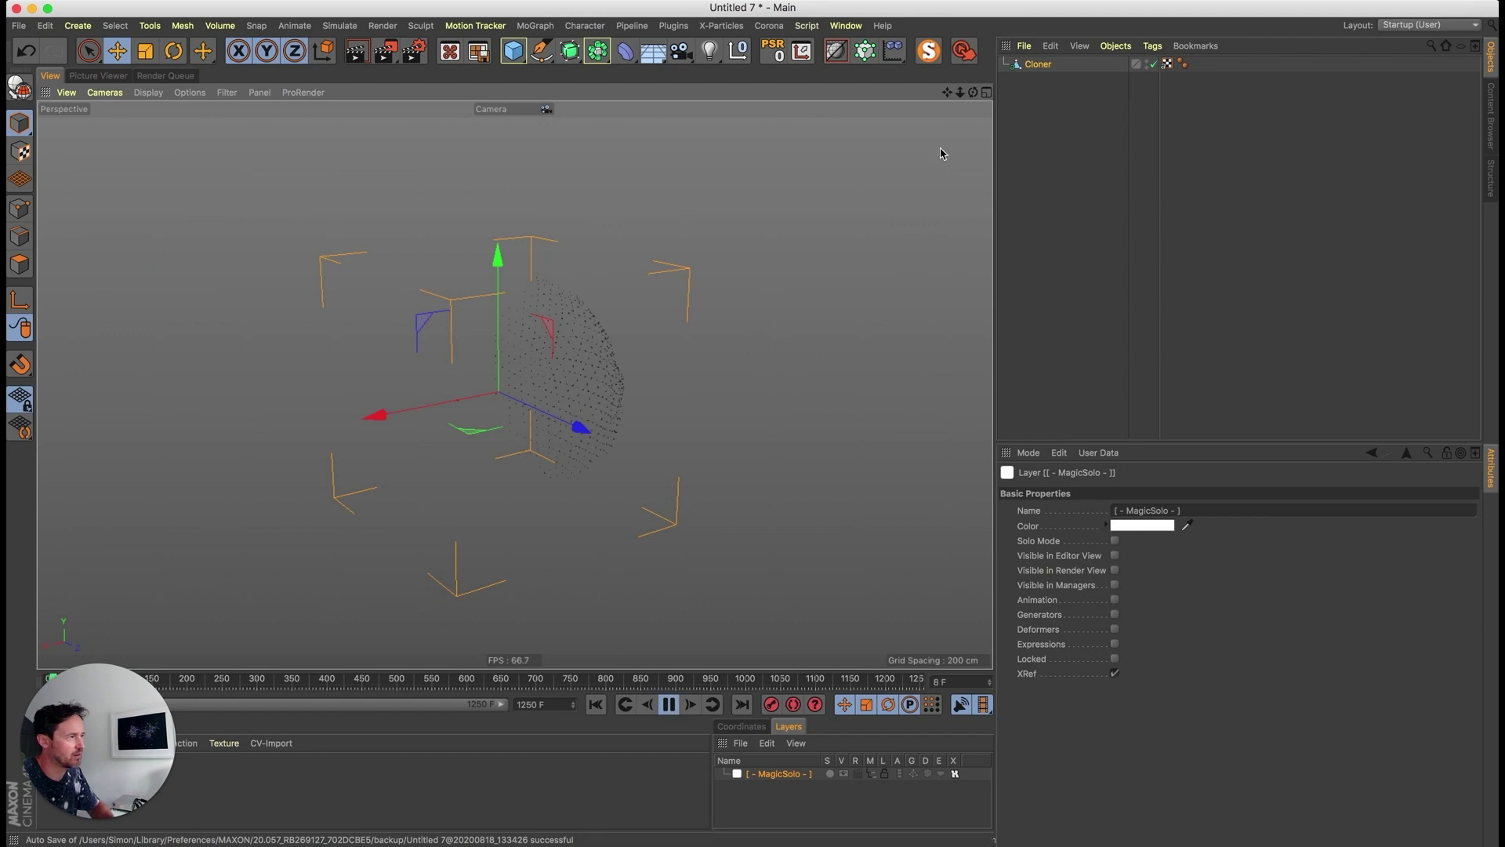
key(F8)
click(928, 51)
- Group all seven imported Alembic objects under one Null
alt+drag(440, 469, 481, 533)
drag(149, 731, 157, 640)
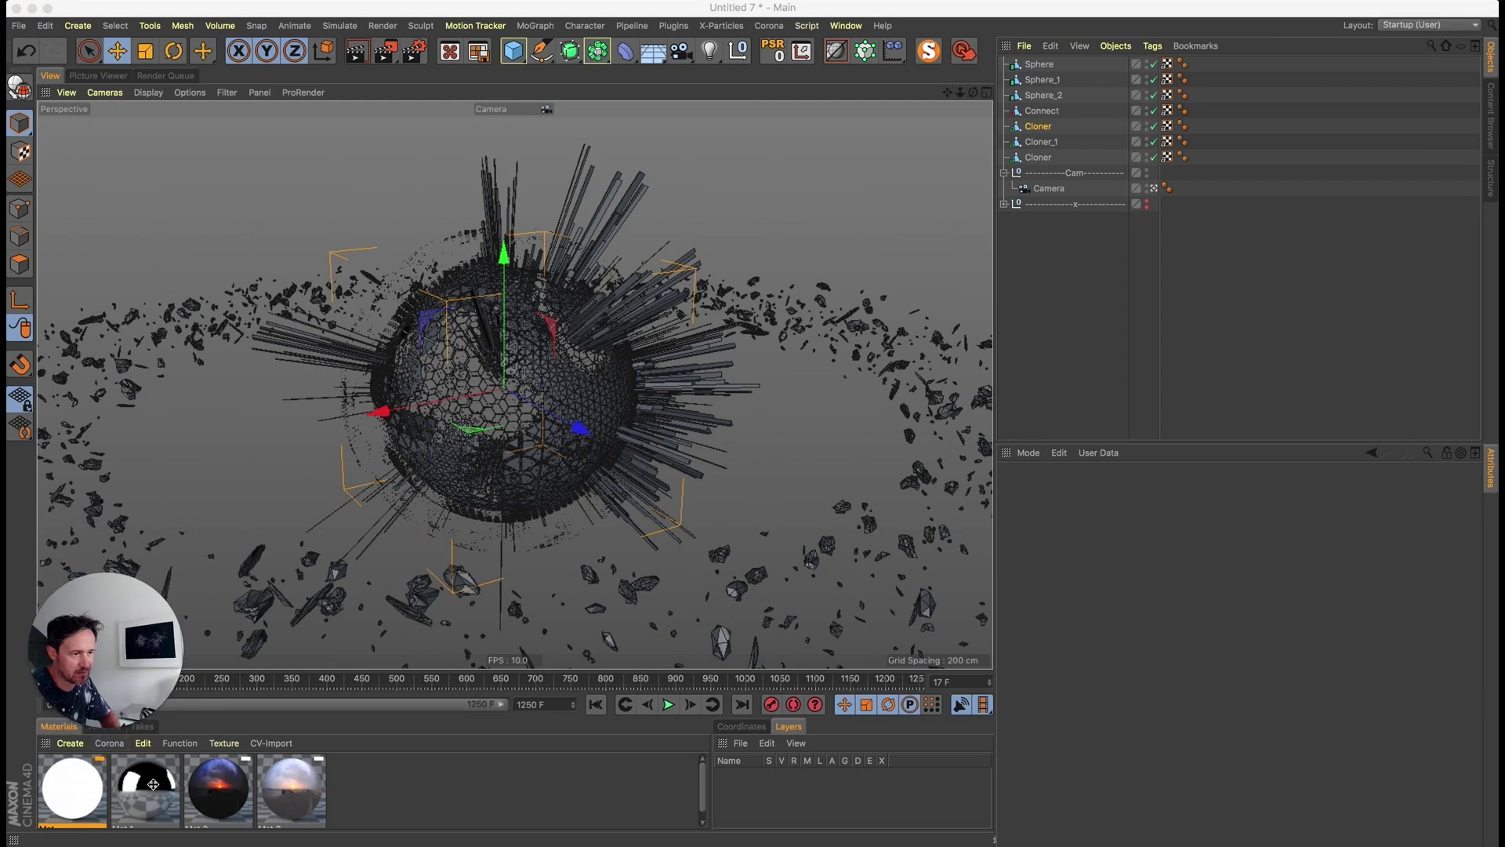
click(153, 784)
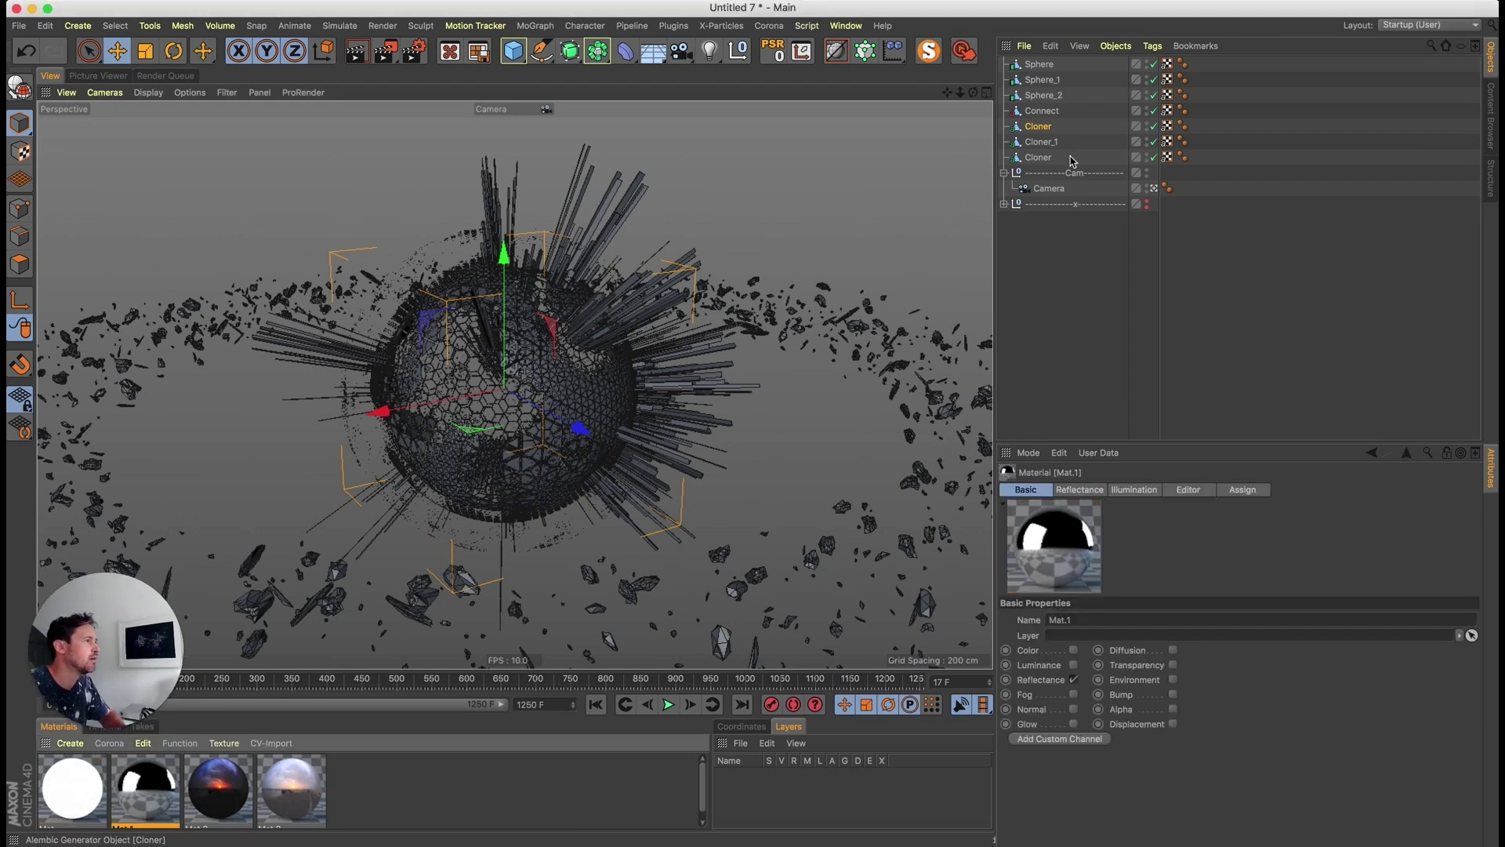
drag(1072, 161, 1019, 63)
key(alt+g)
click(1005, 65)
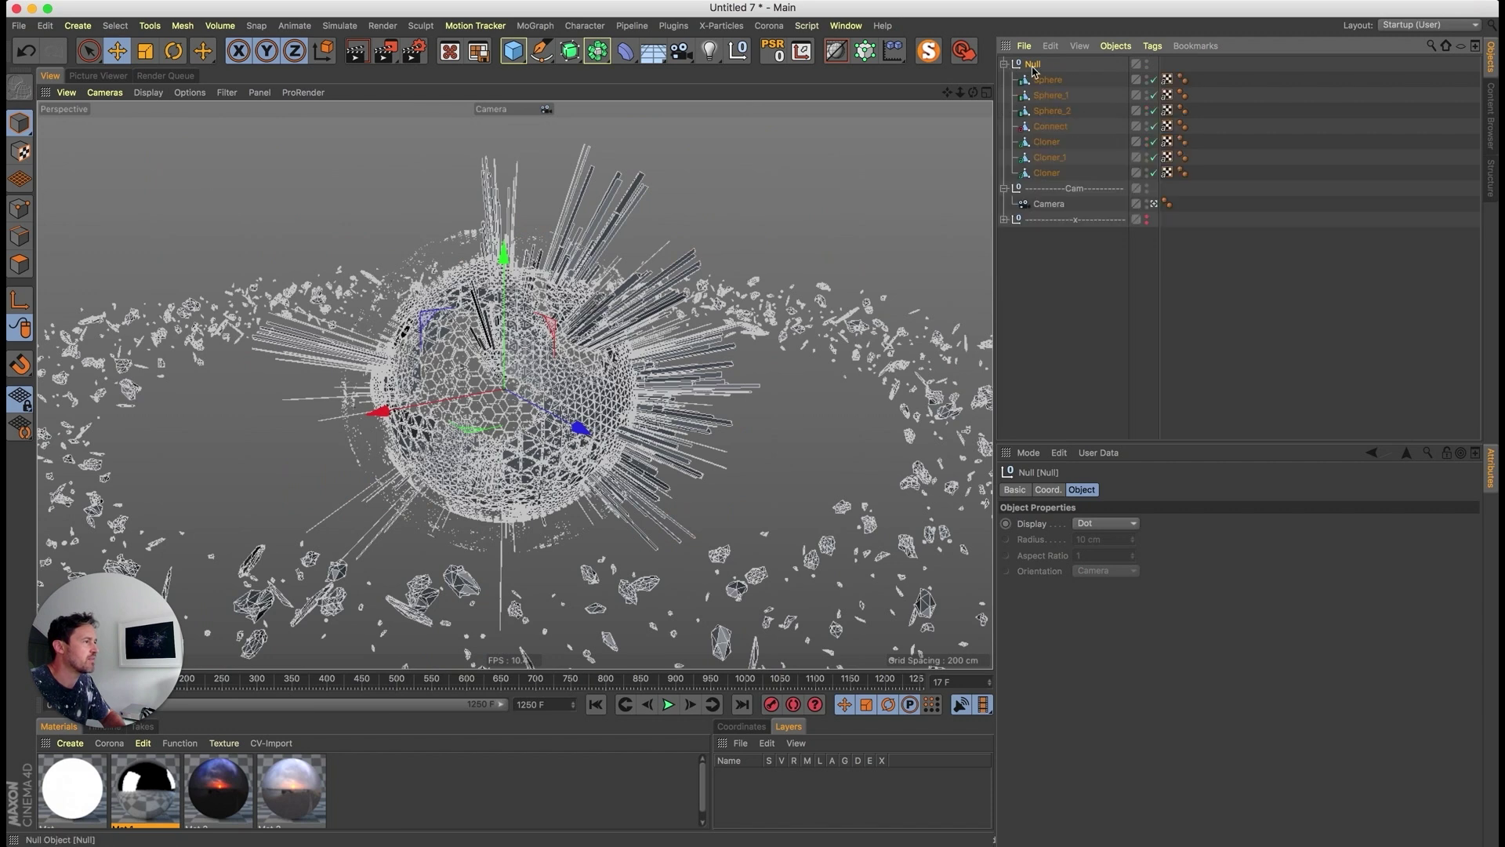
click(1009, 359)
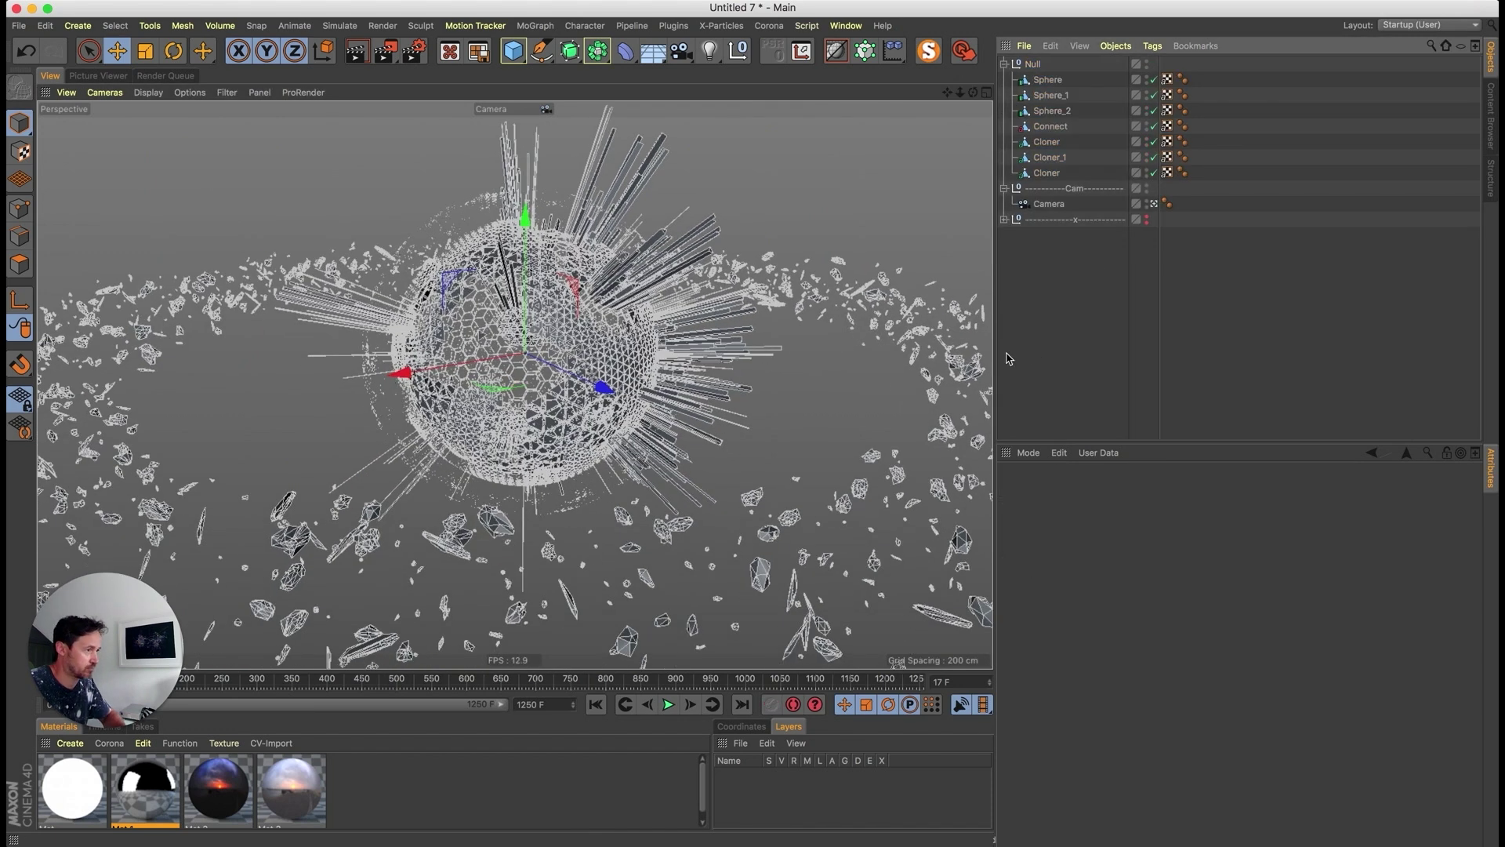
- Play the first few frames and apply the reflective material Mat.1 to the Null
key(F8)
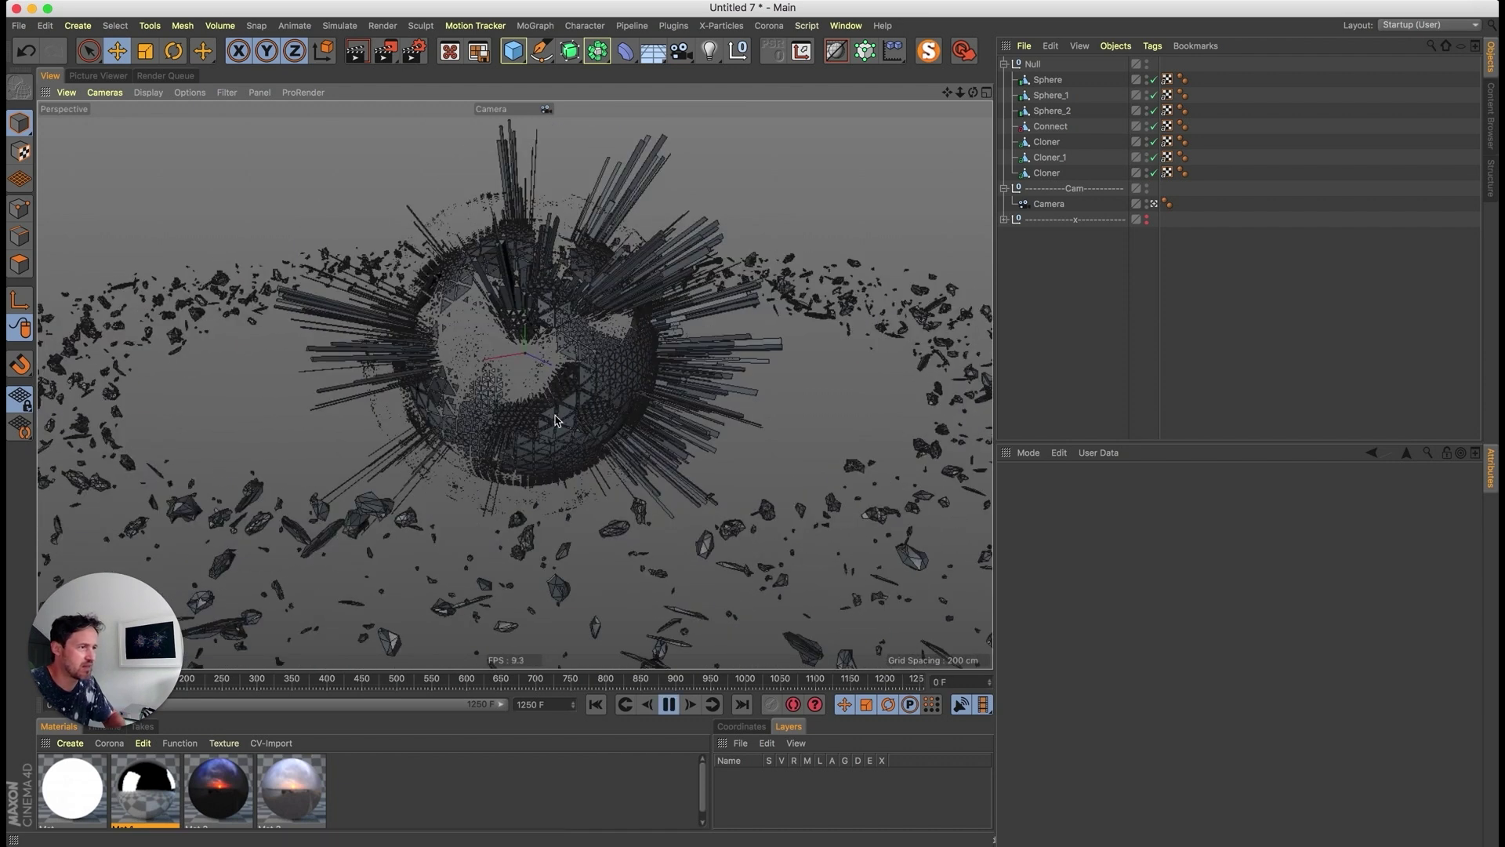
click(669, 704)
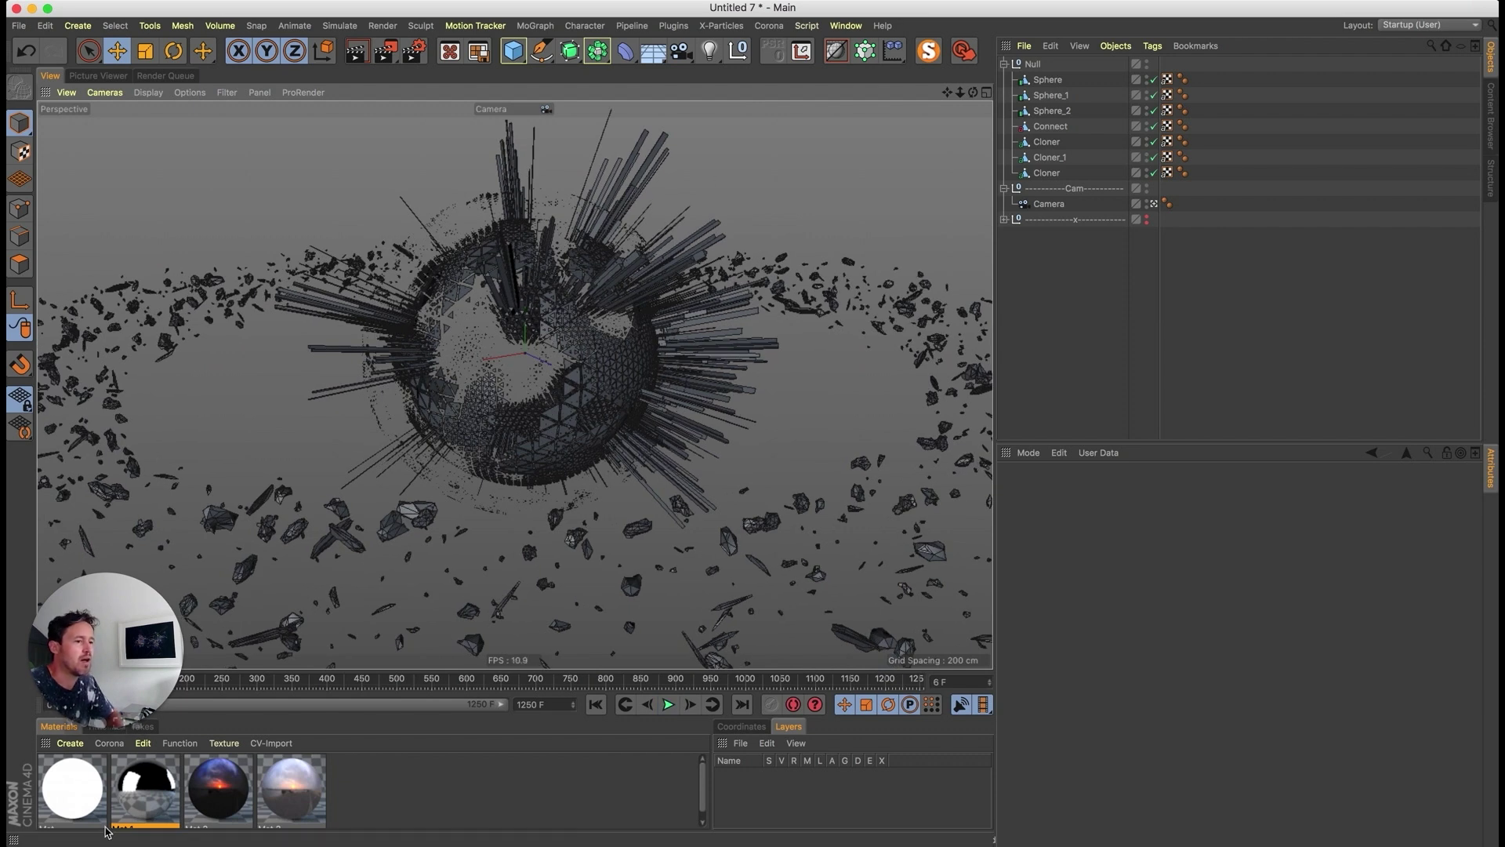
drag(145, 788, 1158, 64)
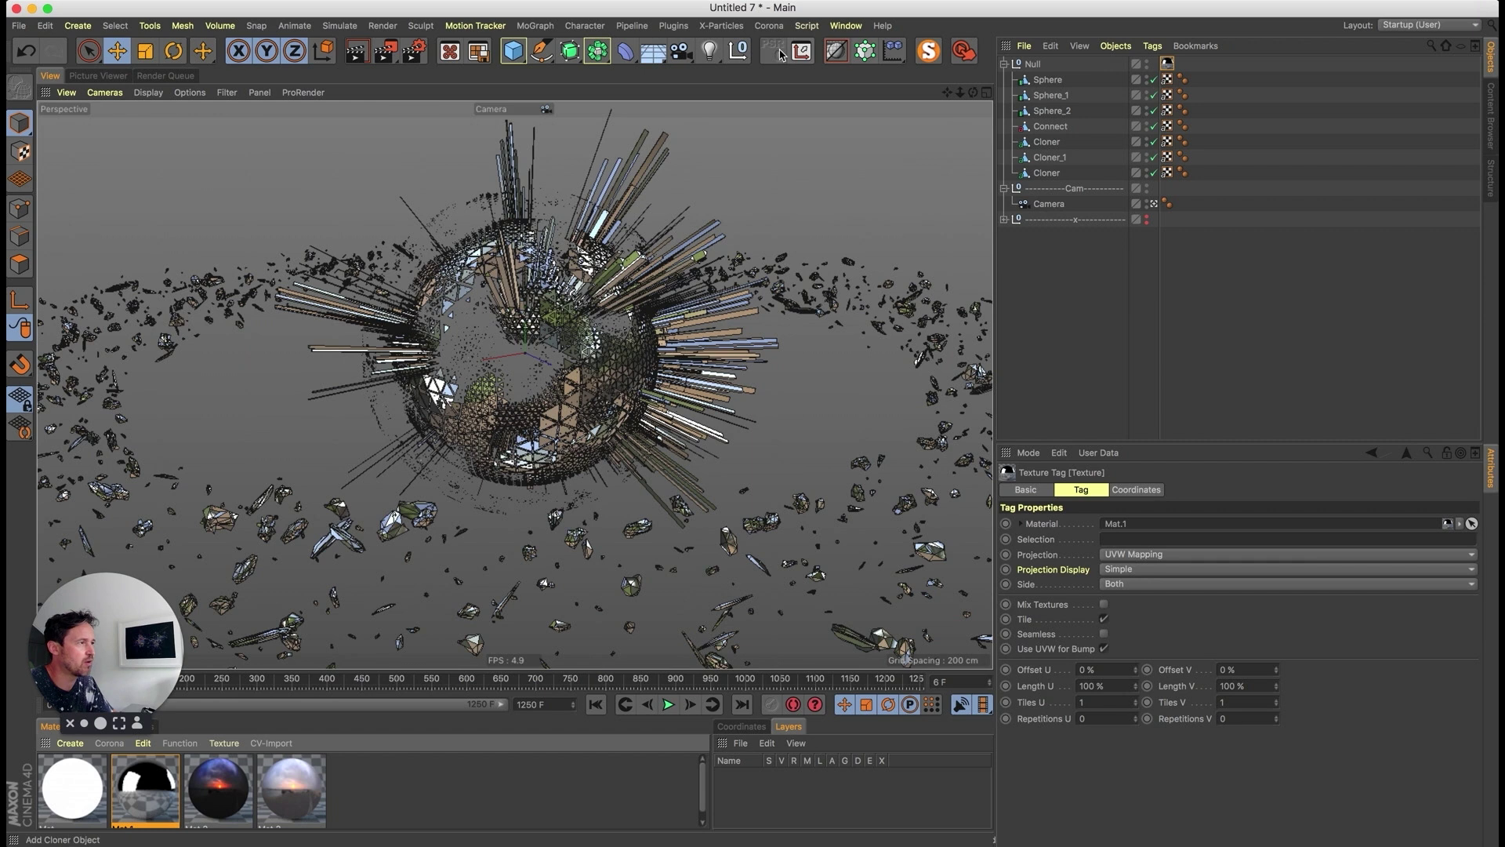
- Add a Sky object, apply the dark sunset material Mat.3 to it, and render the active view
drag(657, 54, 721, 98)
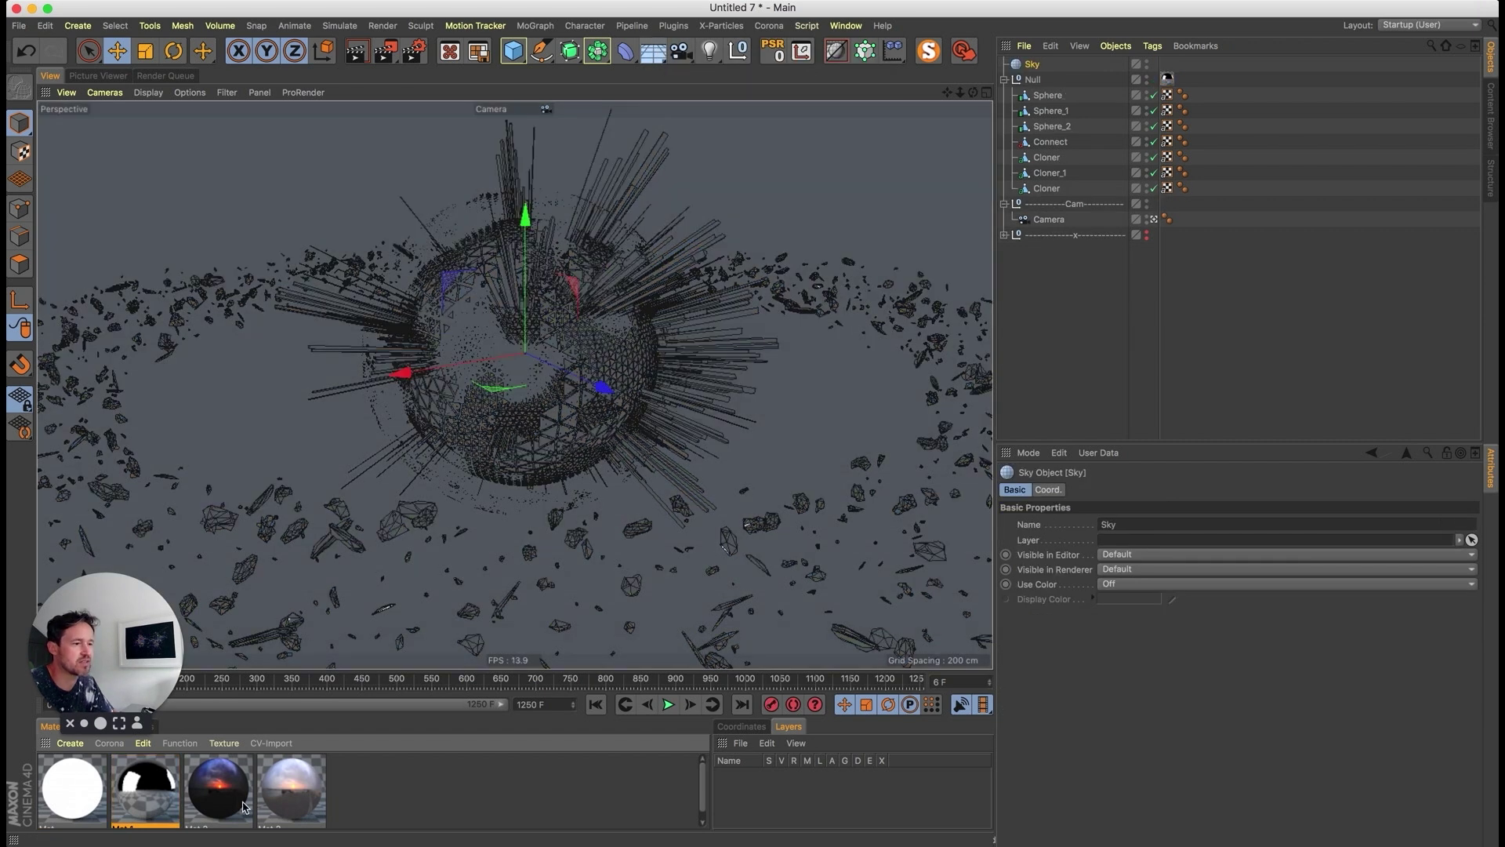
drag(846, 310, 1046, 63)
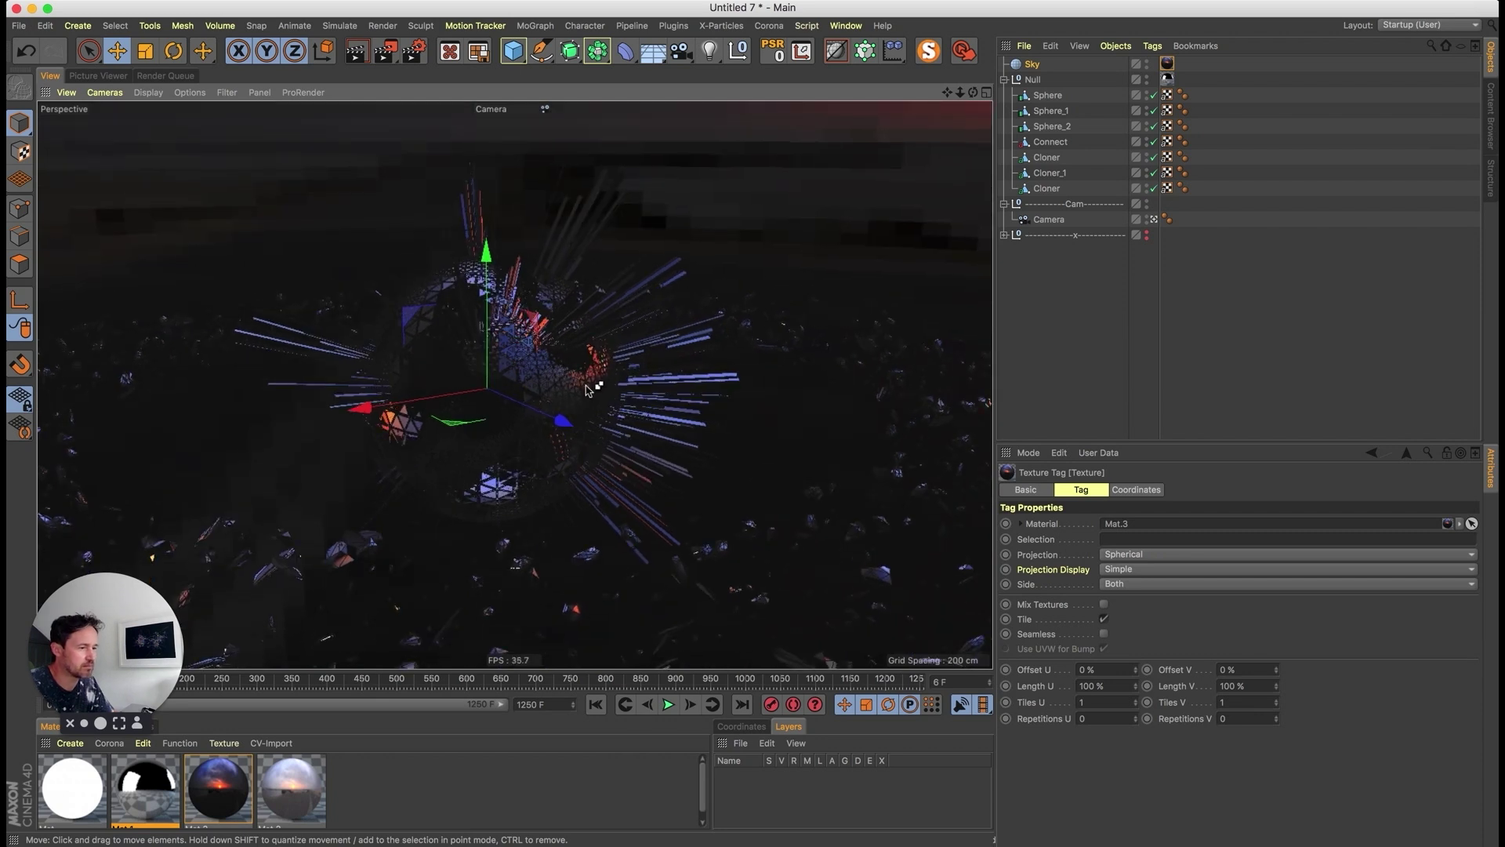
key(super+b)
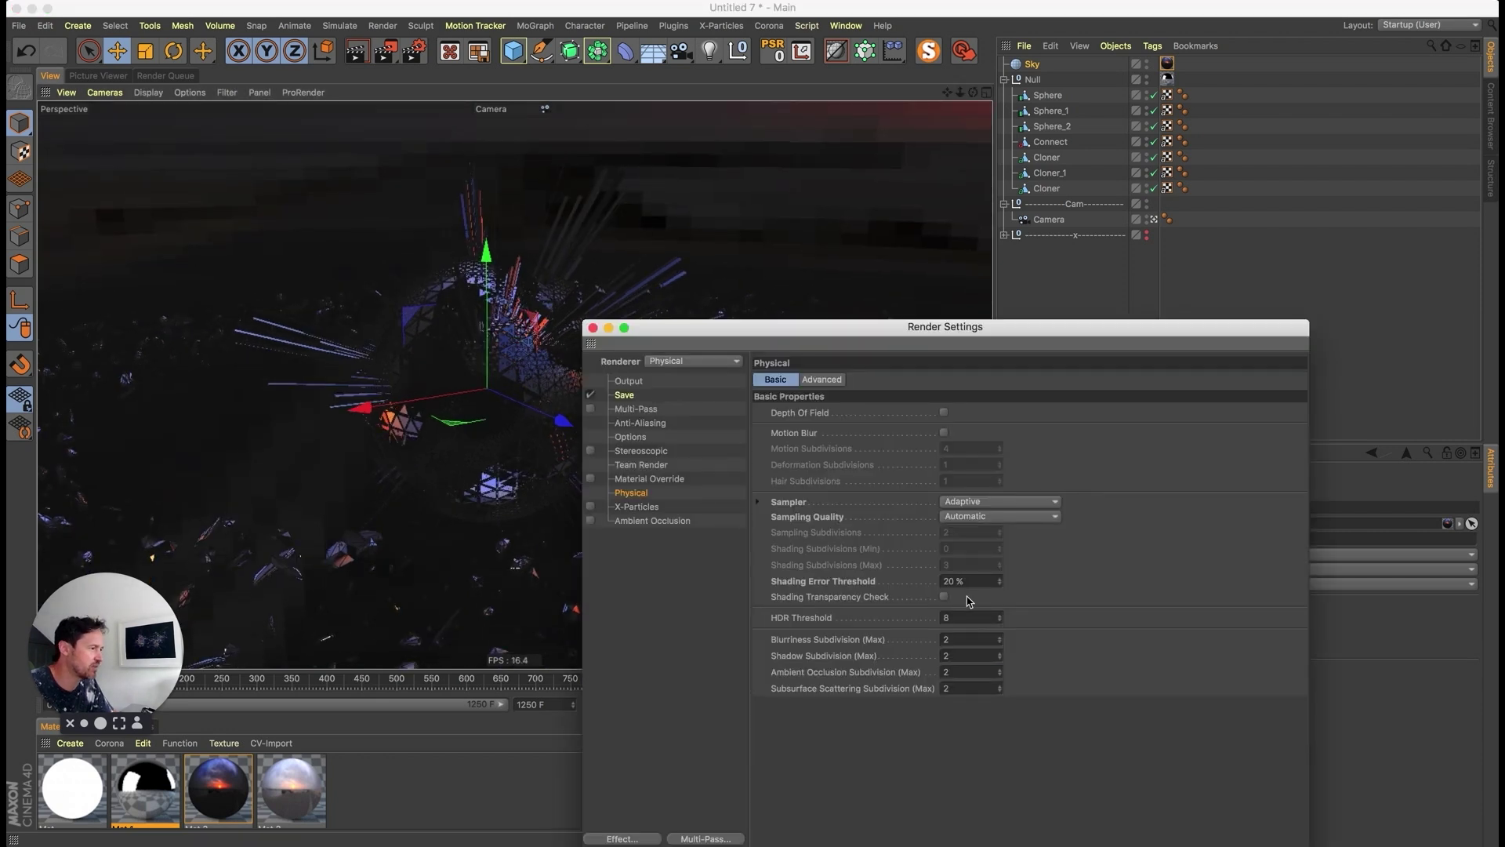
click(593, 328)
key(super+r)
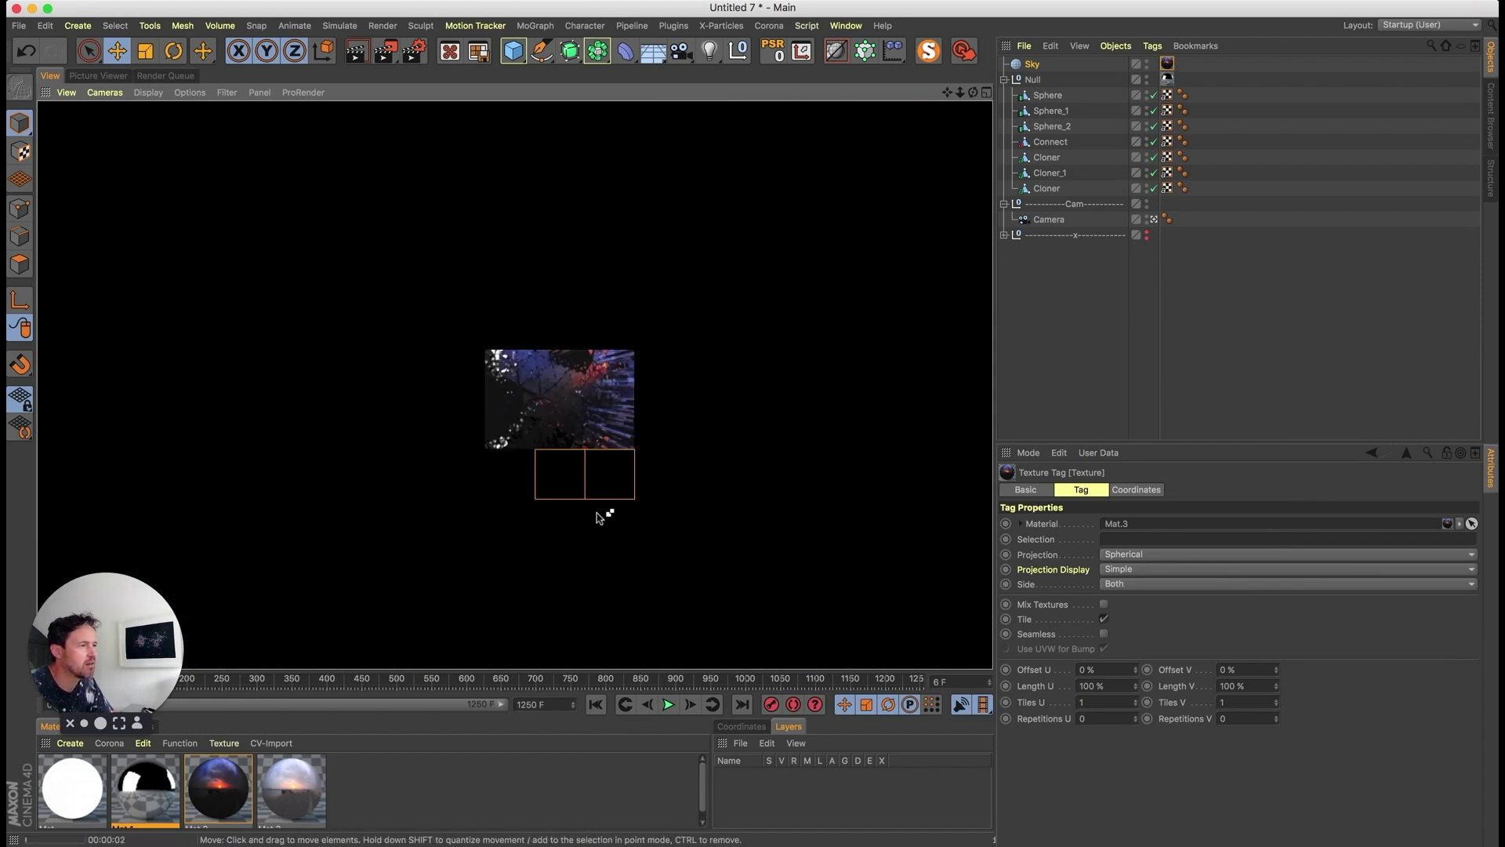
- Set the Phong Angle of all seven Alembic objects to 5° and render the active view
click(1139, 396)
shift+click(1183, 187)
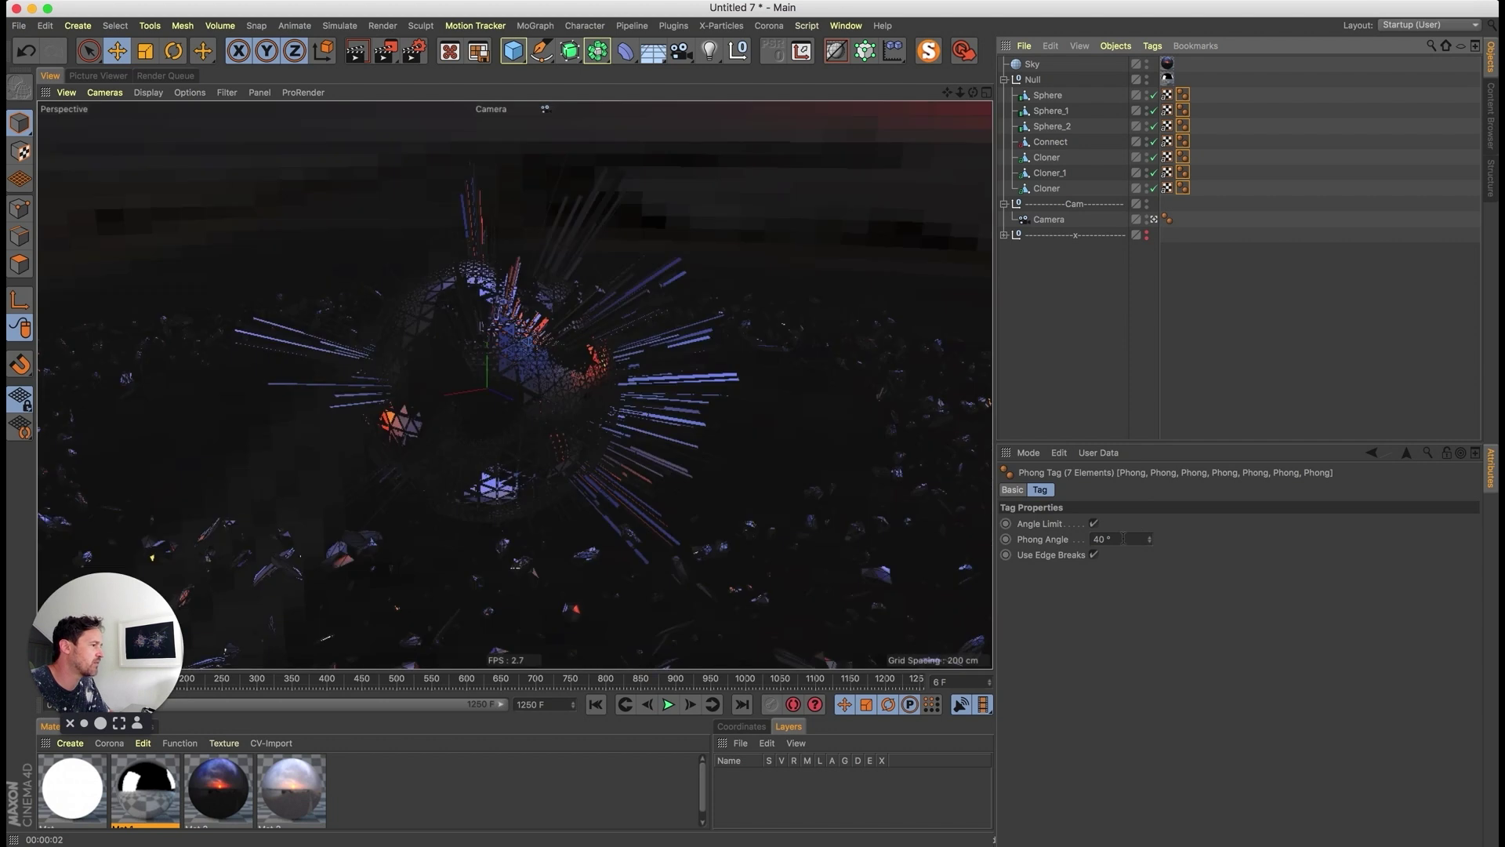
drag(1116, 539, 1086, 539)
text(5)
key(Return)
key(super+r)
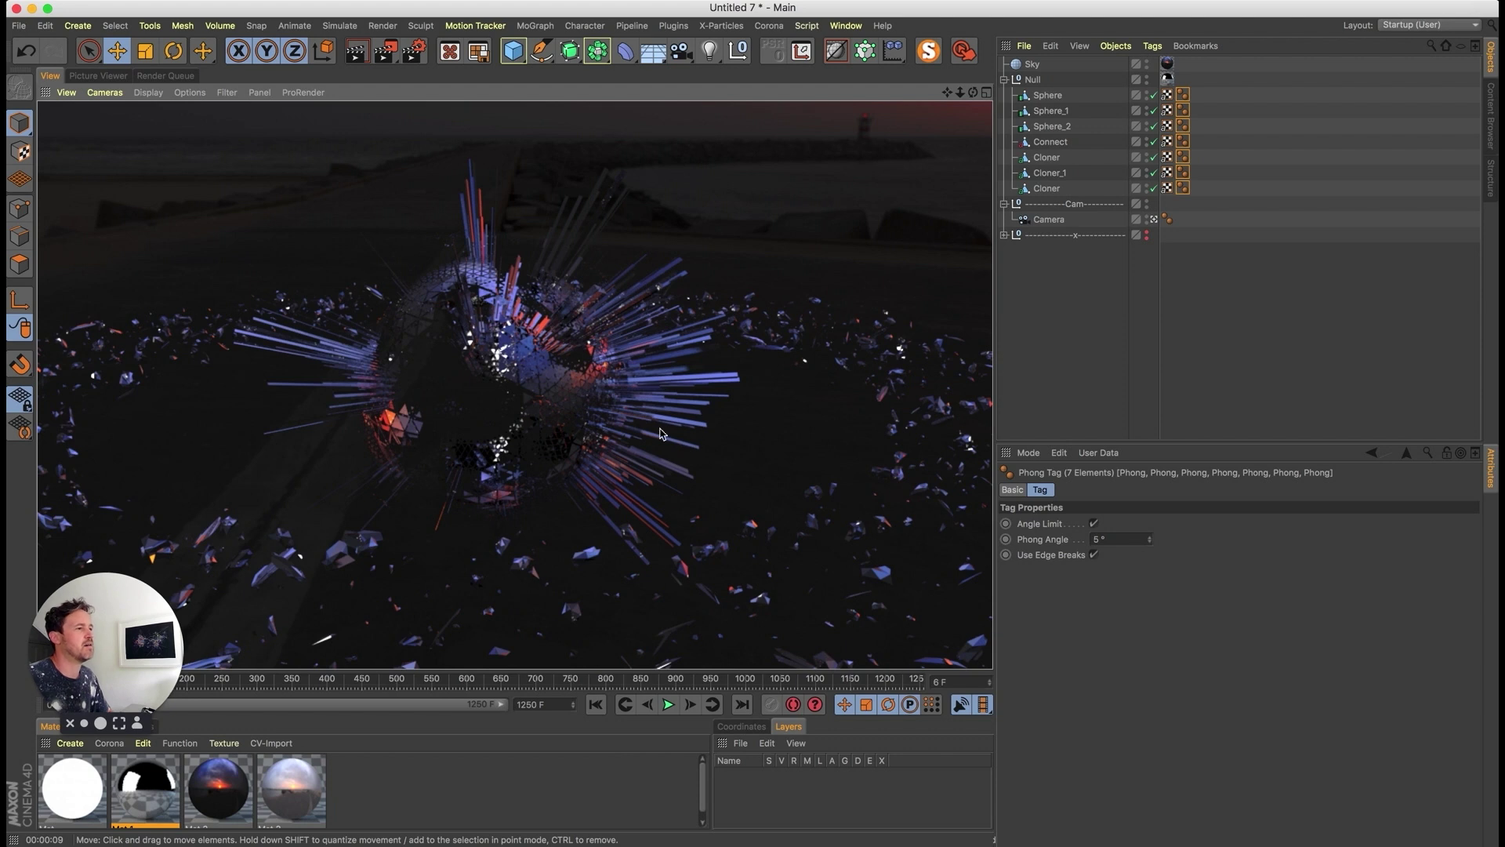
- Isolate Sphere, Sphere_1 and Sphere_2 with MagicSolo and examine their triangular shells up close
mouse_move(526, 370)
alt+mouse_down()
mouse_move(523, 353)
mouse_move(529, 394)
alt+mouse_up()
alt+middle_drag(582, 392, 643, 385)
alt+right_drag(543, 416, 563, 409)
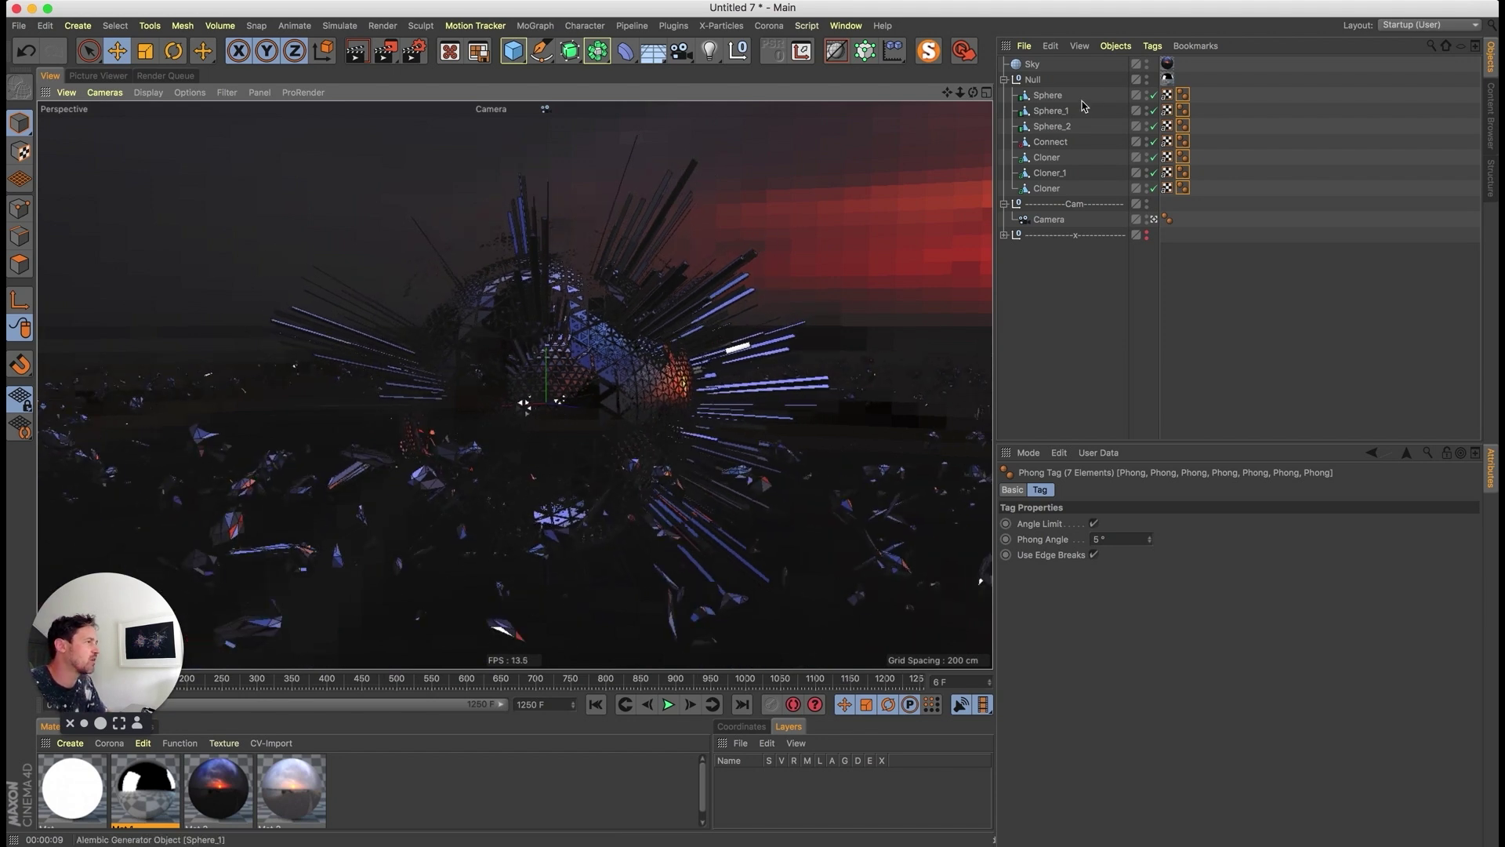
click(1047, 94)
shift+click(1053, 126)
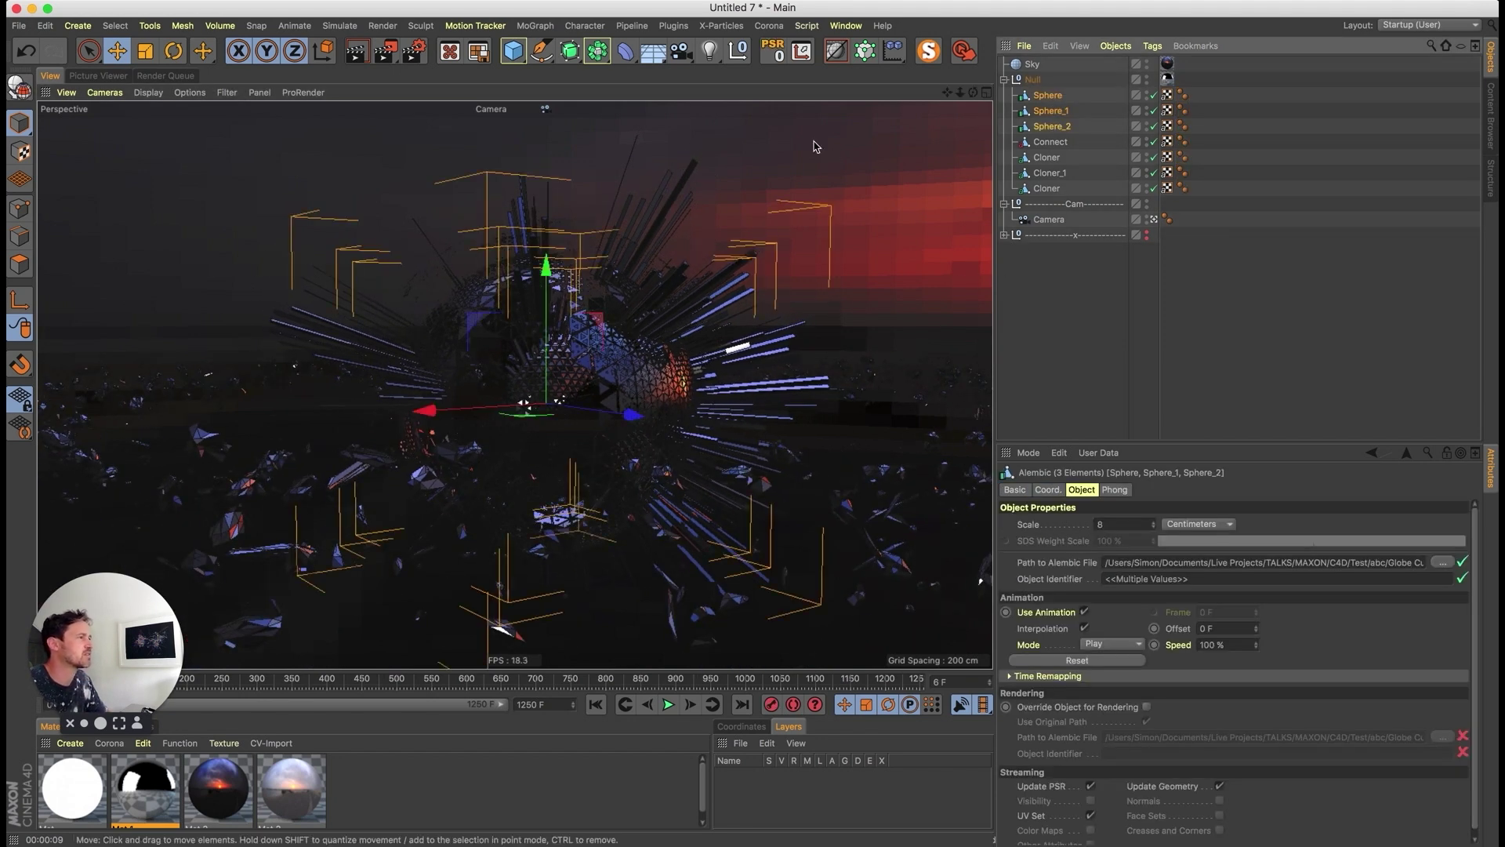
click(928, 52)
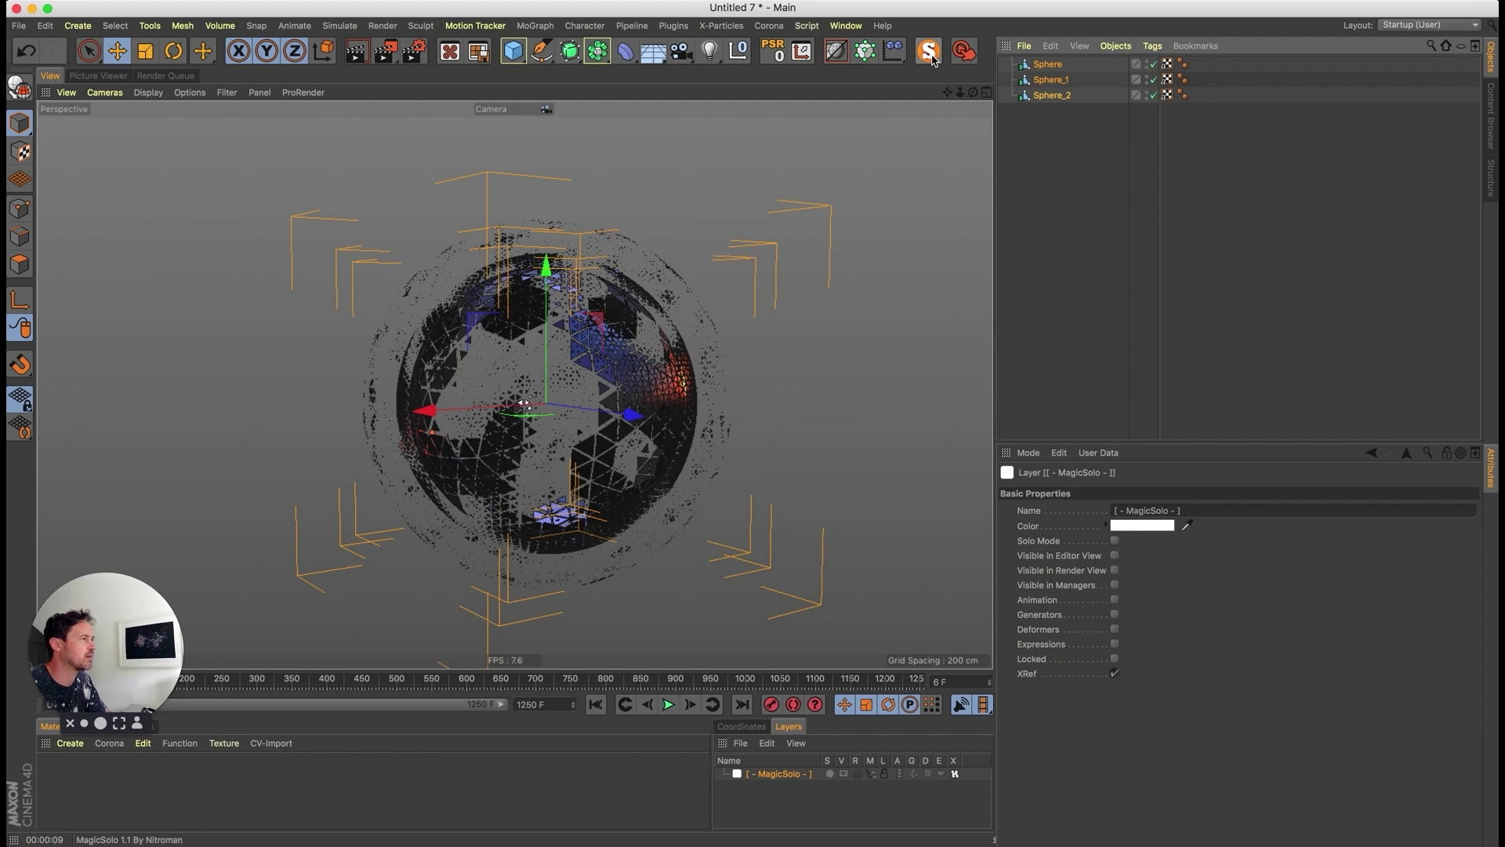
click(929, 53)
click(929, 53)
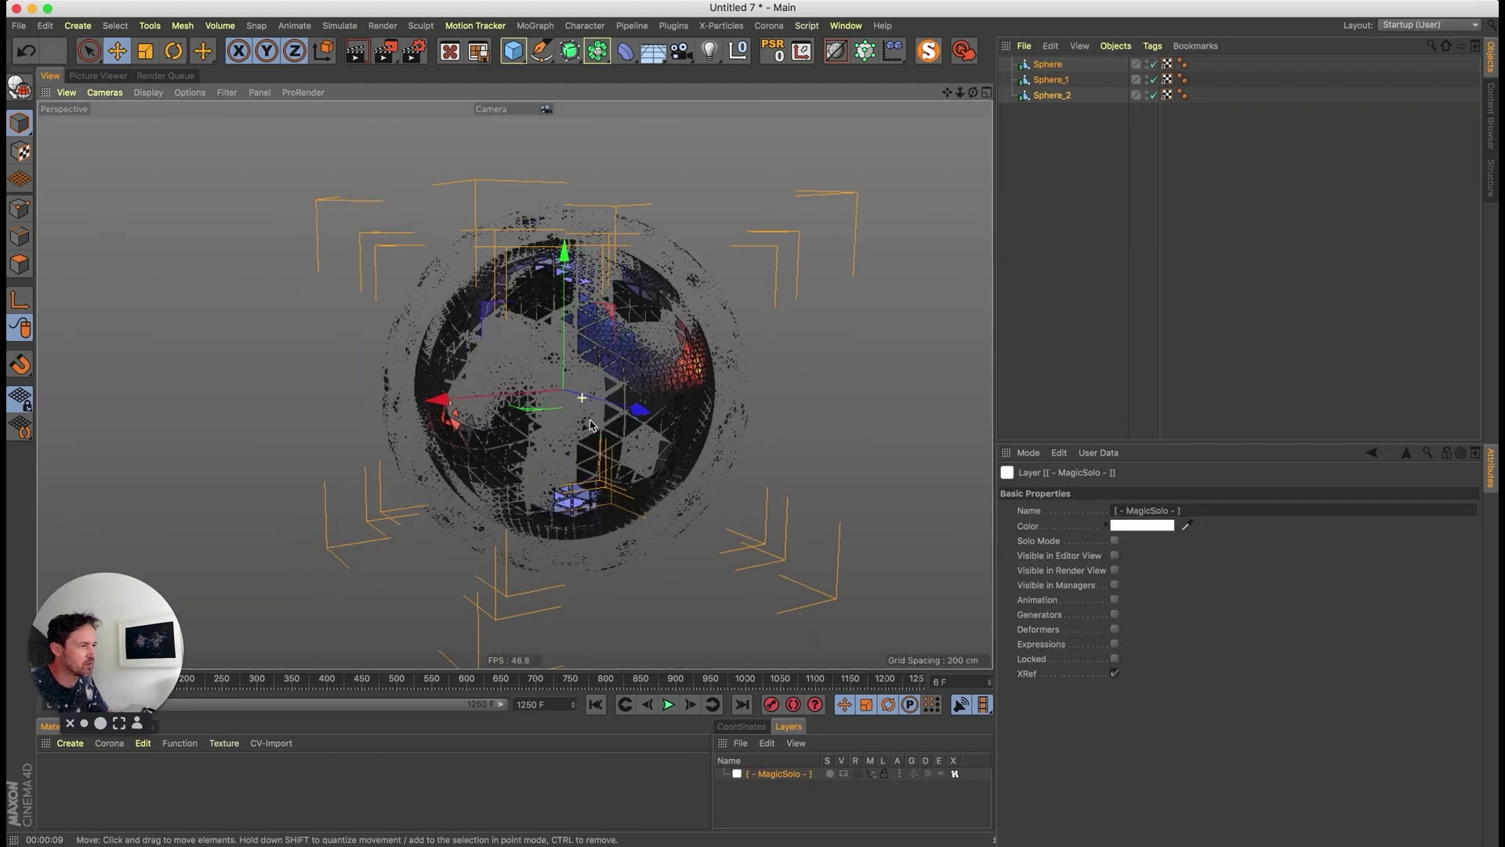
scroll(589, 424, up, 10)
scroll(653, 367, up, 2)
scroll(615, 382, down, 4)
- Add a MoExtrude deformer to Sphere_2 and set its Extrusion Steps to 1
click(1038, 116)
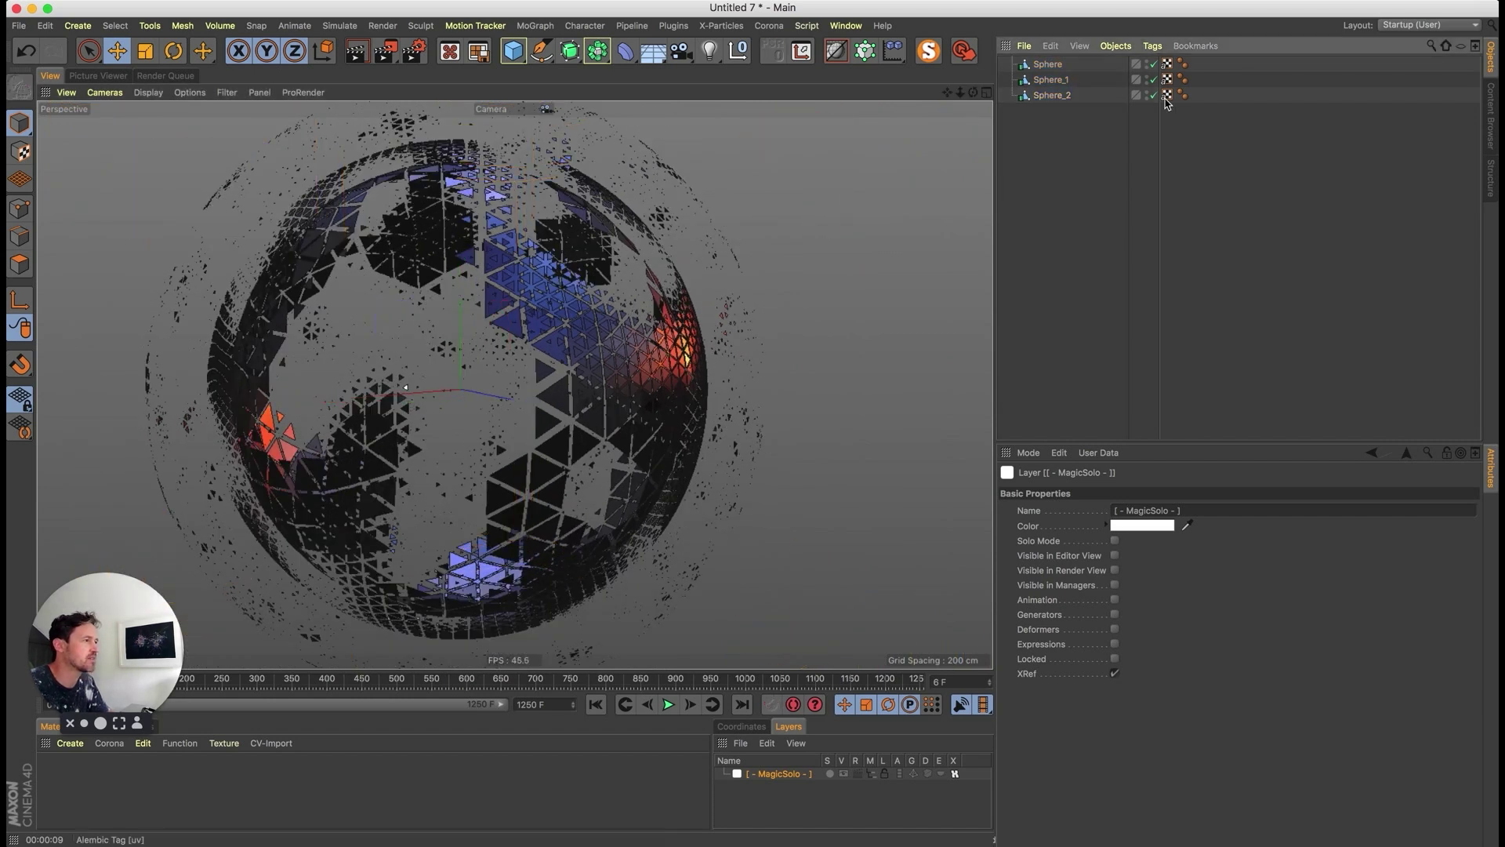
click(1153, 95)
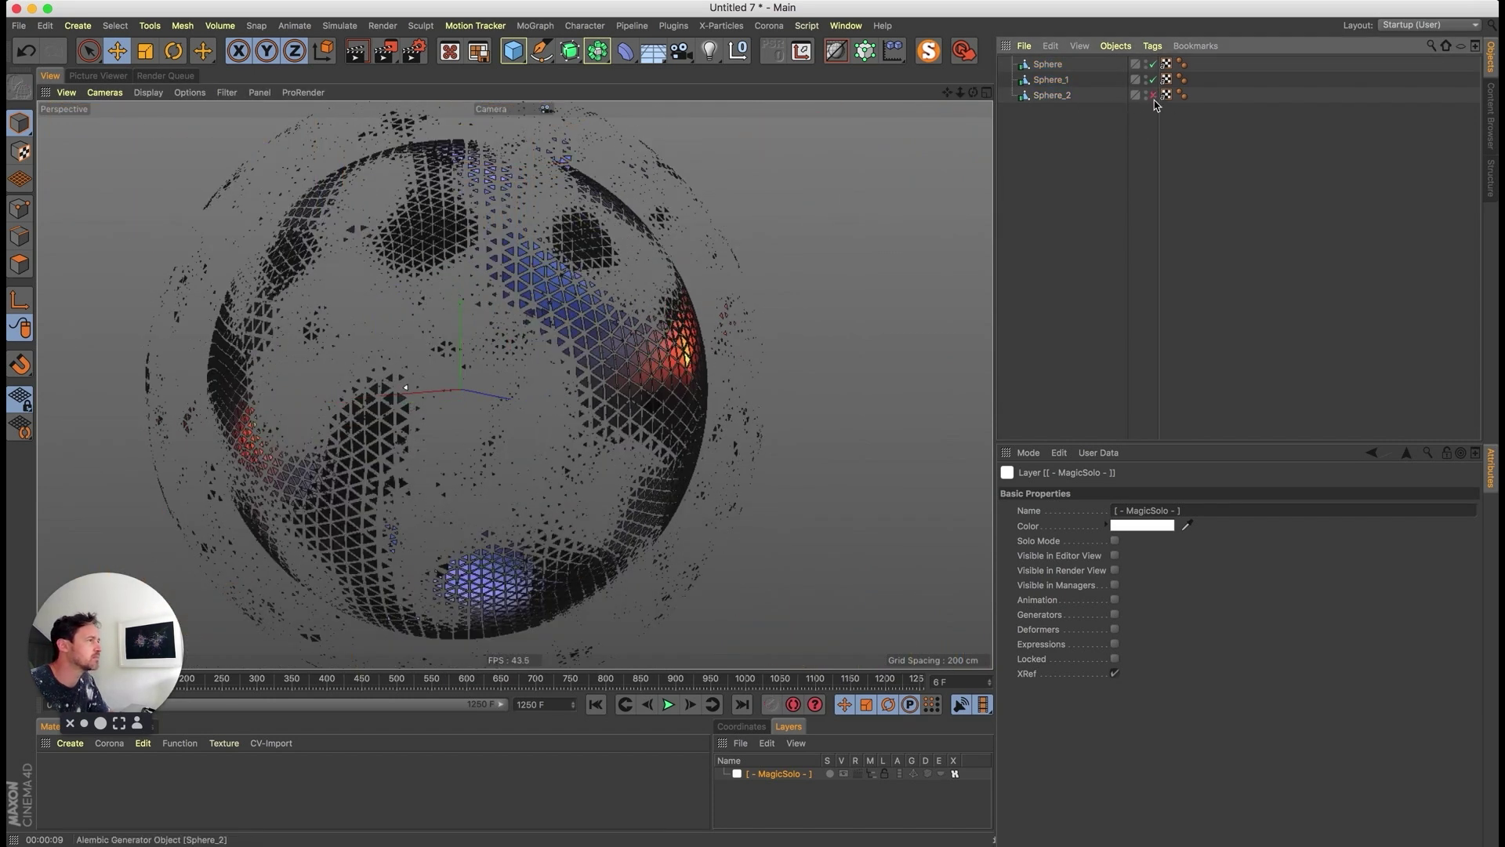
click(1154, 95)
click(1052, 95)
click(584, 25)
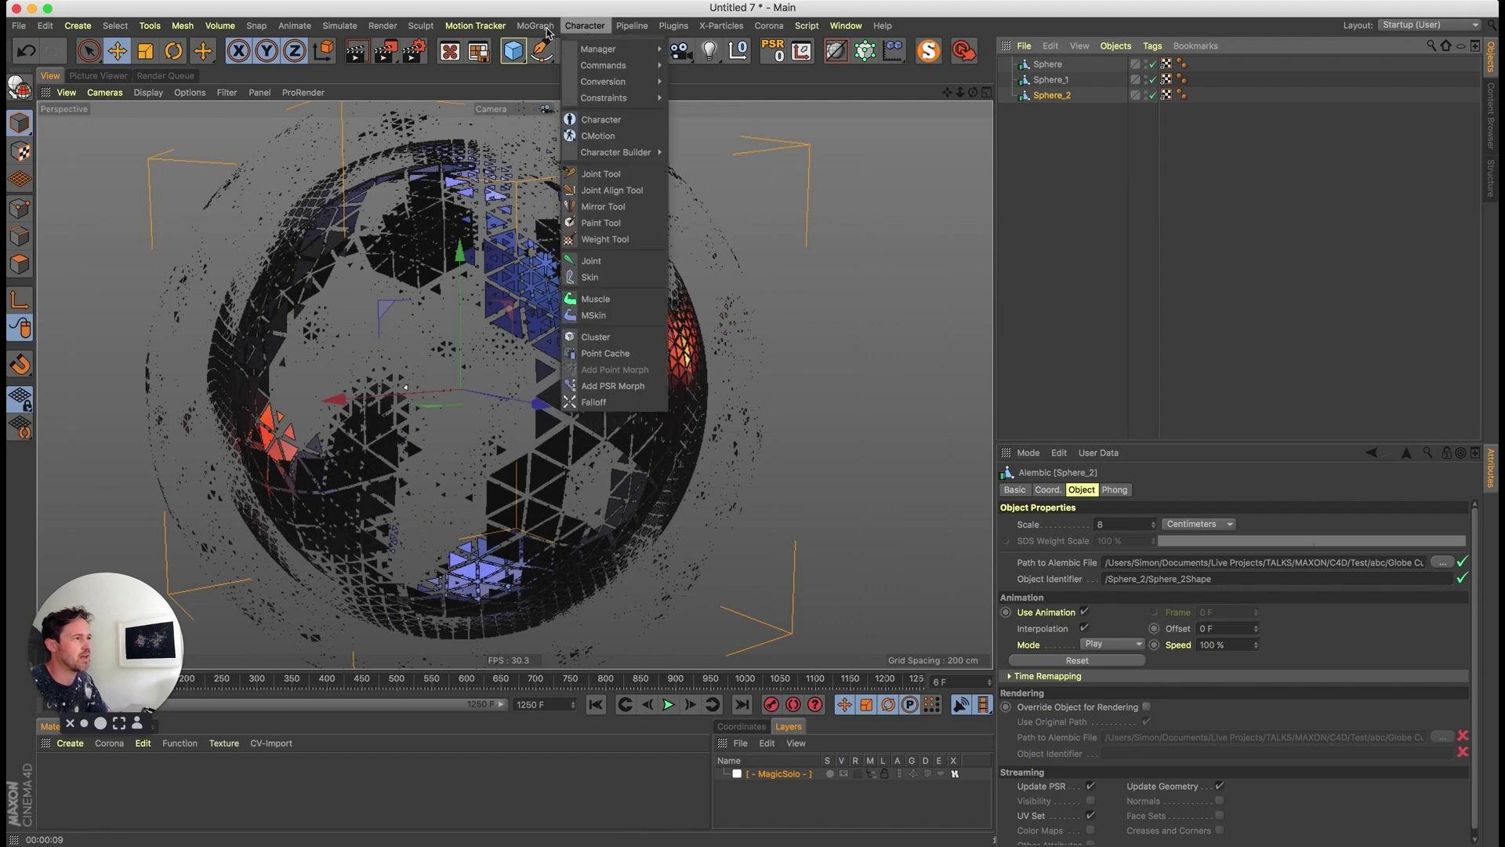
mouse_move(546, 30)
click(584, 339)
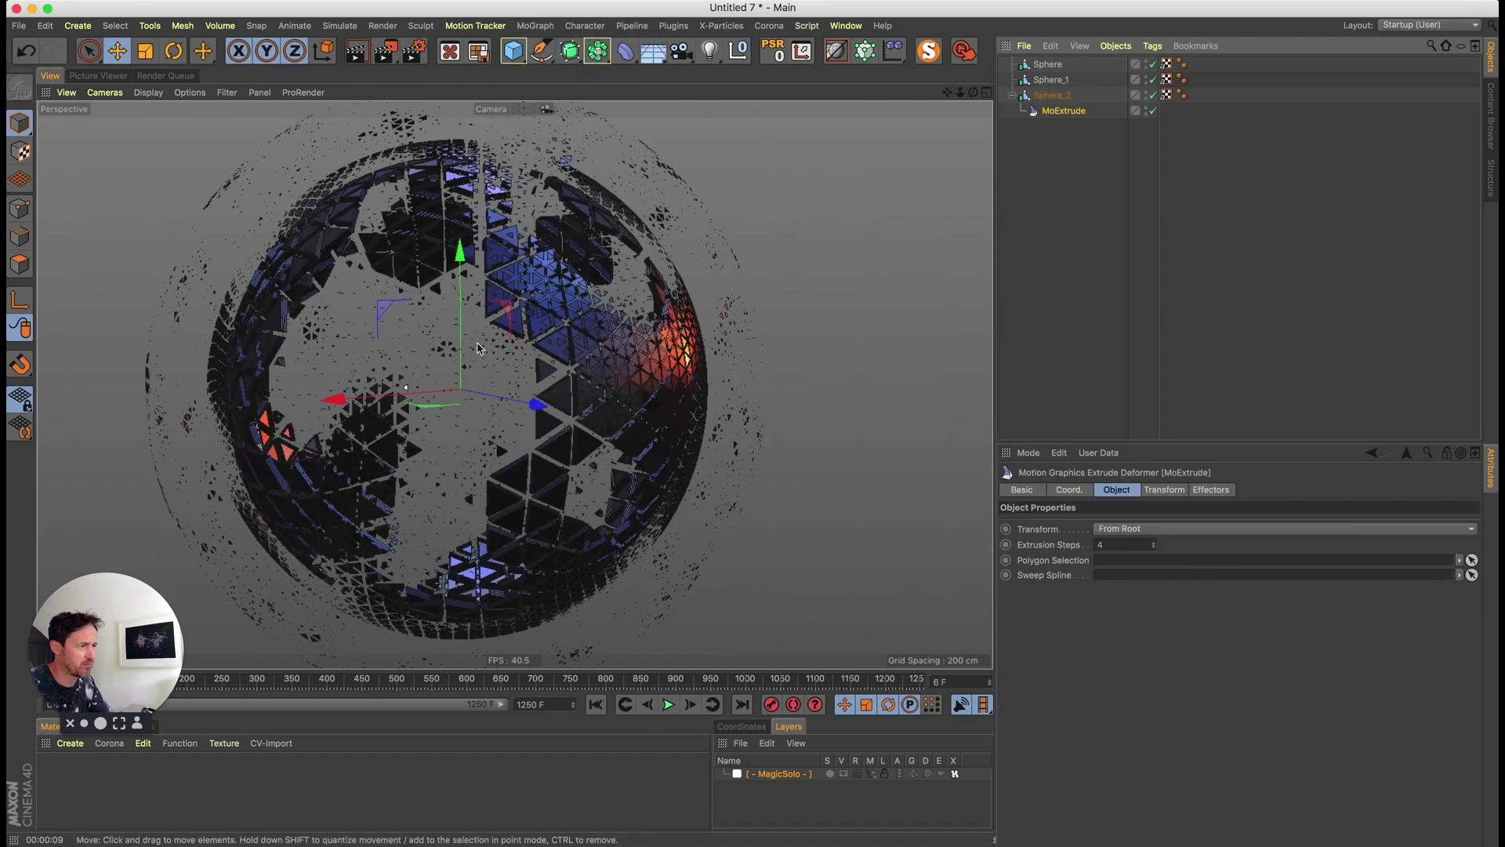
double_click(1104, 544)
text(1)
key(Return)
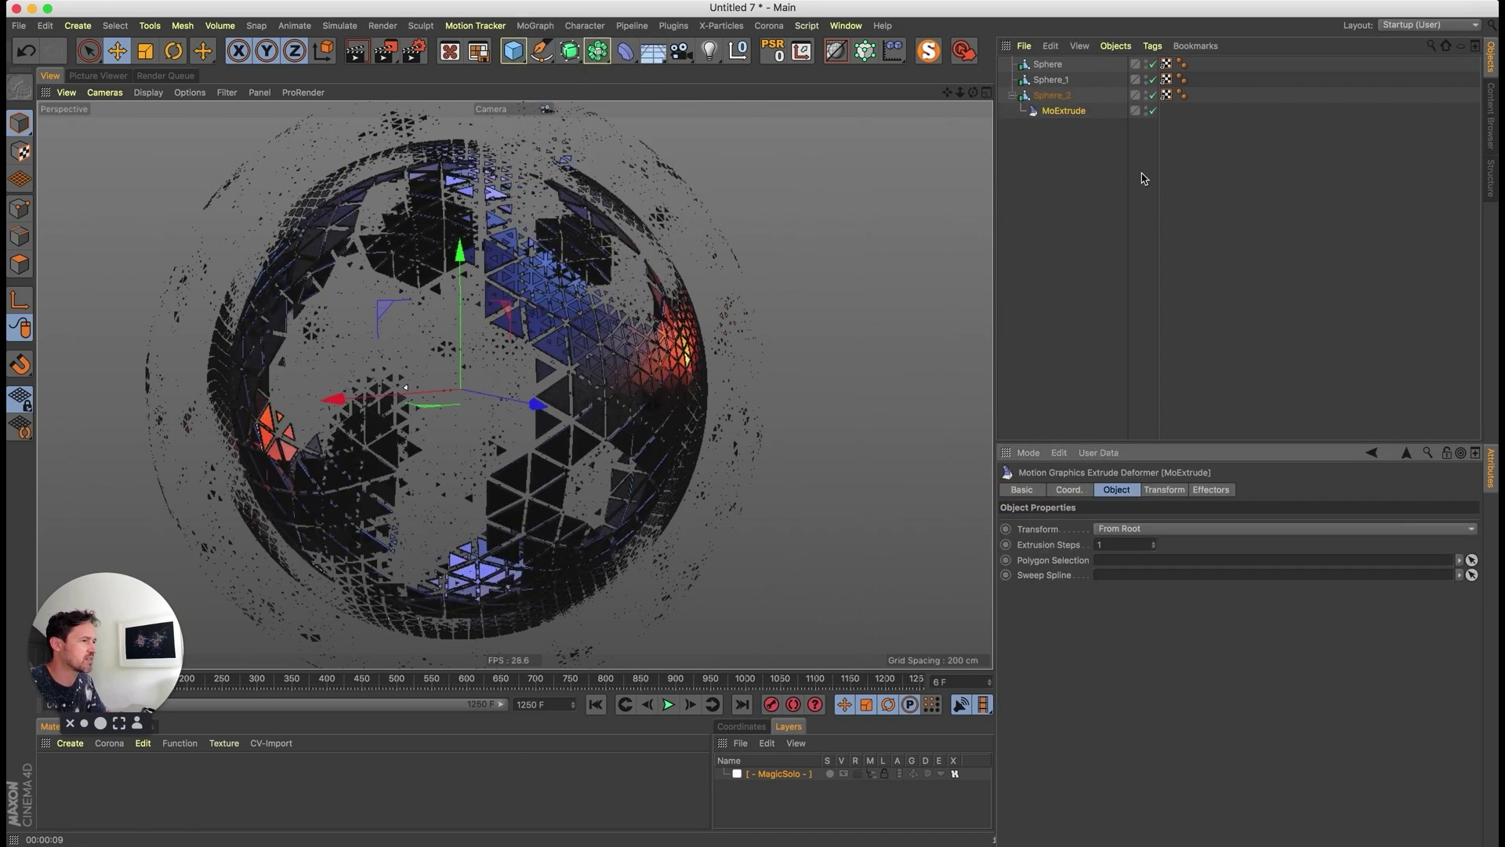
- Copy the MoExtrude onto Sphere_1 and add a Bevel deformer below it inside Sphere_1
ctrl+drag(1063, 111, 1051, 79)
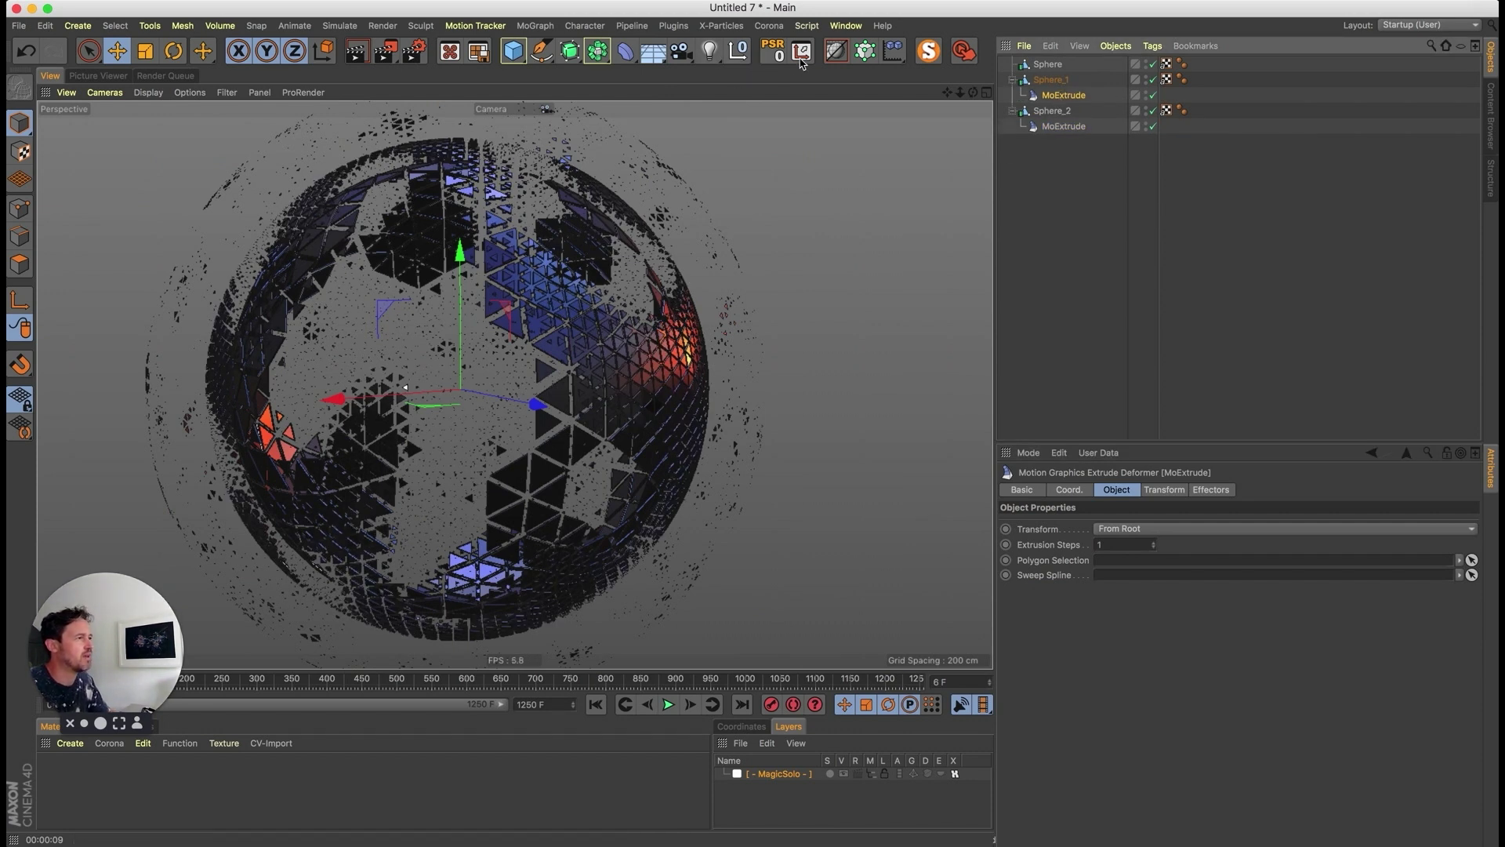
key(shift+c)
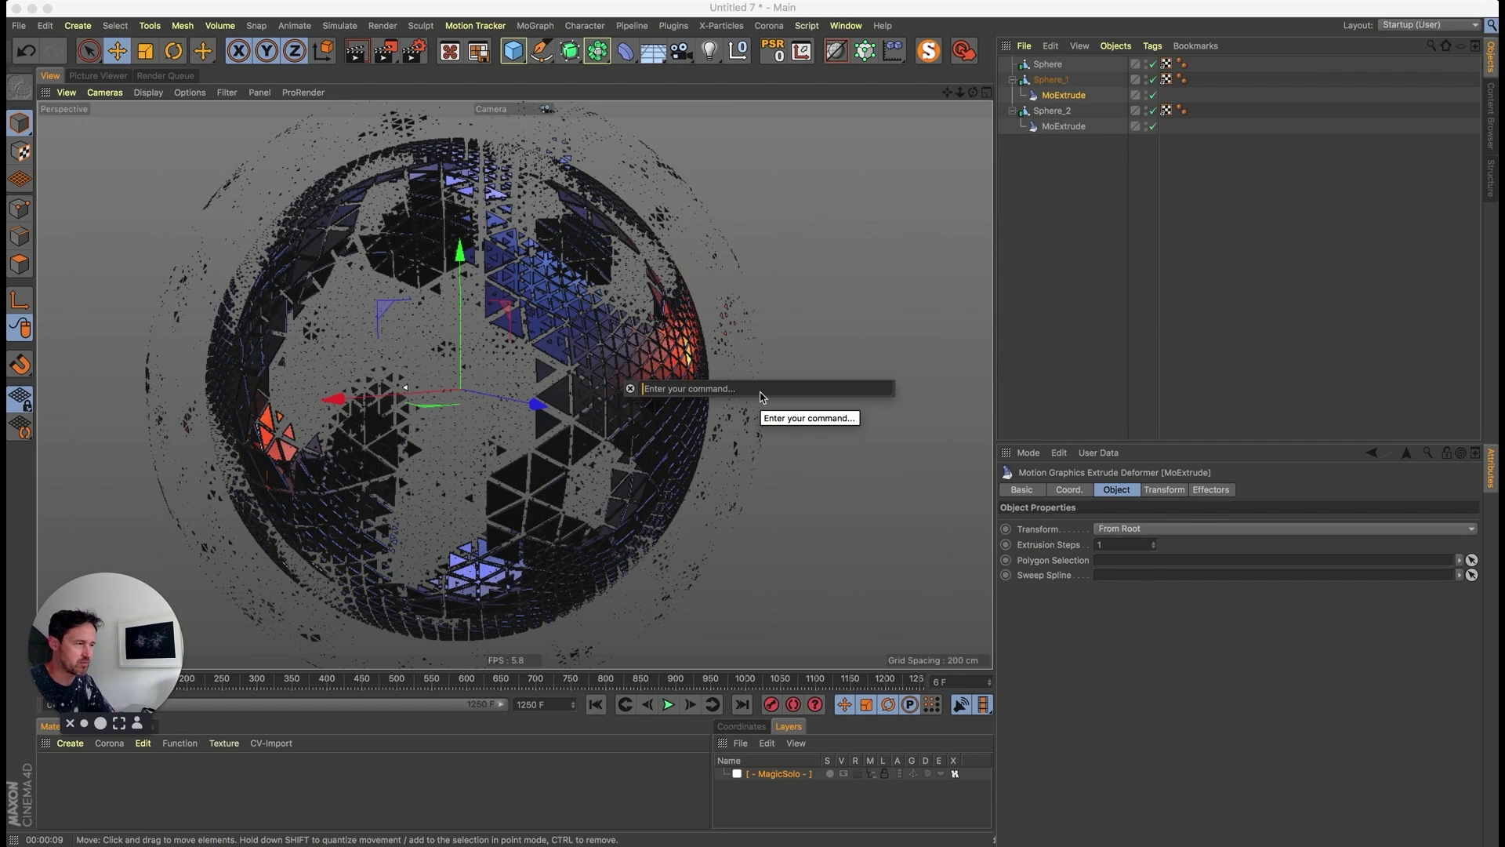
text(bevel)
key(Return)
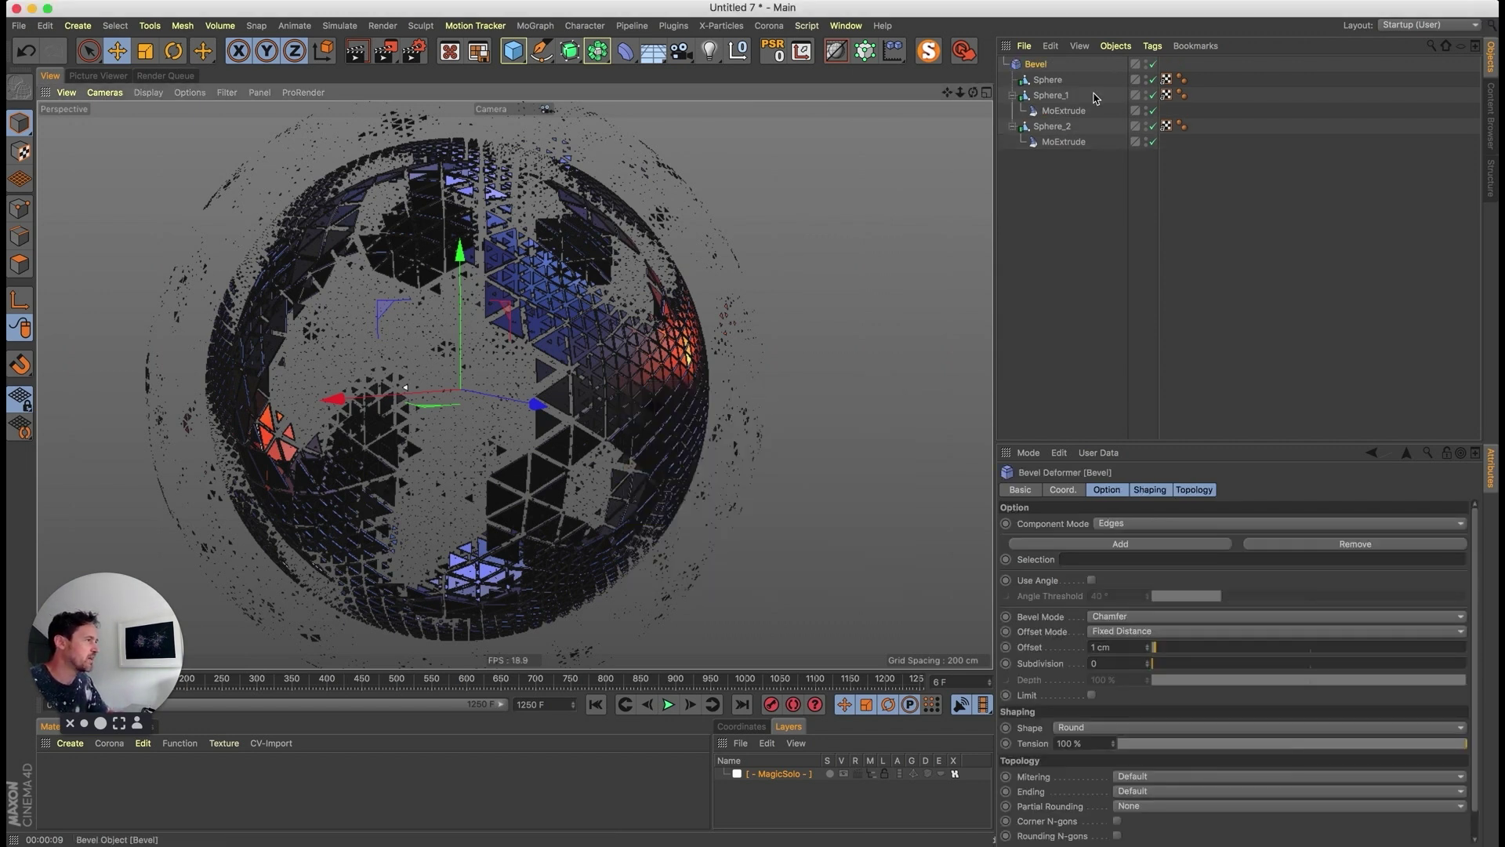
drag(1033, 66, 1053, 117)
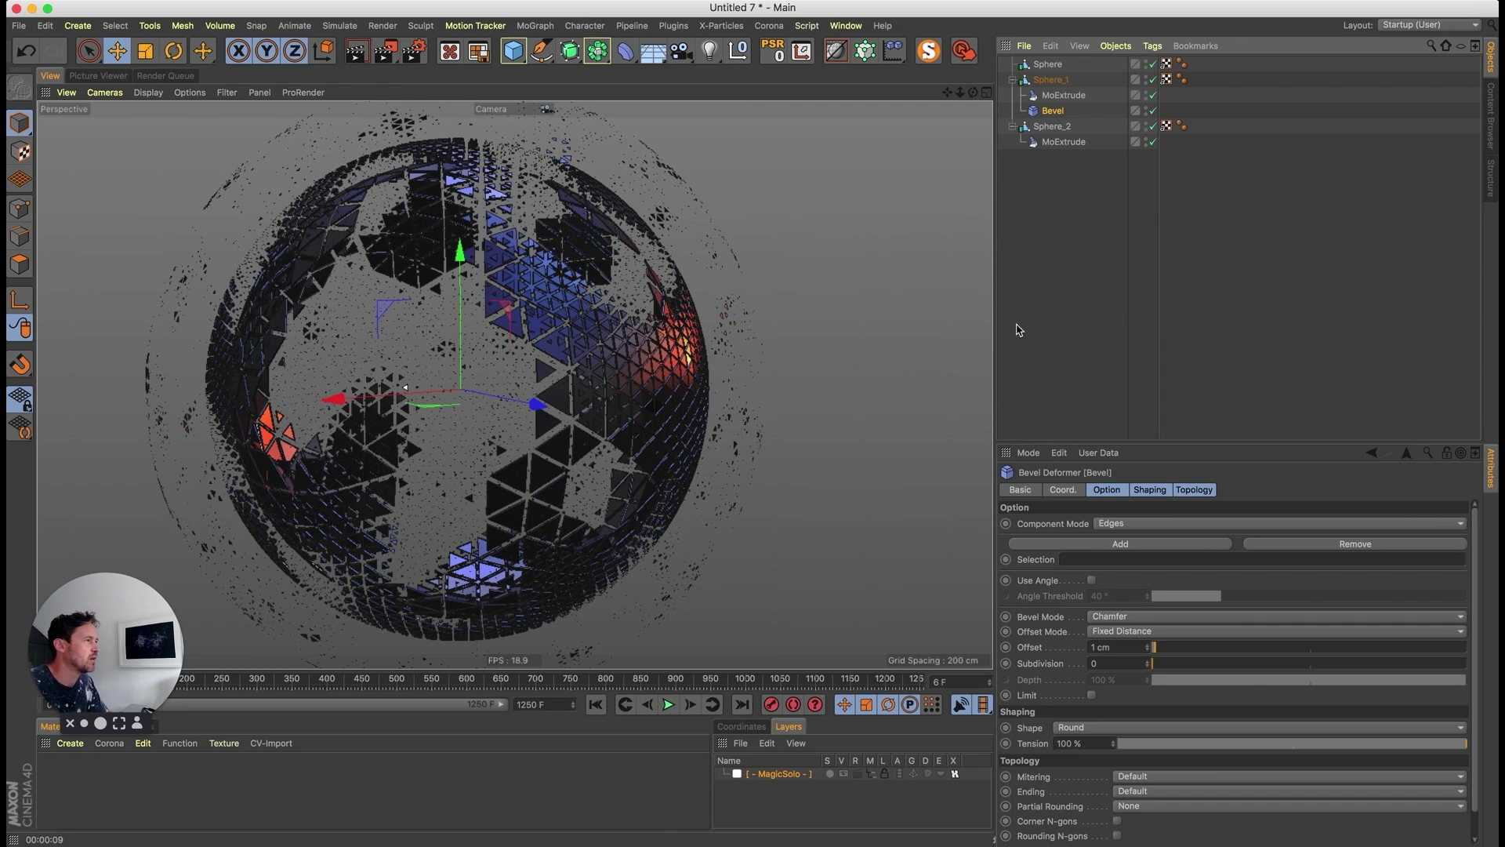
- Disable the Bevel deformer inside Sphere_1 and bring the globe back into view
click(467, 439)
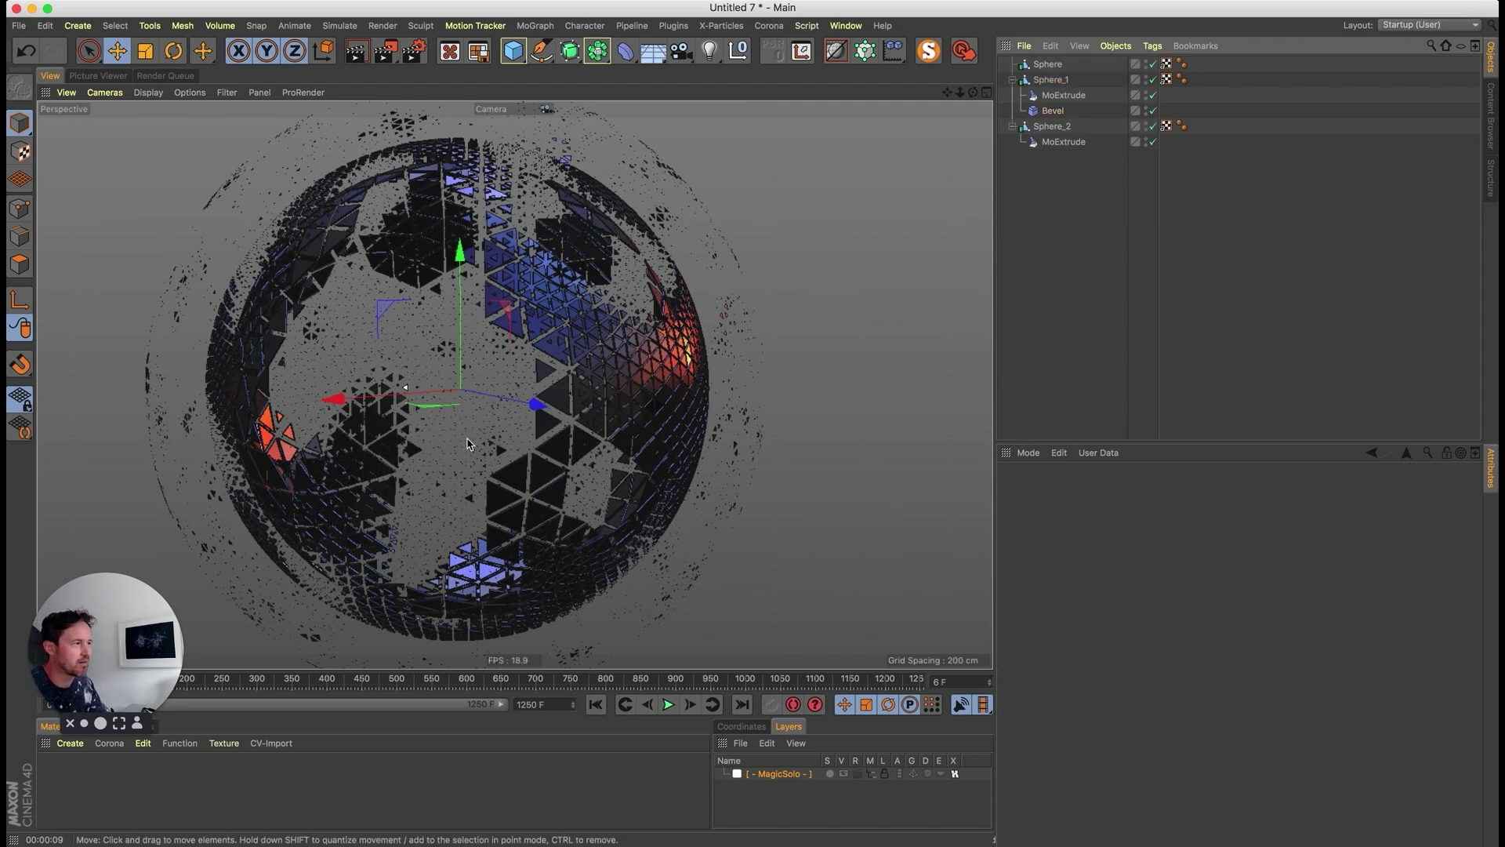
click(1066, 127)
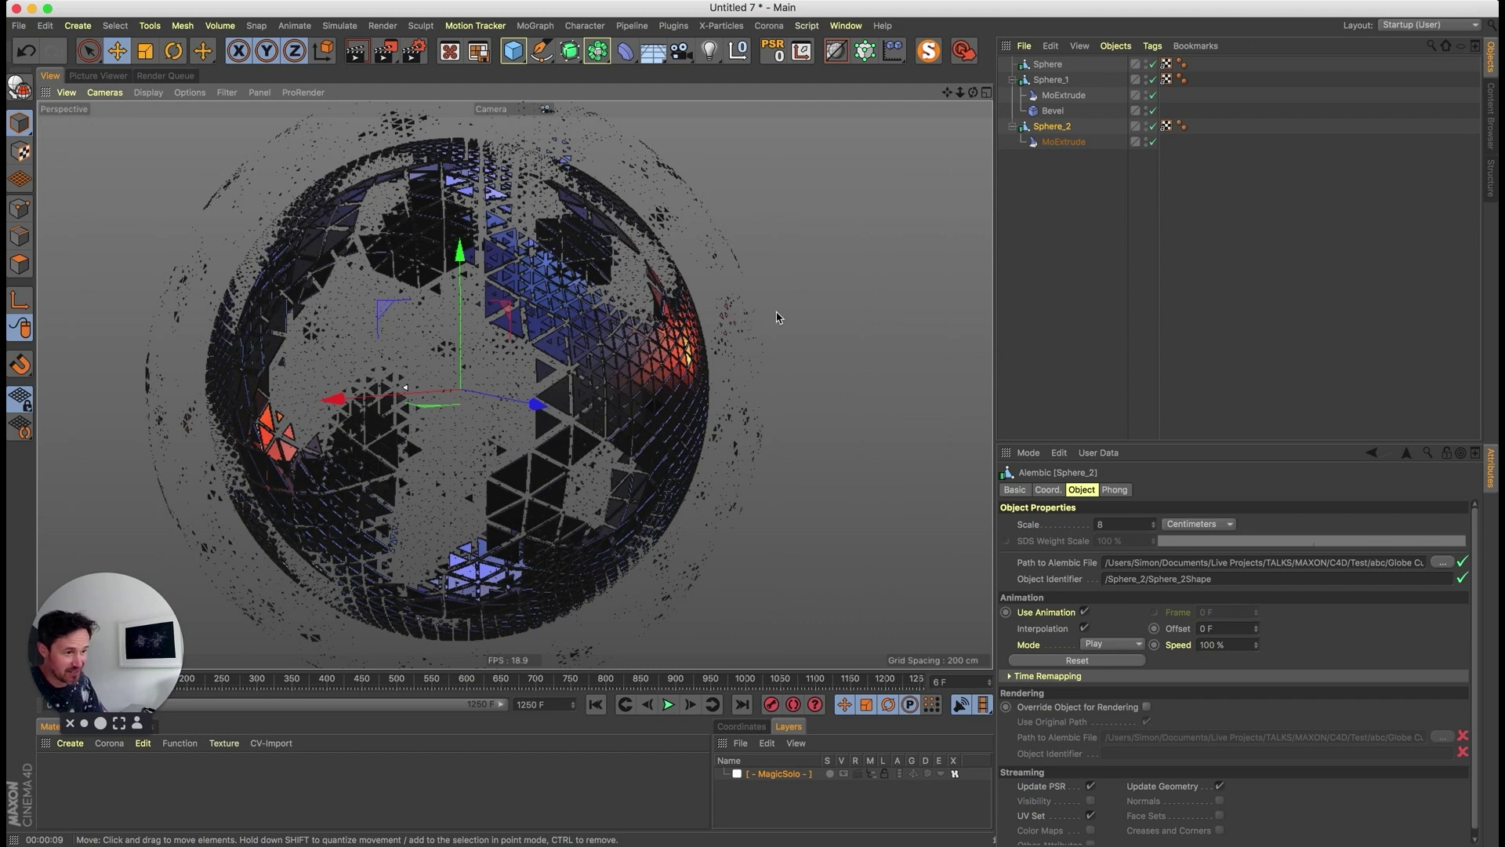
click(1151, 142)
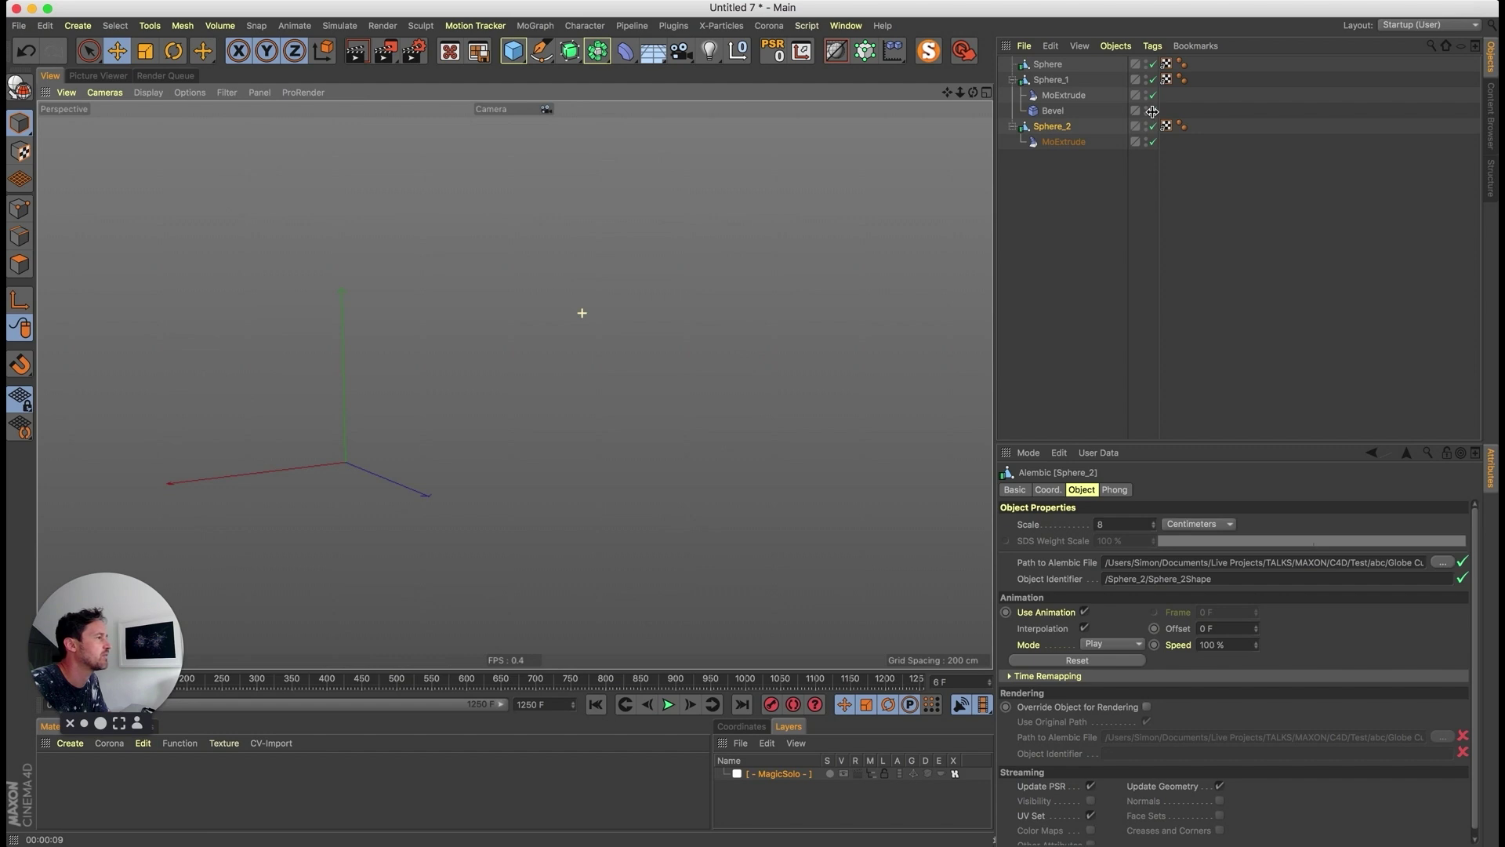
drag(1151, 113, 1145, 112)
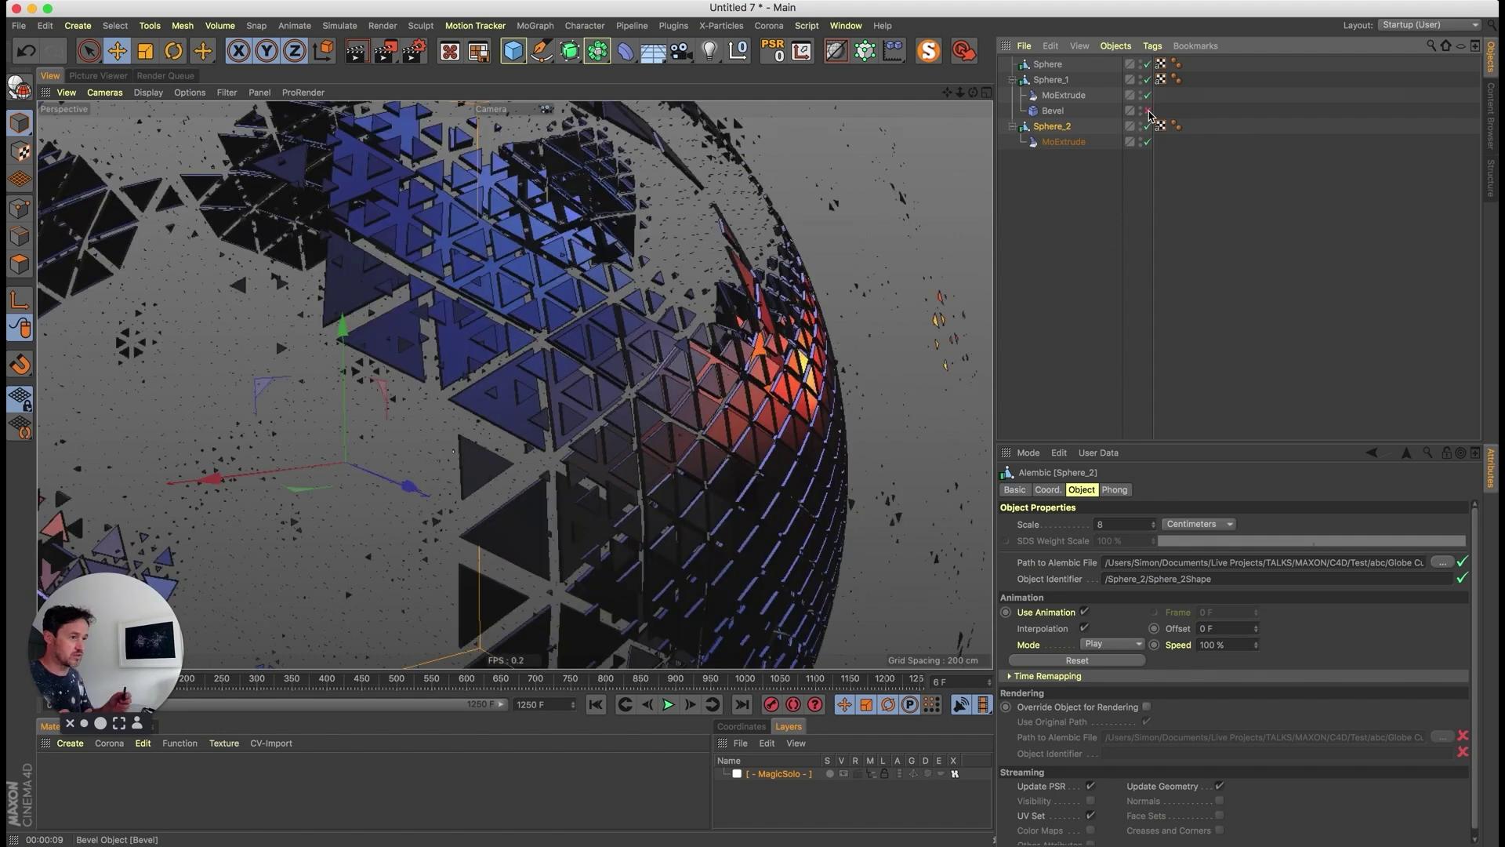
alt+right_drag(704, 373, 737, 354)
alt+middle_drag(633, 446, 676, 408)
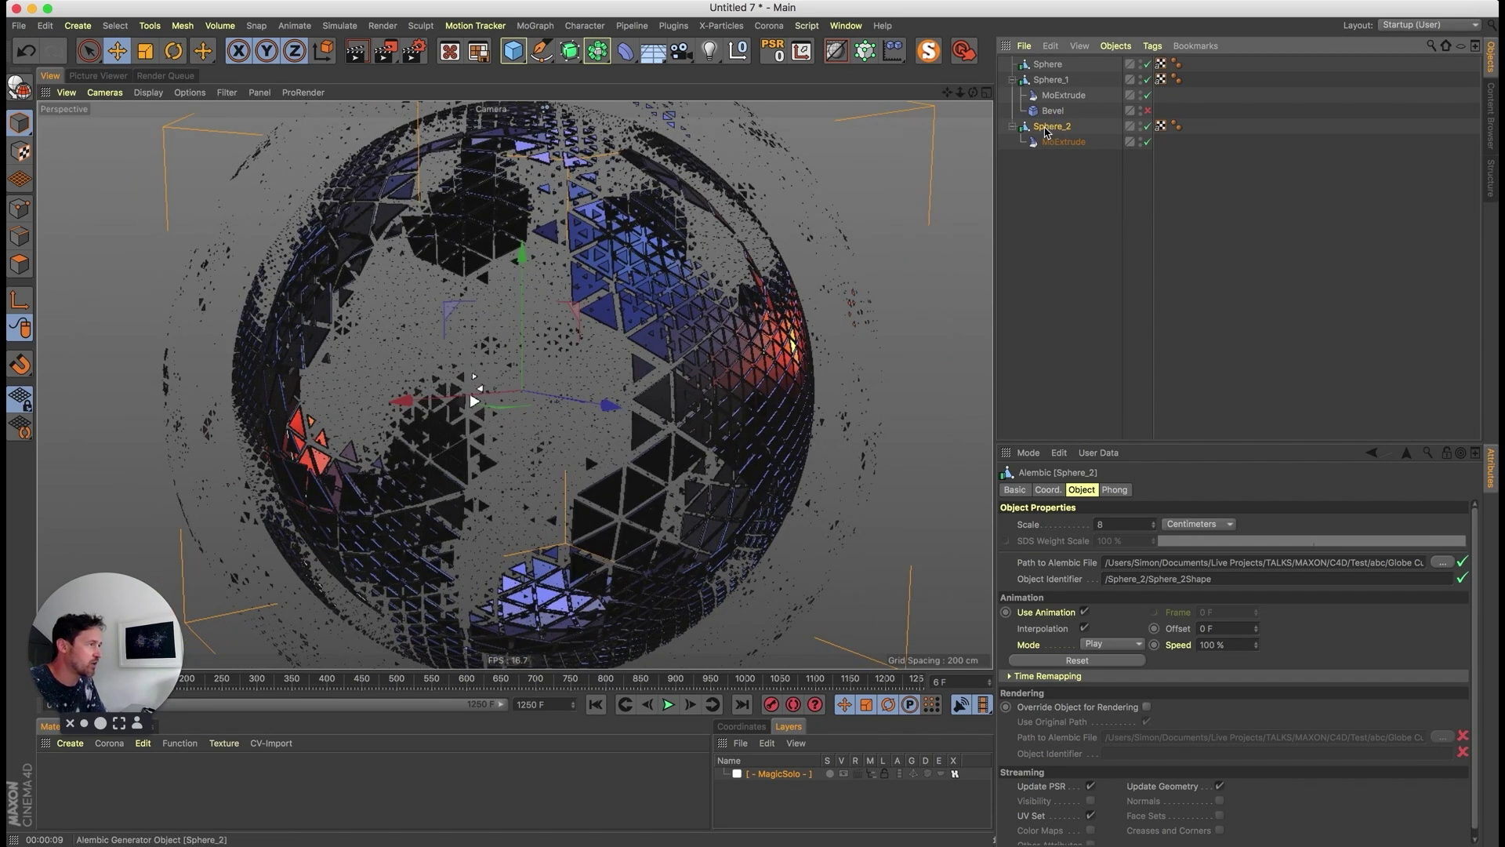
- Disable Sphere, Sphere_1 and its deformers, add a PolyFX to Sphere_2, and scale its polygons down to about 0.55 on all axes
click(1146, 127)
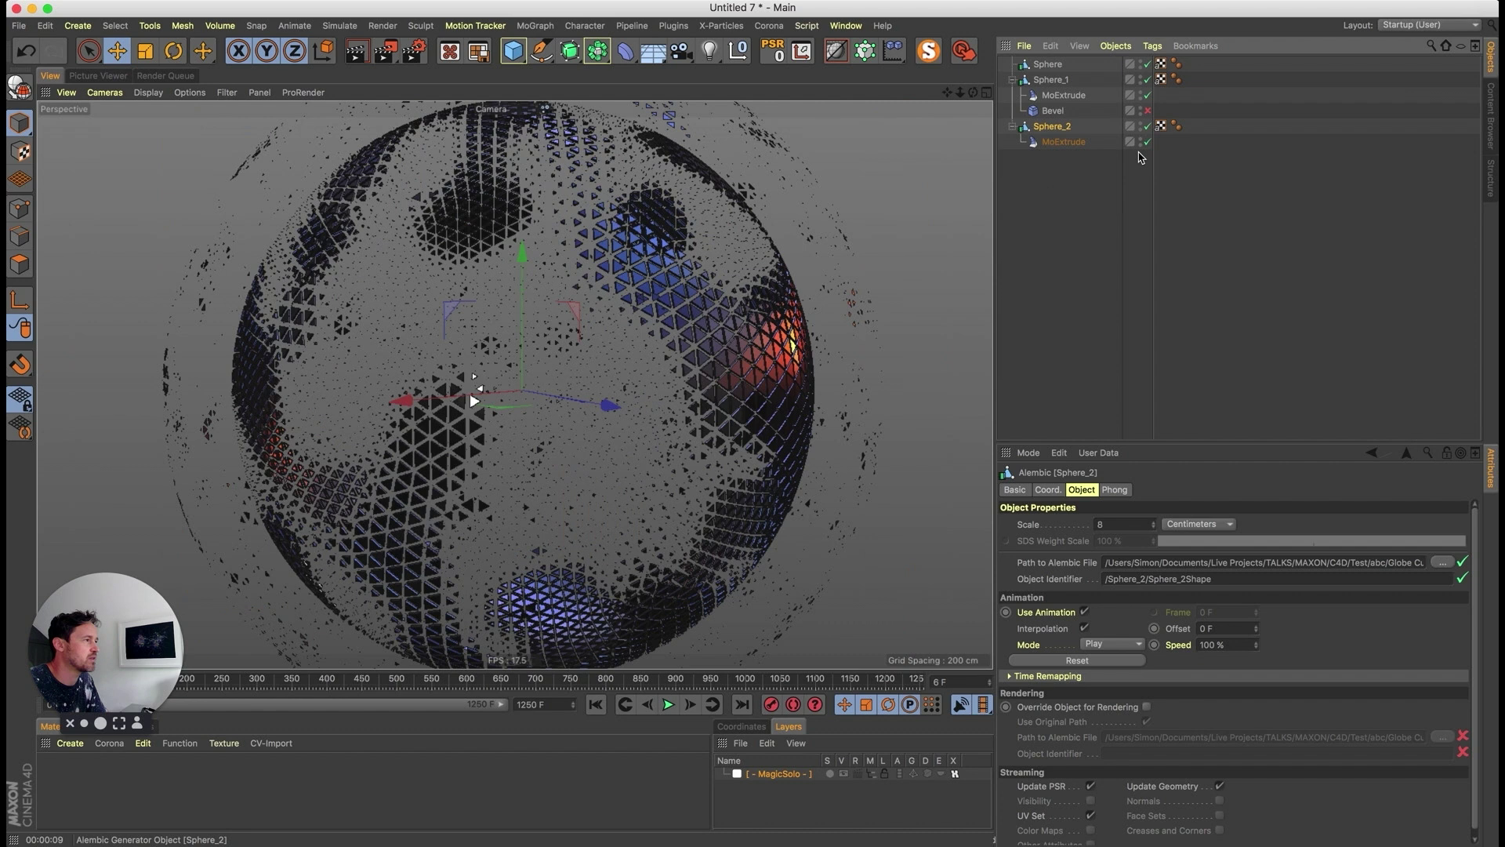
drag(1147, 96, 1150, 40)
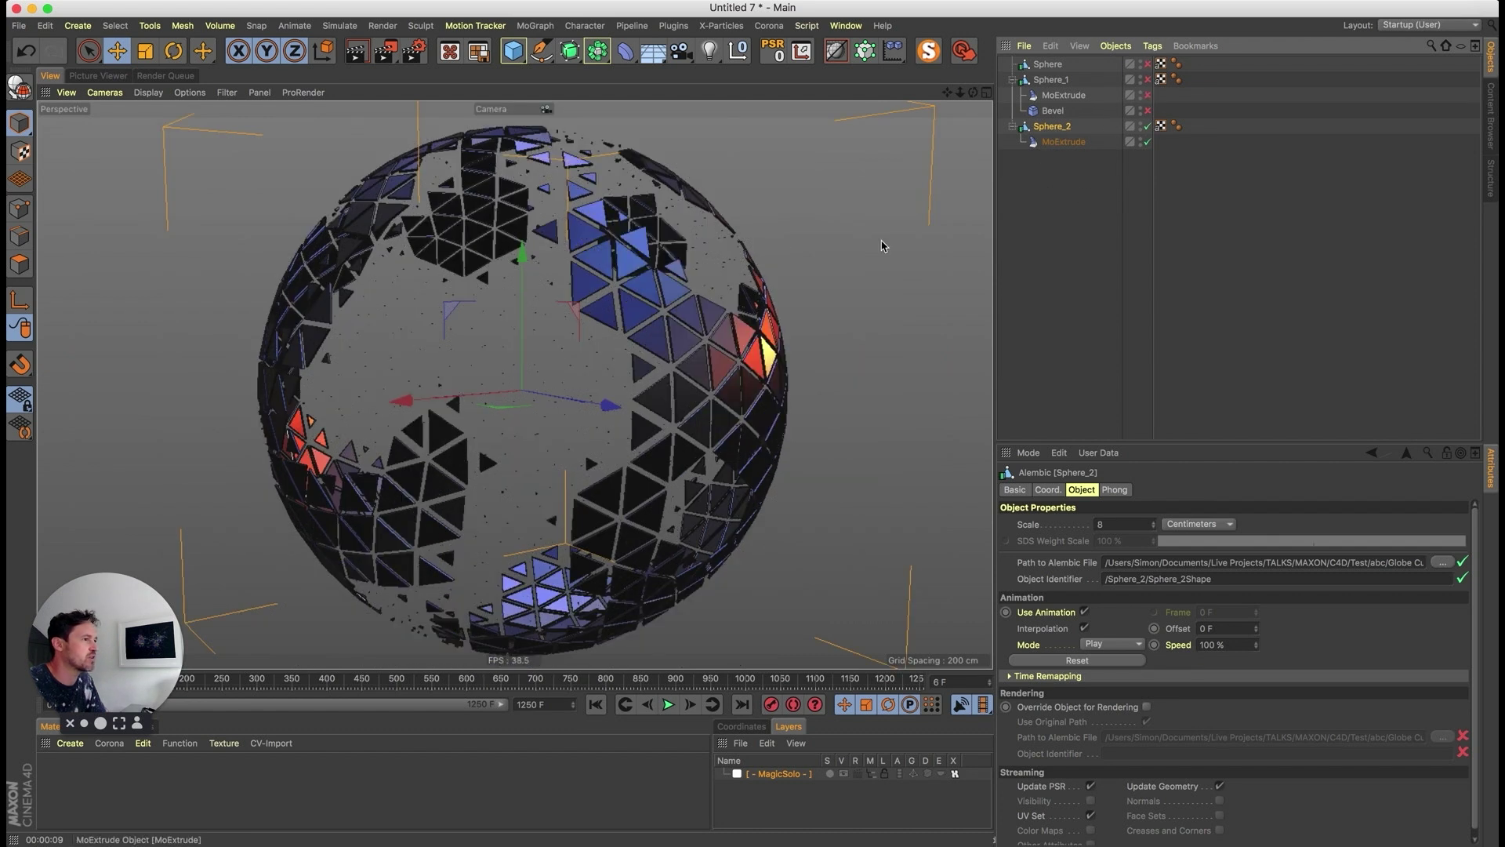
click(536, 25)
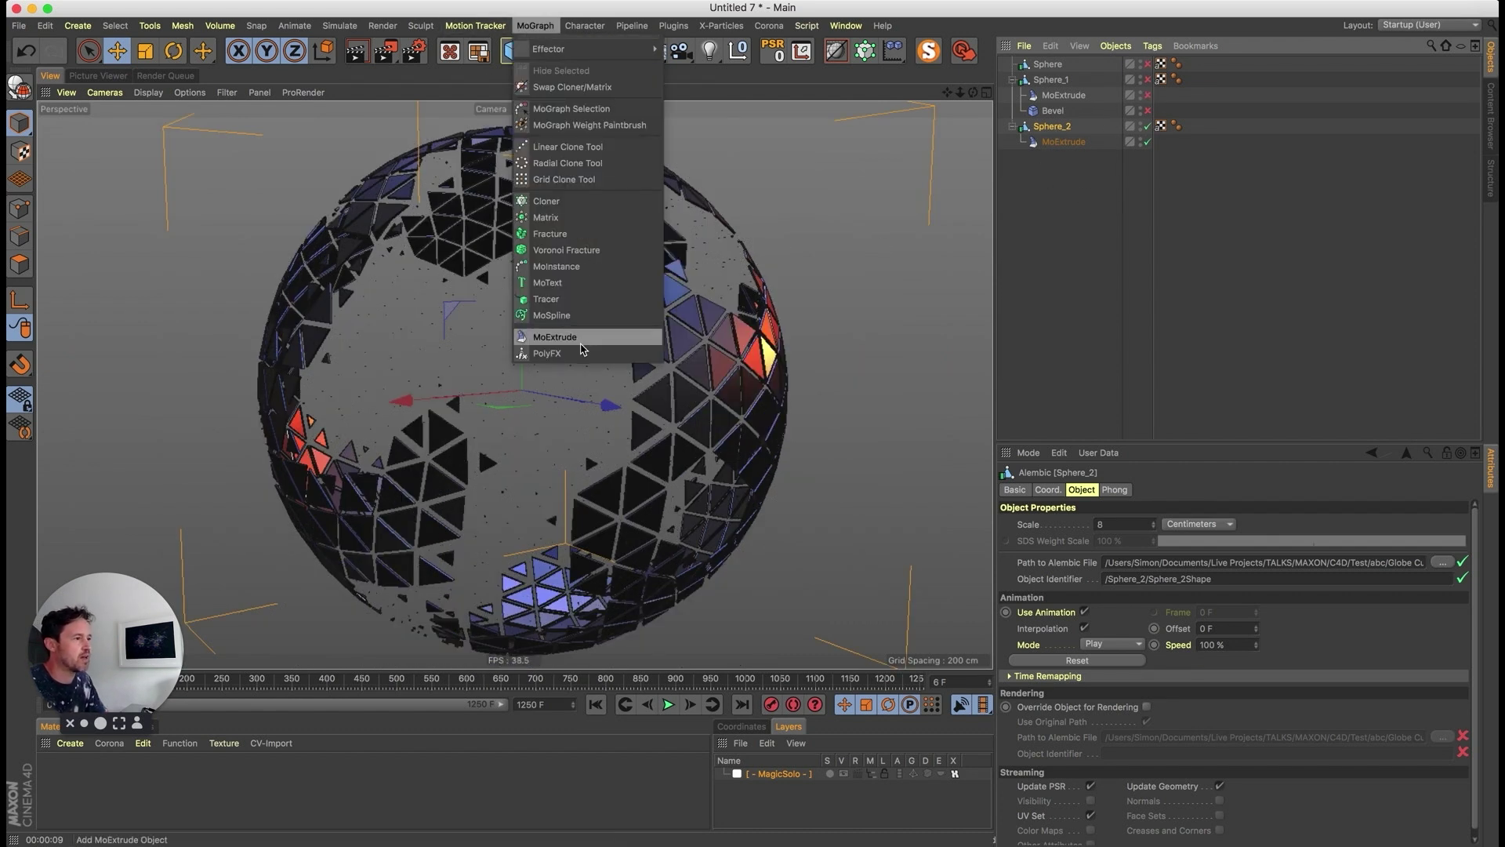
click(569, 353)
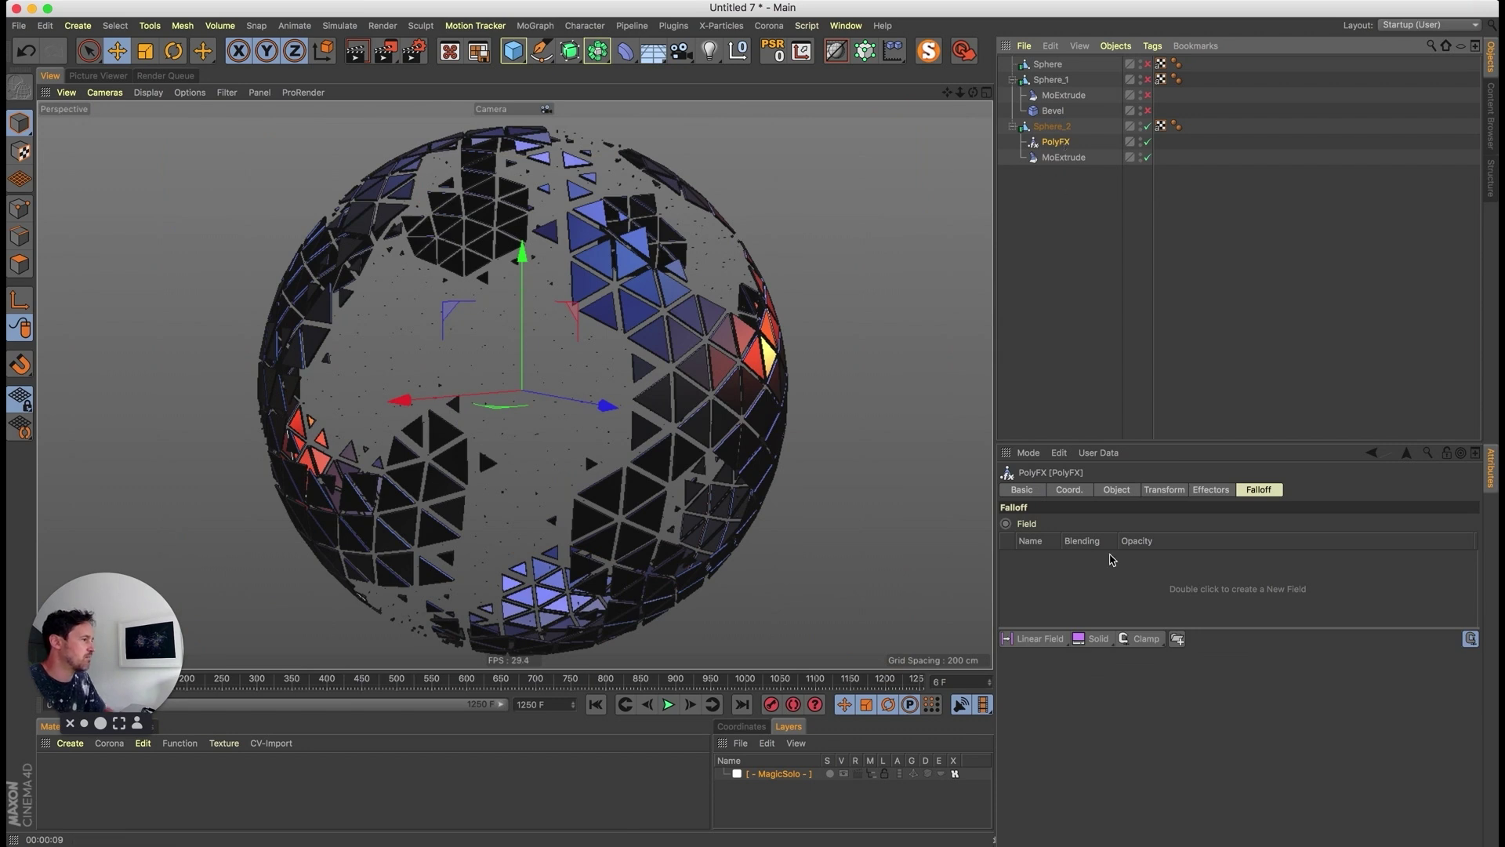
click(1164, 489)
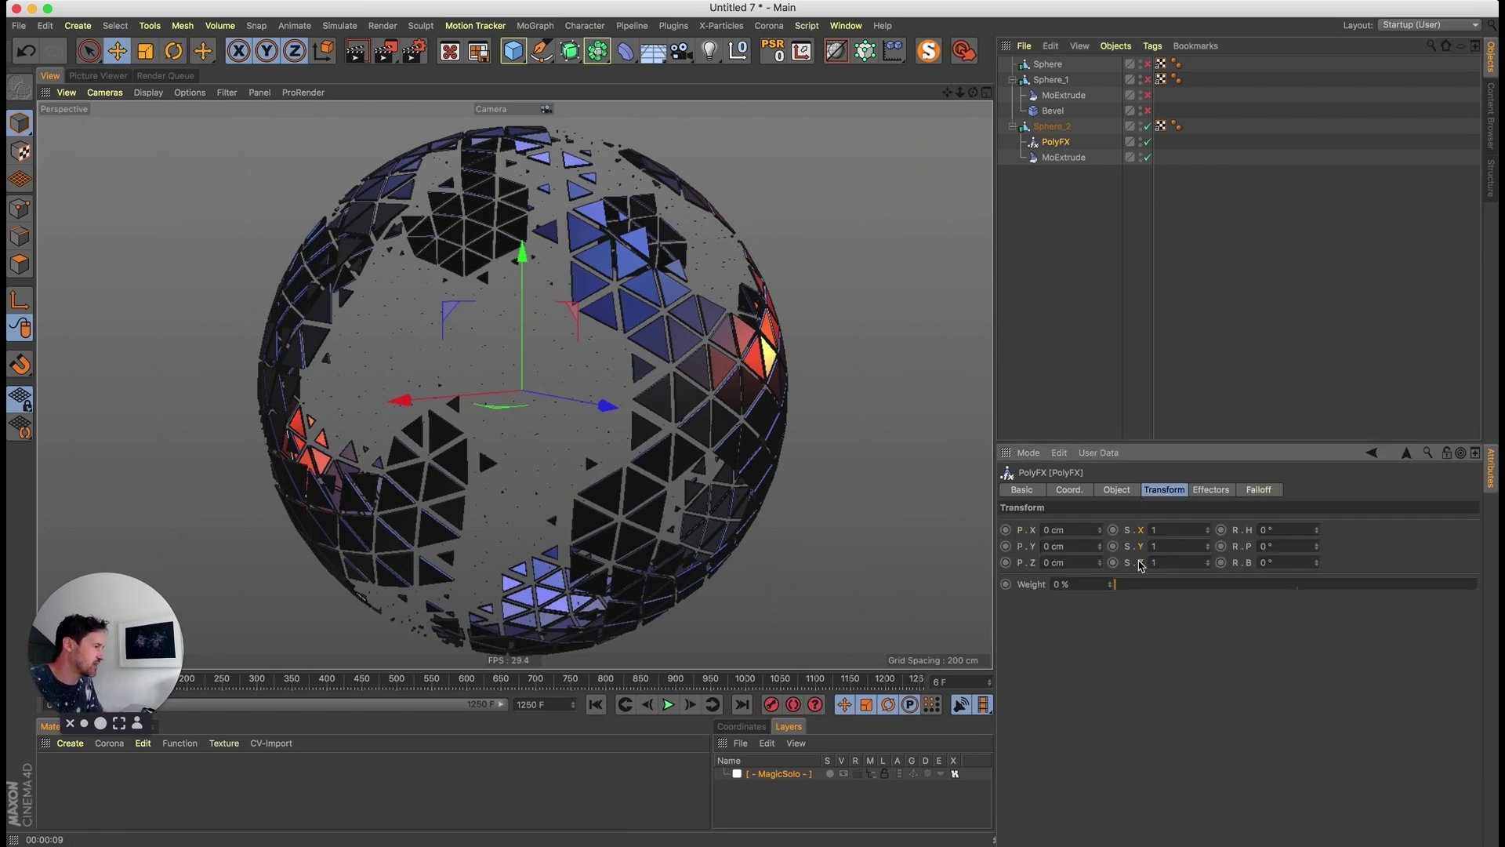
drag(1207, 530, 1204, 578)
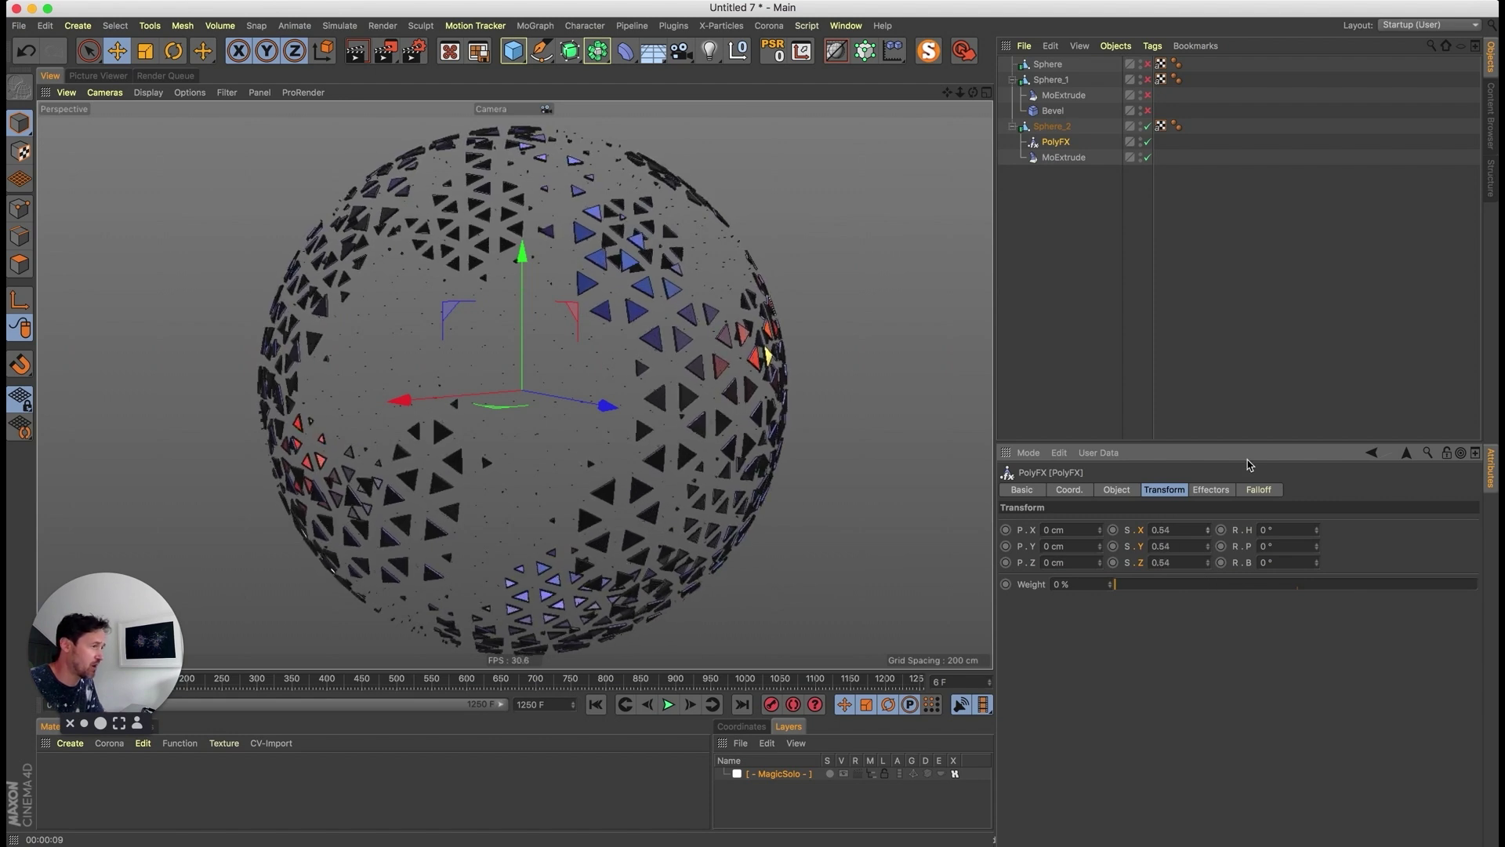
- Play a short stretch of the animation to preview the shrunken triangles of Sphere_2
click(1144, 336)
key(F8)
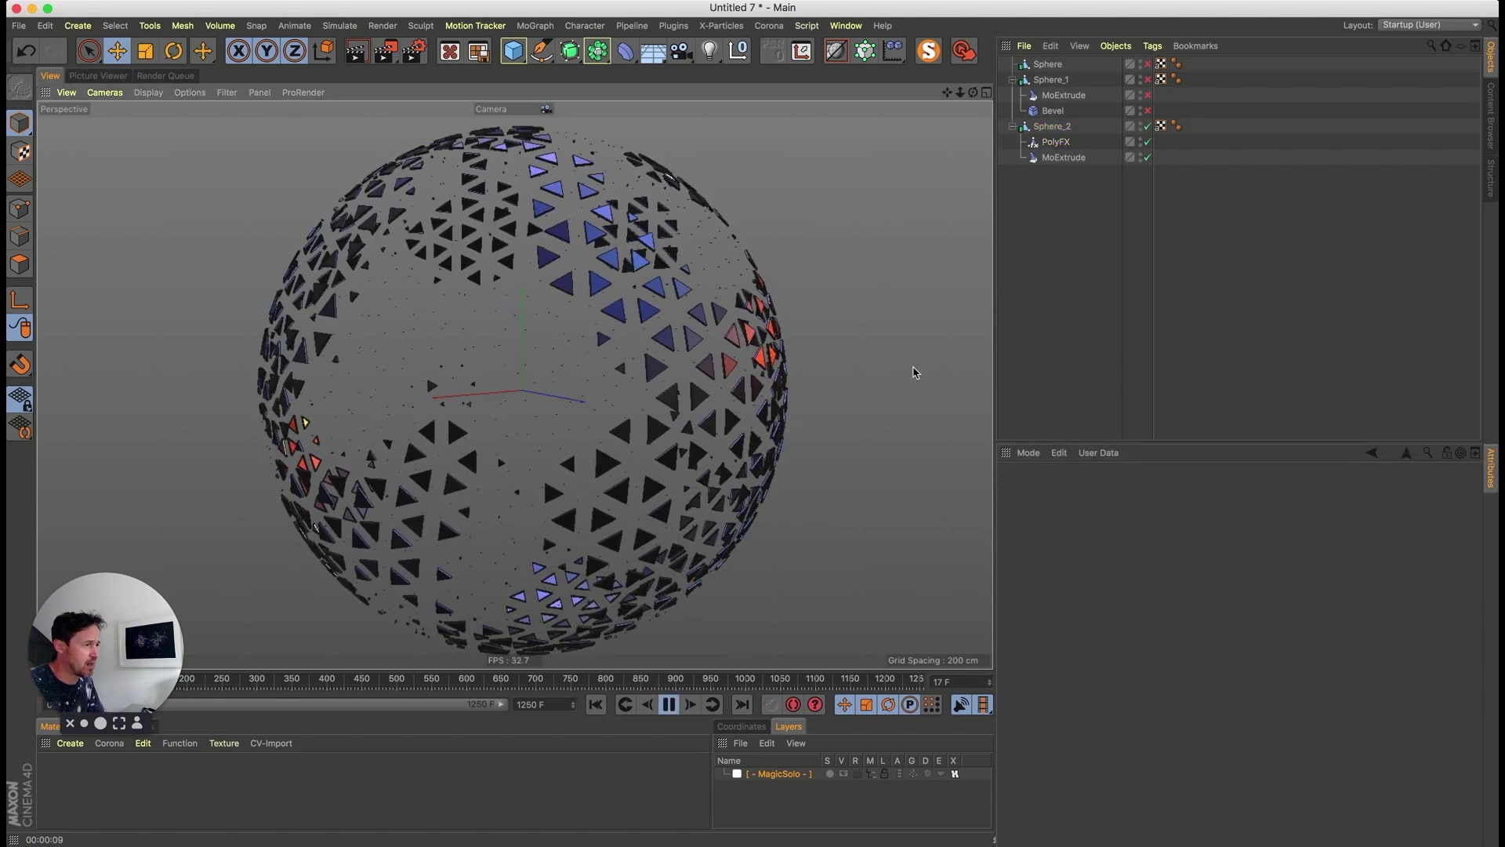
key(F8)
- Try a Plain effector on the PolyFX with a Linear Field as its falloff
click(1057, 142)
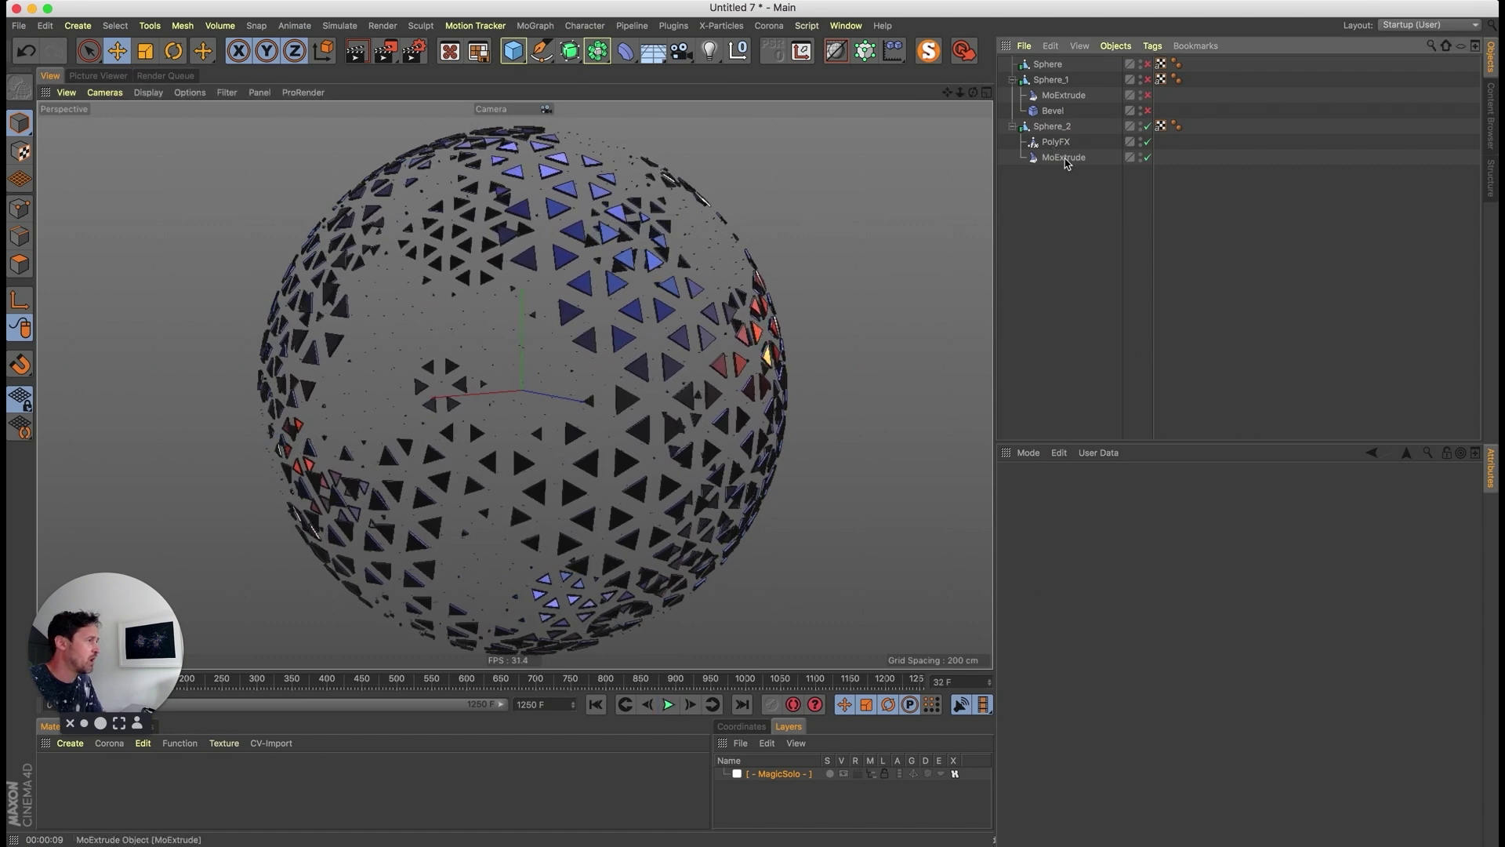
click(893, 51)
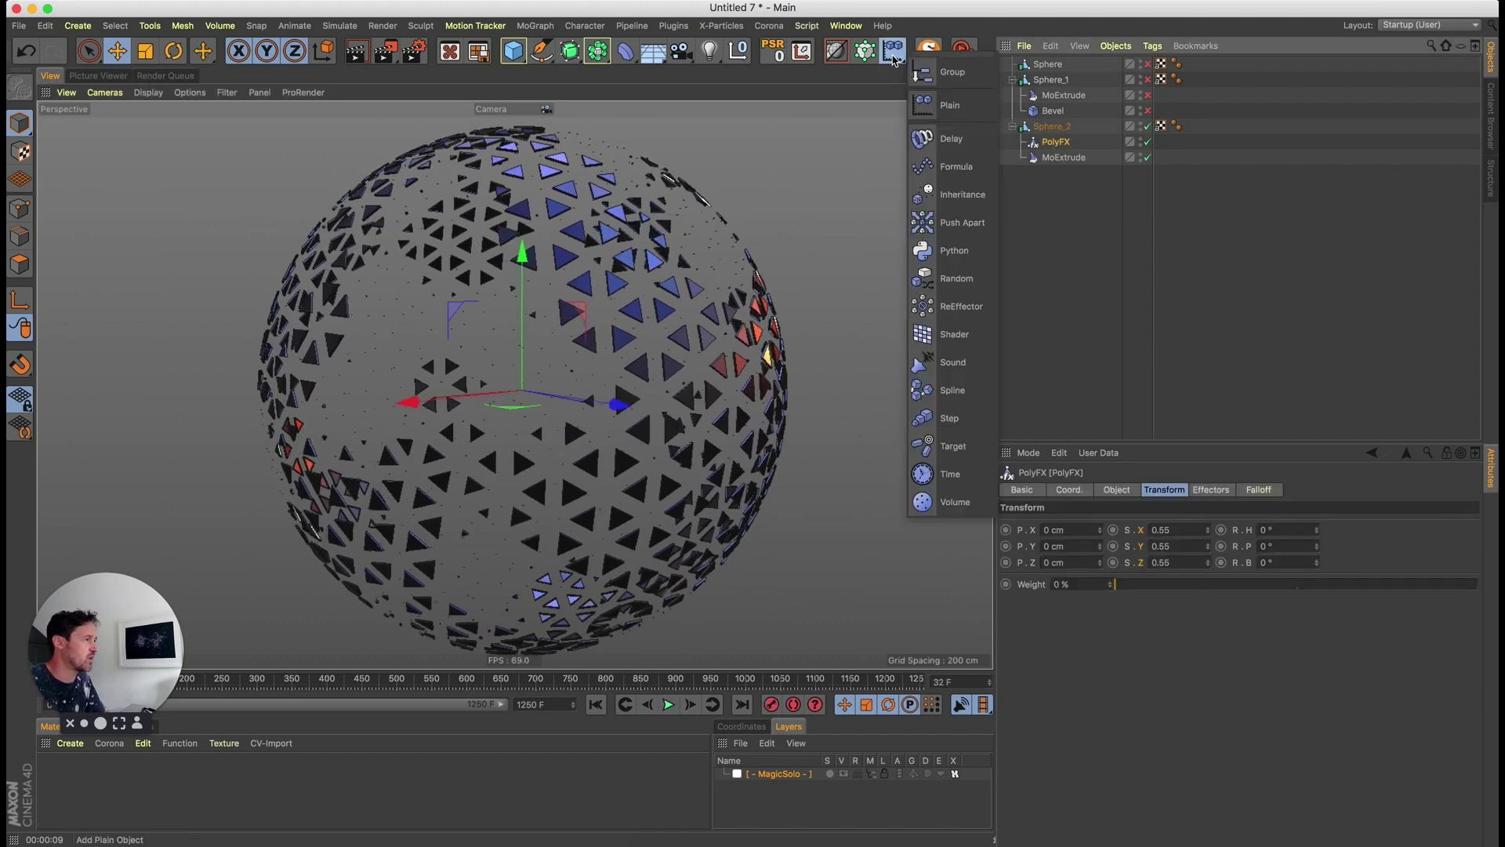
click(949, 105)
click(1264, 489)
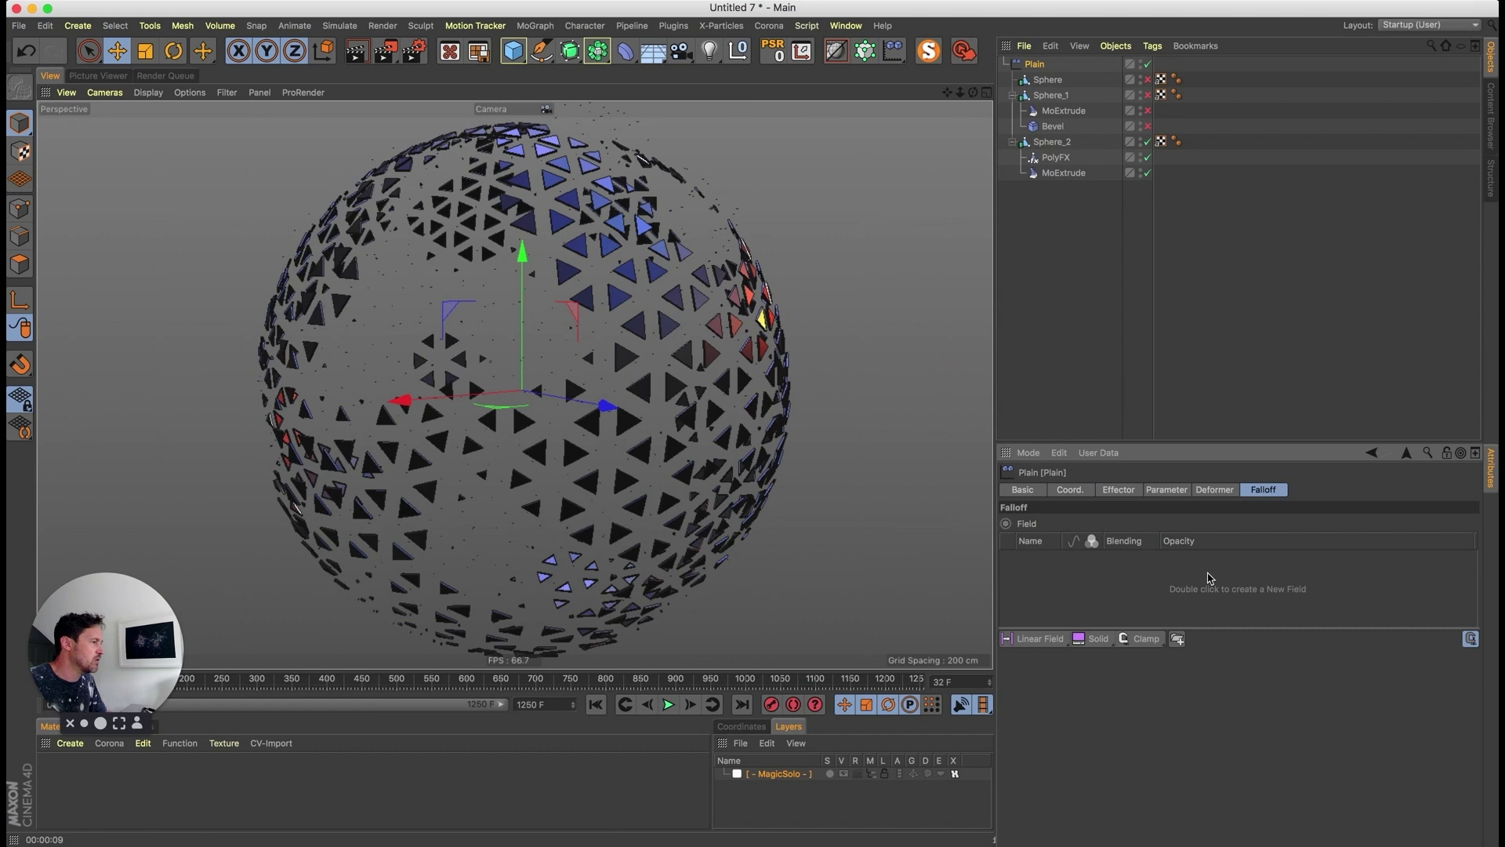
click(1035, 638)
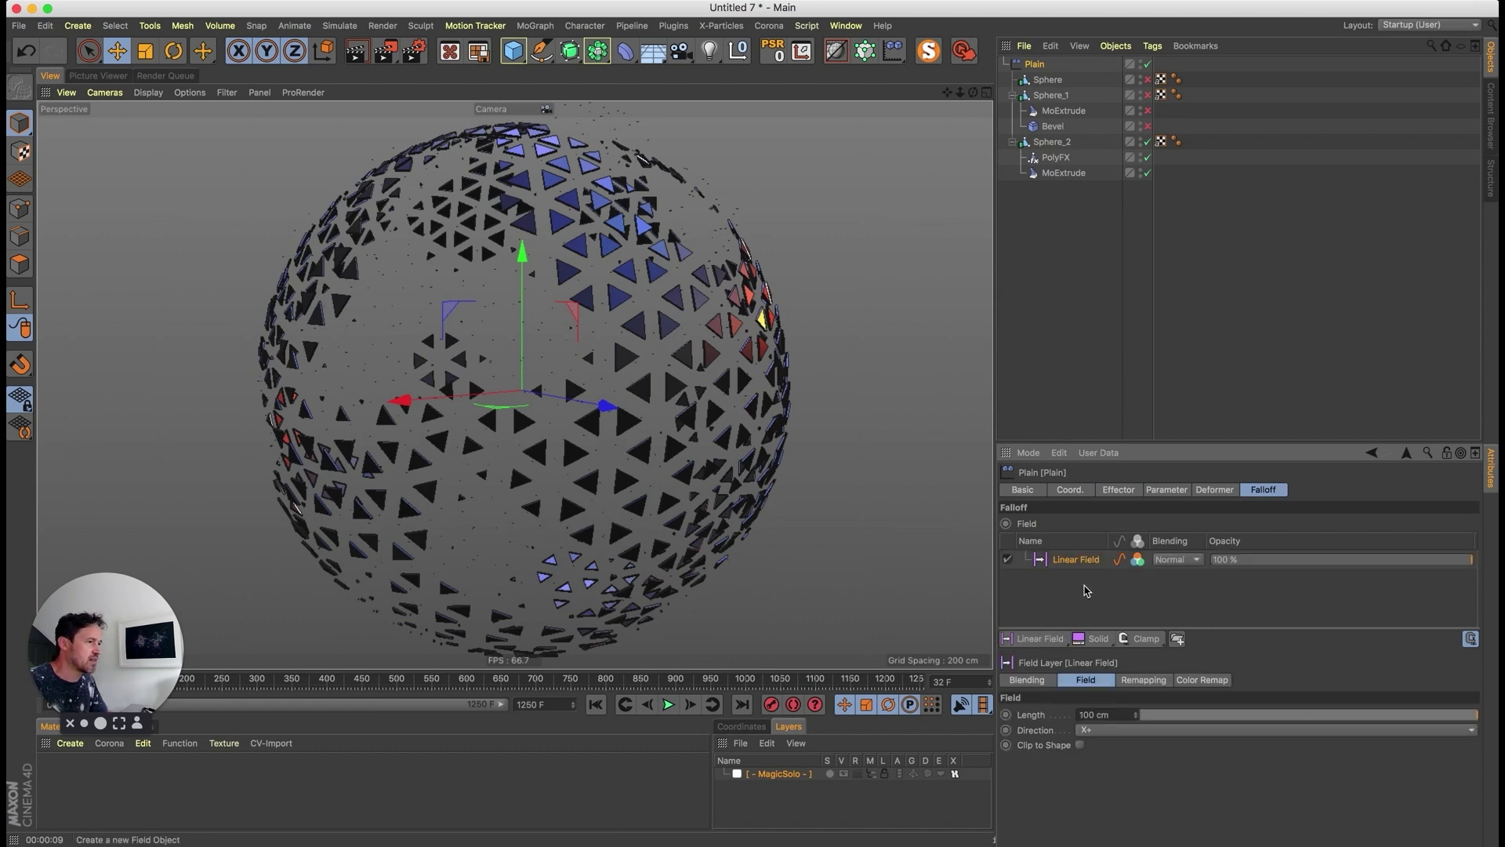
- Try a uniform scale of -1 on the Plain effector and shift it along its X axis
click(1167, 489)
click(1171, 553)
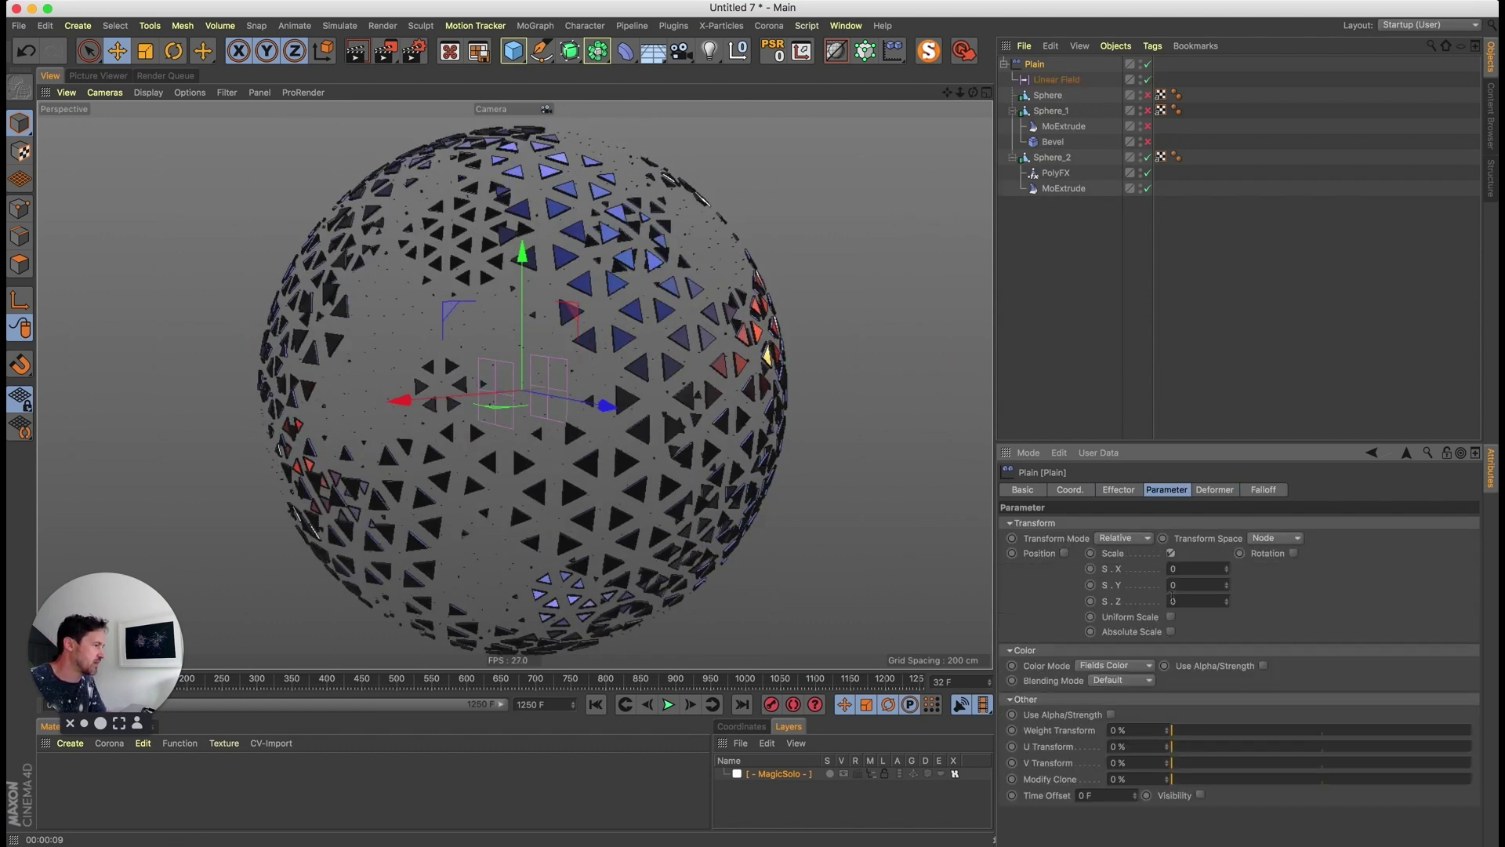
click(1172, 616)
text(-)
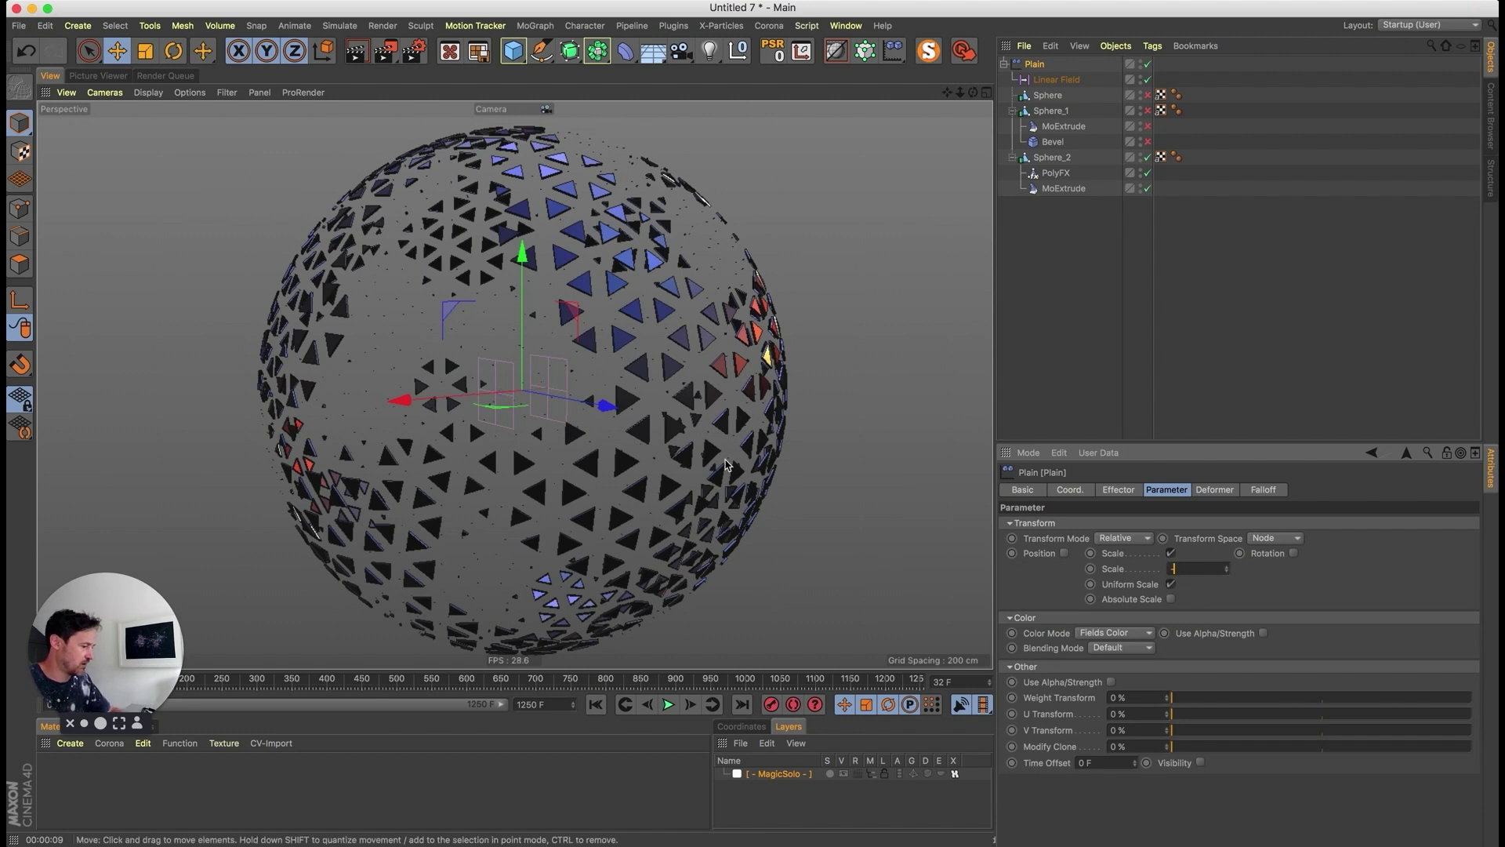
text(1)
key(Return)
drag(397, 400, 325, 515)
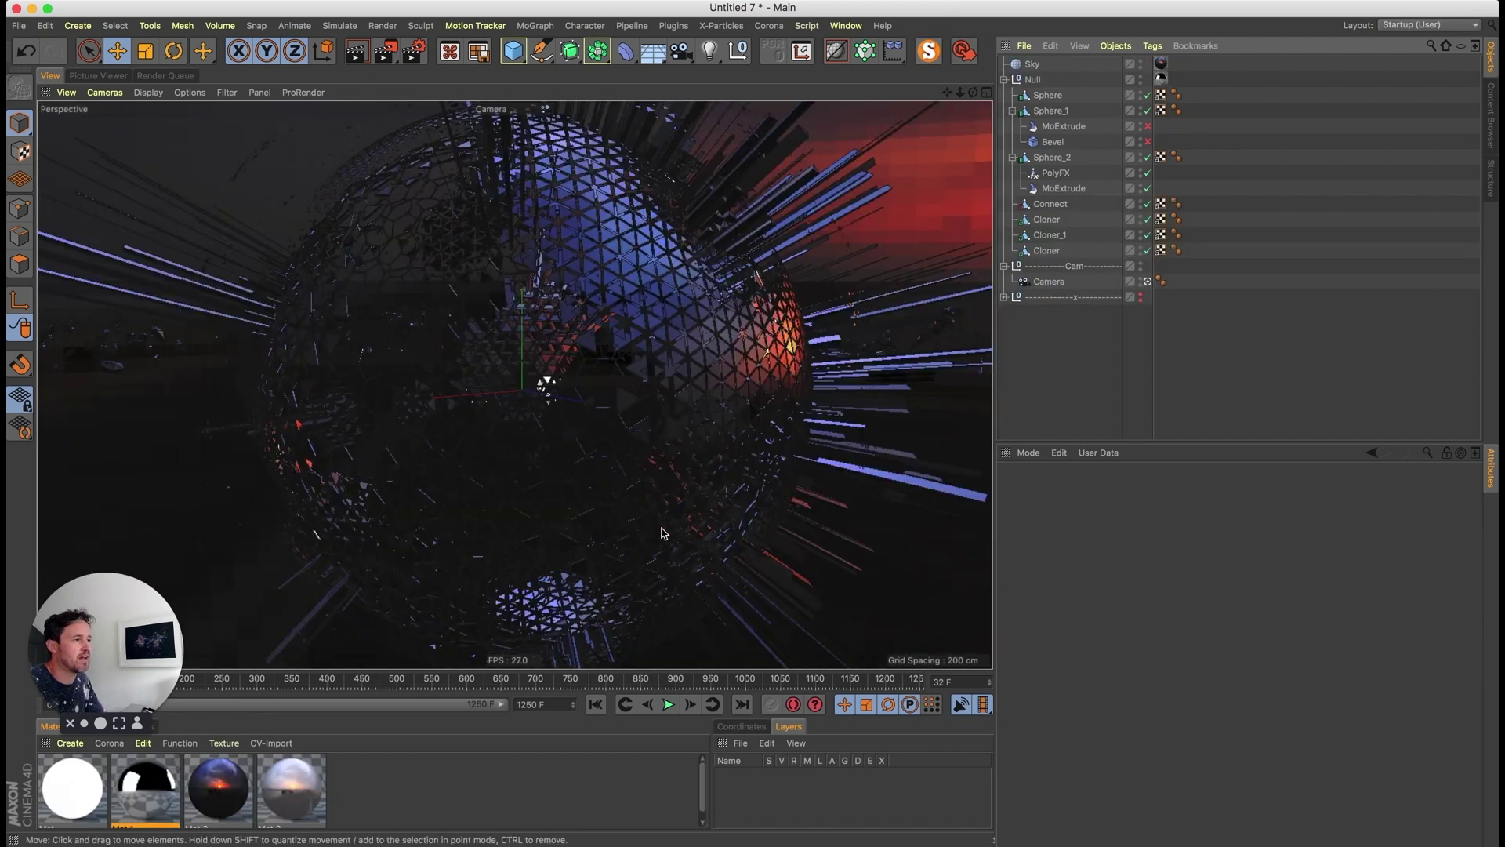
- Display the full scene as a hidden-line wireframe, framing the spiked globe with its surrounding debris ring
mouse_move(700, 402)
alt+right_down()
mouse_move(533, 508)
mouse_move(649, 451)
alt+right_up()
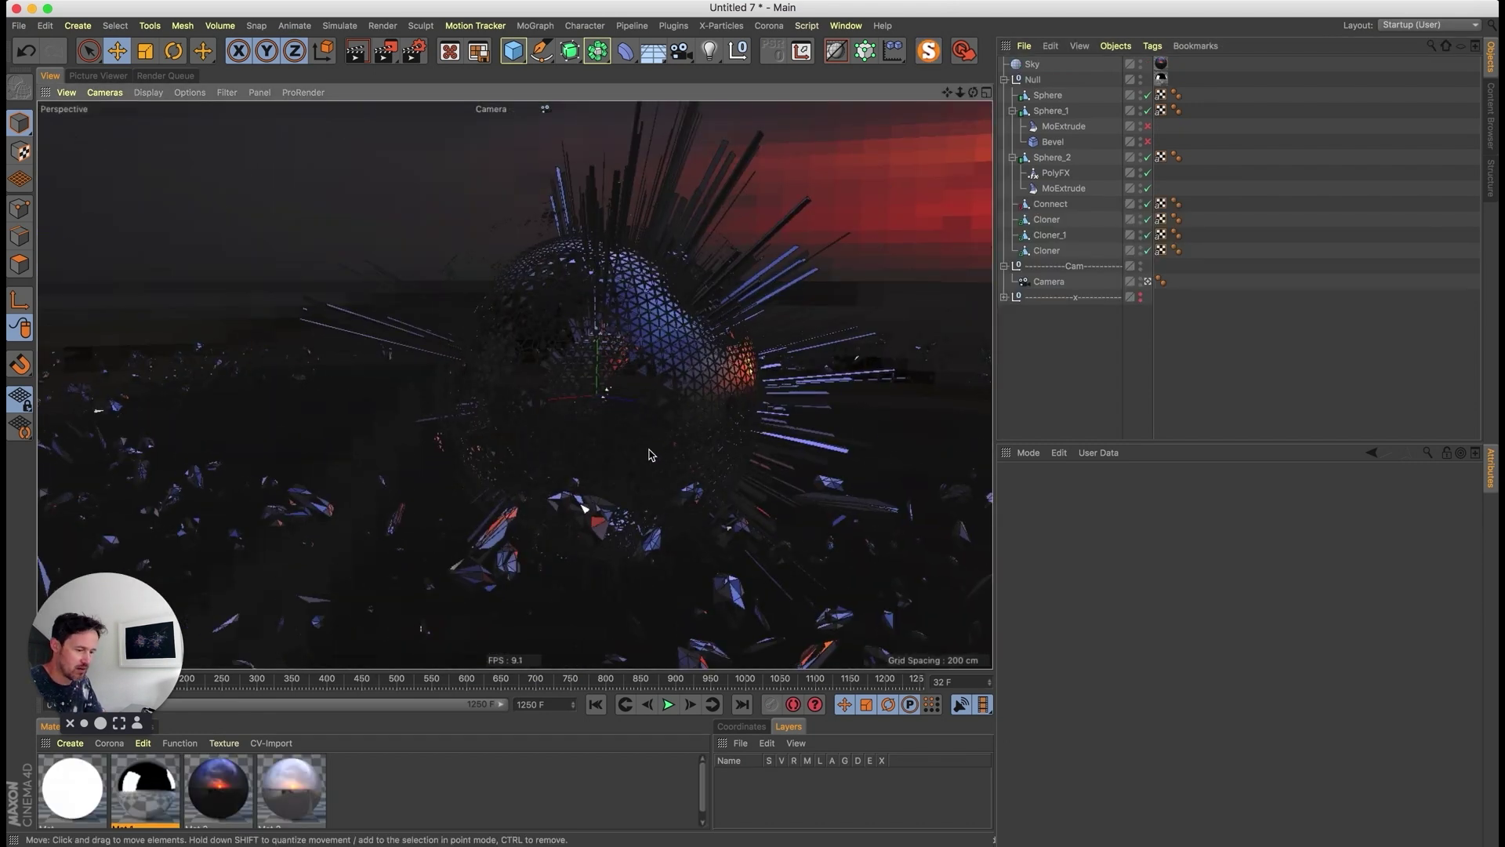
key(n)
key(f)
mouse_move(550, 428)
alt+mouse_down()
mouse_move(528, 436)
mouse_move(519, 476)
mouse_move(531, 417)
alt+mouse_up()
alt+right_drag(530, 417, 425, 472)
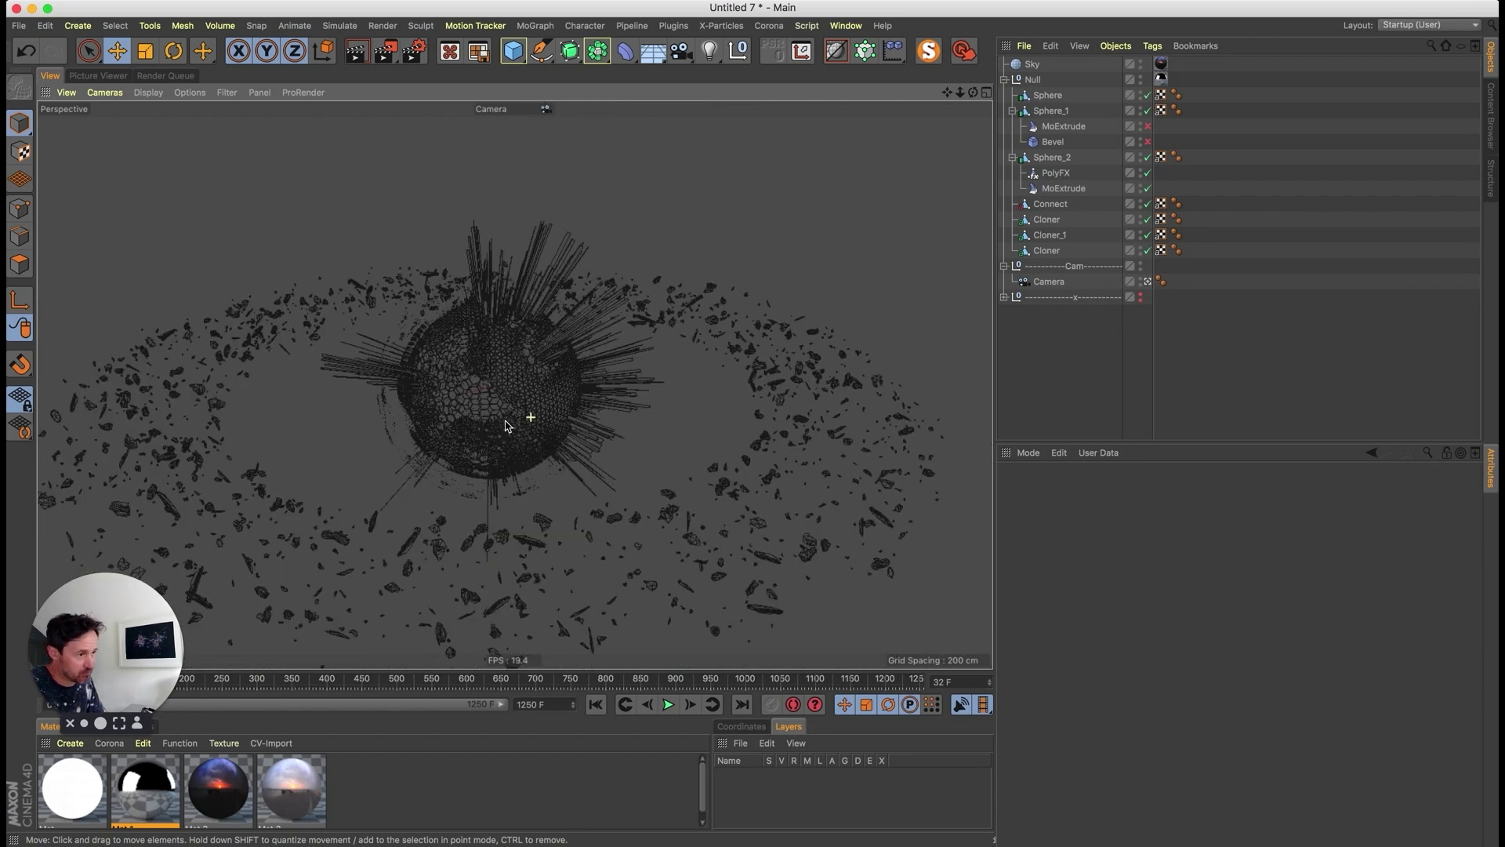
alt+drag(506, 424, 501, 396)
alt+right_drag(508, 363, 609, 377)
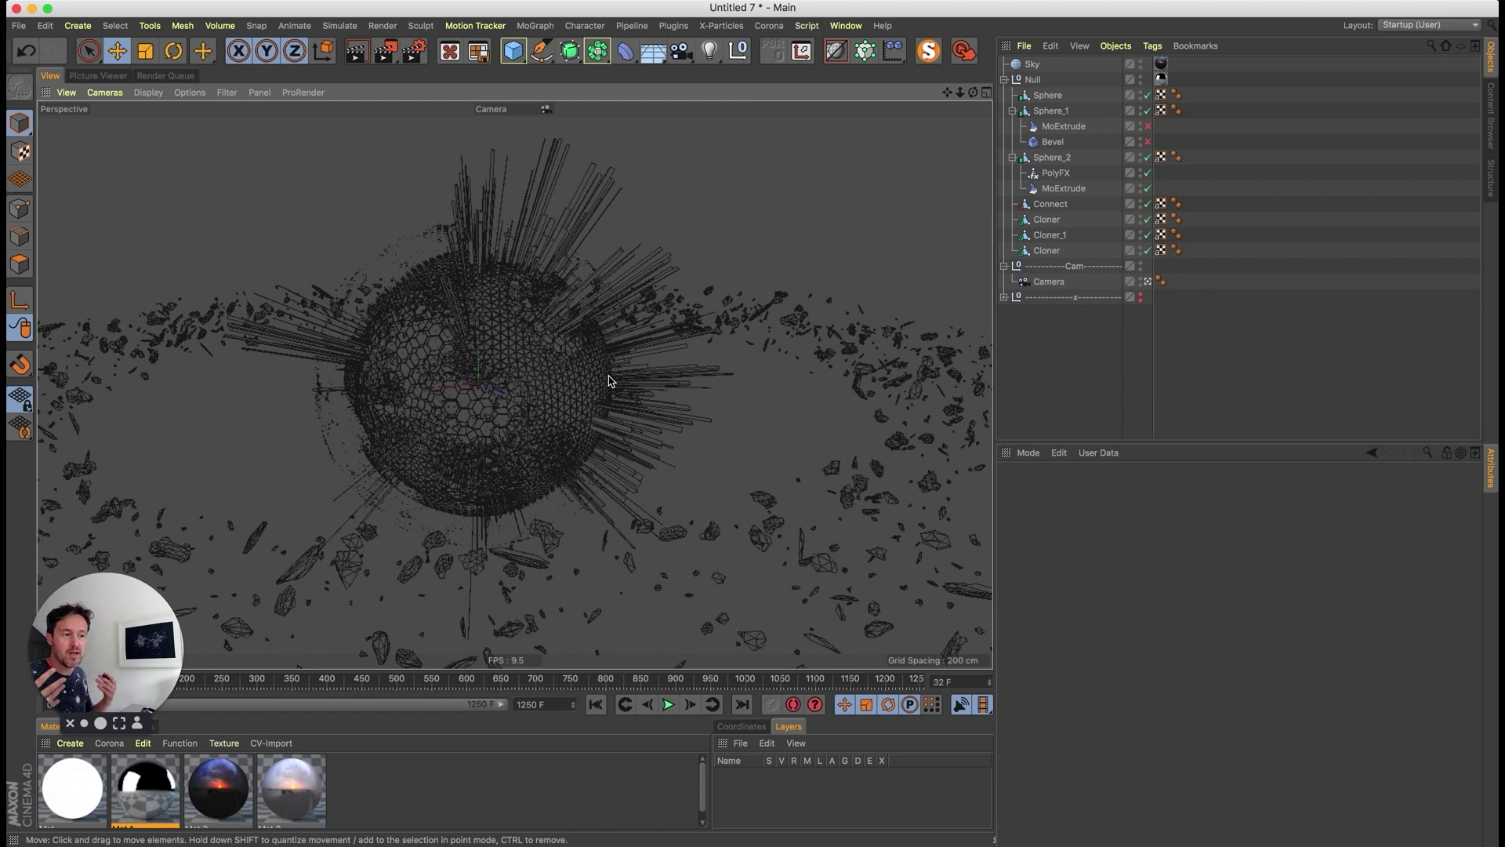
drag(111, 628, 127, 712)
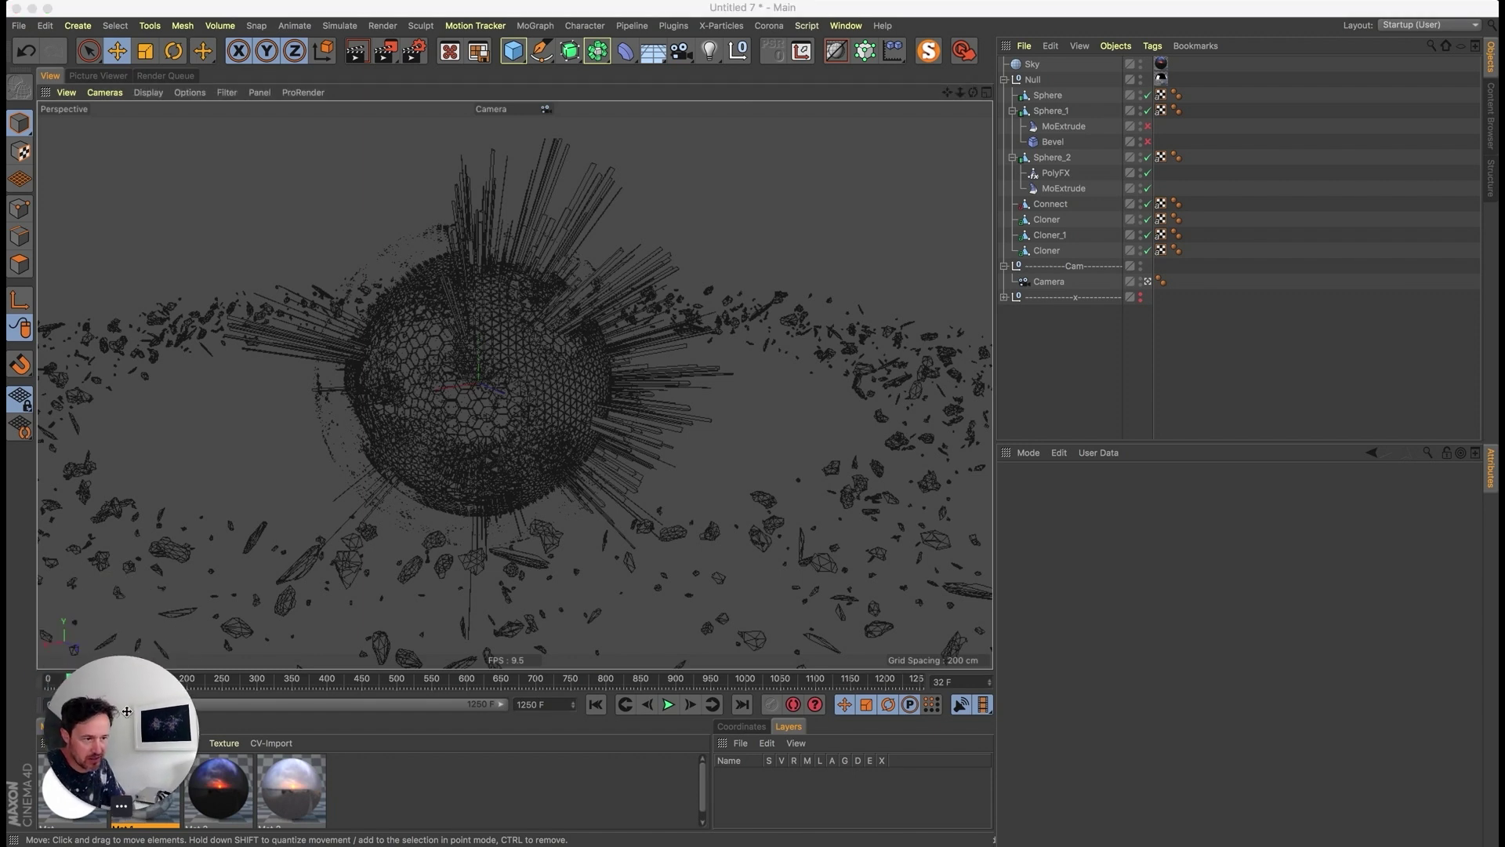
click(512, 377)
mouse_move(512, 376)
alt+right_down()
mouse_move(679, 373)
mouse_move(596, 396)
mouse_move(625, 392)
mouse_move(623, 376)
alt+right_up()
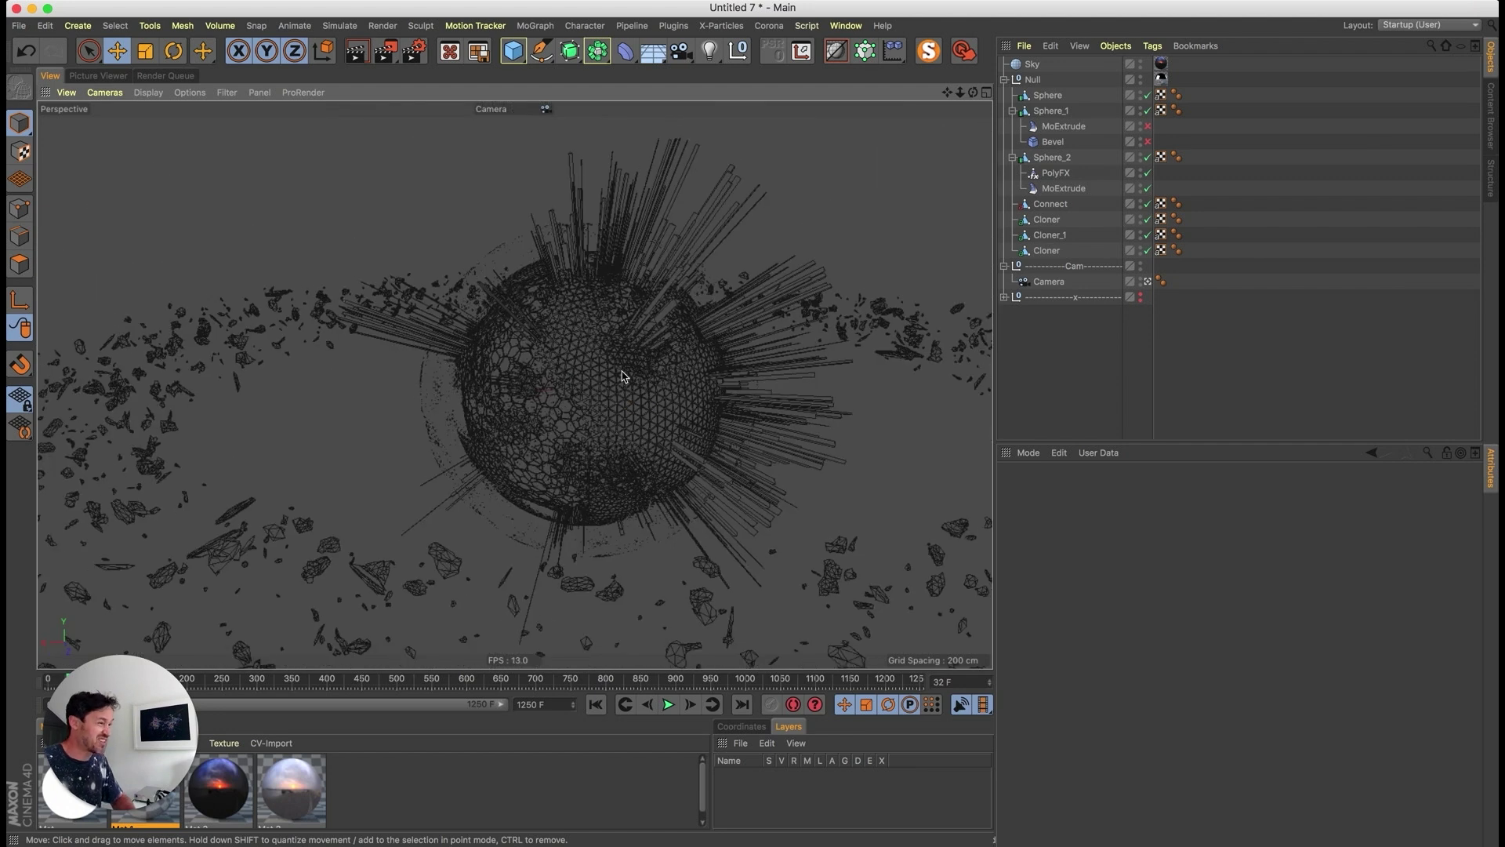
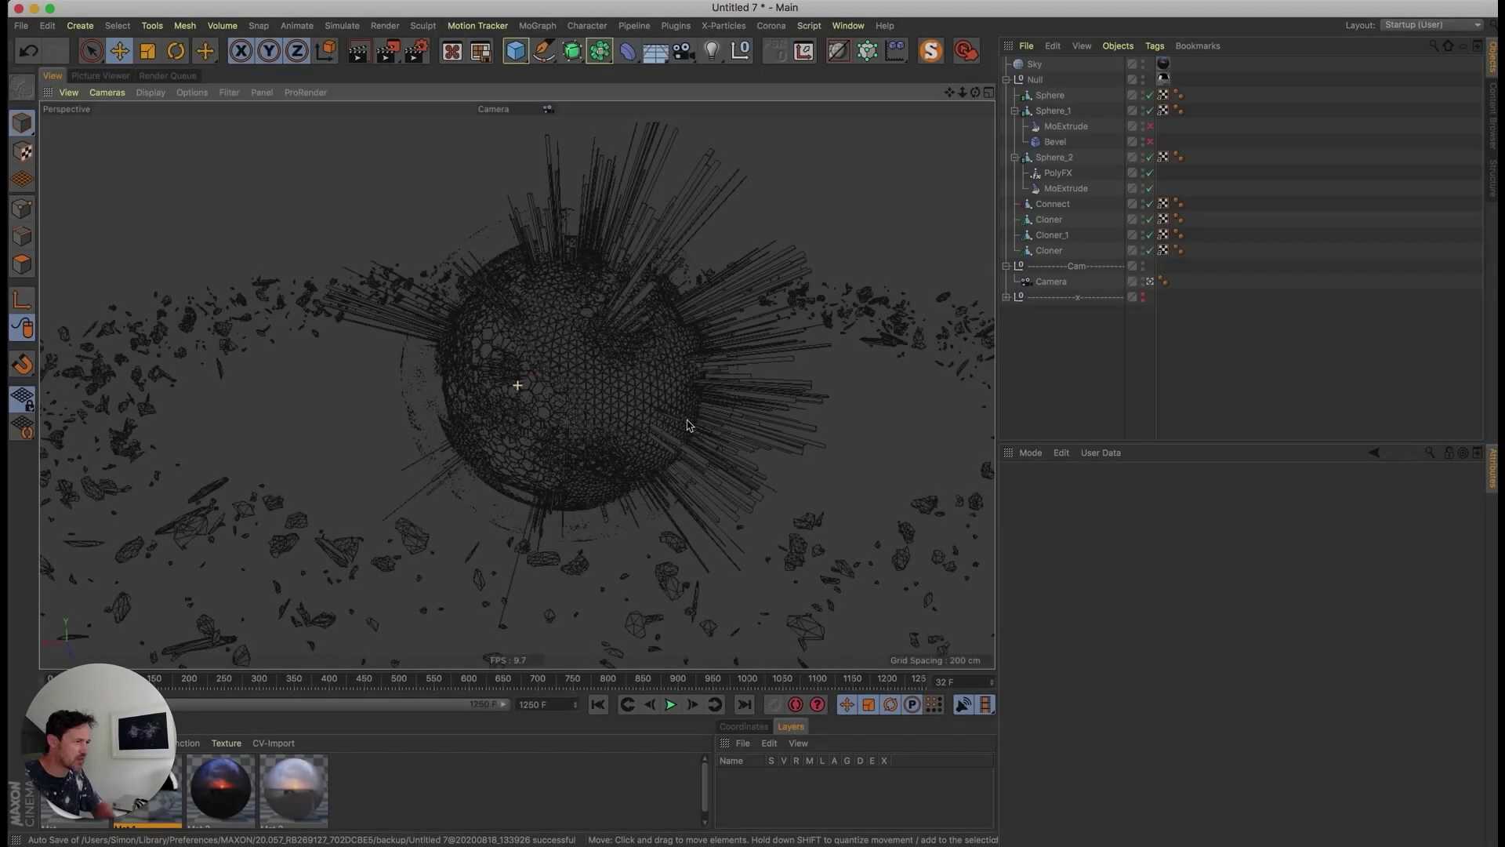
mouse_move(690, 412)
alt+mouse_down()
mouse_move(662, 462)
mouse_move(548, 447)
mouse_move(534, 470)
mouse_move(546, 487)
alt+mouse_up()
alt+drag(484, 534, 471, 533)
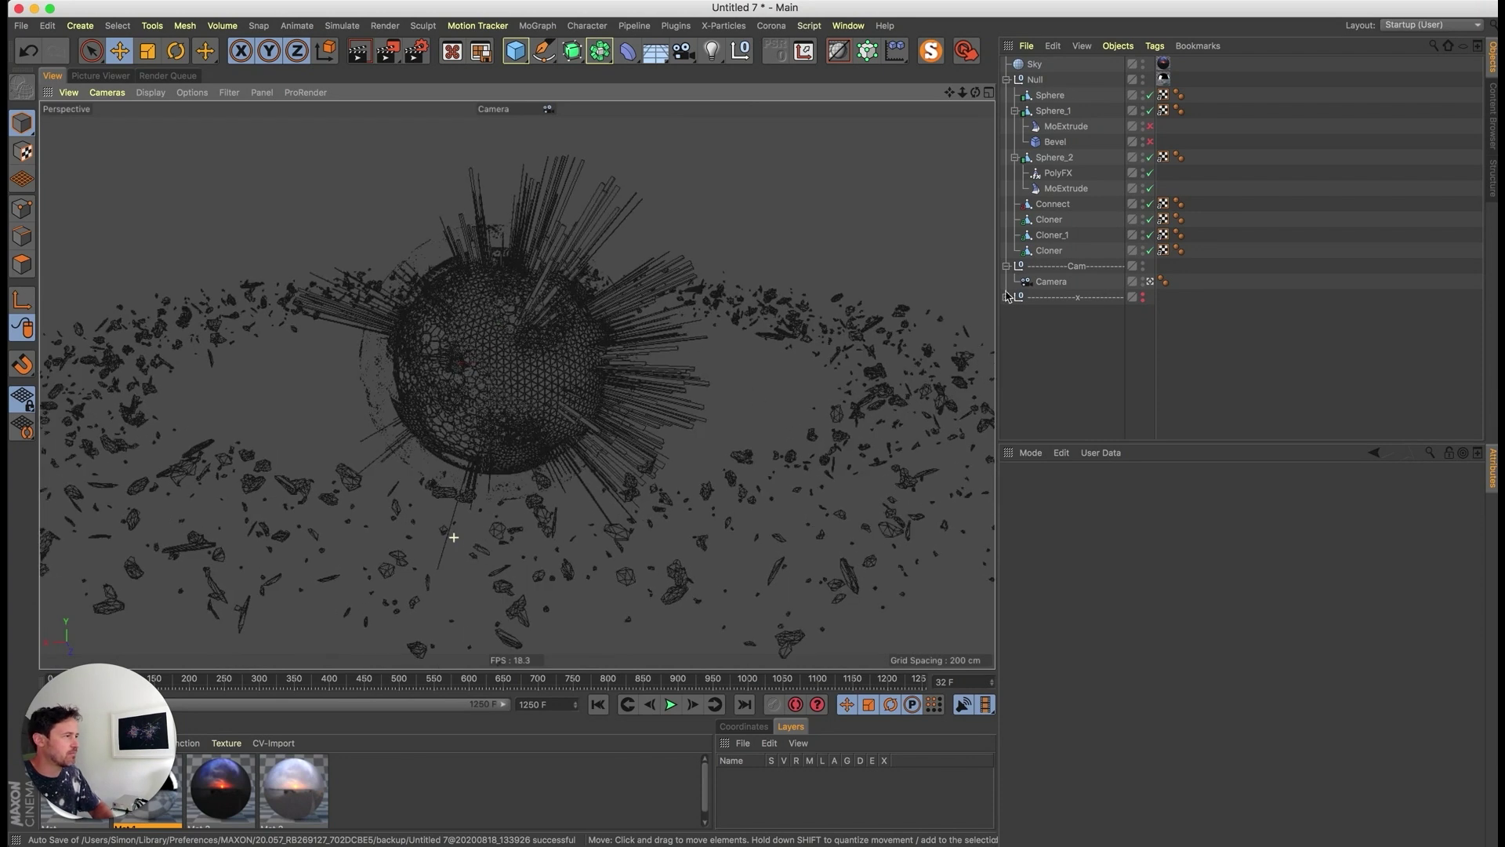
- Rename the last Cloner in the object hierarchy as Debris
click(1043, 251)
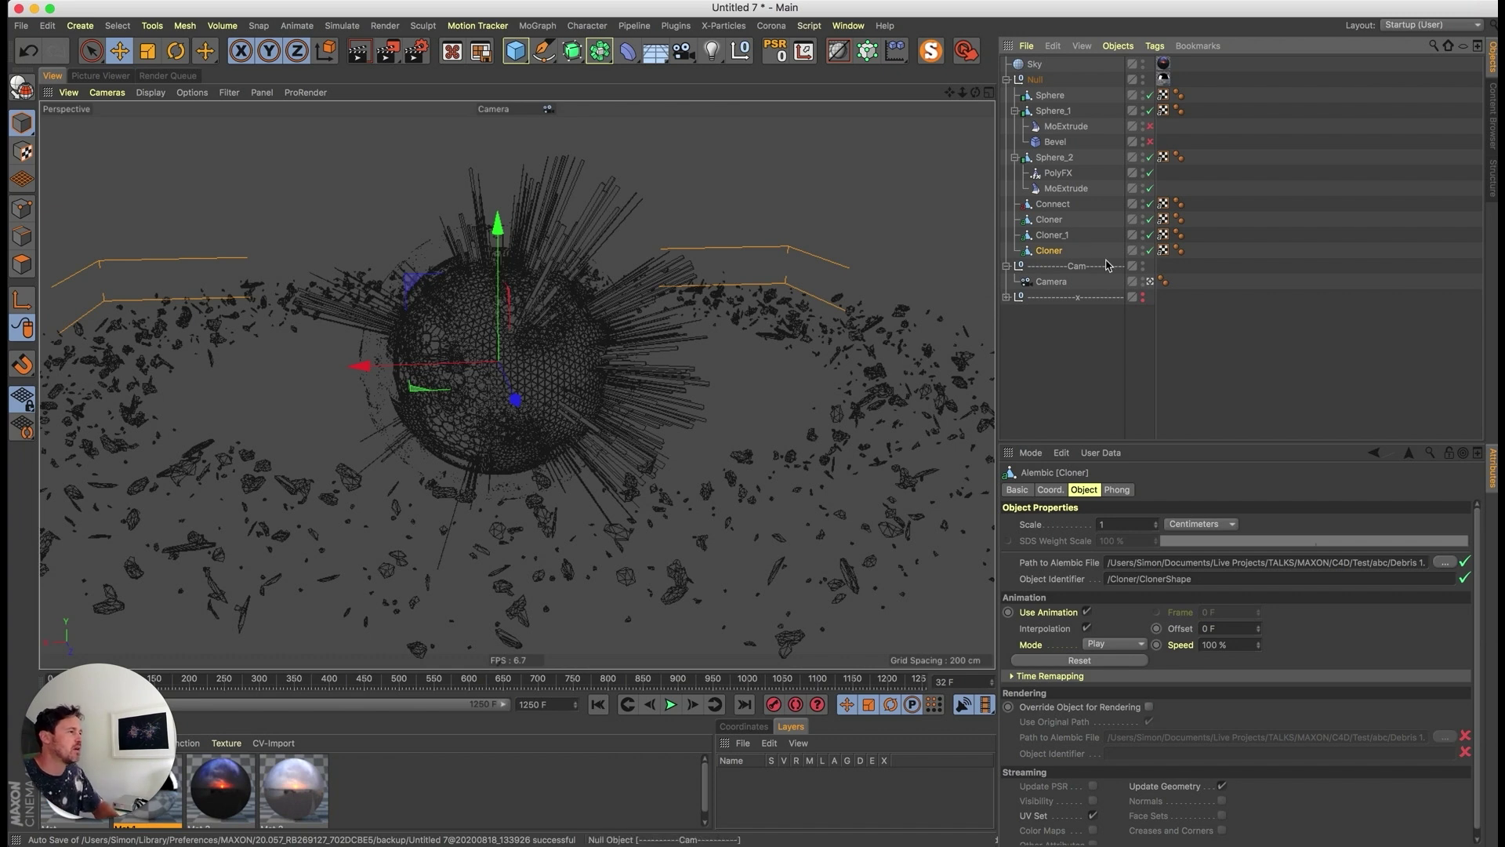
double_click(1048, 251)
text(Cebris)
key(Return)
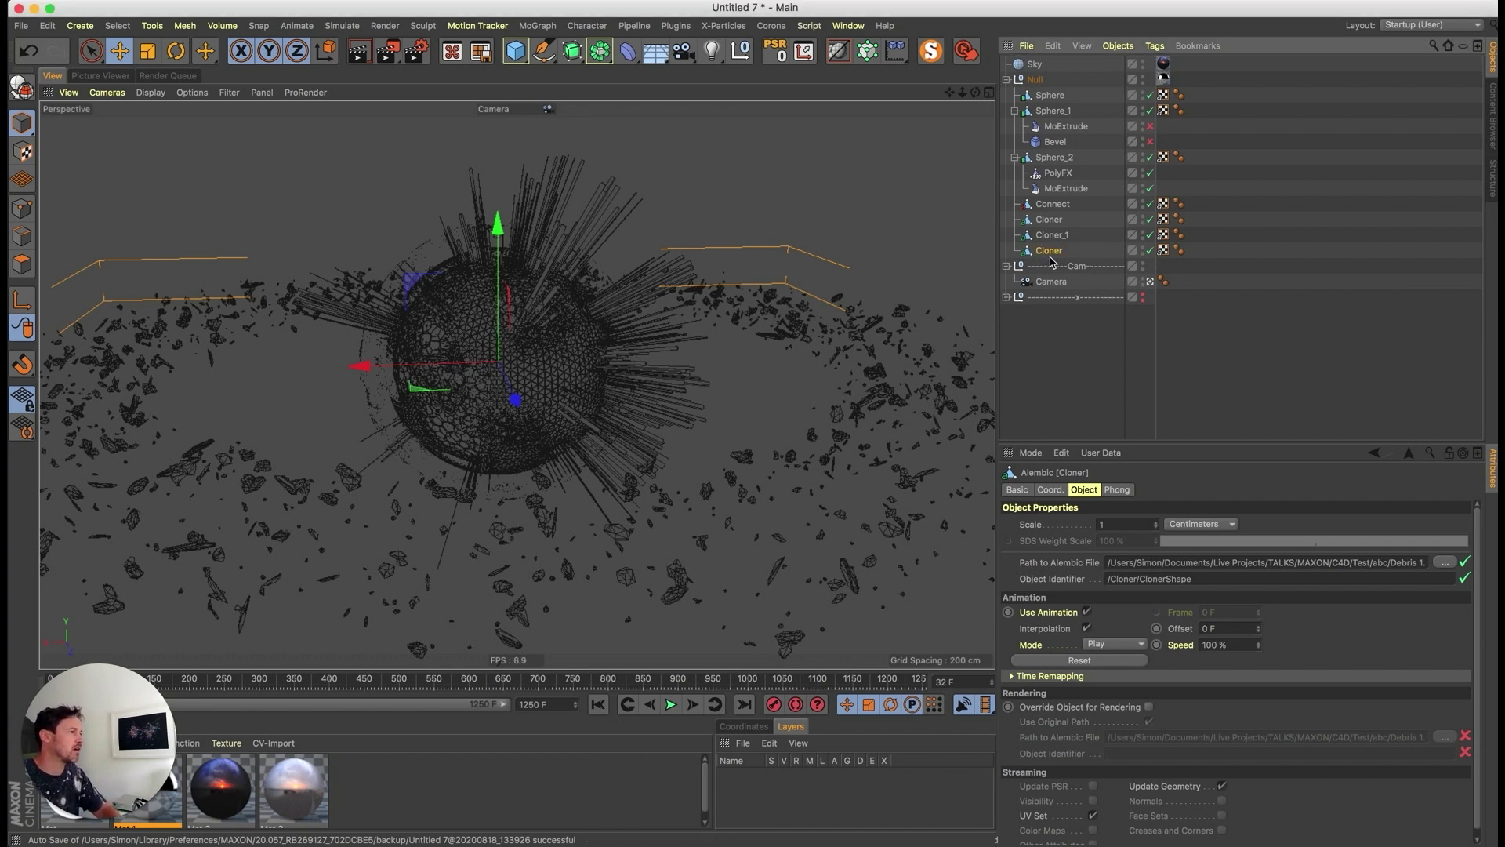
- Duplicate the Debris object, convert the copy to an editable polygon object and switch to polygon mode
ctrl+drag(1048, 249, 1058, 252)
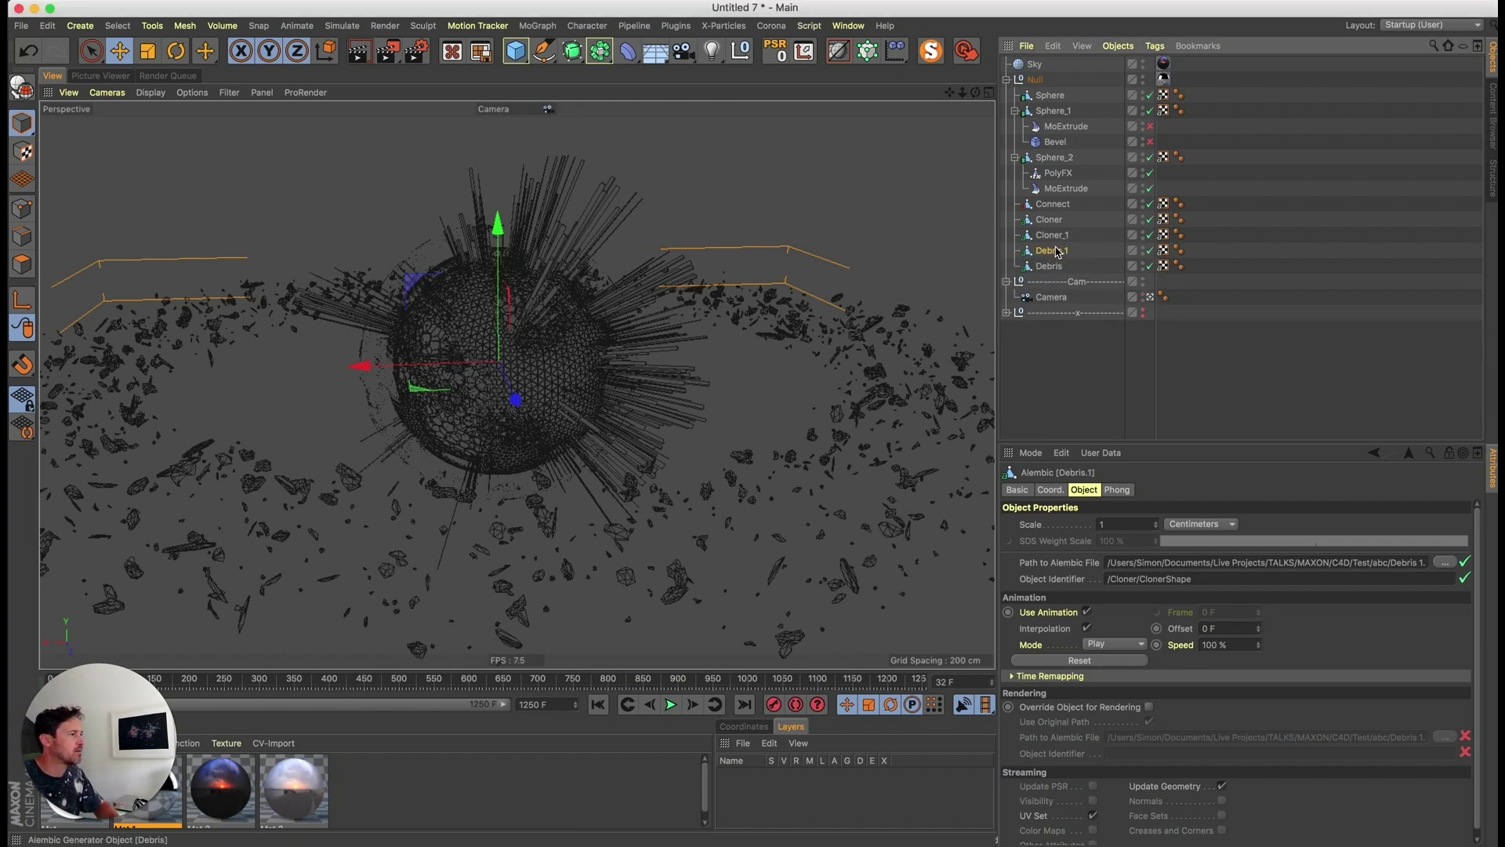
key(c)
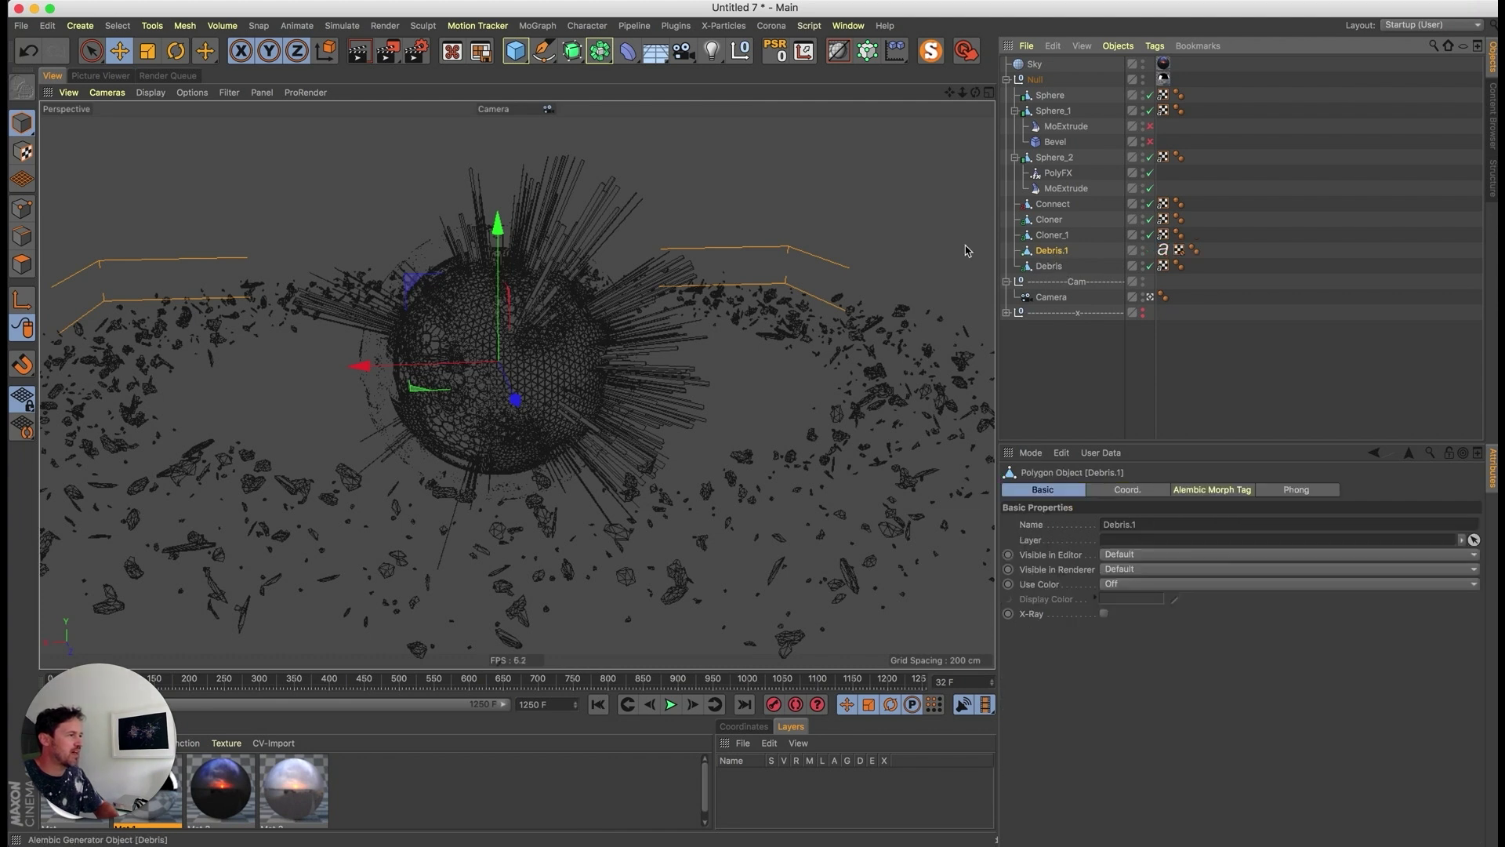
click(22, 264)
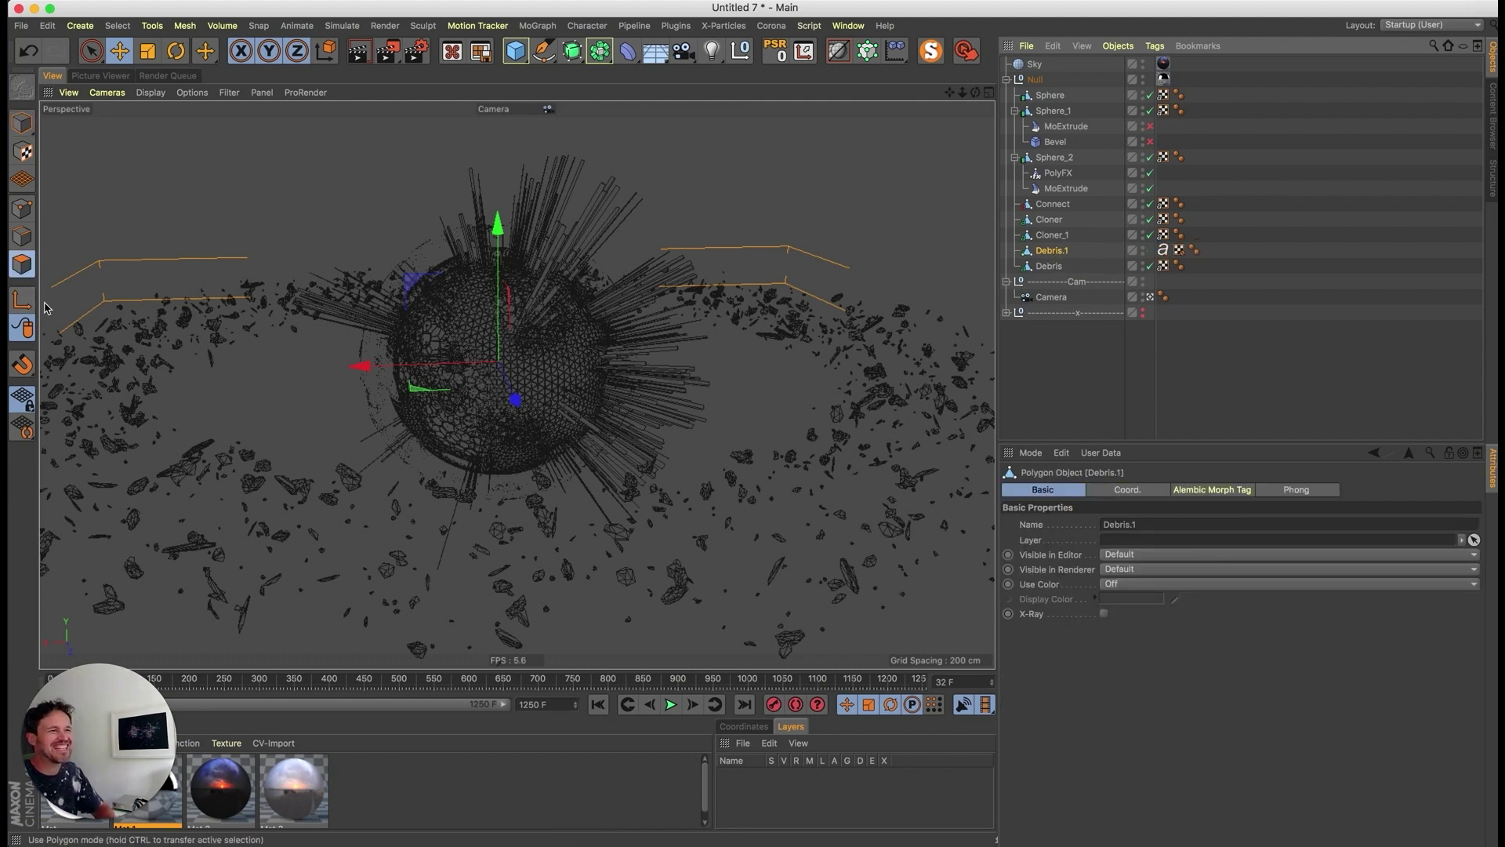
- Select about a dozen debris chunks scattered around the ring, extending one picked polygon on each to its whole connected piece
click(673, 592)
shift+click(389, 570)
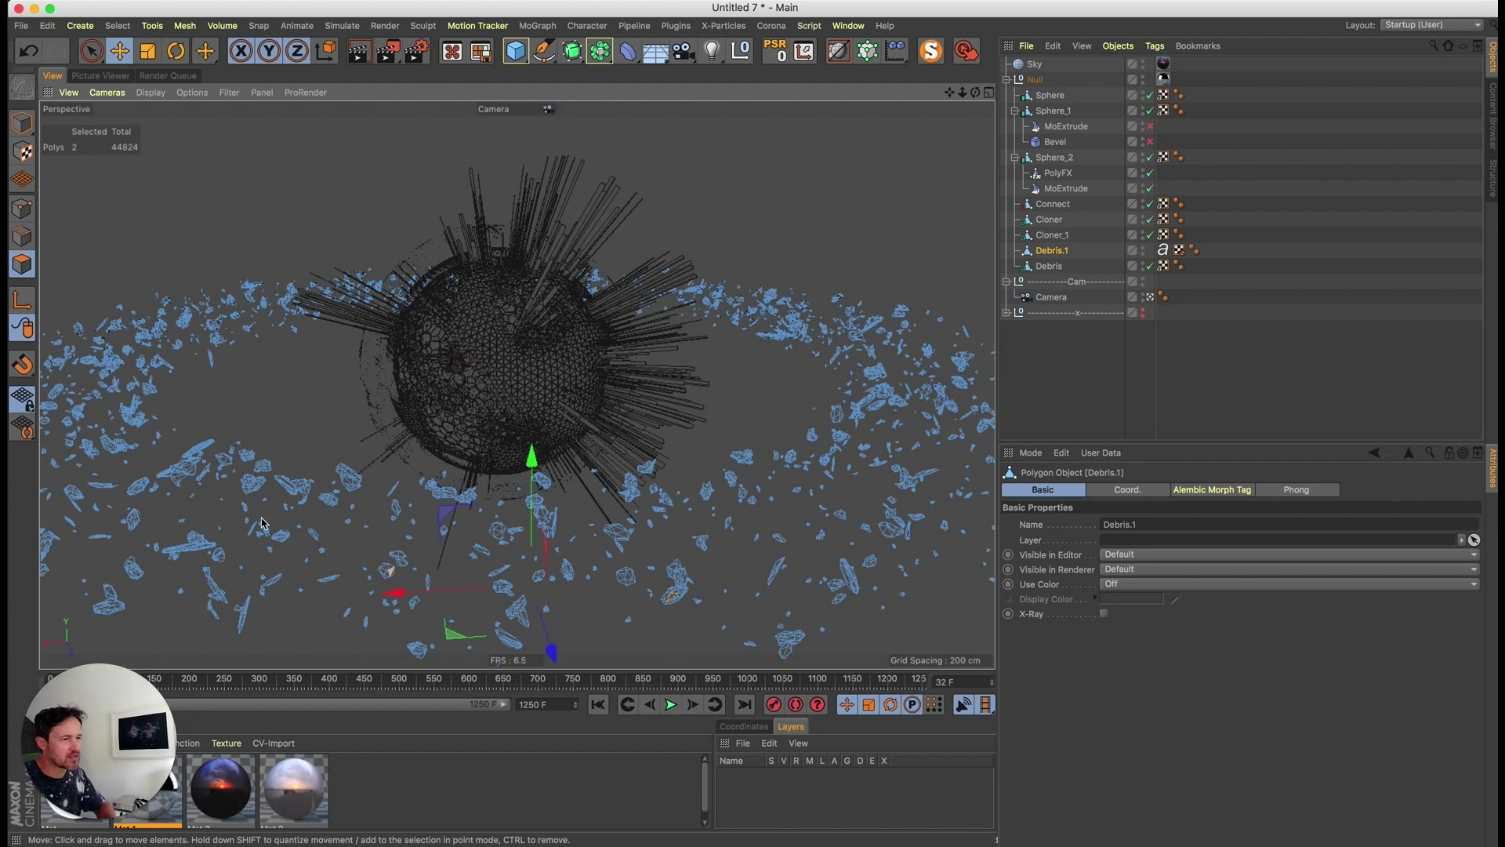
shift+click(256, 483)
shift+click(108, 448)
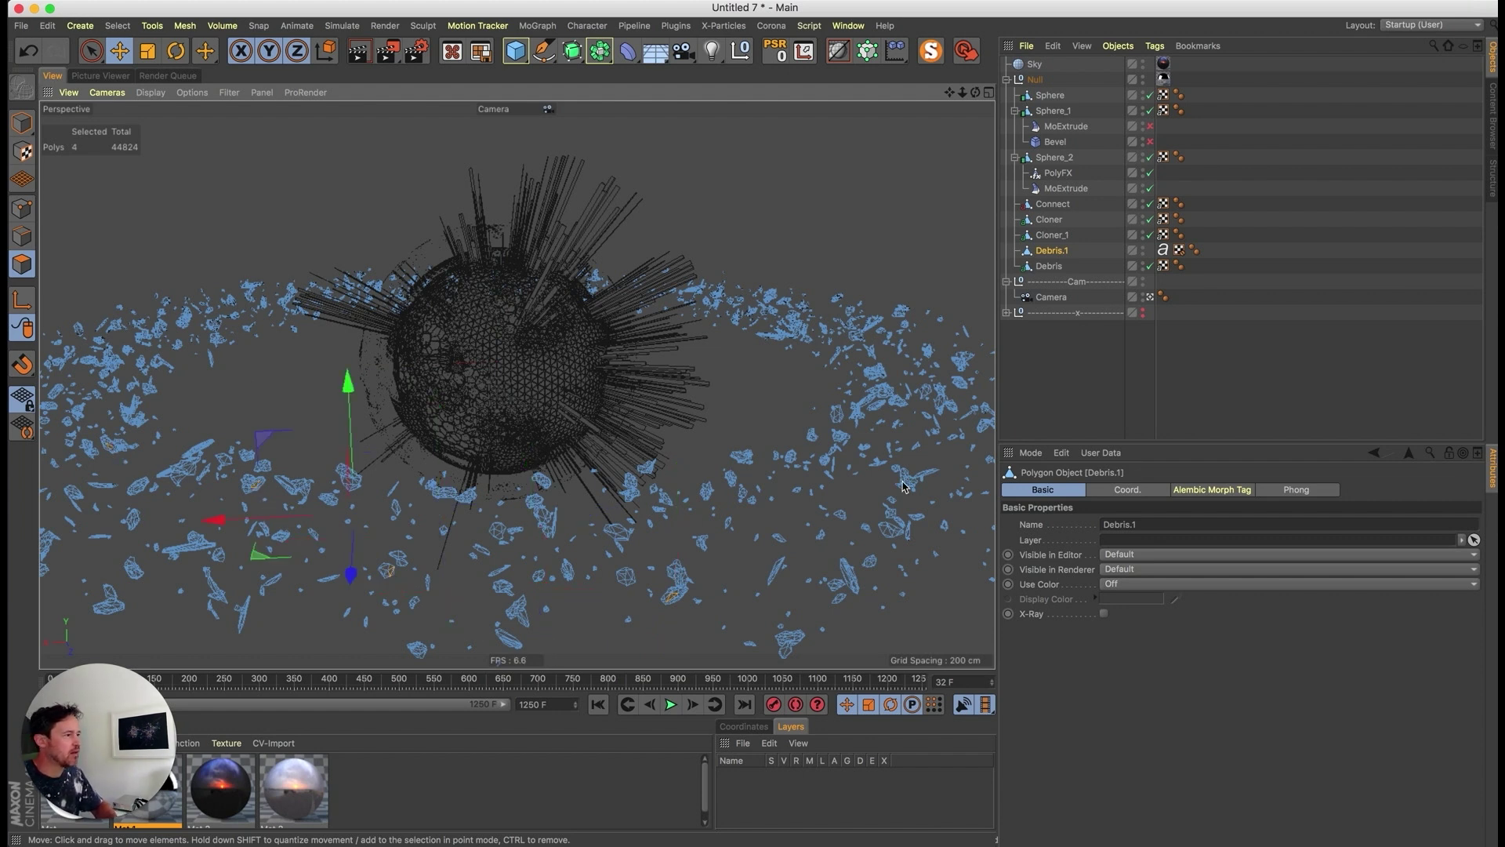
shift+click(892, 531)
shift+click(877, 372)
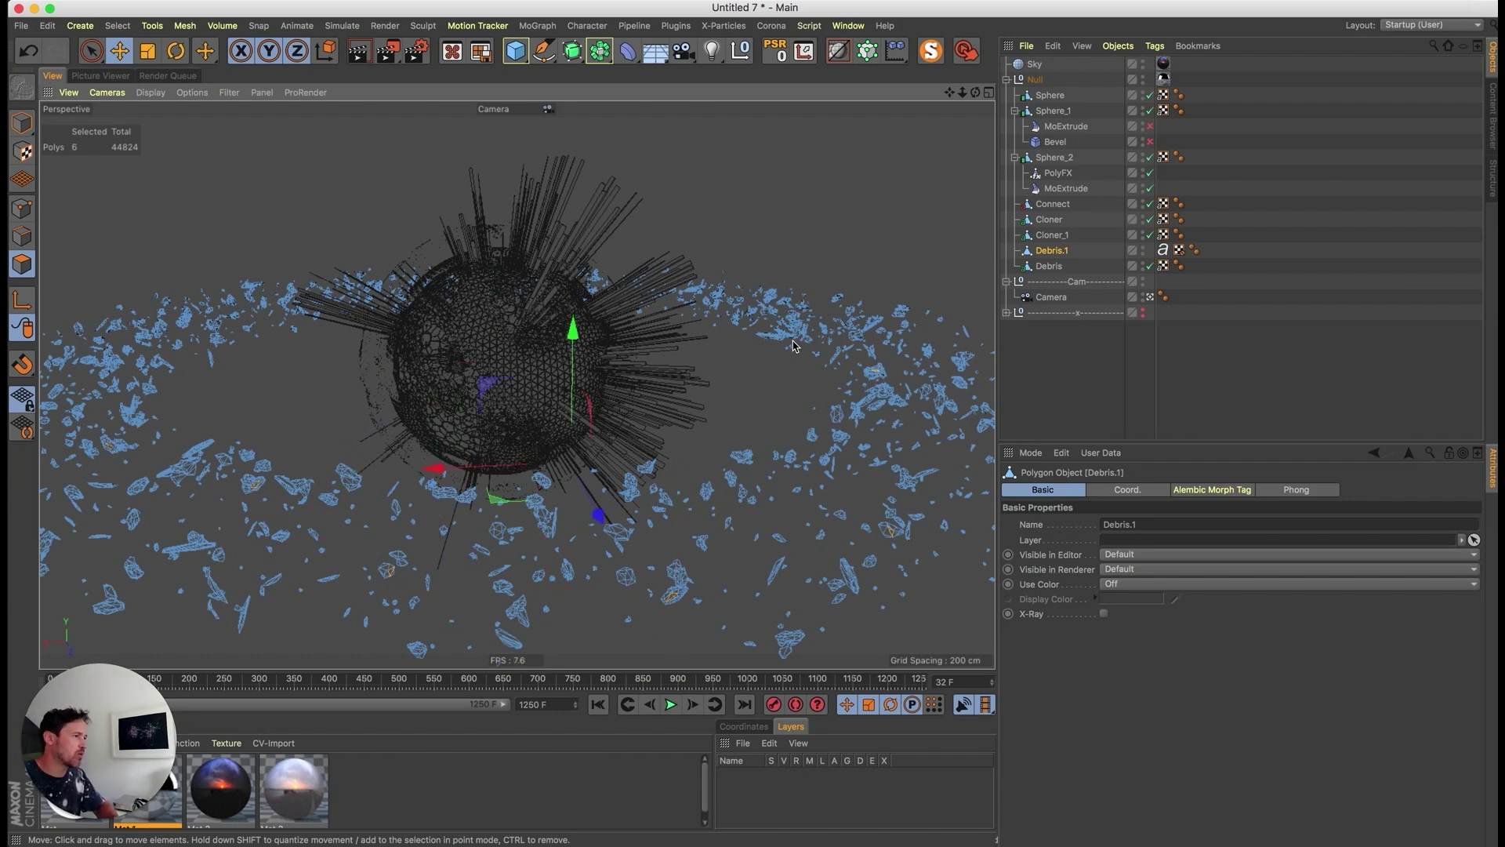
shift+click(210, 325)
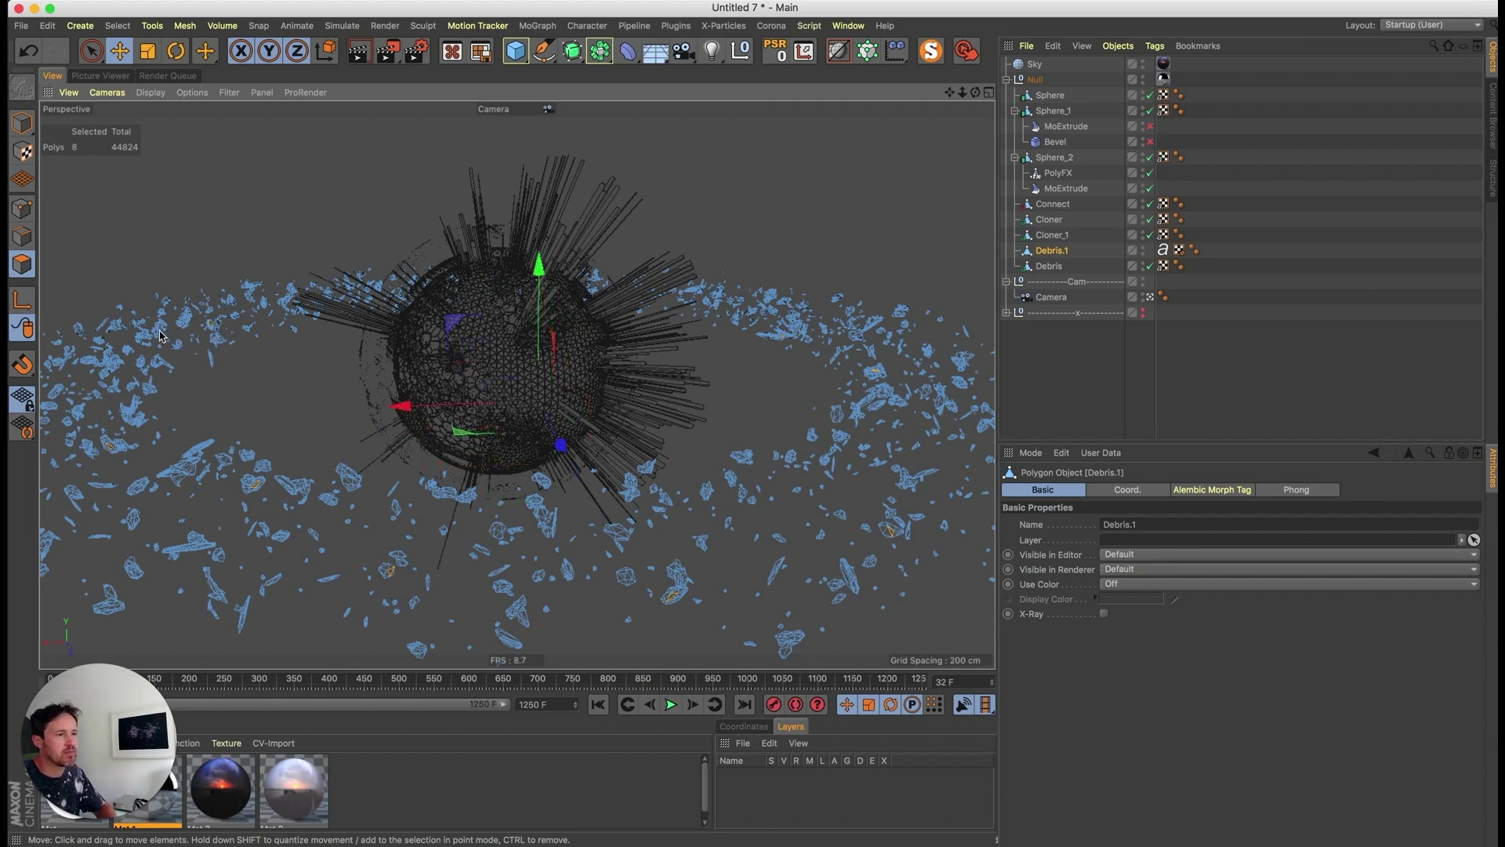
shift+click(110, 380)
shift+click(76, 425)
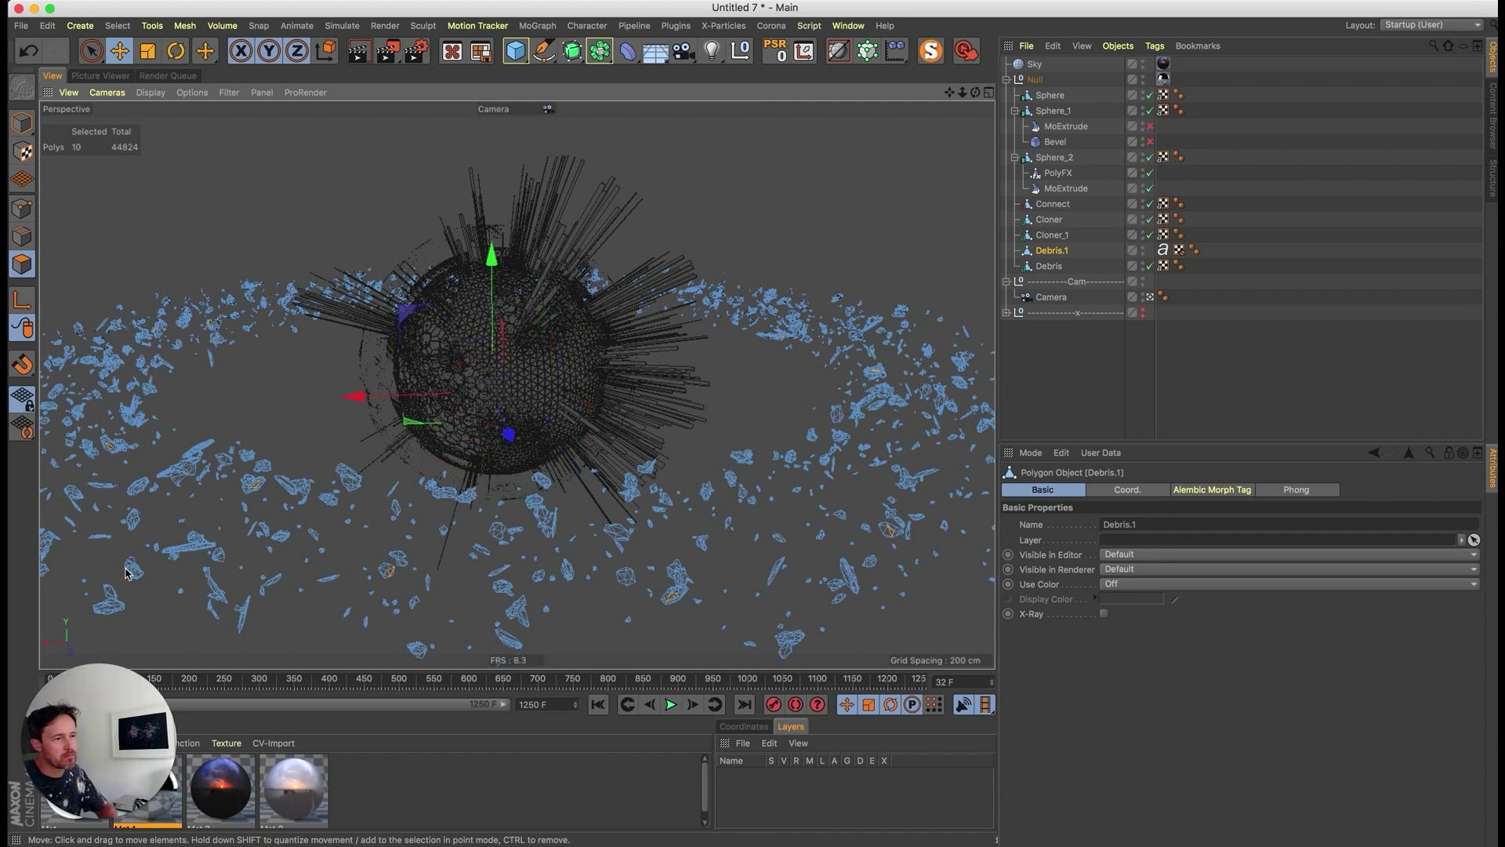
shift+click(454, 657)
shift+click(544, 619)
key(u)
key(w)
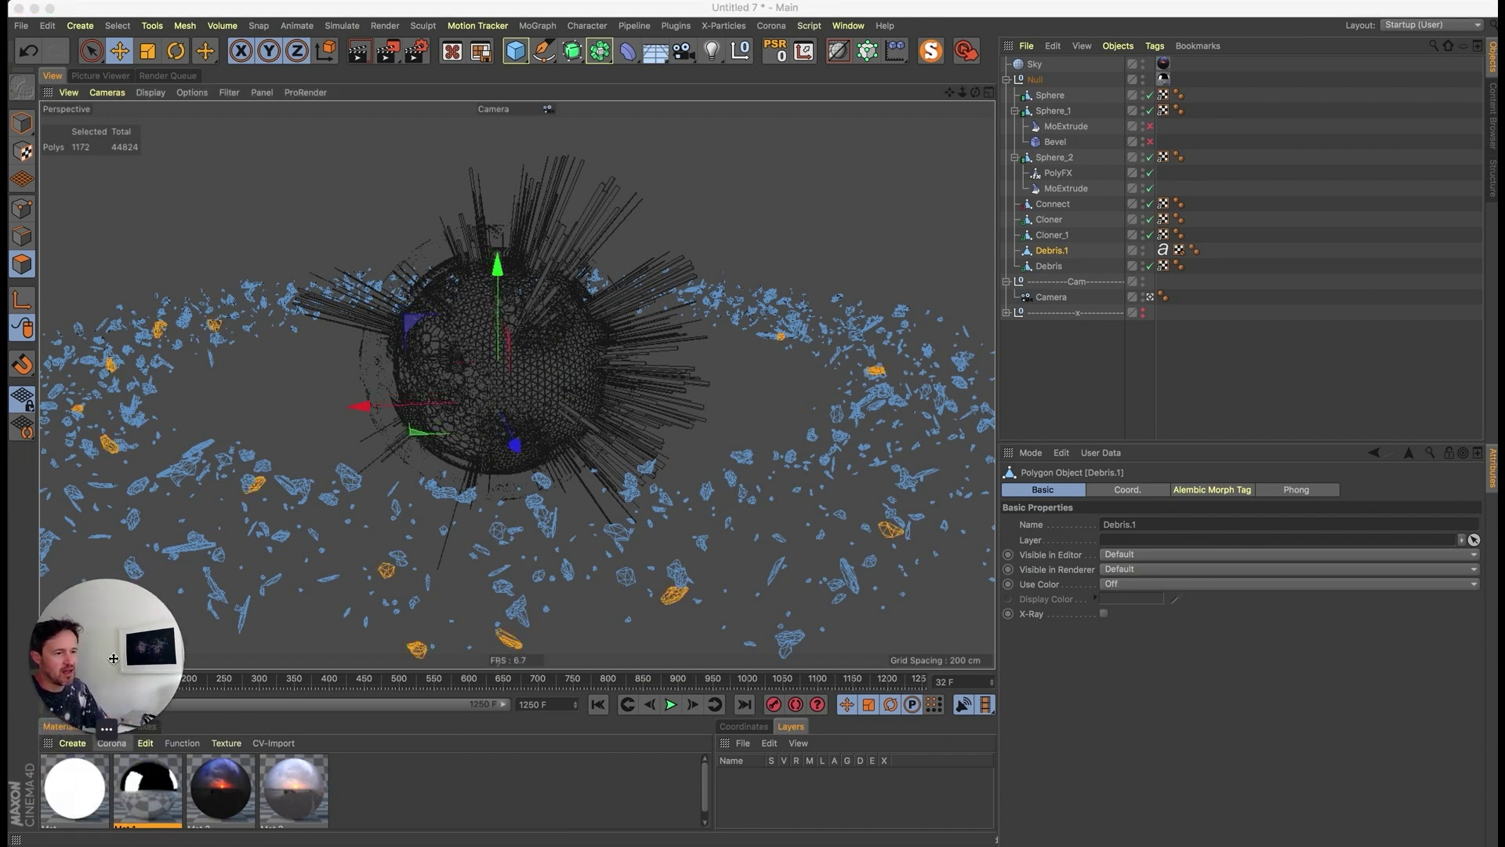
- Set the white Mat material's luminance brightness to 350 % and its hue to 183° with a light saturation
double_click(78, 784)
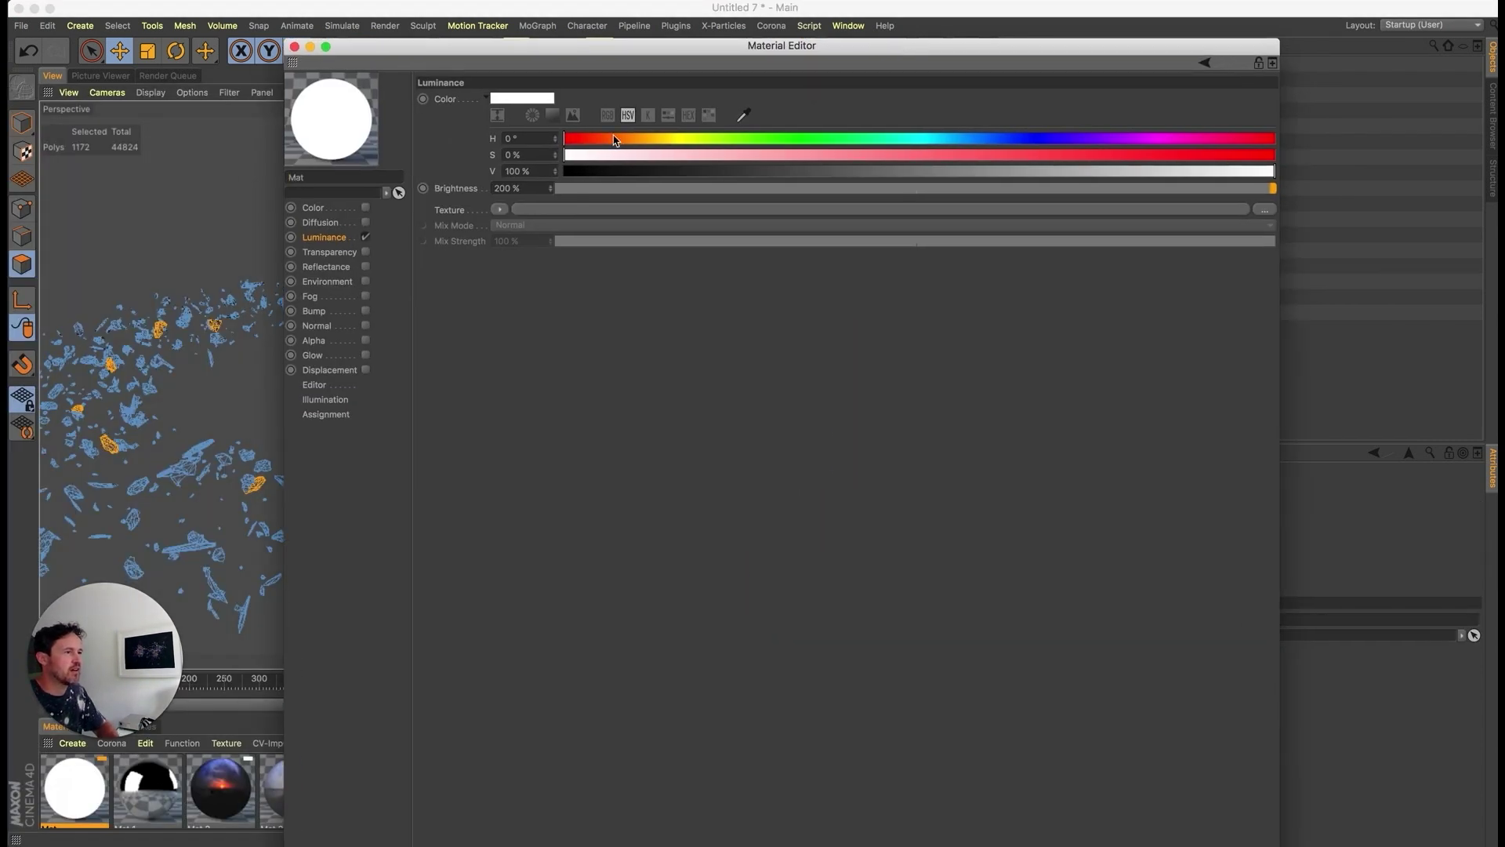
double_click(526, 188)
text(35)
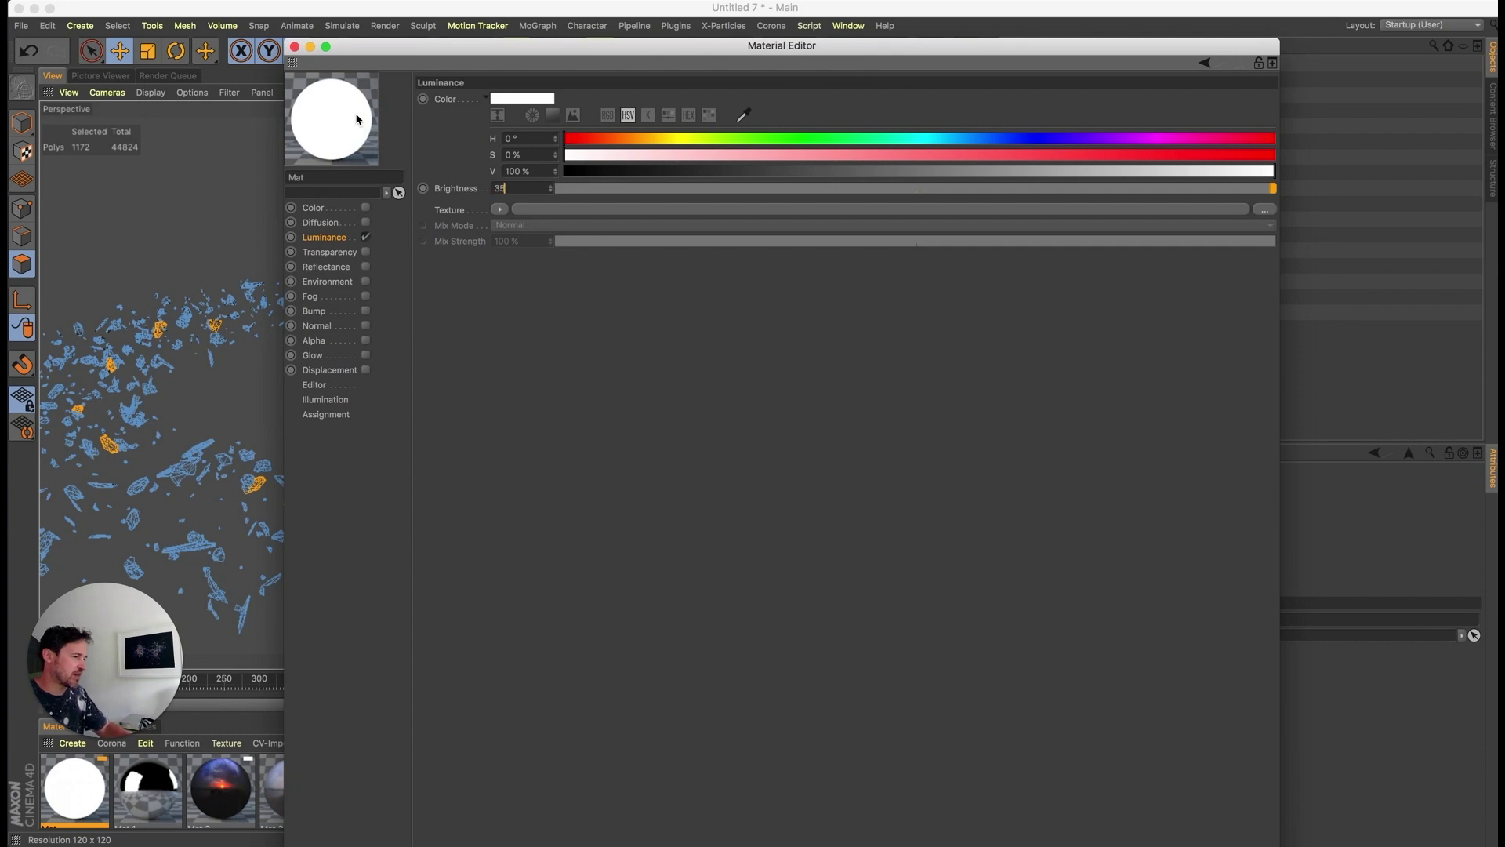
click(926, 140)
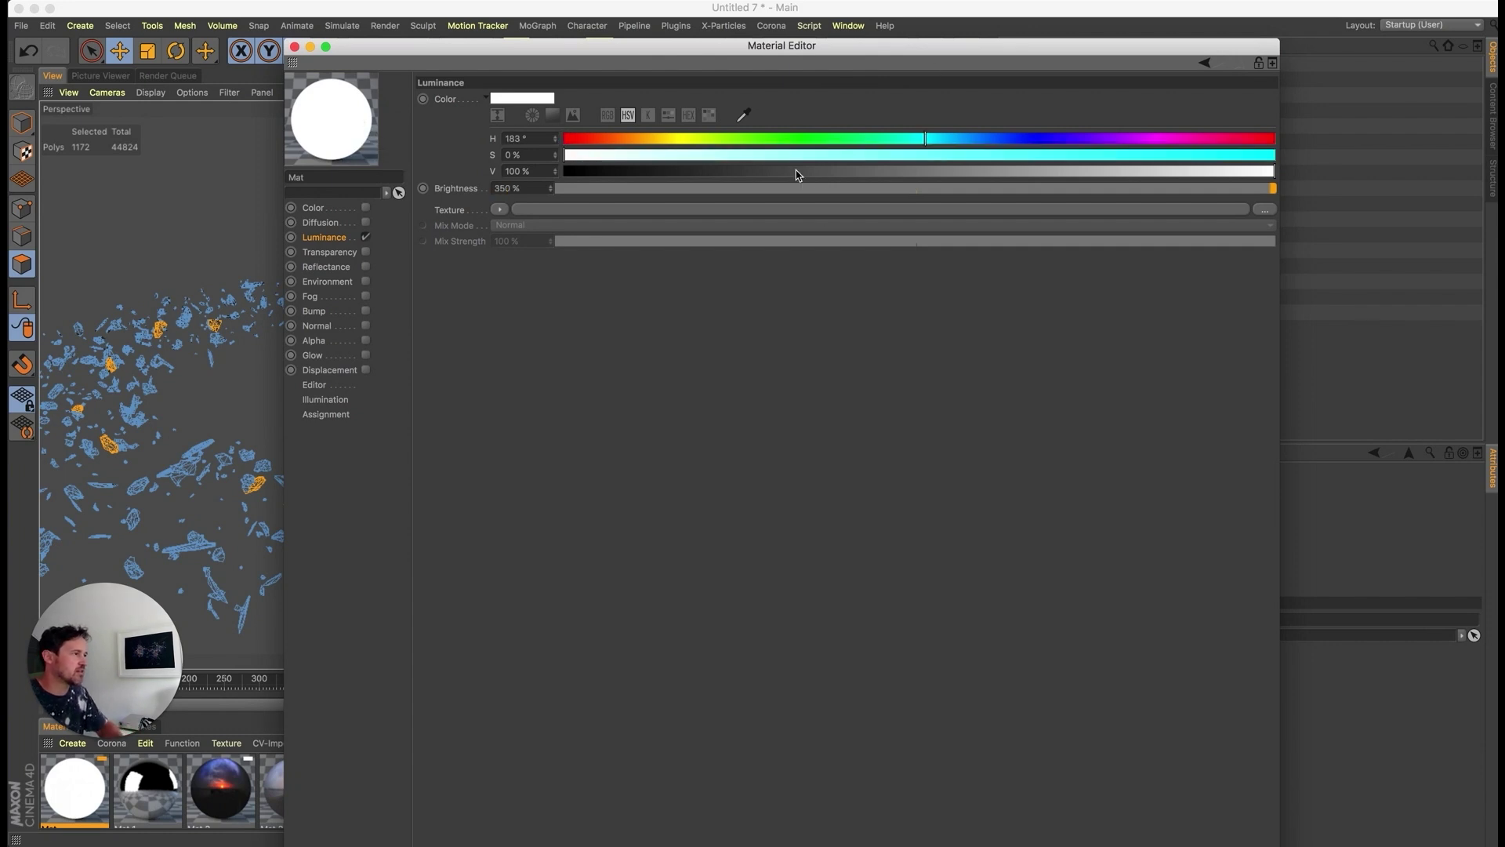
mouse_move(649, 141)
mouse_down()
mouse_move(803, 165)
mouse_move(639, 162)
mouse_move(671, 151)
mouse_up()
click(693, 154)
click(294, 47)
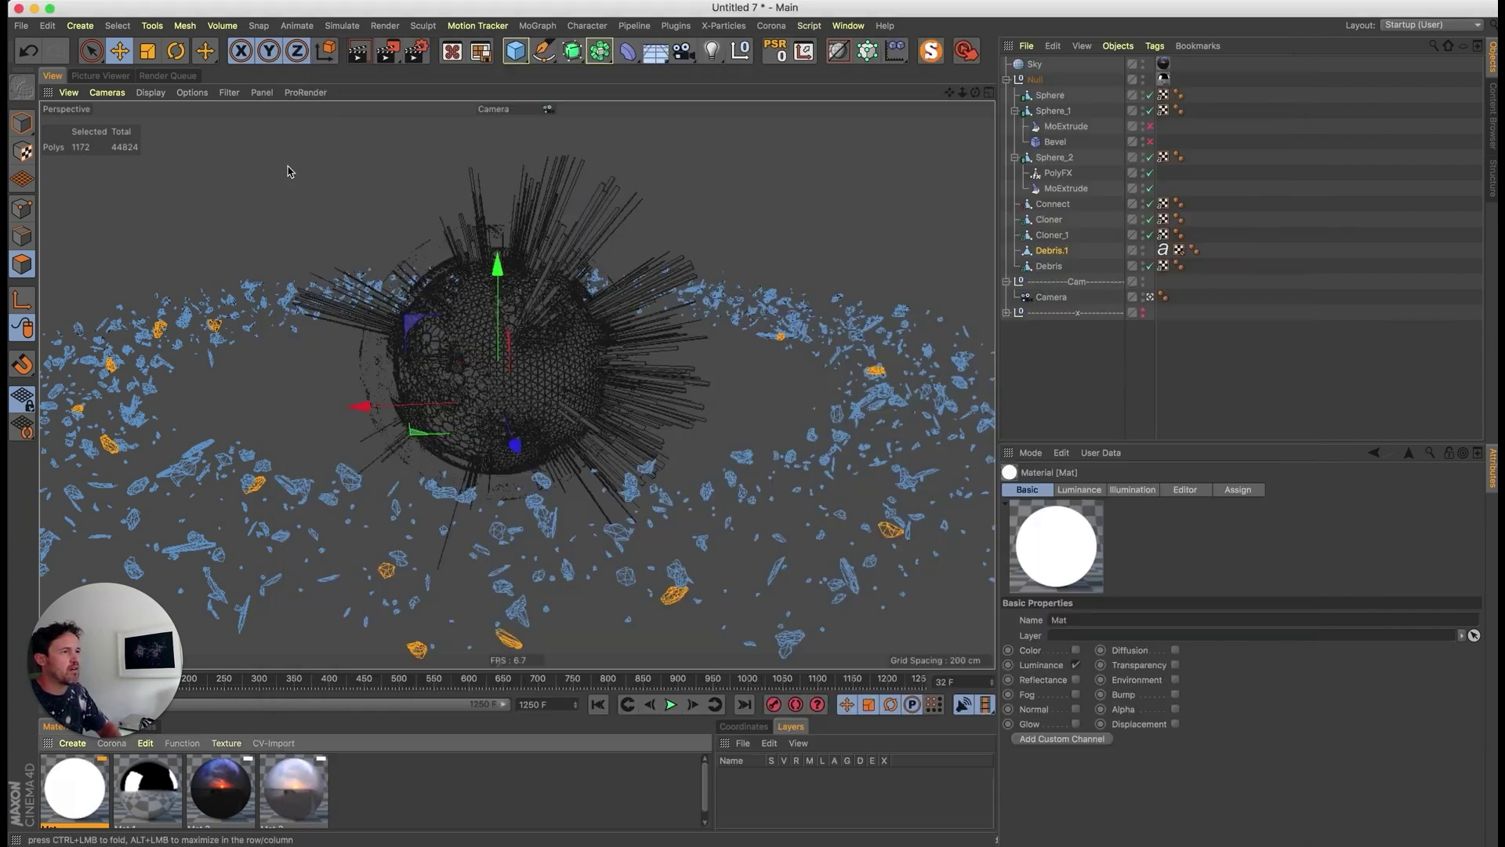
- Apply Mat to the selected chunks, transfer its texture and polygon selection tags to Debris, and move Debris.1 into the hidden x null
drag(83, 799, 387, 571)
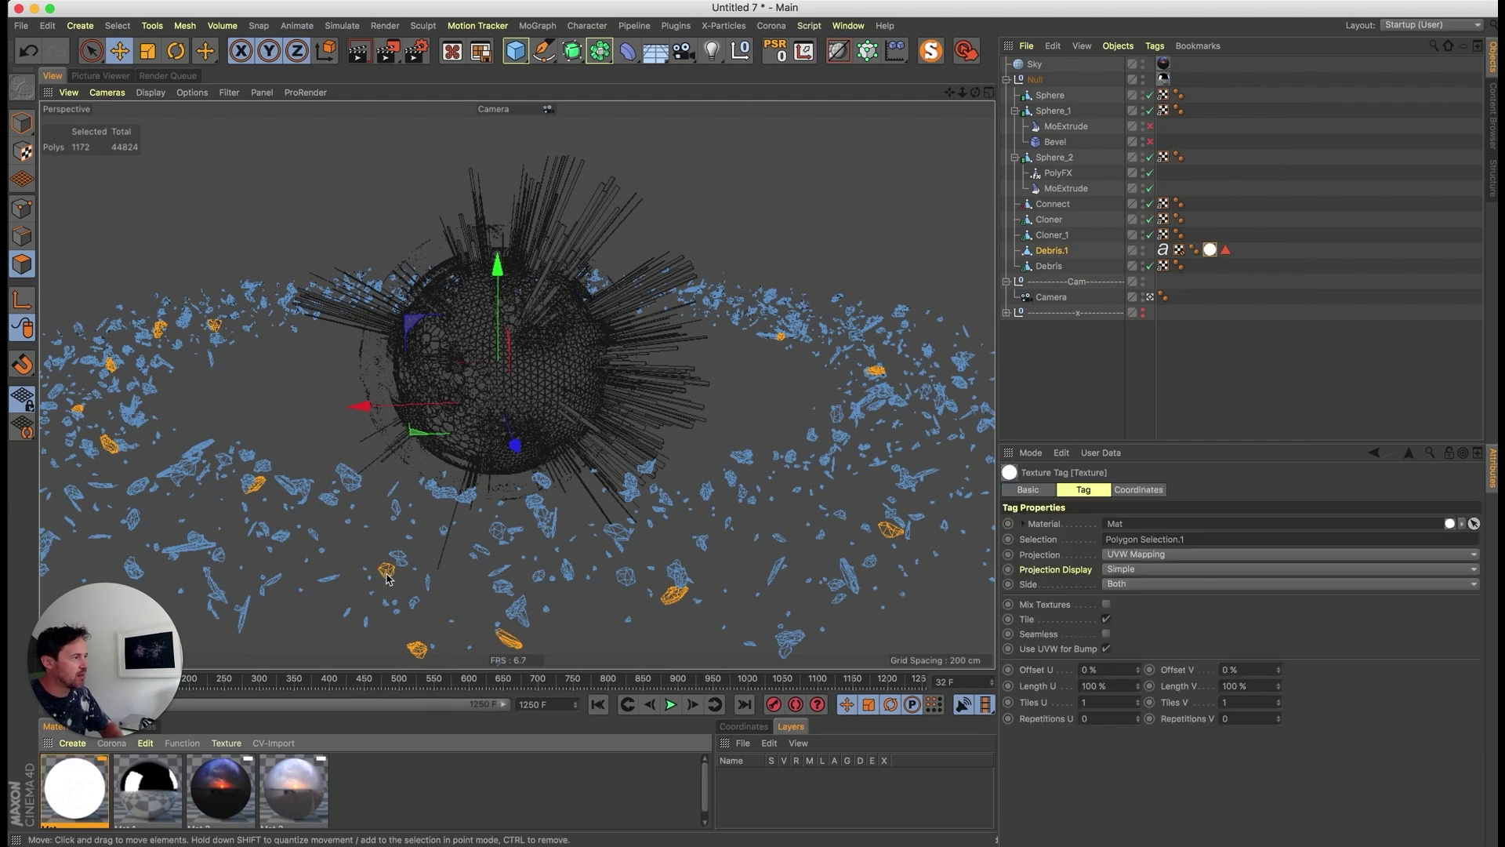
click(1059, 250)
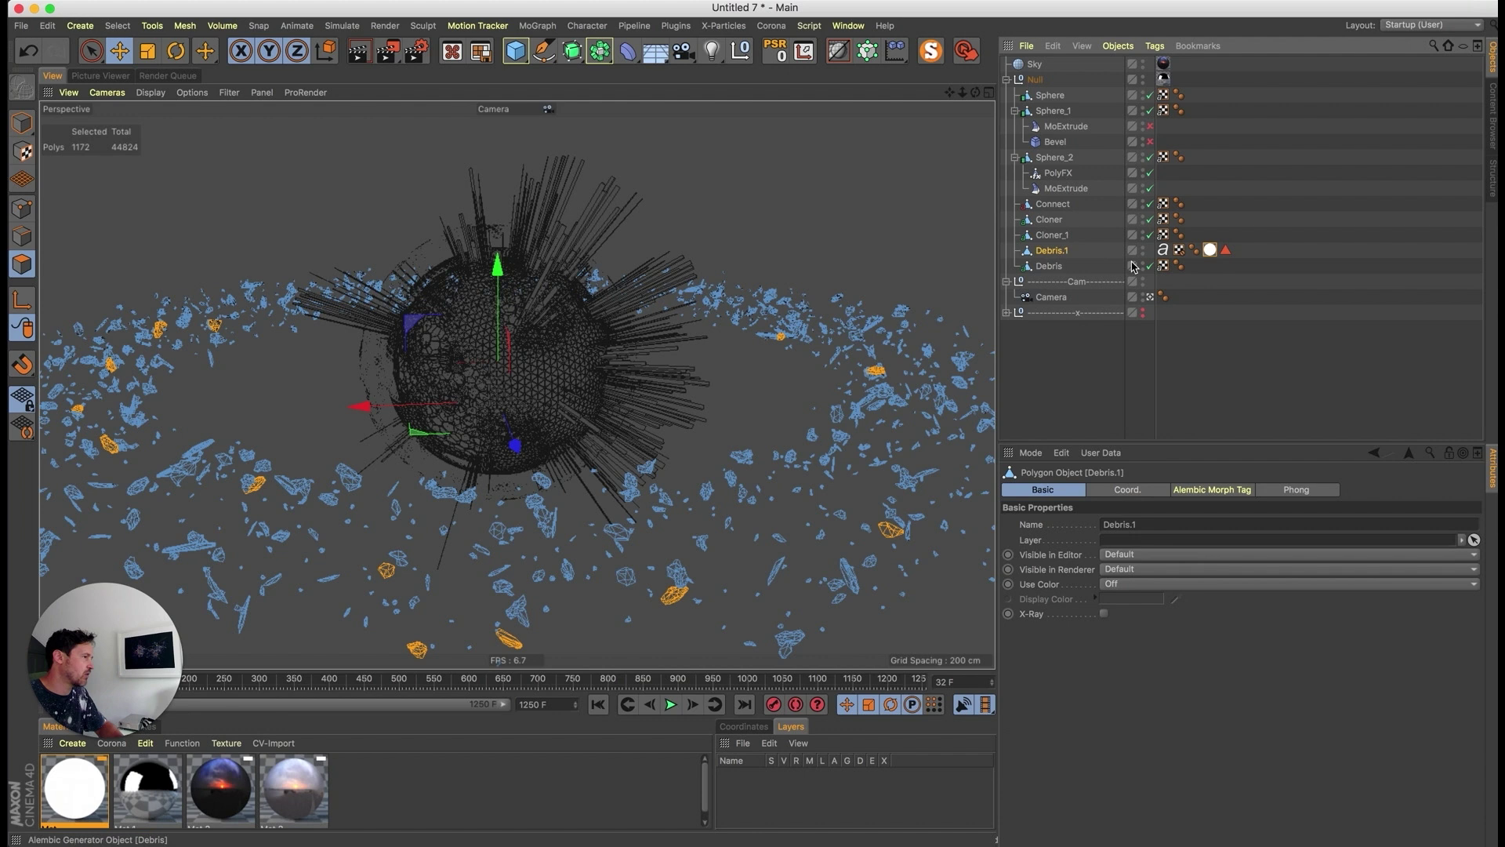
drag(1239, 249, 1056, 318)
click(1272, 298)
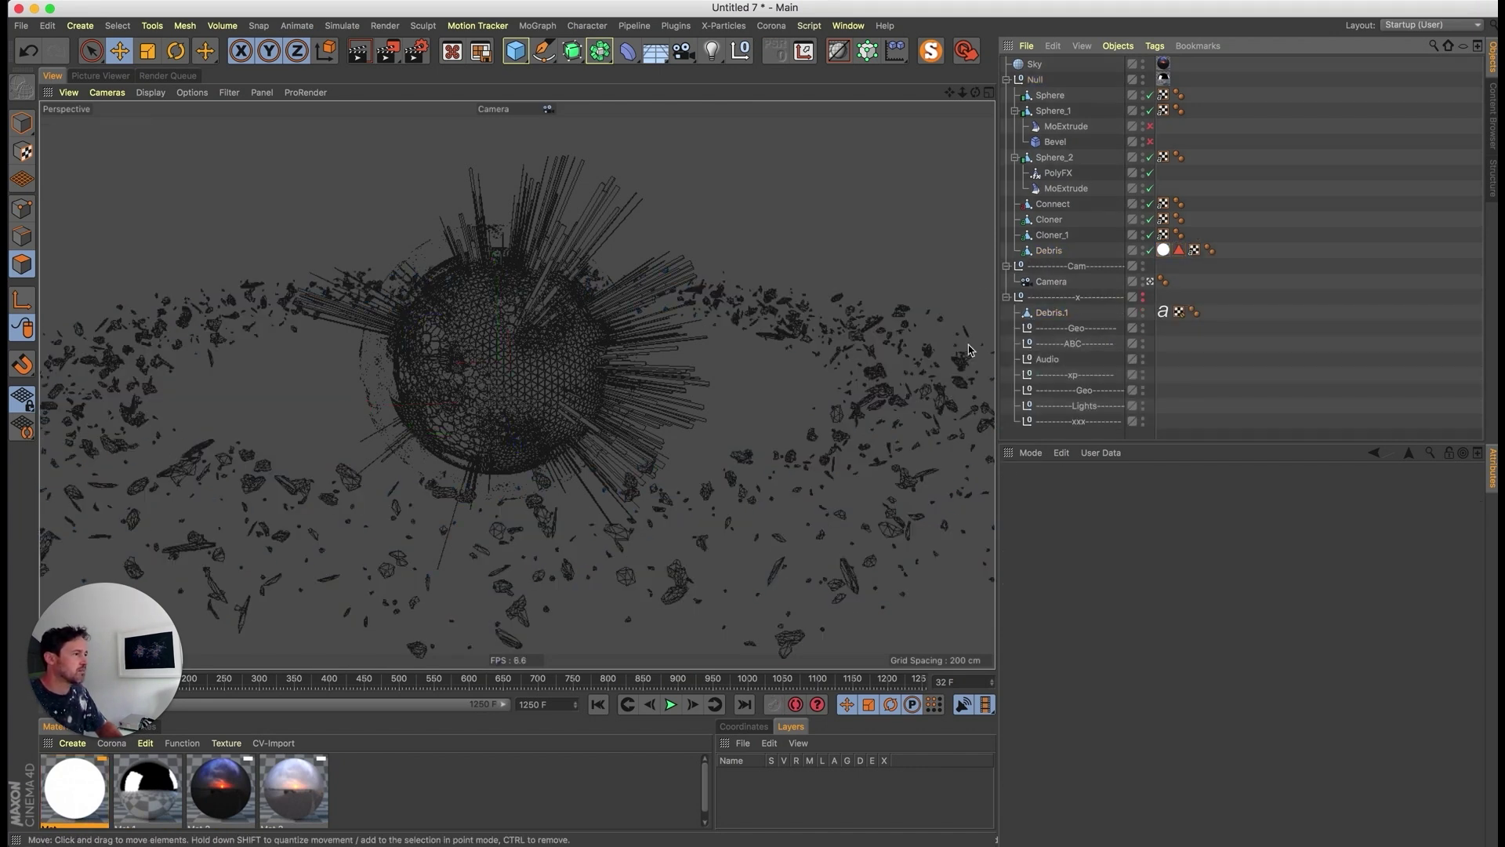
- Display the scene with Gouraud shading and run a test render of the glowing debris in the viewport
key(n)
key(a)
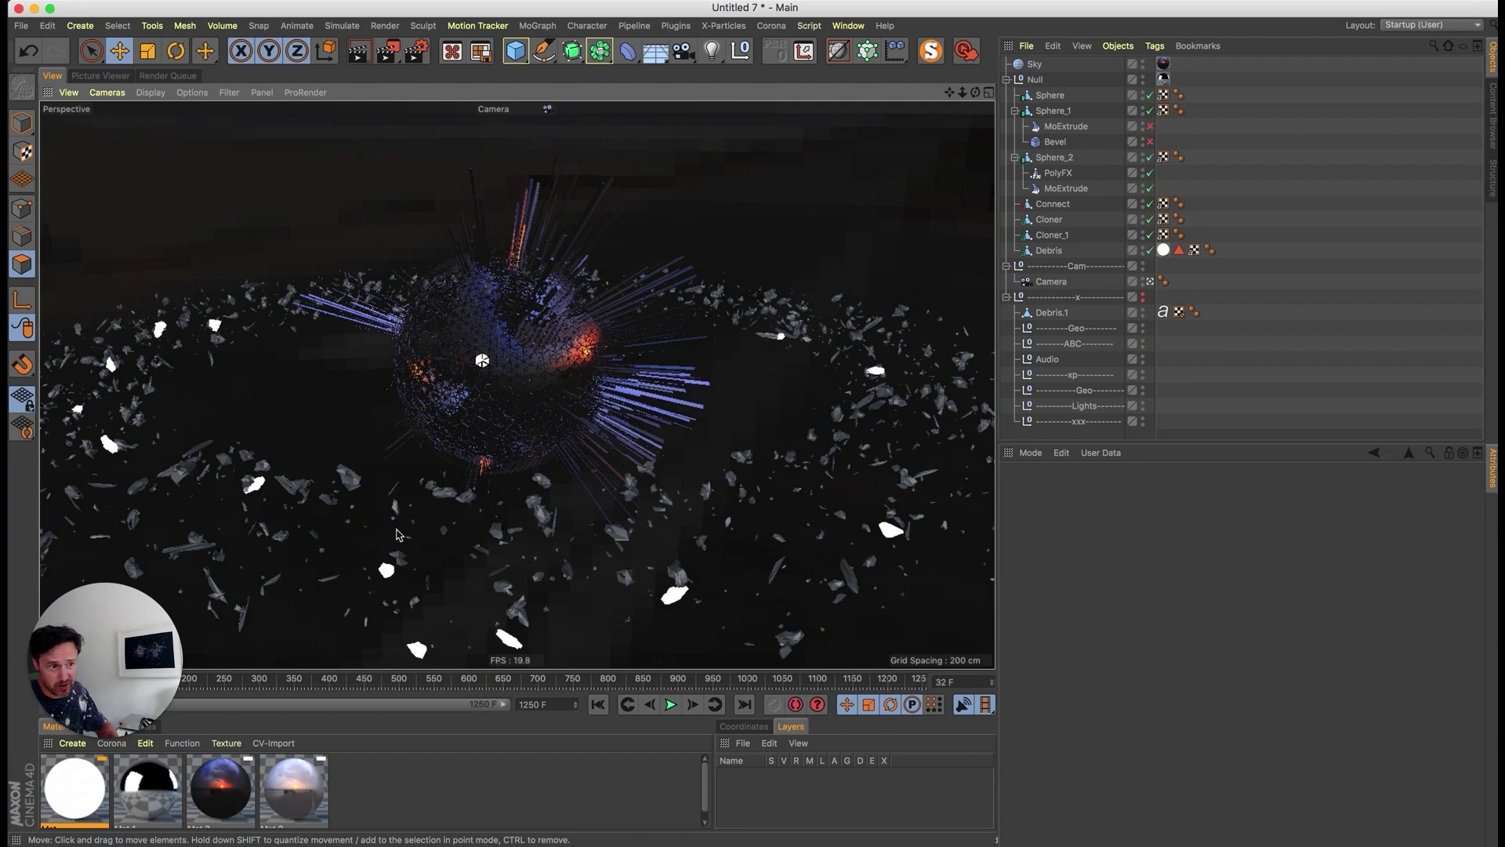
drag(126, 667, 139, 738)
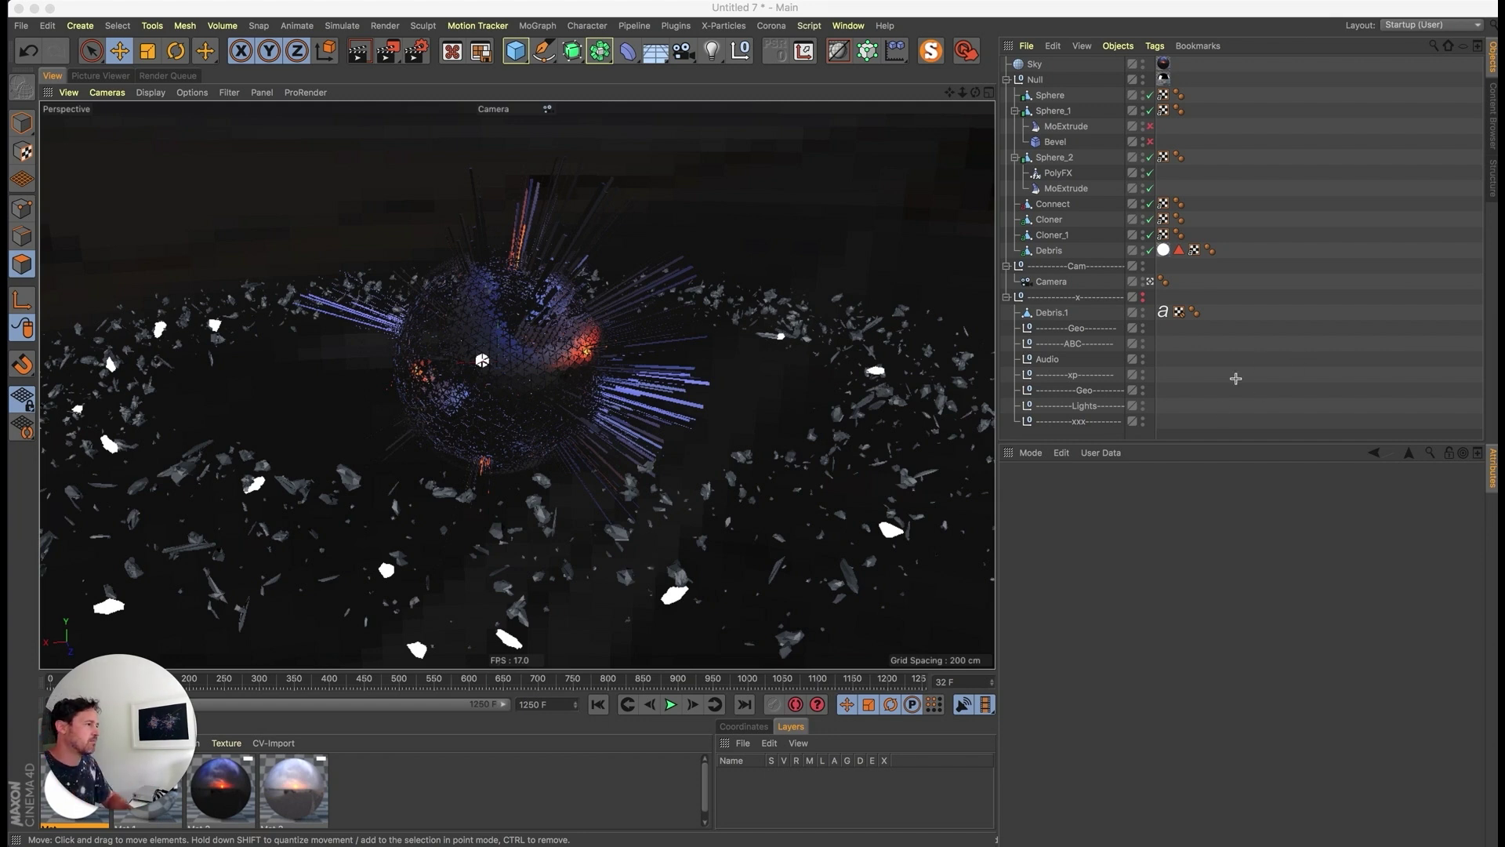
key(super+r)
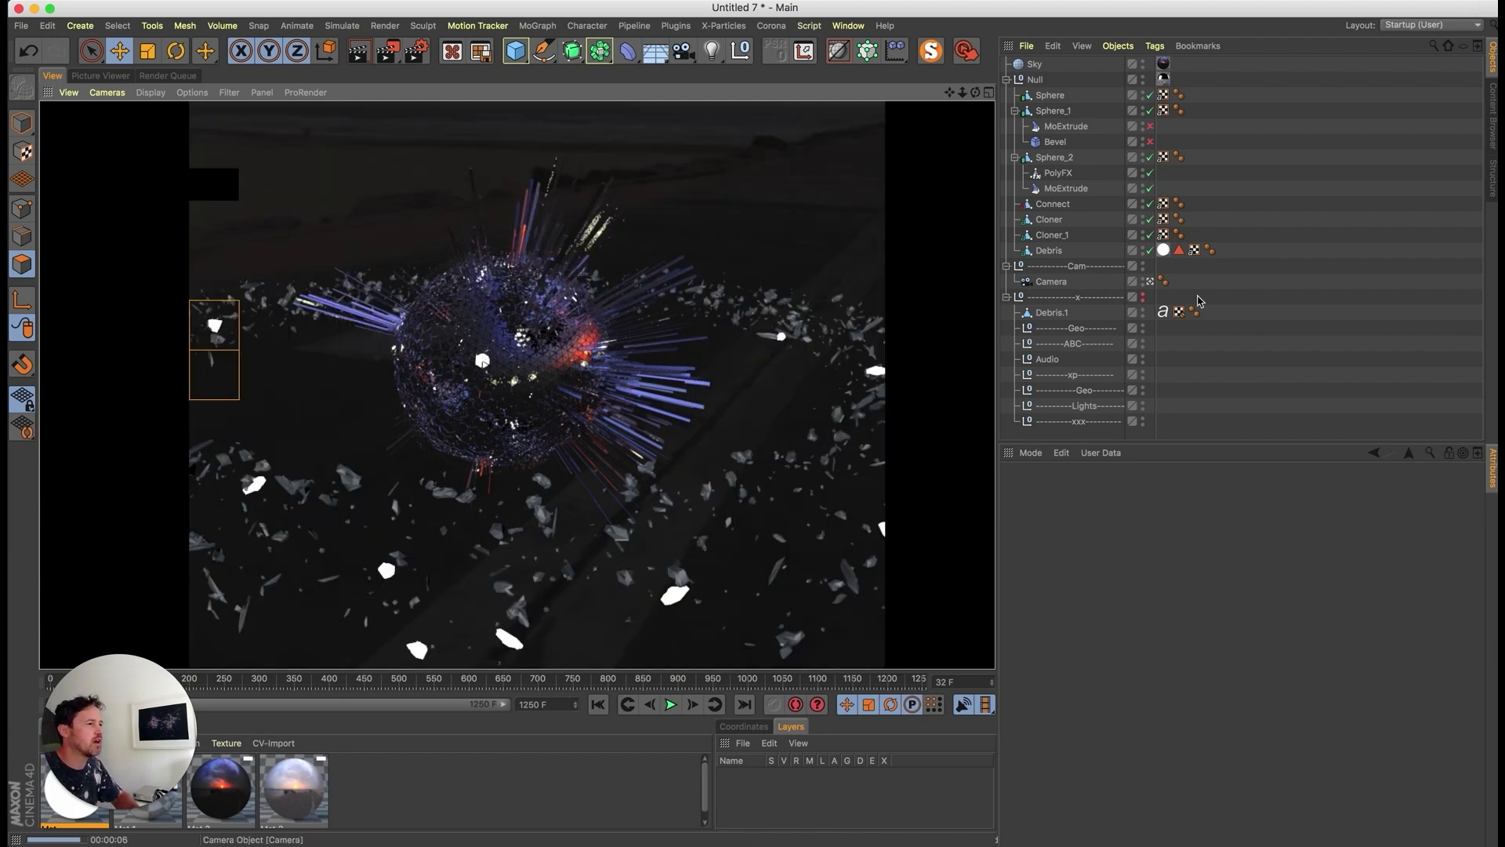
click(1271, 311)
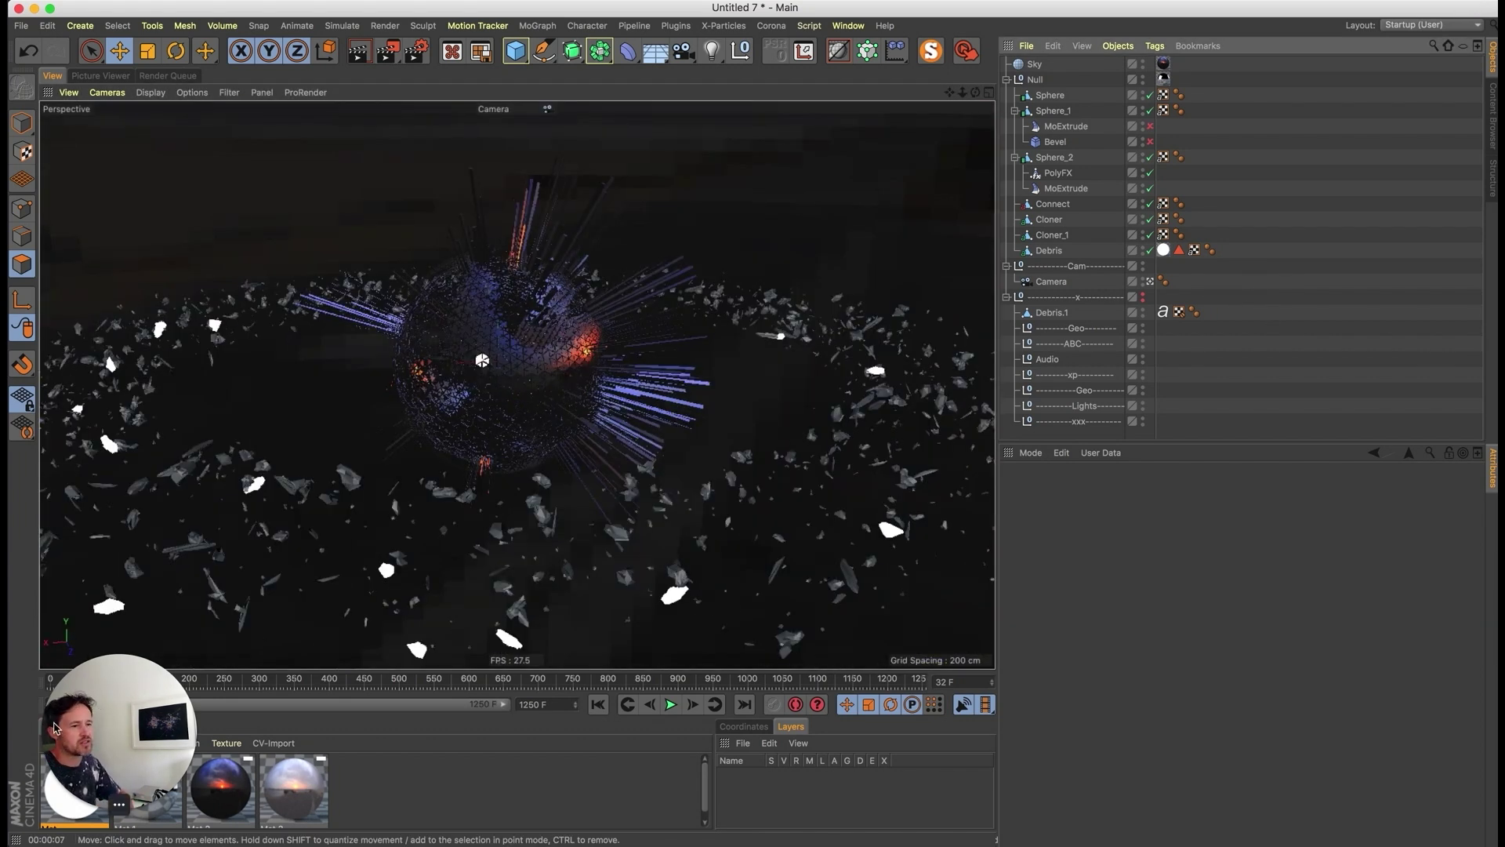
- Apply the reflective Mat.1 material to the Debris object
drag(159, 812, 1156, 251)
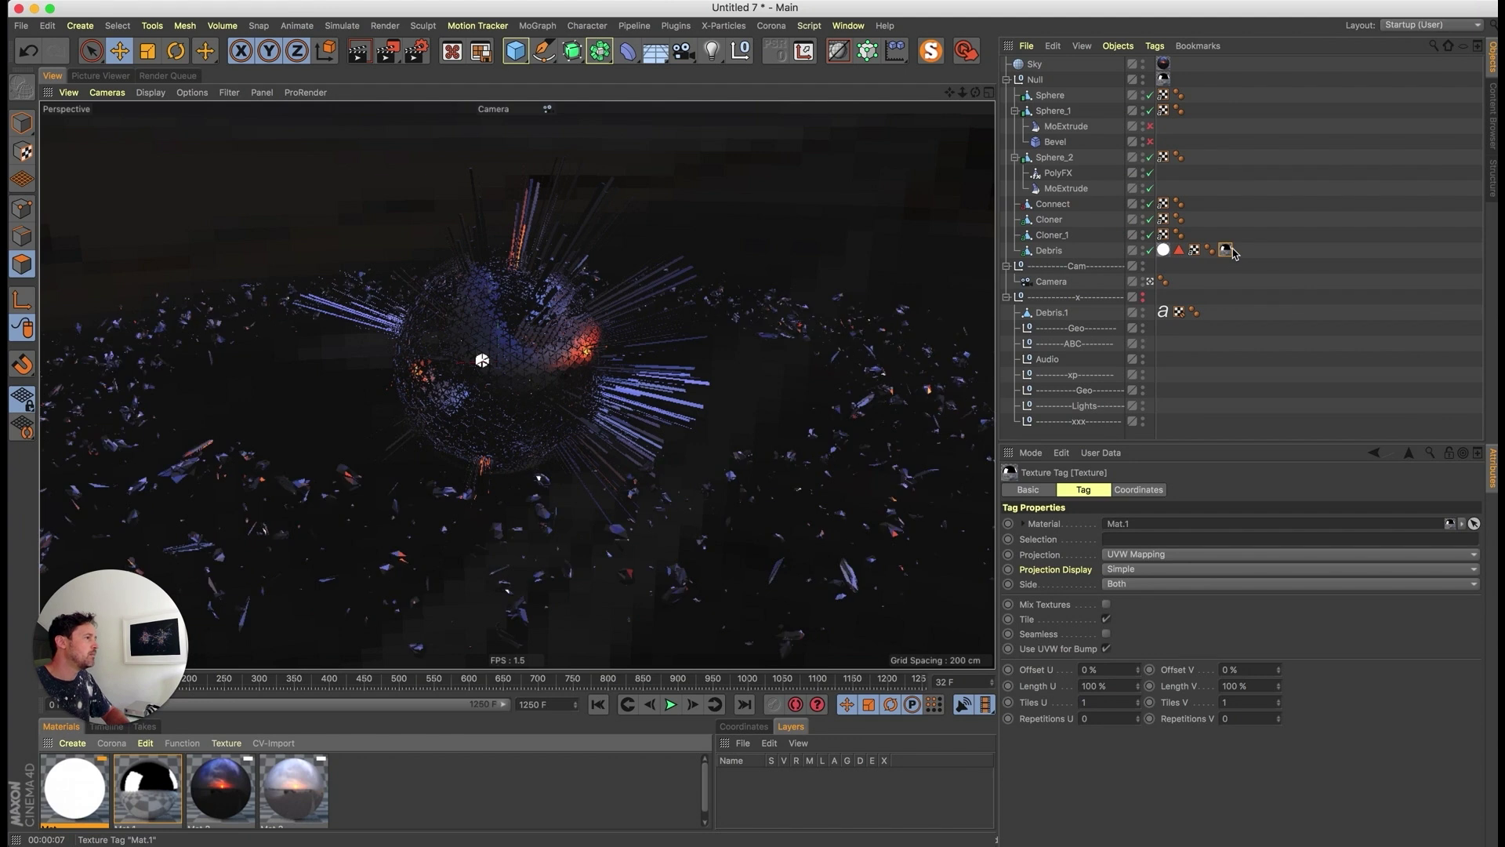
drag(110, 636, 121, 714)
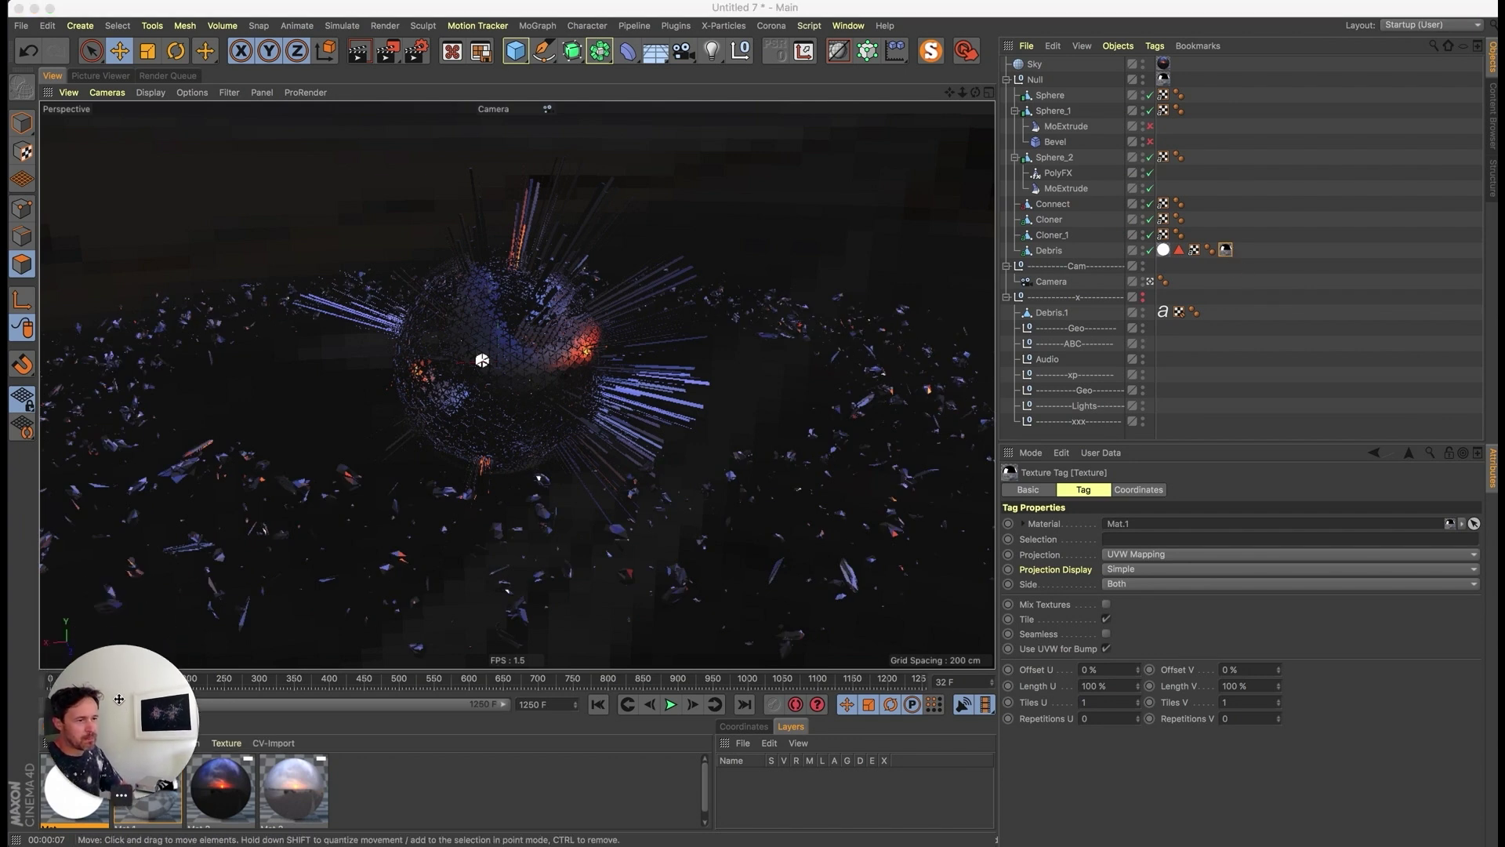
click(525, 786)
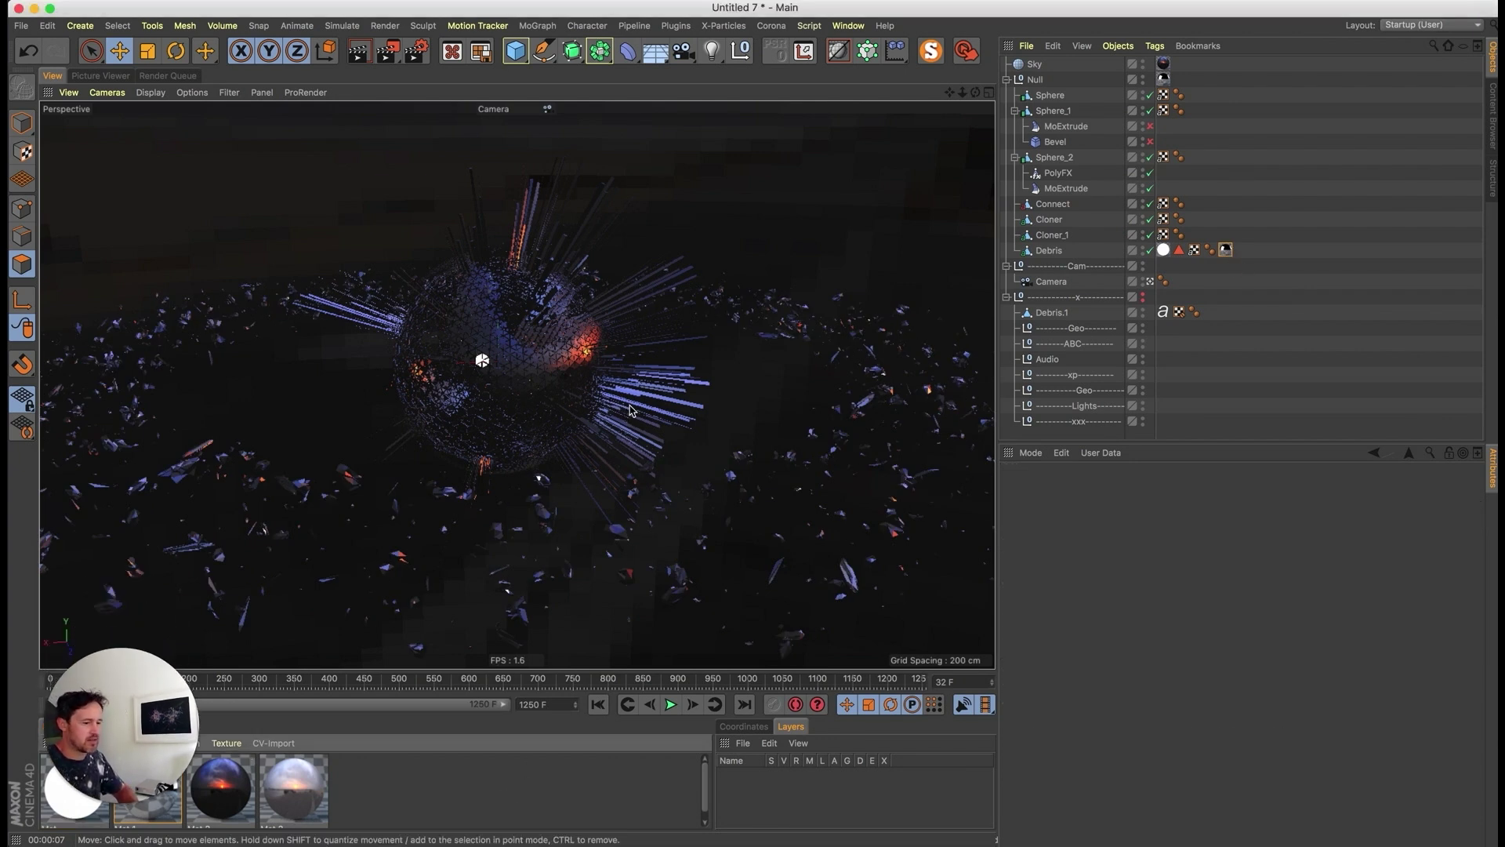
- Set the render output's OpenEXR compression method to DWAA, lossy DCT based compression in blocks of 32 scanlines
key(super+b)
click(686, 392)
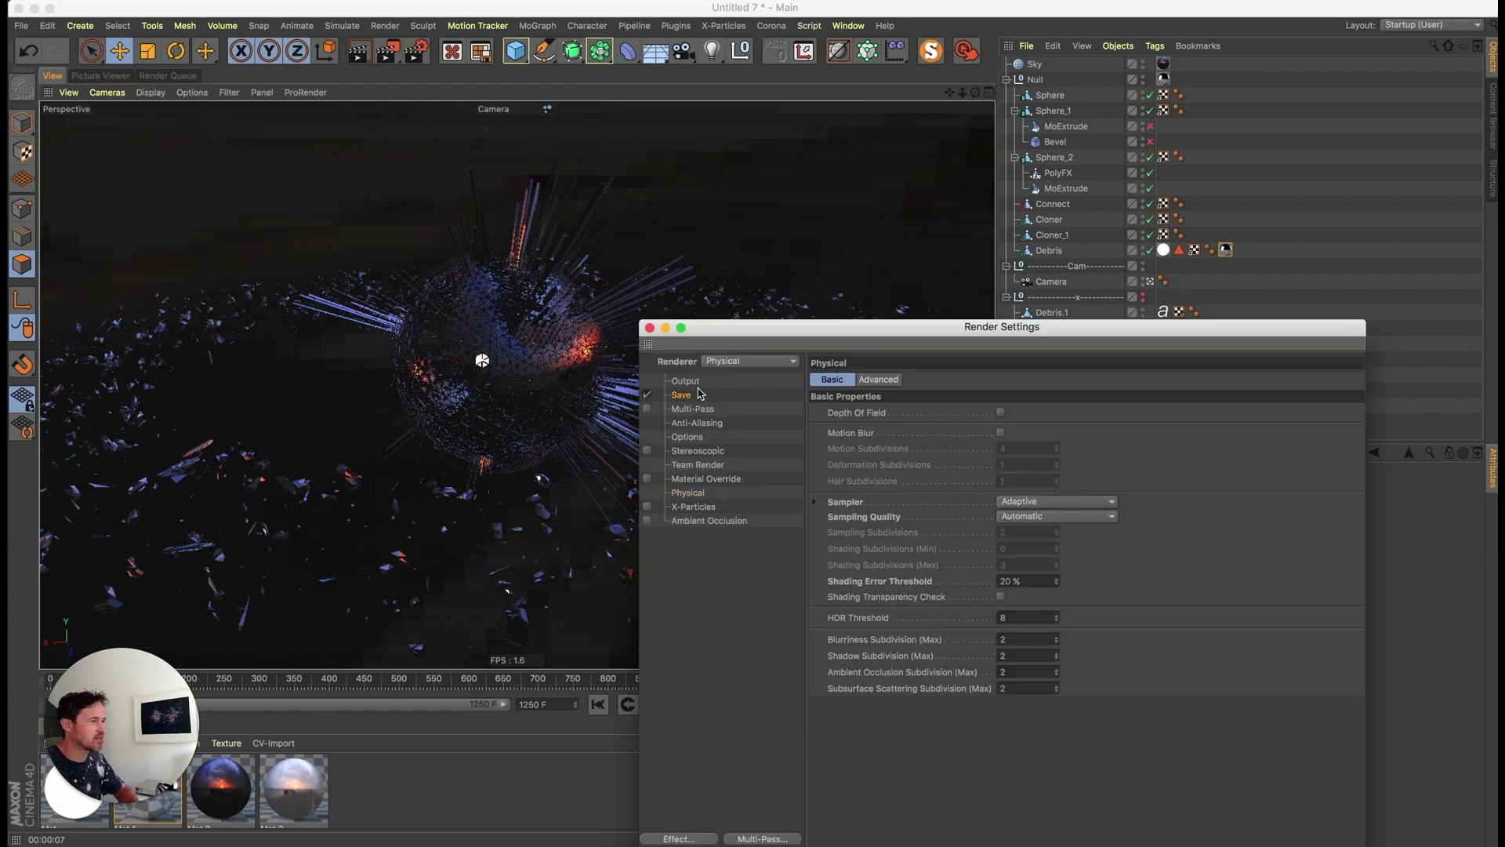
drag(801, 327, 465, 72)
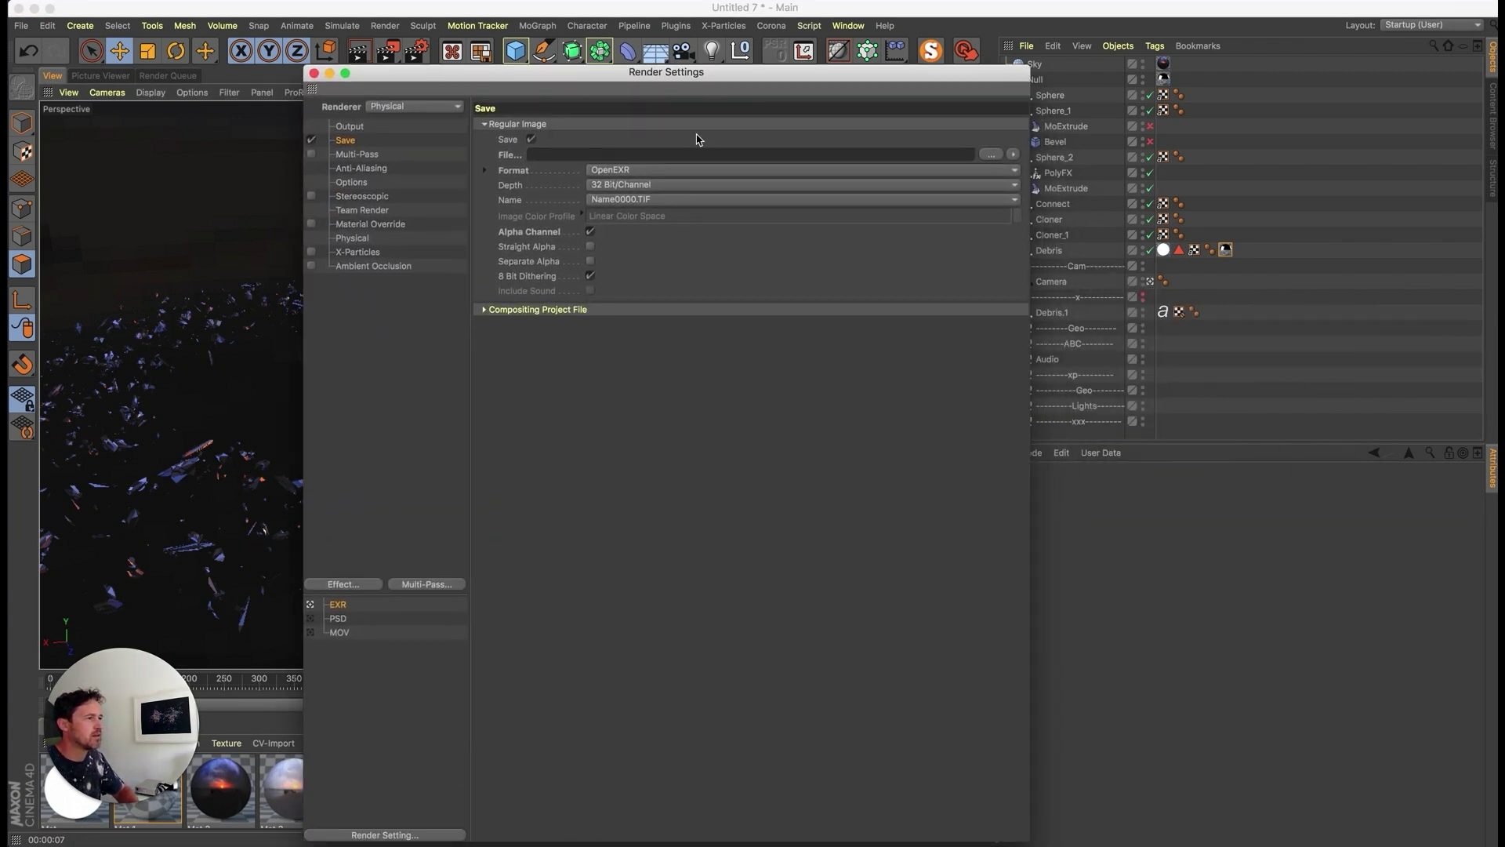
click(486, 171)
click(655, 252)
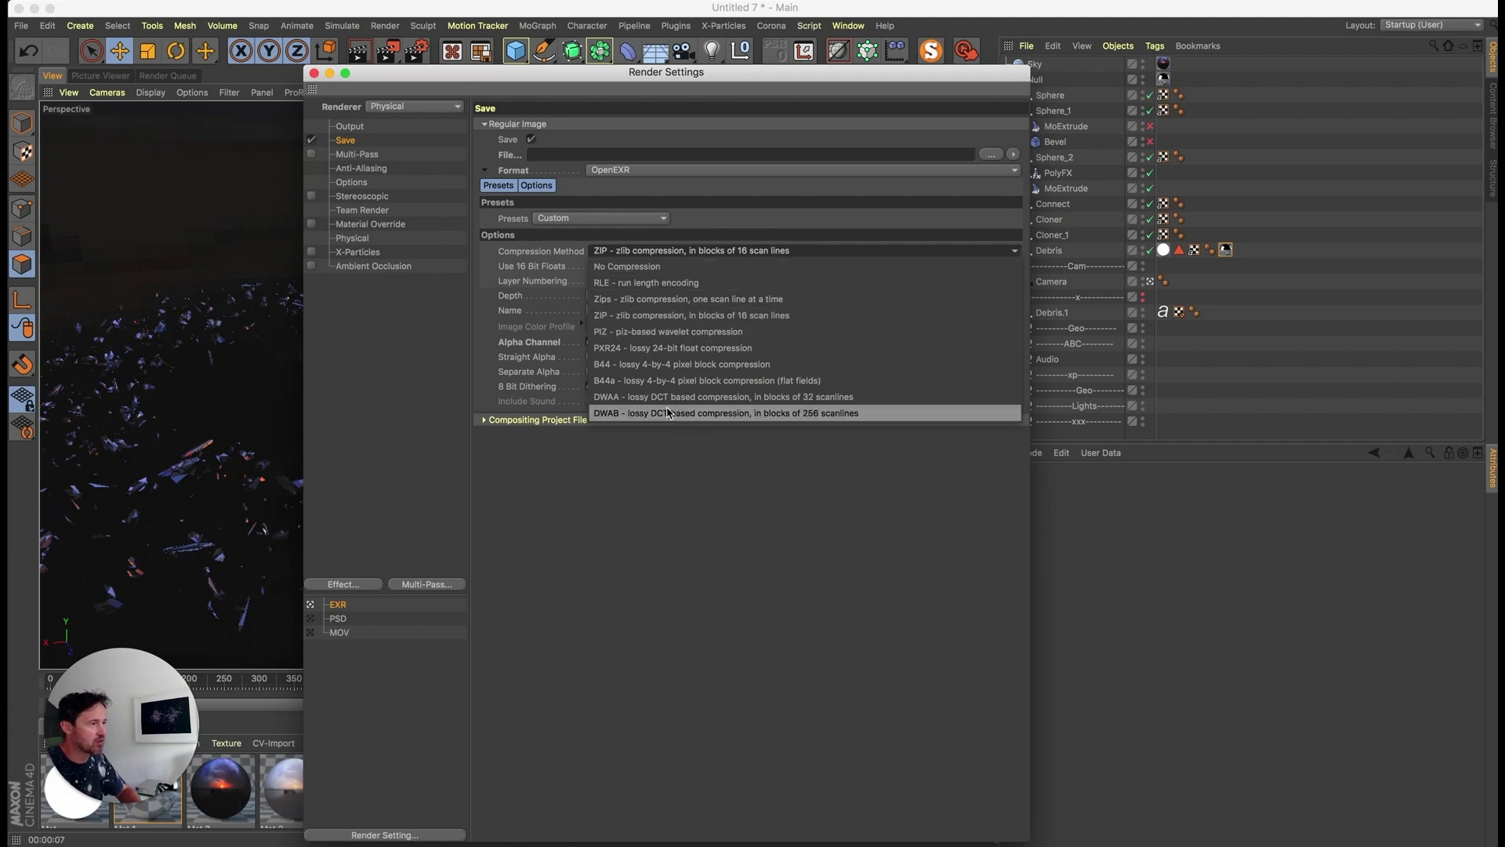
click(628, 397)
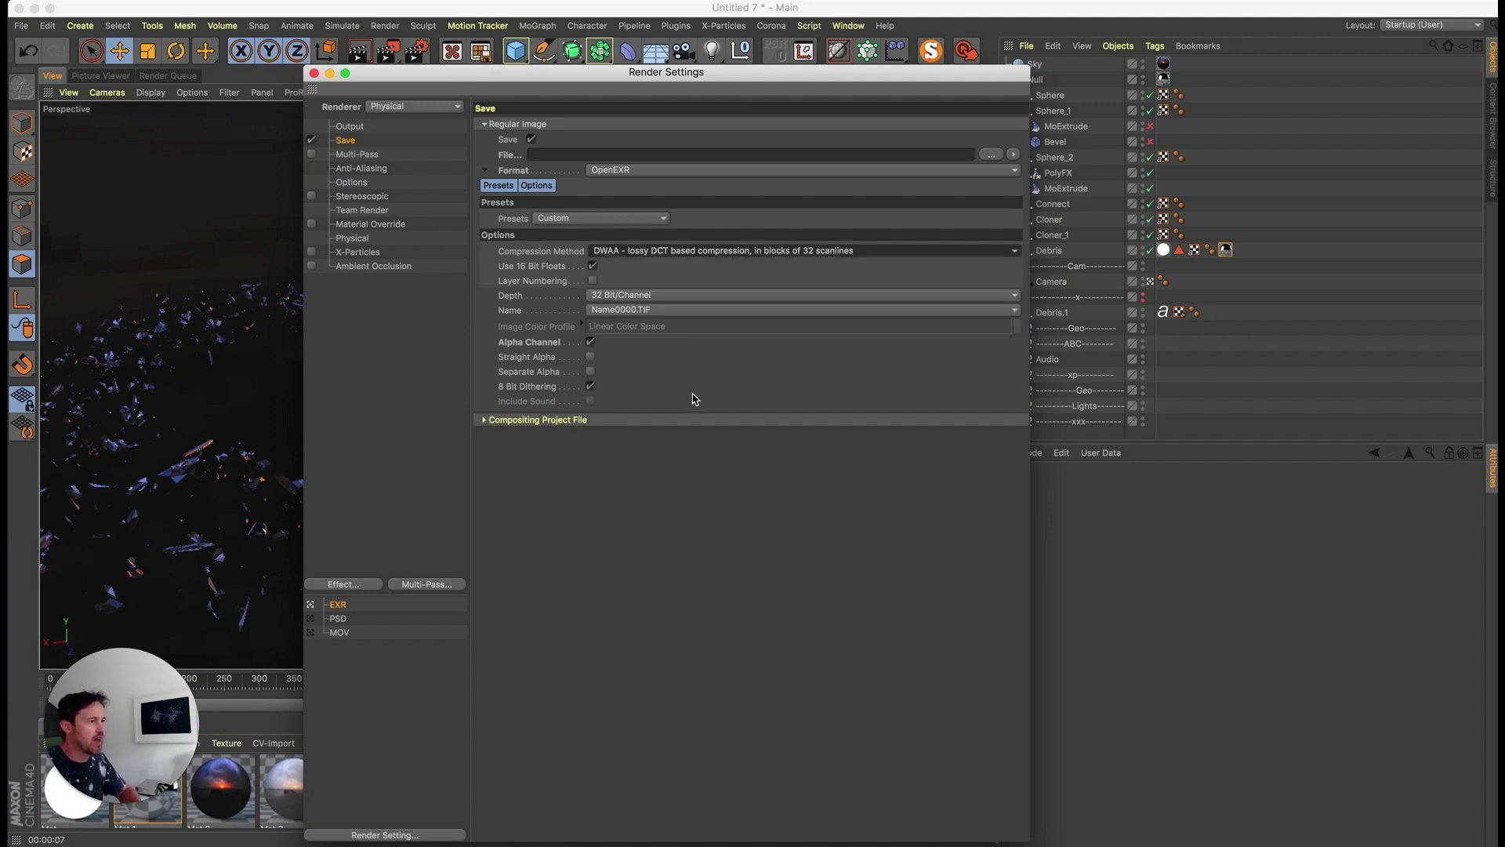
click(538, 266)
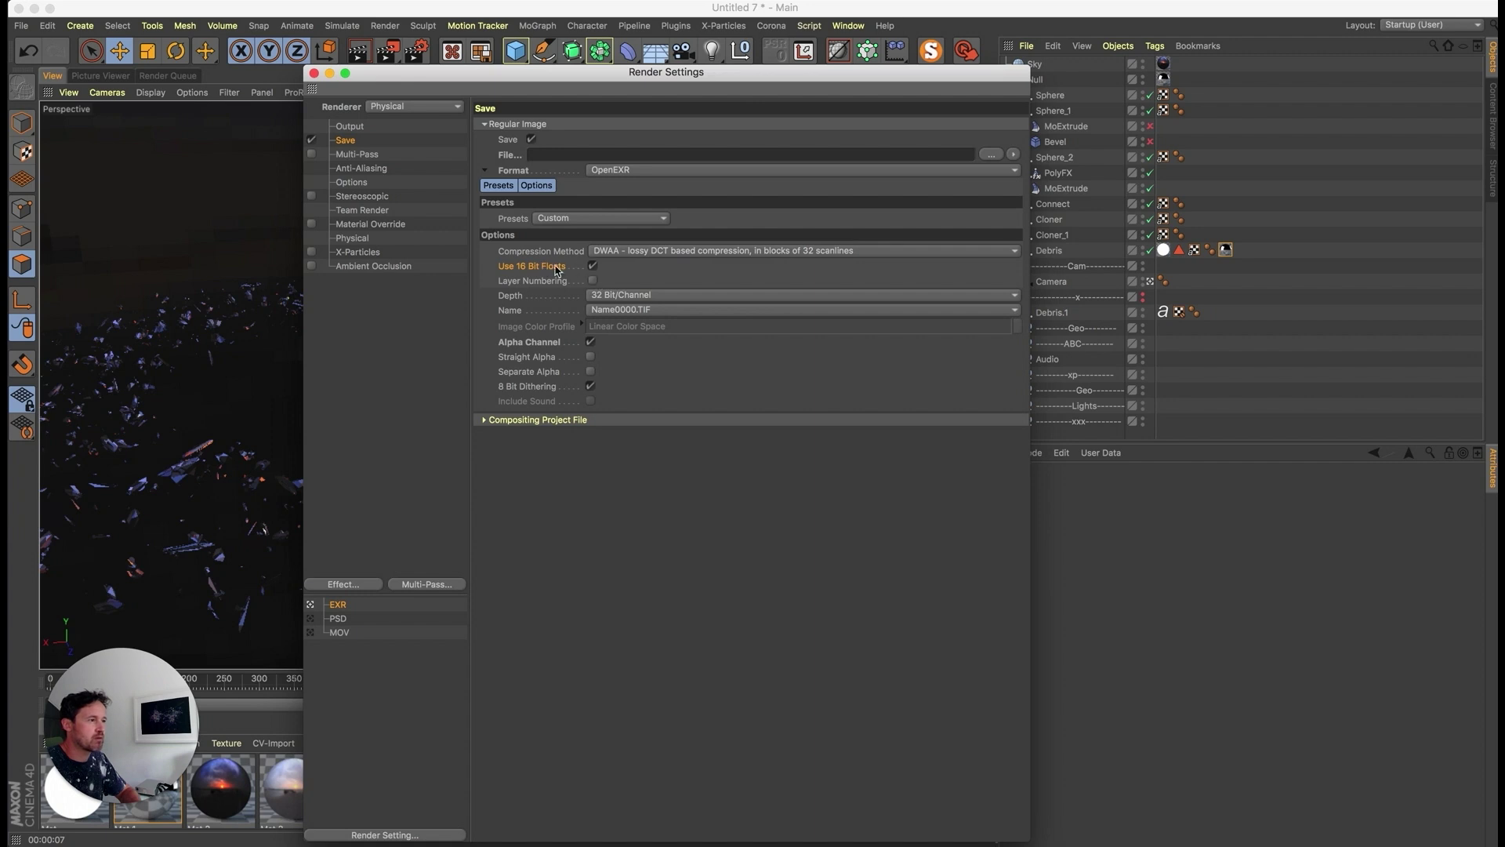
click(632, 294)
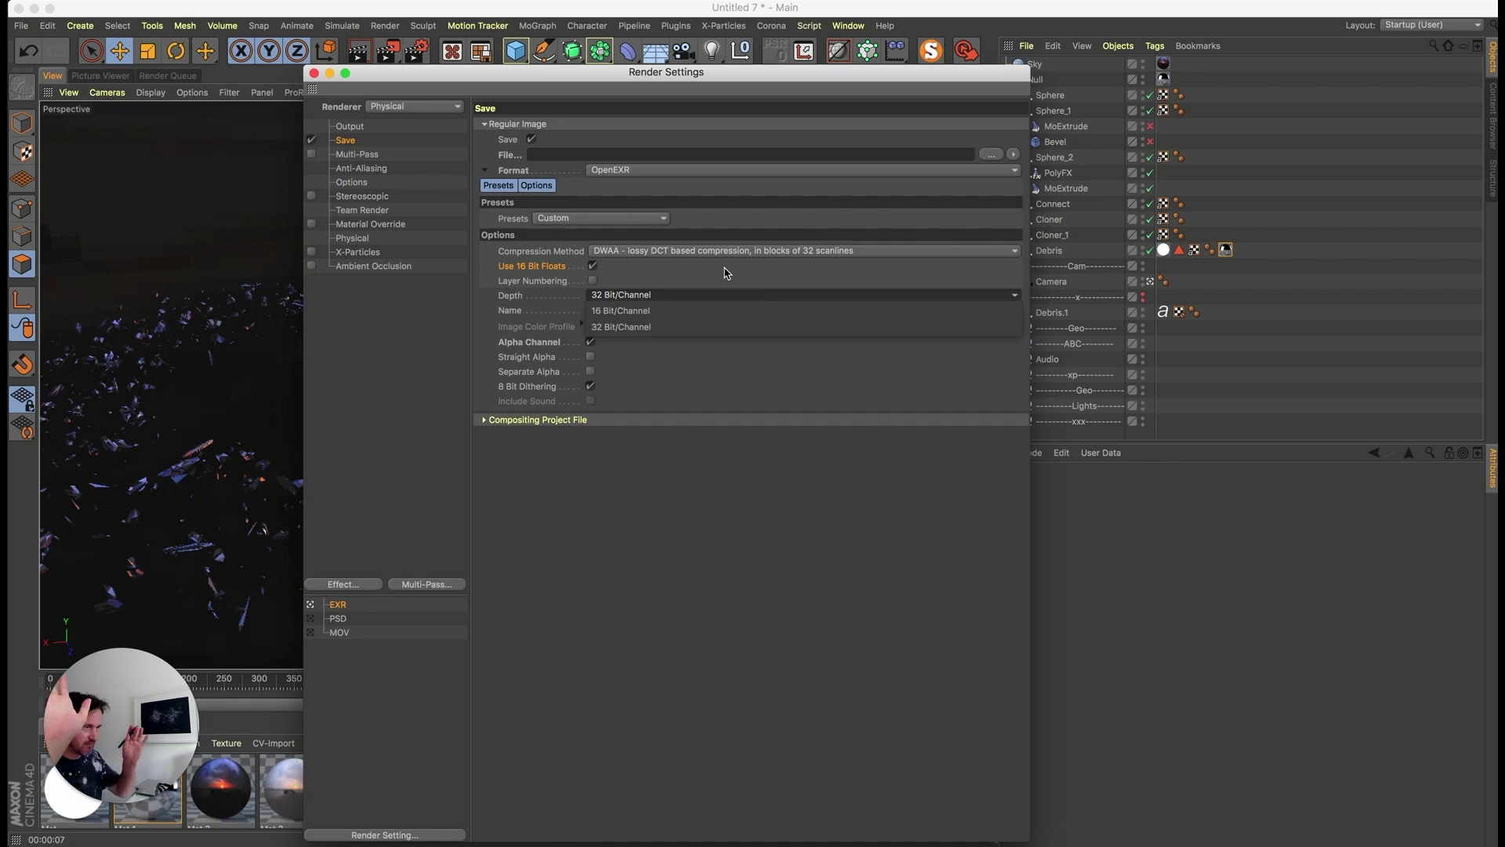
click(737, 523)
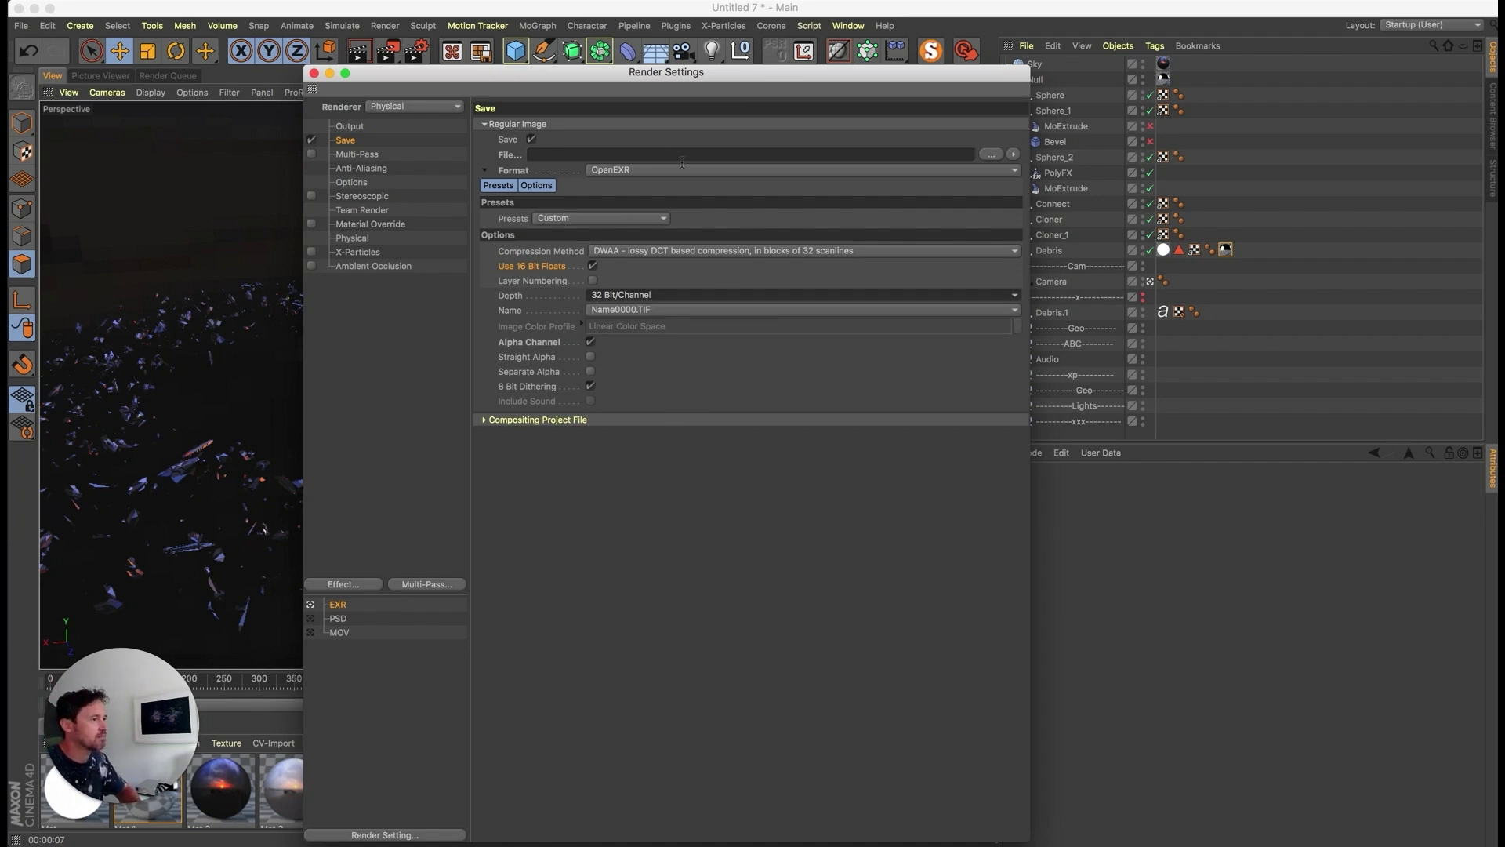
click(988, 154)
key(Escape)
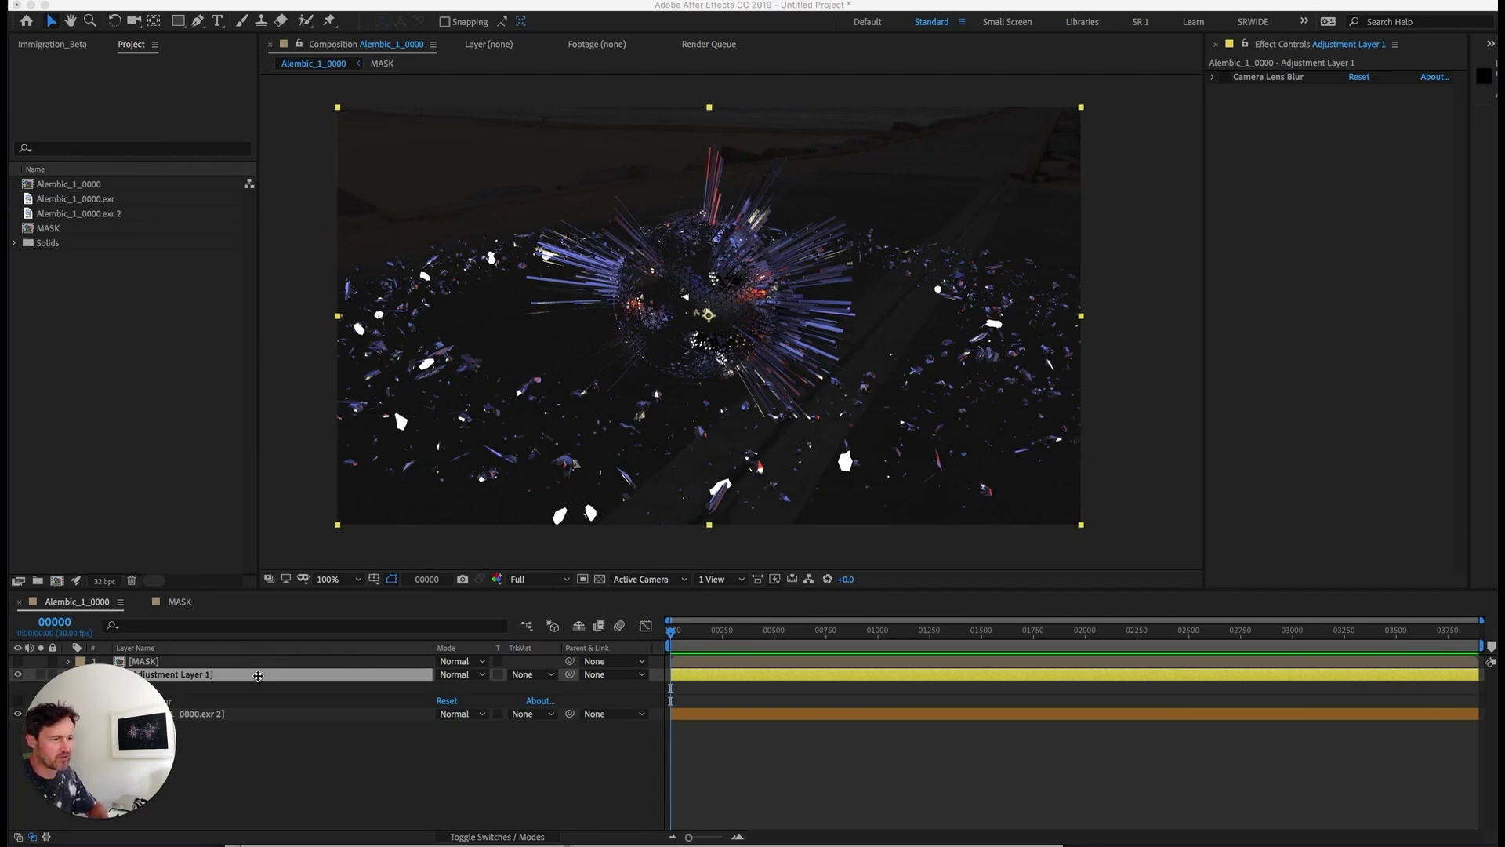
- Expand and enable the Camera Lens Blur effect on Adjustment Layer 1, and check the project's color settings
click(256, 675)
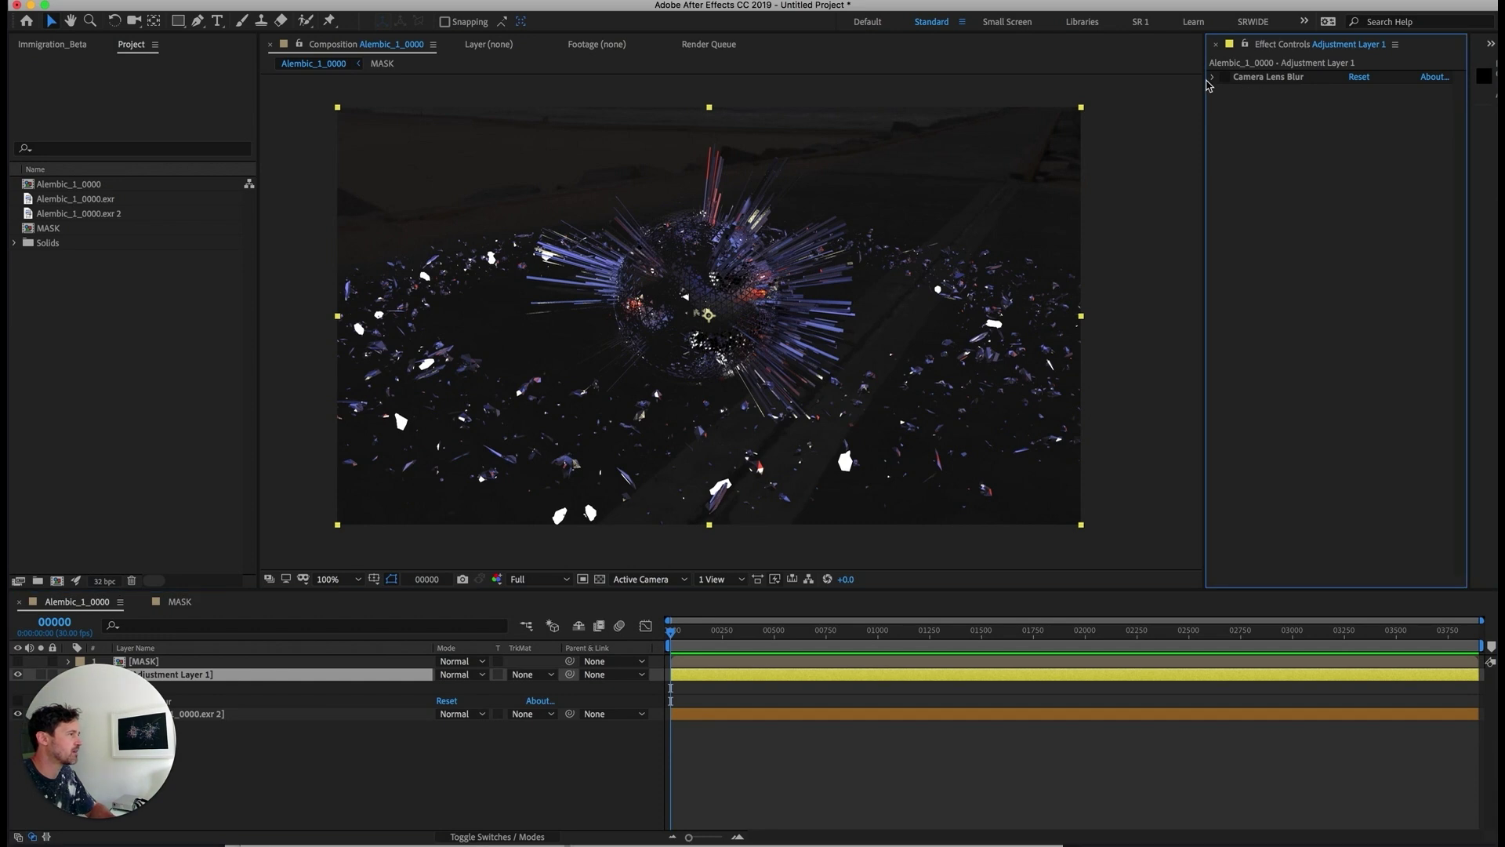
click(1221, 81)
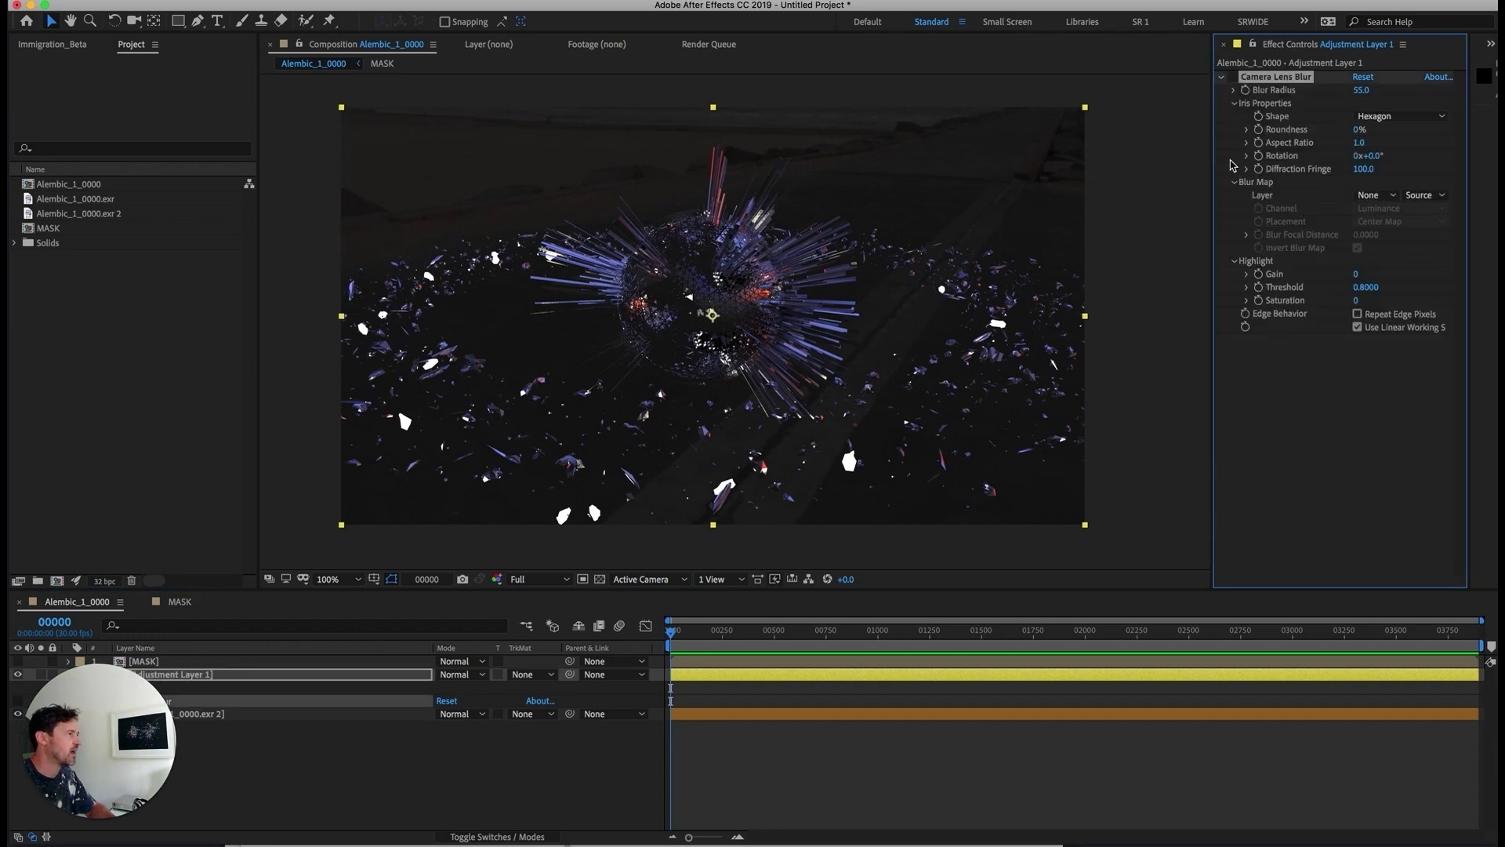
key(space)
mouse_move(830, 373)
mouse_down()
mouse_move(812, 388)
mouse_move(845, 389)
mouse_up()
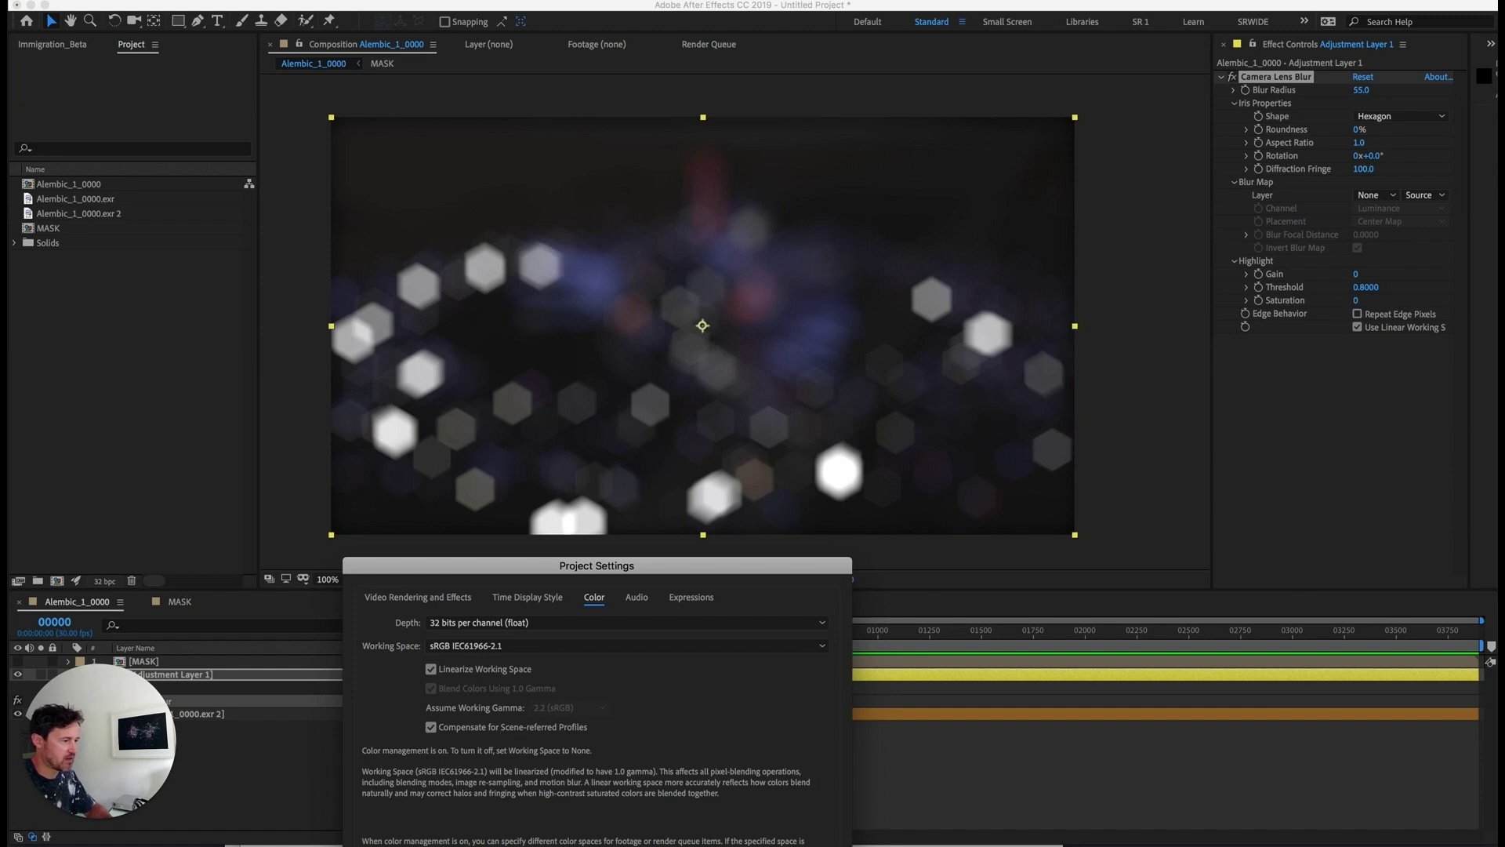
key(Escape)
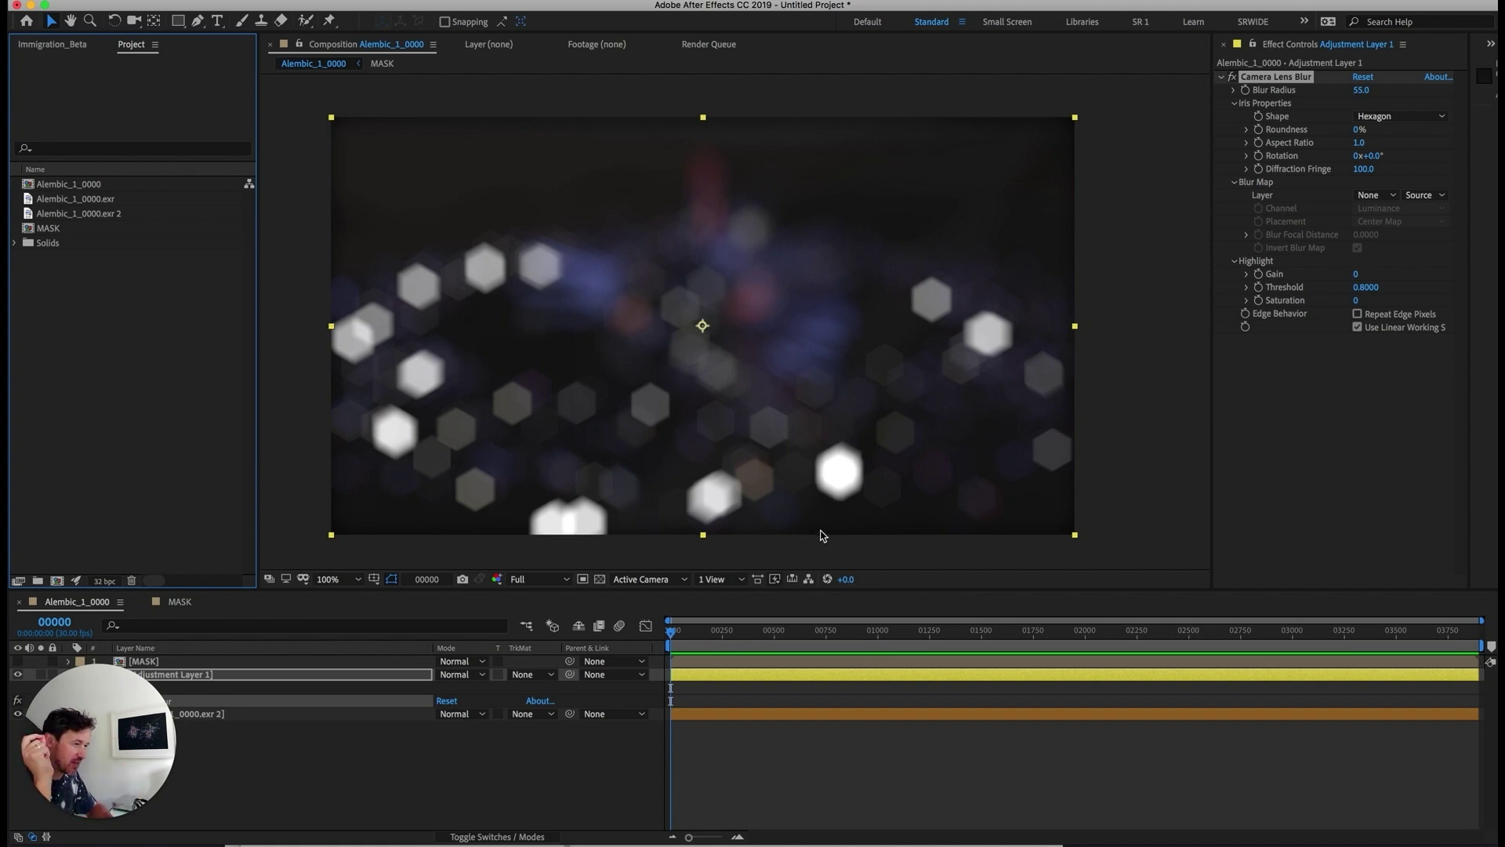
- Set MASK as the blur map layer of Camera Lens Blur and briefly toggle the MASK layer's visibility
click(1372, 198)
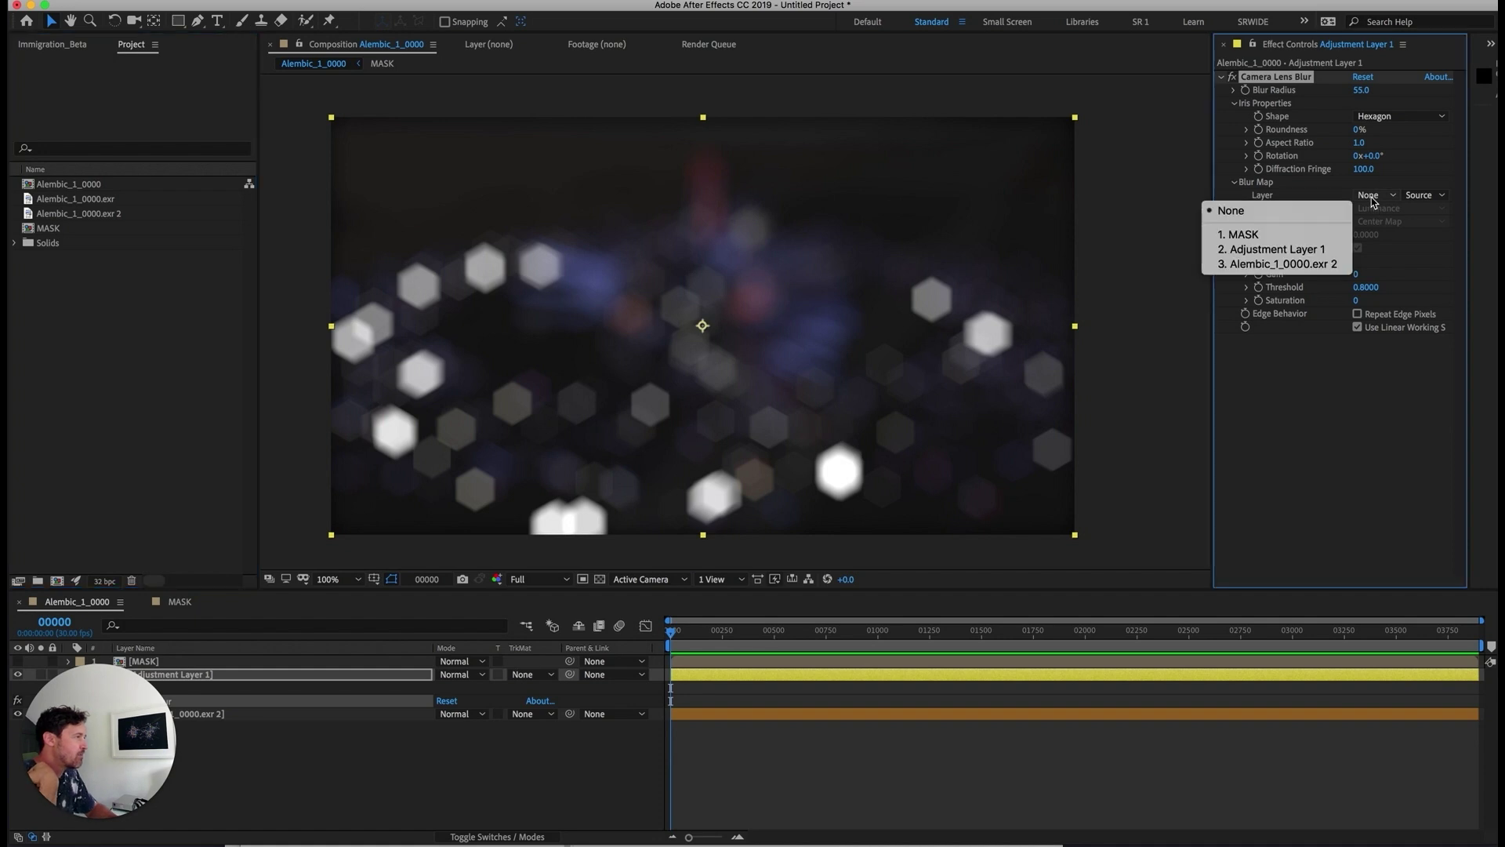
click(1239, 234)
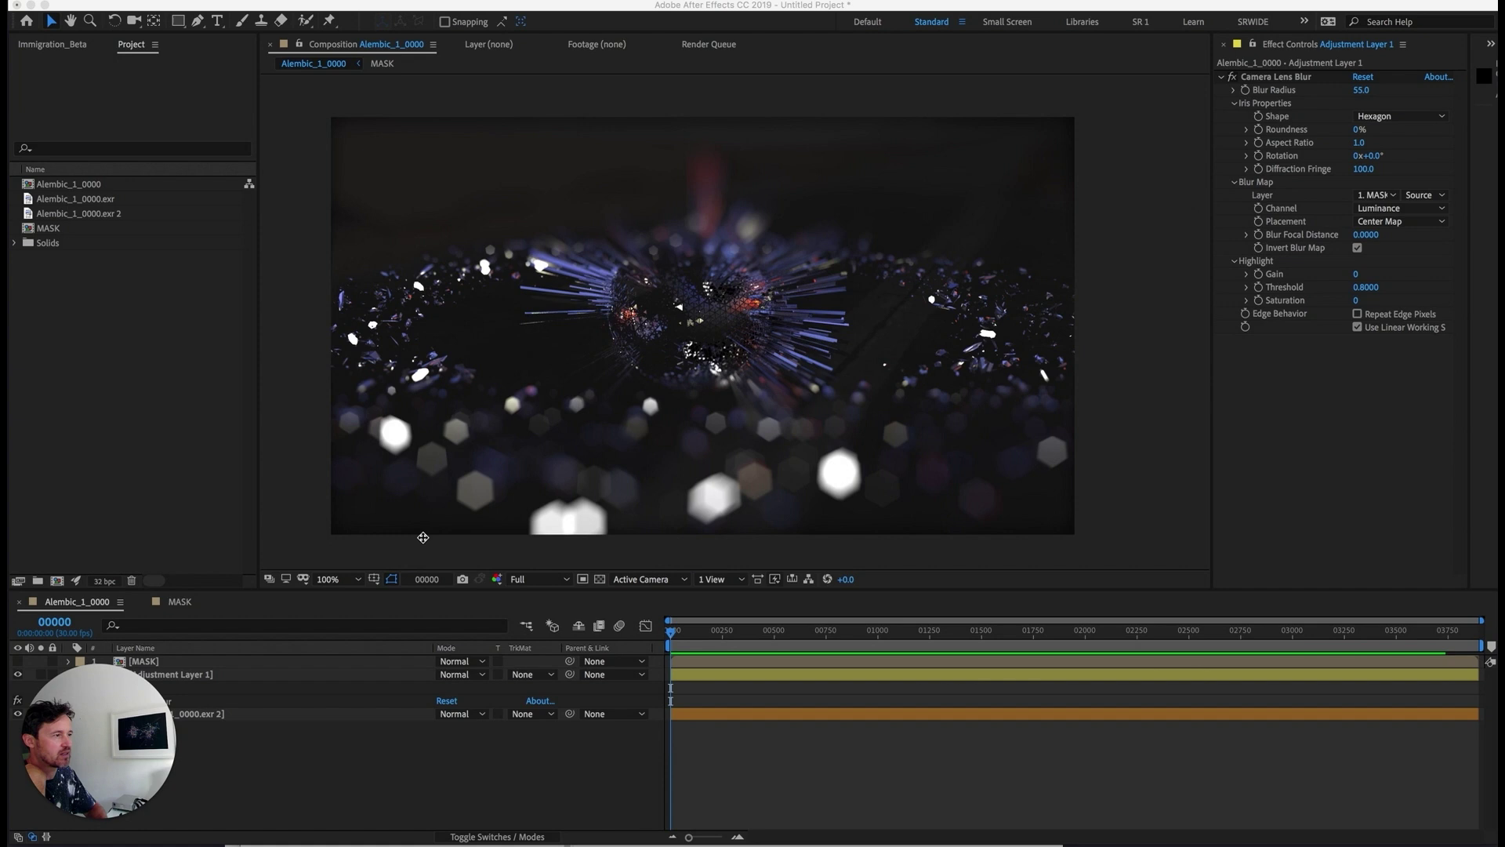
drag(23, 682, 154, 690)
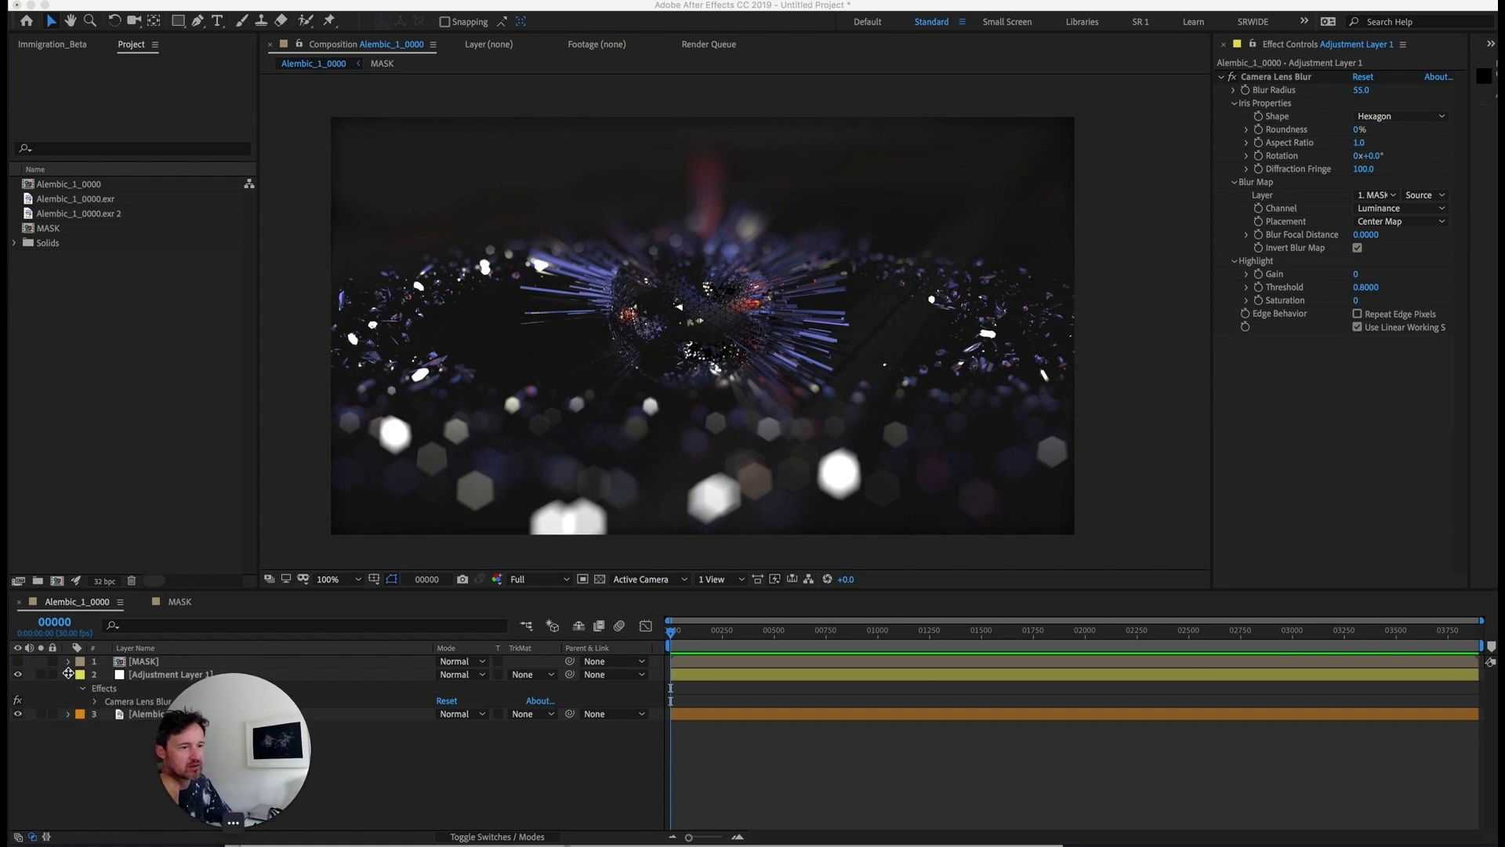
click(16, 663)
click(17, 662)
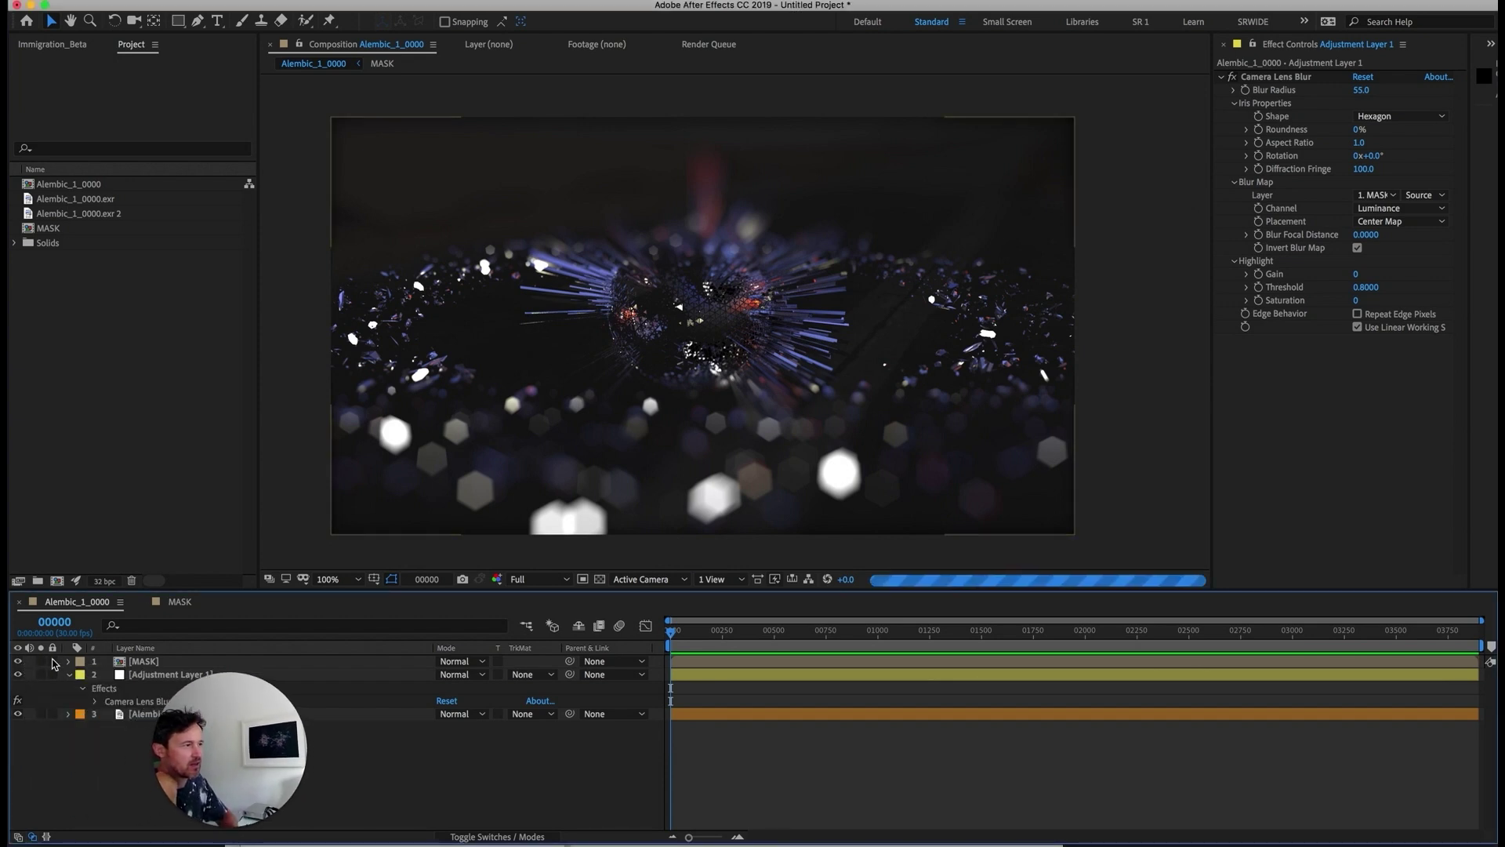
click(17, 662)
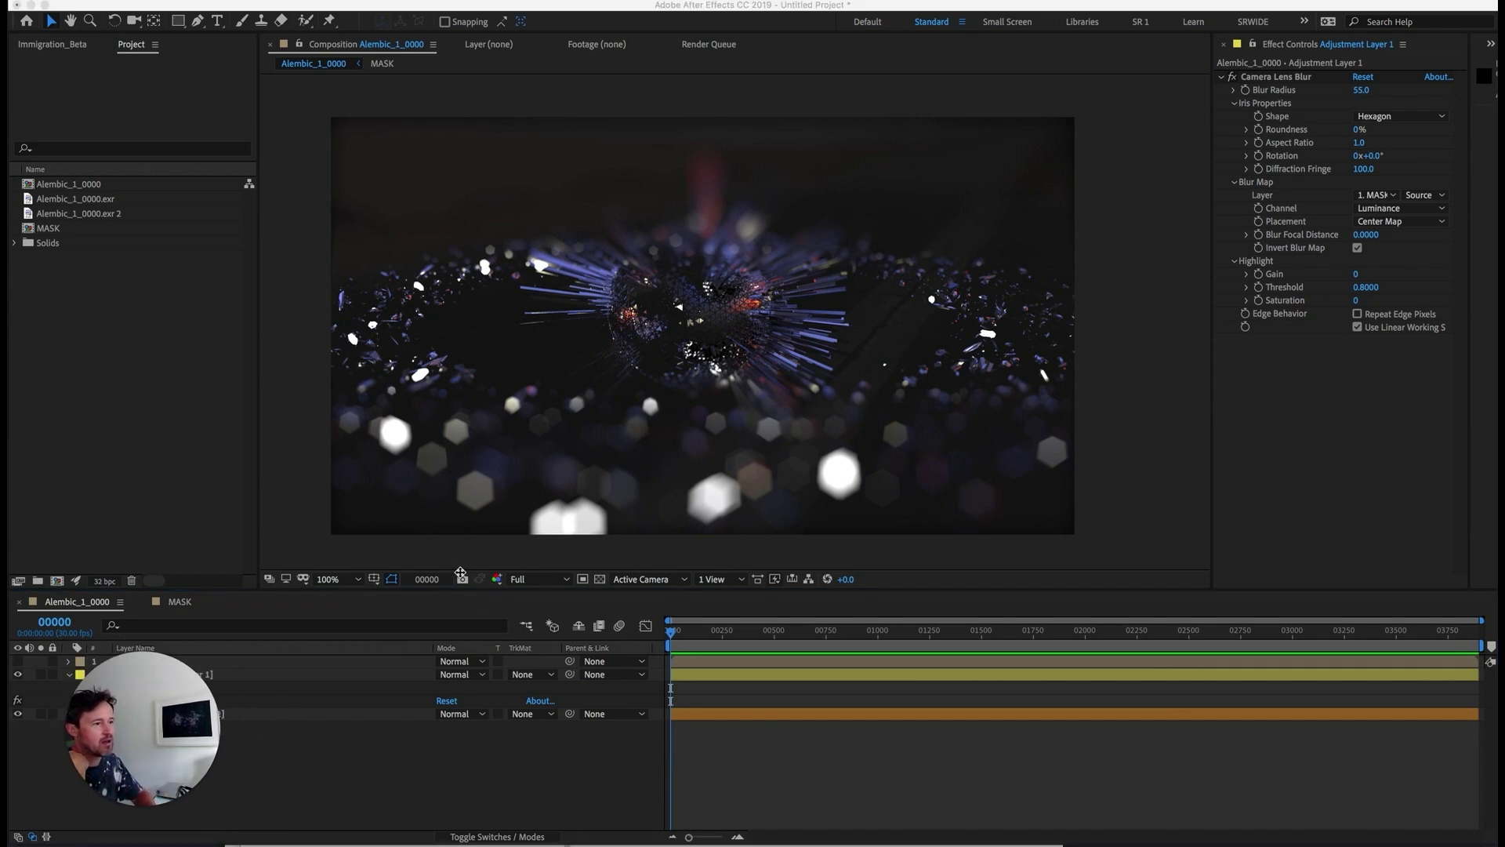
- Take a snapshot of the composition and set the project's color depth to 8 bits per channel for comparison
click(463, 579)
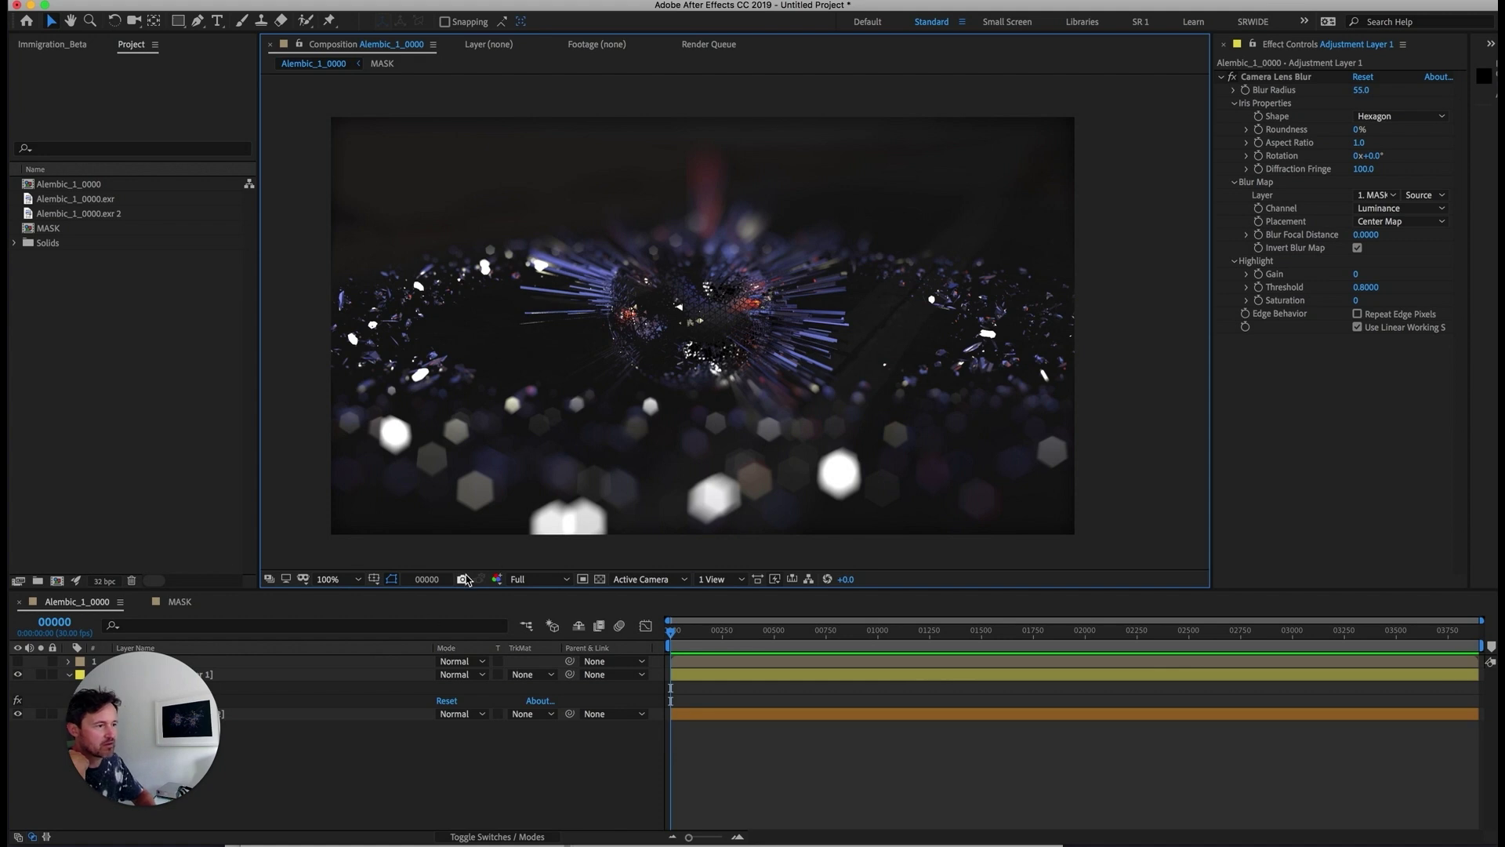
click(104, 581)
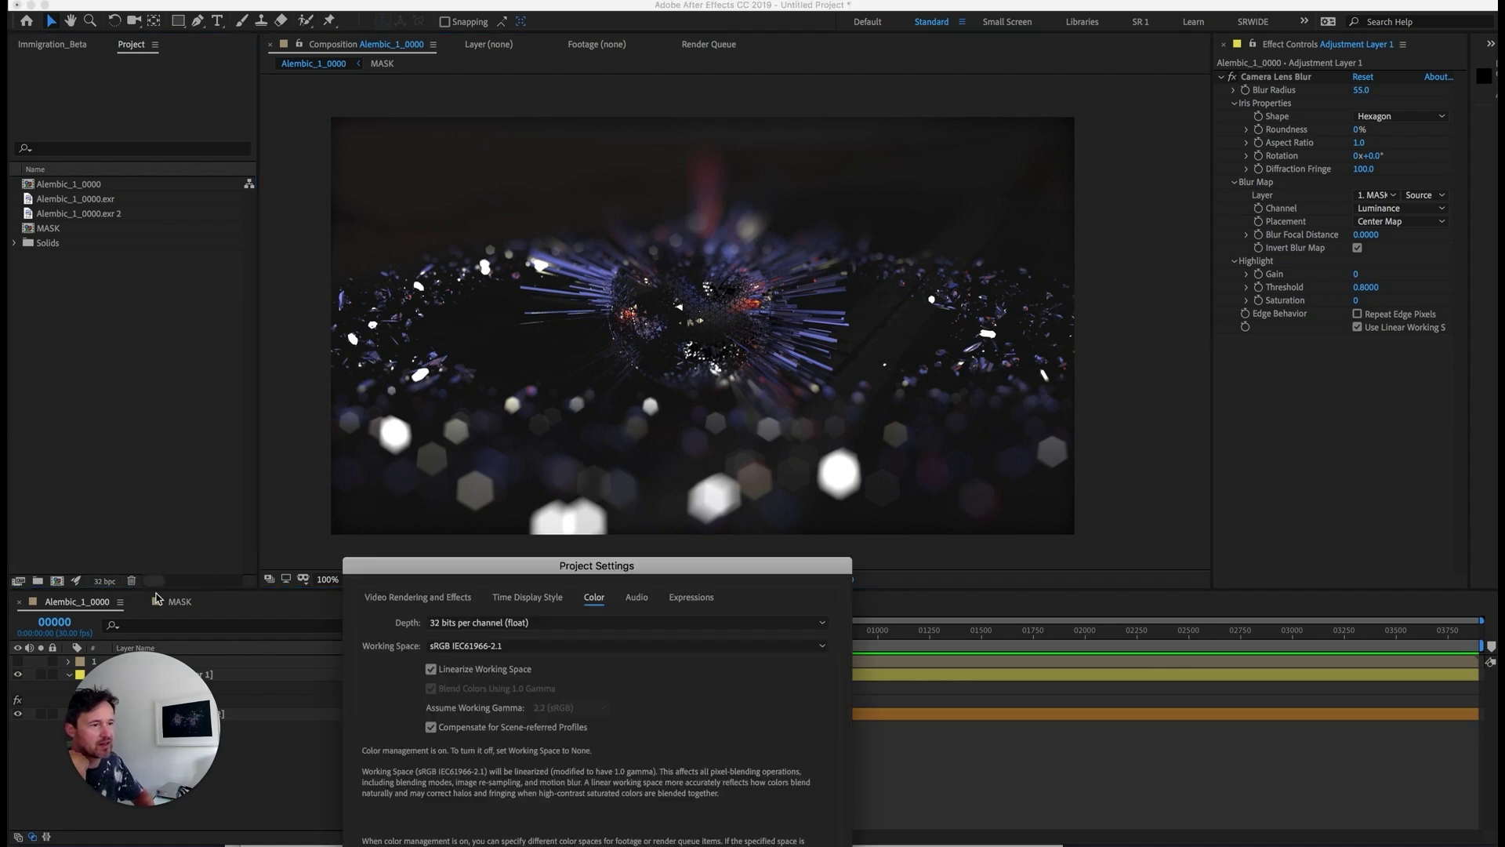
click(487, 622)
click(470, 635)
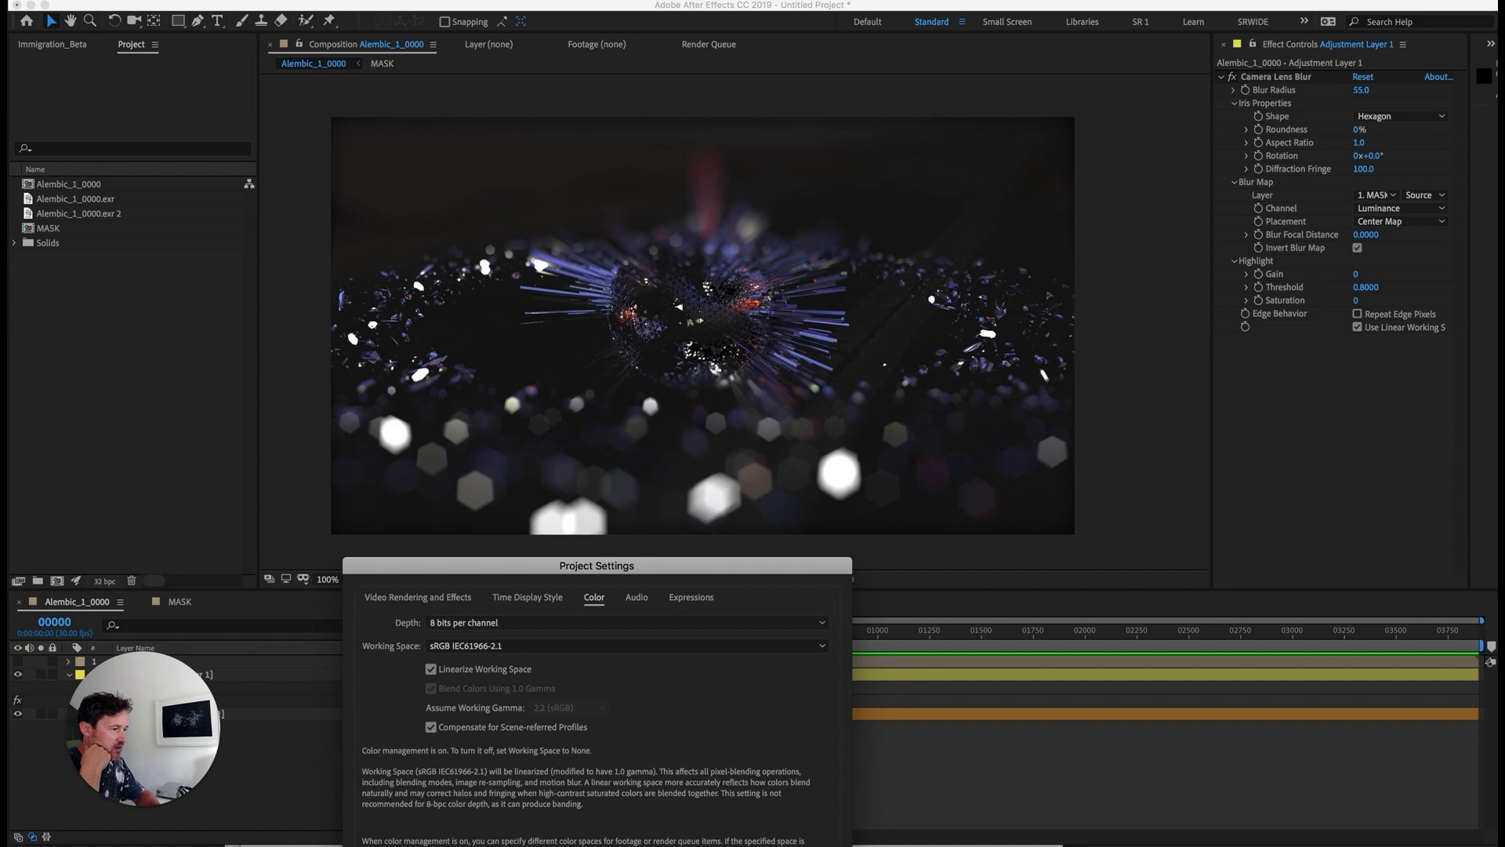
key(Return)
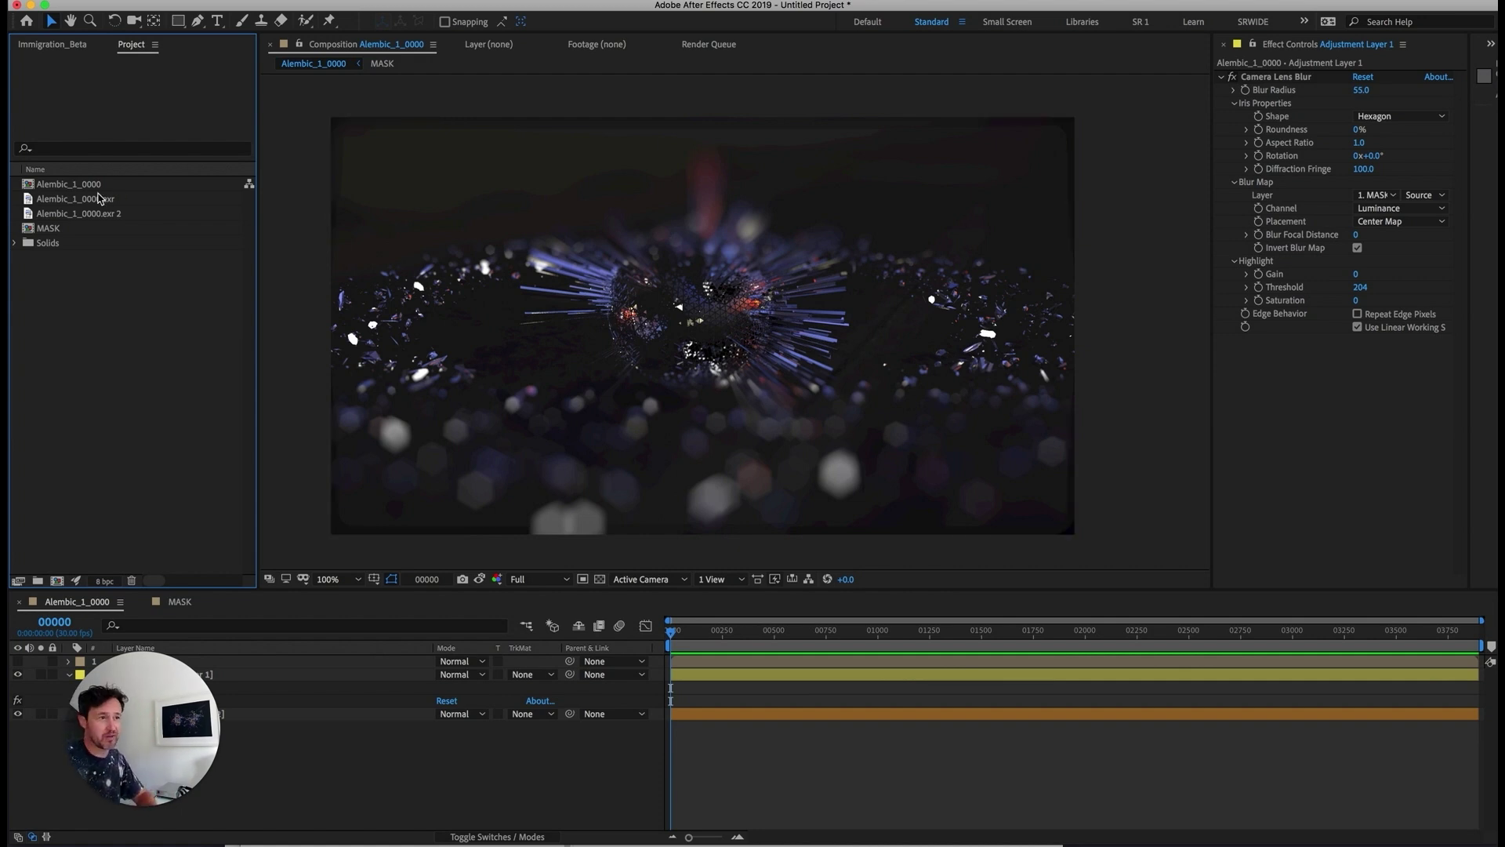
- Apply the Exposure effect to the Alembic_1_0000.exr 2 layer with exposure 1.69 and gamma correction 0.81
click(98, 198)
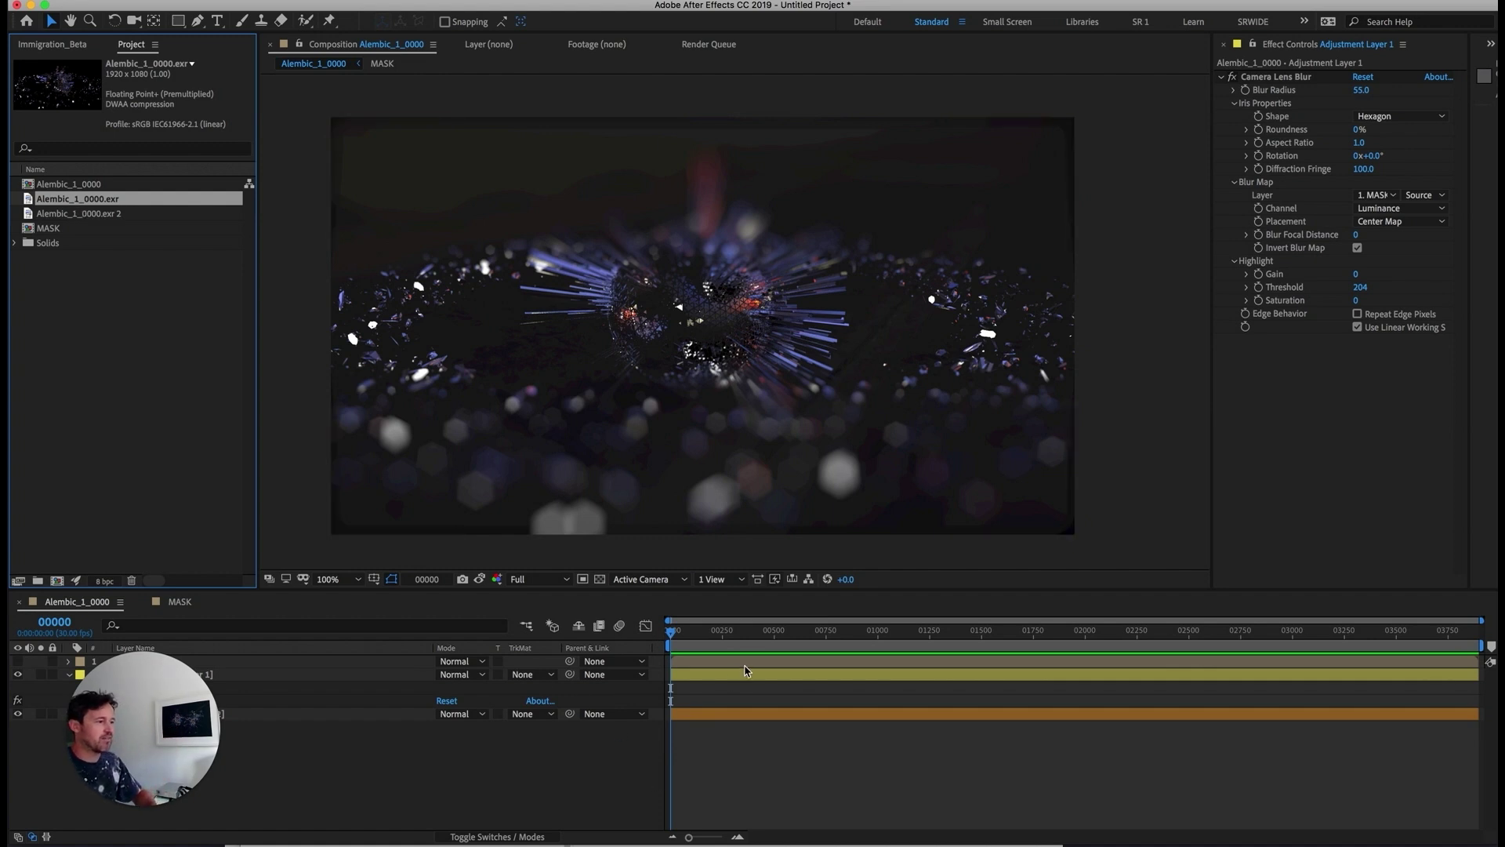
click(808, 712)
key(ctrl+space)
text(expos)
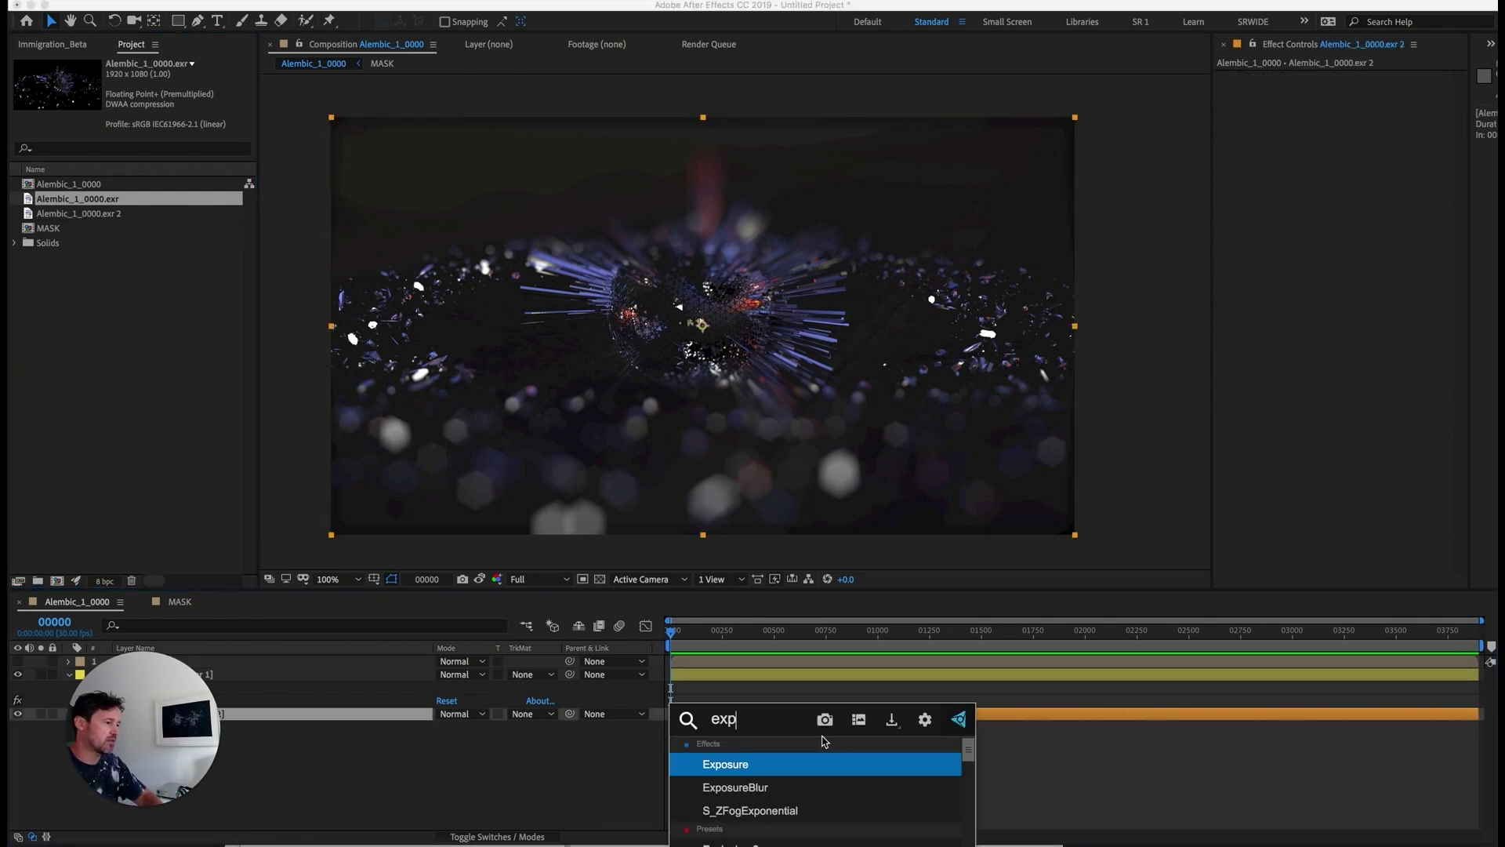
key(Return)
mouse_move(1366, 114)
mouse_down()
mouse_move(1406, 115)
mouse_move(1347, 144)
mouse_move(1368, 116)
mouse_move(1445, 116)
mouse_move(1384, 116)
mouse_up()
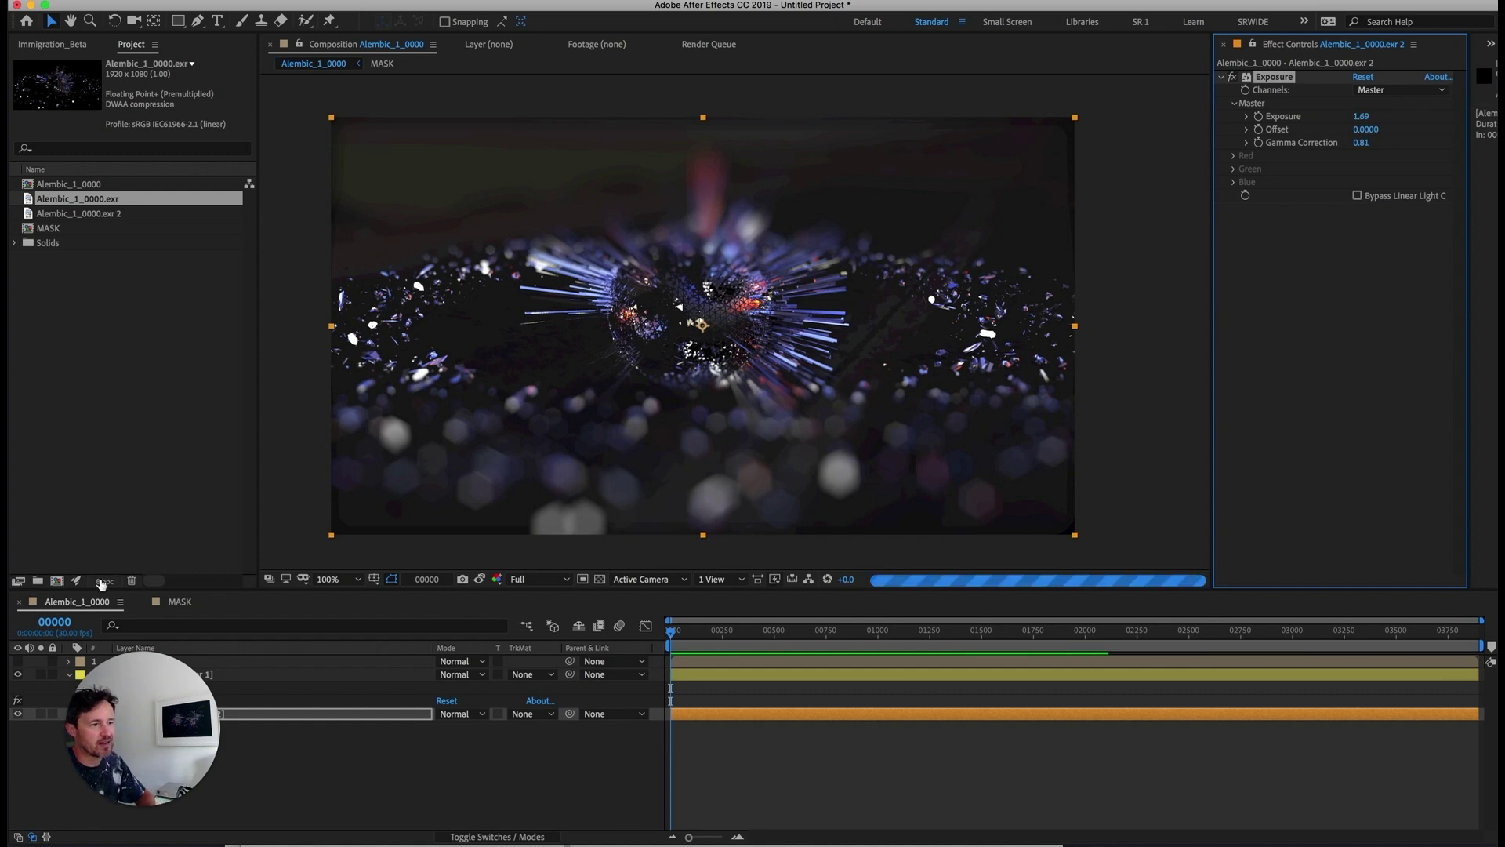
- Set the project's color depth to 32 bits per channel (float)
click(104, 581)
click(443, 623)
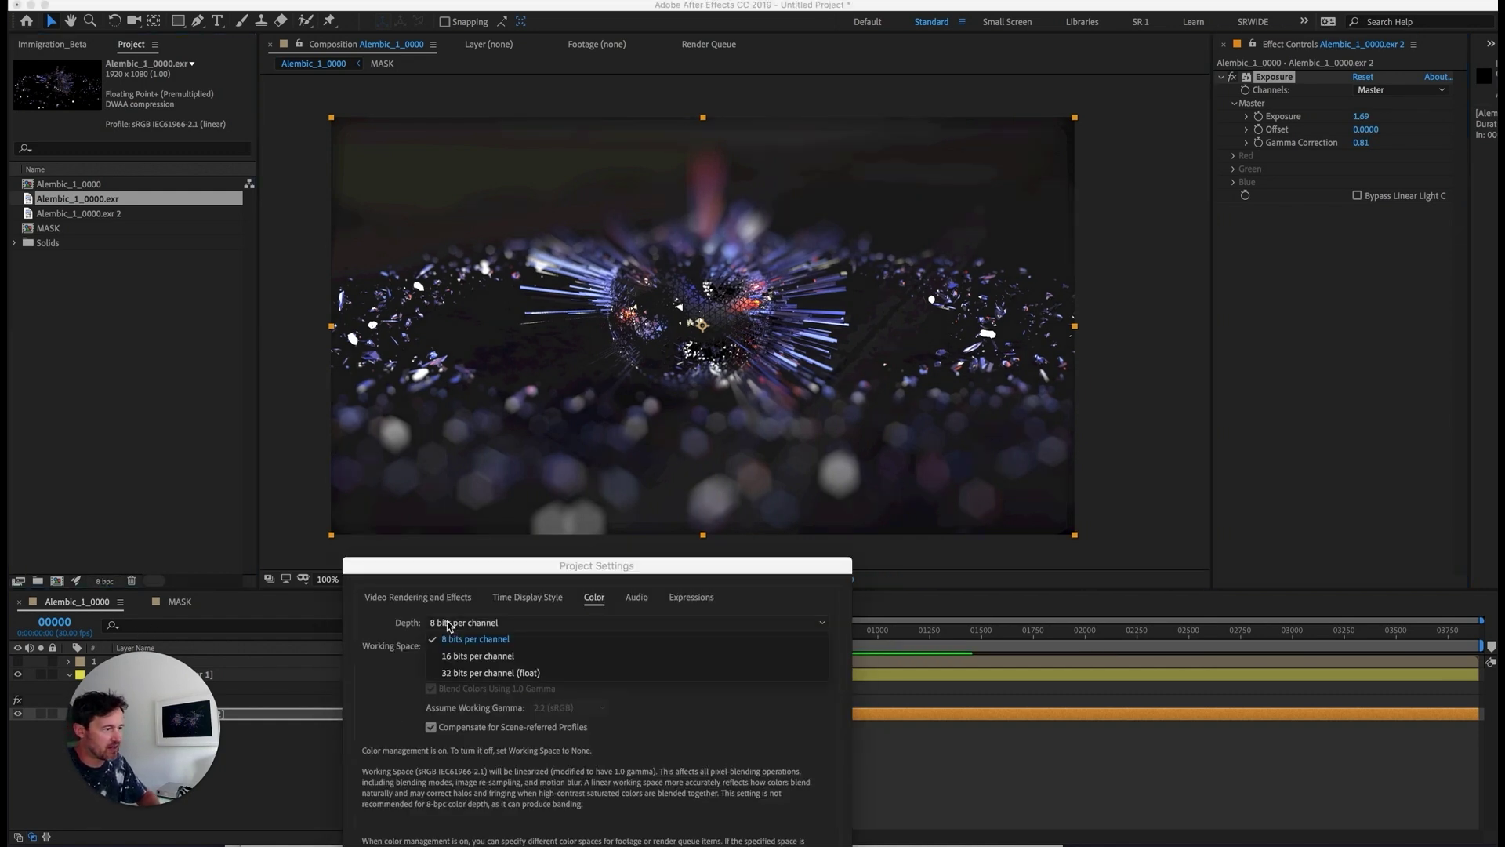
click(479, 674)
key(Return)
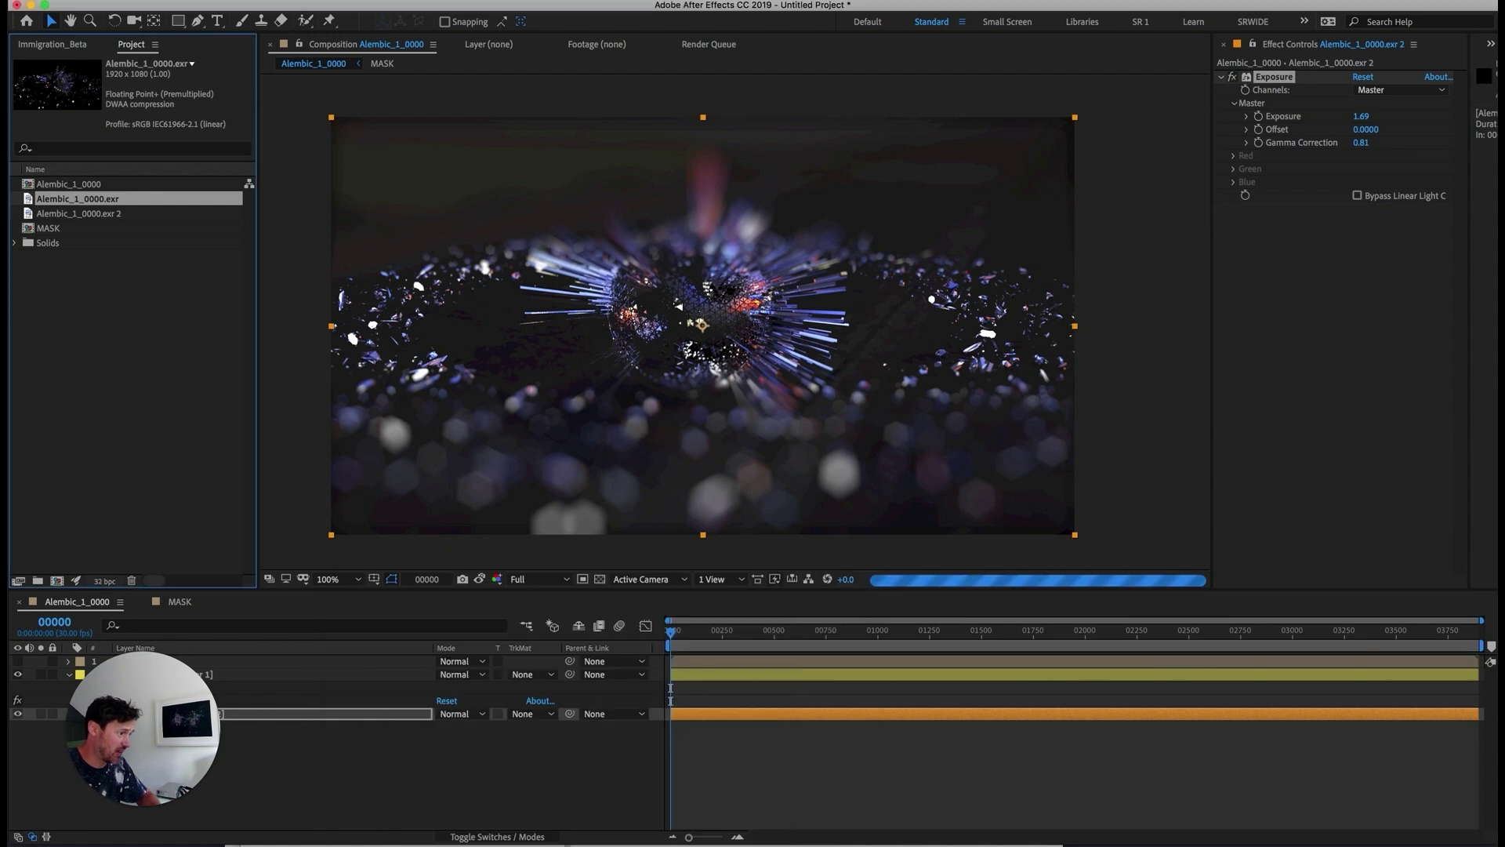
key(space)
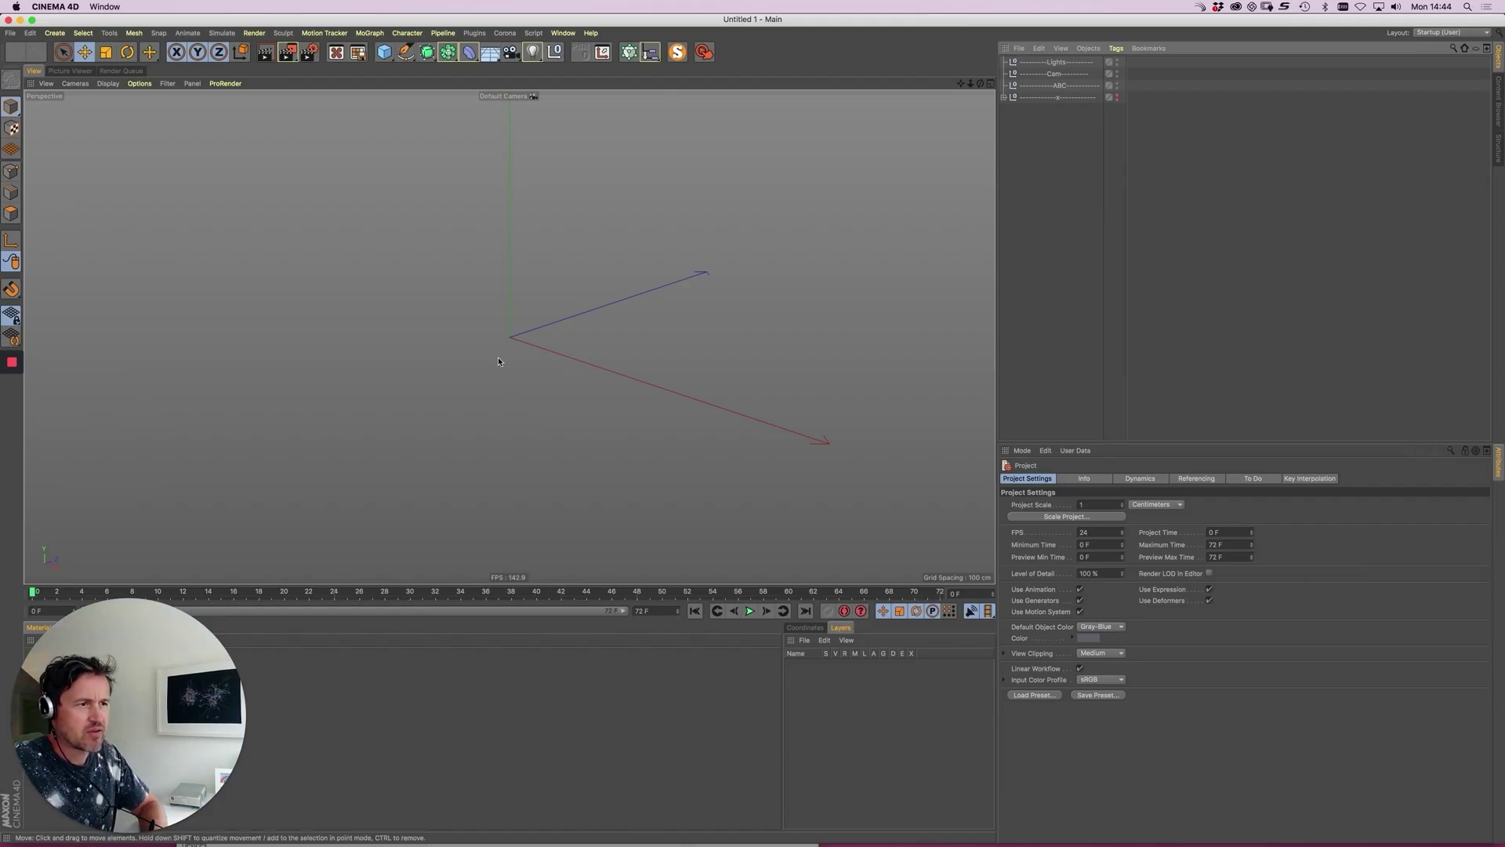
- Switch to QuickTime Player and examine the X761_name_reveal_endplate_Small video from about 00:42, playing and pausing it in short bursts
key(super+Tab)
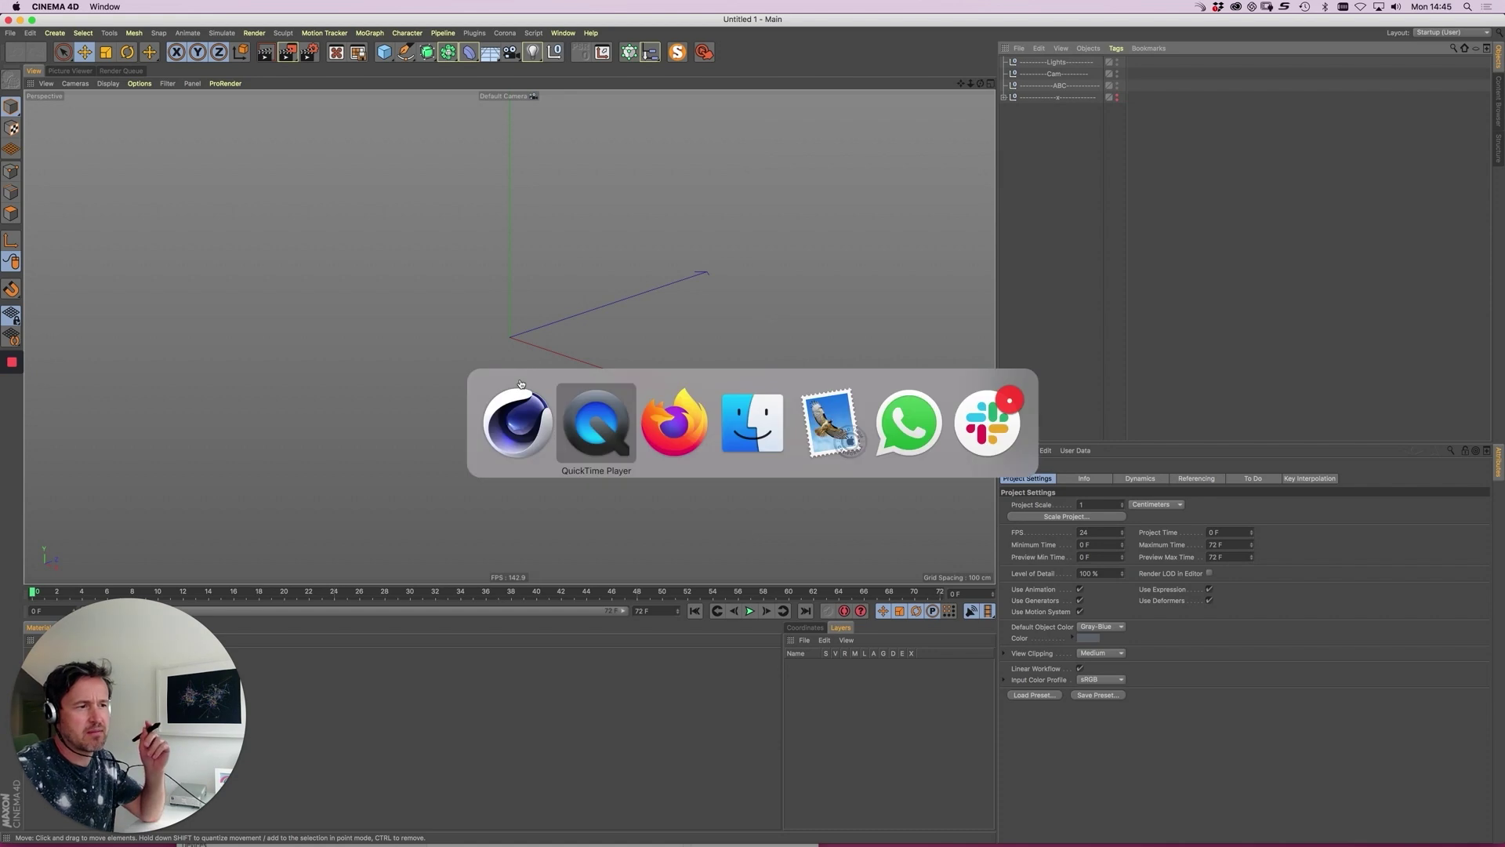
drag(753, 398, 754, 362)
drag(752, 487, 752, 487)
drag(653, 471, 604, 474)
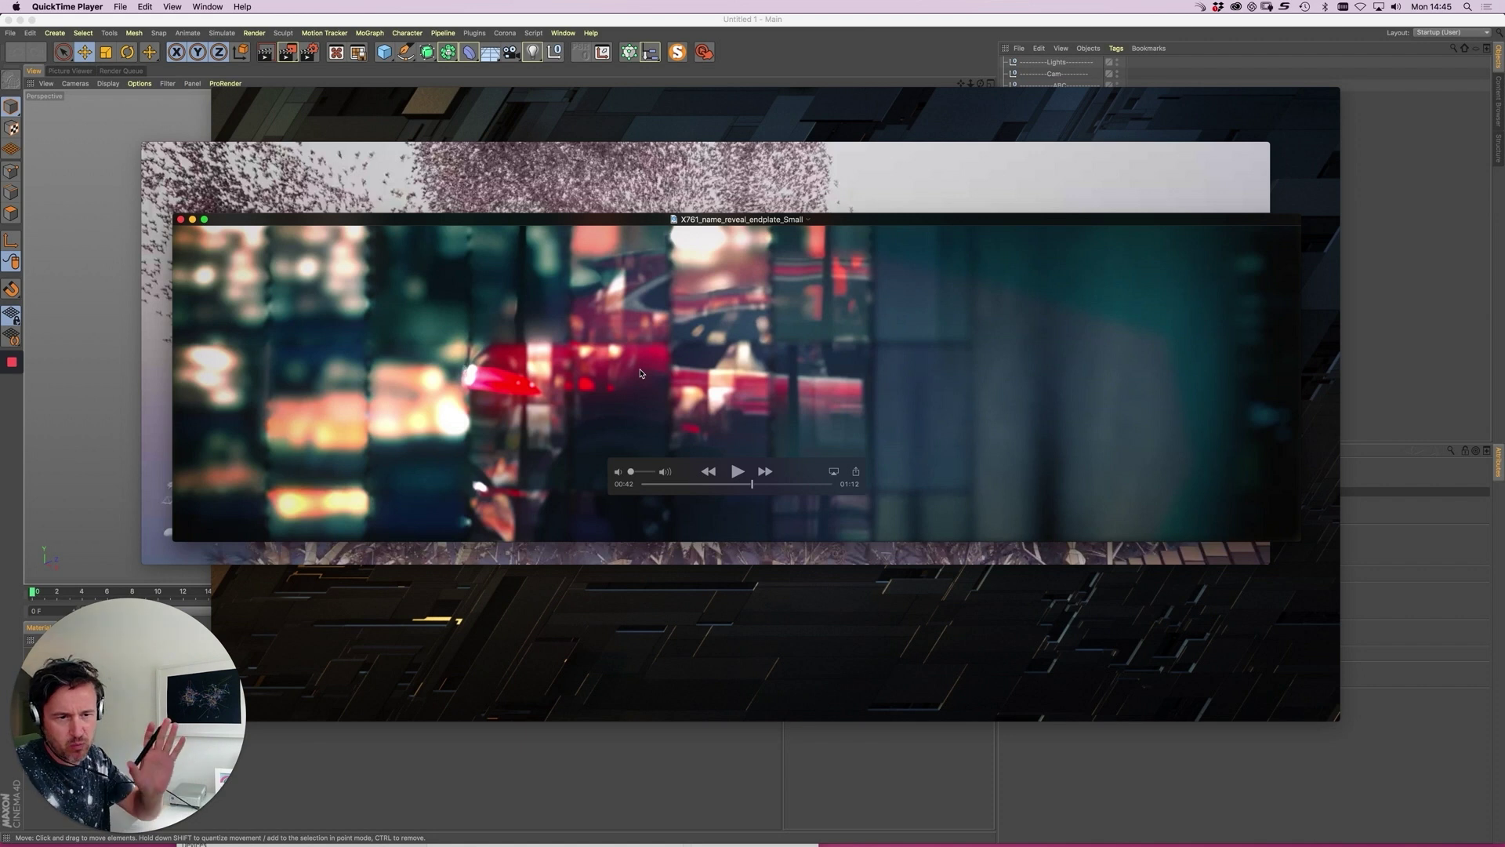
key(space)
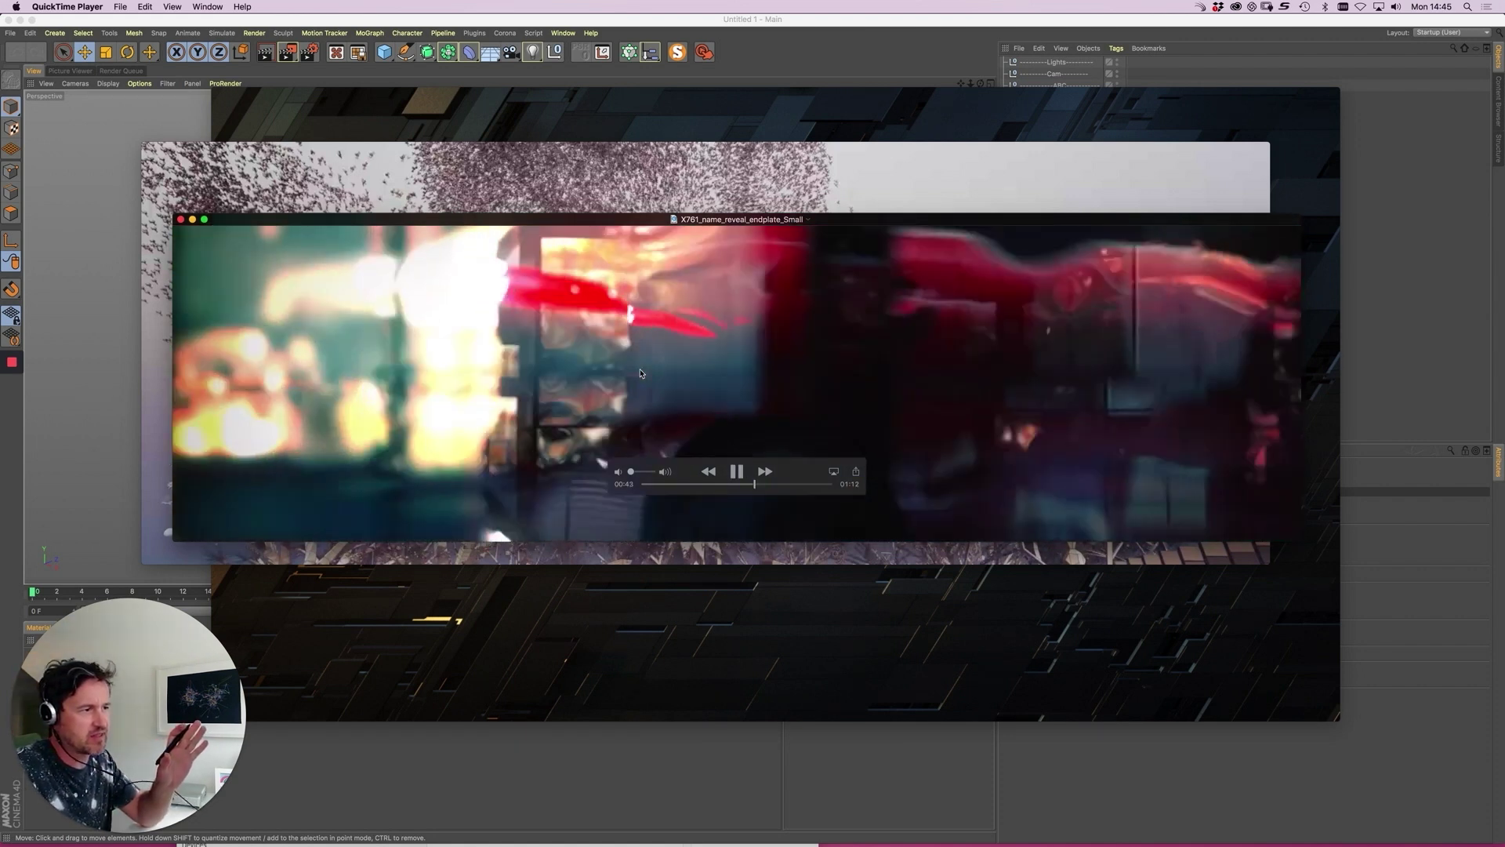
key(space)
key(j)
key(space)
key(space)
key(space)
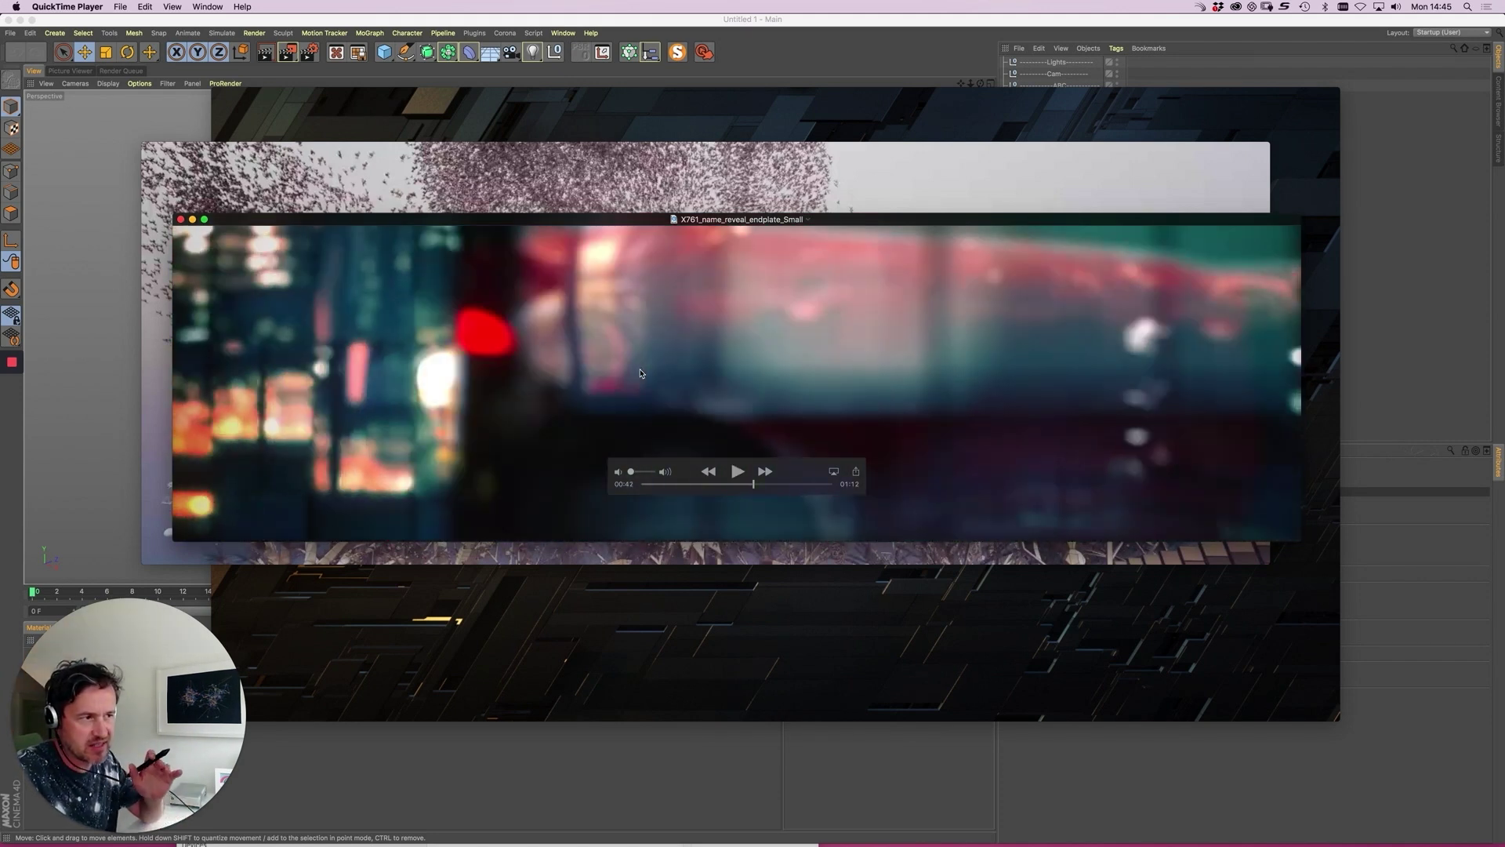
key(space)
key(space)
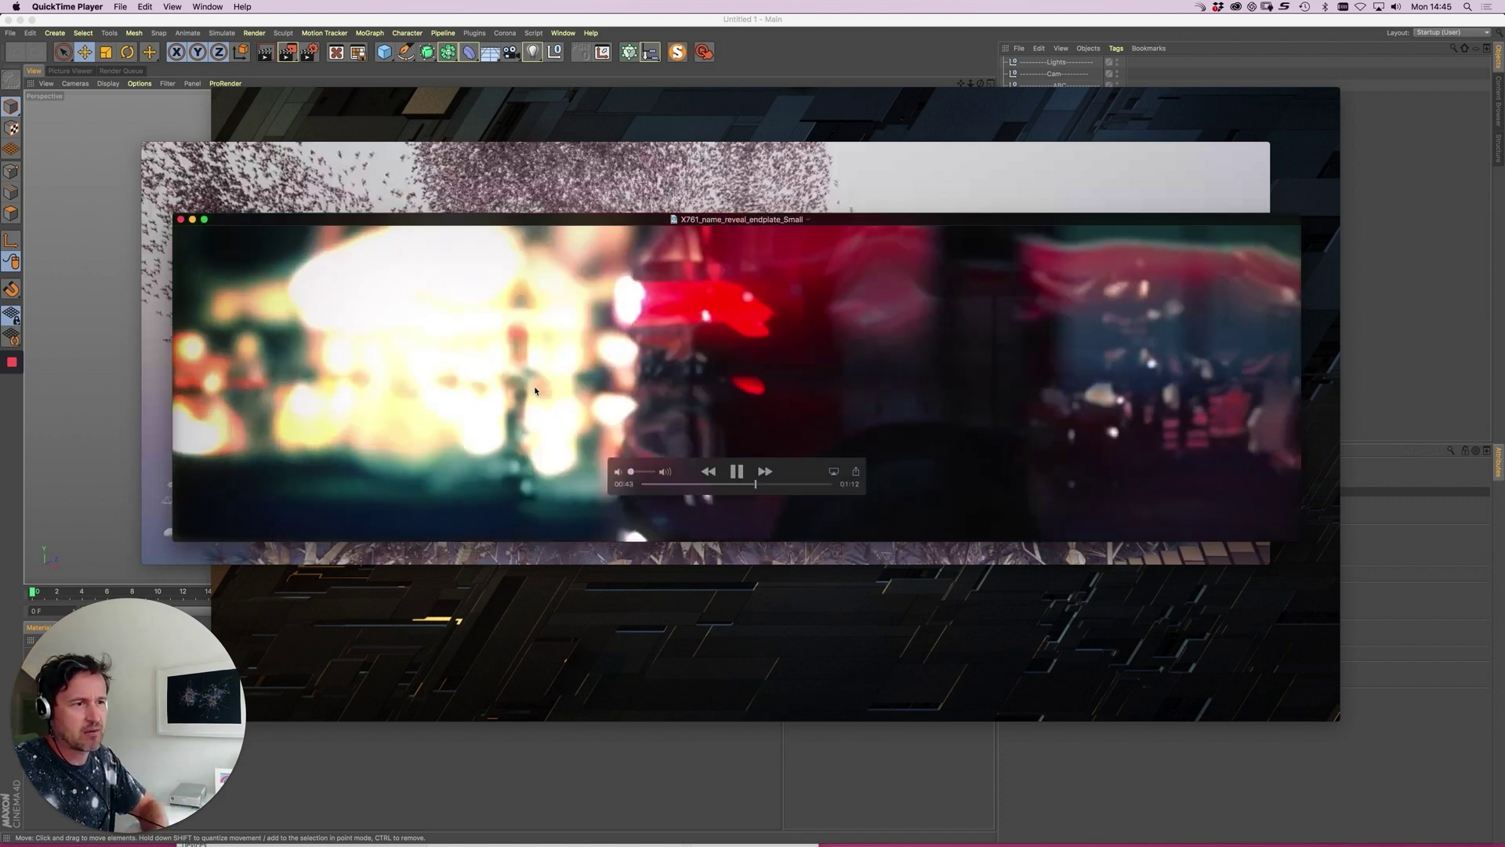
- Step back frame by frame around 00:43 to examine the blurred highlights, and play the passage again
key(space)
key(Left)
key(Left)
key(Left)
key(Left)
key(Left)
key(Left)
key(Left)
key(Left)
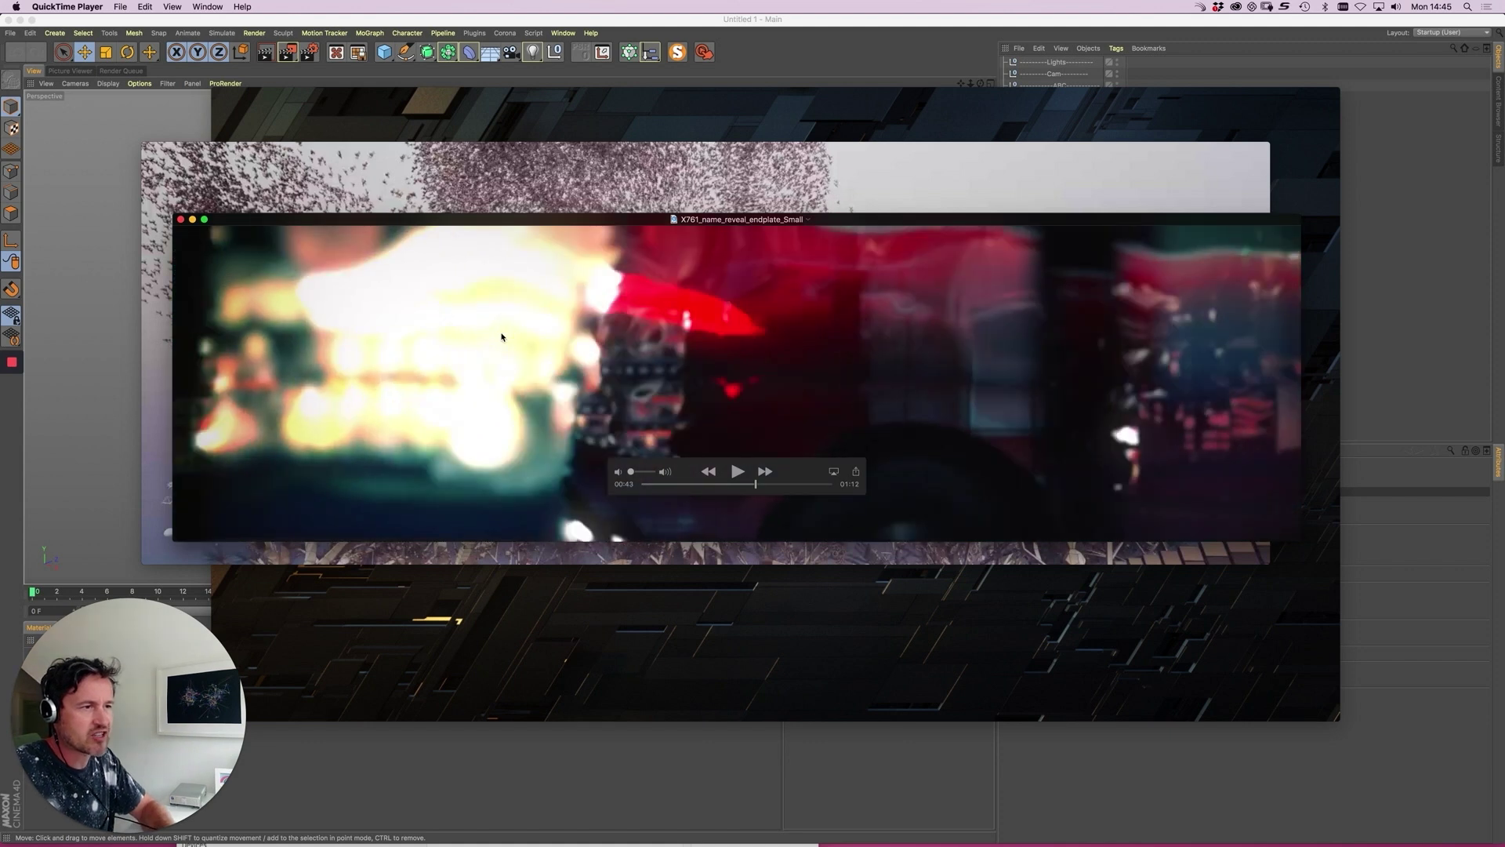
key(space)
key(space)
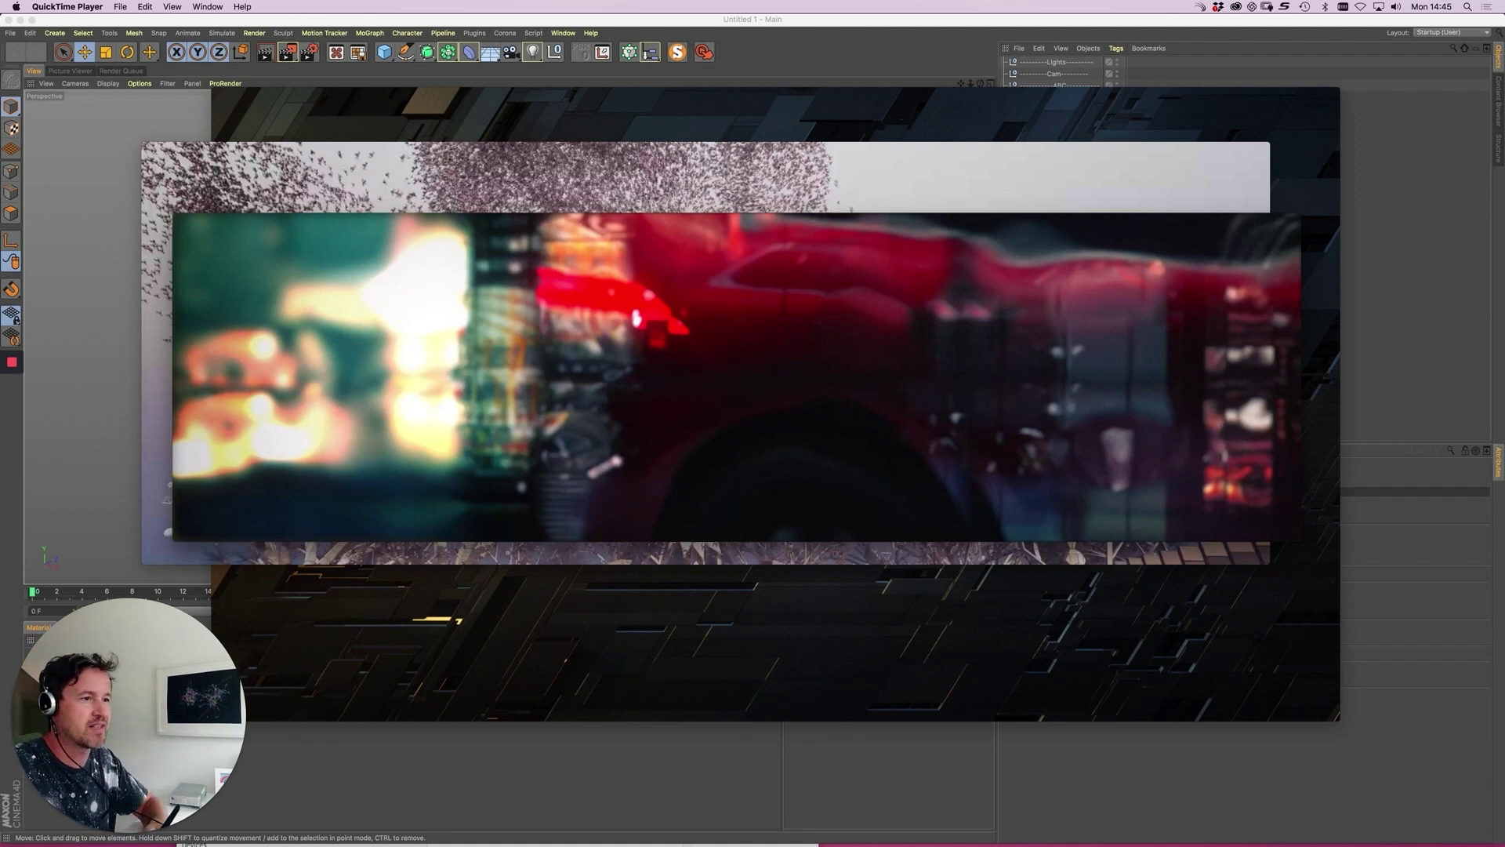
- Move the X761_name_reveal_endplate_Small video window aside and close it
mouse_move(788, 420)
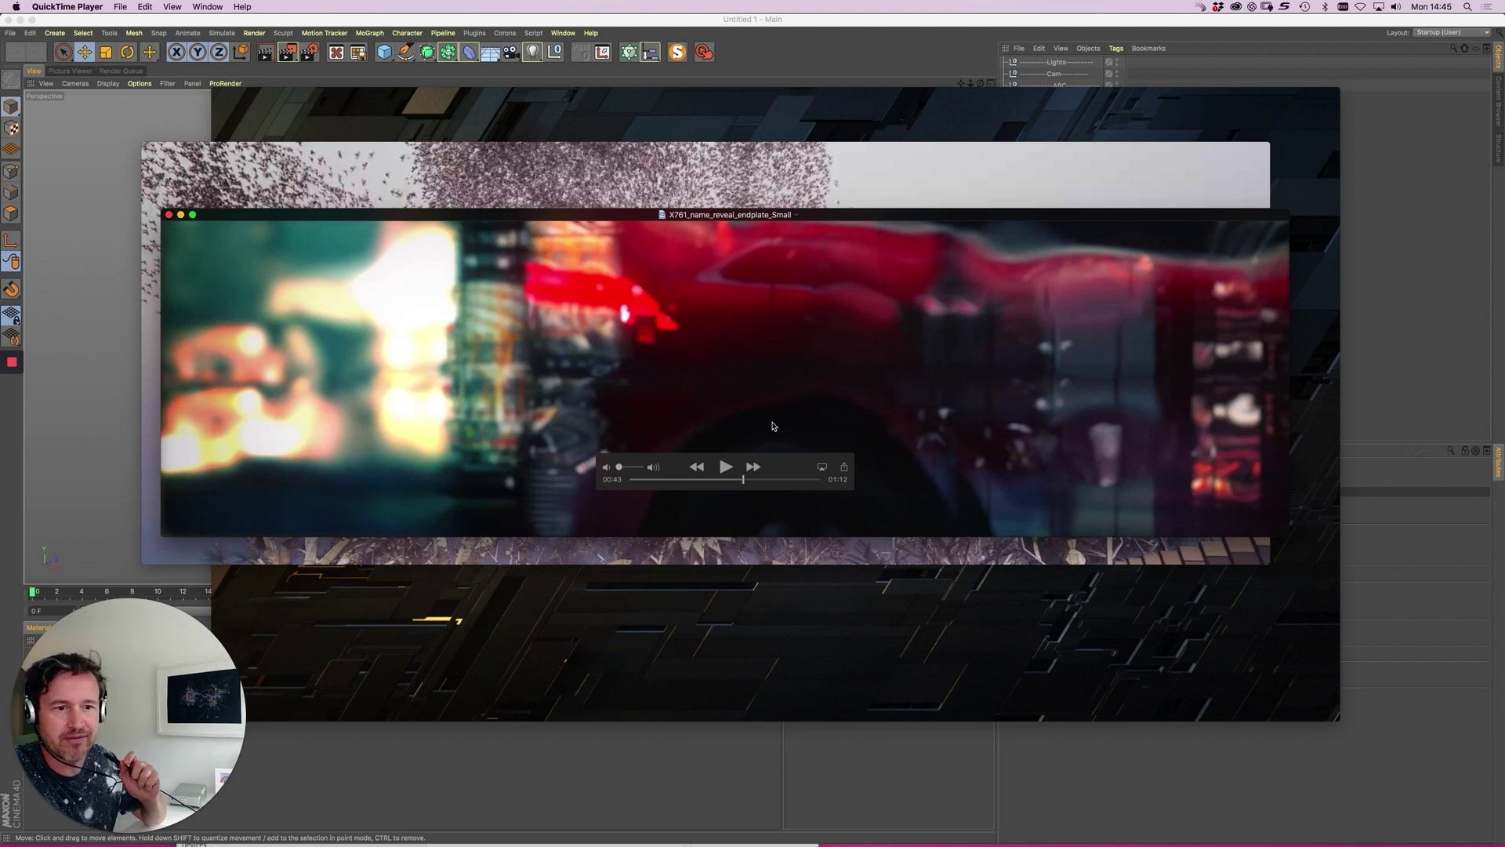
drag(785, 395, 769, 387)
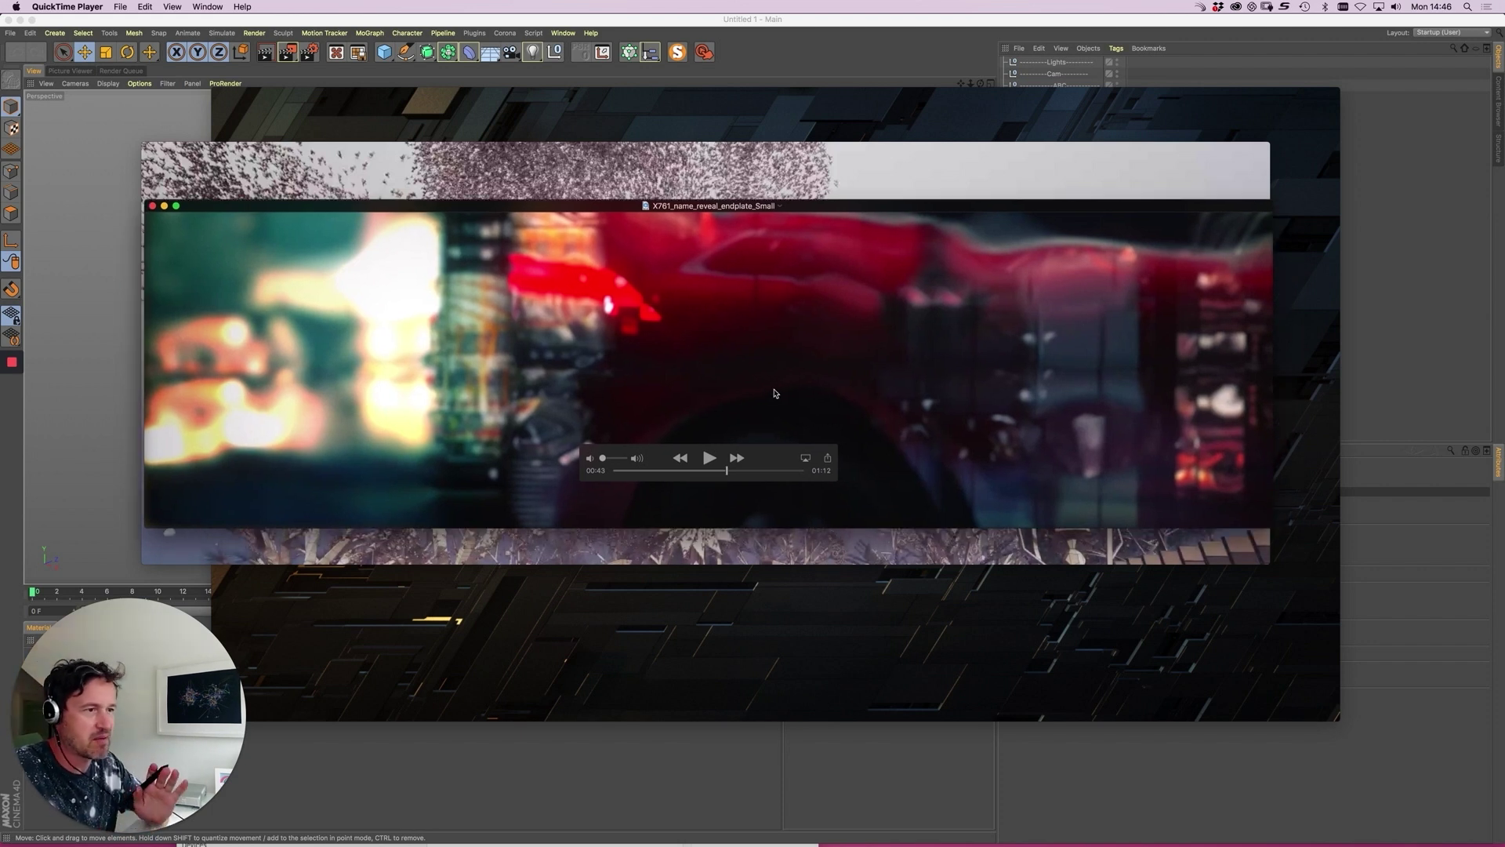
drag(730, 339, 732, 356)
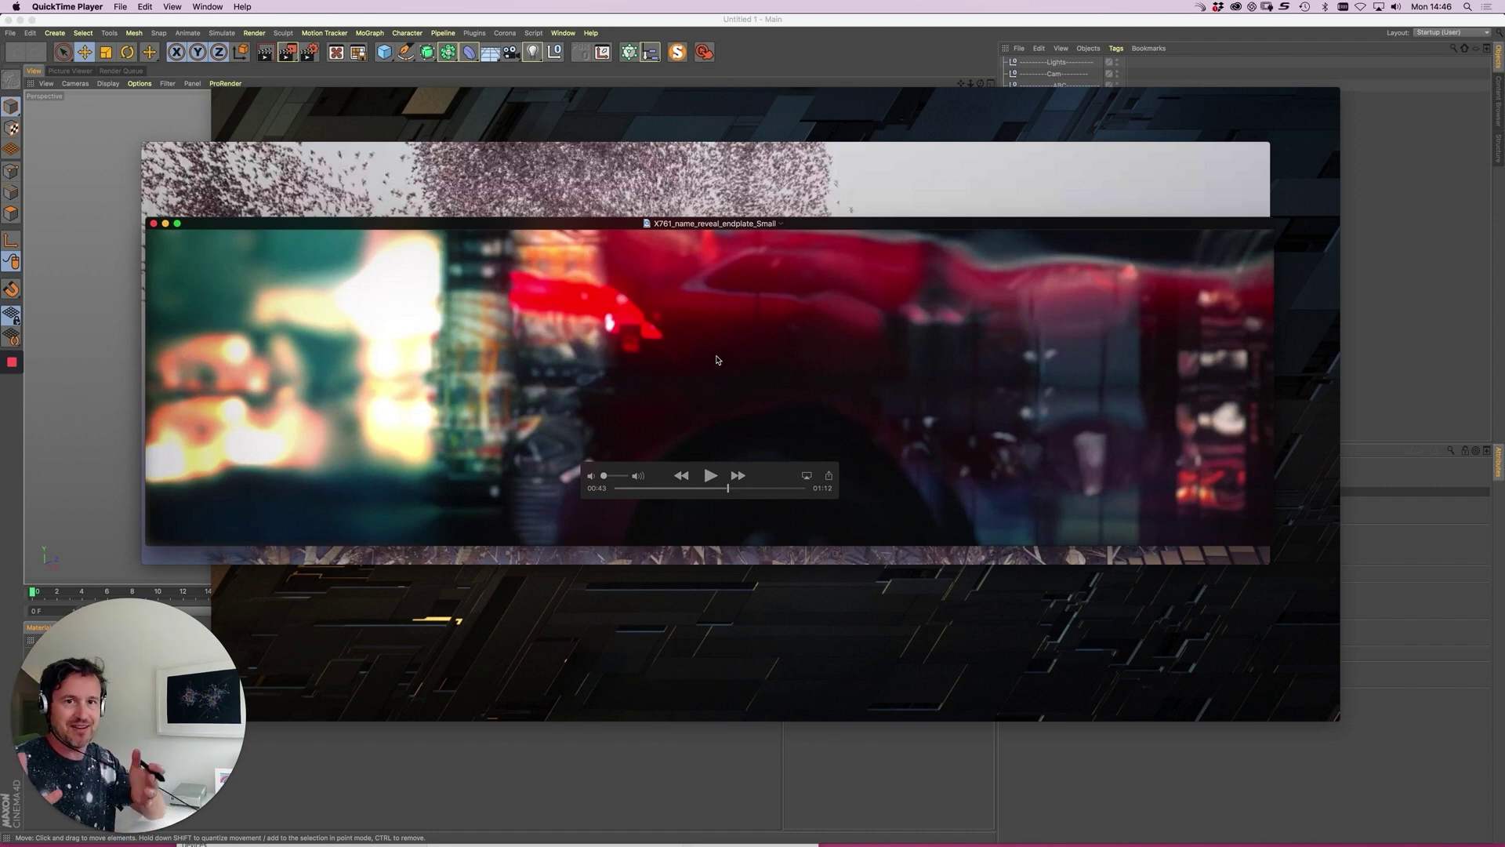
drag(733, 407, 741, 495)
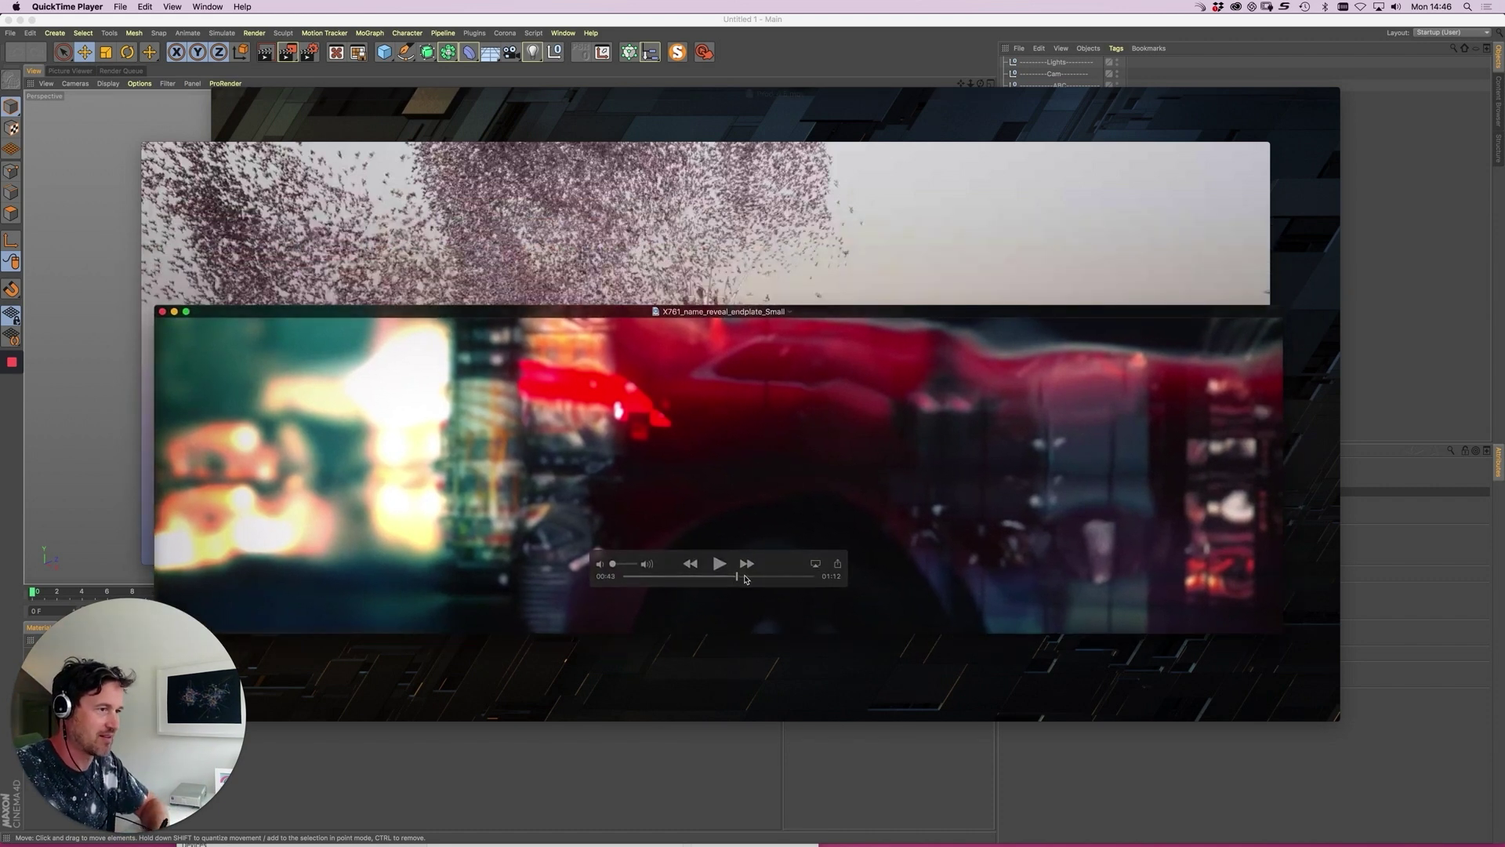
key(super+w)
key(super+Tab)
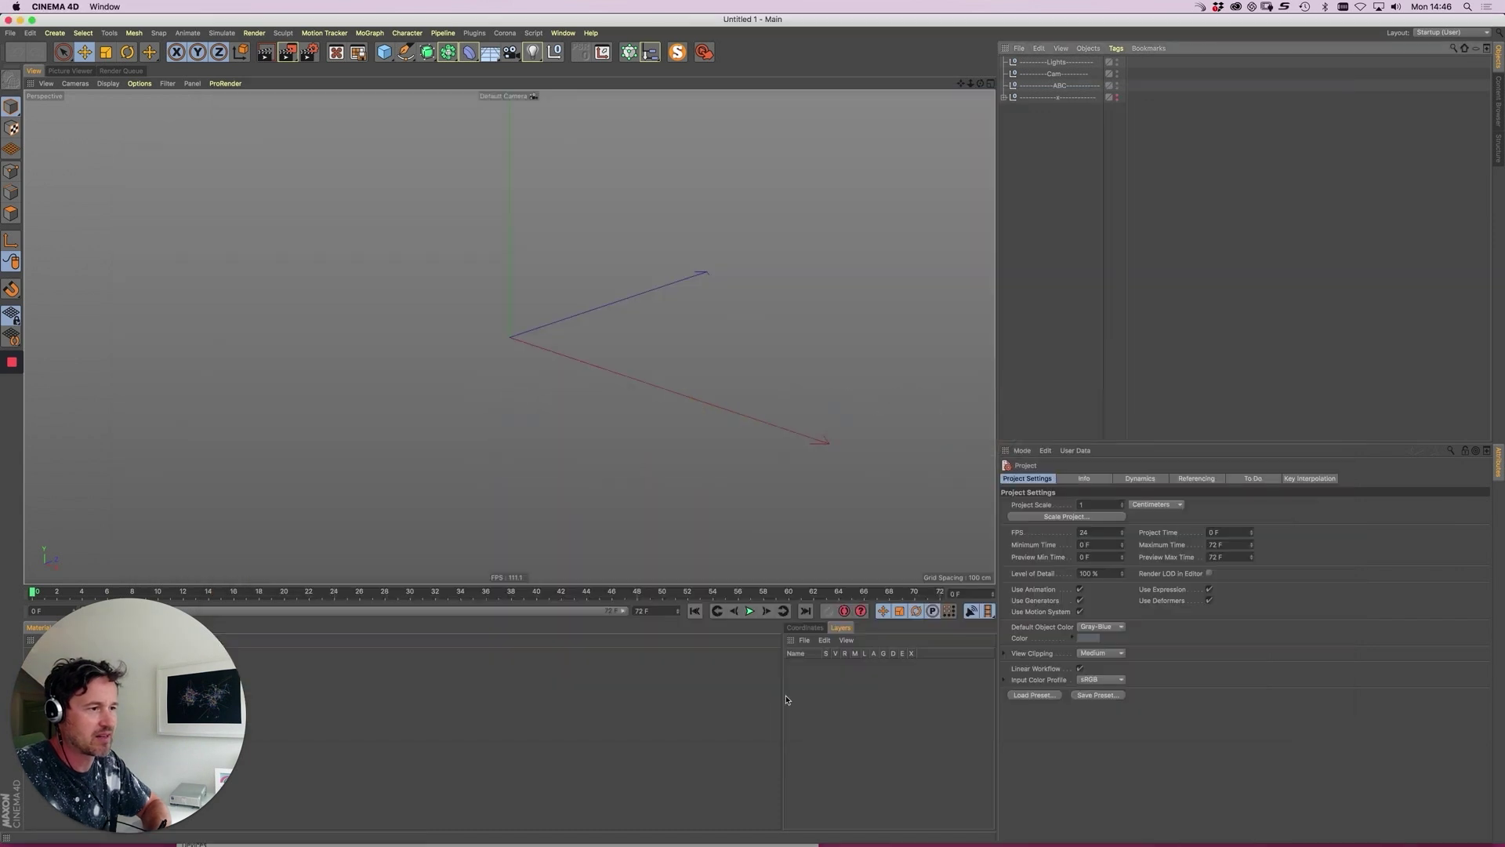
- Bring up the Prod_4.5.mov video, scrub to 00:04, and play it with a pause to examine the glowing panels
key(super+Tab)
click(828, 697)
mouse_move(725, 593)
mouse_down()
mouse_move(747, 567)
mouse_move(713, 592)
mouse_up()
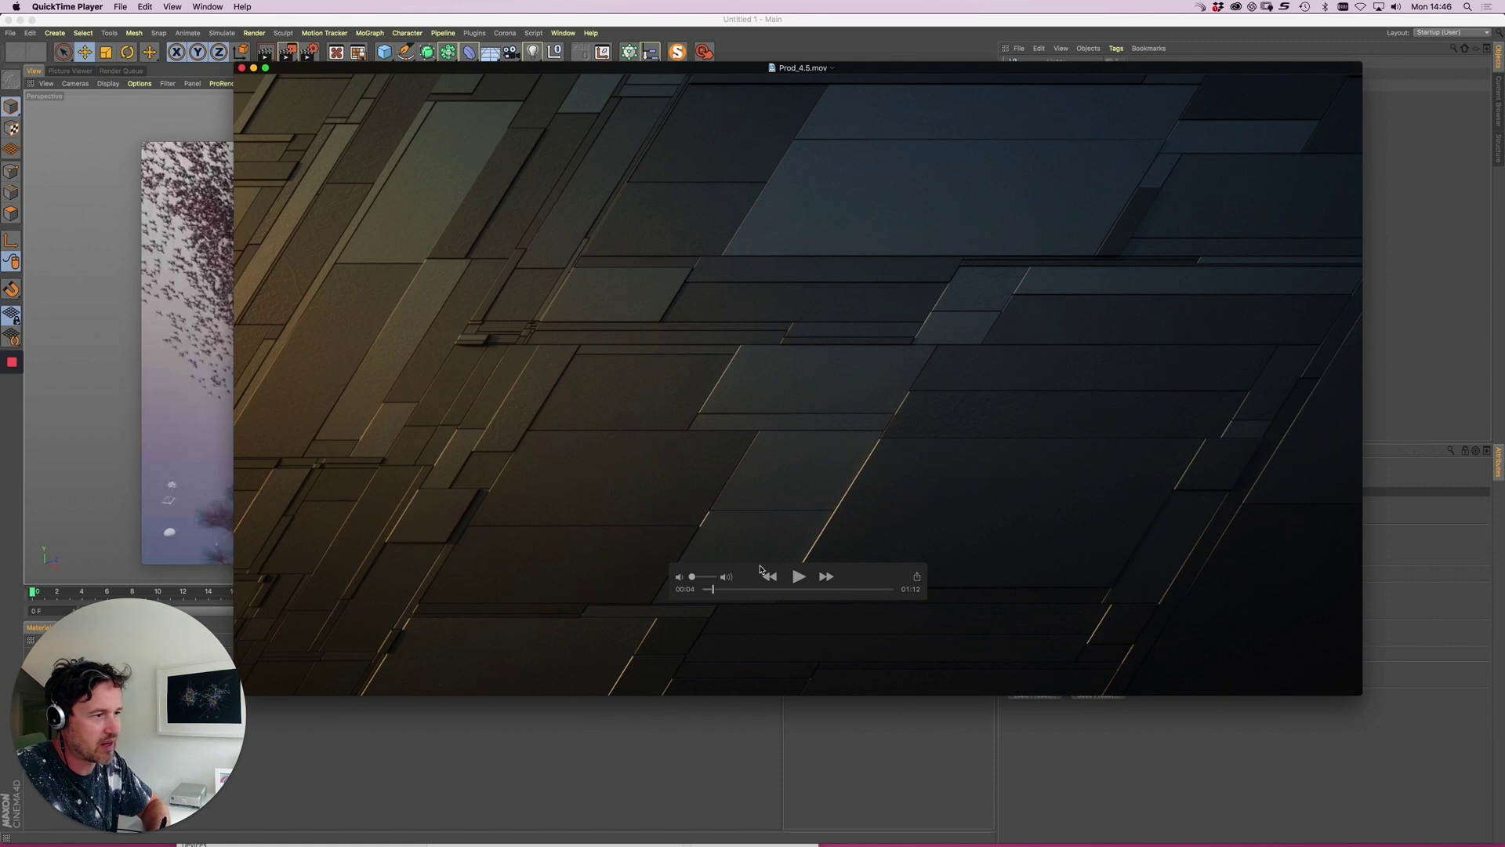
click(798, 576)
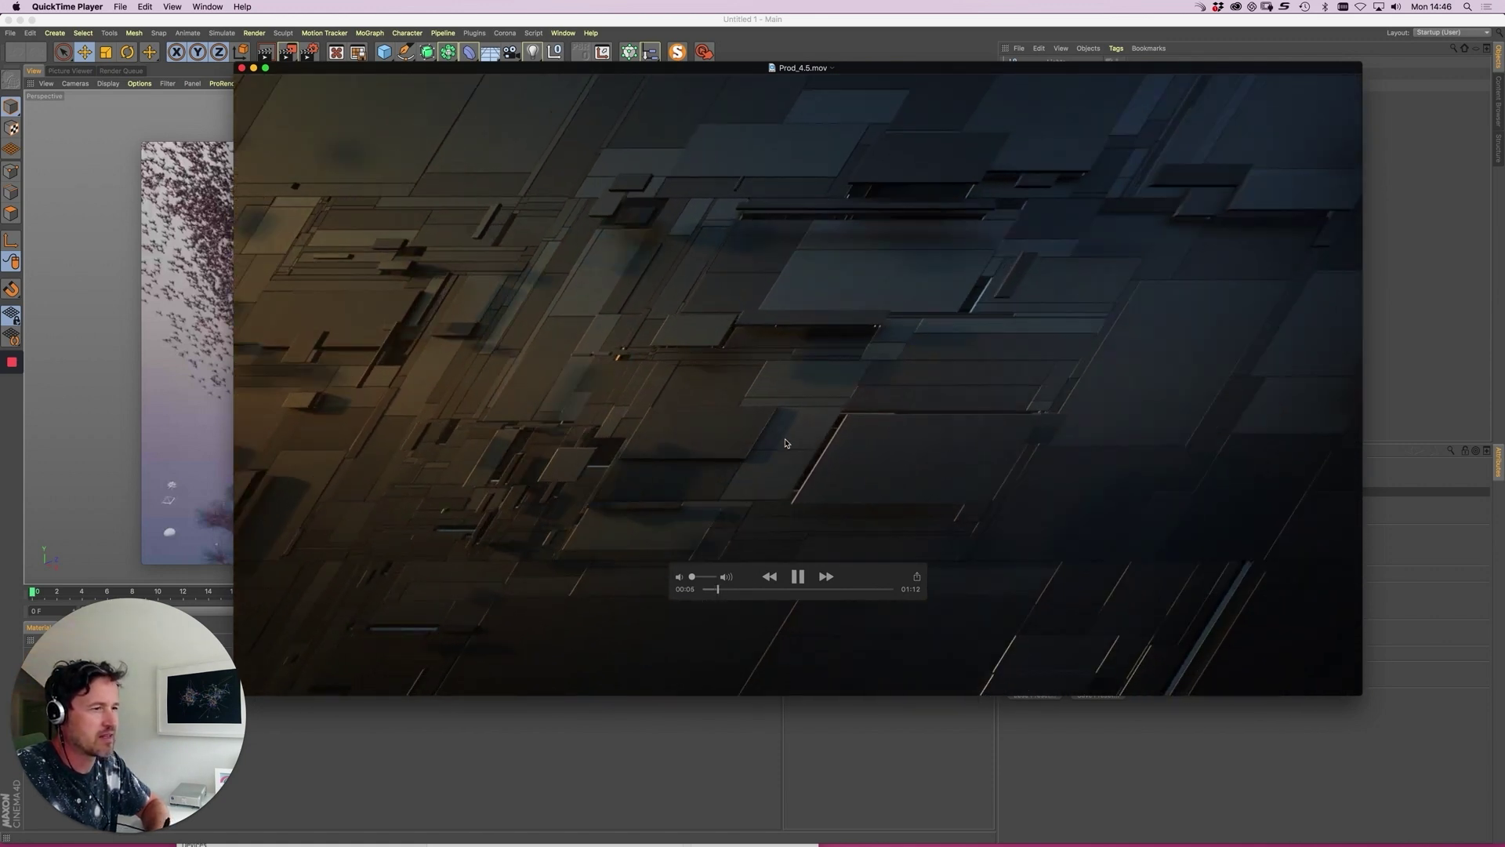
key(space)
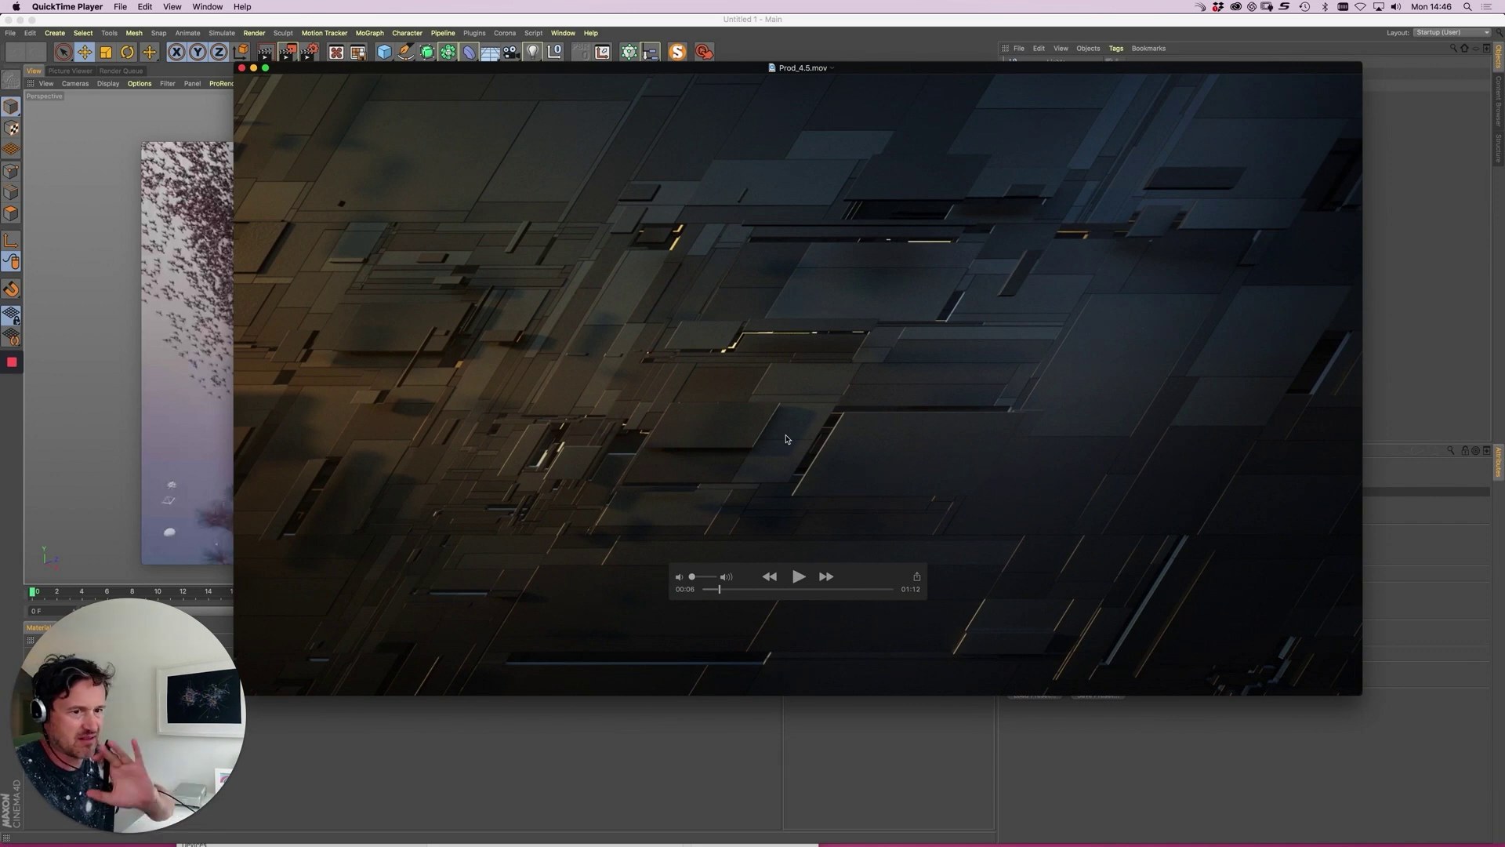
key(space)
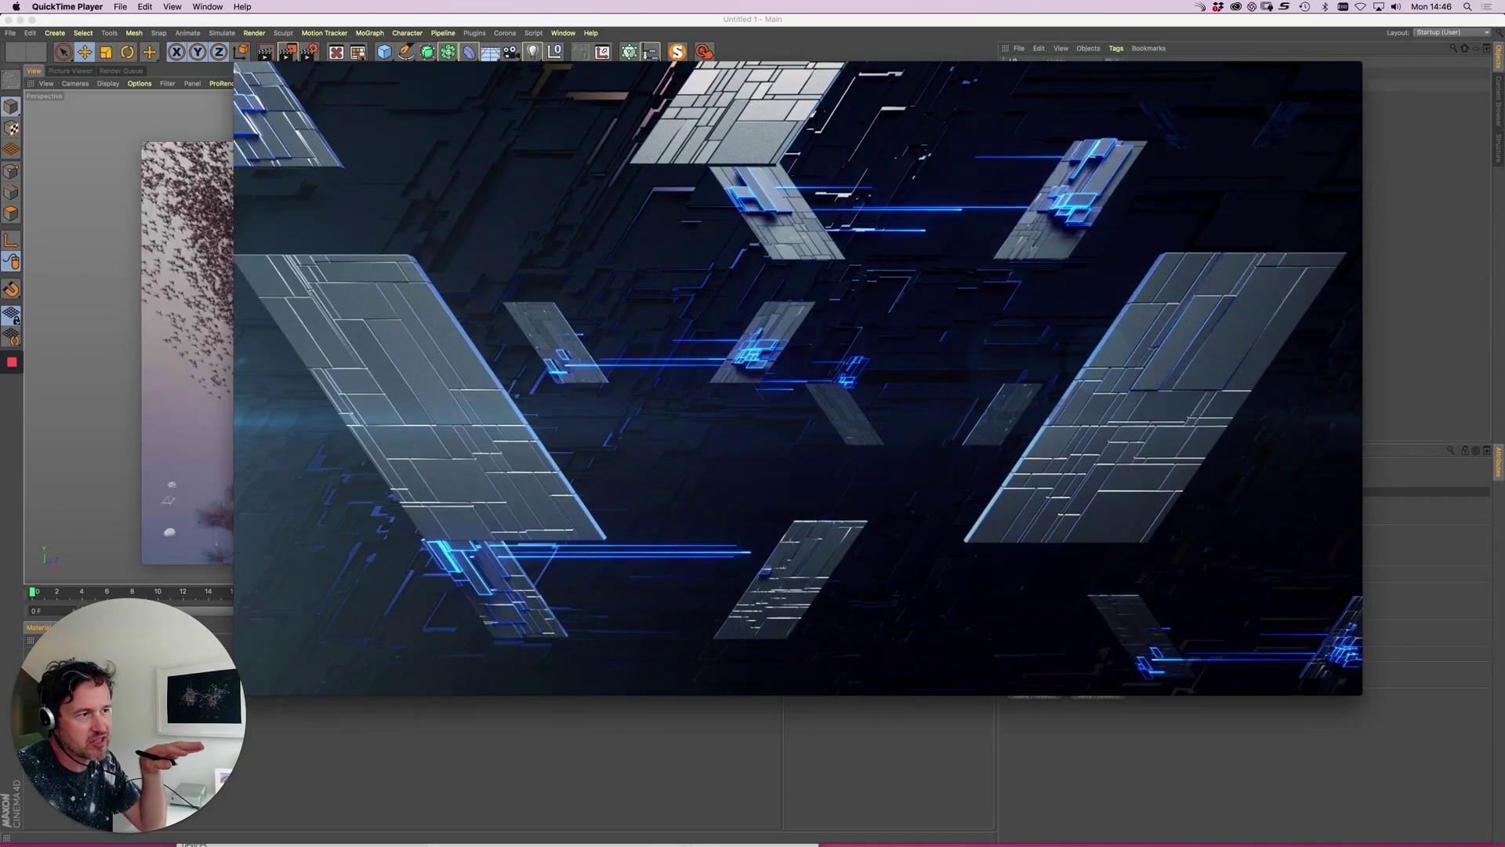
- Finish viewing the video, switch to Cinema 4D, and bring up the open Prod 3 BG 2 View.c4d project
key(space)
mouse_move(749, 588)
mouse_down()
mouse_move(718, 591)
mouse_move(772, 590)
mouse_move(723, 592)
mouse_move(764, 592)
mouse_move(749, 593)
mouse_up()
key(super+Tab)
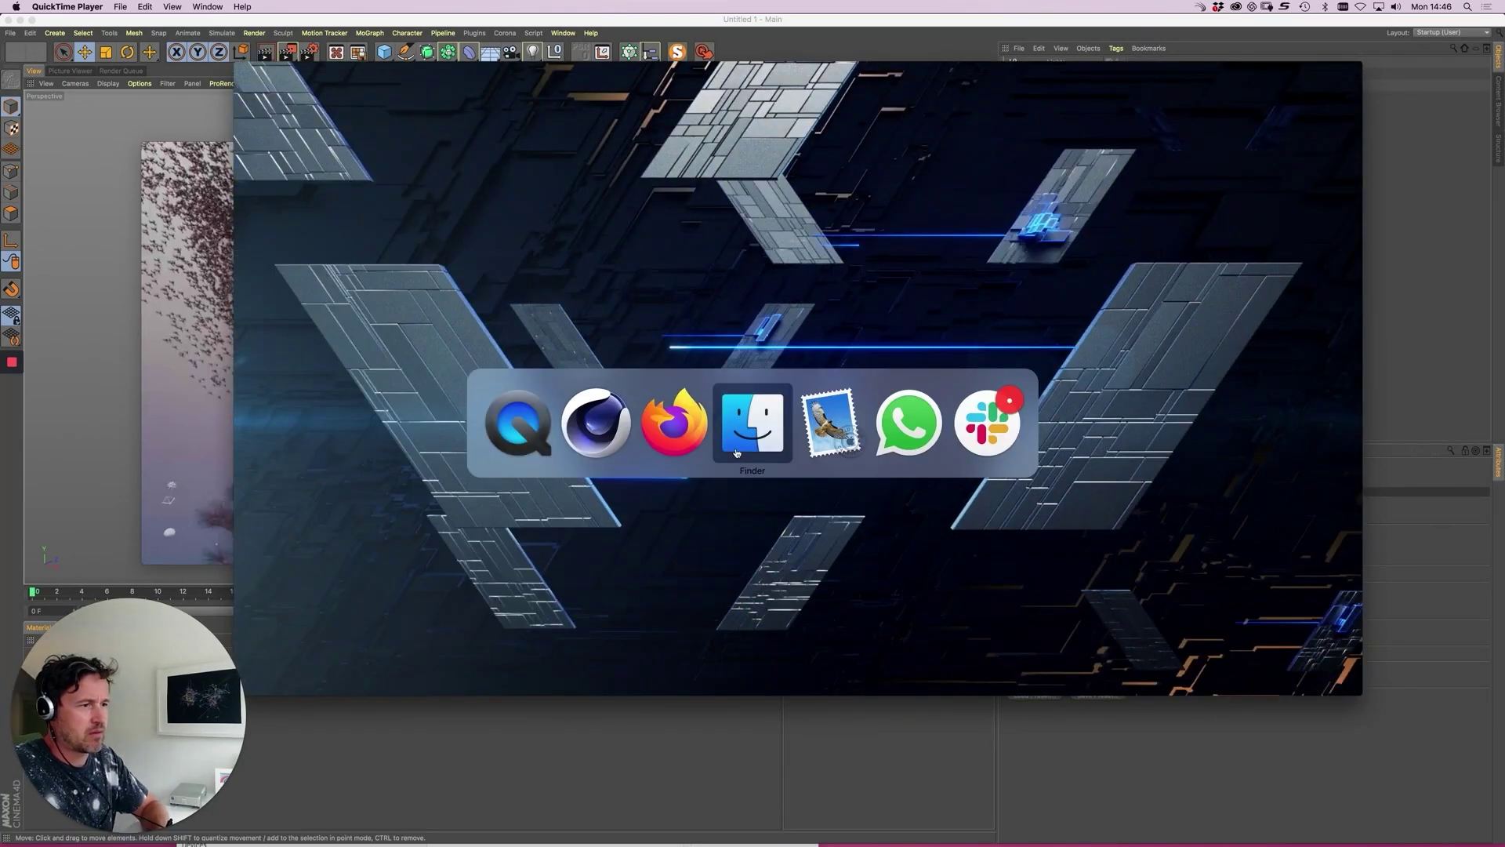
click(599, 424)
click(562, 33)
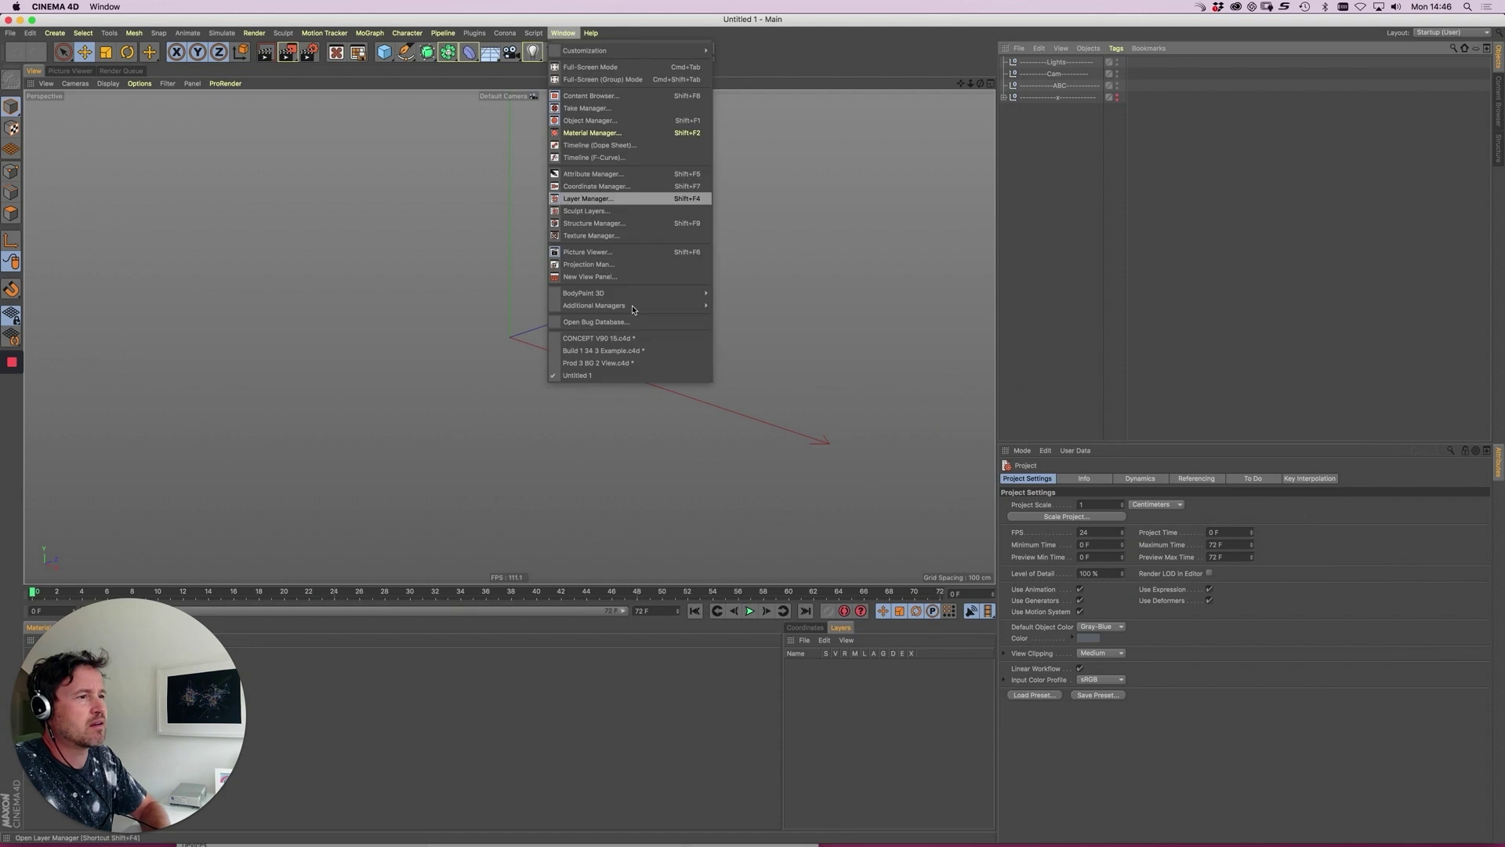
click(646, 363)
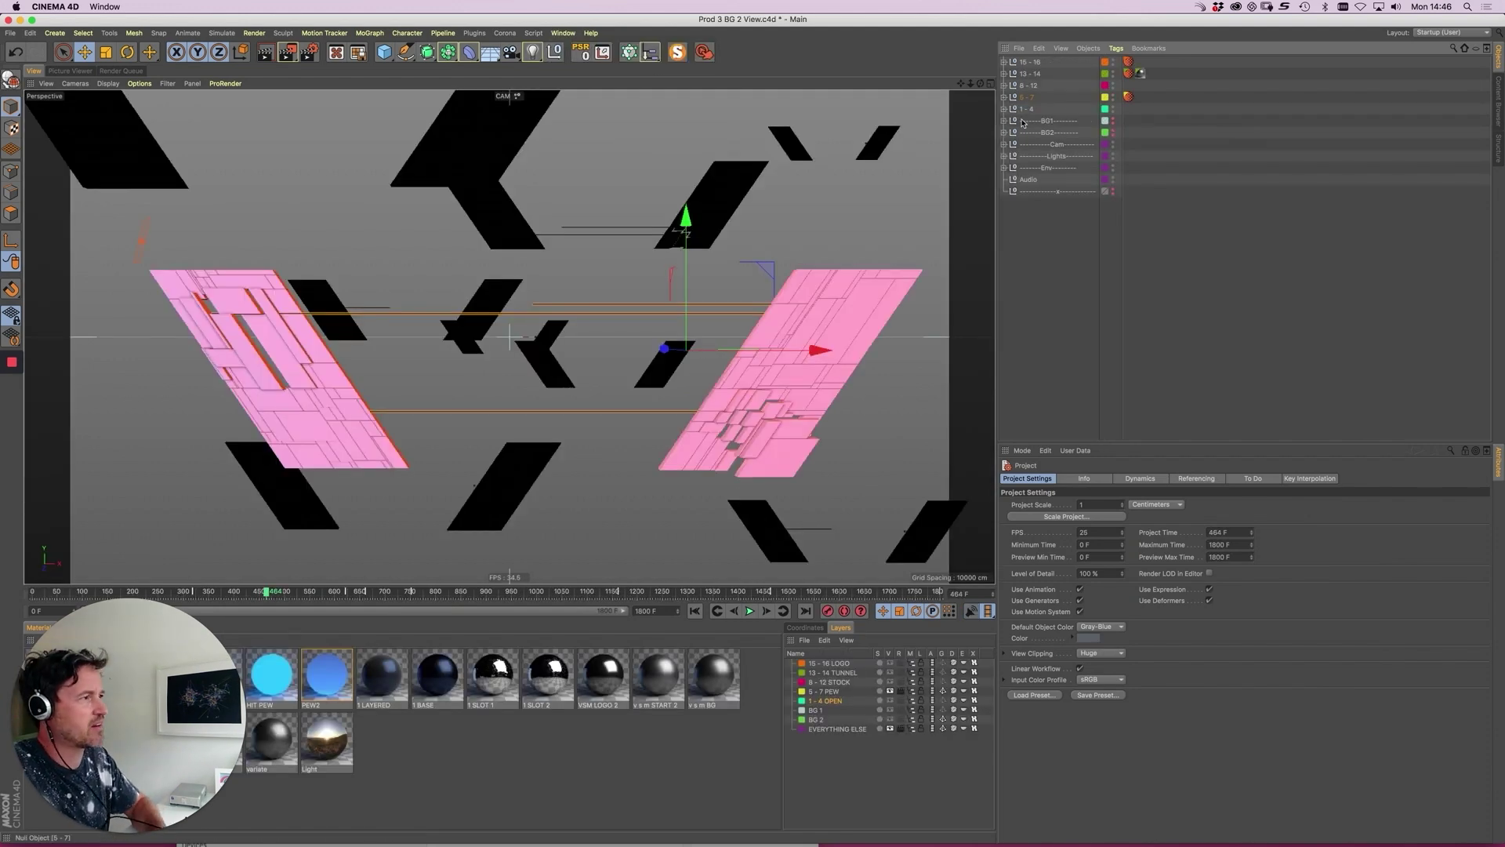
- Expand the 5 - 7 group and select the PEWPEW Alembic panel under the Inf_Exc_3 HERO null
click(1033, 97)
click(1003, 97)
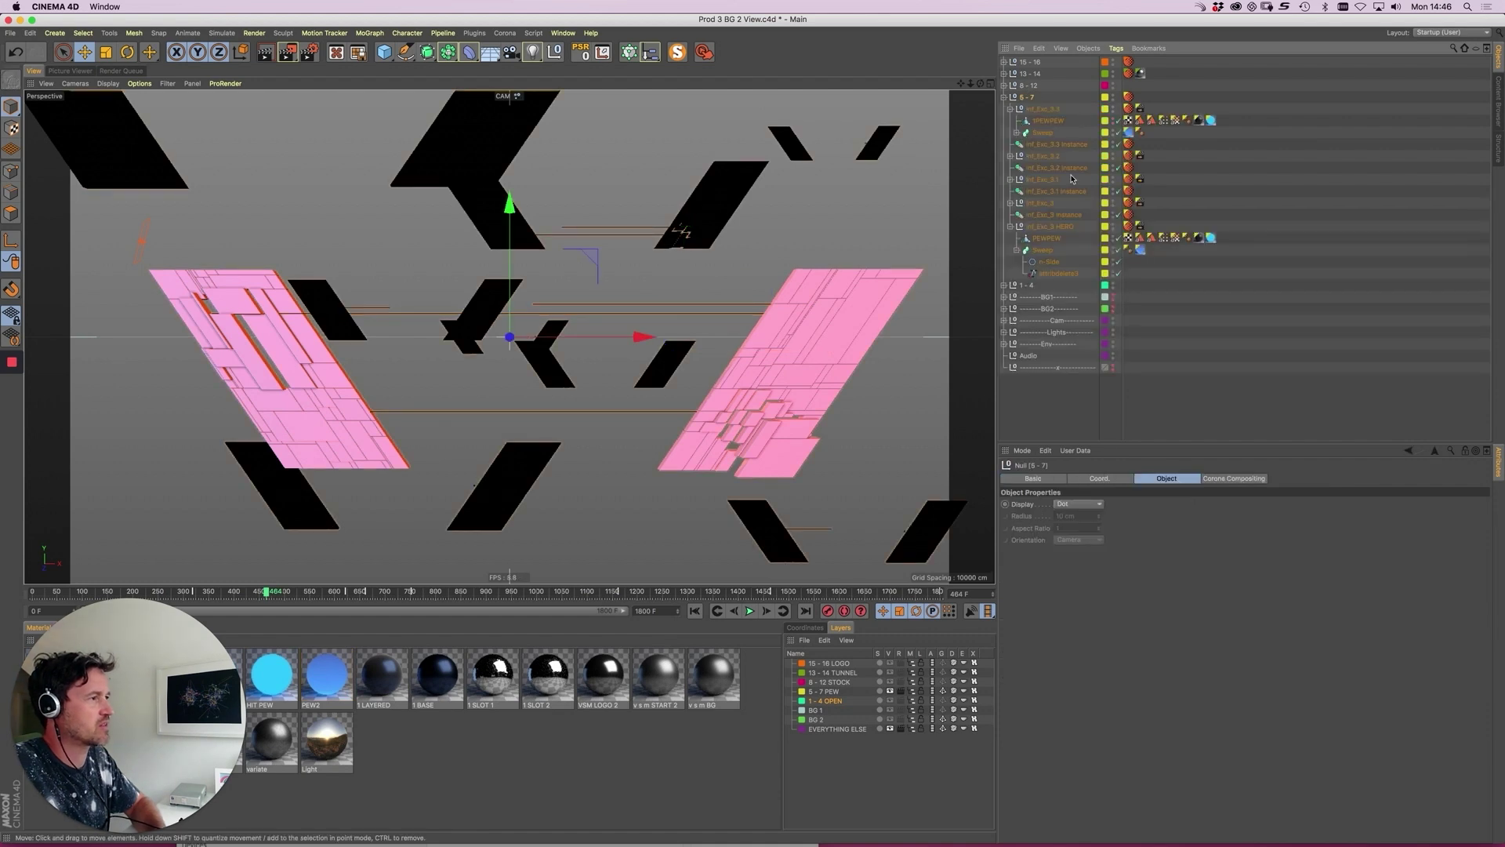
click(751, 402)
- Leave the scene camera for the default camera and examine the pink panels from an angled view
alt+middle_drag(647, 387, 628, 349)
click(517, 96)
alt+drag(596, 345, 609, 298)
key(super+shift+z)
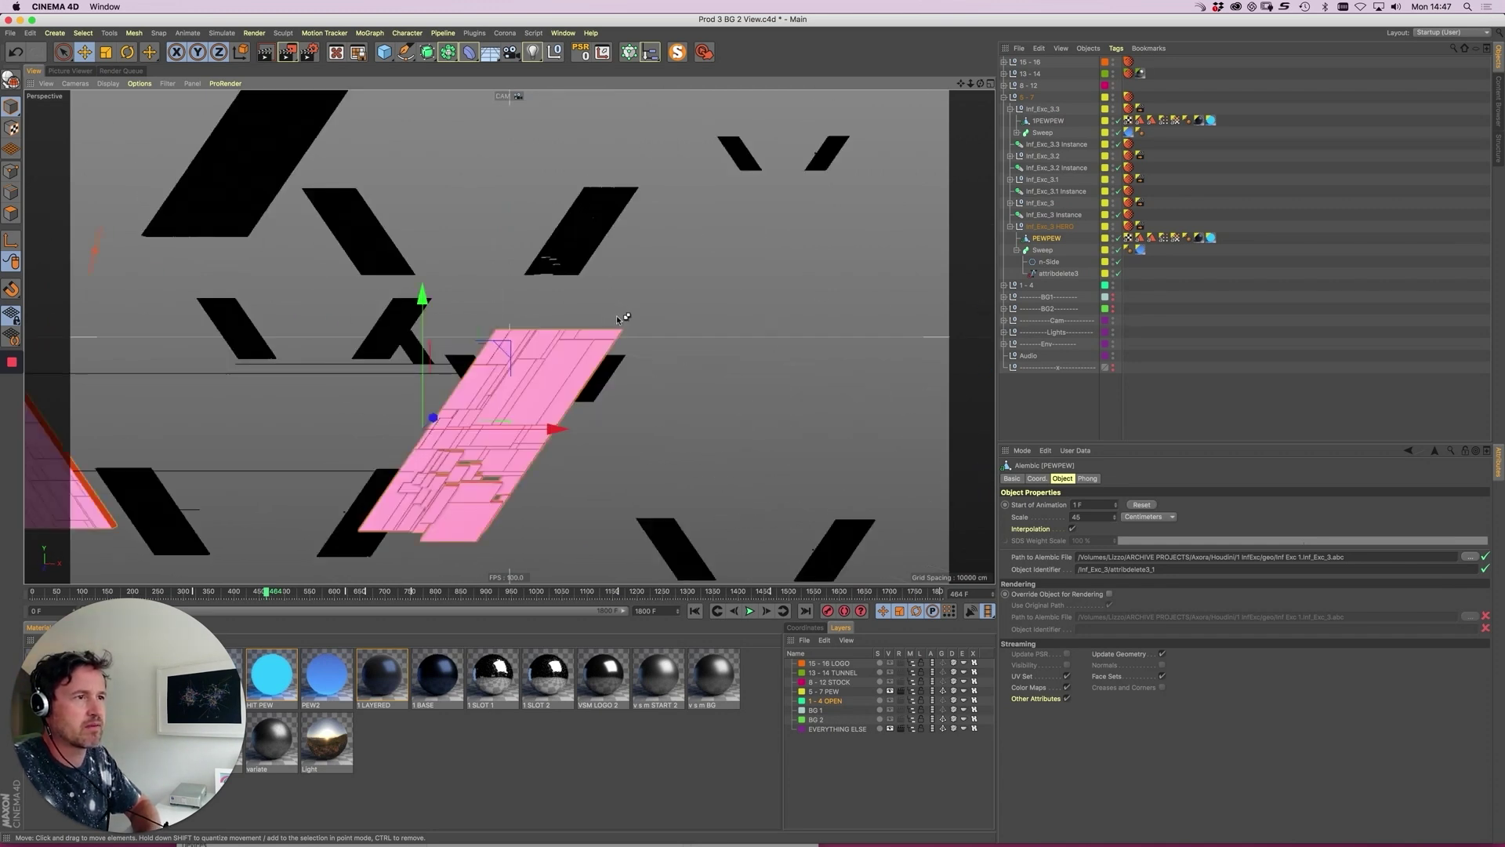
key(super+shift+z)
key(super+shift+z)
alt+right_drag(722, 424, 541, 420)
alt+middle_drag(853, 365, 502, 270)
alt+right_drag(542, 400, 572, 414)
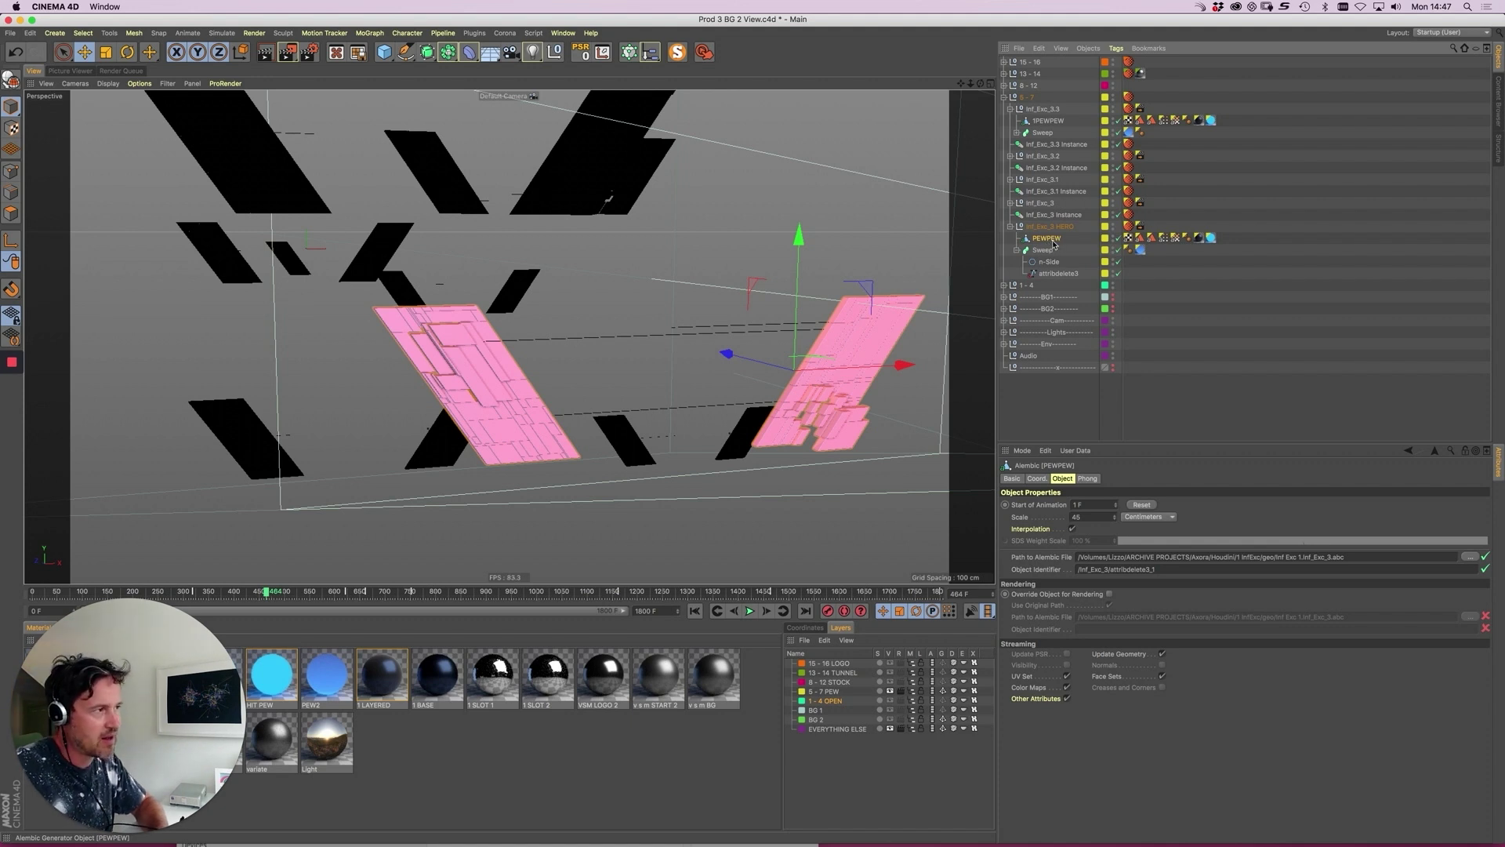
- Select the attribdelete3 Alembic spline inside the HERO Sweep and examine its beams at frame 472
click(1065, 274)
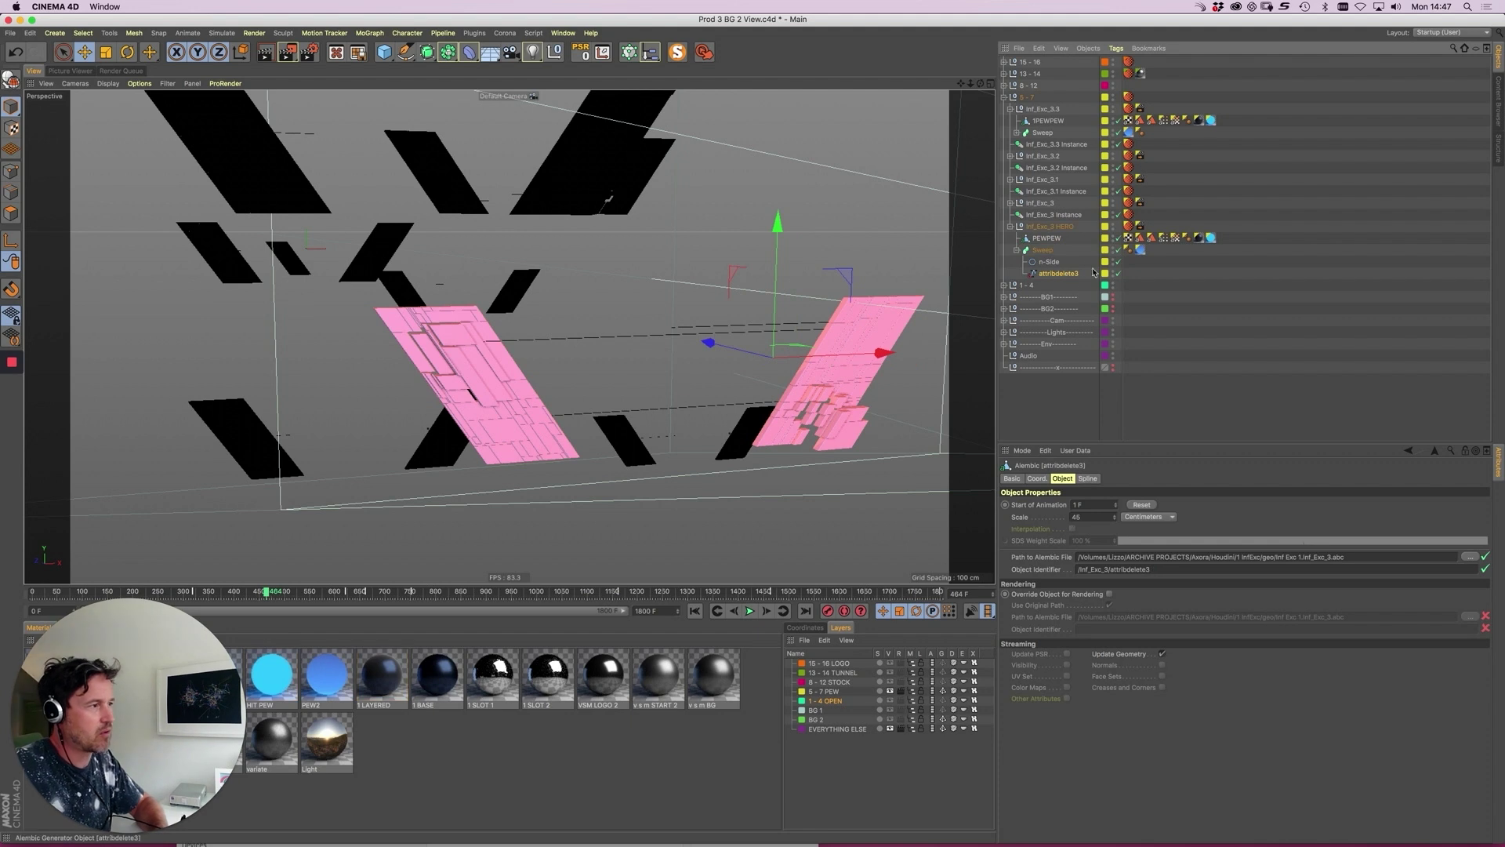
alt+drag(776, 428, 792, 434)
mouse_move(266, 593)
mouse_down()
mouse_move(241, 596)
mouse_move(273, 593)
mouse_up()
click(1121, 261)
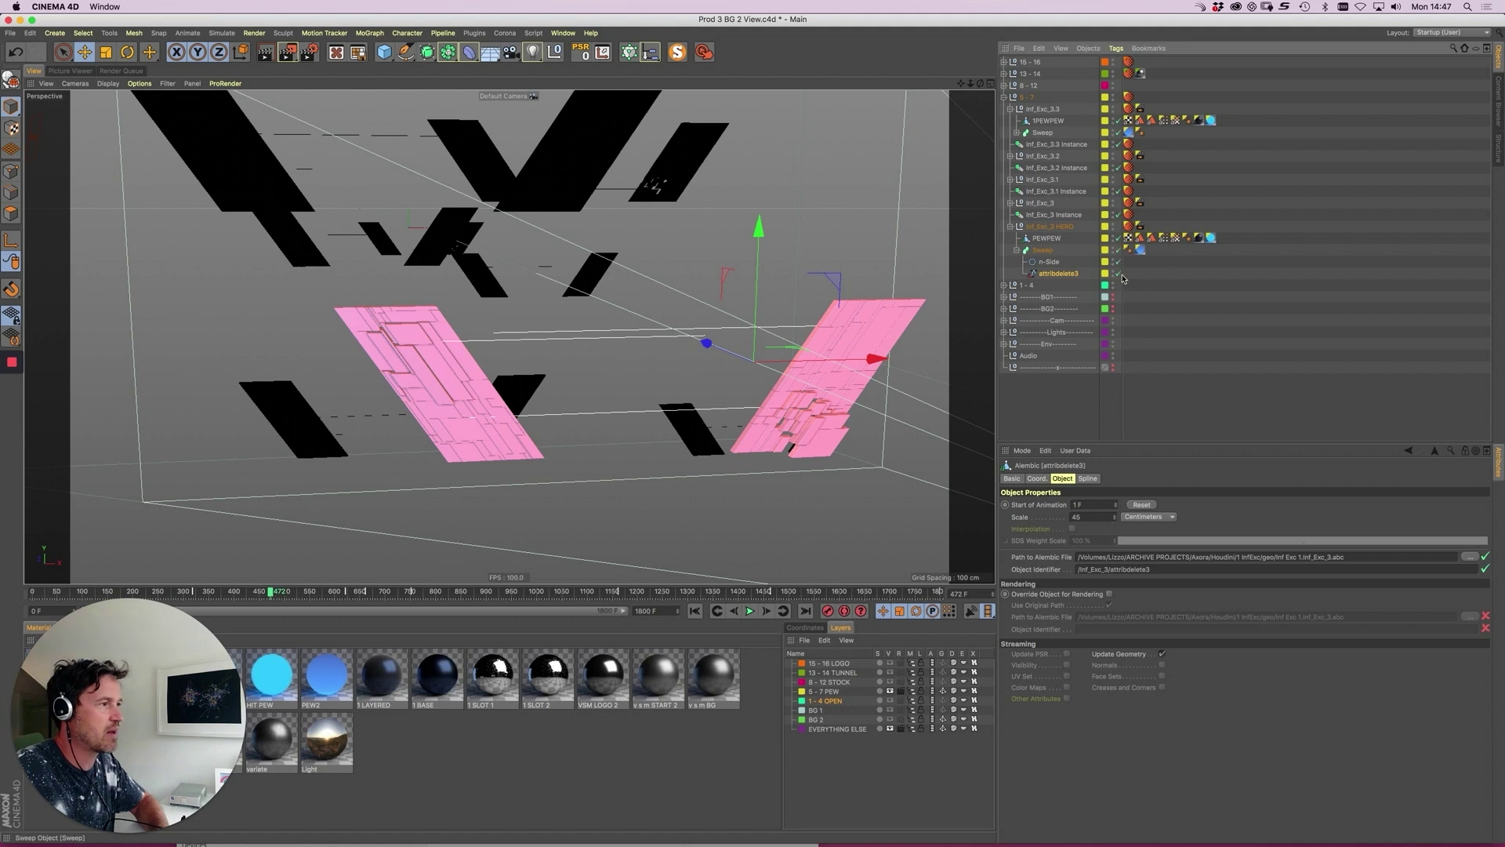
key(super+r)
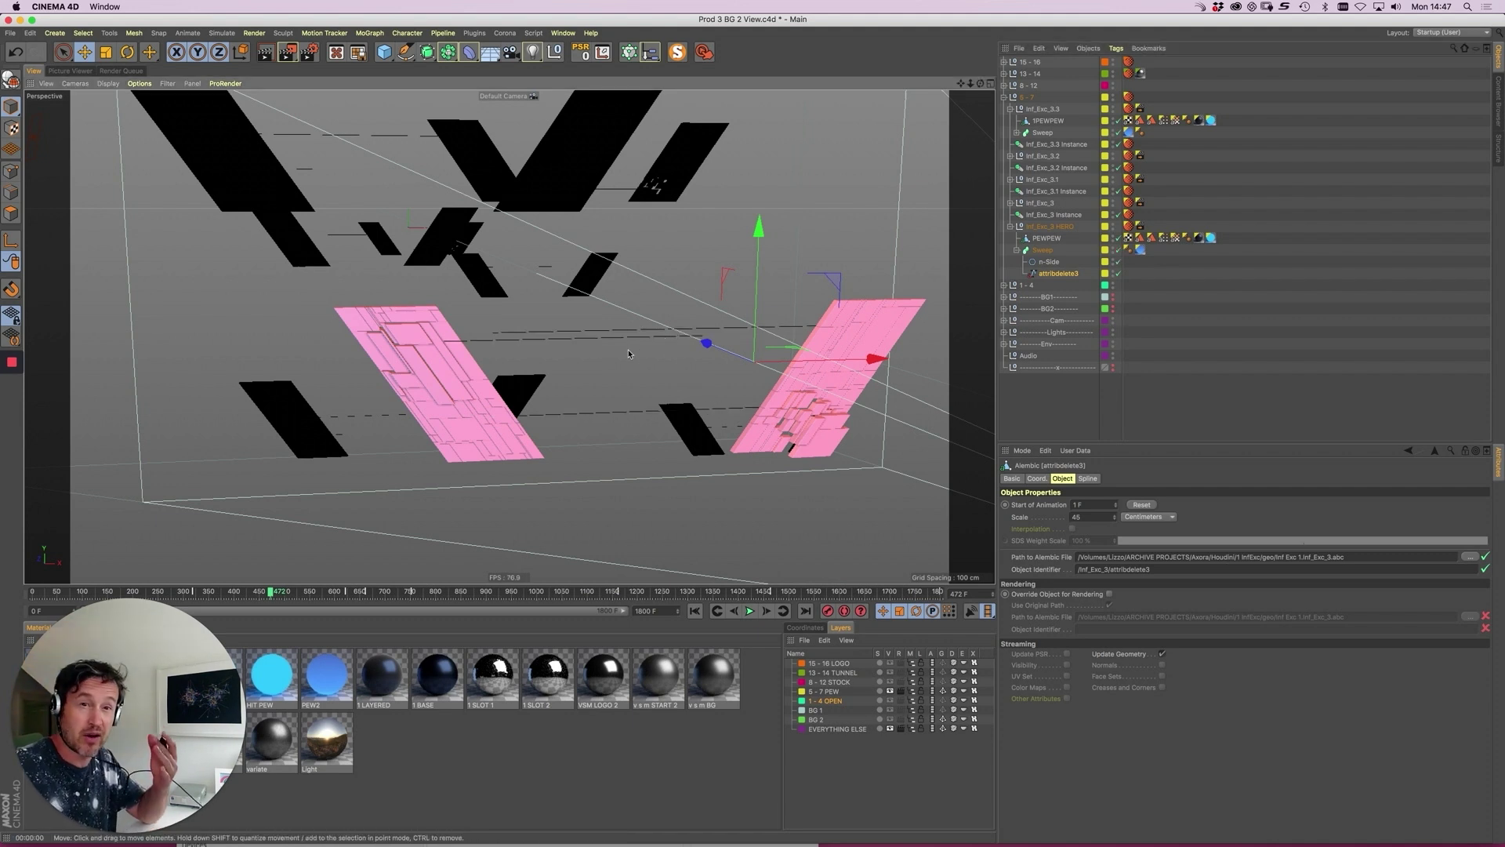
- Set the start of animation of the PEWPEW Alembic under Inf_Exc_3 HERO to 25 F
click(1047, 217)
click(1040, 204)
alt+middle_drag(776, 398, 755, 463)
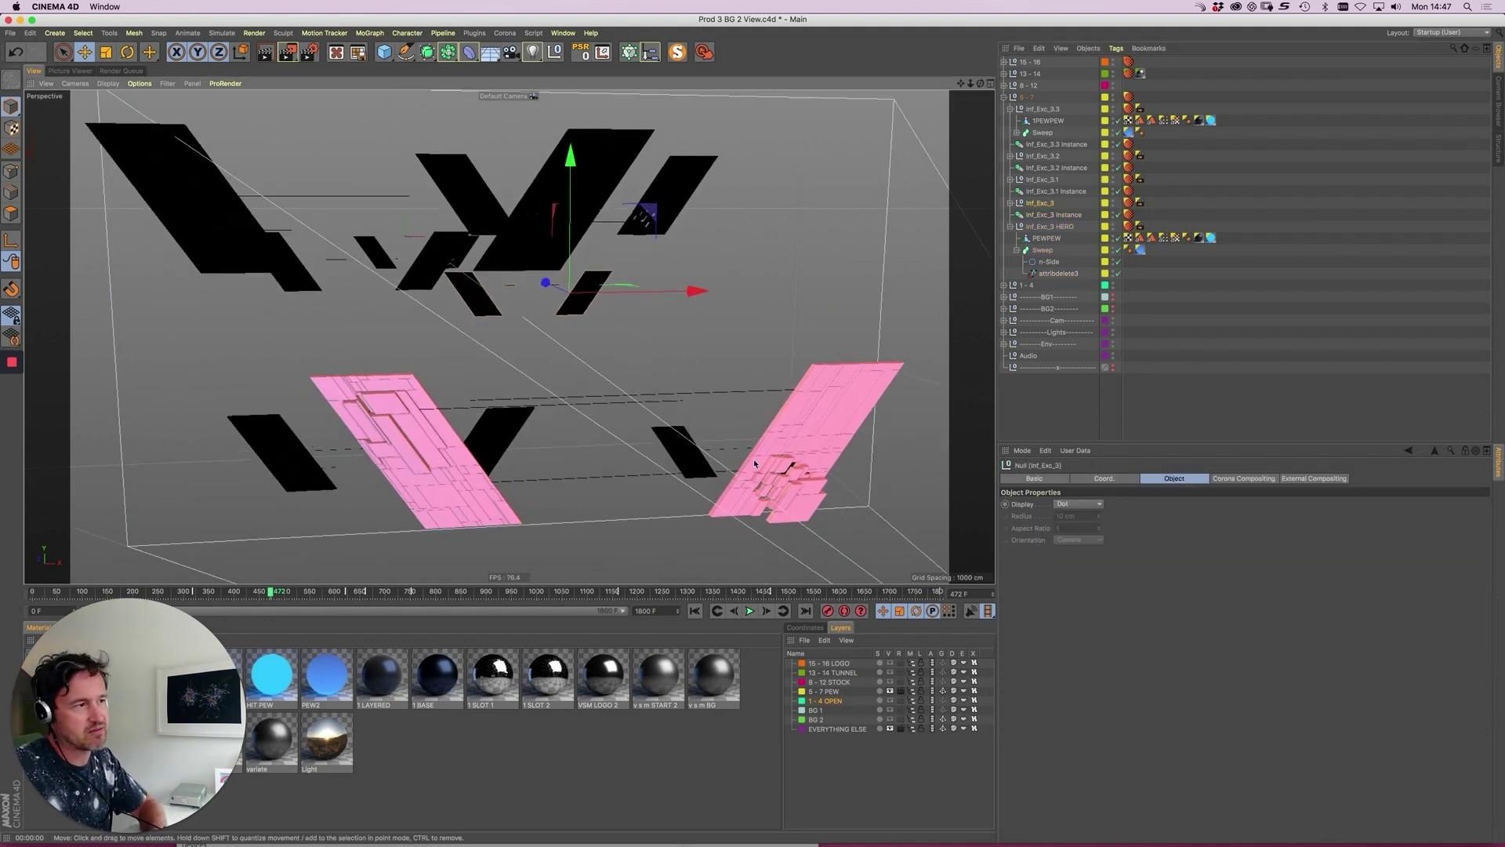
click(1053, 263)
click(1045, 239)
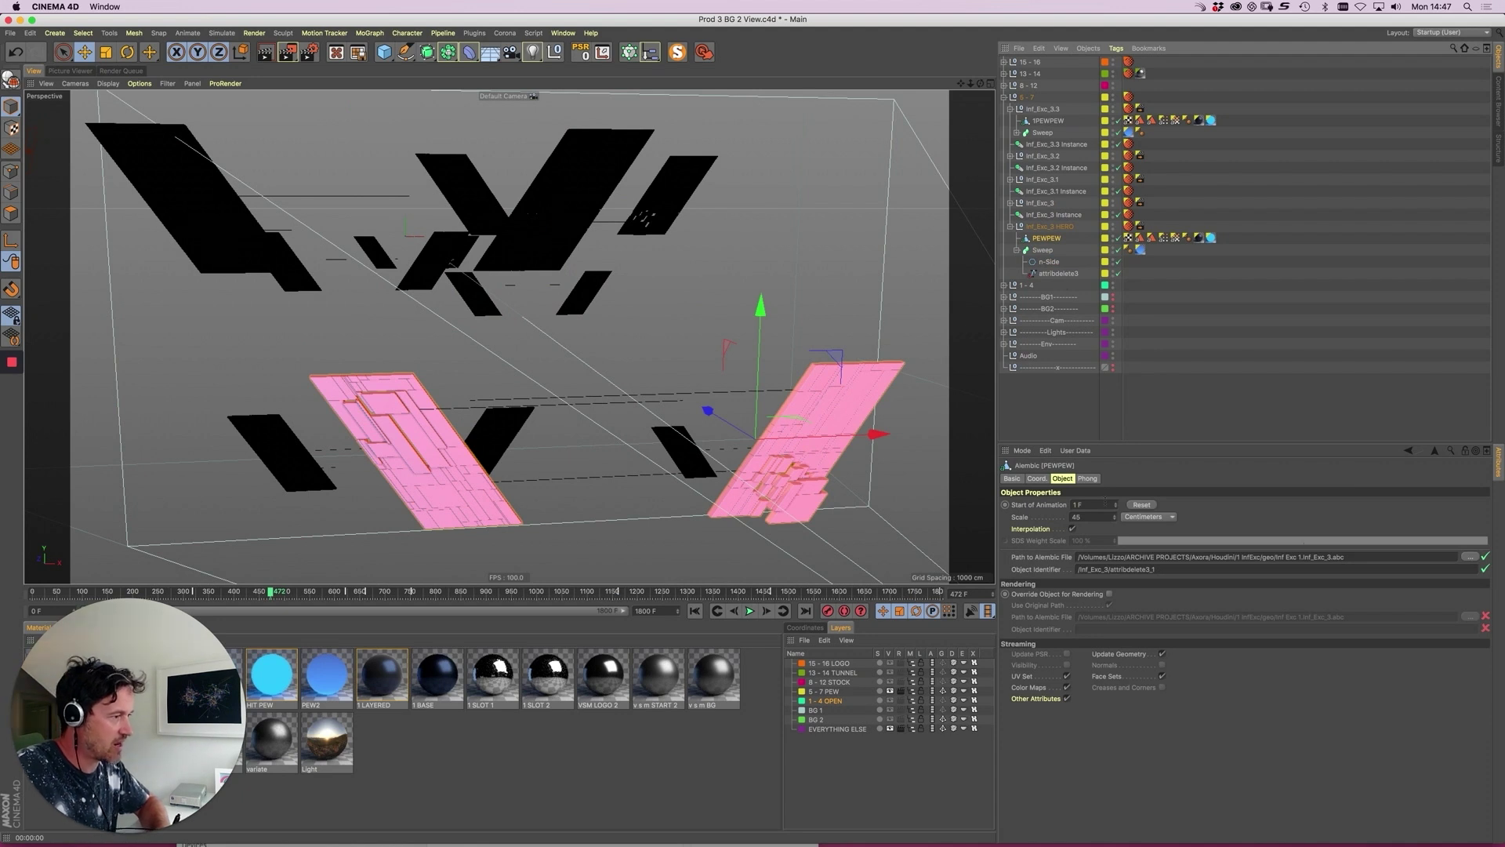
mouse_move(1114, 510)
mouse_down()
mouse_move(1123, 433)
mouse_move(1123, 510)
mouse_move(1121, 490)
mouse_up()
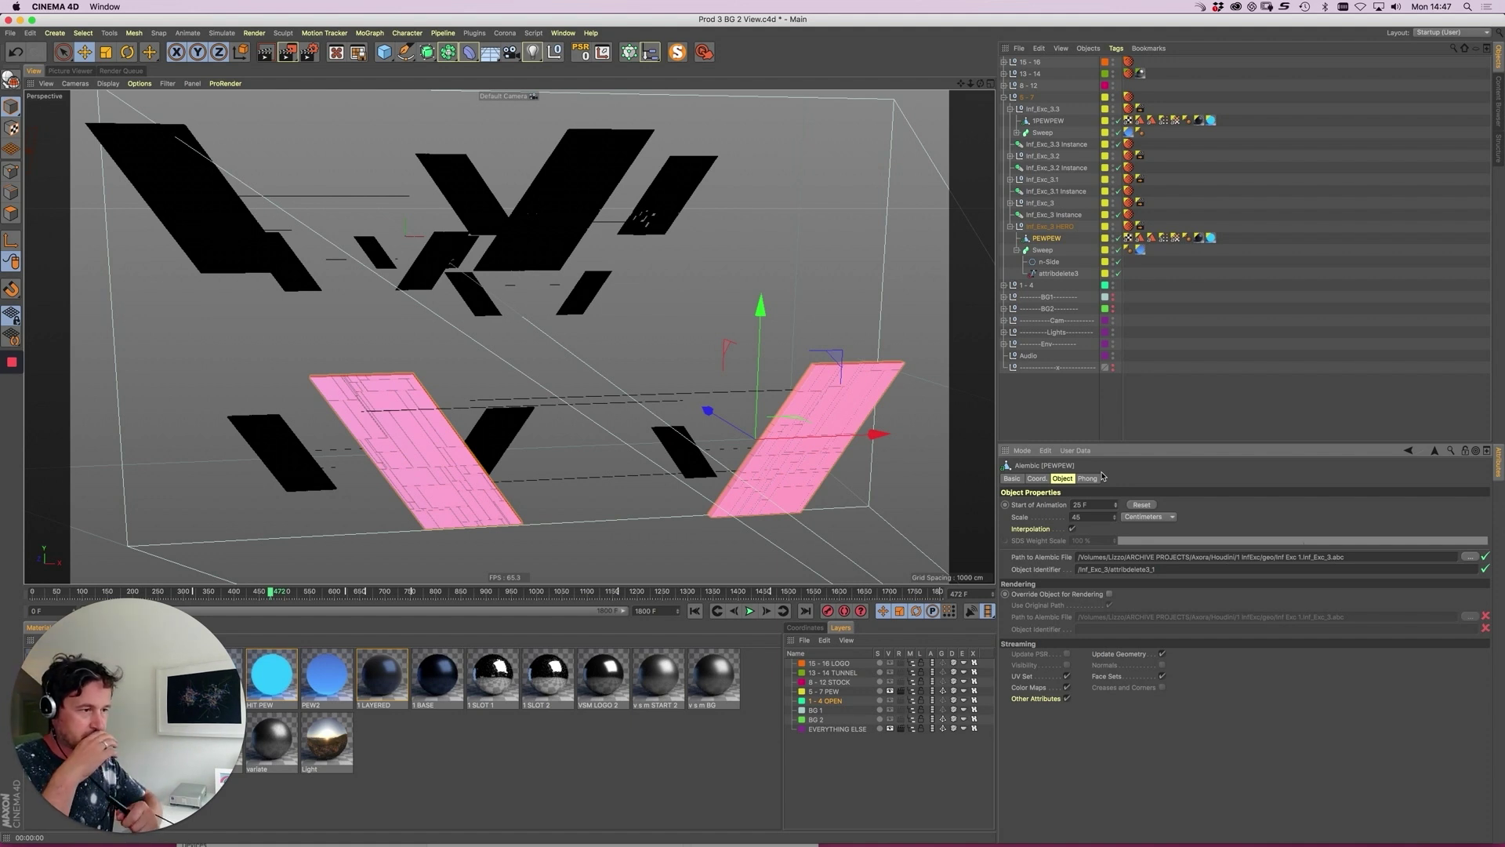
- Select the Inf_Exc_3 Instance and play the panel animation from about frame 369 to examine all instances
click(1064, 216)
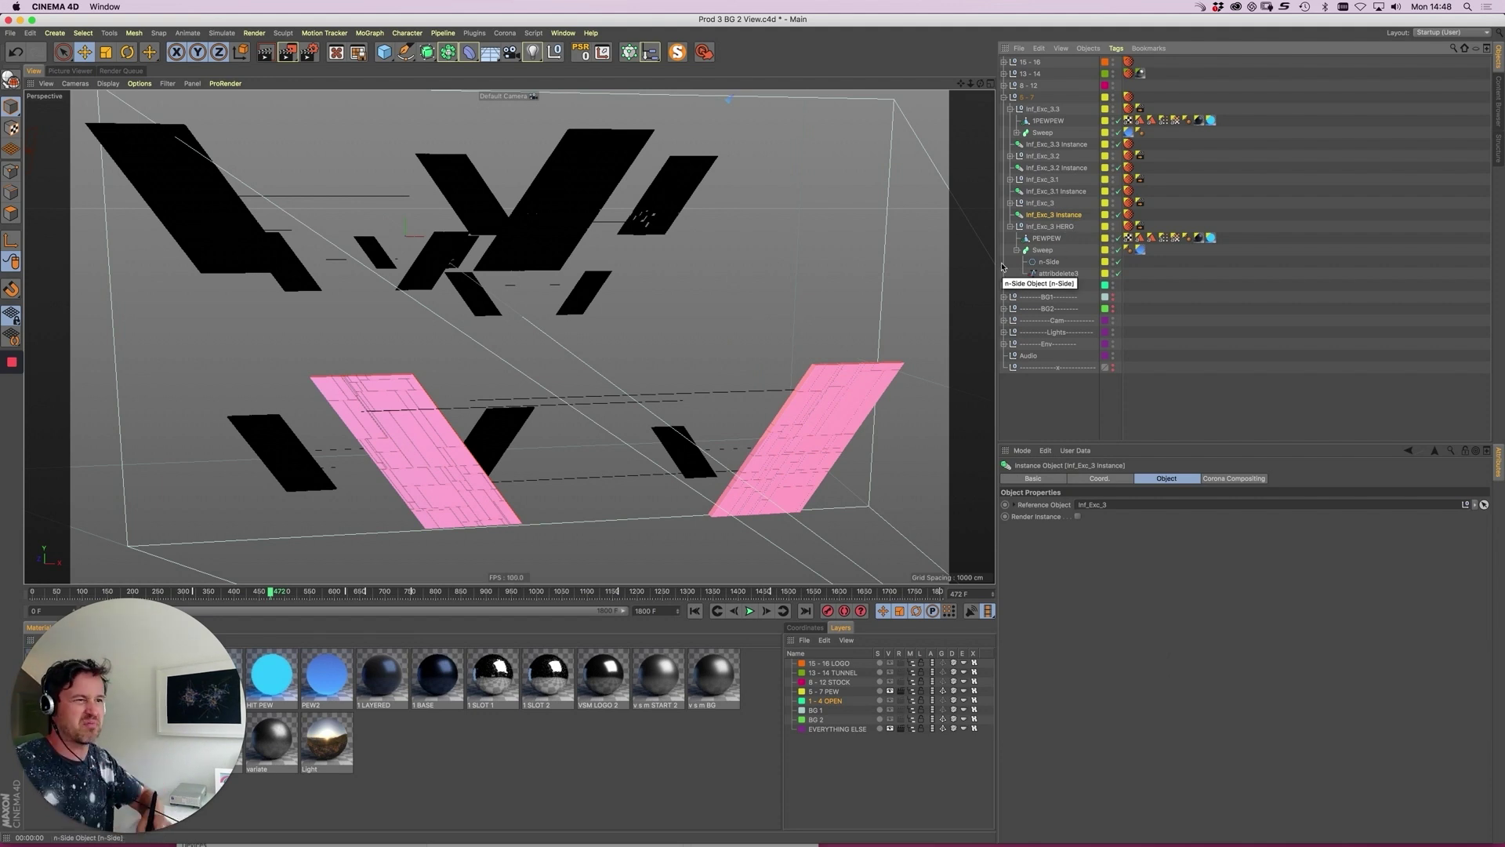
mouse_move(769, 369)
alt+middle_down()
mouse_move(755, 326)
mouse_move(743, 378)
alt+middle_up()
alt+right_drag(743, 378, 689, 436)
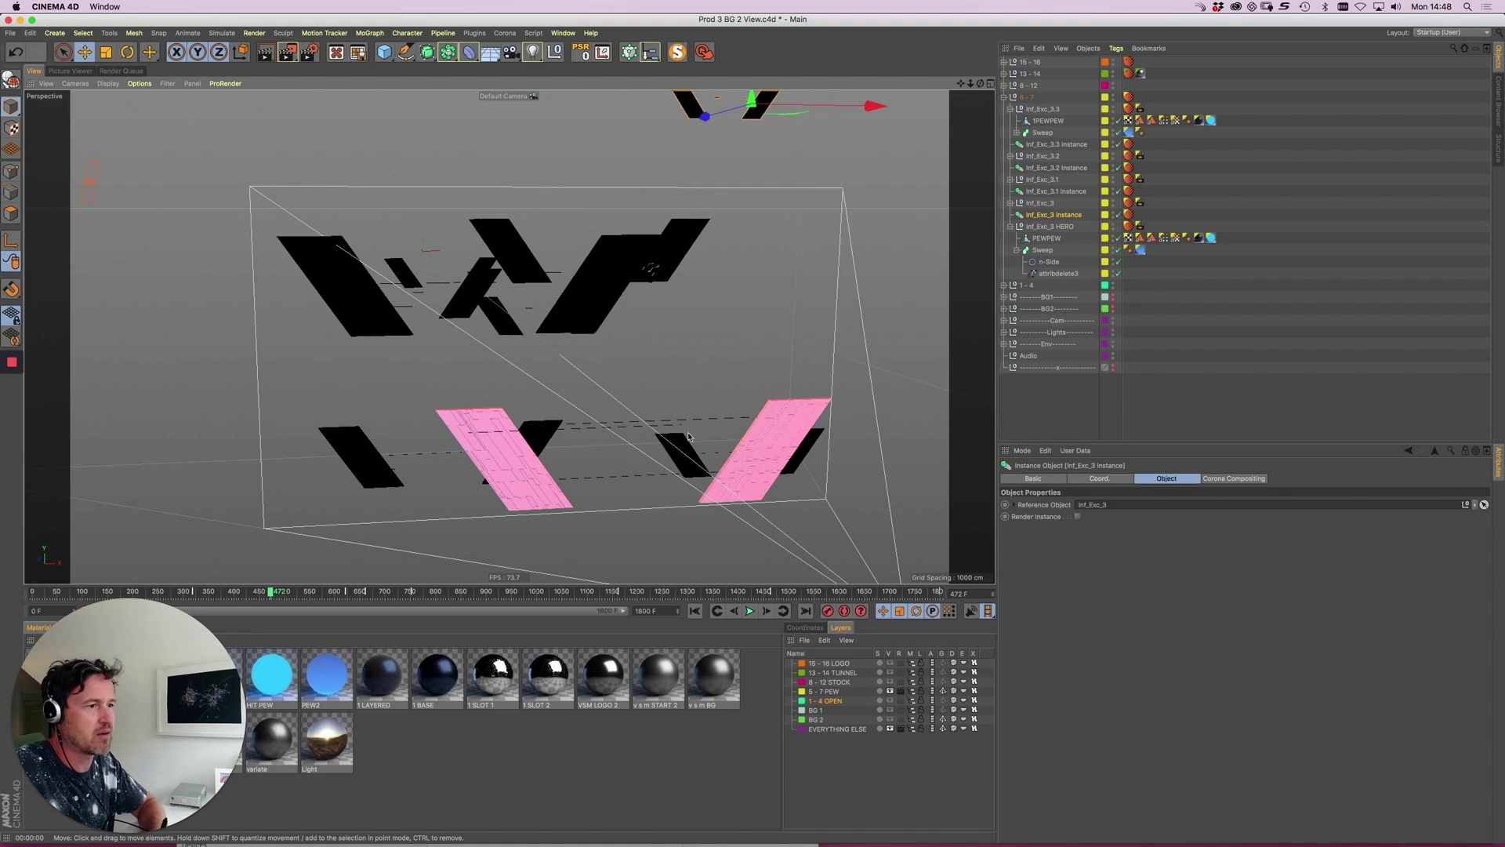
drag(270, 592, 218, 593)
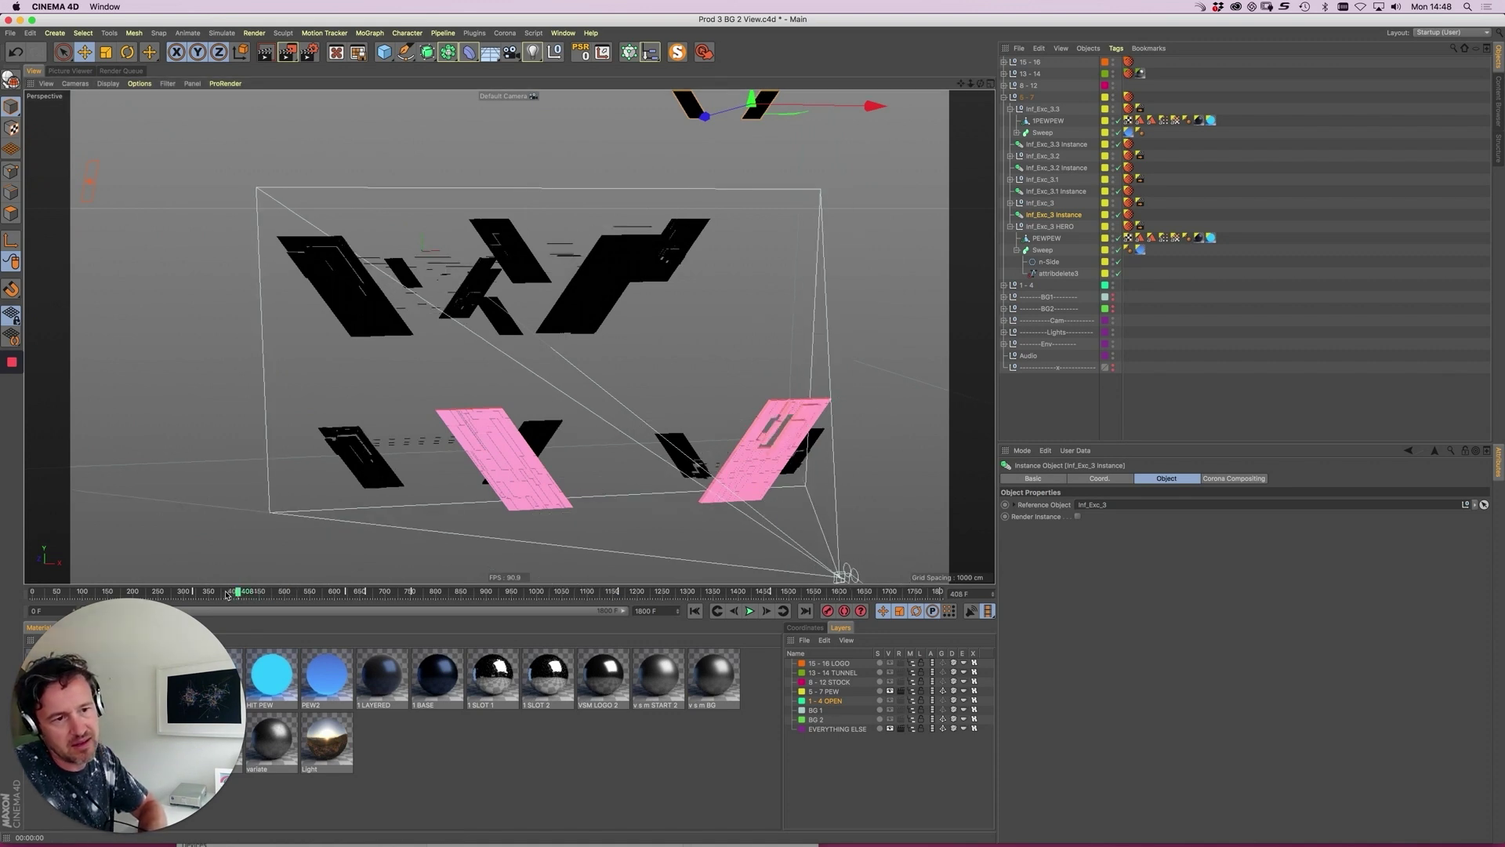
key(F8)
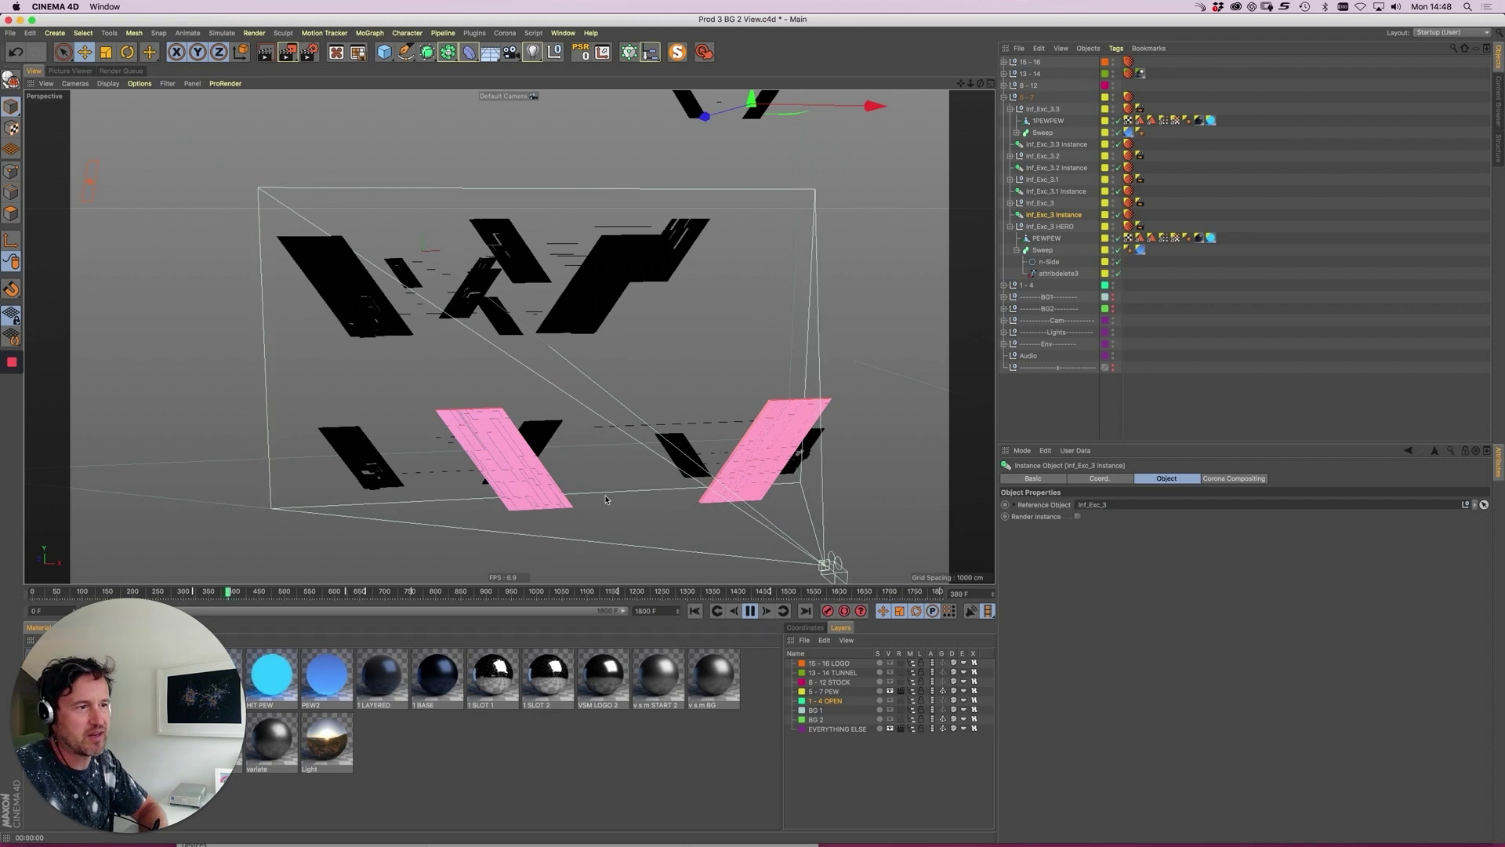
key(F8)
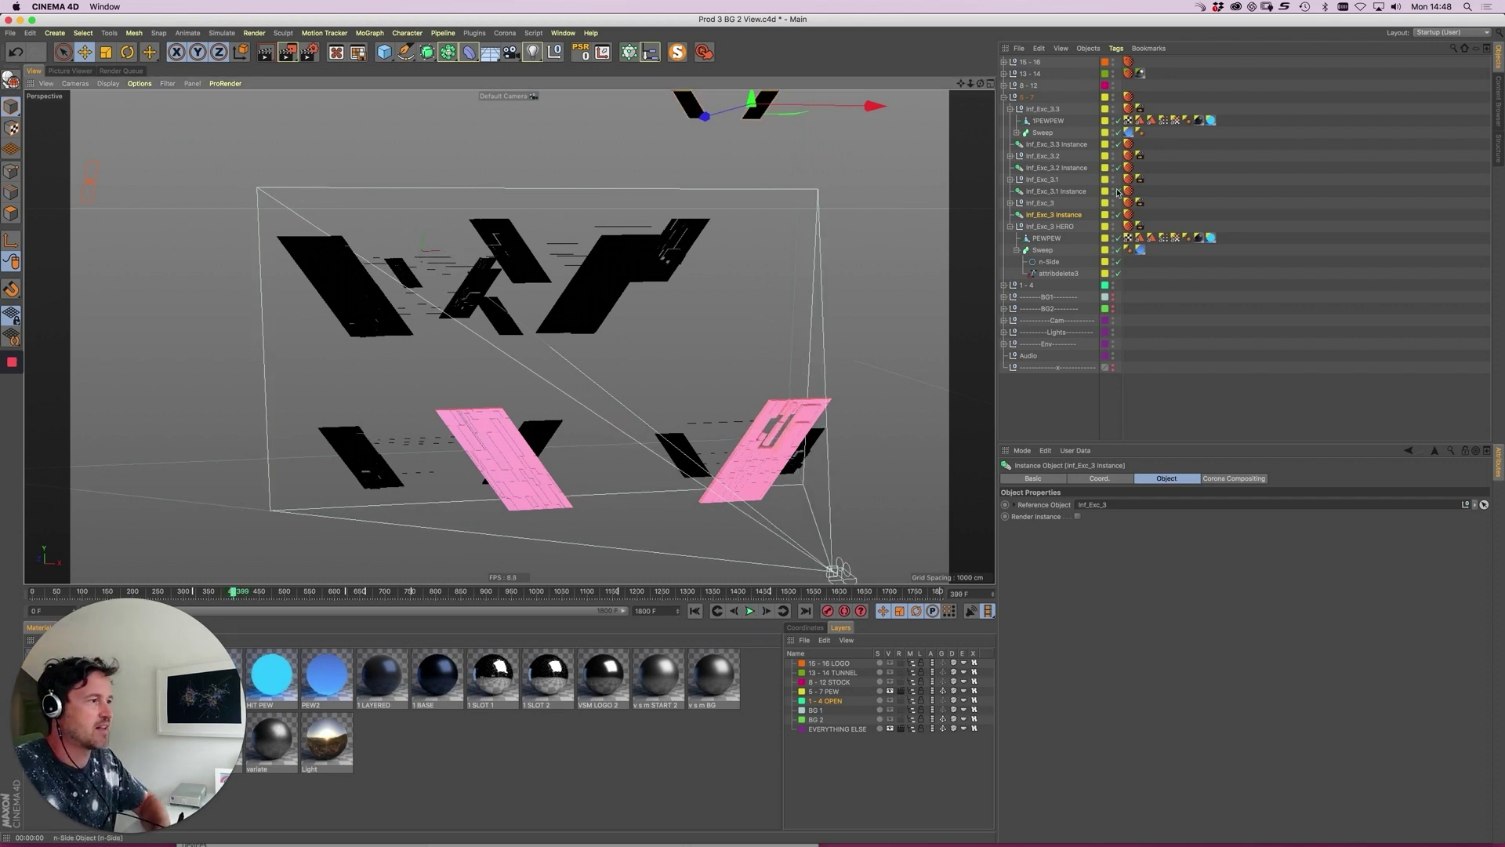
- Go to frame 108, hide the 5 - 7 PEW layer and show the 1 - 4 OPEN layer
click(86, 592)
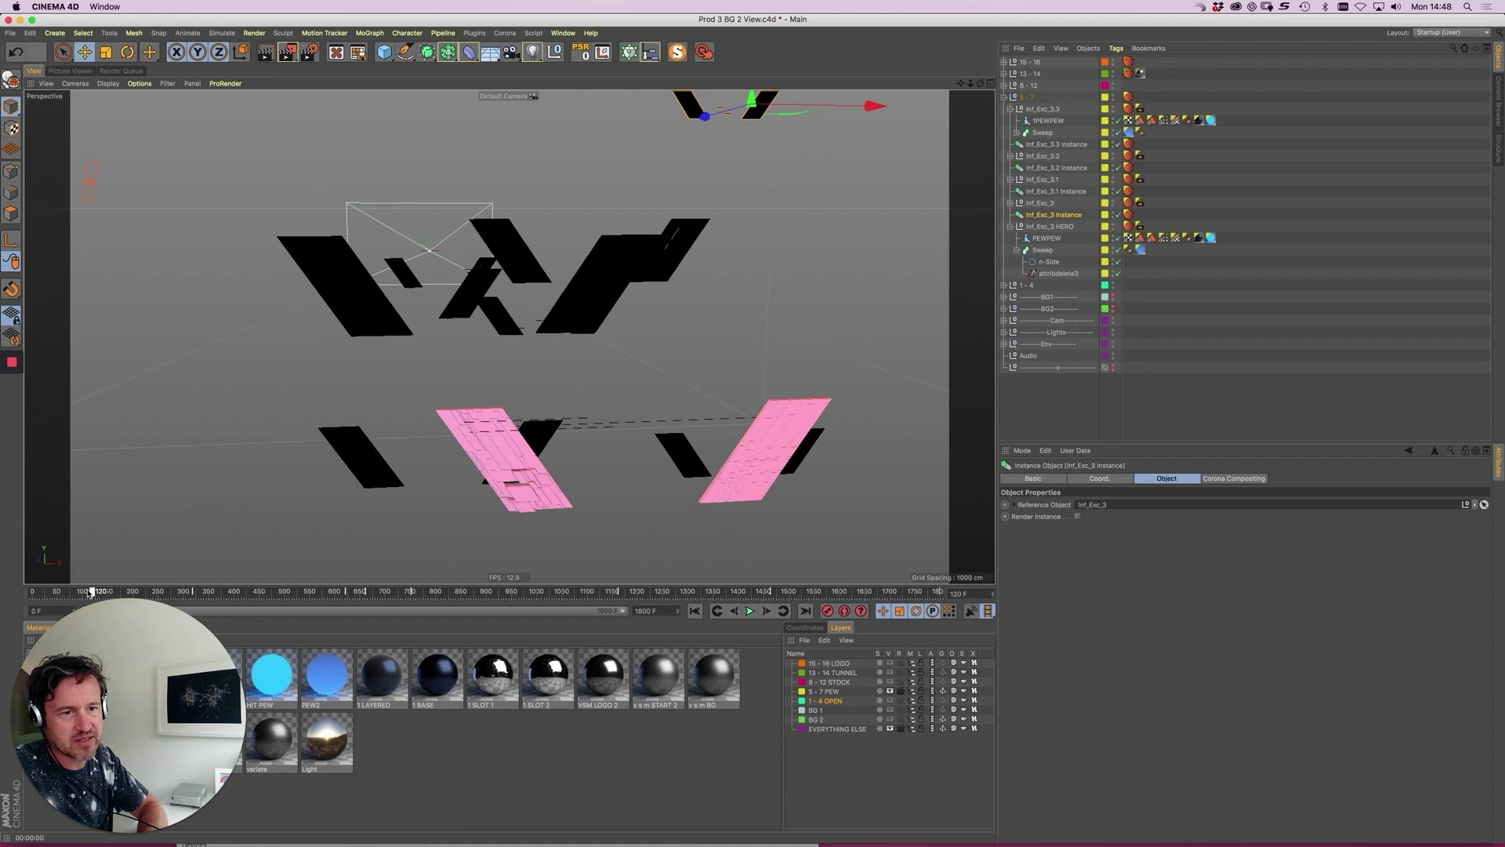
click(889, 692)
click(890, 701)
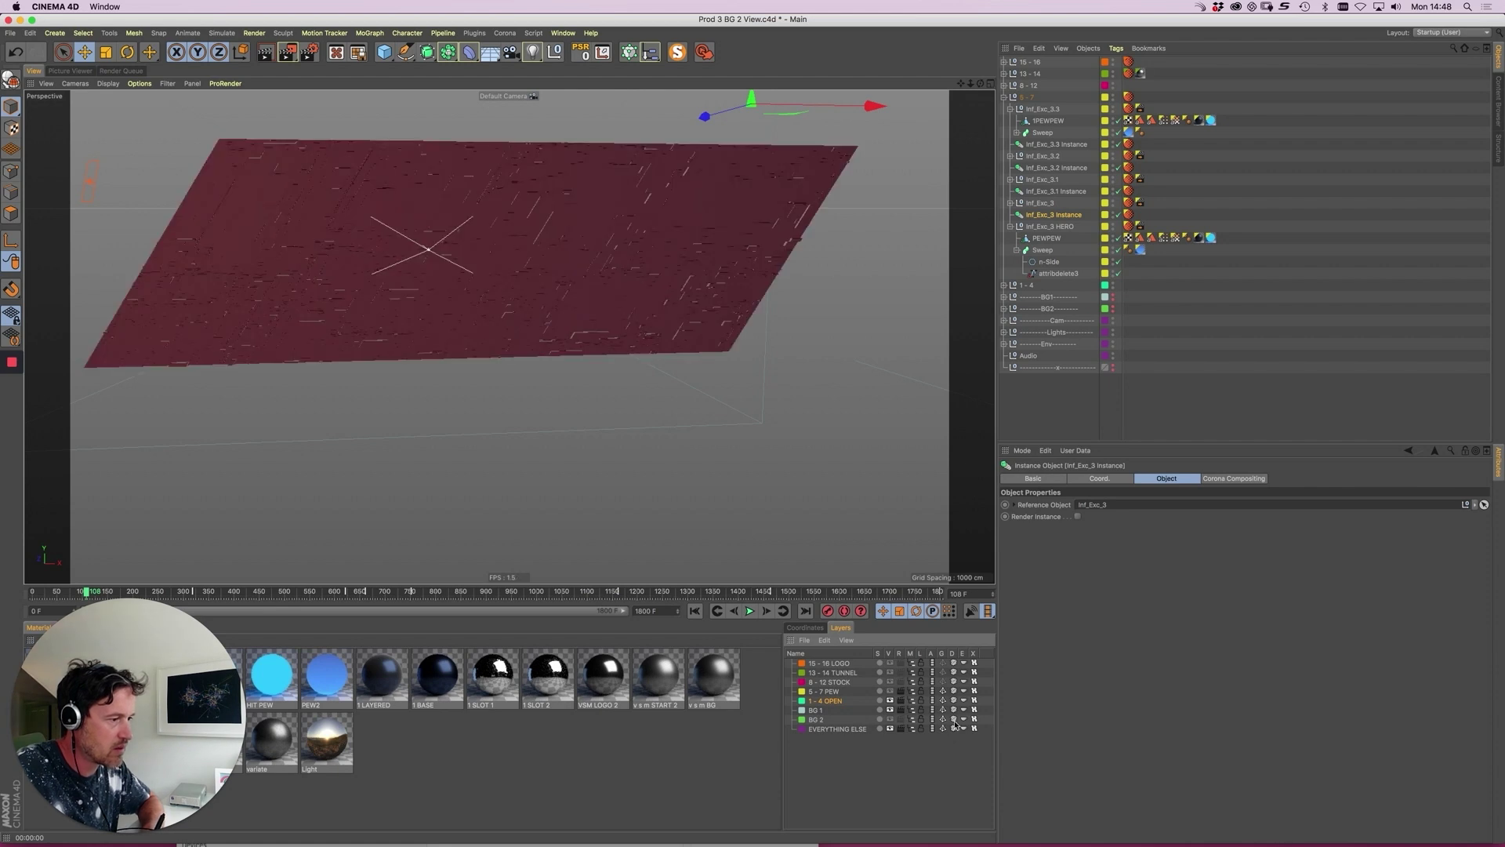
- Select the large red OPEN_3 Alembic surface and collapse its 1 - 4 group in the object hierarchy
alt+middle_drag(576, 267, 645, 348)
alt+right_drag(617, 324, 710, 350)
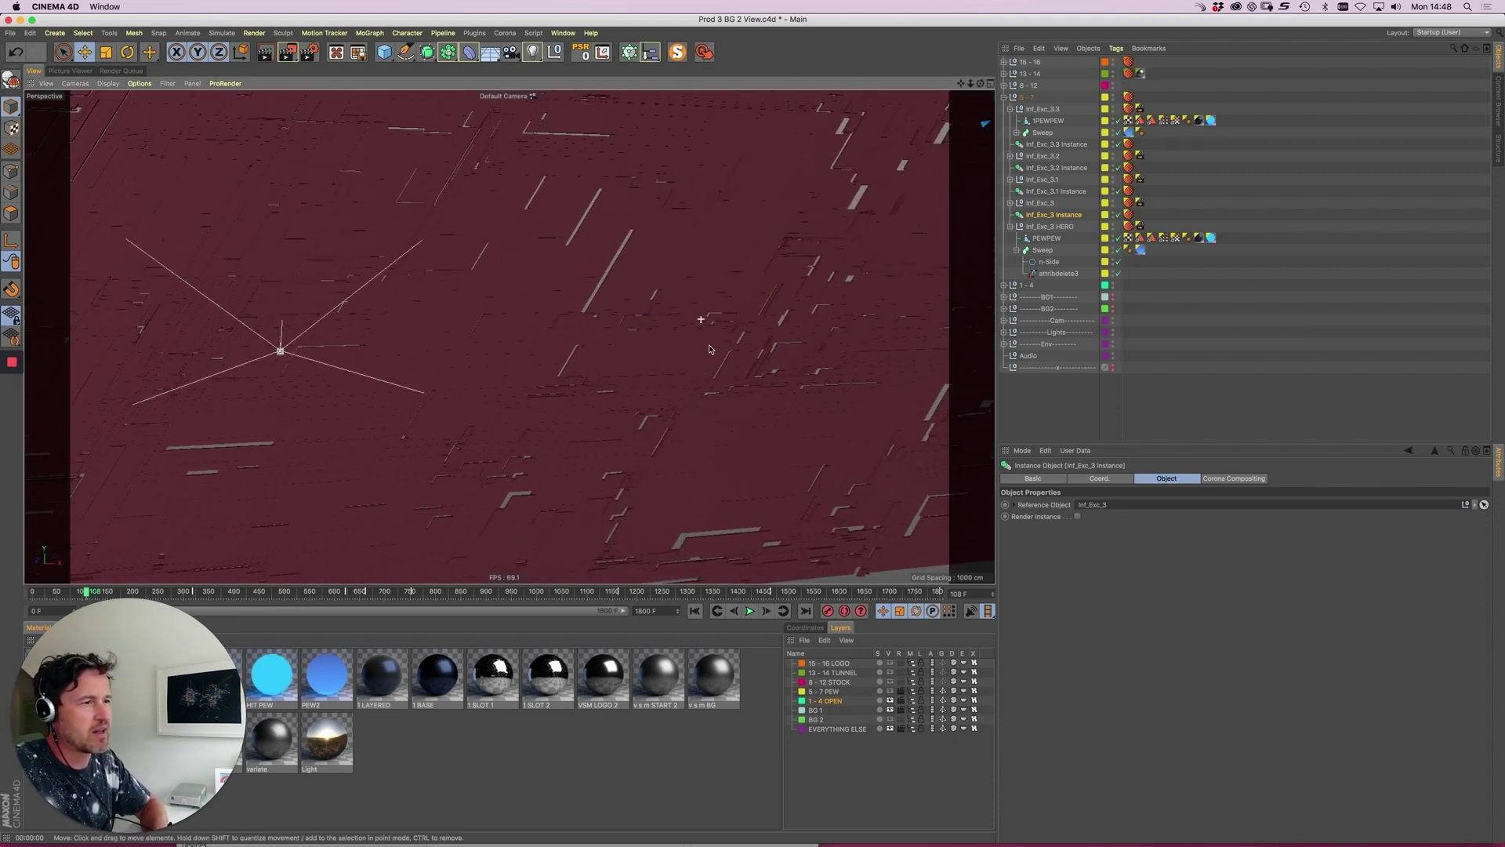
click(669, 366)
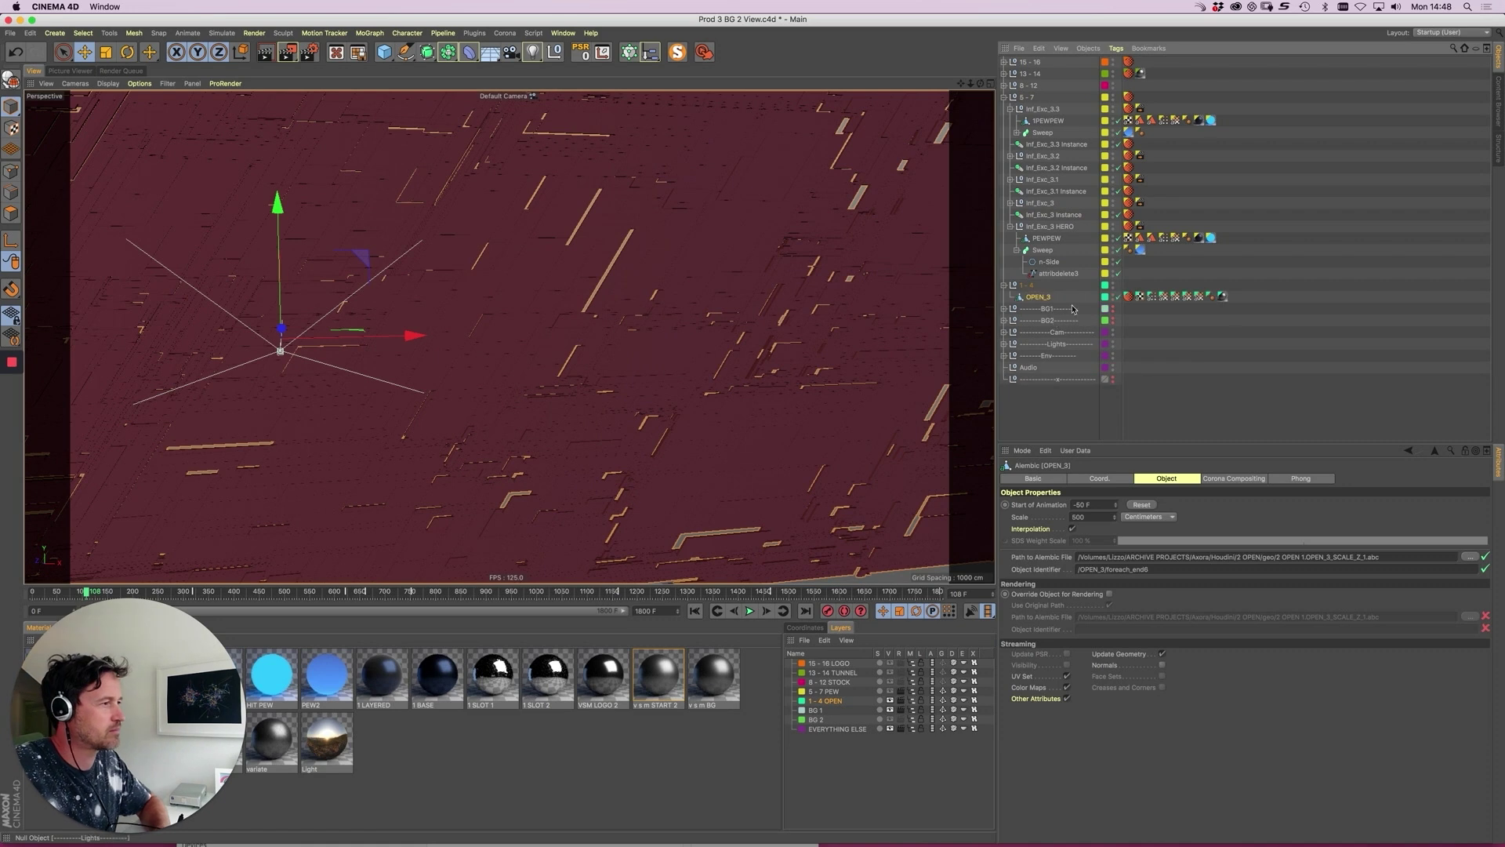
click(1004, 287)
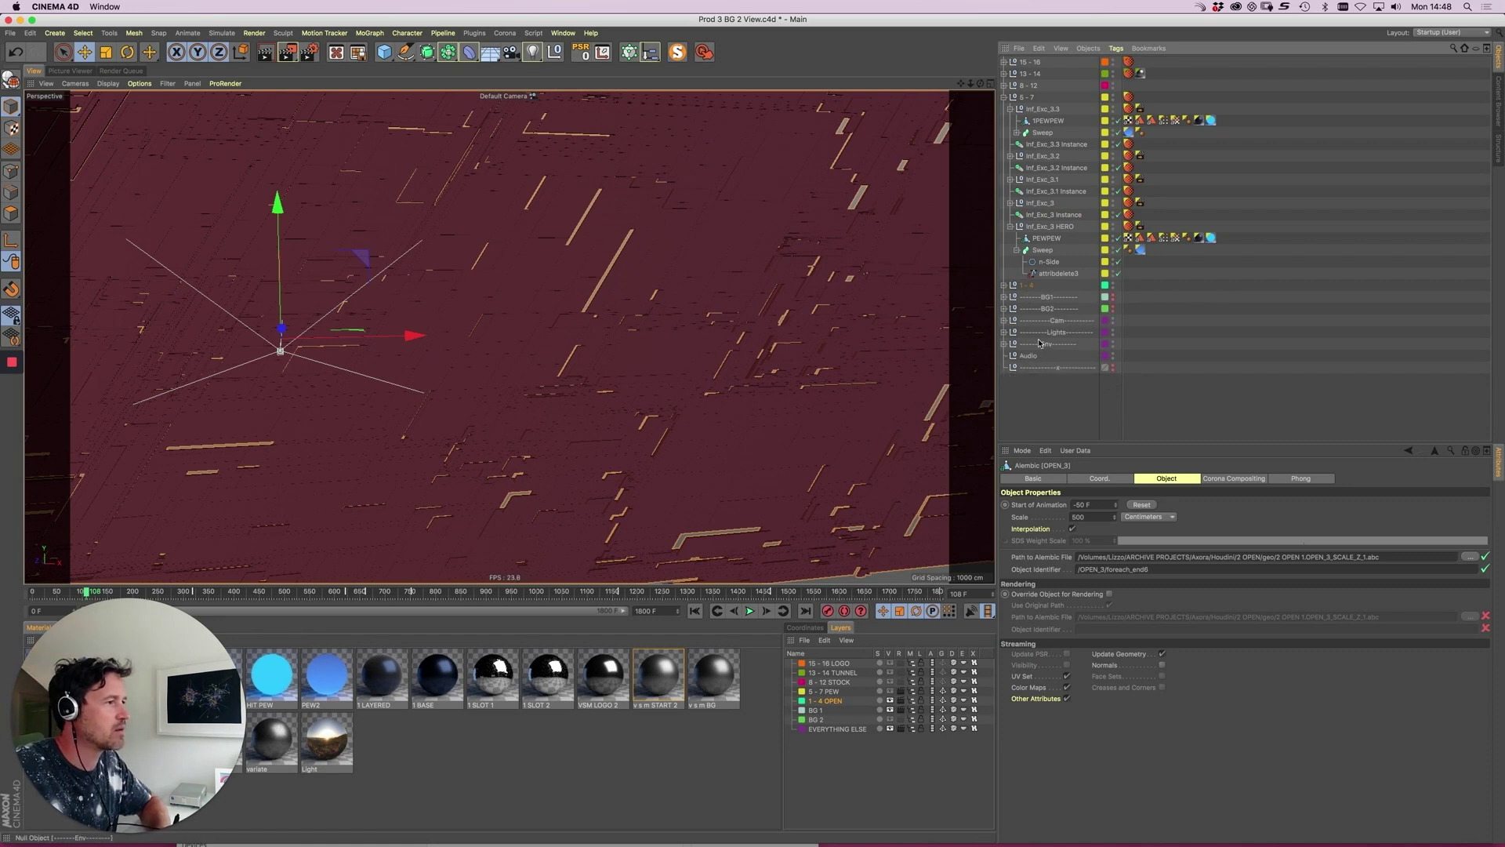
- Scrub the timeline through frame 190 to about frame 279 to examine how the OPEN_3 surface breaks apart
scroll(730, 378, down, 10)
alt+drag(729, 378, 684, 379)
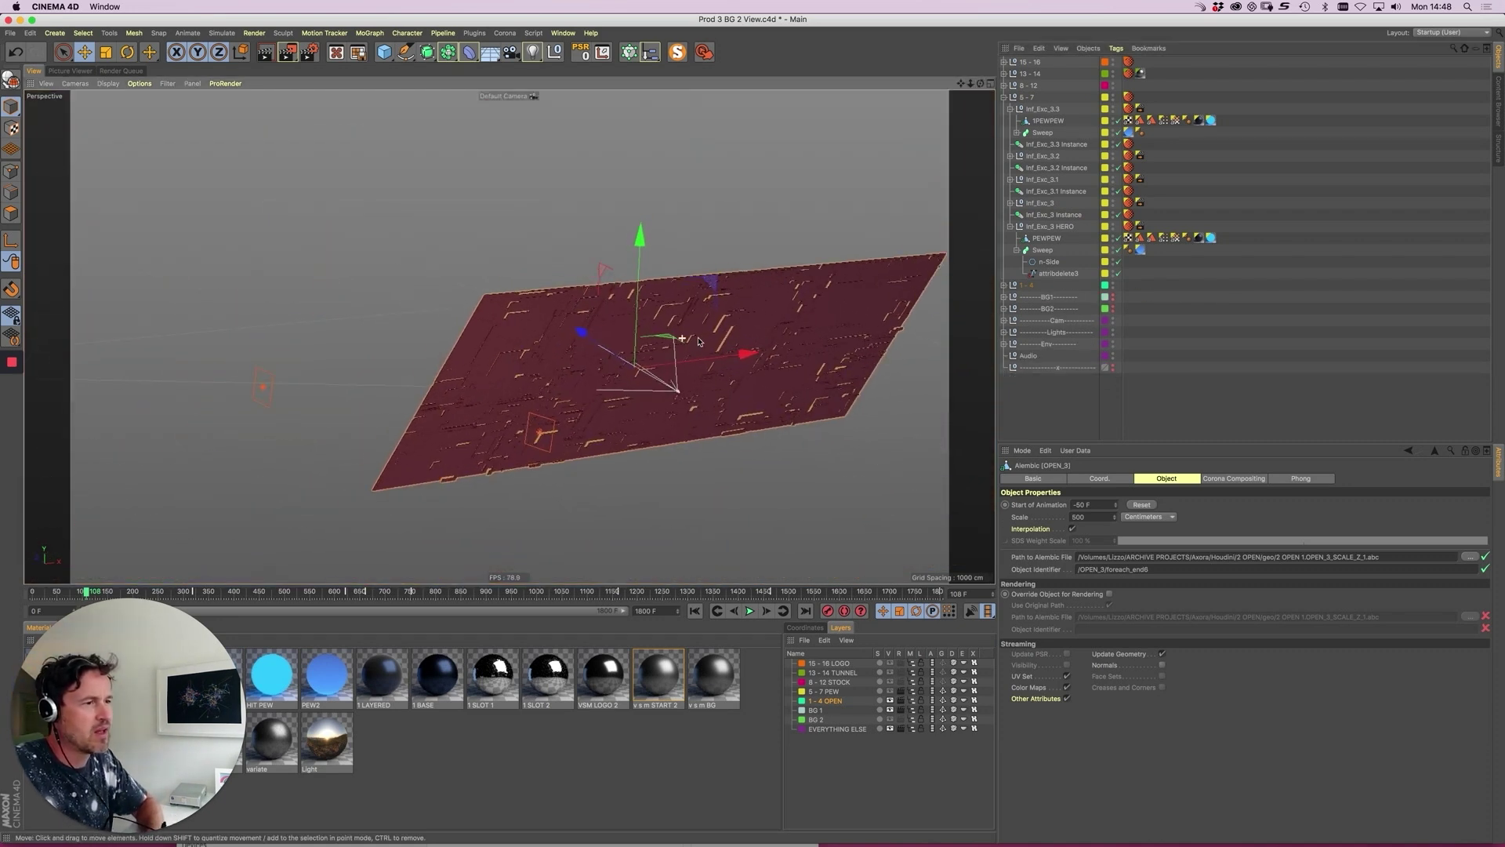
scroll(682, 378, up, 2)
drag(108, 593, 123, 593)
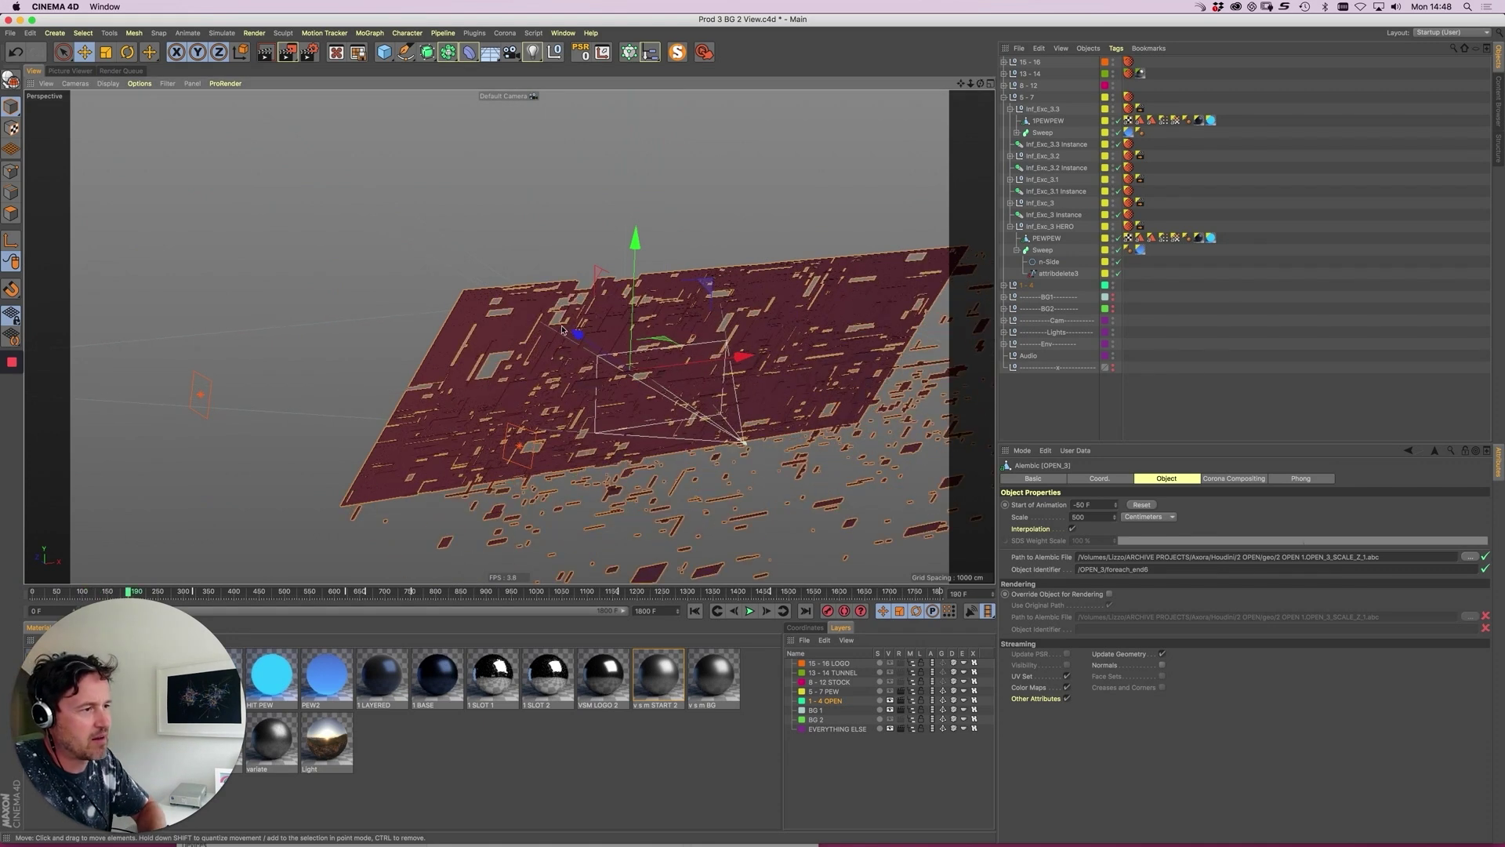
alt+middle_drag(645, 356, 474, 312)
scroll(474, 312, up, 4)
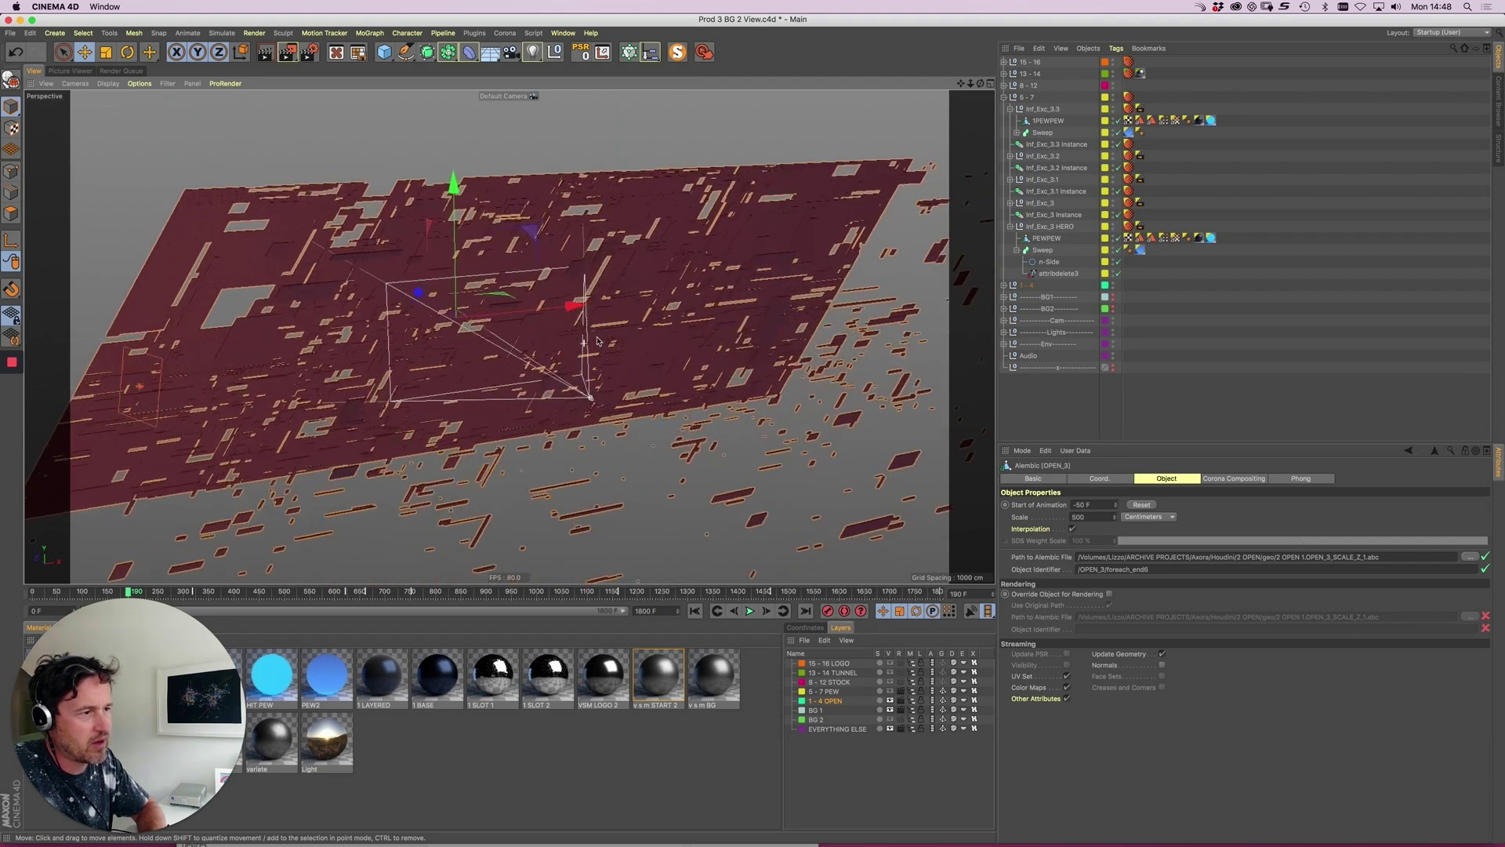
drag(131, 594, 172, 596)
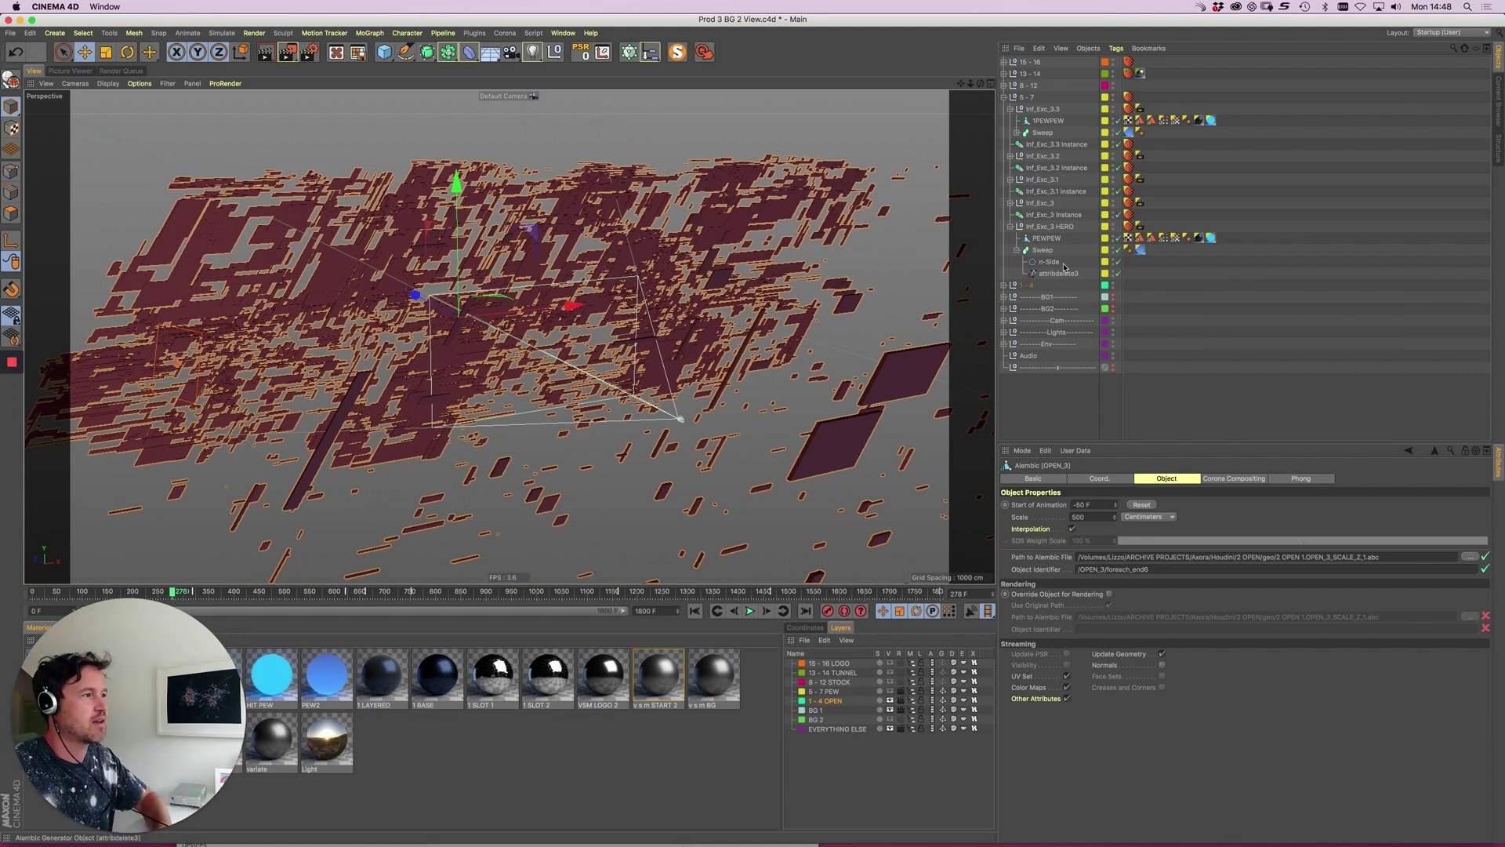
- Delete the 1 - 4 group, make the BG1 group visible in the viewport, and select it
key(Delete)
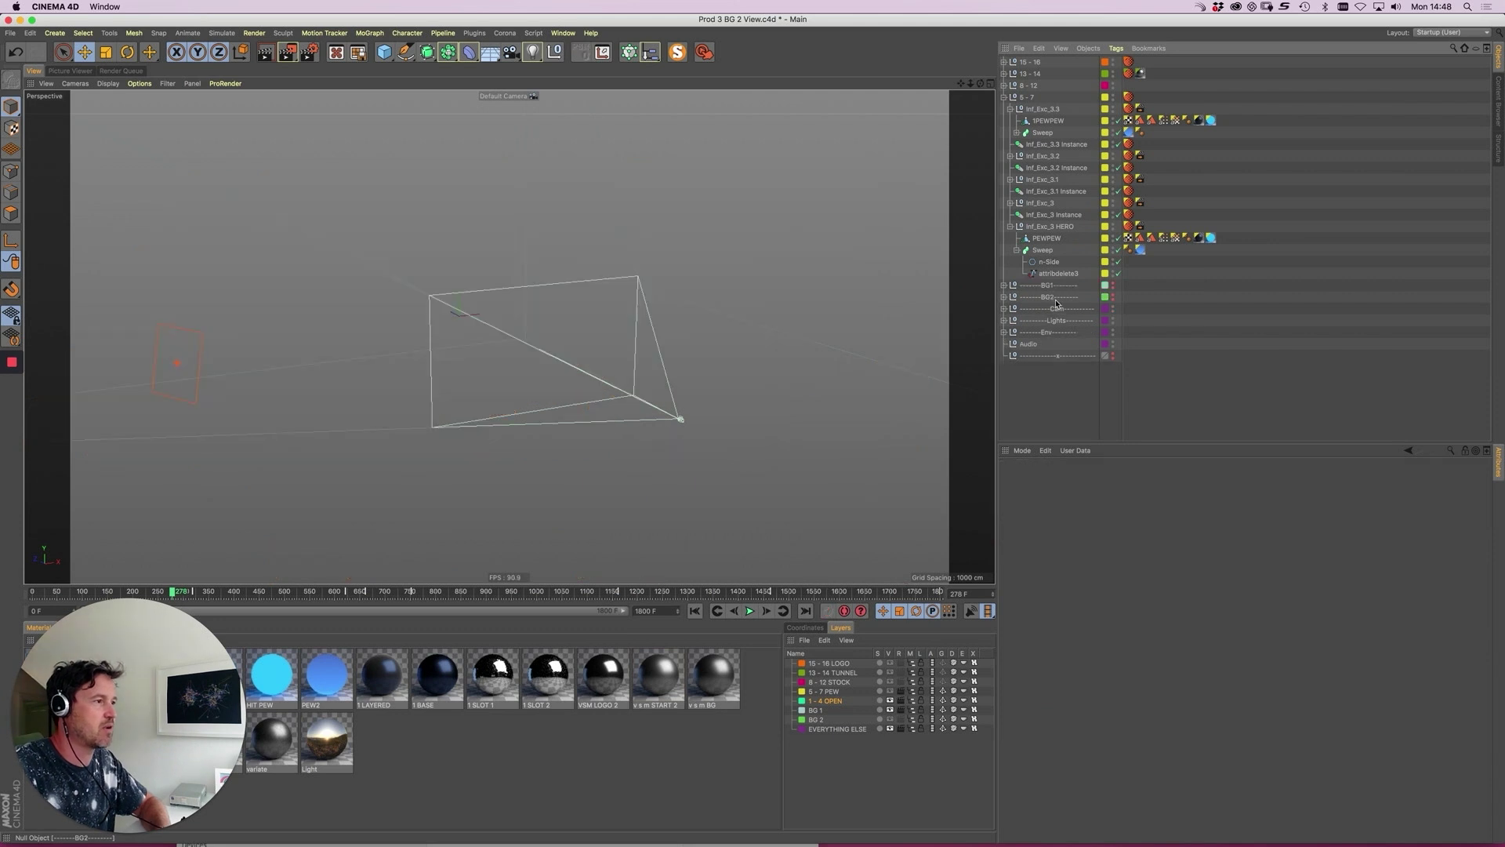
click(1113, 286)
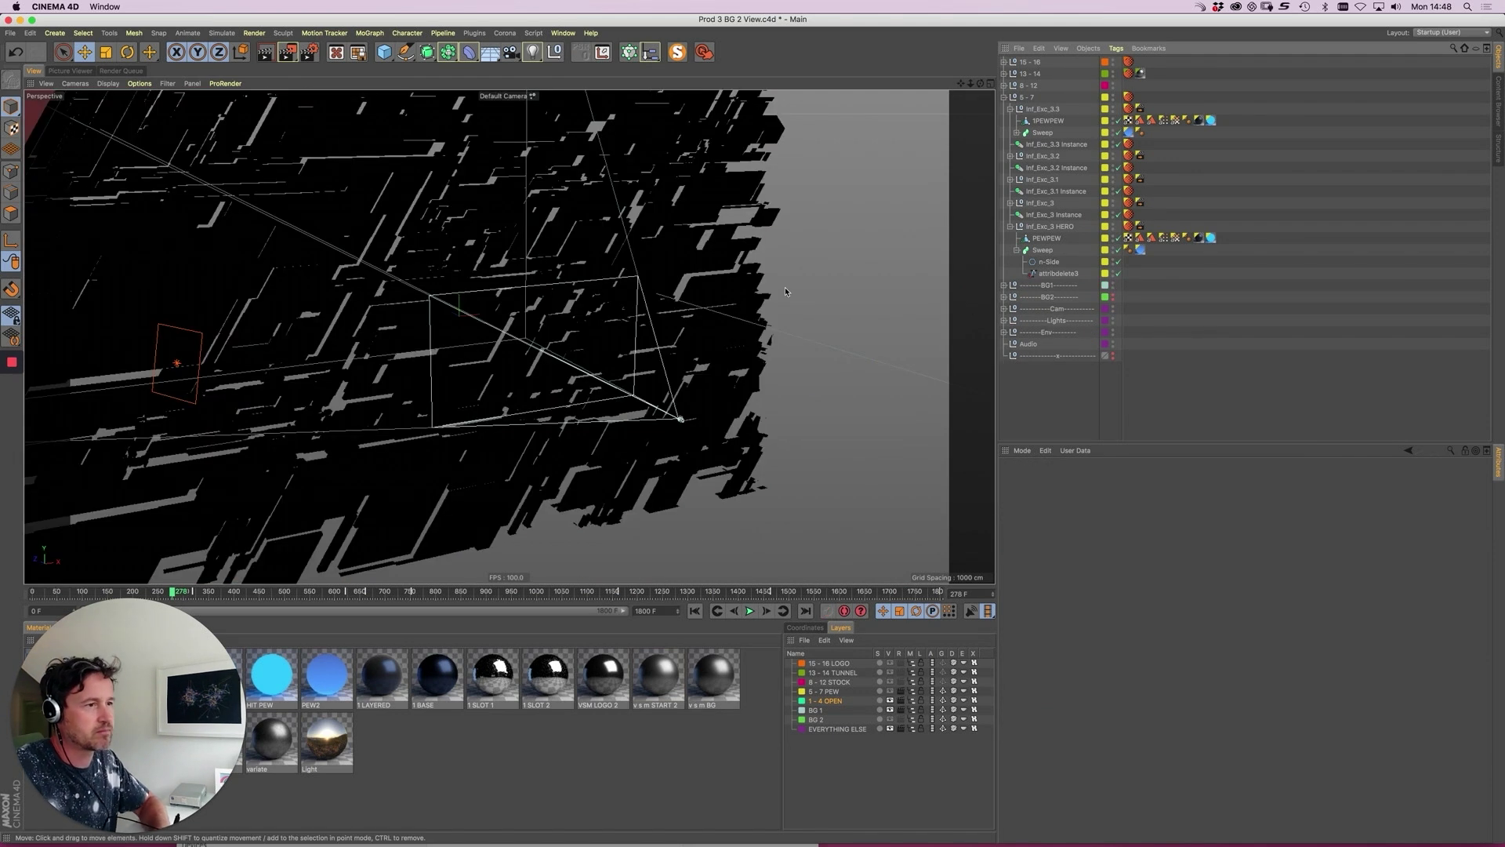
click(1005, 287)
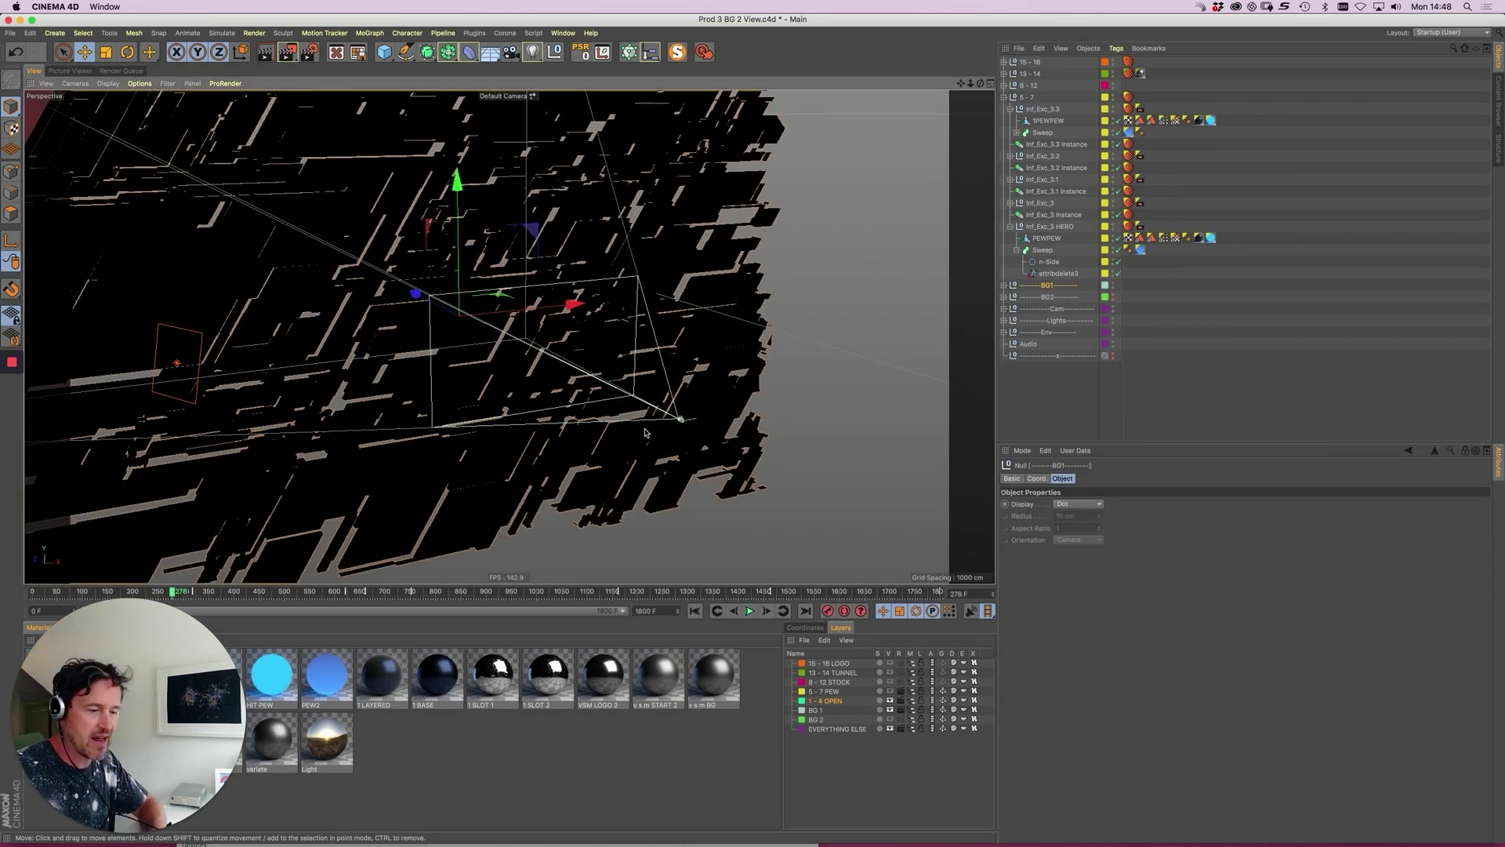
- Change the viewport display to show object edges and examine the whole BG1 background from the side
key(n)
key(f)
mouse_move(643, 432)
alt+right_down()
mouse_move(749, 411)
mouse_move(619, 416)
alt+right_up()
alt+drag(619, 416, 662, 382)
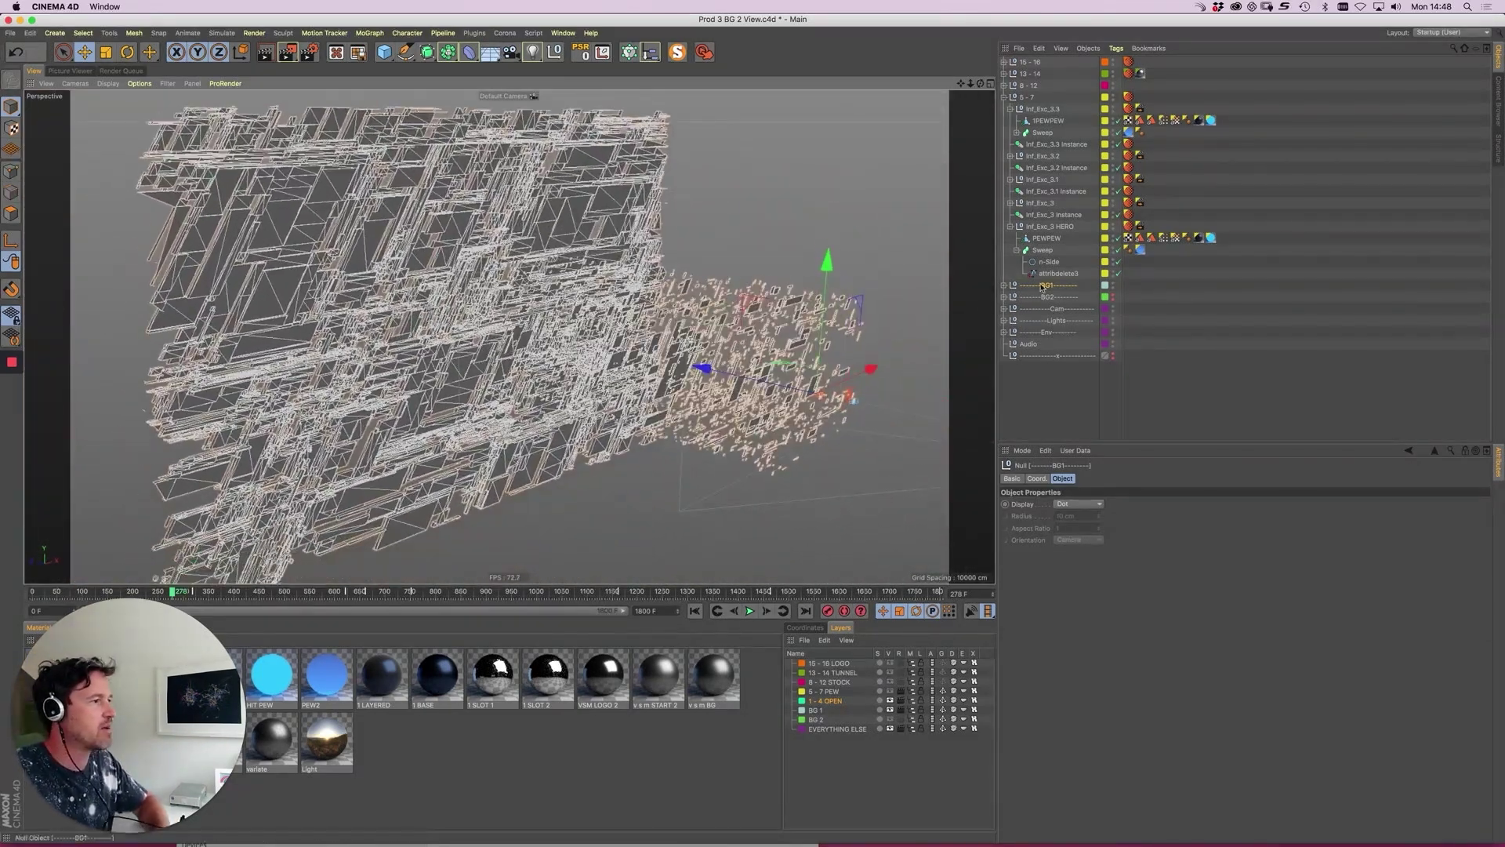
- Select the GREEBLE FLOATING object, reveal it in the hierarchy, expand its children, and examine its floating pieces
click(819, 444)
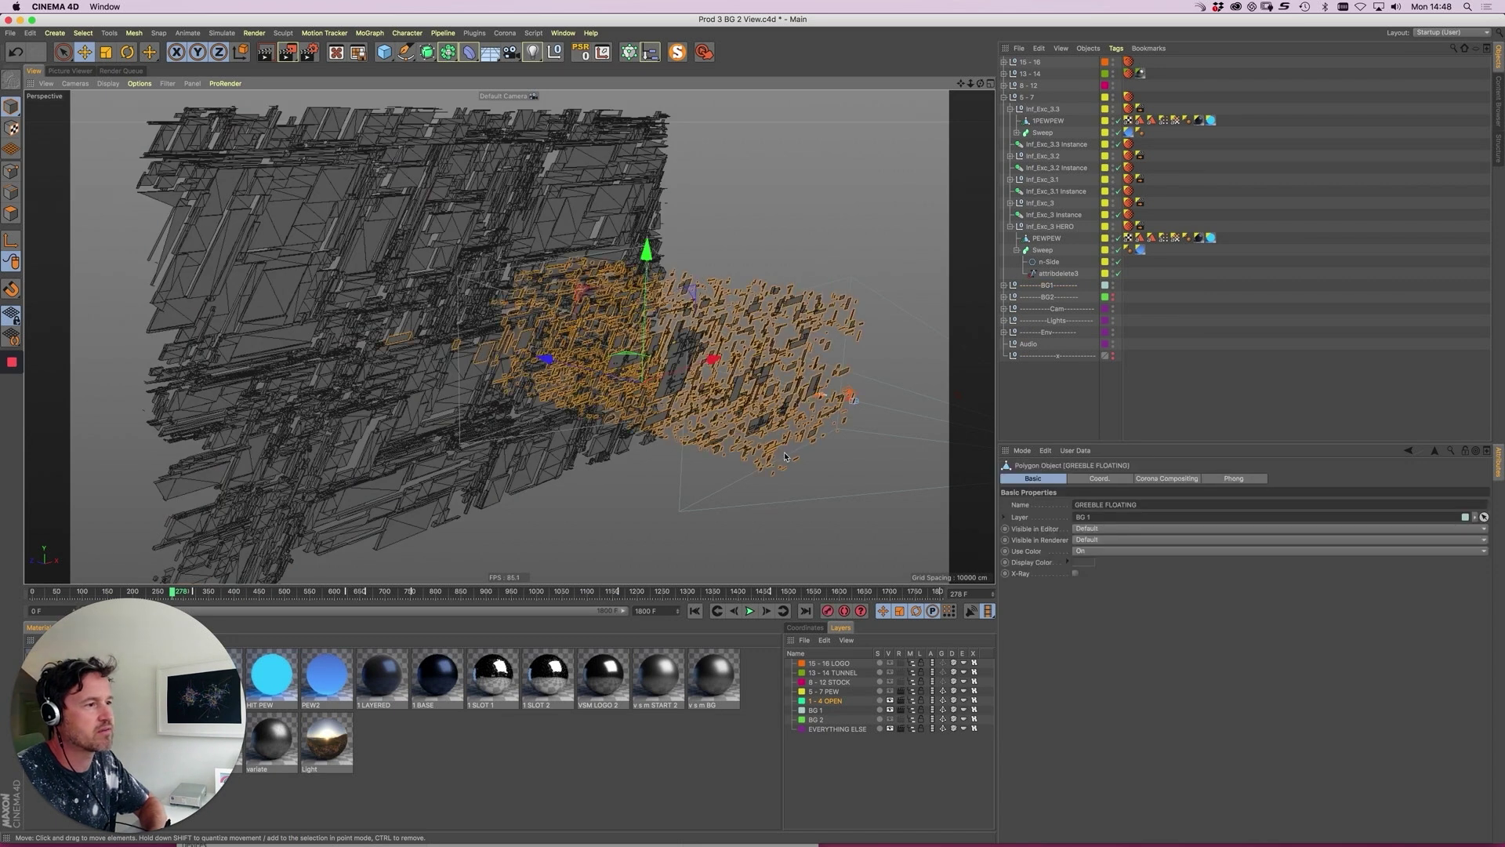
key(s)
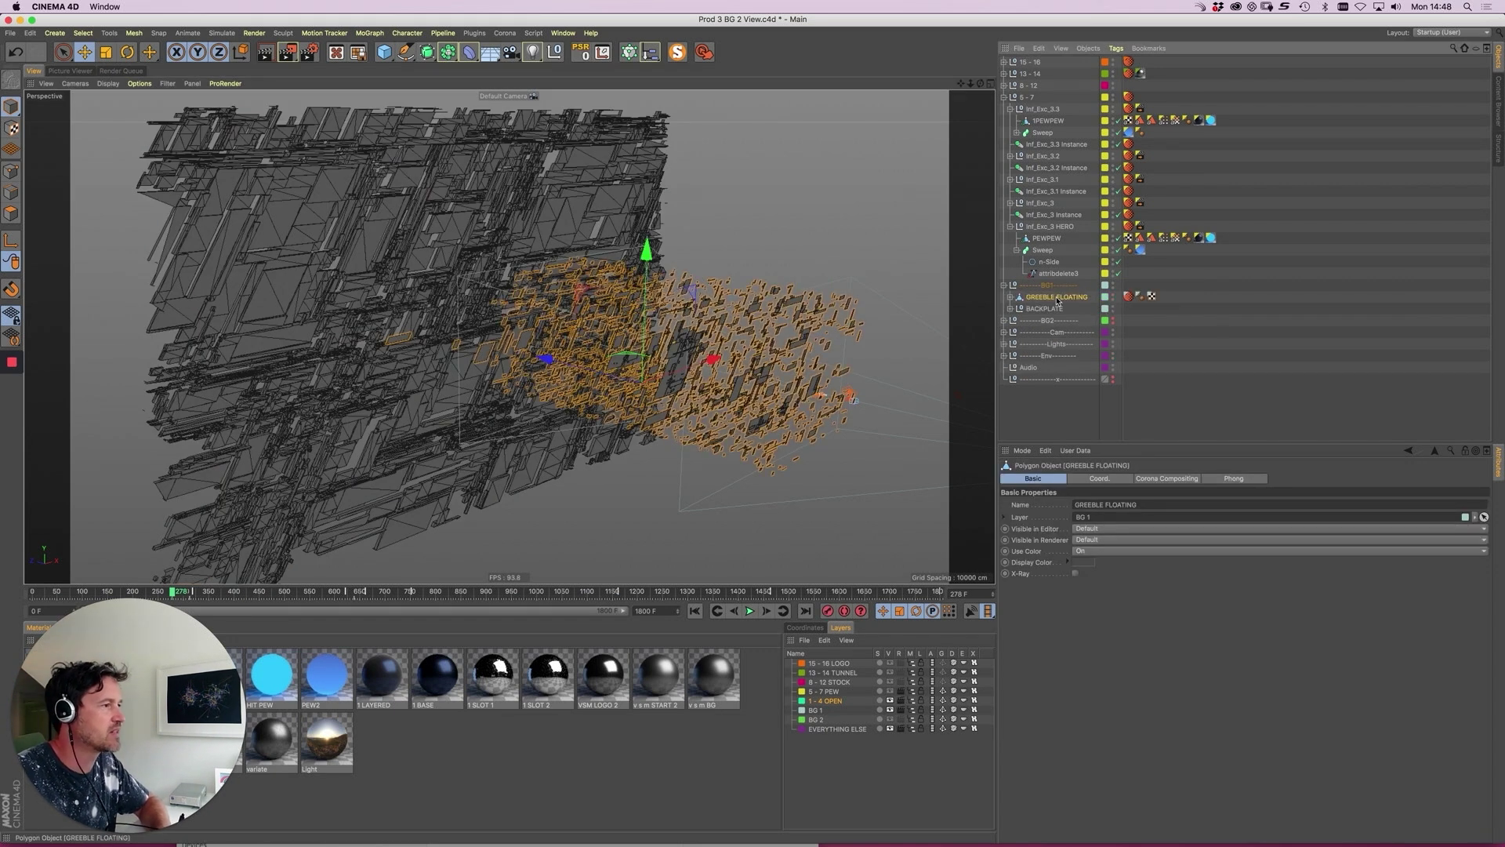
click(1010, 297)
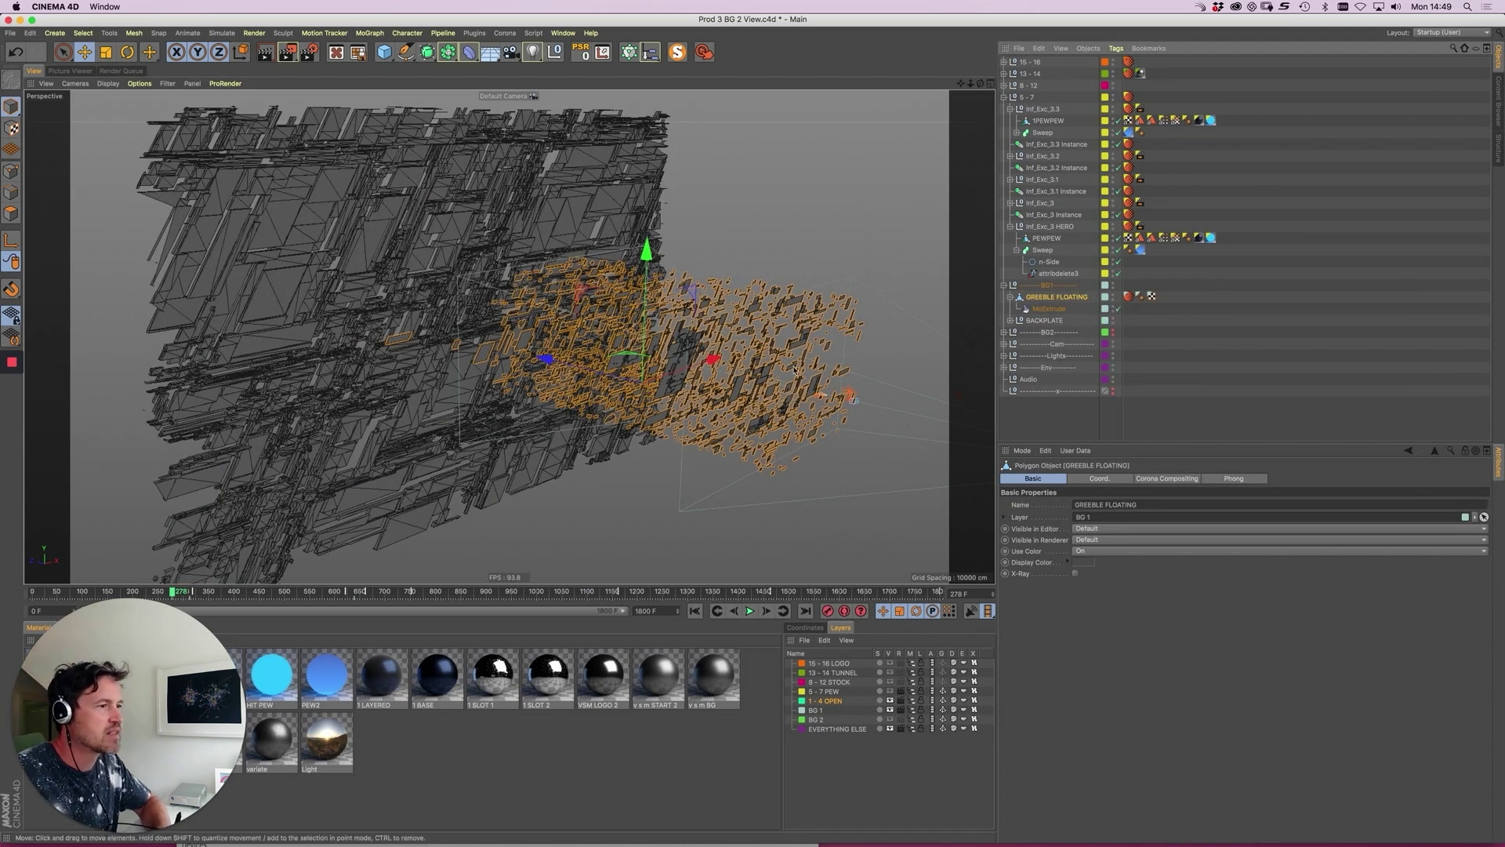
scroll(729, 333, up, 6)
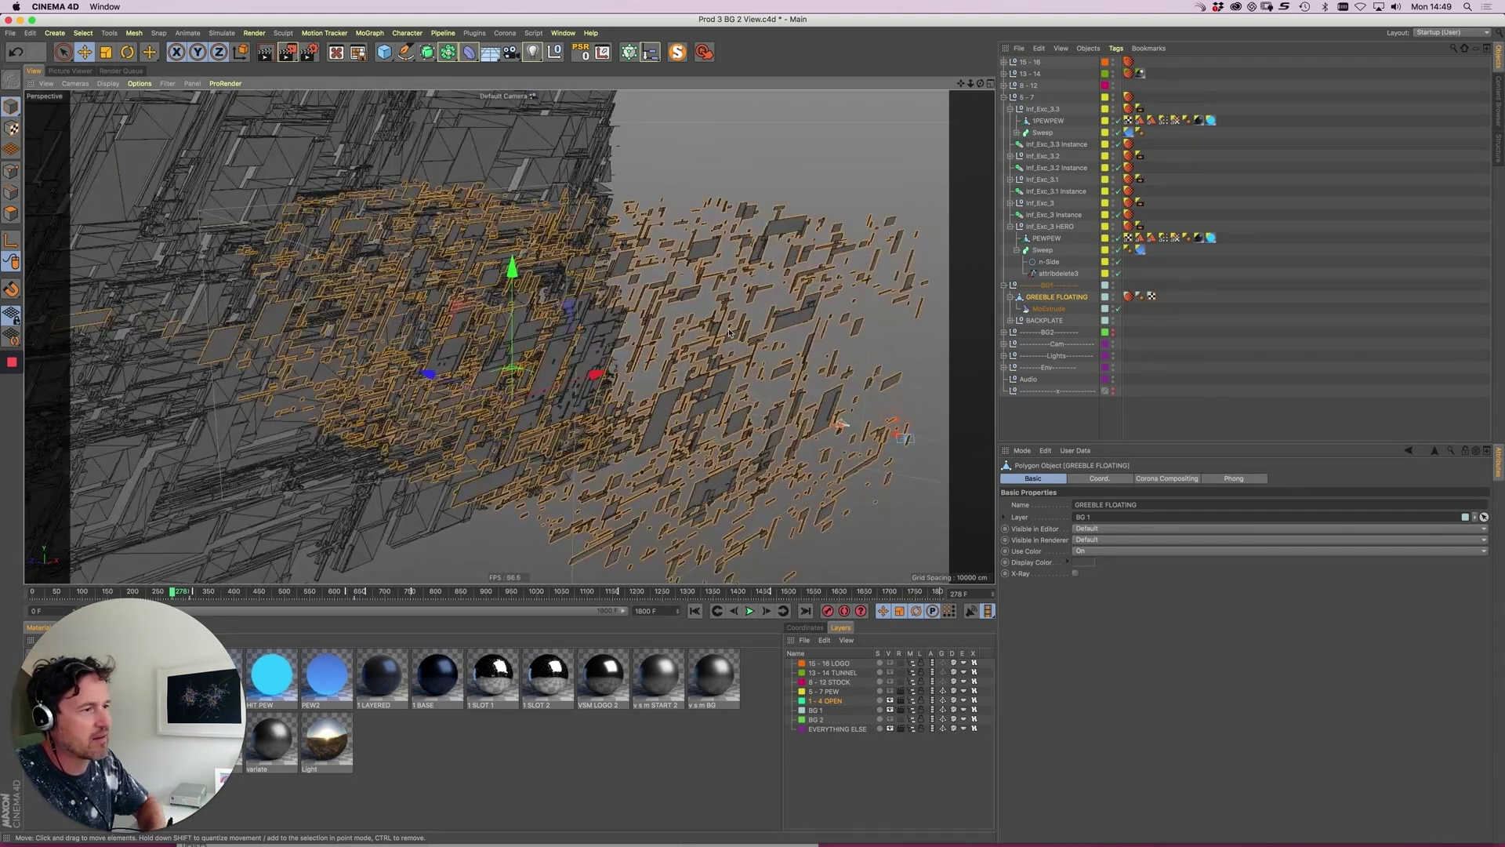
scroll(729, 333, up, 5)
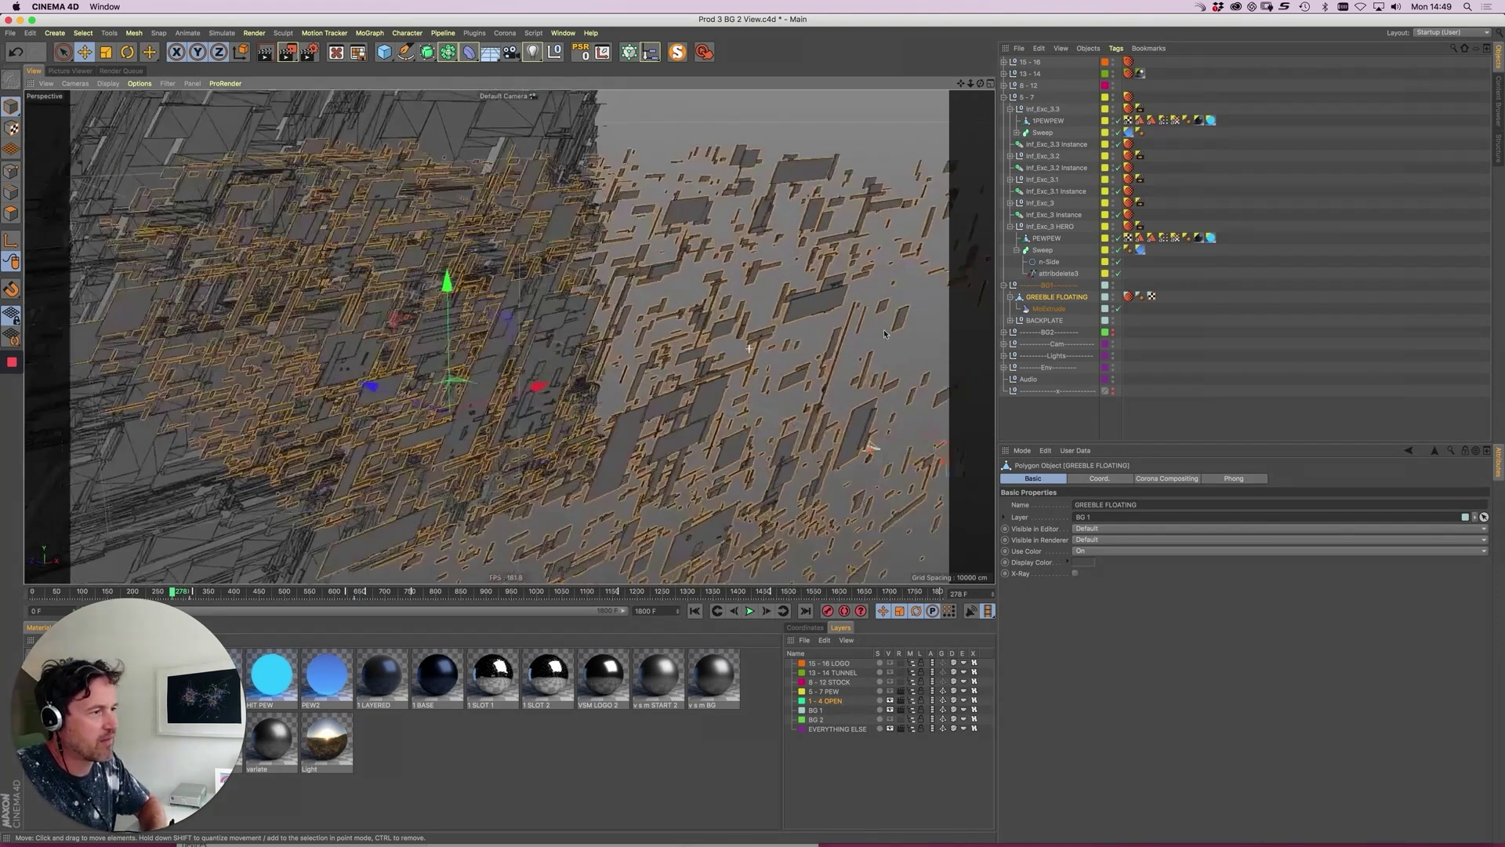
- Select the MoExtrude deformer under GREEBLE FLOATING, examine the floating pieces from several angles, and disable the deformer
click(1051, 309)
alt+drag(823, 321, 741, 339)
drag(1039, 310, 1055, 311)
alt+drag(843, 312, 712, 422)
alt+right_drag(712, 421, 627, 454)
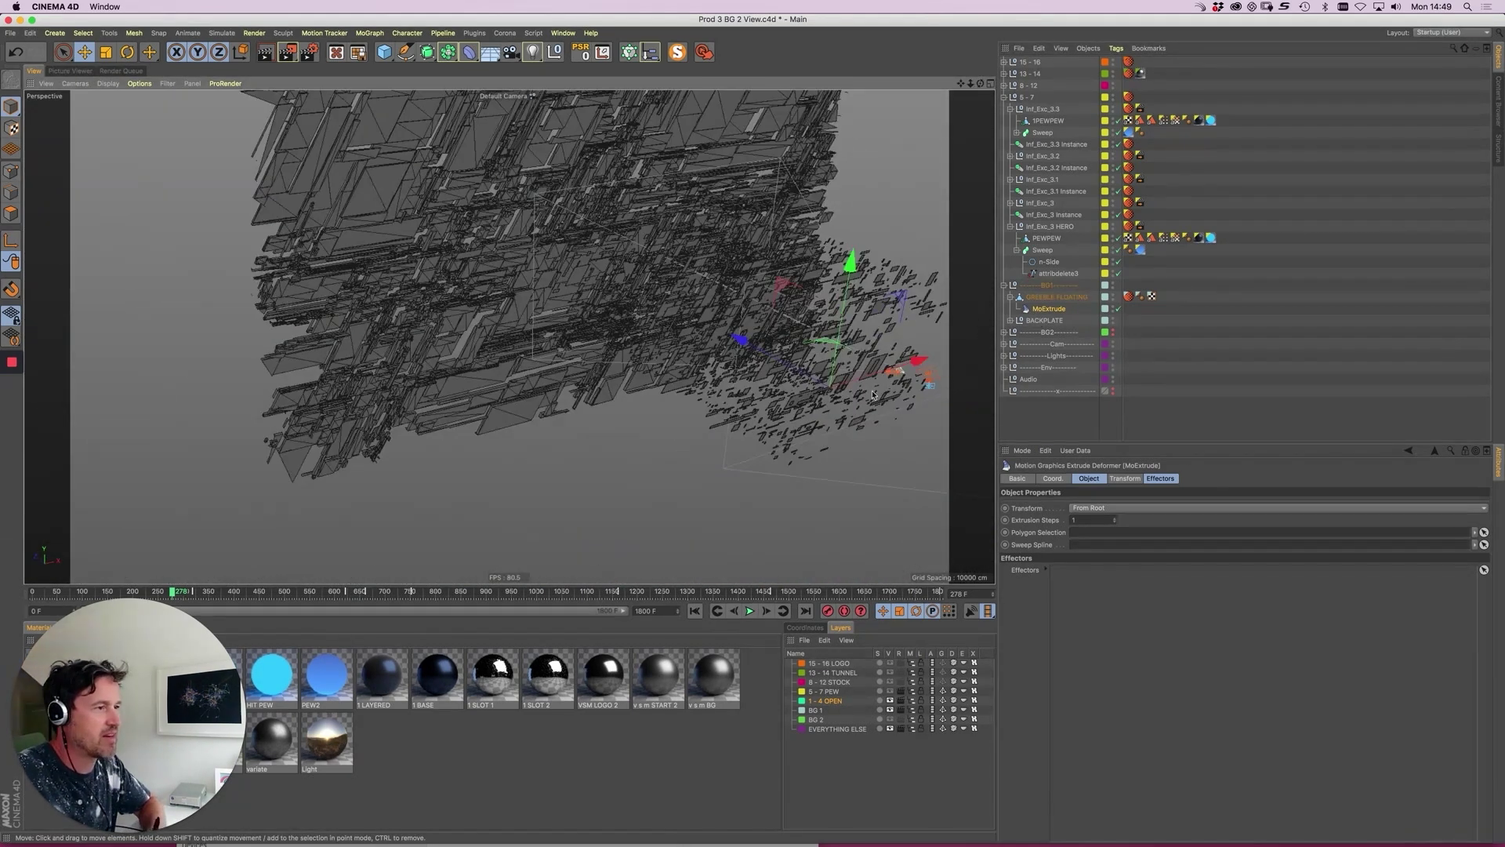
click(1119, 310)
alt+middle_drag(345, 189, 553, 402)
alt+right_drag(749, 410, 874, 345)
- Expand BACKPLATE, BG2 and BIG BG PLATE in the hierarchy and inspect the Random effector's parameters
click(871, 343)
click(1011, 321)
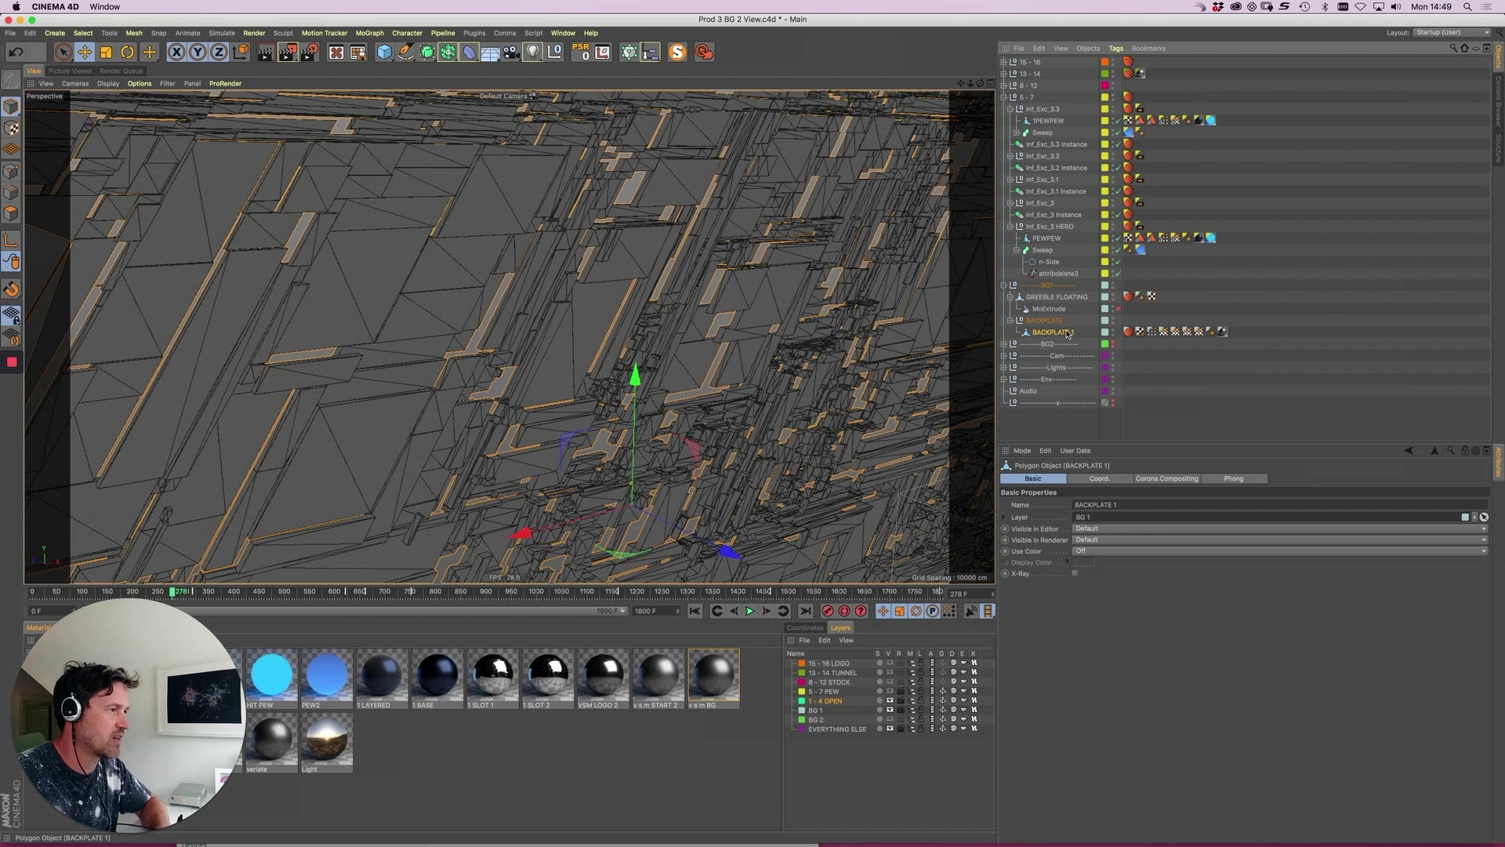
click(1005, 344)
click(1057, 367)
click(1018, 370)
click(1011, 368)
click(1045, 378)
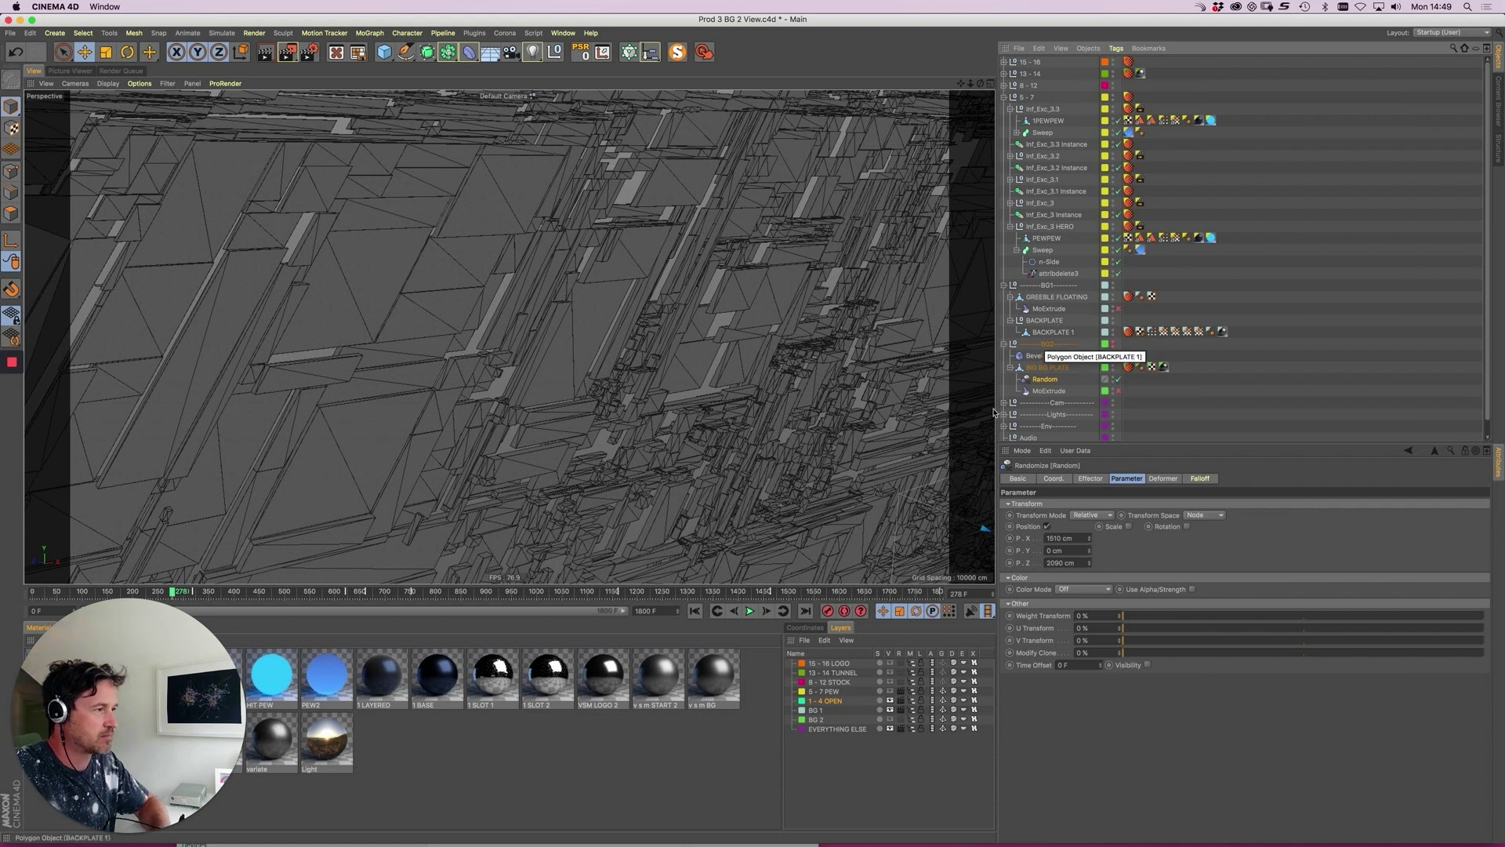
- Undo the recent changes back to before the 1 - 4 group with OPEN_3 was deleted
key(super+z)
key(super+z)
key(super+z)
key(super+z)
key(super+z)
key(super+z)
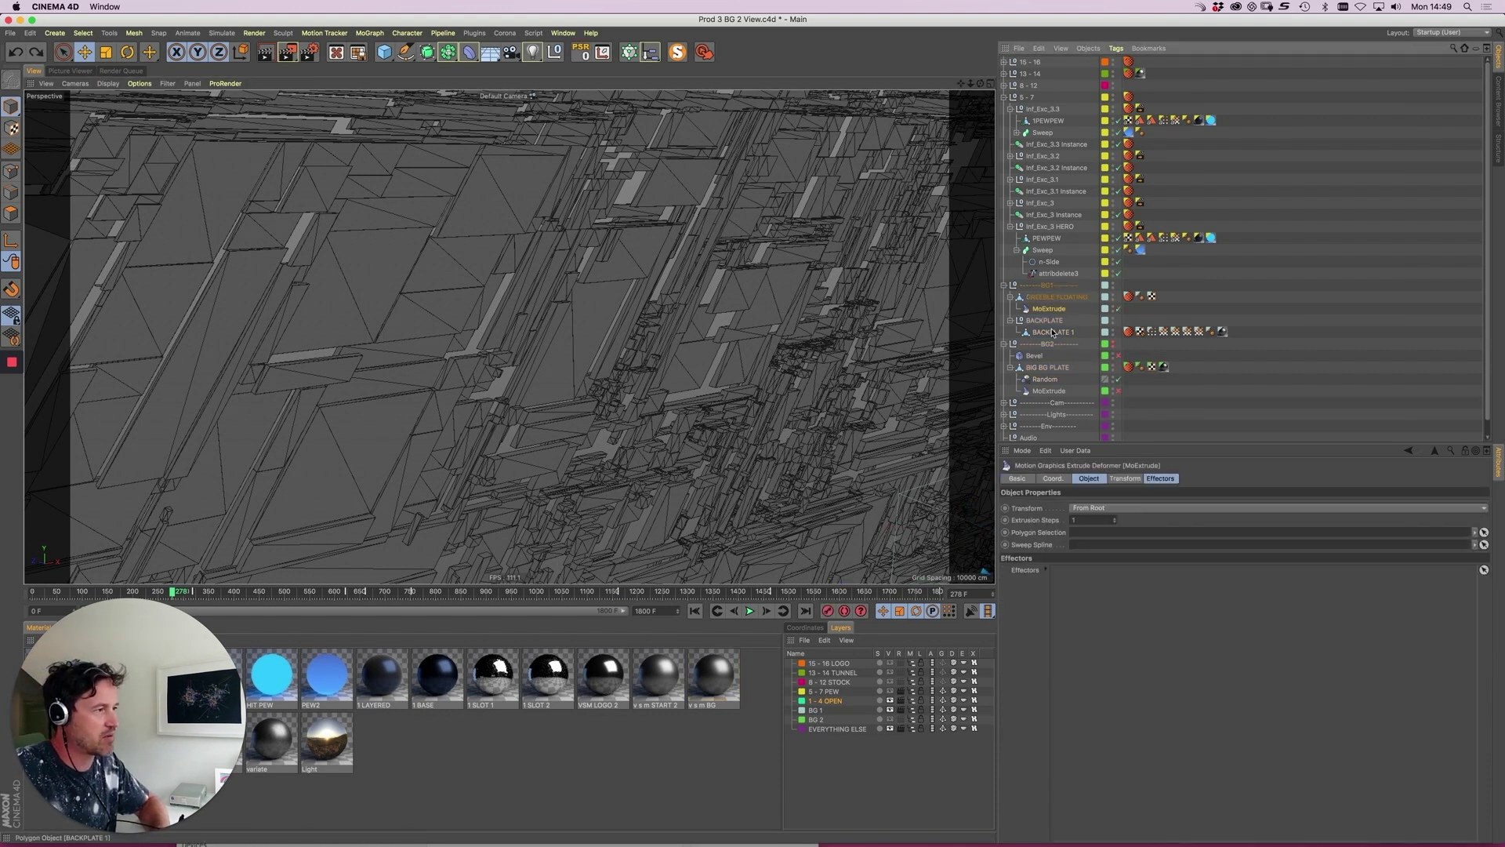
key(super+z)
key(super+z)
key(super+z)
key(super+z)
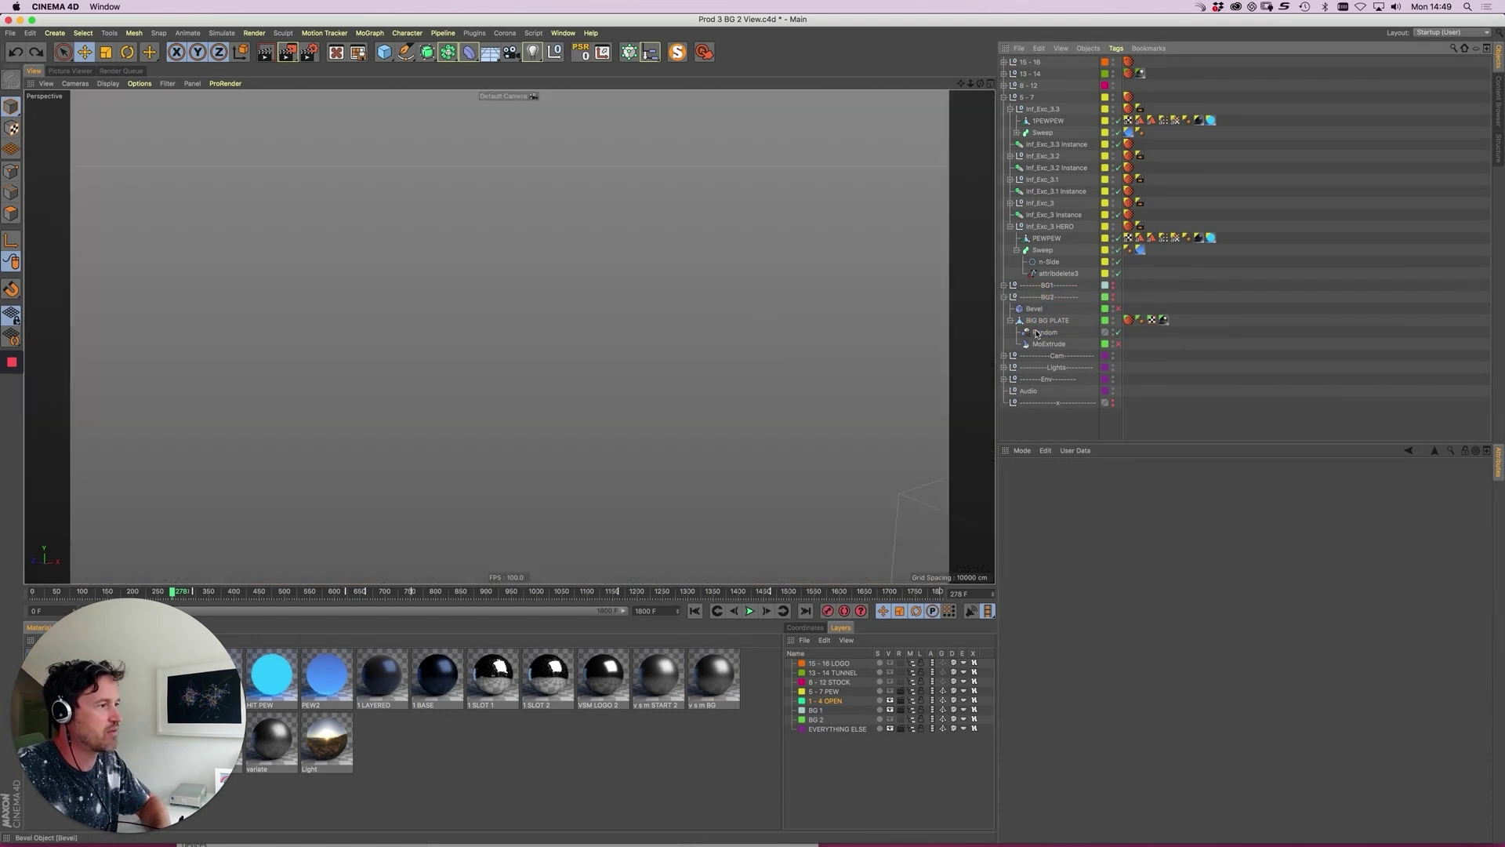
key(super+z)
key(super+z)
key(super+z)
key(super+z)
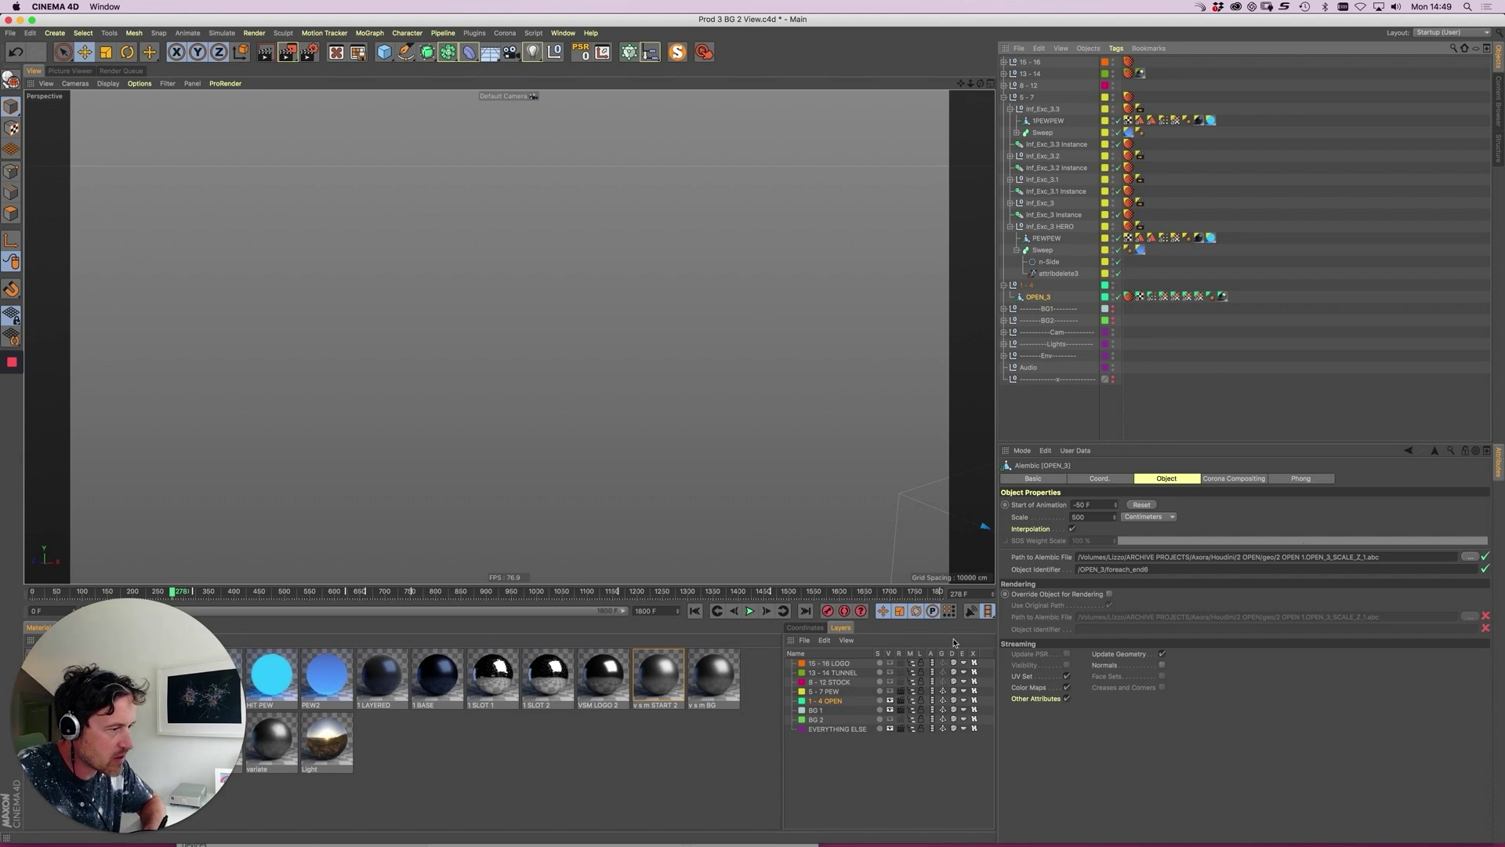
- Select the Cd vertex color tag on OPEN_3, examine its shading across the broken surface, and clear the selection
alt+drag(596, 273, 796, 295)
click(1151, 297)
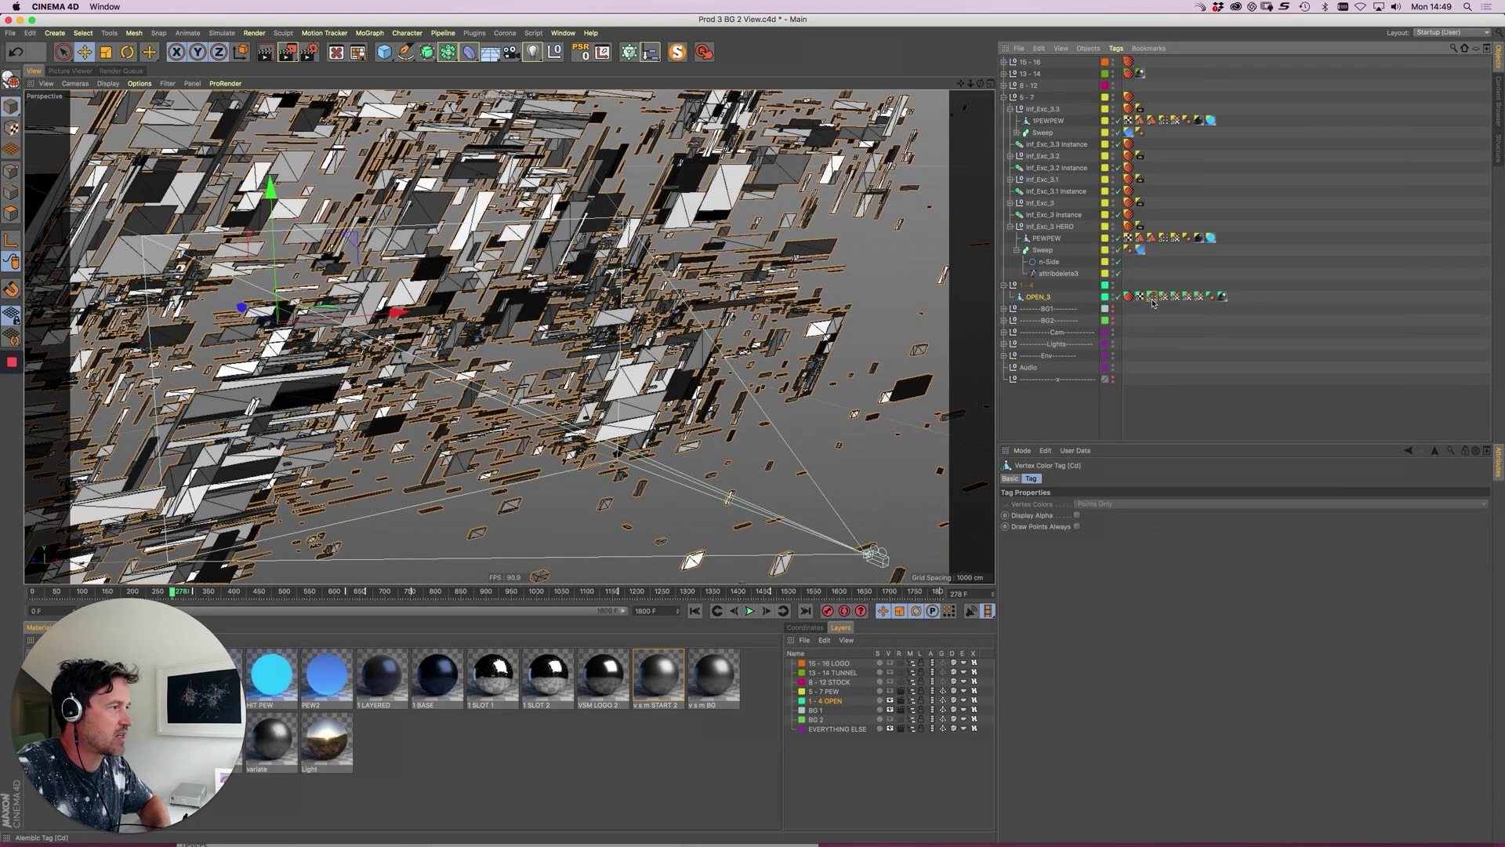
alt+middle_drag(490, 265, 617, 333)
alt+drag(617, 332, 617, 449)
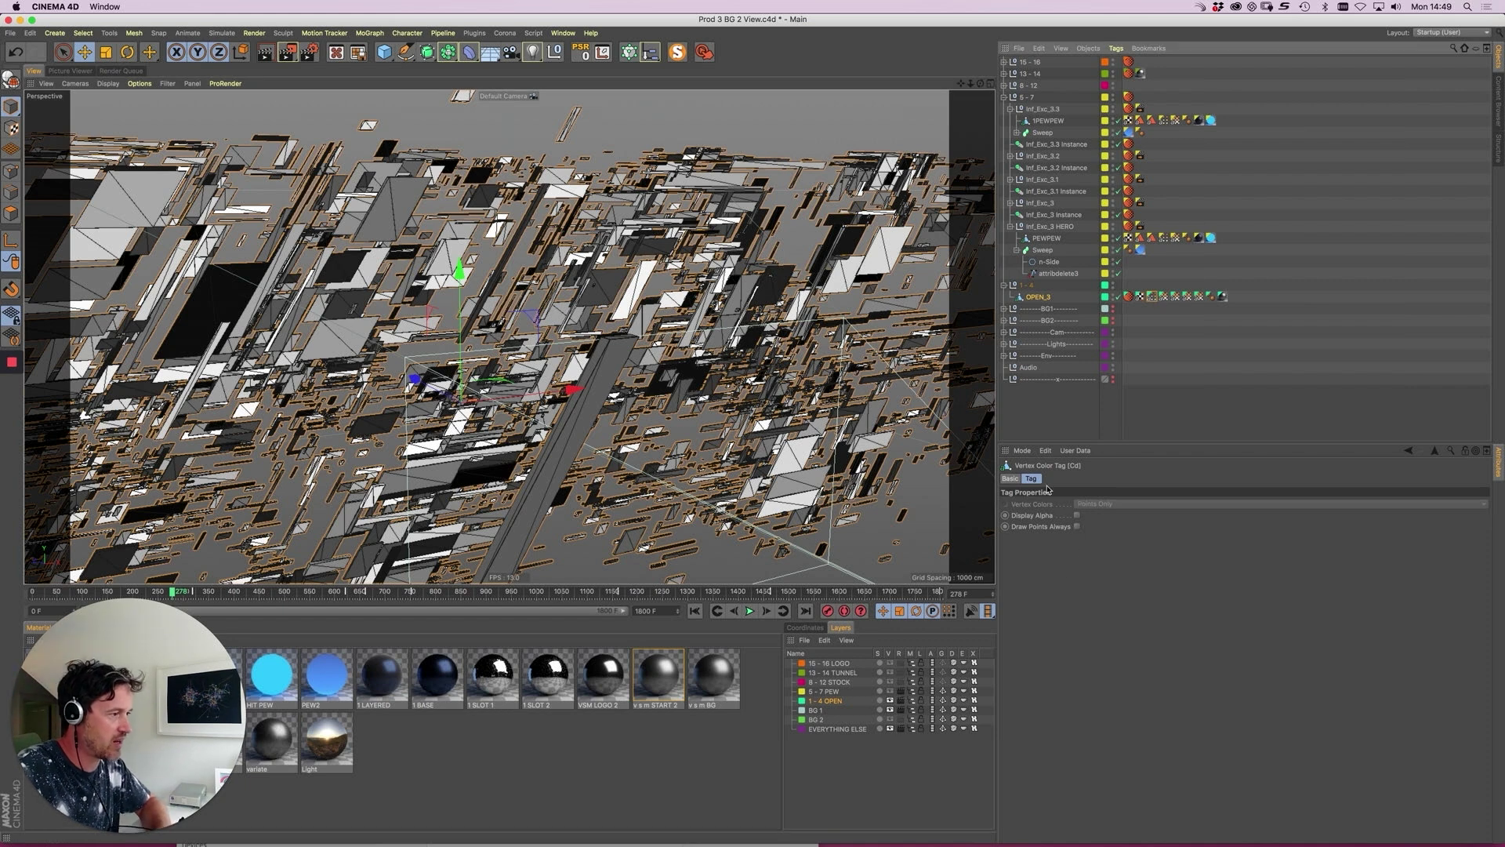
alt+middle_drag(807, 396, 733, 353)
alt+right_drag(733, 353, 766, 349)
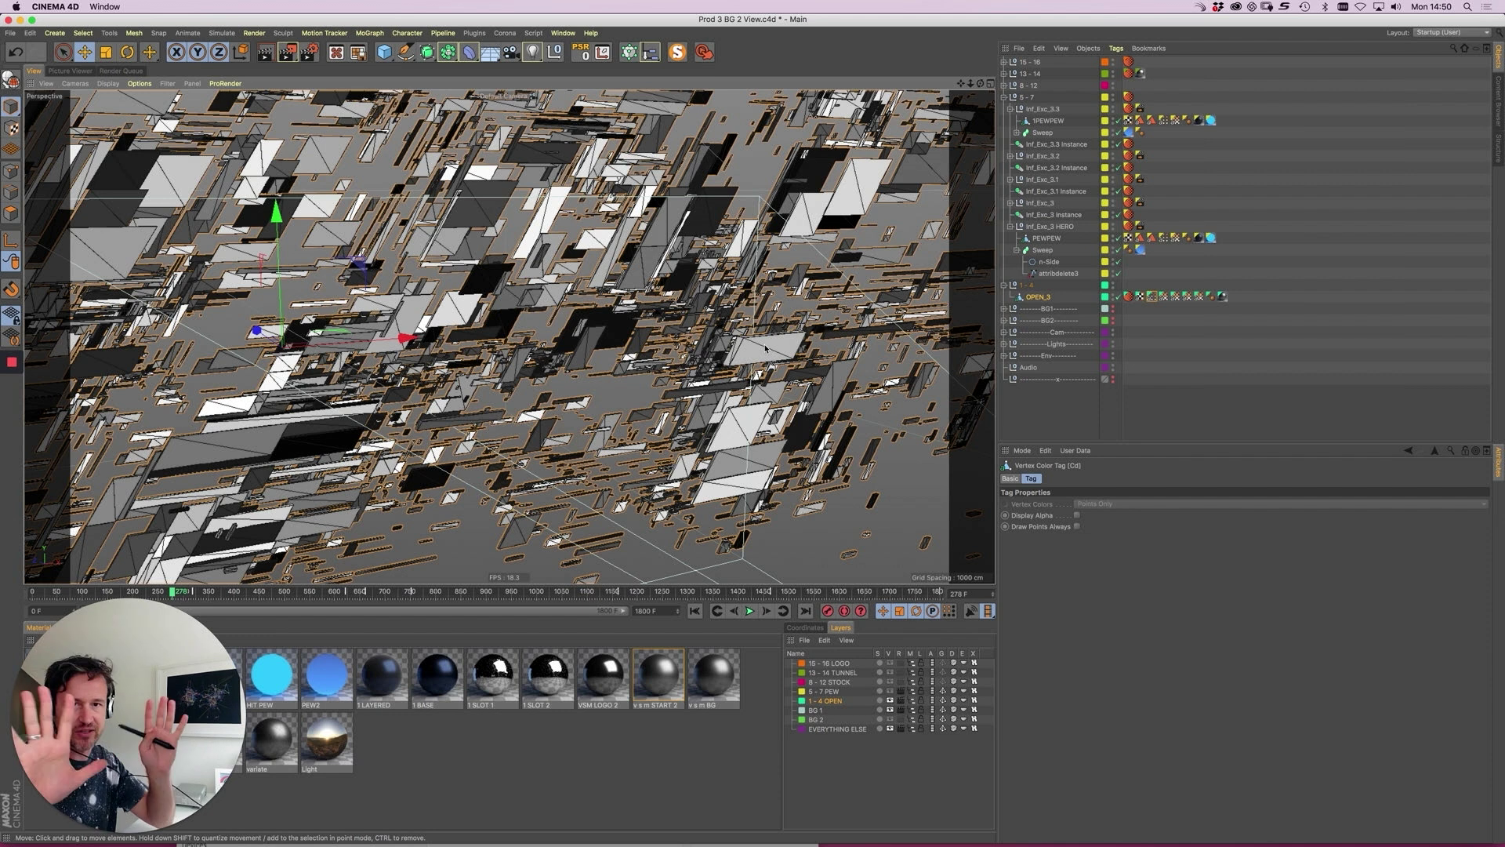
click(1123, 314)
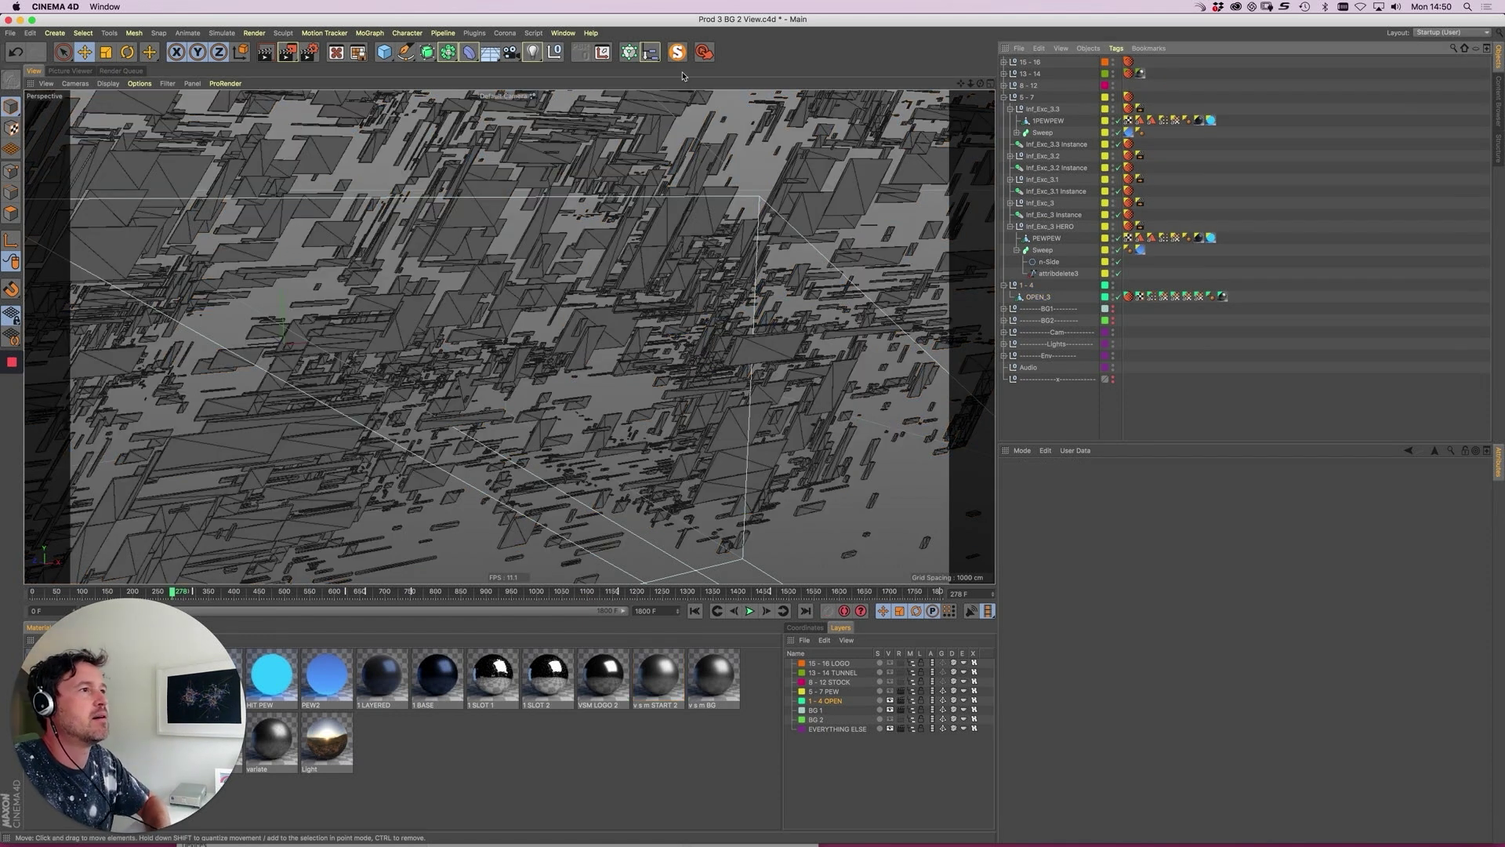
- Switch to QuickTime Player, bring up the Crystal Liturgy video, scrub to about 01:13 and play it full screen
click(563, 33)
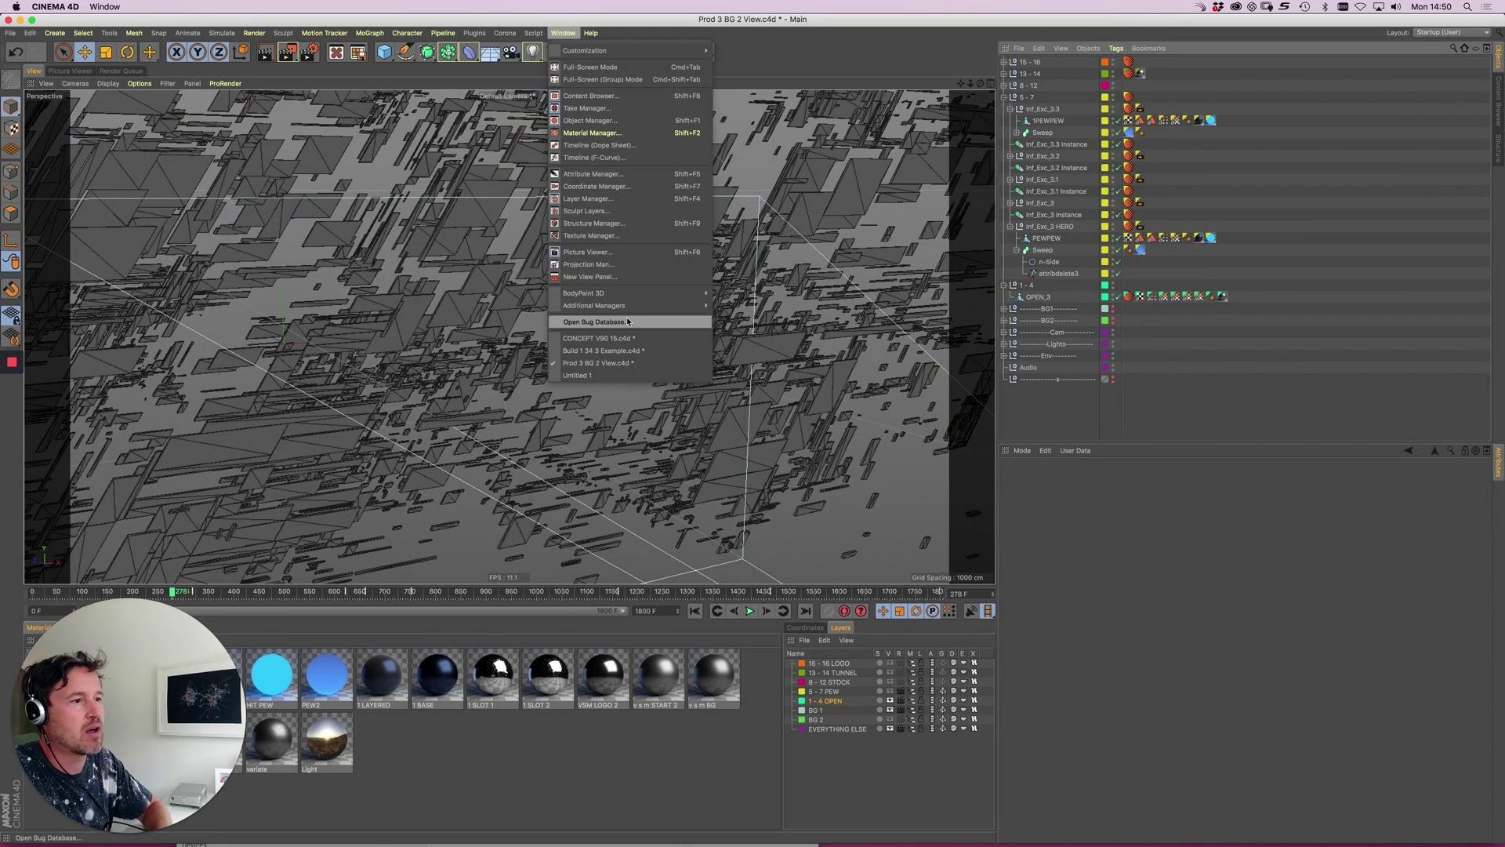
key(super+Tab)
click(616, 427)
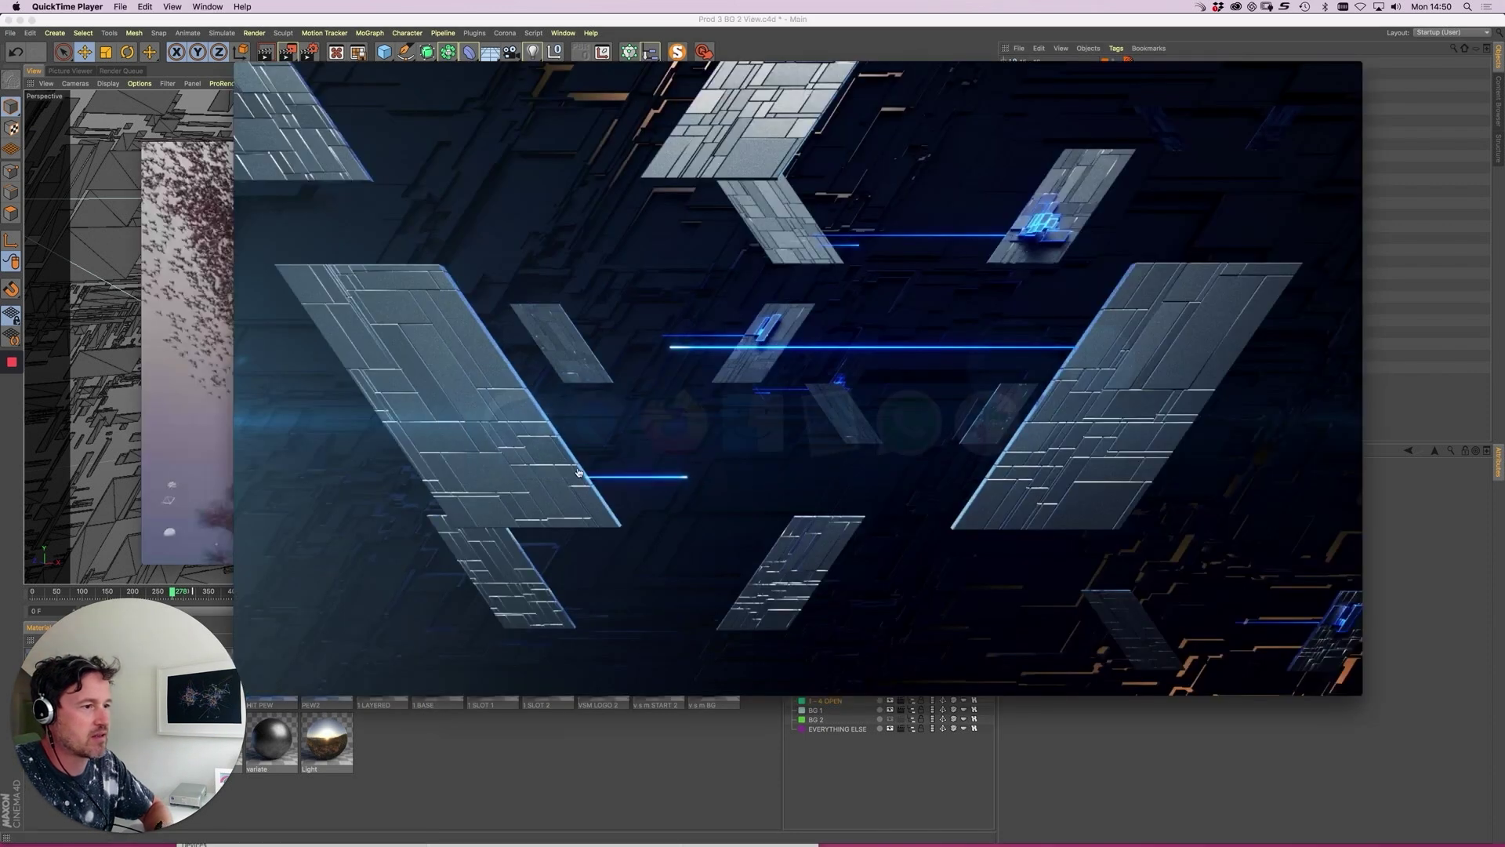
drag(759, 607, 691, 592)
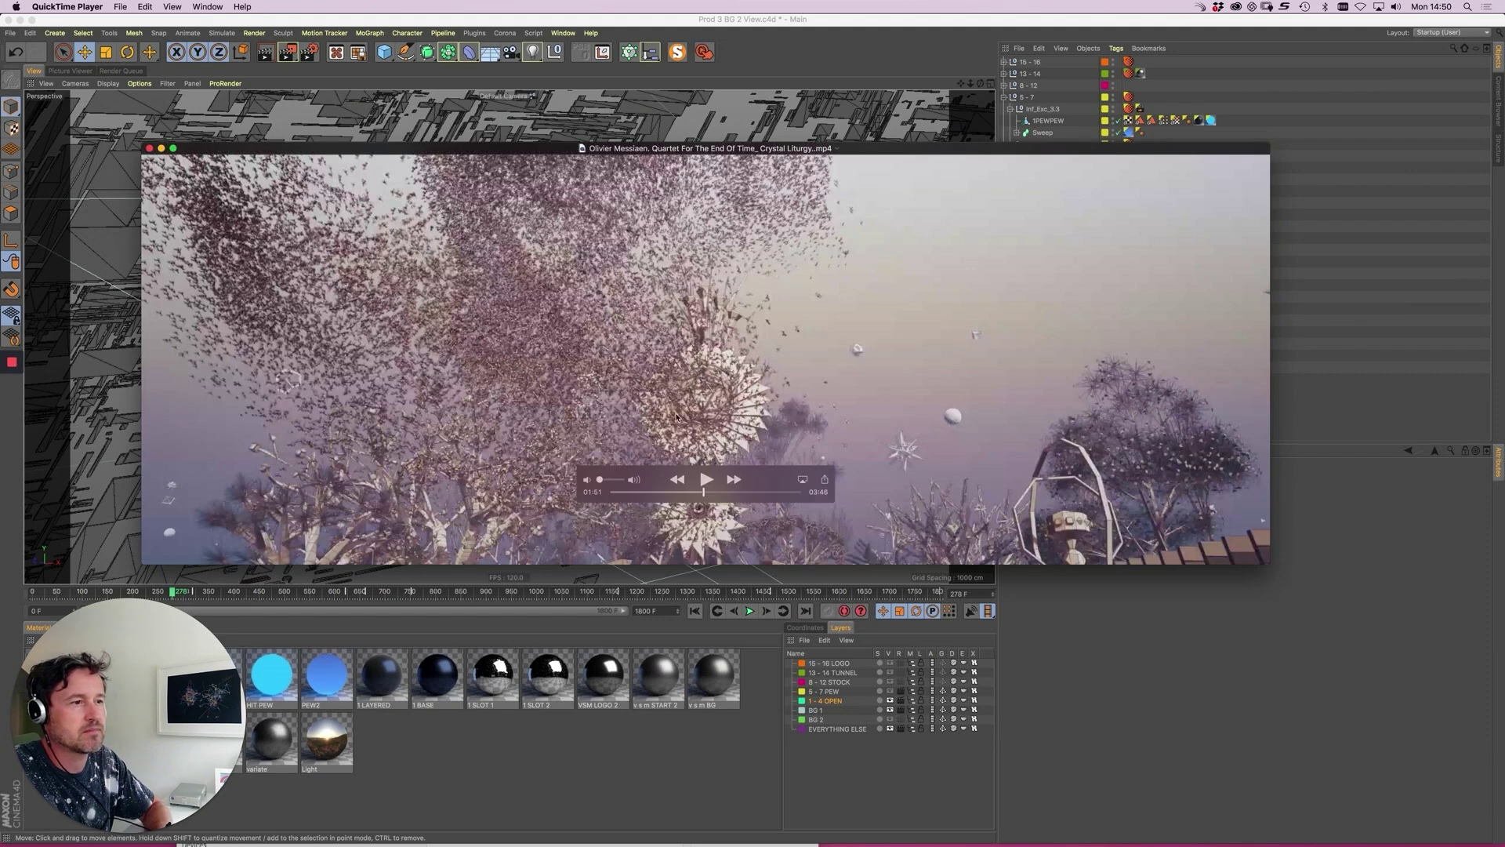
mouse_move(644, 502)
mouse_down()
mouse_move(604, 494)
mouse_move(663, 497)
mouse_up()
key(space)
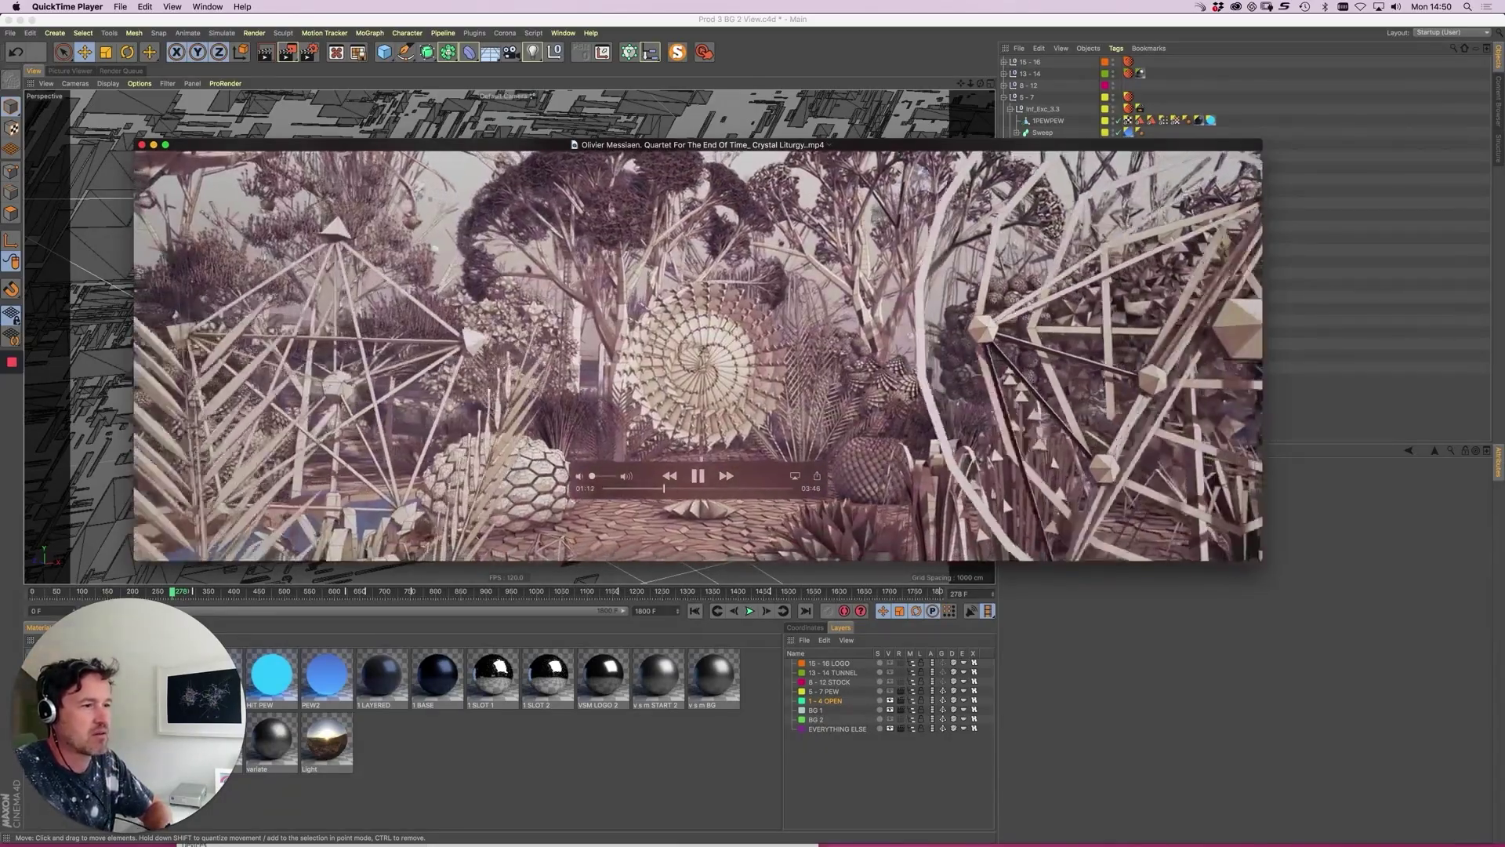
key(ctrl+super+f)
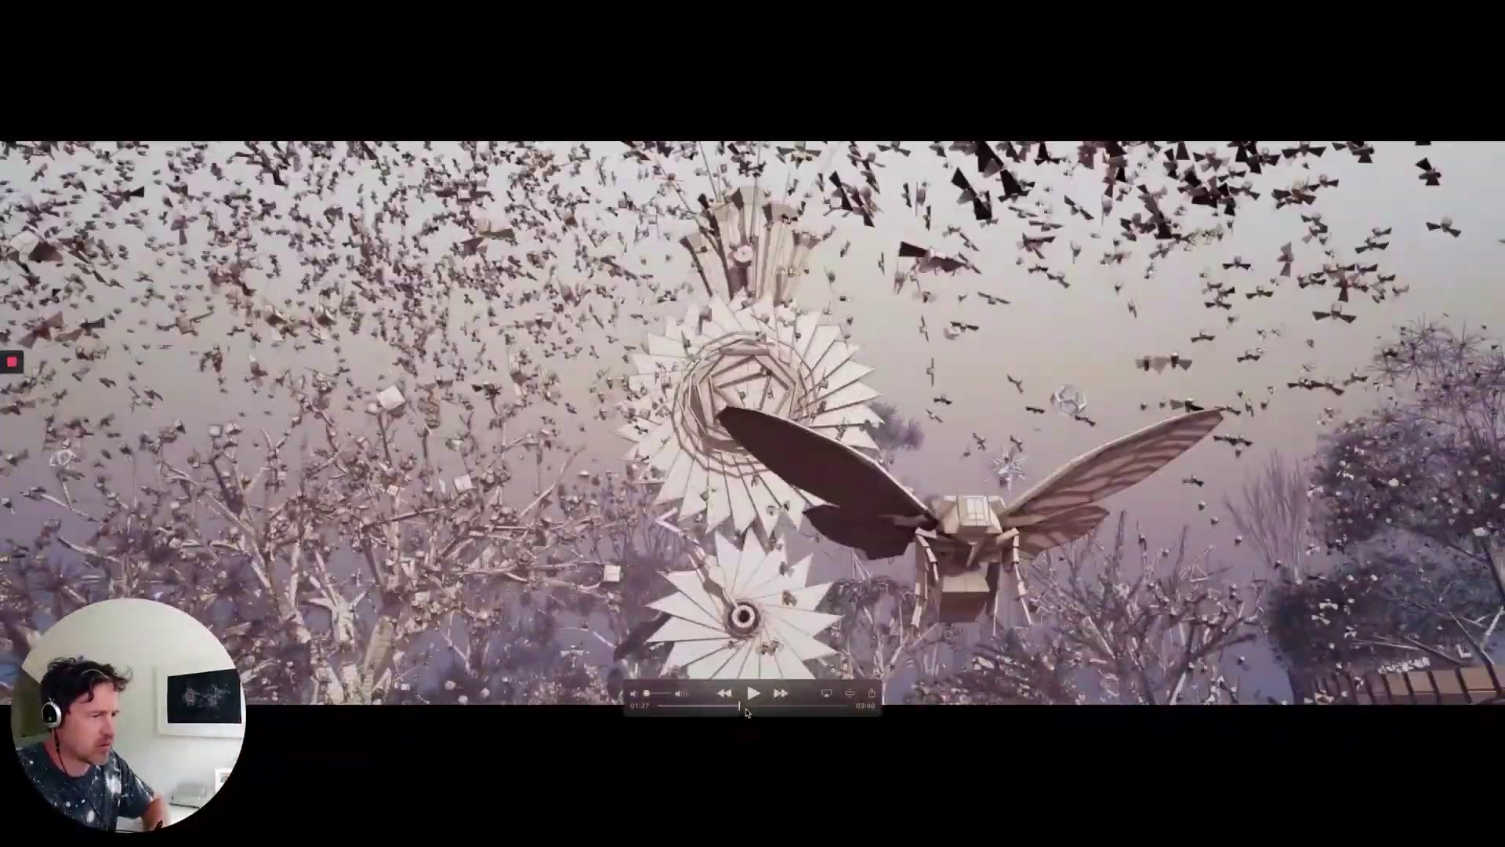
- Scrub the video ahead to about 02:38 to review the floating island, and leave full screen
click(750, 708)
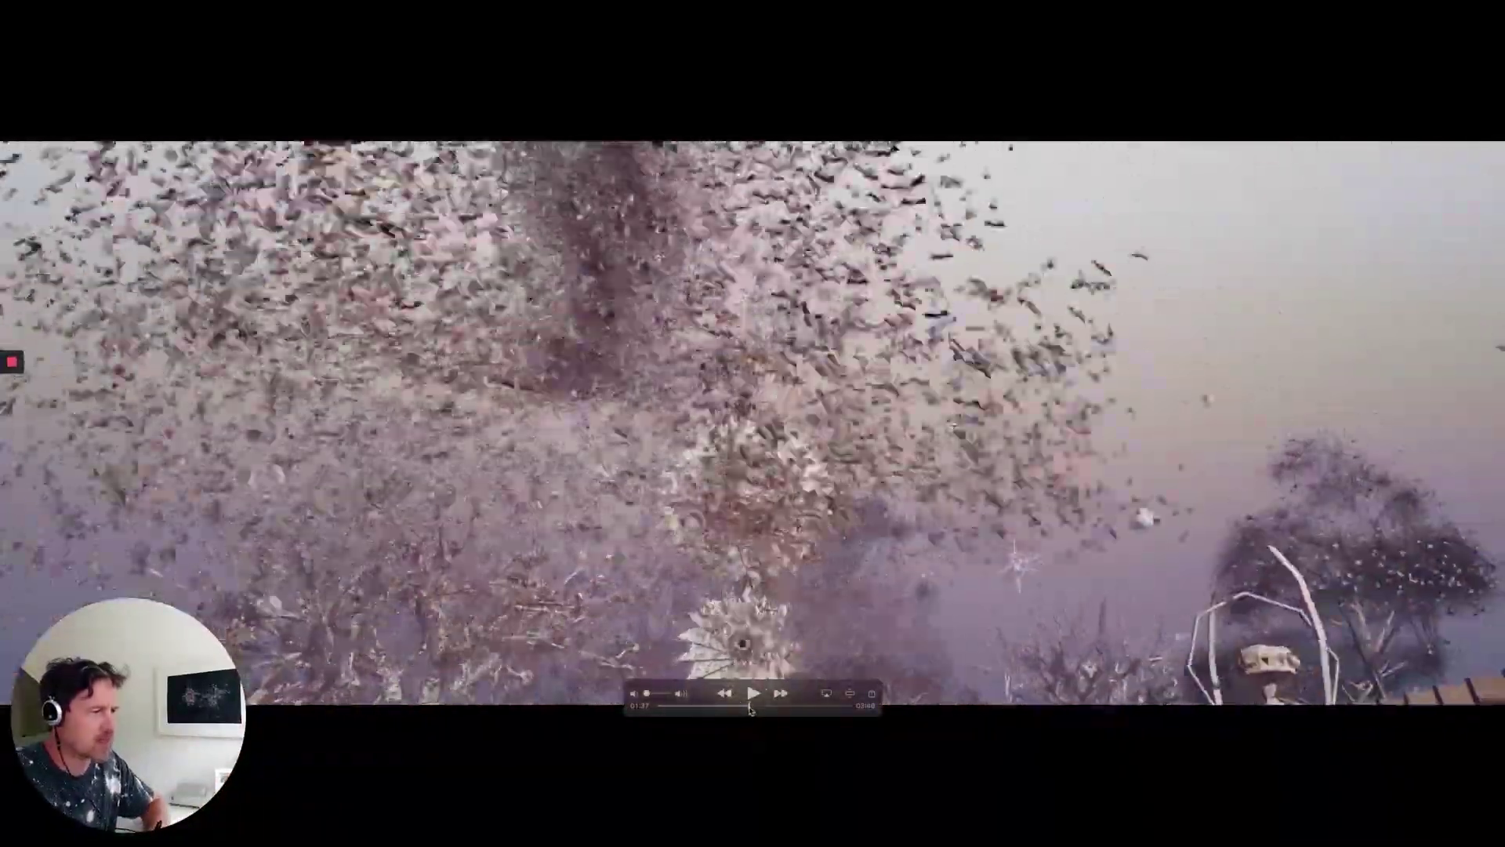
drag(752, 709, 785, 712)
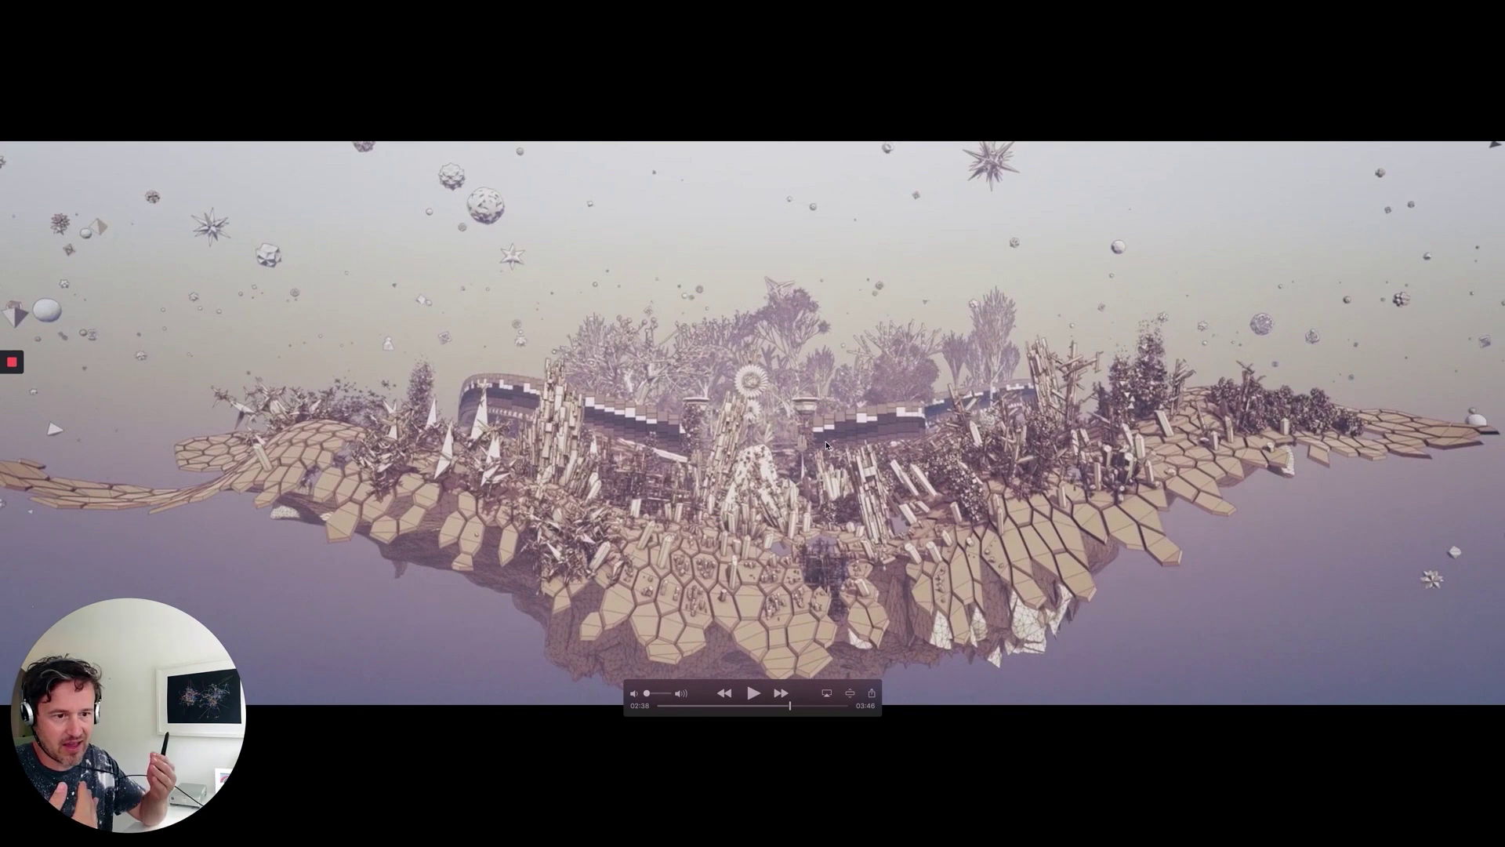
key(Escape)
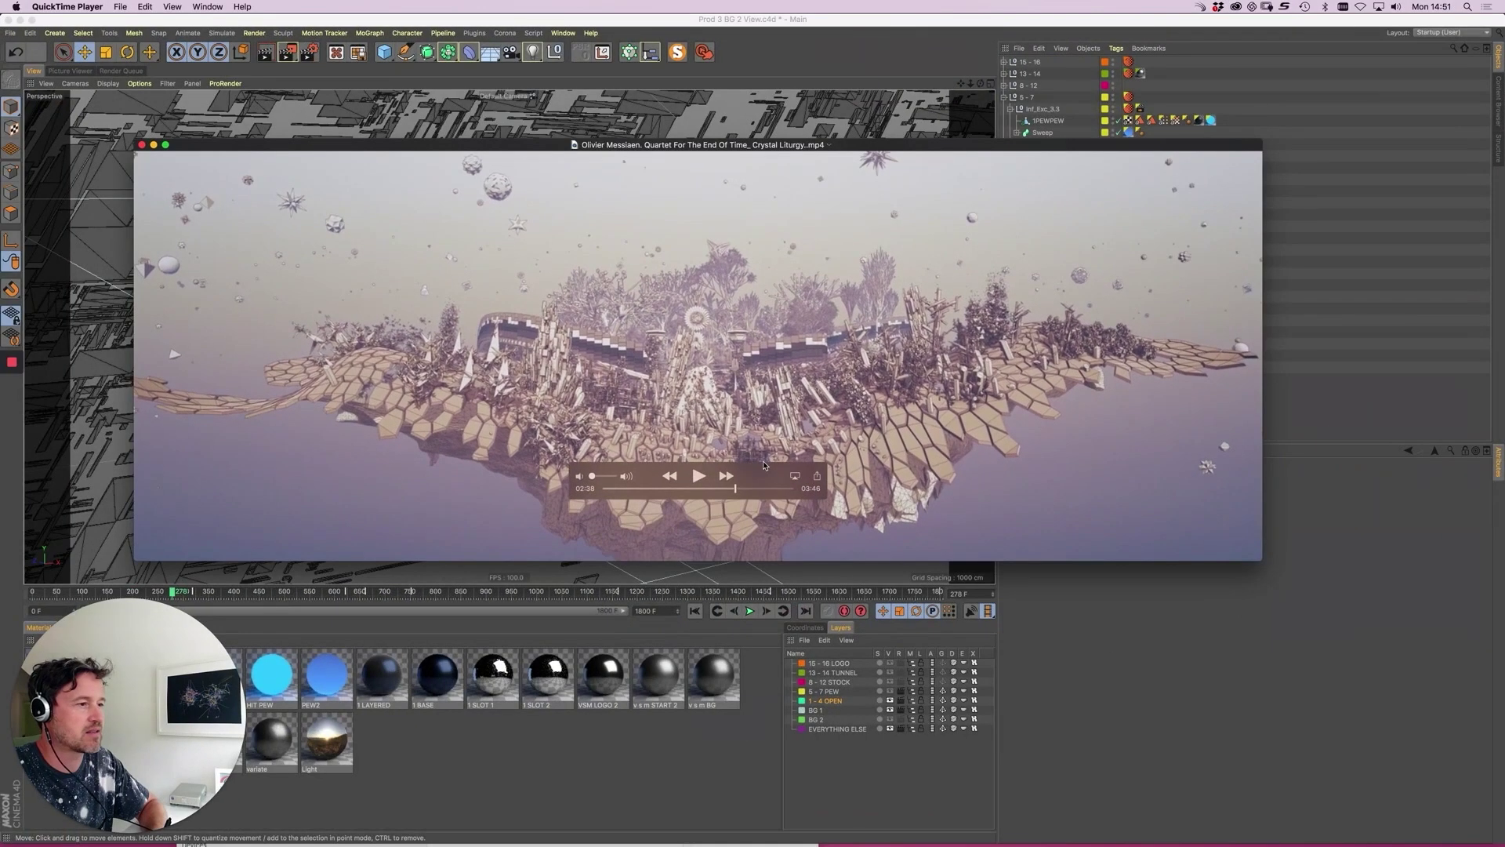
- Switch back to Cinema 4D, close the Prod 3 BG 2 View project, and bring up the Build 1 34 3 Example scene
key(super+Tab)
click(597, 422)
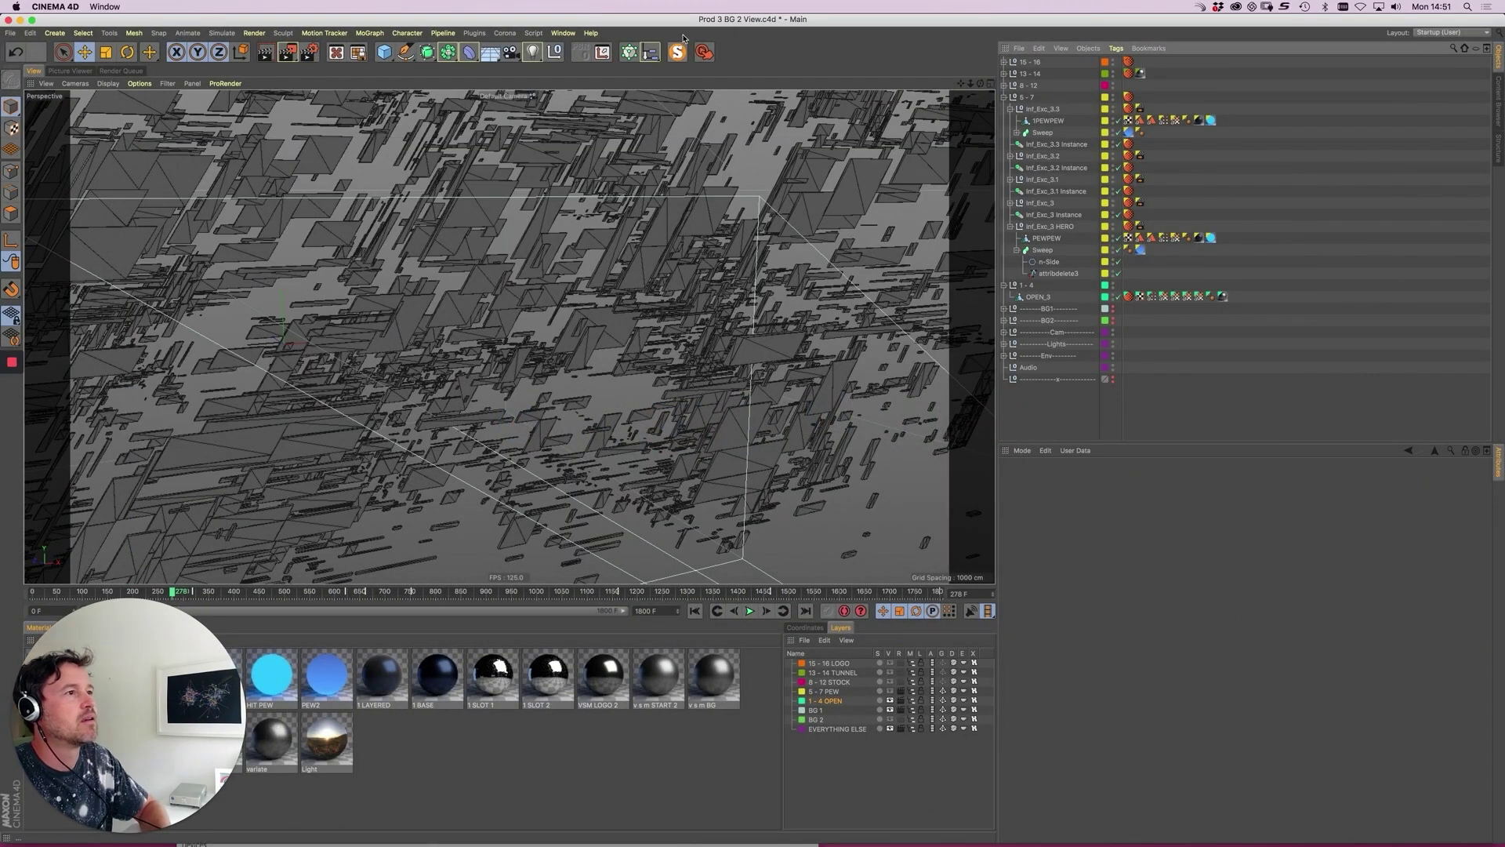
key(super+w)
click(710, 273)
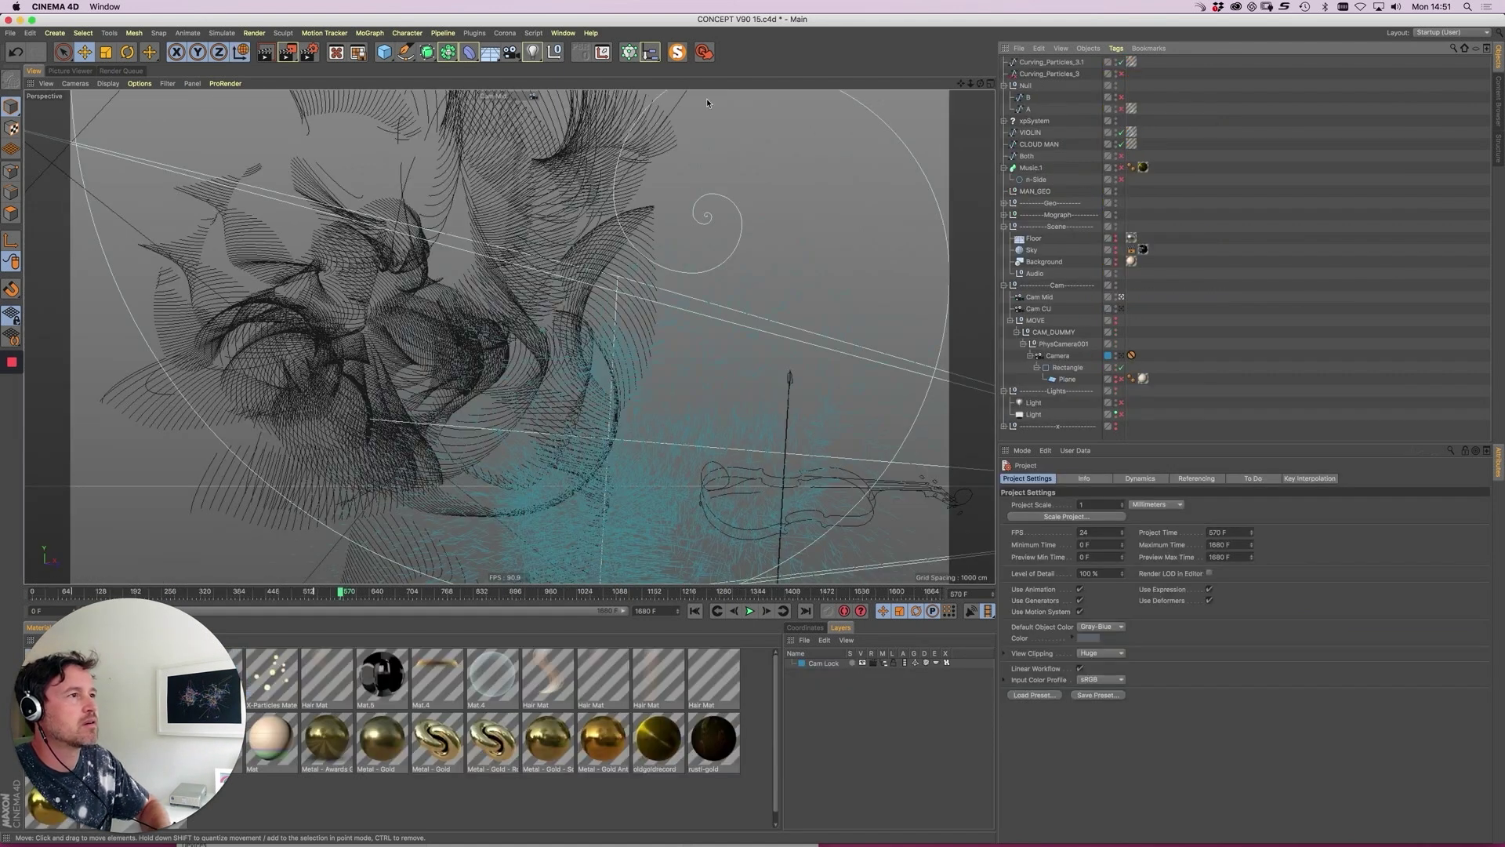
click(563, 33)
click(643, 259)
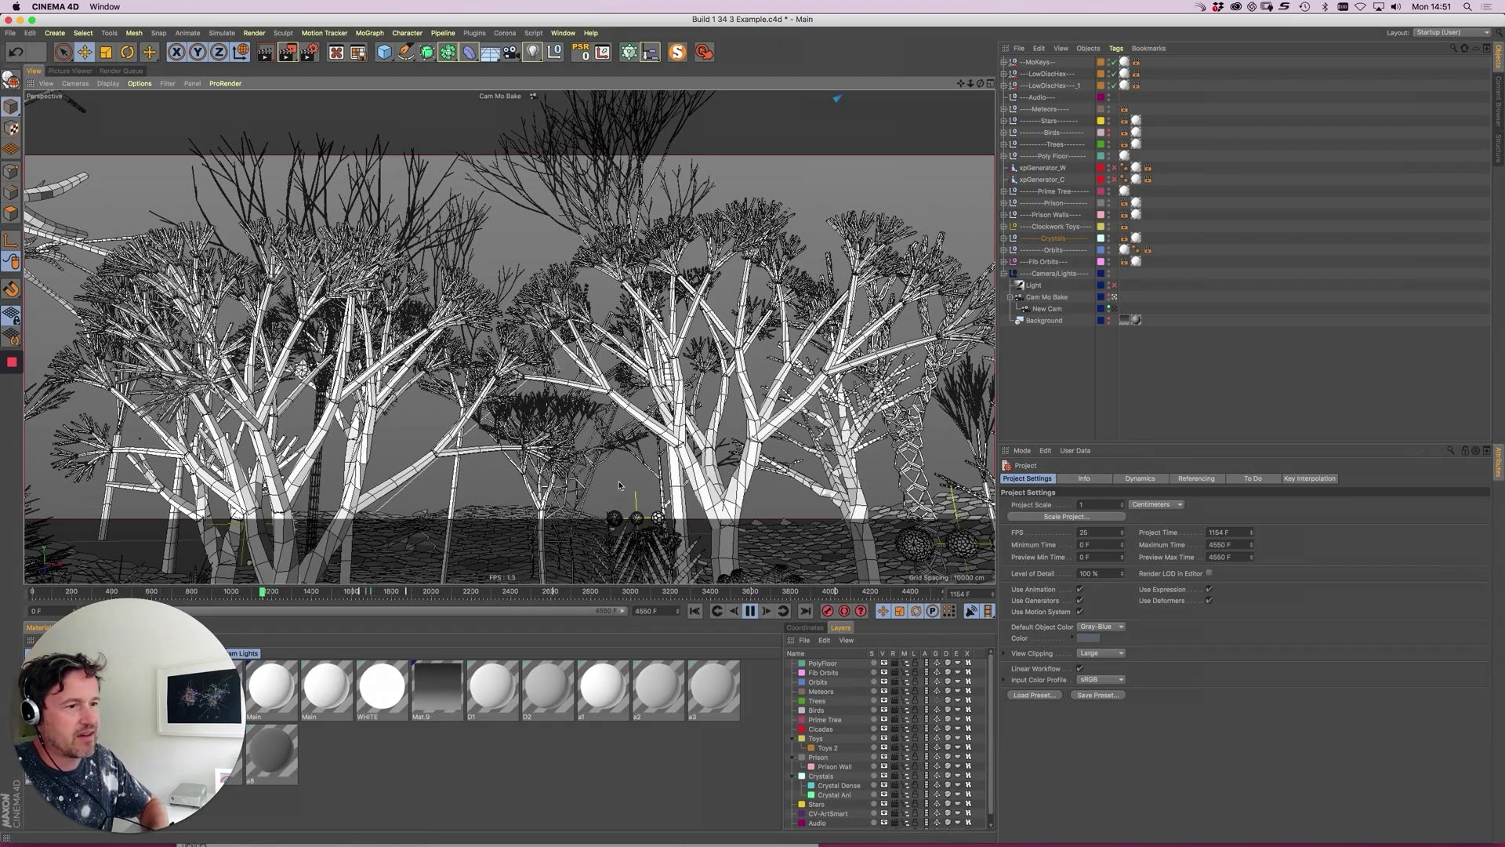
- Scrub and play the forest animation to about frame 1476, and select the Disc.2 flower disc to examine its unfolding
drag(262, 594, 319, 605)
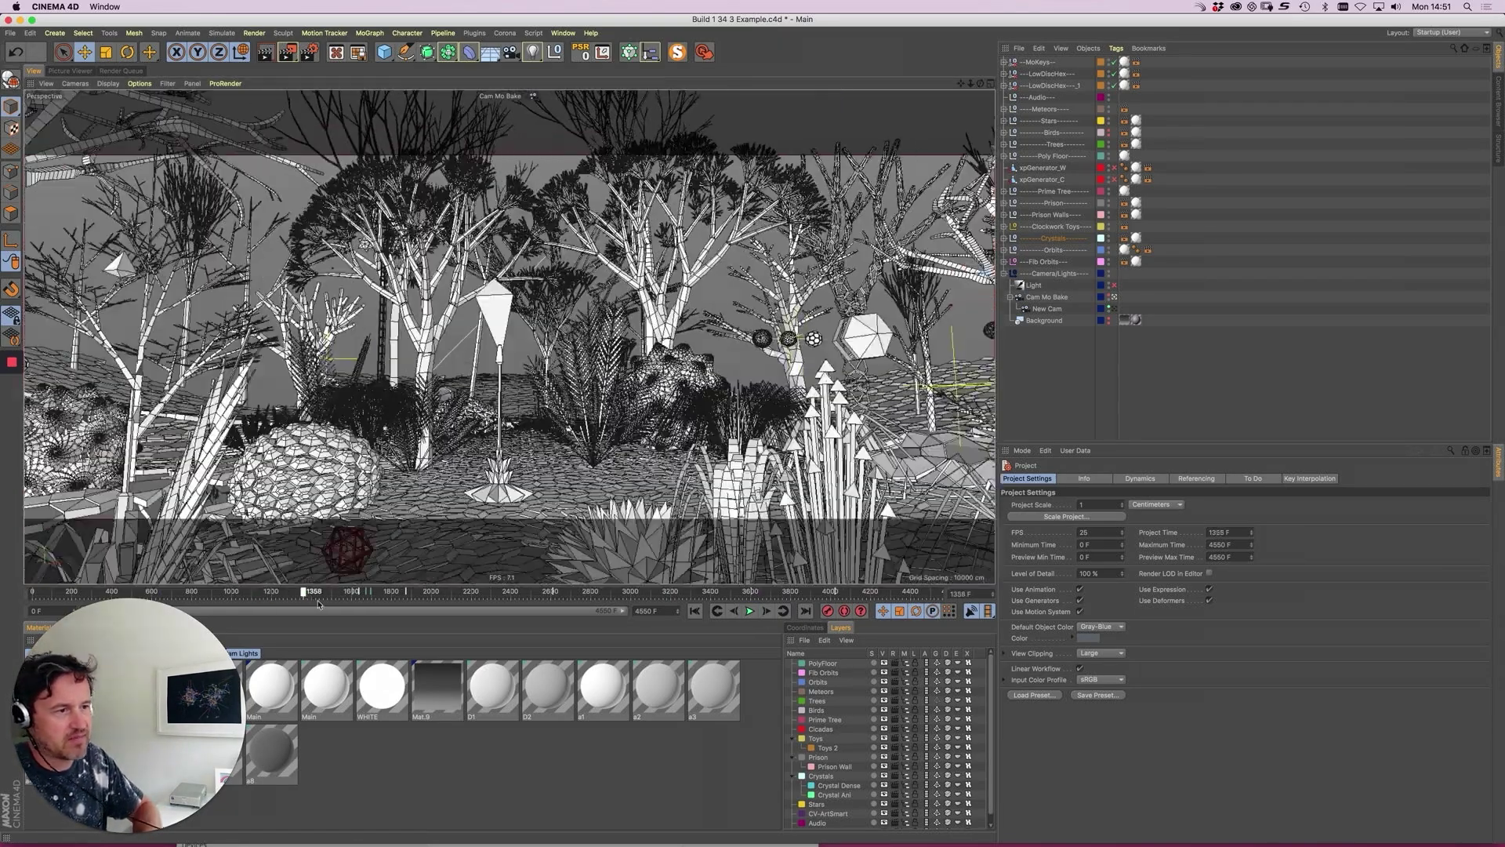
key(F8)
key(F8)
mouse_move(317, 597)
mouse_down()
mouse_move(340, 597)
mouse_move(326, 596)
mouse_up()
click(516, 330)
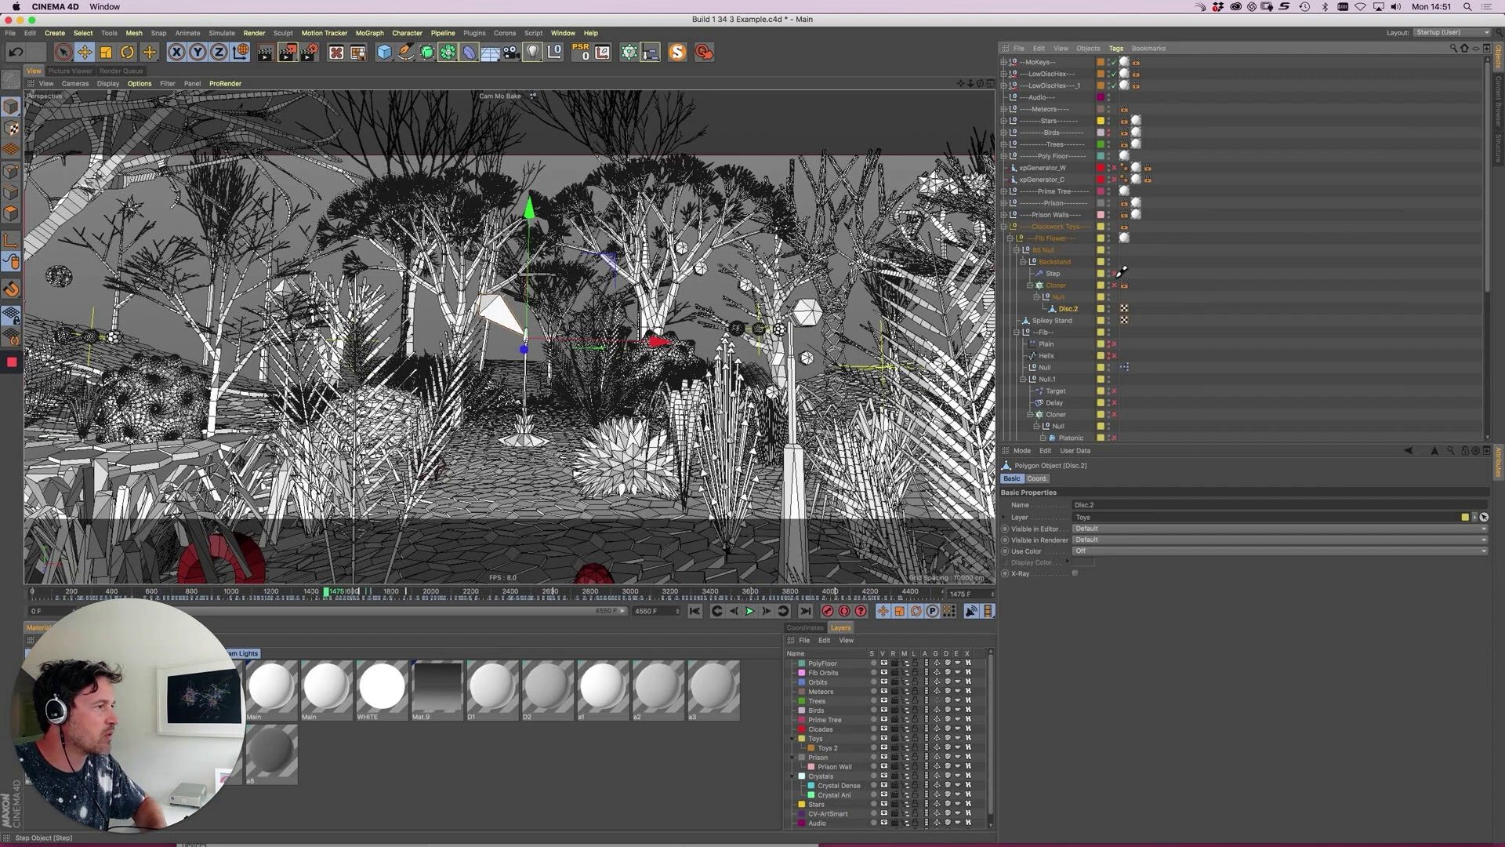
key(F8)
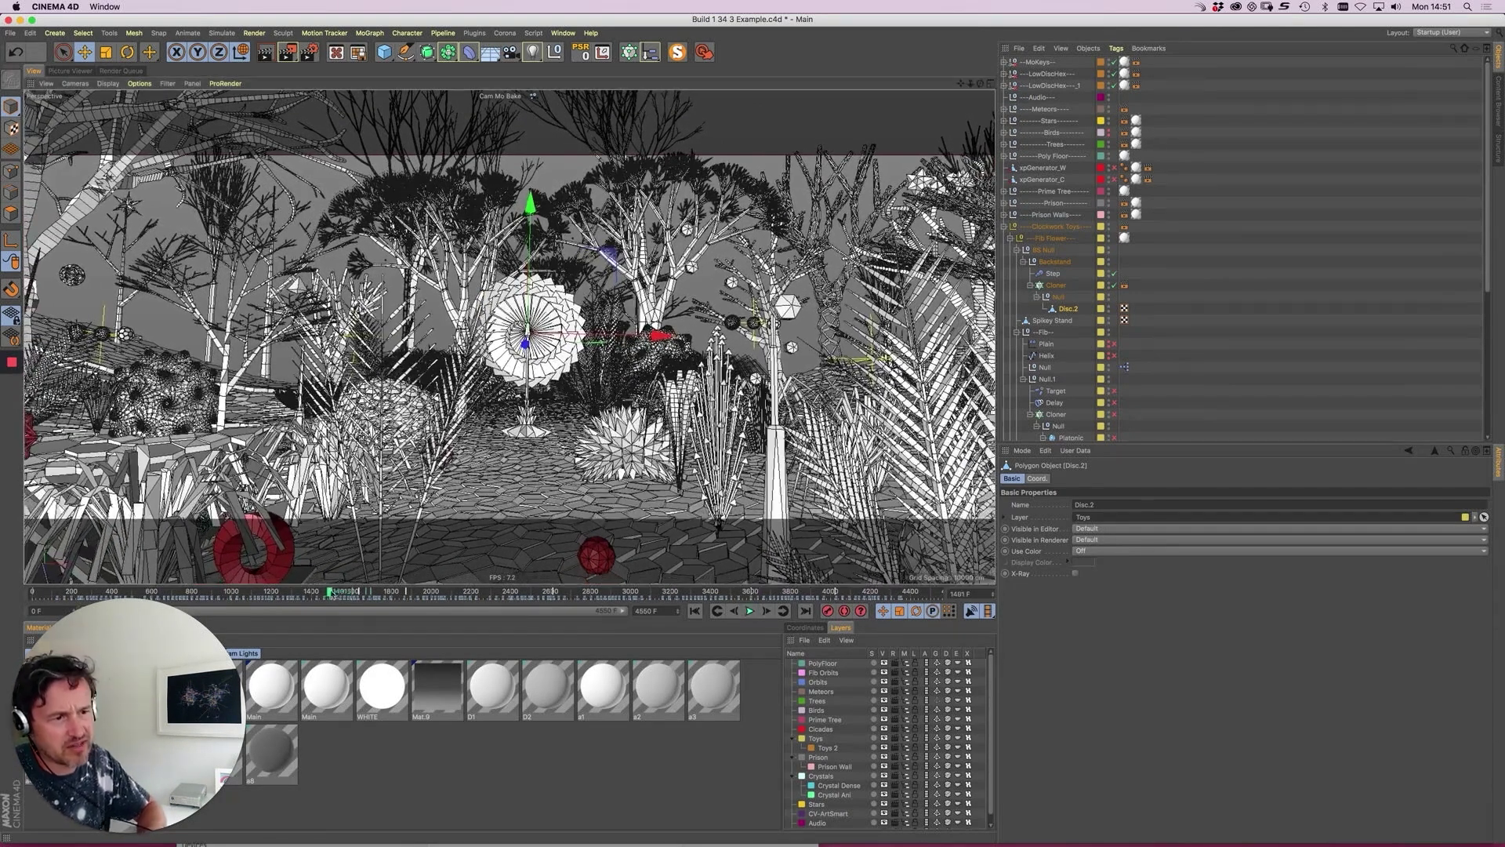
- Scrub the timeline to about frame 2285 and select the xpGenerator_W Alembic to inspect its object properties
click(349, 597)
drag(349, 597, 464, 605)
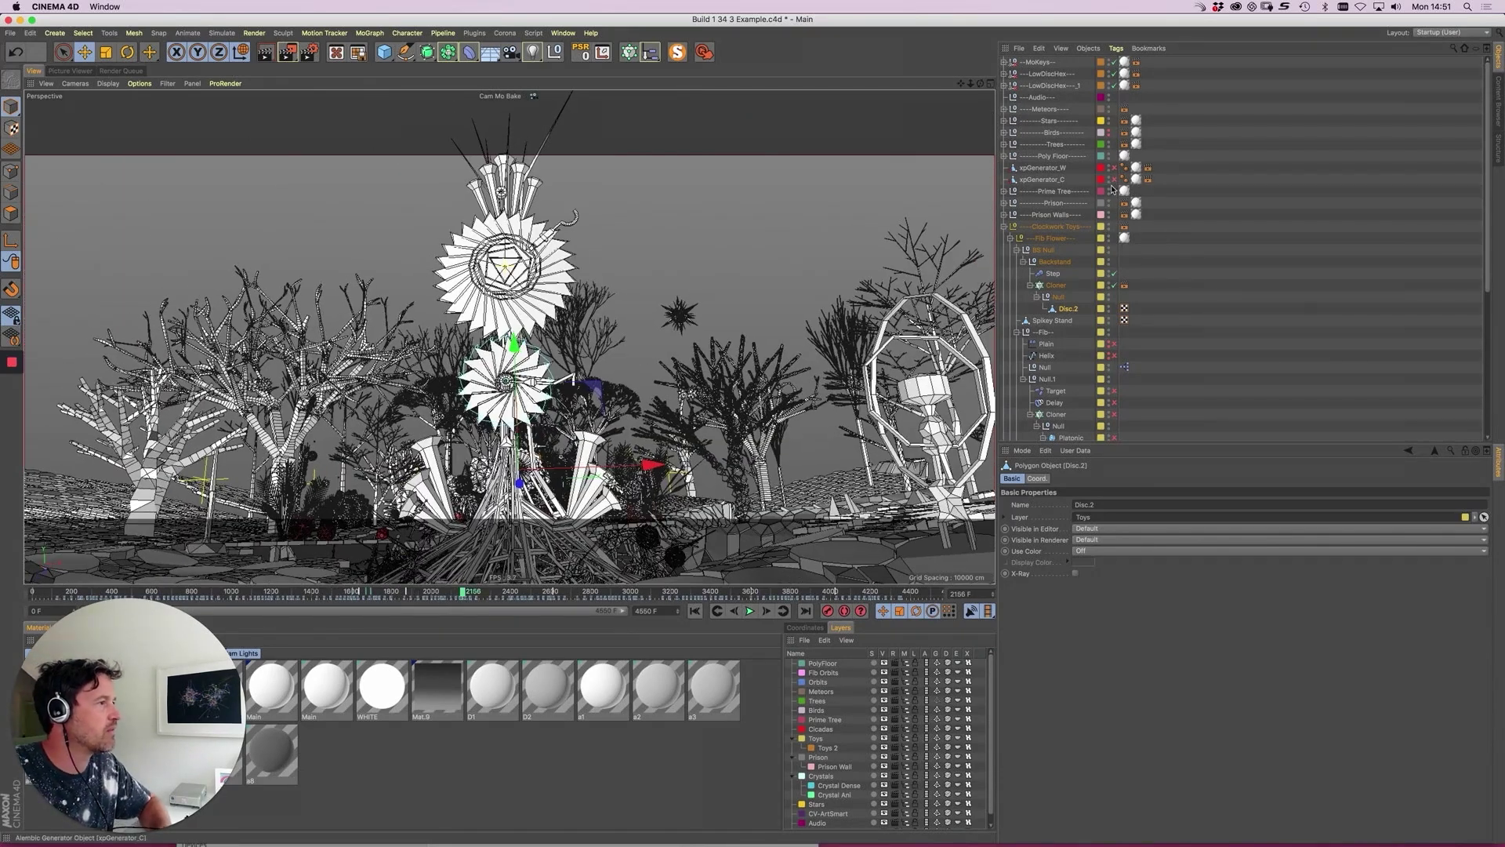
drag(467, 594, 505, 596)
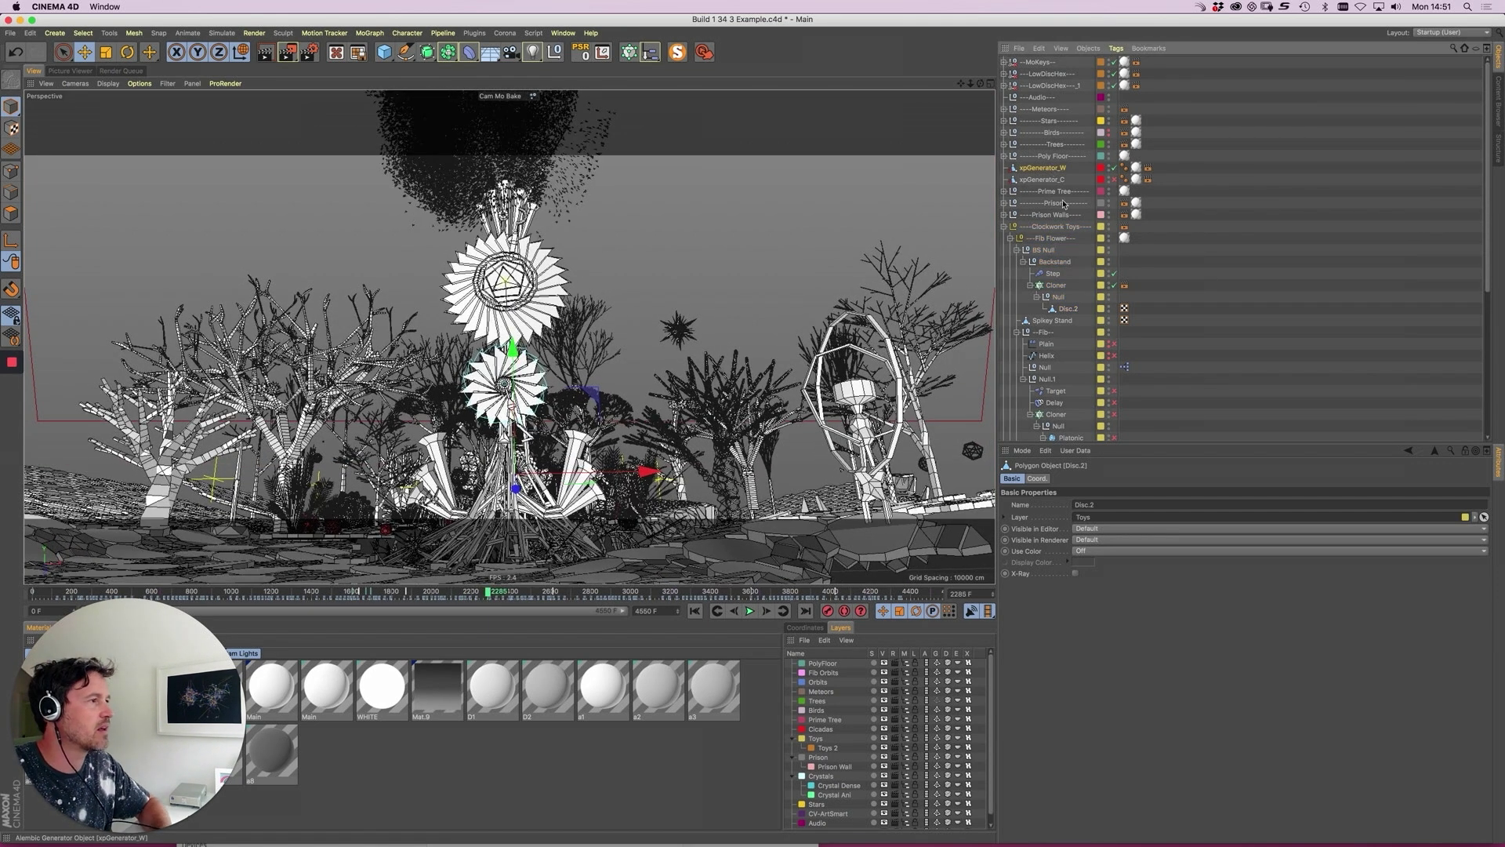
click(1046, 168)
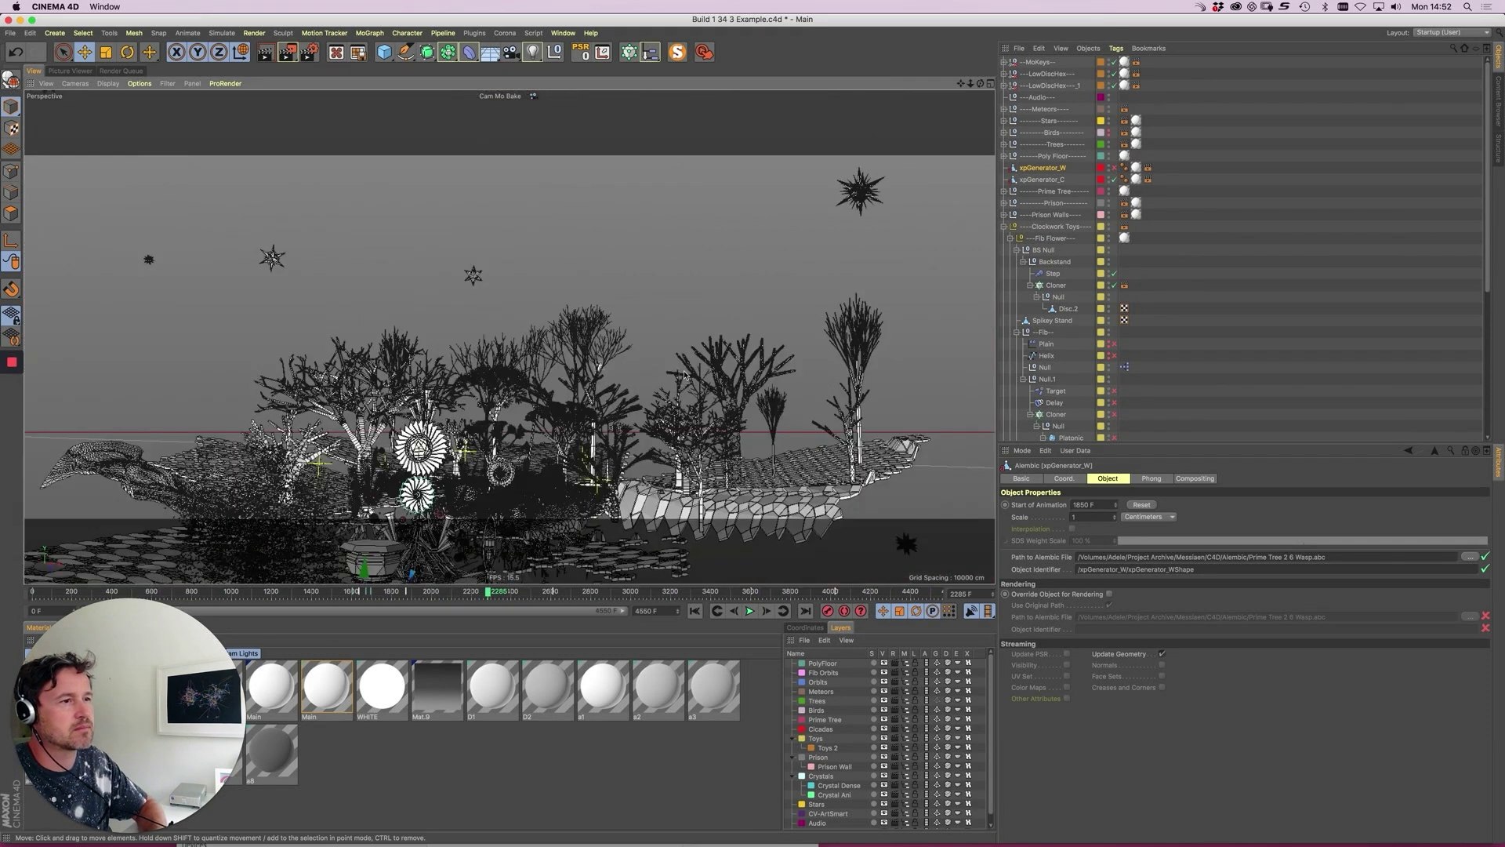
- Isolate the xpGenerator_C Alembic, examine its particle swarm from outside the scene camera, and maximize the perspective view
alt+drag(672, 352, 624, 486)
alt+middle_drag(688, 278, 627, 431)
alt+right_drag(639, 368, 814, 326)
alt+drag(815, 324, 702, 291)
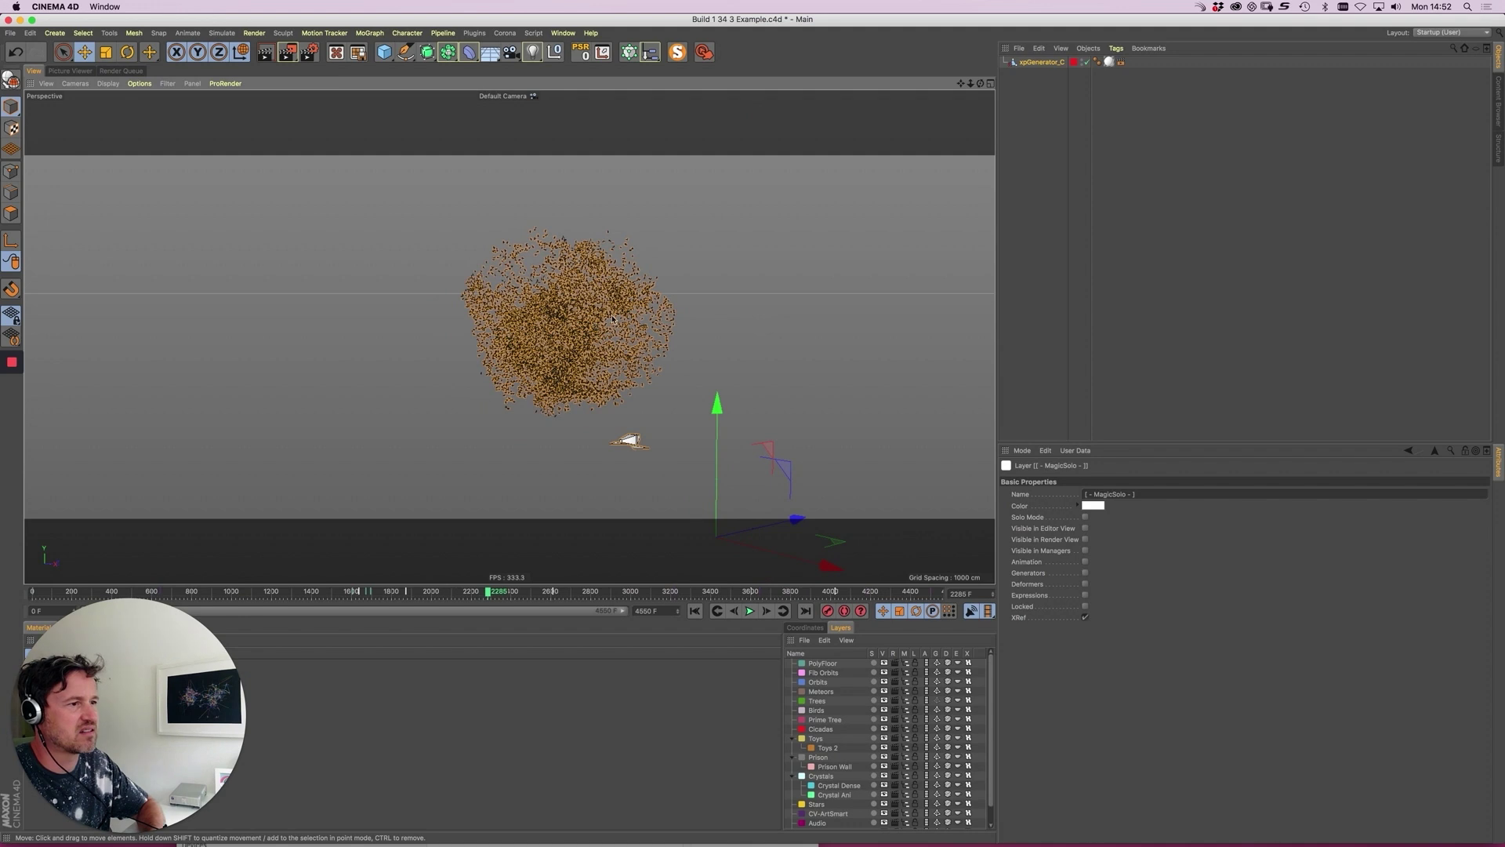
alt+right_drag(612, 319, 875, 296)
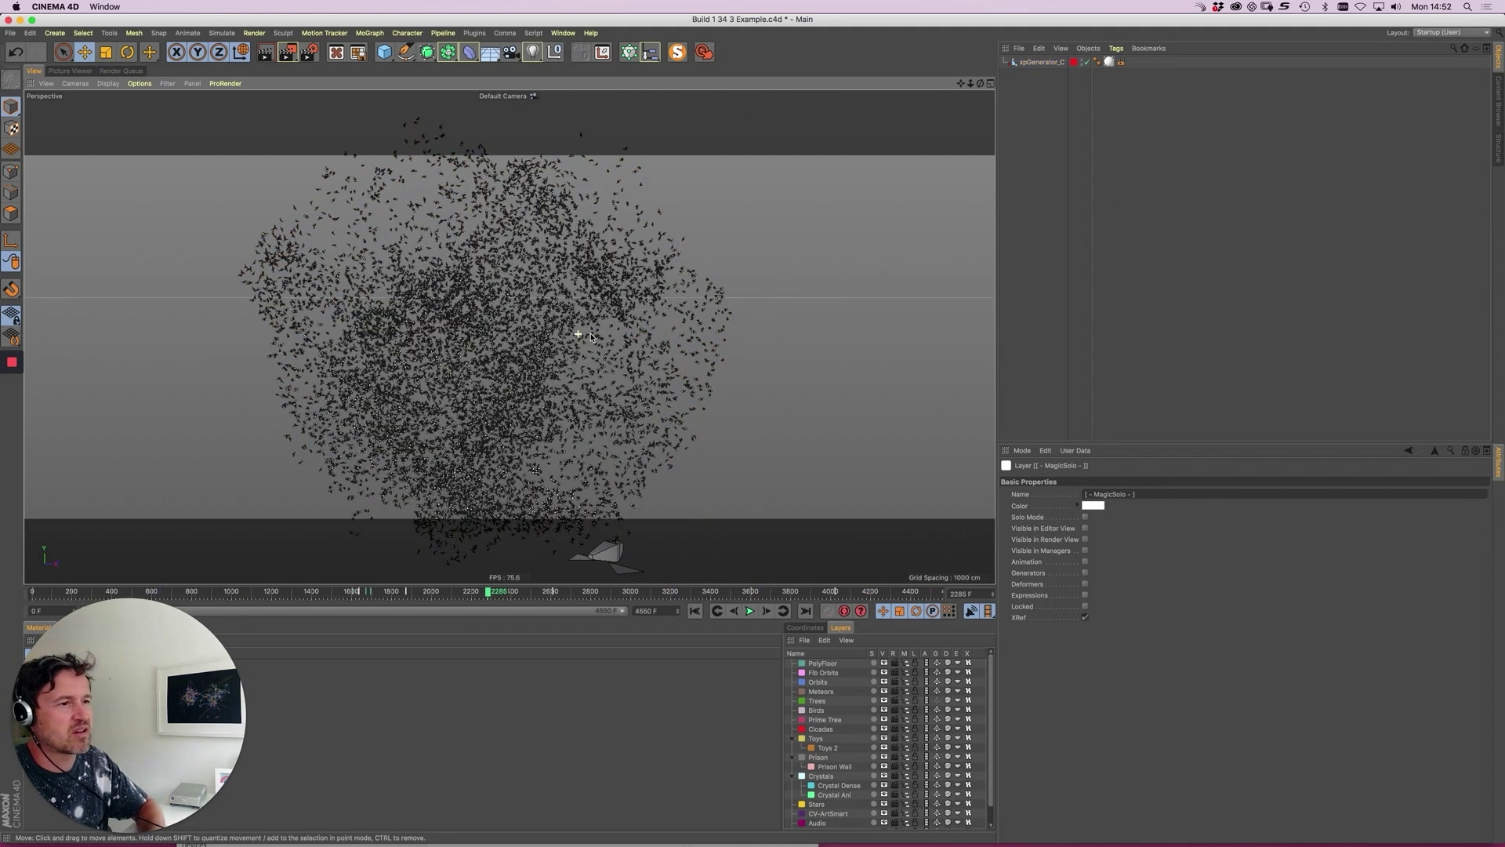
middle_click(592, 353)
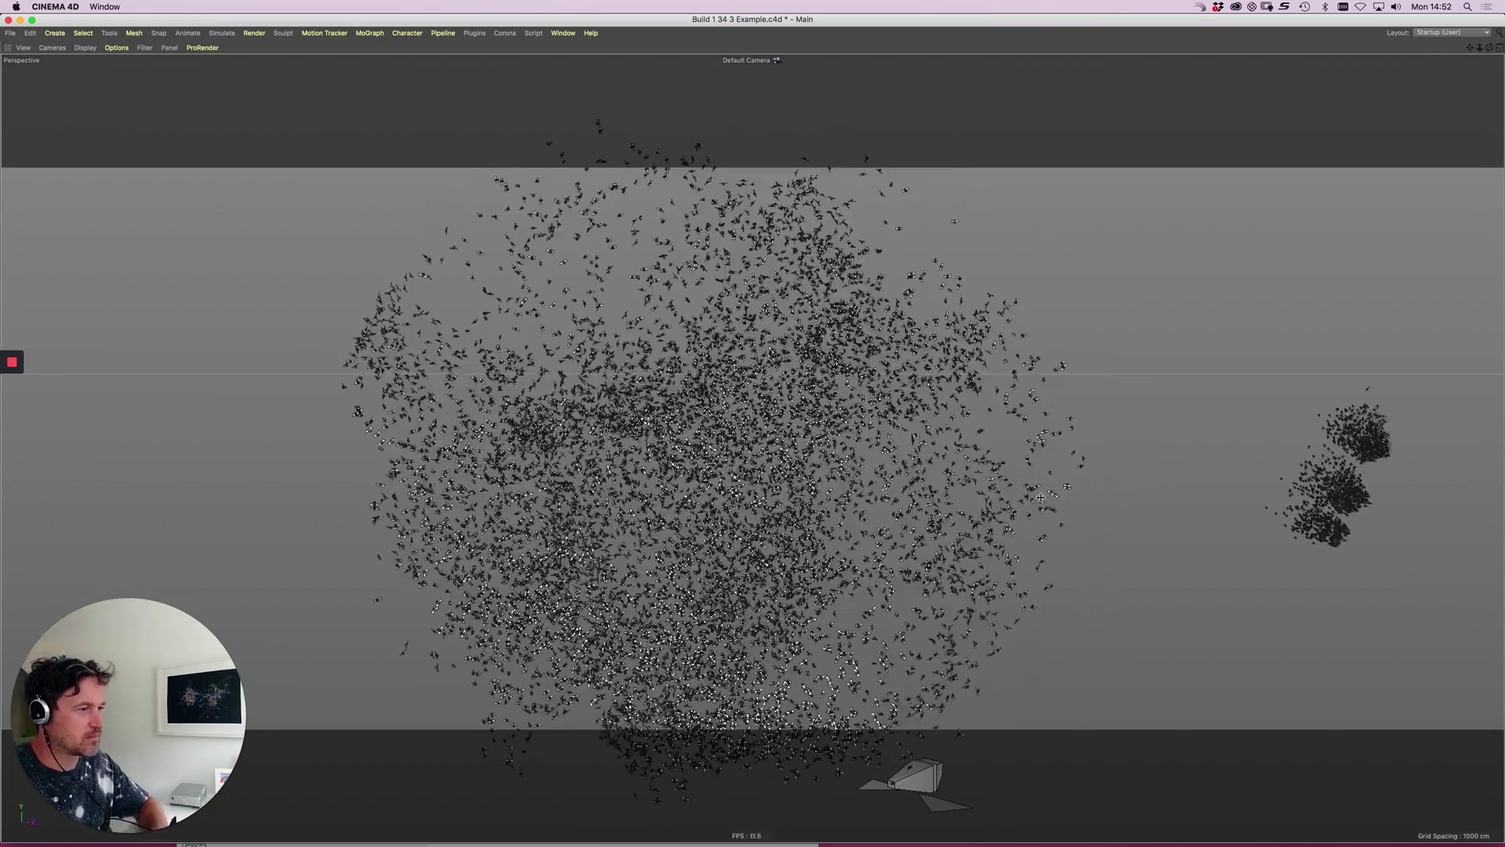
- Examine the separate insect clusters beside the main swarm, from close-ups of their low-poly shapes to the wider formation
alt+middle_drag(1002, 494, 665, 456)
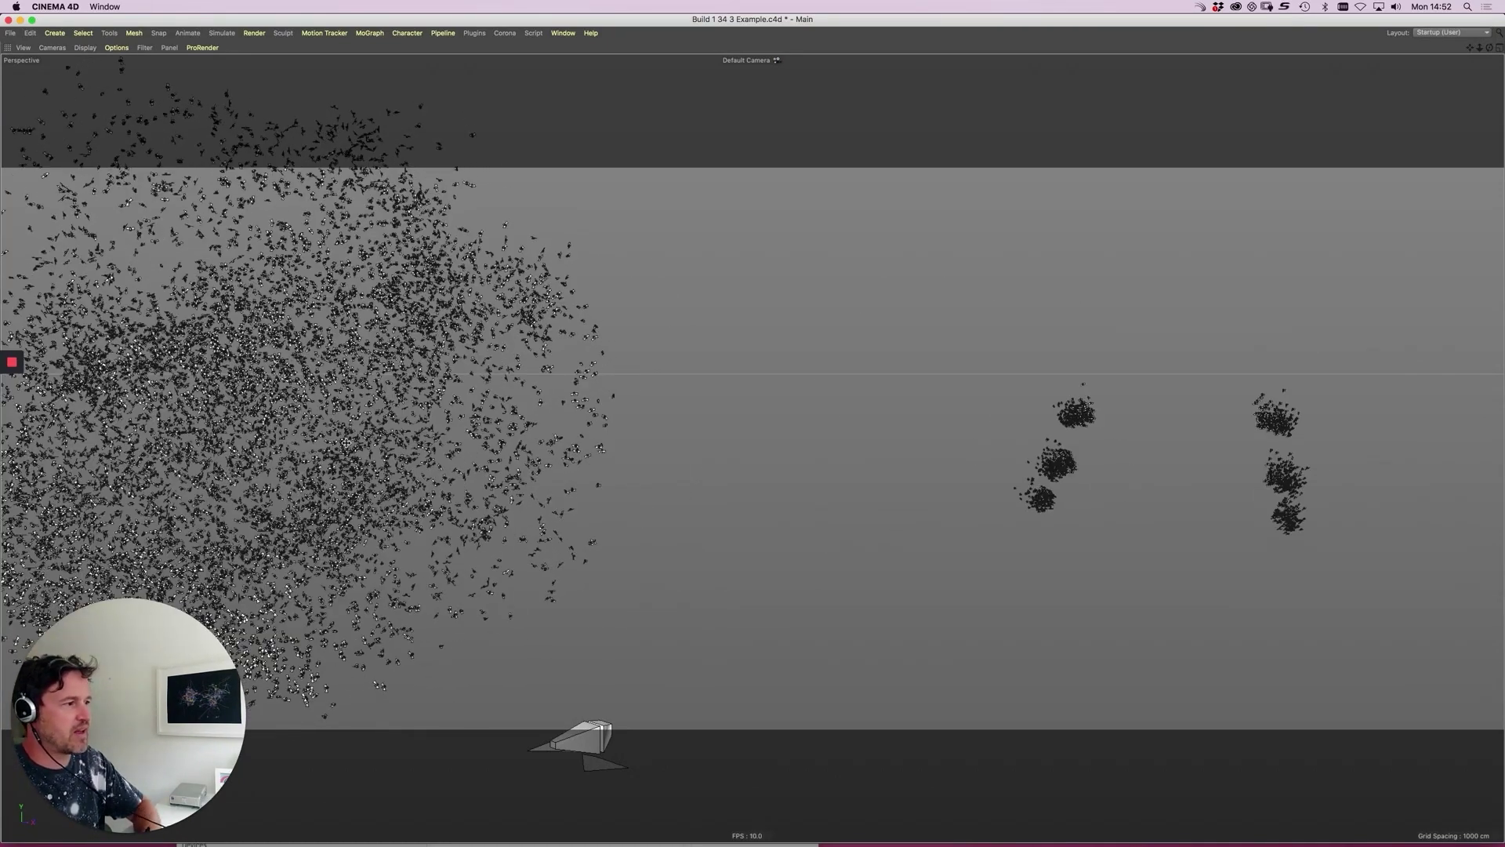
alt+middle_drag(1153, 469, 800, 435)
alt+right_drag(764, 440, 807, 402)
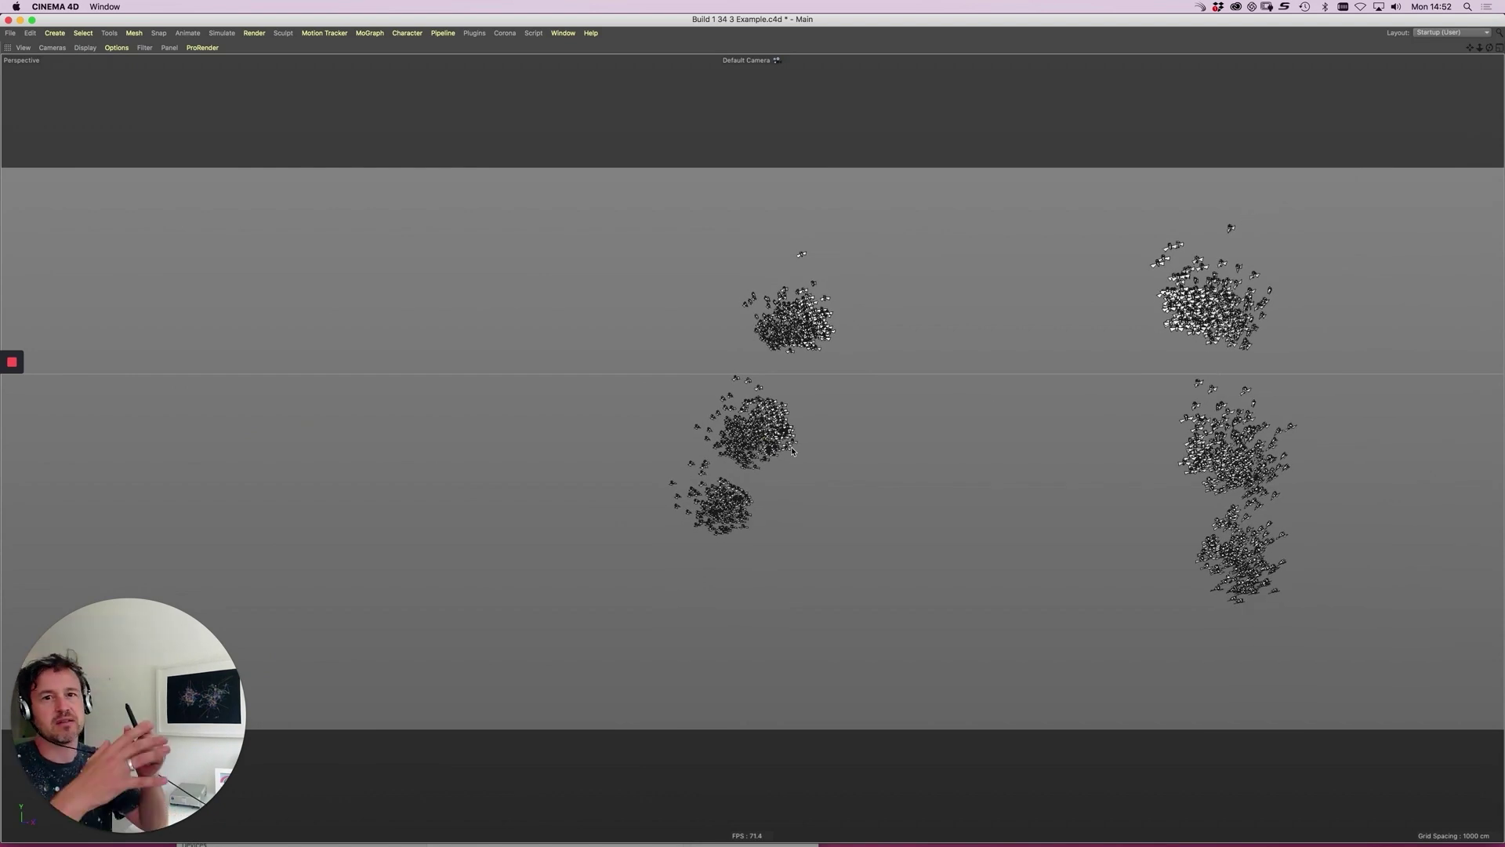
alt+right_drag(762, 429, 1130, 326)
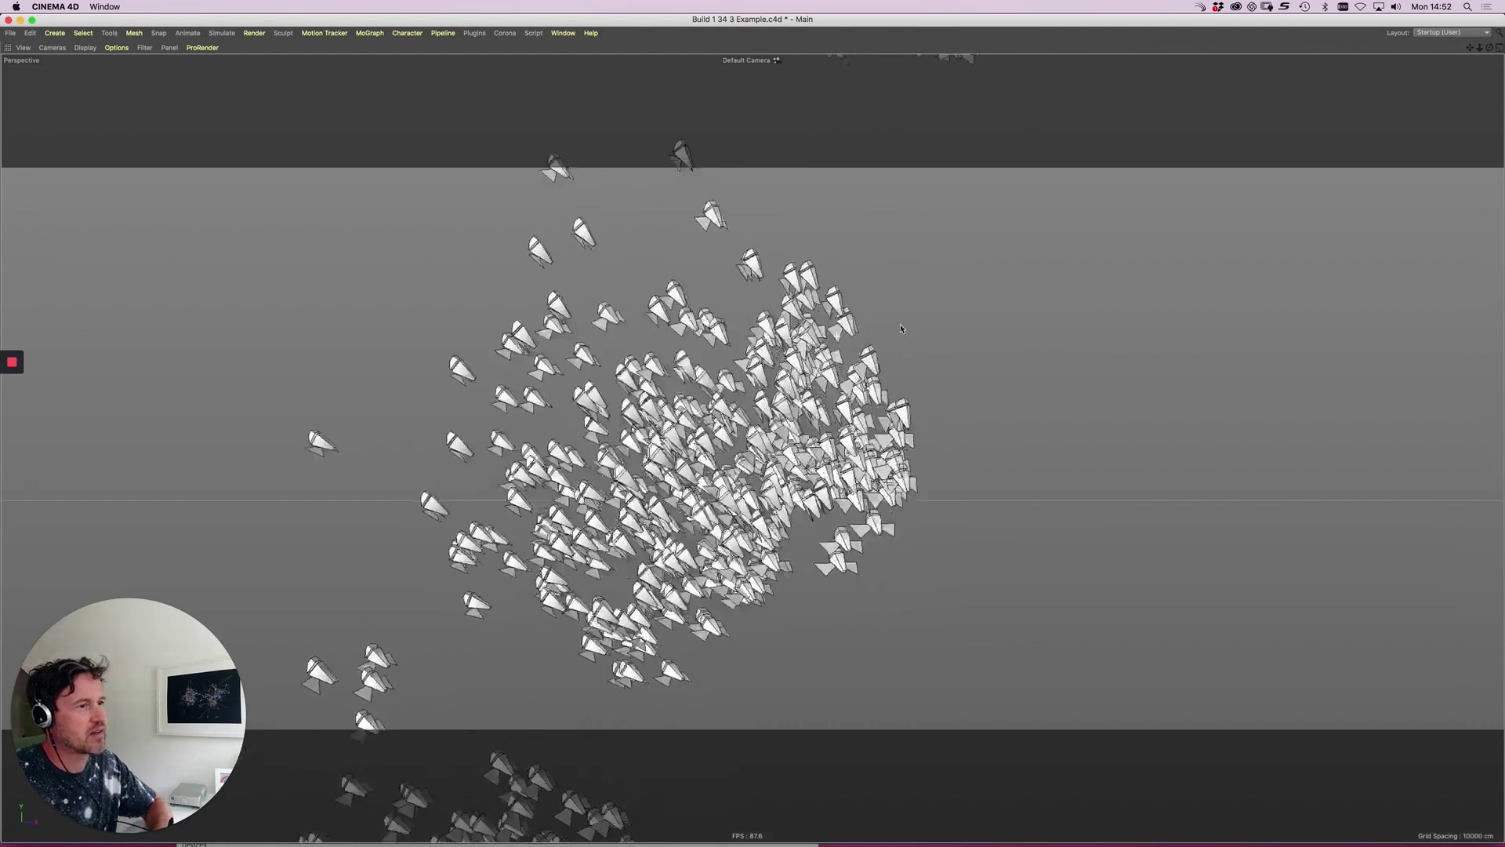
alt+drag(901, 327, 596, 266)
alt+drag(689, 277, 707, 457)
alt+middle_drag(707, 457, 611, 458)
alt+right_drag(611, 458, 860, 359)
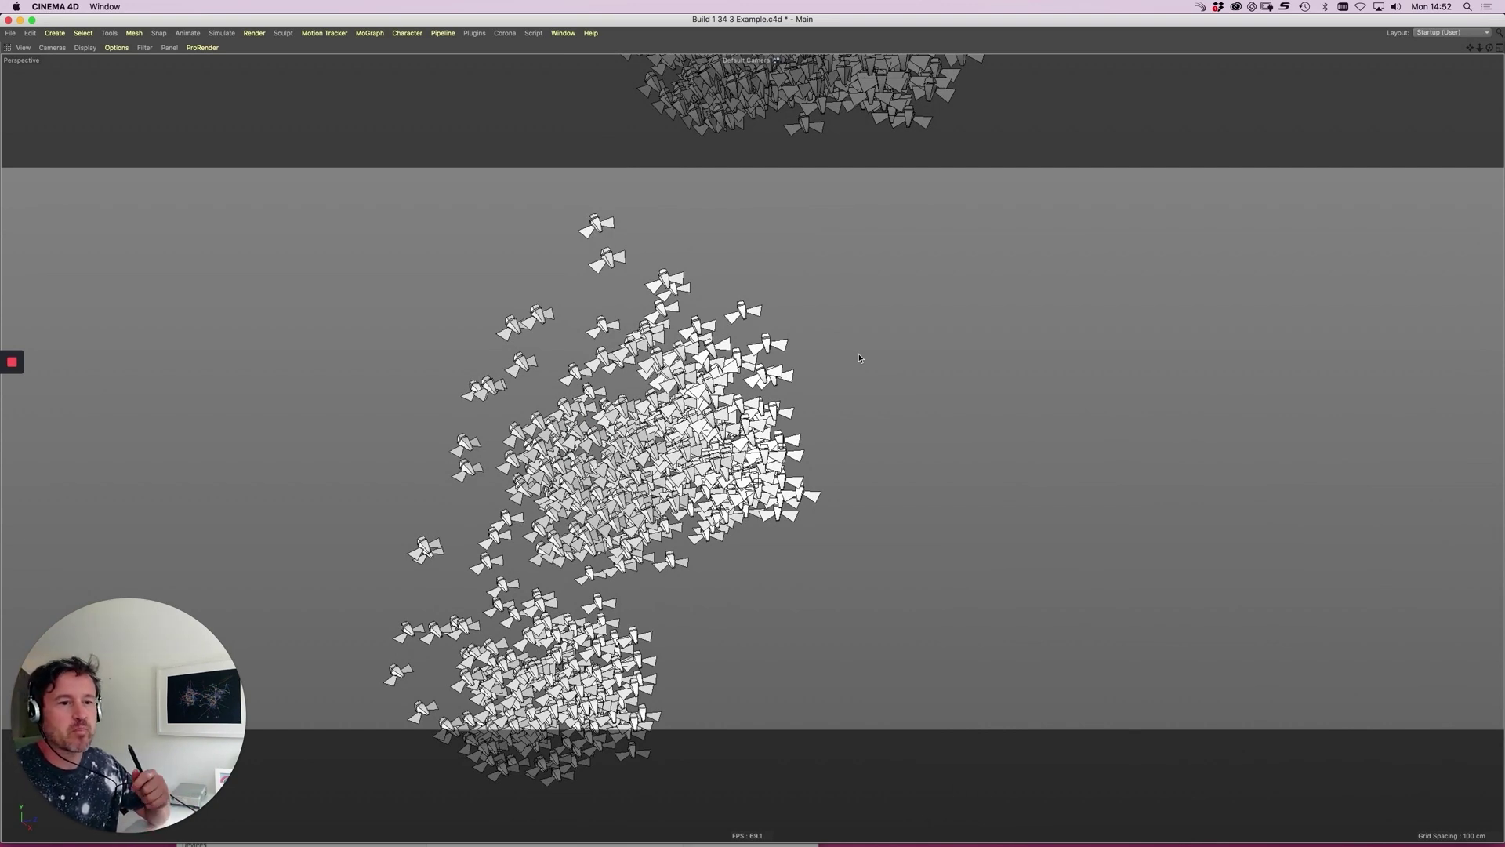
alt+right_drag(777, 496, 536, 582)
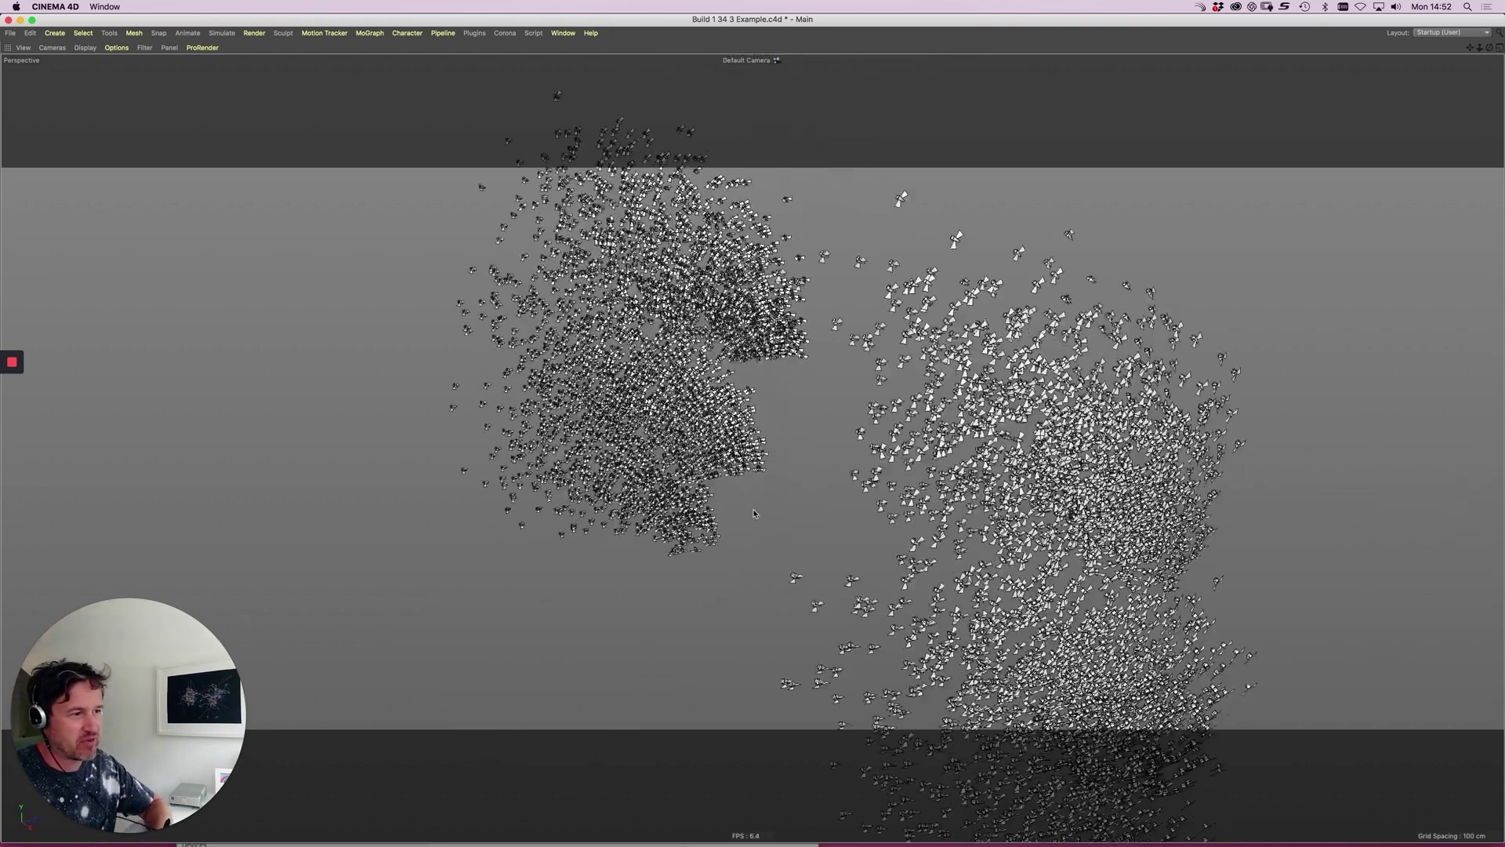
- Examine the xpGenerator_C particle swarm and its outlying clusters from several angles and distances, and restore the standard window layout
alt+right_drag(769, 488, 674, 521)
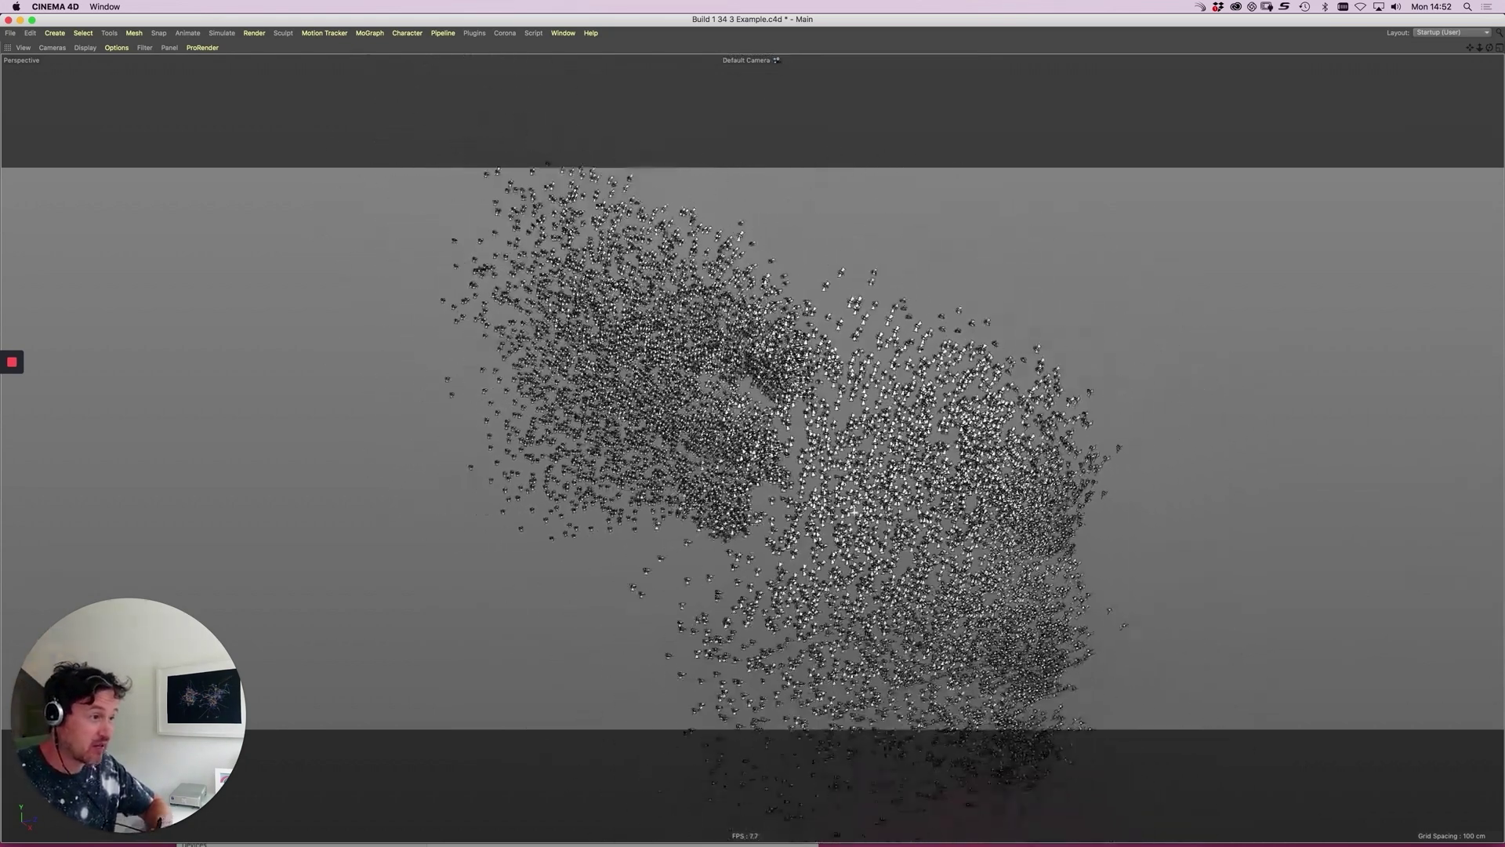
alt+drag(846, 544, 917, 517)
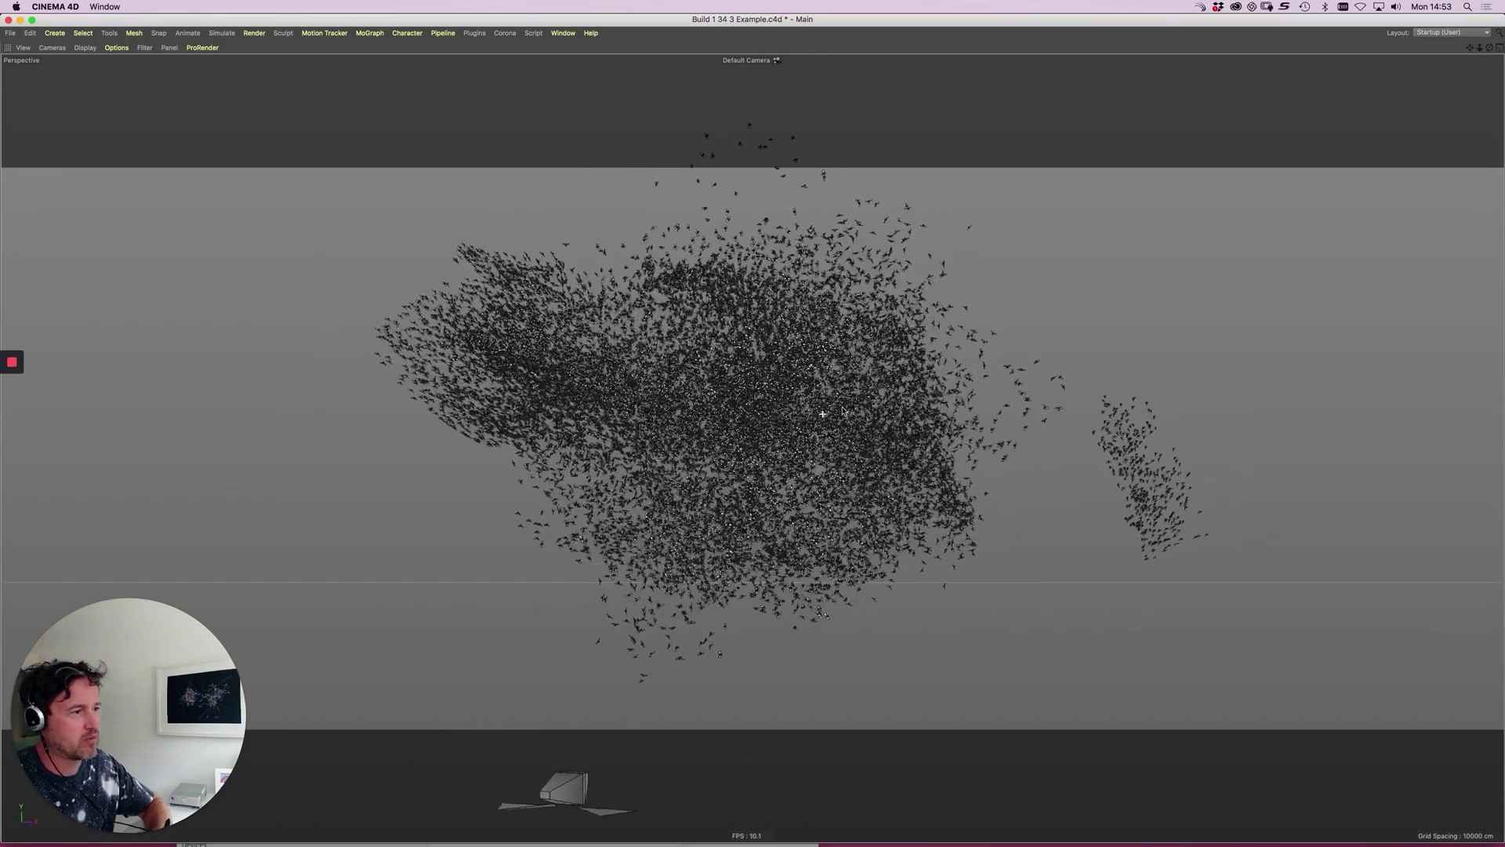
scroll(955, 432, up, 3)
alt+drag(955, 432, 990, 448)
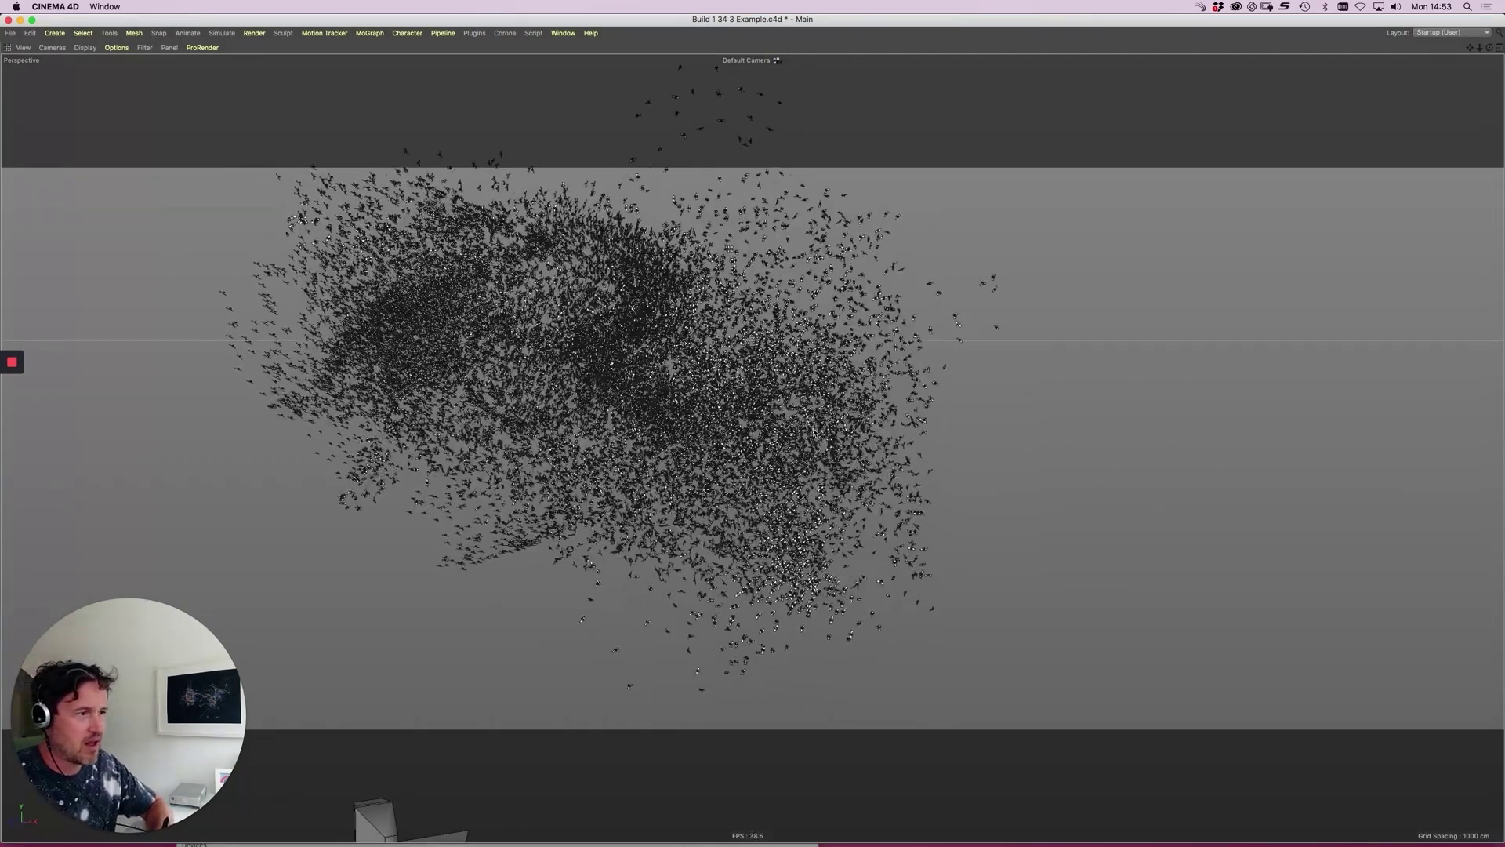
alt+middle_drag(752, 449, 786, 459)
alt+drag(786, 459, 771, 394)
scroll(771, 394, up, 5)
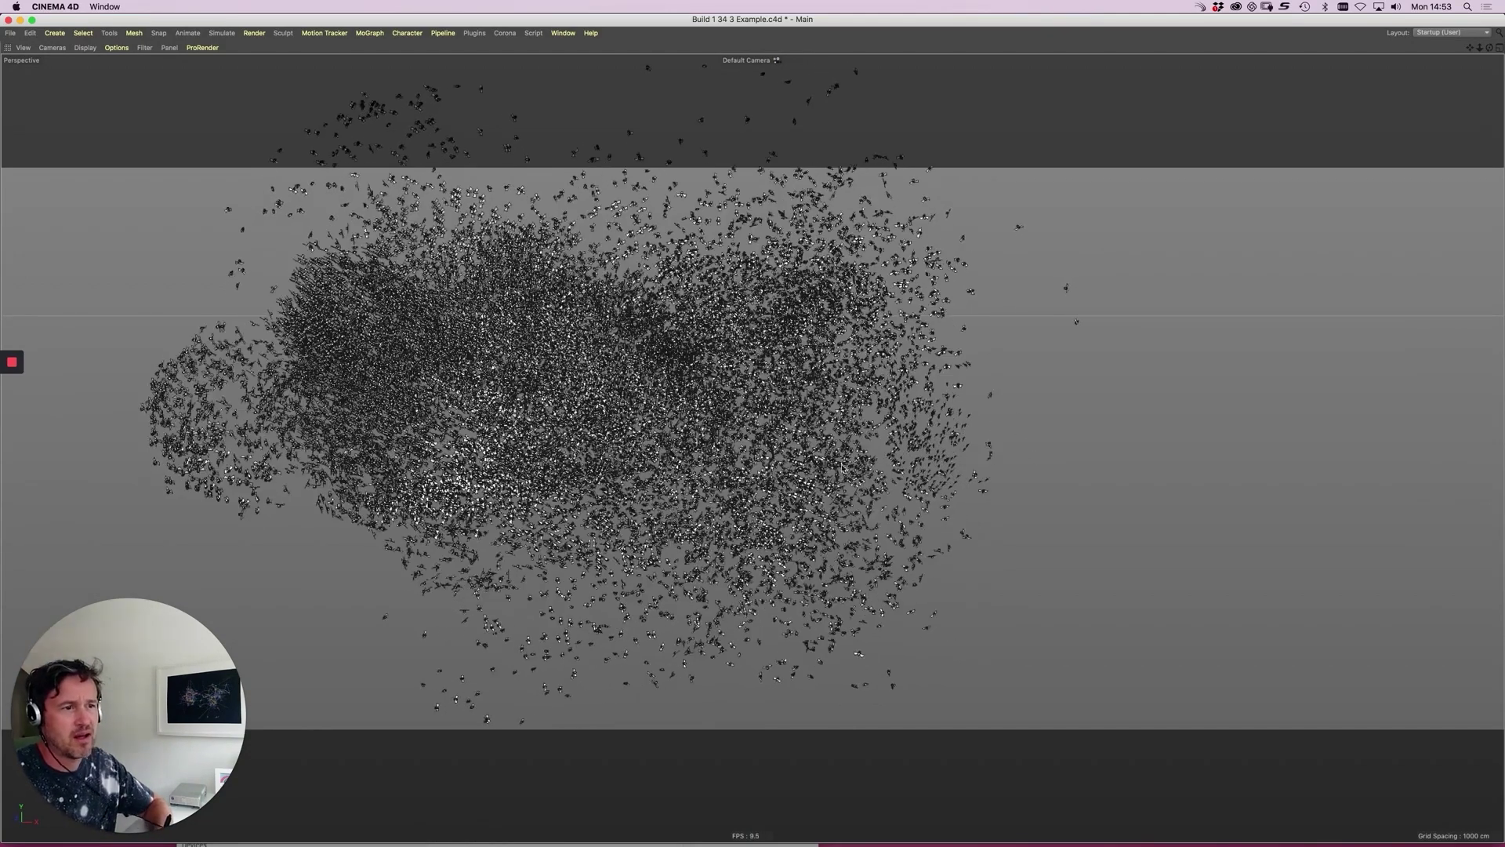
key(ctrl+Tab)
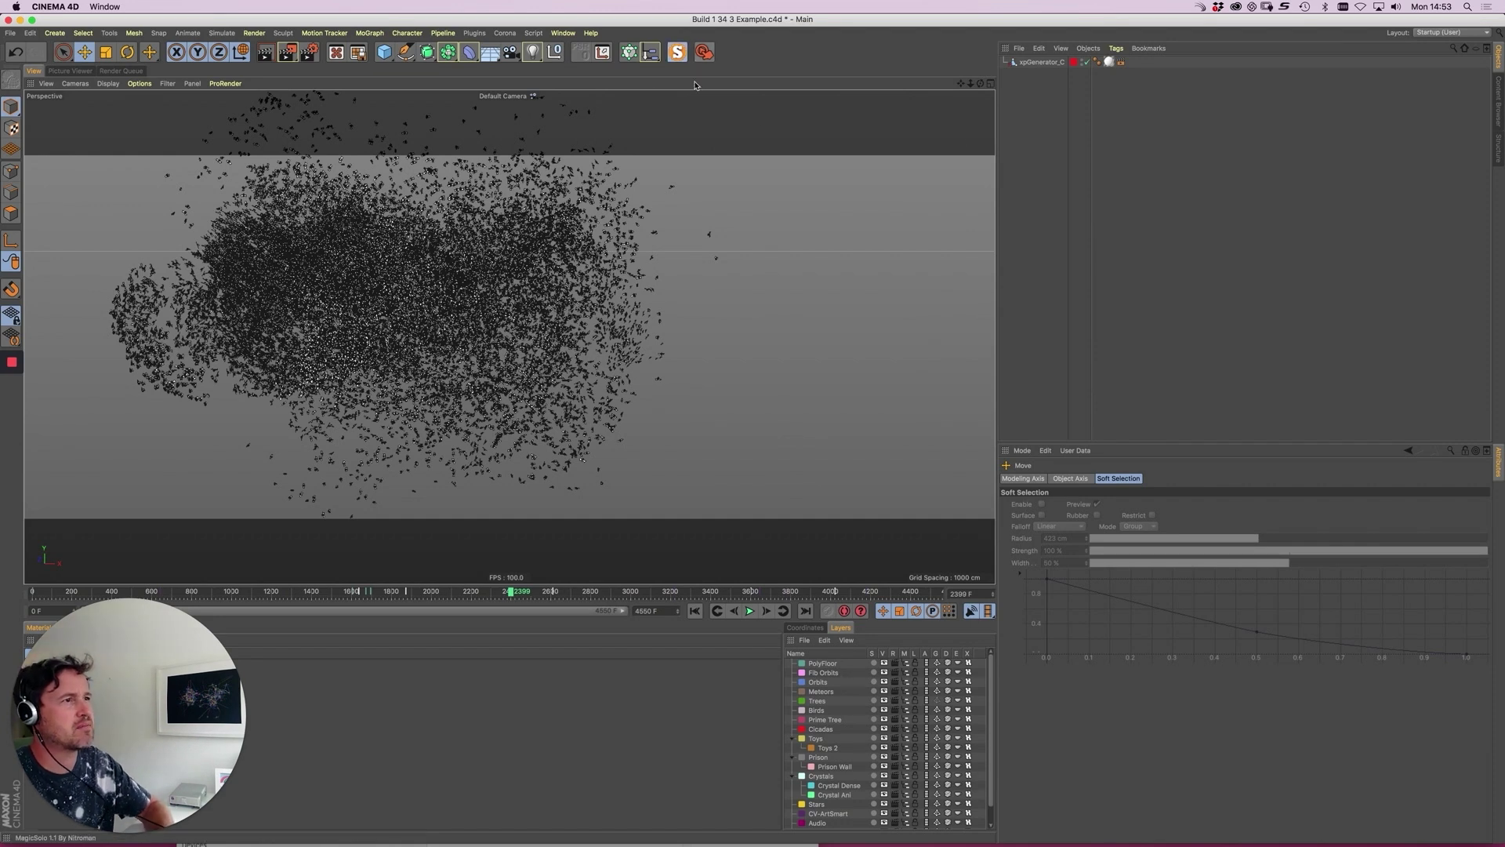
- Switch to QuickTime Player and scrub the Crystal Liturgy video to the shot of the whole floating forest island
key(super+Tab)
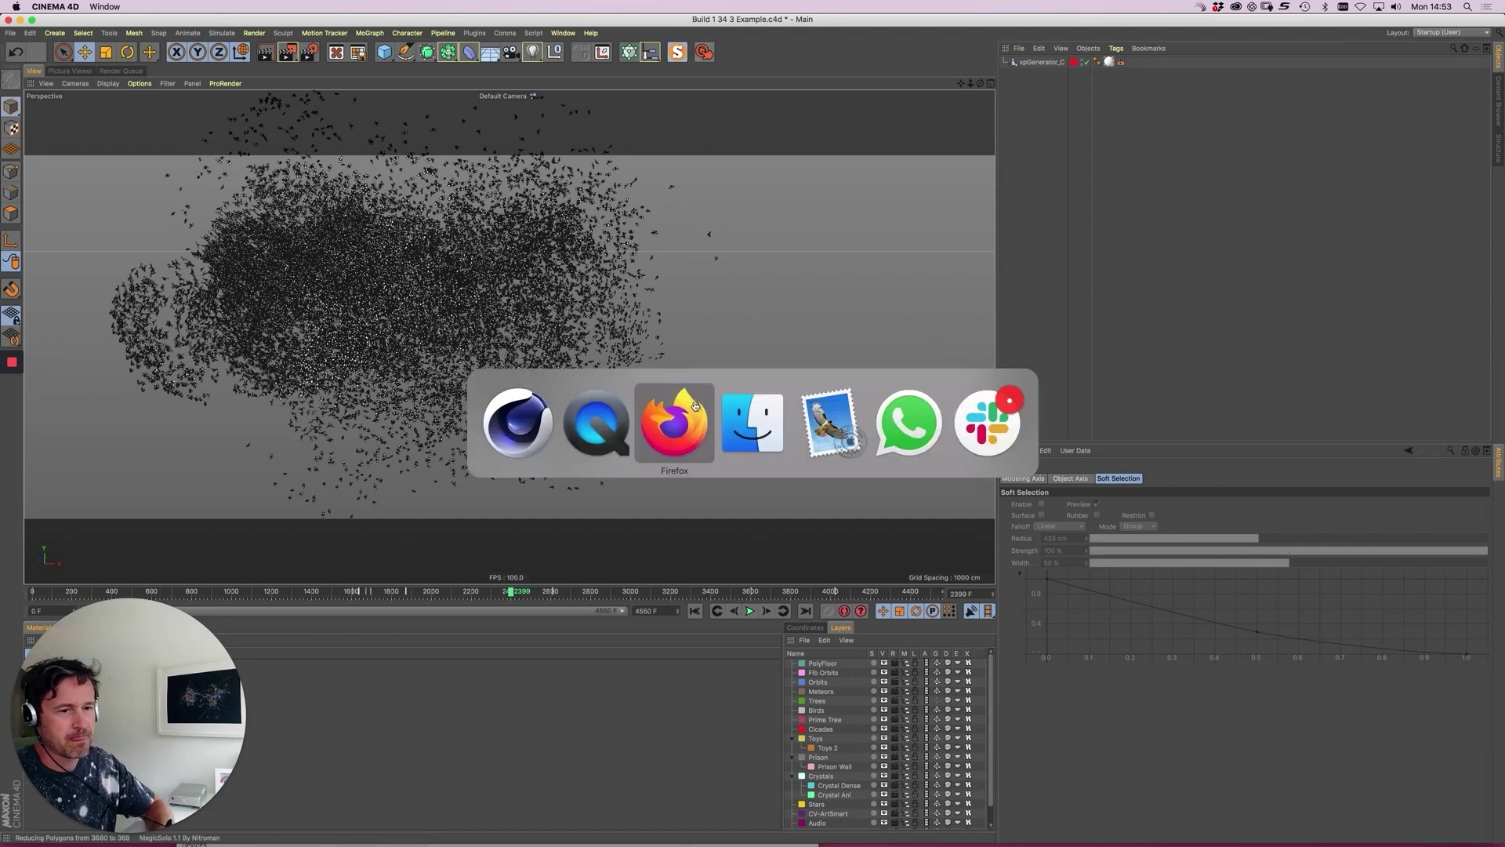
key(super+shift+Tab)
drag(742, 492, 787, 492)
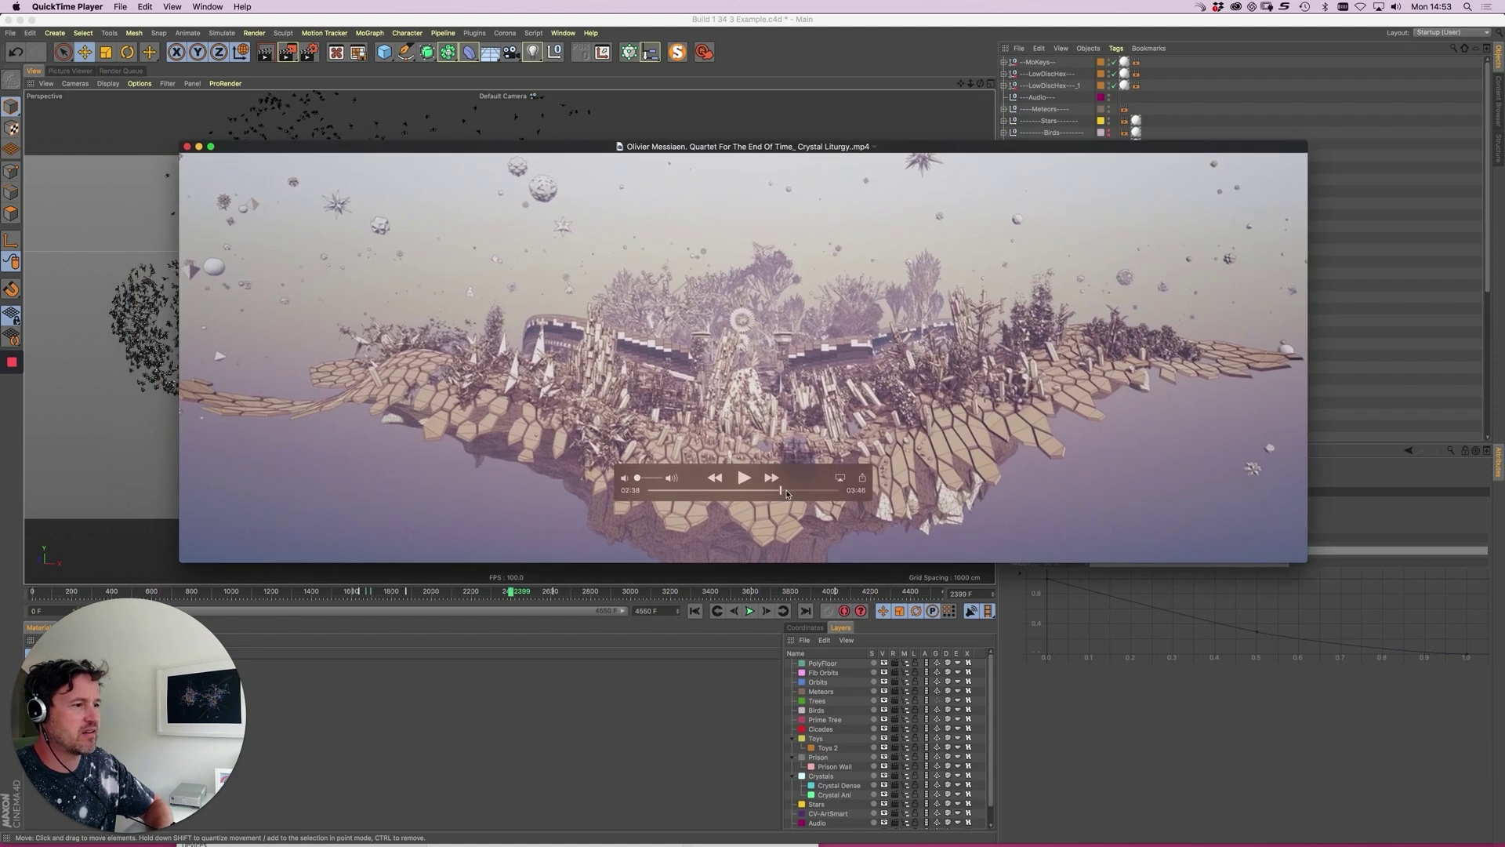
- Return to Cinema 4D and bring up the open CONCEPT V90 15.c4d scene
key(super+Tab)
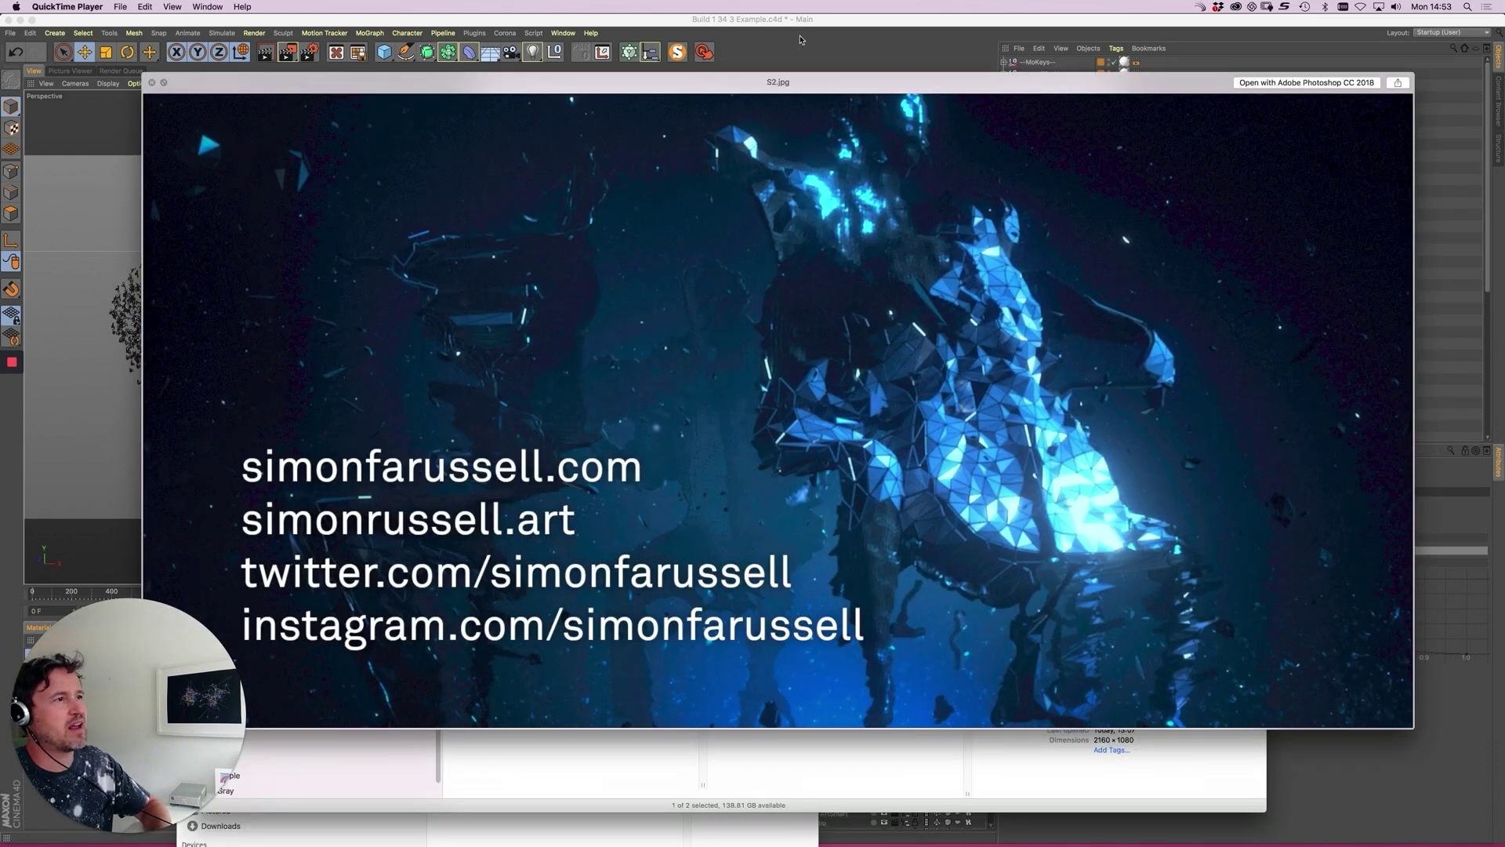
click(801, 39)
click(563, 32)
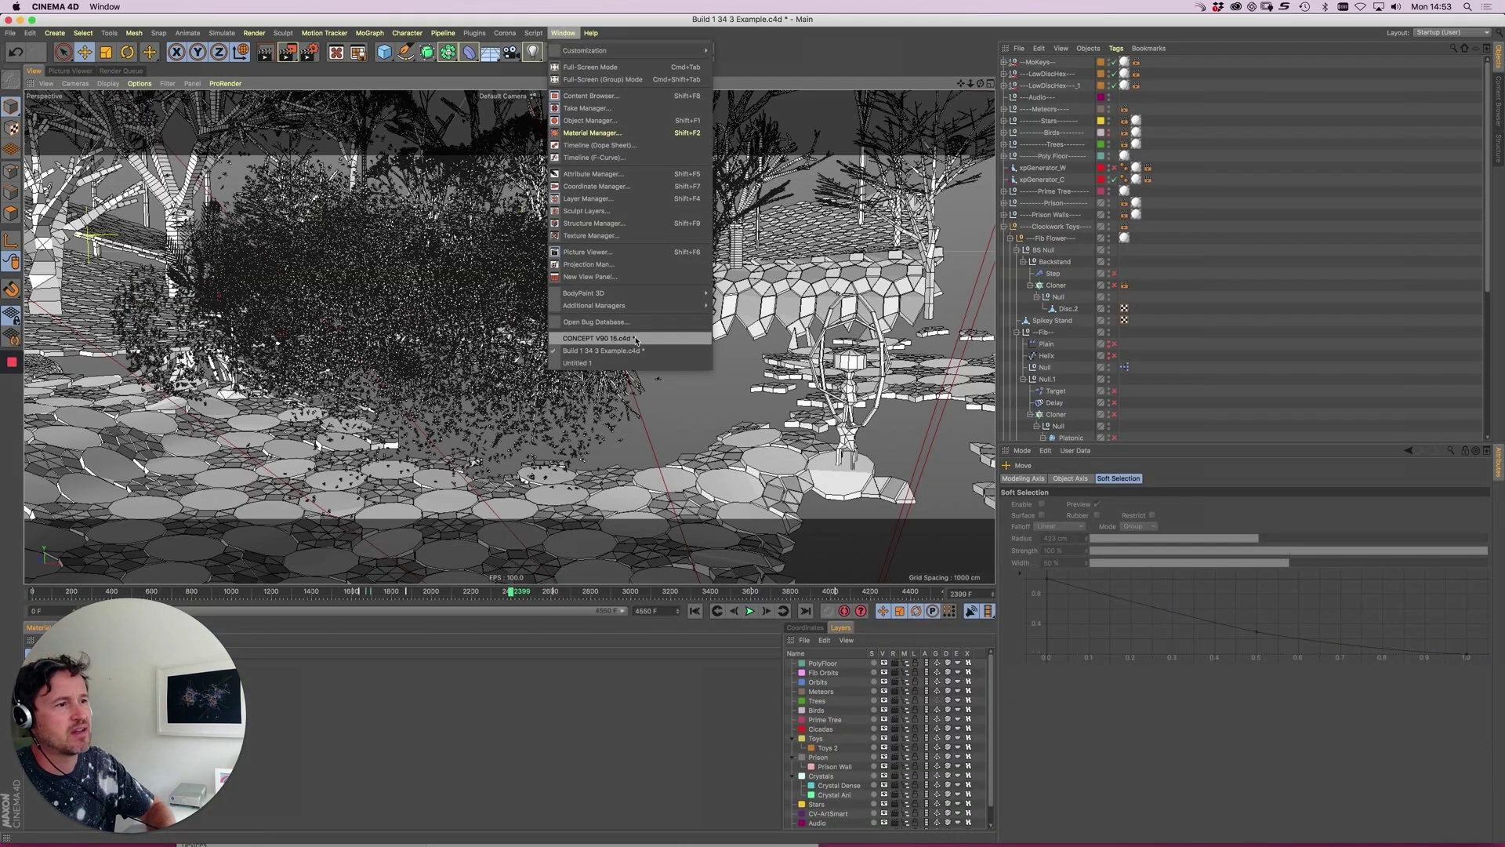
click(636, 340)
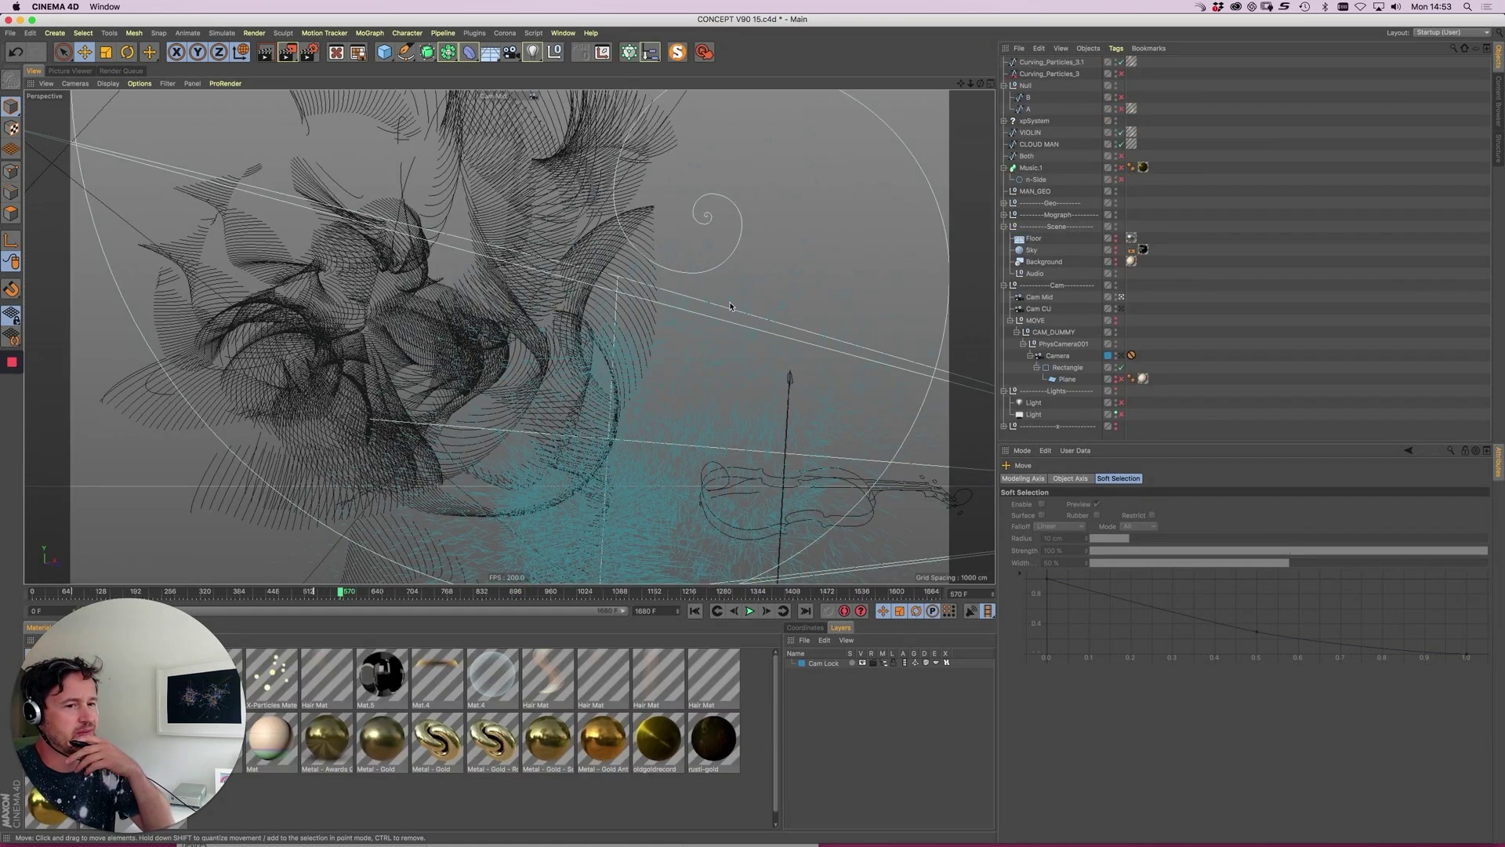
- Select the CLOUD MAN spline and examine the particle figure beside the violin and curving particle trails
alt+middle_drag(729, 302, 680, 173)
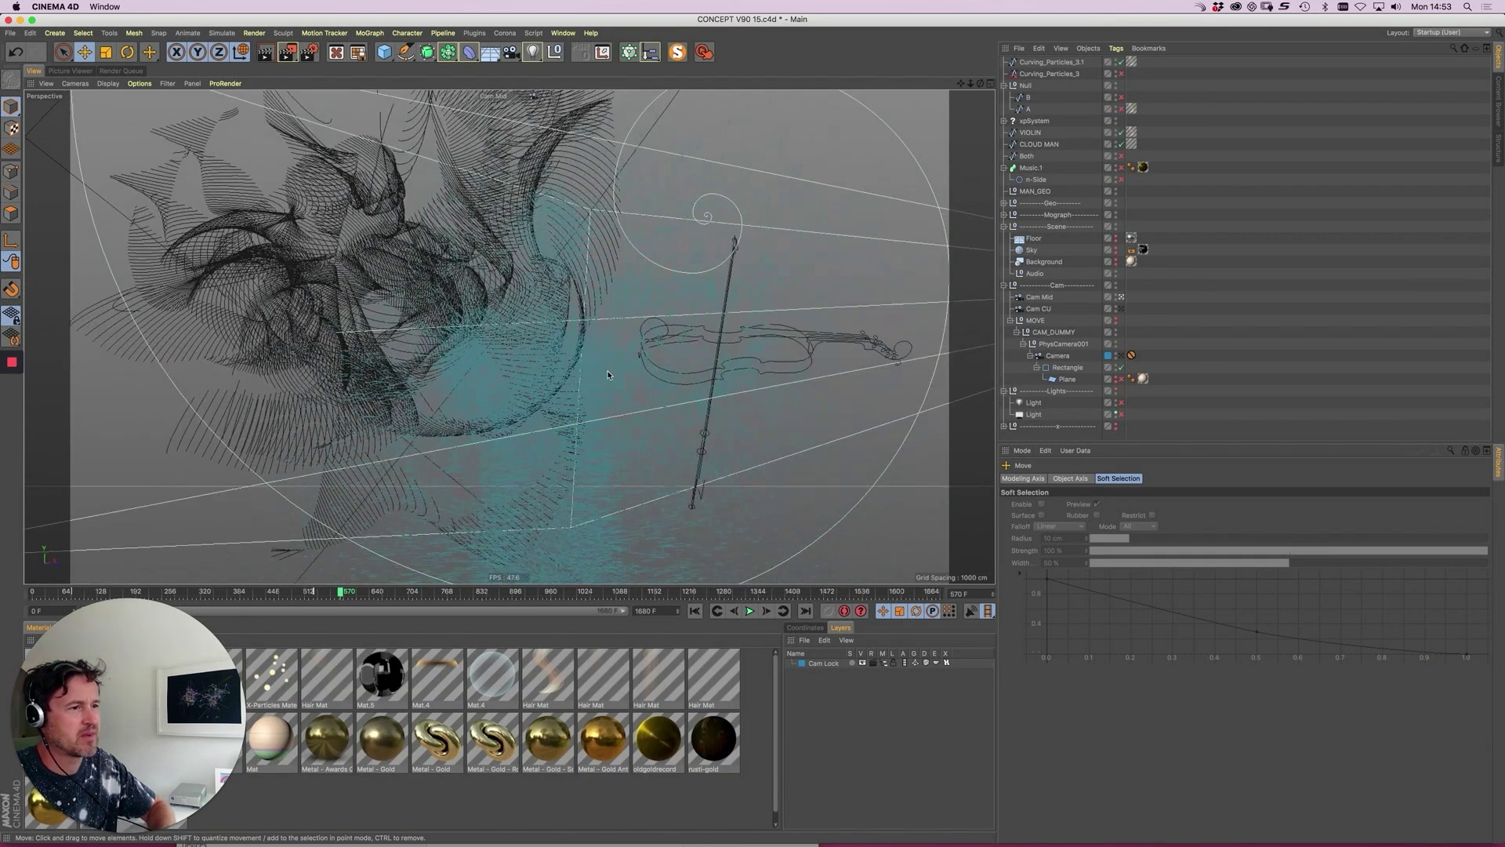
alt+right_drag(670, 345, 660, 448)
click(641, 528)
alt+drag(661, 371, 657, 317)
scroll(657, 318, up, 5)
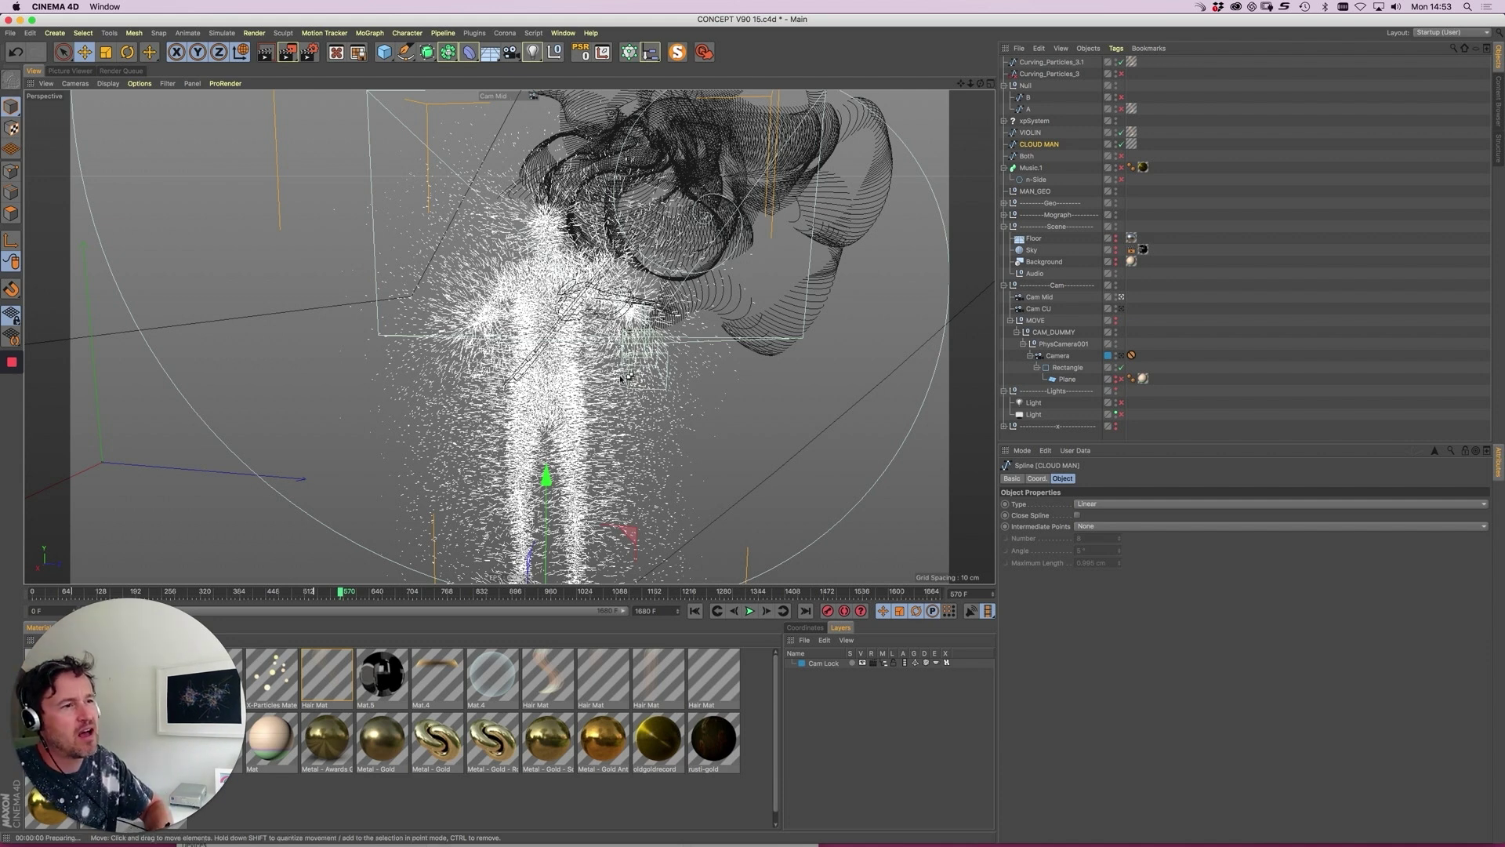
- Render the active view to preview the CLOUD MAN figure, violin and curving trails with their hair materials, including a closer framing
key(super+r)
alt+drag(551, 358, 616, 245)
alt+right_drag(615, 244, 641, 260)
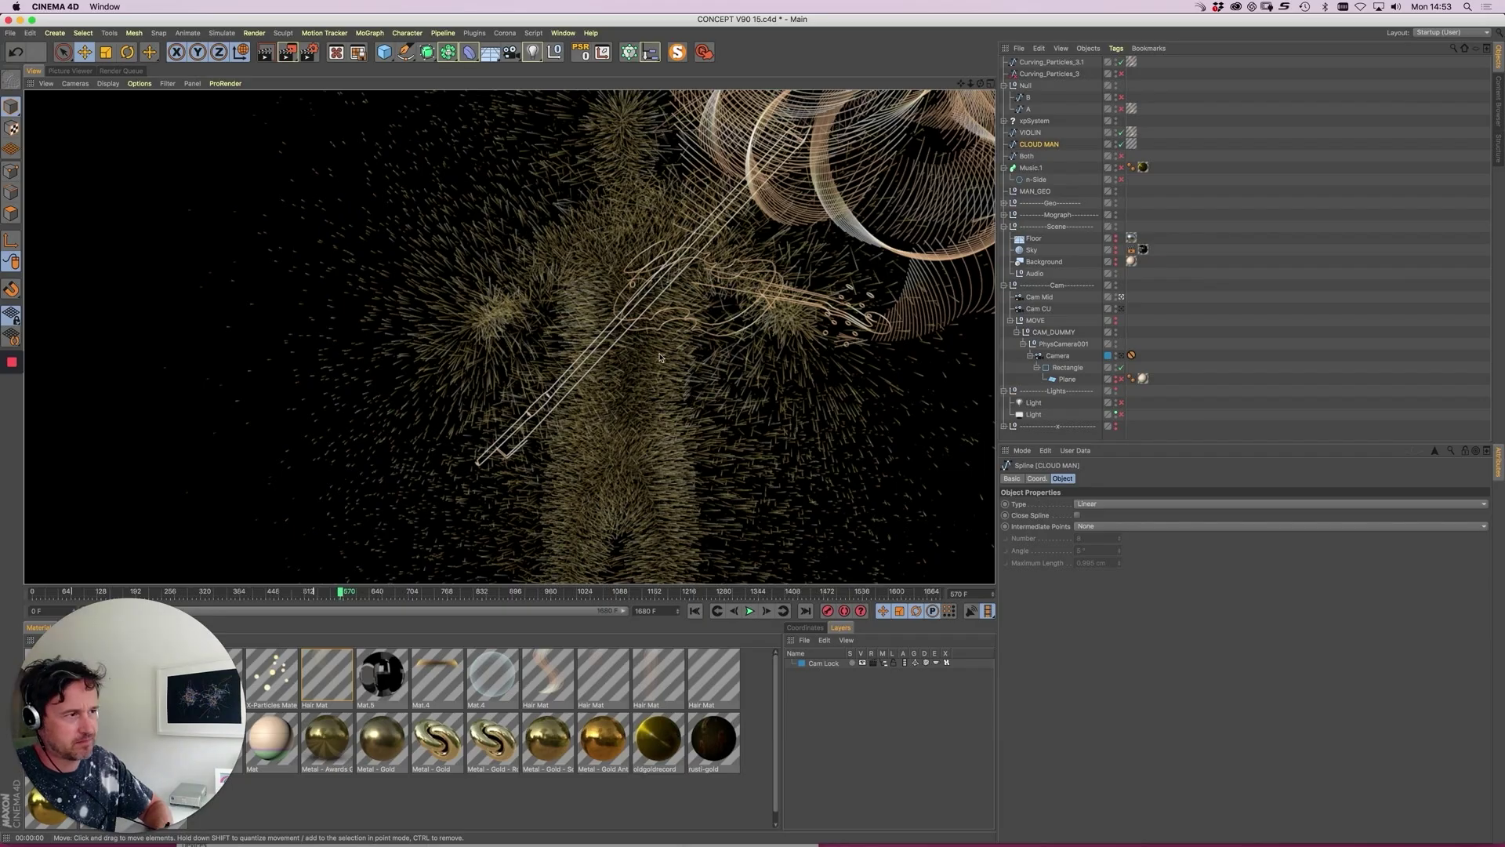
- Examine the CLOUD MAN figure, the swirling trails and the scene camera from other angles
alt+drag(757, 288, 683, 363)
alt+right_drag(684, 364, 618, 365)
alt+drag(618, 364, 677, 366)
alt+drag(745, 444, 603, 343)
alt+right_drag(602, 343, 627, 317)
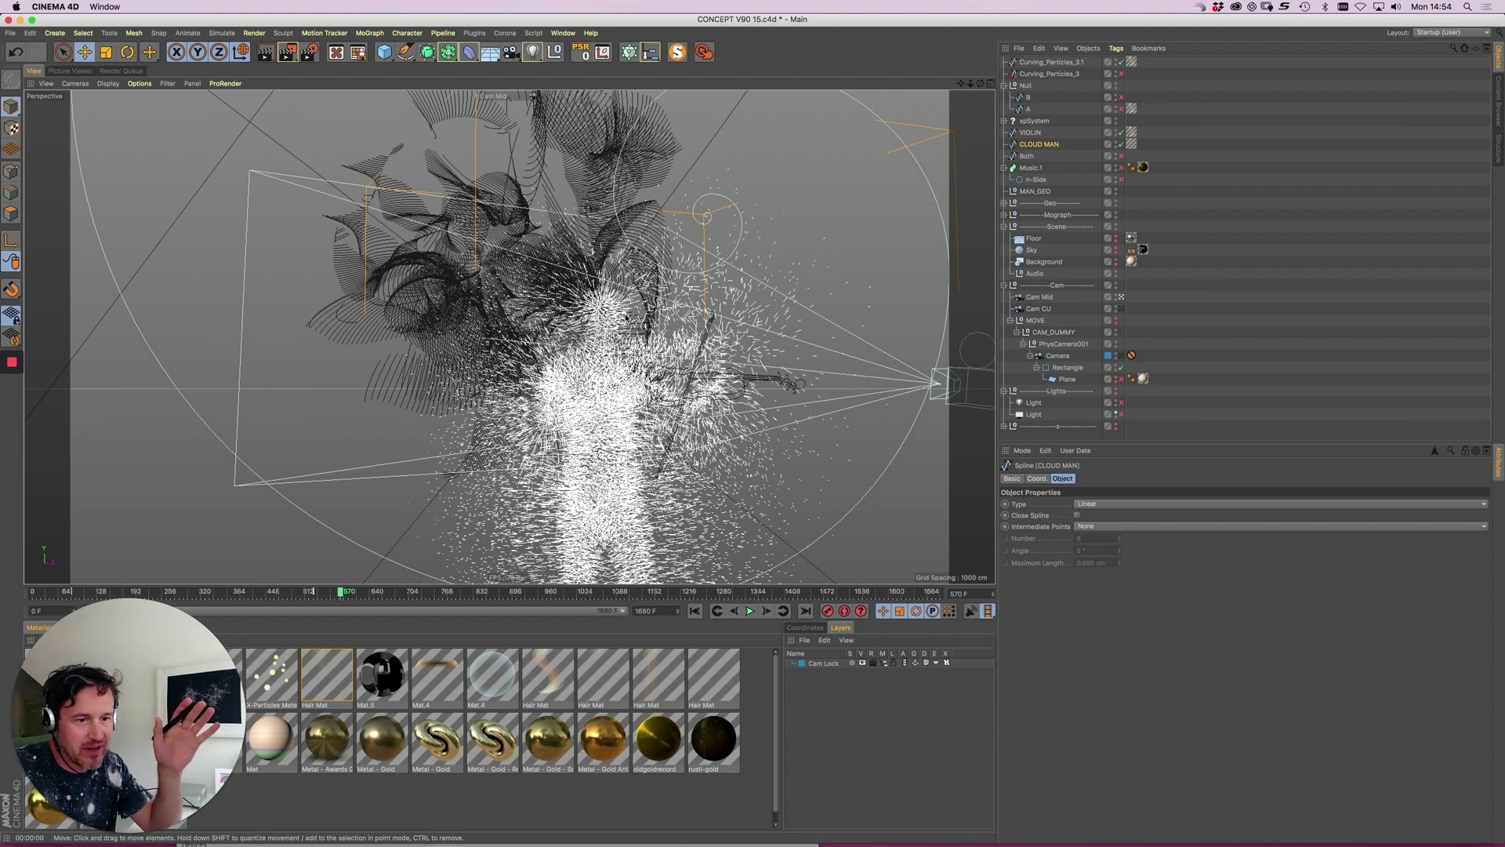
- Switch from Cinema 4D to another open application
key(super+Tab)
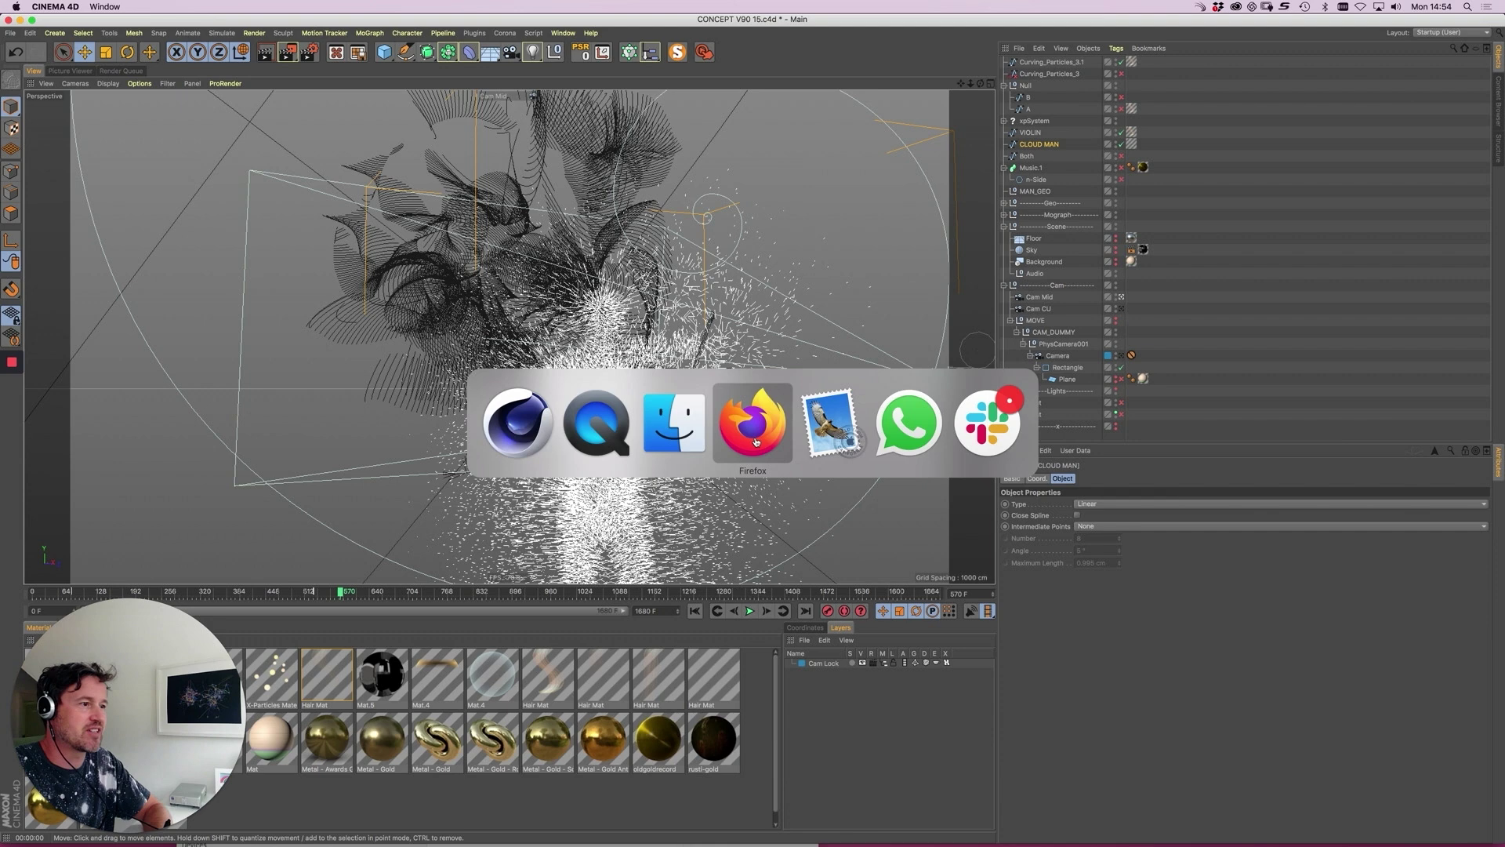